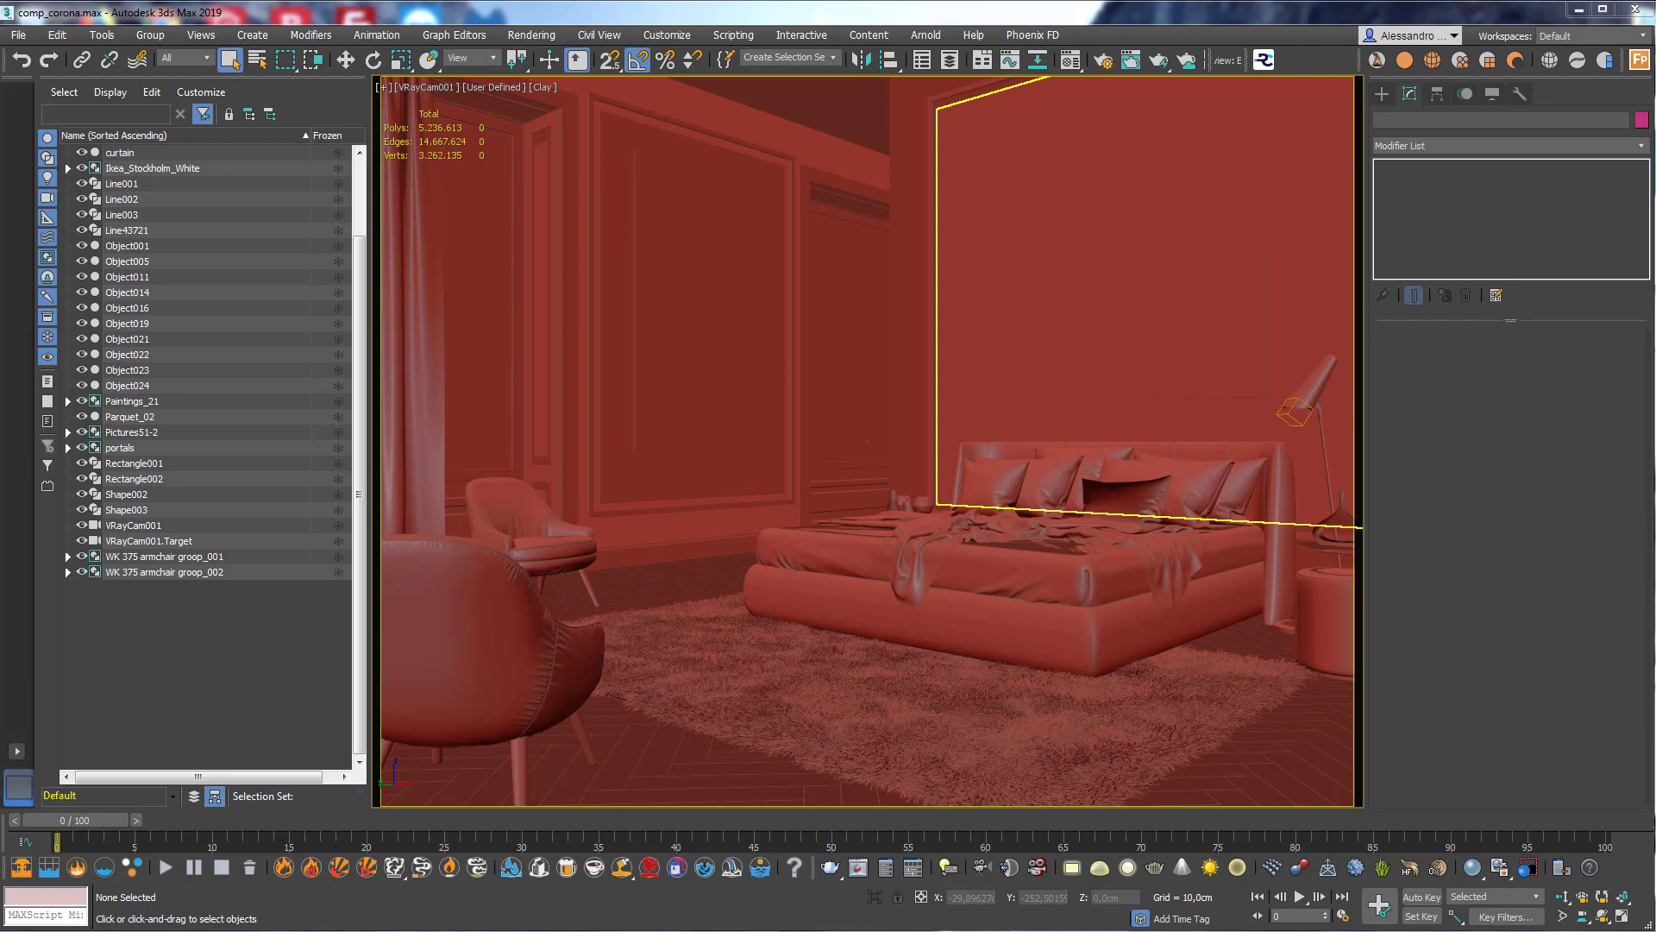
Switch to the browser and look through the interior scenes on 3dzip.org, returning to 3ds Max at the end.
key("alt+Tab")
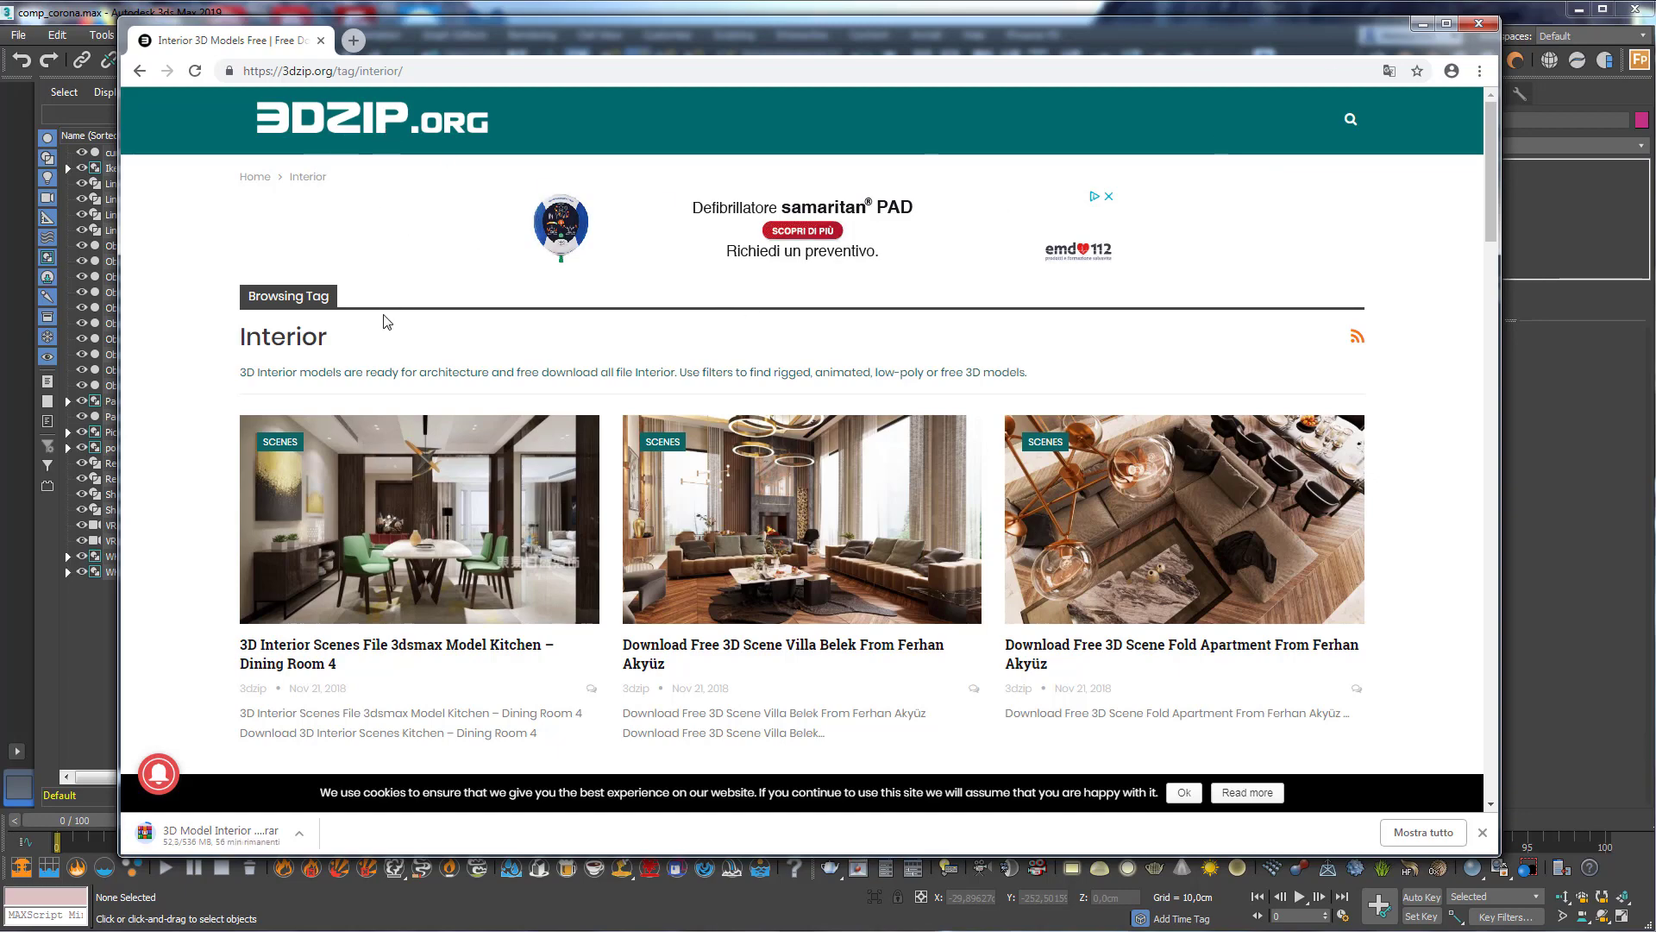
scroll(483, 432, "down", 10)
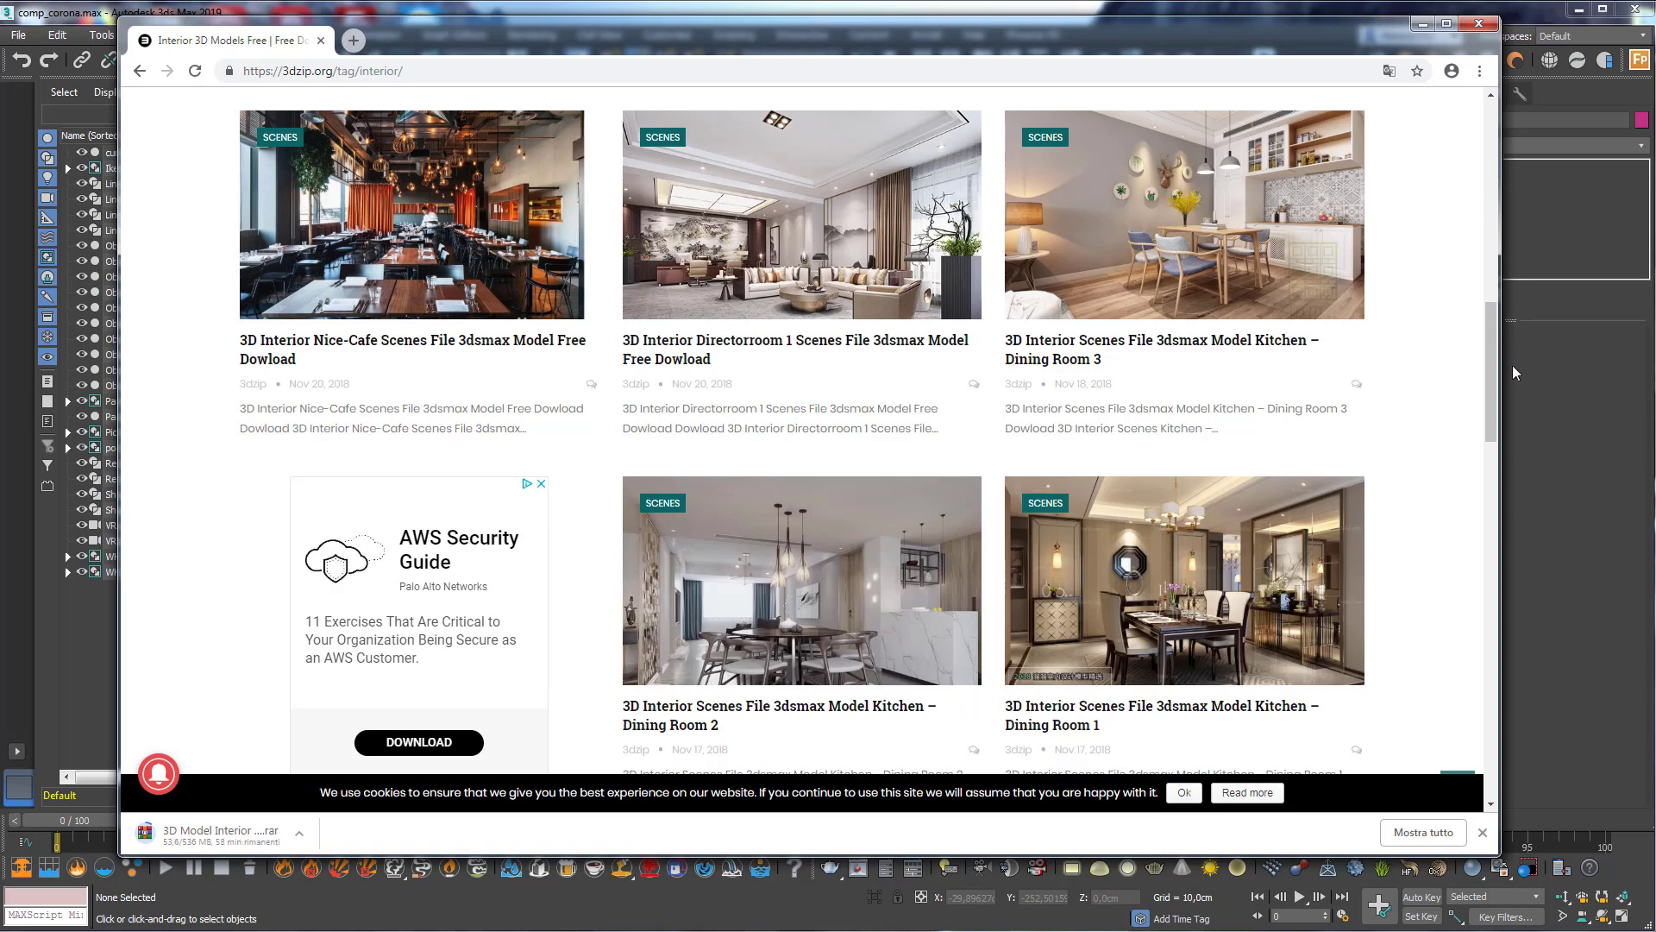
left_click(1421, 26)
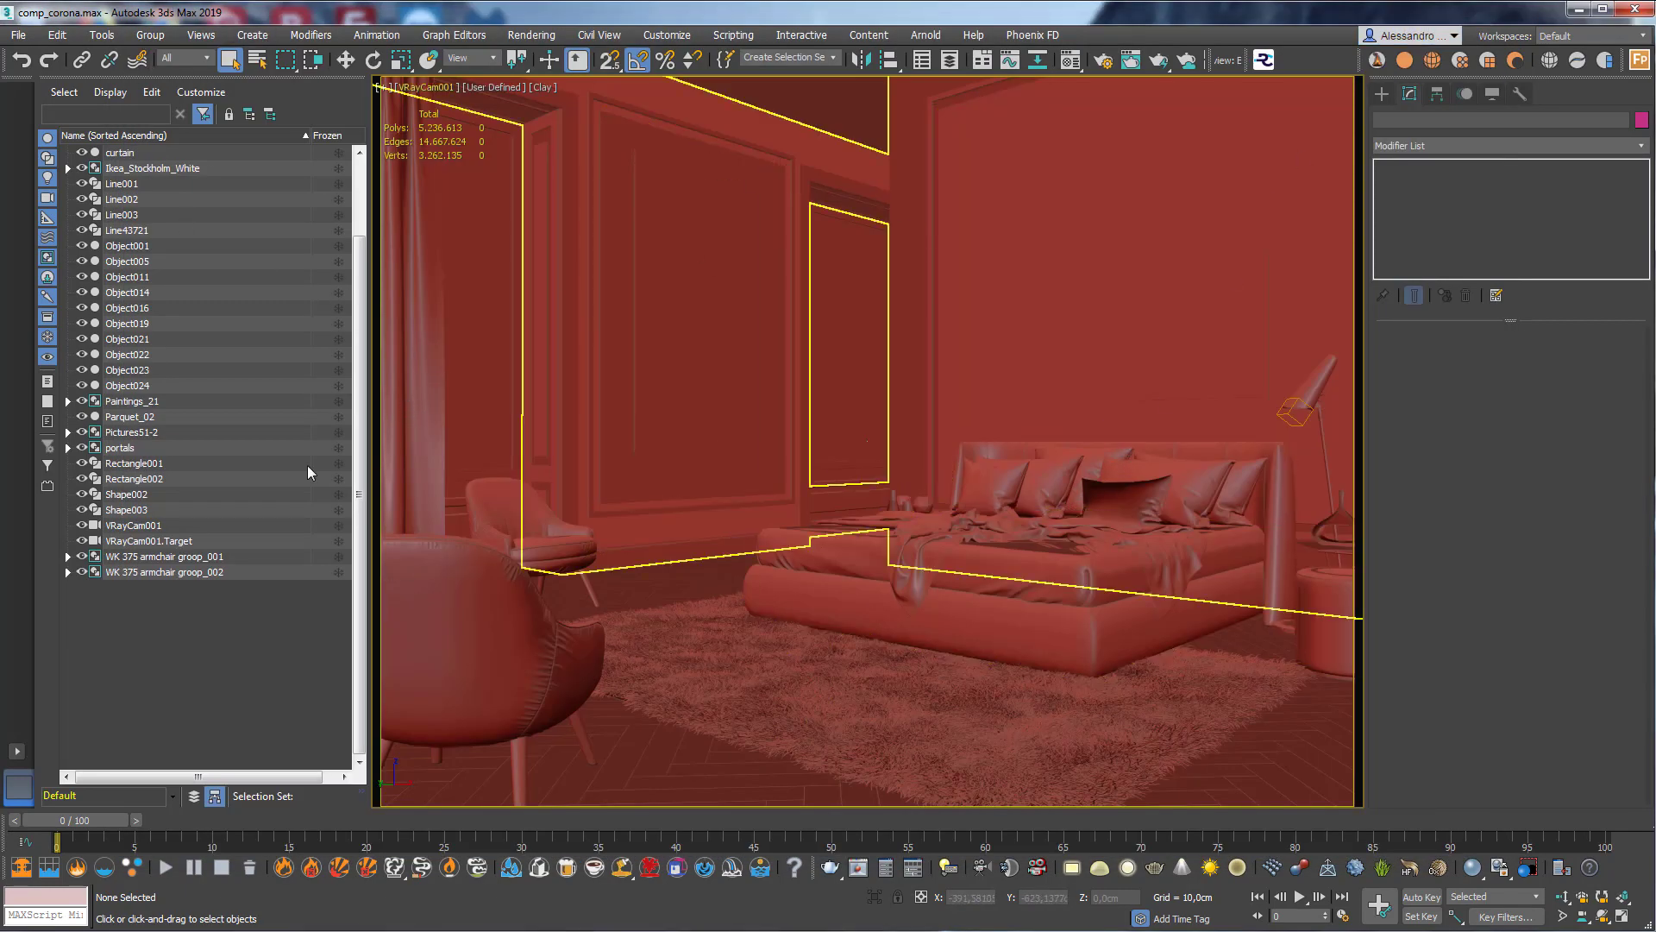
Select the camera of the current view, VRayCam001, and delete it from the scene.
left_click(422, 89)
left_click(604, 414)
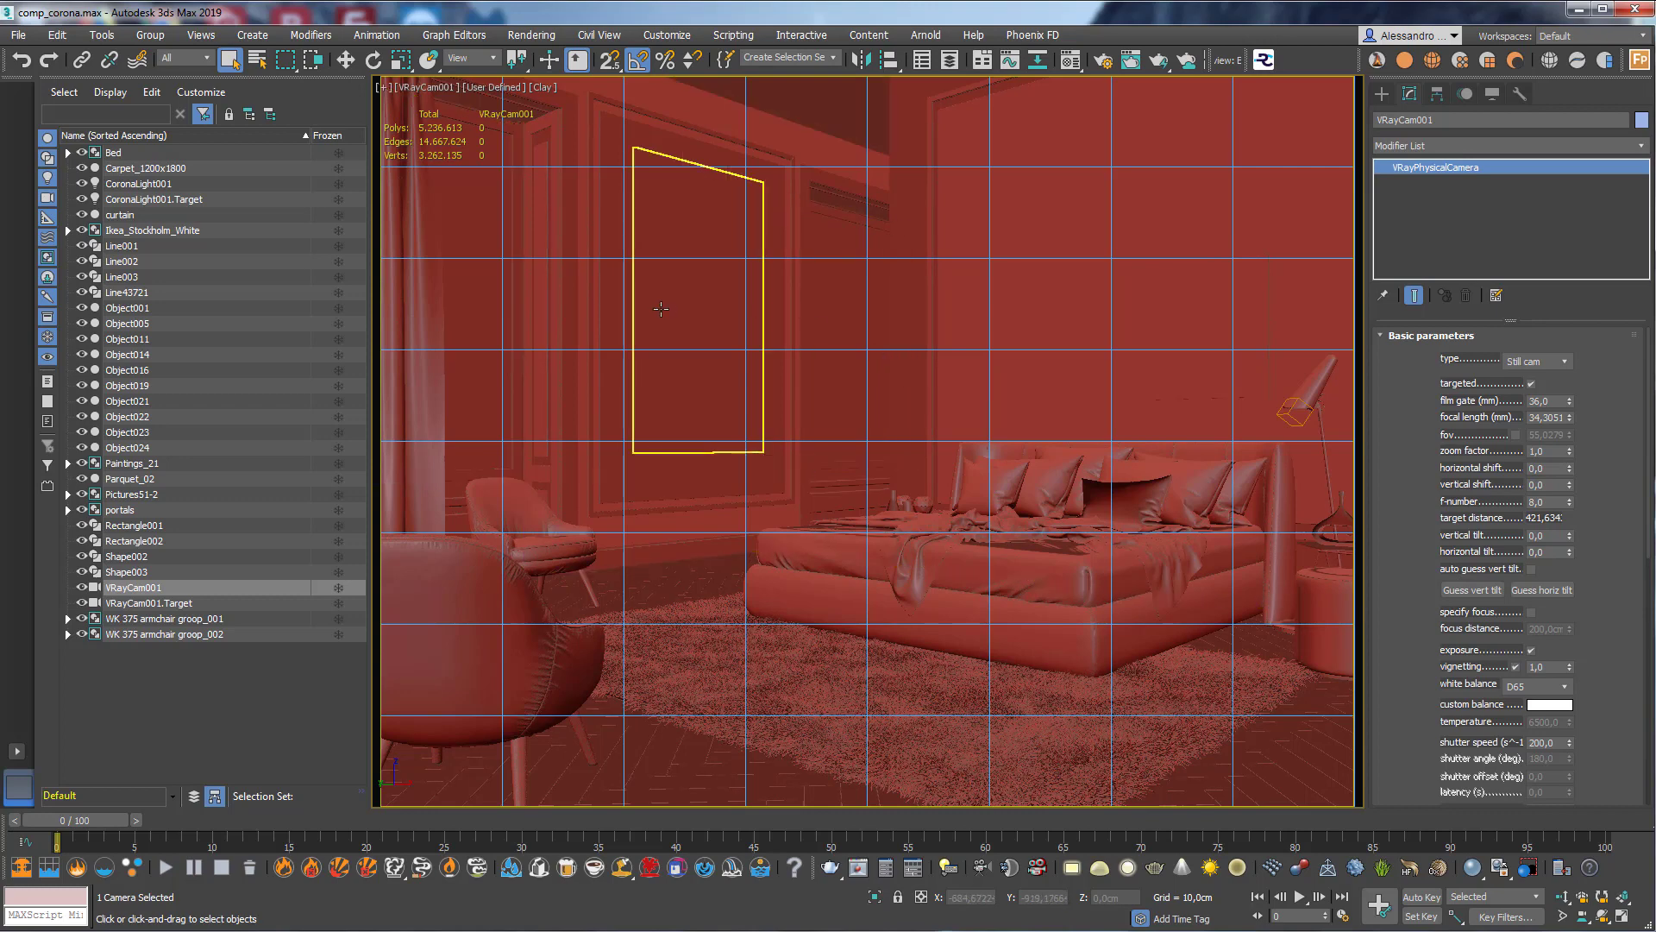
key("Delete")
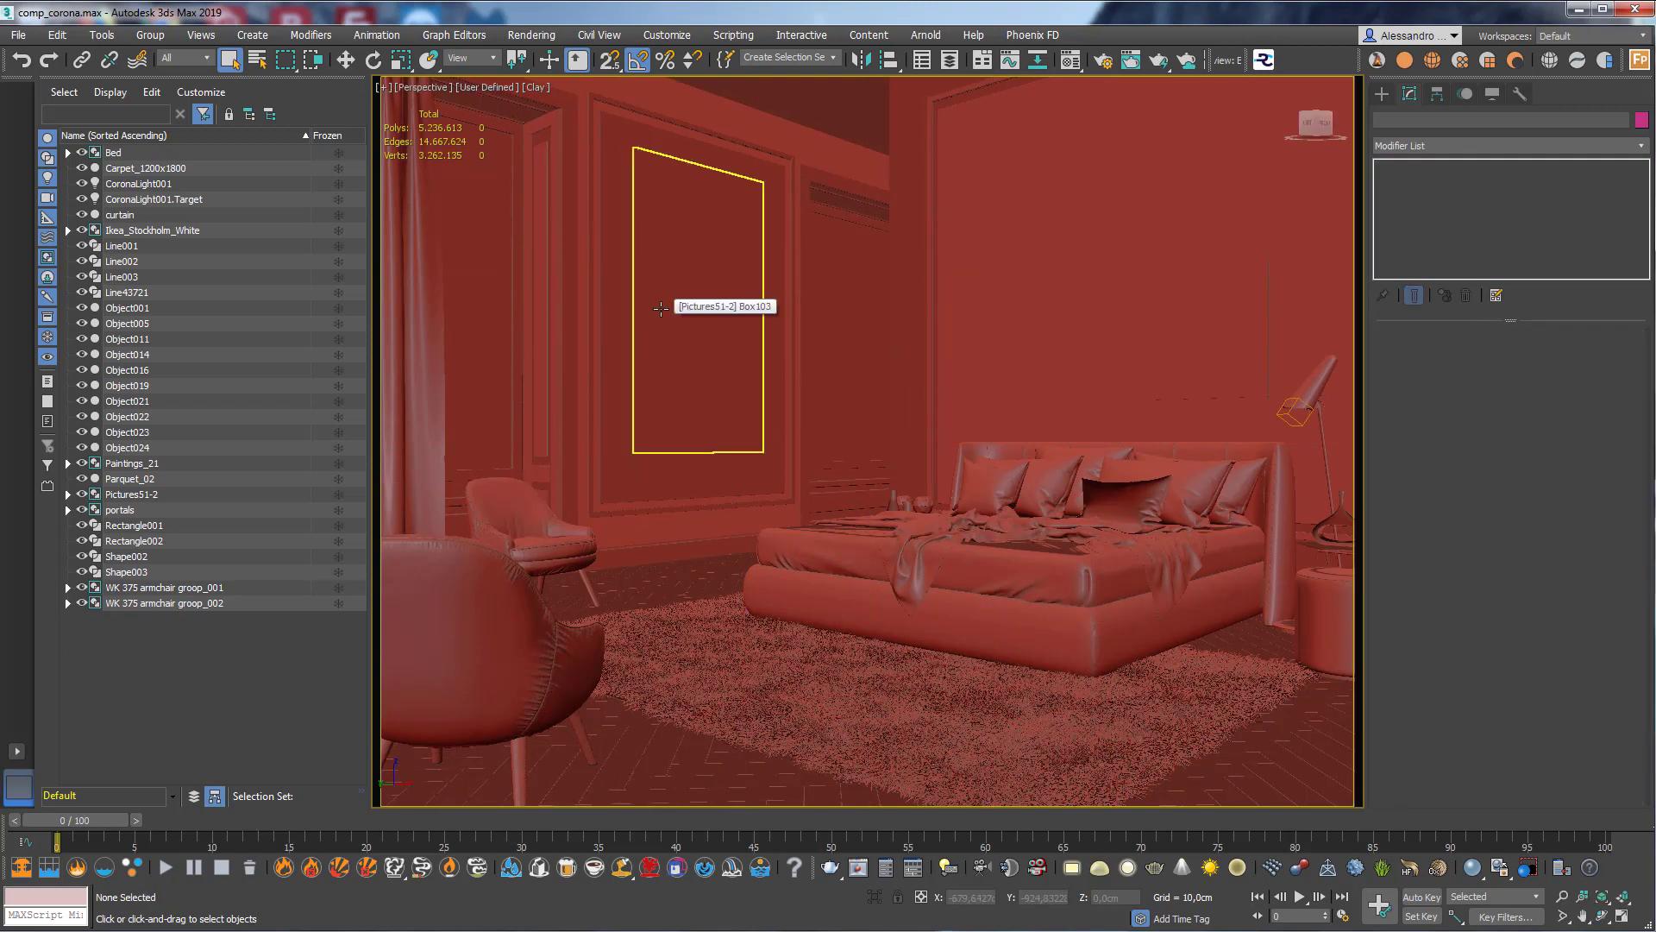
List only the scene's lights with the Light Explorer and delete CoronaLight001.
left_click(174, 795)
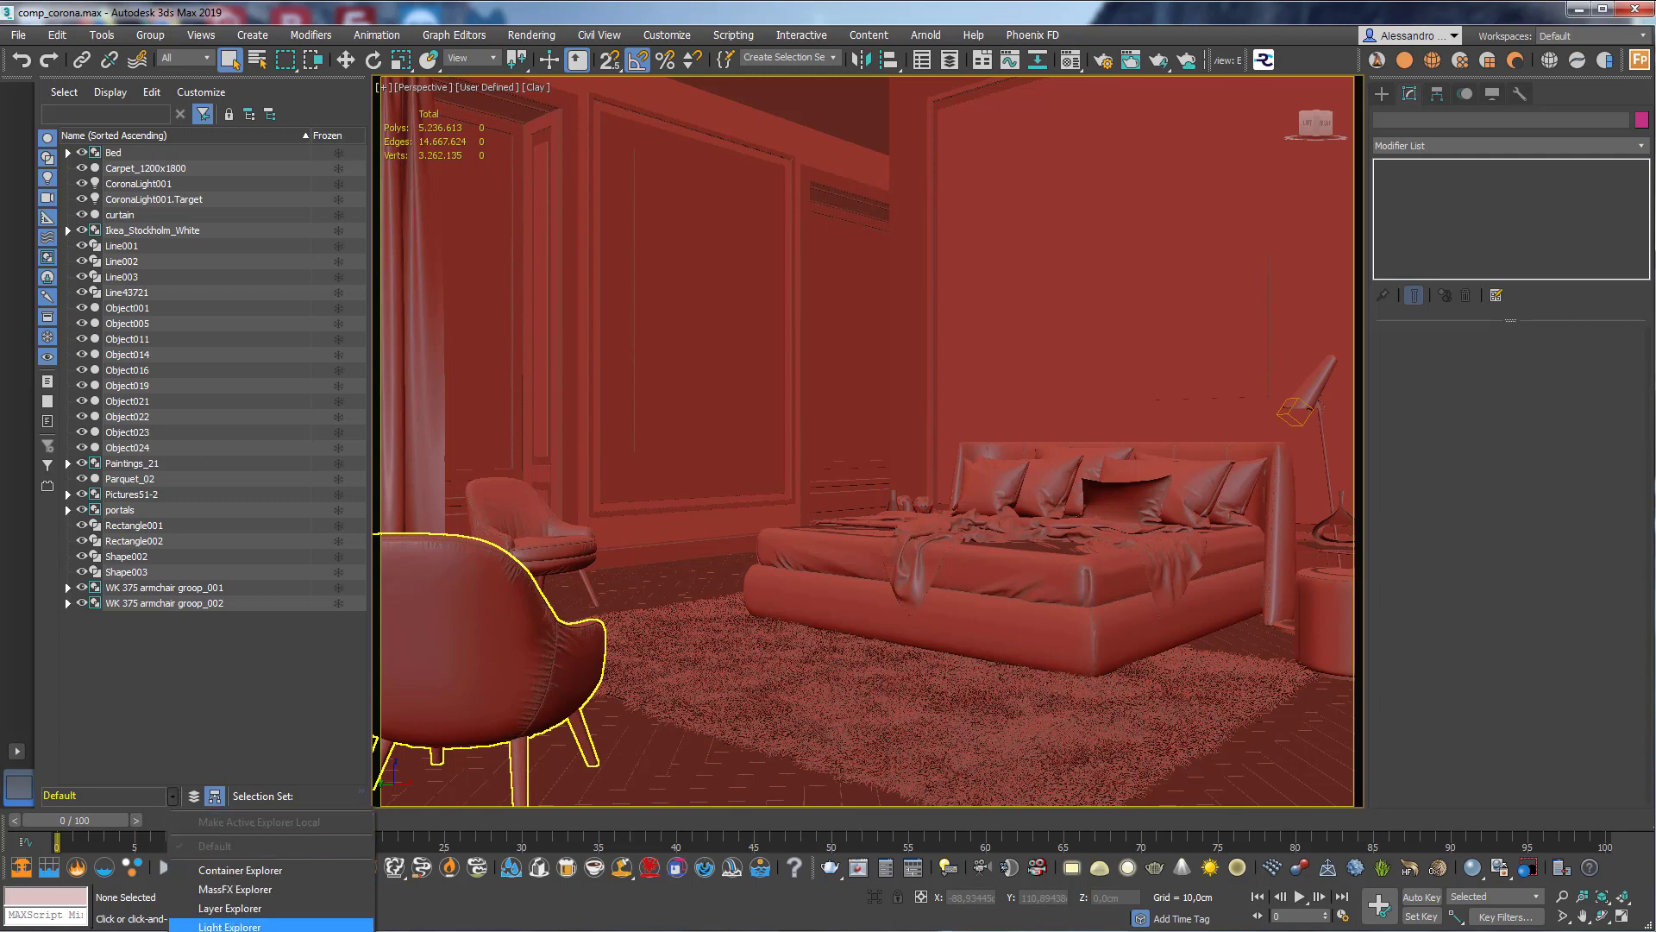
left_click(229, 925)
left_click(102, 153)
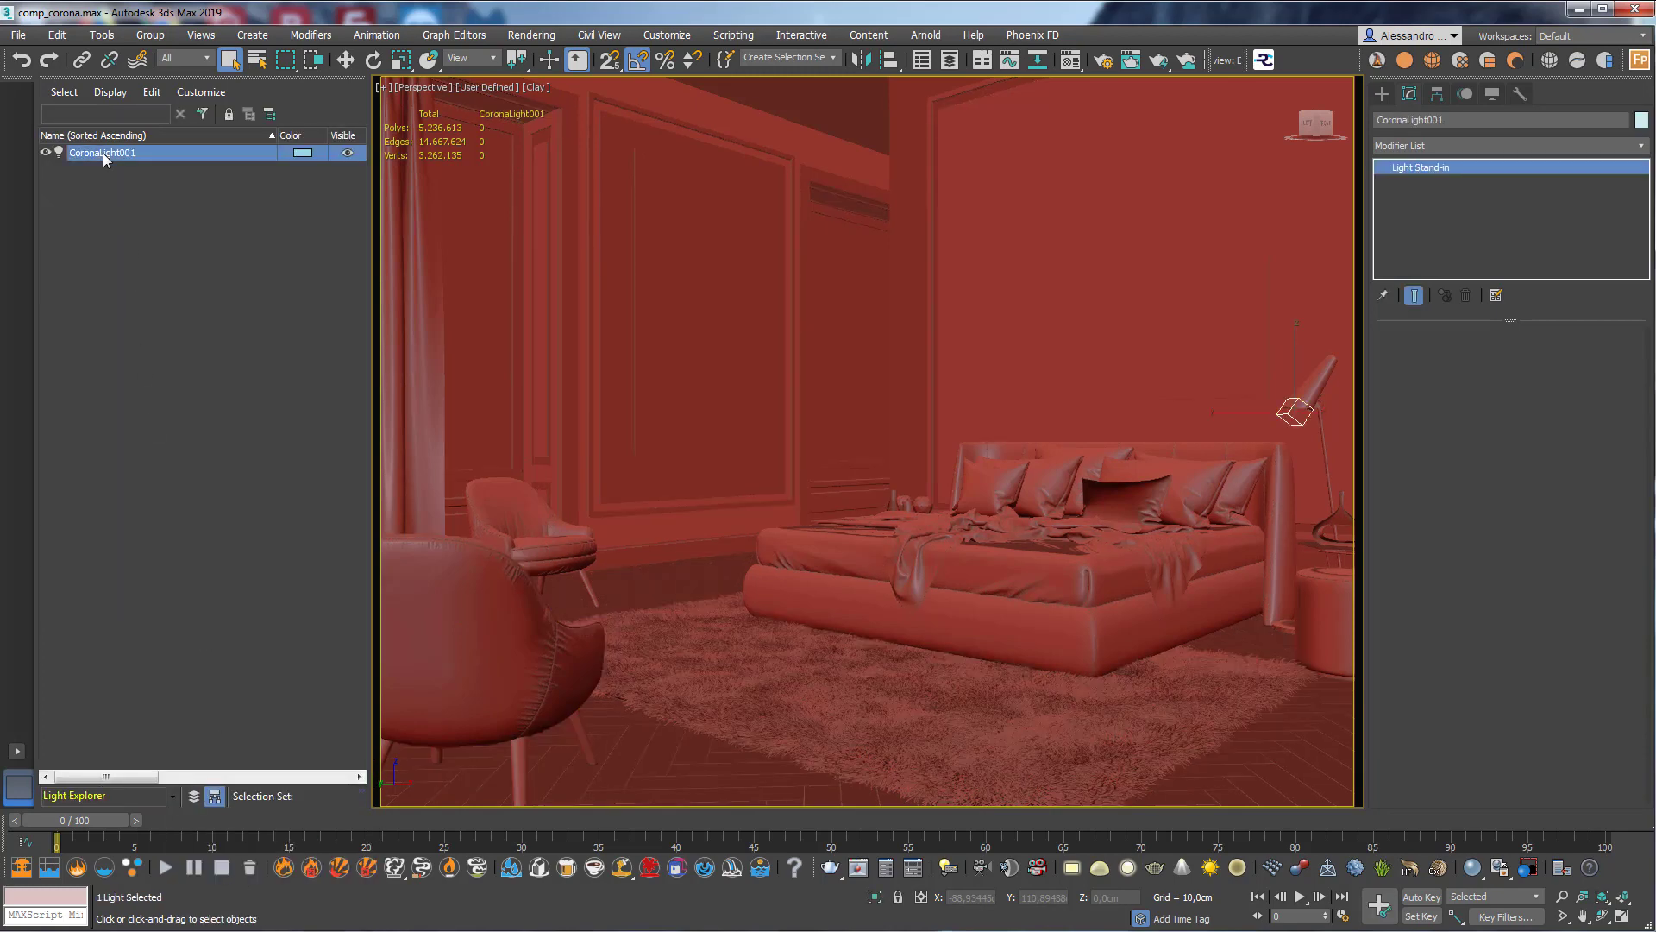
key("Delete")
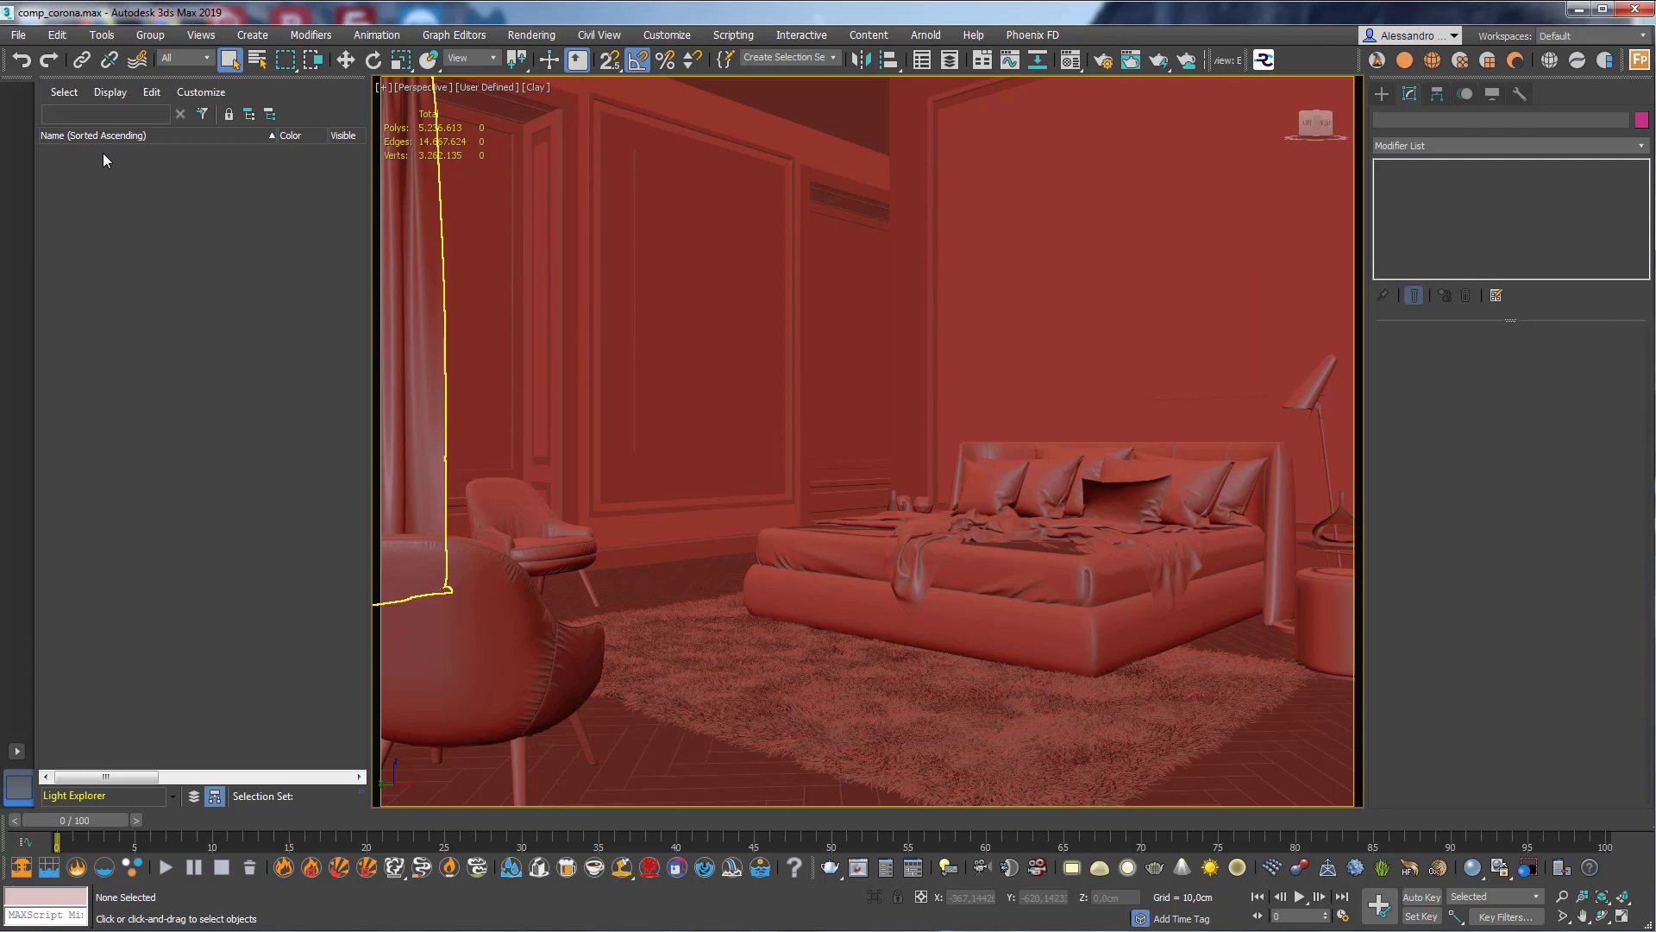
Show the scene in the four-viewport layout with the whole room in the top view.
left_click(1622, 916)
scroll(664, 252, "down", 12)
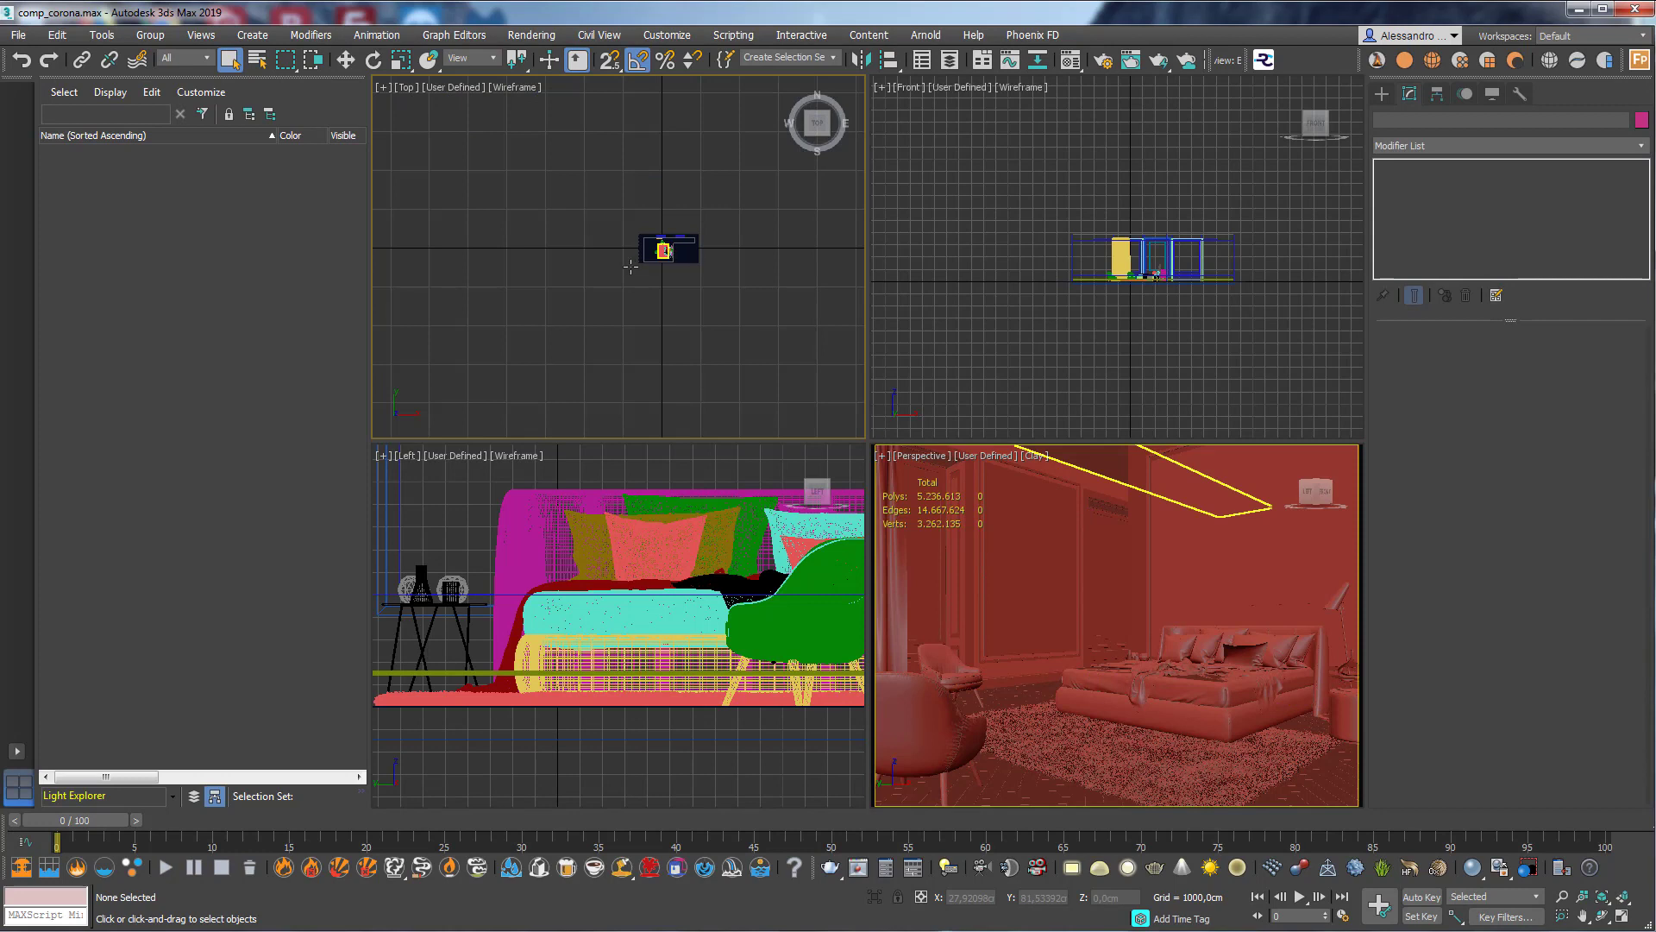
scroll(677, 252, "up", 2)
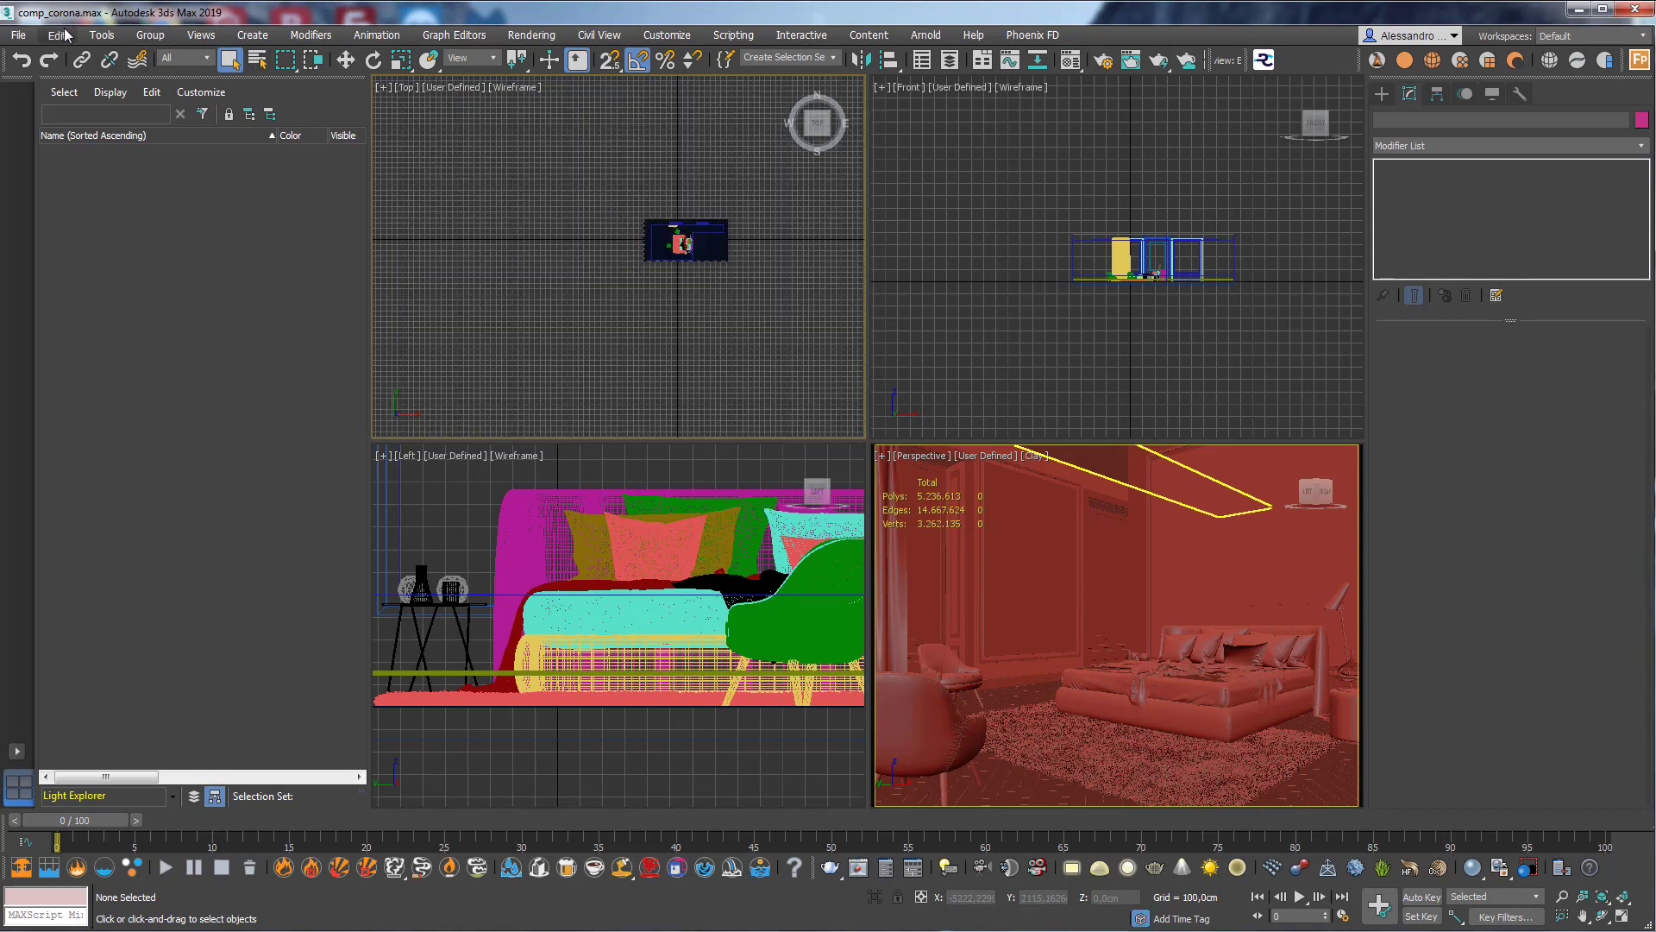
Start exporting the scene and browse to the LookDev folder inside November_2018 on the TOSHIBA EXT (G:) drive.
left_click(18, 35)
mouse_move(52, 292)
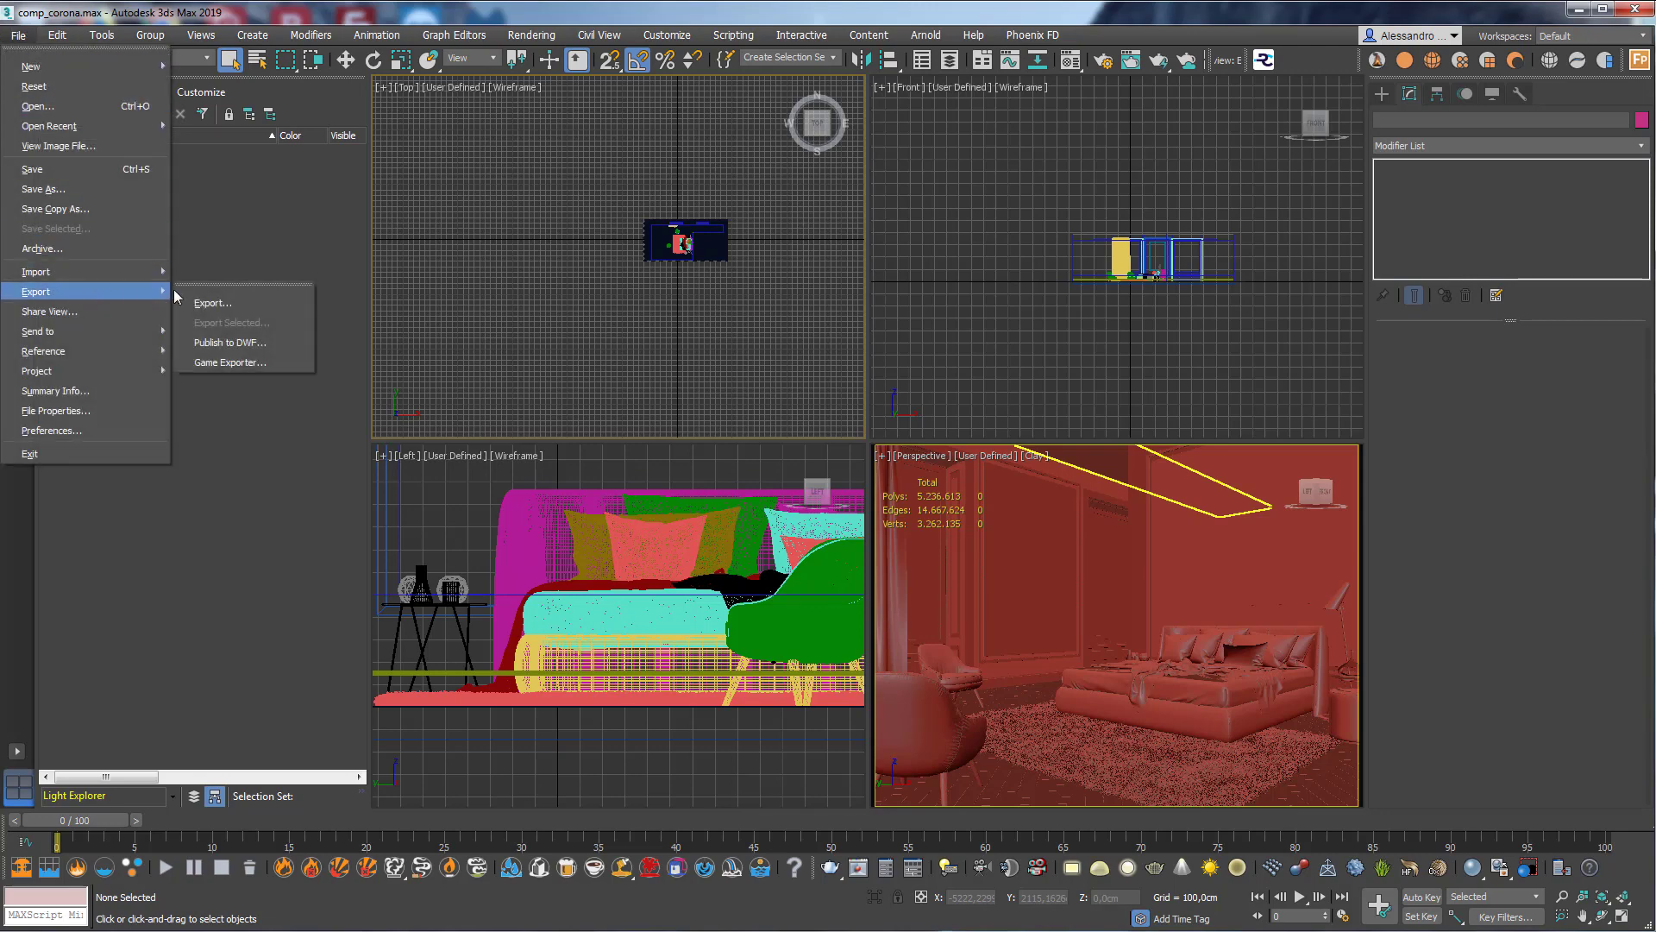
left_click(226, 302)
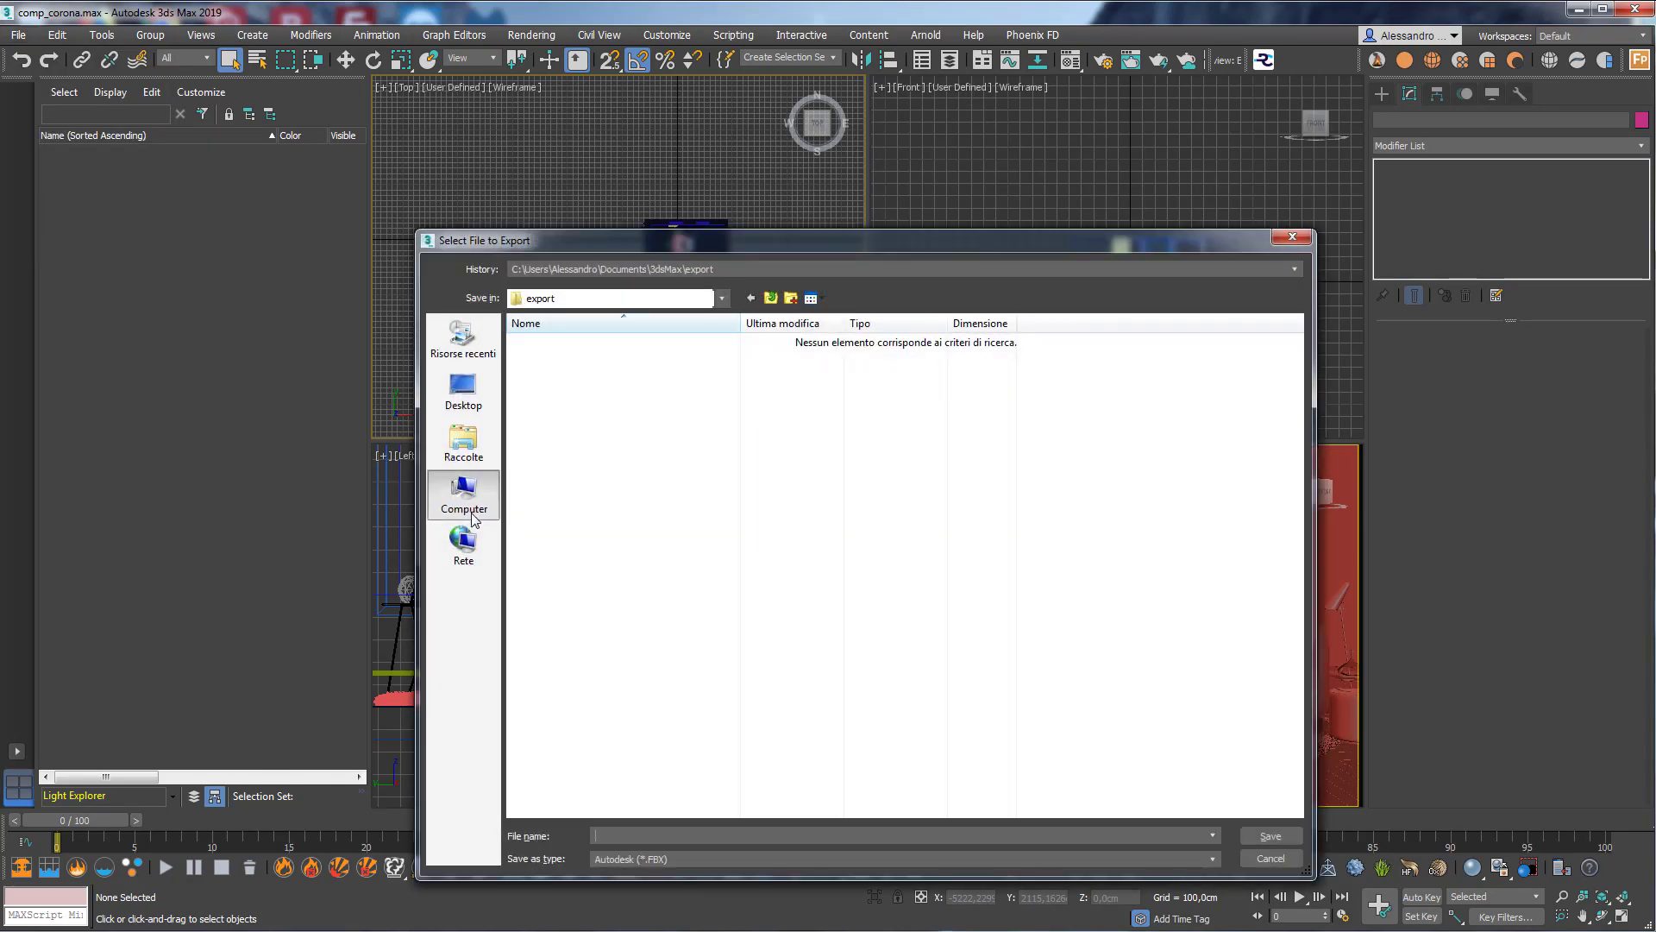
left_click(463, 494)
double_click(1175, 356)
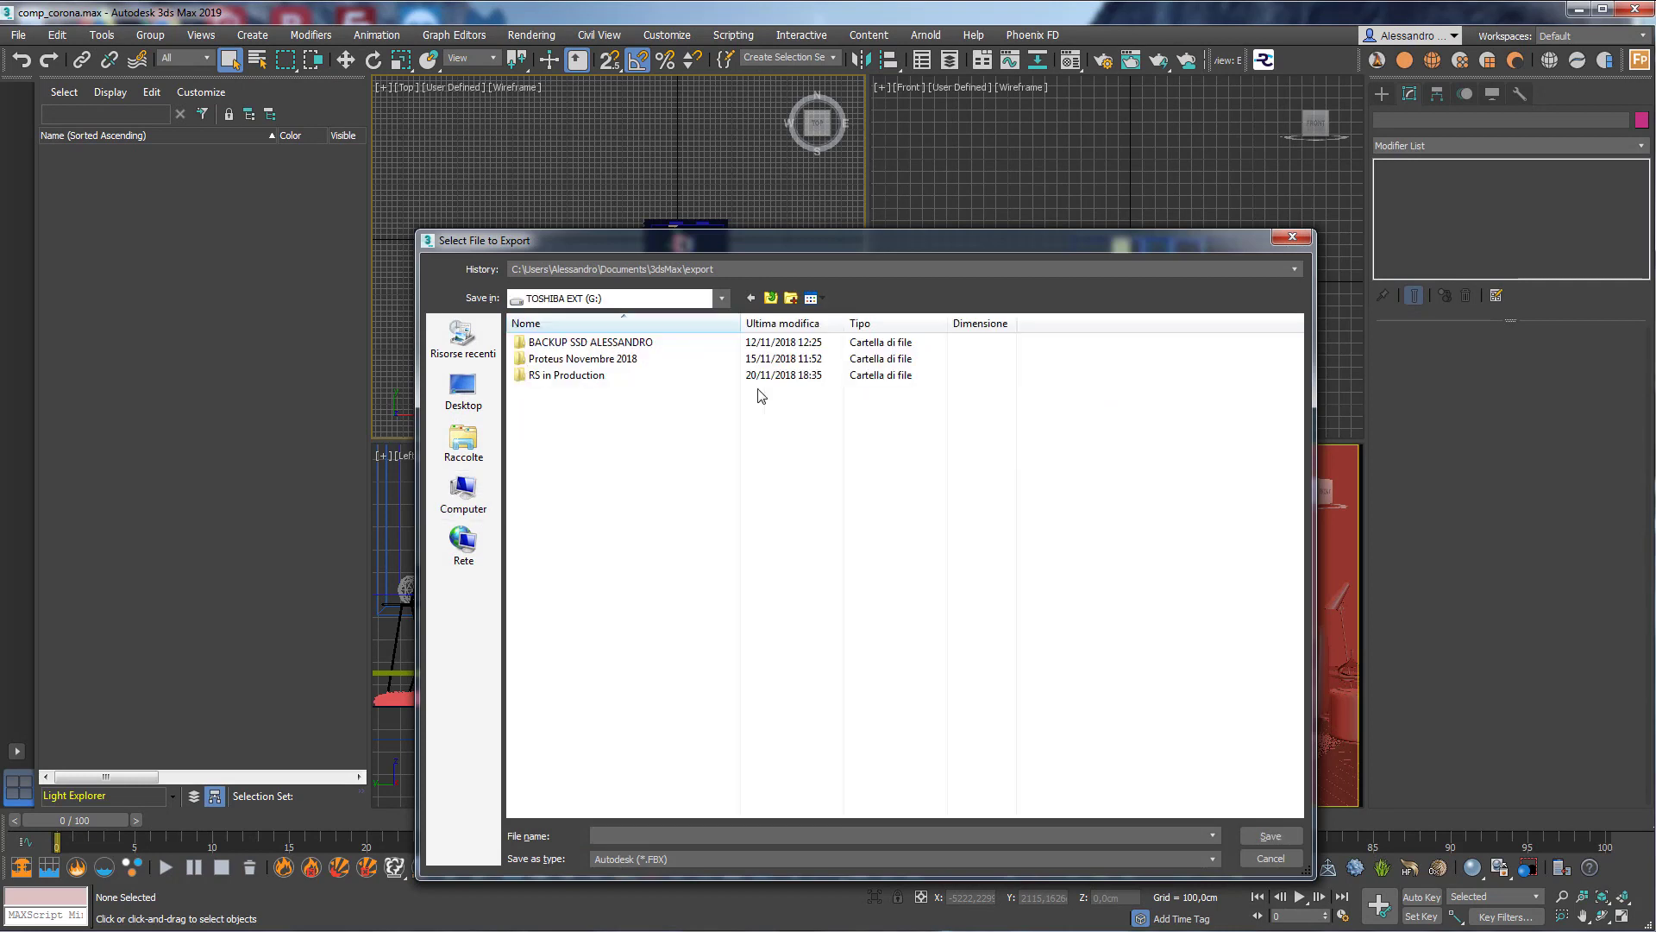
left_click(578, 360)
double_click(578, 359)
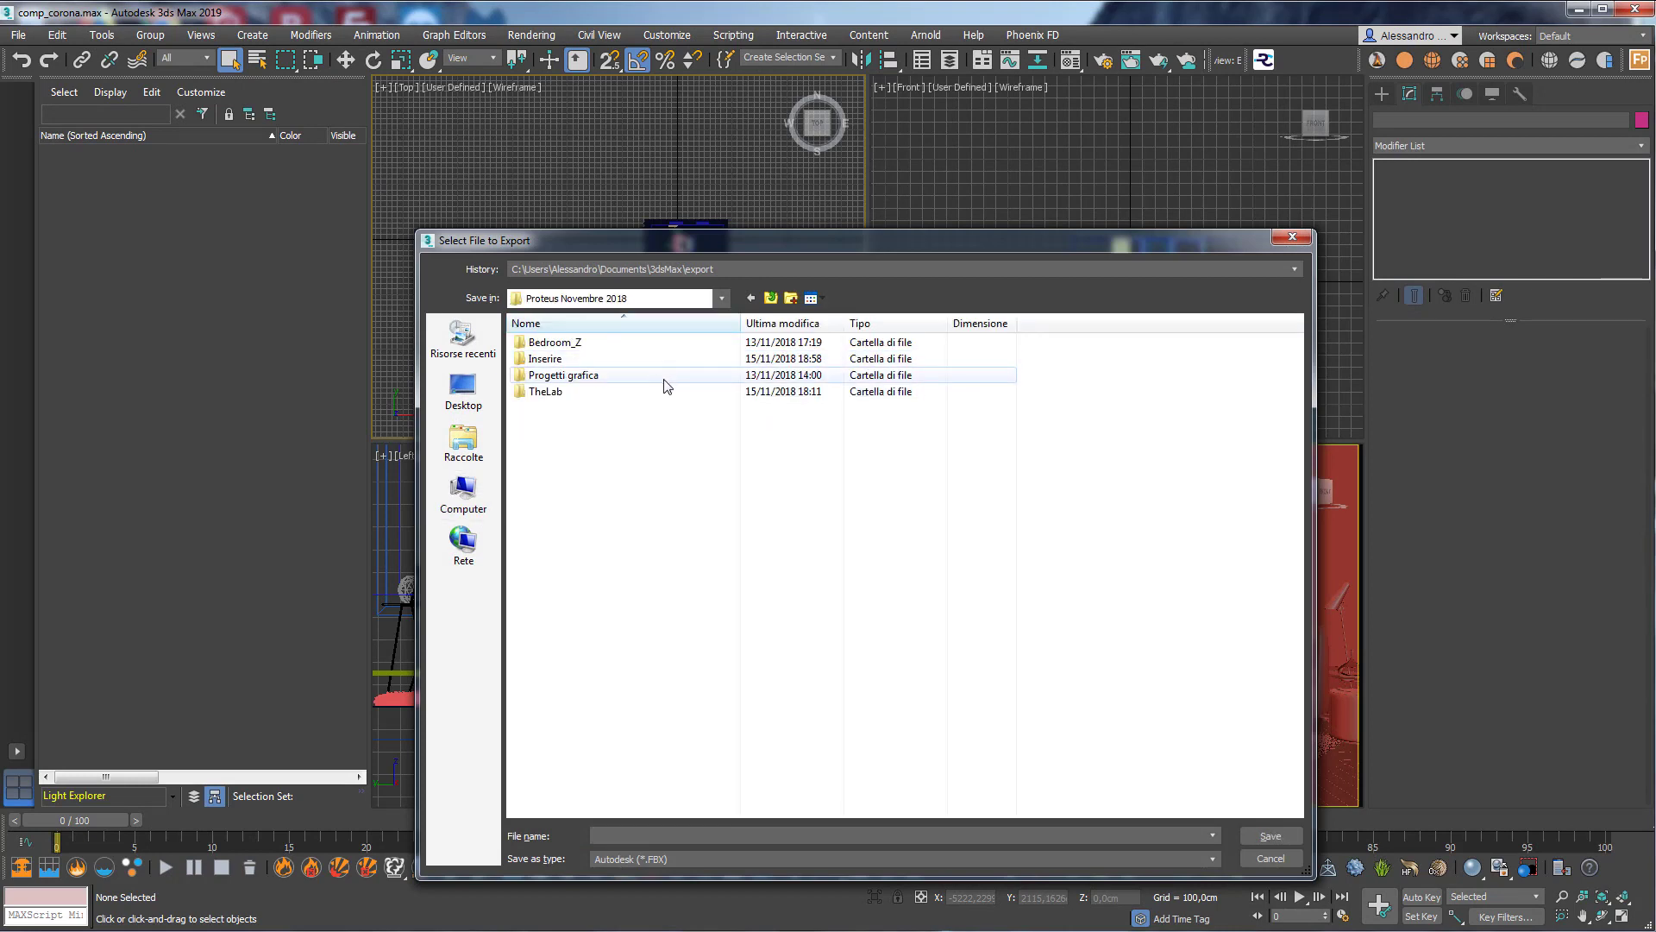
double_click(531, 411)
double_click(555, 361)
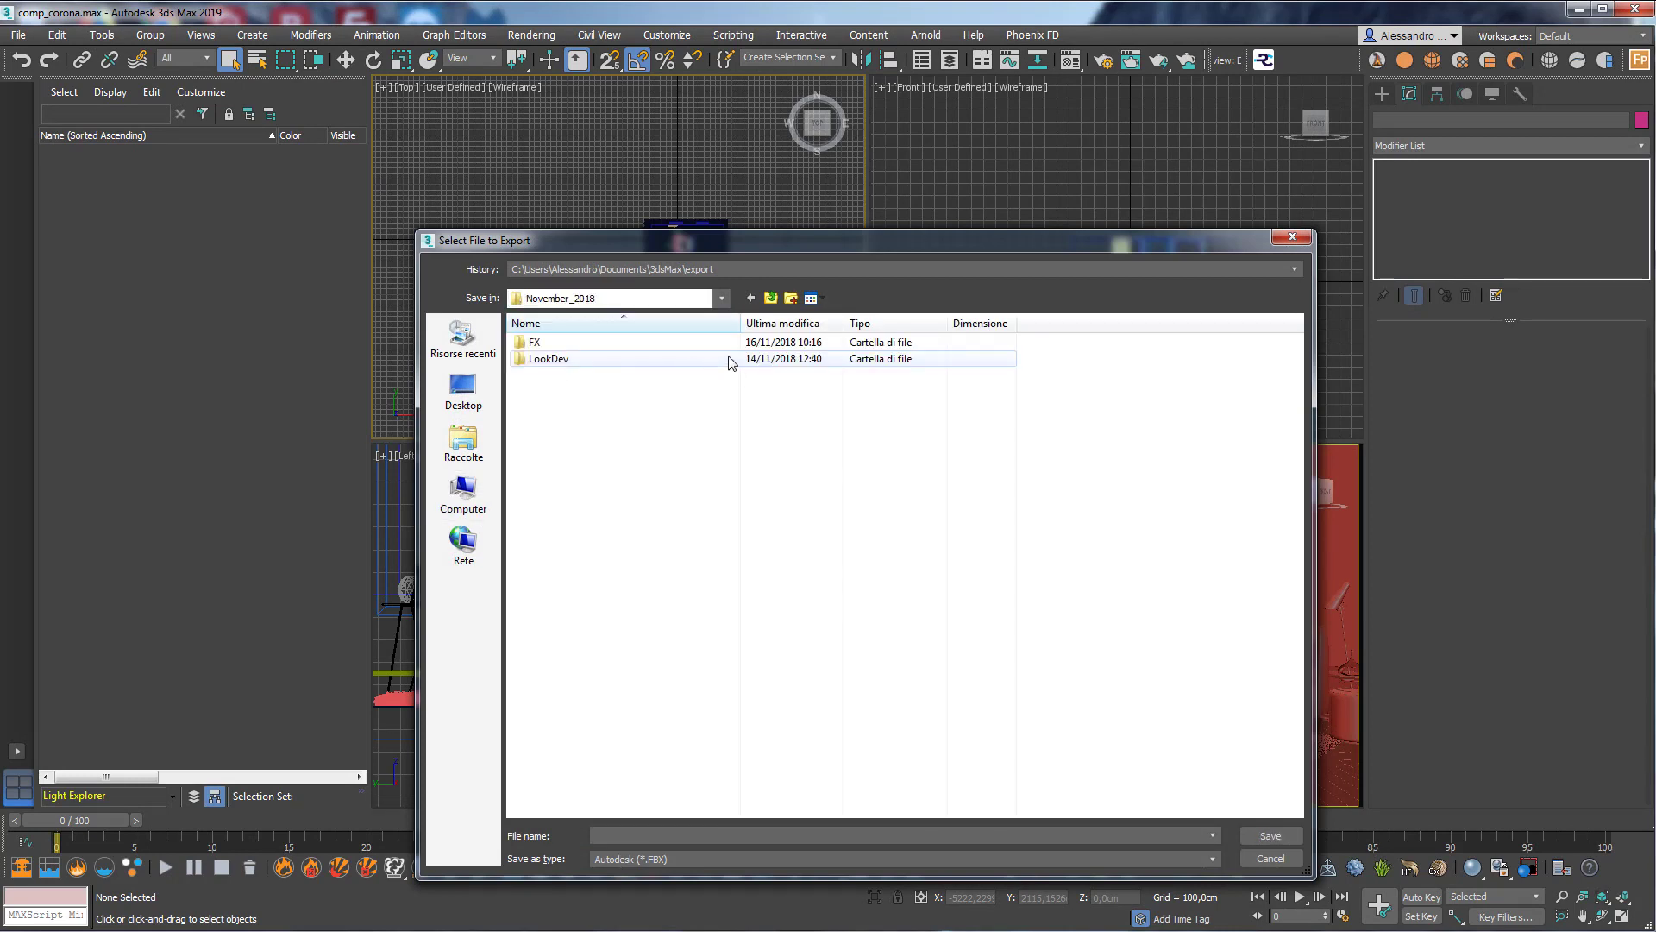
double_click(557, 361)
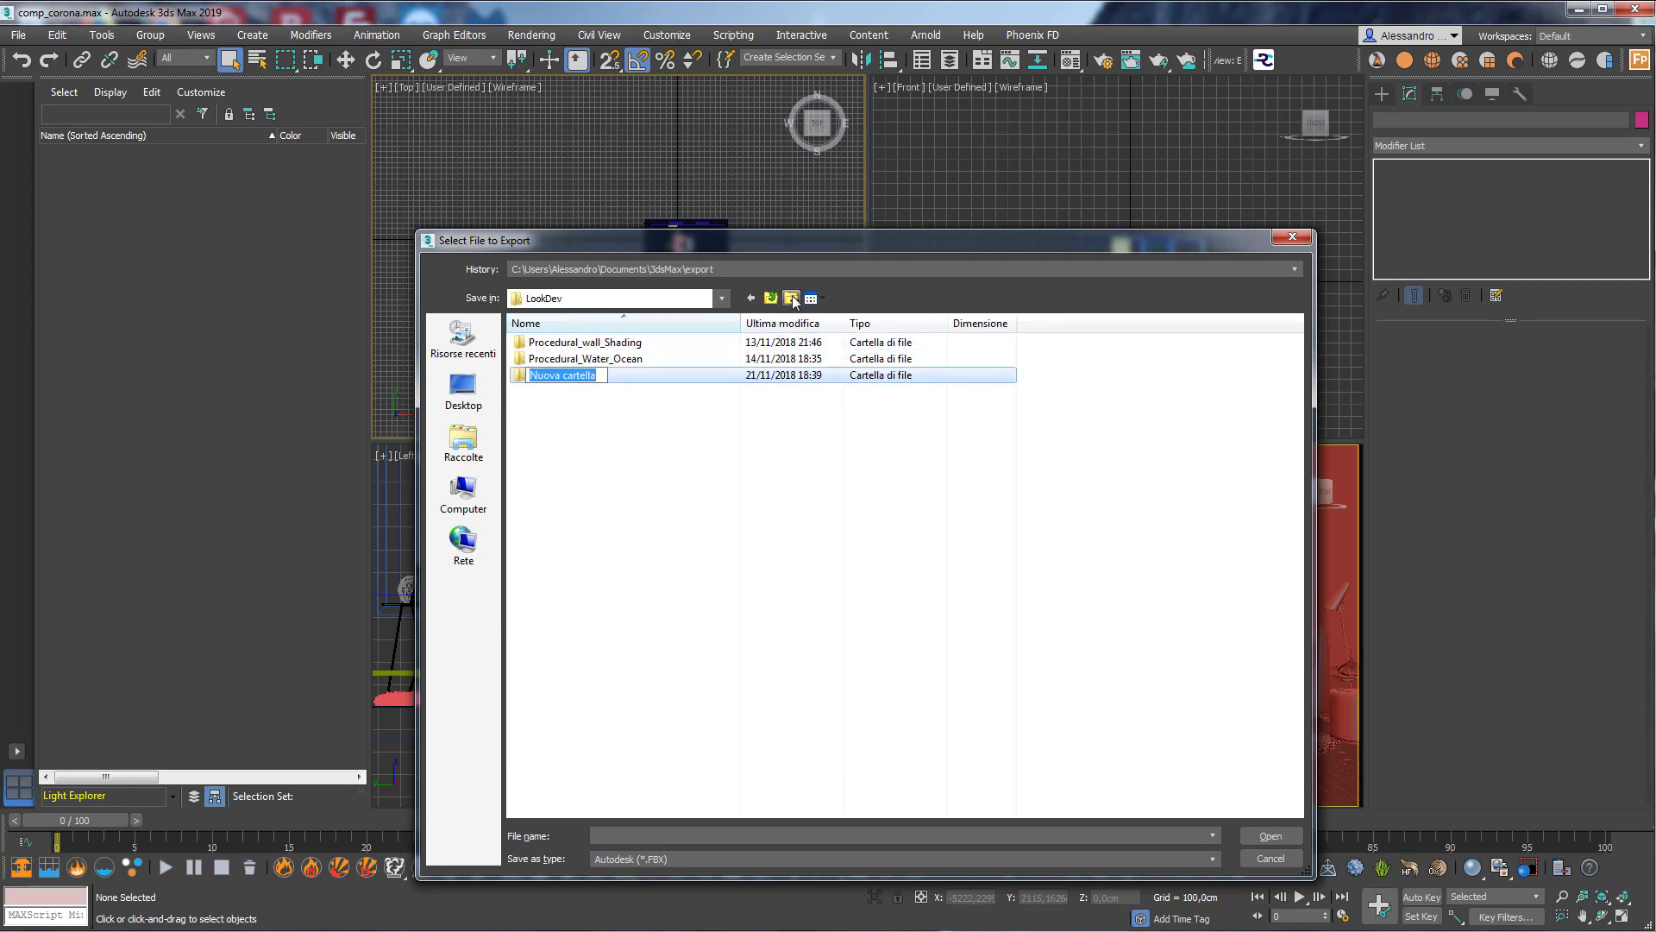
Create a new folder named Clarisse_Interior_Part_1 in LookDev and open it as the export location.
type("Clarisse_Inte")
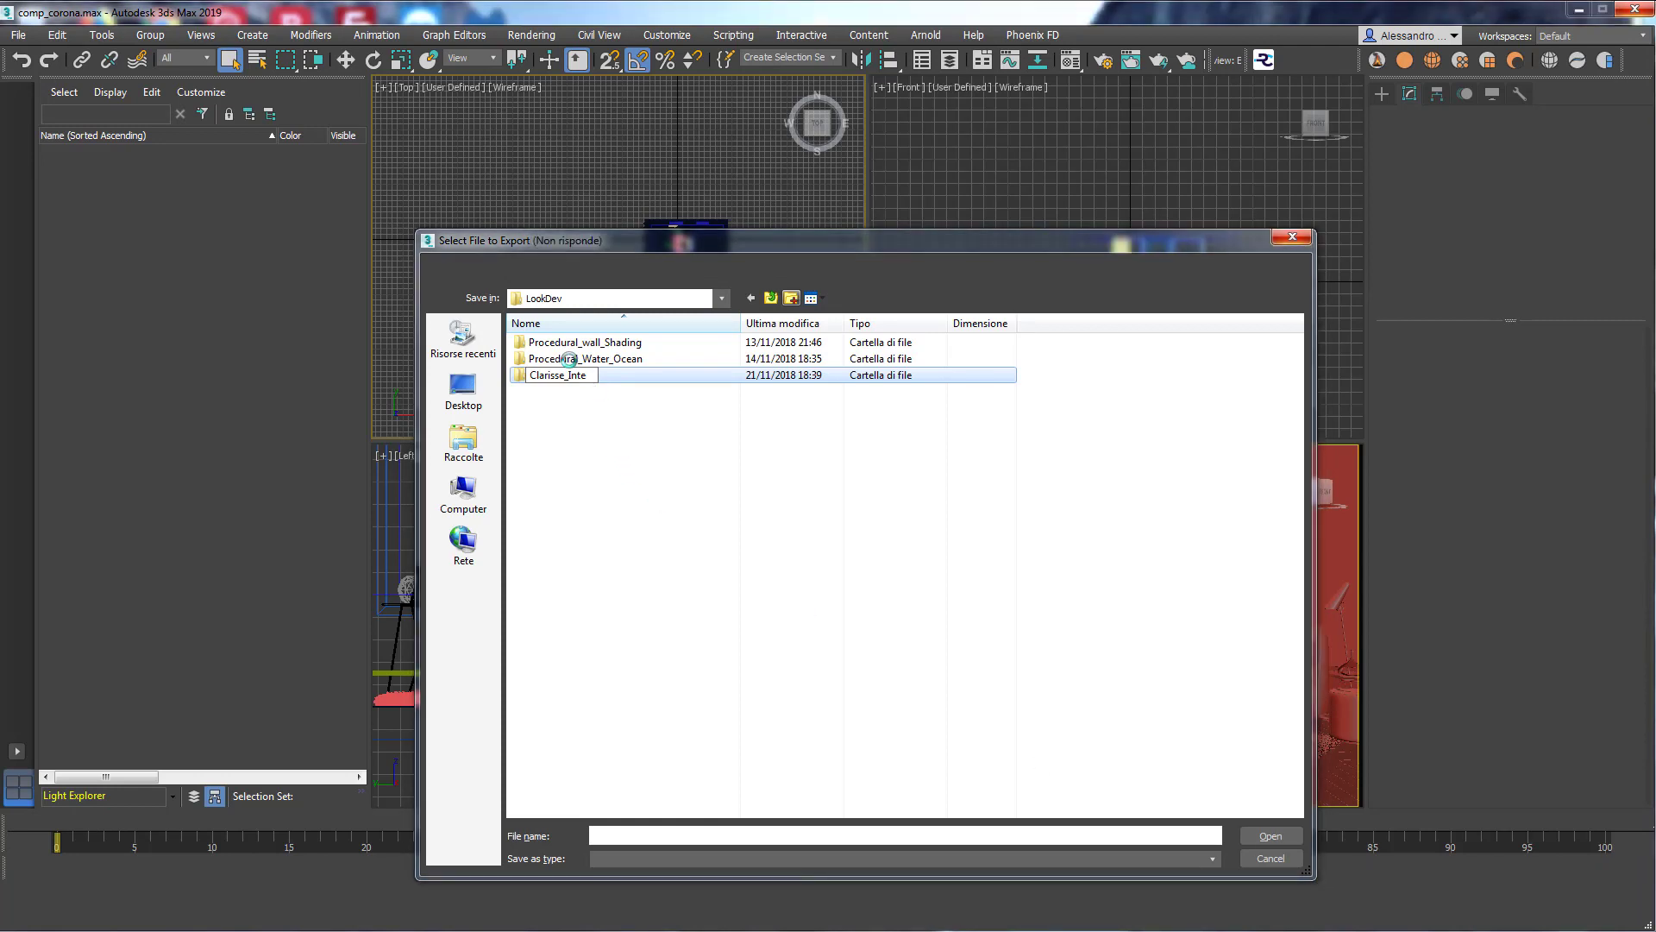
left_click(639, 355)
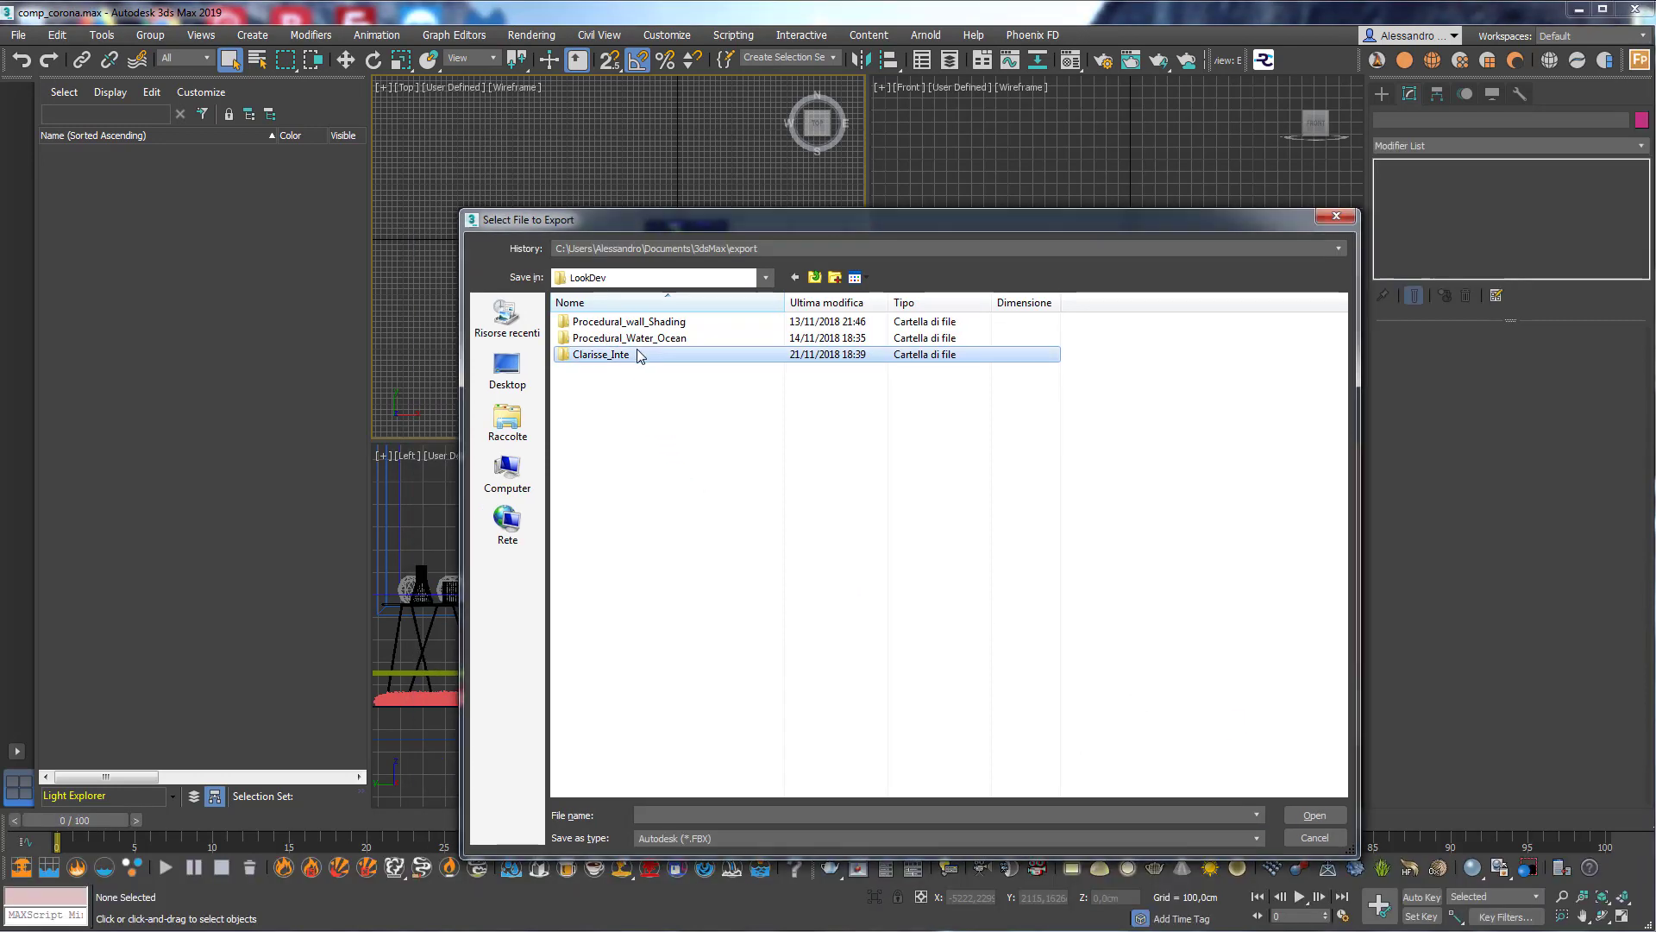
left_click(639, 355)
left_click(640, 355)
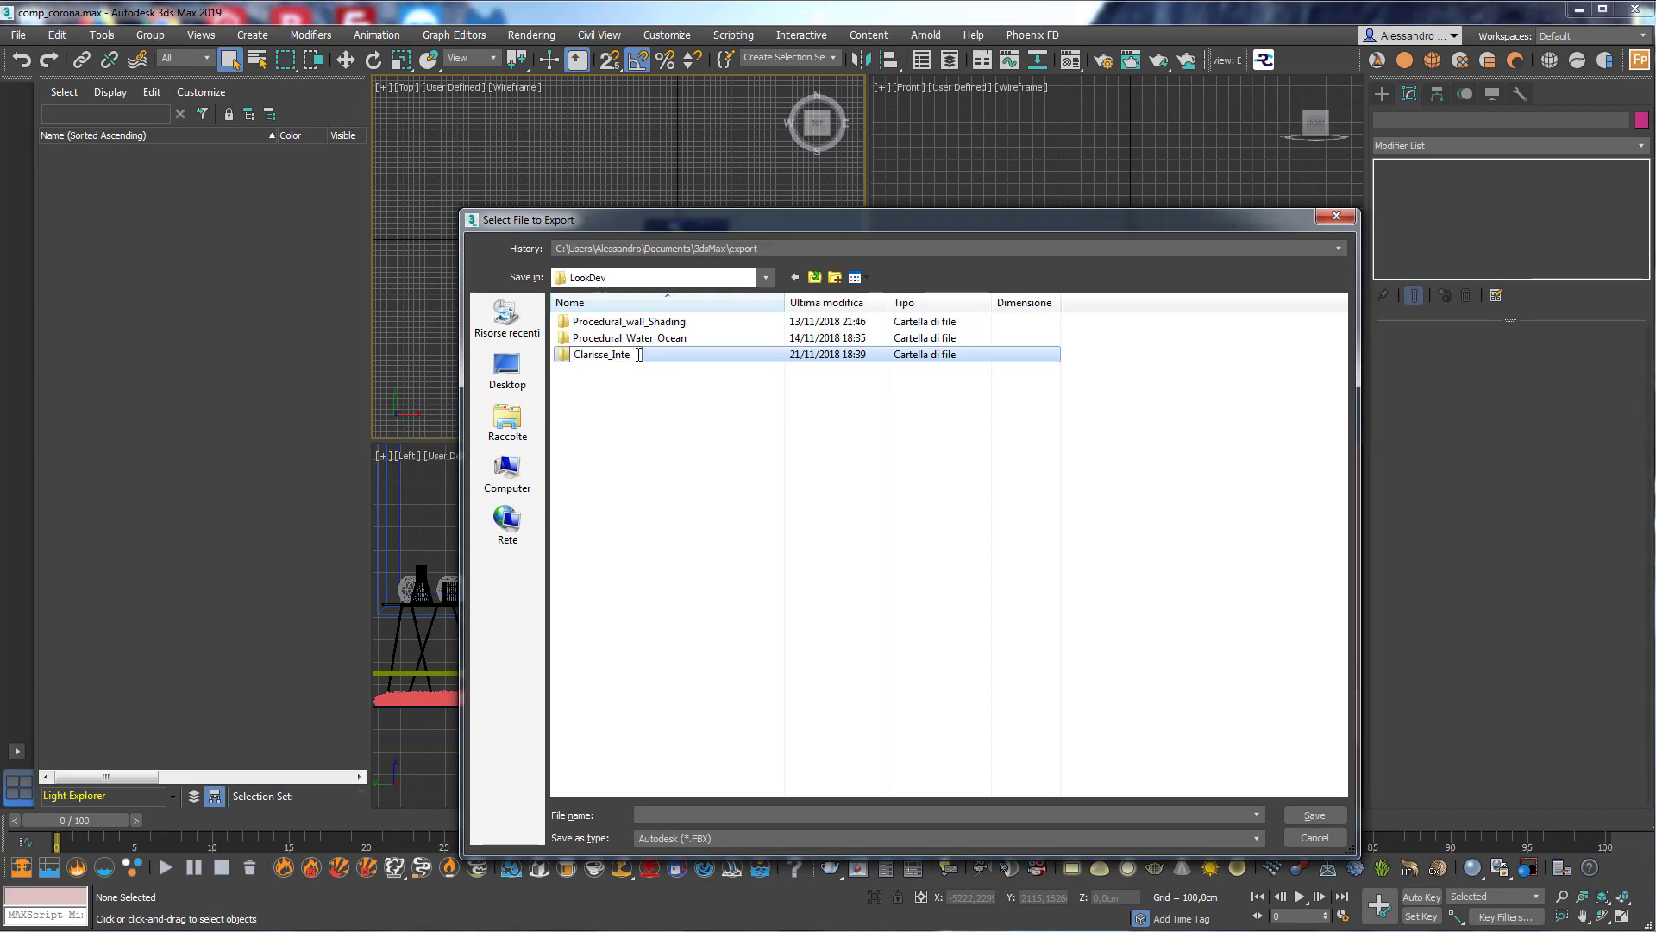
type("rior_Part_1")
key("Return")
double_click(638, 354)
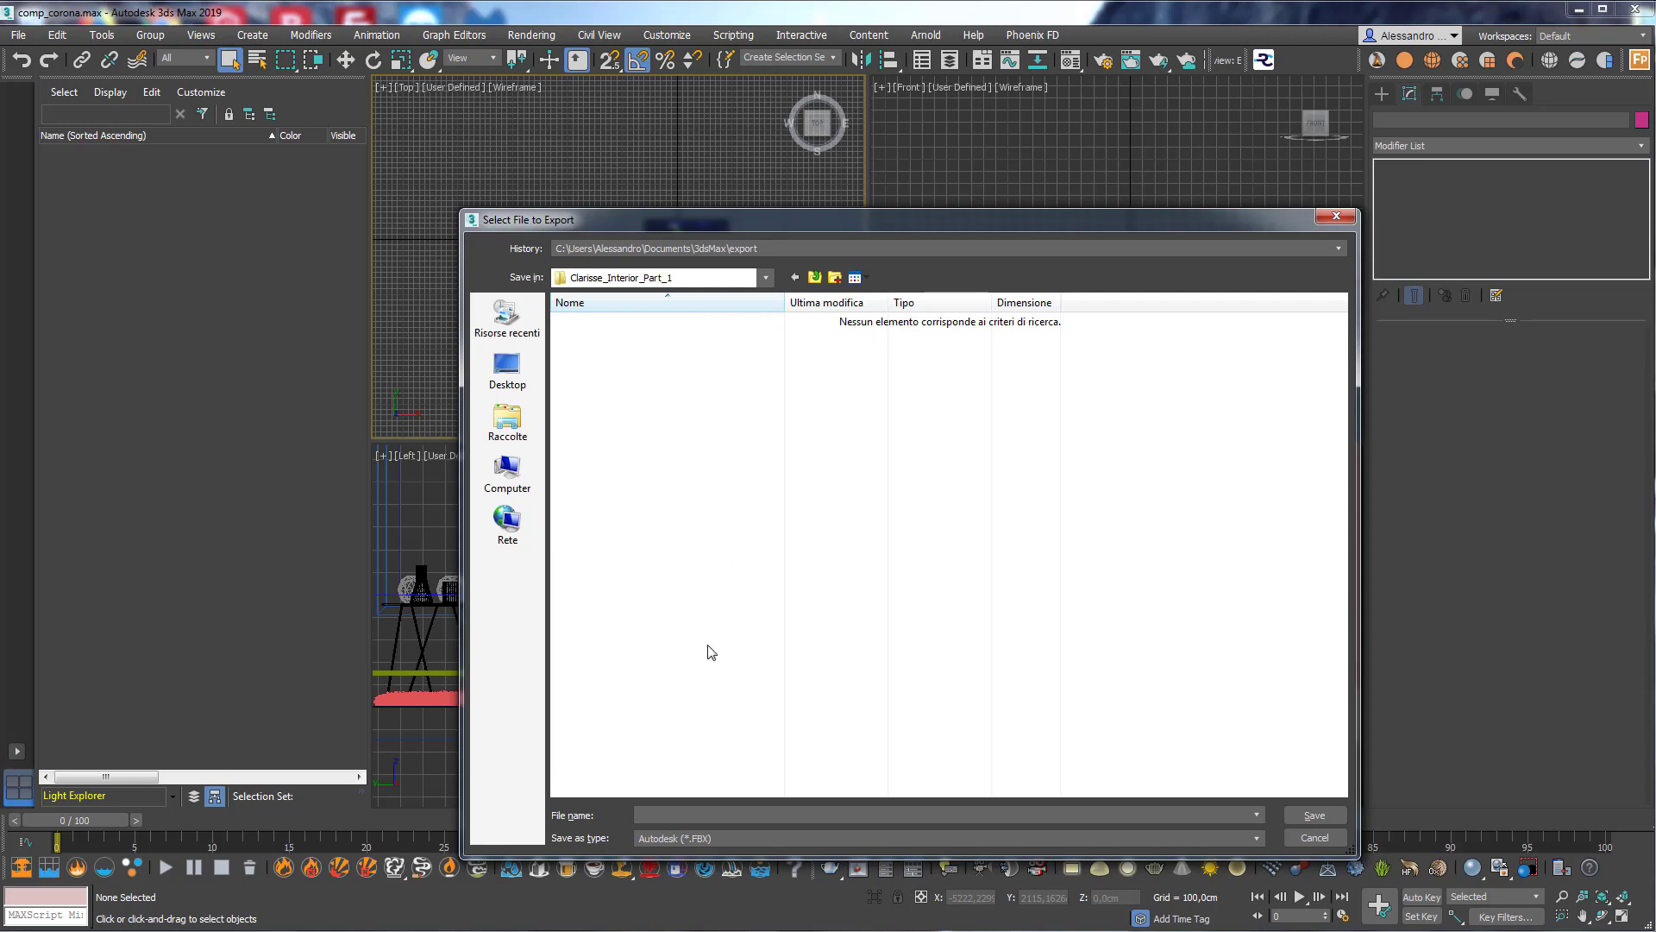
Export all scene nodes as the Alembic file TL_Interior_Clarisse.abc, using the Ogawa format and a single frame.
left_click(688, 839)
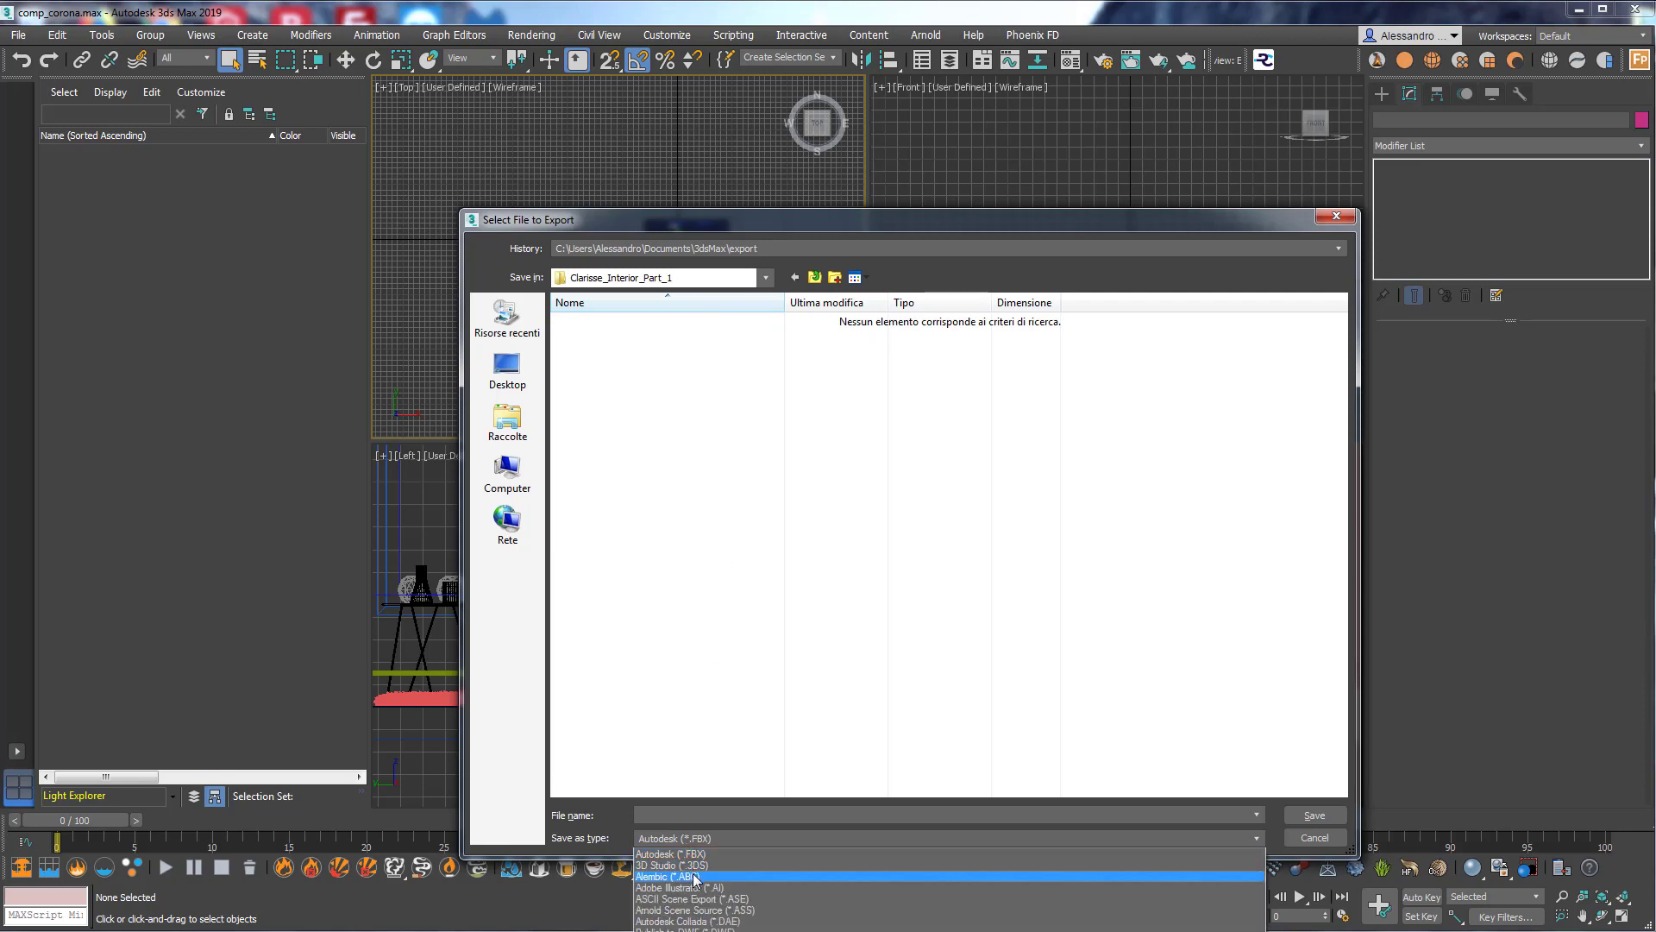
left_click(695, 876)
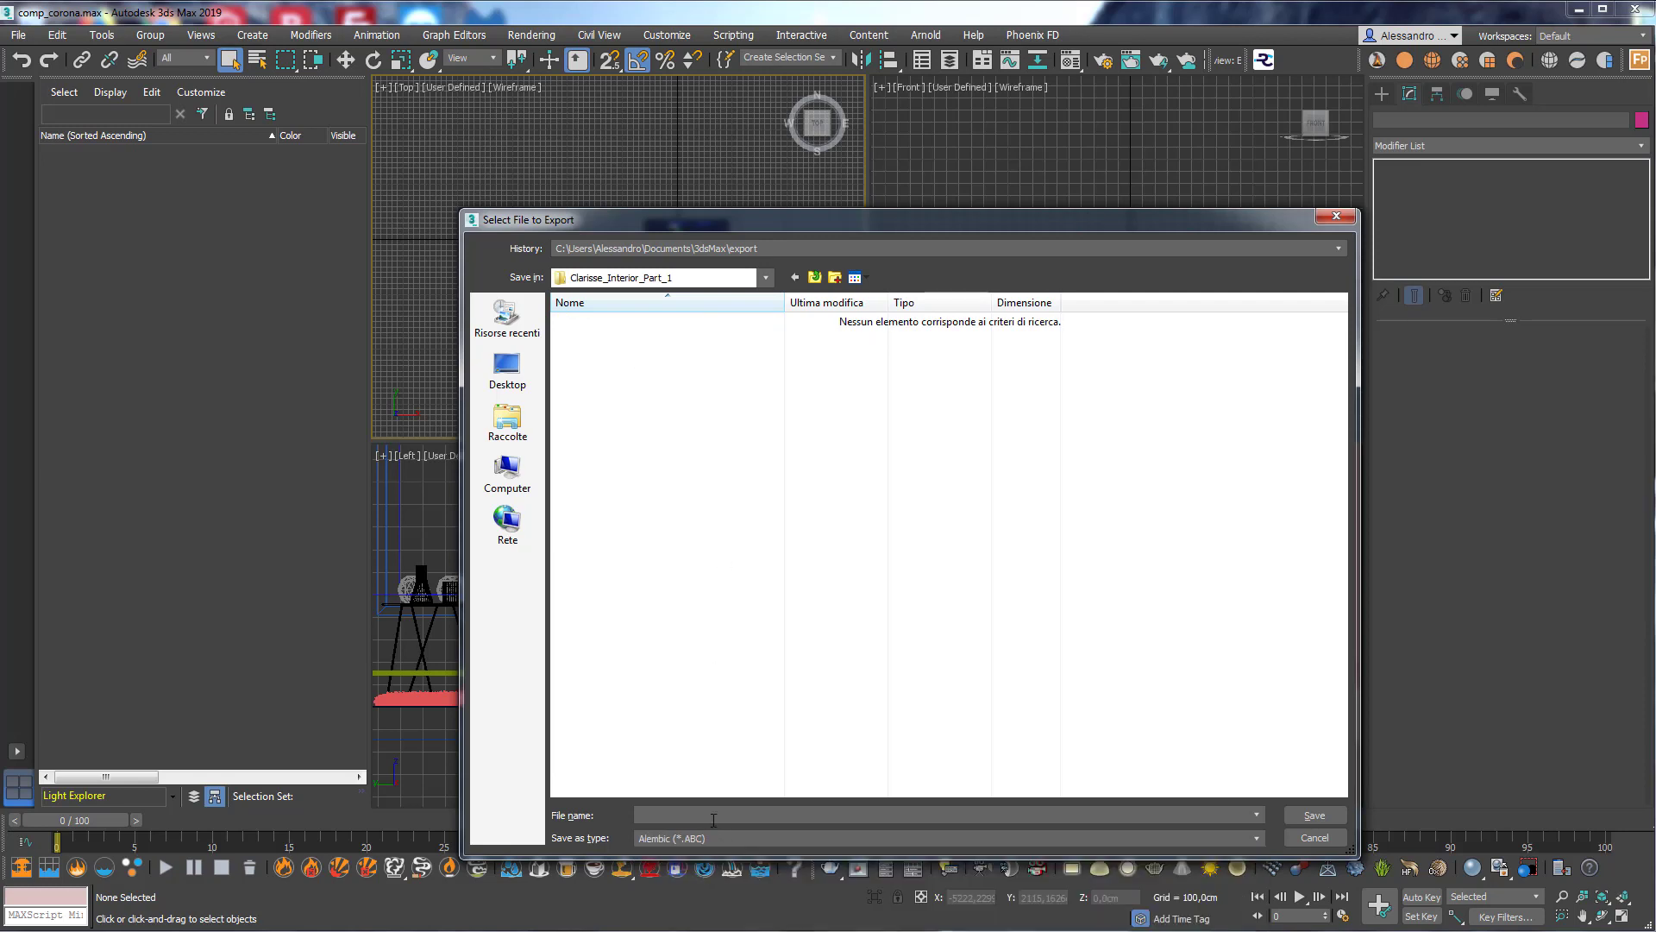
left_click_drag(704, 225, 494, 115)
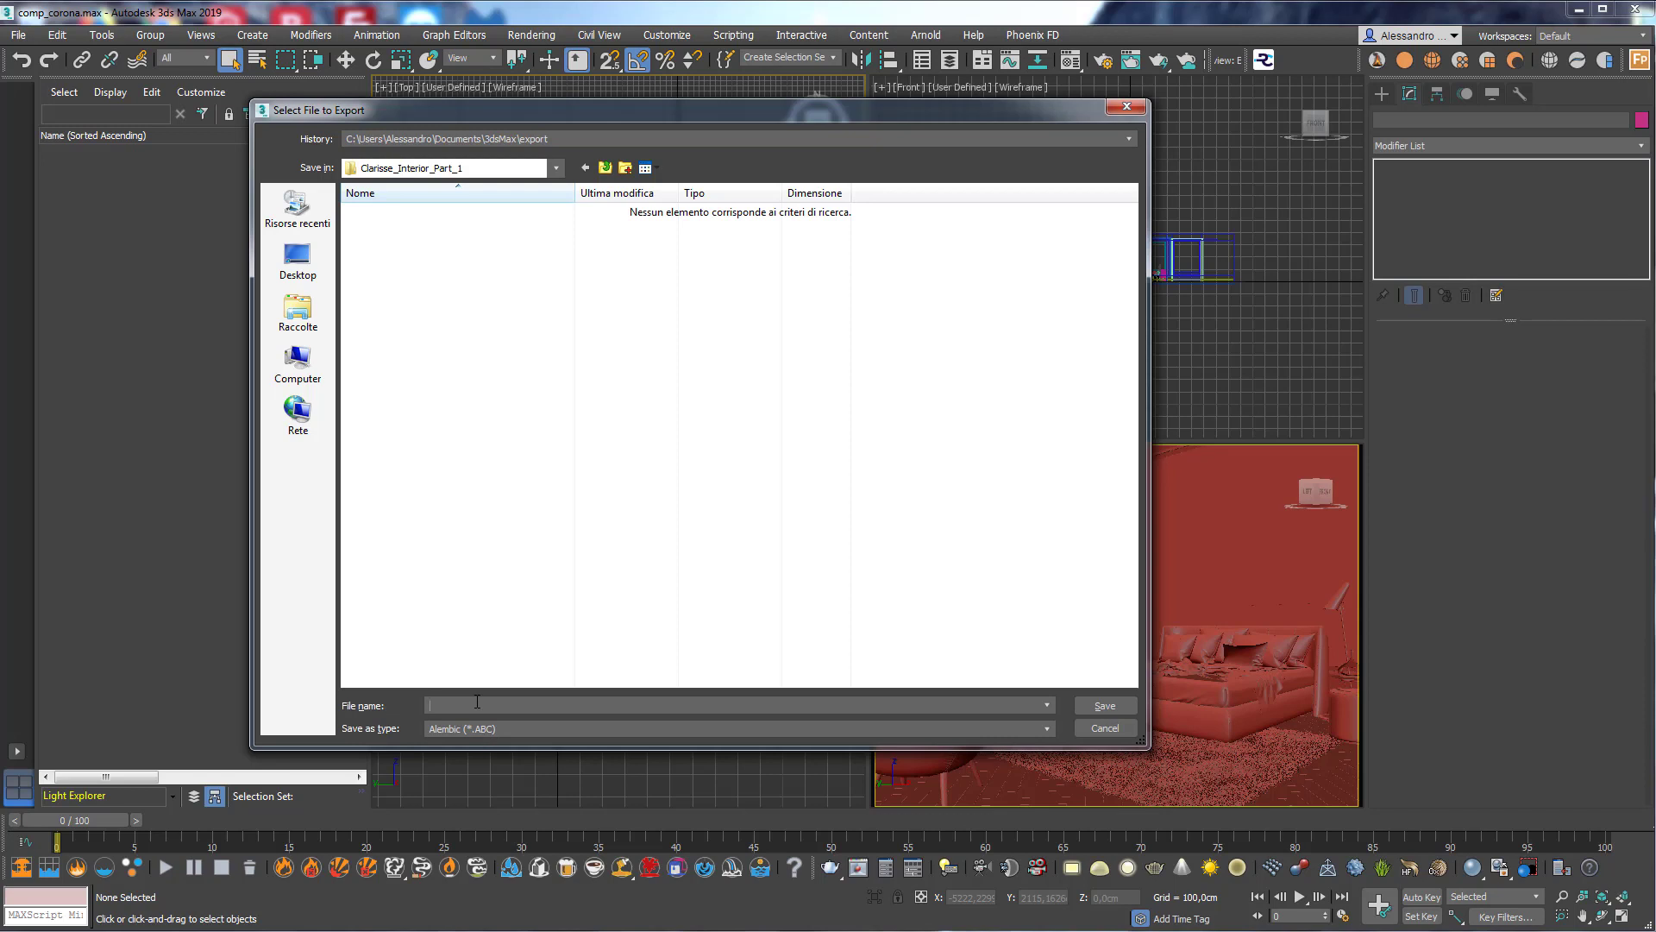
type("TL_Interior_Clarisse.abc")
key("Return")
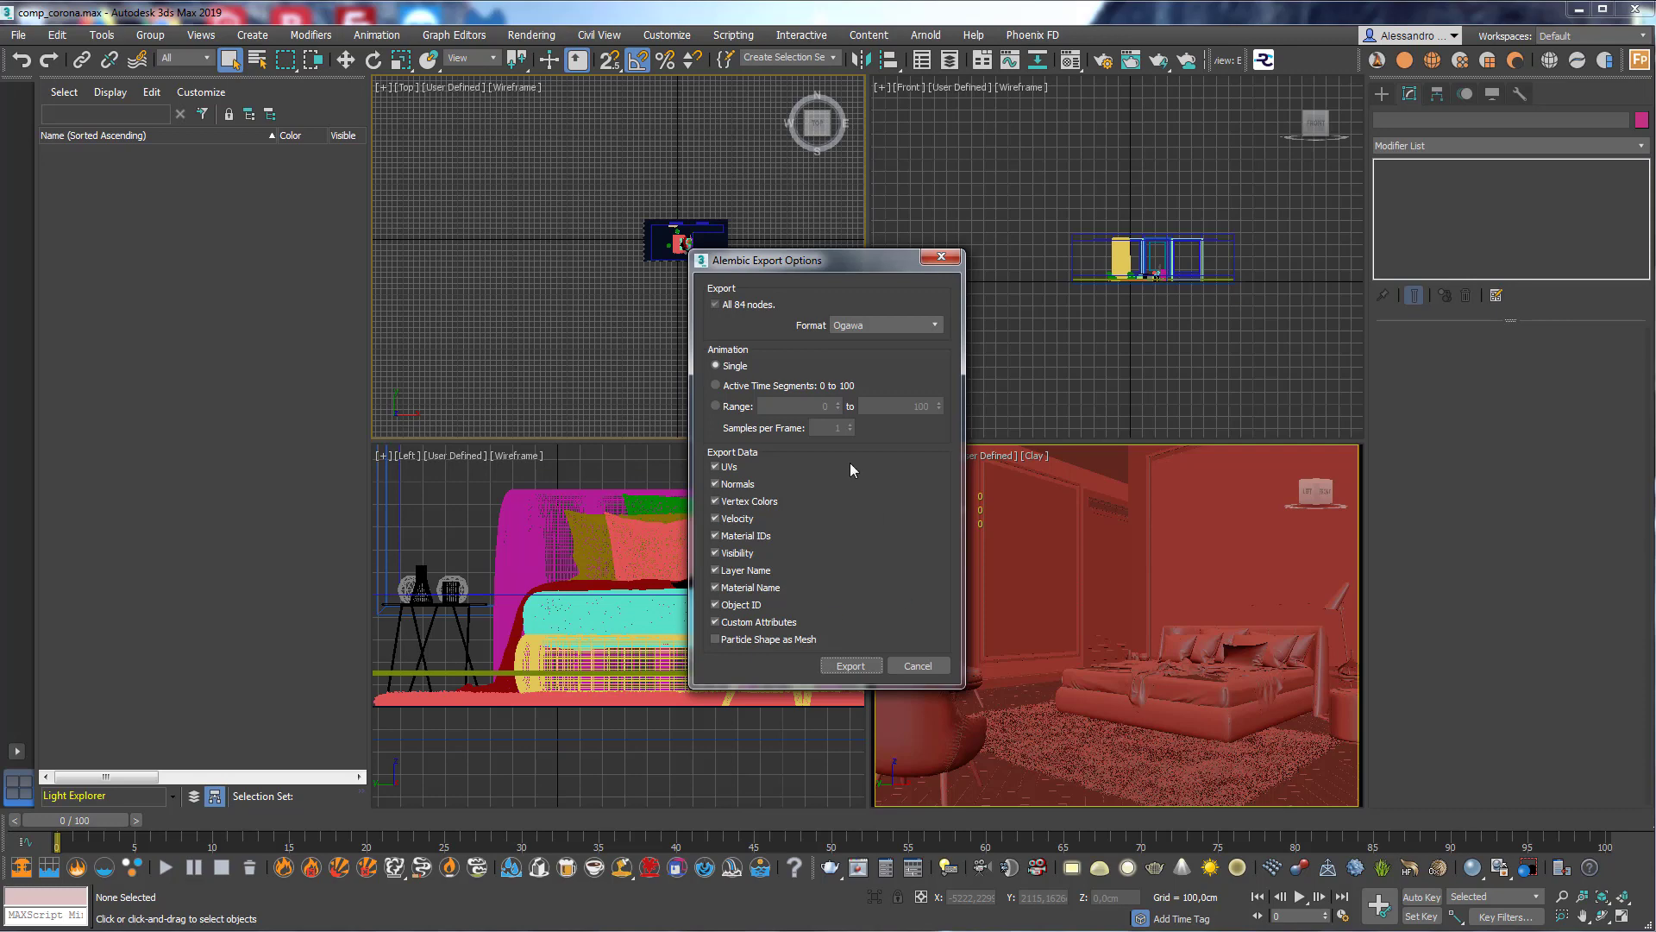
left_click(858, 666)
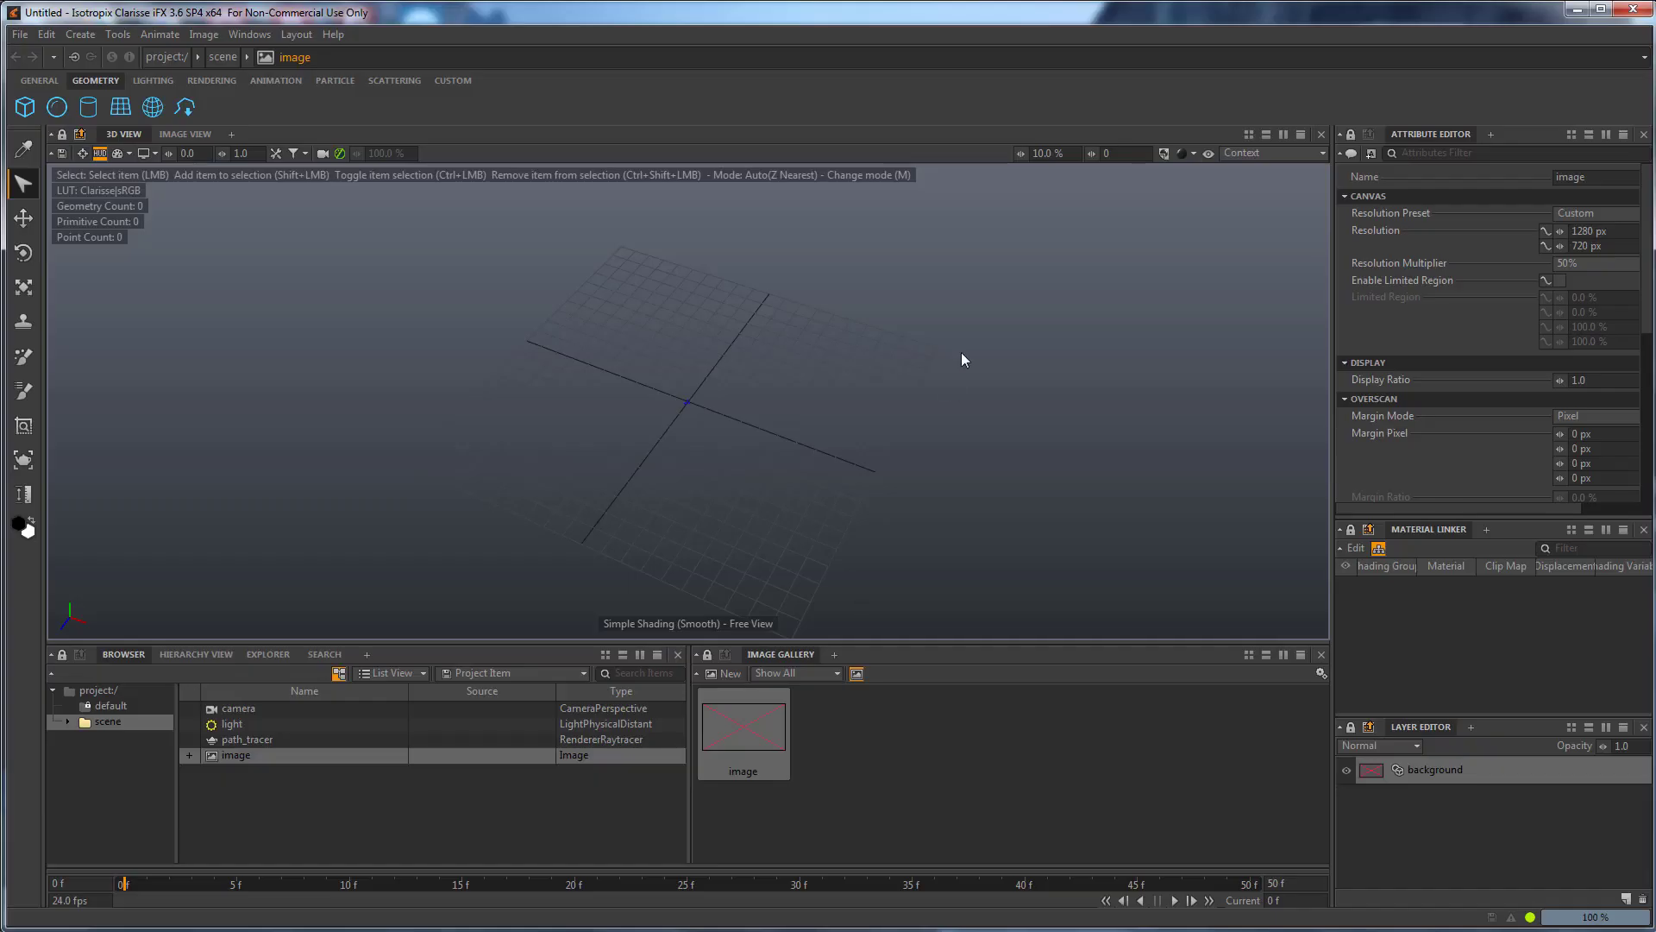
Switch to Clarisse iFX and adjust its window edges to fill the screen.
left_click_drag(586, 17, 582, 18)
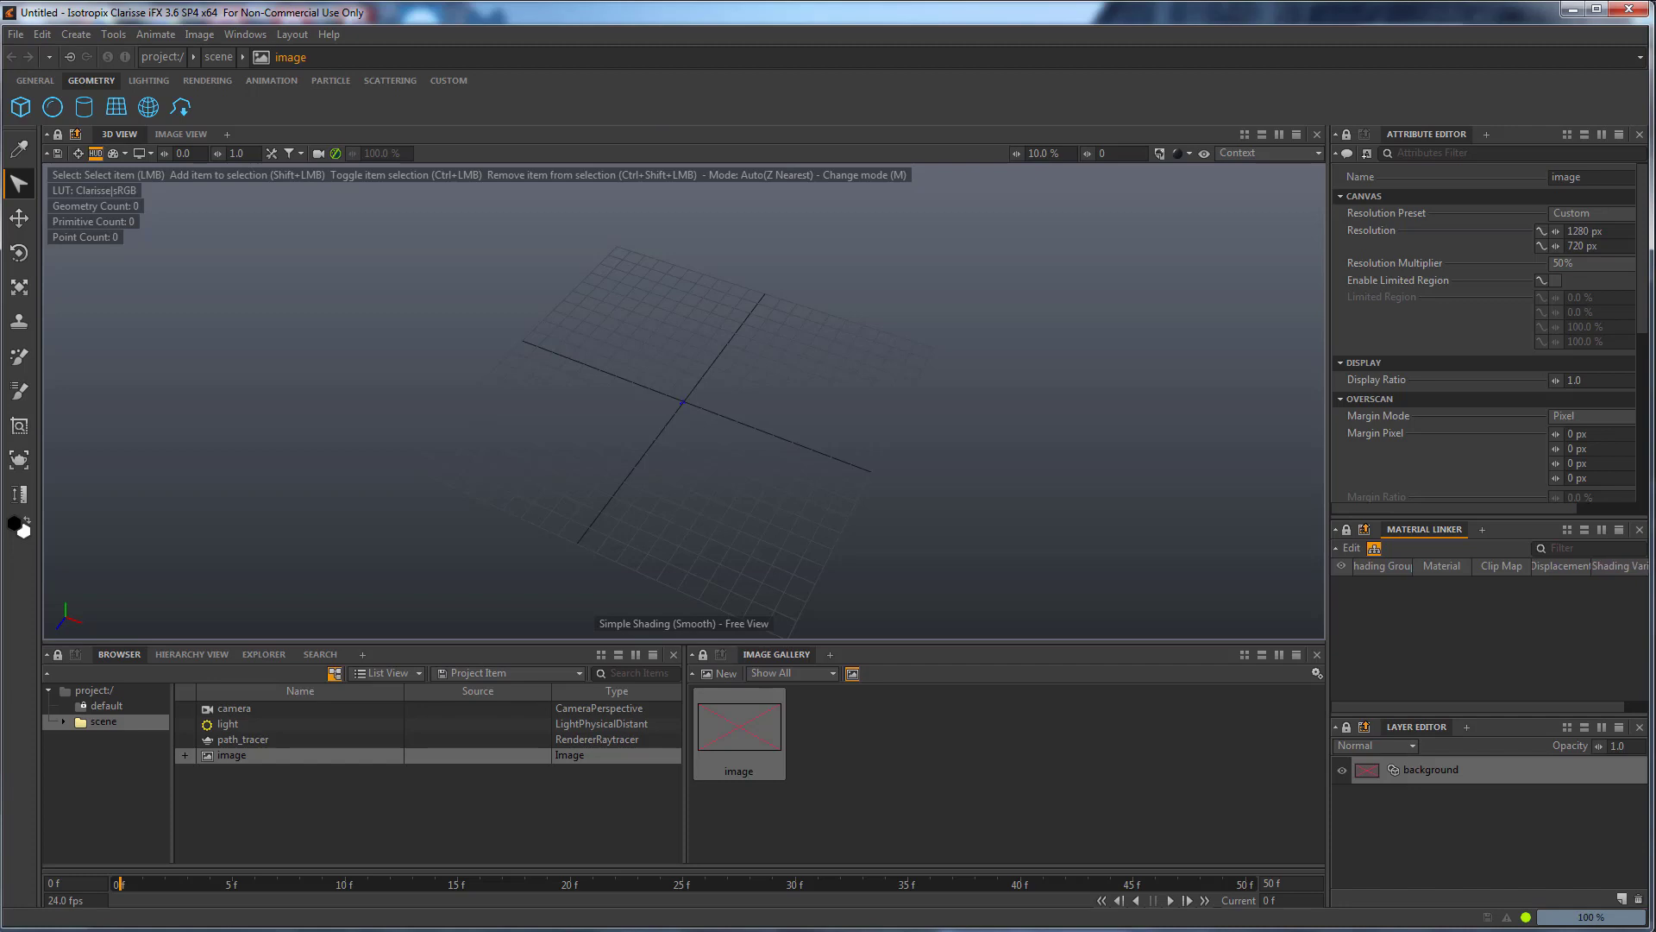
left_click_drag(1645, 577, 1649, 574)
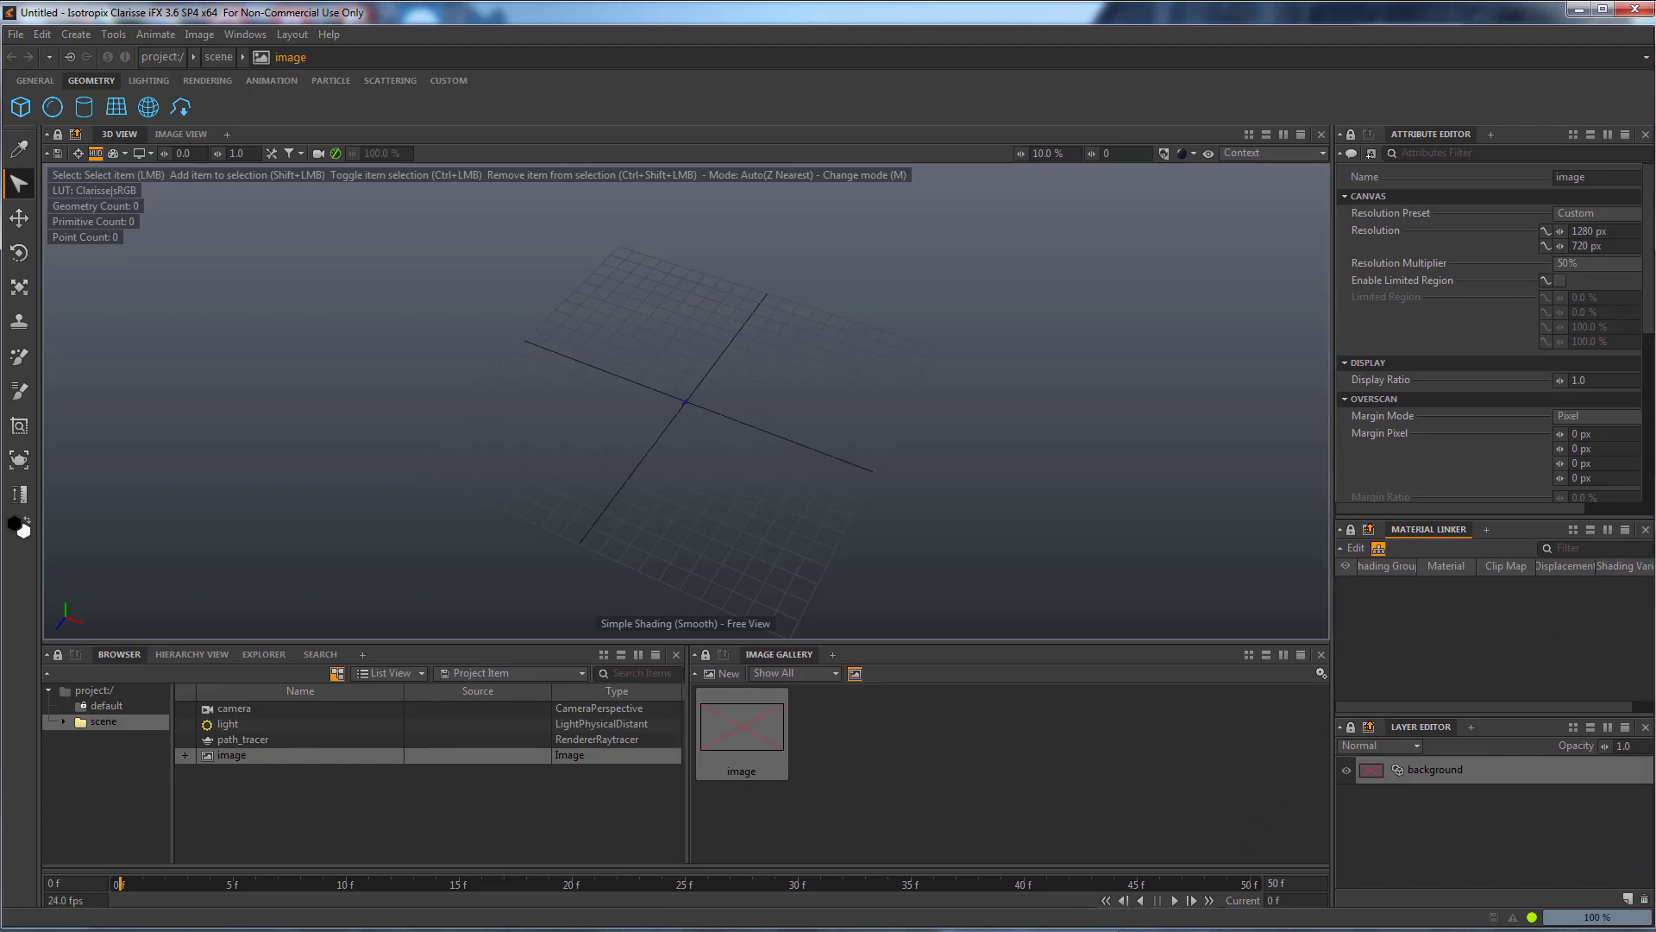
left_click_drag(1123, 924, 1126, 927)
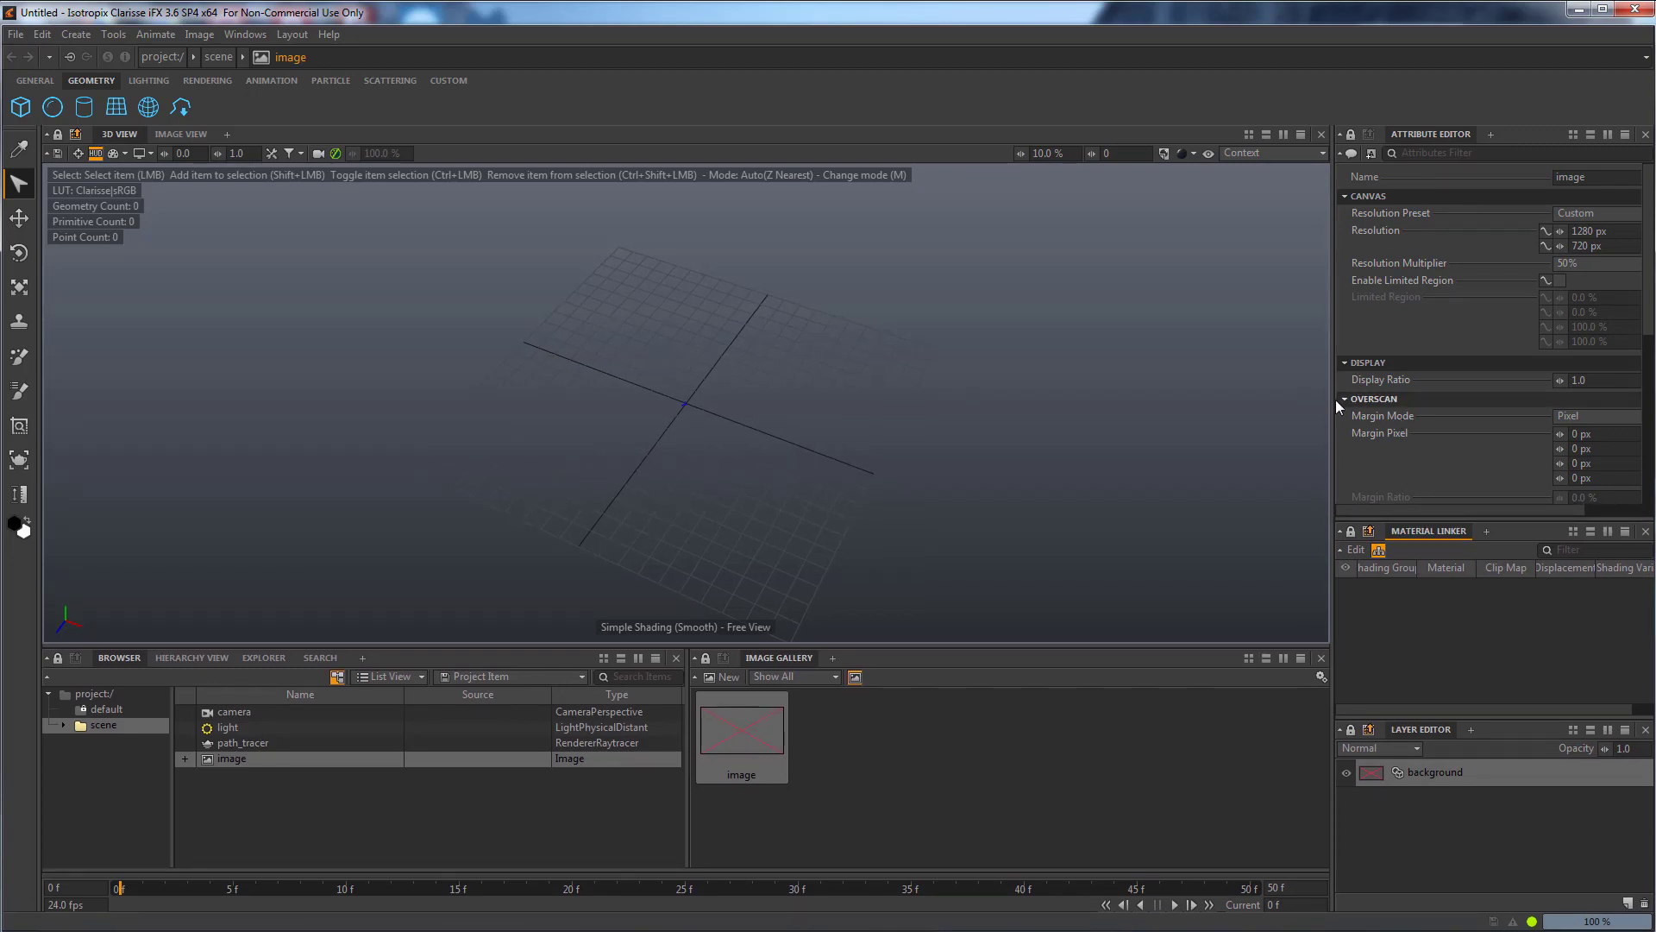
Widen the Attribute Editor column and make the 3D view slightly taller.
left_click_drag(1338, 407, 1187, 408)
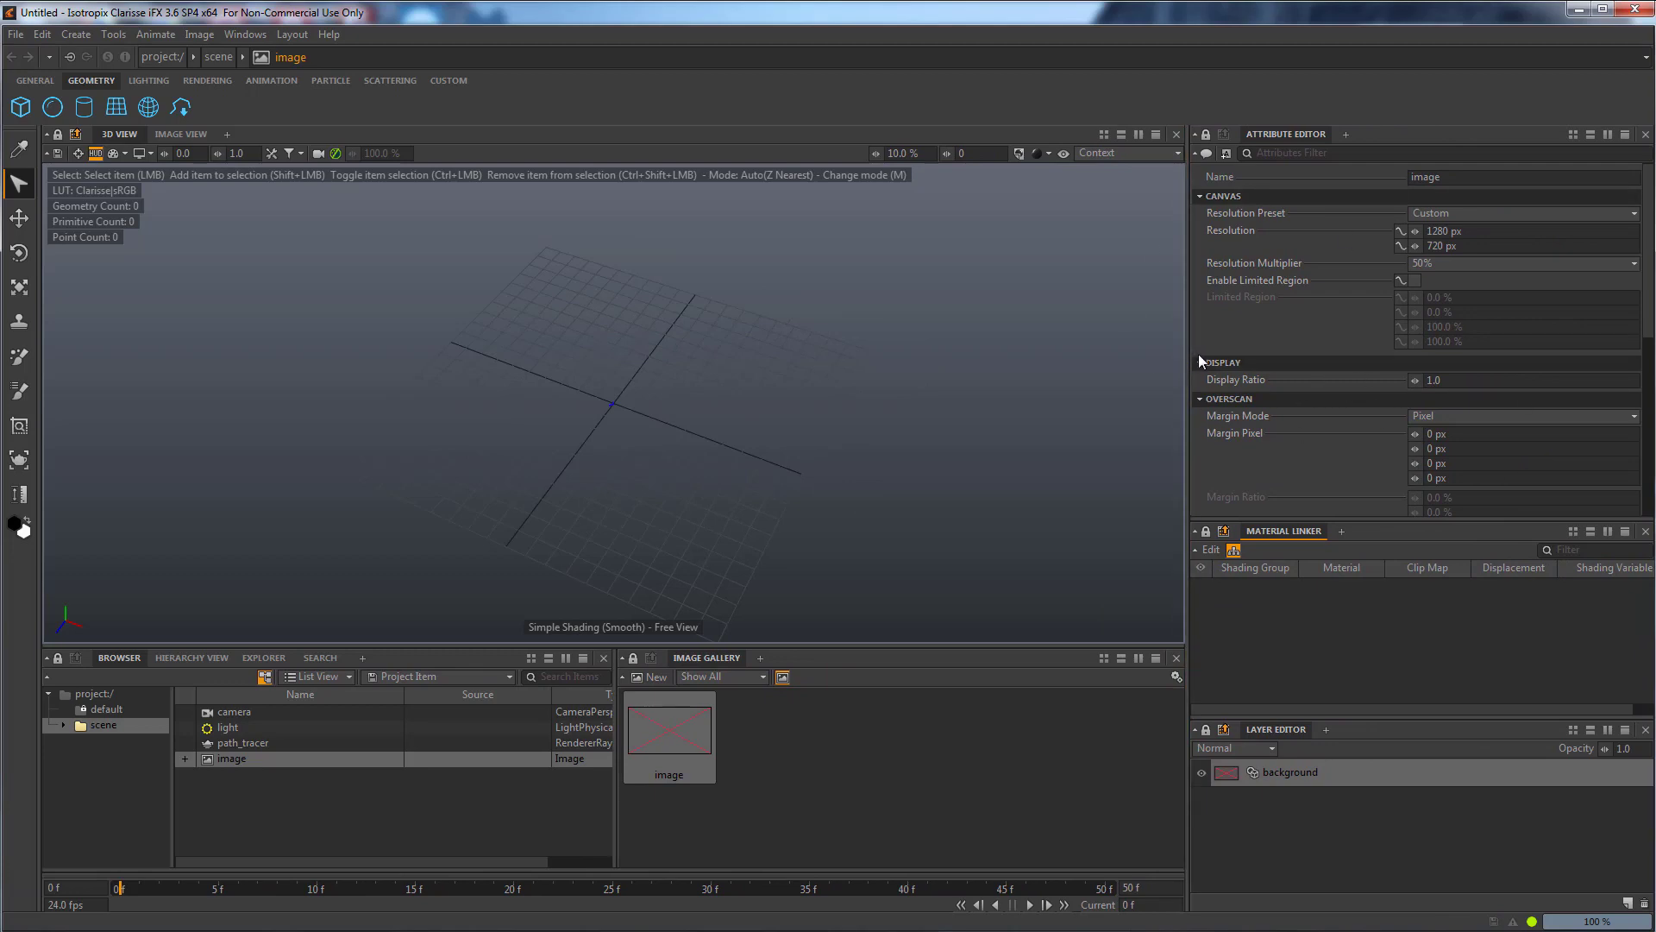
left_click_drag(1181, 417, 1172, 417)
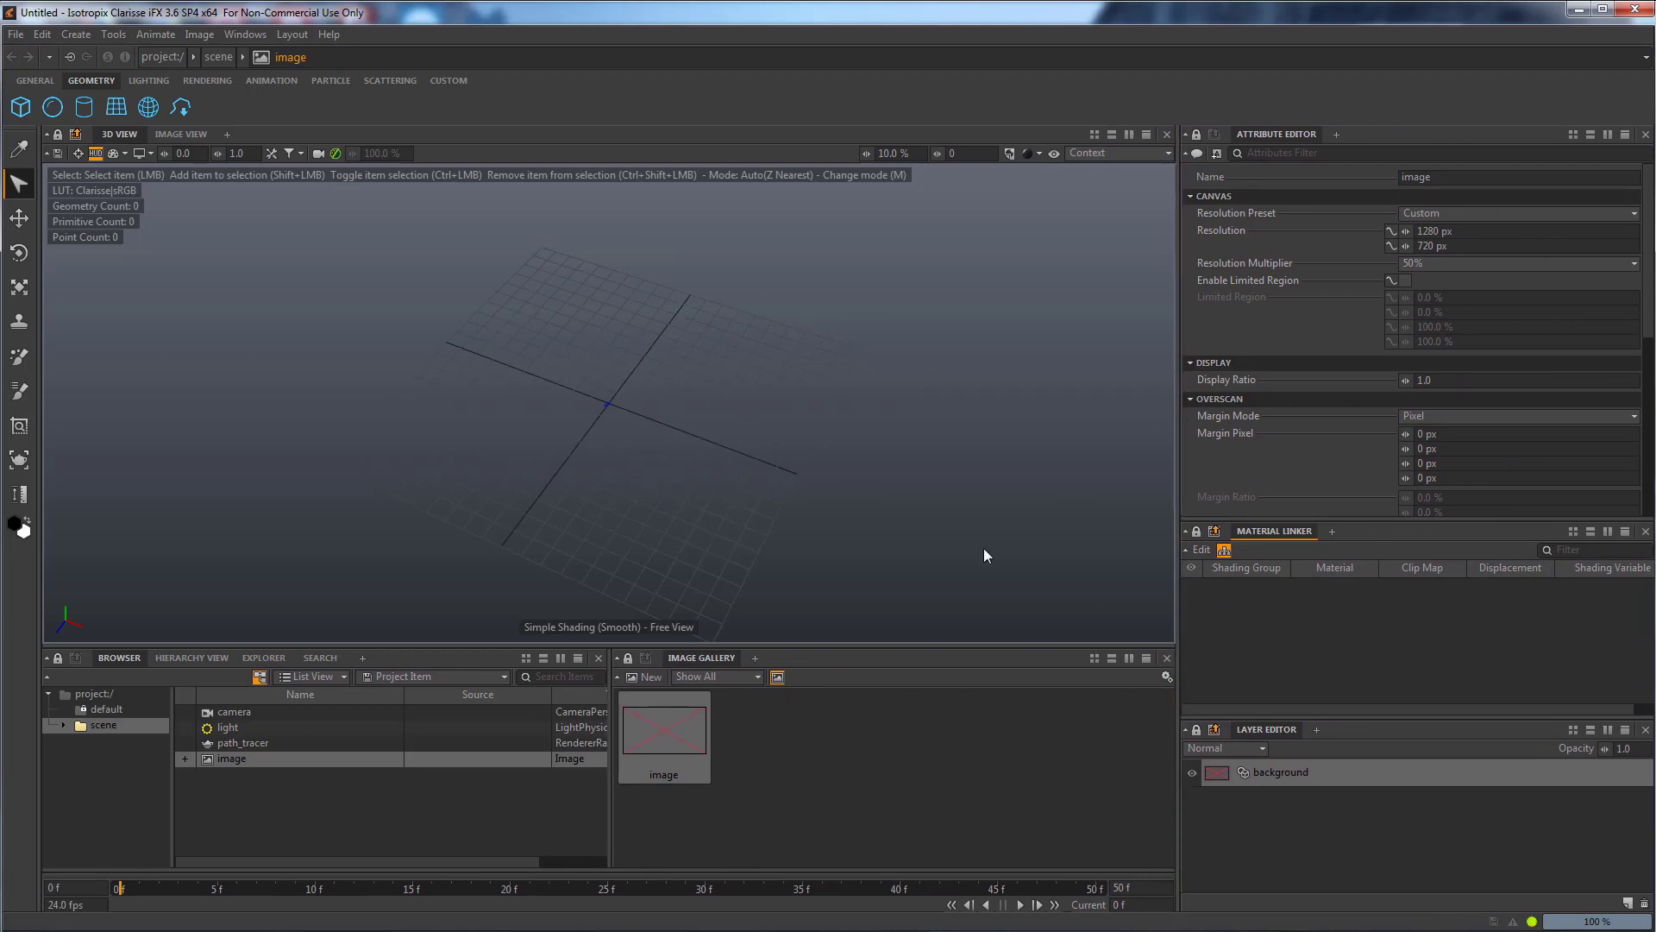
mouse_move(753, 644)
left_mouse_down()
mouse_move(752, 681)
mouse_move(753, 661)
left_mouse_up()
Inspect the default light, camera and path_tracer items in the scene context, leaving nothing selected at the end.
left_click(261, 842)
left_click(235, 747)
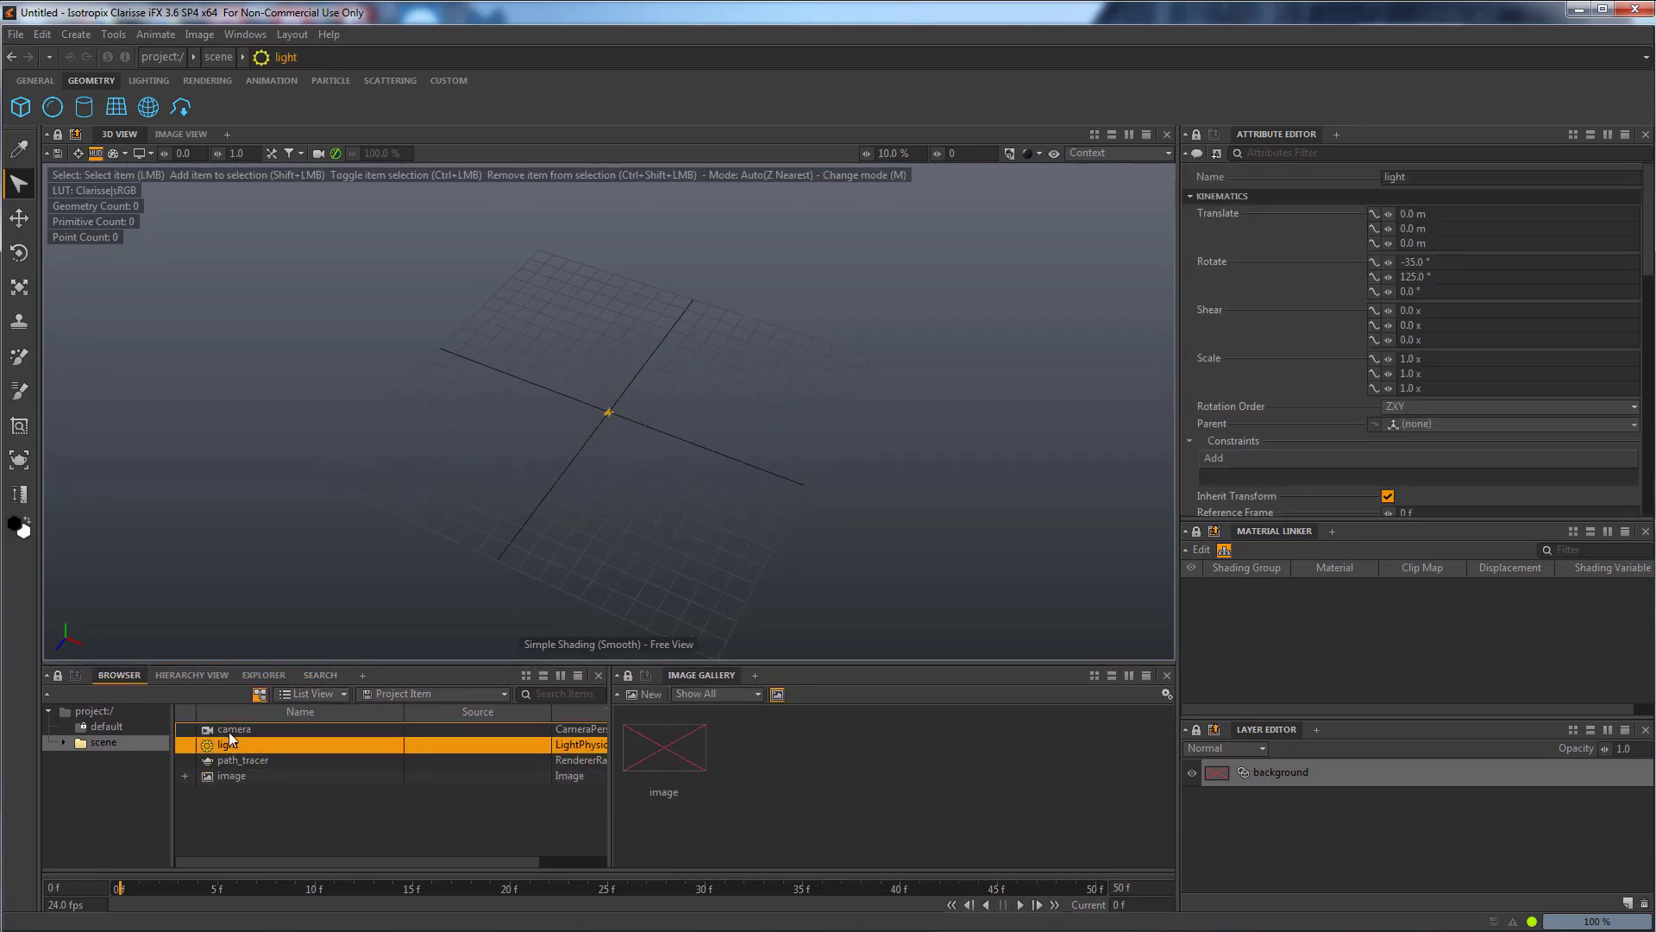
left_click(230, 730)
left_click(233, 760)
left_click(266, 821)
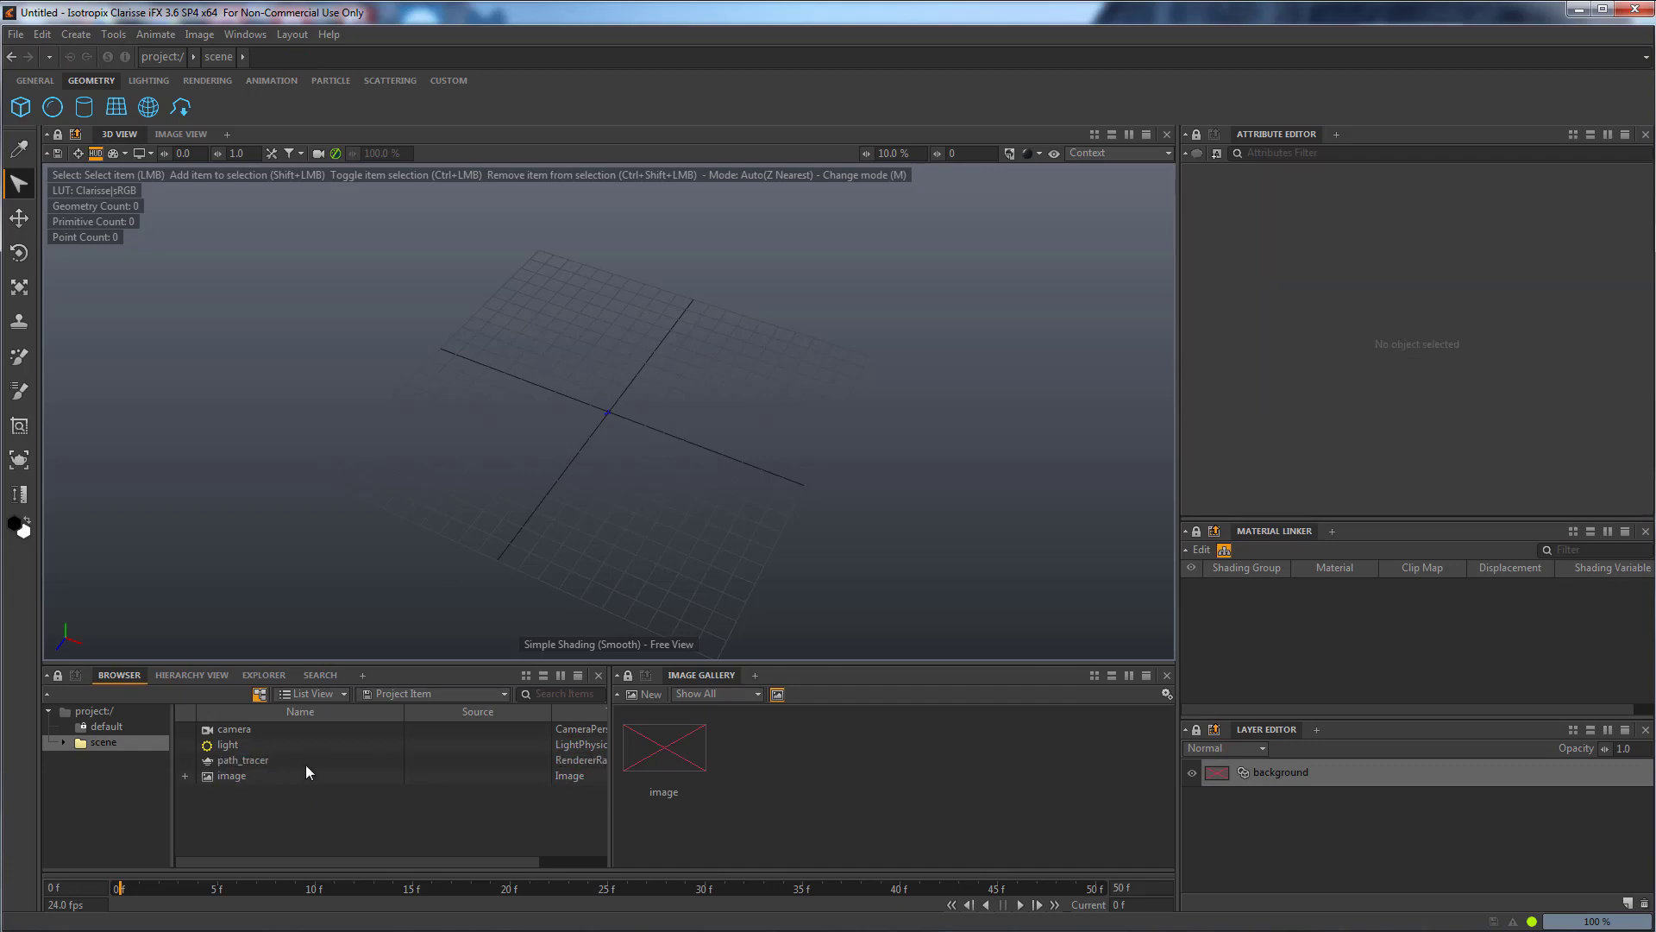
Reference the Alembic file TL_Interior_Clarisse.abc from the LookDev project's Clarisse_Interior_Part_1 folder into the scene context.
left_click(12, 35)
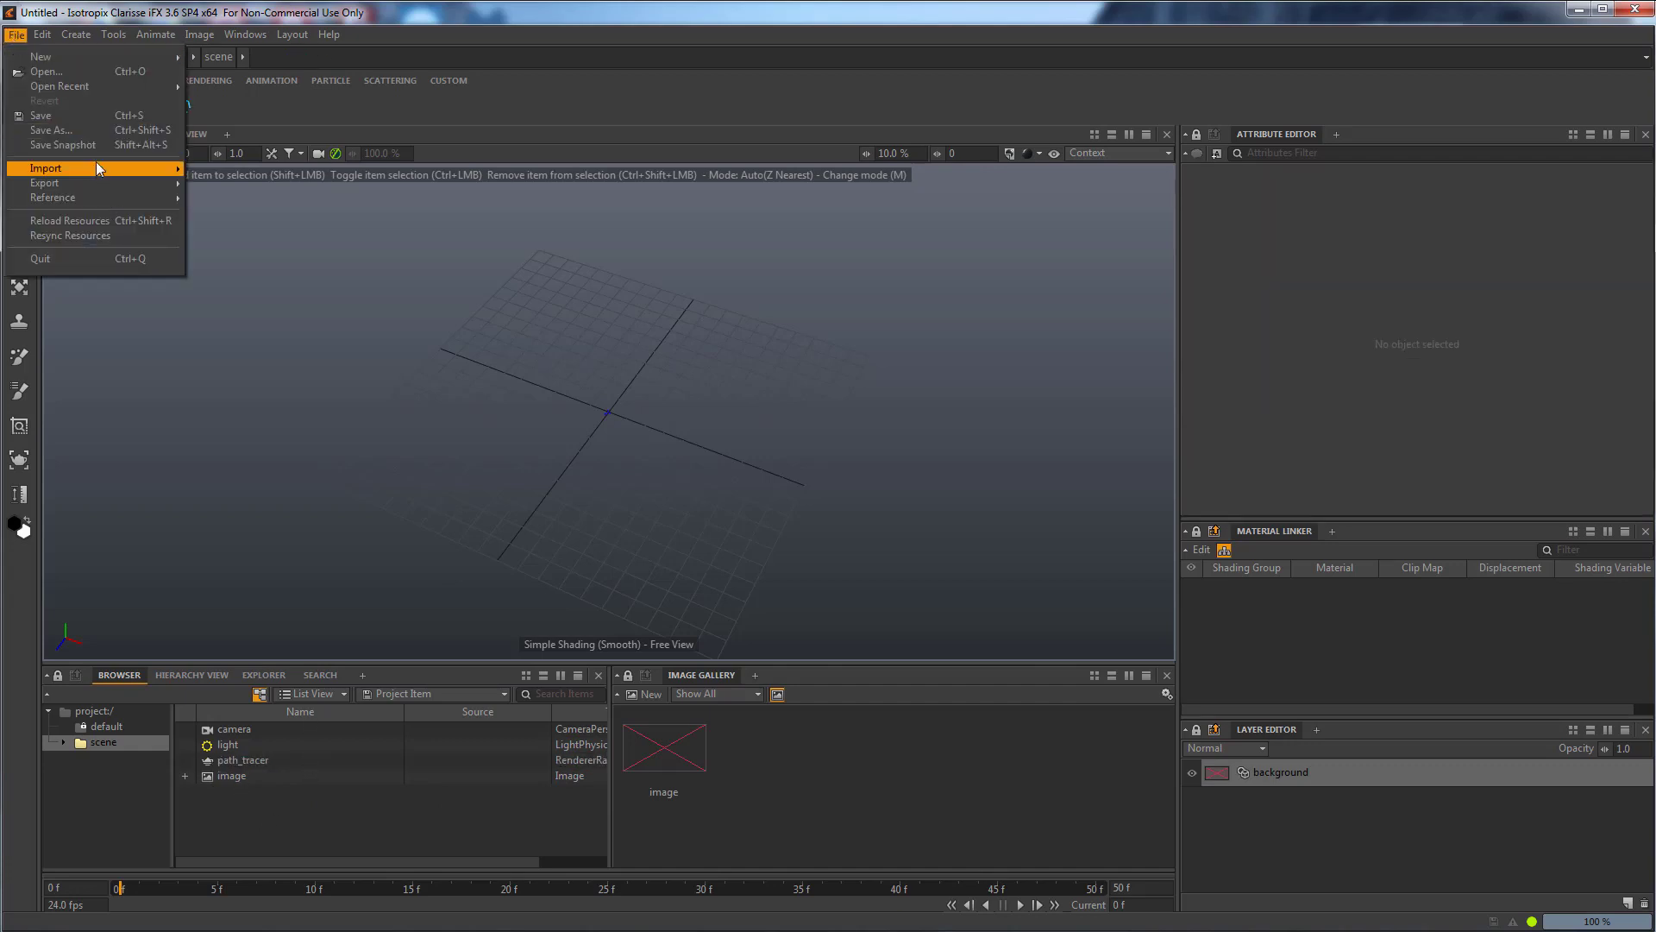
mouse_move(105, 199)
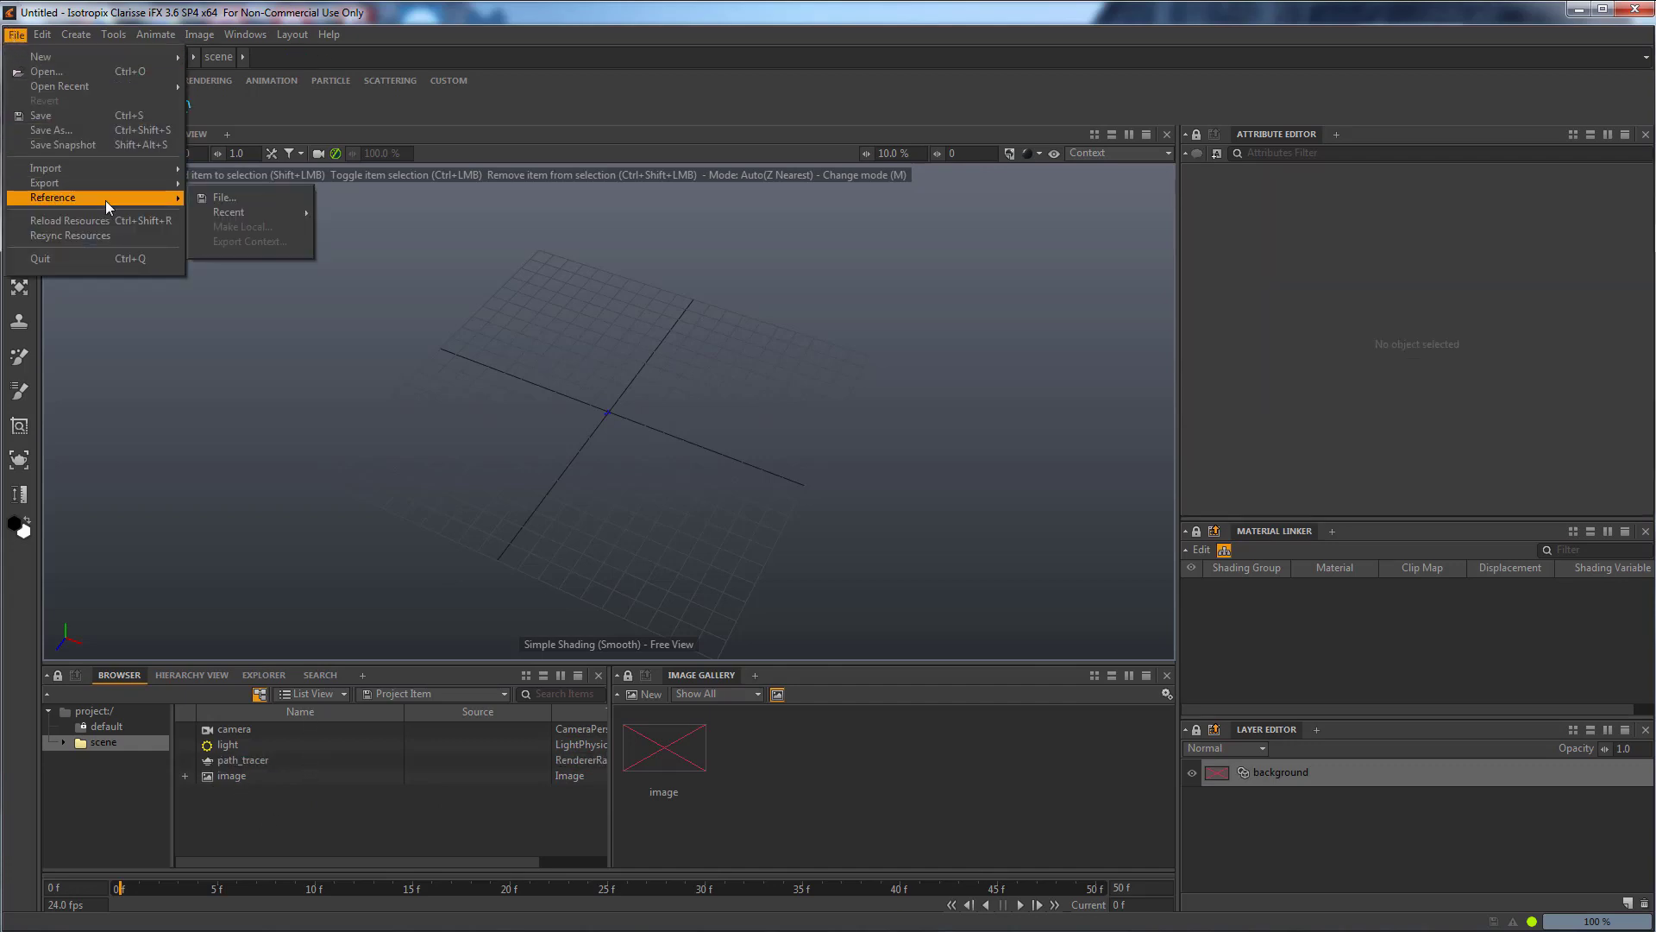
left_click(241, 199)
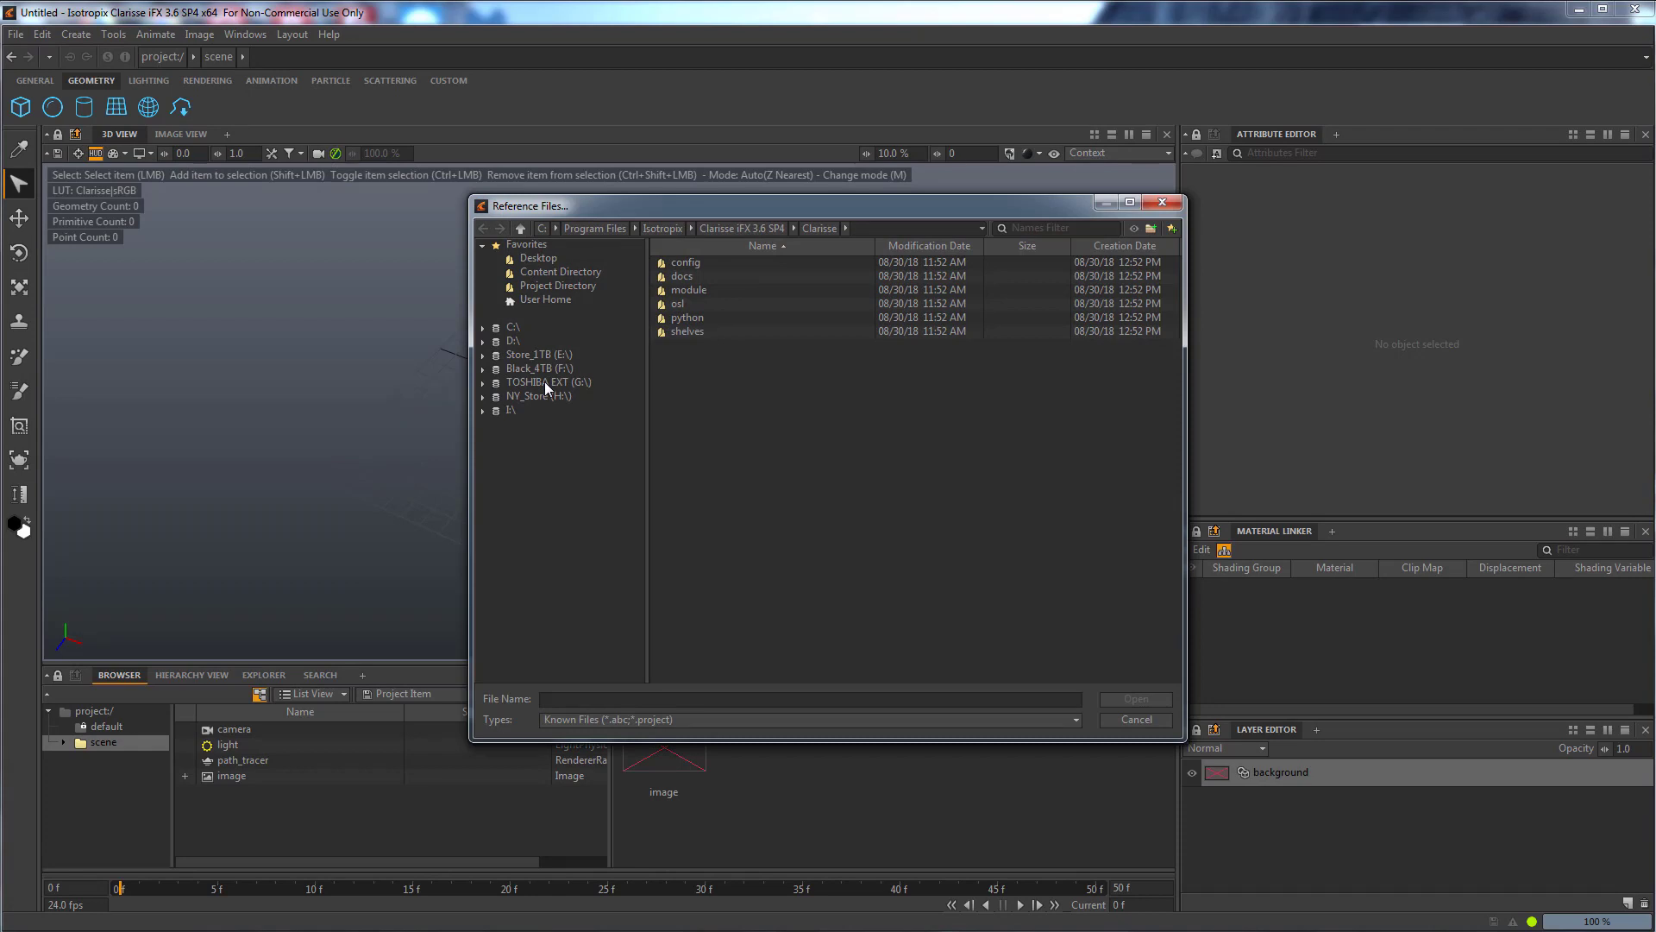
left_click(546, 380)
left_click(692, 278)
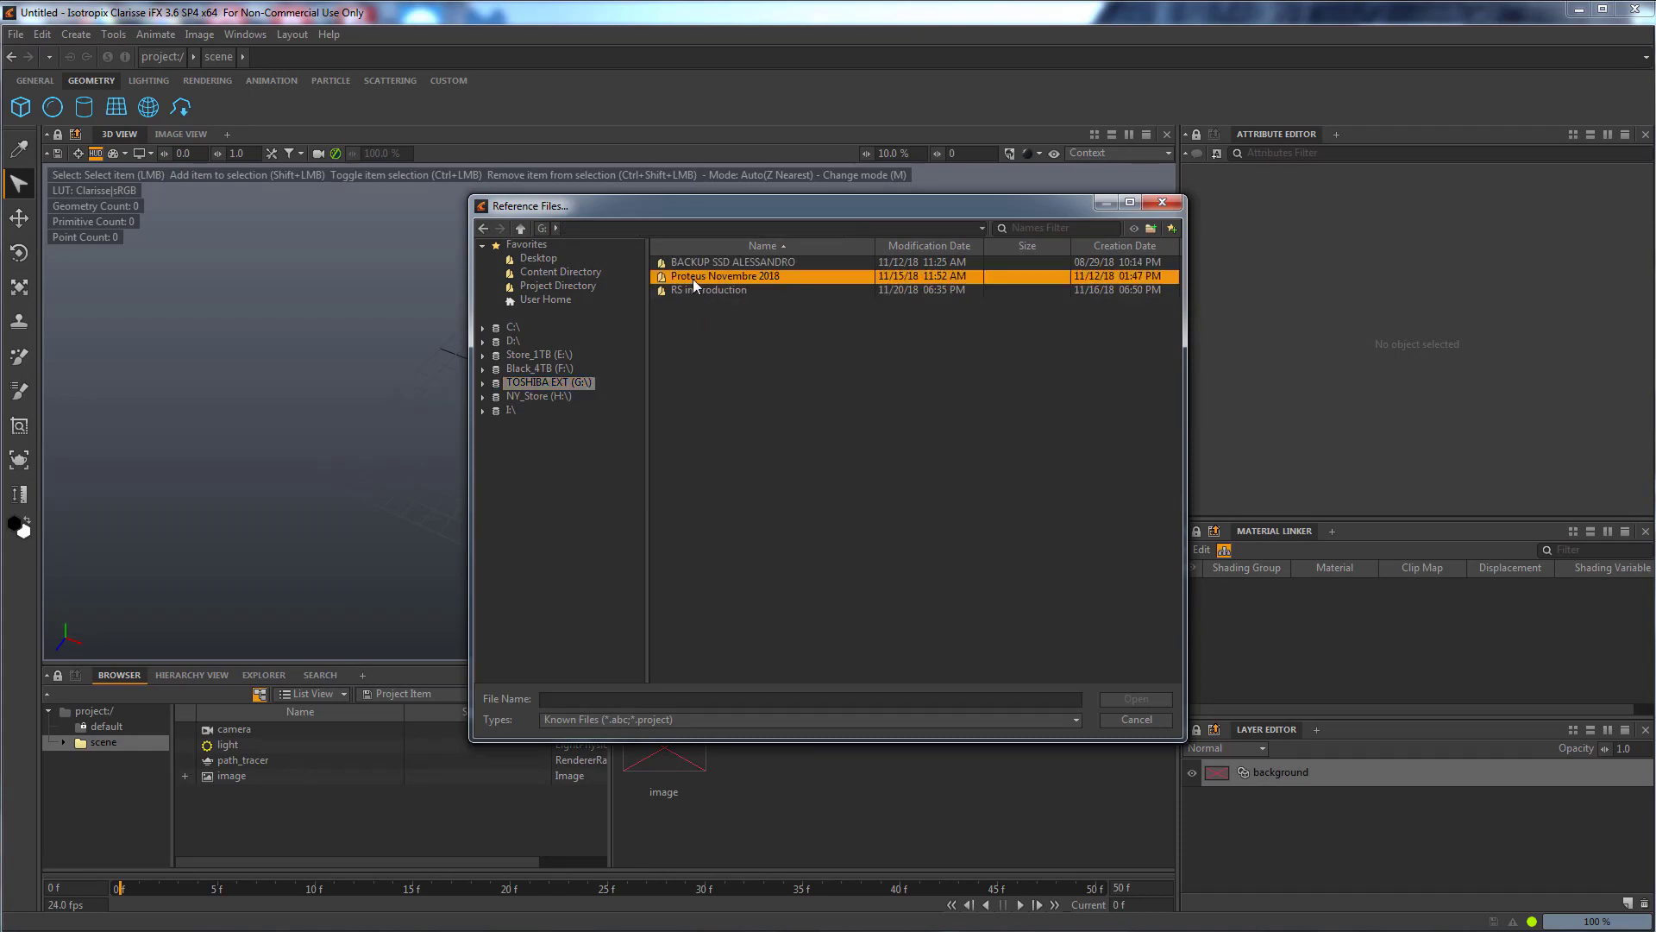
double_click(693, 278)
double_click(683, 303)
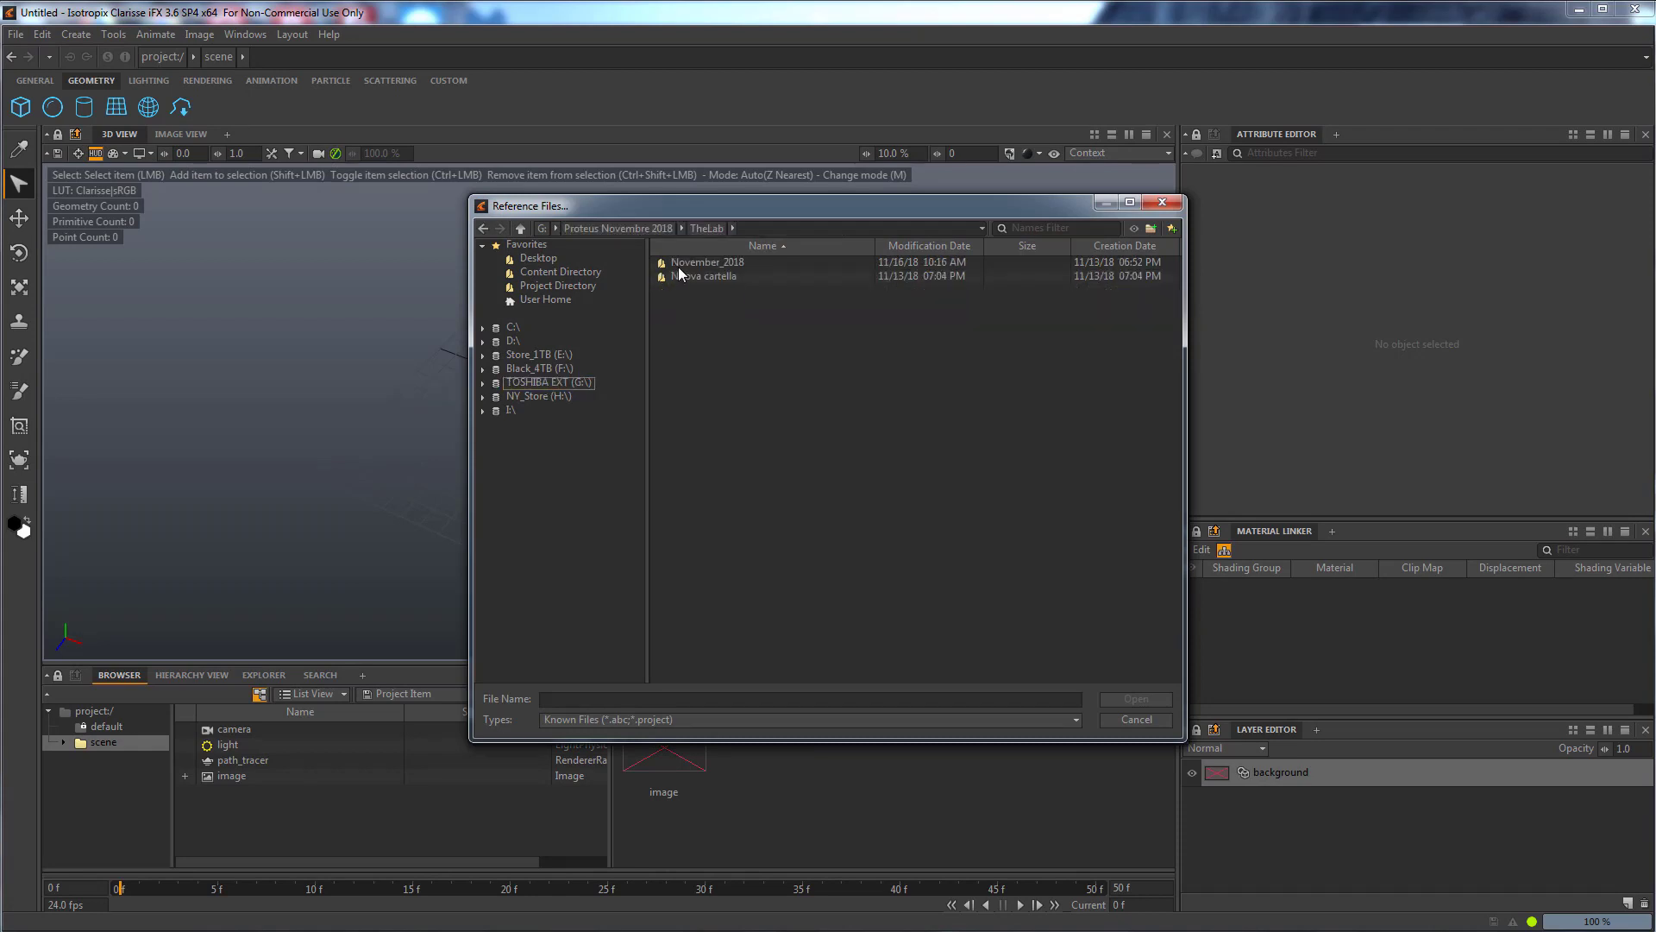
double_click(679, 264)
double_click(685, 274)
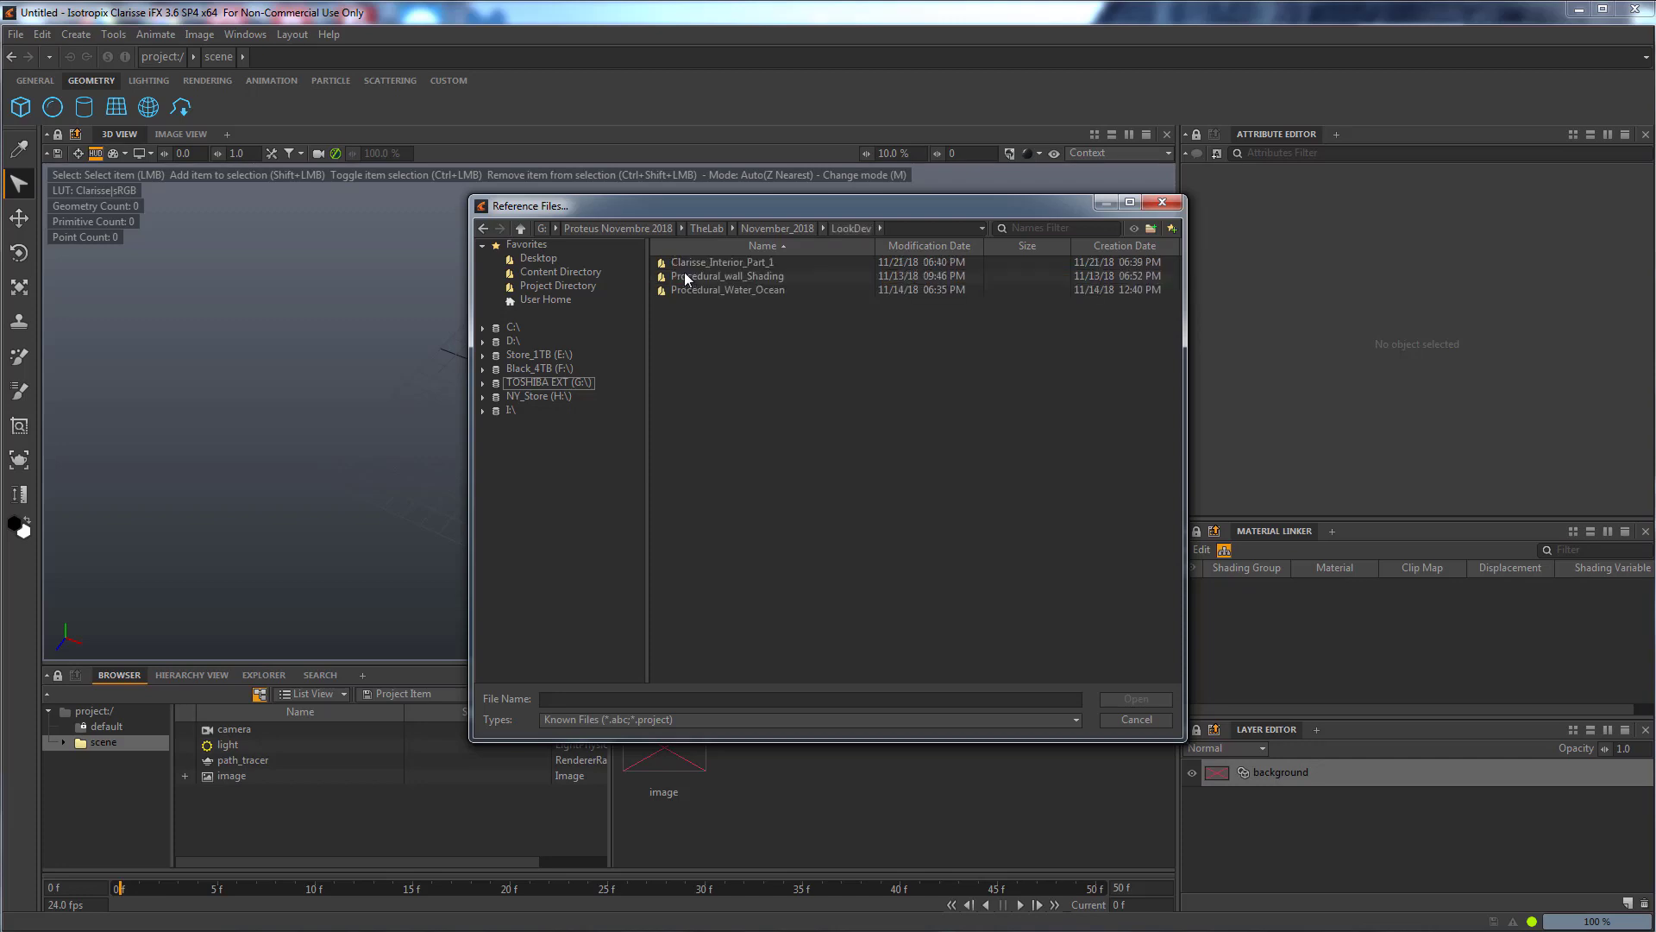
double_click(685, 262)
left_click(685, 263)
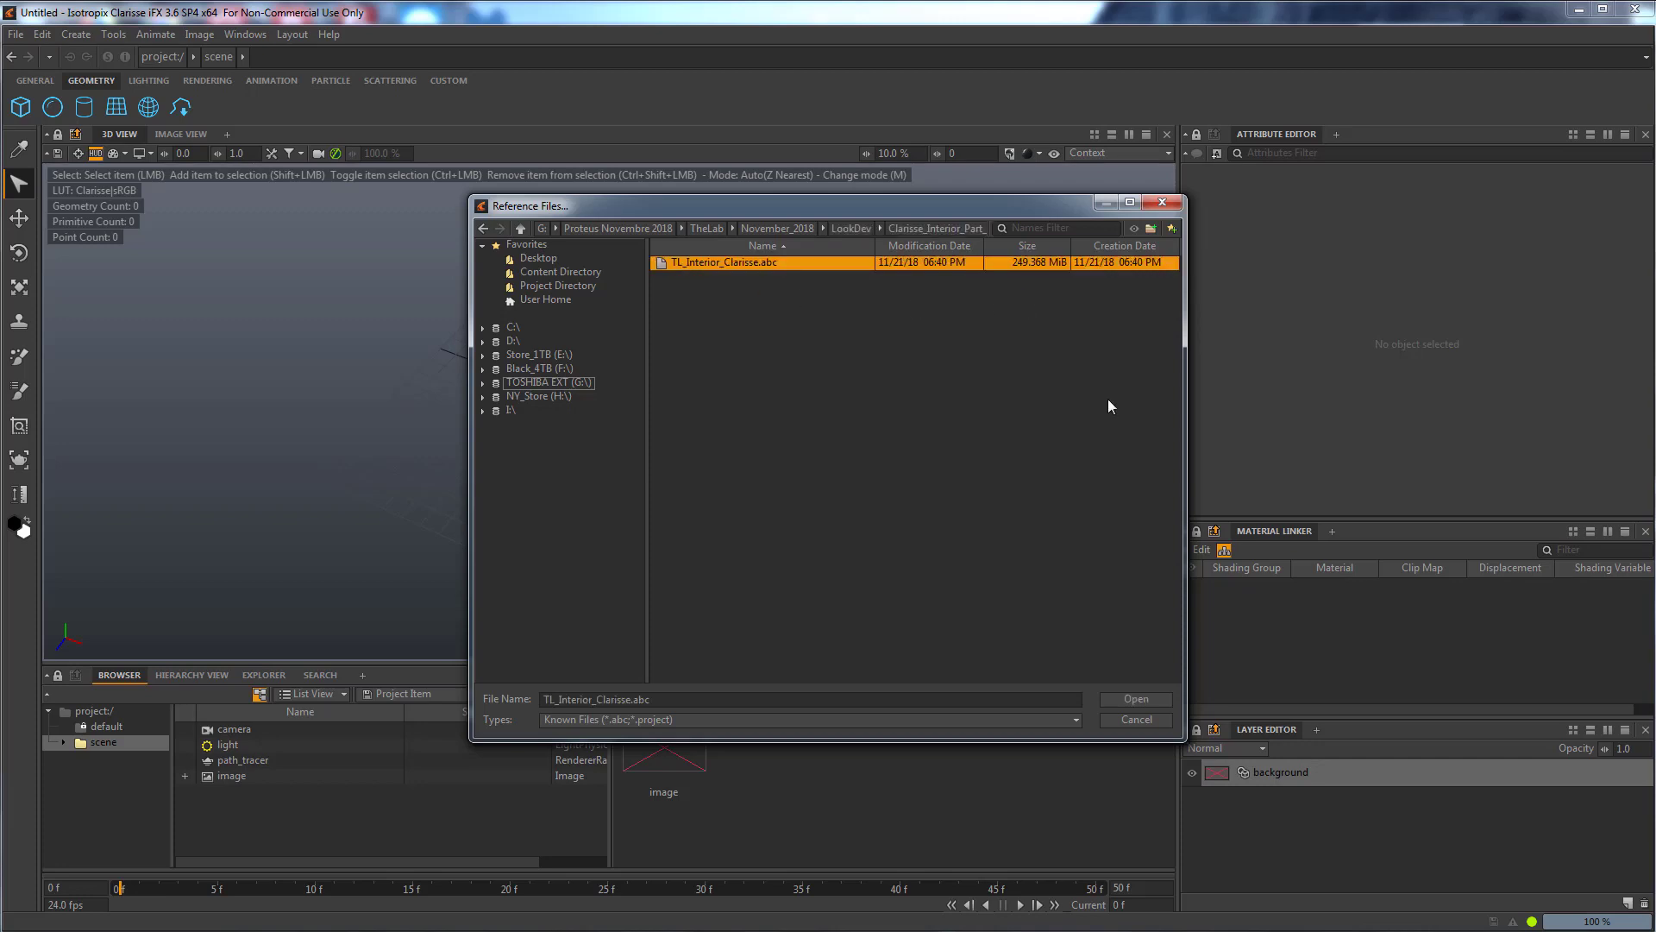
left_click(1133, 699)
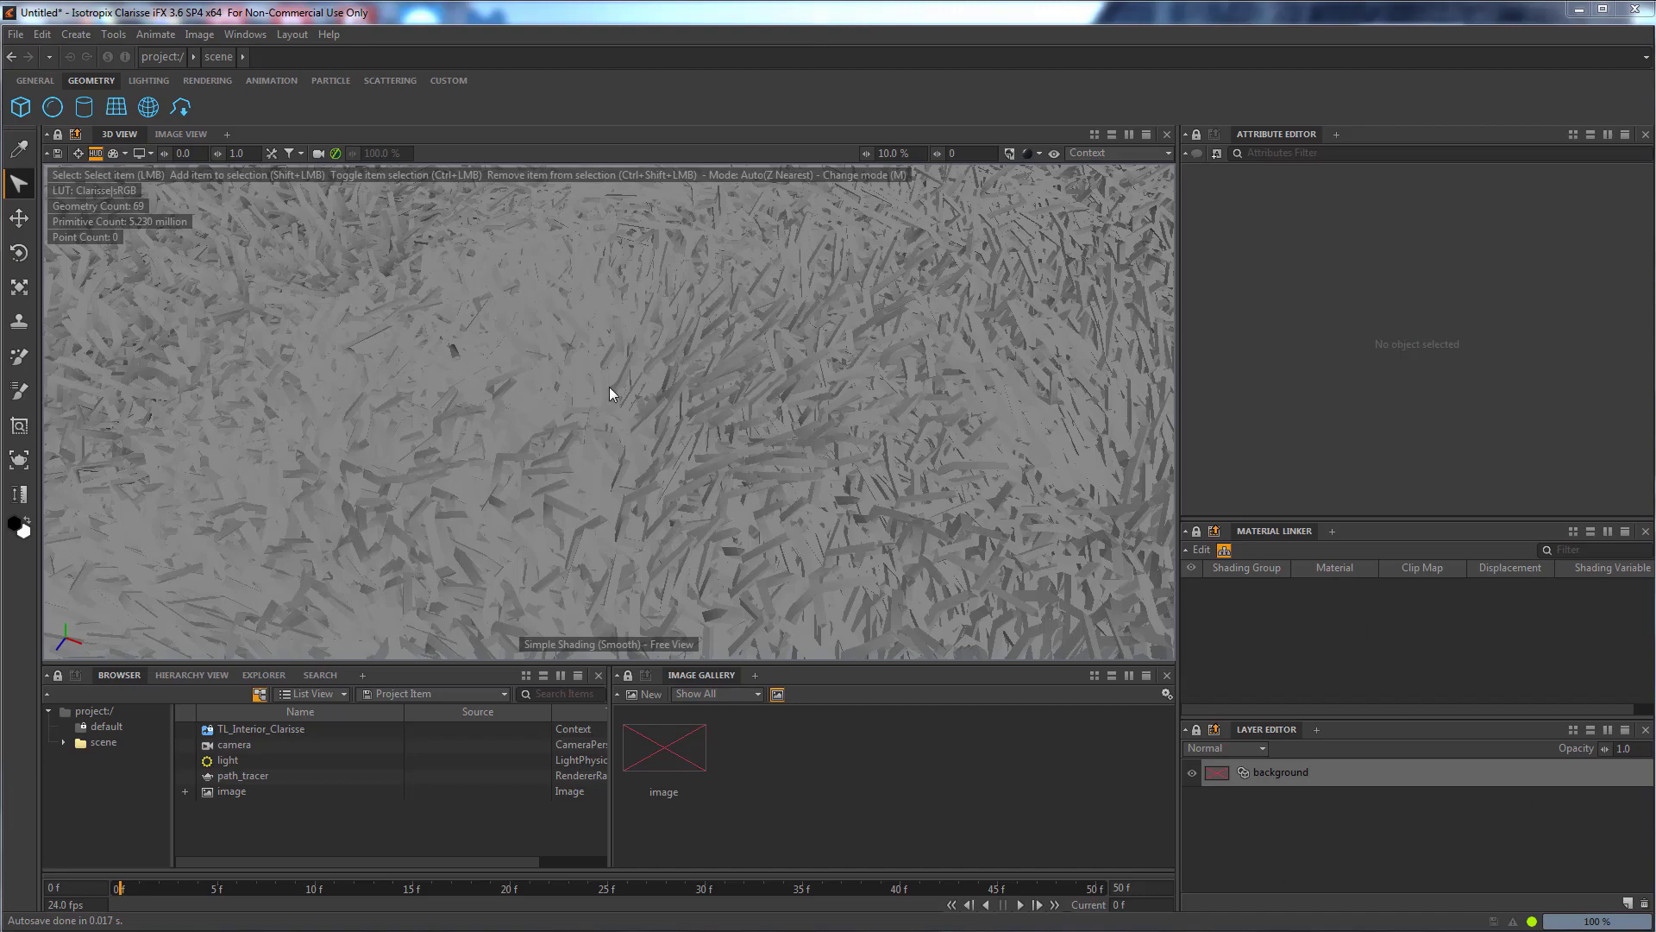
Frame the 3D view inside the bedroom, looking across the rug at the bed with the armchairs and windows beyond.
scroll(609, 388, "up", 5)
scroll(659, 429, "down", 10)
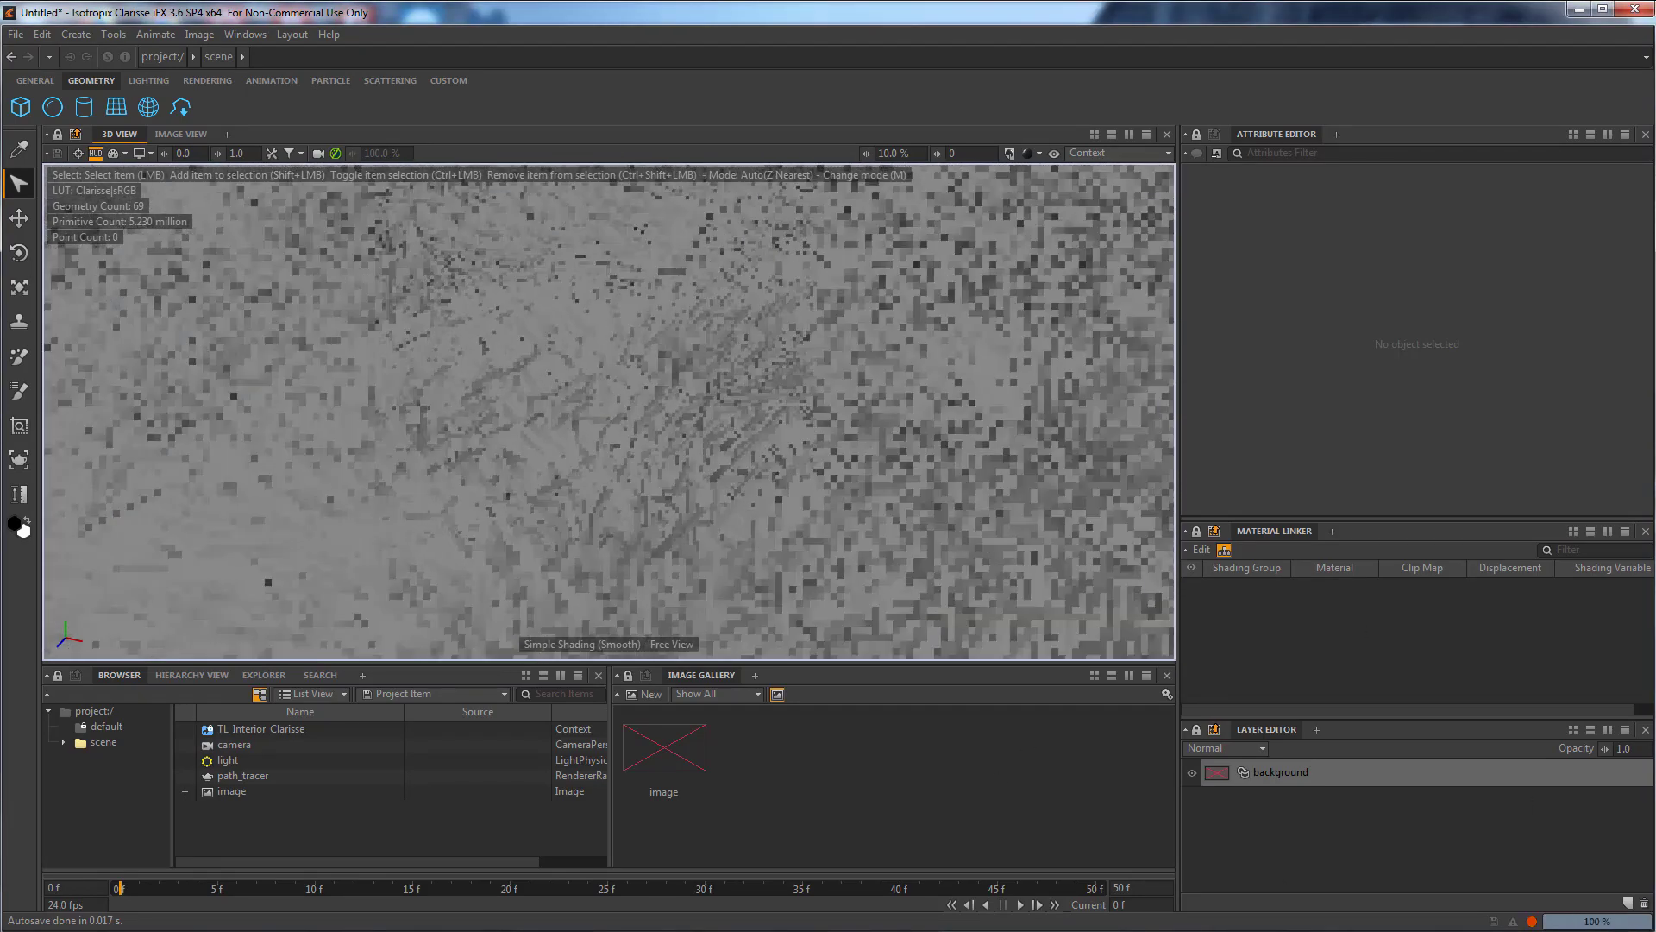
scroll(1079, 345, "down", 6)
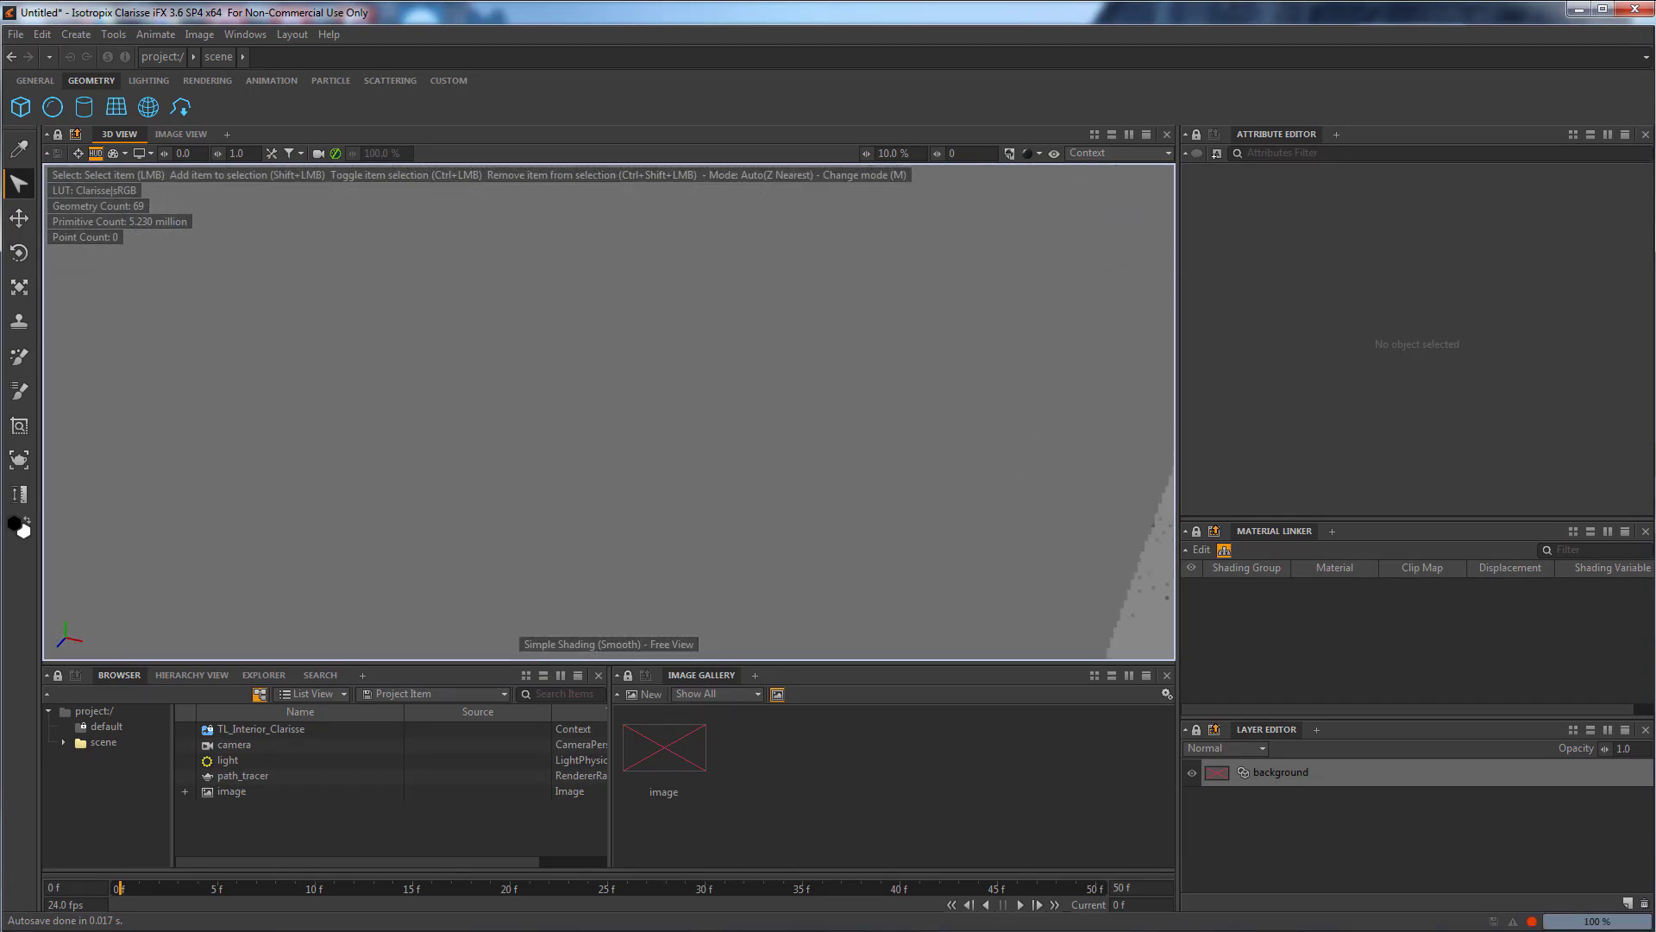
left_click_drag(595, 436, 862, 347, "alt")
middle_click_drag(862, 346, 849, 423, "alt")
left_click_drag(849, 422, 742, 407, "alt")
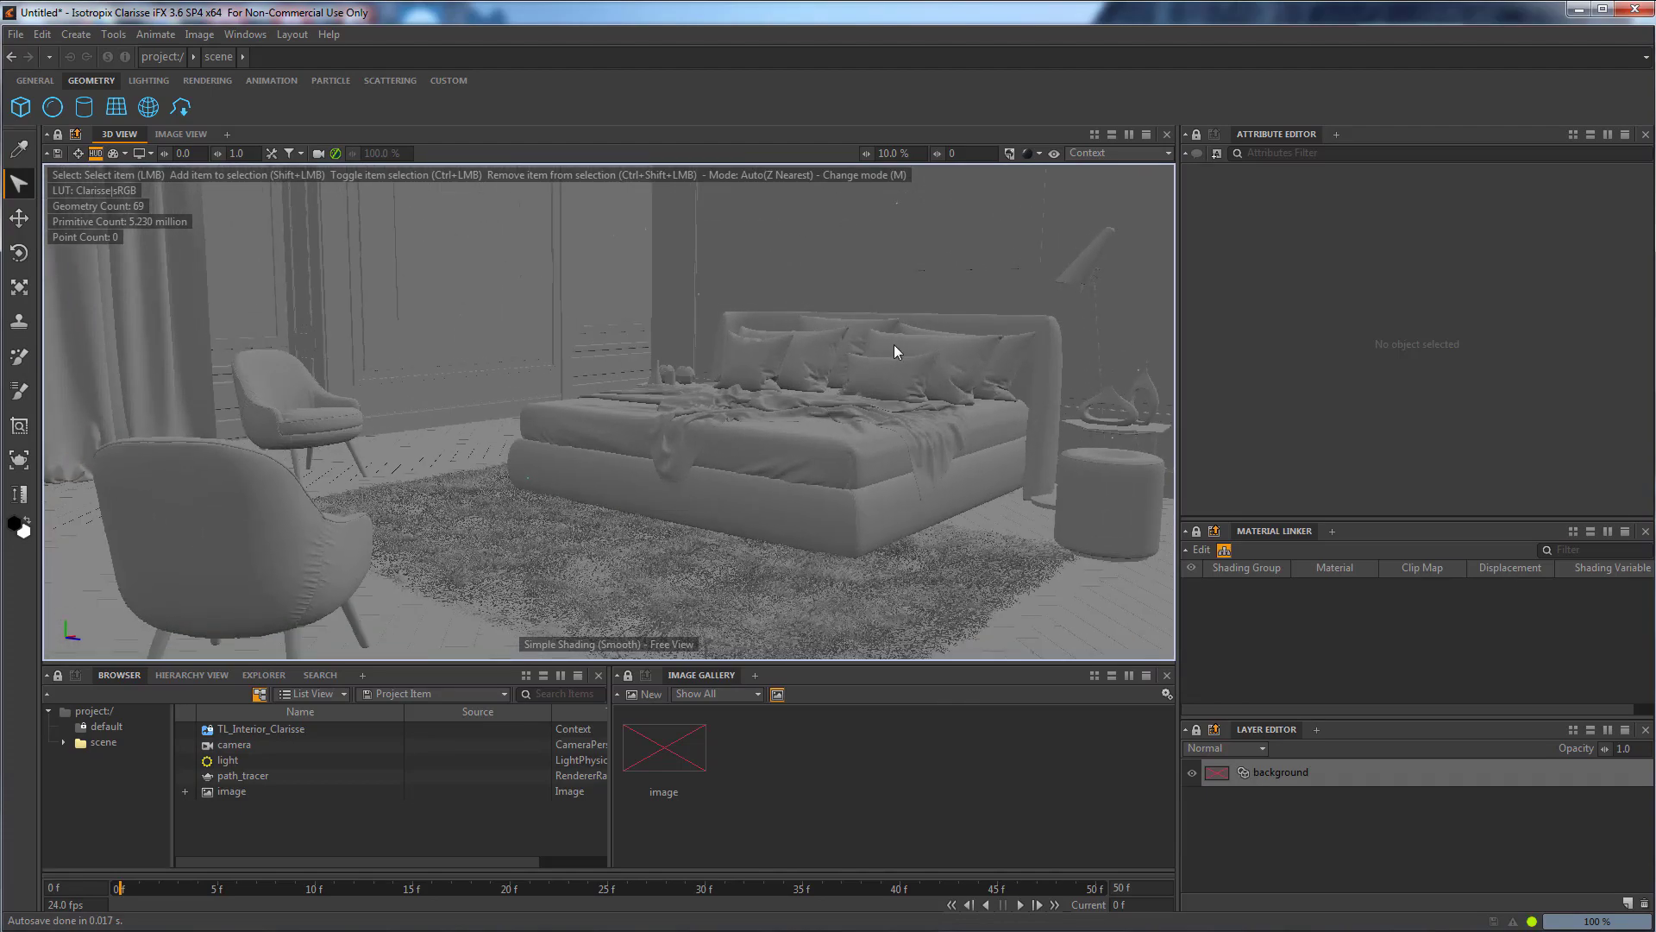
left_click_drag(894, 344, 876, 363, "alt")
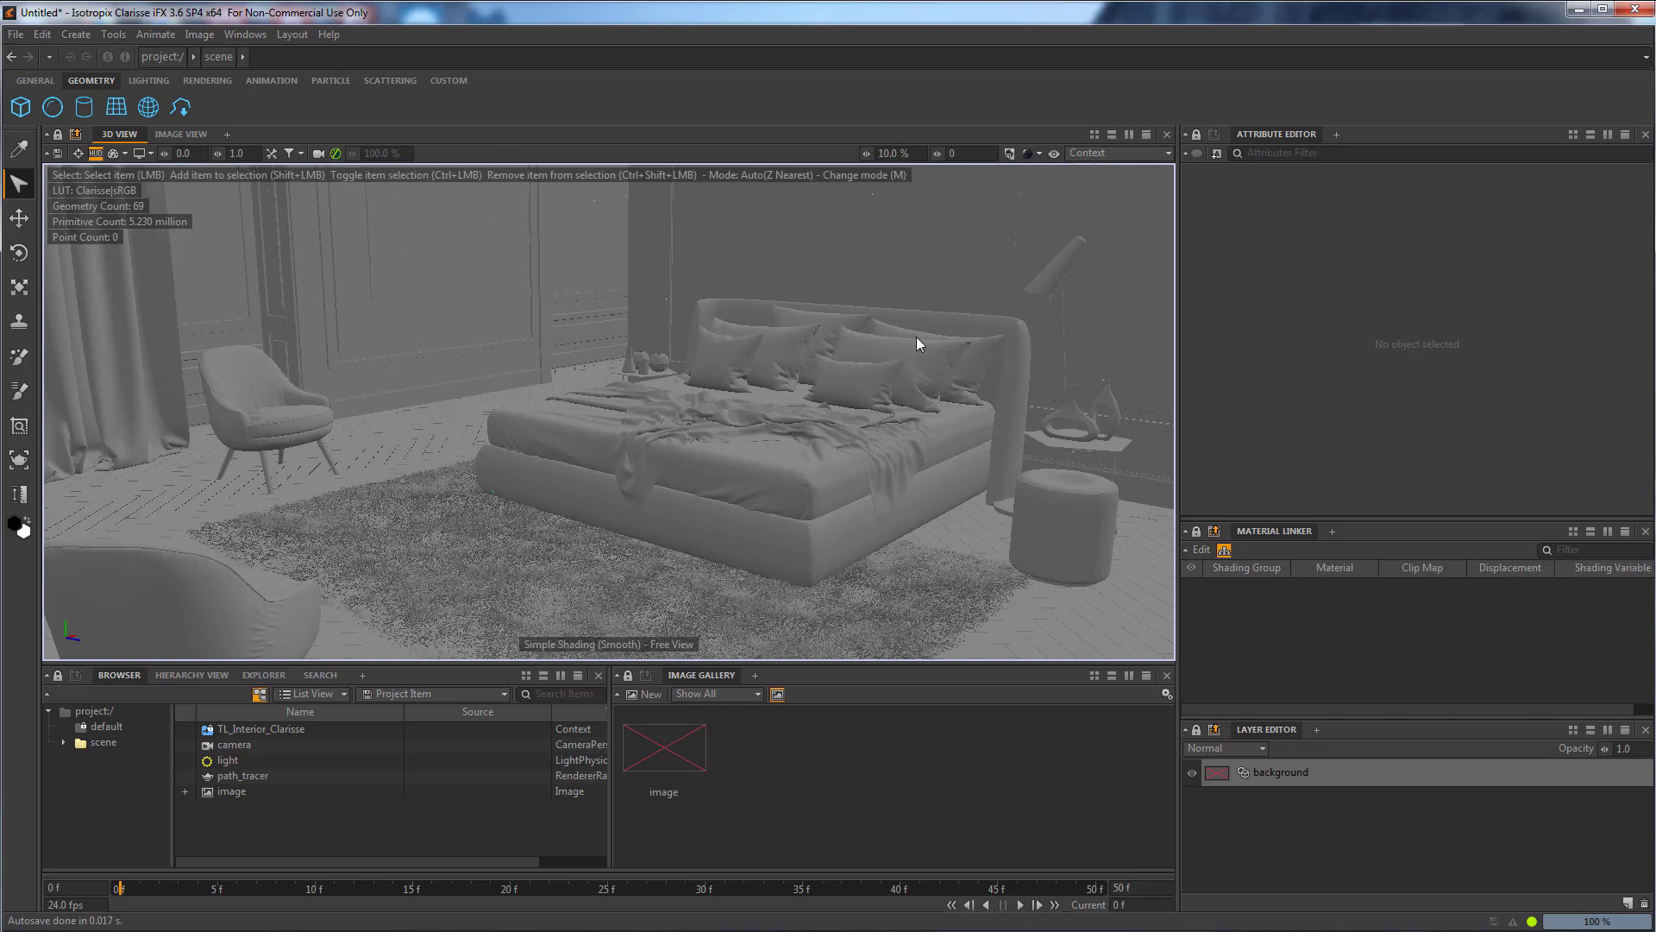
Preview the room with Progressive Rendering, and return the free view to Simple Shading (Smooth).
left_click(1041, 153)
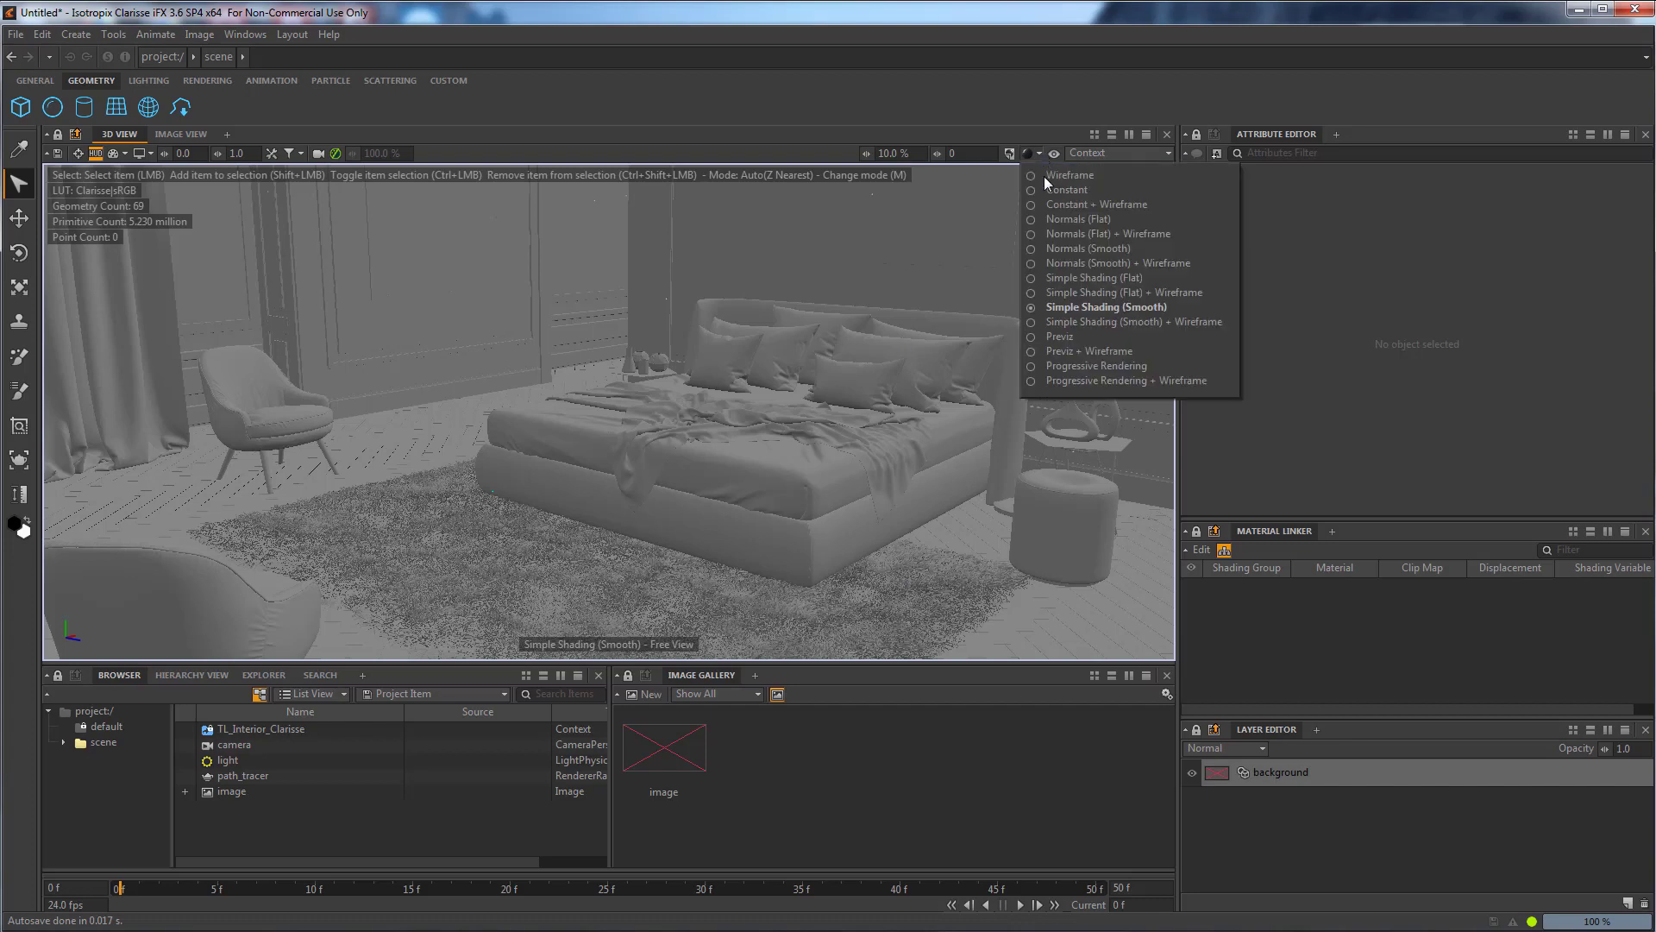
left_click(1089, 365)
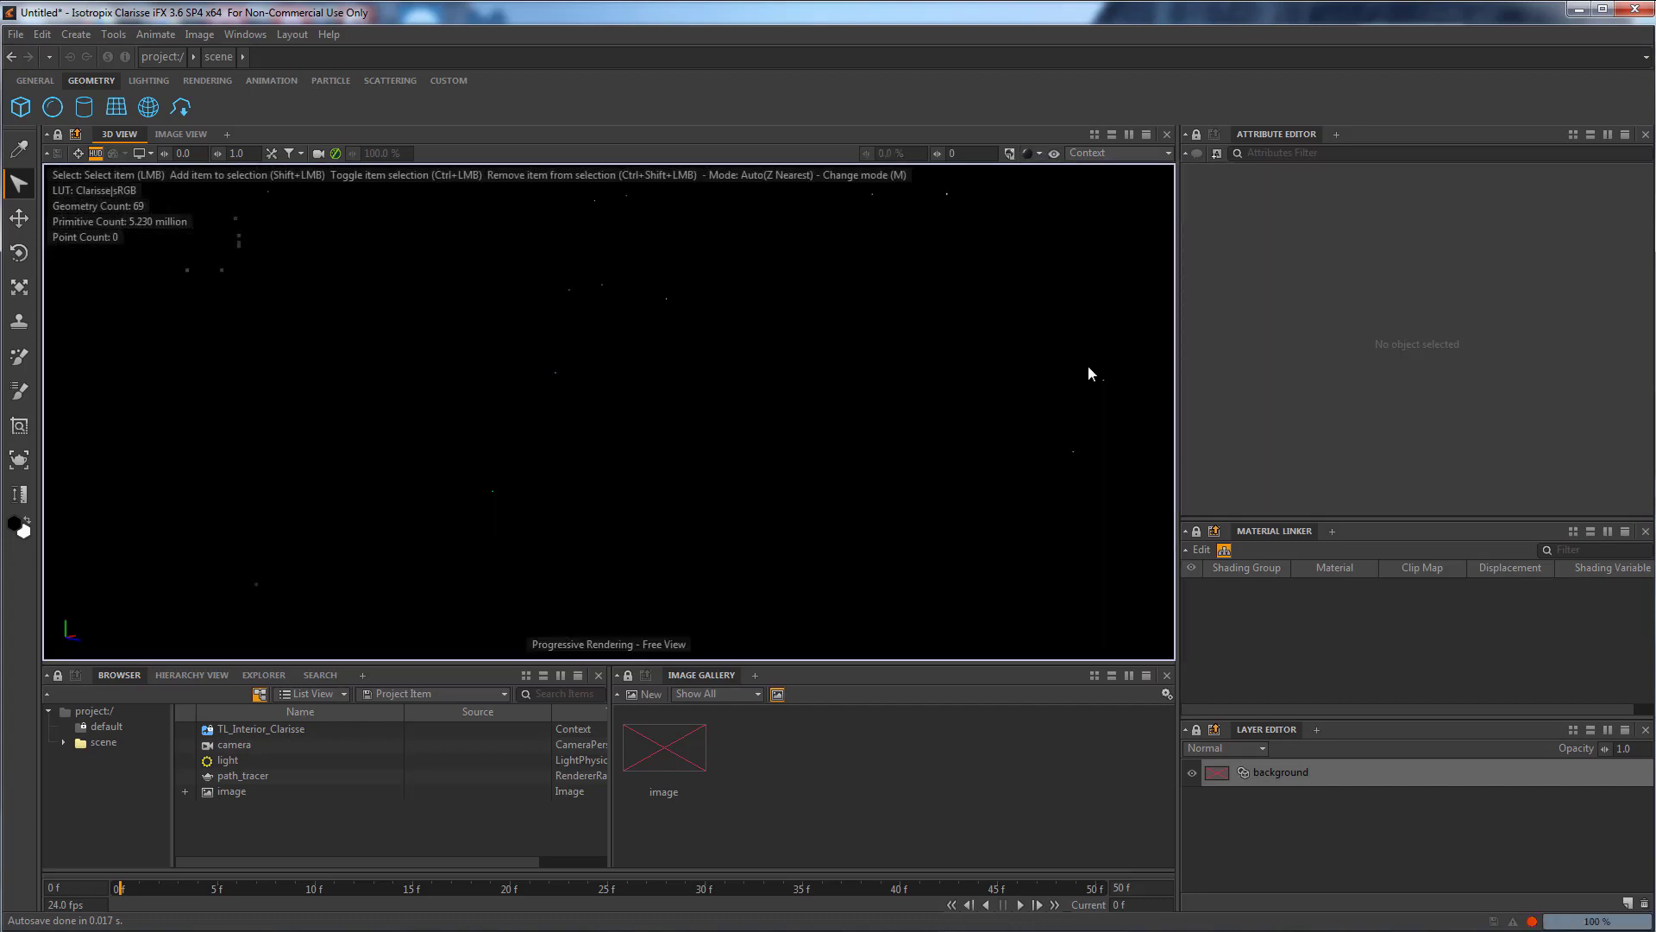
left_click(1039, 153)
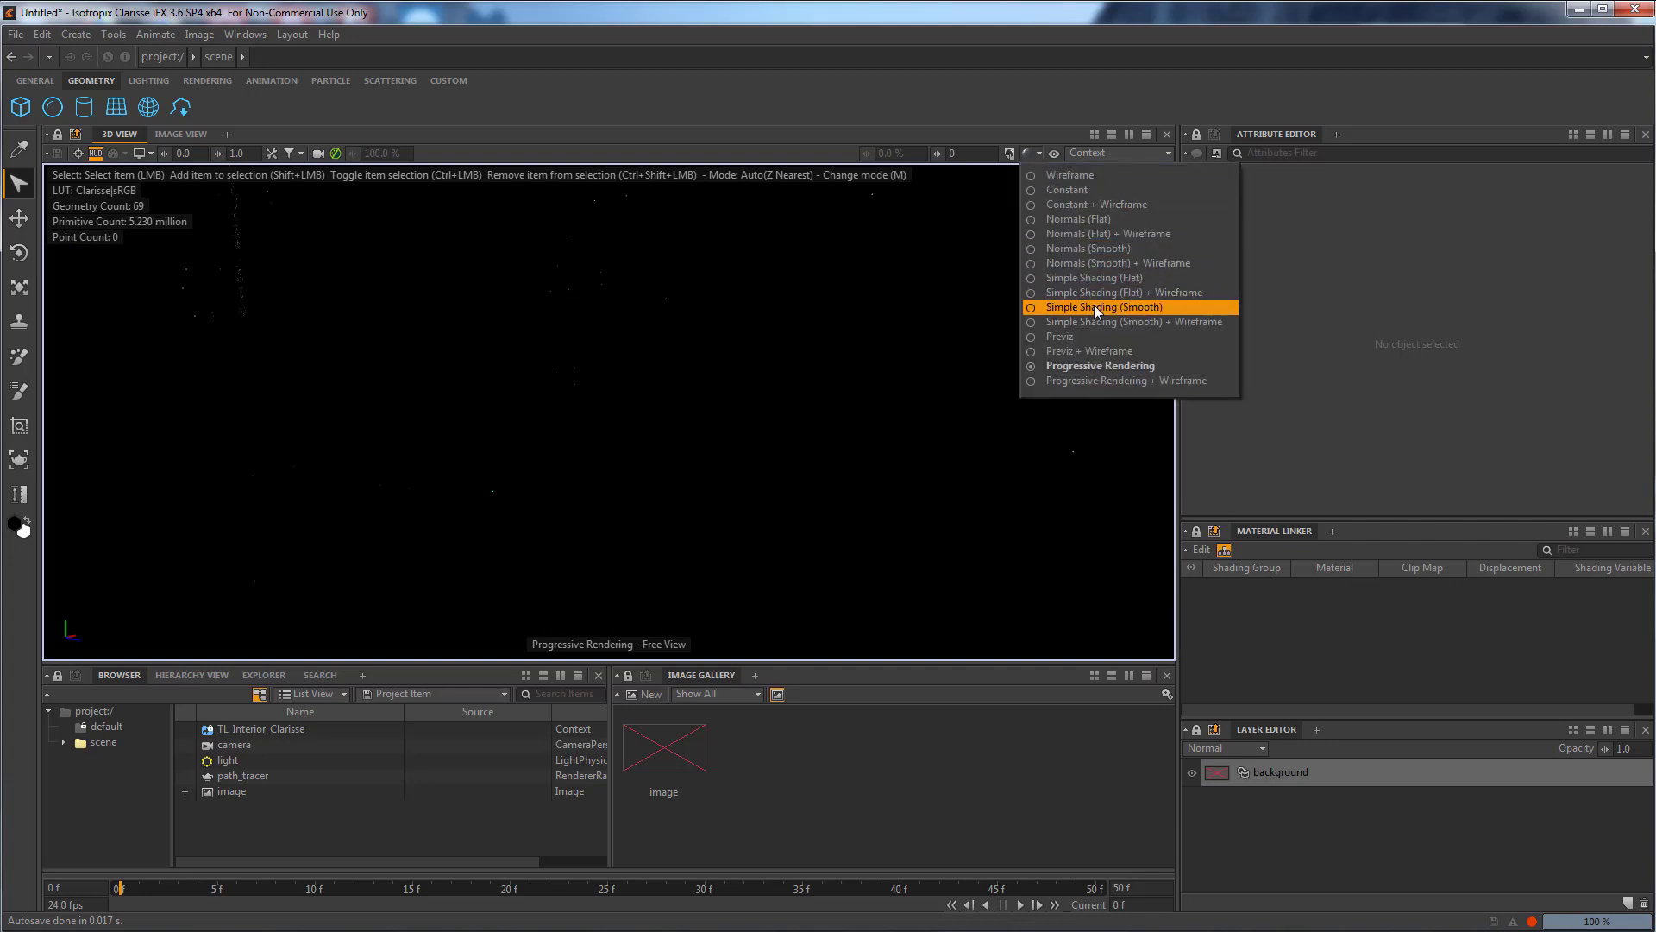
left_click(1096, 308)
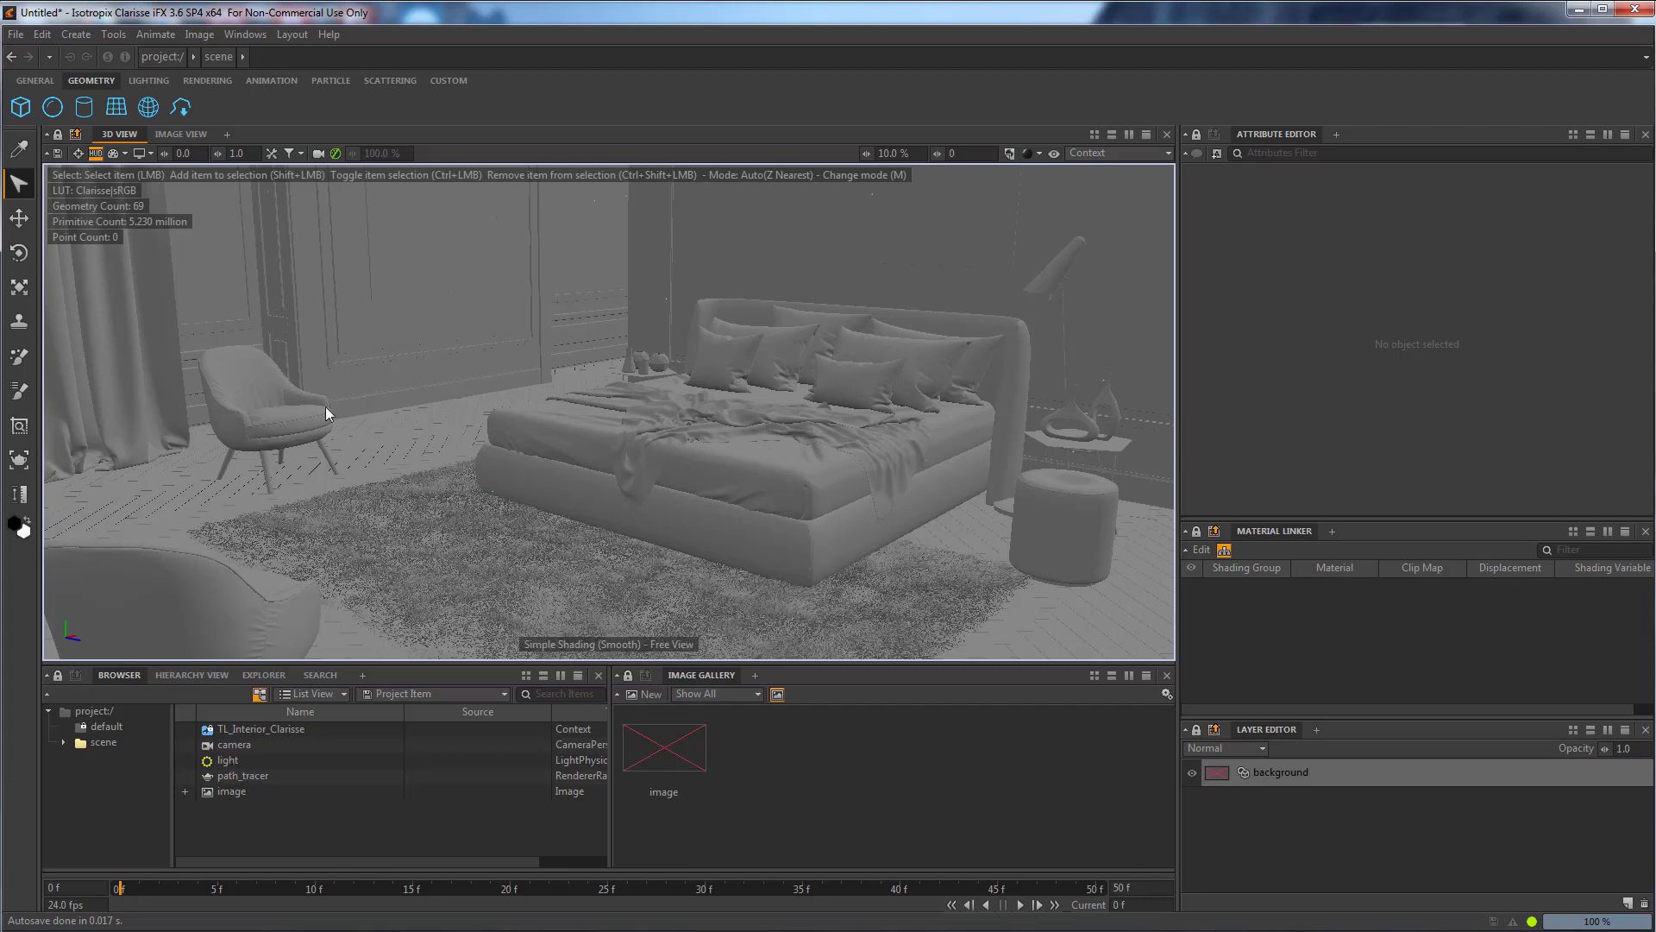
Try to delete the portal plane Plane003 that covers the window near the bed.
left_click(591, 222)
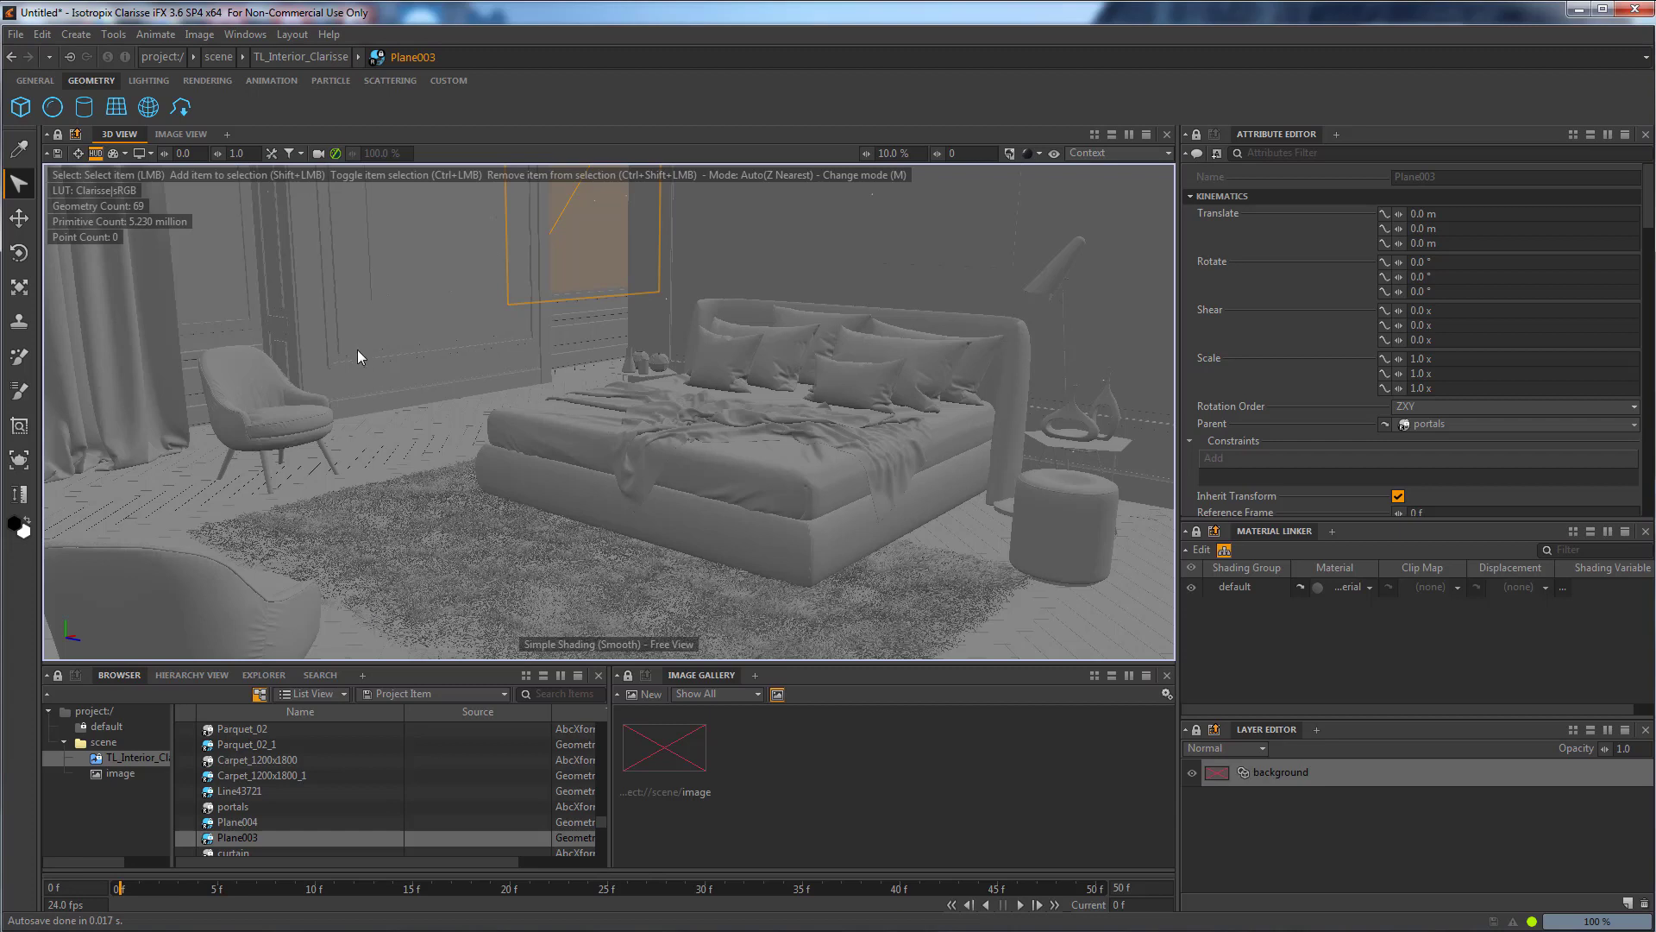
key("Delete")
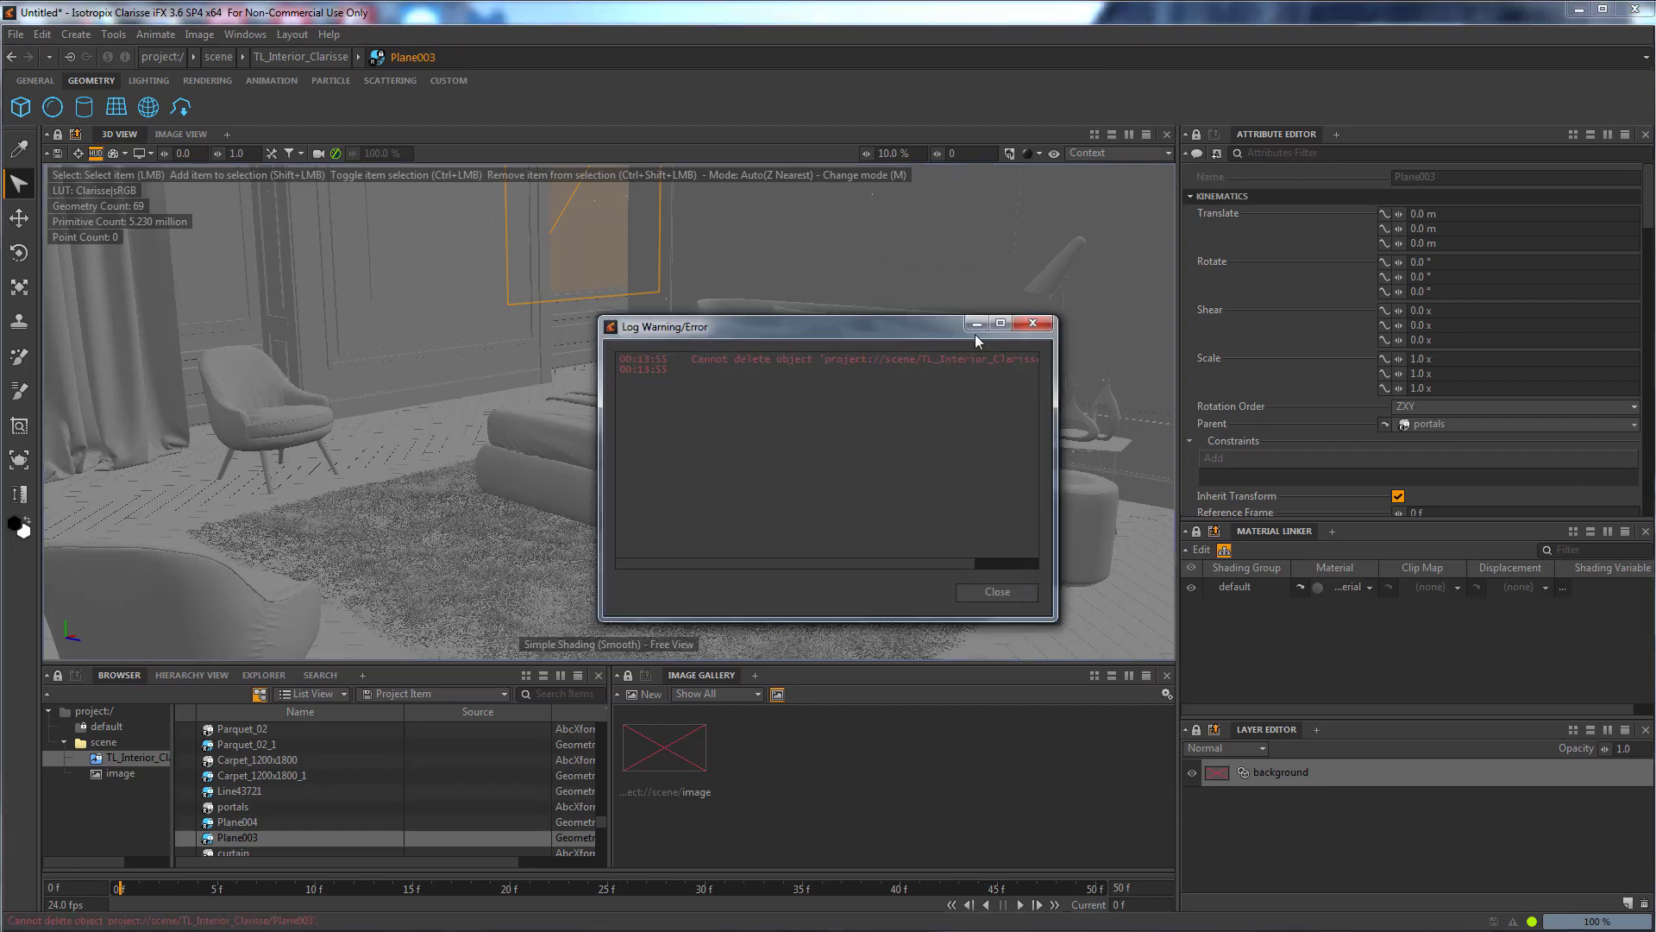
left_click(1037, 322)
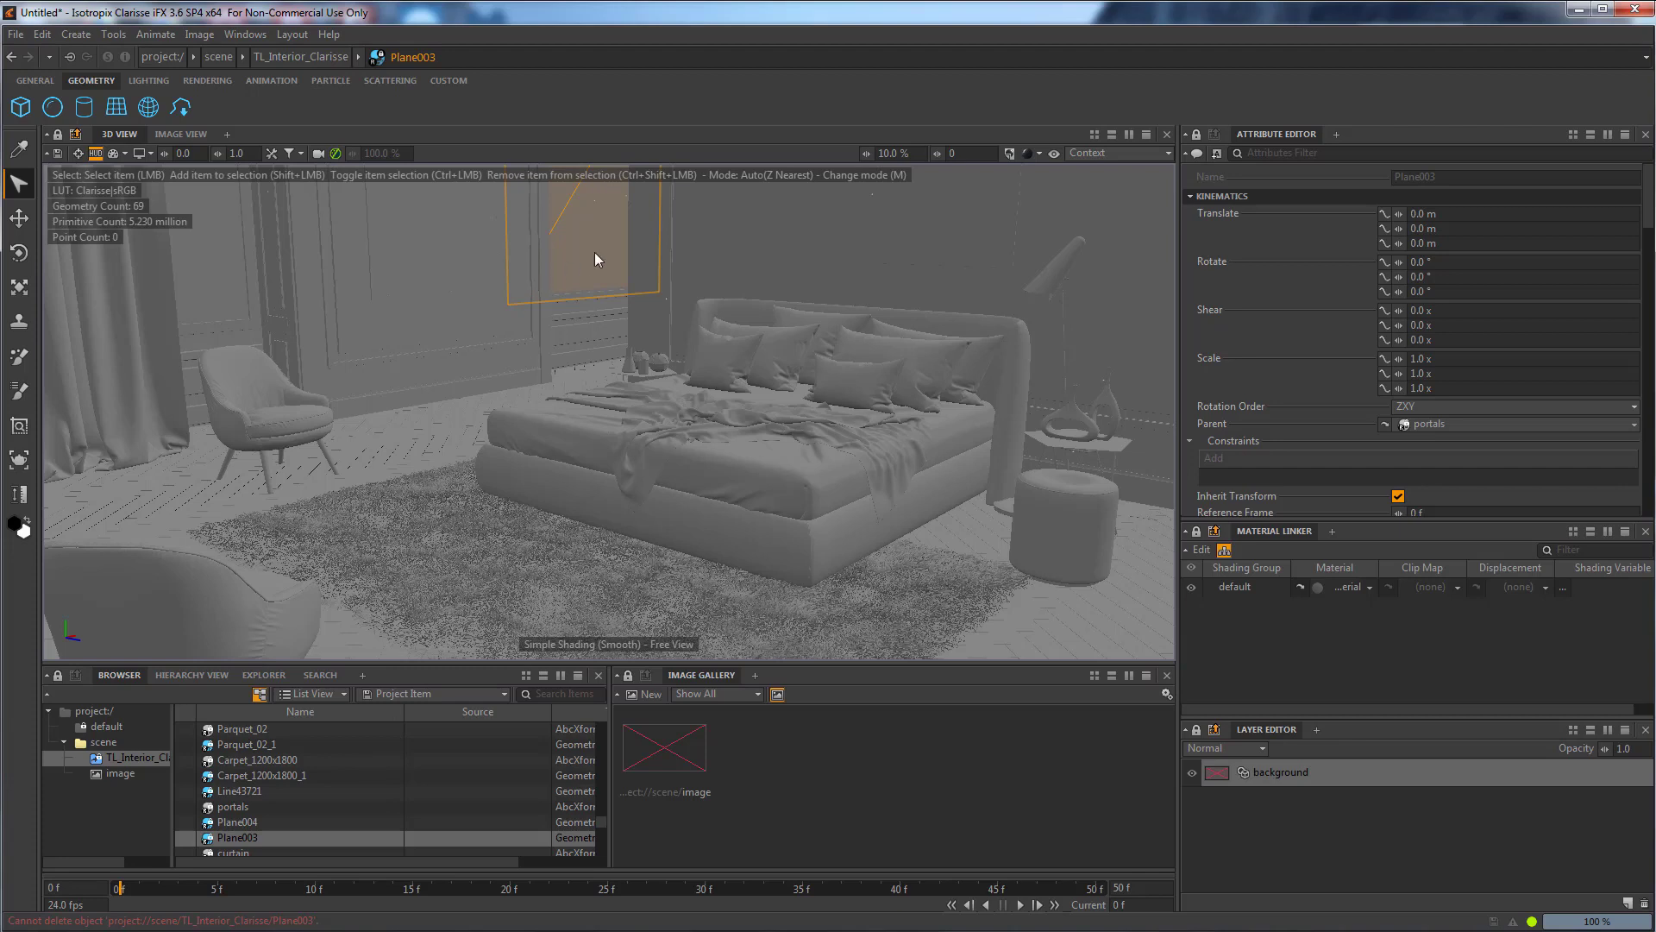
Disable the two portal planes Plane003 and Plane004 that block the window openings.
right_click(238, 841)
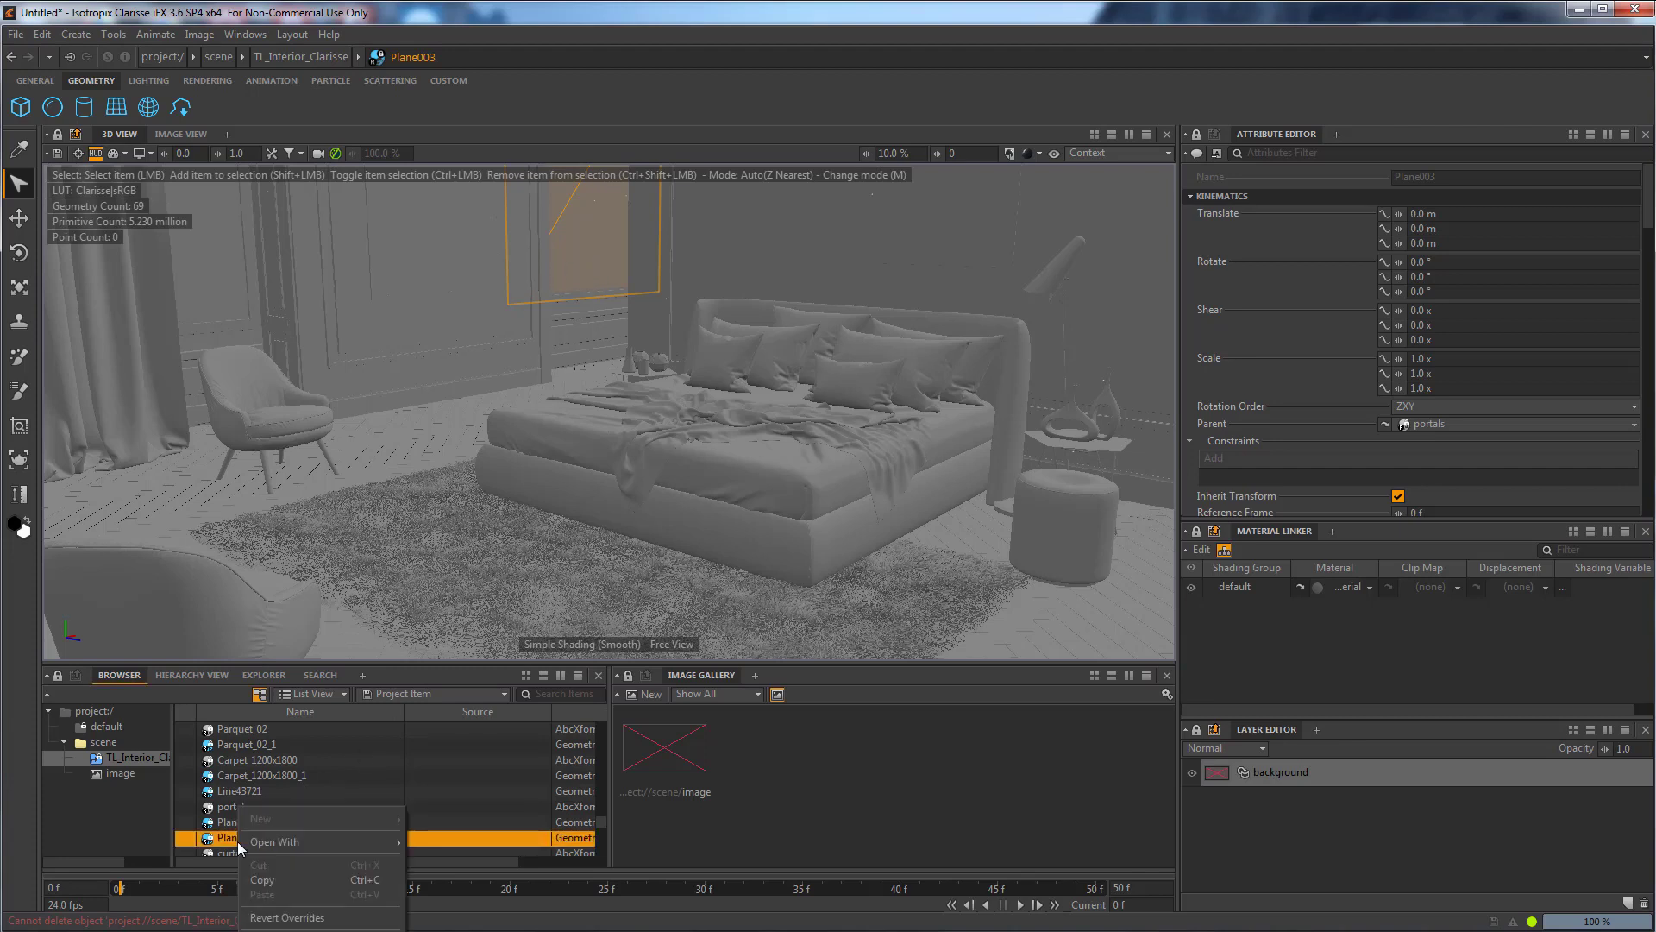
key("Delete")
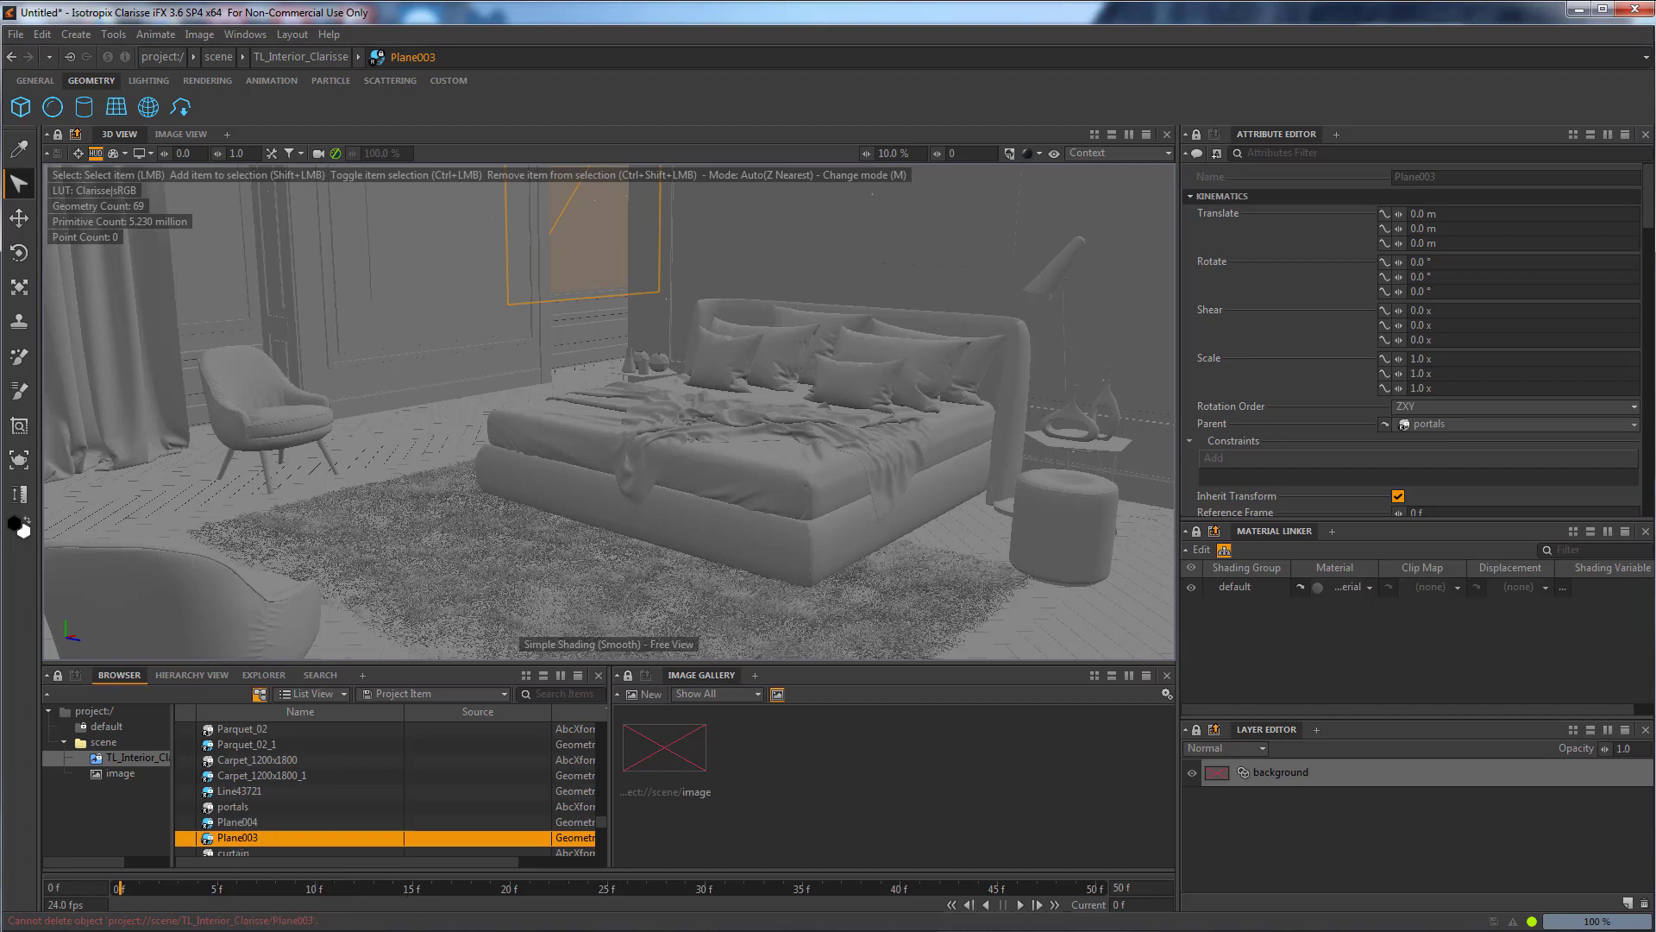
left_click(210, 233)
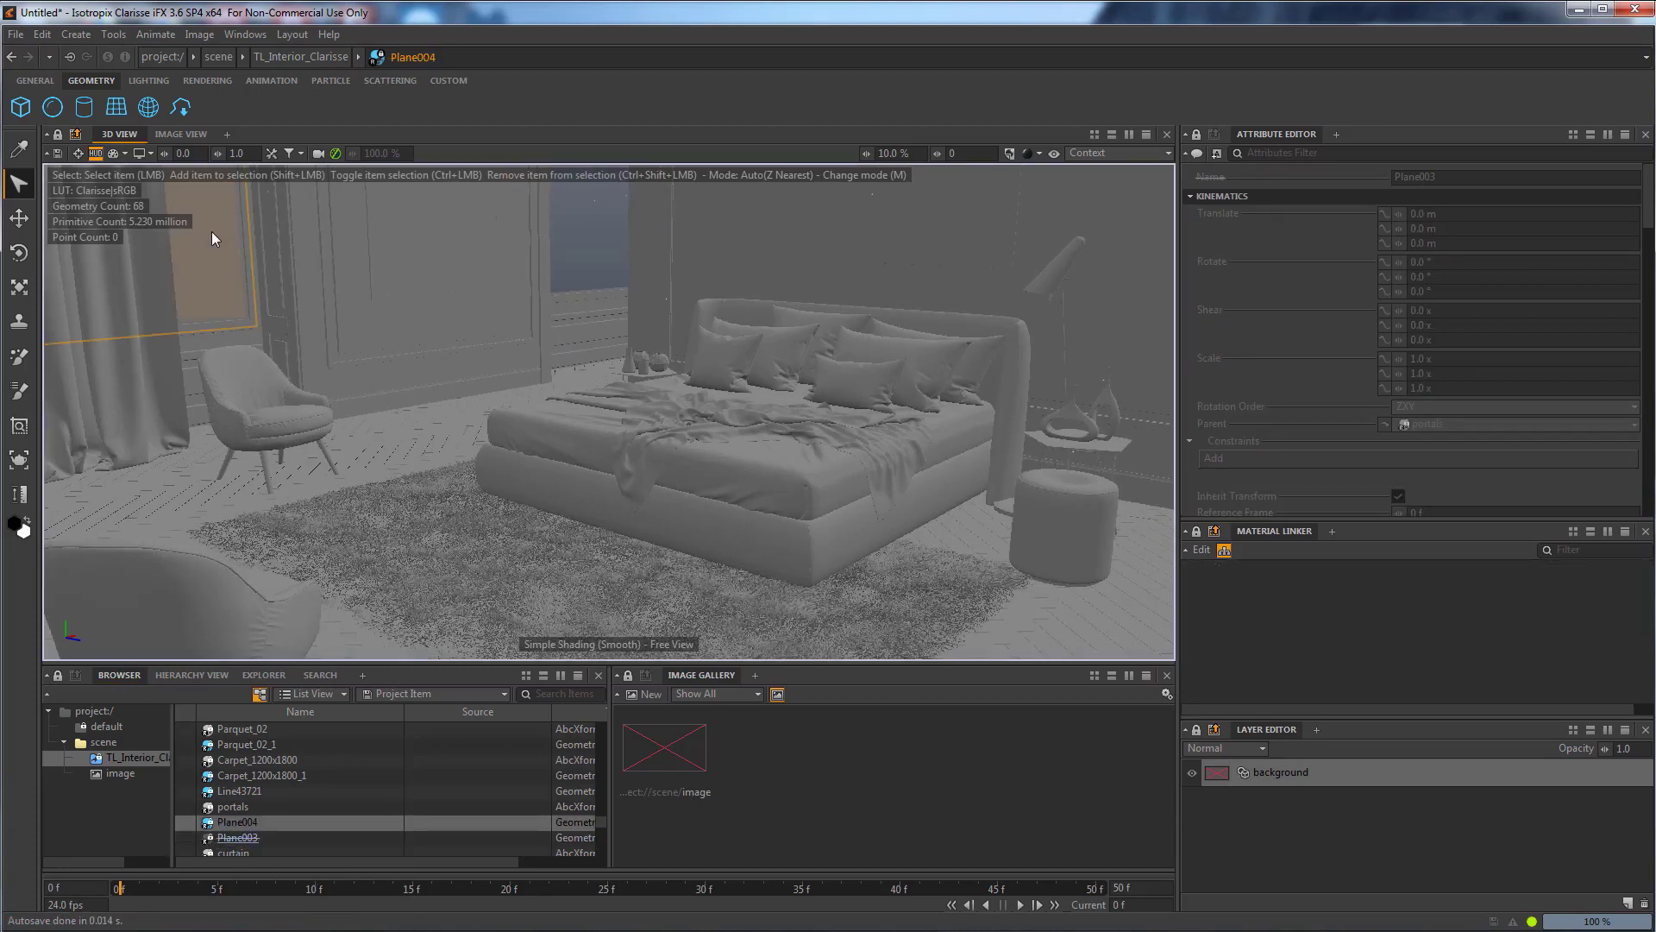
key("d")
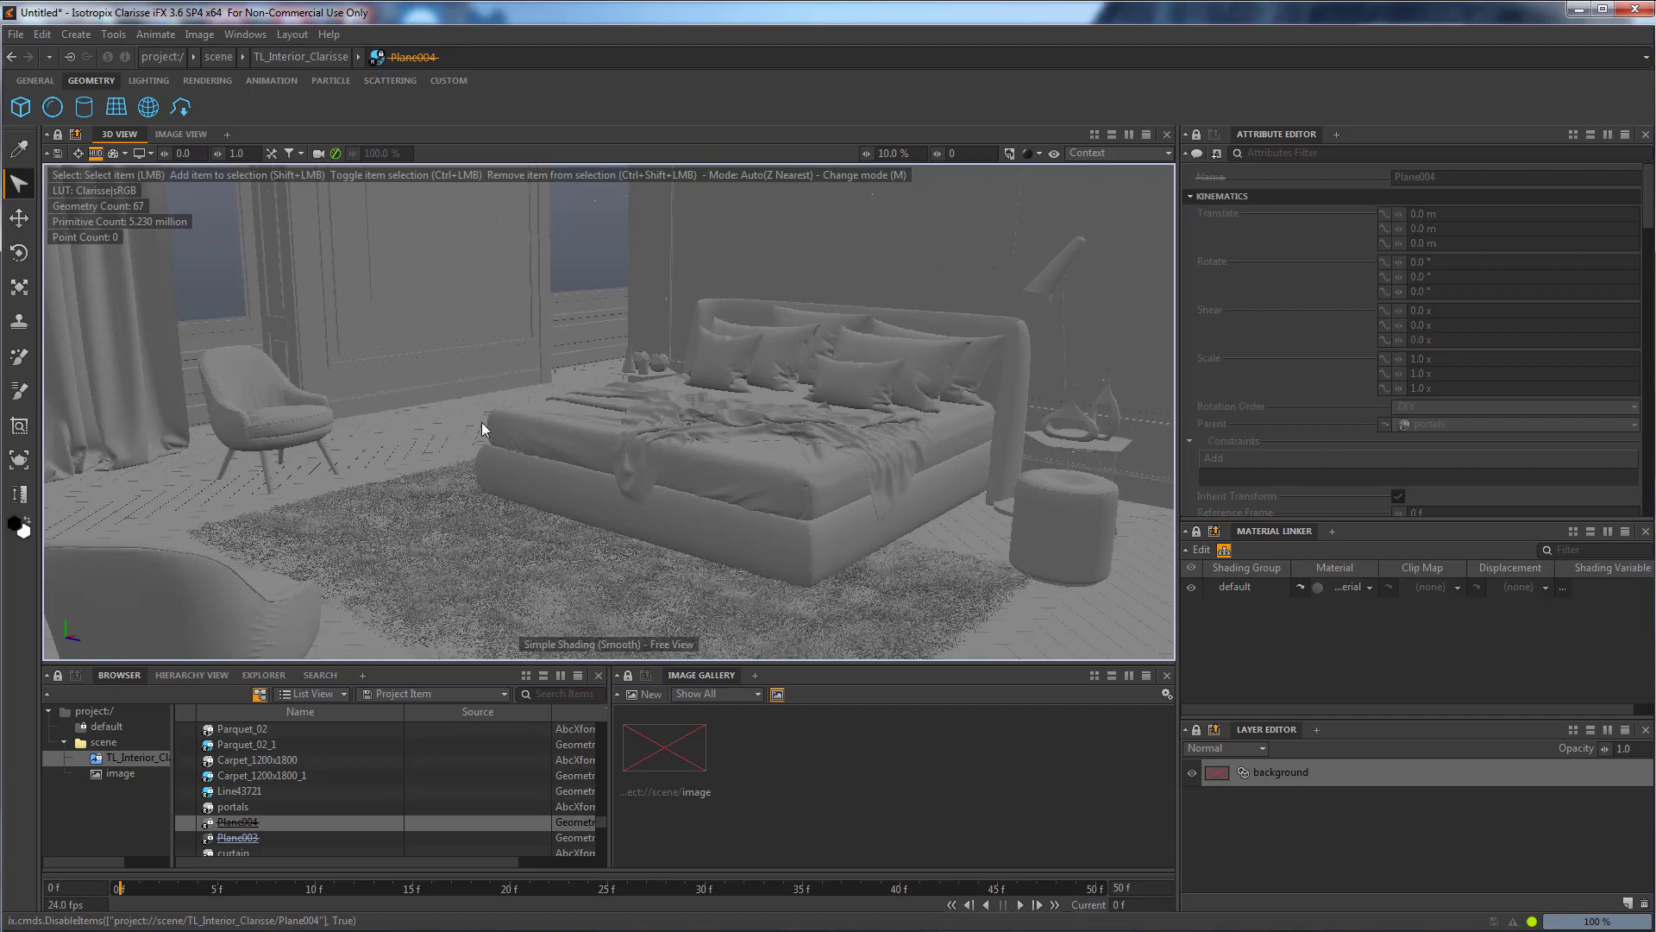
Create a camera from the current 3D view inside the scene context rather than the referenced one, and select it.
left_click(318, 156)
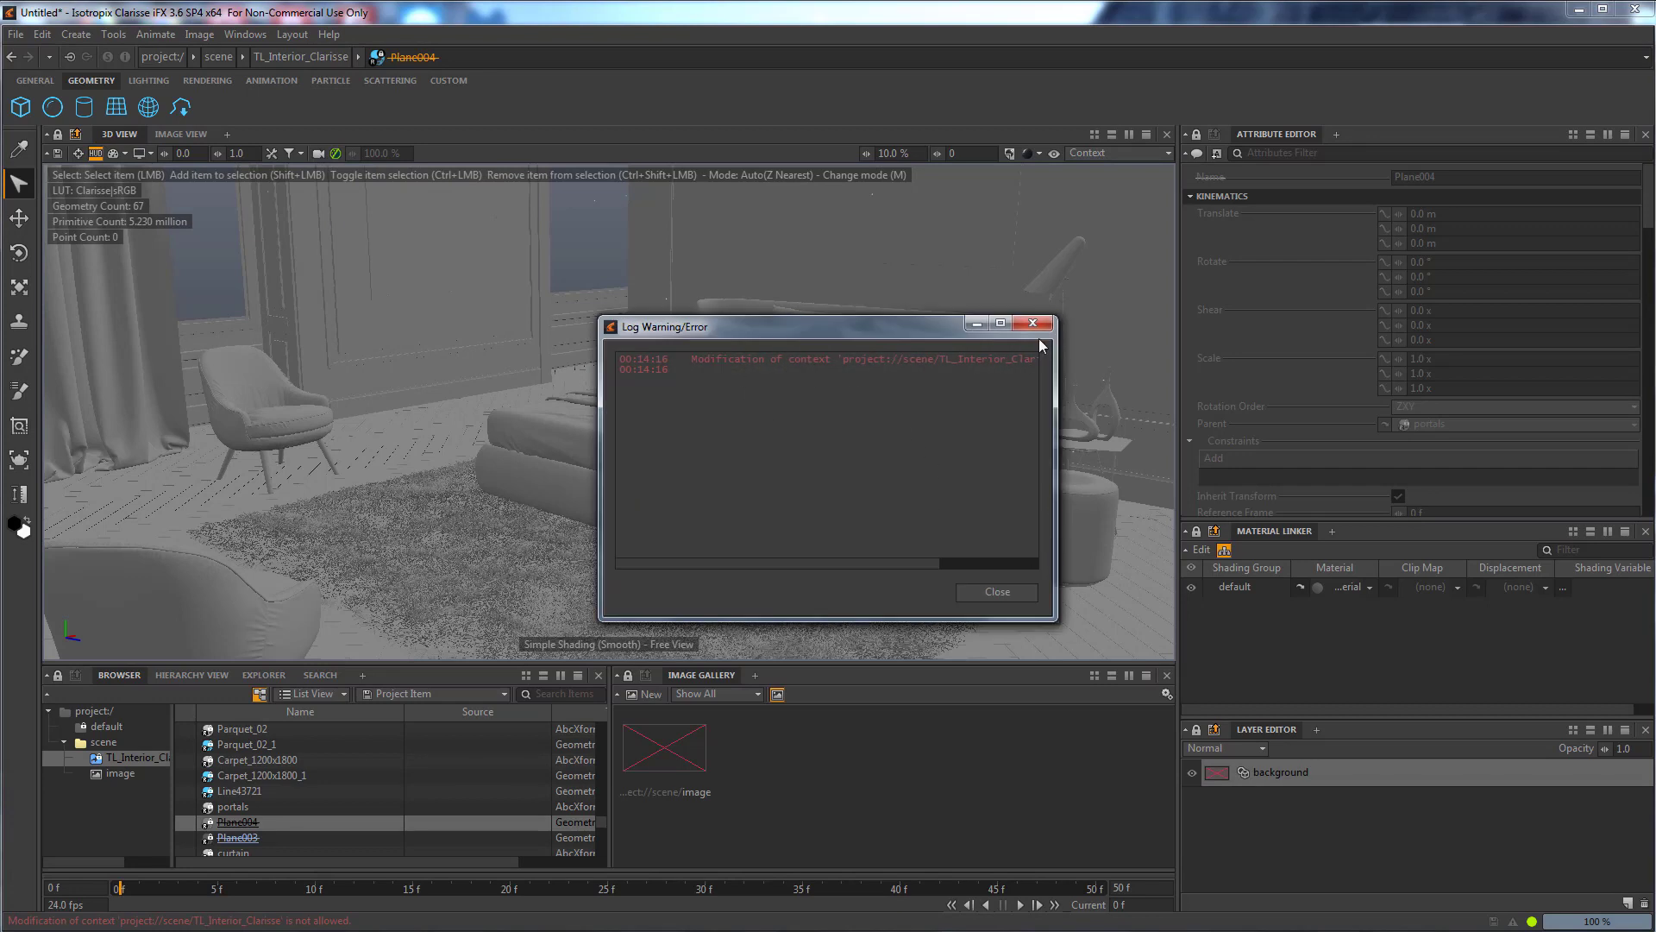
left_click(1032, 324)
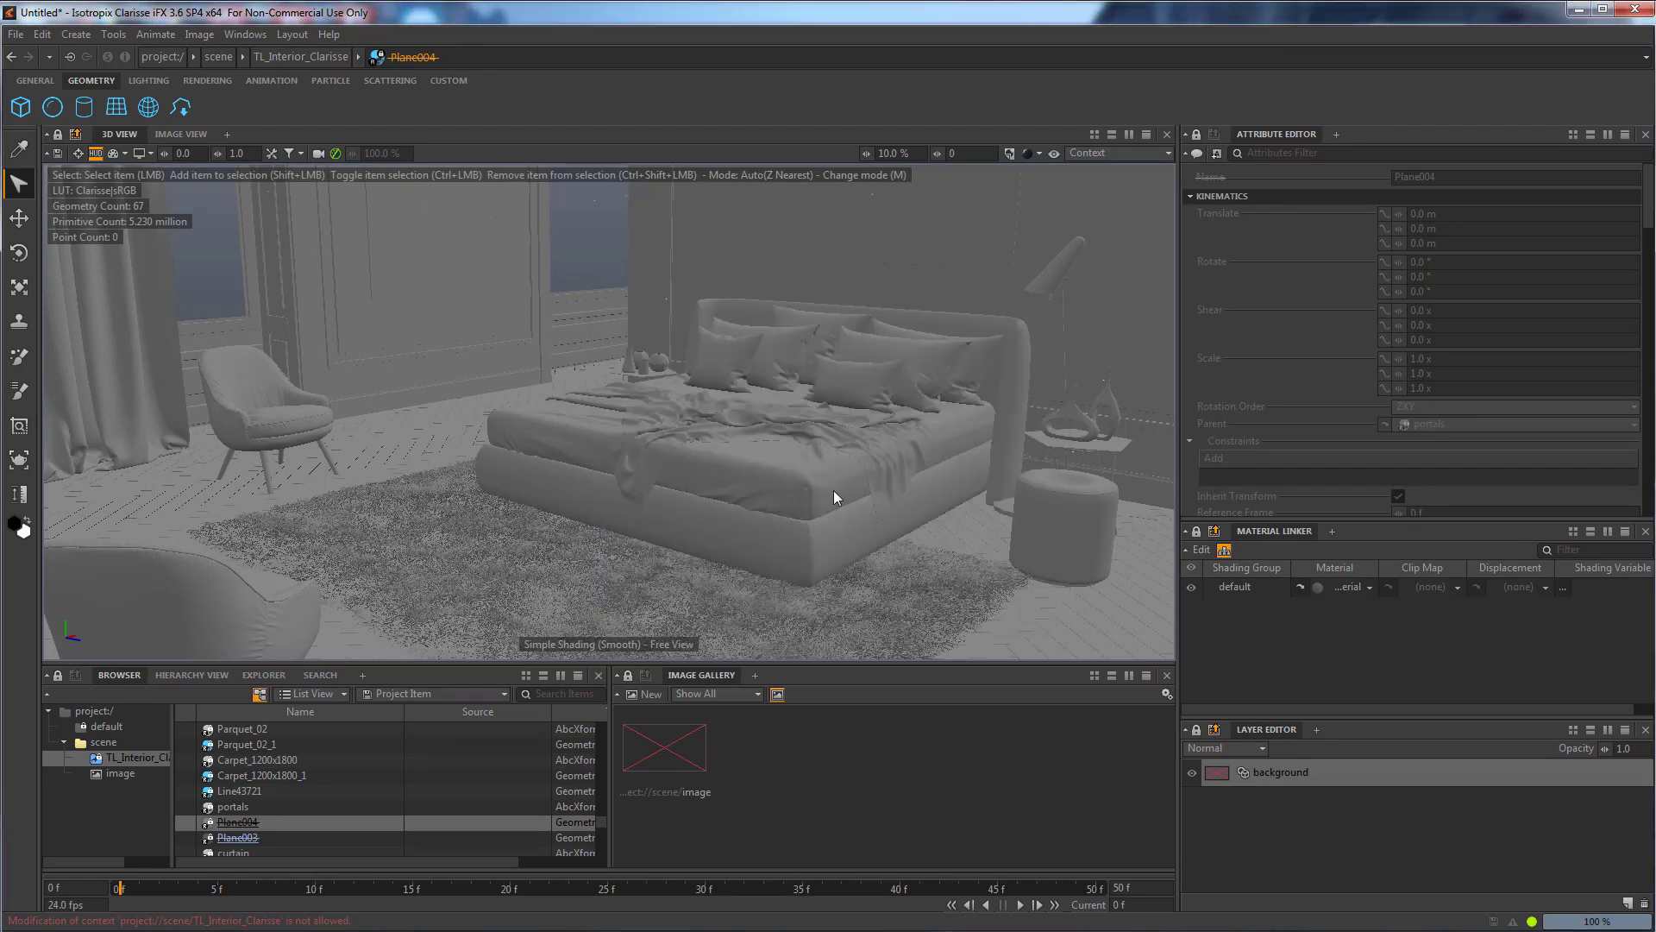
left_click(103, 742)
key("ctrl+z")
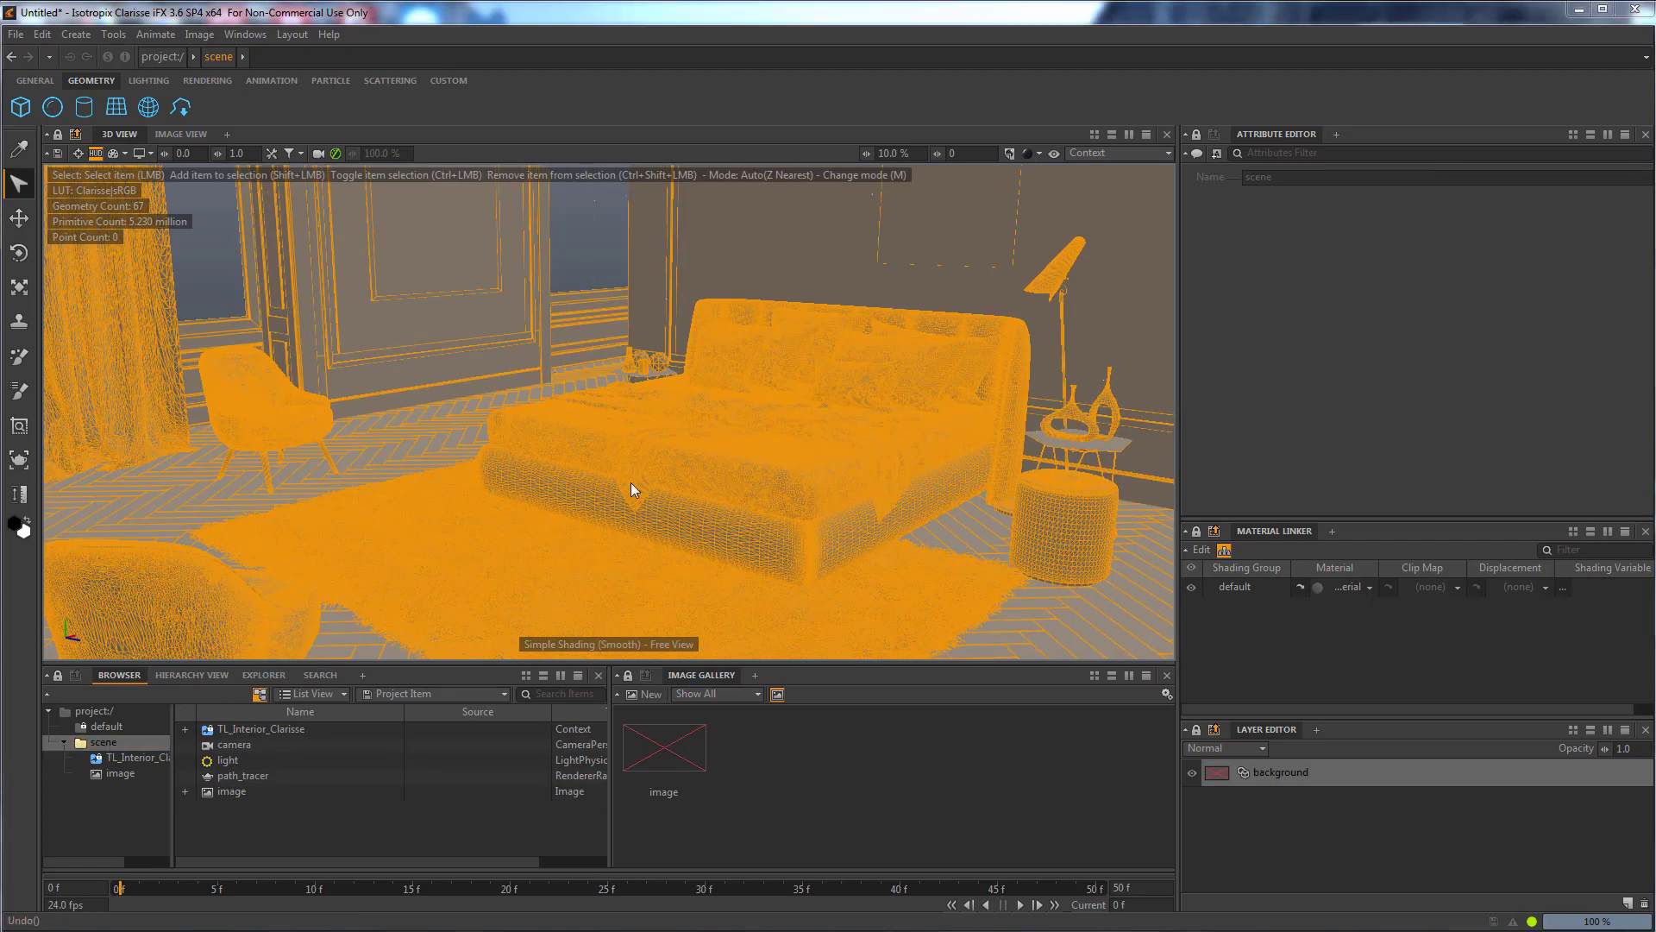
left_click(321, 152)
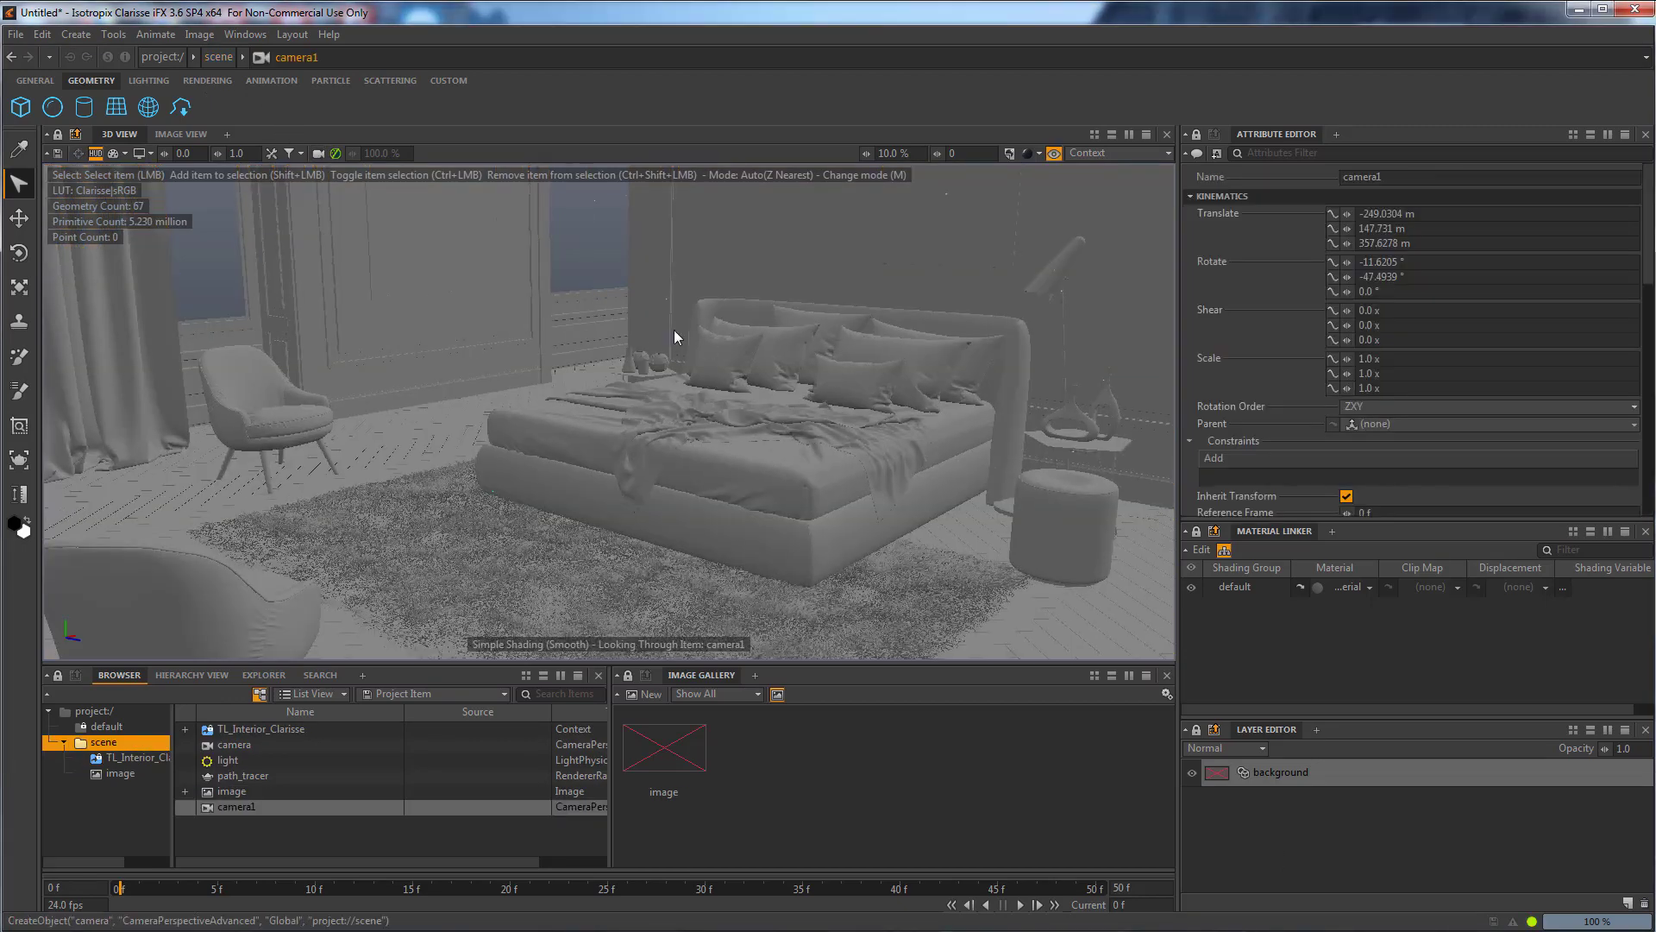
left_click(231, 821)
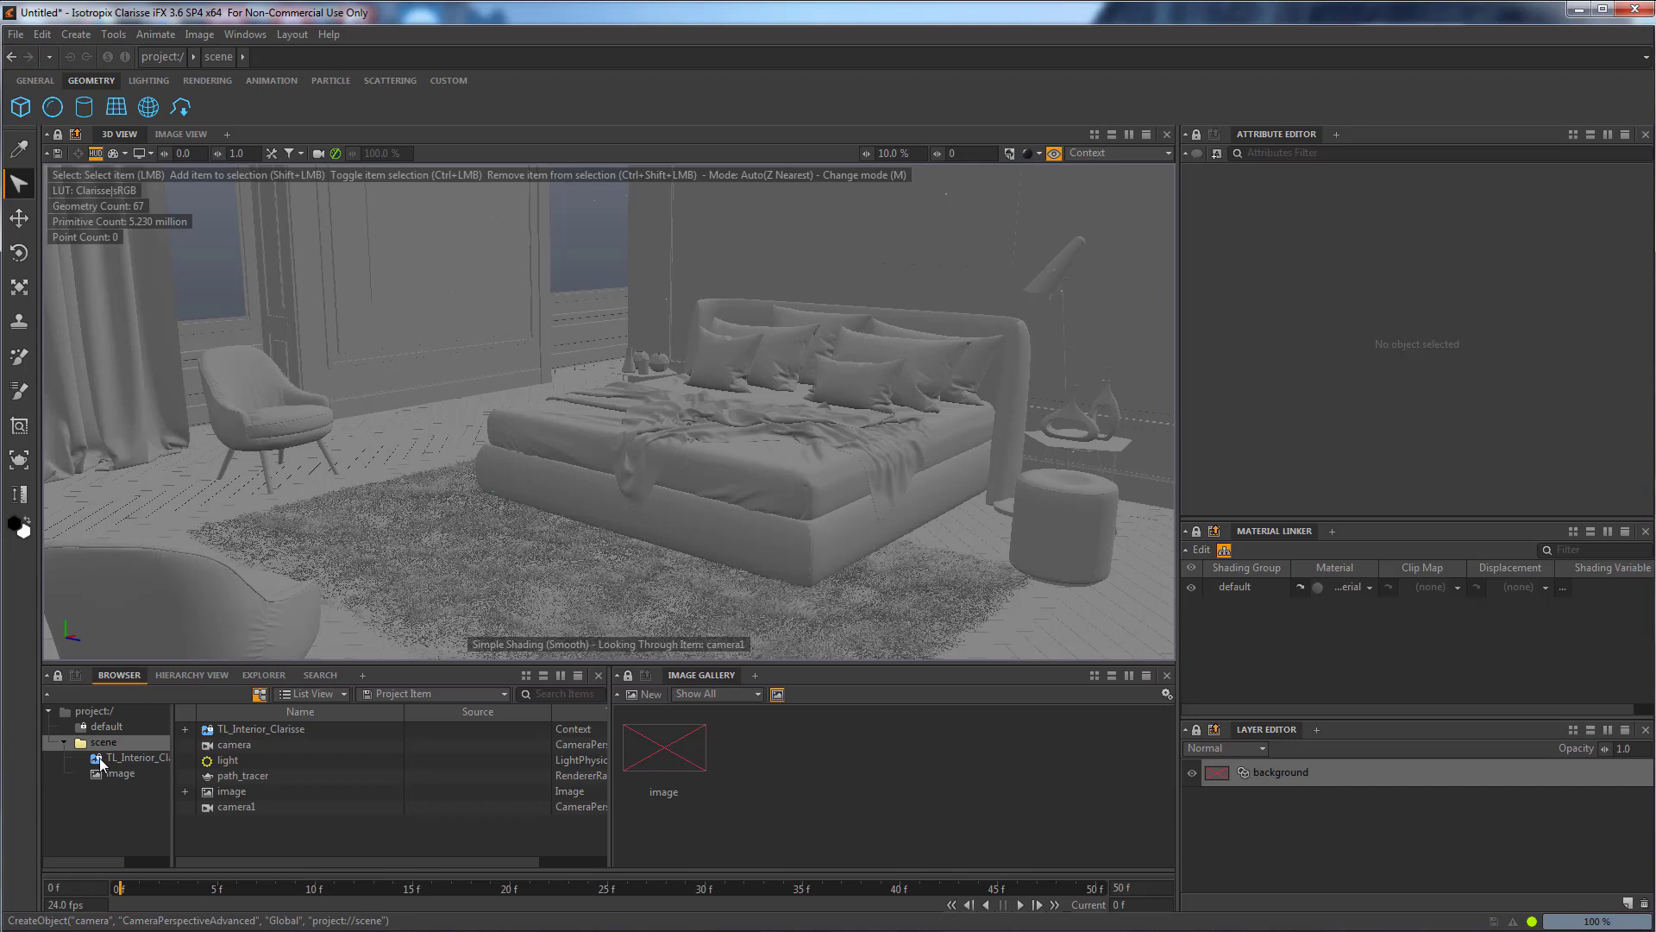
left_click(233, 805)
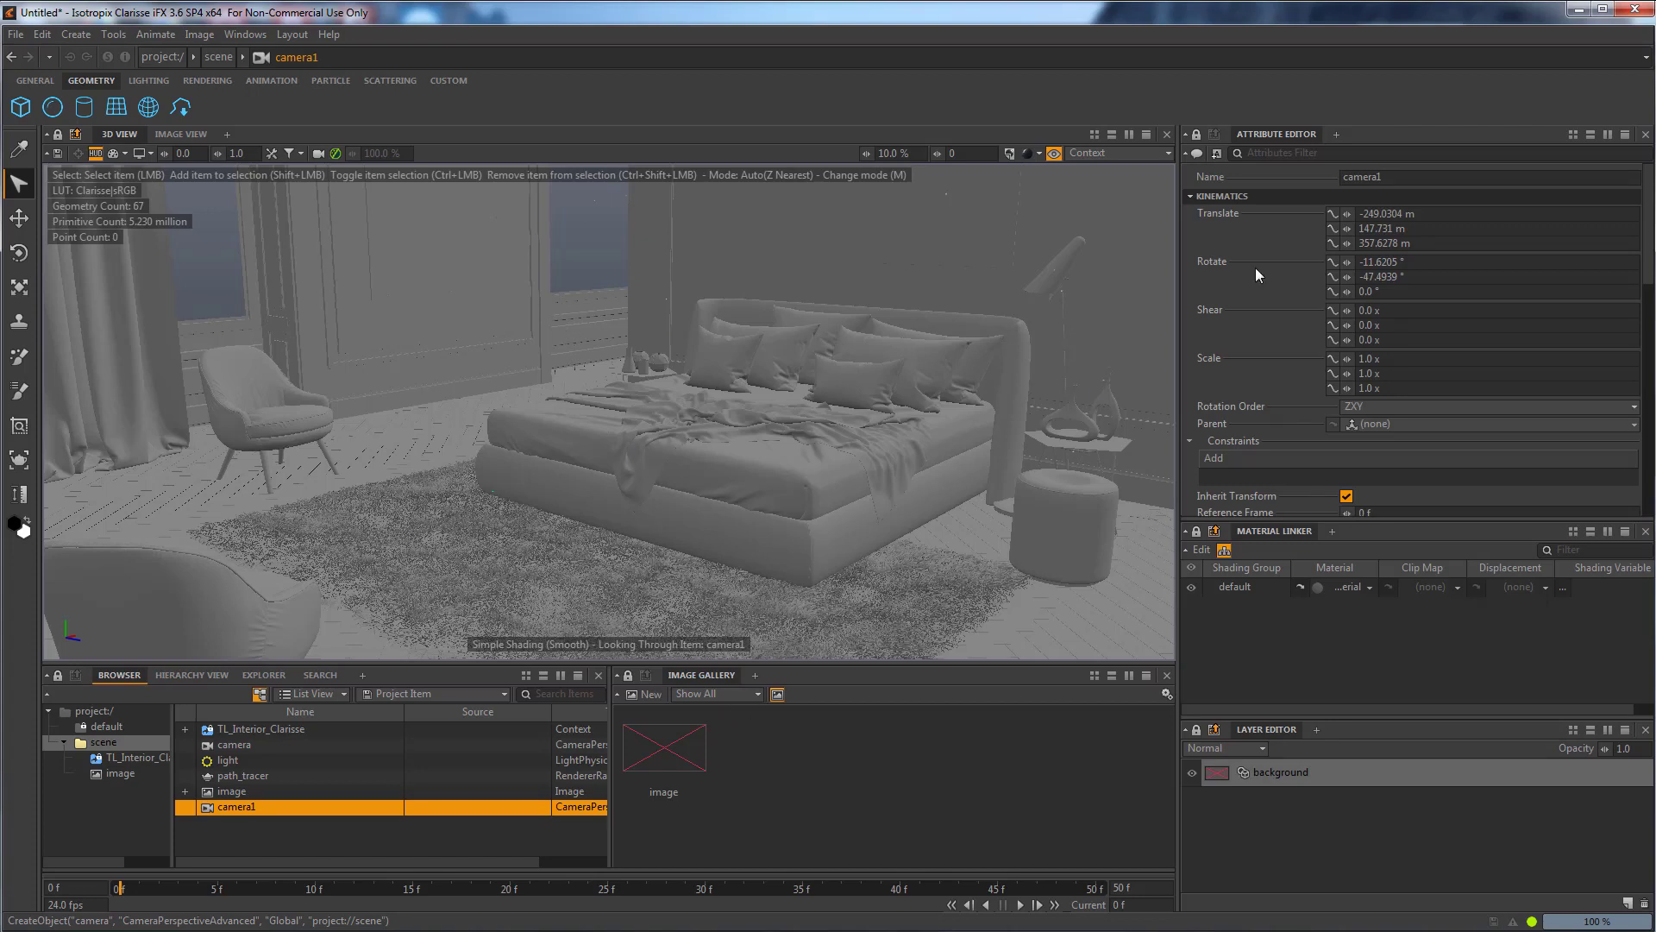
Check the light entering the windows through camera1 with Progressive Rendering, and switch back to Simple Shading (Smooth).
left_click(1038, 154)
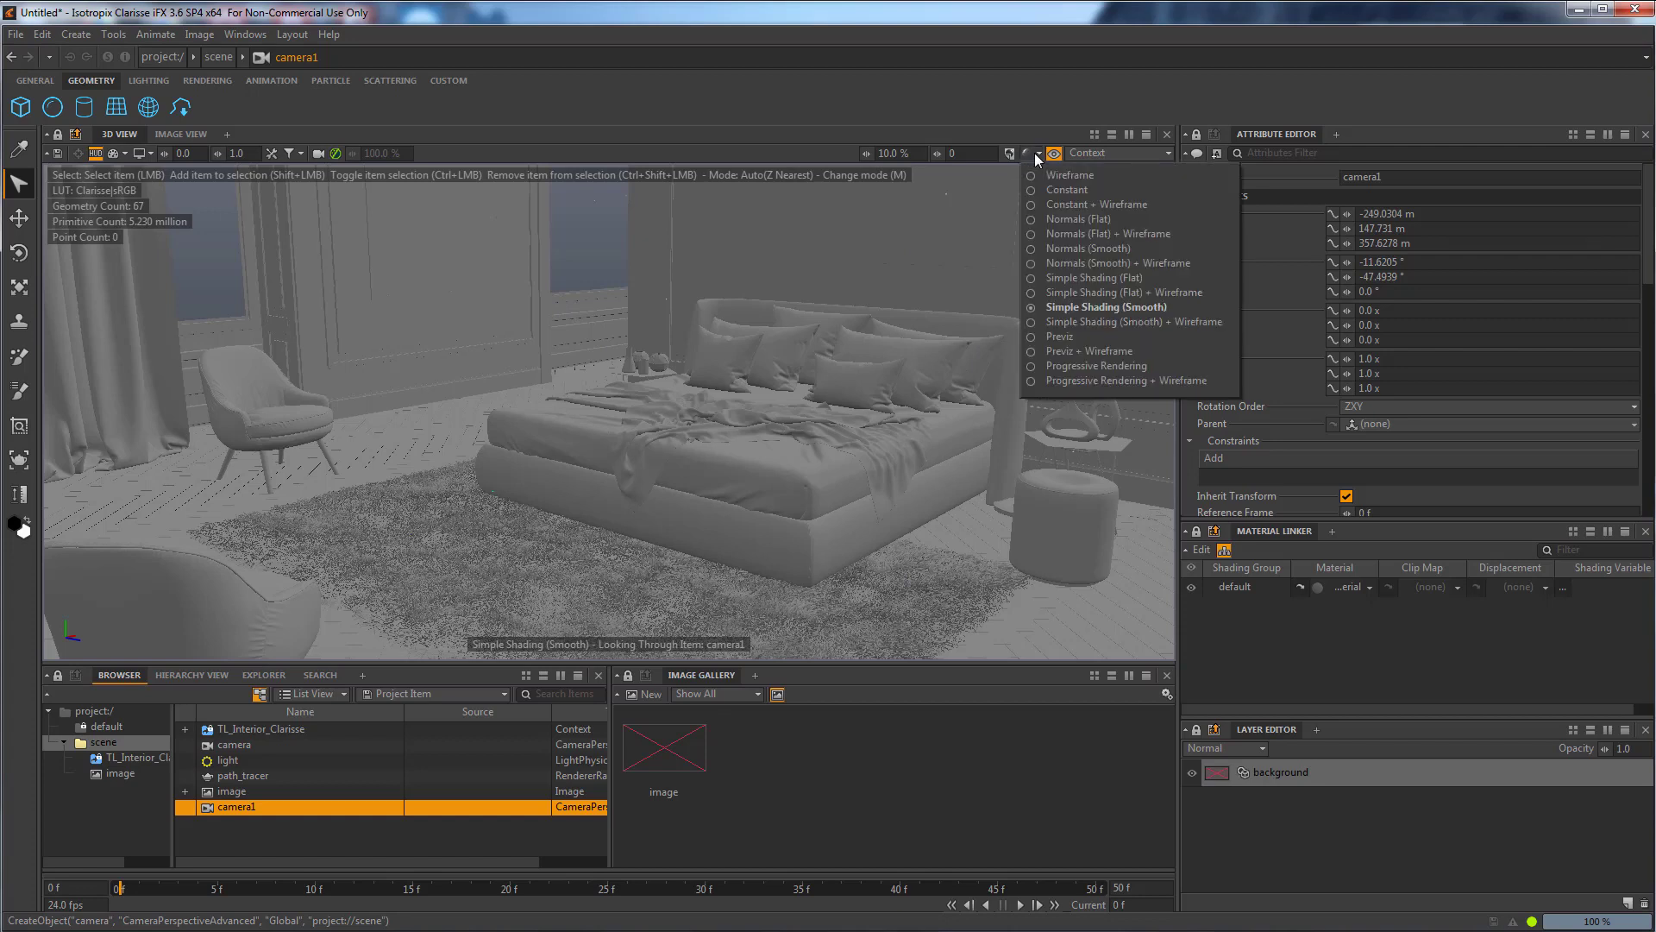
left_click(1073, 355)
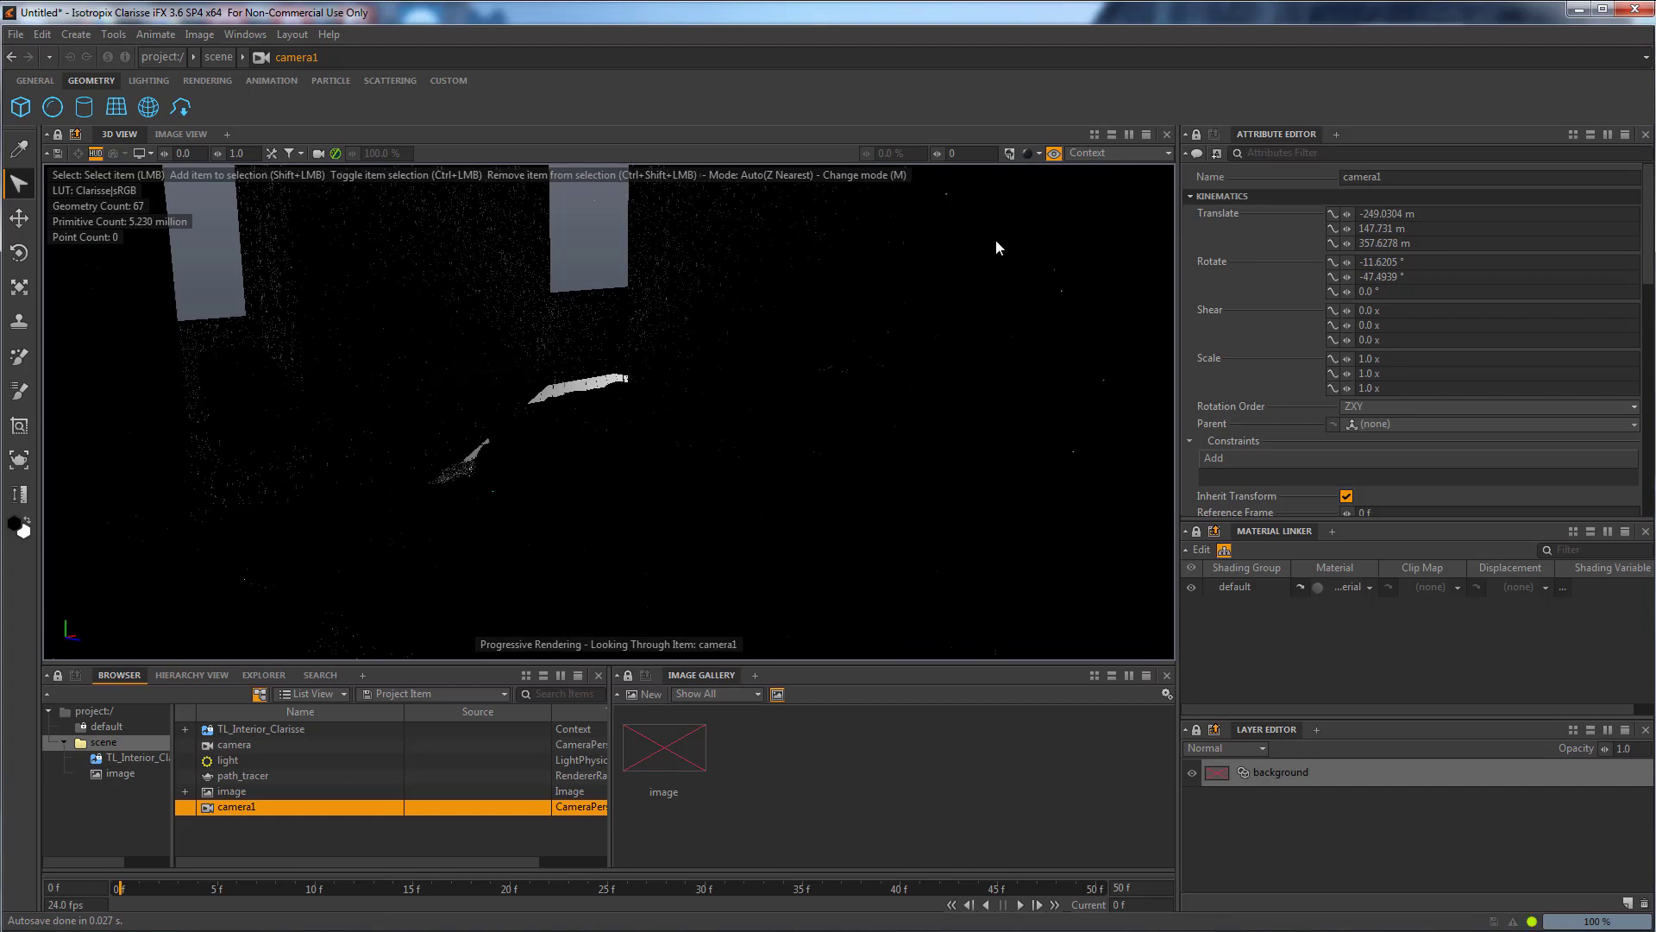
left_click(1028, 153)
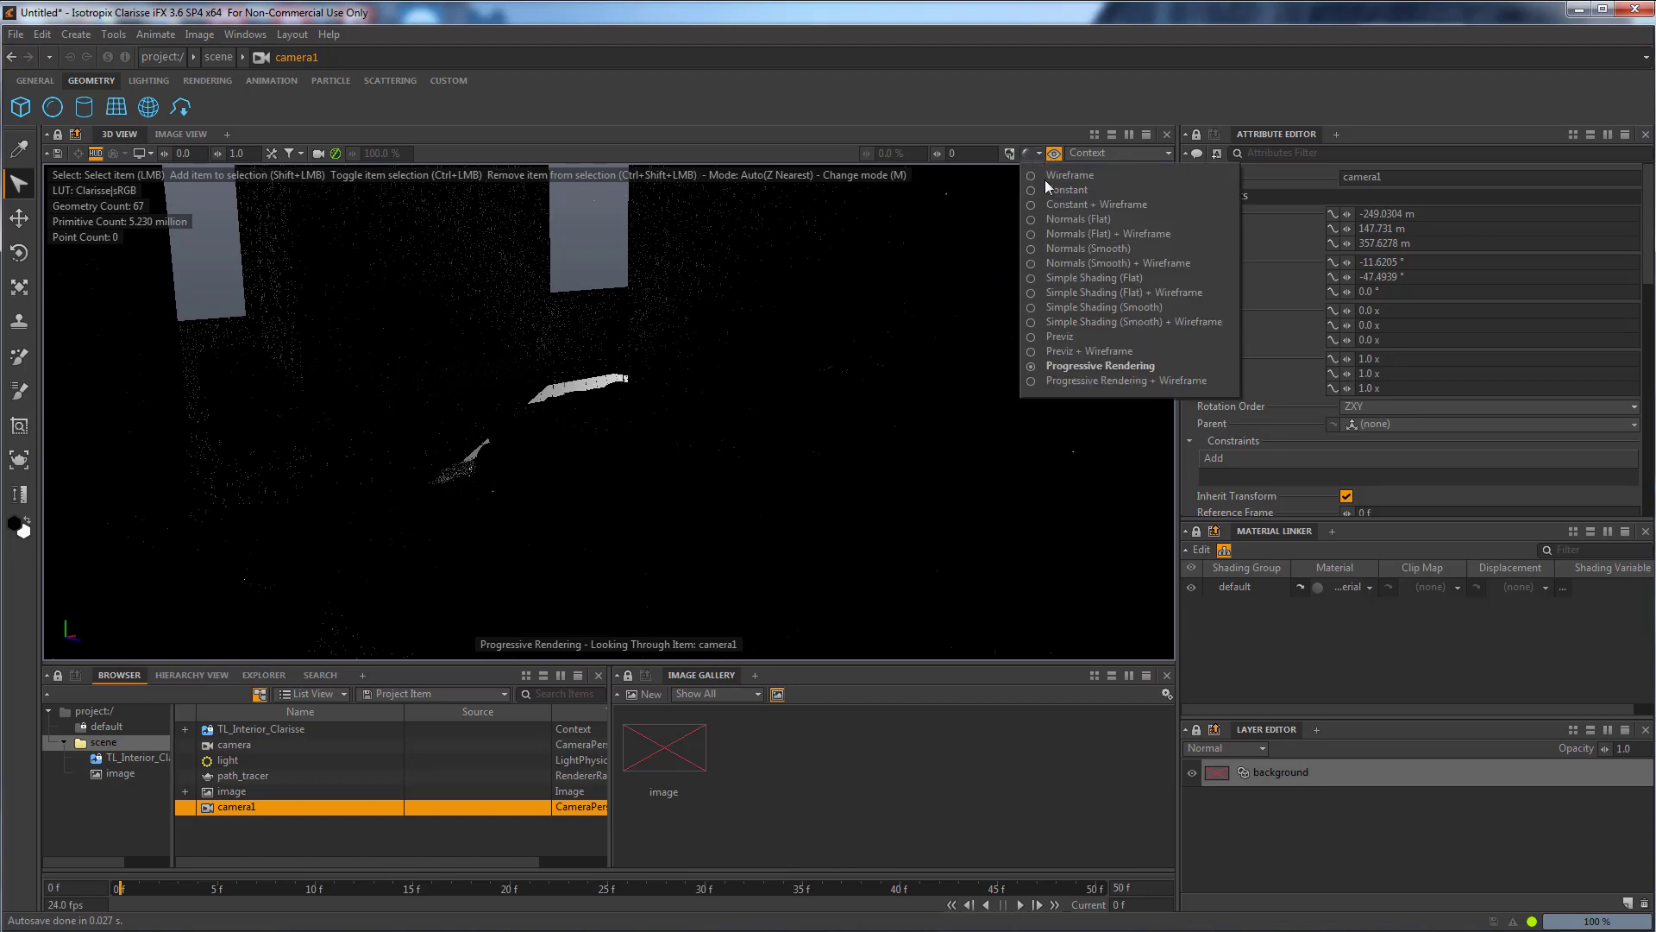
left_click(1108, 309)
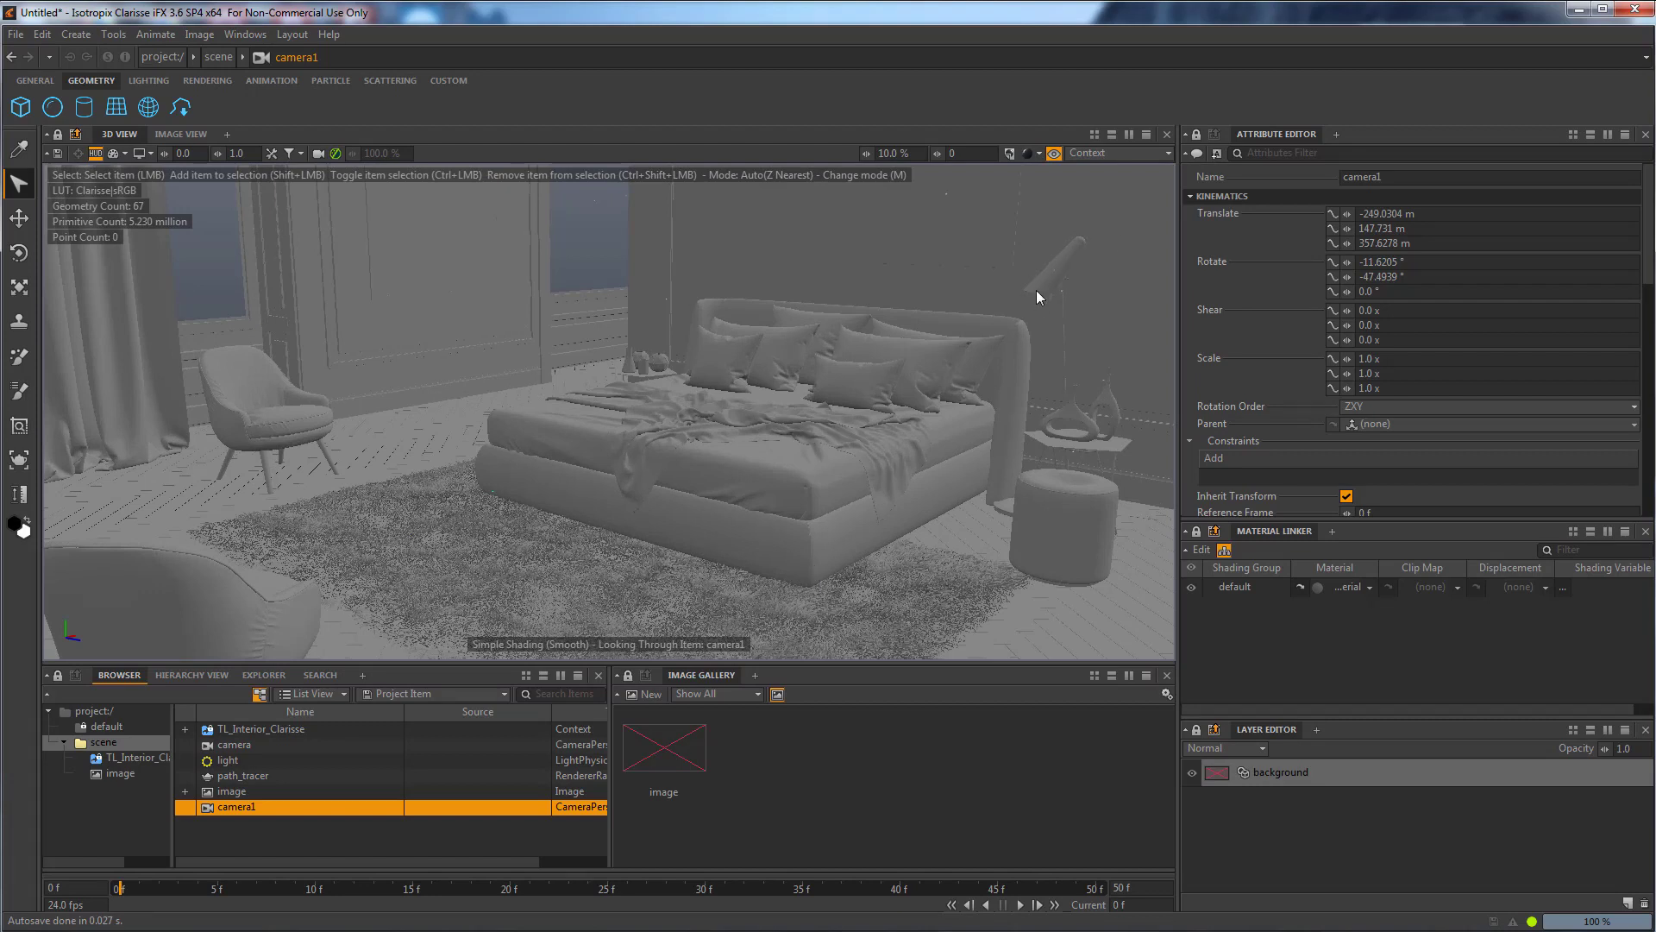
Delete the default light from the scene context.
left_click(224, 763)
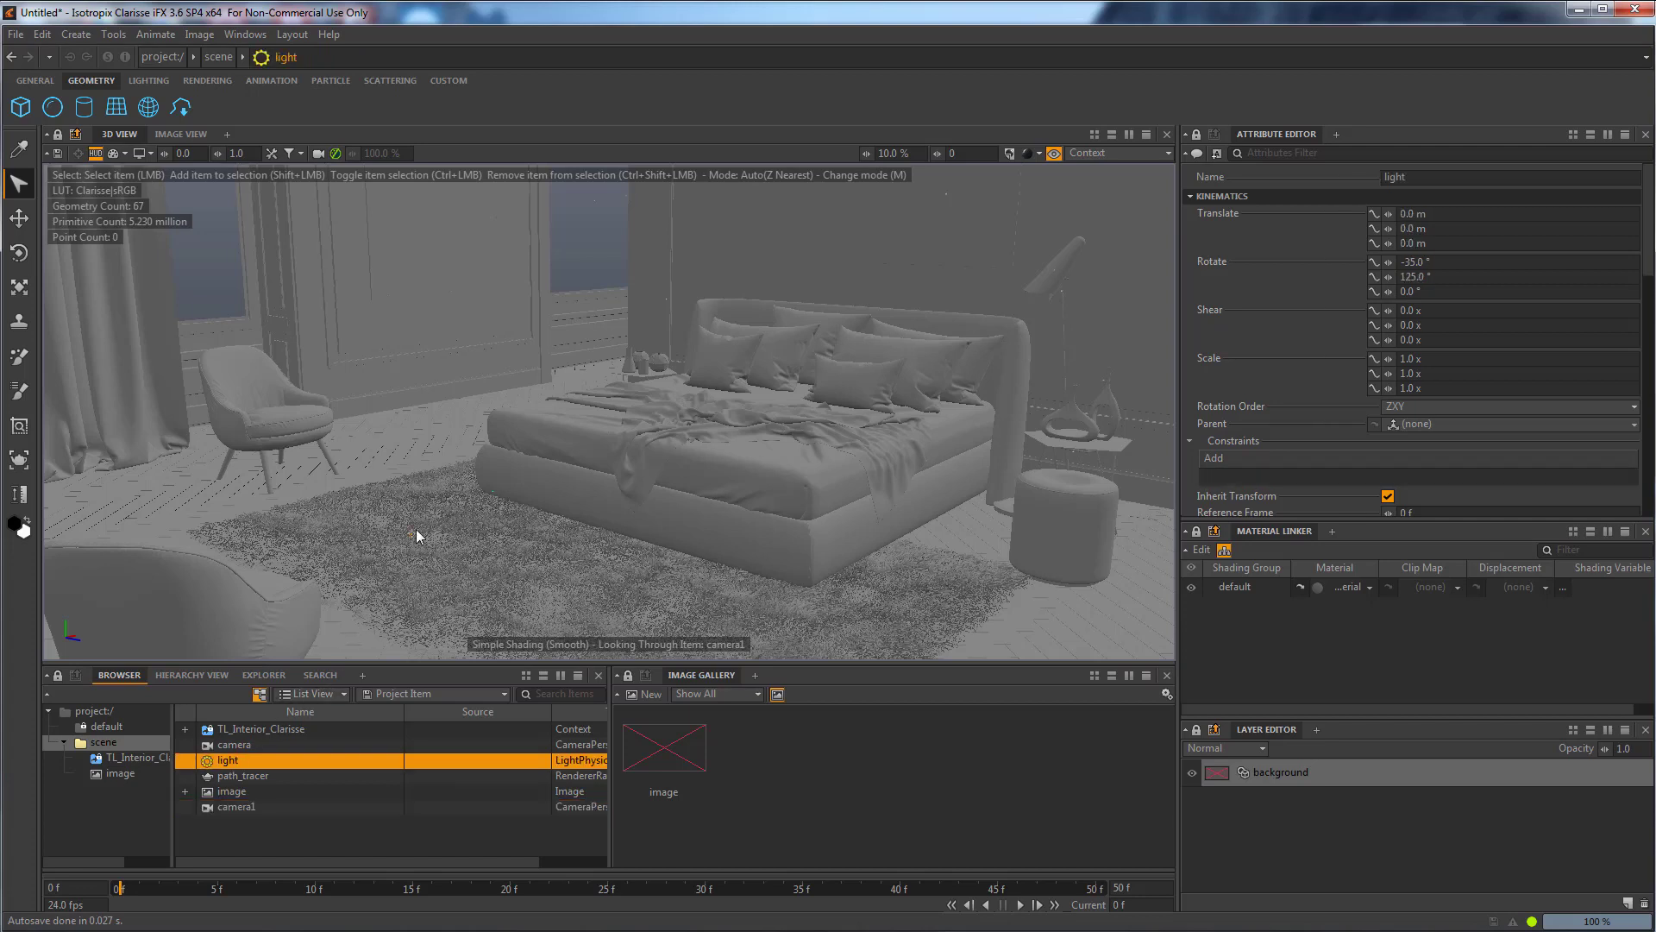
key("Delete")
Try a physical spot light placed near the headboard on the bedside-table side, and delete it.
right_click(225, 816)
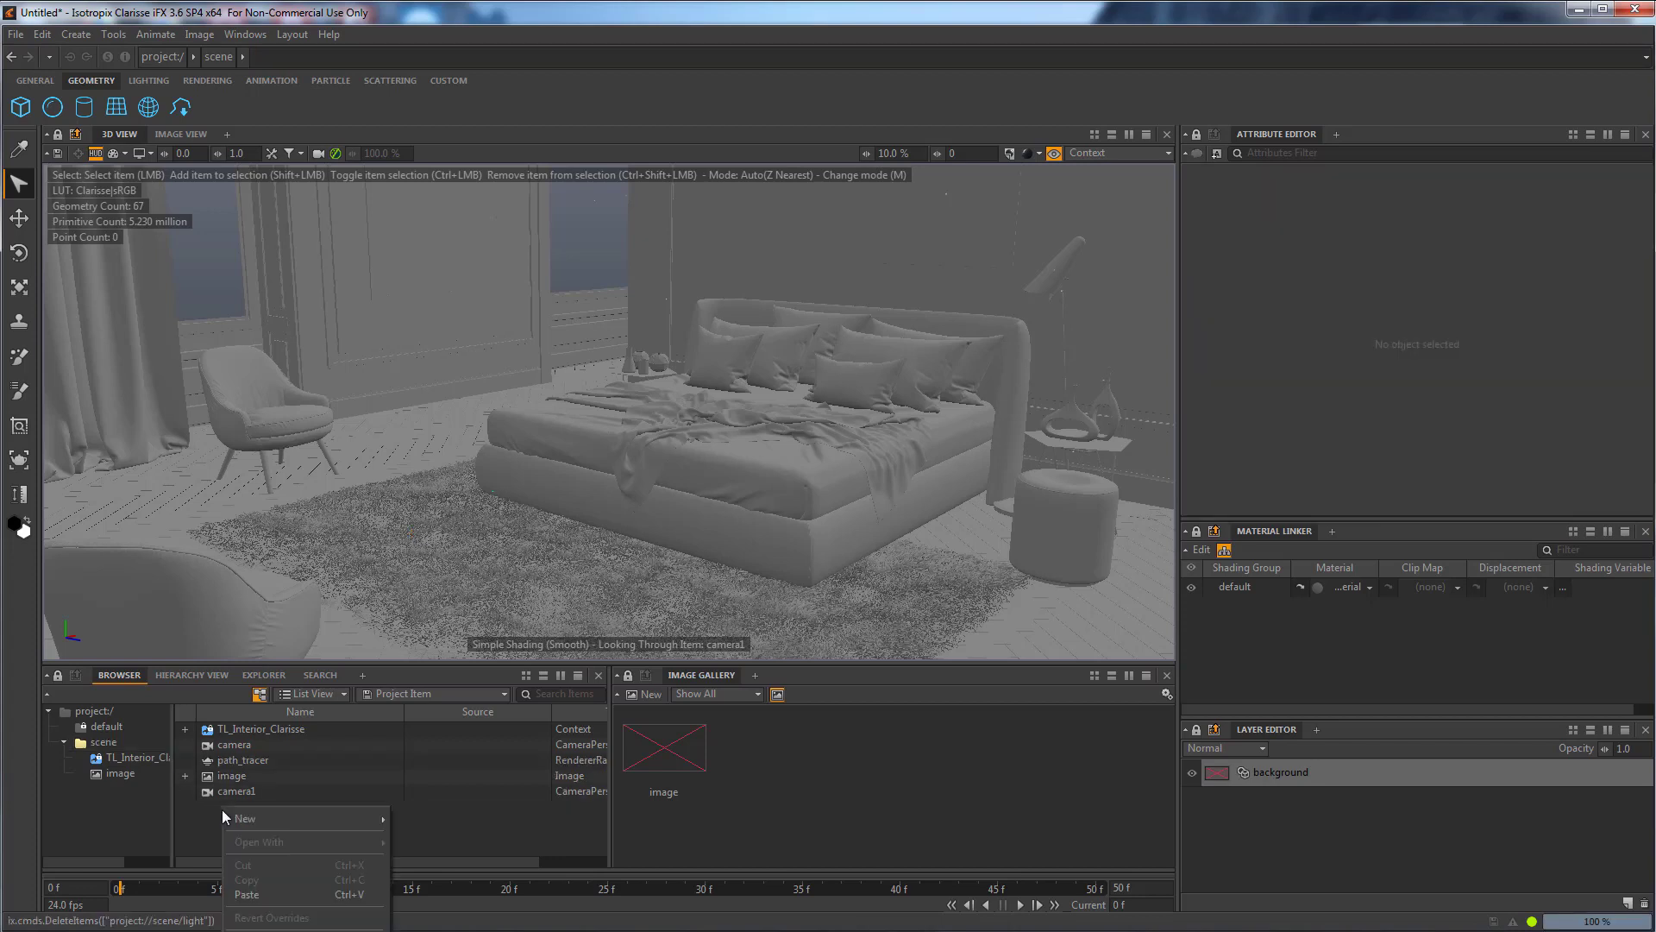
mouse_move(287, 819)
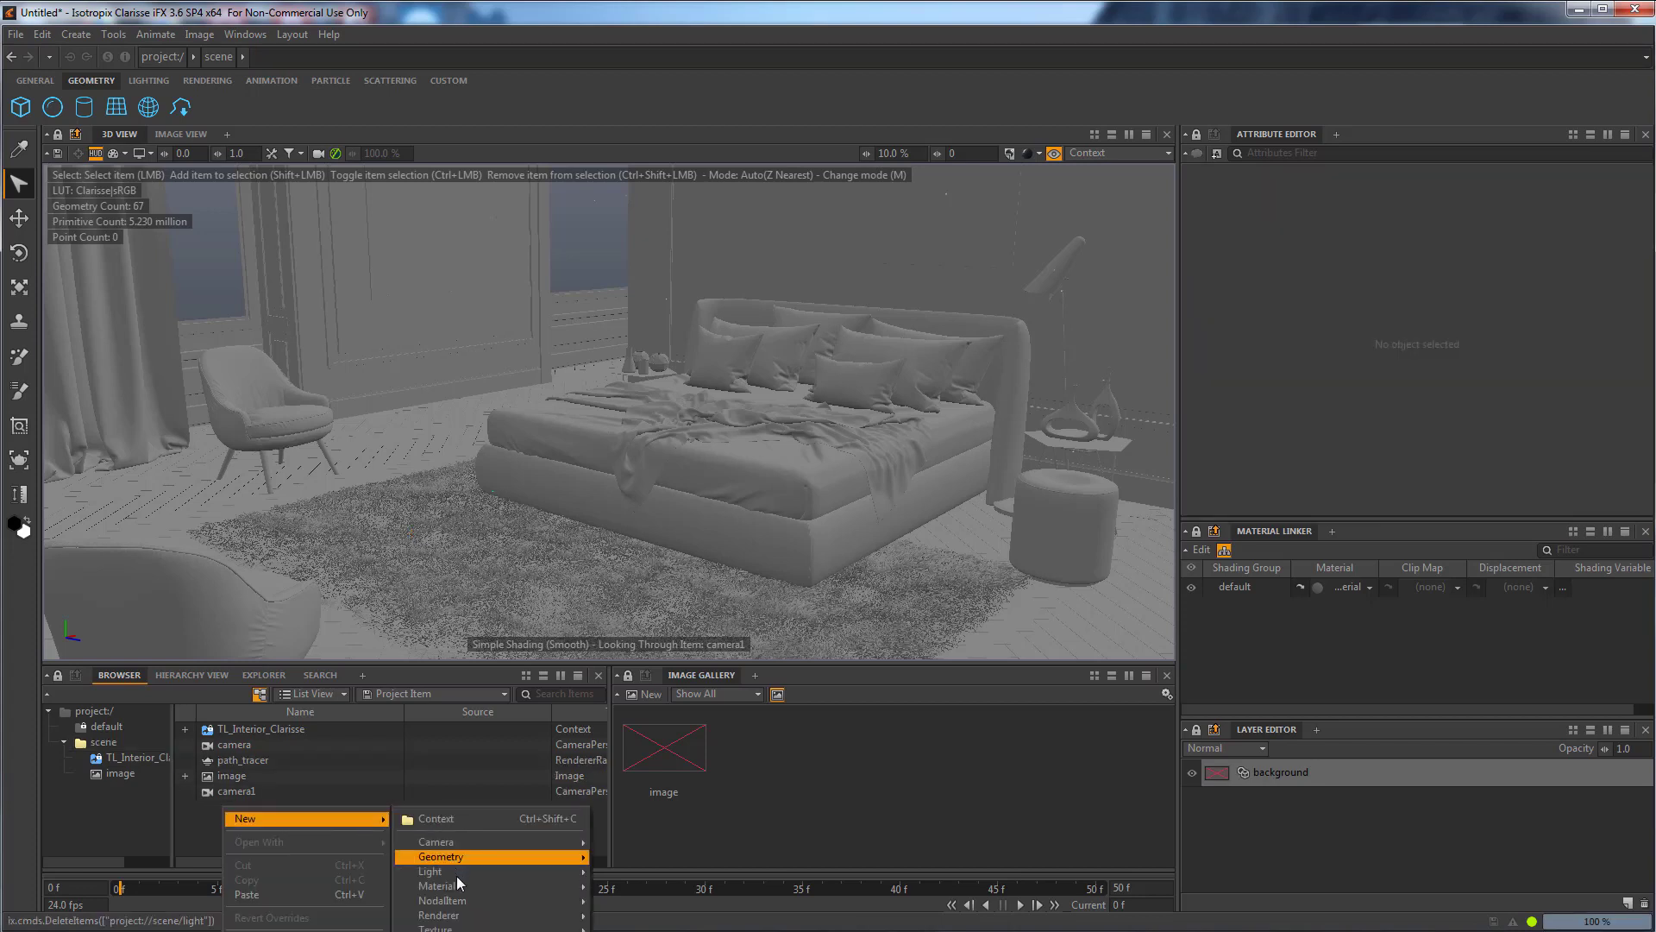
mouse_move(457, 873)
mouse_move(634, 886)
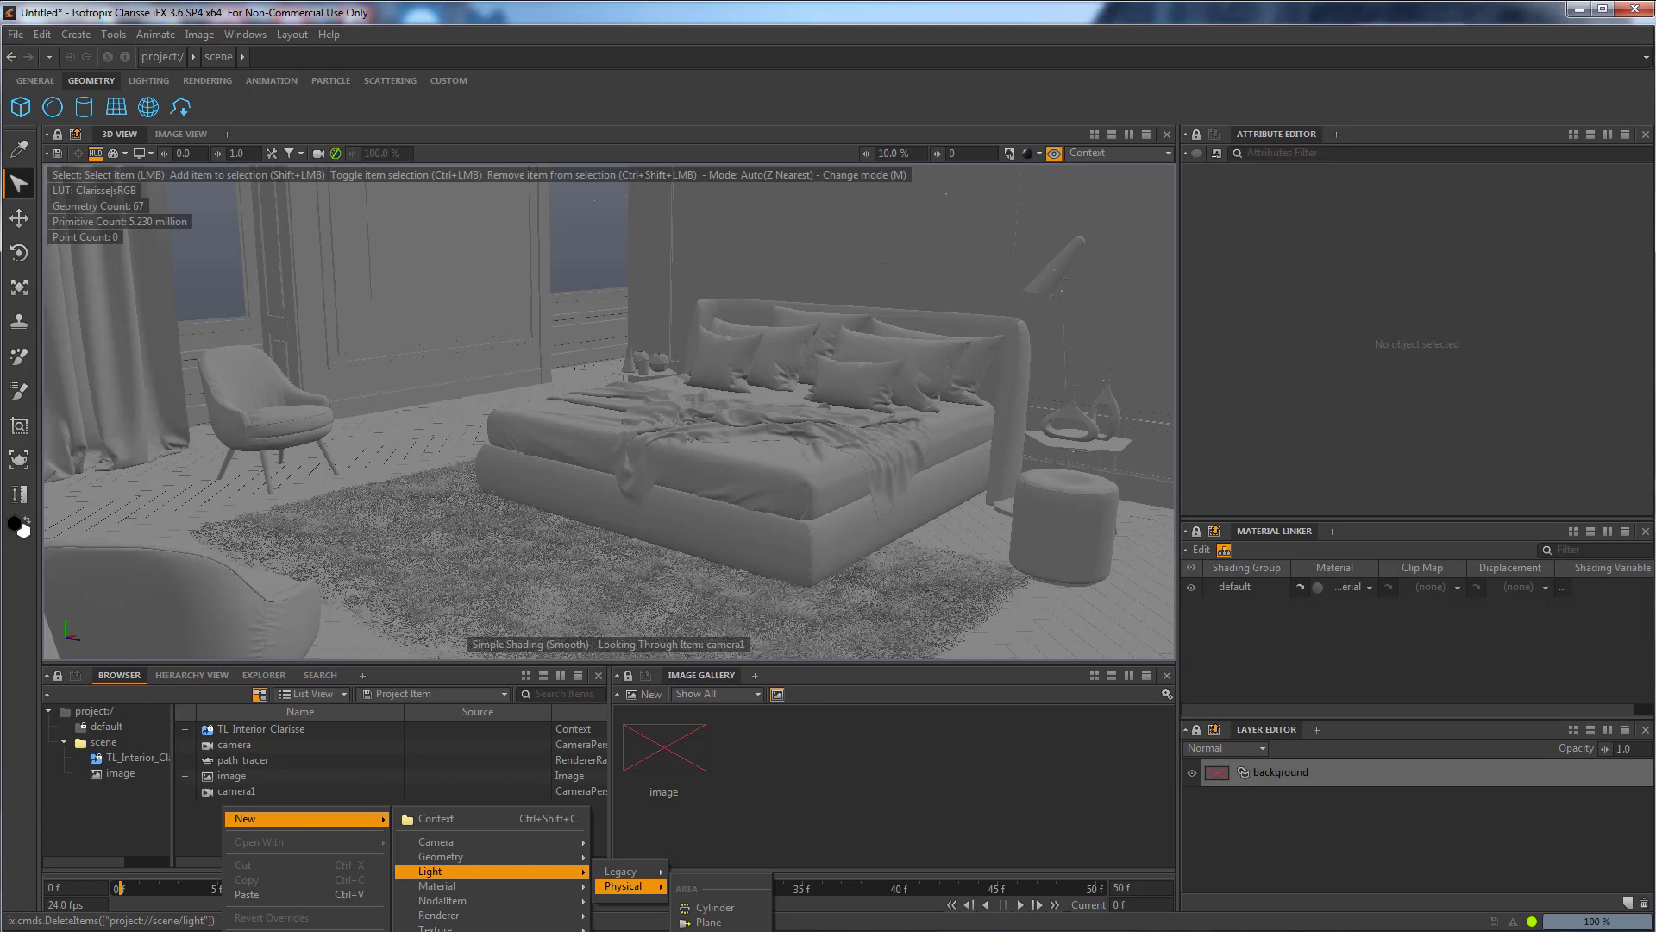
left_click(707, 929)
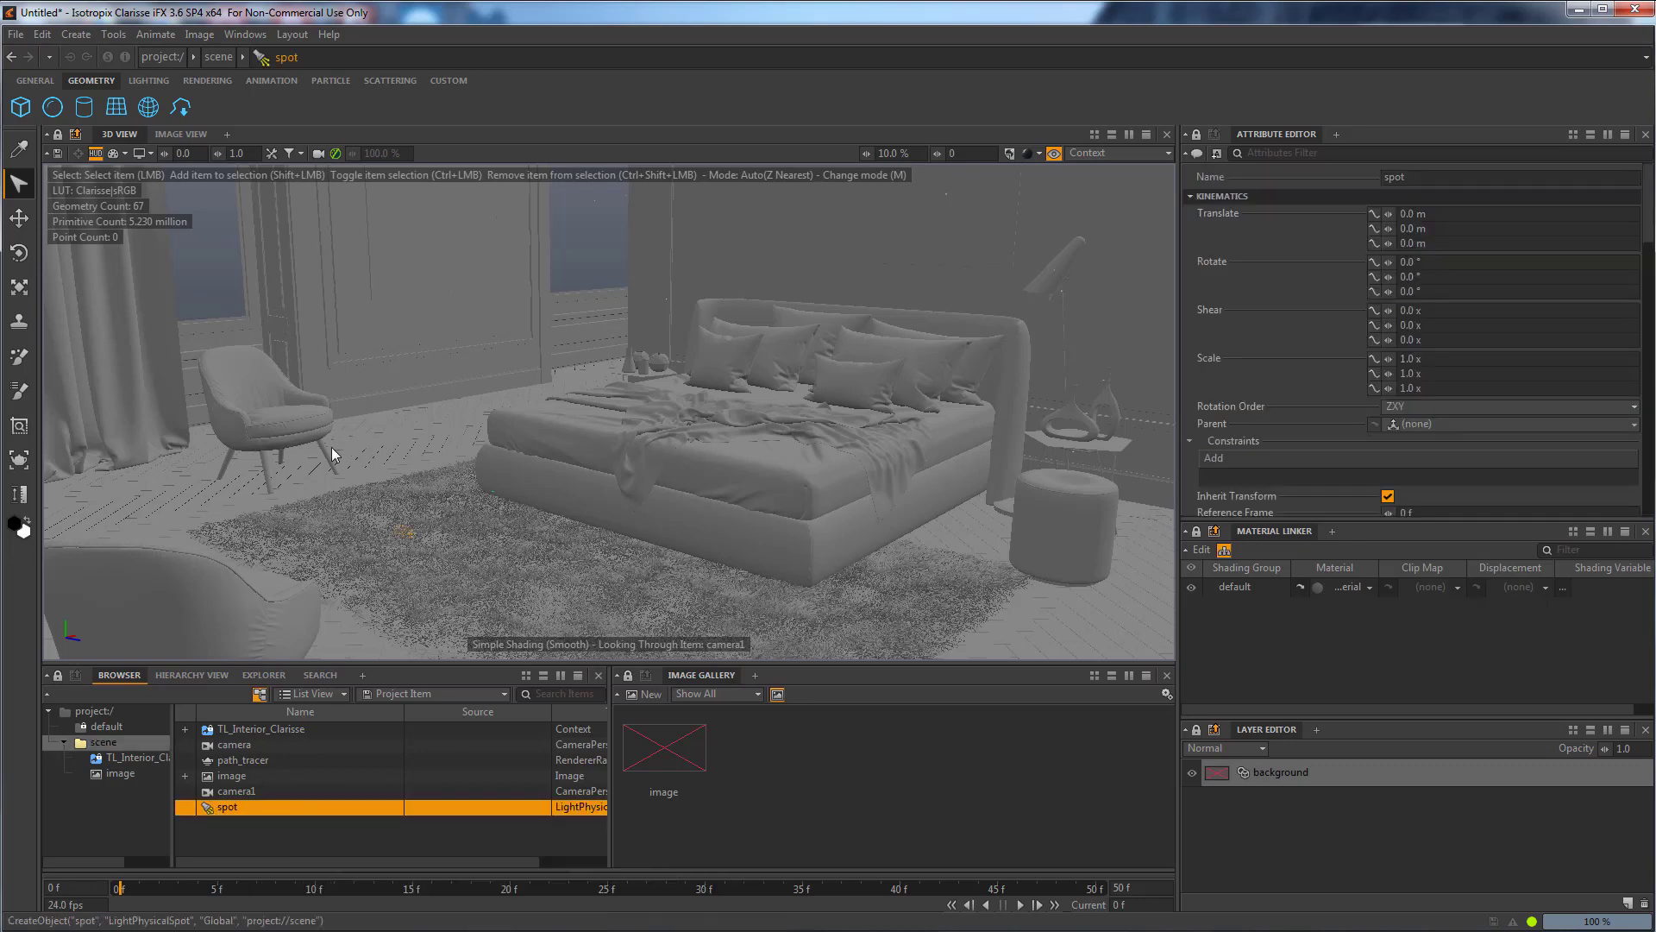
key("w")
left_click_drag(407, 479, 548, 403)
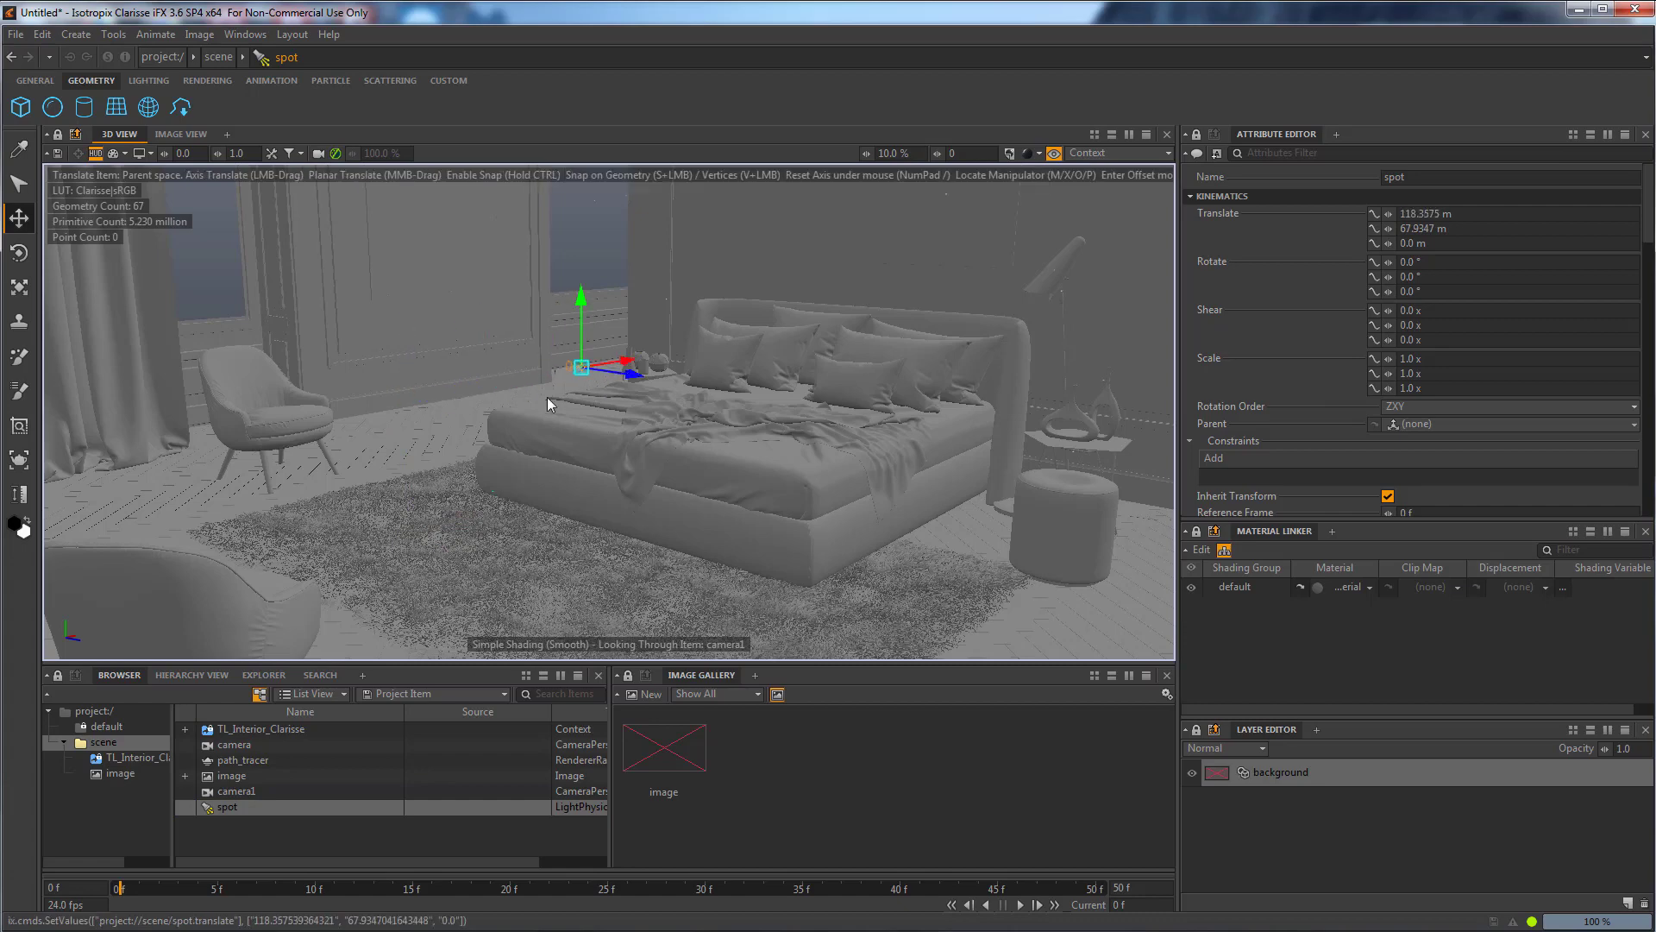
scroll(499, 410, "up", 5)
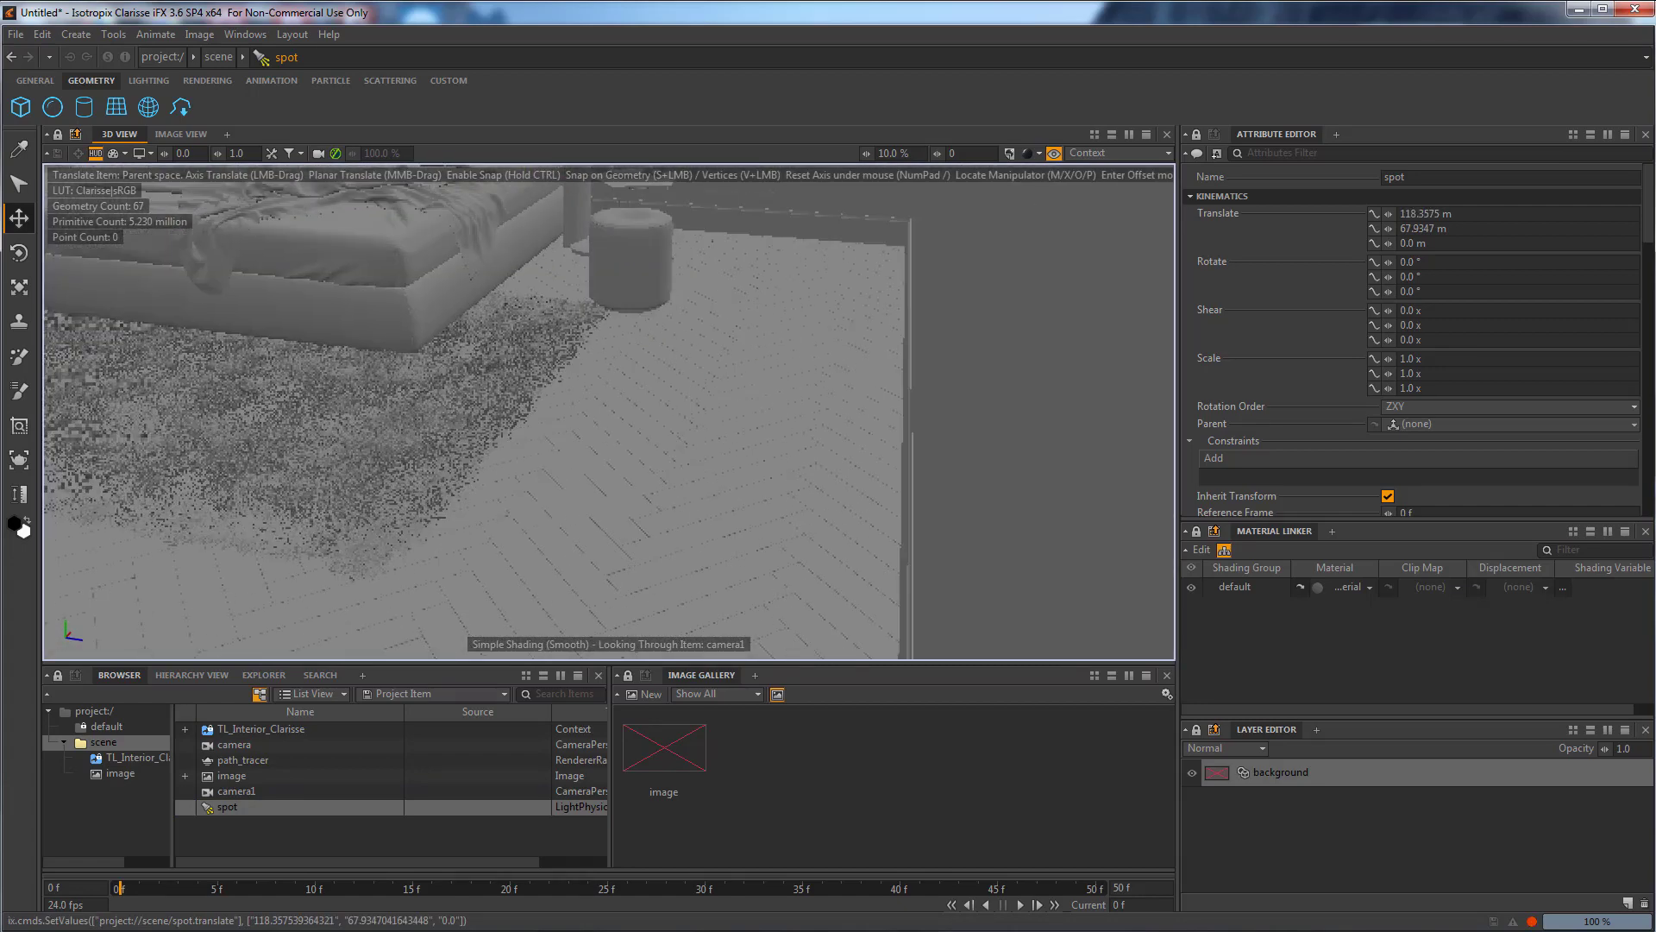
scroll(384, 339, "down", 5)
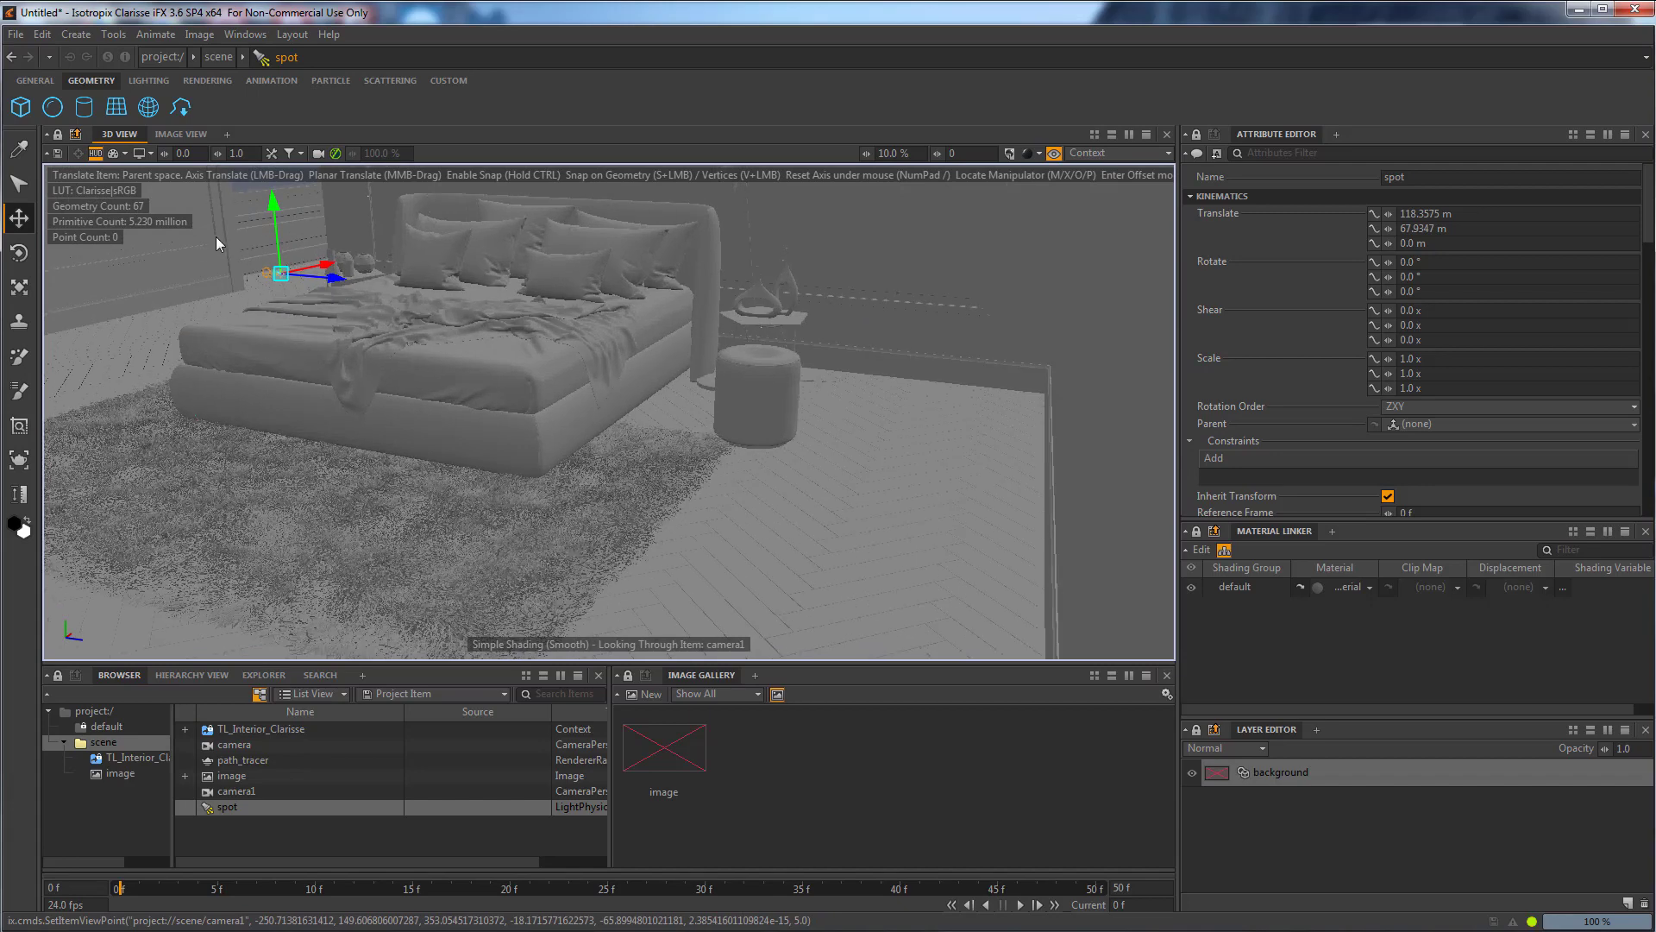
left_click_drag(332, 278, 749, 294)
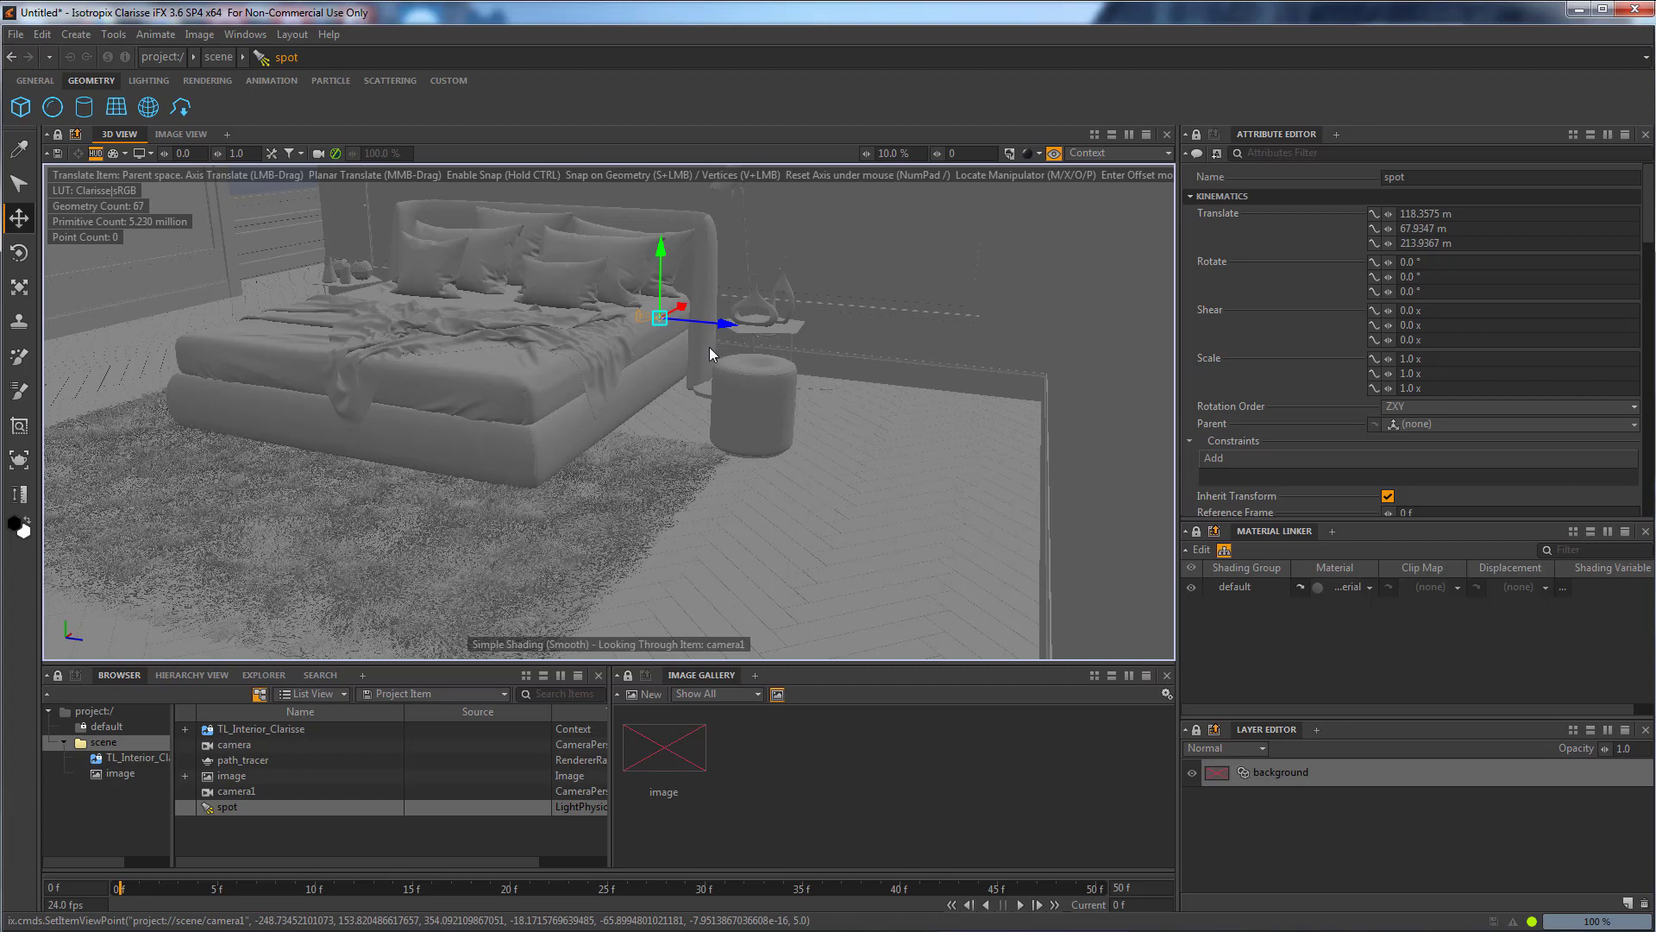
key("Delete")
Add a physical sphere light to the scene and move it beside the headboard, to about 241.9, 77.4, 183.1 m.
right_click(234, 810)
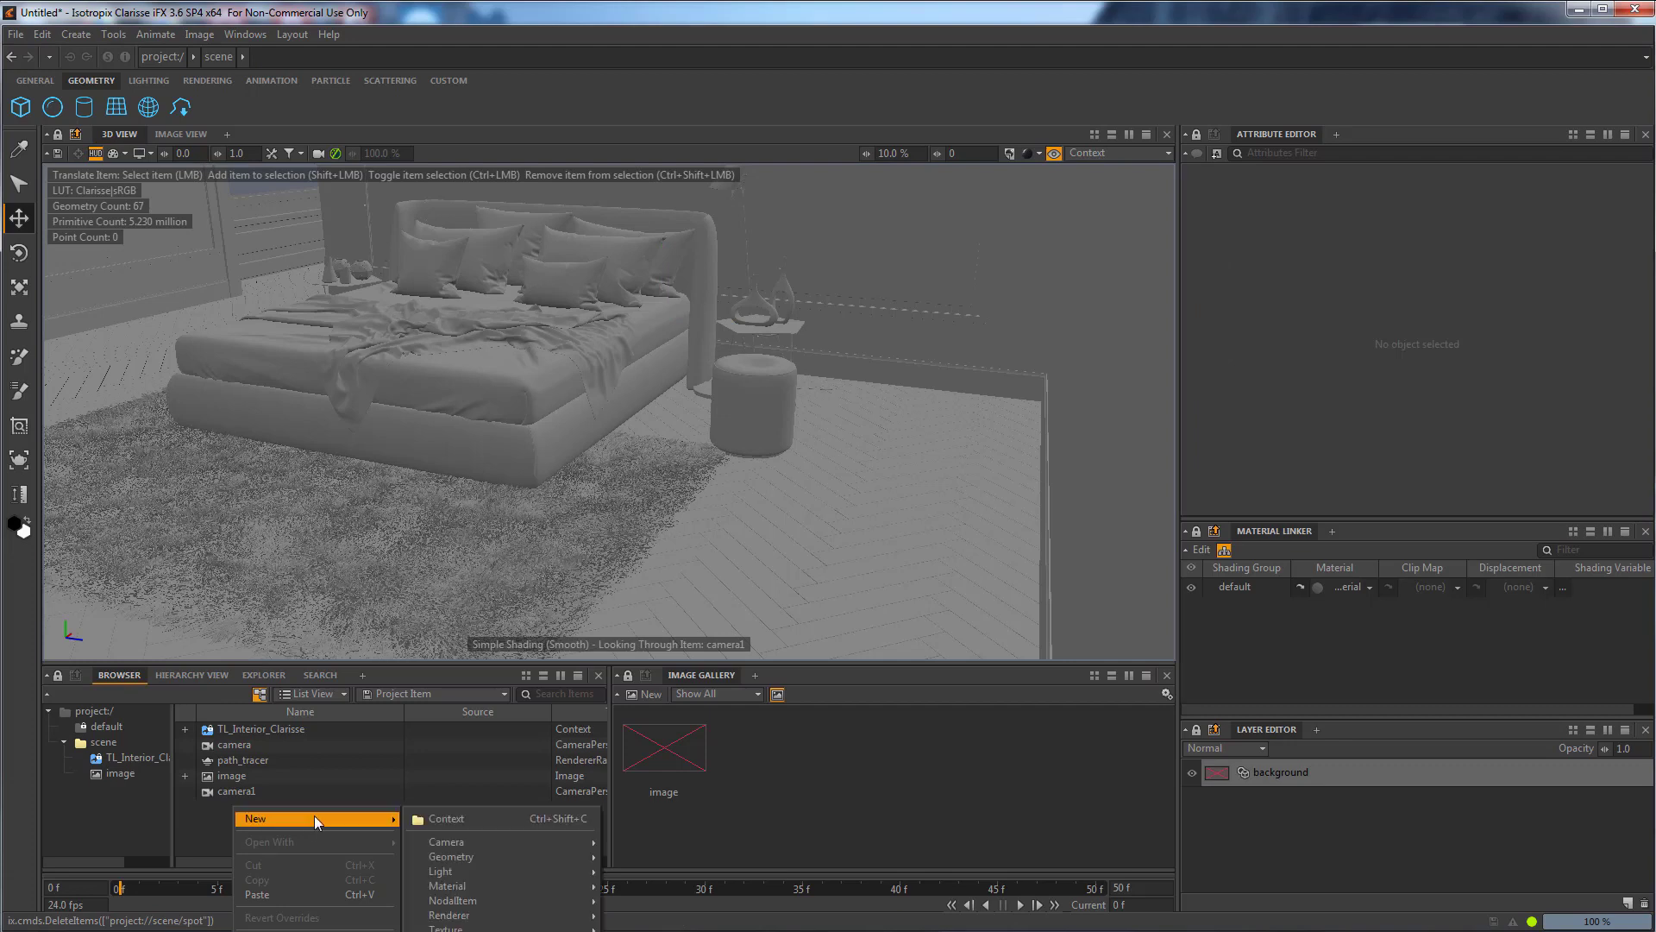
mouse_move(540, 859)
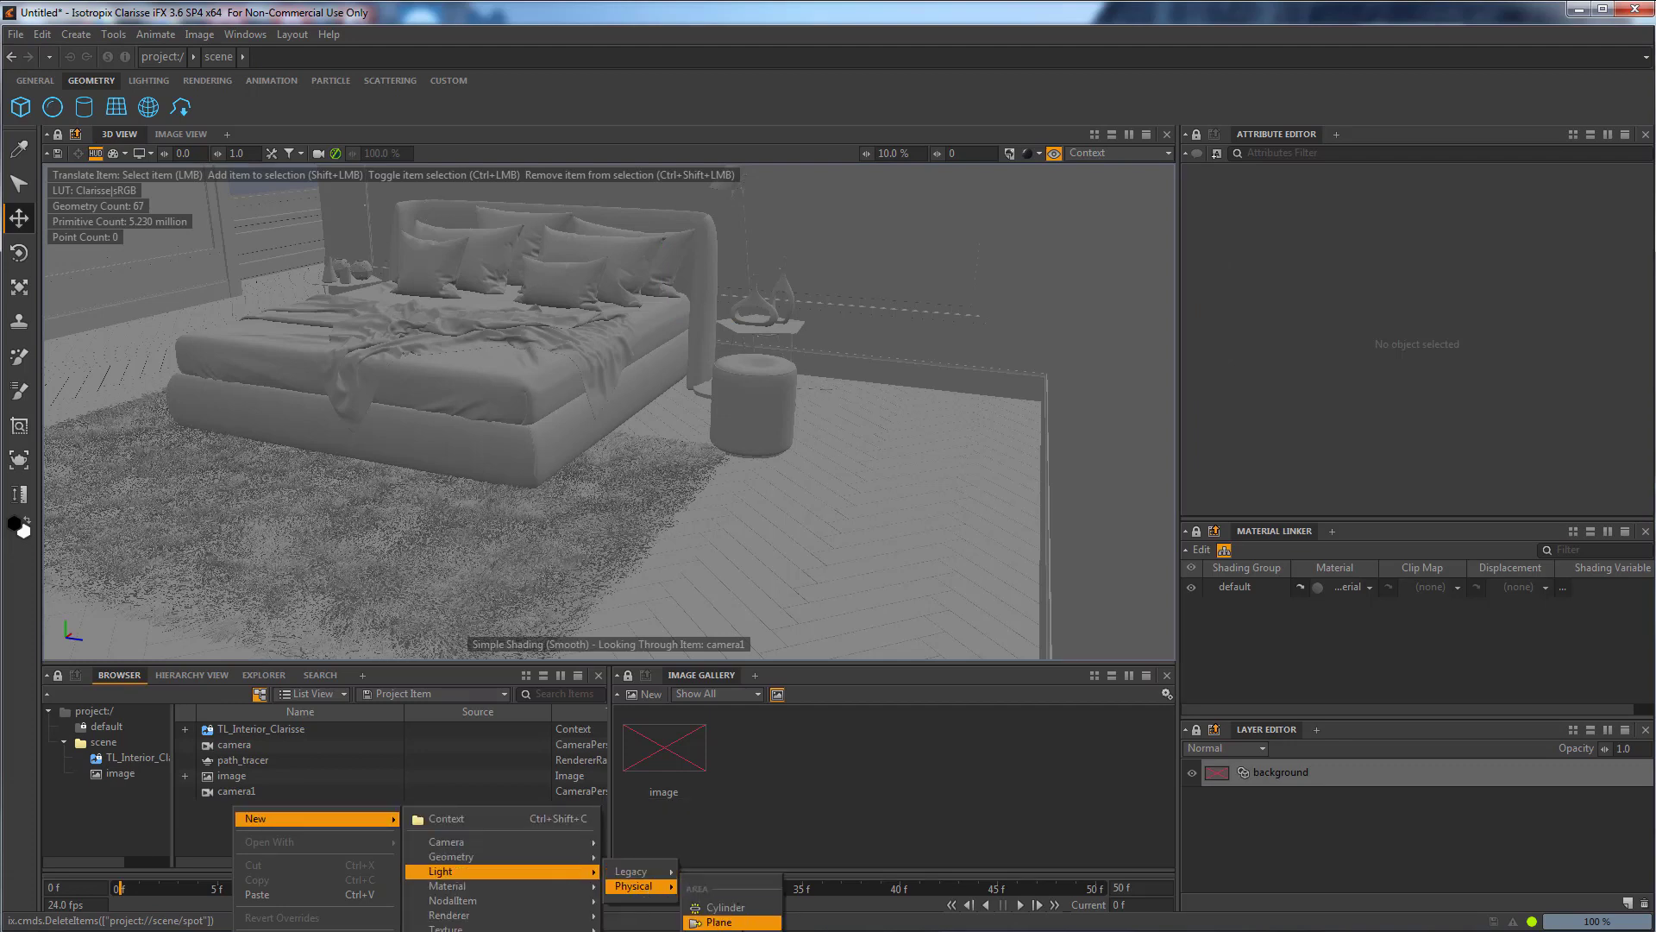
left_click(723, 926)
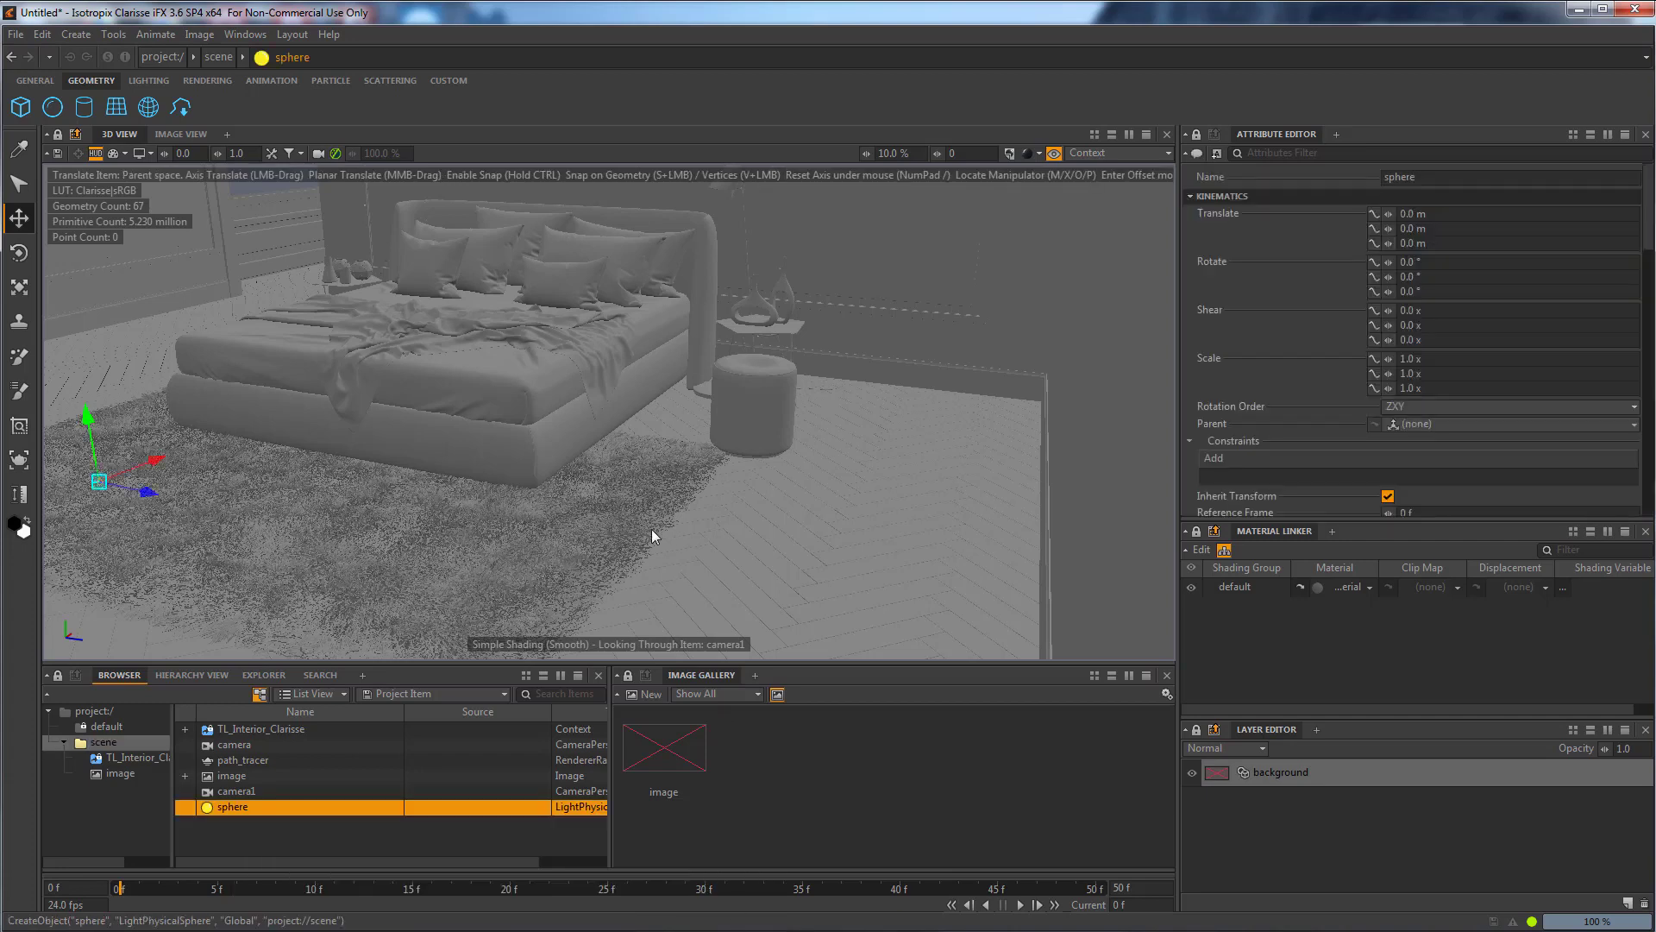
left_click_drag(138, 463, 717, 412)
left_click_drag(685, 342, 688, 205)
scroll(669, 340, "up", 3)
left_click_drag(707, 414, 1002, 276, "alt")
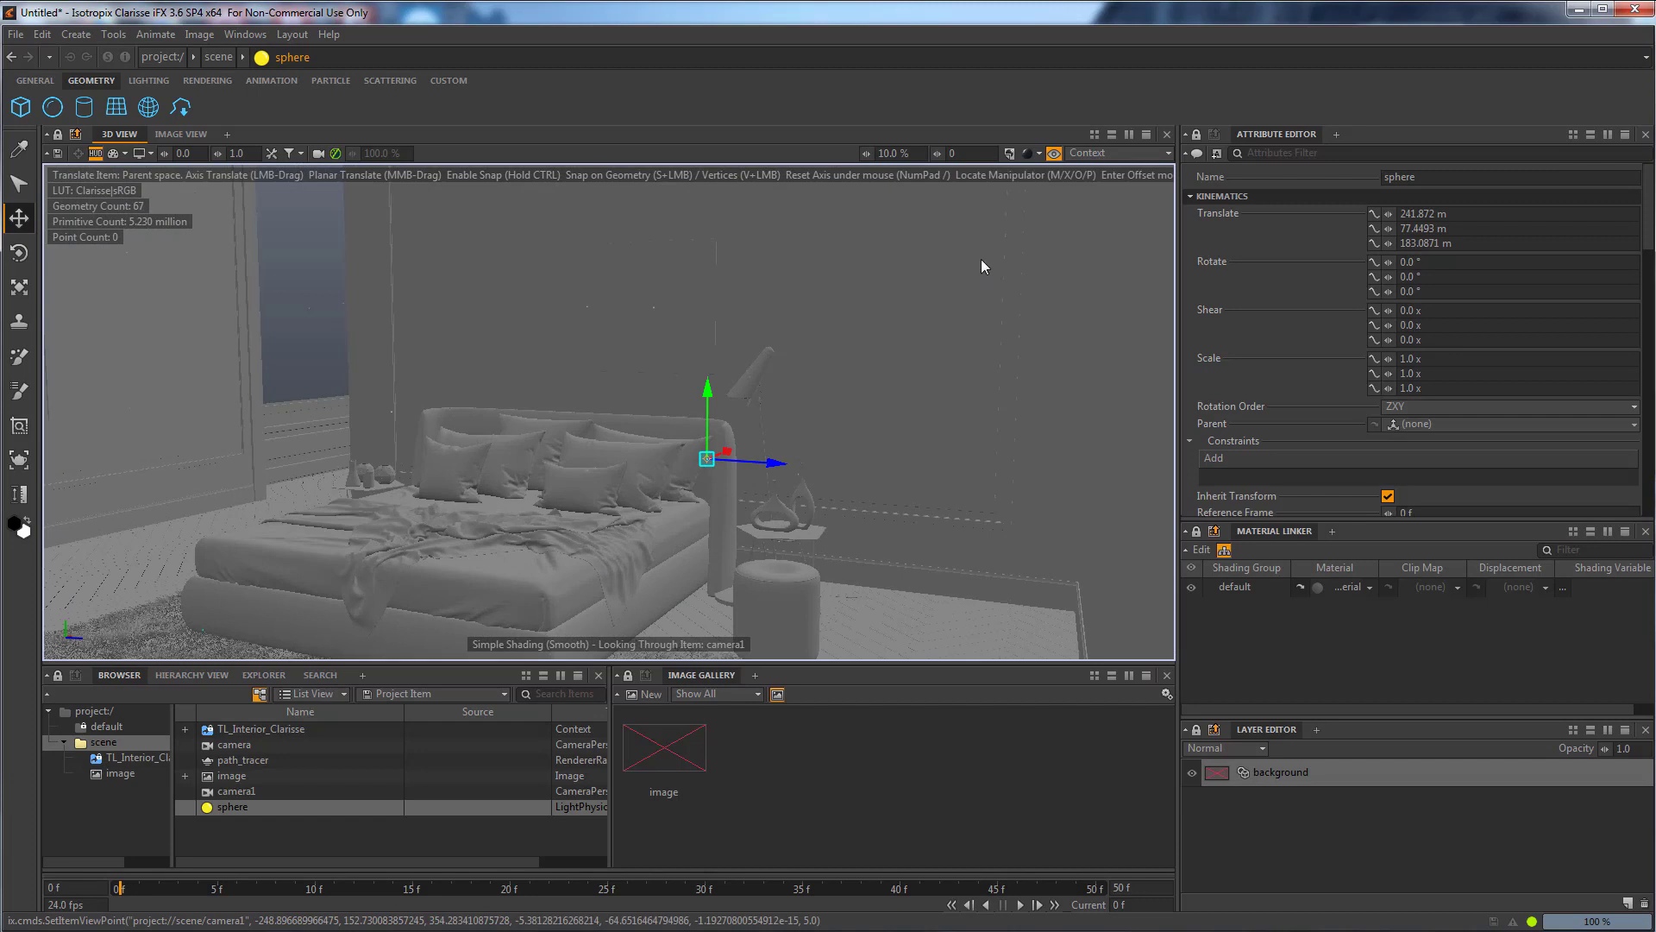
Switch the 3D view to Progressive Rendering and reselect the sphere light in the scene context.
left_click(1039, 154)
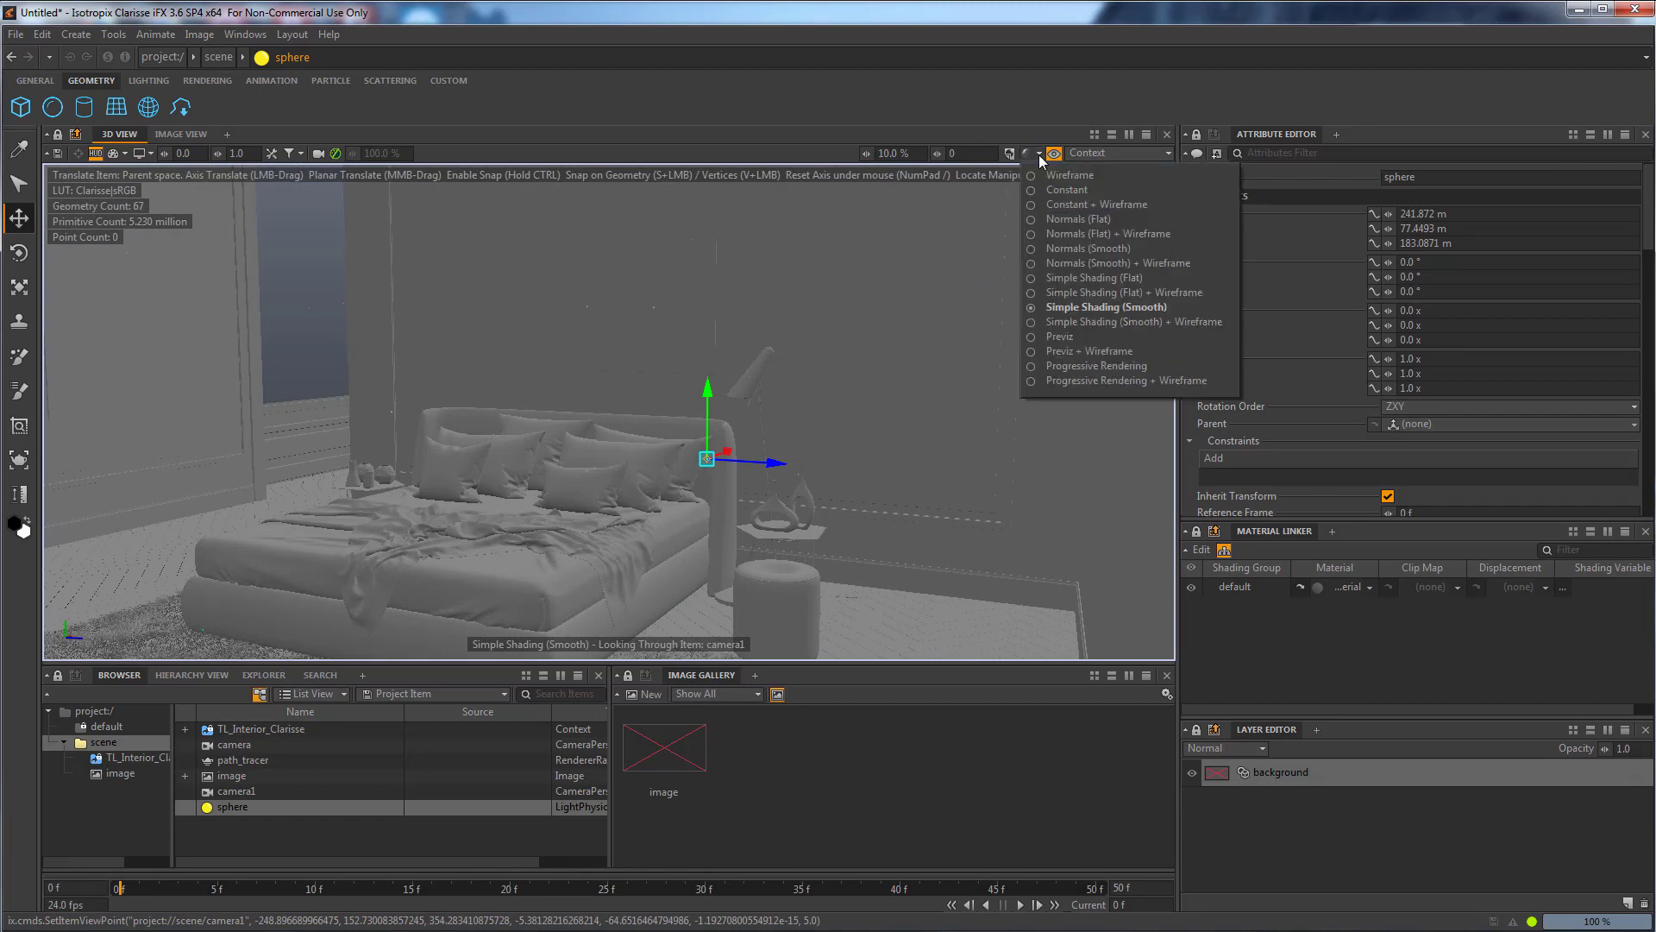
left_click(1081, 366)
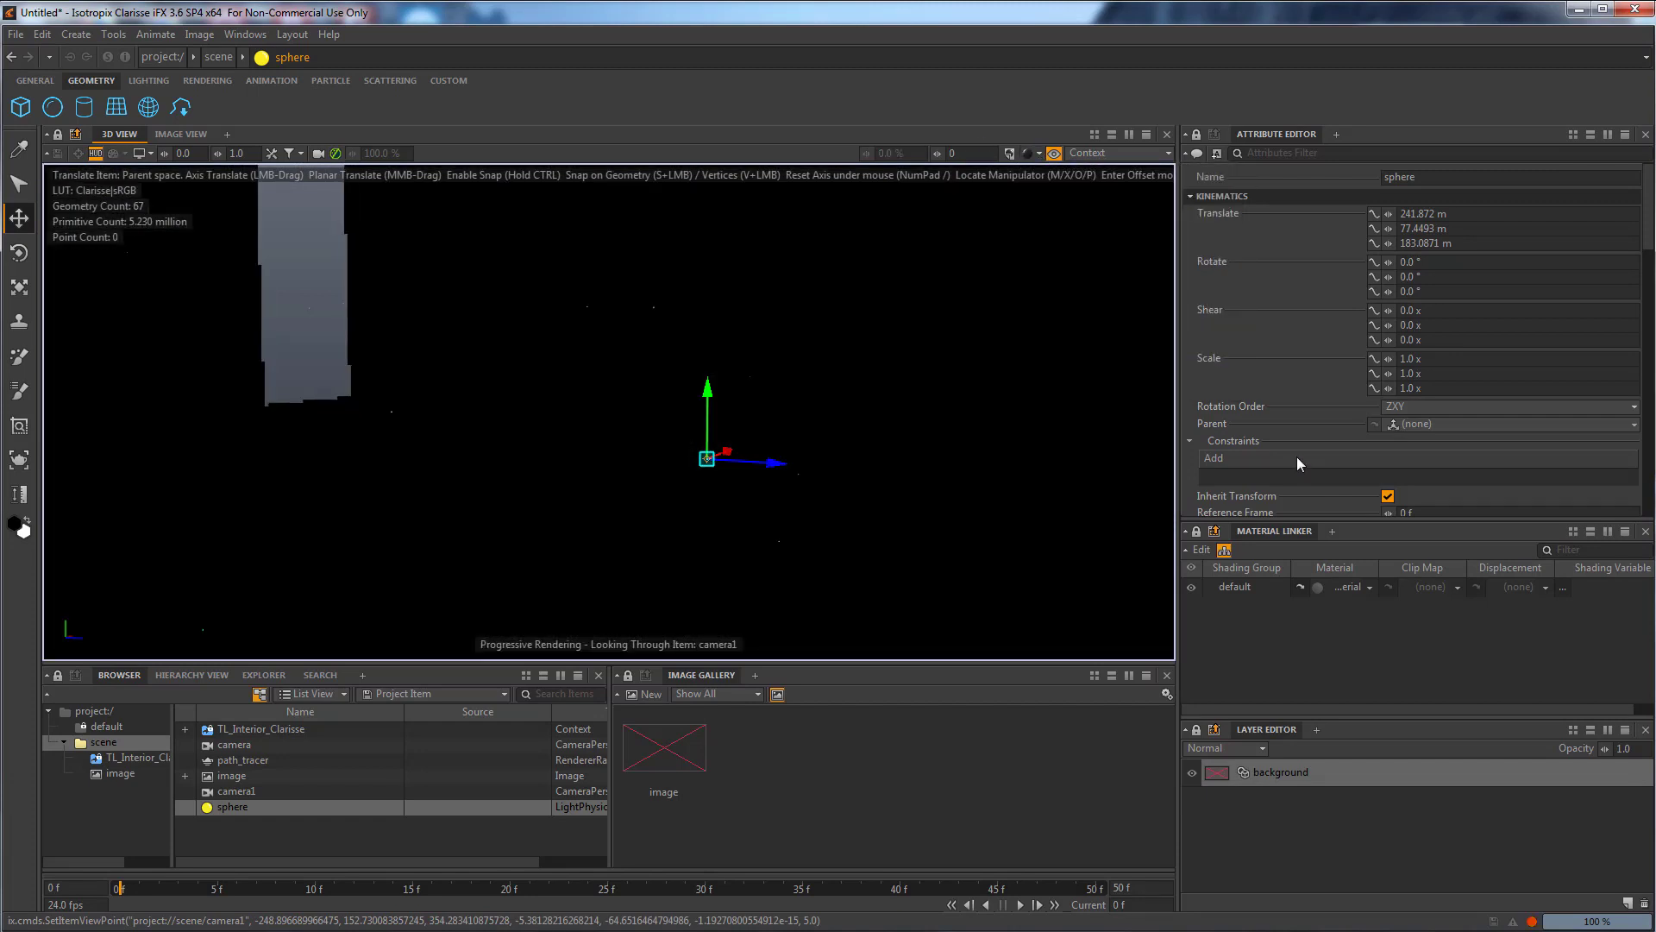
left_click(722, 393)
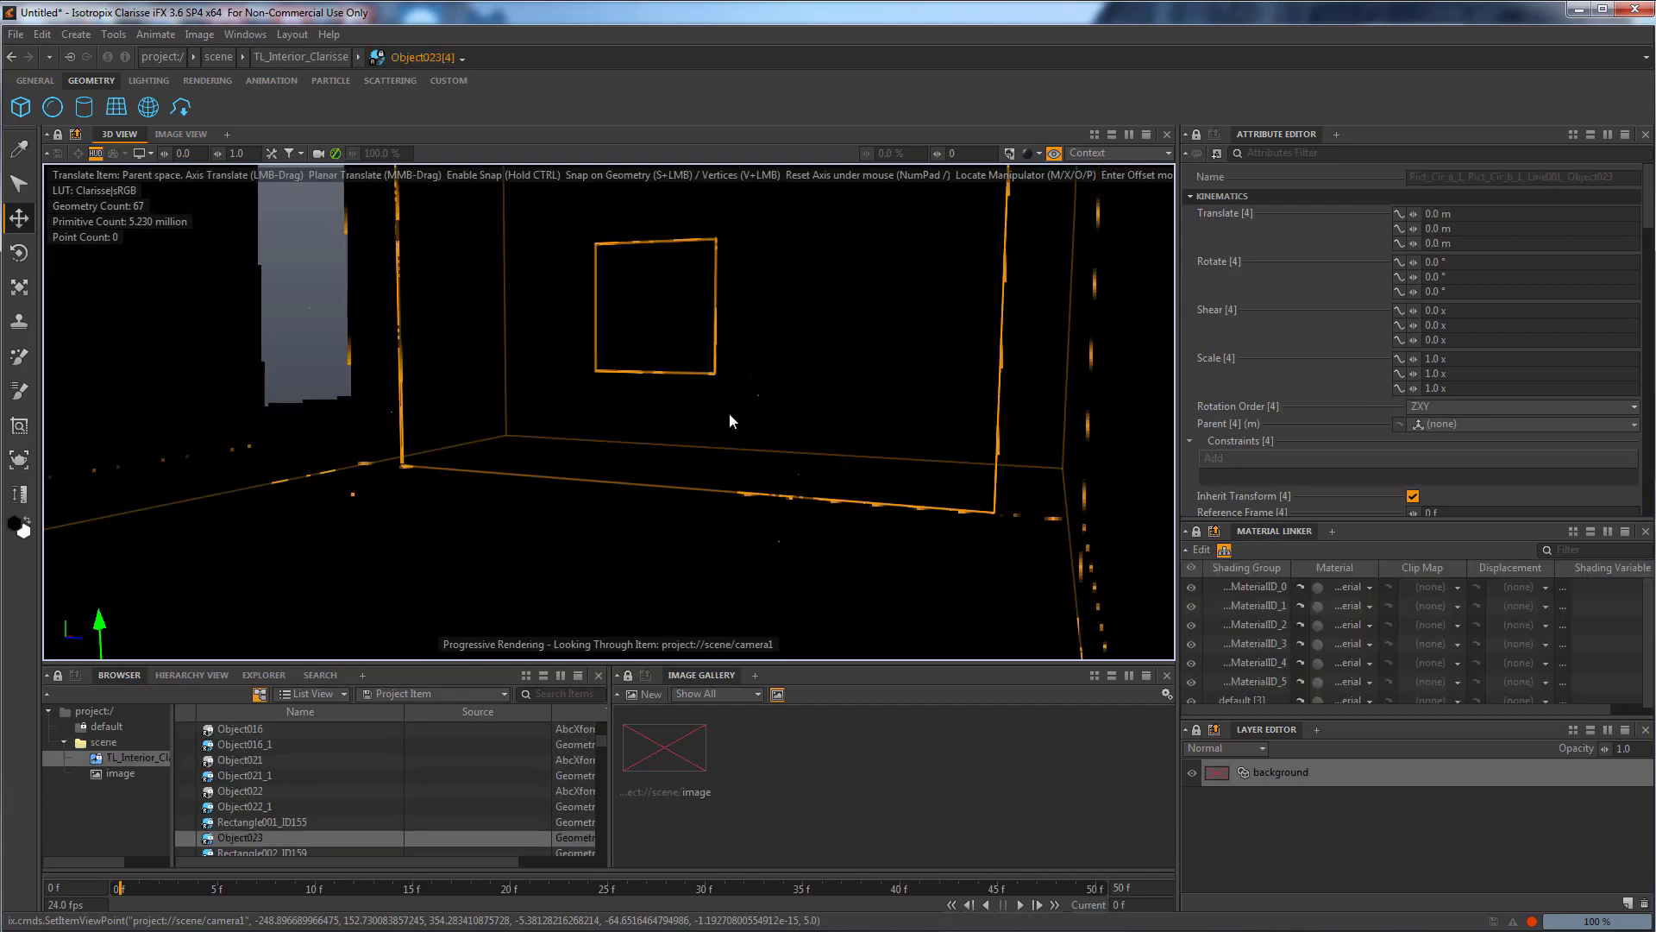
key("ctrl+z")
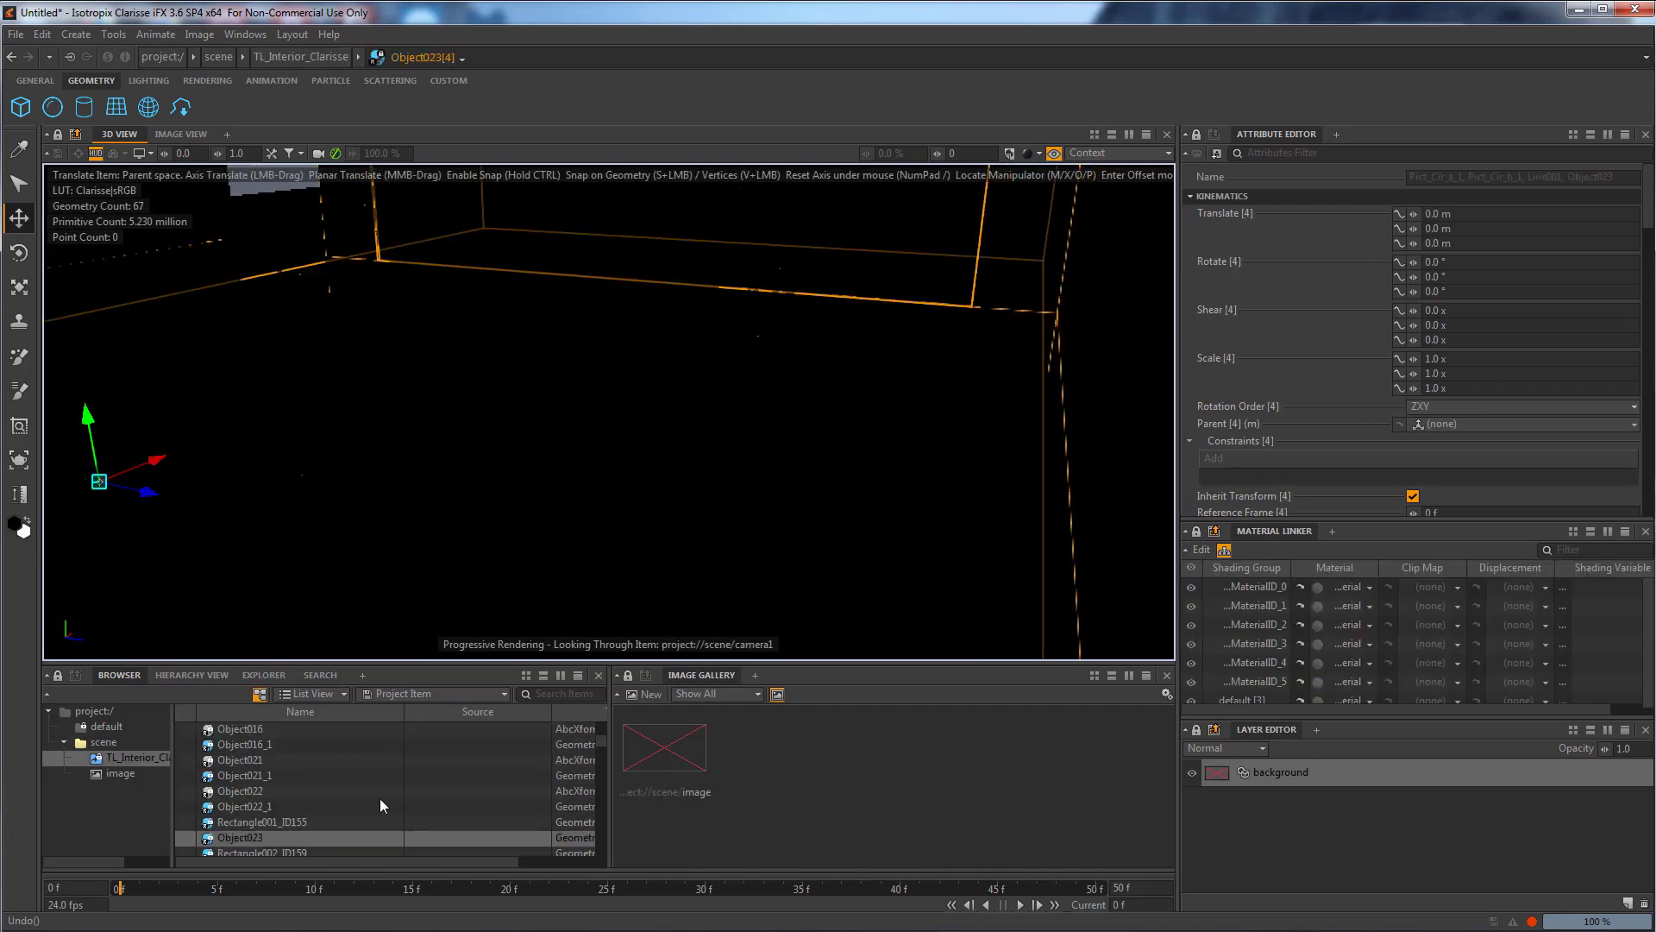
left_click(105, 742)
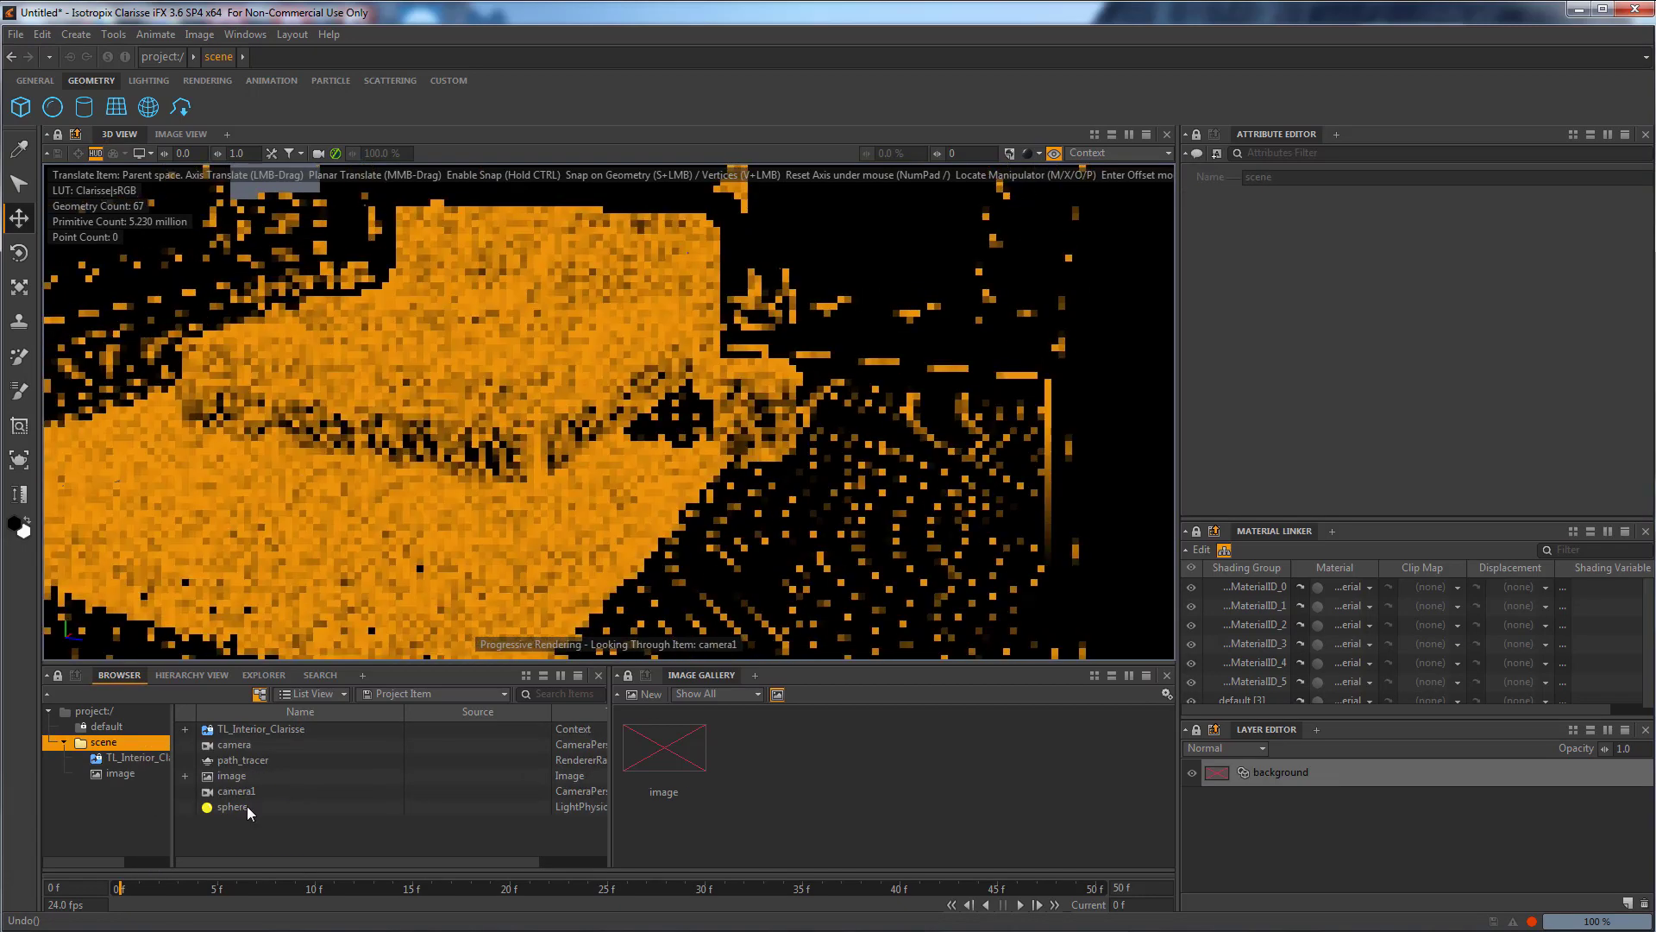
left_click(242, 805)
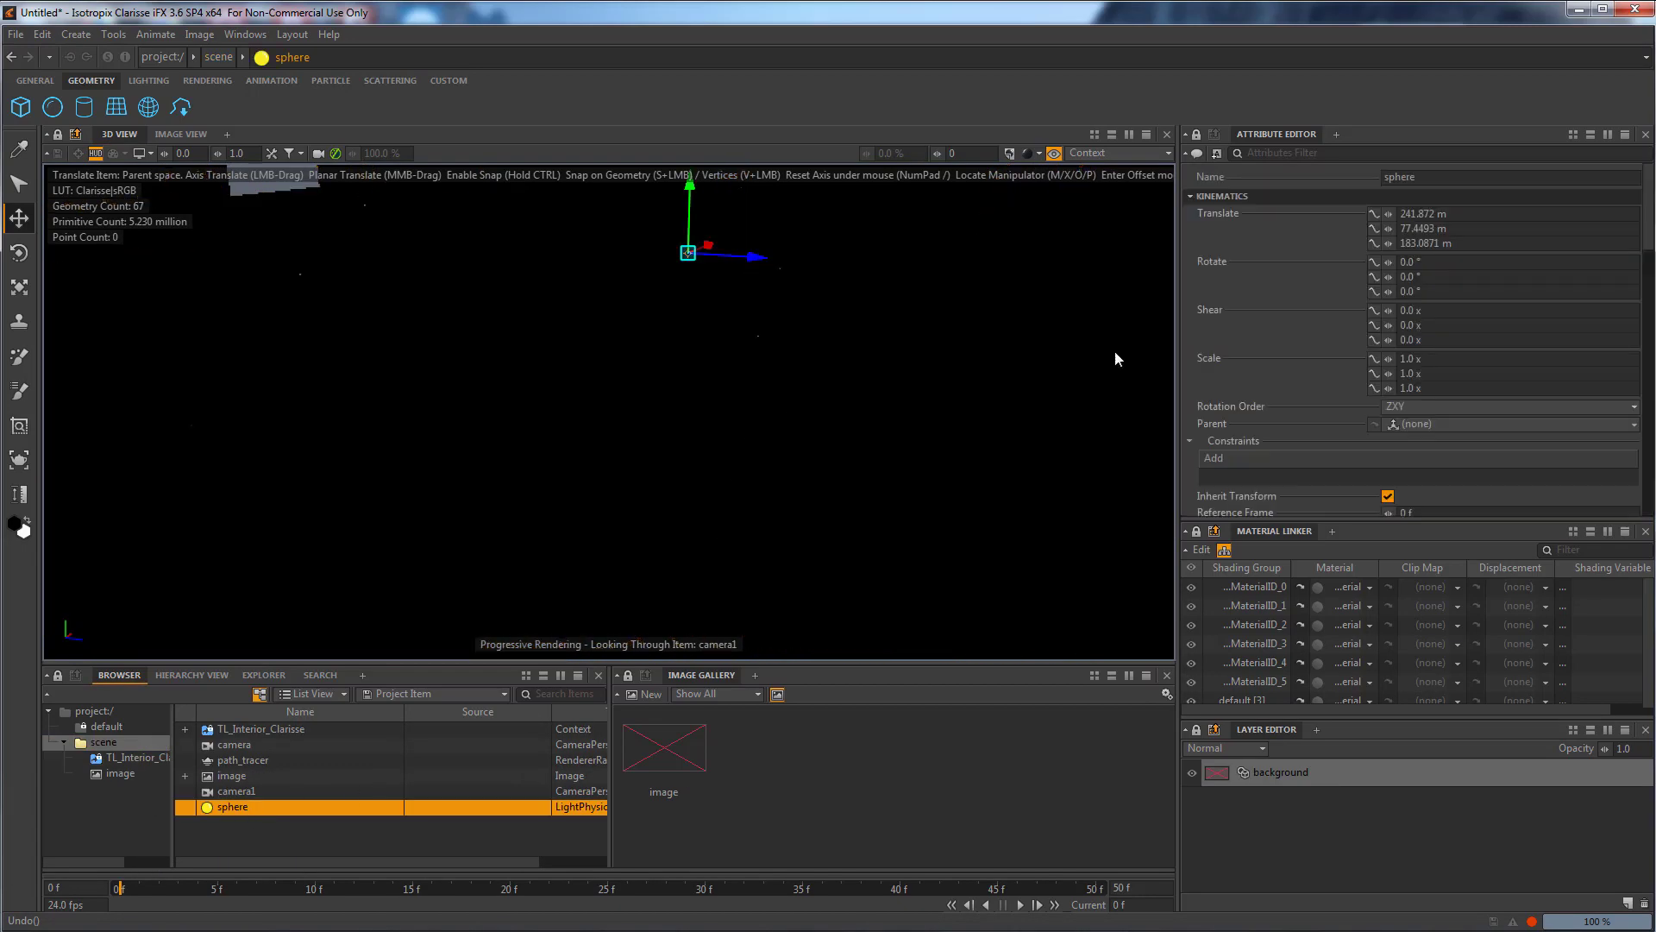
Try exposures of 10 and 20 on the sphere light, and settle on 15.
scroll(1652, 233, "down", 8)
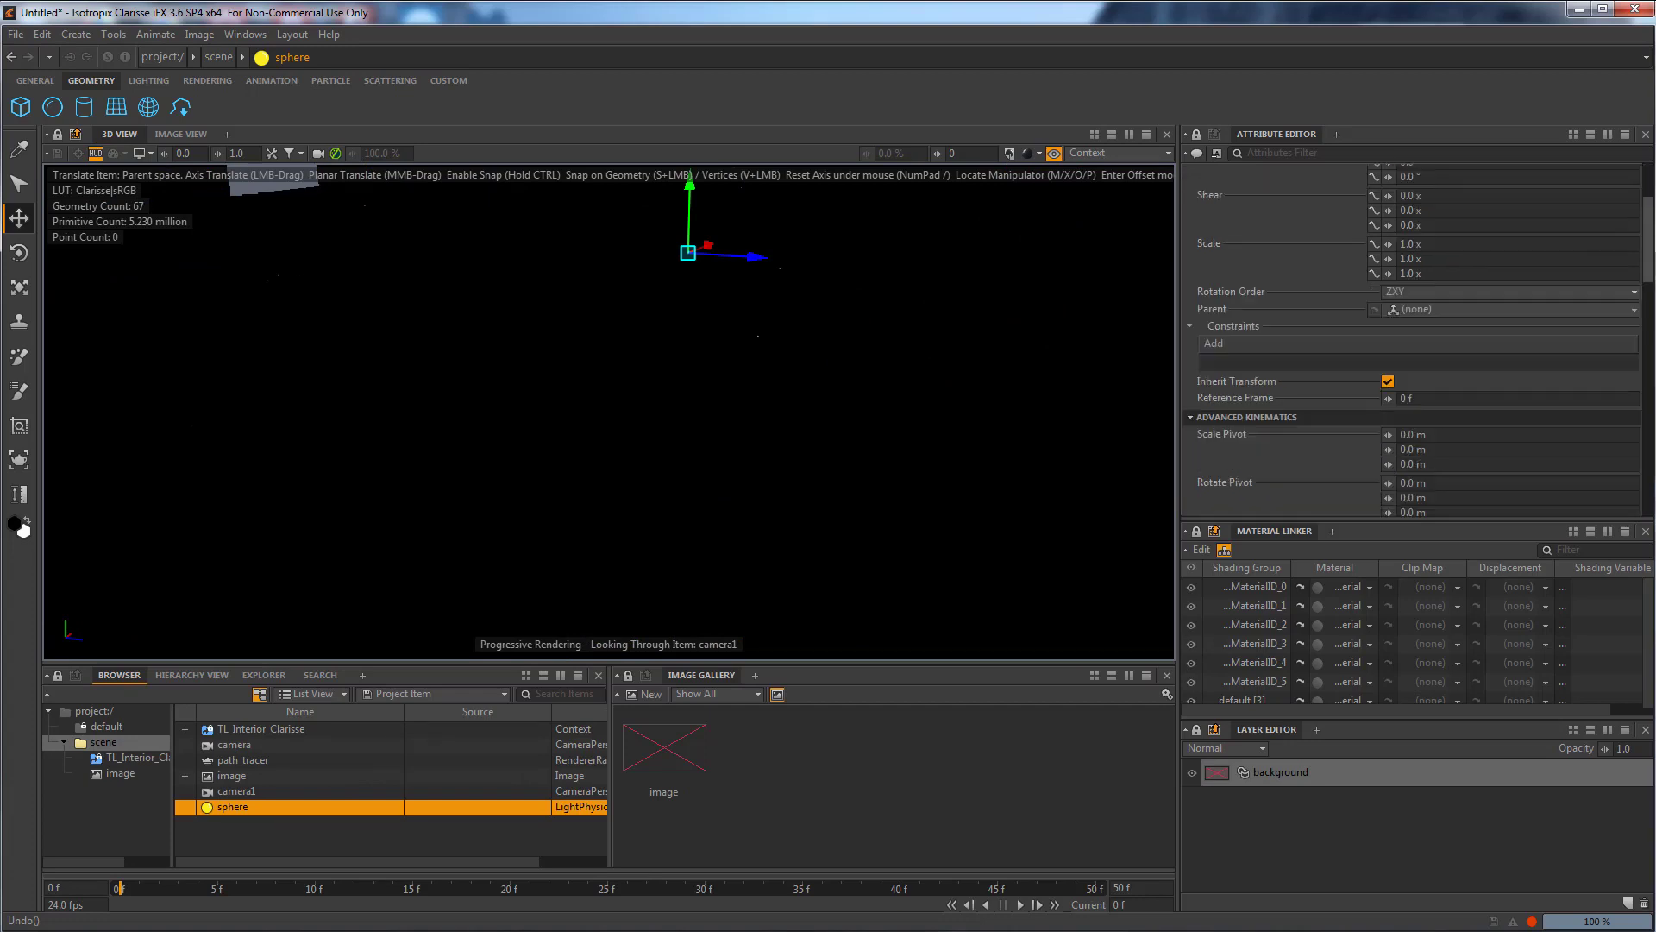
scroll(1415, 341, "down", 8)
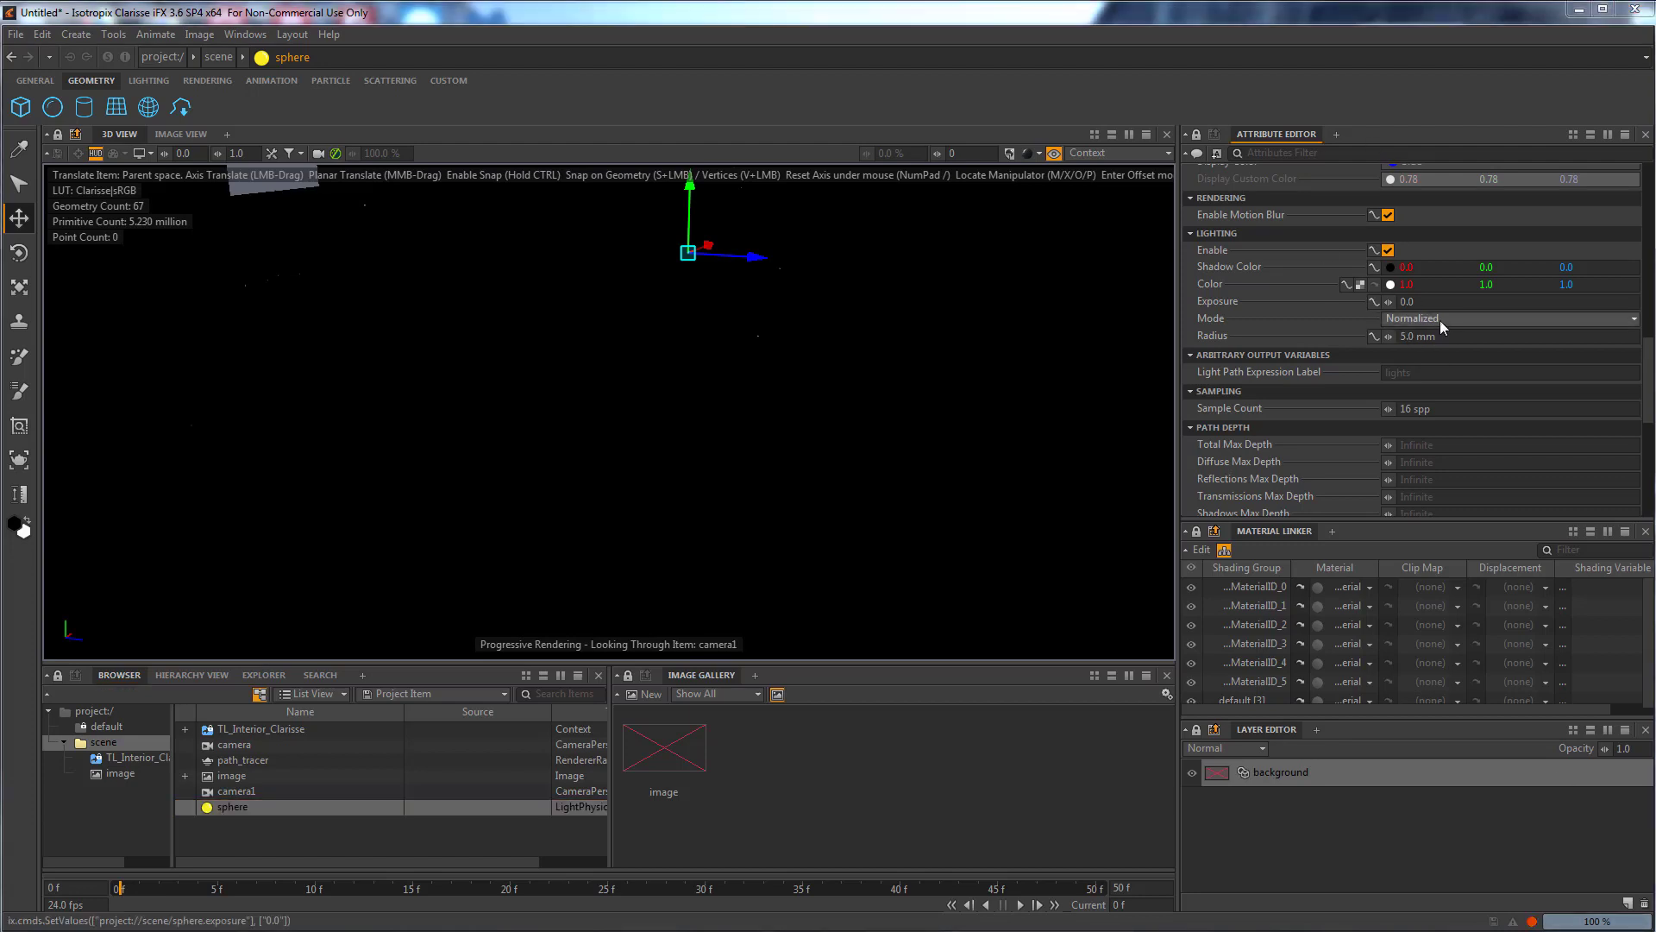
left_click(1419, 301)
type("10")
key("Tab")
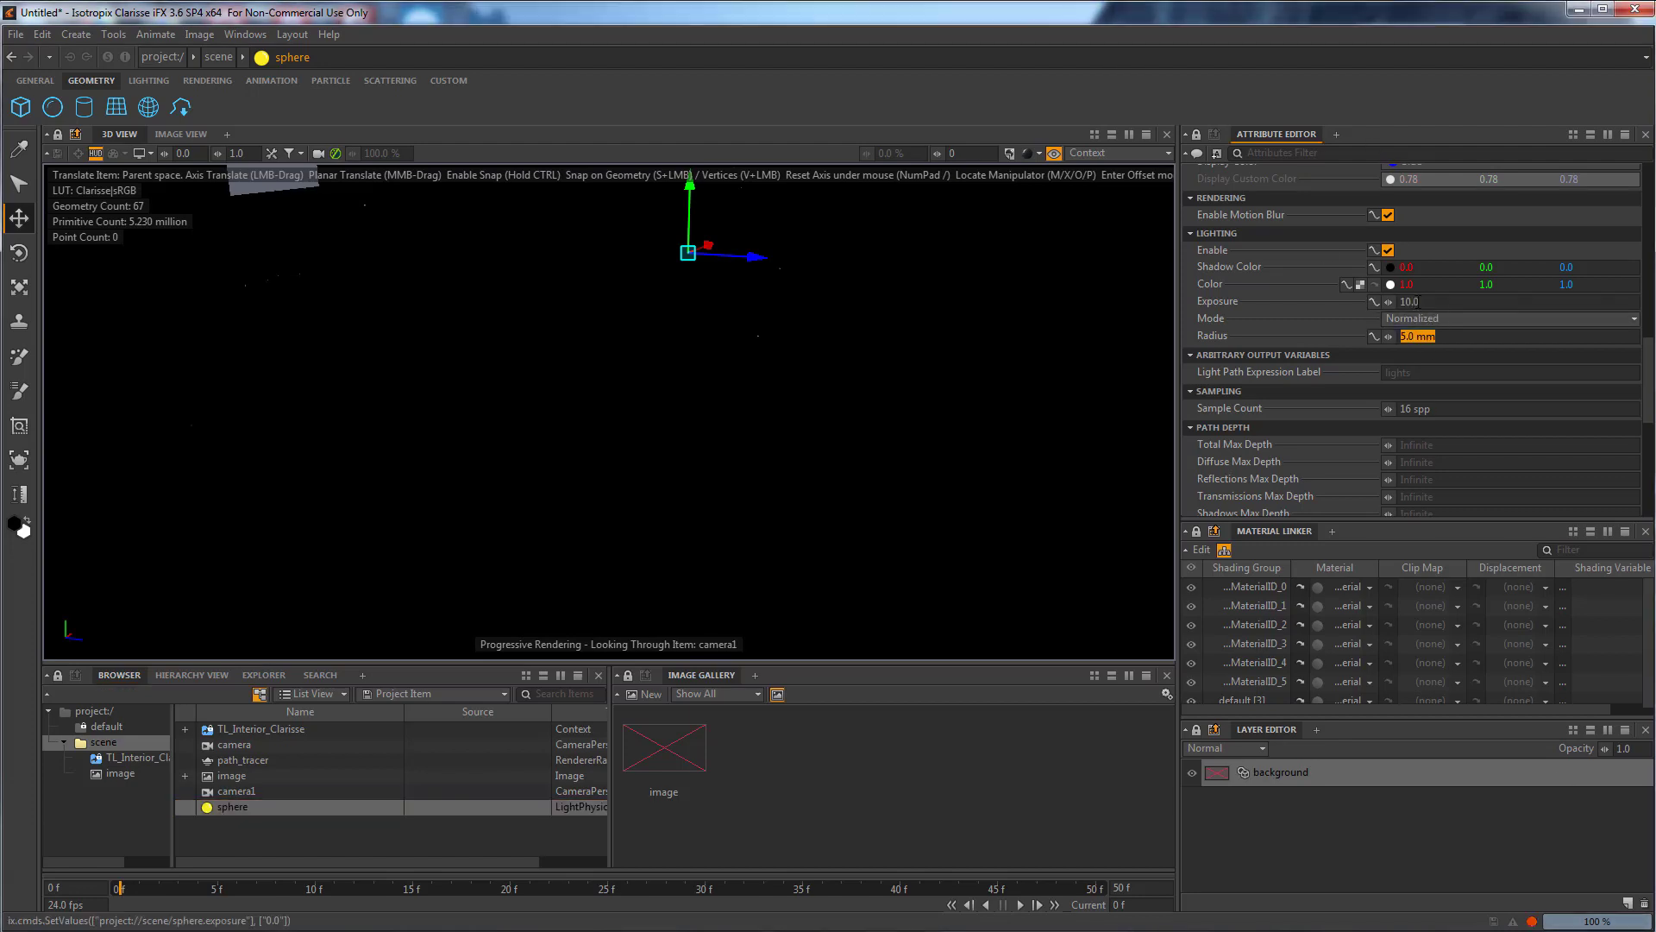
left_click(1426, 302)
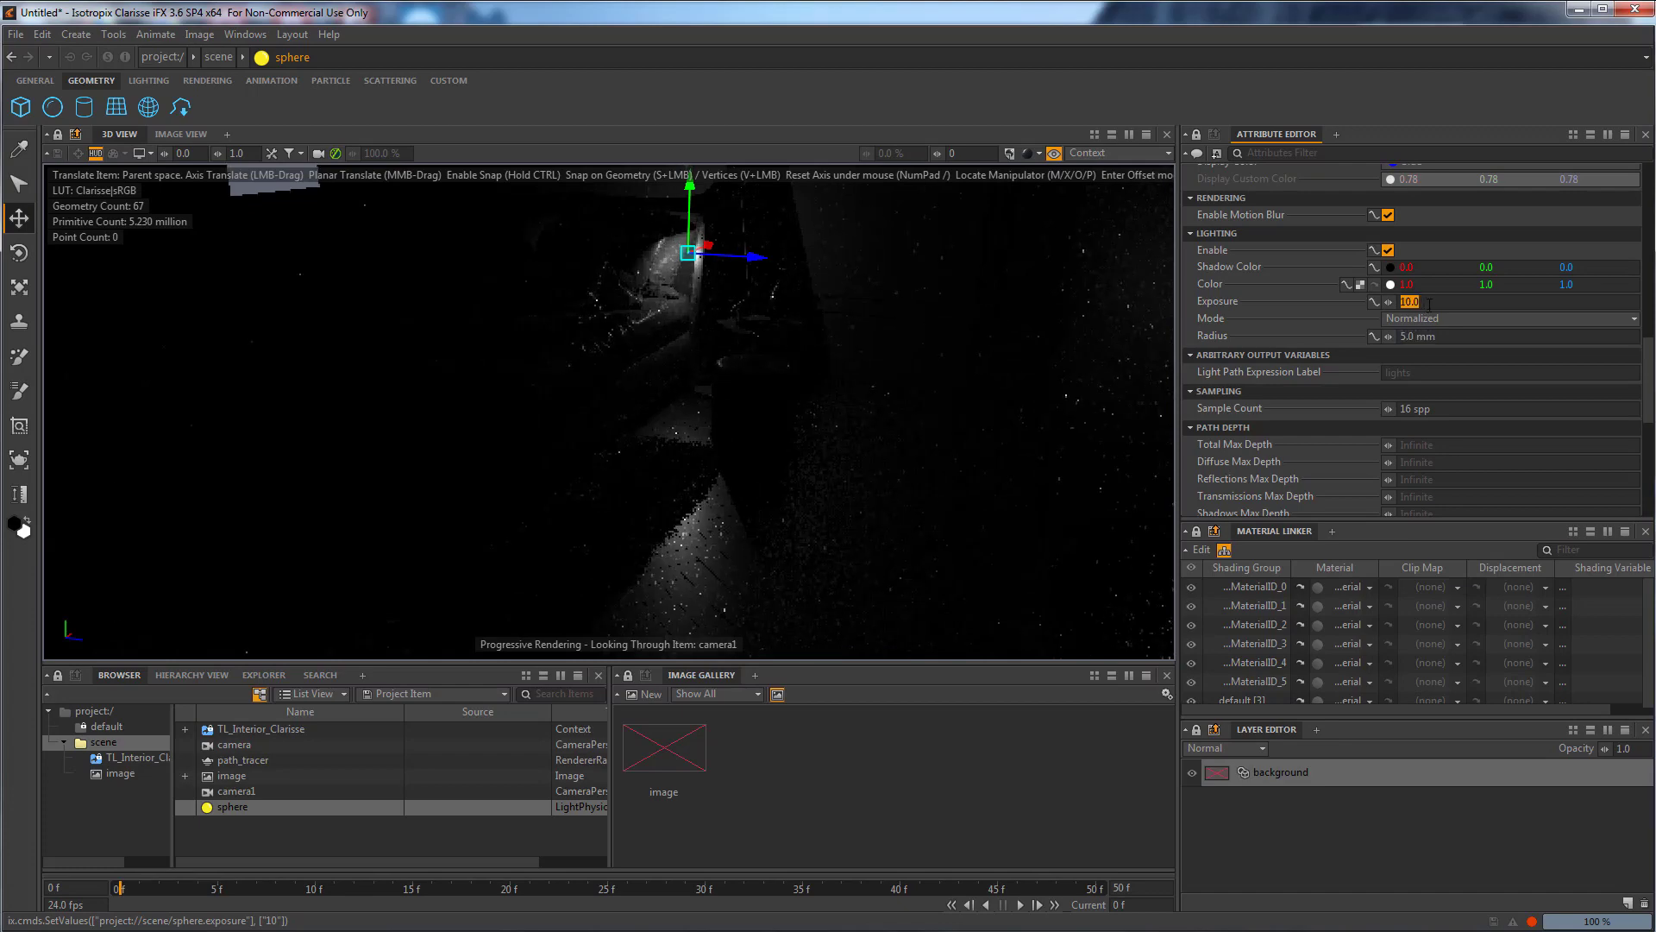
type("20")
key("Tab")
left_click(1429, 304)
type("15")
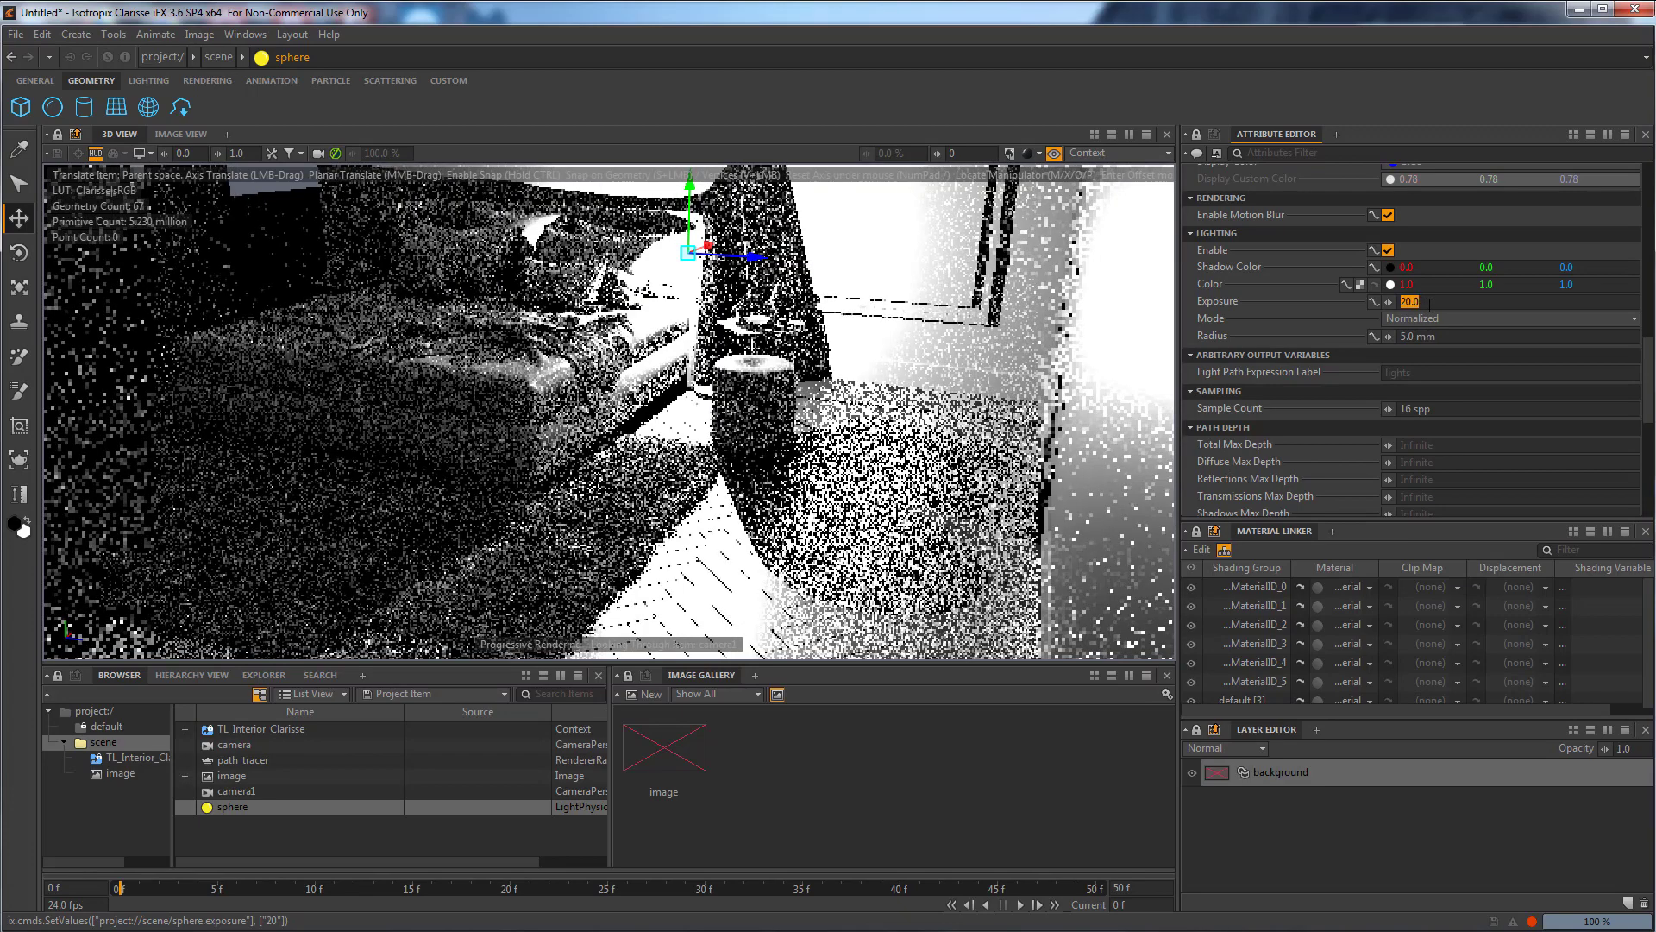
key("Tab")
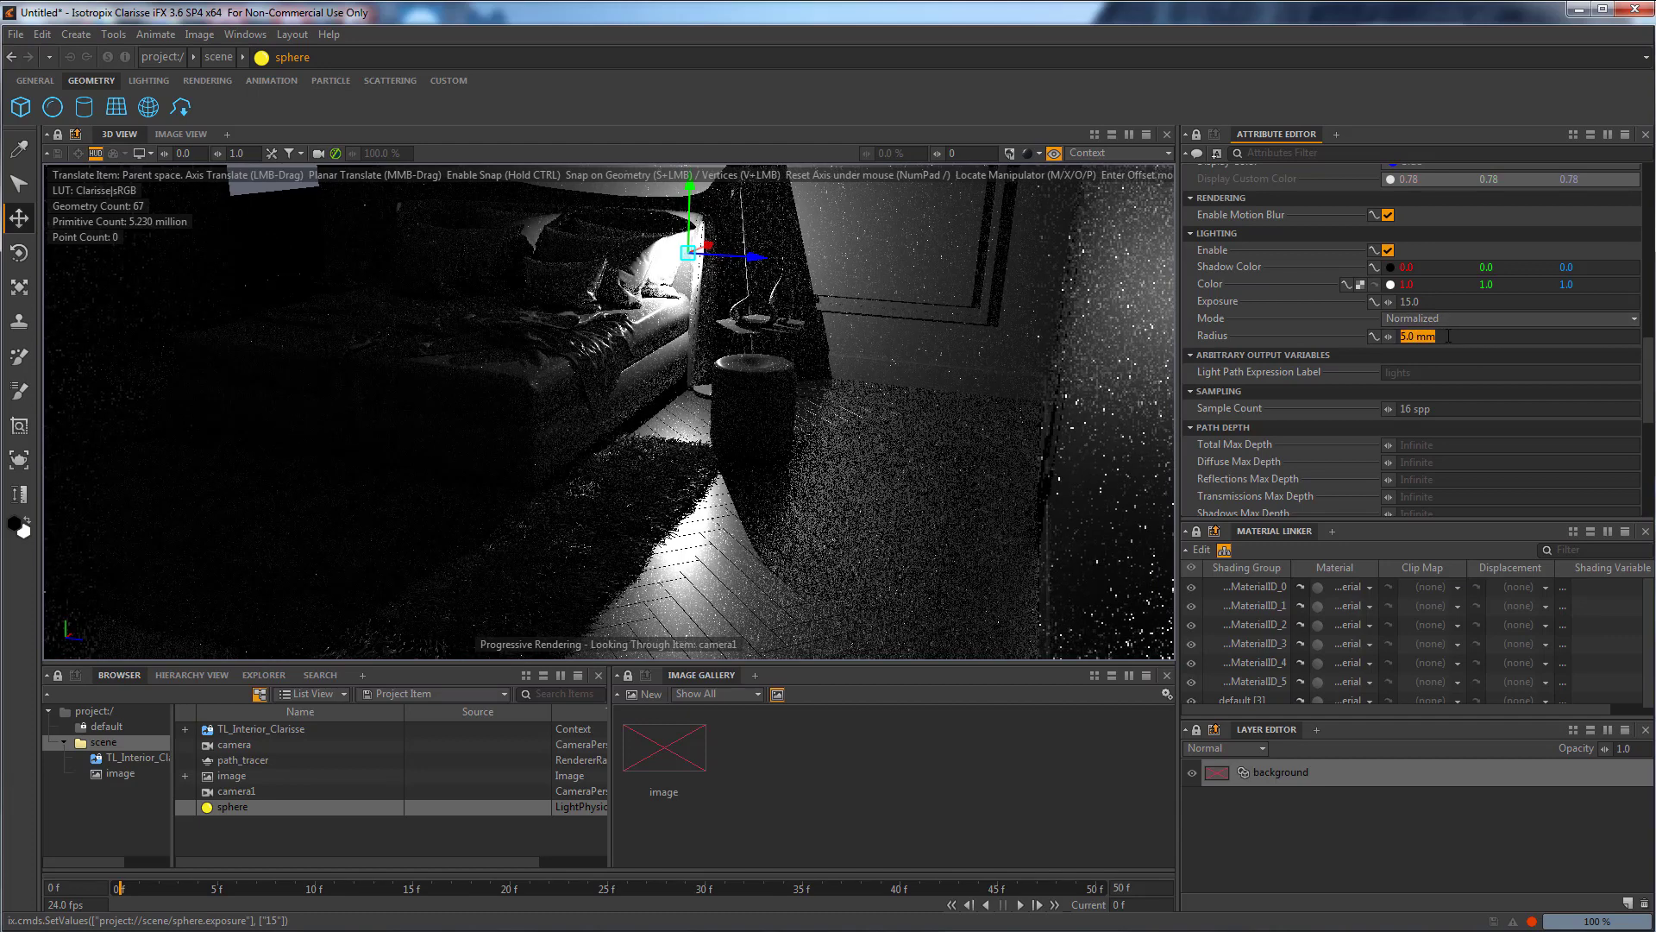
Try radii of 3 m and 0.3 m on the sphere light, and settle on 0.03 m.
type("3")
key("Tab")
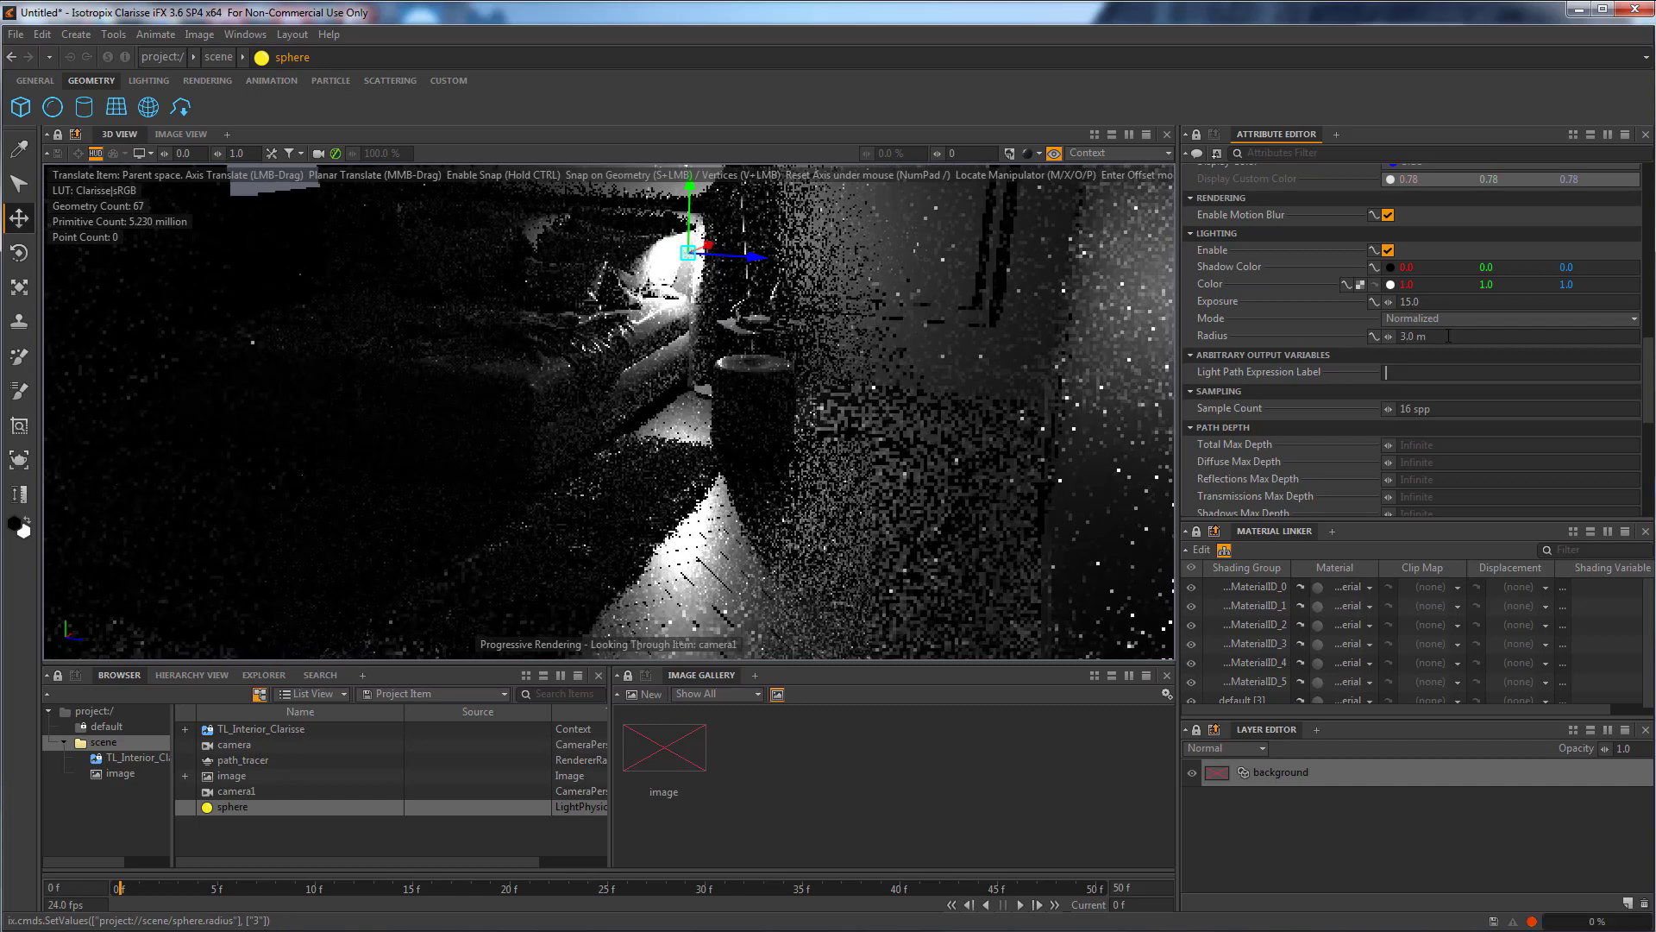
double_click(1449, 335)
type("0.3")
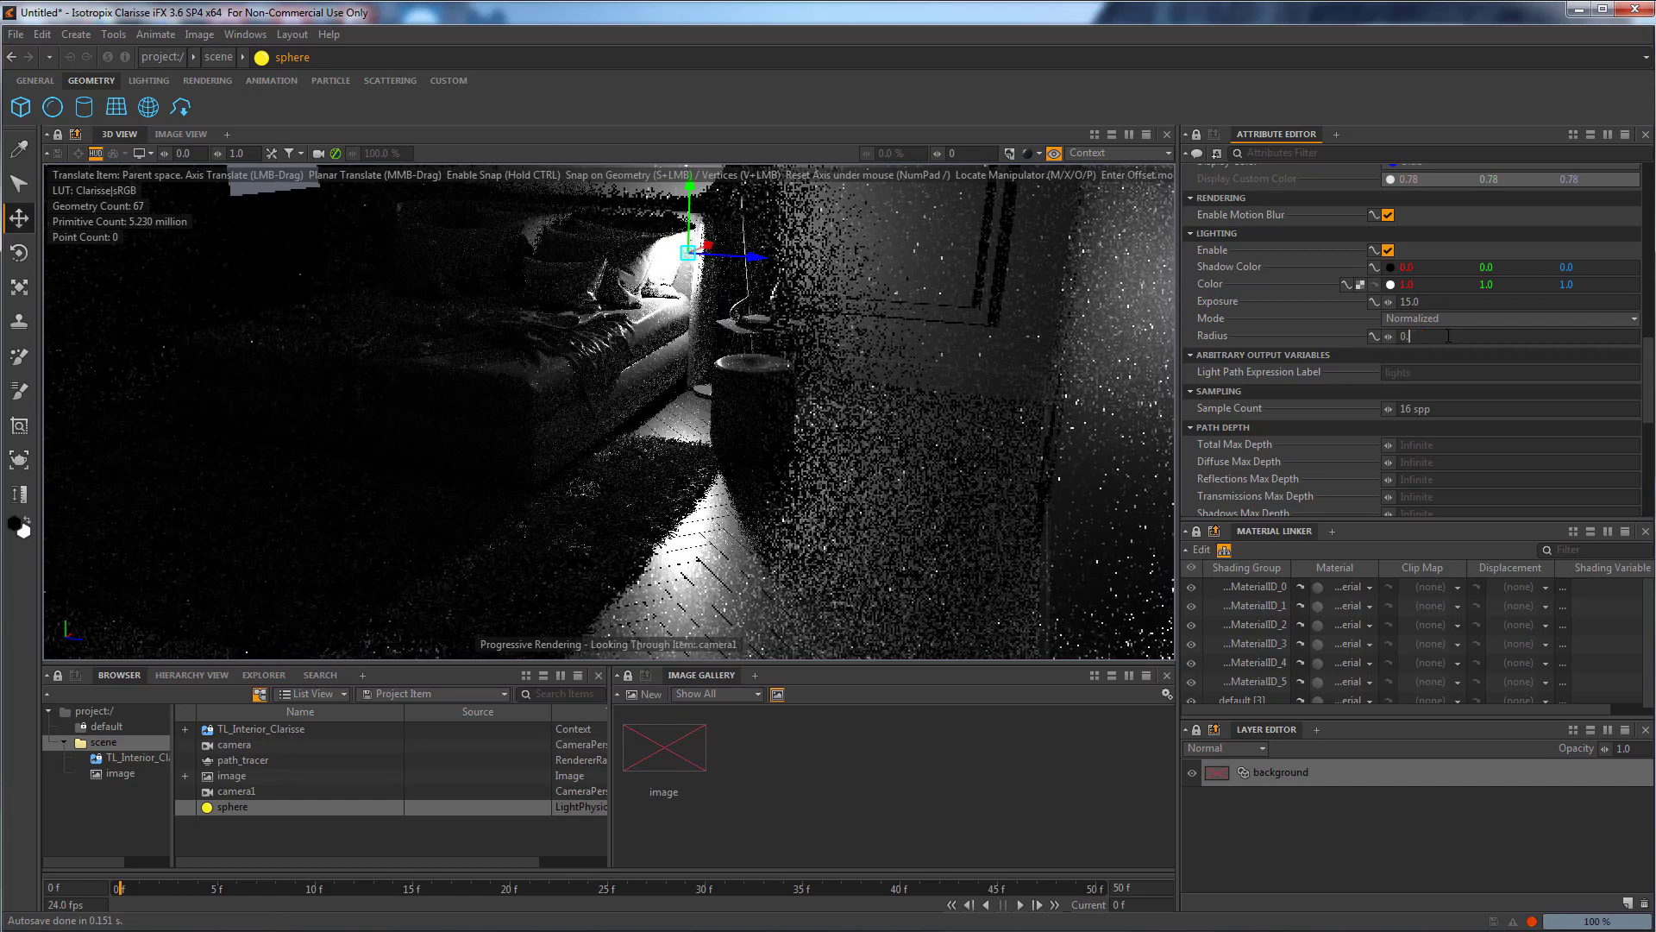
key("Tab")
double_click(1449, 335)
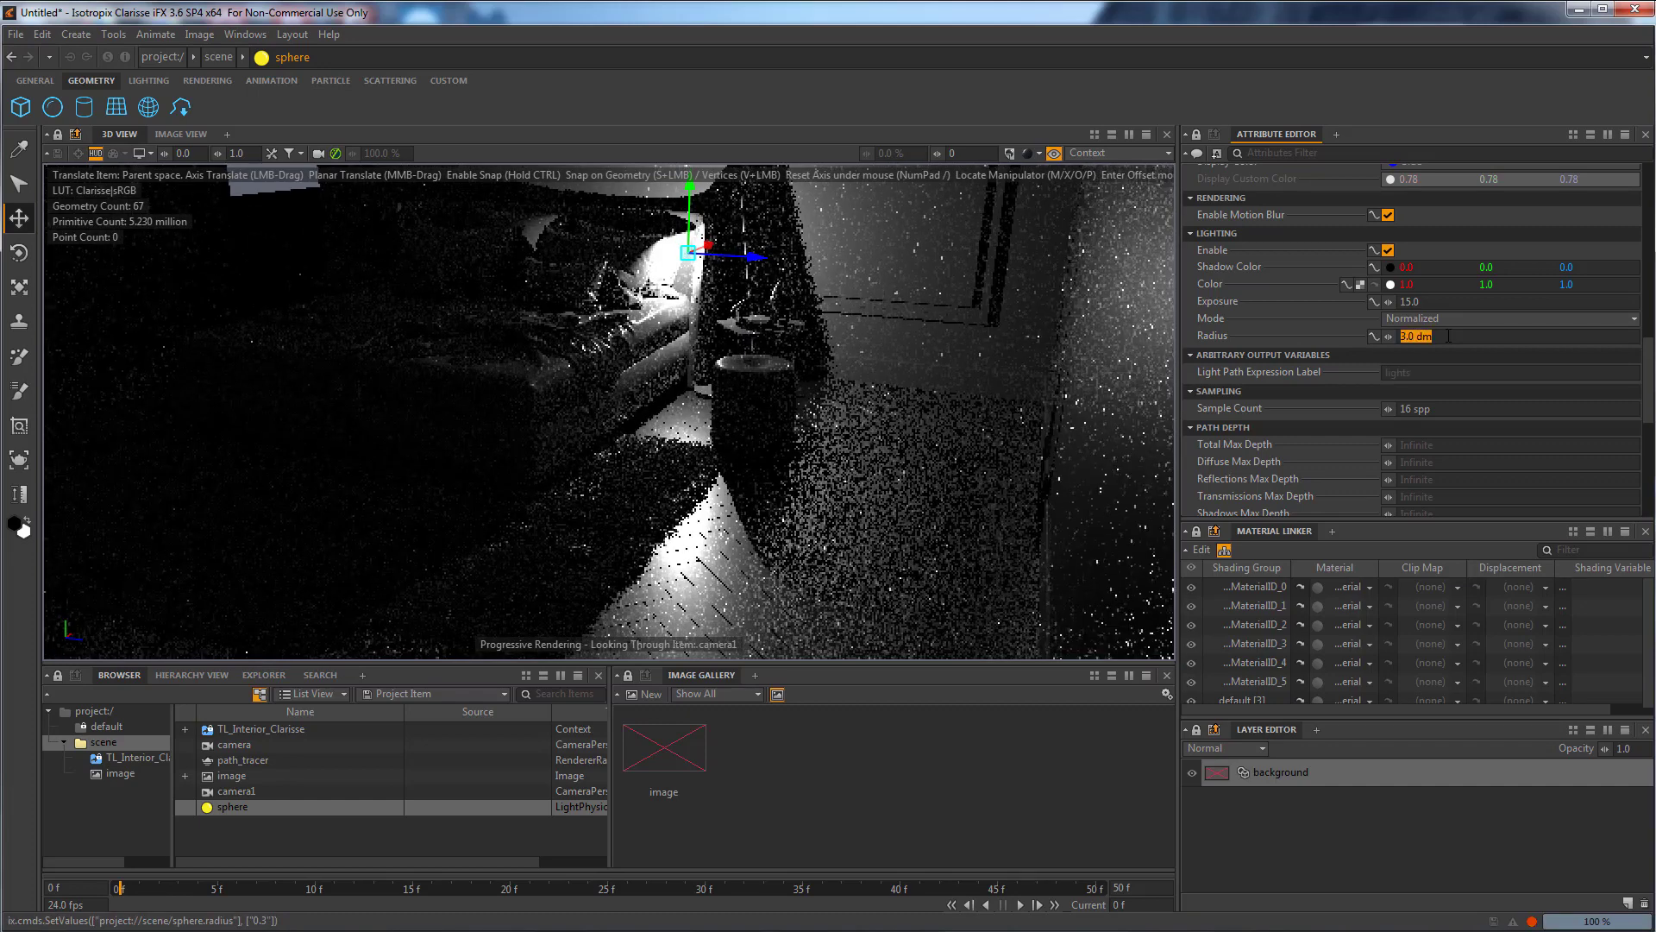
type("0.03")
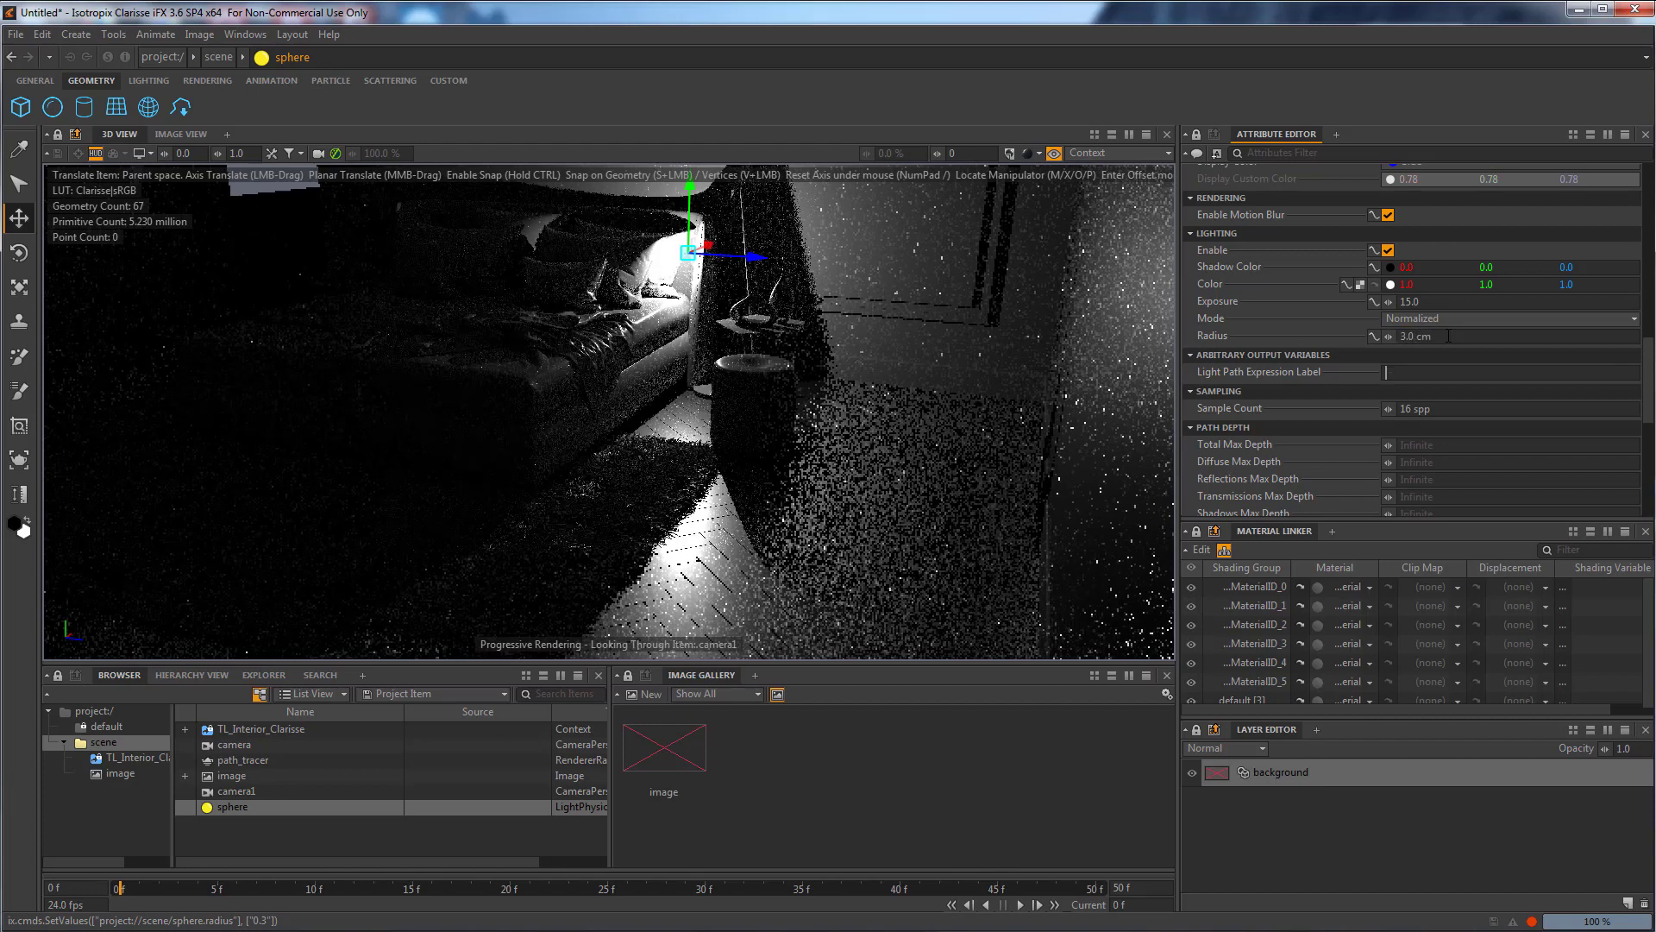
key("Tab")
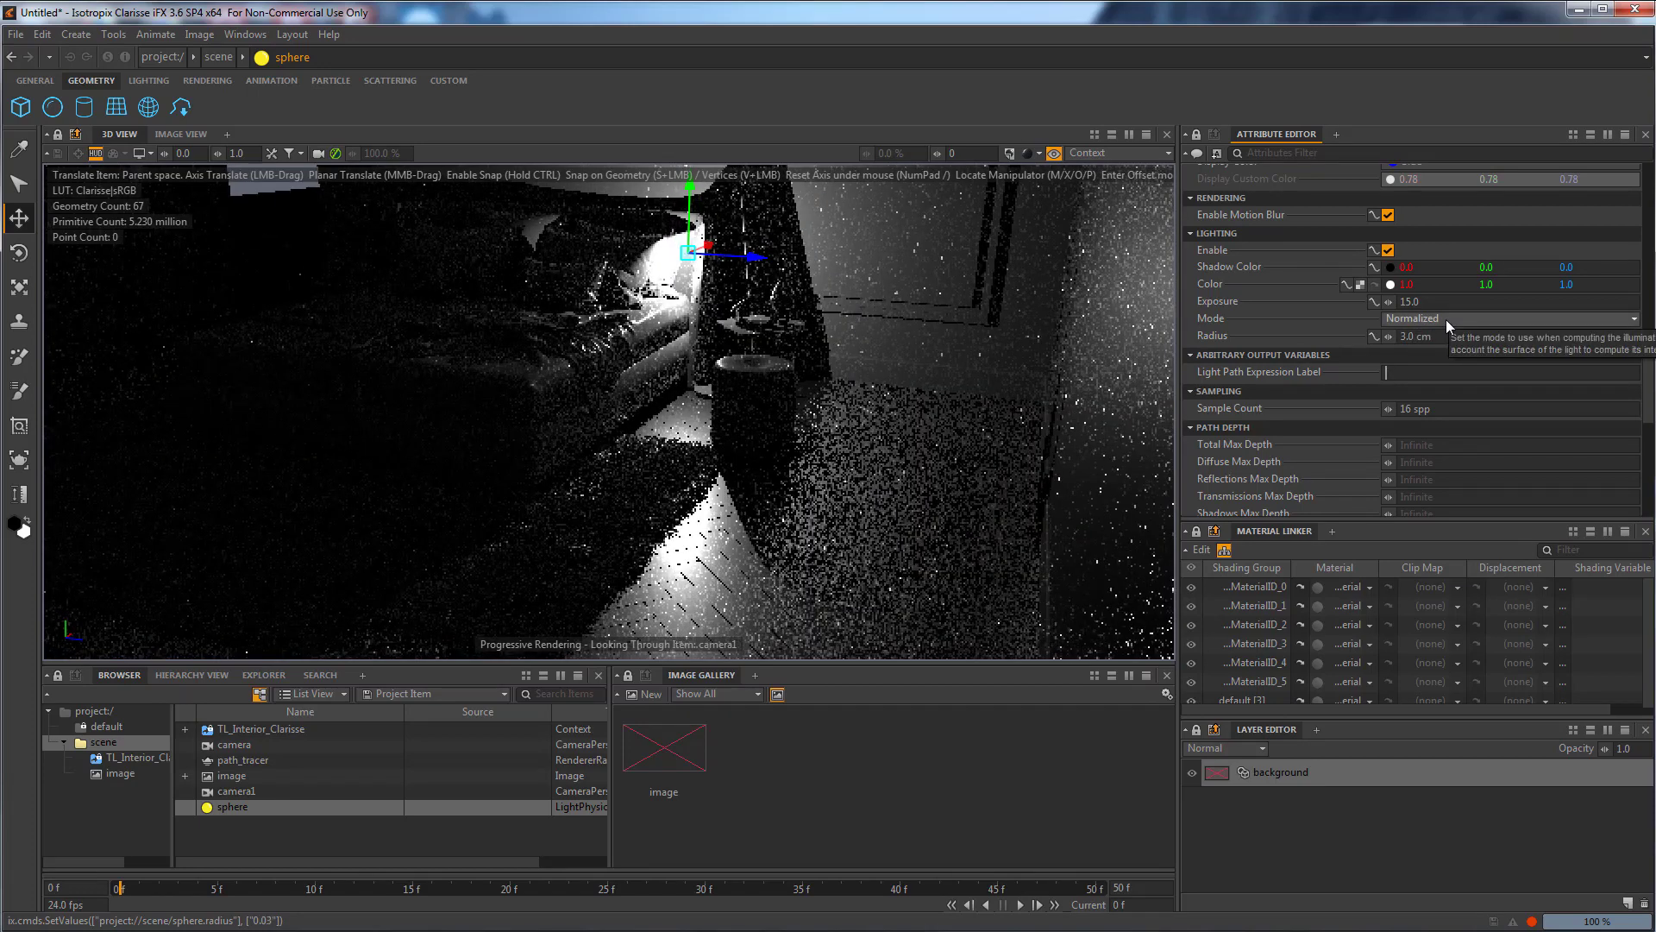
Change the sphere light's illumination mode to Physical.
left_click(1446, 319)
left_click(1425, 353)
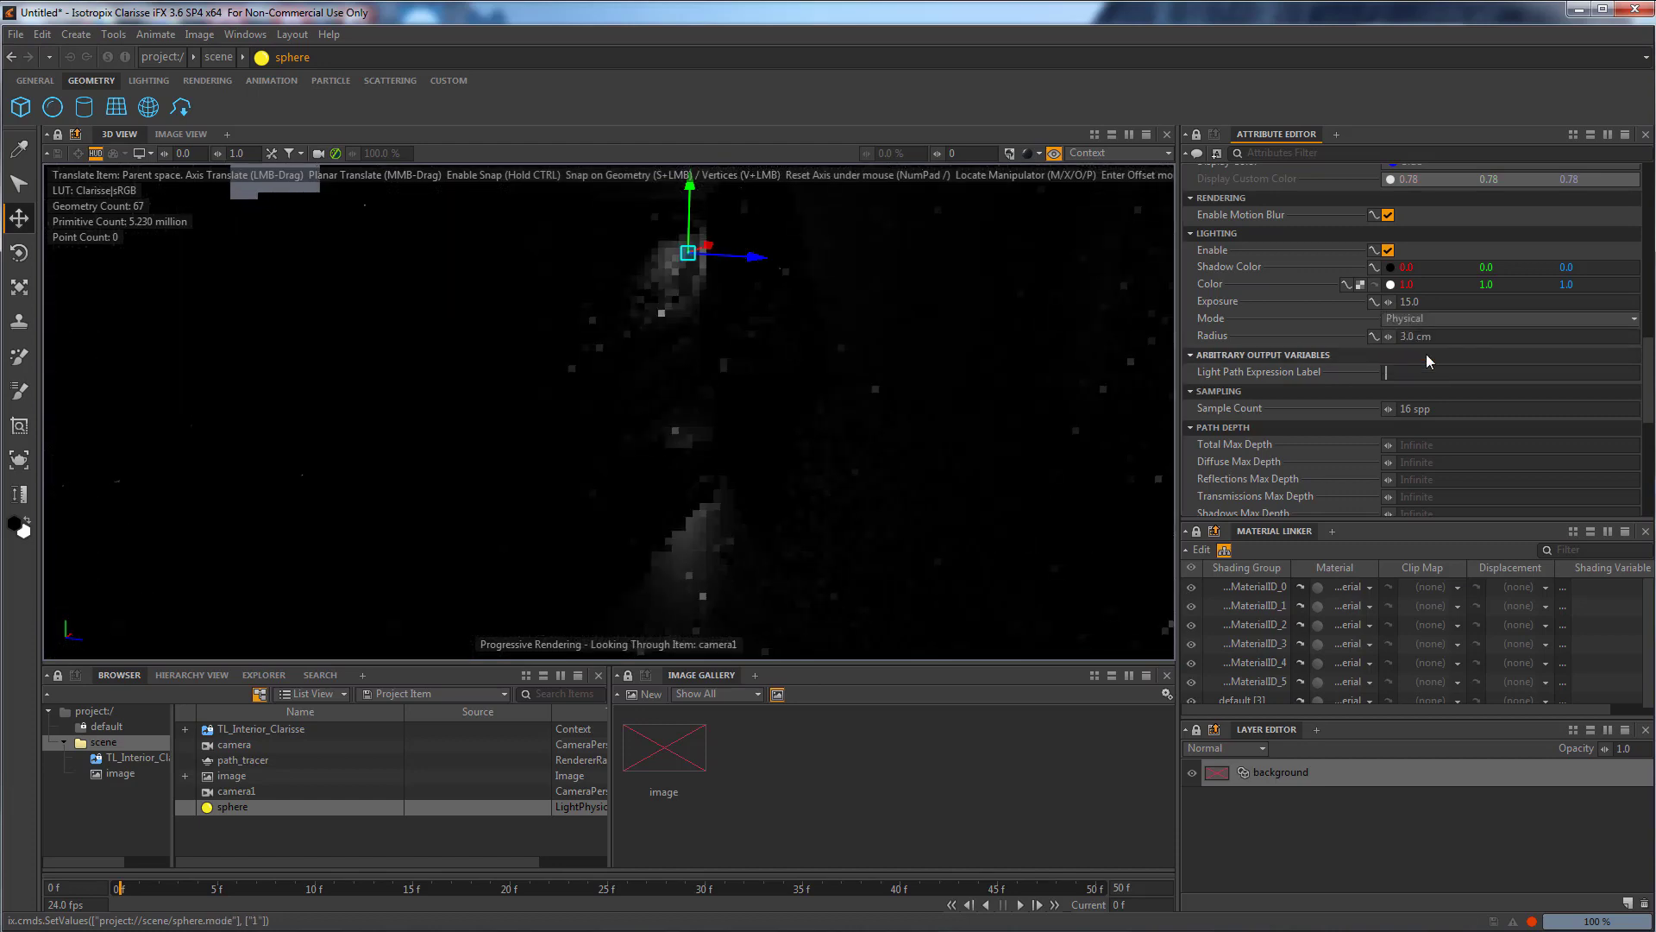
left_click(1438, 302)
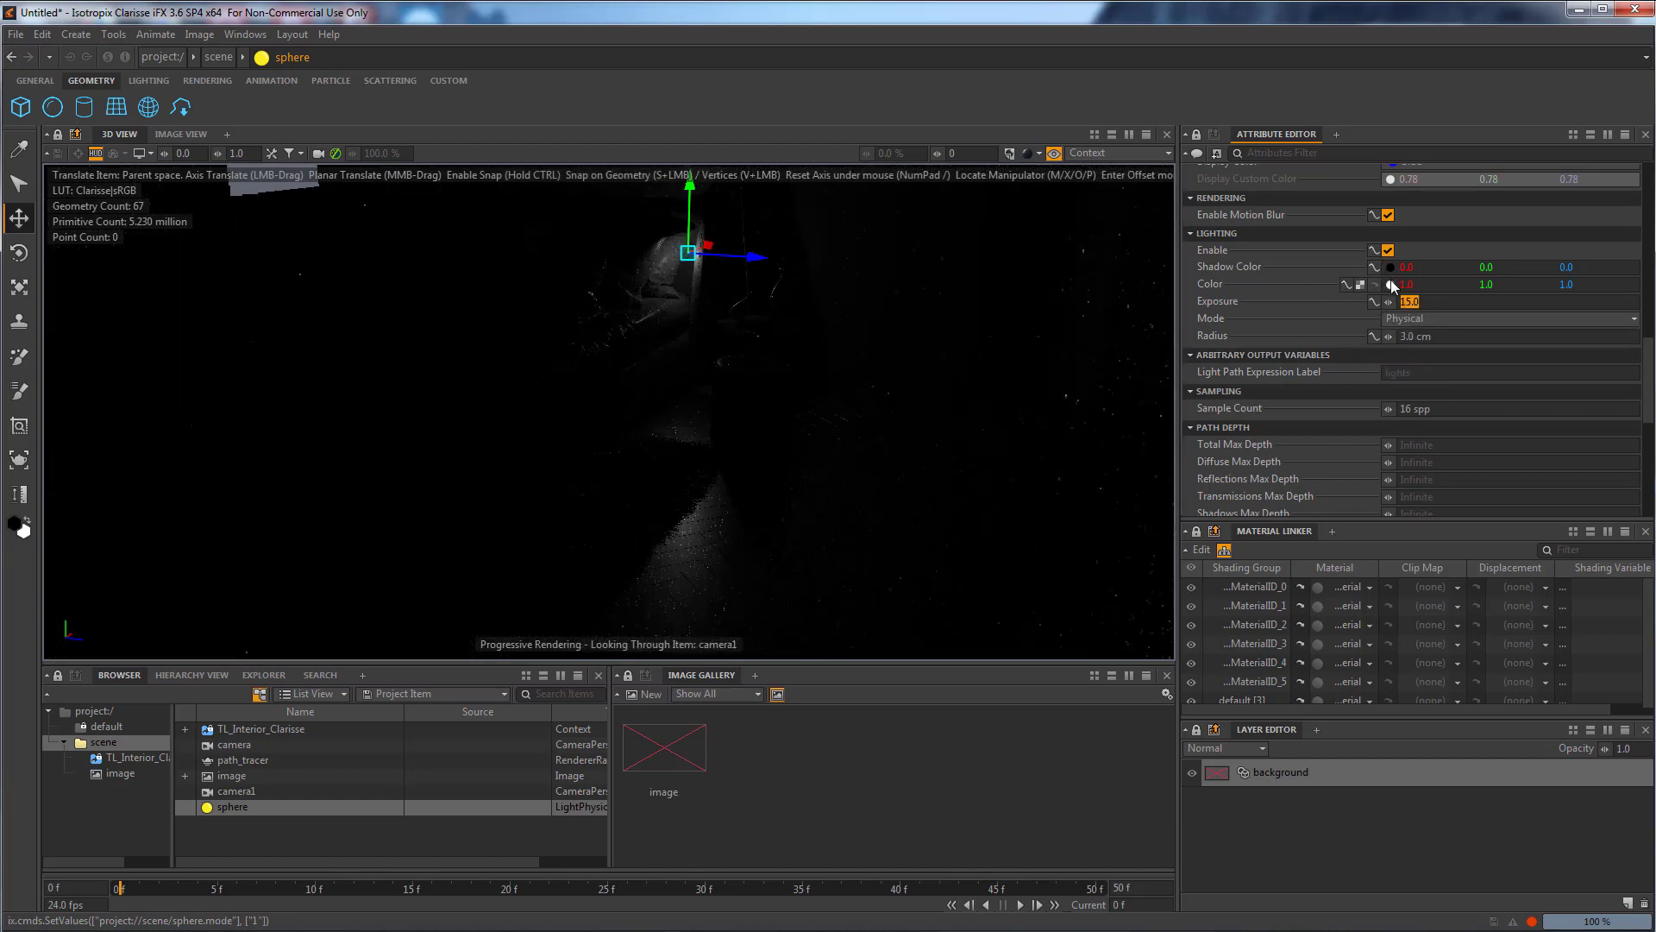
Set the sphere light's color to a warm yellow of 1.0, 0.792, 0.231.
left_click(1390, 285)
left_click(621, 384)
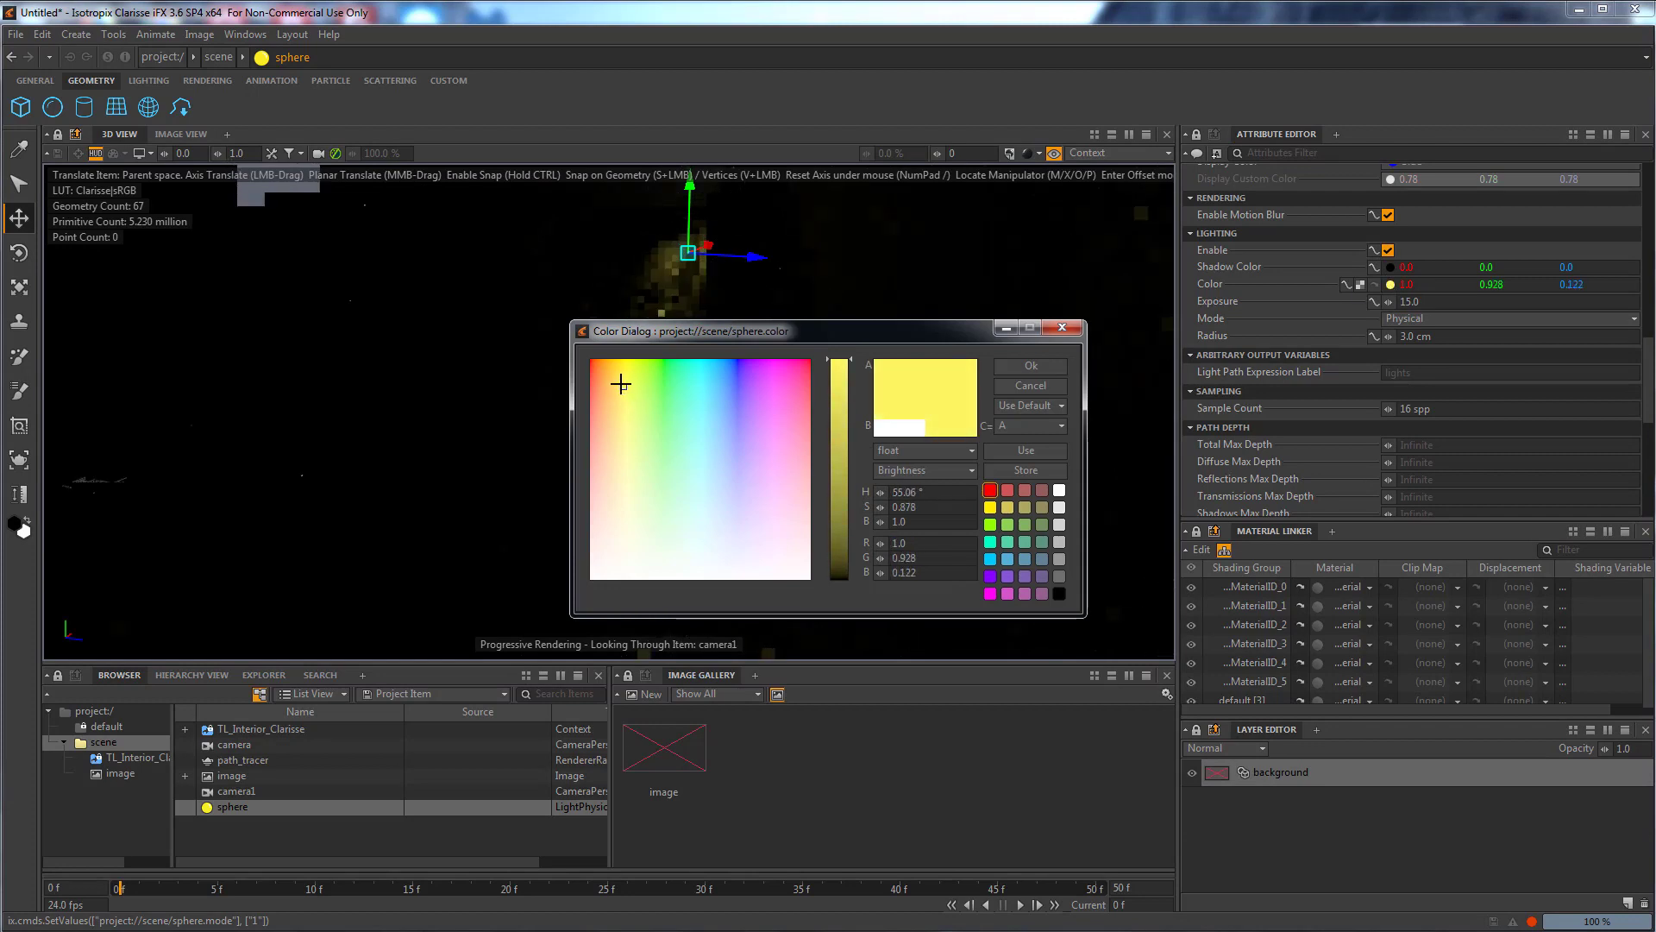
left_click(610, 374)
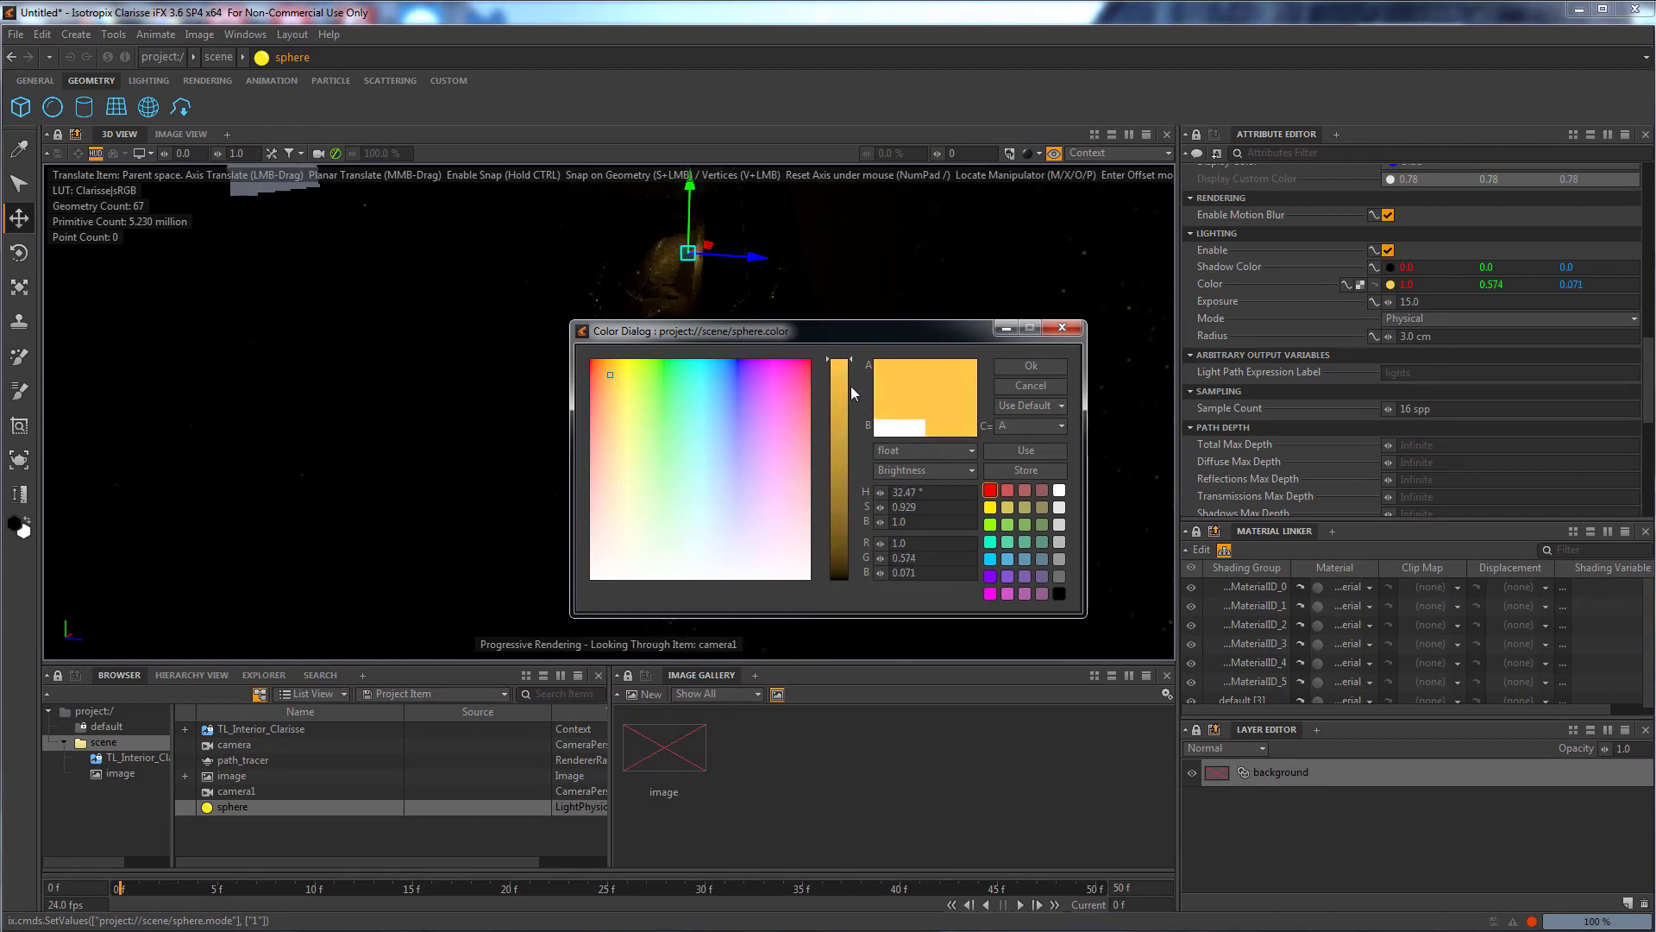
left_click(617, 411)
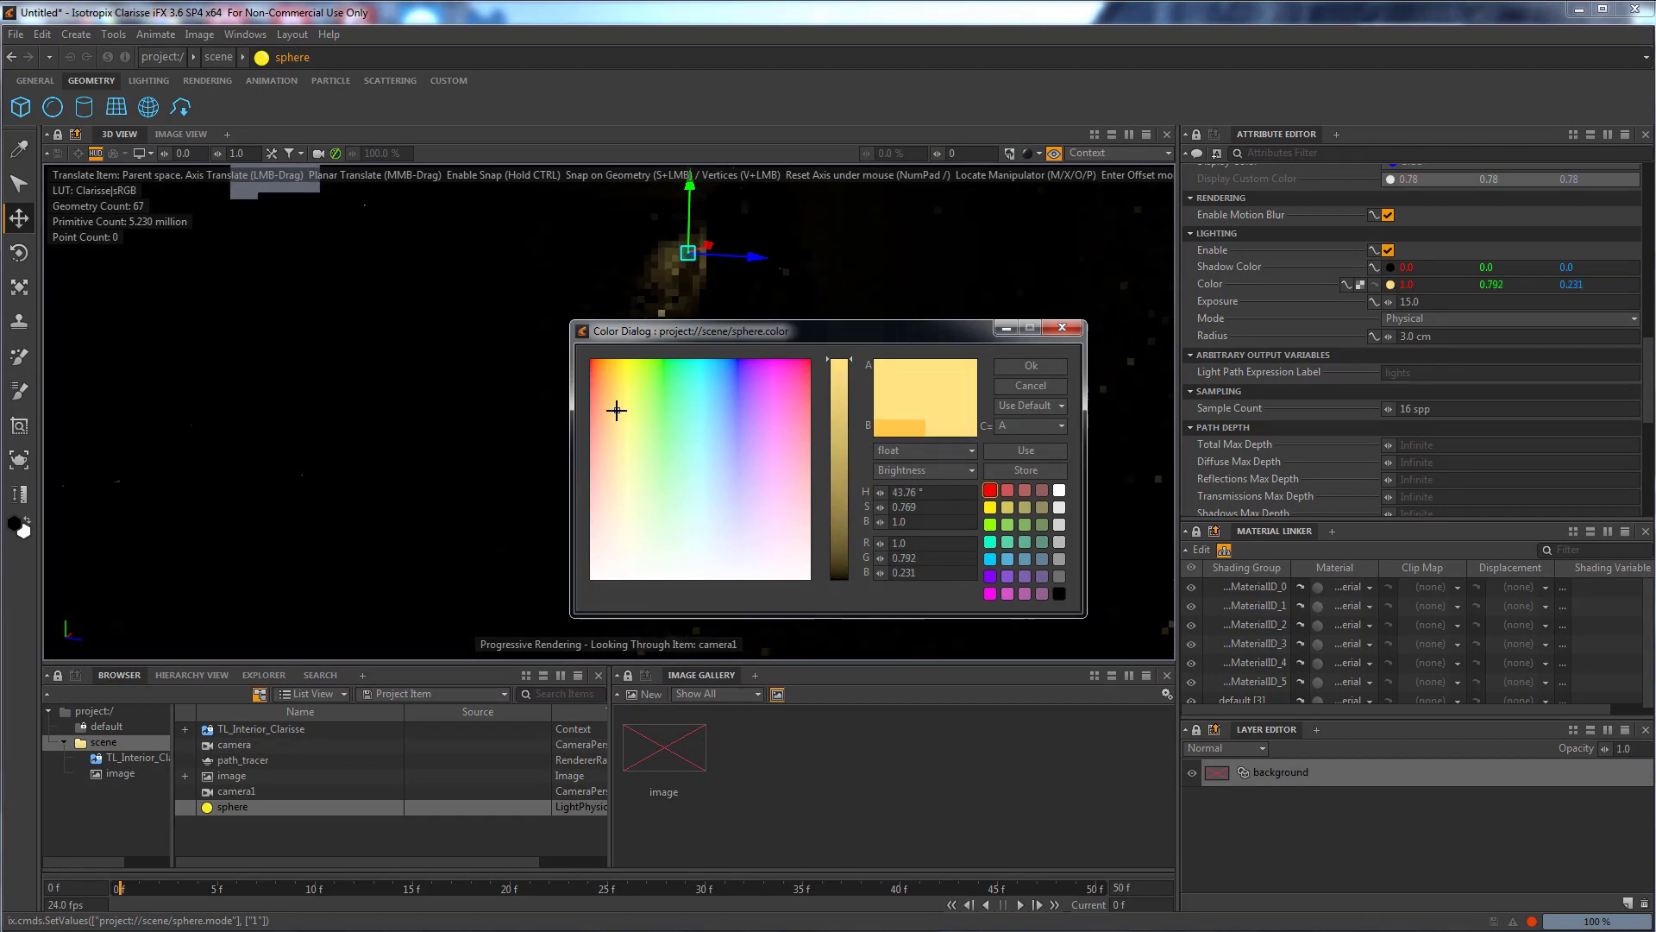
left_click(1032, 366)
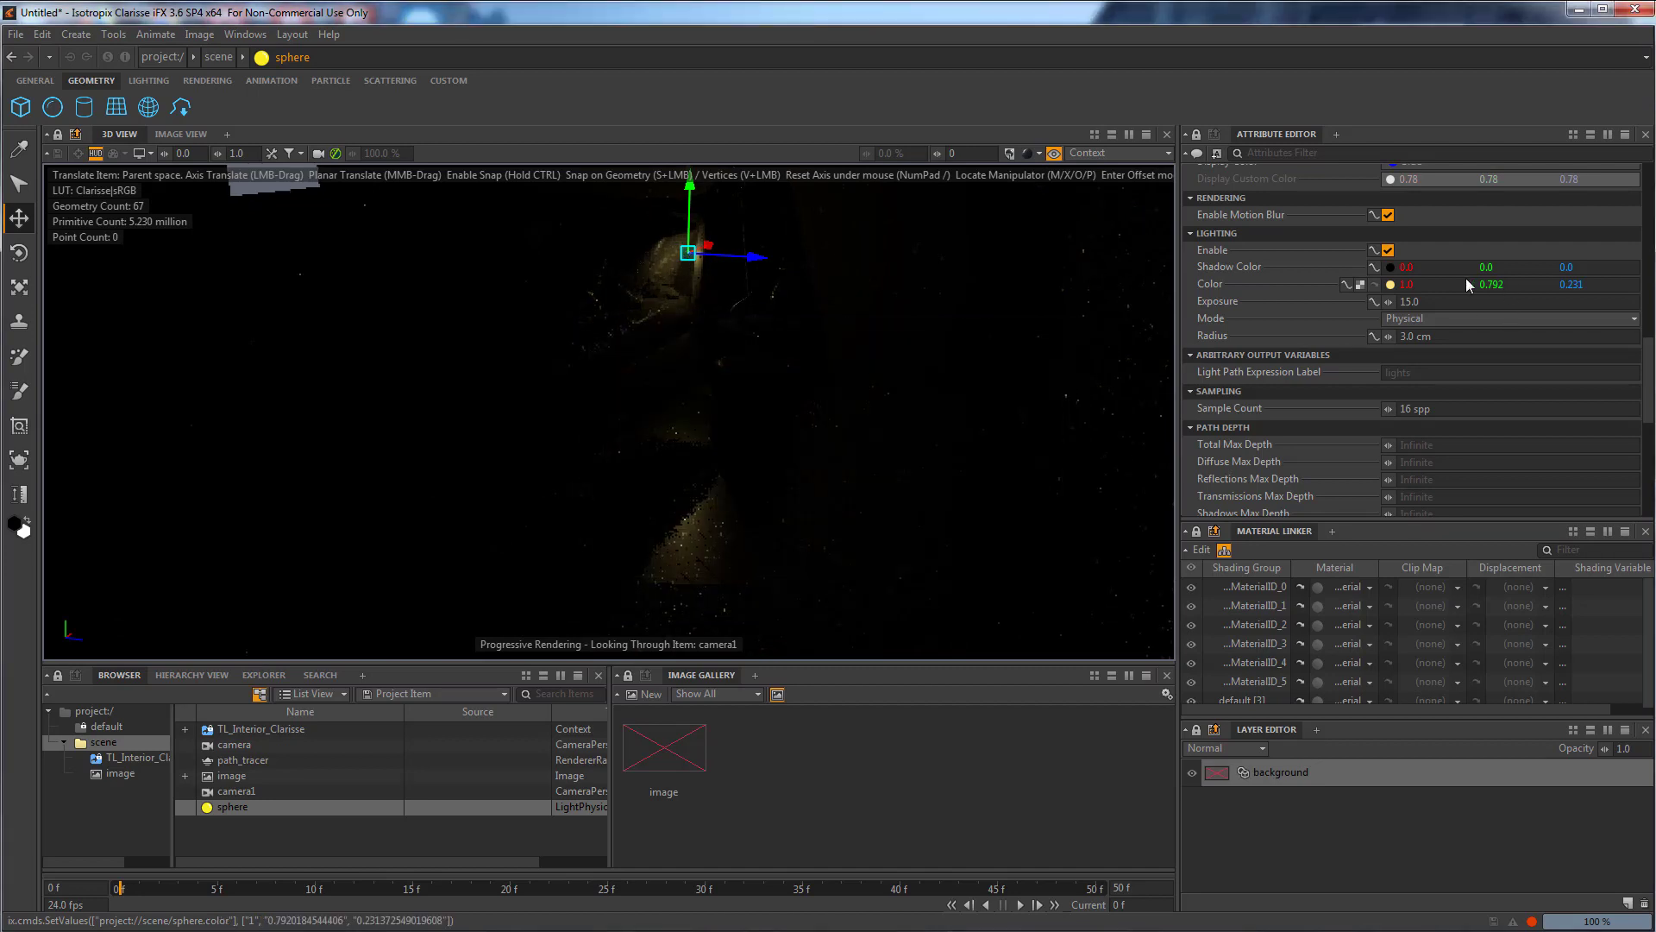
Set the sphere light's sample count to 64.
left_click(1424, 408)
type("64")
key("Tab")
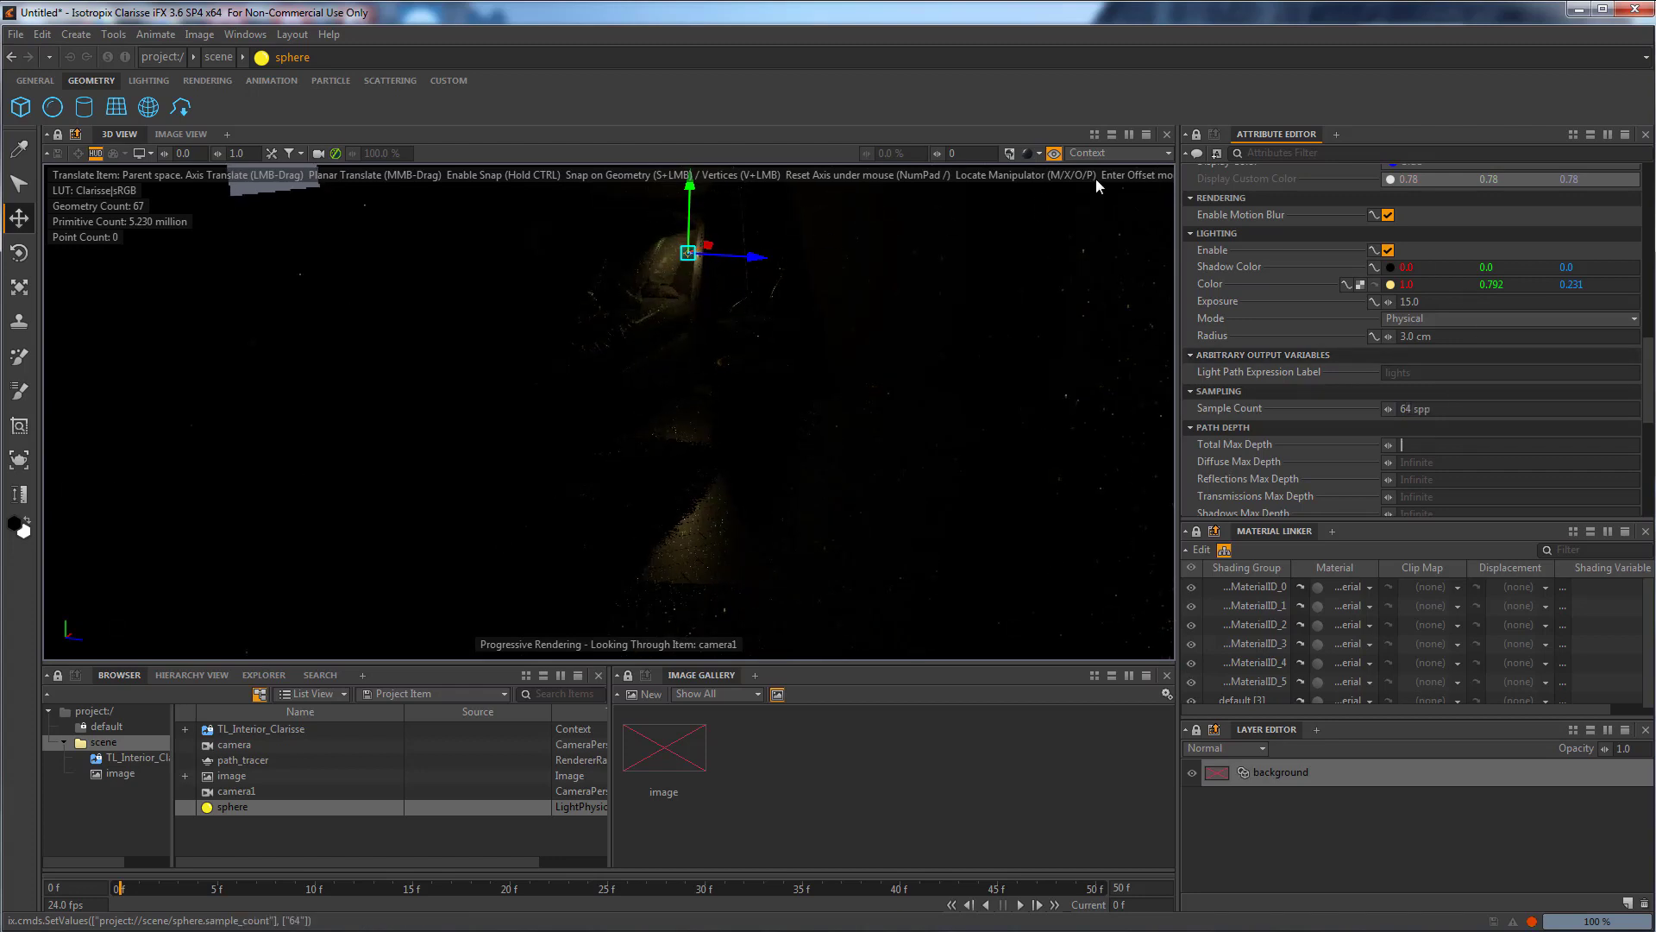
Switch the 3D view to Simple Shading (Smooth) and raise the sphere light to the head of the lamp beside the bed.
left_click(1038, 153)
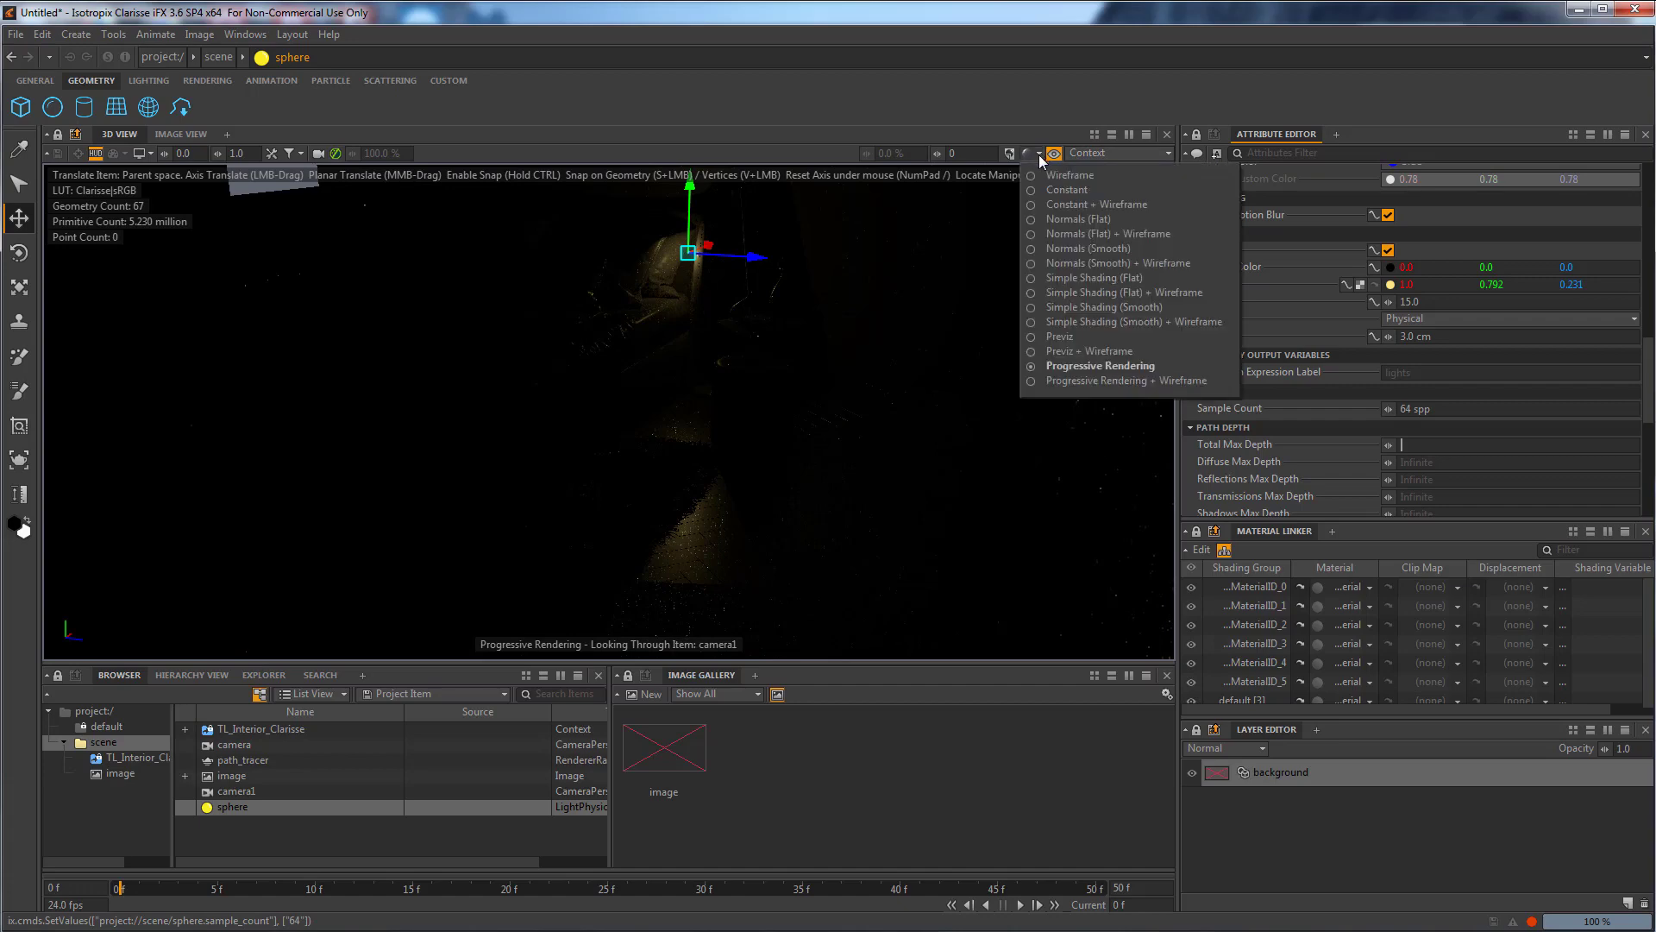
left_click(1072, 308)
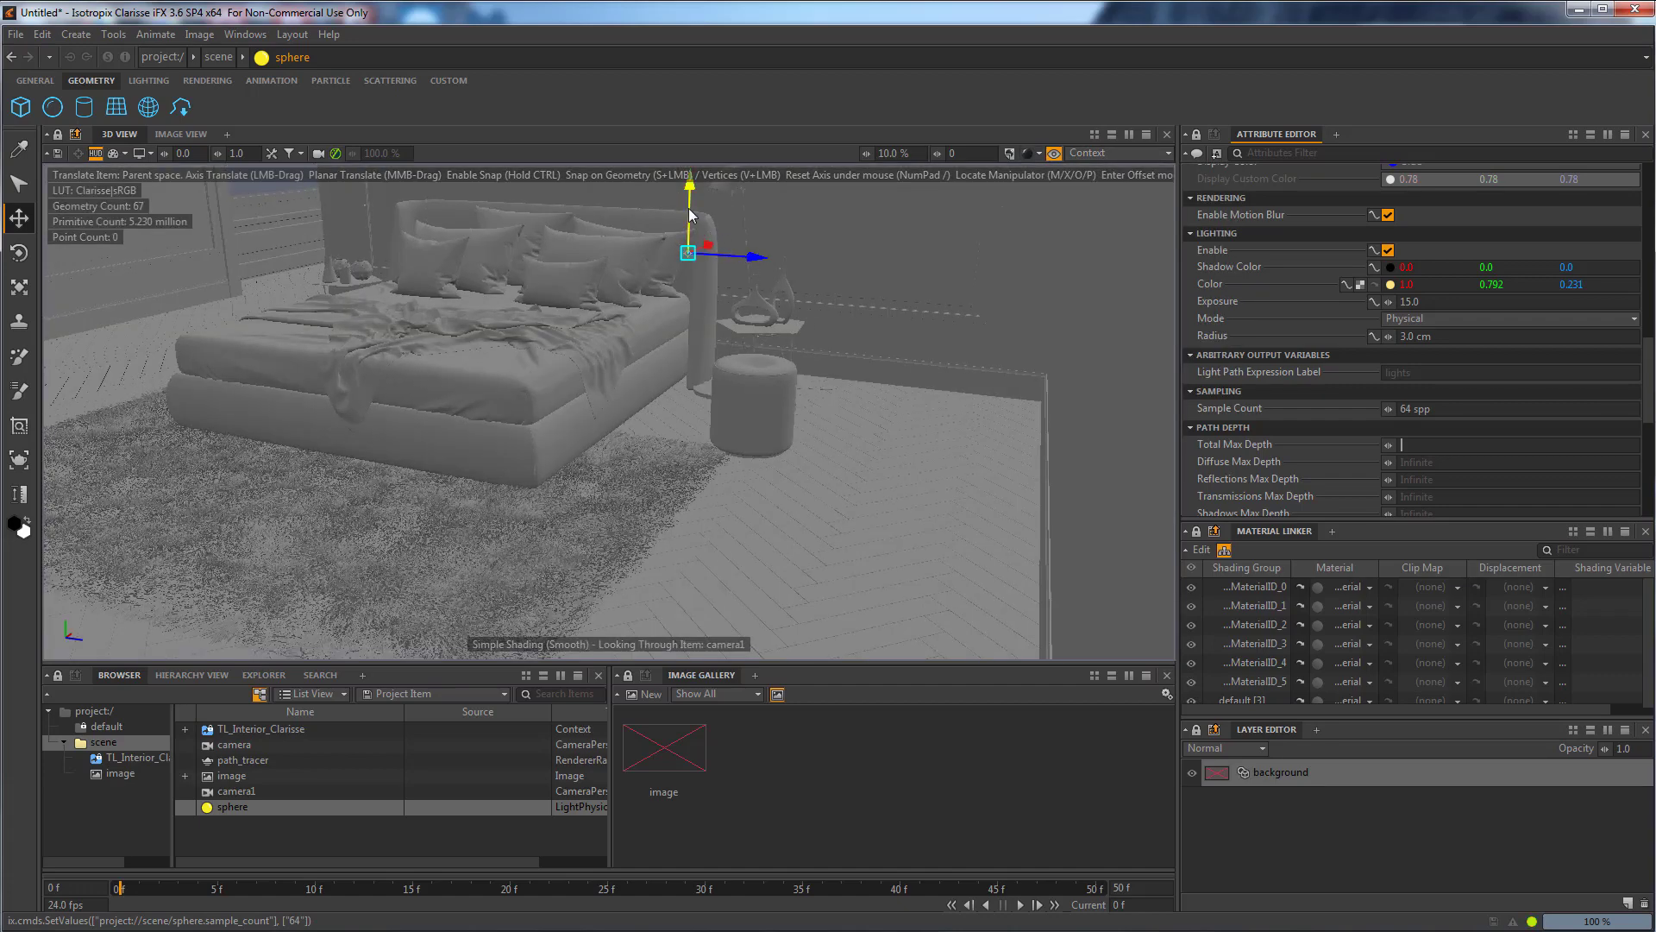
left_click_drag(690, 224, 690, 162)
left_click_drag(862, 470, 816, 404, "alt")
left_click_drag(949, 499, 979, 508)
left_click_drag(893, 572, 936, 655, "alt")
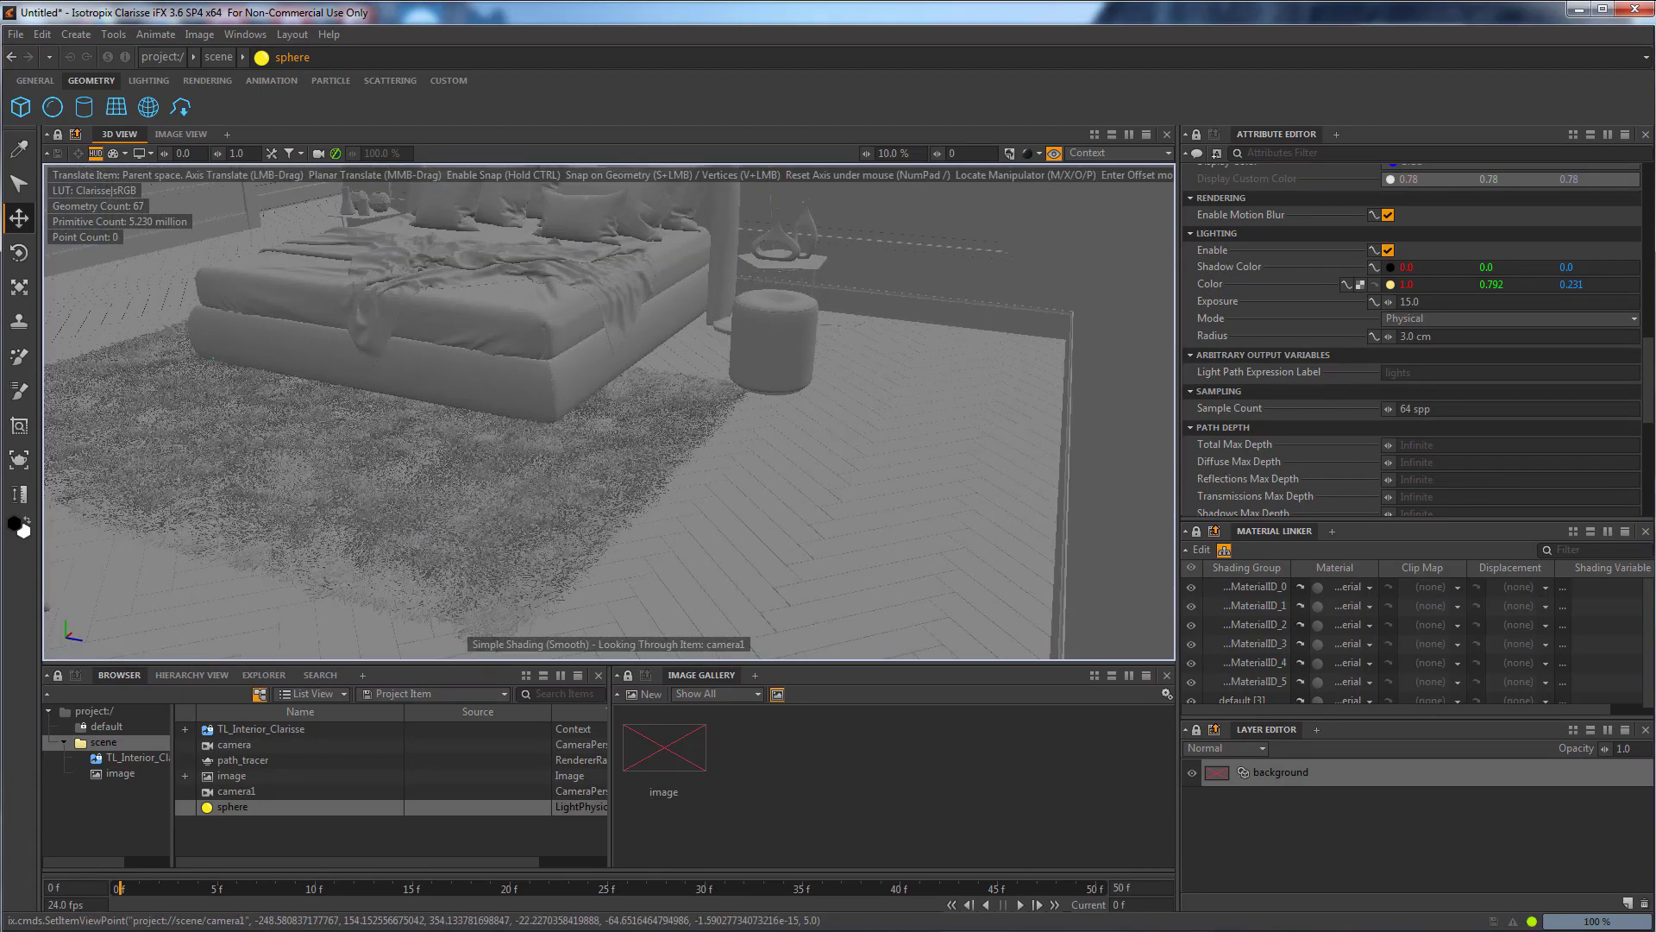
middle_click_drag(828, 414, 812, 545, "alt")
middle_click_drag(797, 399, 800, 450, "alt")
left_click_drag(800, 451, 703, 442, "alt")
middle_click_drag(800, 326, 800, 391, "alt")
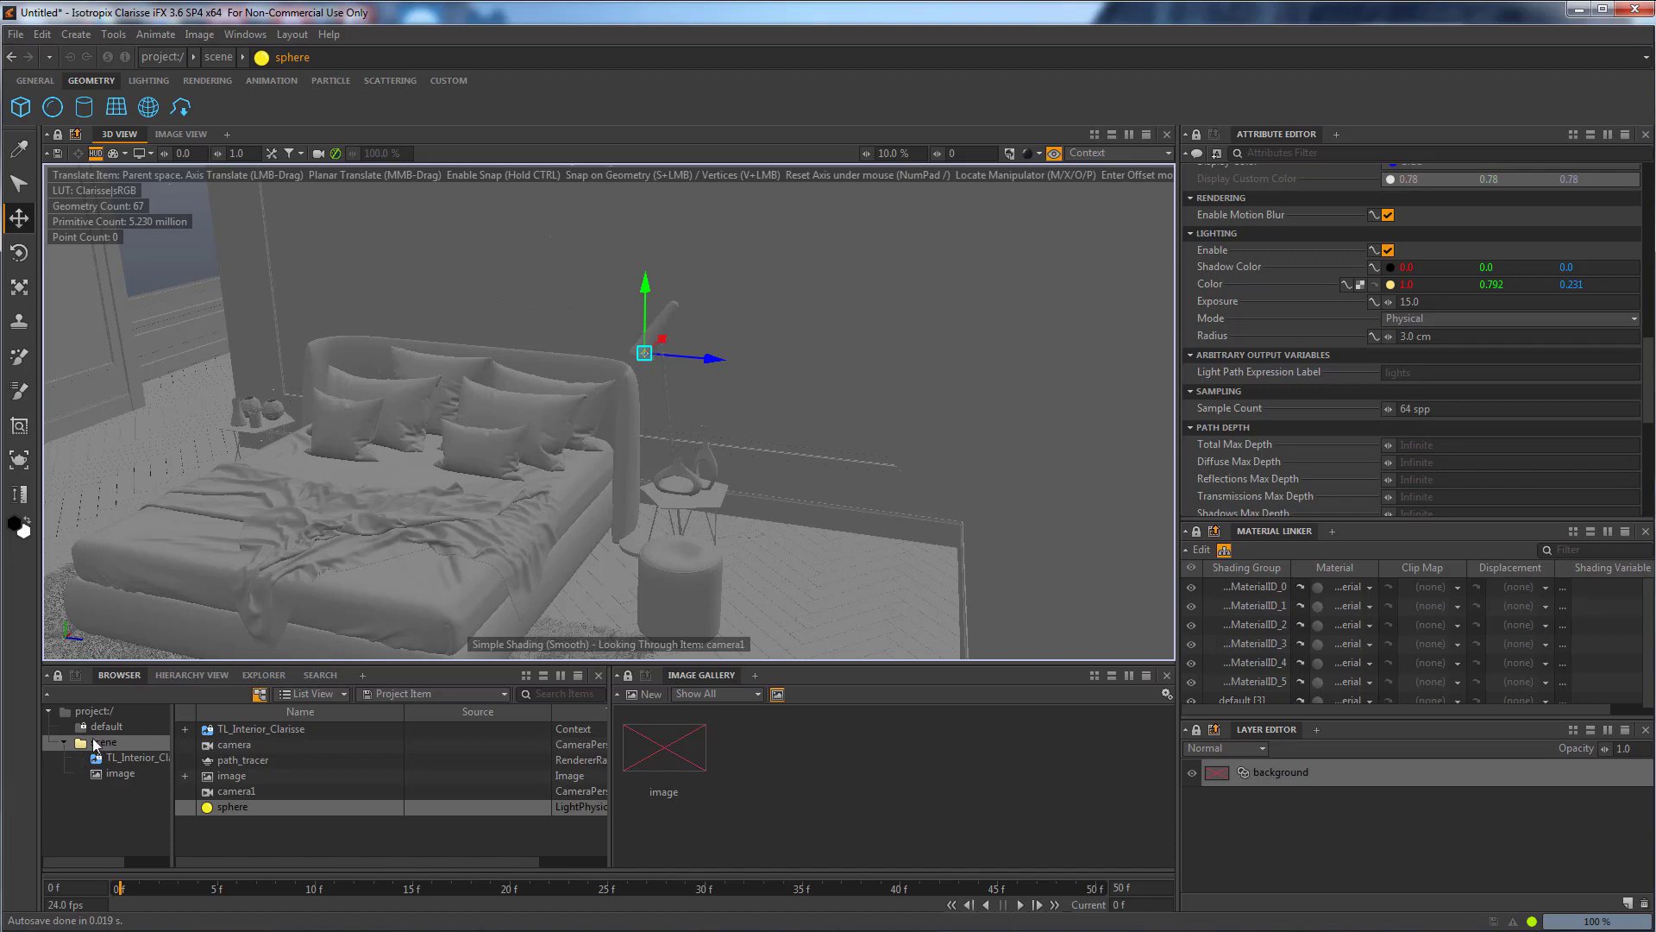
Assign the scene context as the 3D view's displayed context and switch the view to Progressive Rendering.
left_click_drag(105, 752, 1133, 153)
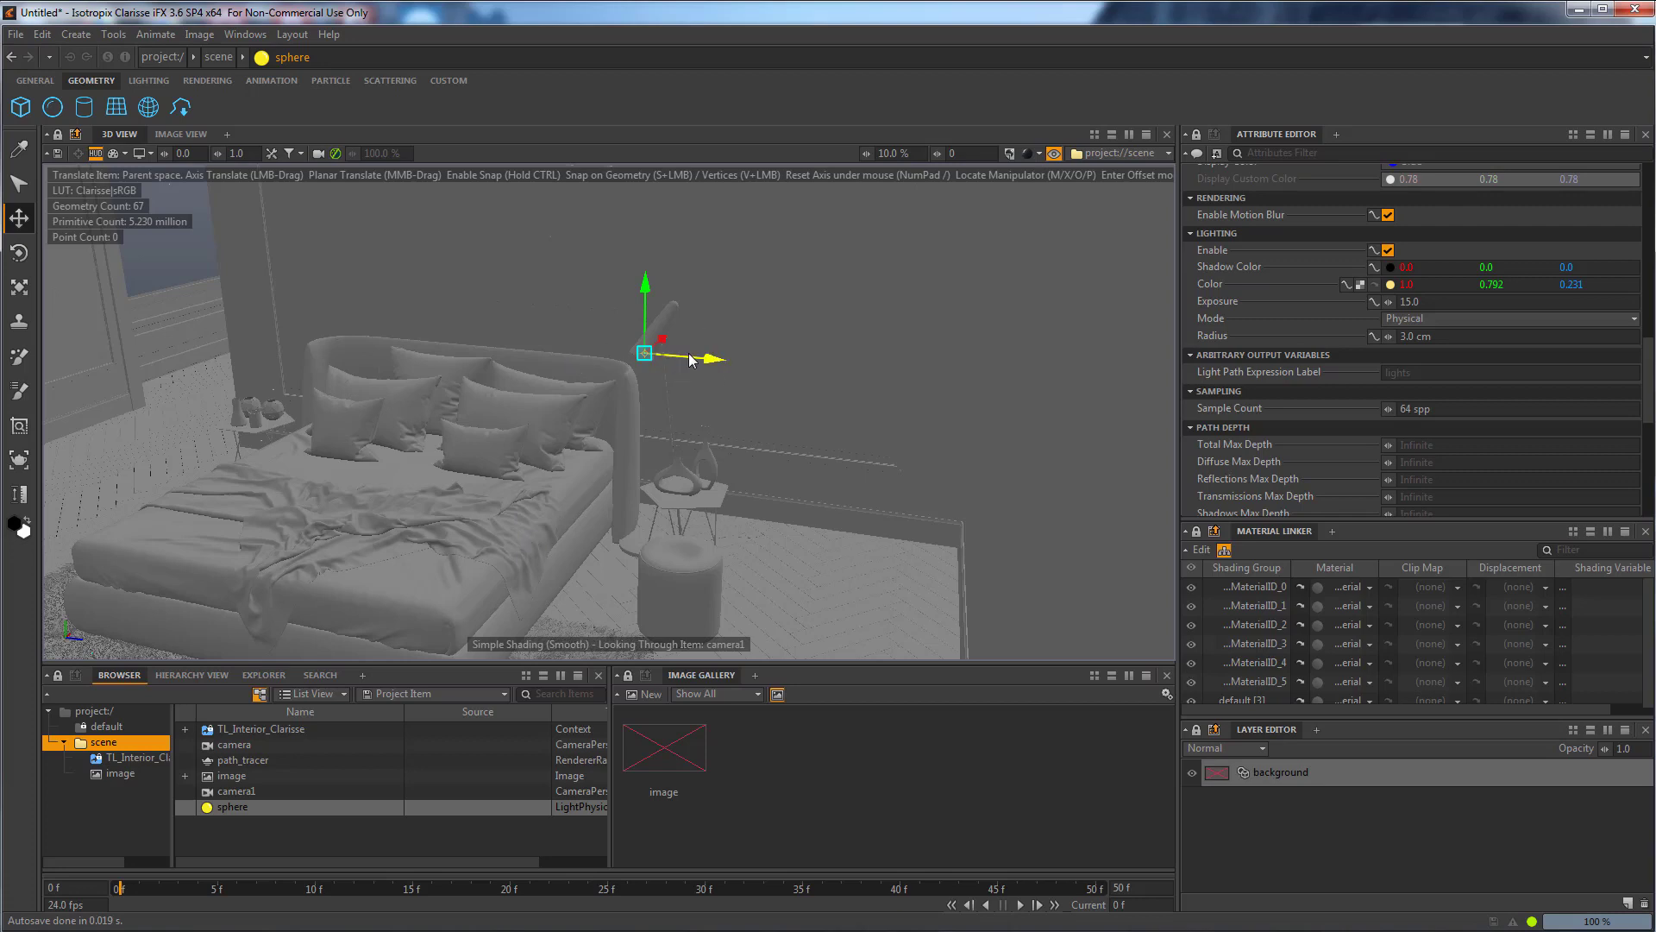
left_click(1038, 153)
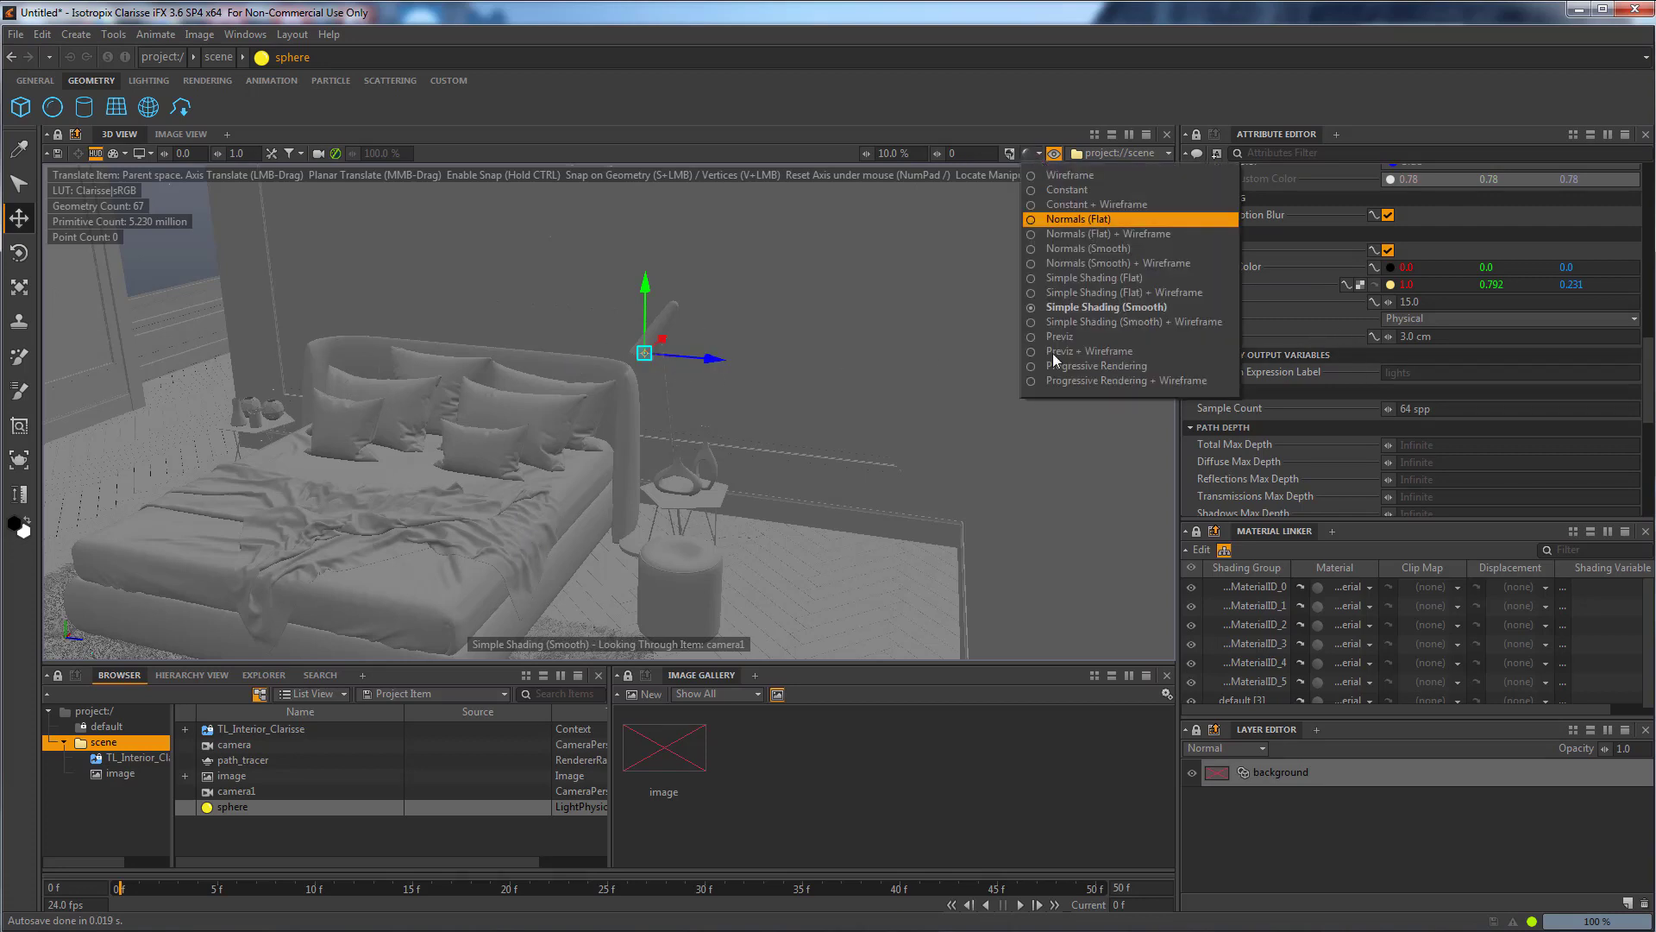
left_click(1065, 369)
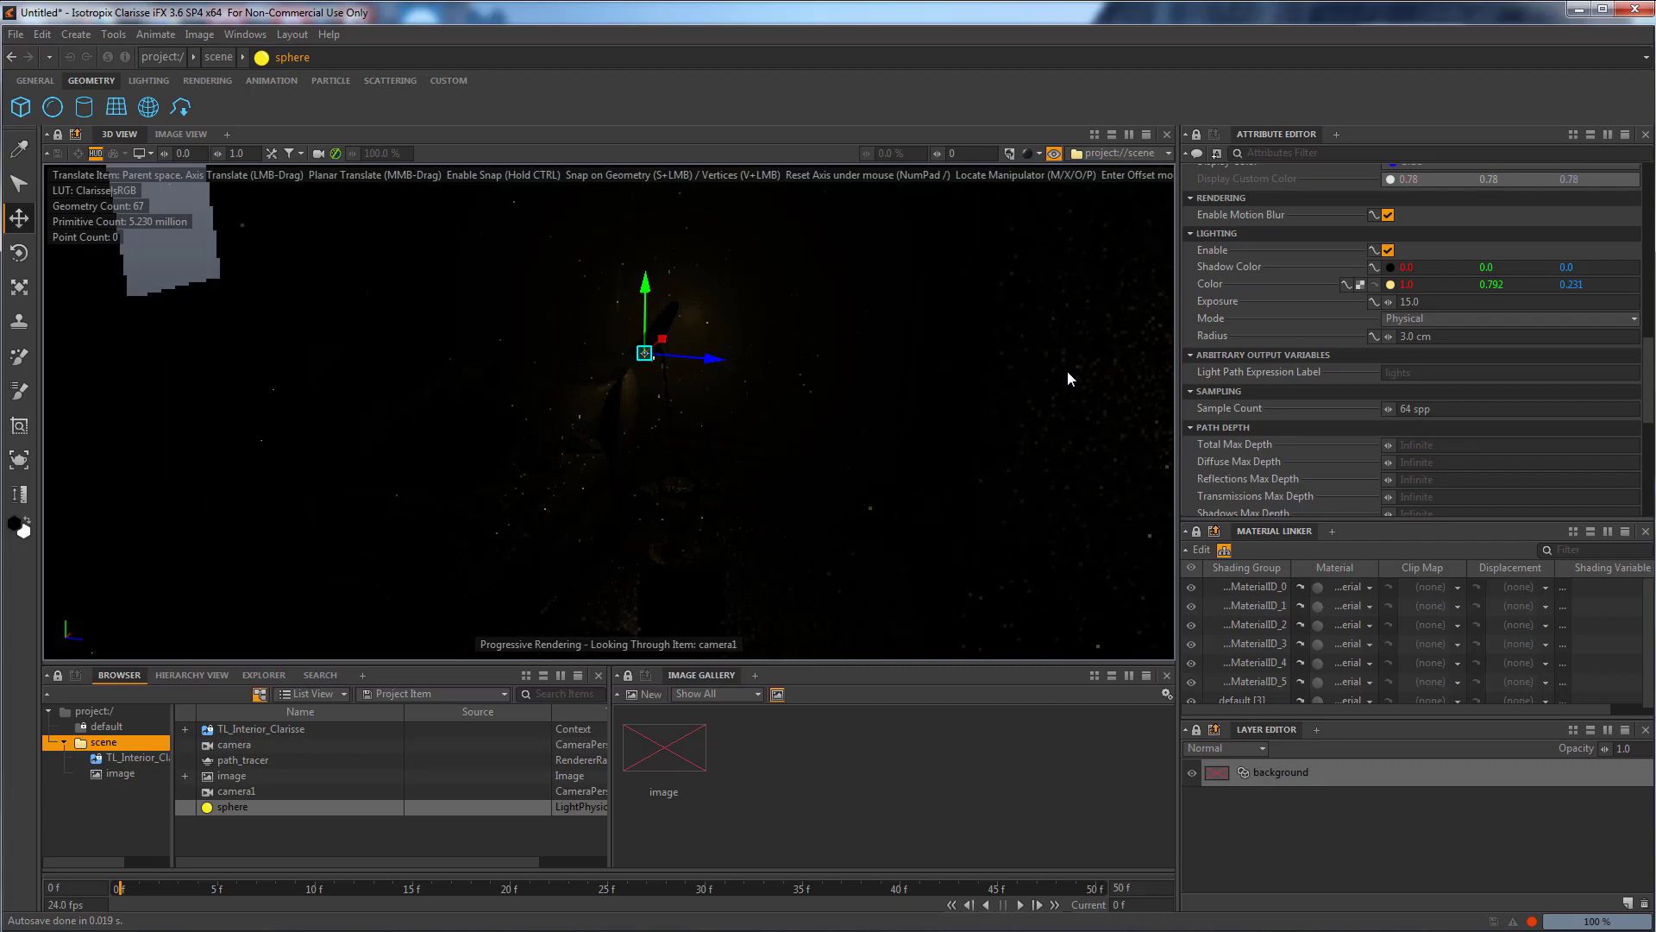
Try an exposure of 30 on the sphere light, and settle on 20.
left_click(1433, 301)
type("30")
key("Tab")
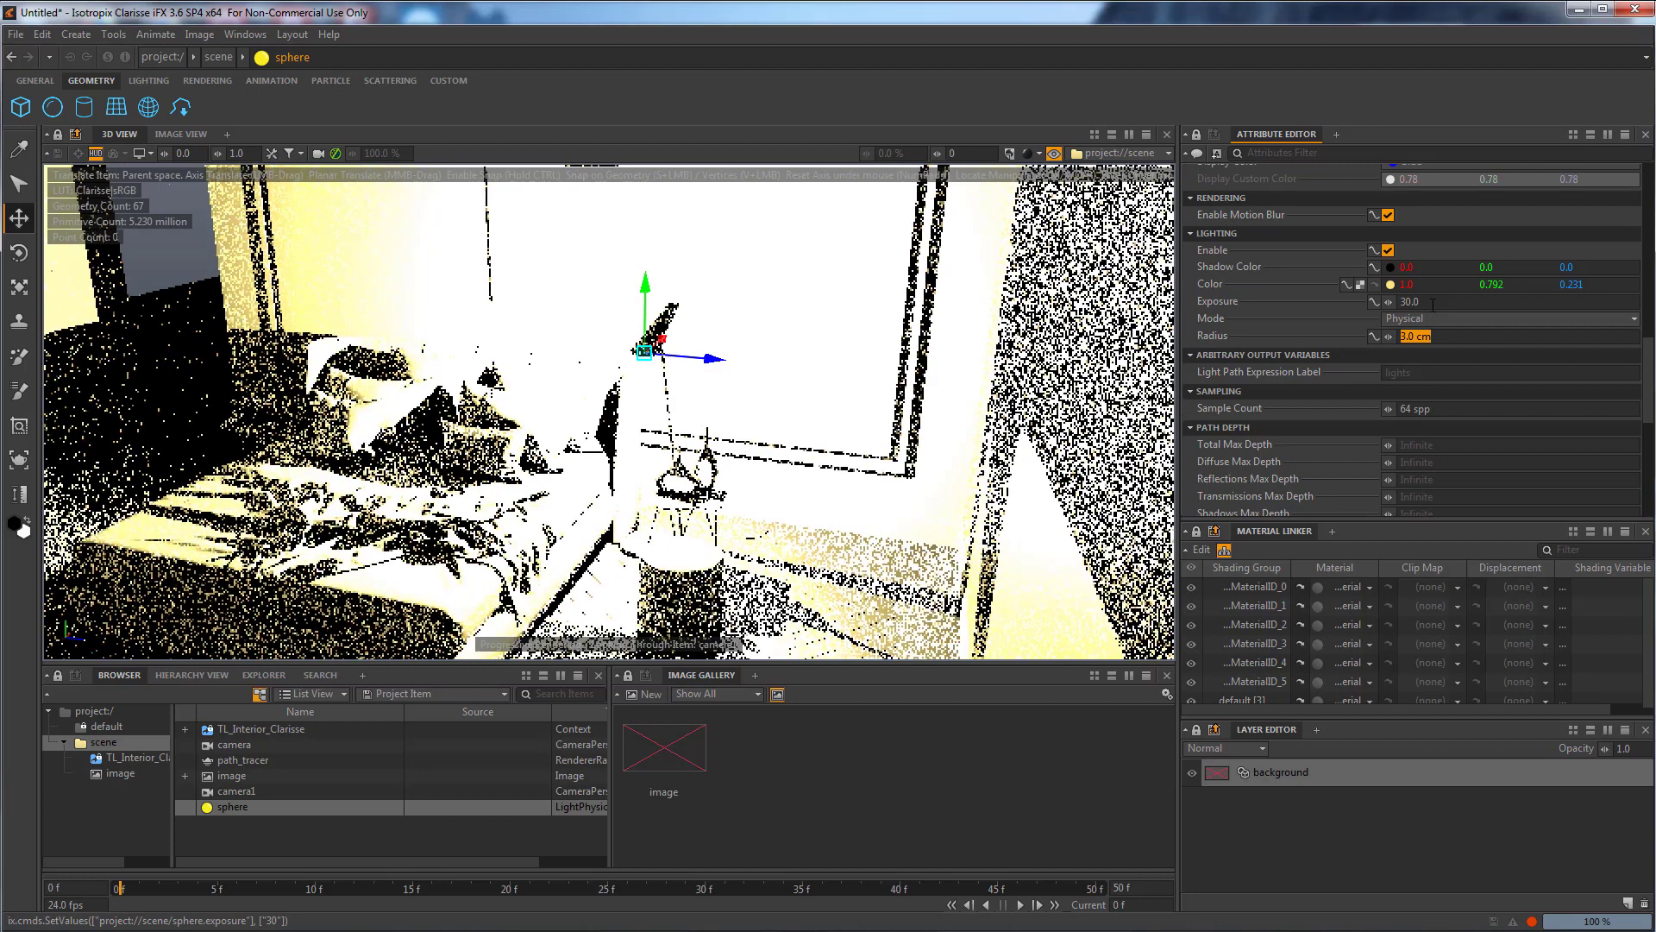
left_click(1432, 302)
type("20")
key("Tab")
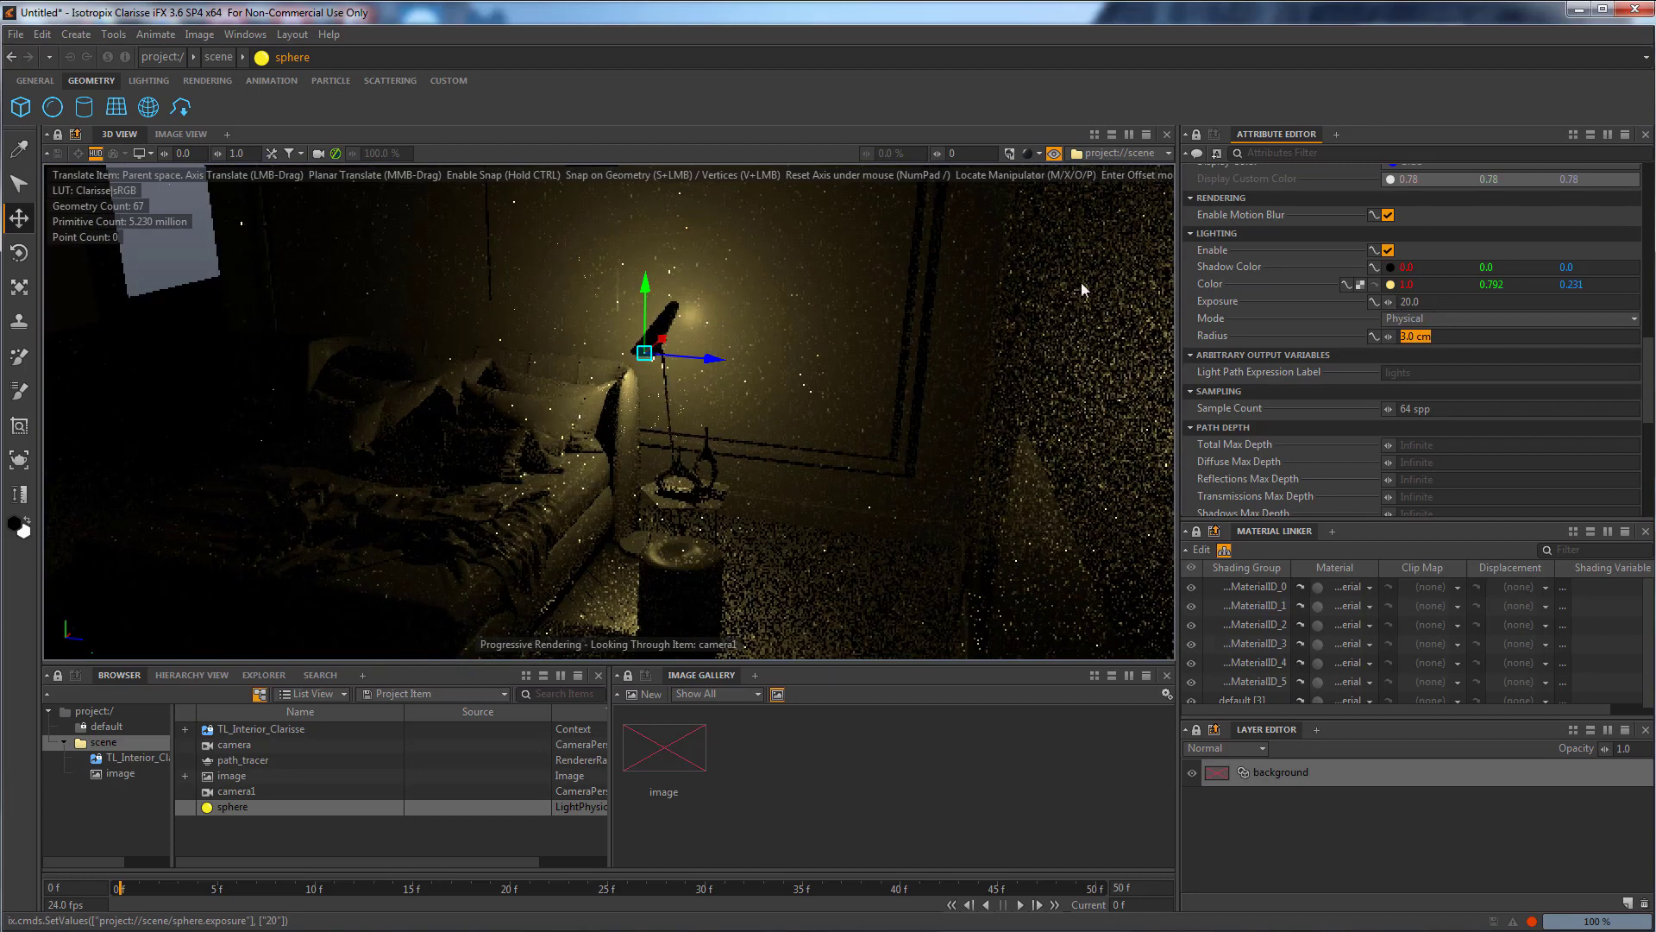
Lower the sphere light slightly along its vertical axis and disable it.
left_click_drag(644, 315, 647, 324)
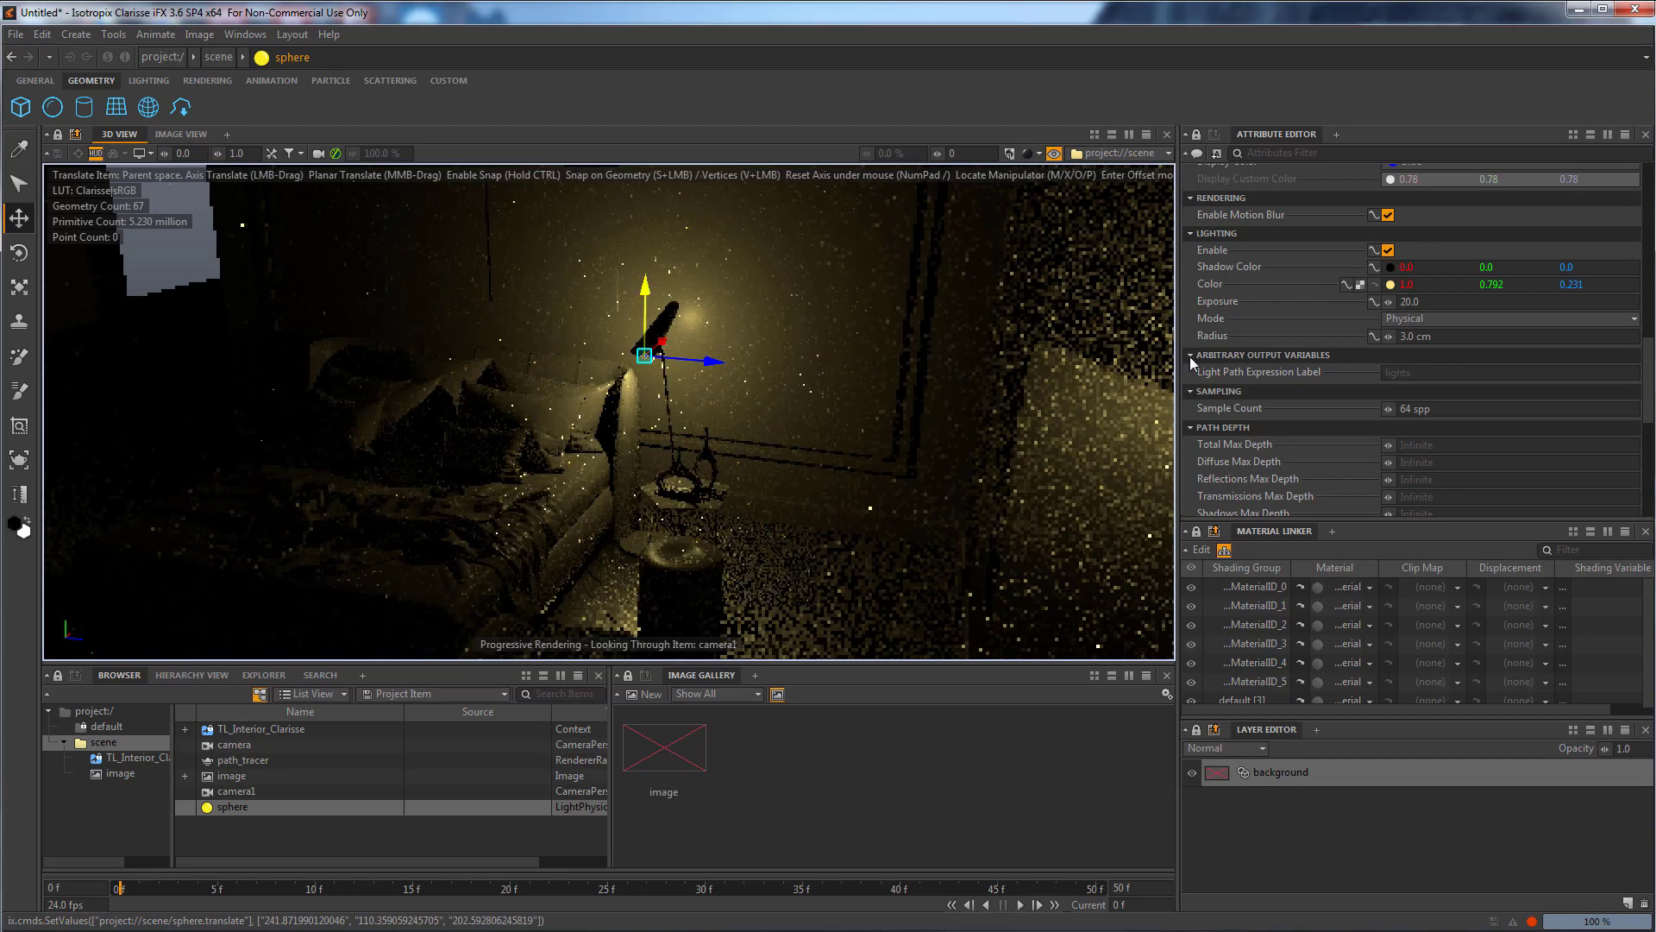
left_click(1387, 250)
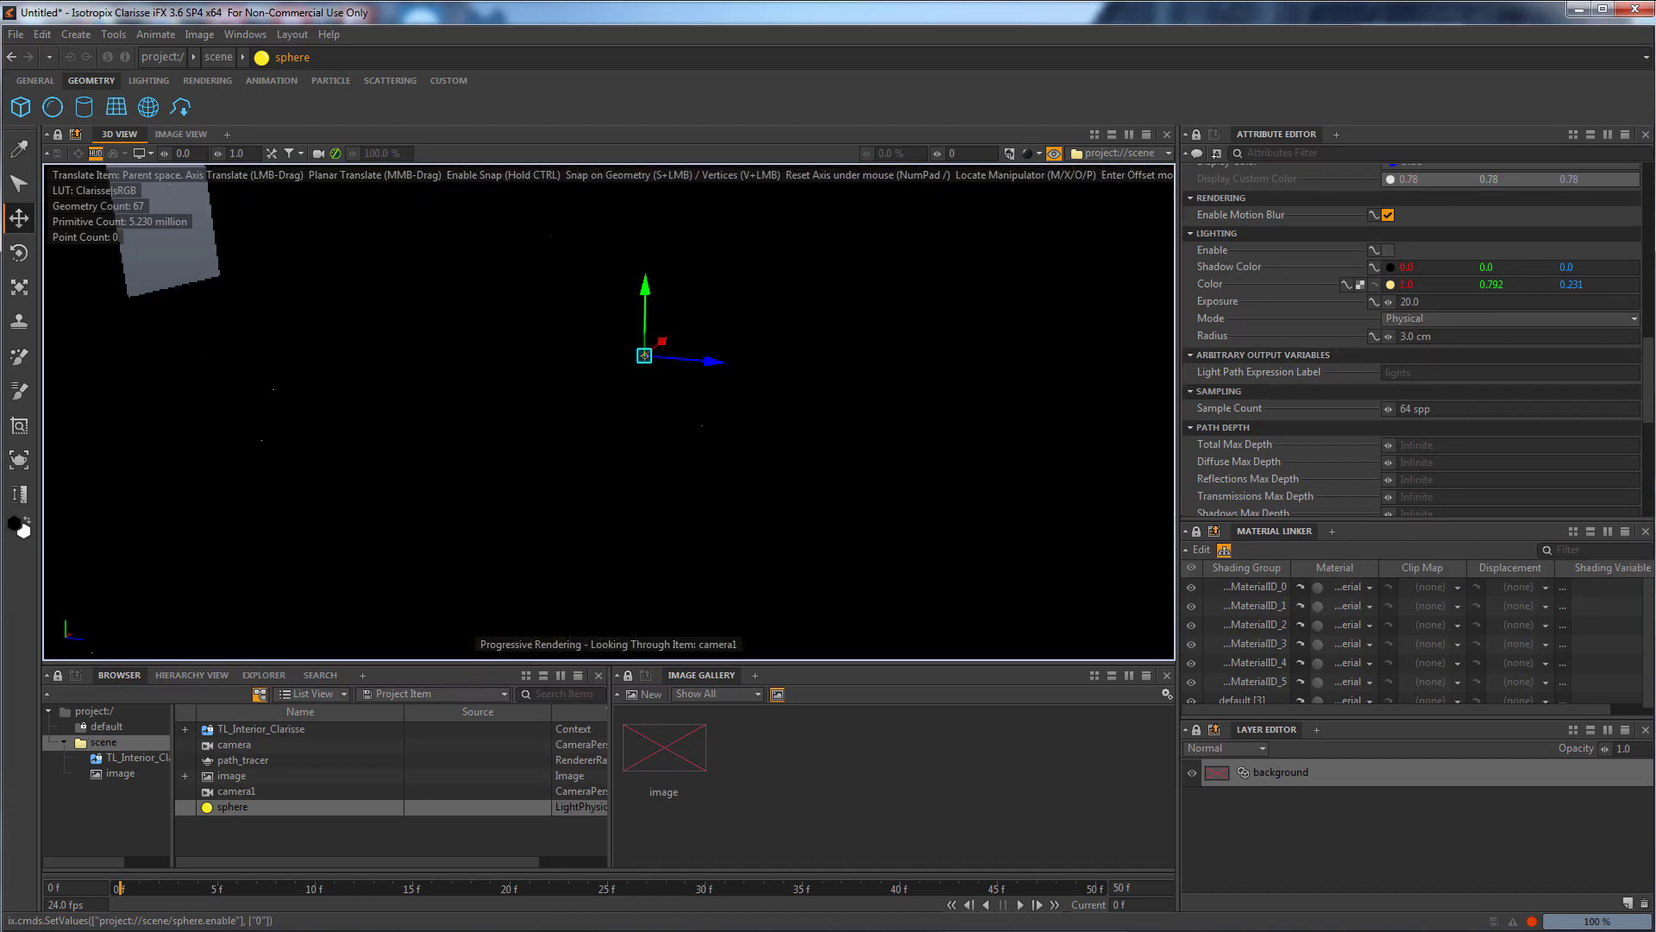
middle_click_drag(637, 427, 690, 553, "alt")
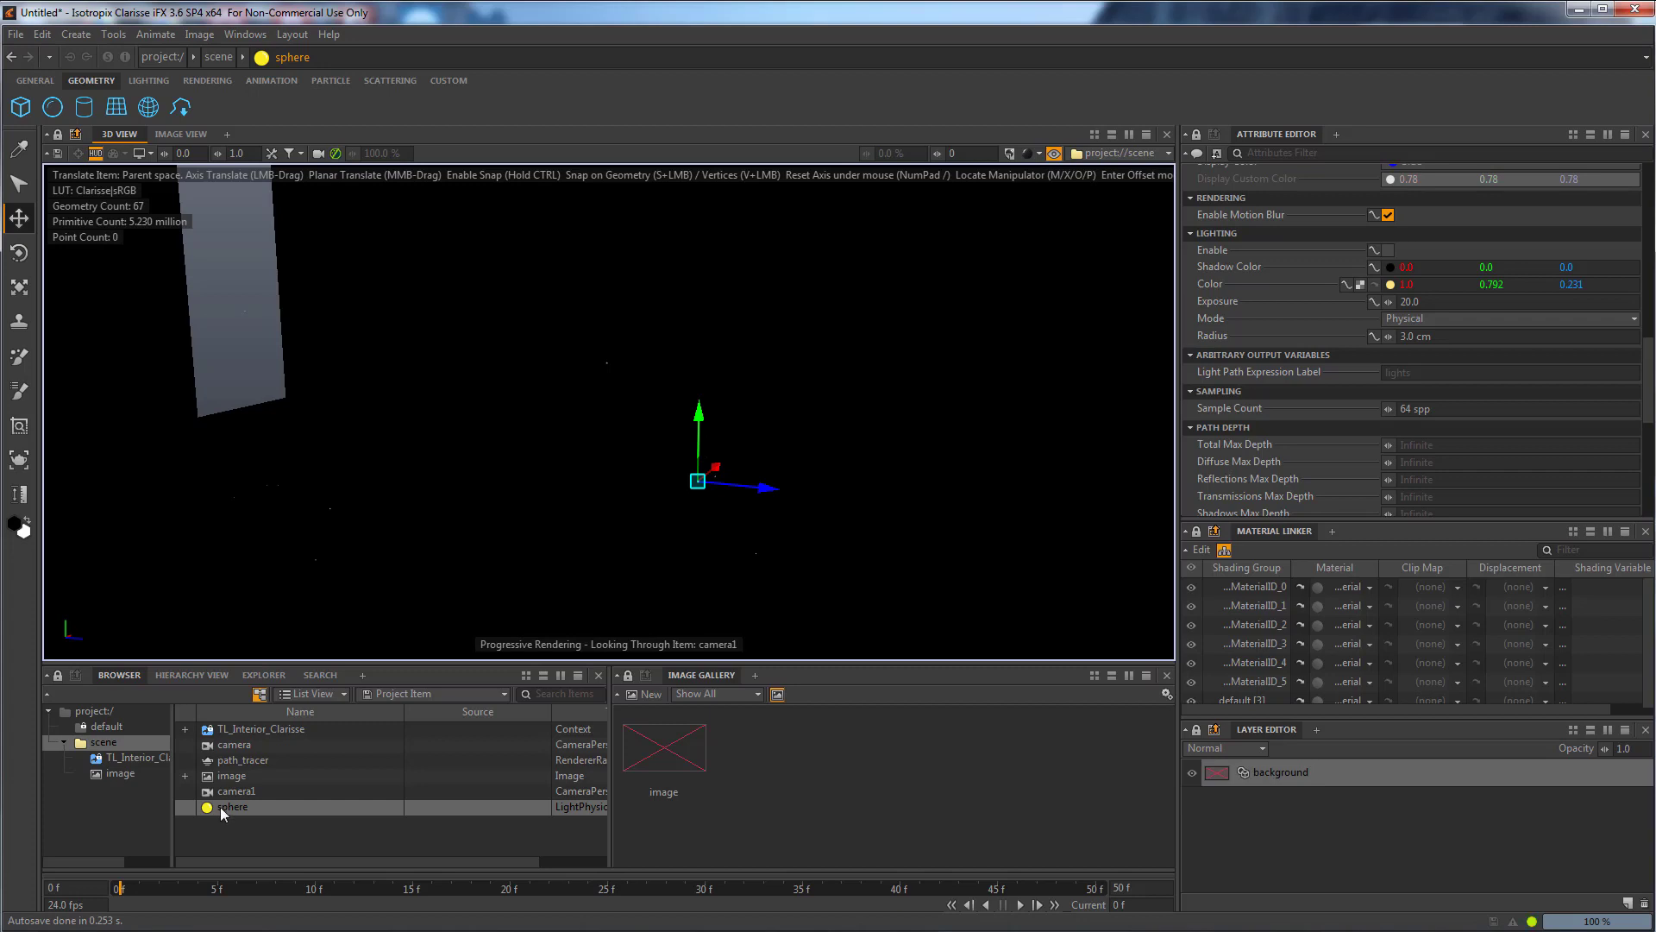
Deselect the sphere light and widen the Browser and its project tree to show full item names and types.
left_click_drag(172, 786, 235, 803)
left_click(290, 829)
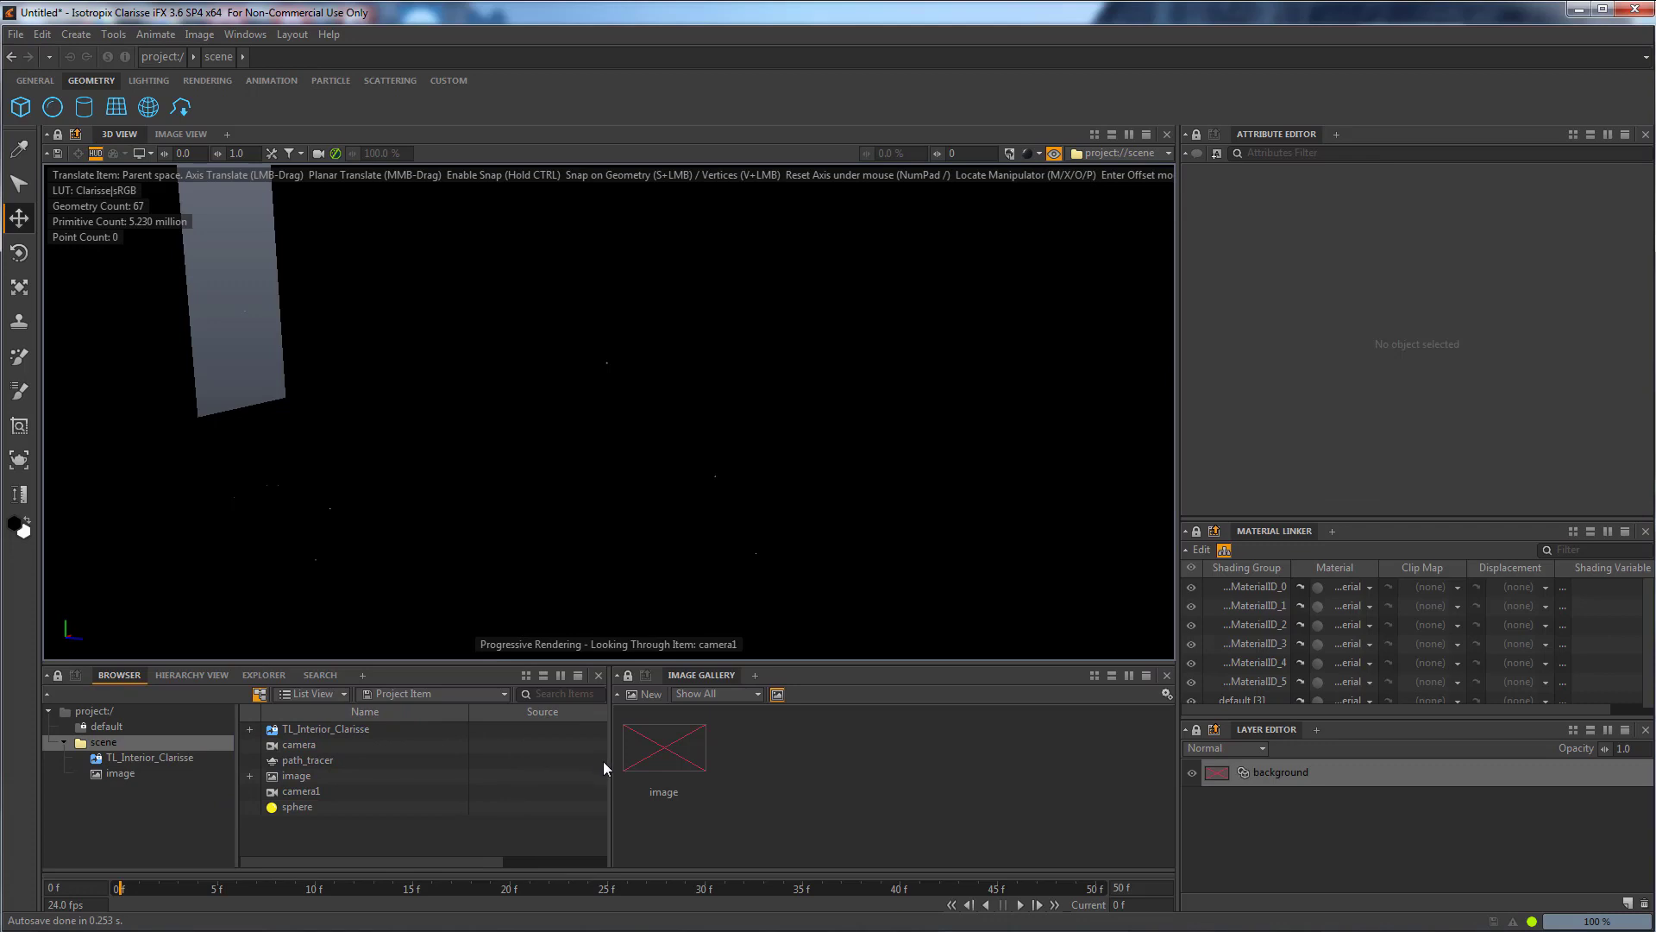
left_click_drag(608, 760, 821, 766)
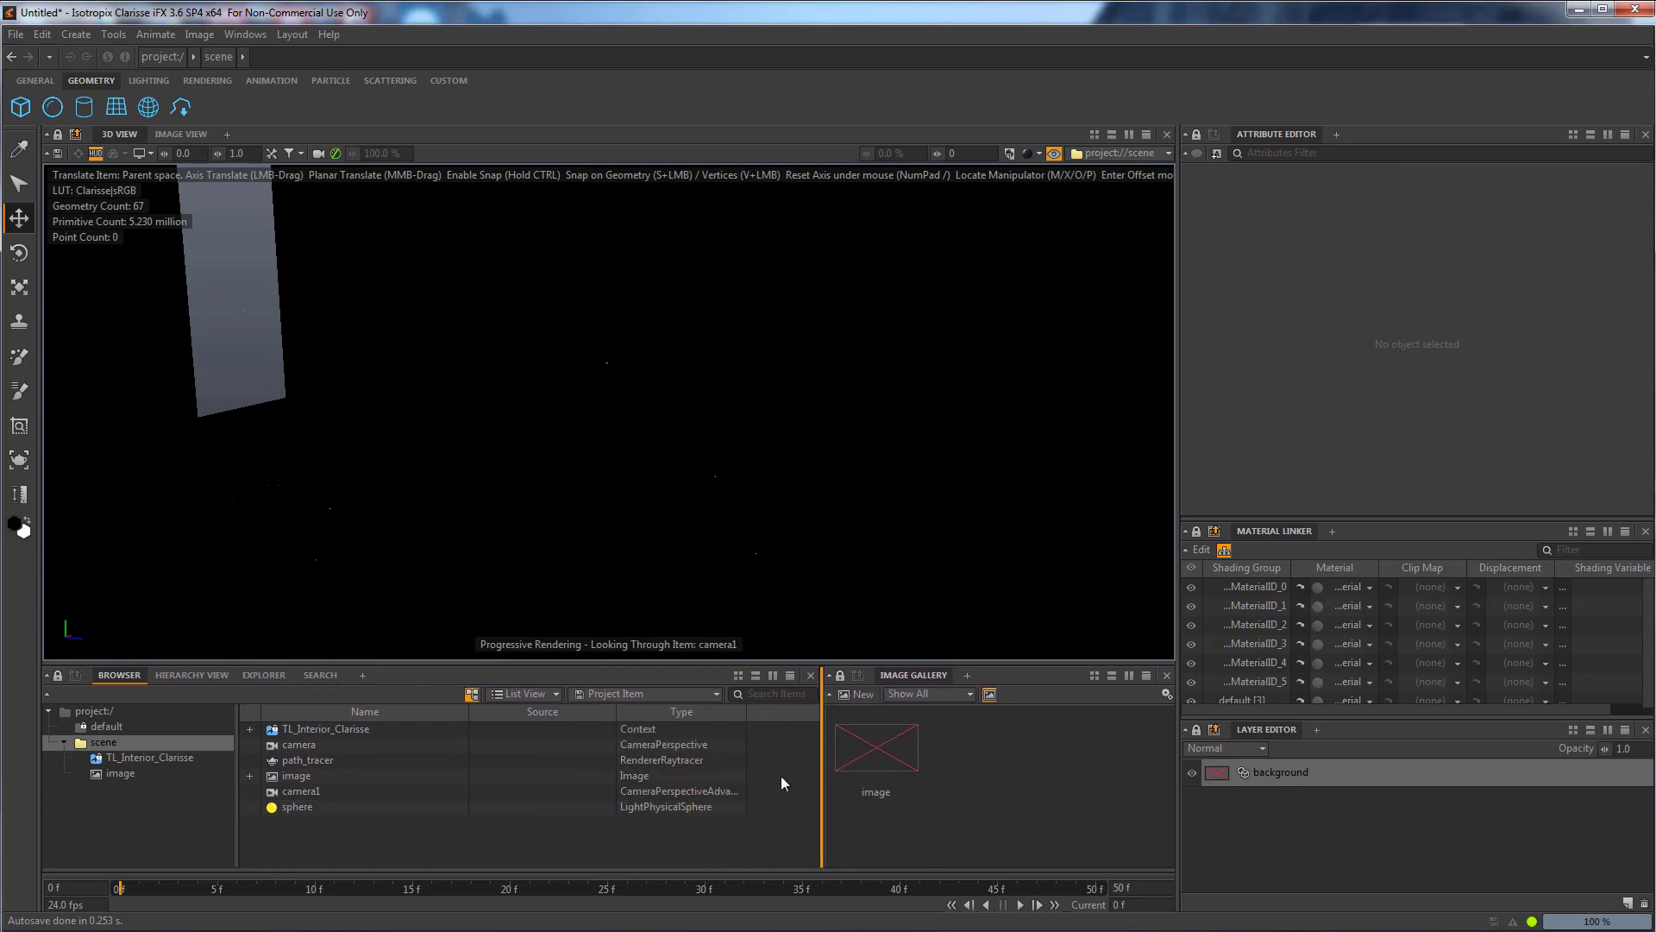
Add a physical Environment light to the scene context and look through its attributes.
right_click(293, 830)
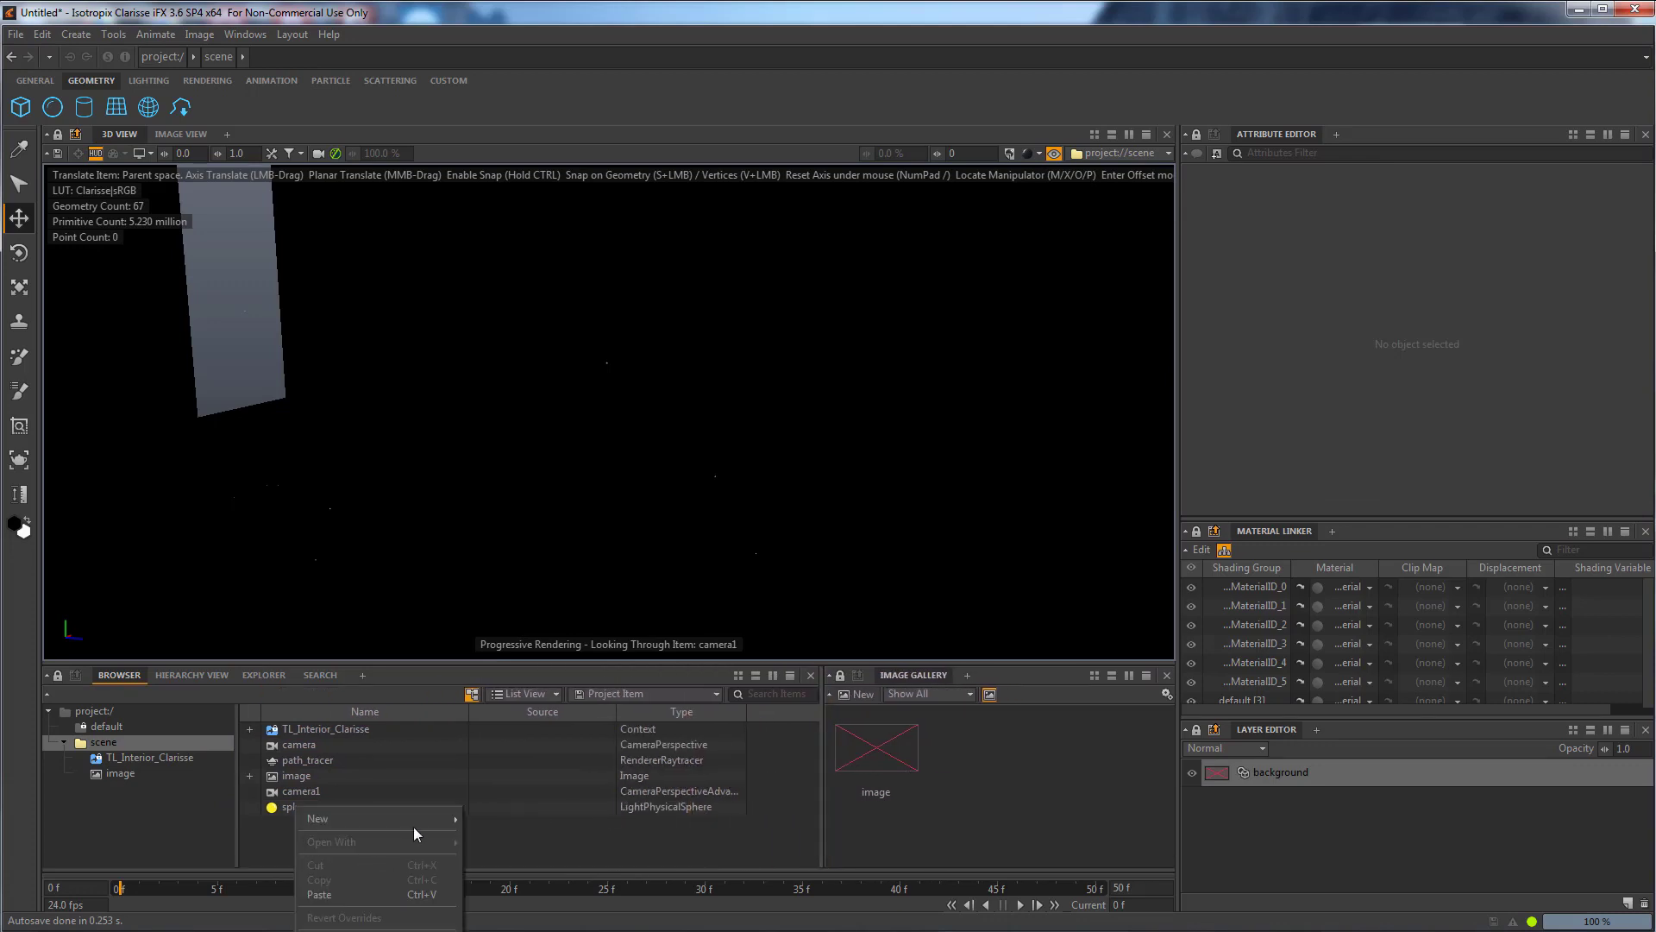
mouse_move(428, 820)
mouse_move(550, 869)
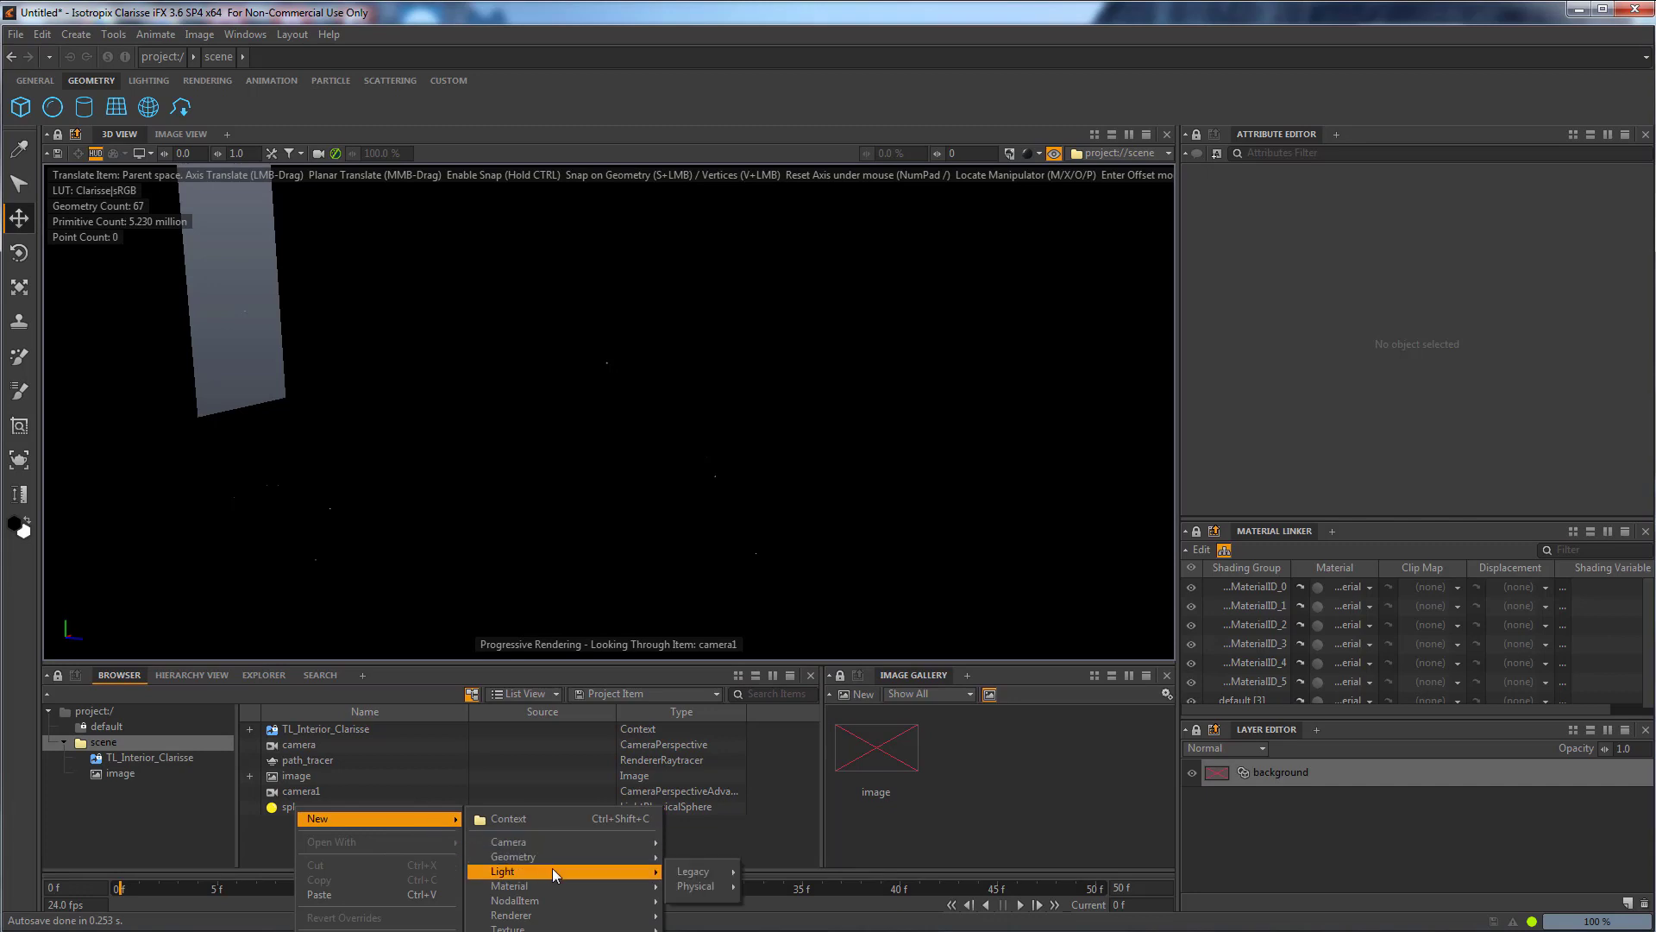
mouse_move(712, 888)
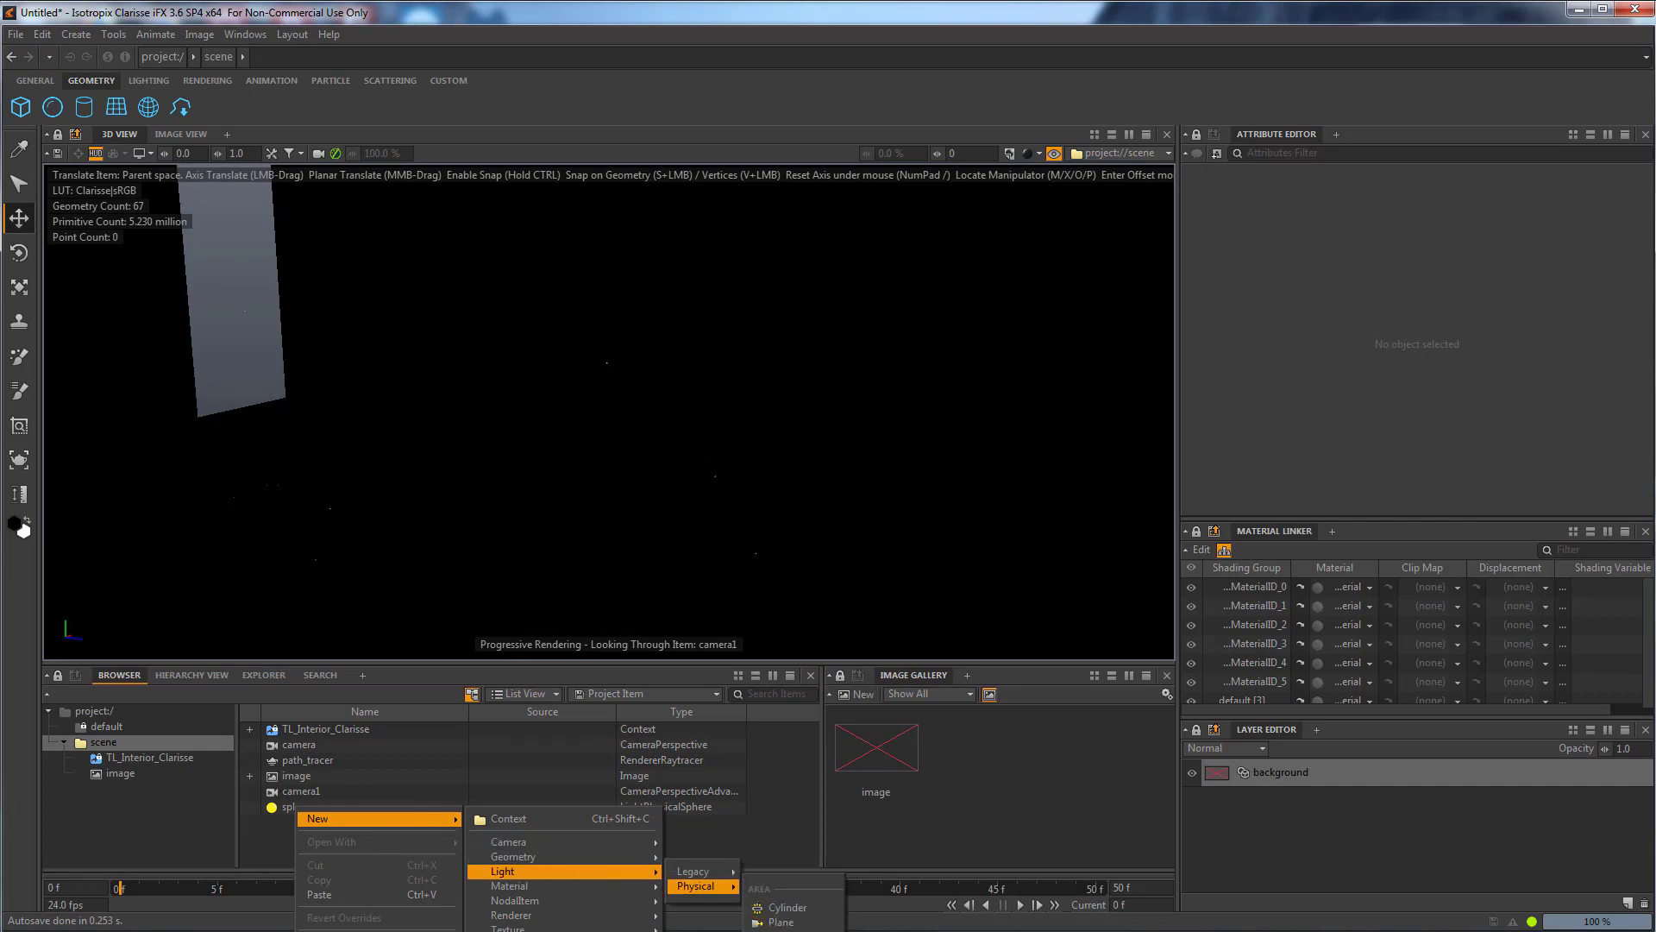
left_click(781, 928)
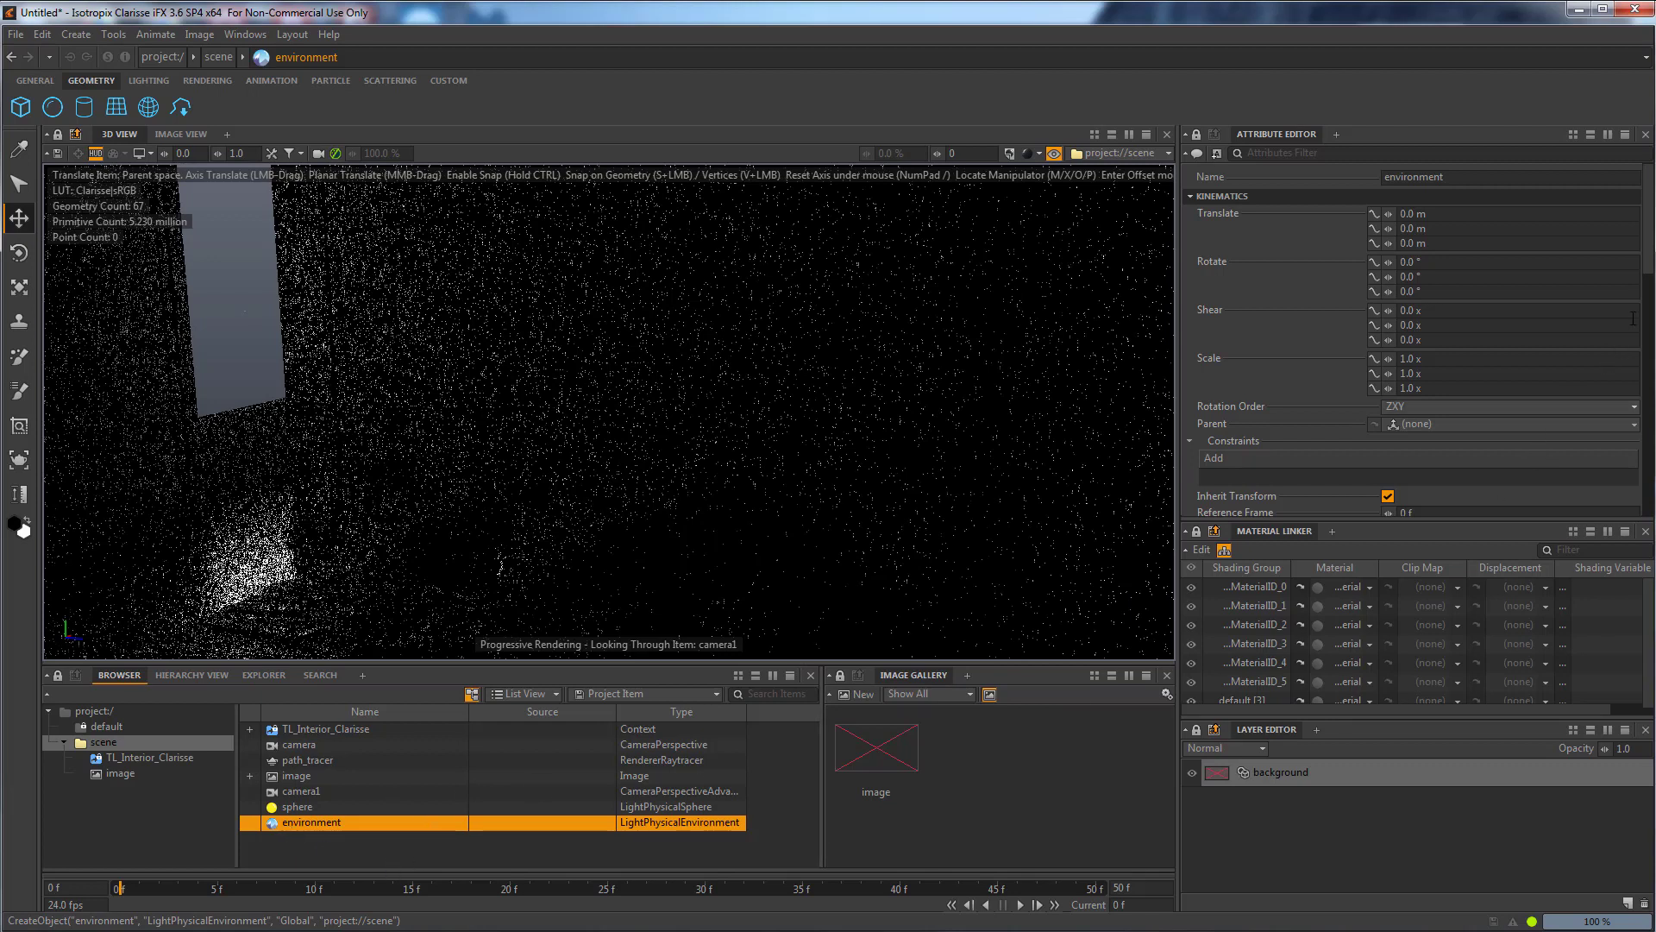
left_click_drag(1649, 224, 1648, 399)
Create a new context inside the scene context and name it textures.
left_click(298, 844)
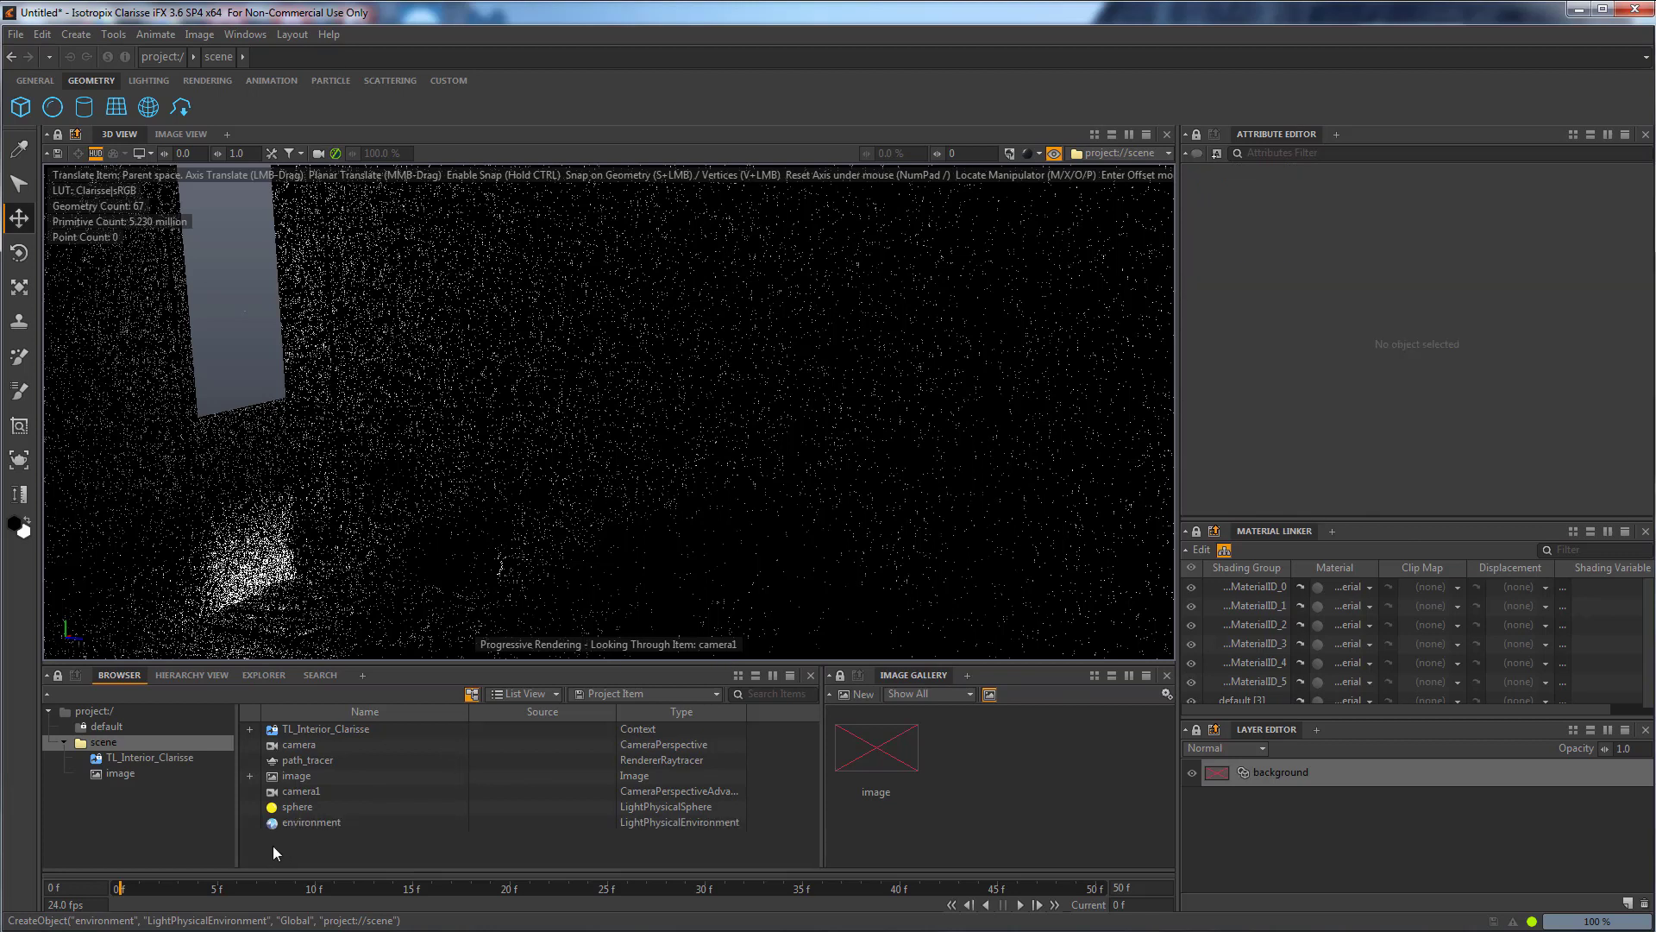
right_click(273, 846)
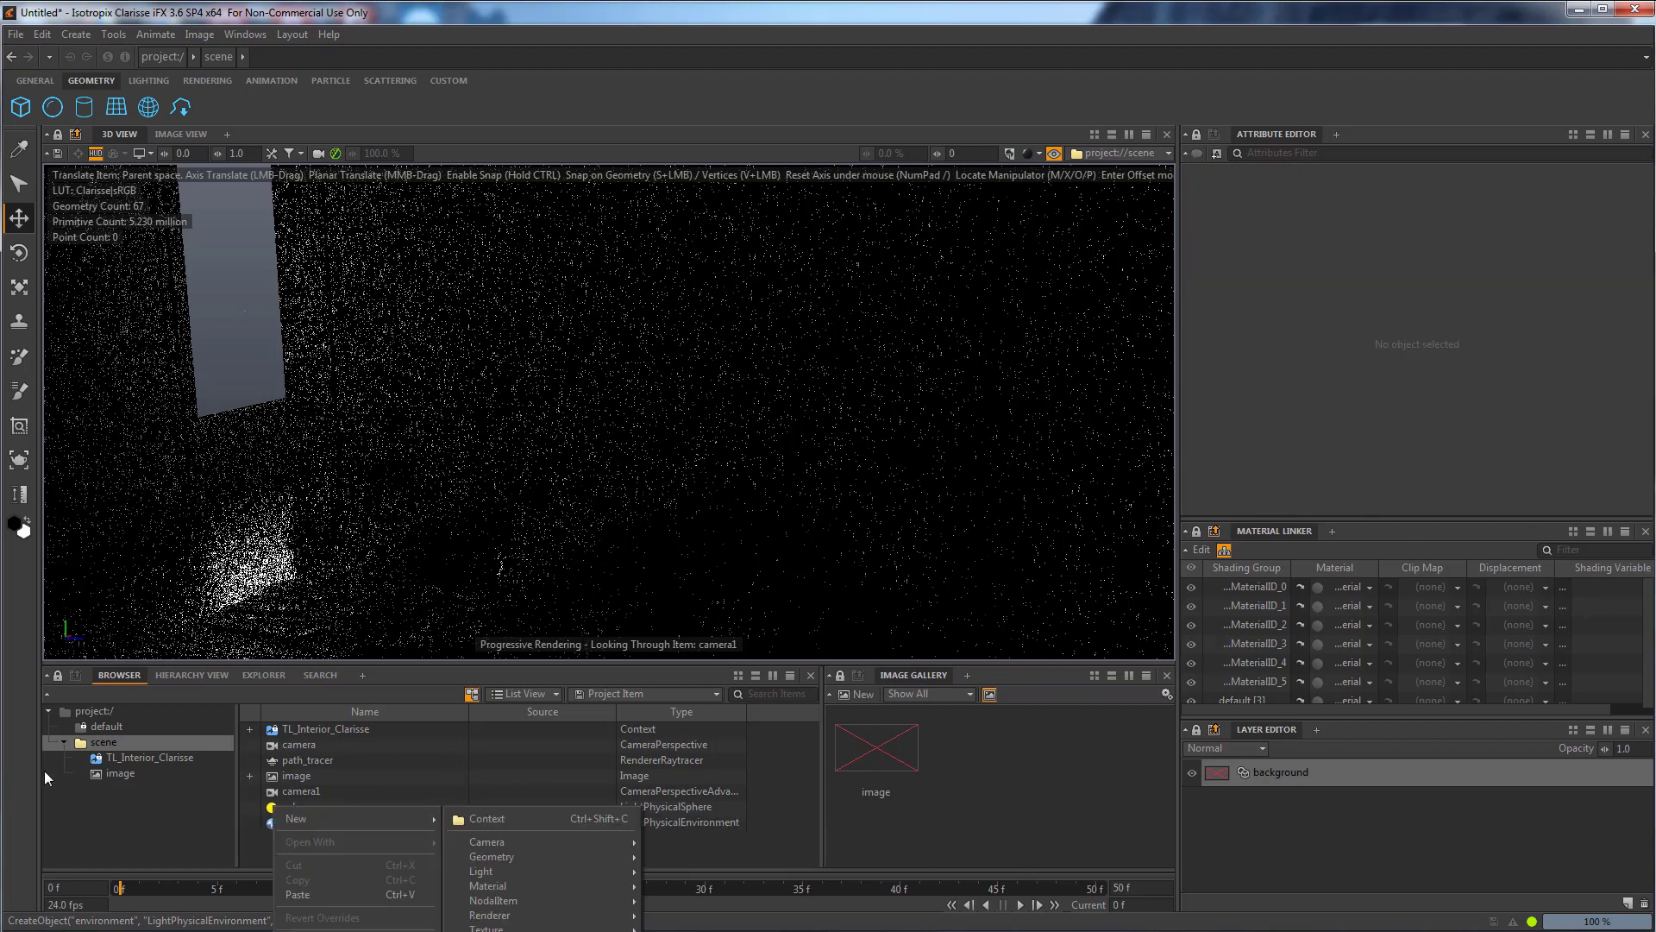
left_click(105, 746)
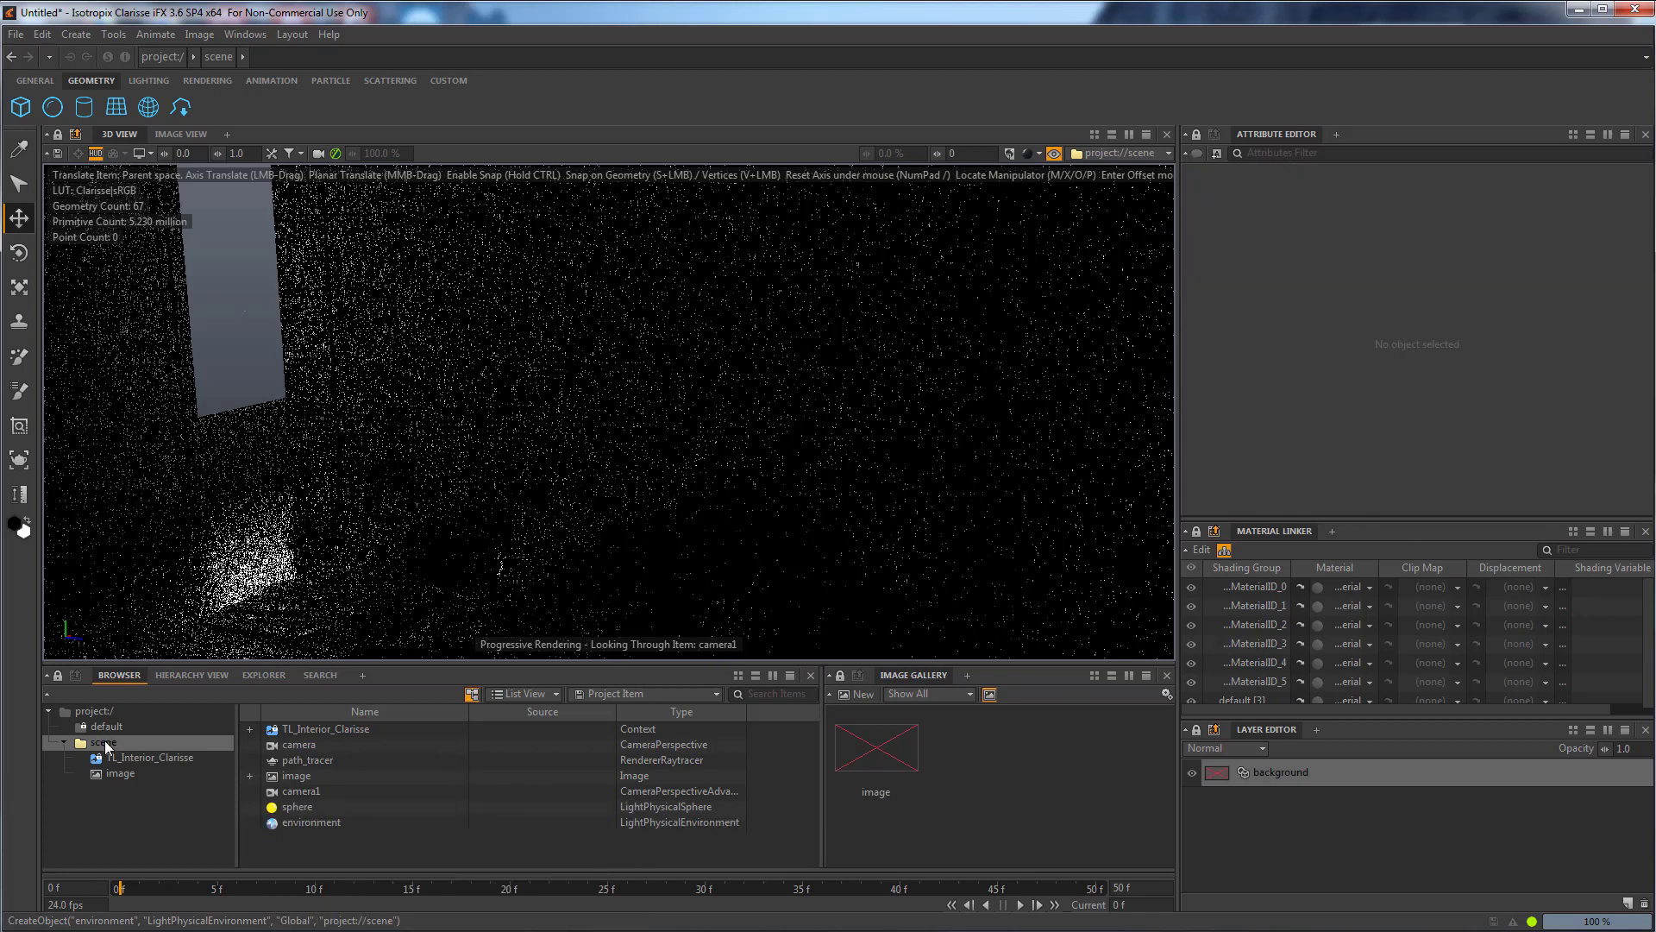
right_click(122, 795)
mouse_move(244, 817)
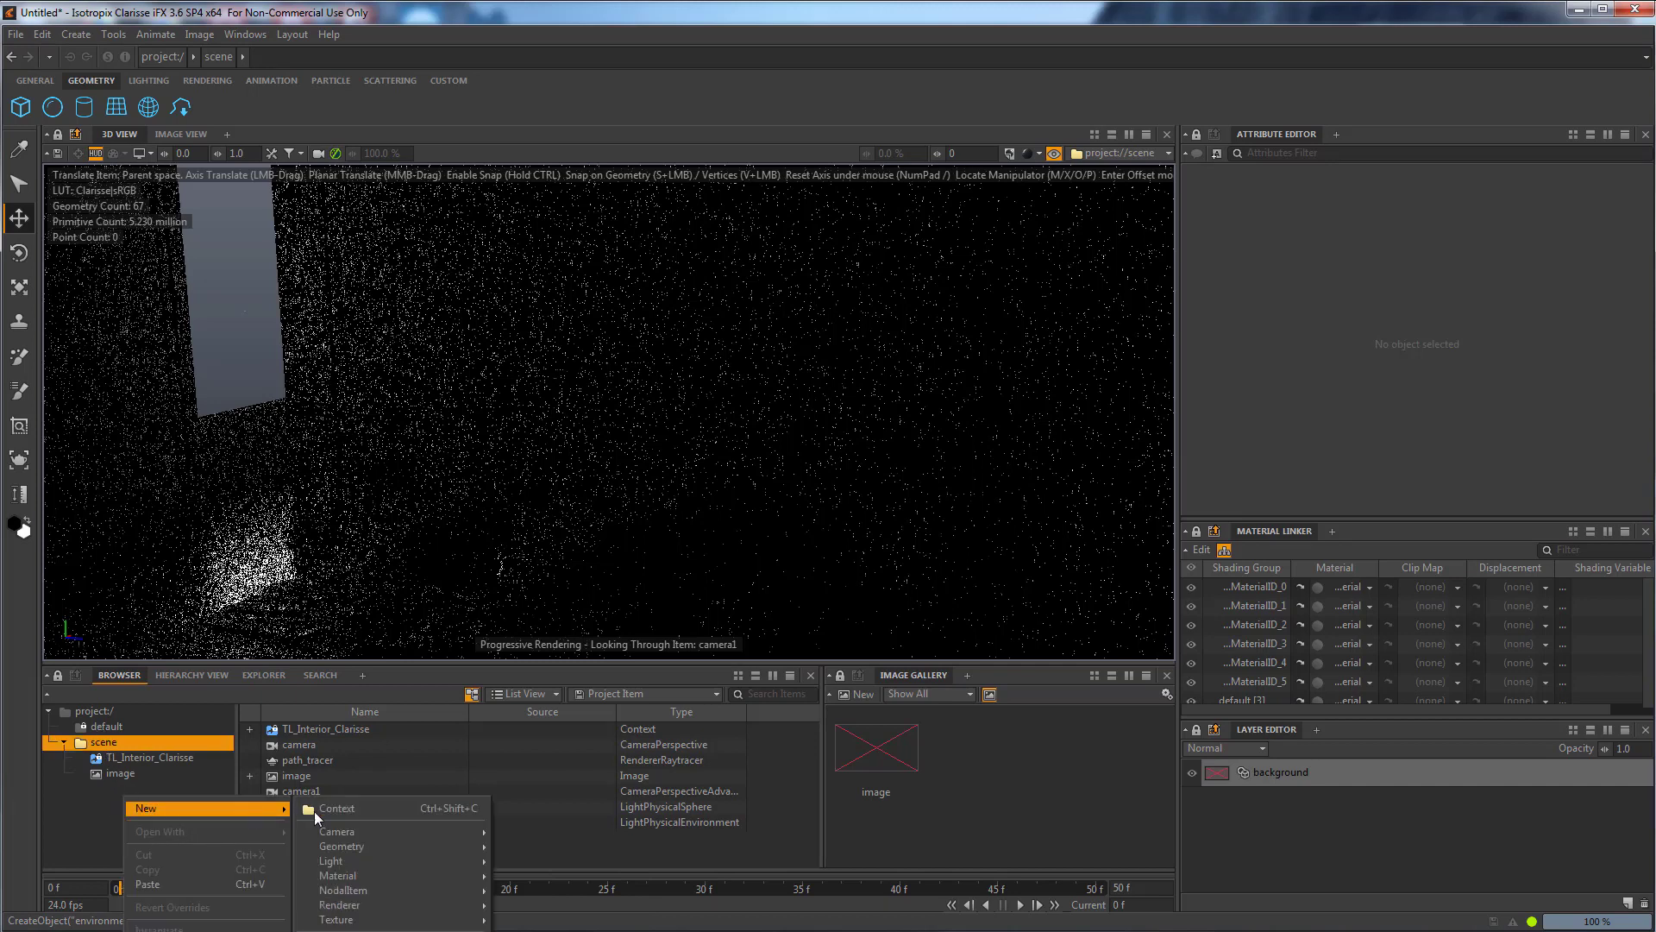
mouse_move(399, 911)
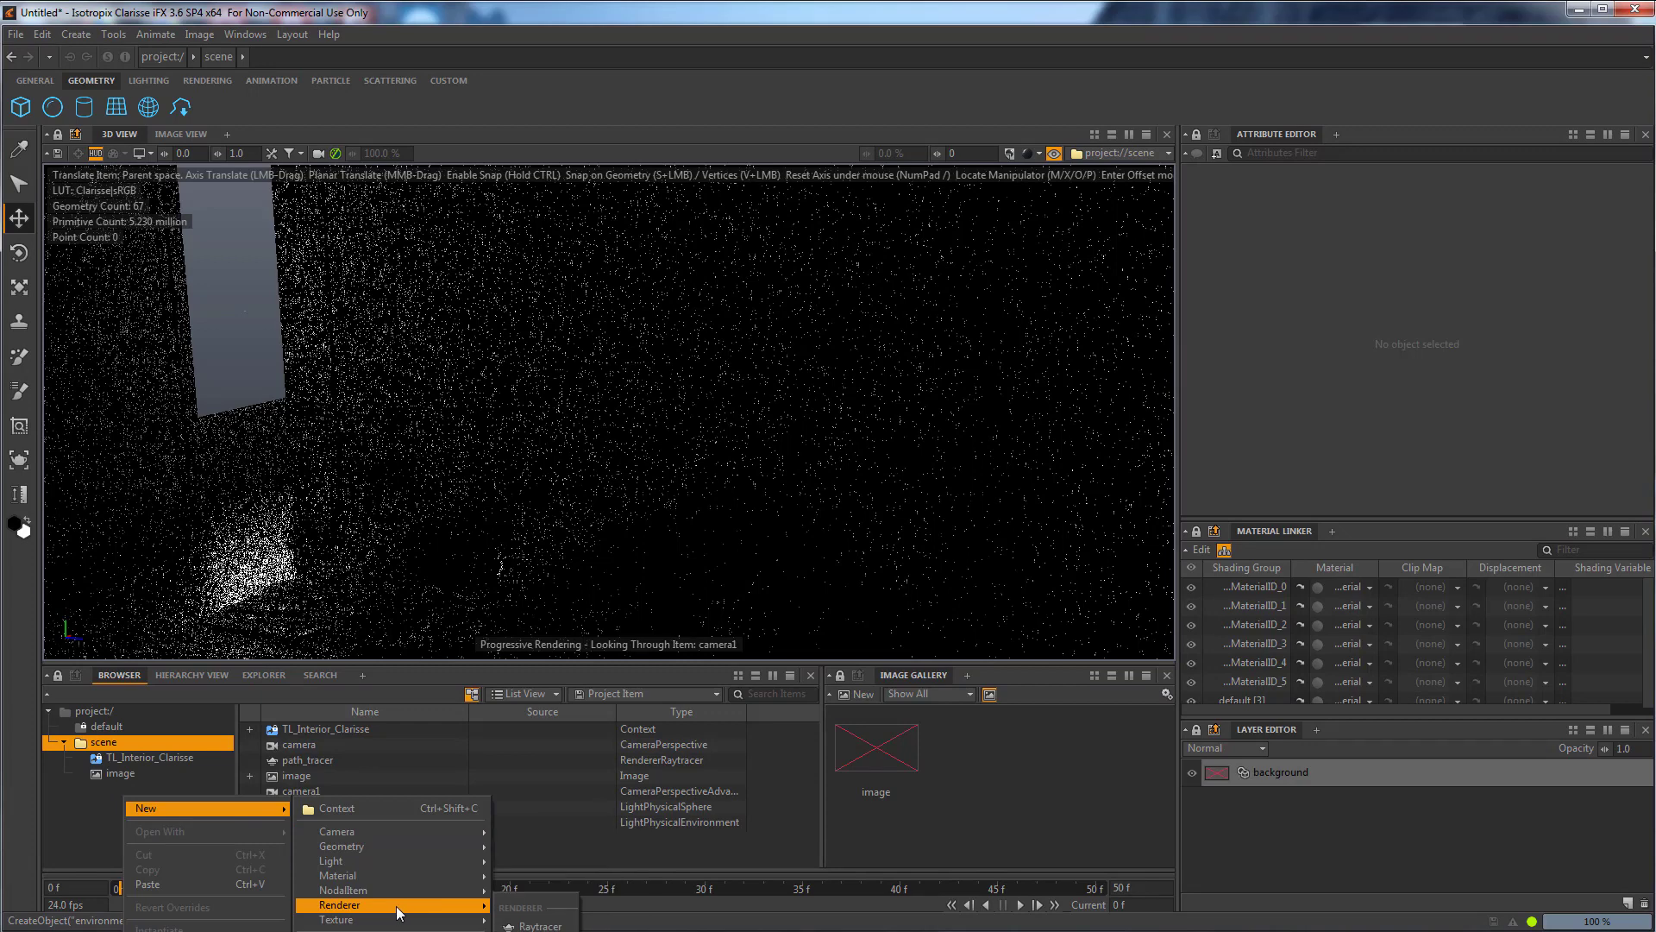
left_click(374, 811)
left_click(132, 772)
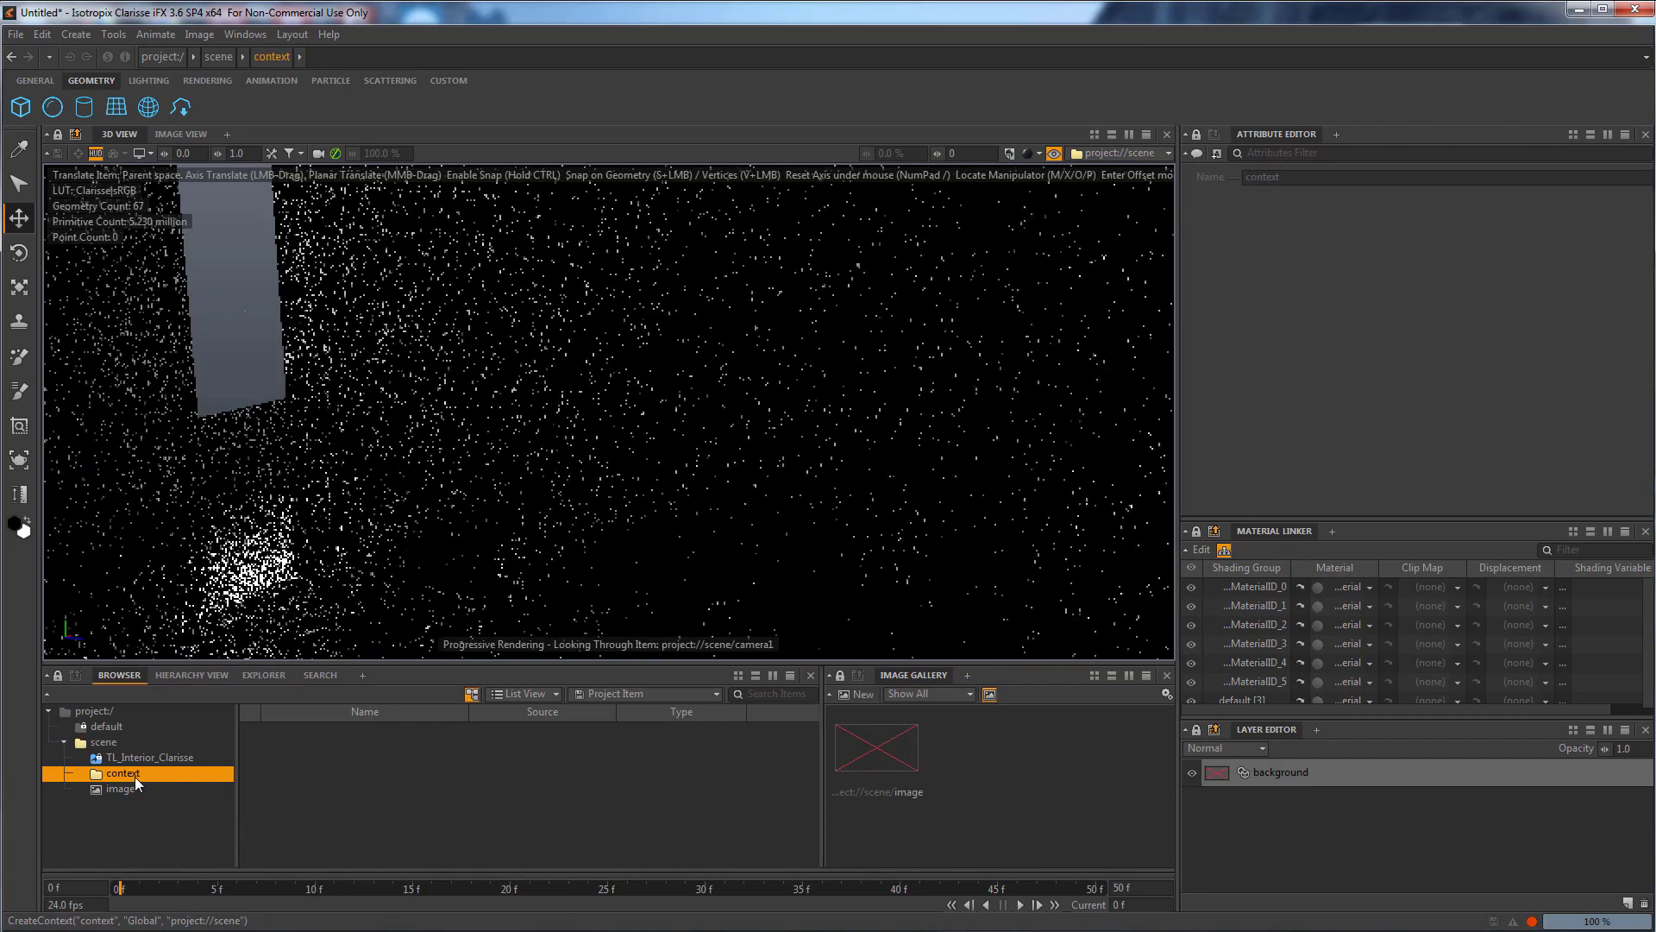
left_click(135, 777)
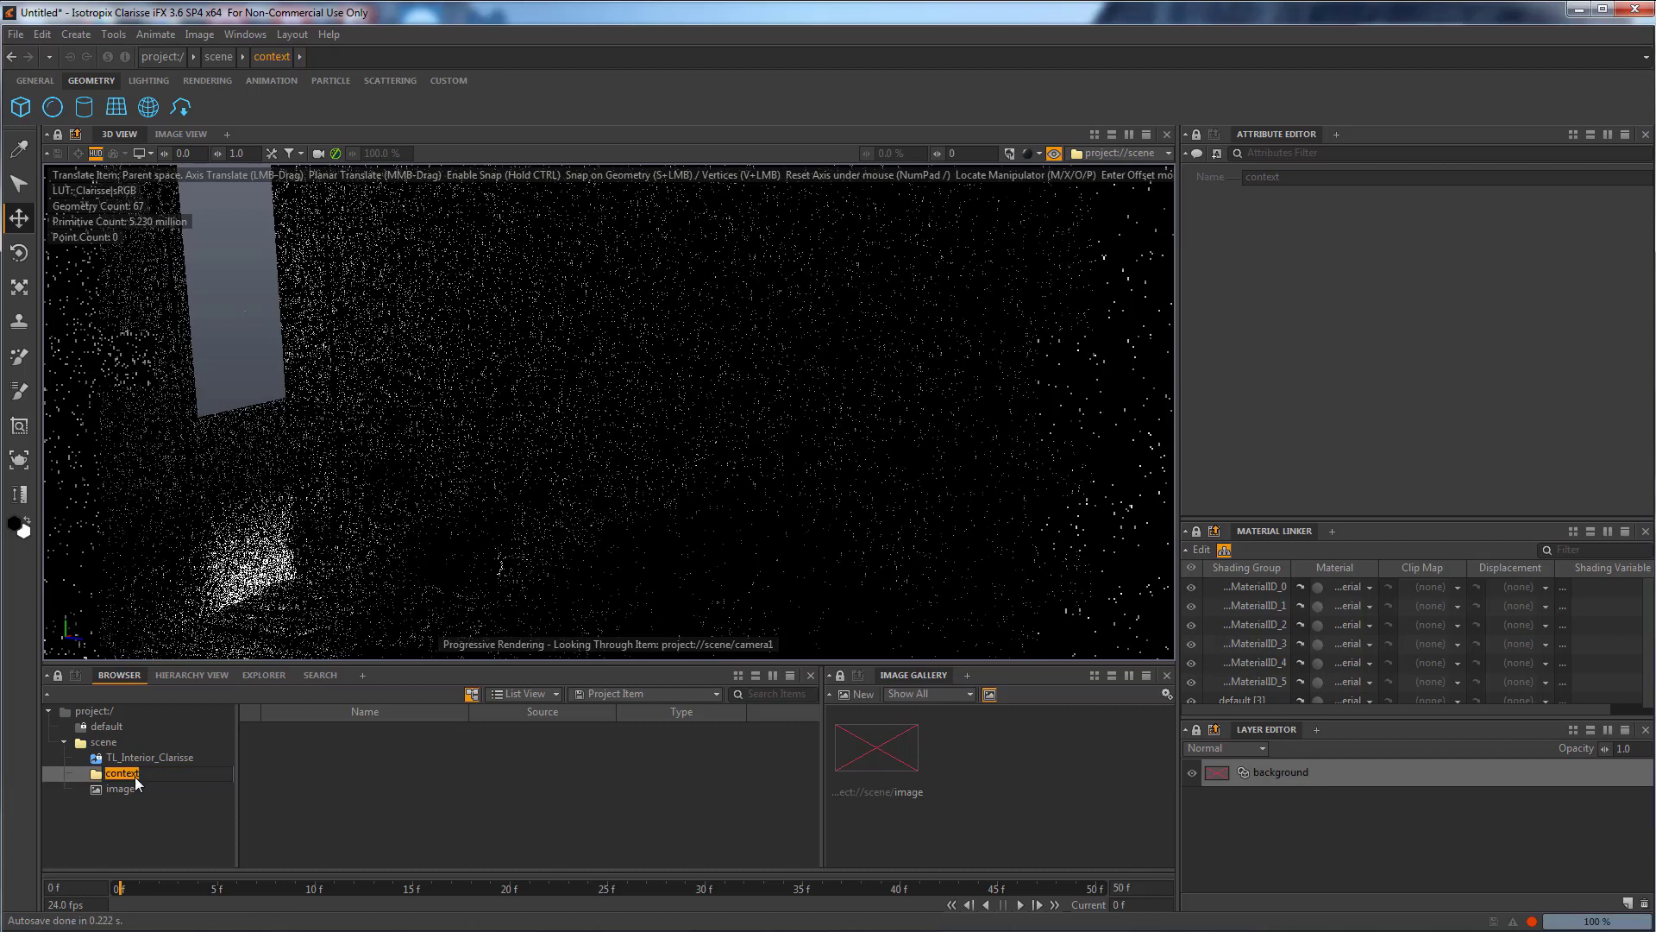
type("te")
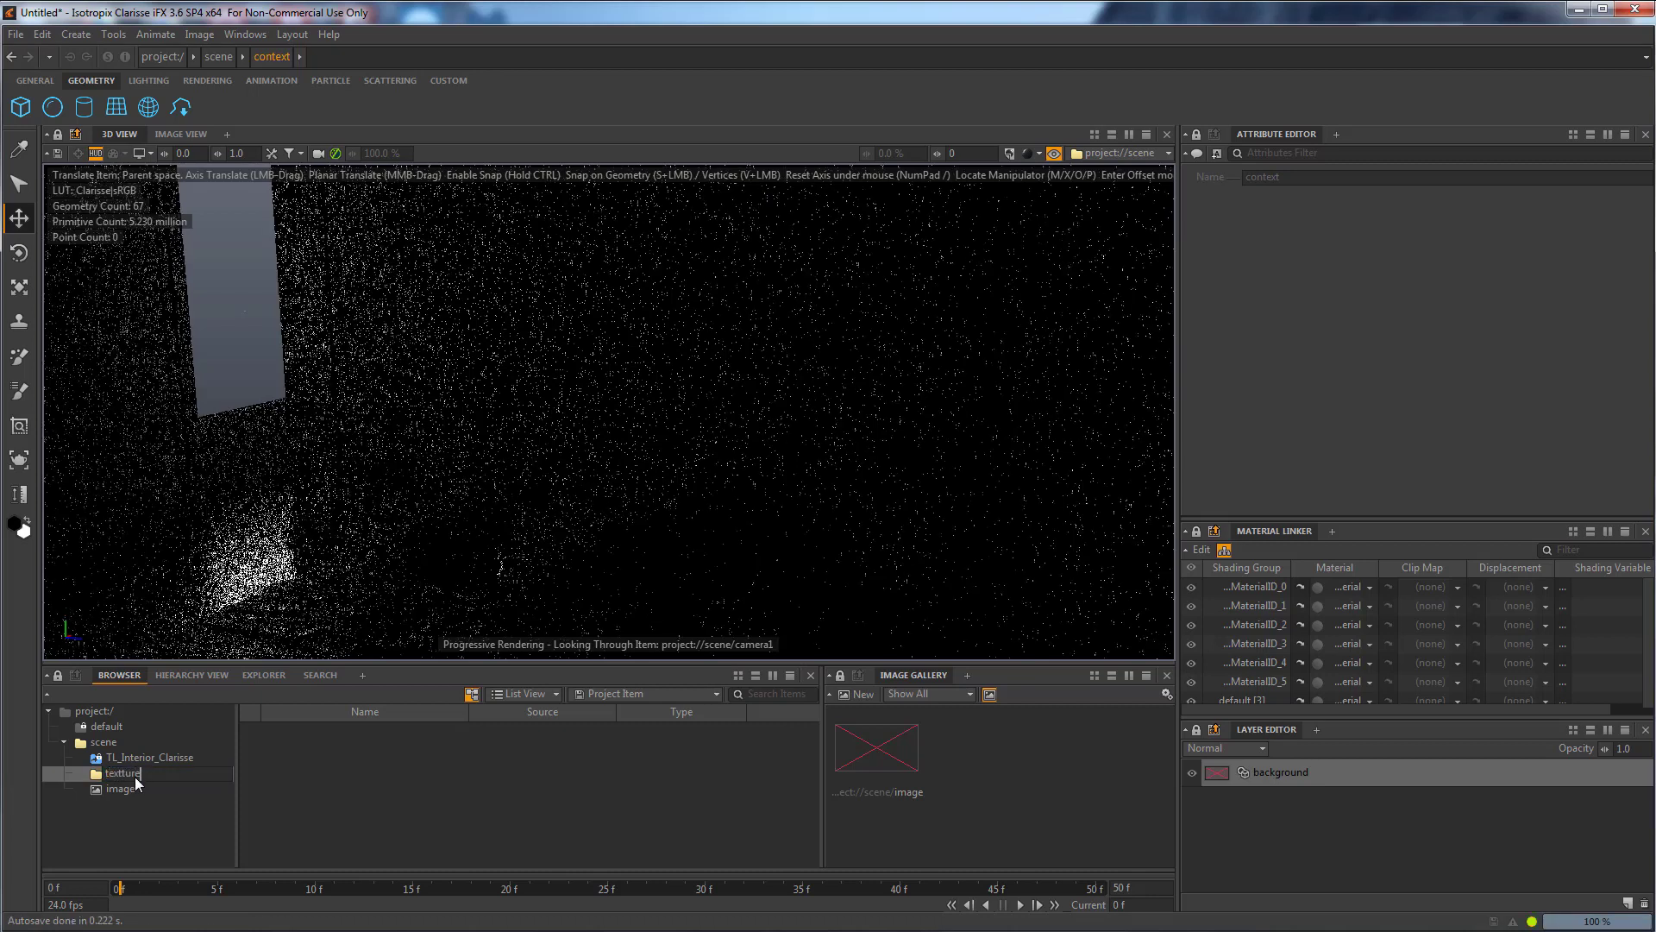
type("xtures")
key("Return")
Create a Map File texture inside the textures context.
right_click(258, 754)
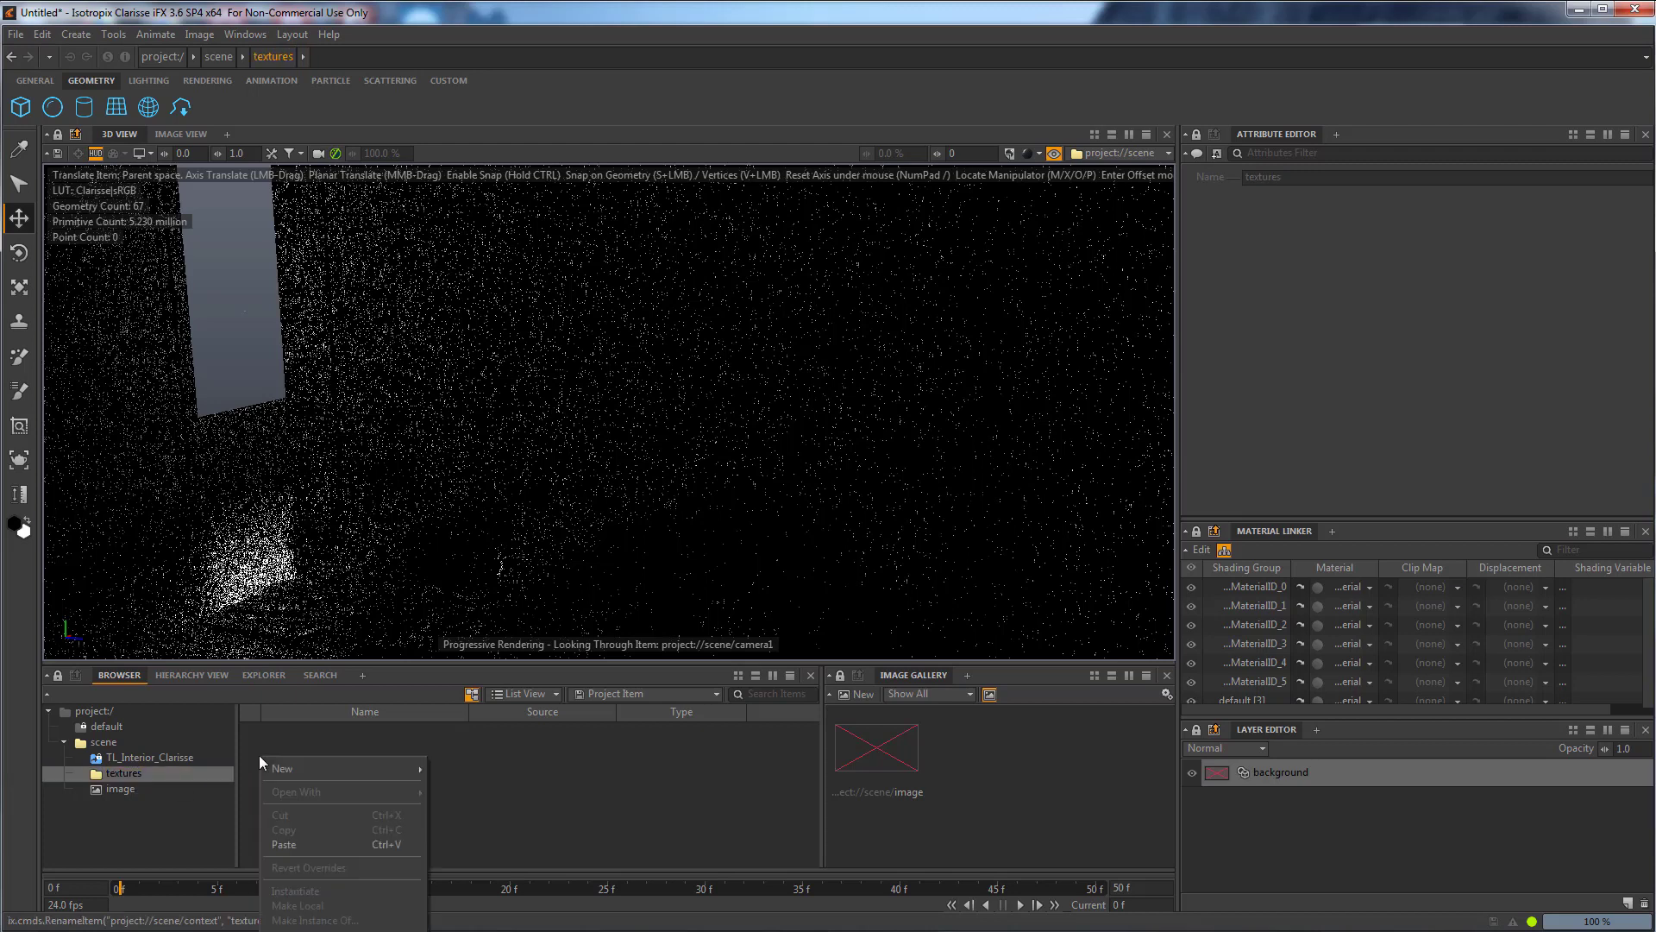
mouse_move(308, 769)
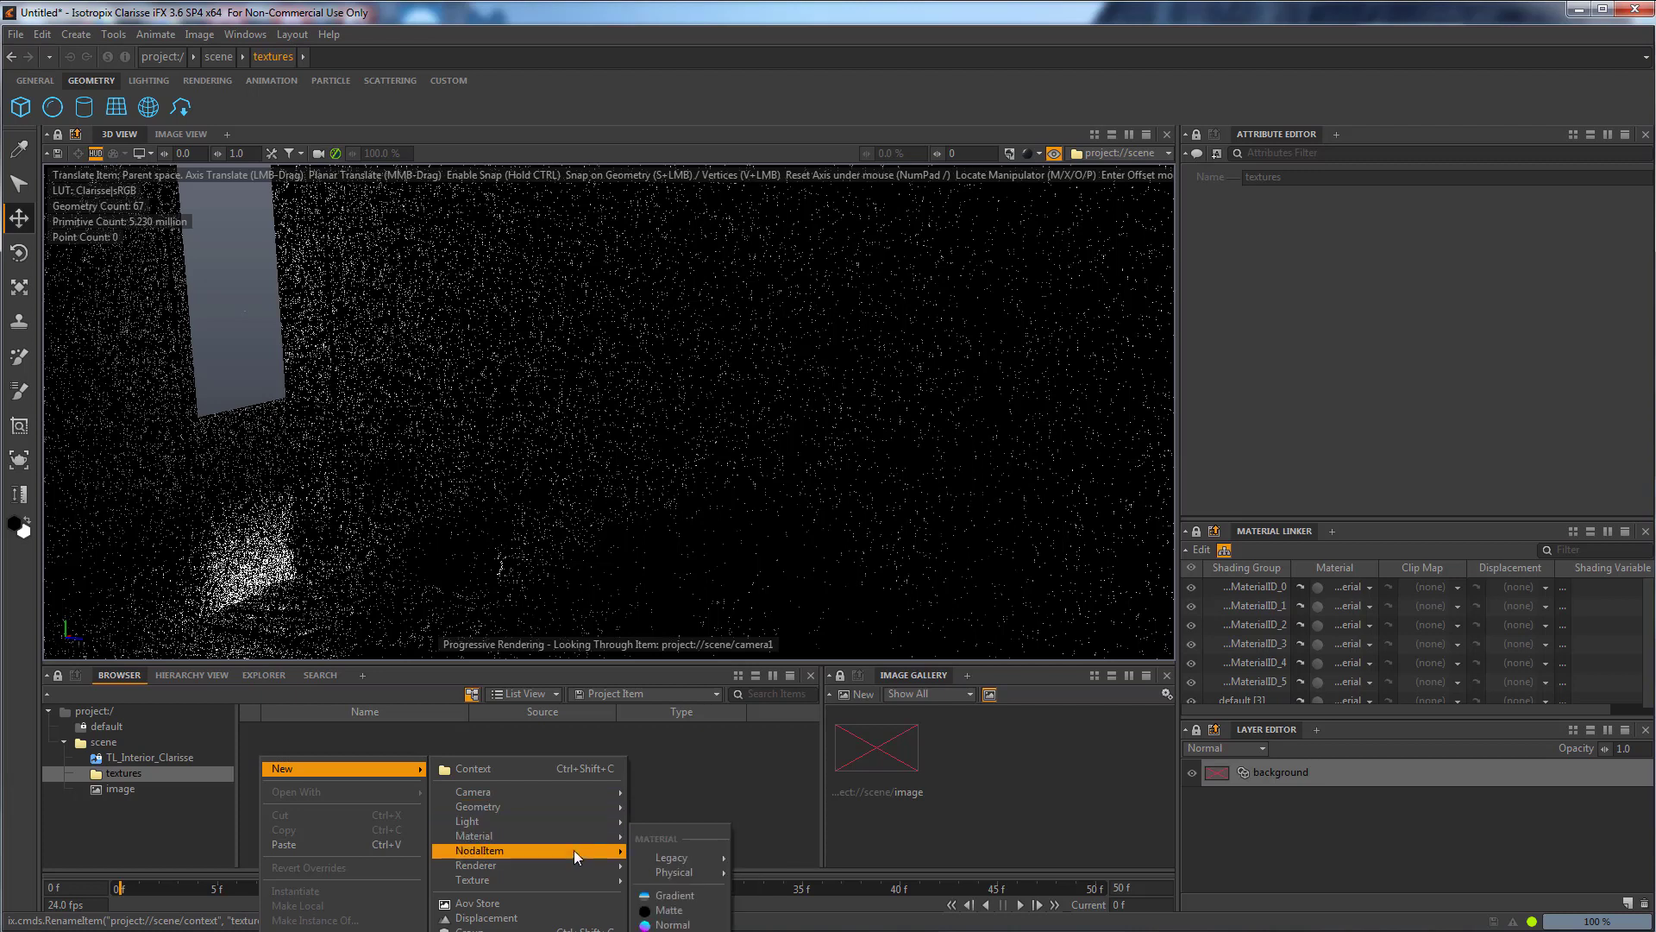
mouse_move(577, 877)
mouse_move(676, 881)
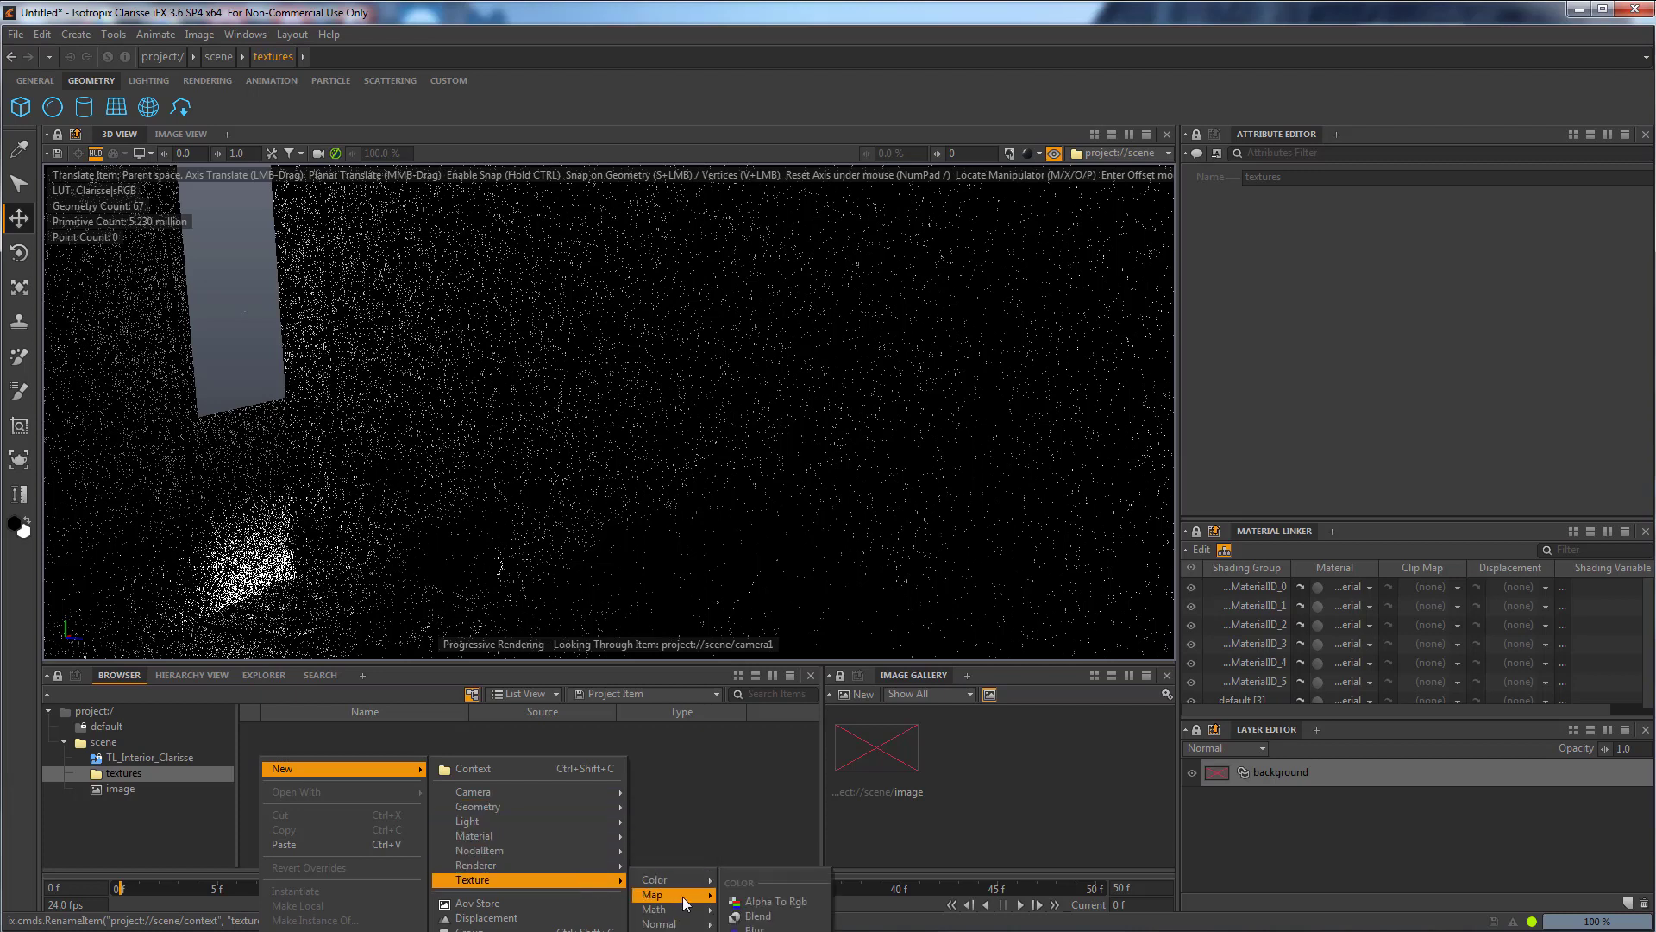
left_click(759, 924)
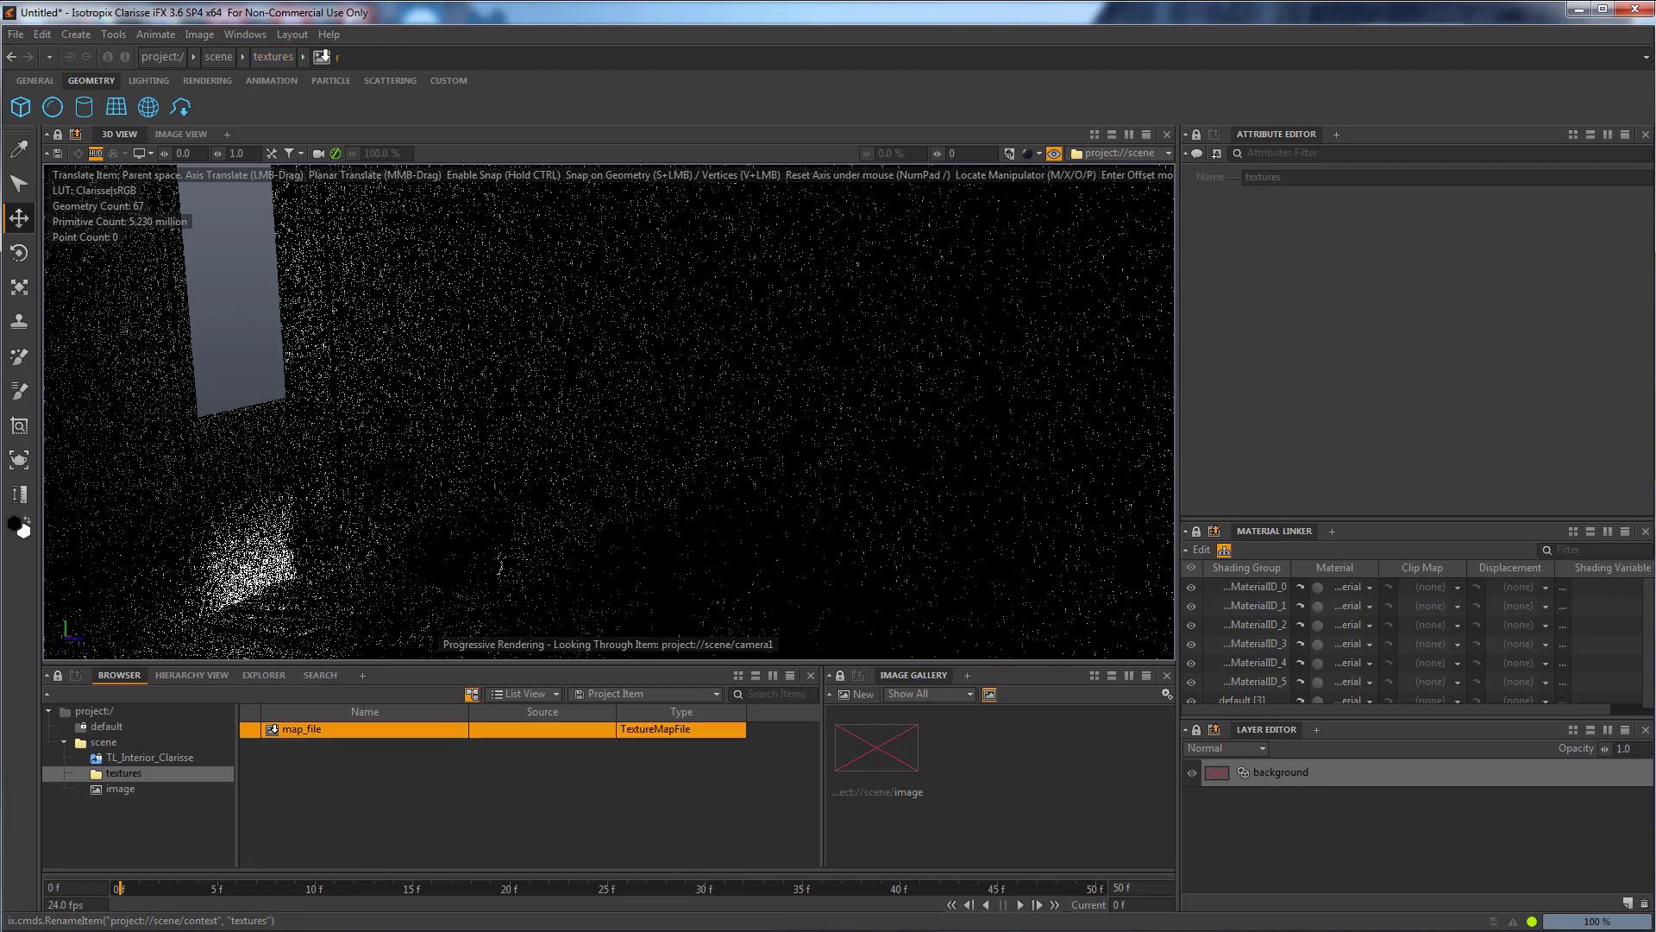
Rename the map file texture to HDRI_txt and open the file chooser for its Filename path.
double_click(337, 731)
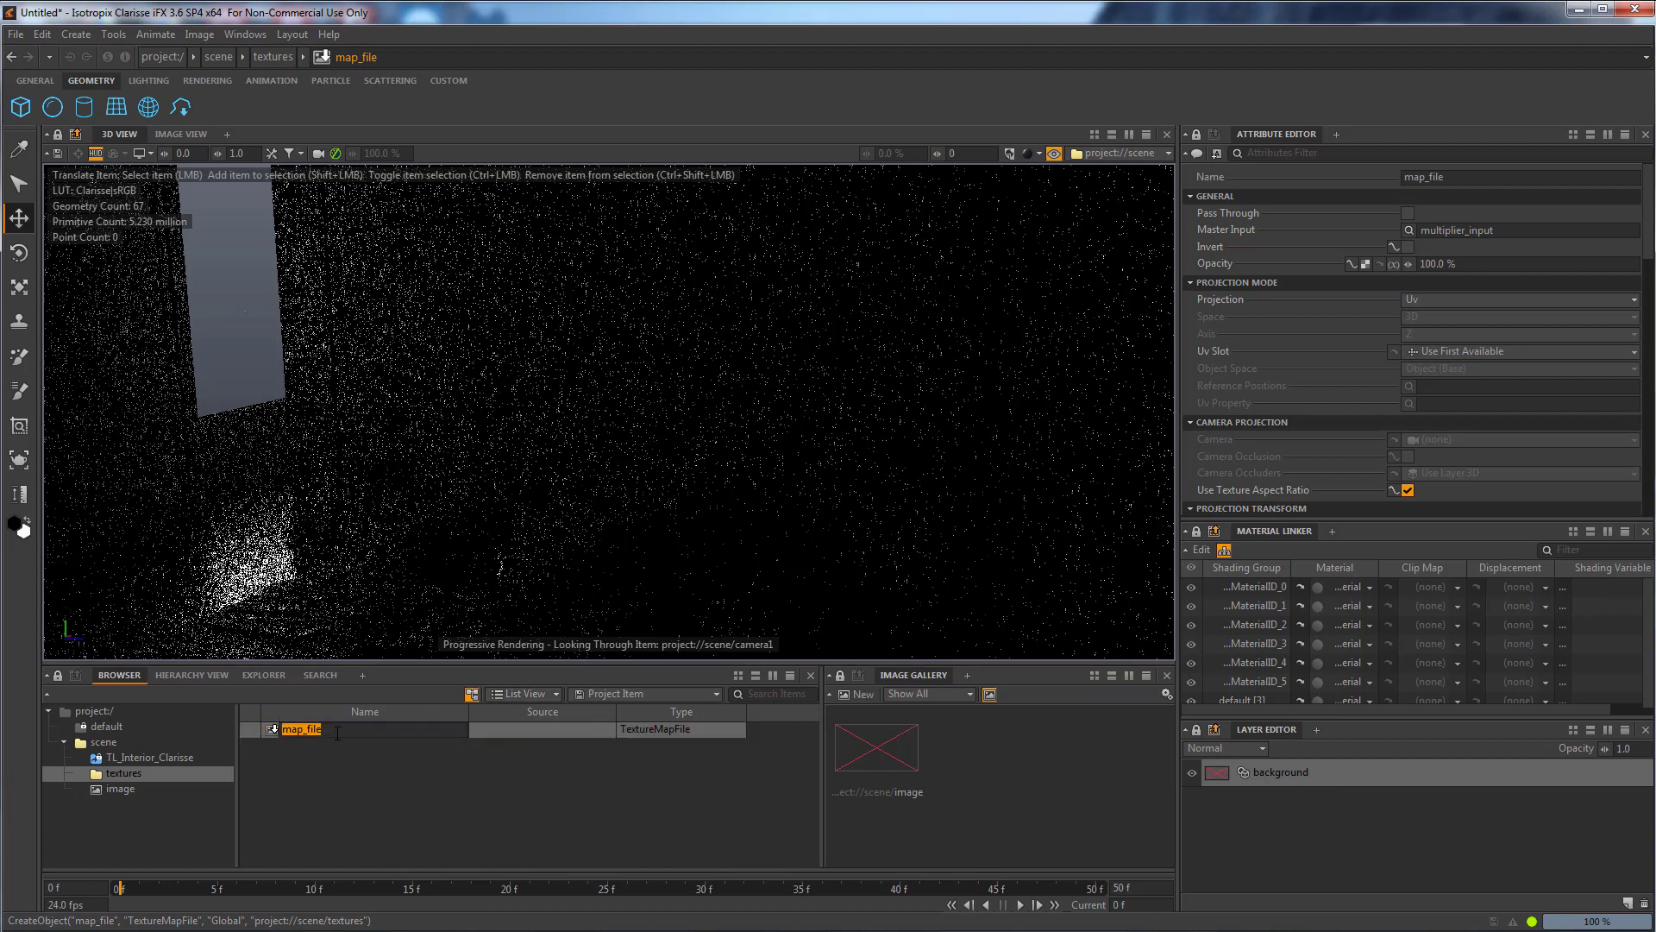
type("HDRI_txt")
key("Return")
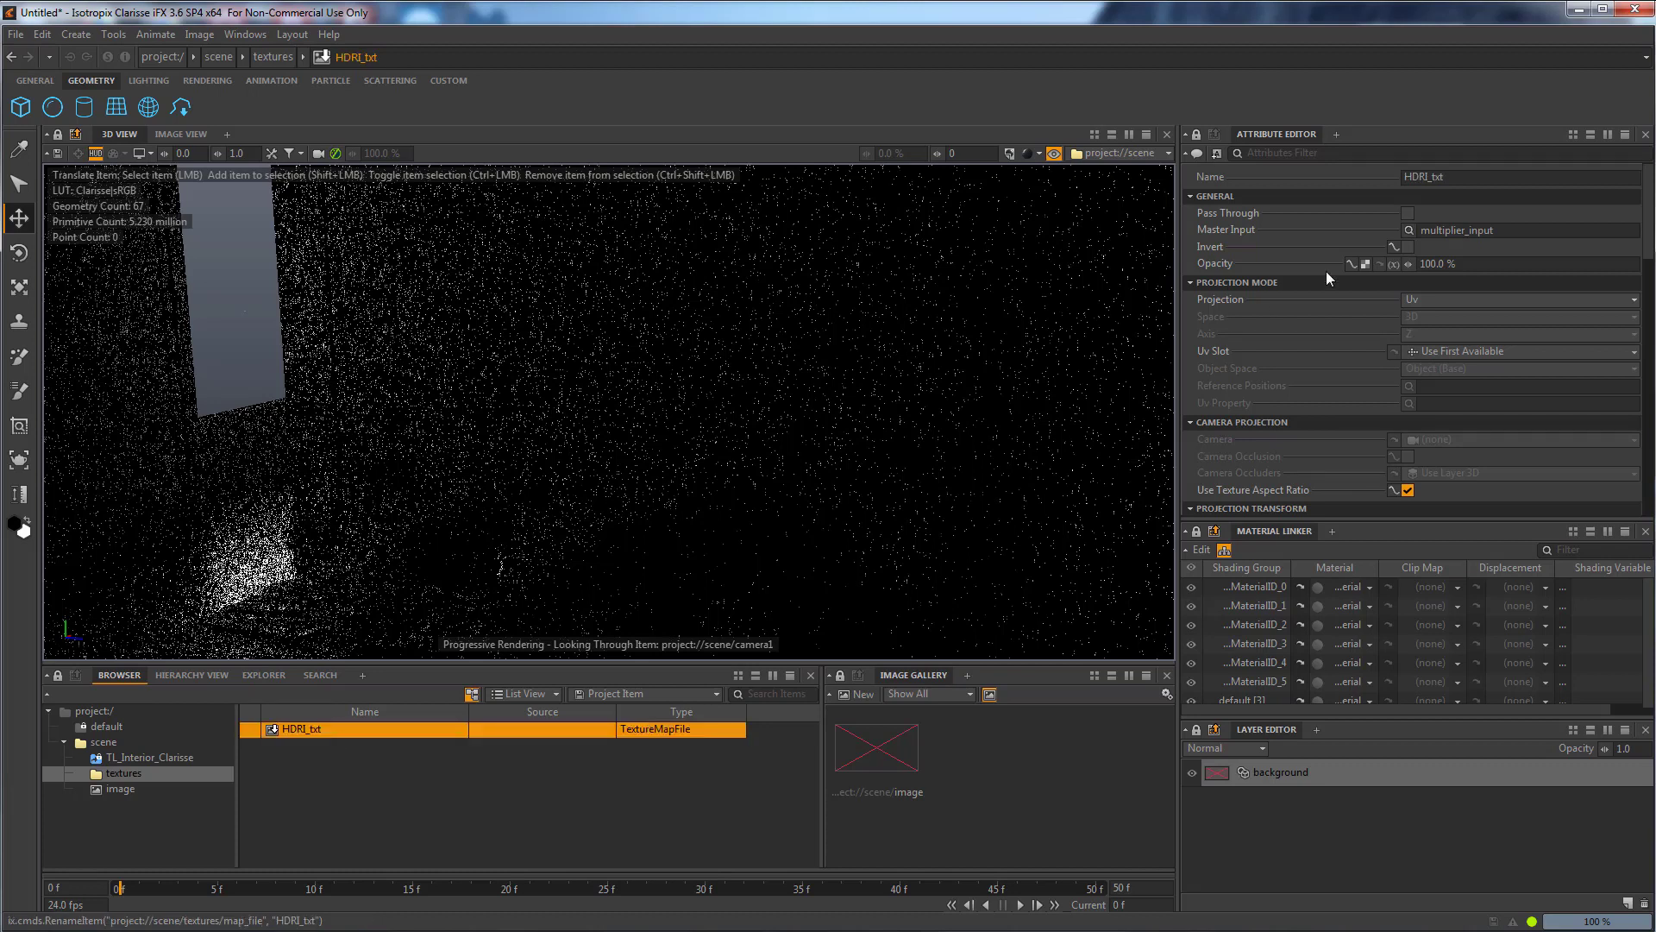
scroll(1414, 336, "down", 10)
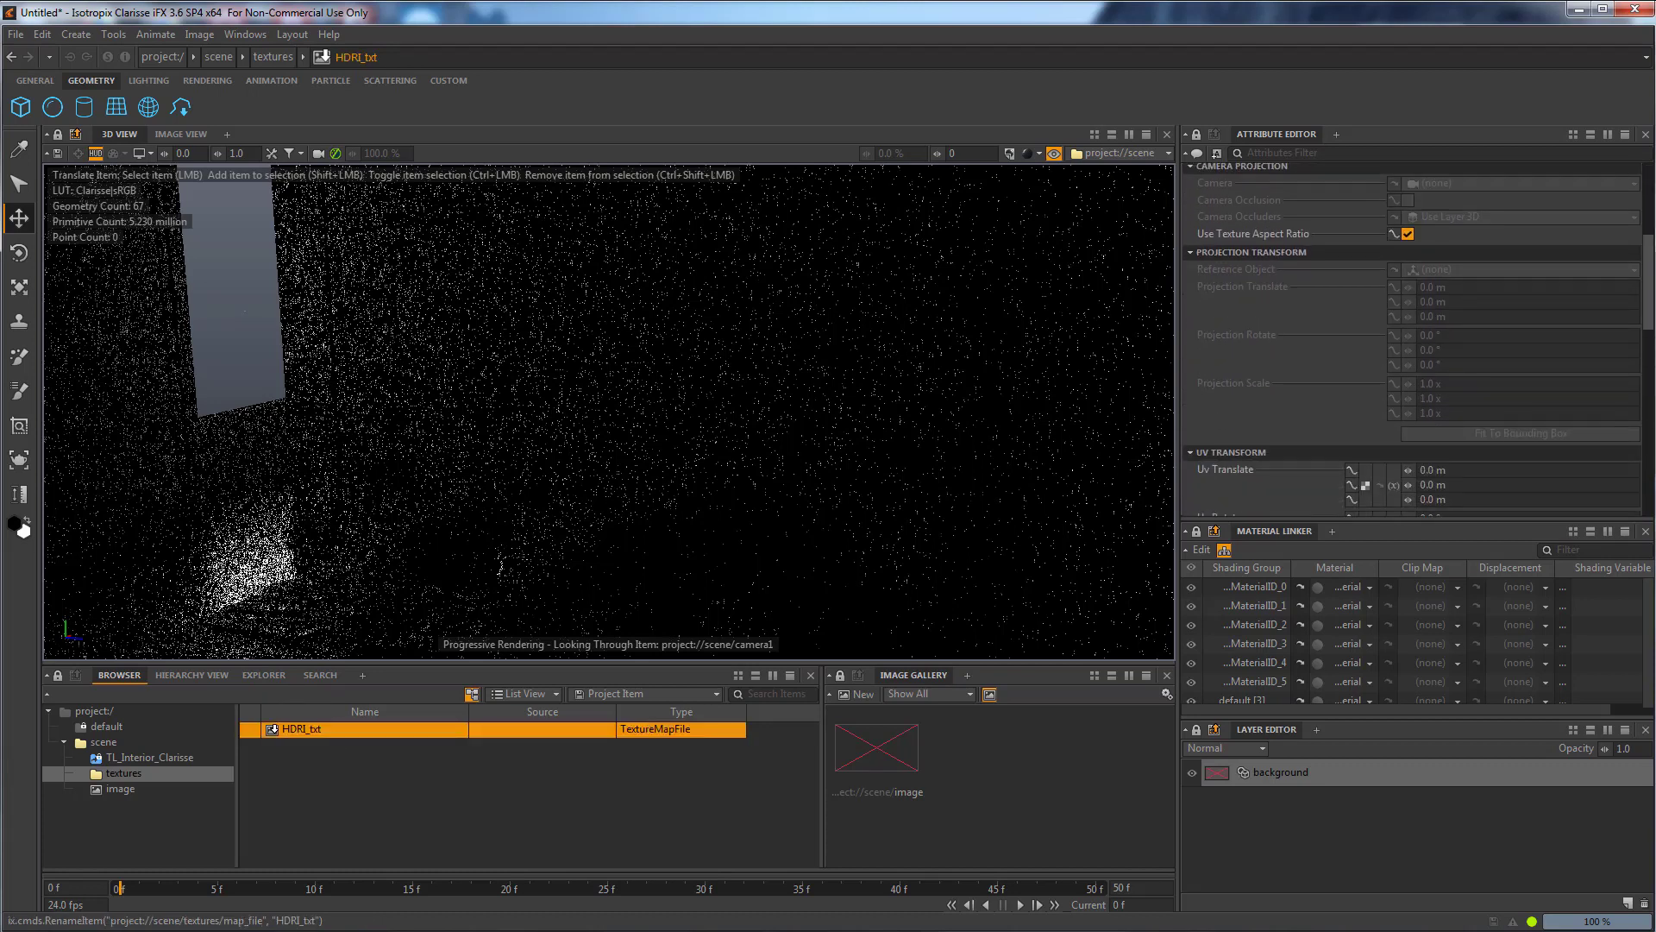
scroll(1233, 276, "down", 4)
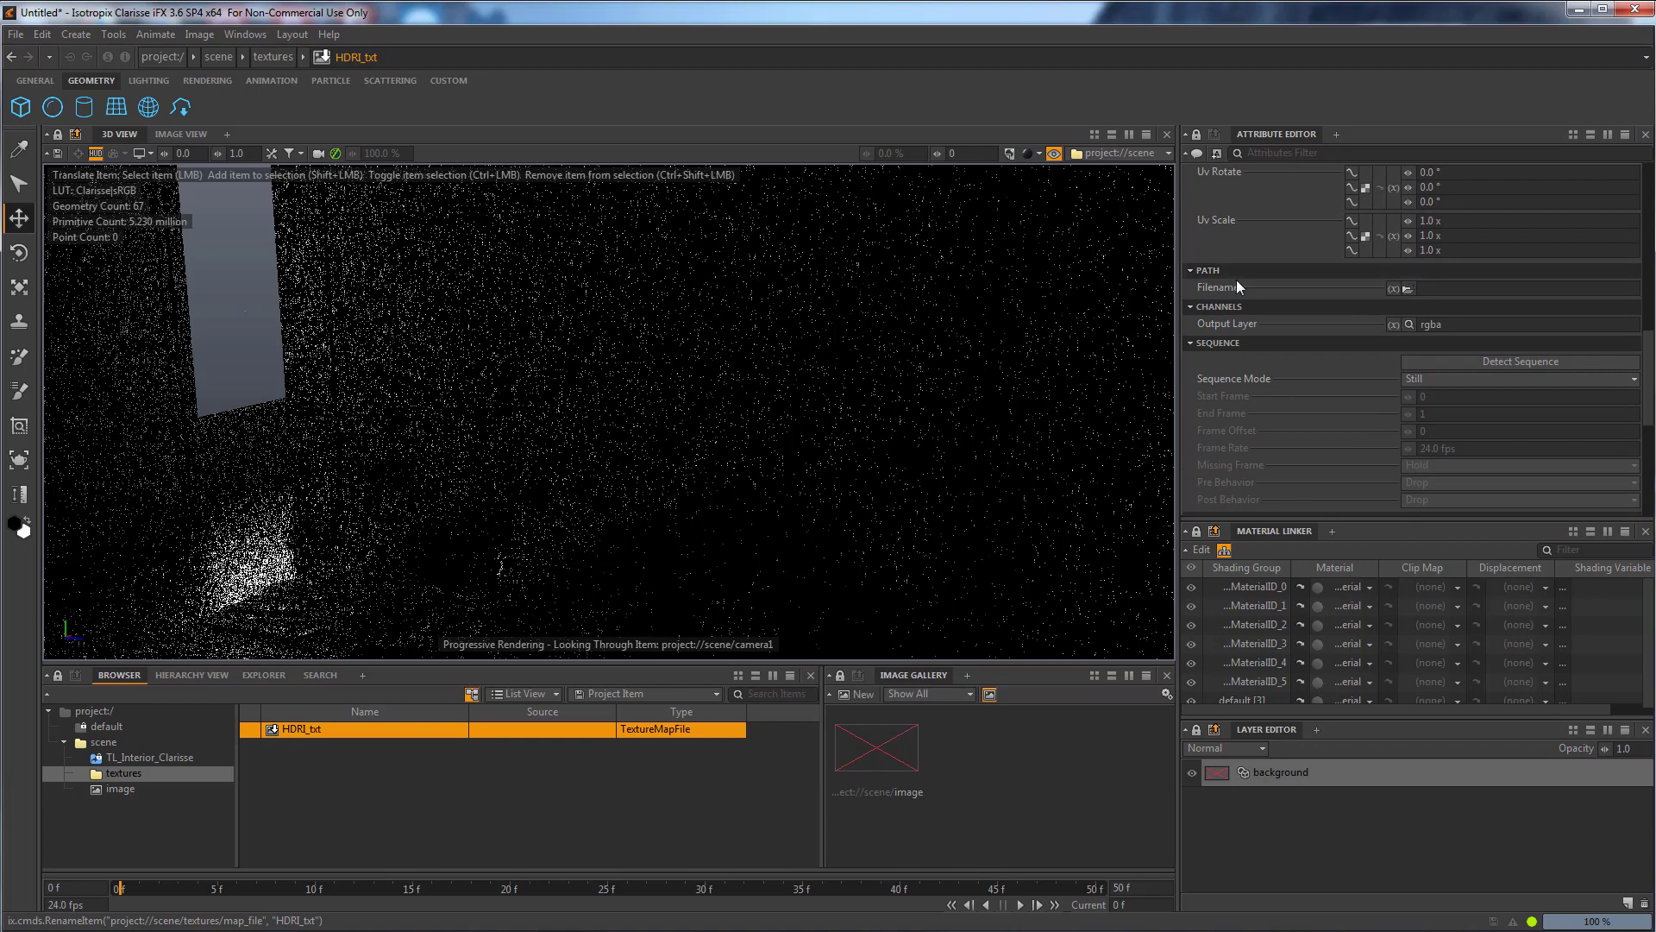
left_click(1409, 291)
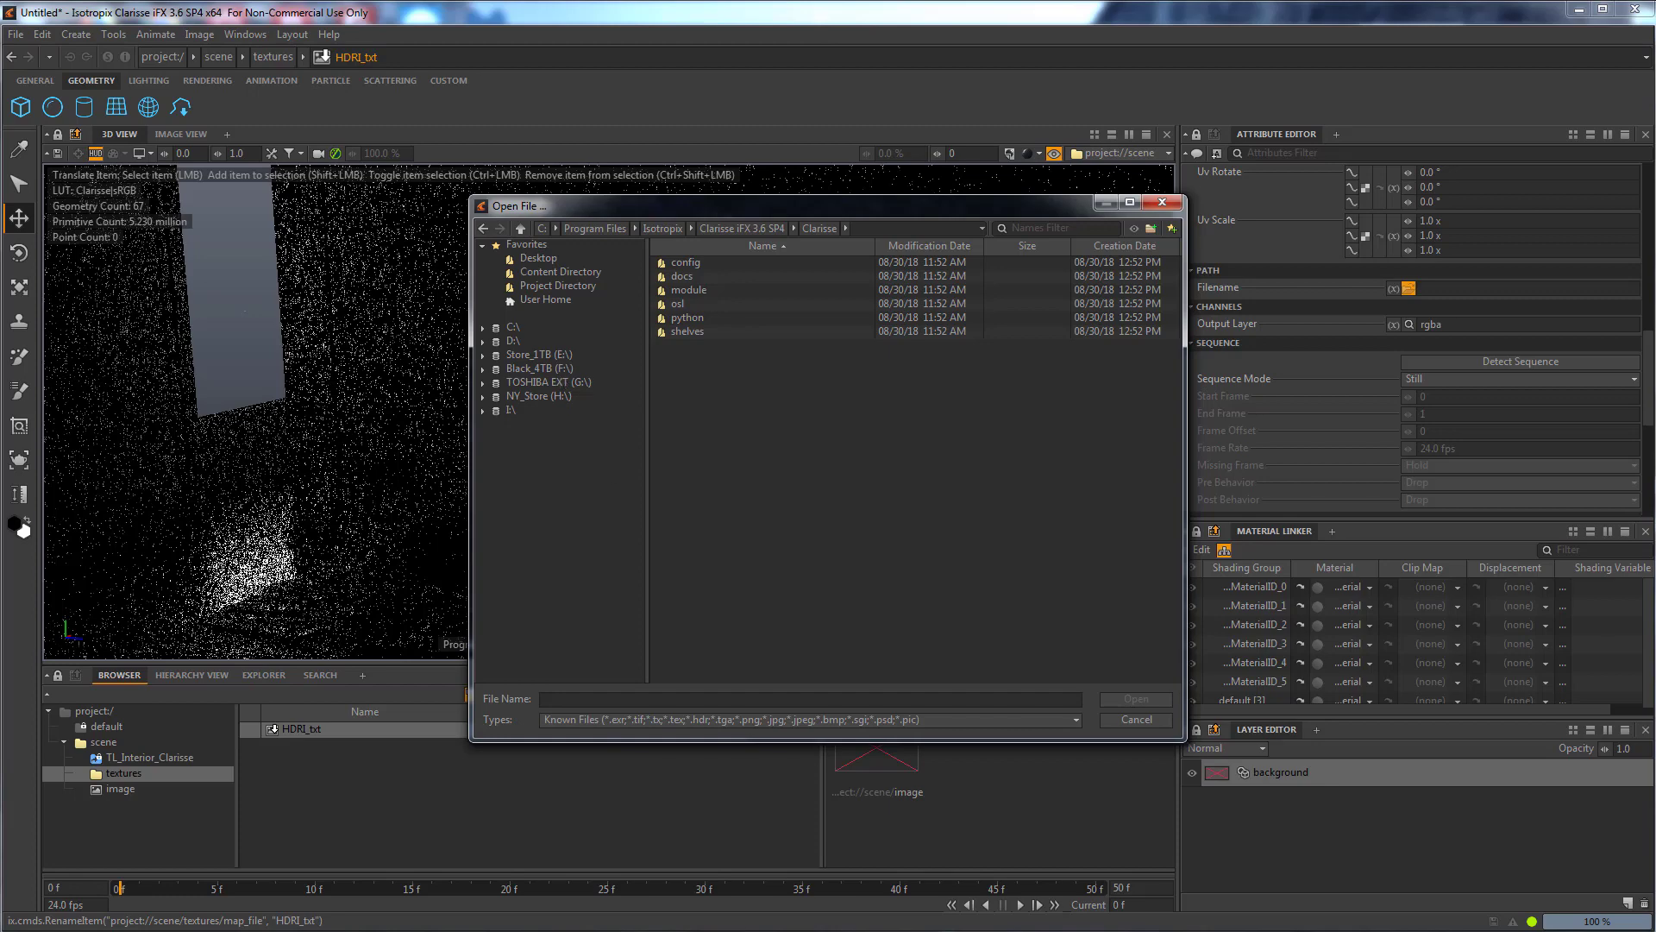
Switch to Chrome and open the Urban category of HDRIs on hdrihaven.com in a new tab.
key("alt+Tab")
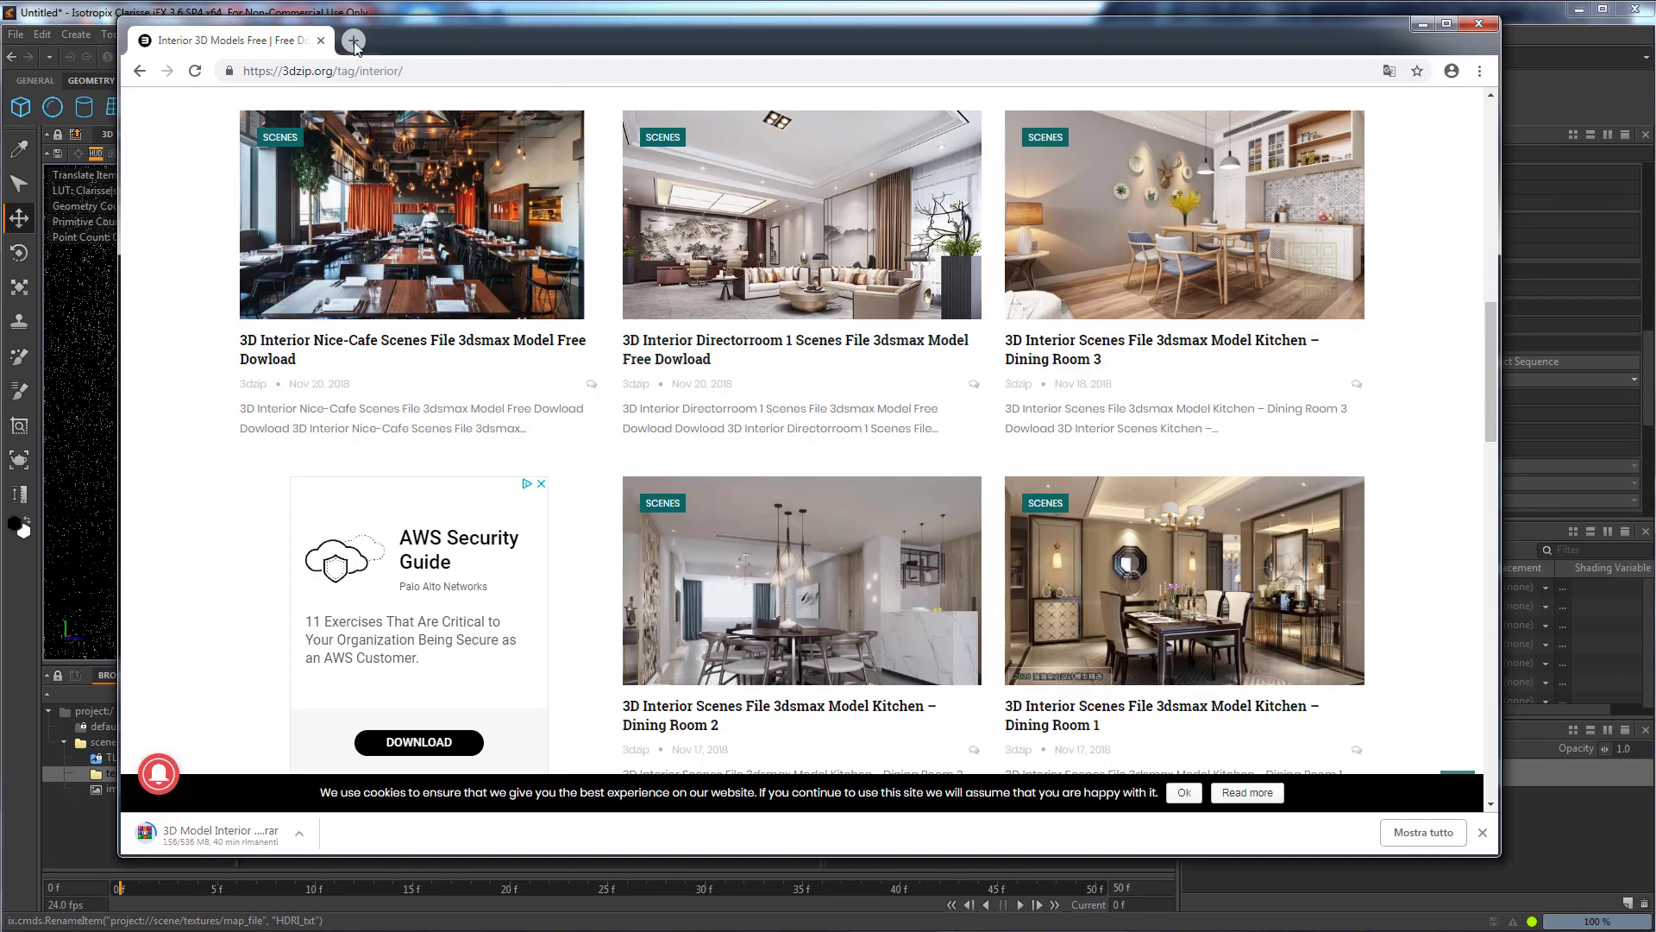
left_click(353, 40)
type("hdrihaven.com")
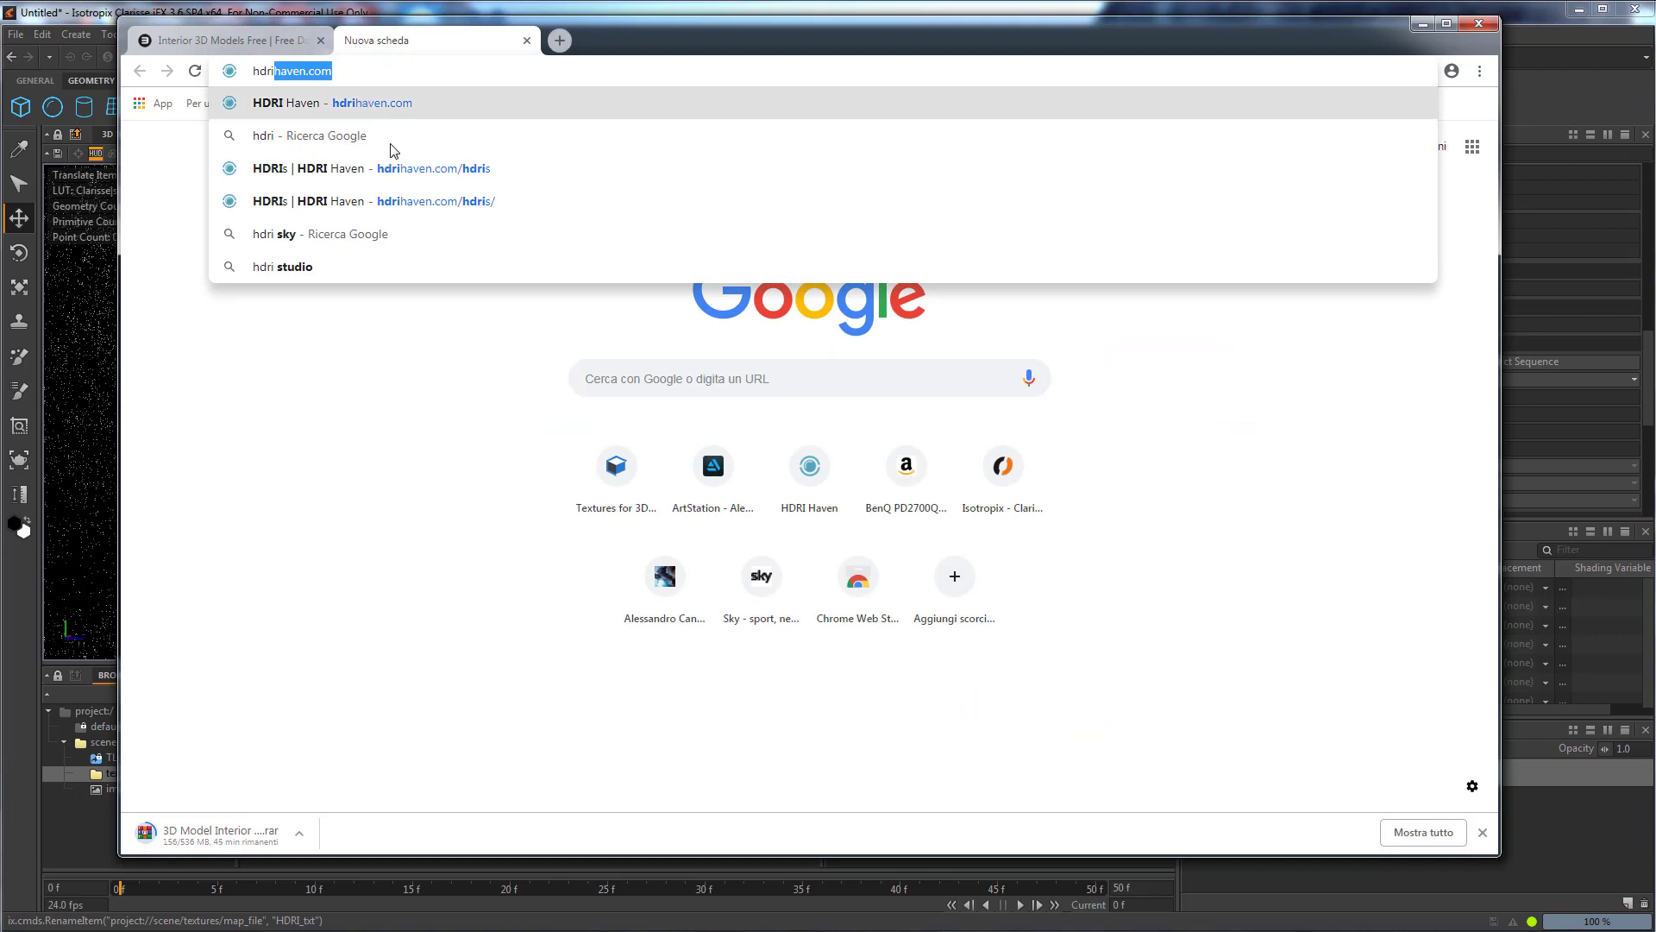
left_click(483, 172)
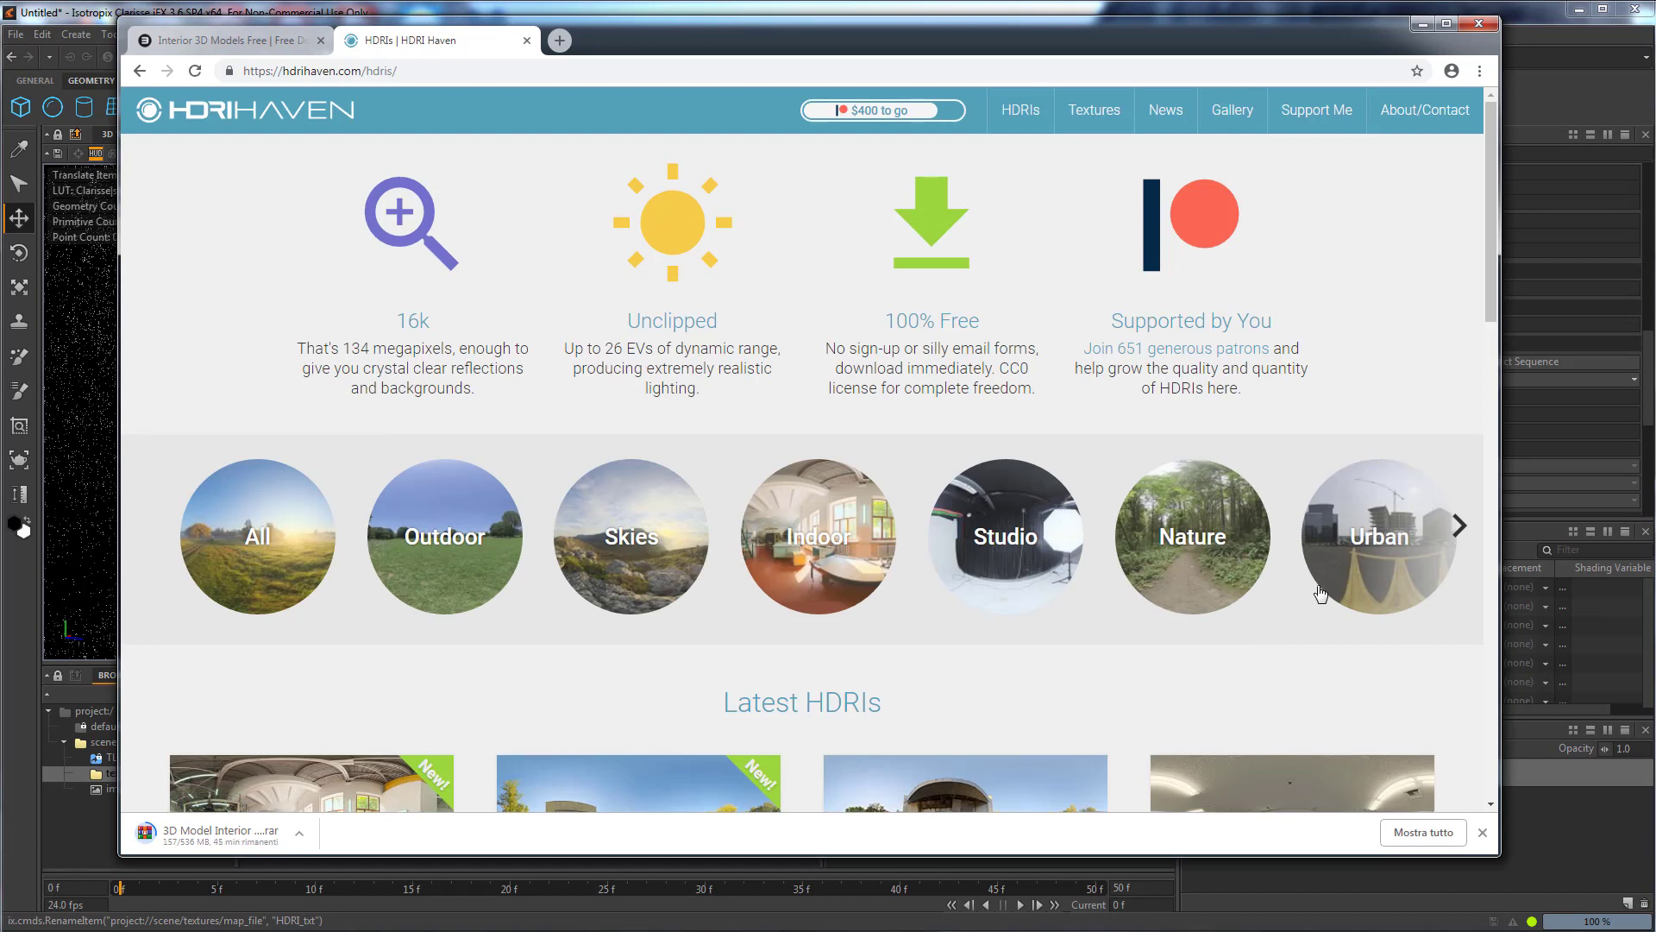
left_click(1369, 531)
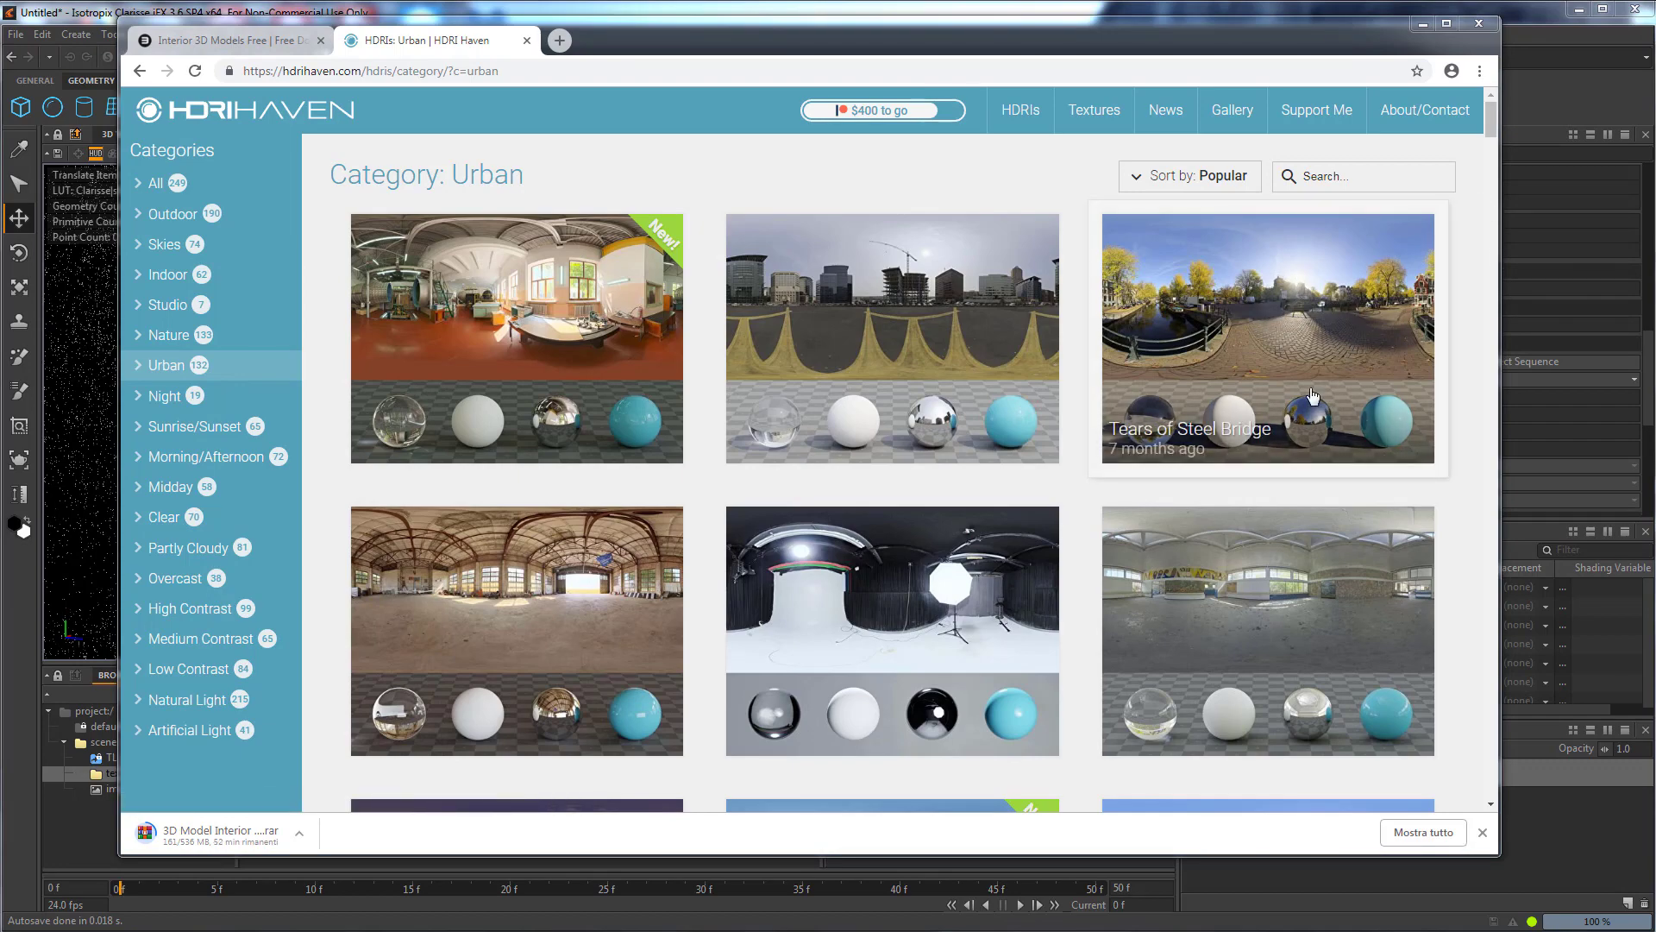
Look through the Urban HDRI thumbnails for an outdoor environment suited to lighting the interior scene.
left_click_drag(1493, 122, 1499, 169)
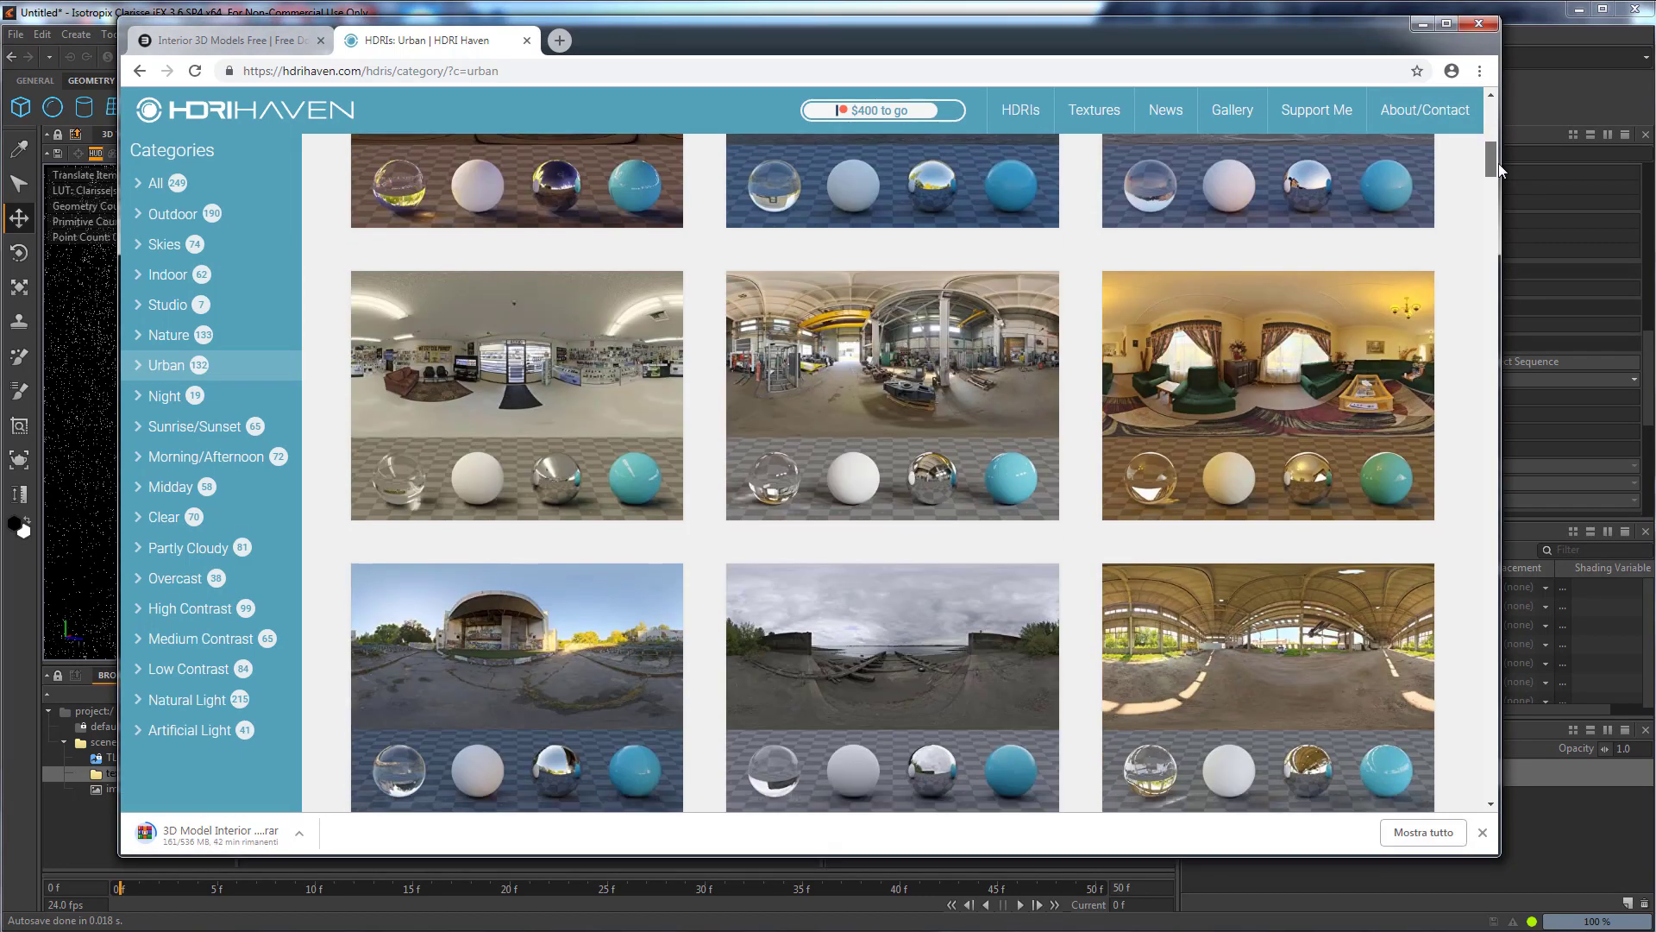
scroll(1368, 268, "up", 5)
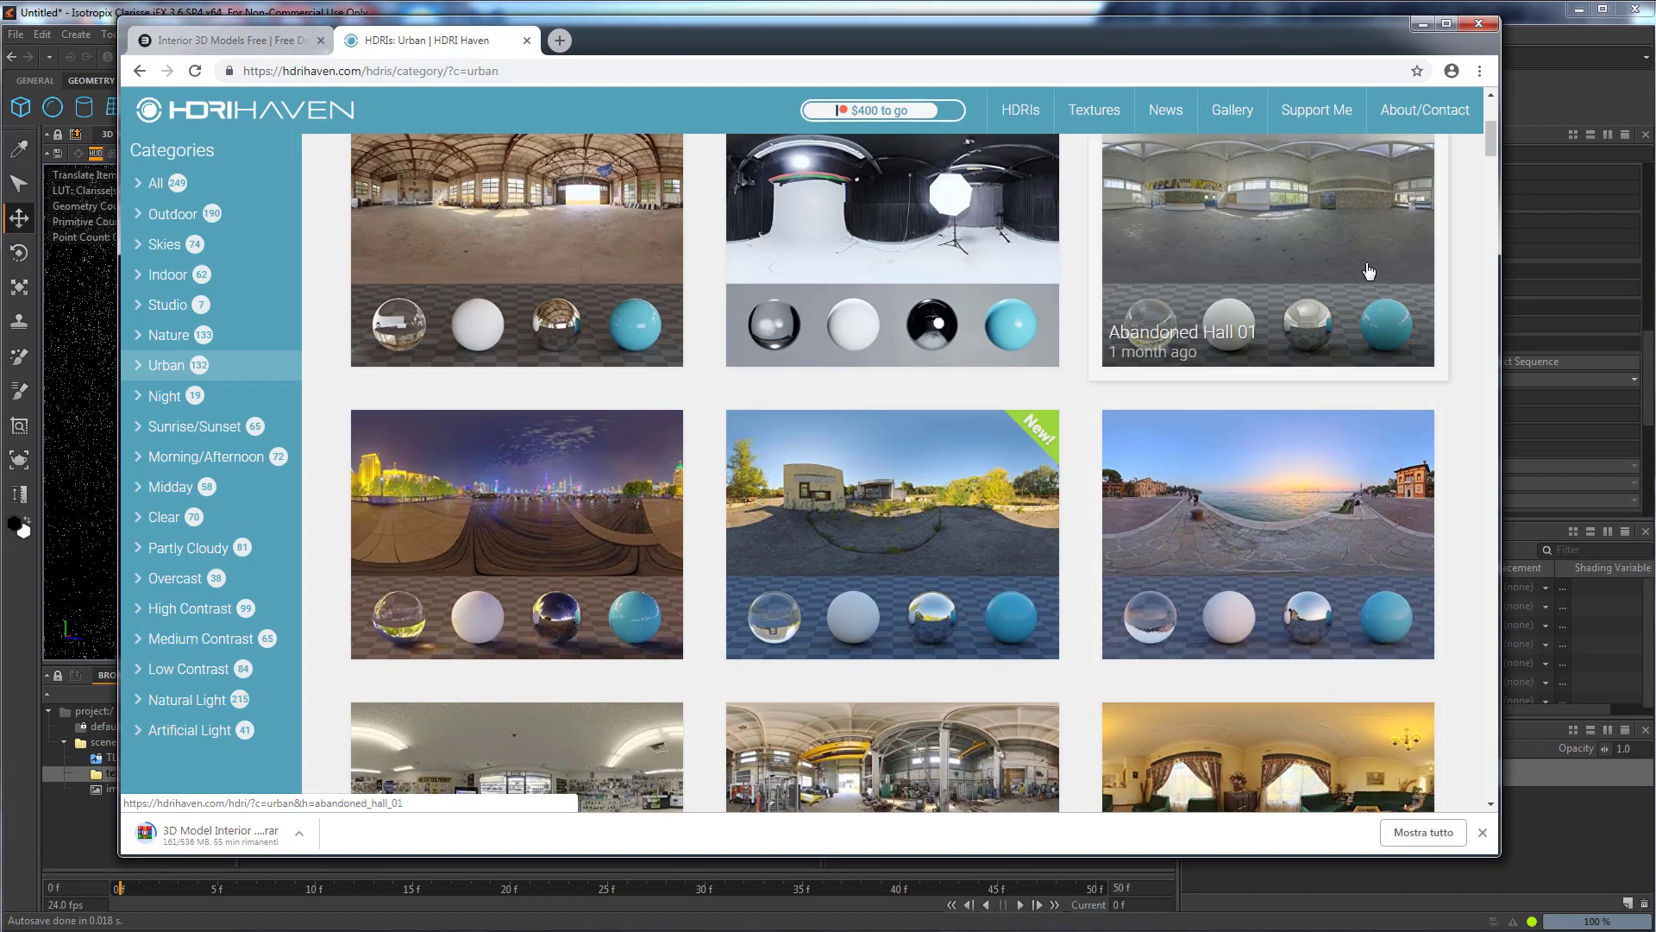
scroll(1368, 270, "down", 8)
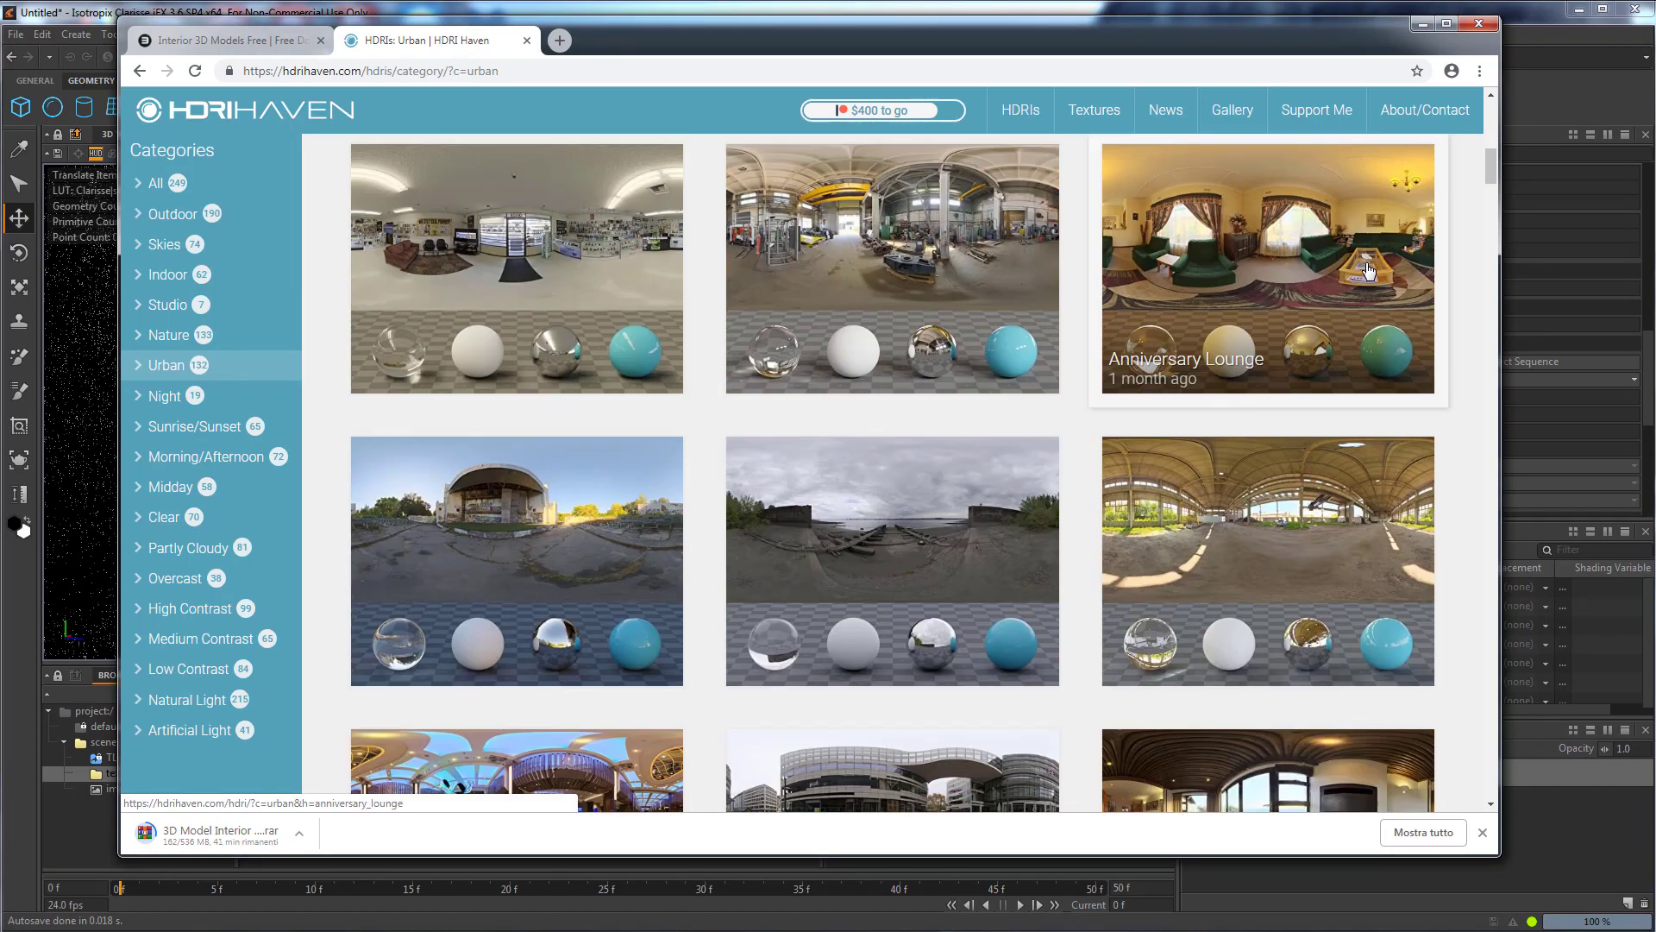
scroll(1368, 270, "down", 9)
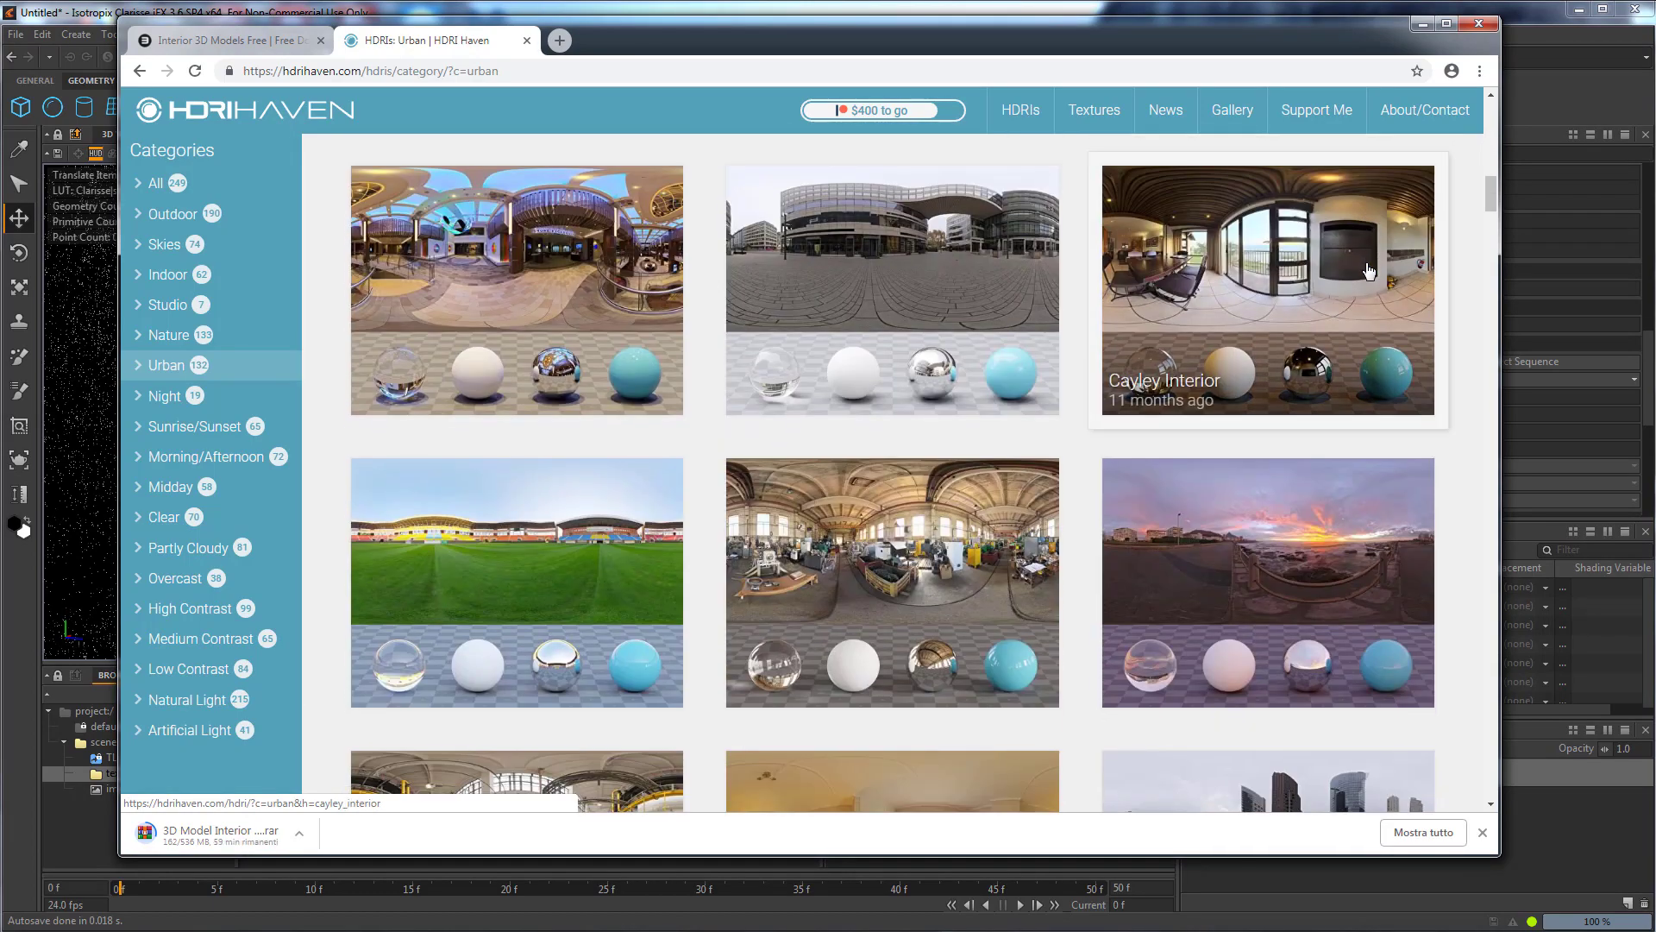
scroll(1368, 270, "down", 7)
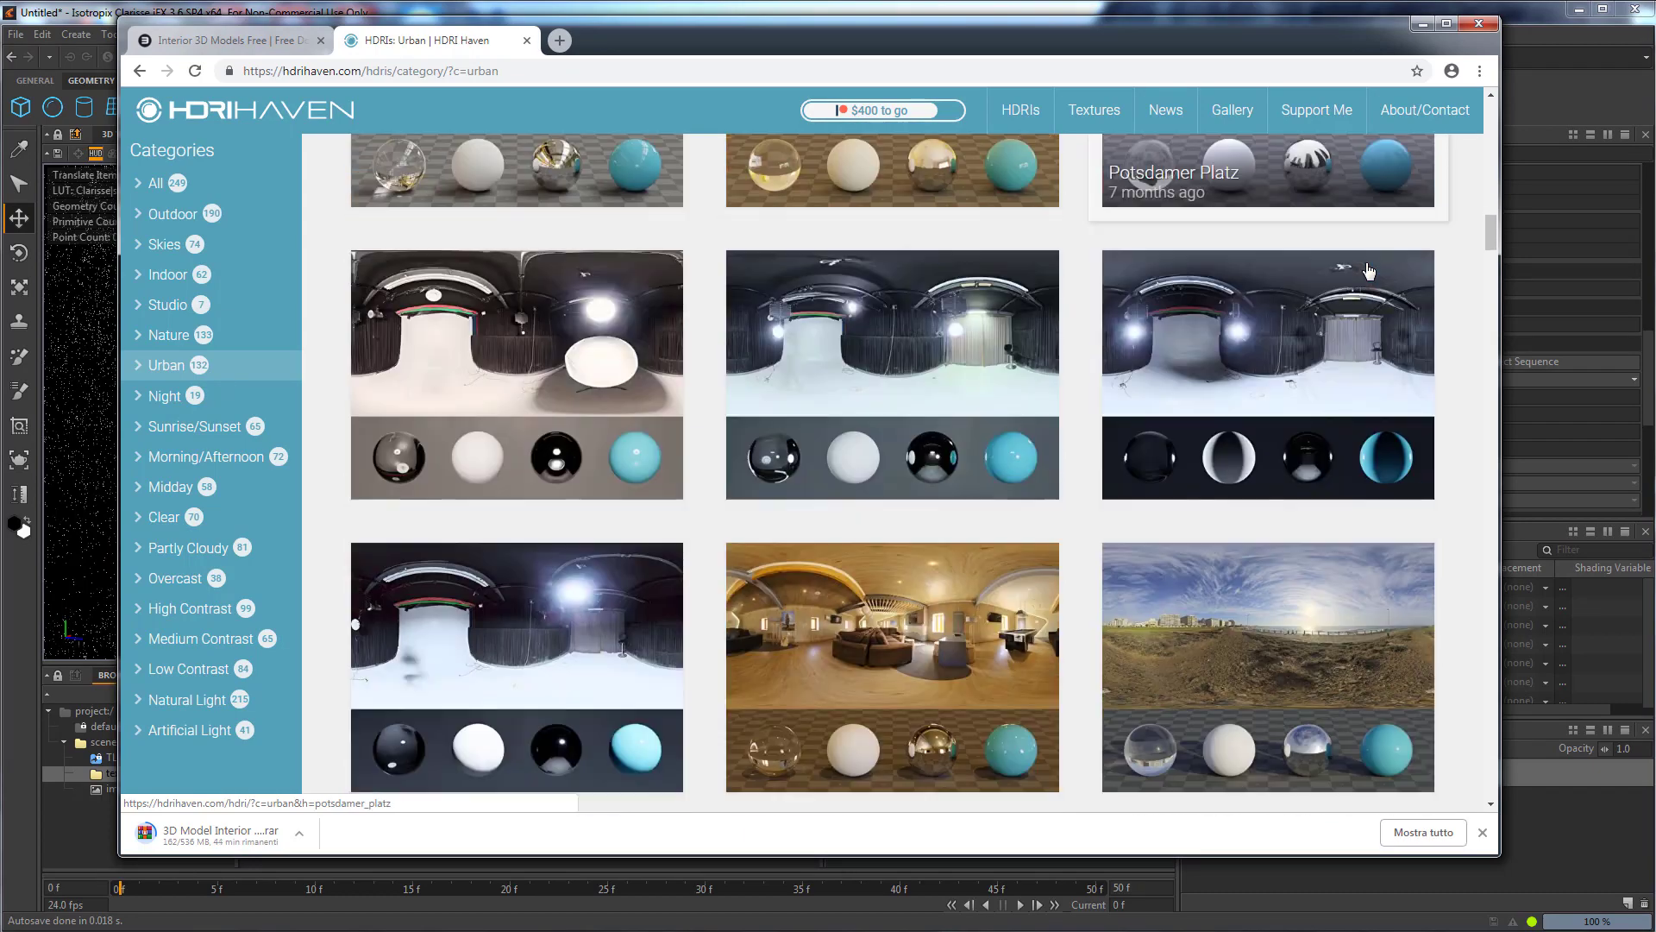
scroll(1368, 270, "down", 9)
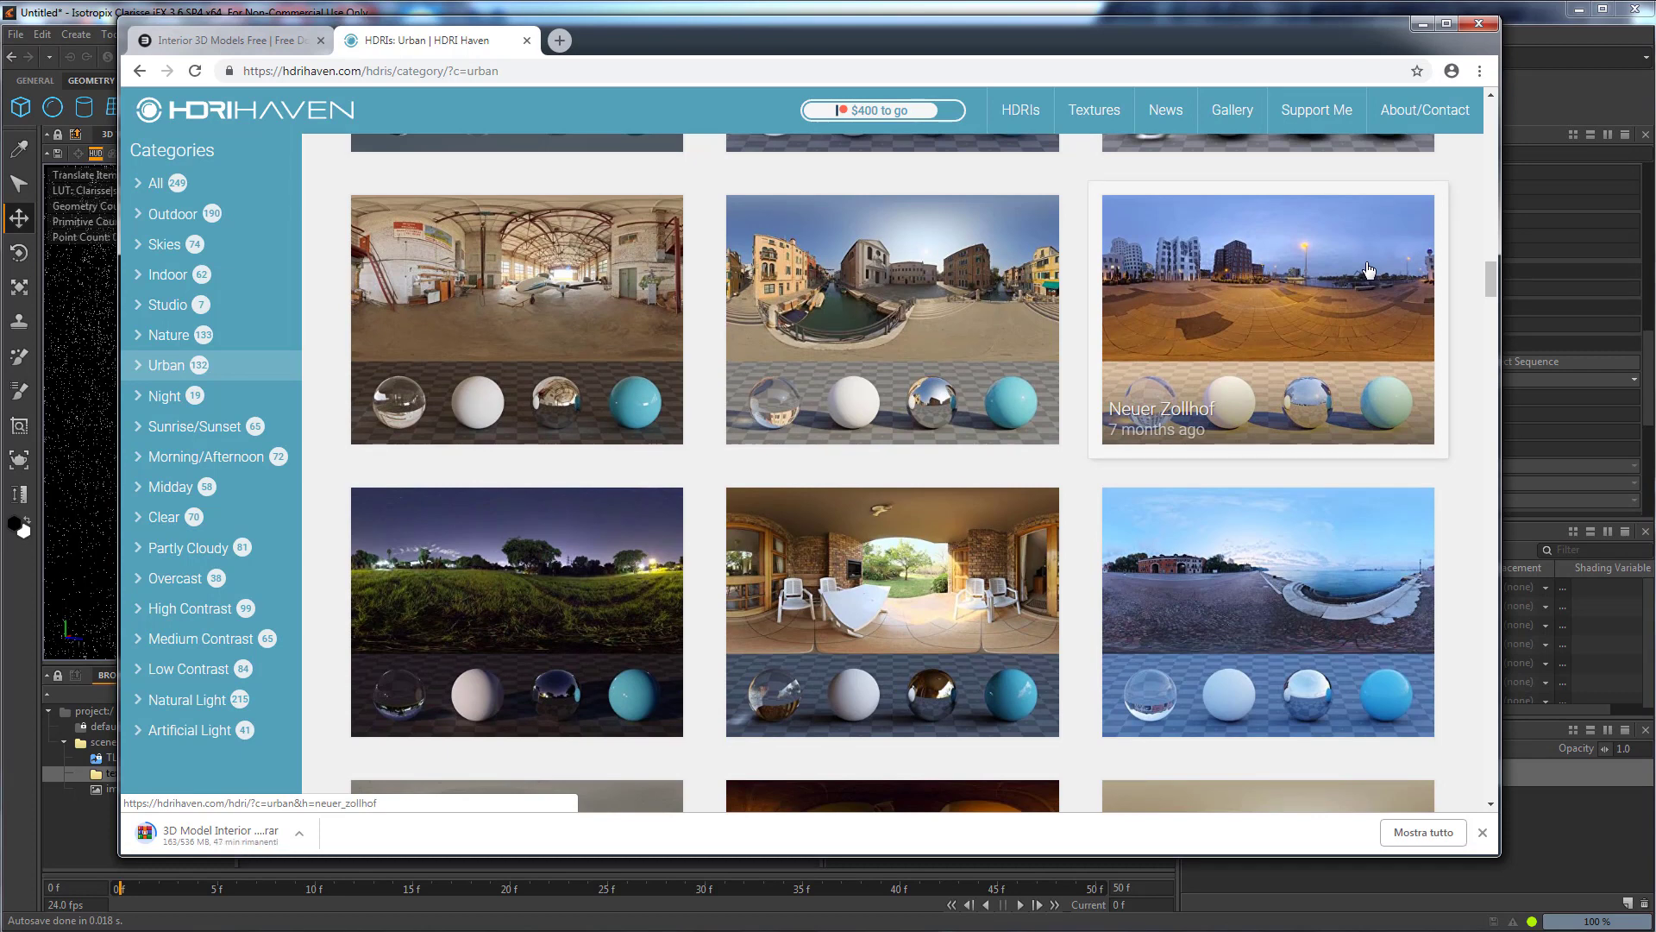
scroll(1368, 270, "up", 20)
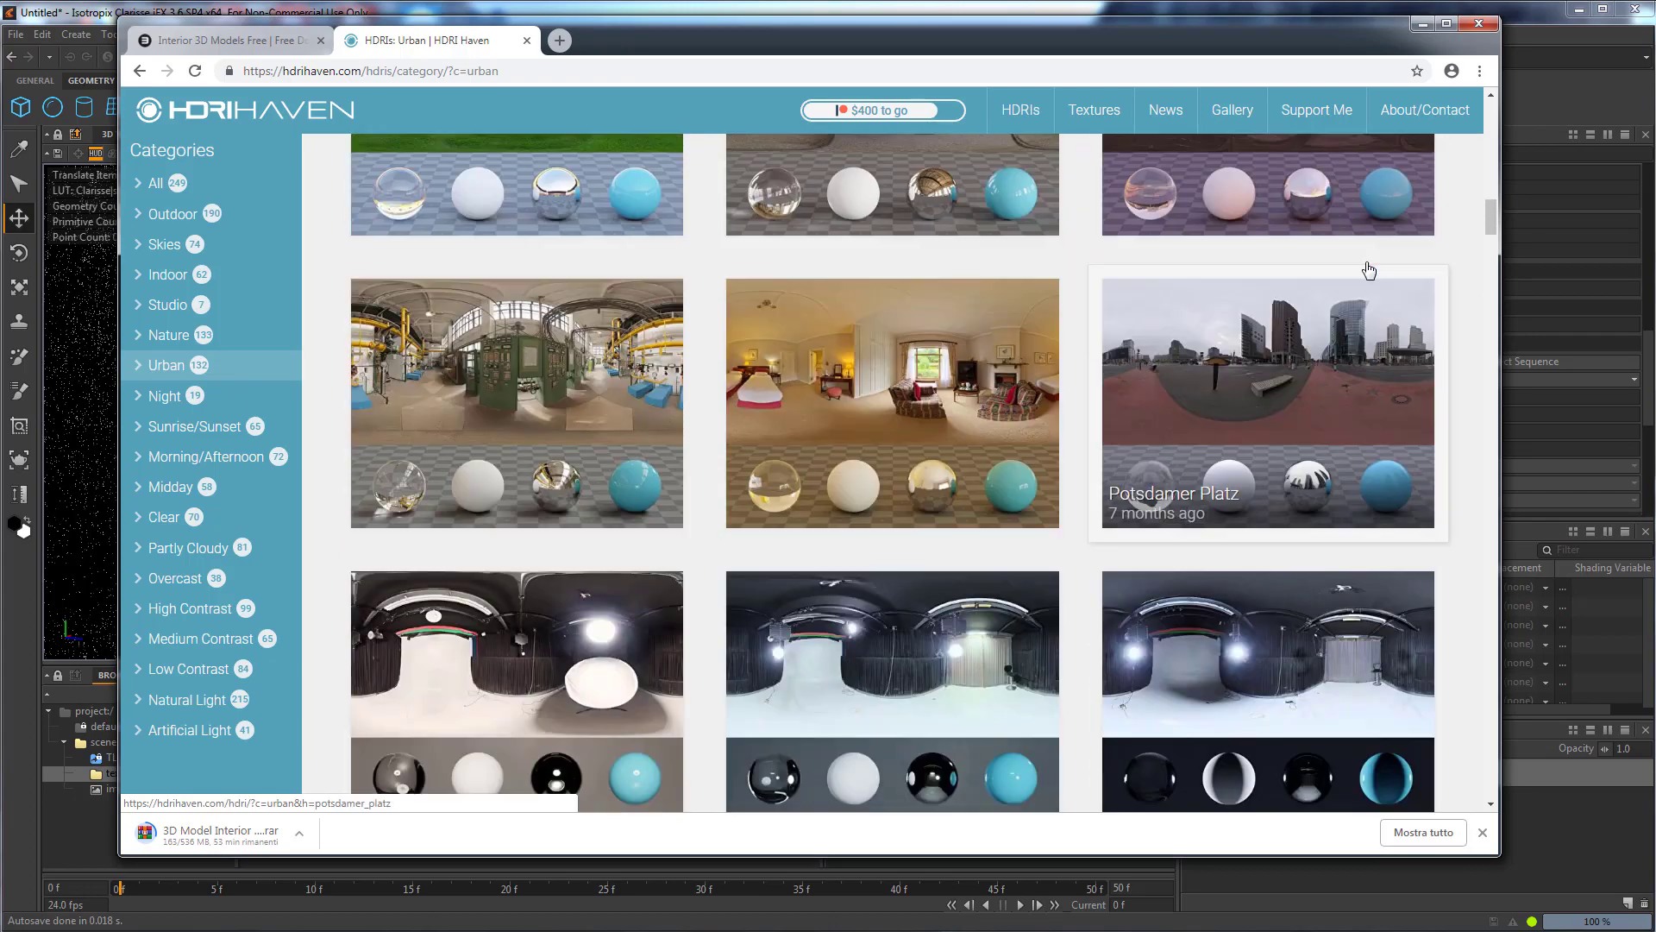
scroll(1368, 270, "up", 8)
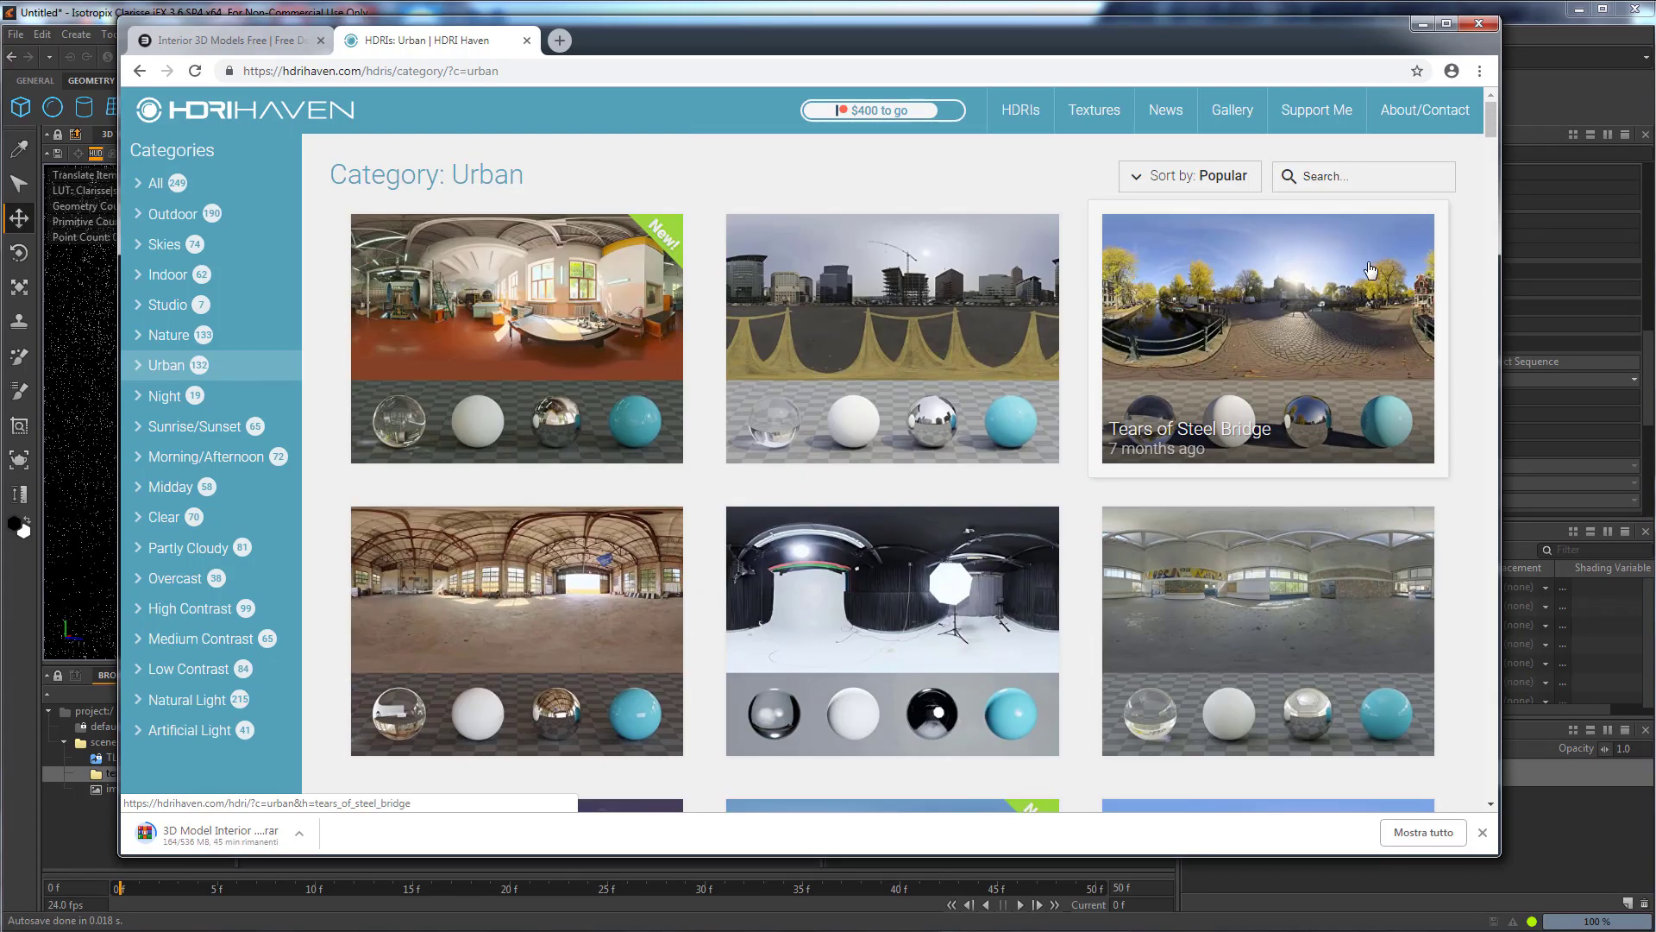
Download the Tears of Steel Bridge HDRI as the 8k HDR and show the file in its download folder.
left_click(1279, 298)
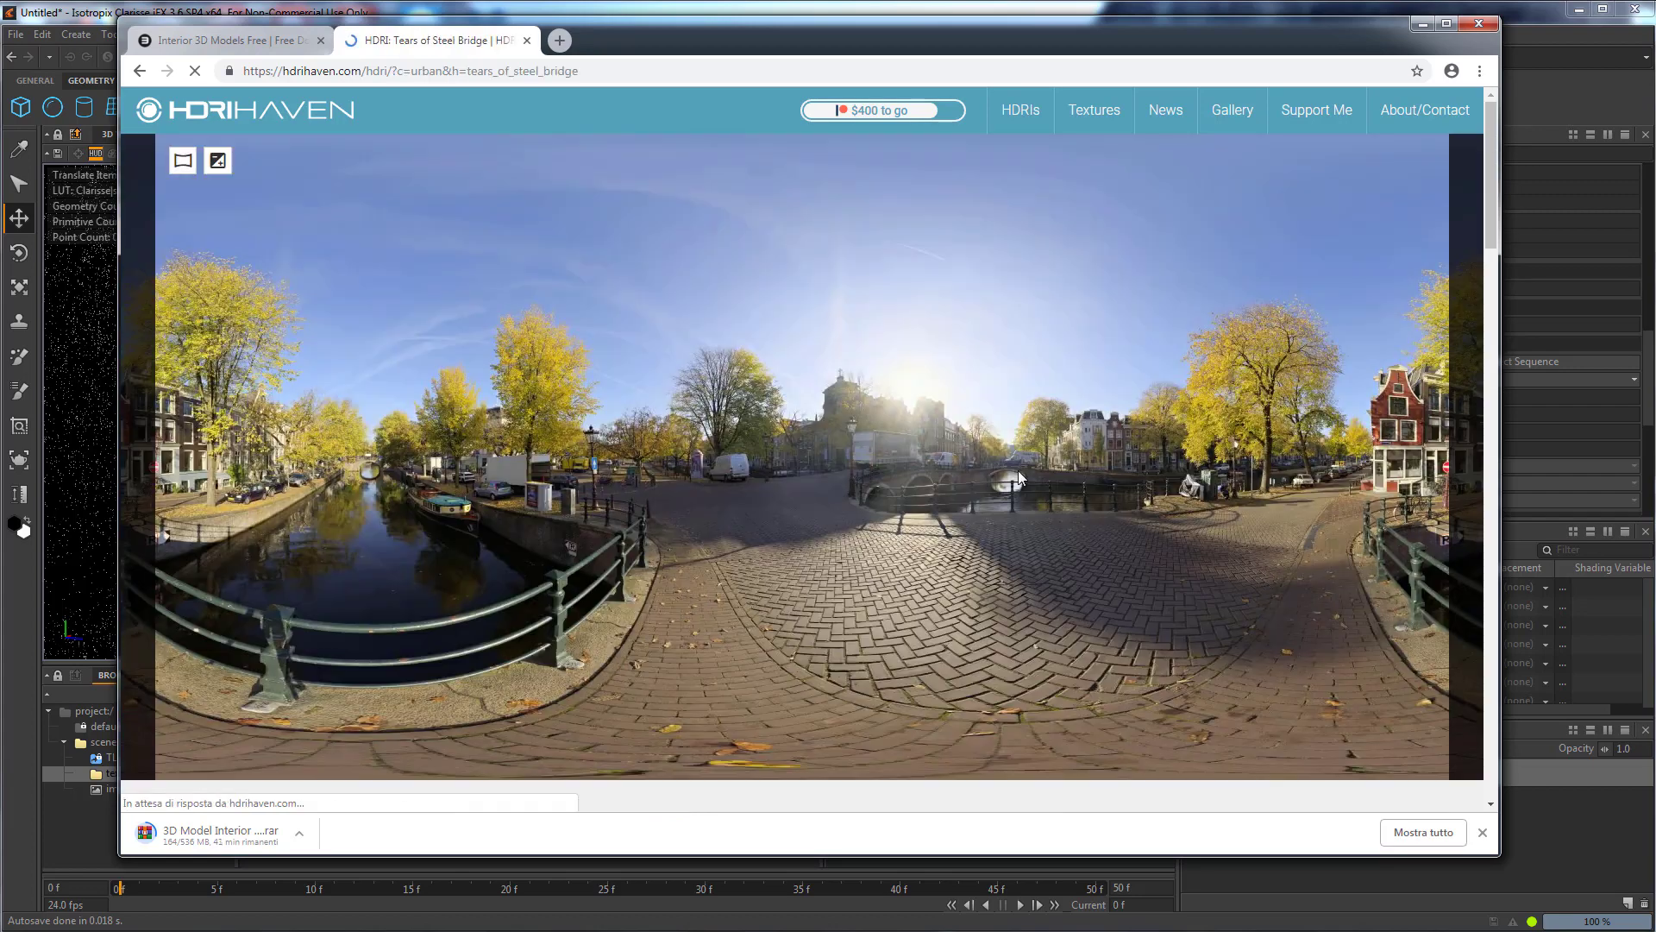
scroll(907, 518, "down", 10)
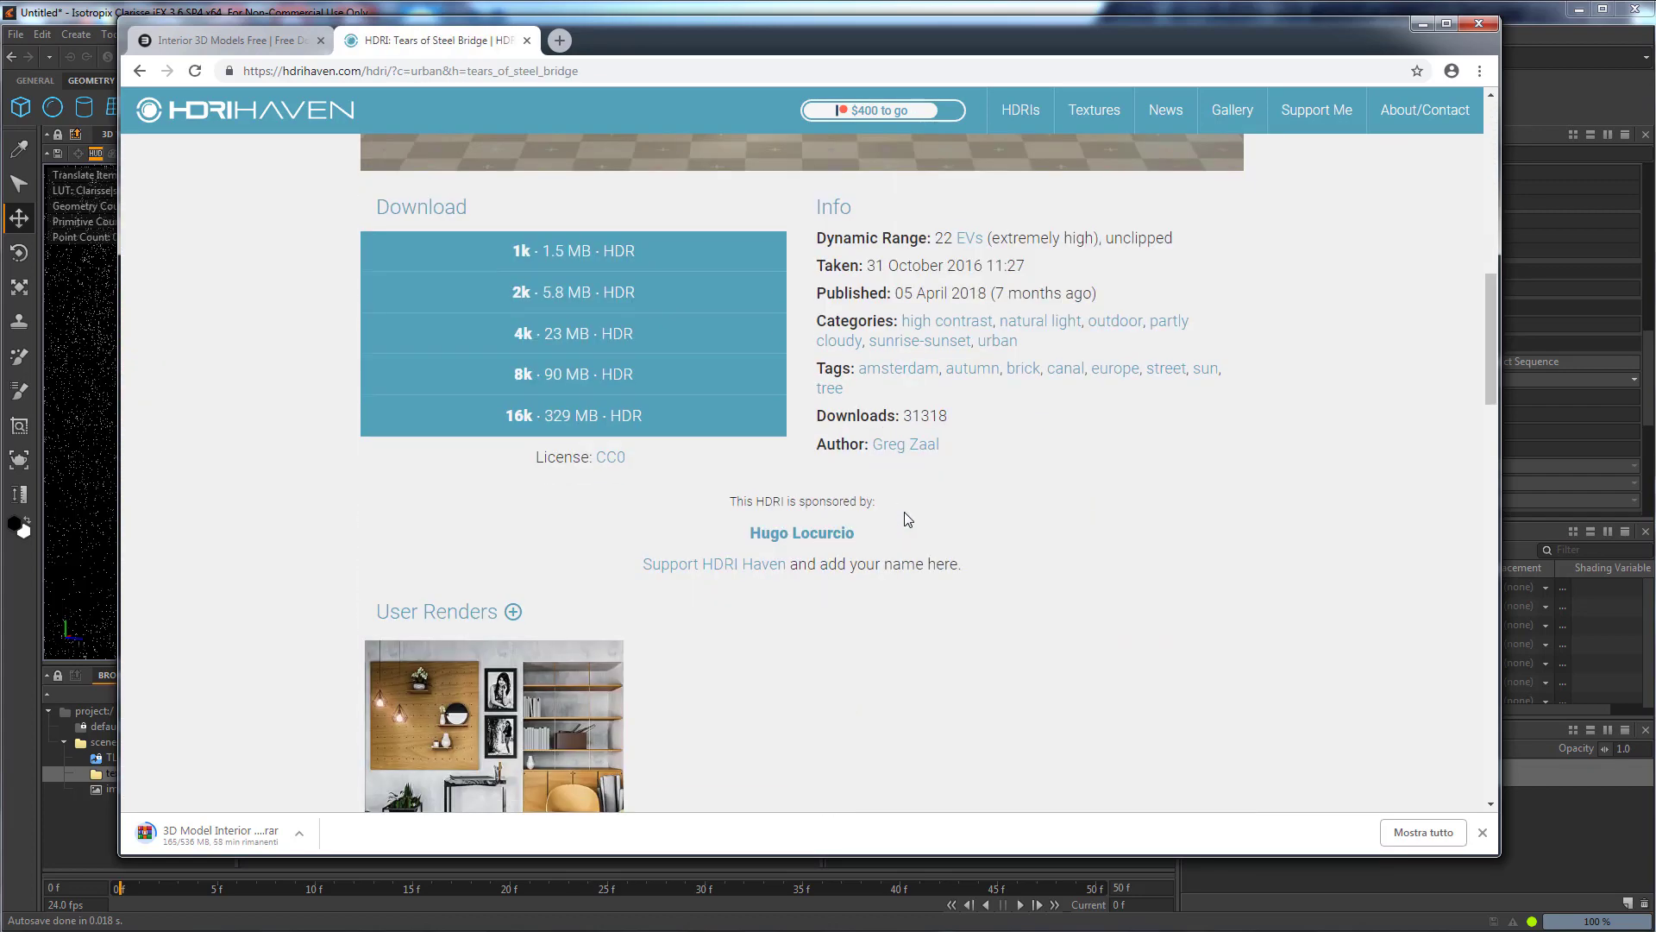
left_click(586, 376)
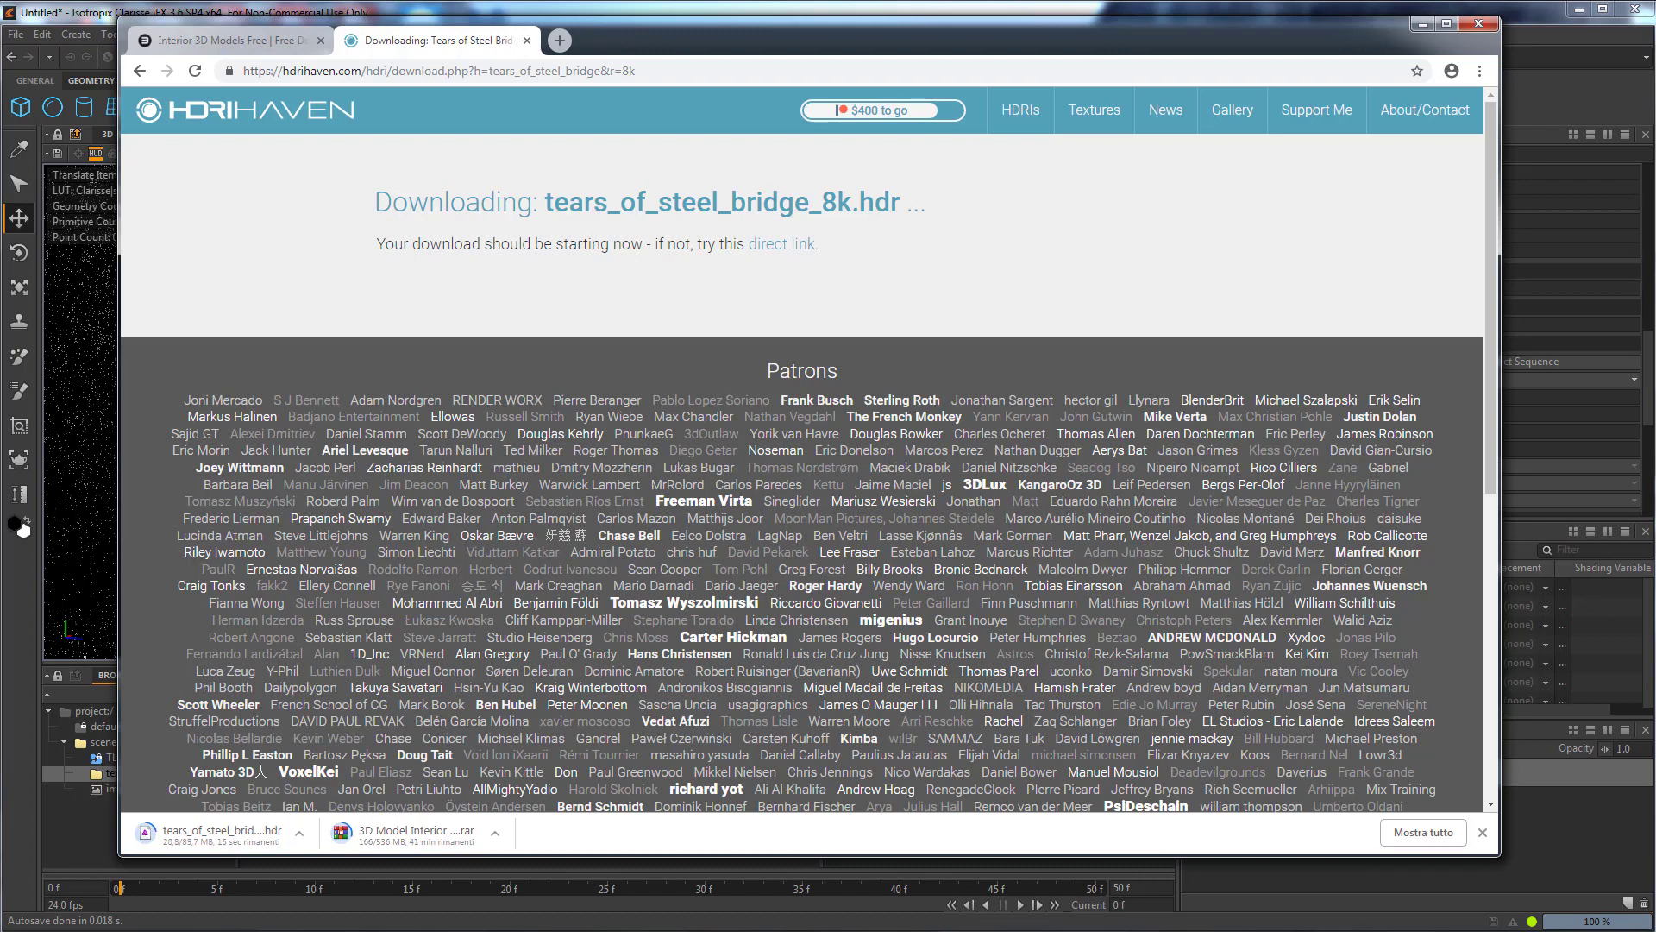
left_click(298, 833)
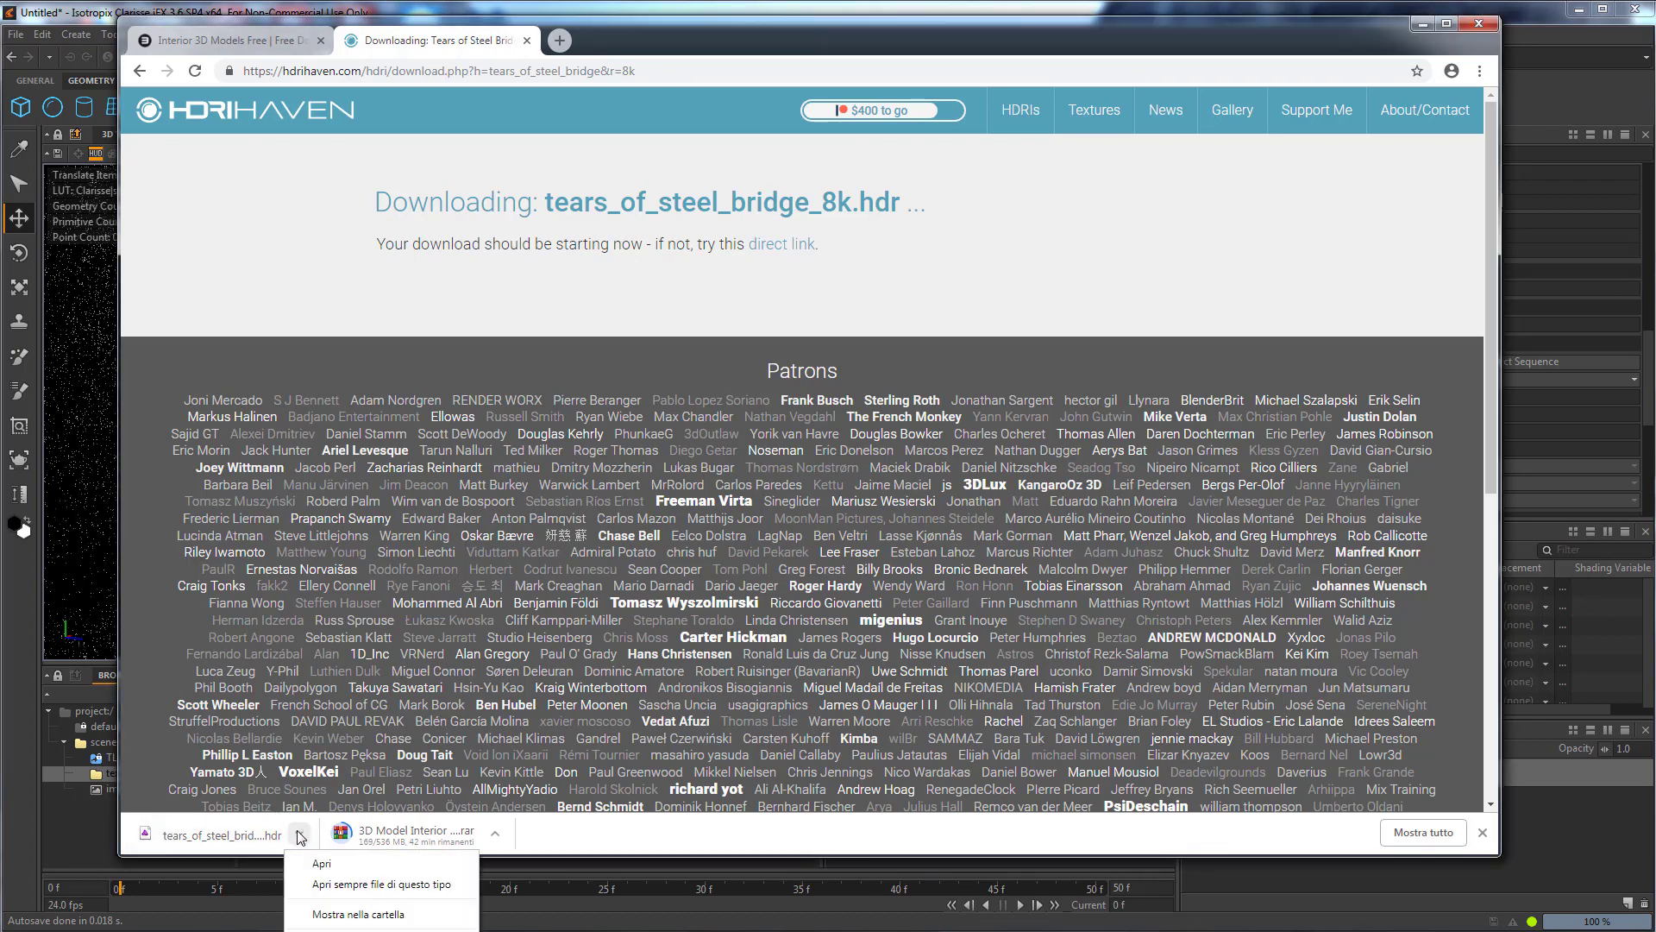
left_click(358, 914)
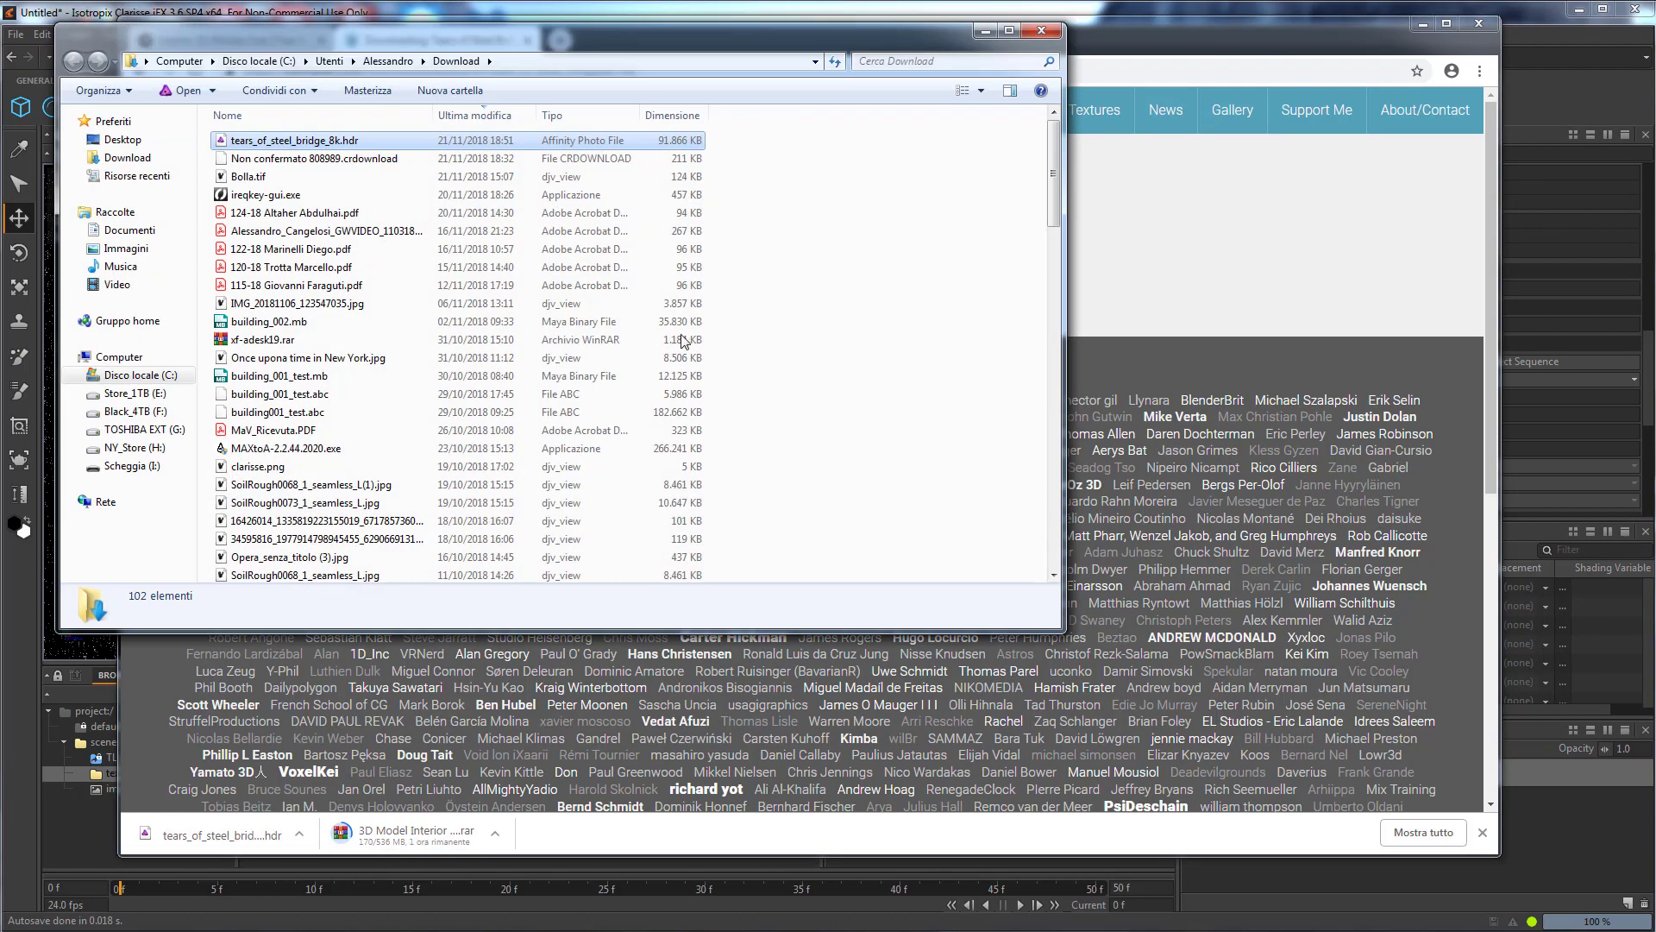
On the TOSHIBA EXT (G:) drive, create a textures folder in Proteus Novembre 2018\TheLab\November_2018\LookDev\Clarisse_Interior_Part_1 and paste tears_of_steel_bridge_8k.hdr into it.
left_click(136, 429)
double_click(294, 160)
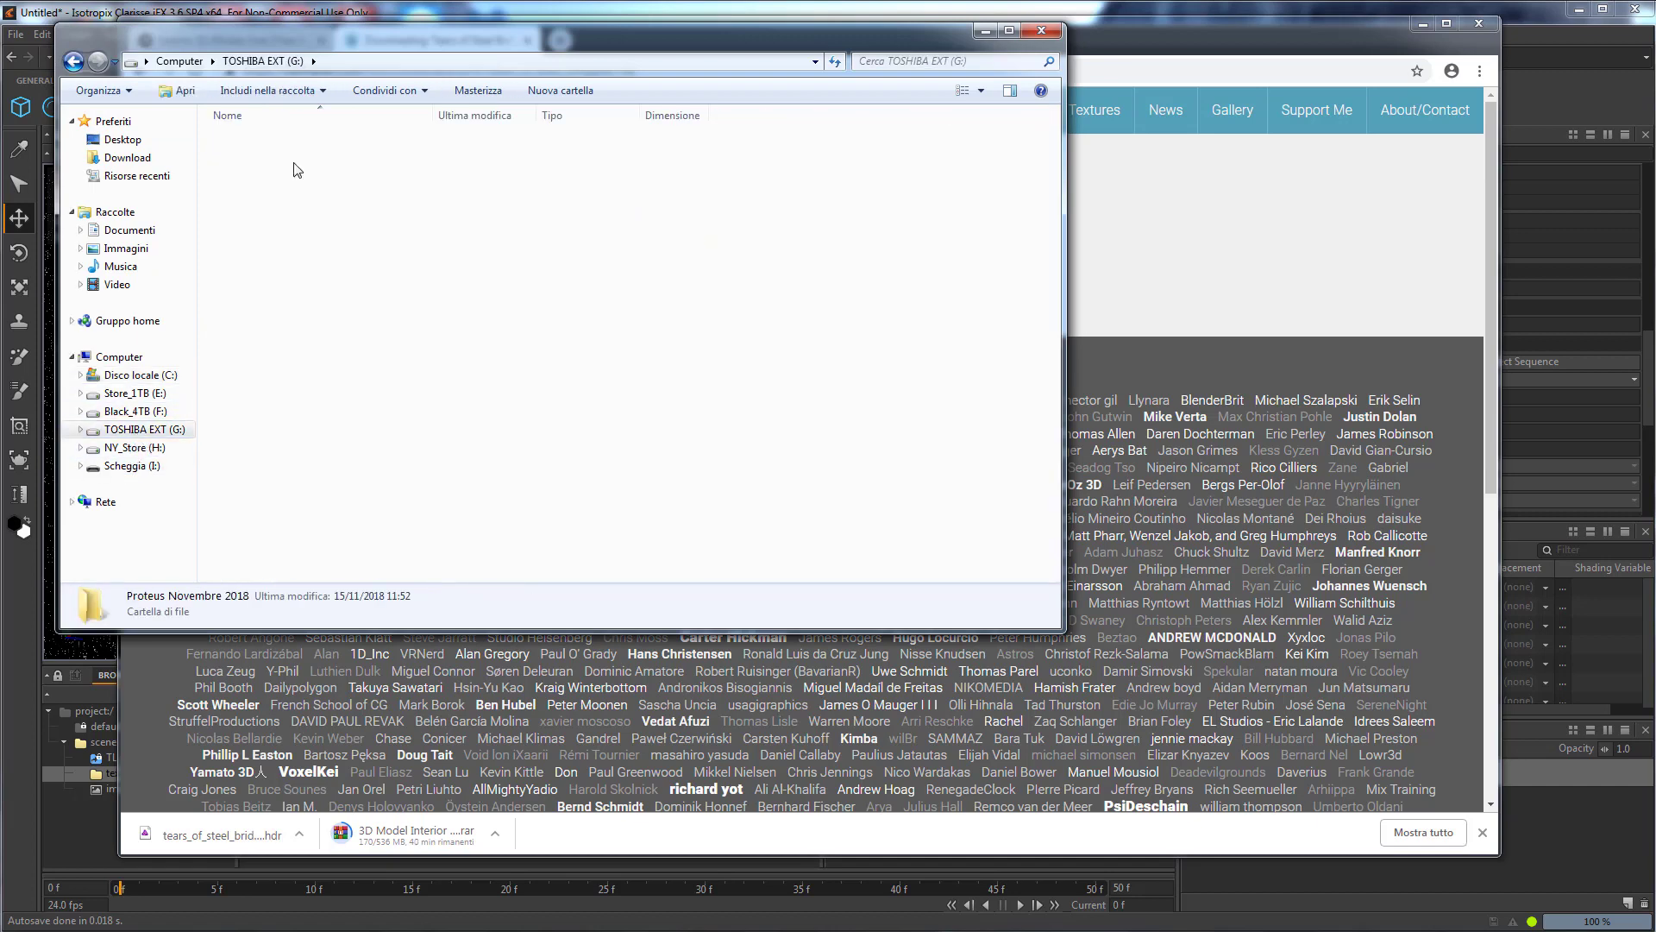
double_click(263, 193)
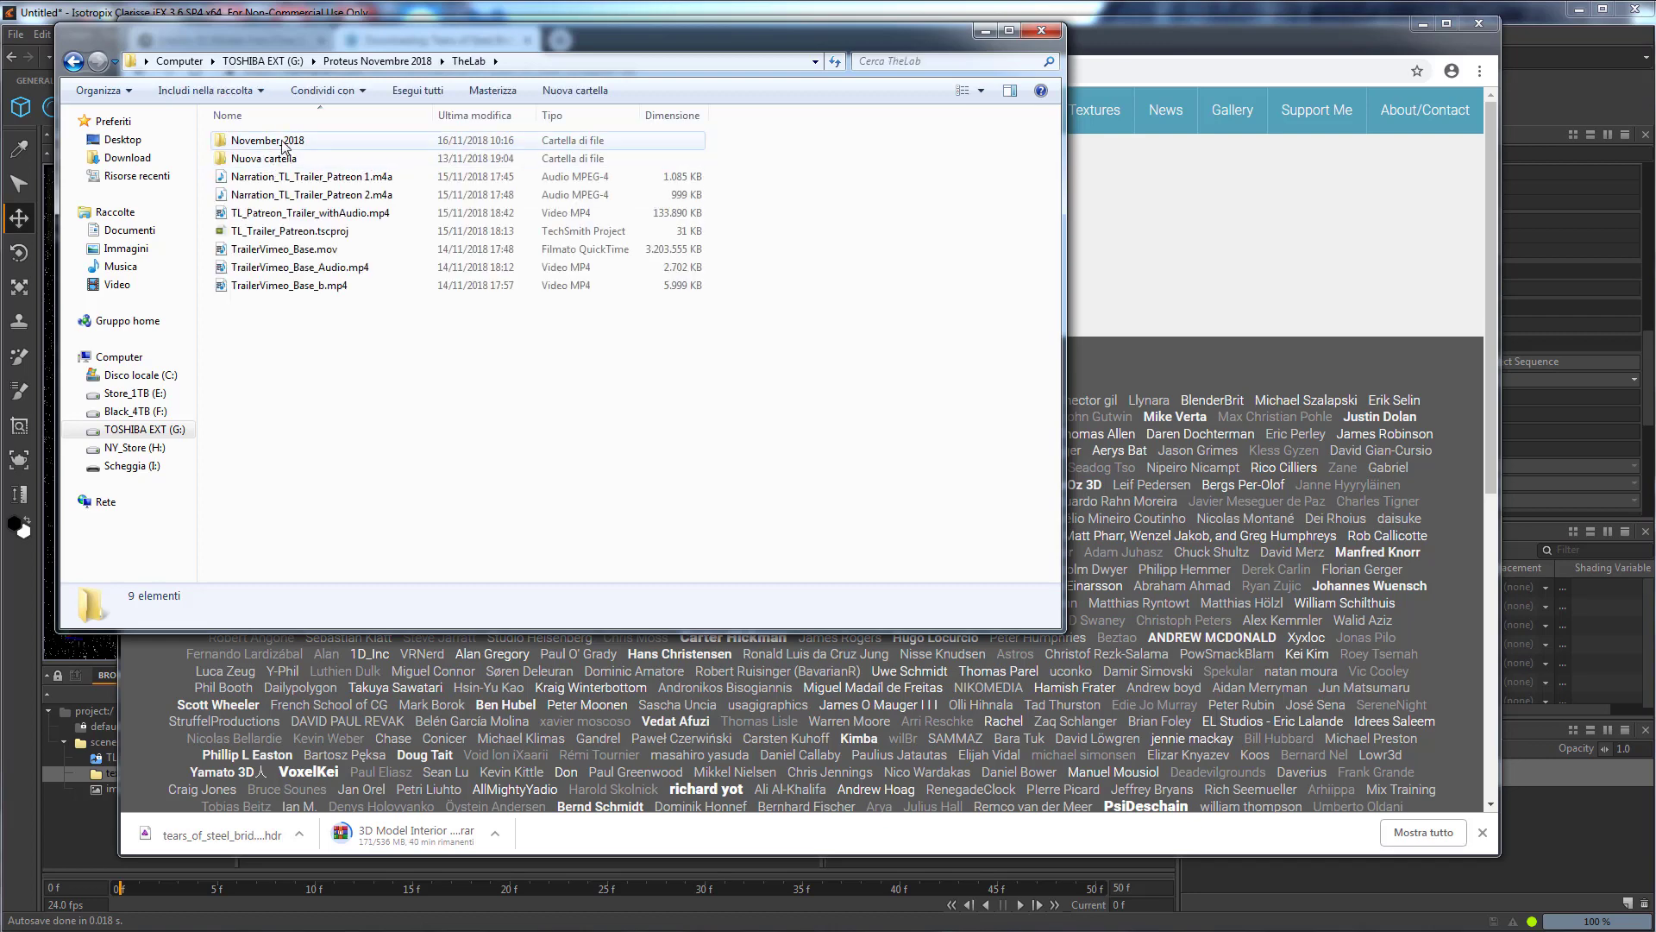
double_click(285, 141)
double_click(251, 157)
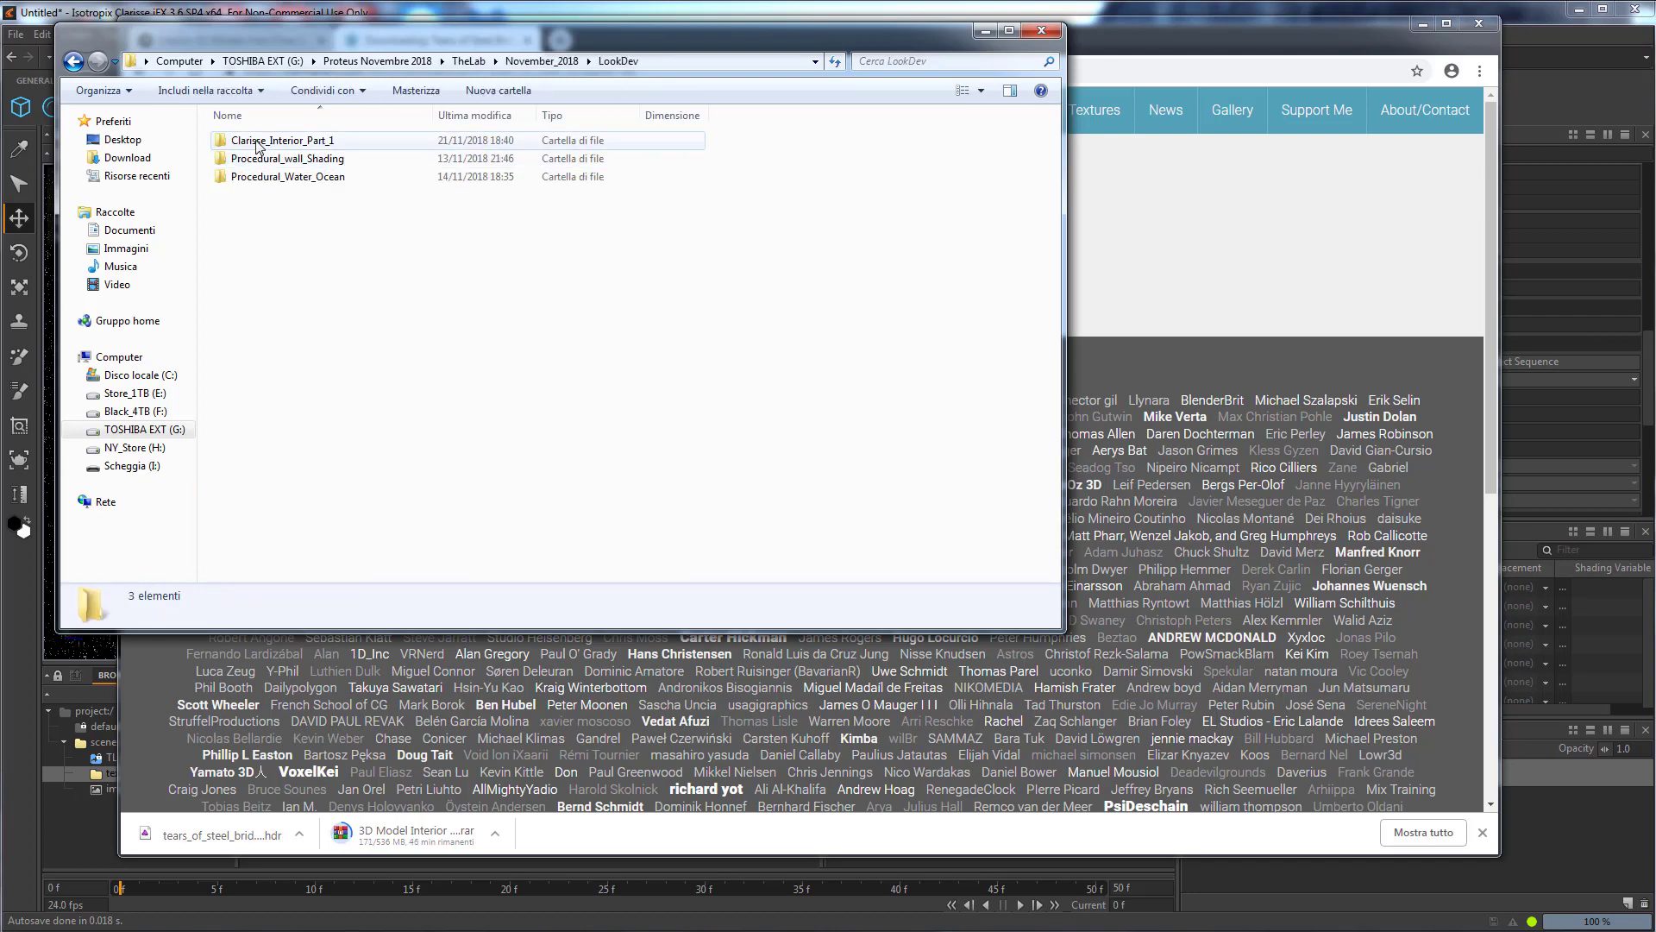
double_click(251, 139)
left_click(509, 95)
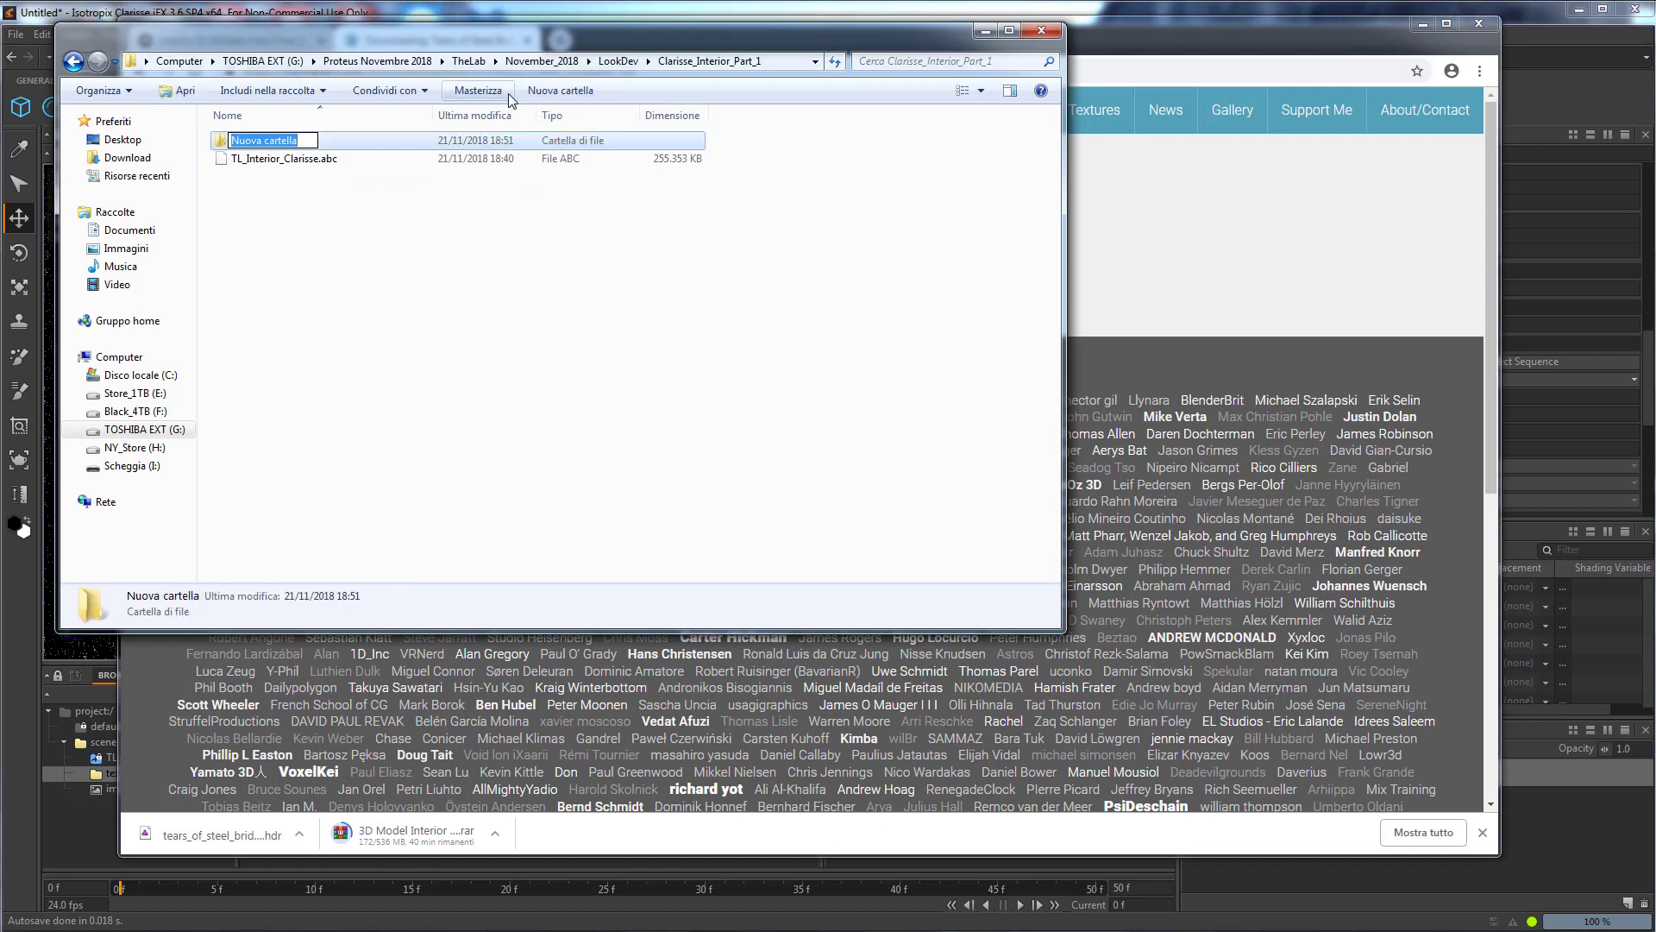
type("textrur")
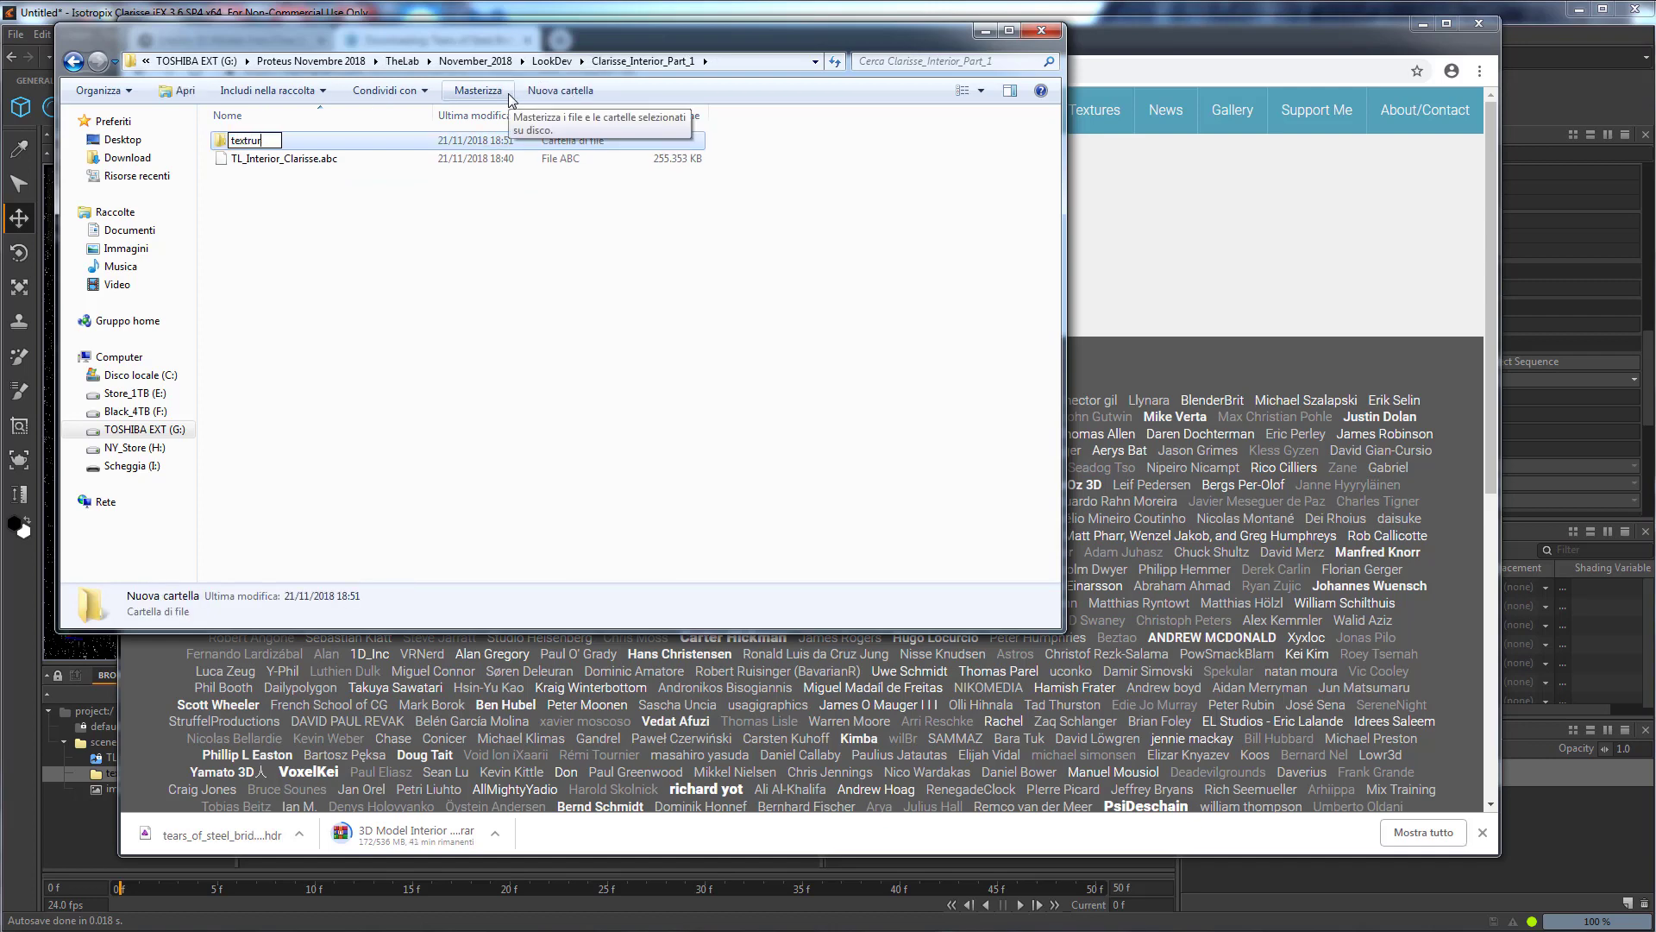
type("eures")
key("Return")
key("Return")
key("ctrl+v")
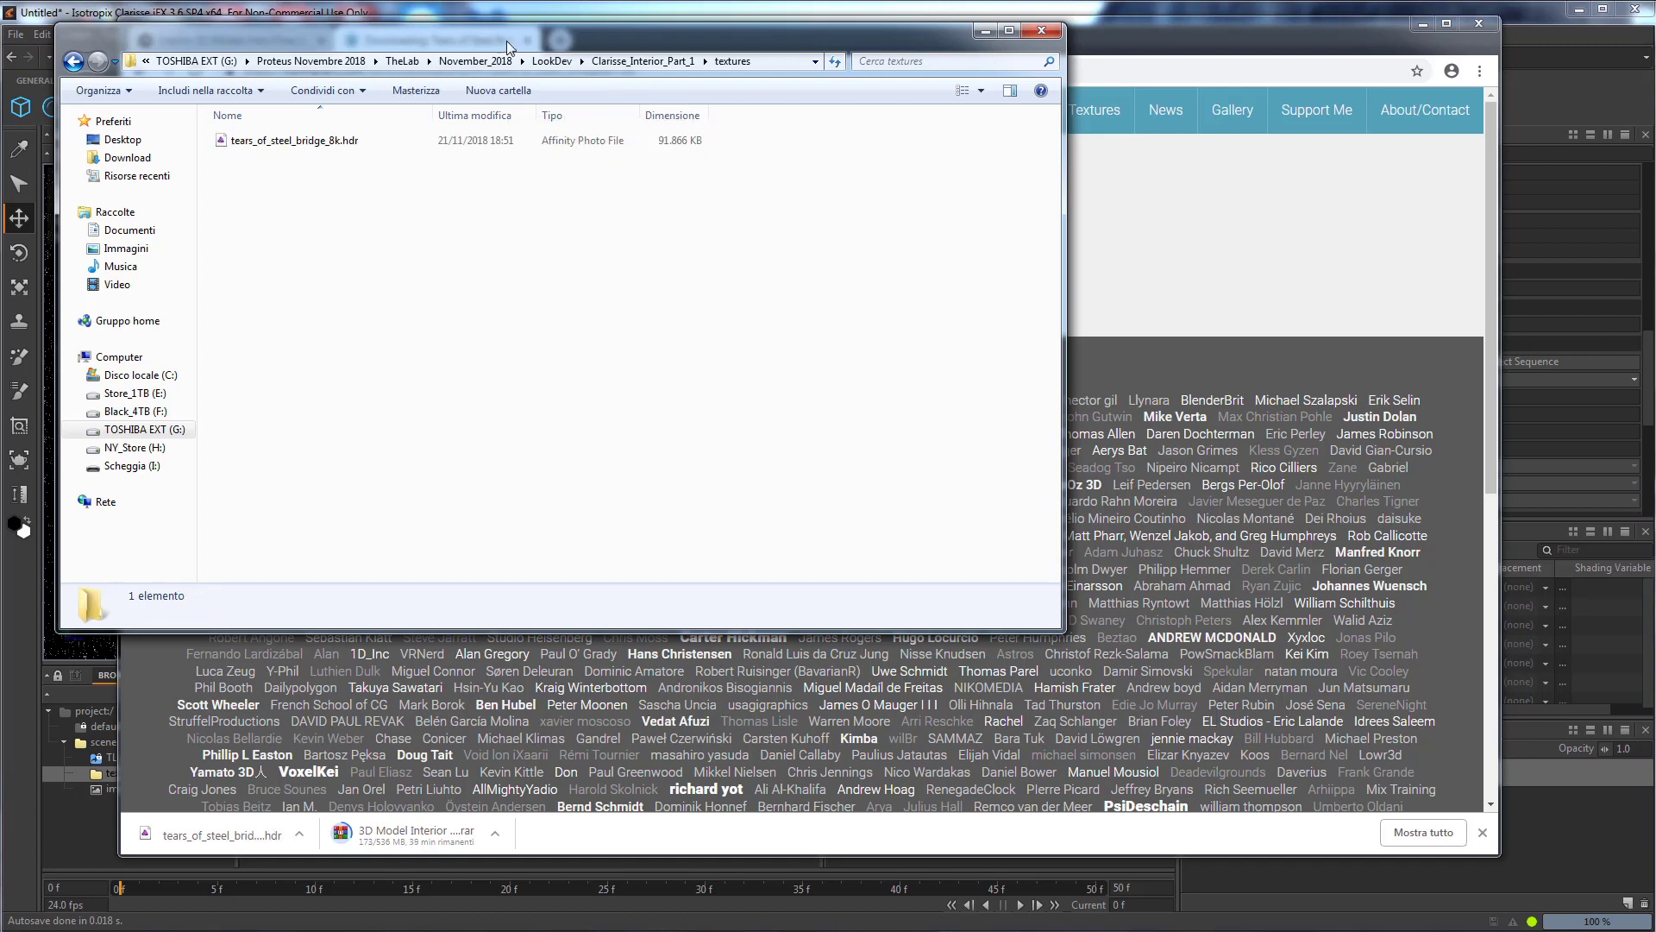
Switch back to Clarisse and load tears_of_steel_bridge_8k.hdr from the Clarisse_Interior_Part_1 textures folder on G: as HDRI_txt's file.
left_click(480, 6)
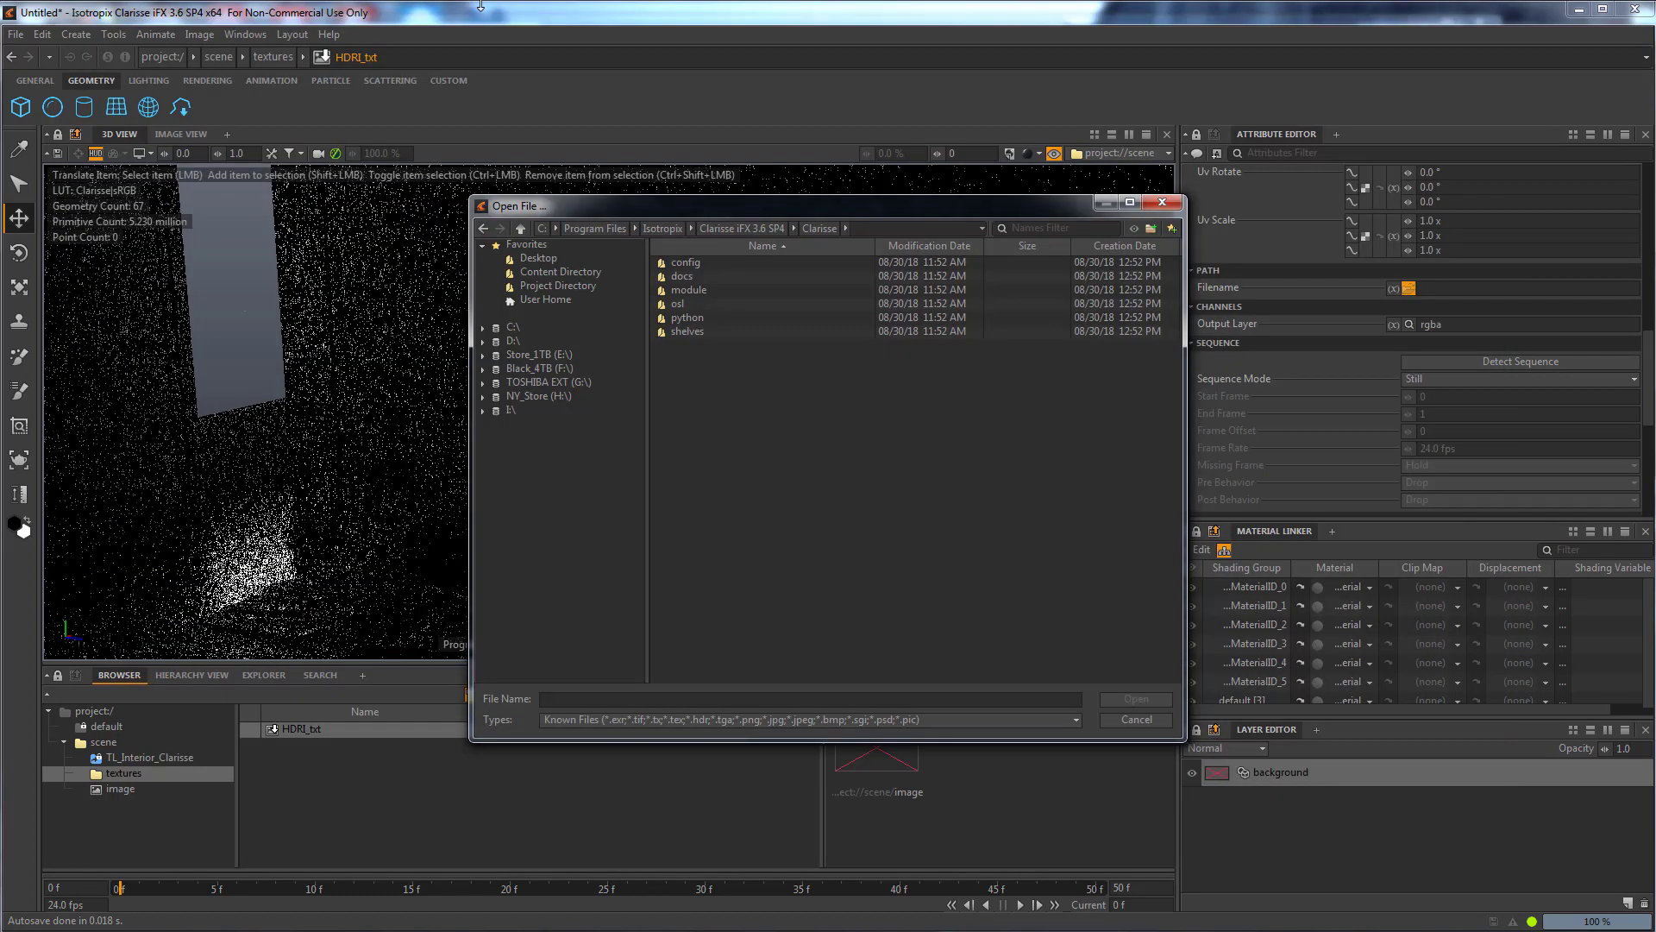
left_click(552, 381)
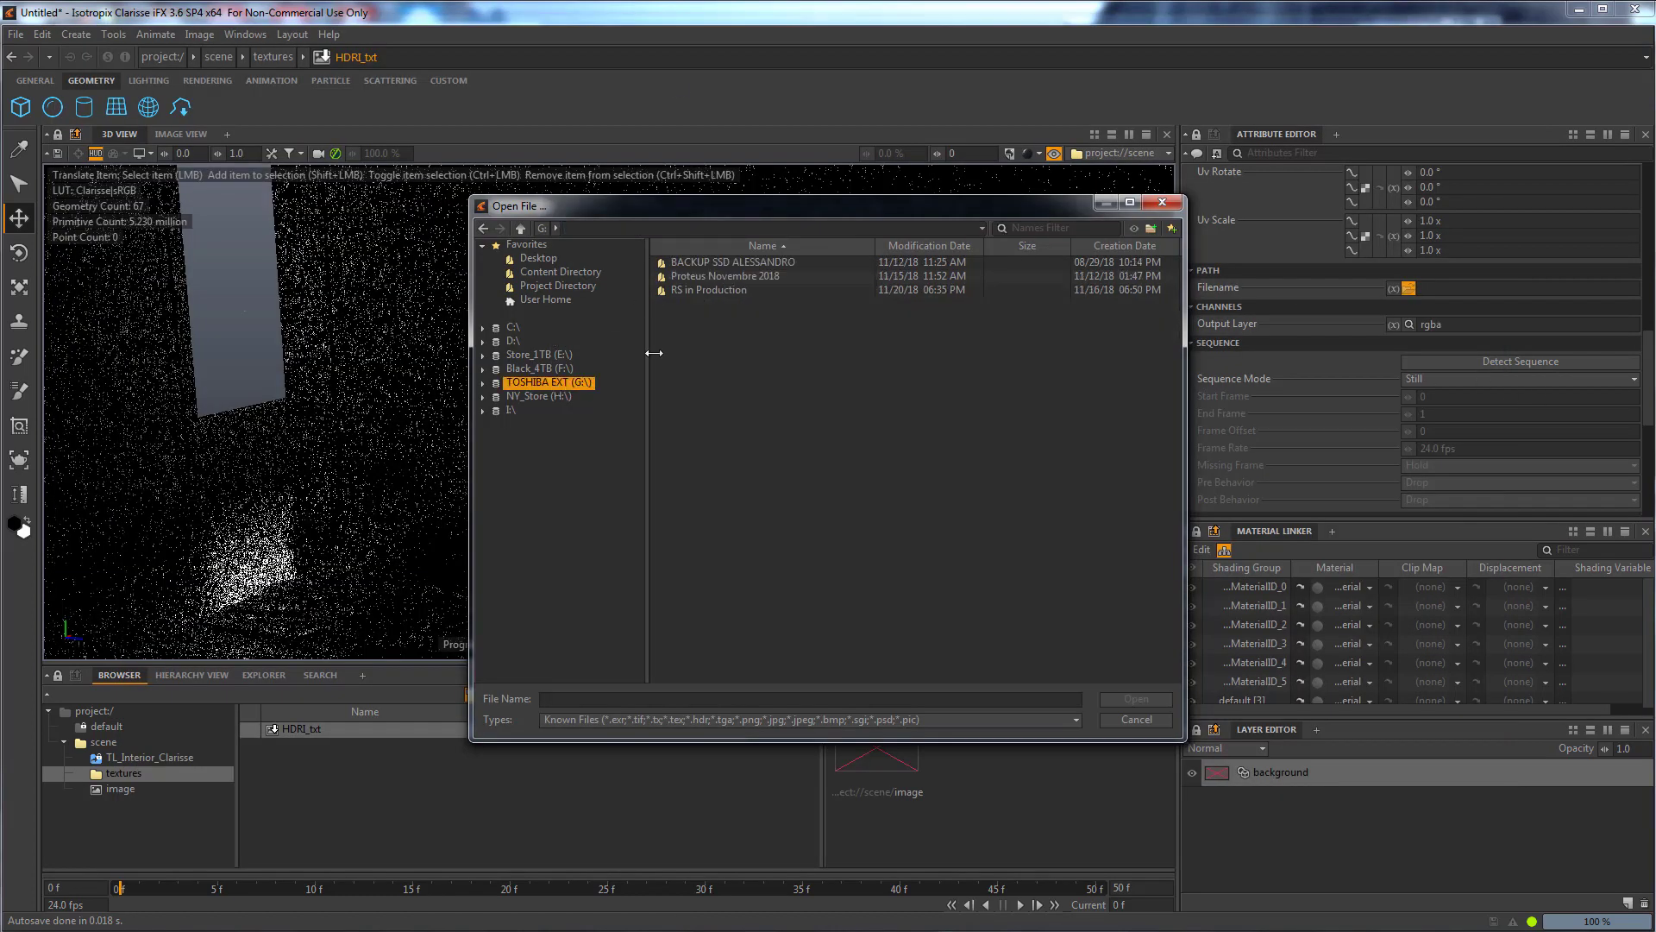
double_click(681, 273)
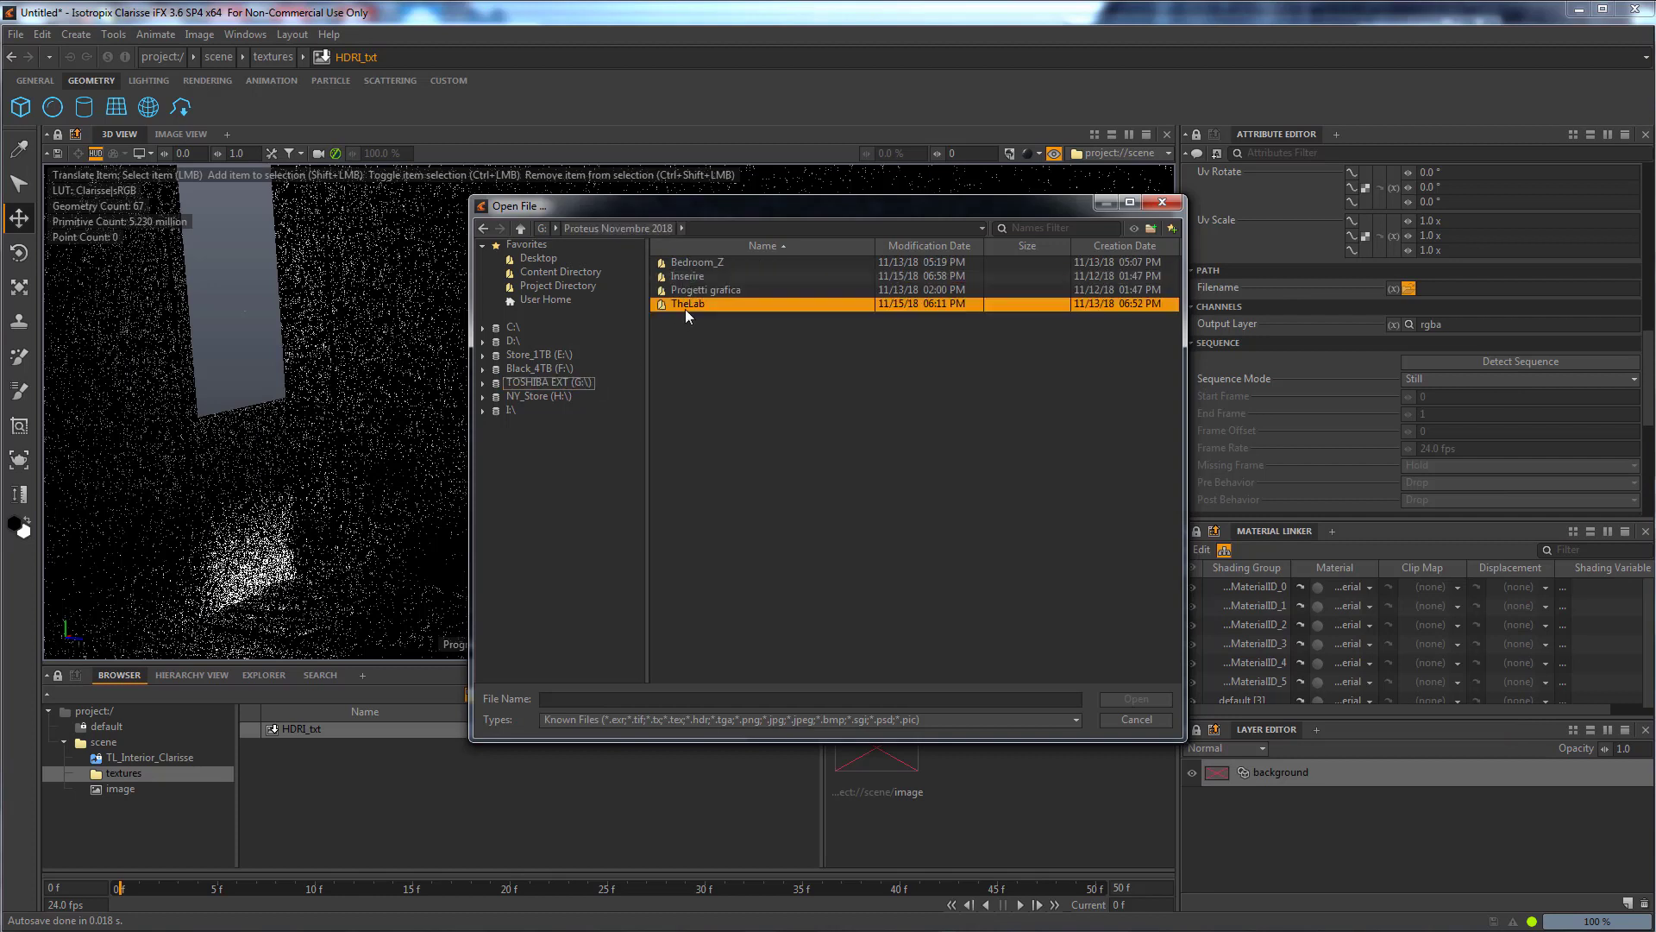
double_click(684, 305)
double_click(693, 262)
double_click(680, 274)
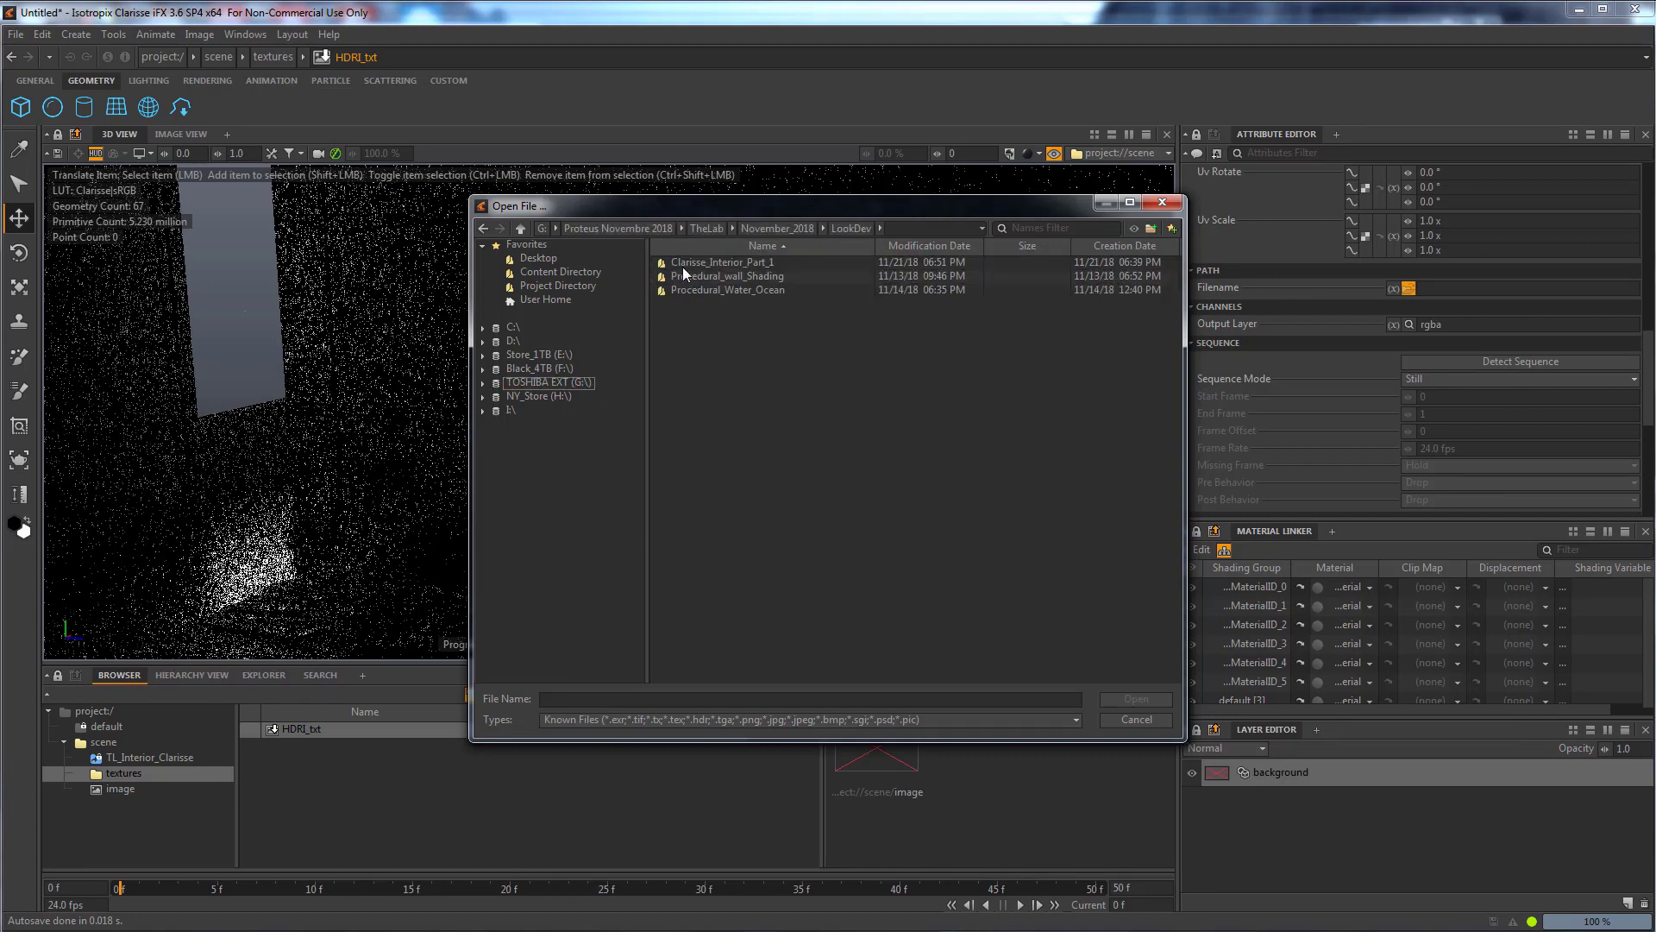
double_click(681, 262)
left_click(690, 264)
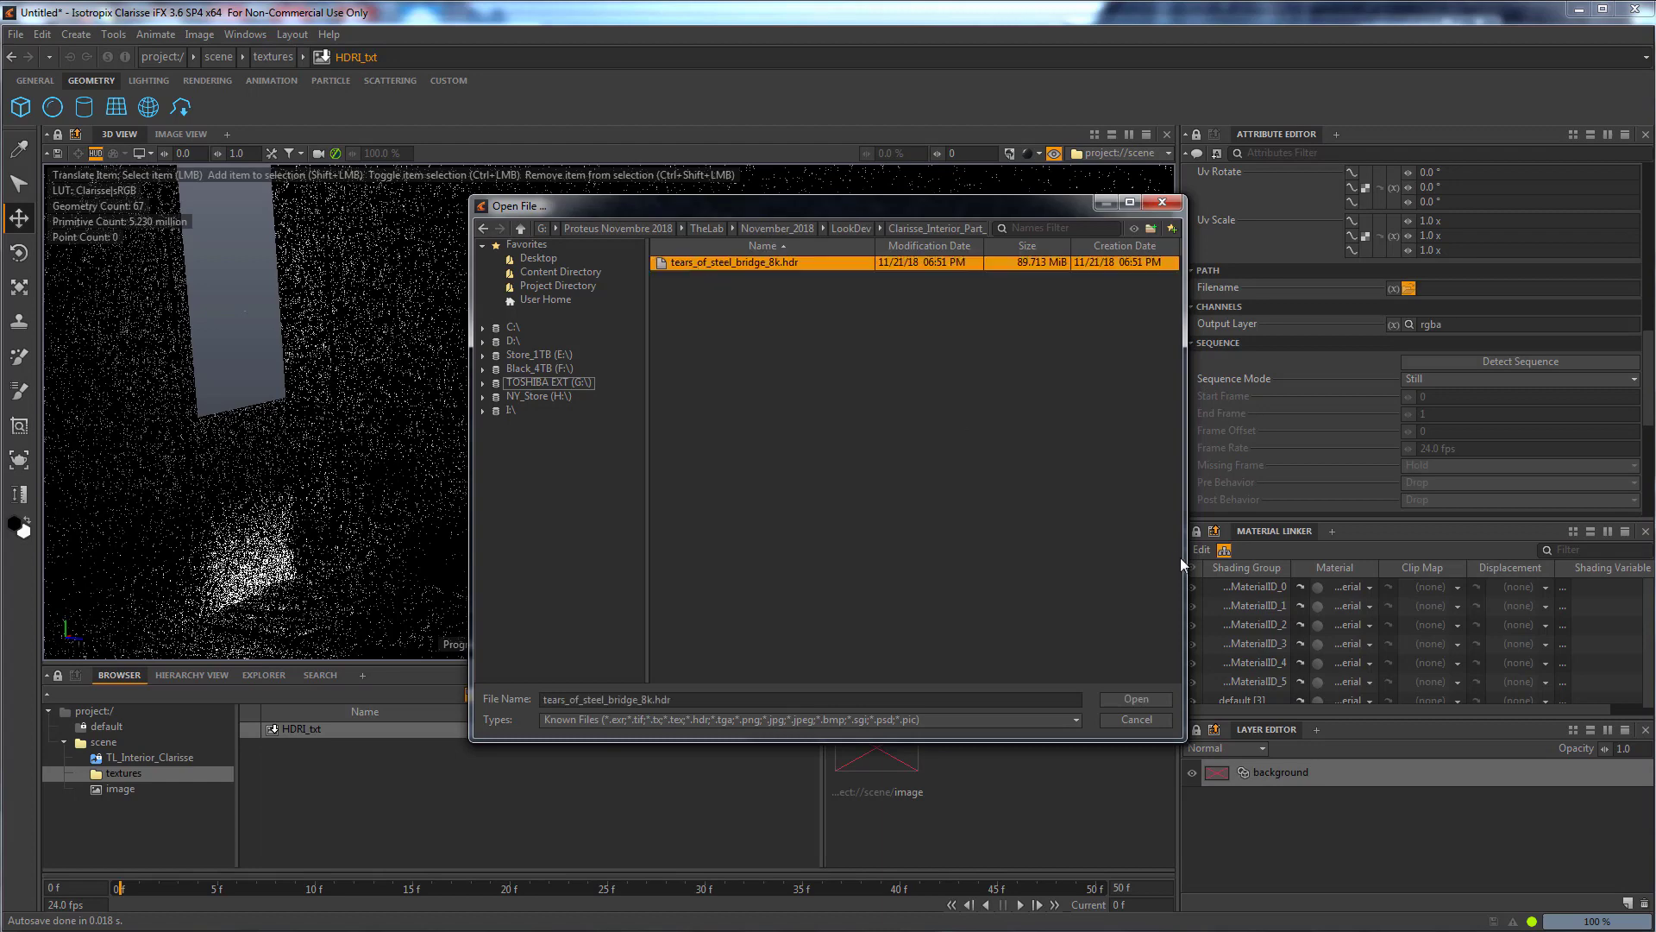
left_click(1136, 699)
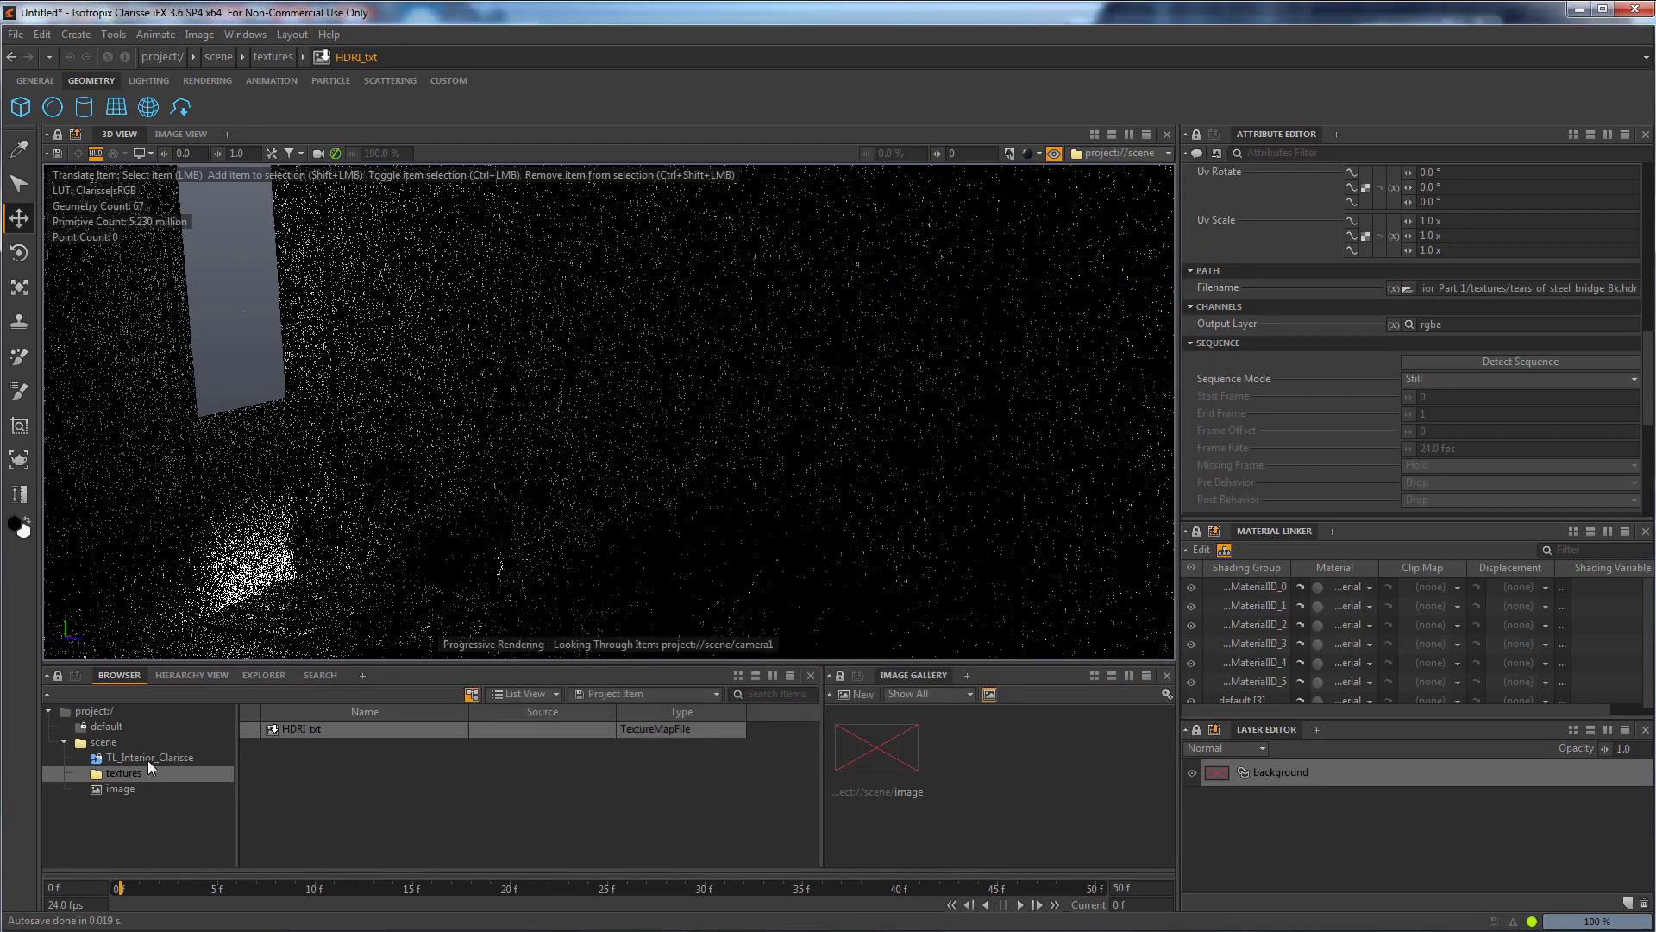
Create a new context inside scene and name it lights.
left_click(106, 743)
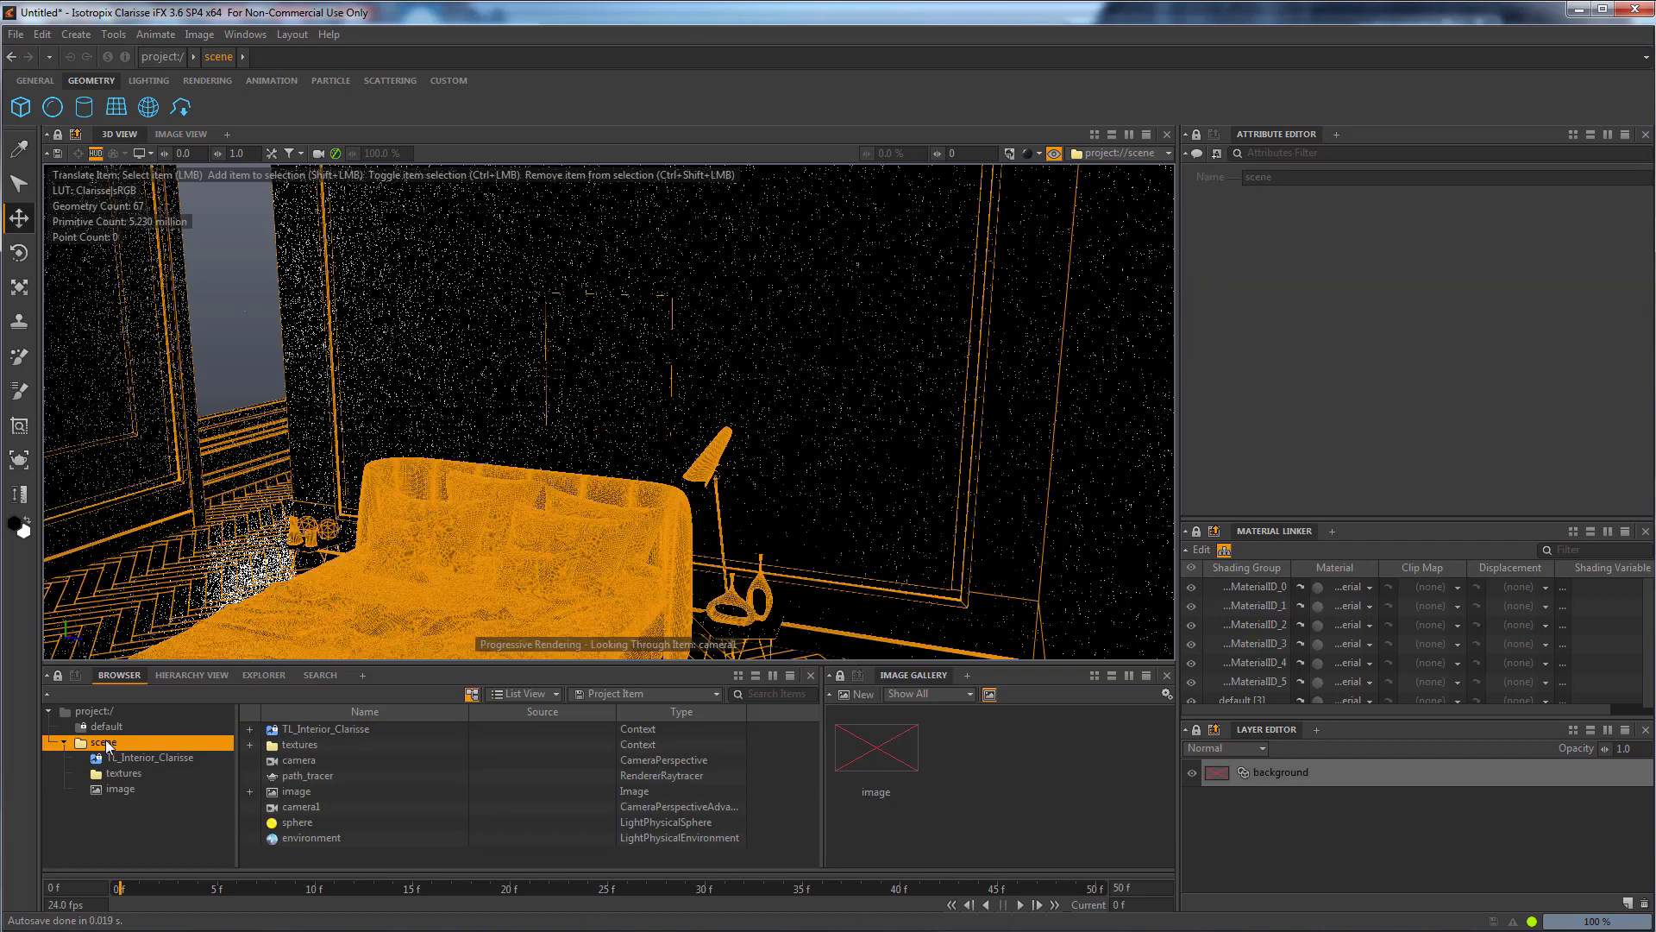
right_click(105, 743)
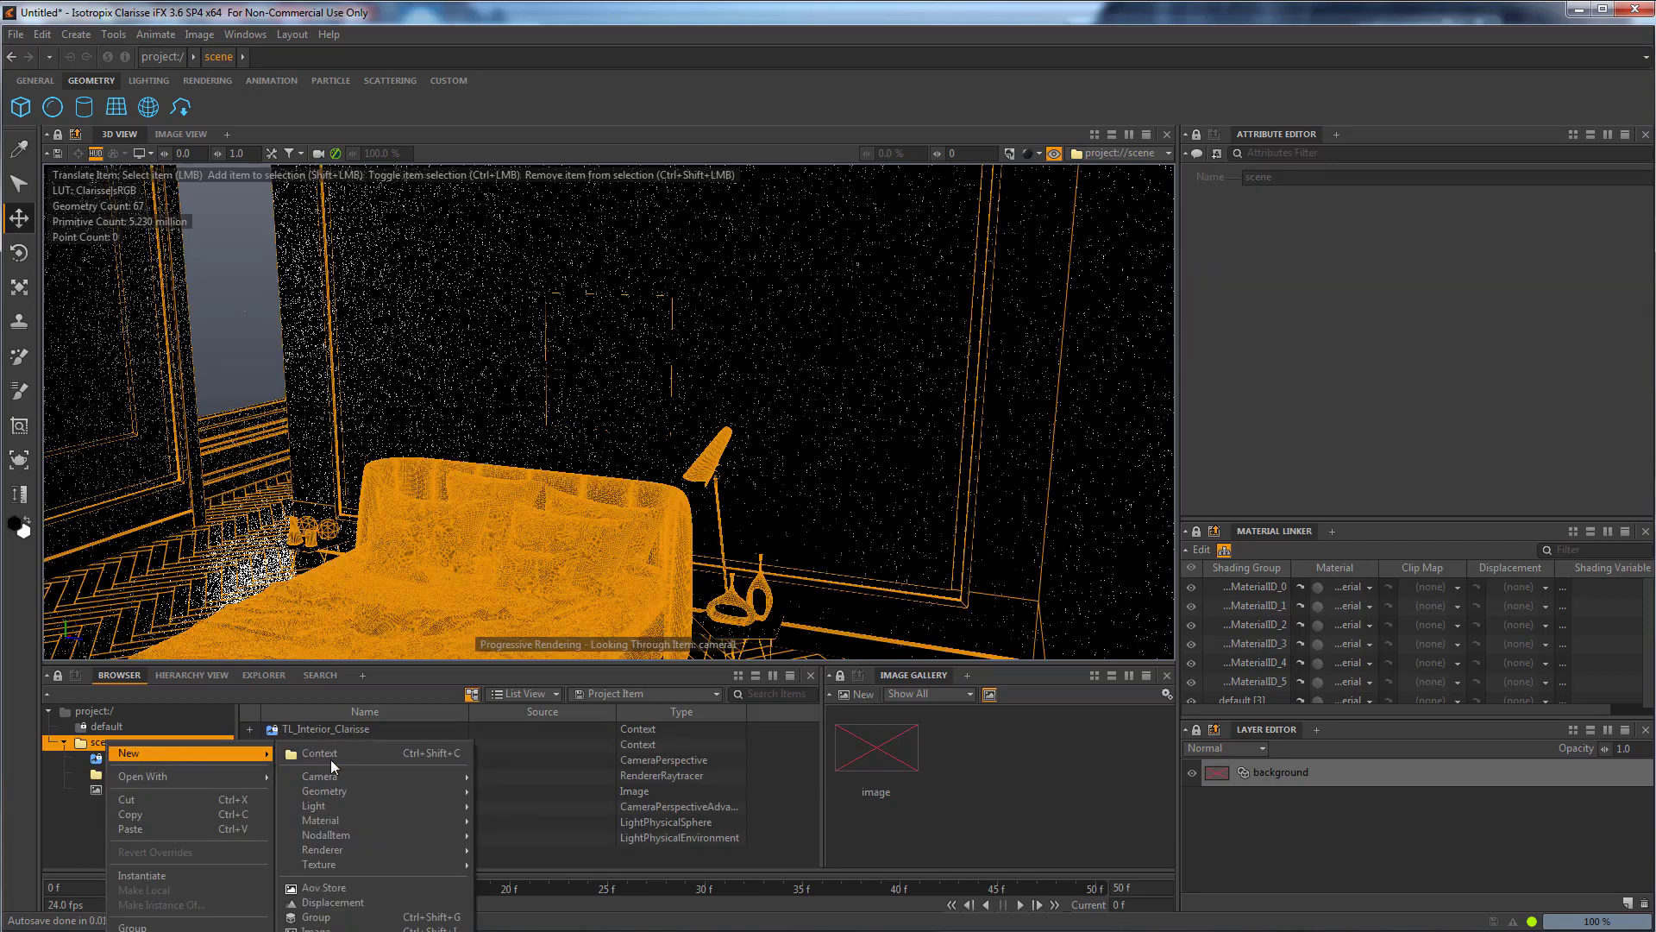
key("Escape")
left_click(134, 791)
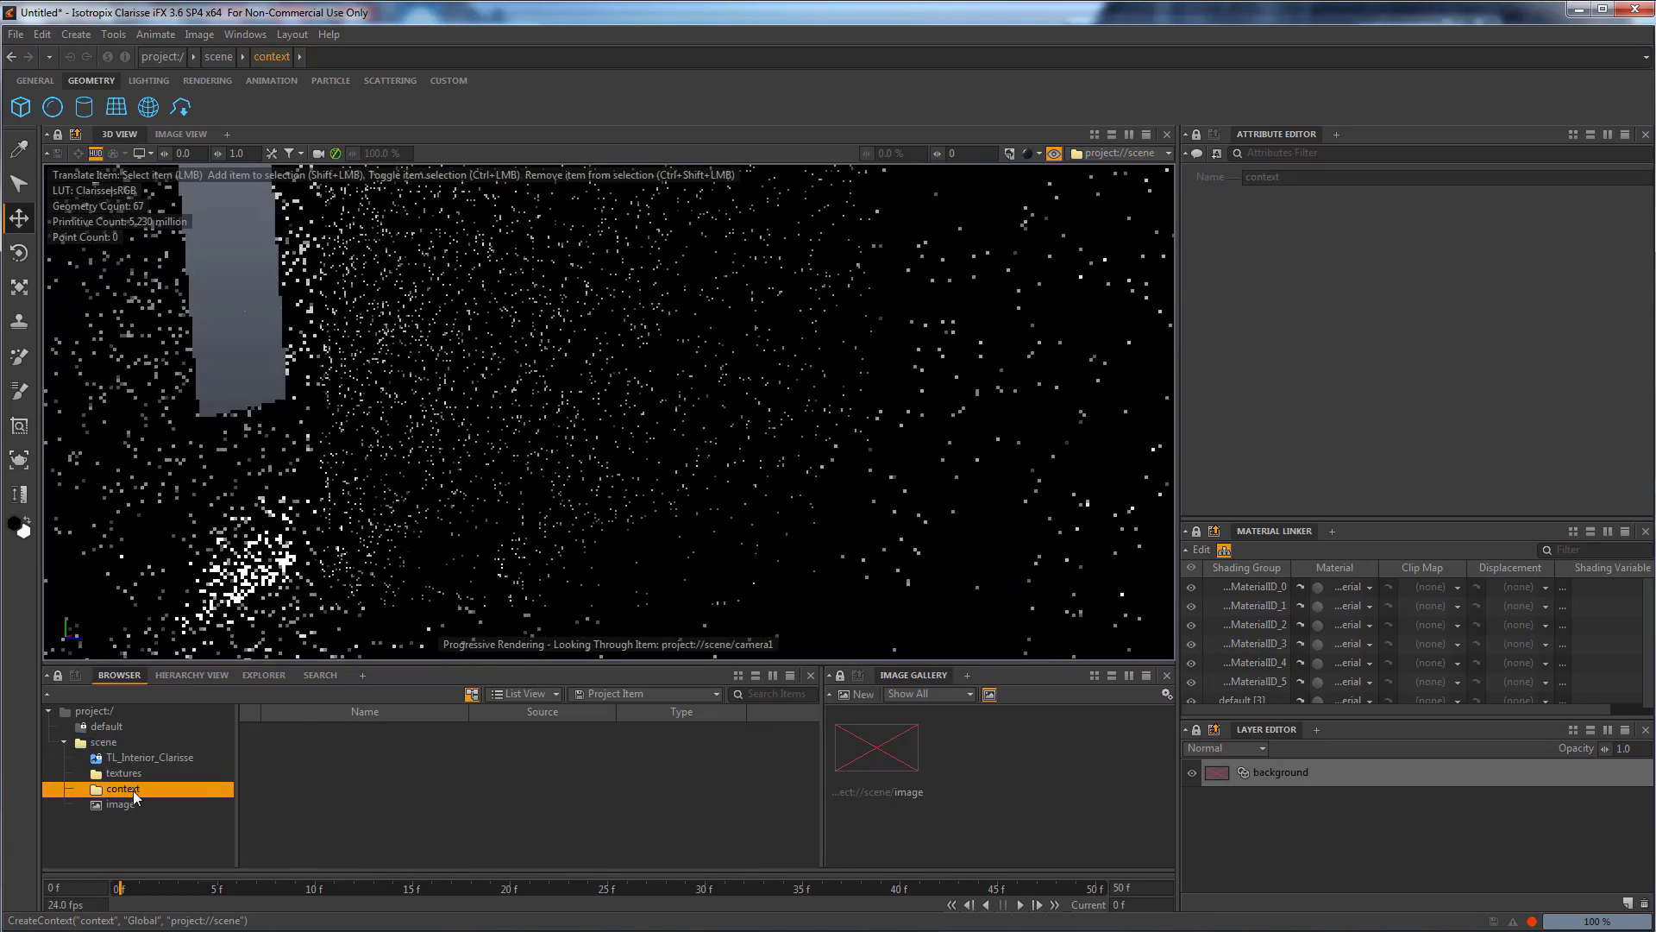
double_click(122, 789)
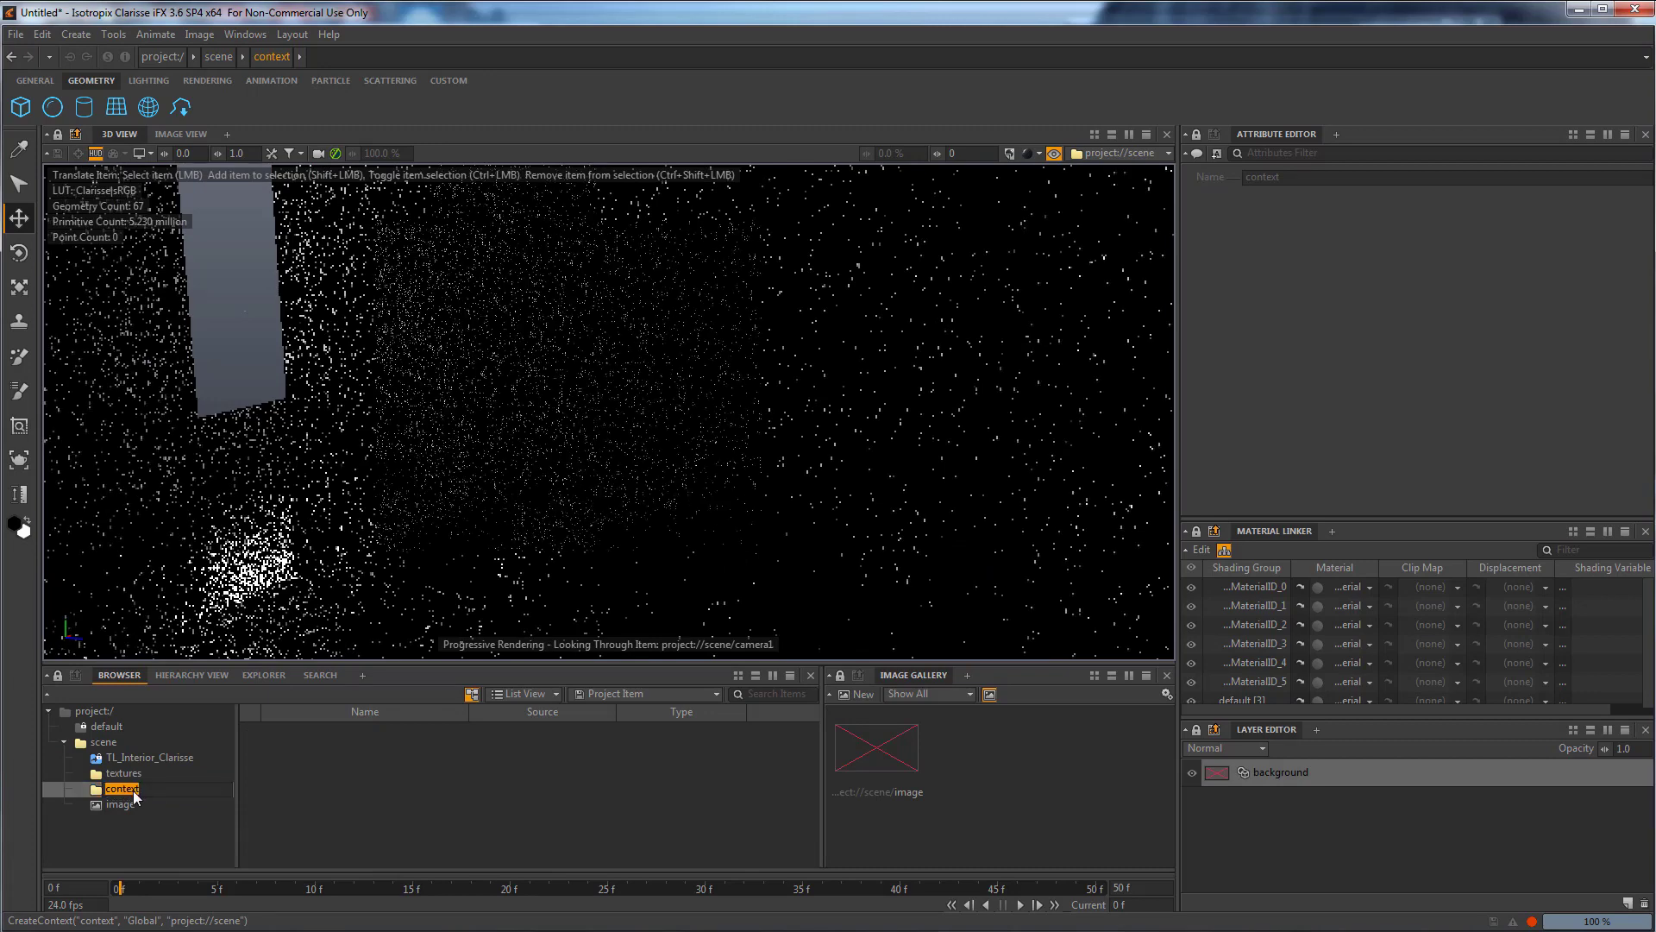
type("lights")
key("Return")
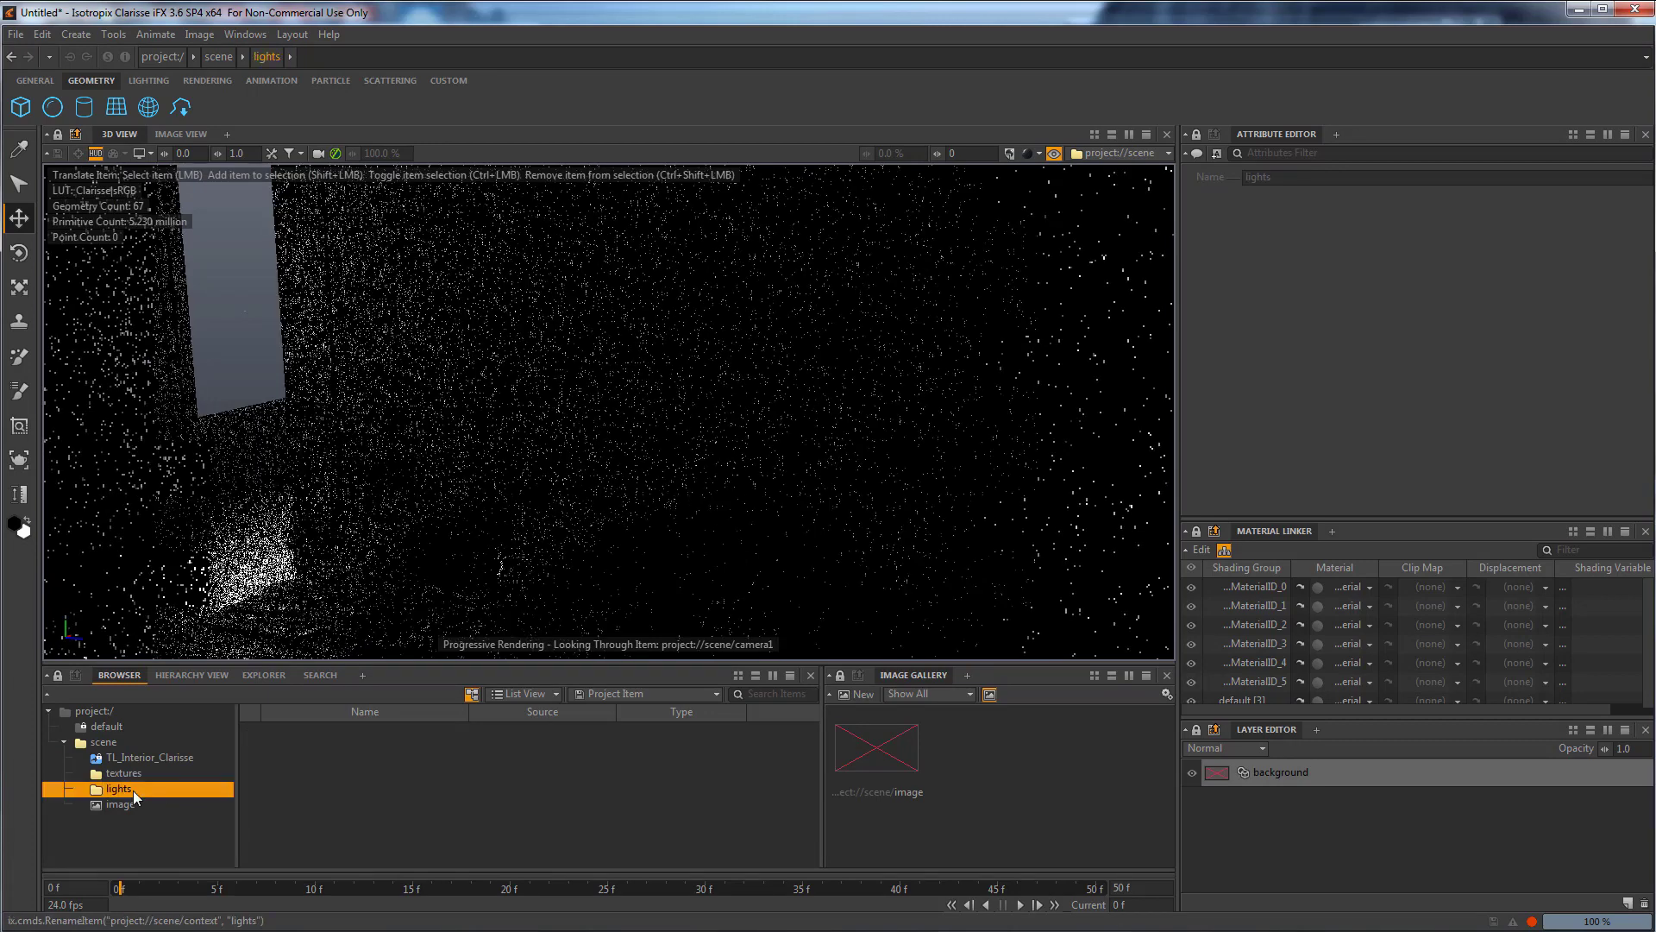
Move the sphere and environment lights from scene into the lights context and show its contents.
left_click(109, 742)
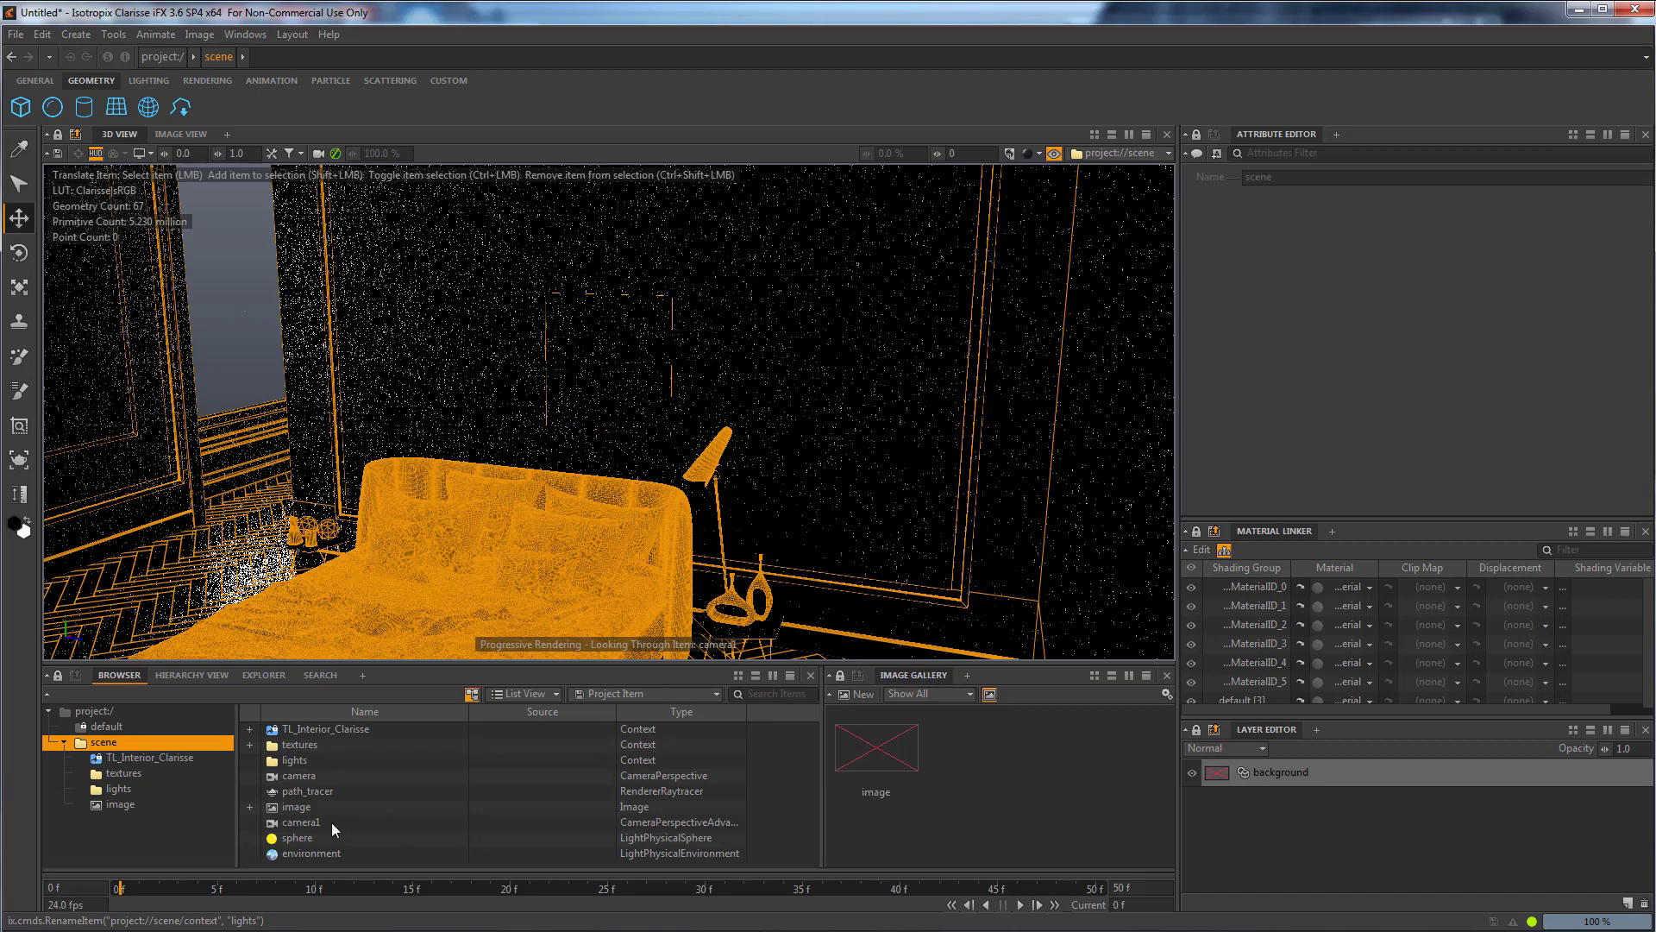
left_click_drag(304, 838, 128, 792)
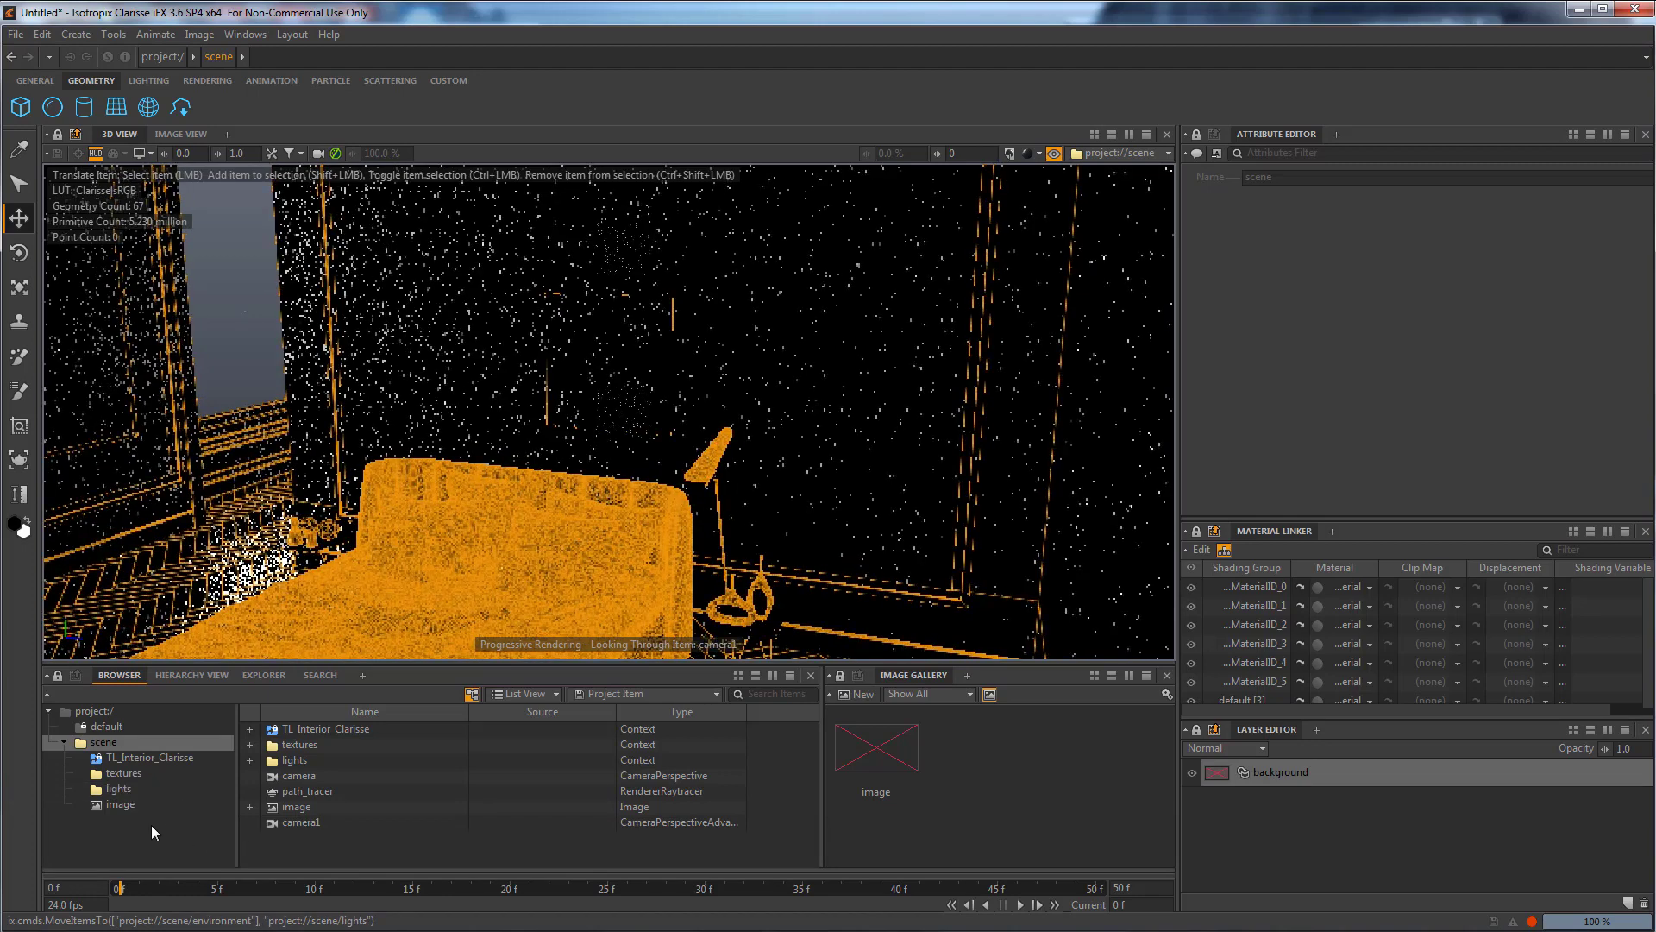
left_click(117, 789)
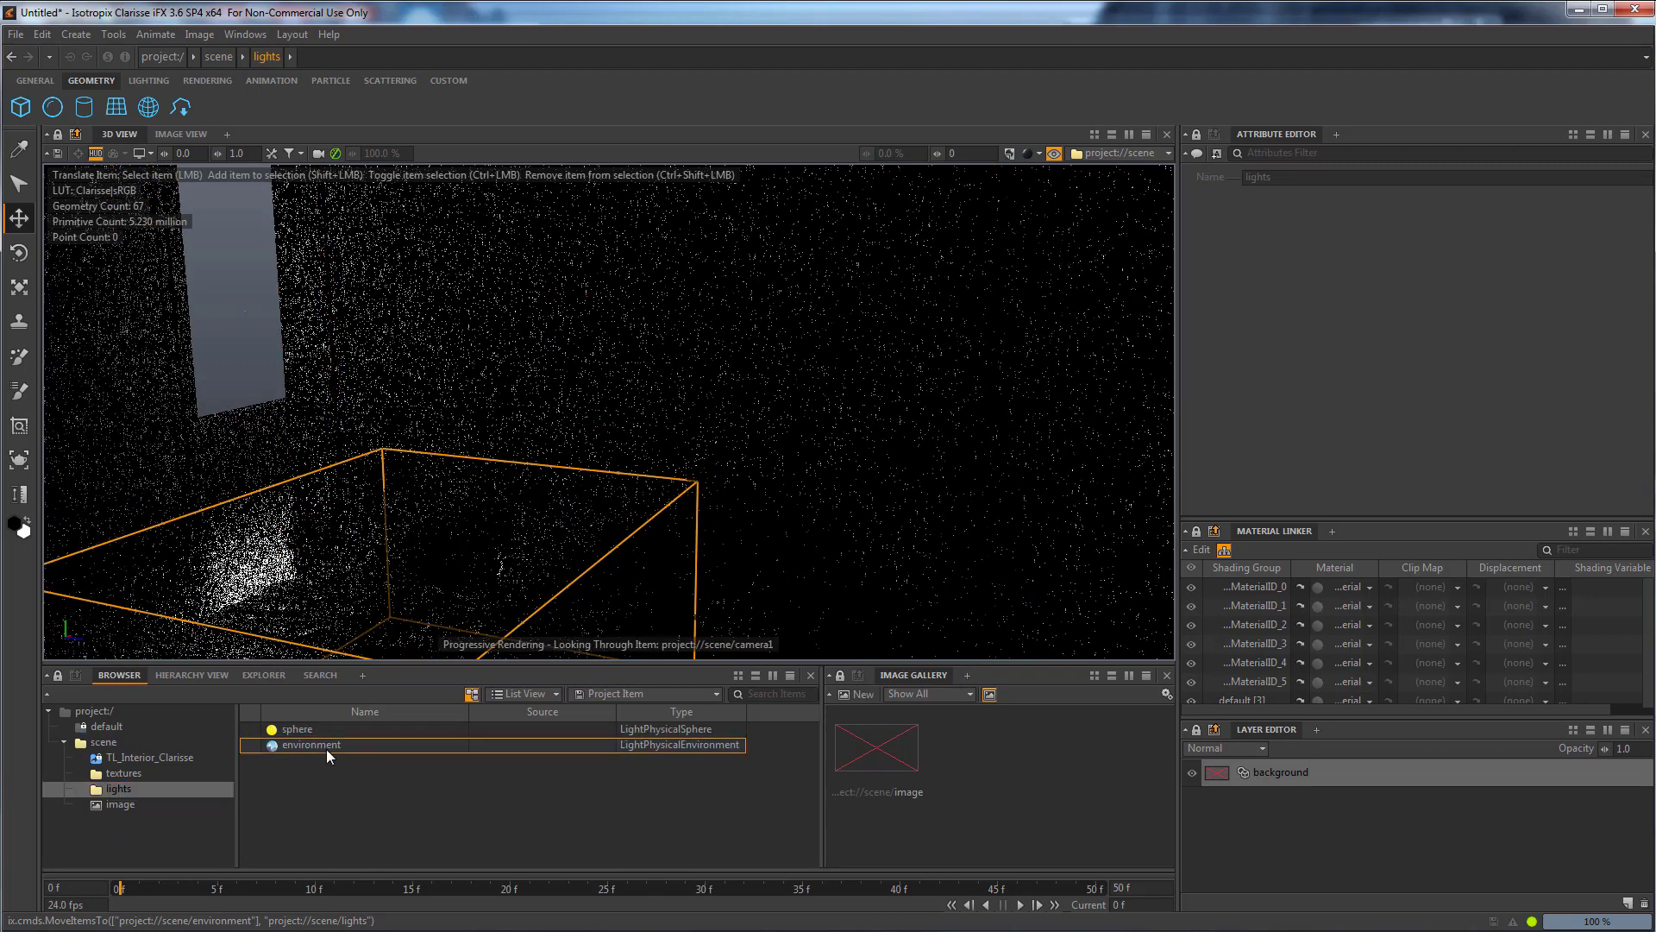
Assign the HDRI_txt texture from the textures context to the environment light's color.
left_click(328, 750)
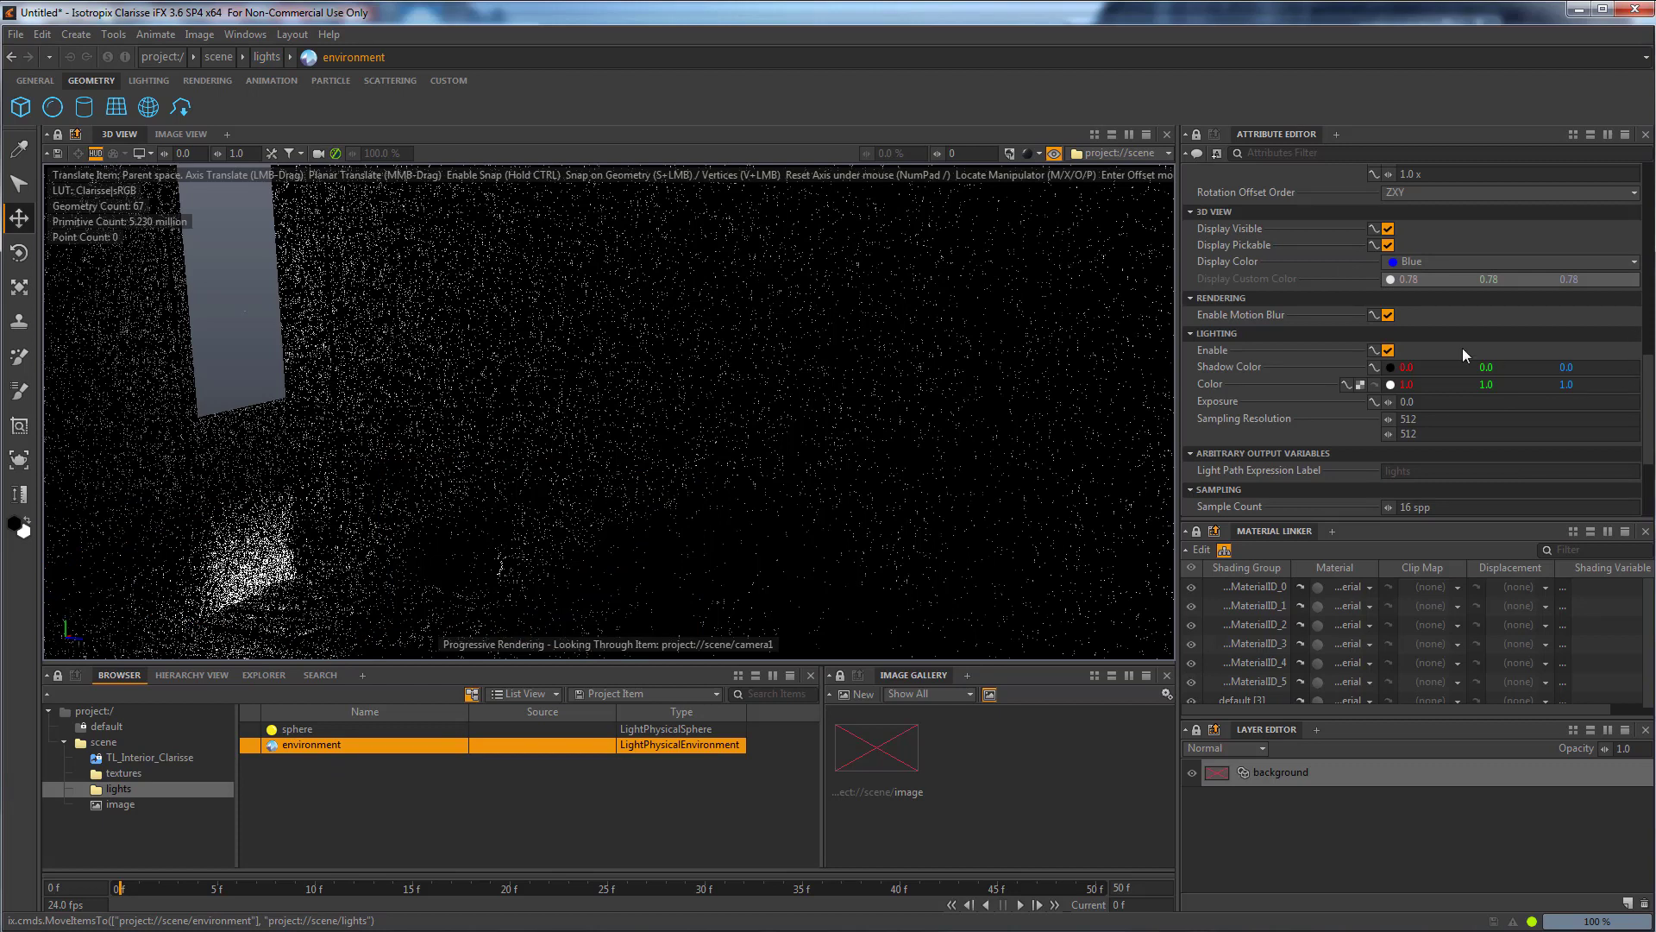
left_click(1360, 384)
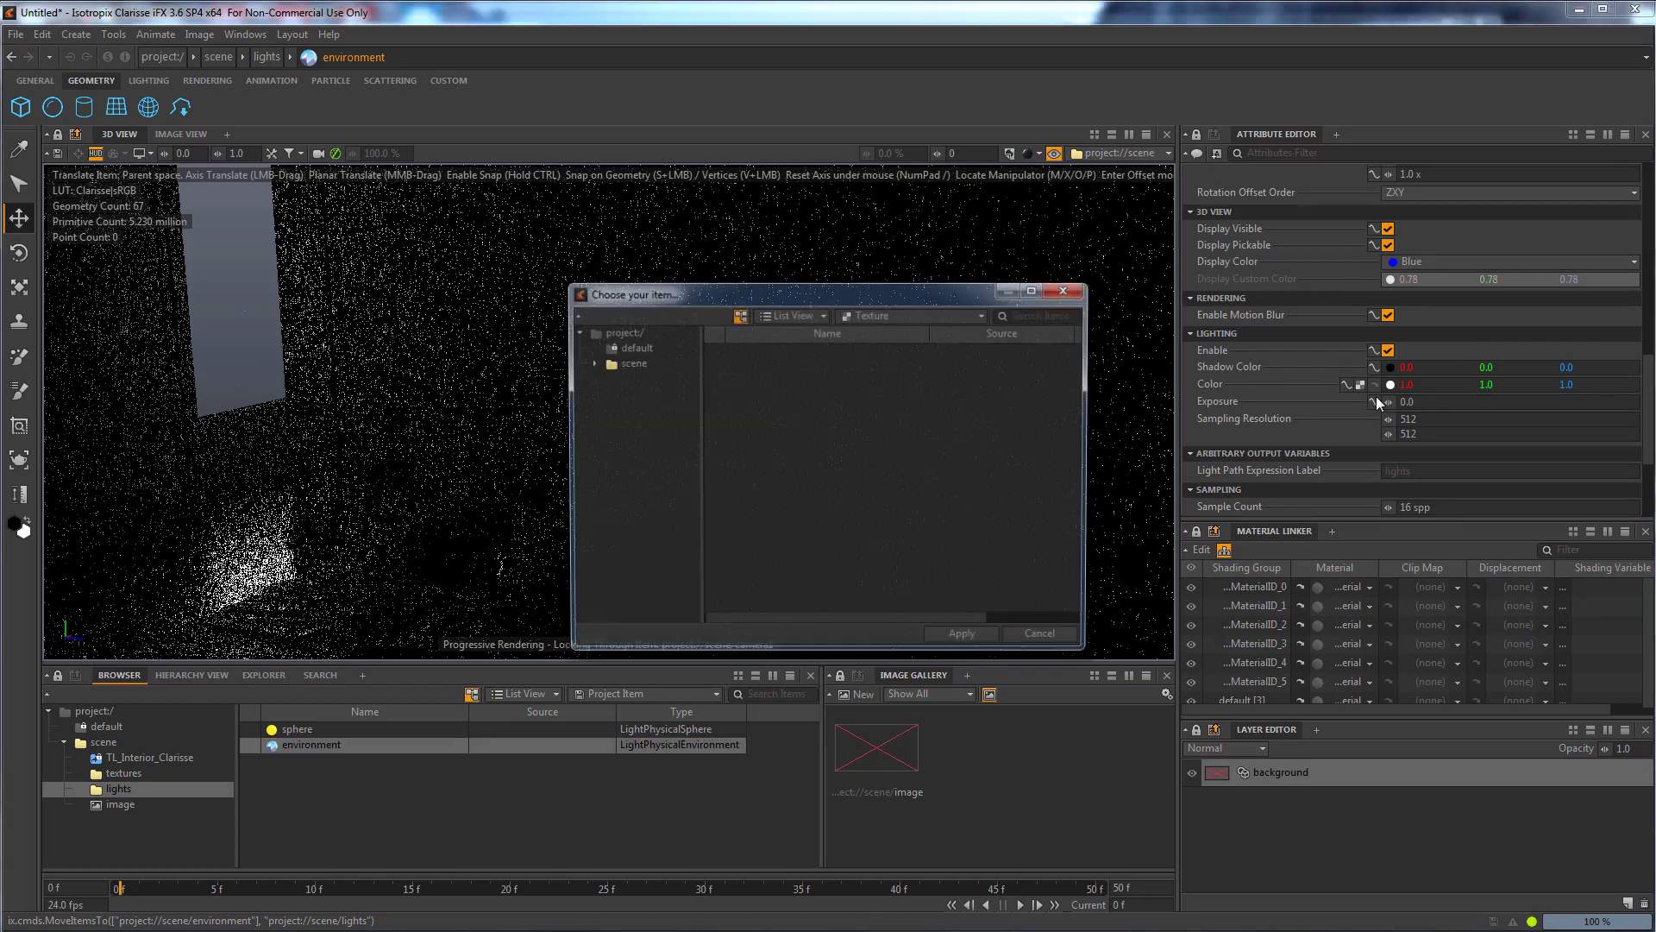
left_click(591, 363)
left_click(654, 394)
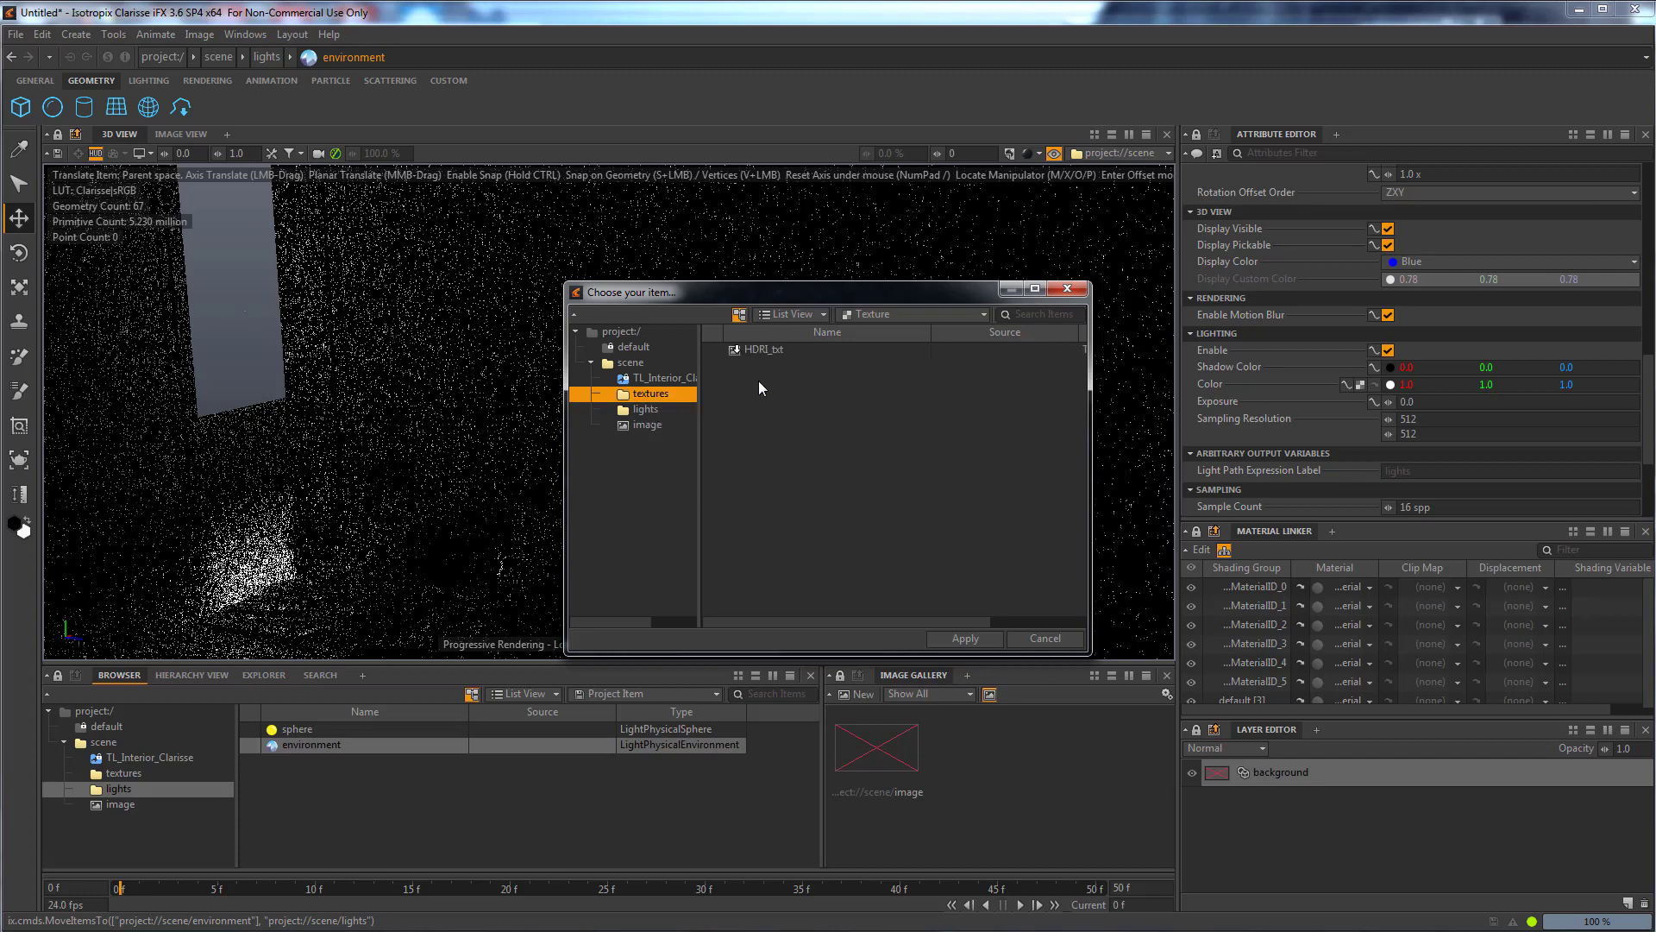
left_click(759, 350)
left_click(964, 638)
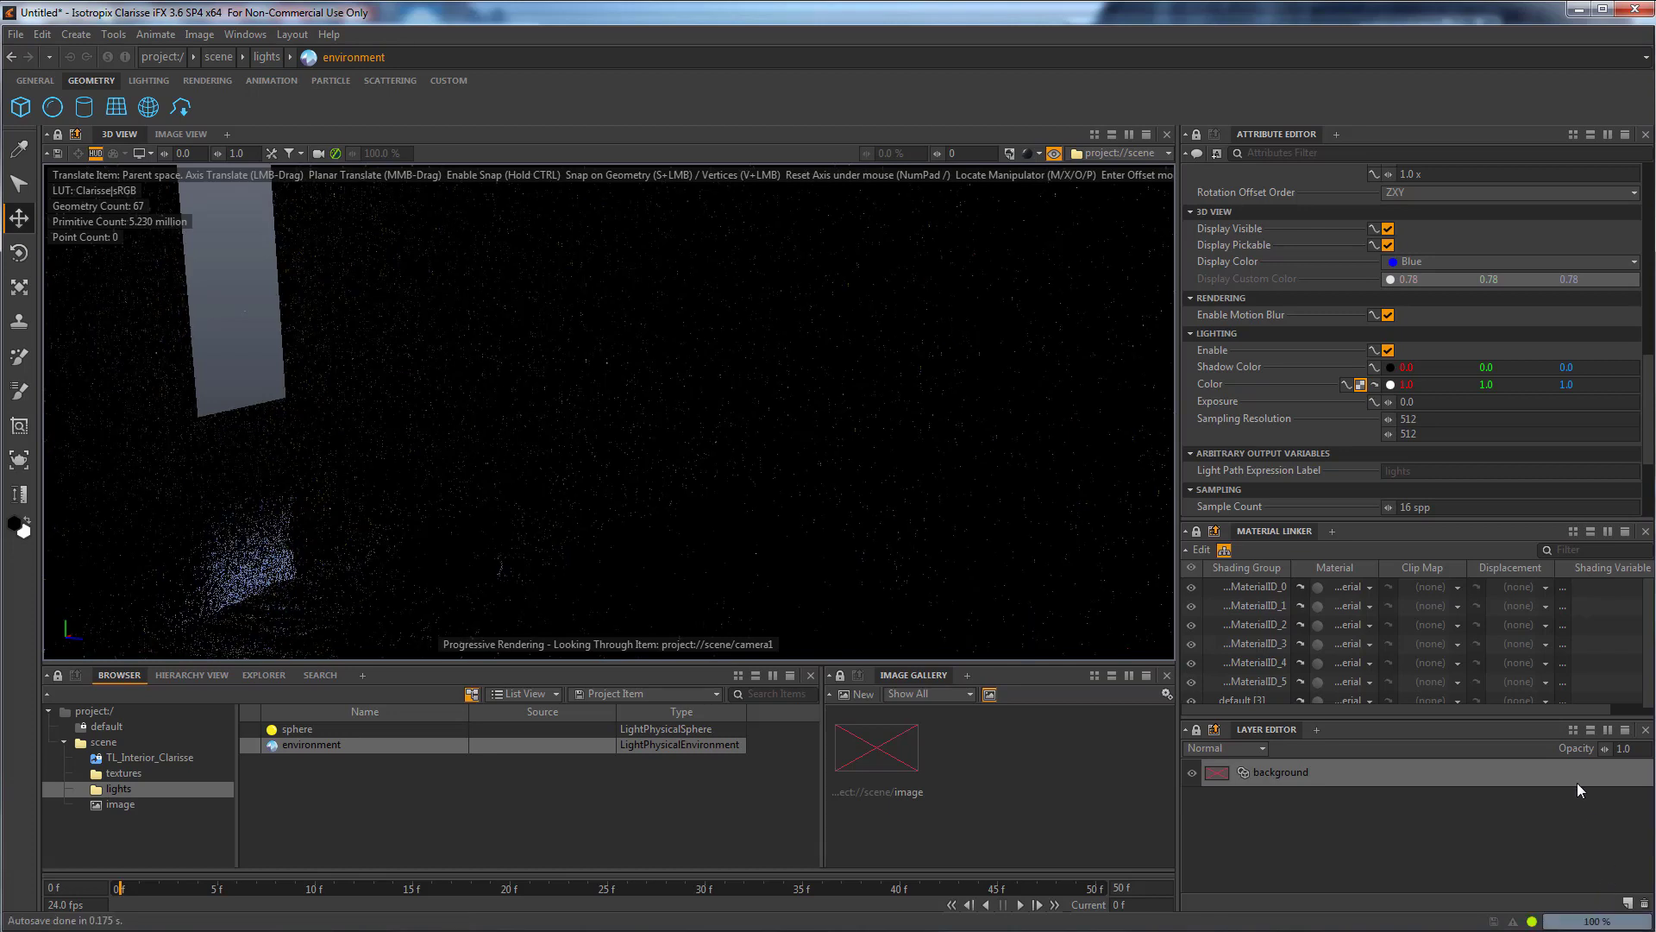
Set both sampling resolution values of the environment light to 2048.
left_click(1424, 419)
type("2048")
key("Tab")
type("2048")
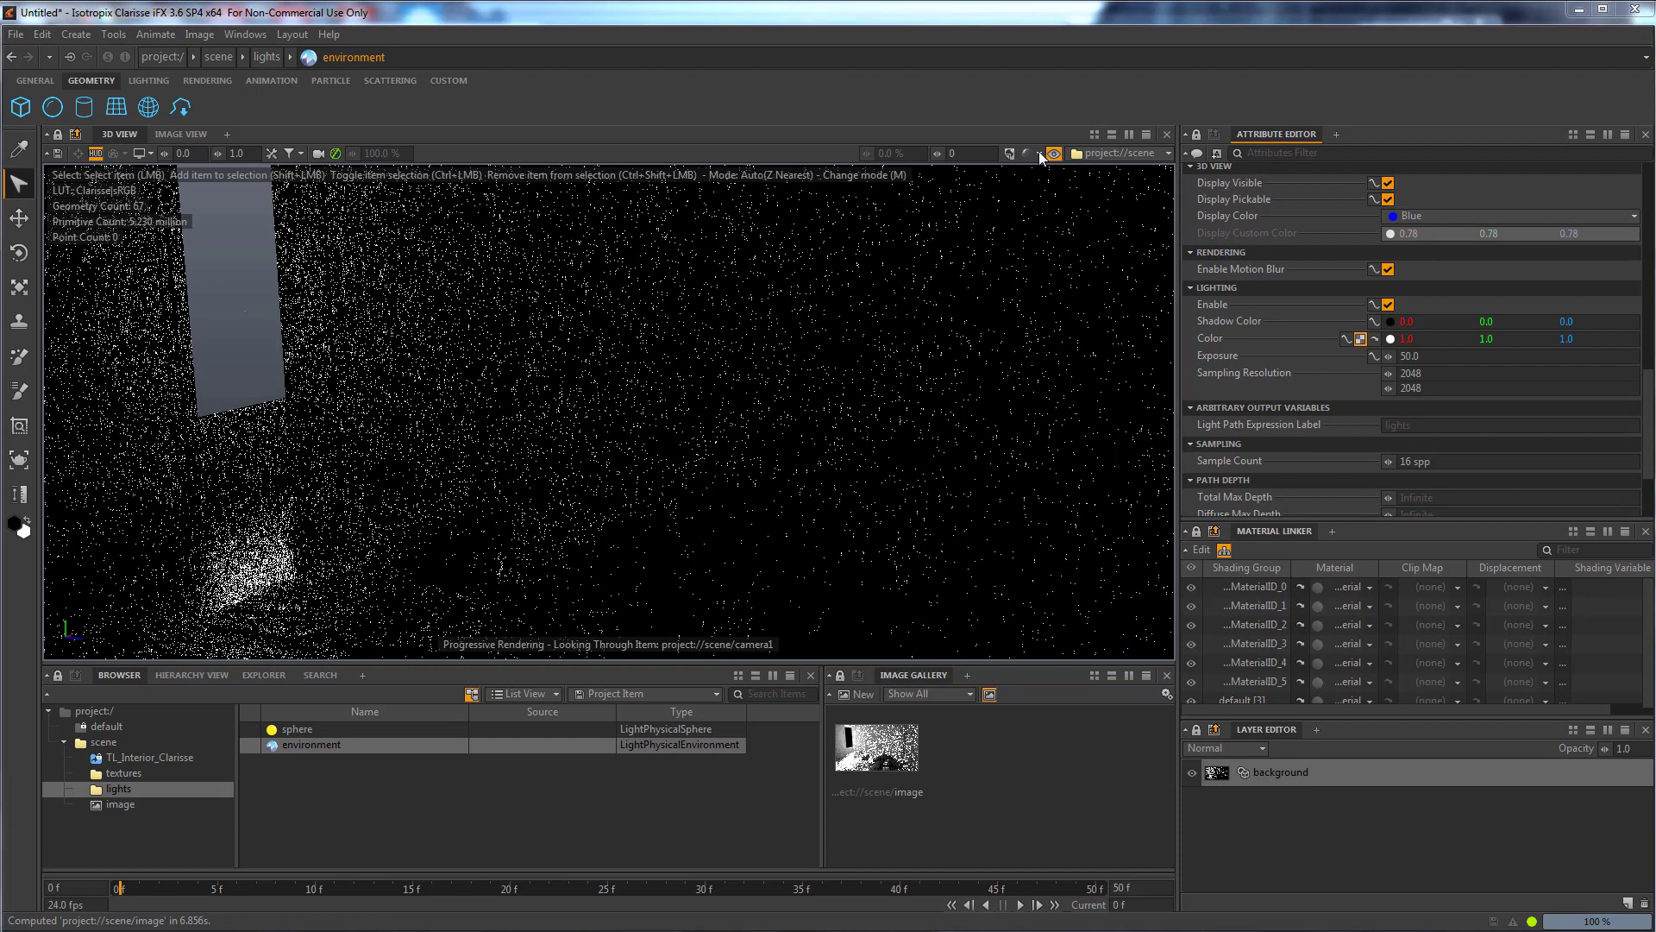
Show the 3D view in Simple Shading (Smooth) and frame the mattress so the whole bed area is in view.
left_click(1039, 153)
left_click(1091, 304)
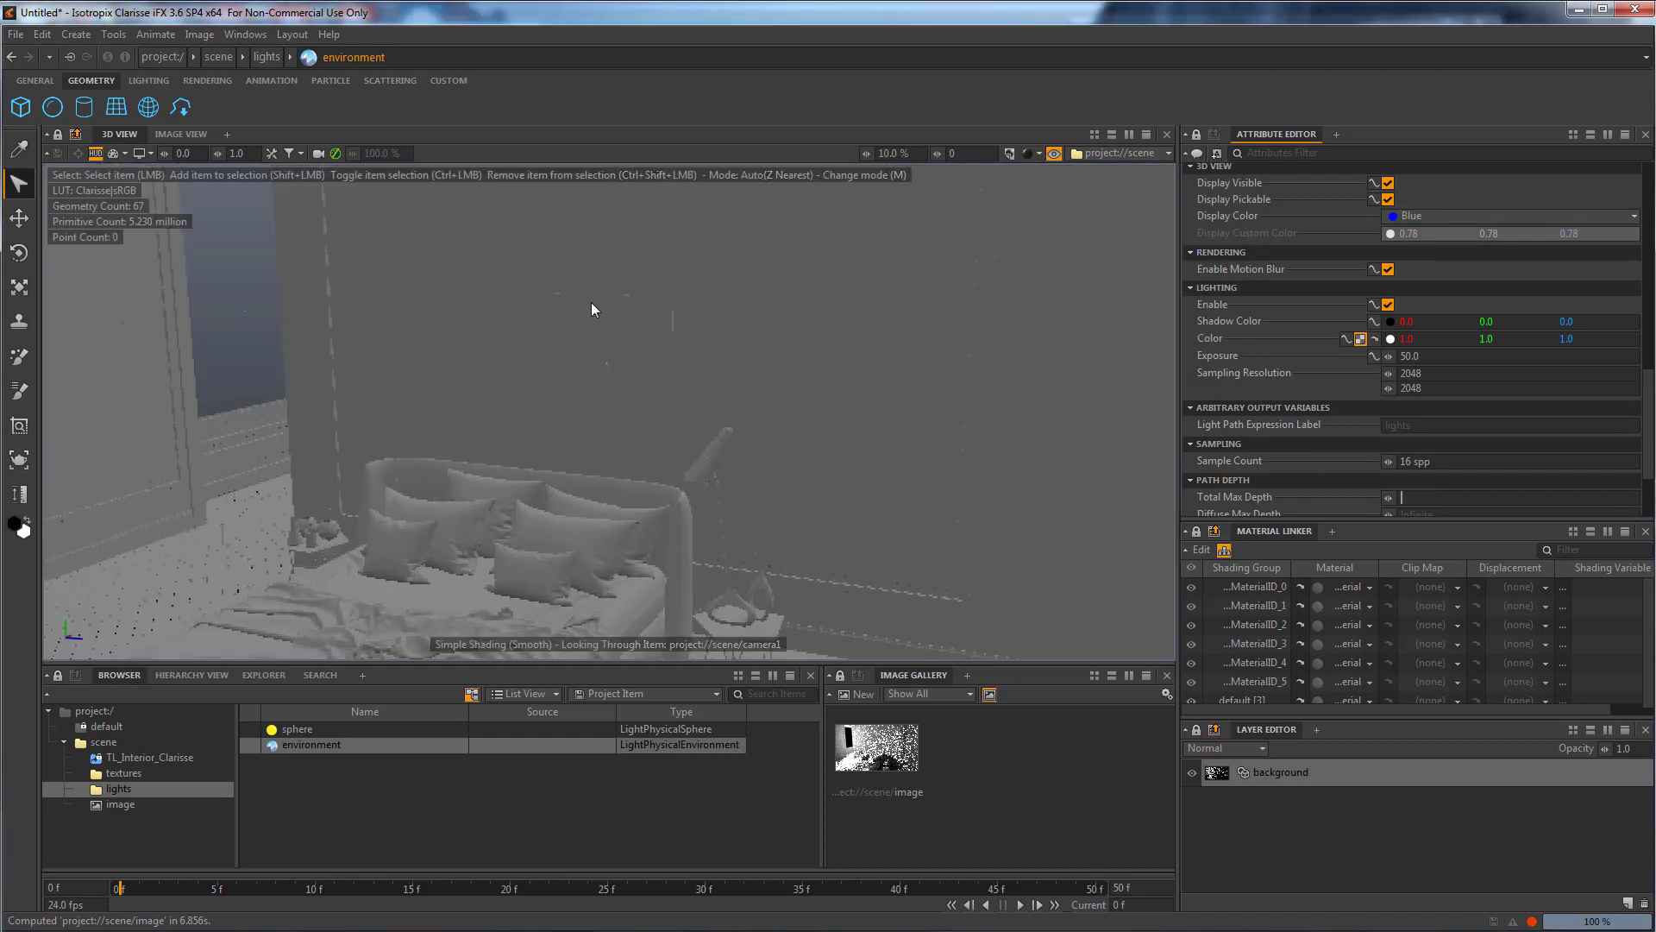
right_click_drag(518, 419, 352, 363, "alt")
left_click(374, 567)
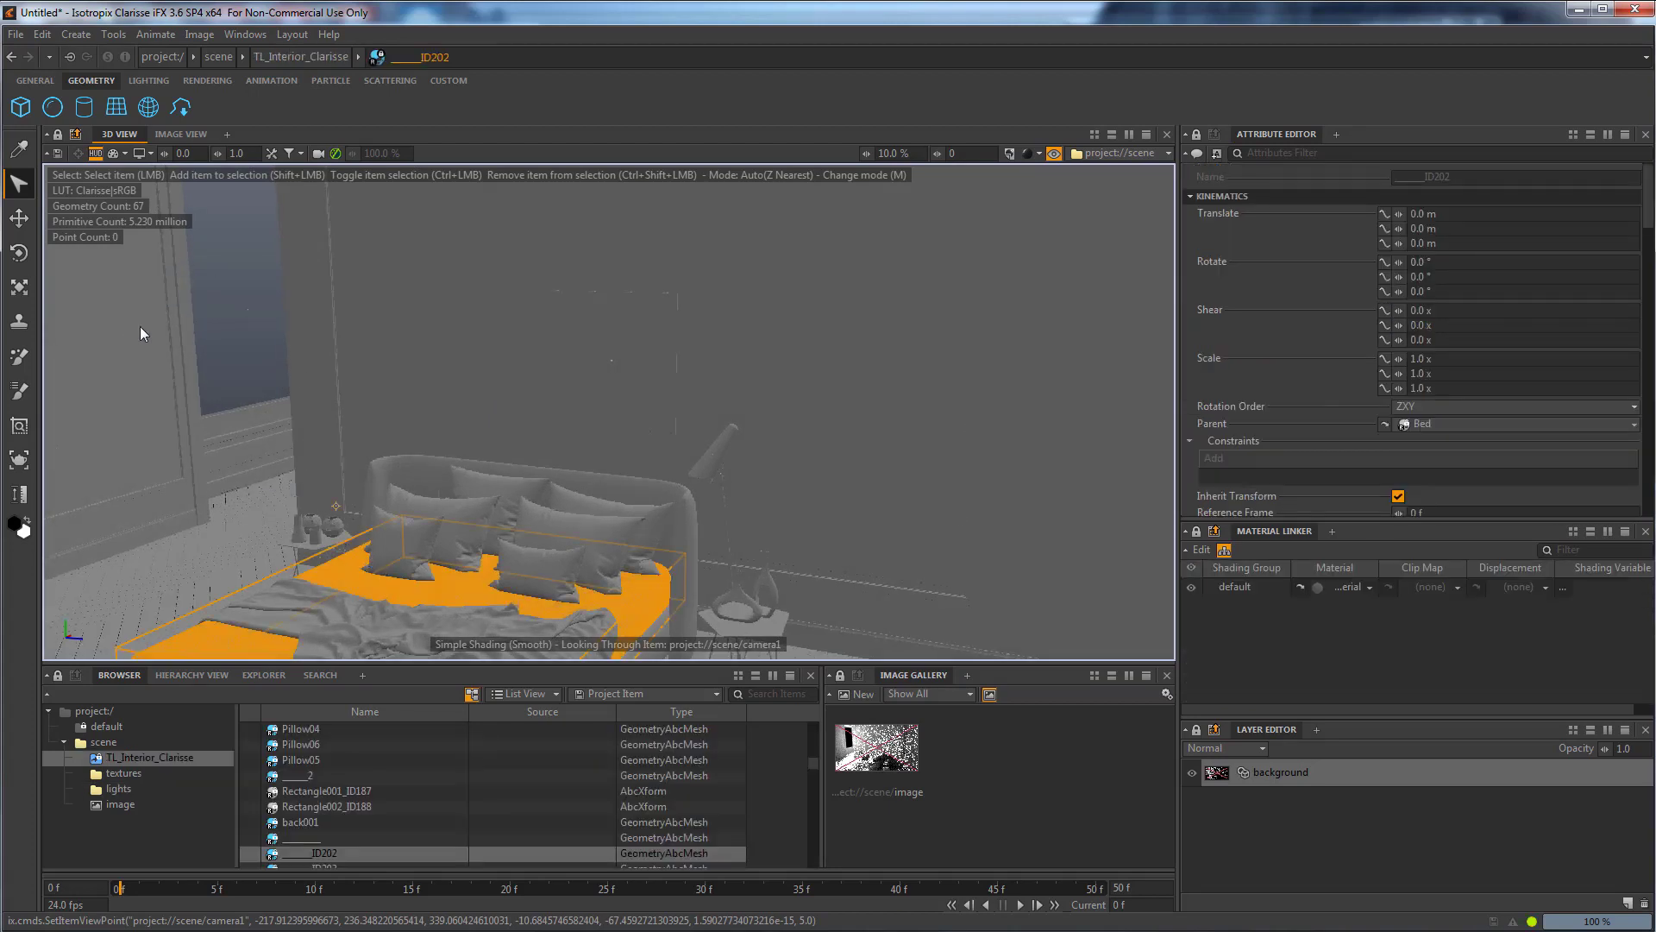
middle_click_drag(528, 499, 407, 675, "alt")
key("f")
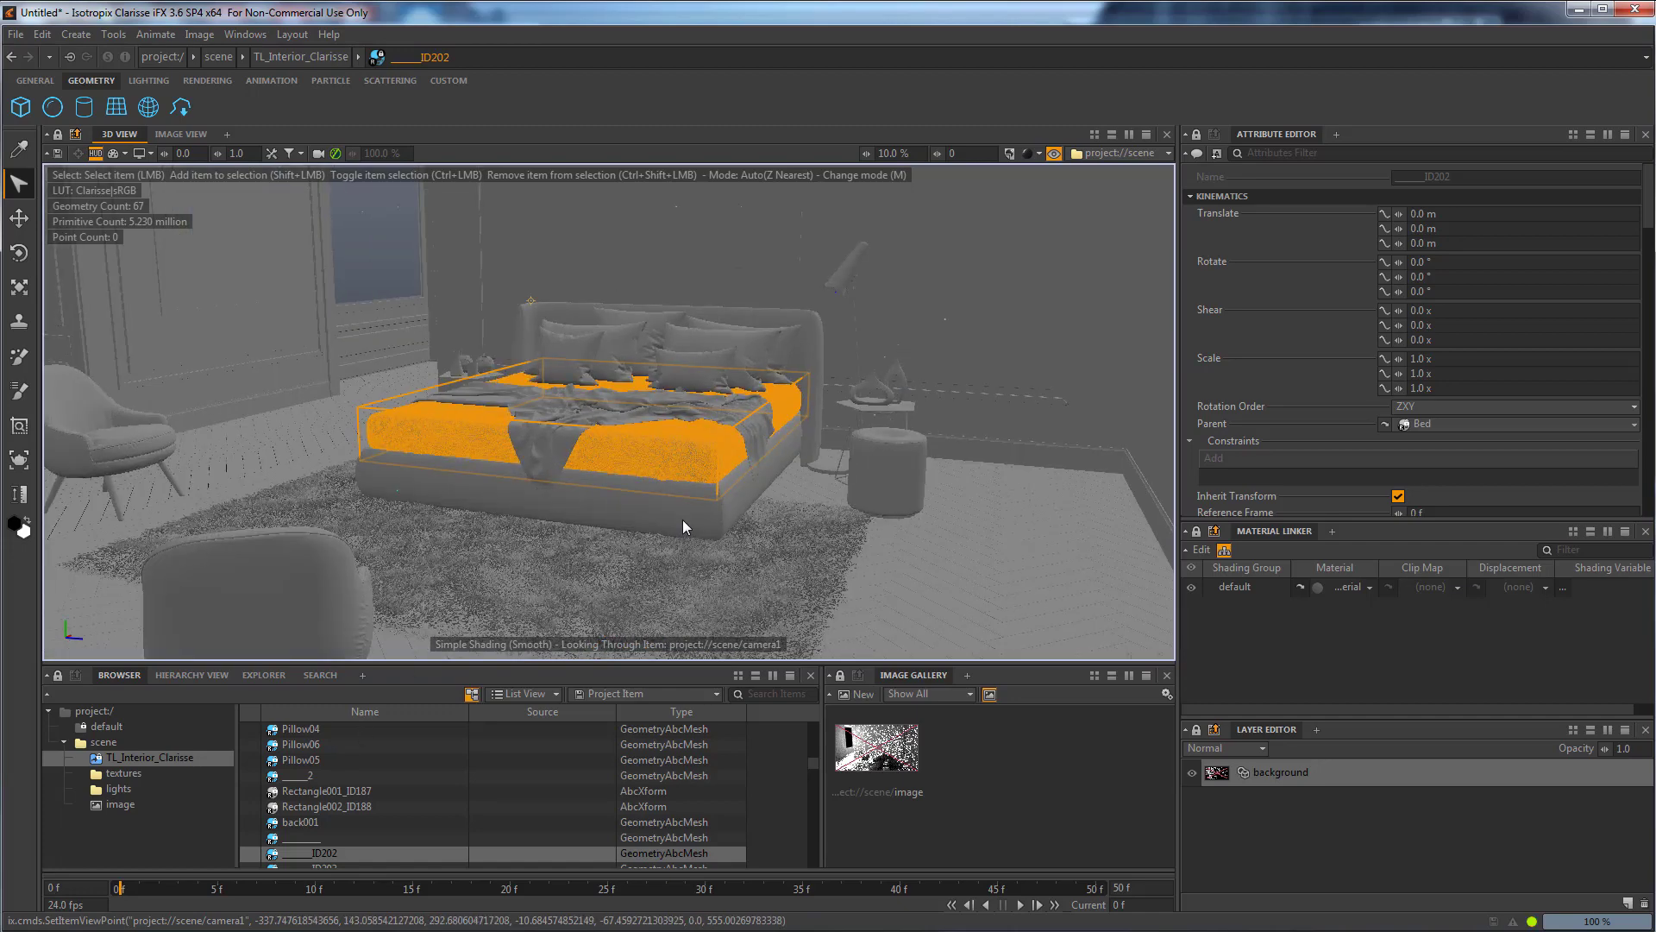
Disable the window-side wall, its panels, window frames and trim, and the Line001 and Line003 meshes to open up the room.
left_click(271, 286)
left_click(271, 326)
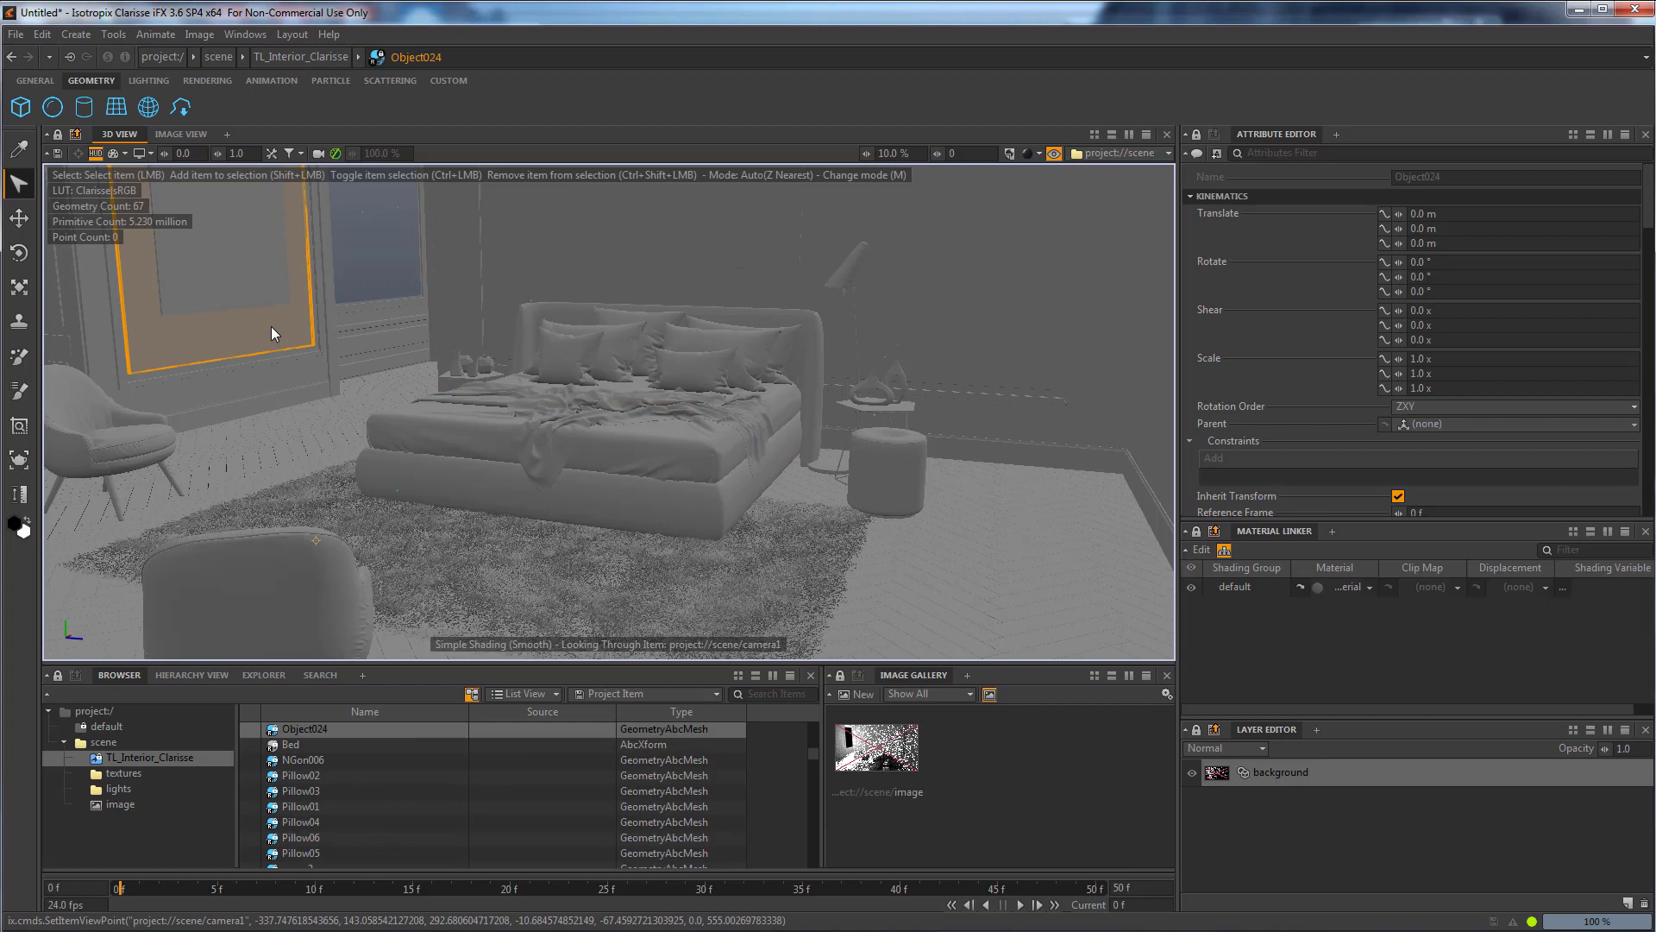
left_click(357, 316, "shift")
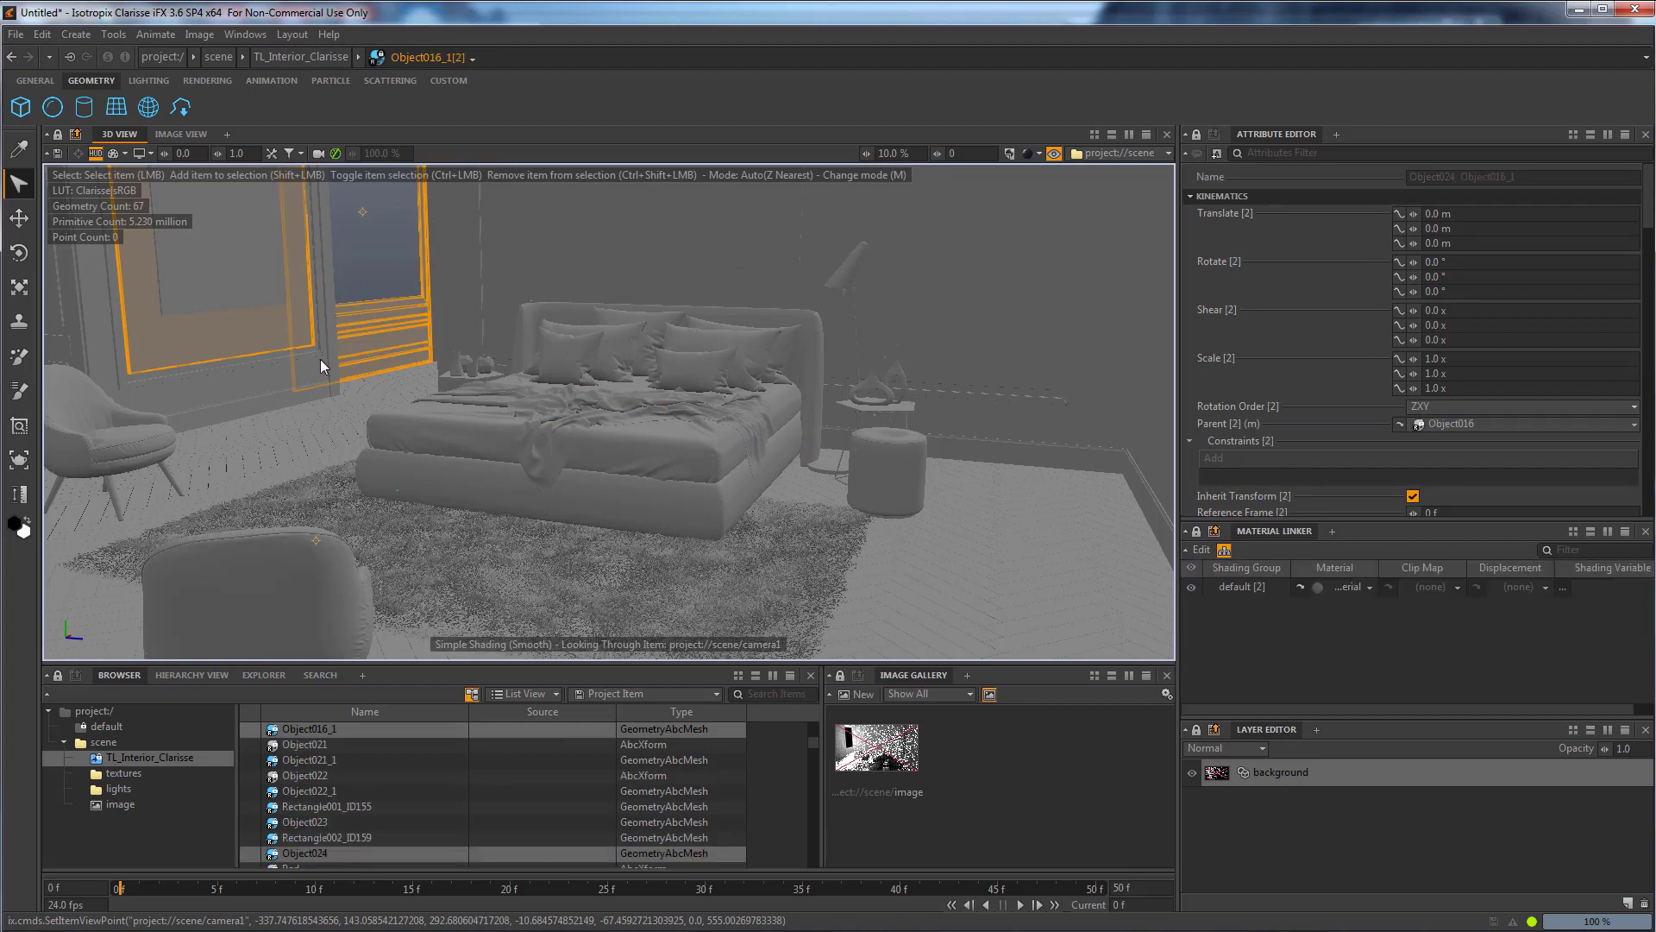
left_click(320, 362, "shift")
left_click(87, 311, "shift")
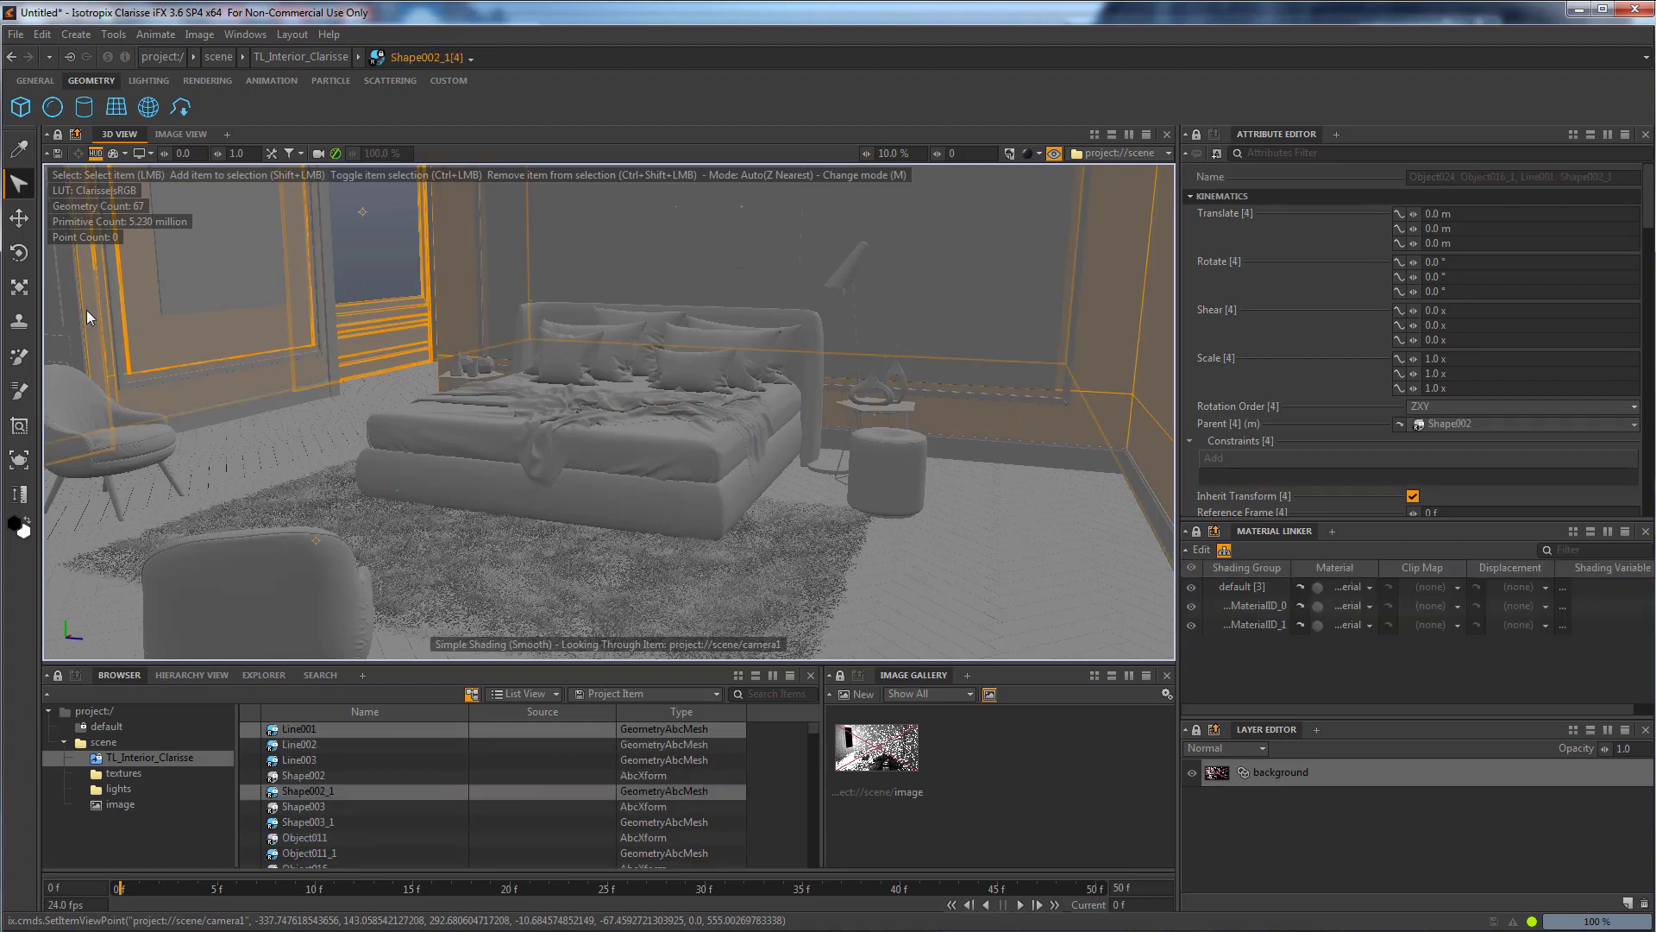
left_click(68, 316, "shift")
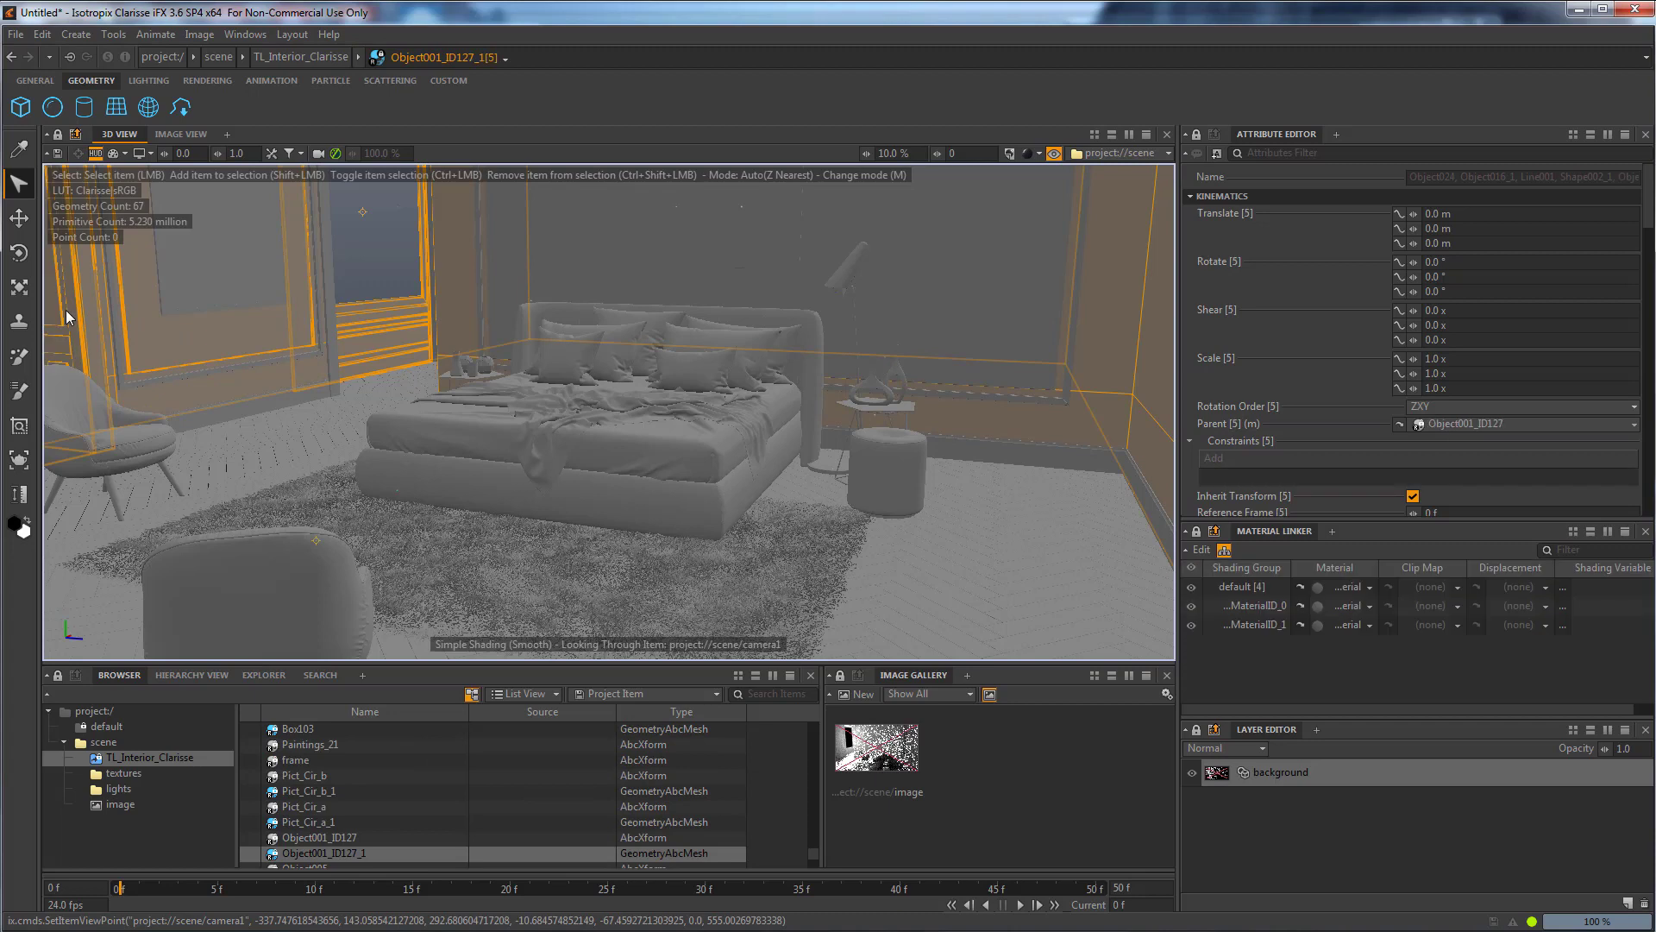
left_click(115, 302, "shift")
left_click(333, 288, "shift")
left_click(327, 287, "shift")
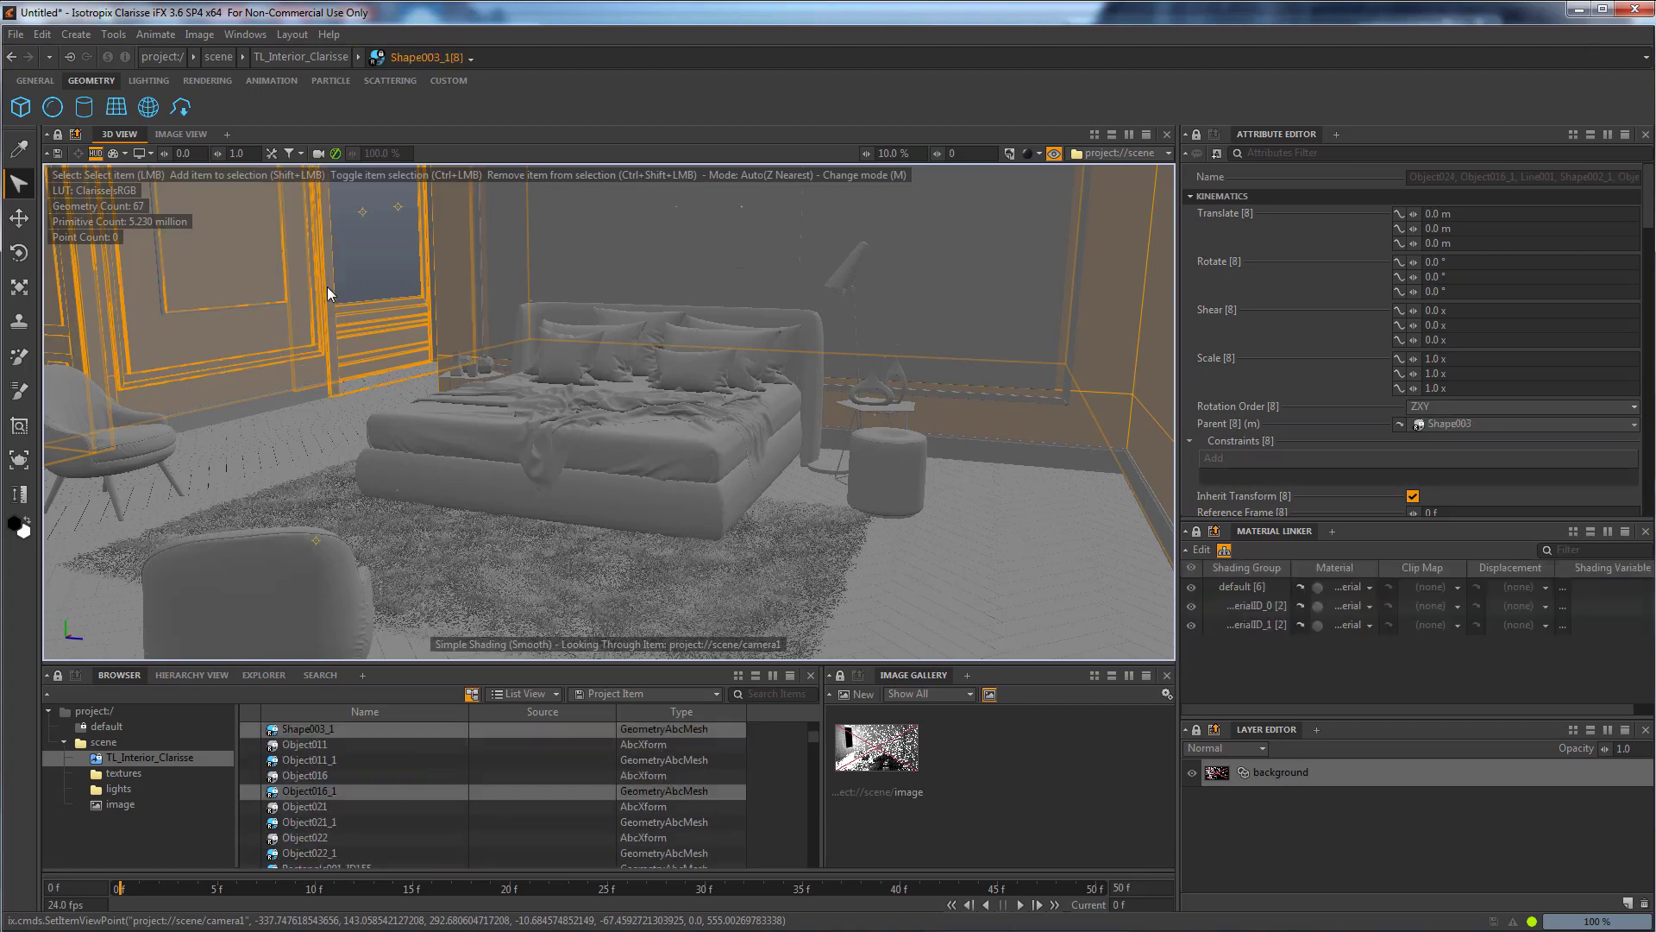
left_click(267, 402, "shift")
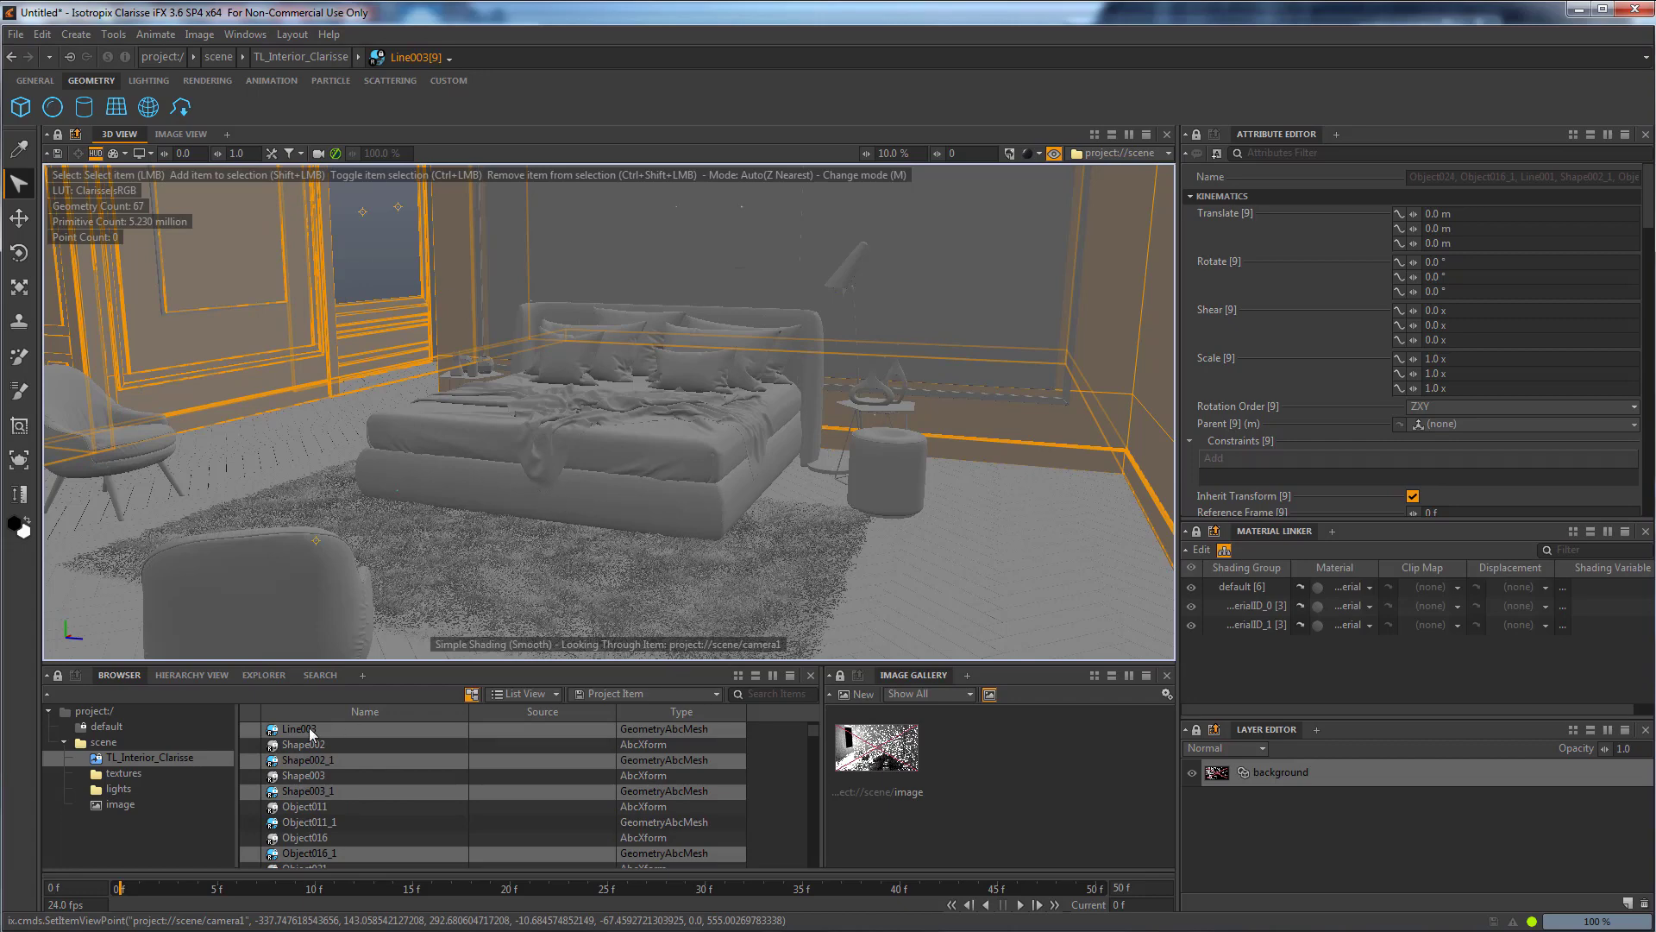
key("ctrl+shift+d")
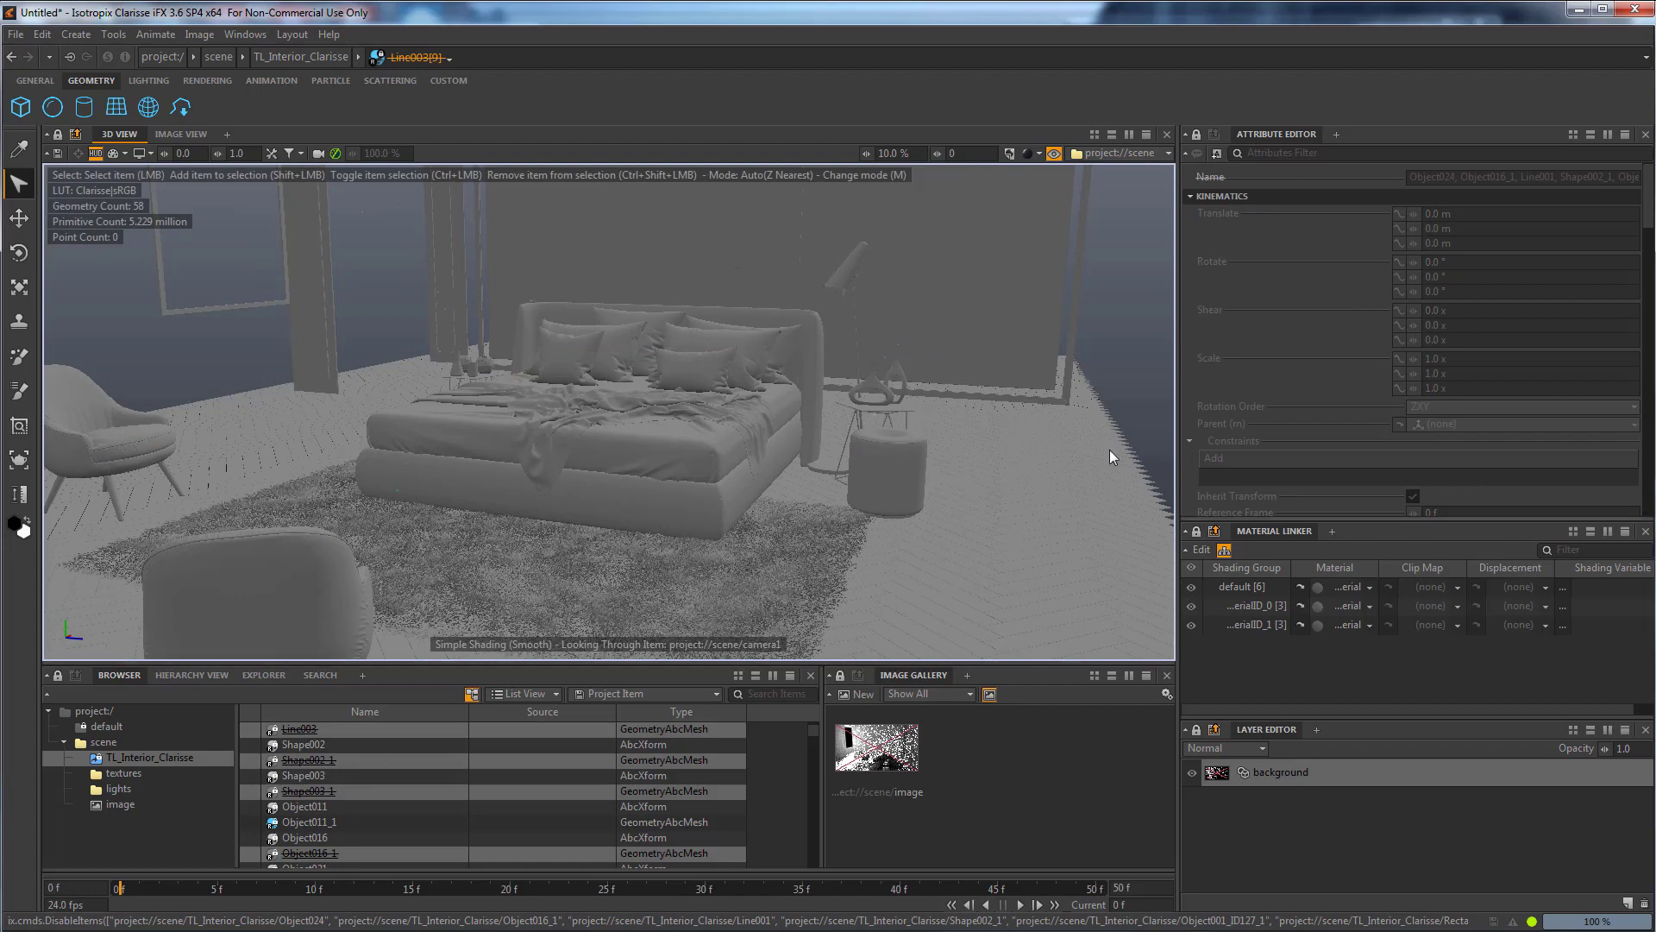
Switch the 3D view to Progressive Rendering and try exposures of 5 and 1 on the environment light, settling on 0.
left_click(1038, 154)
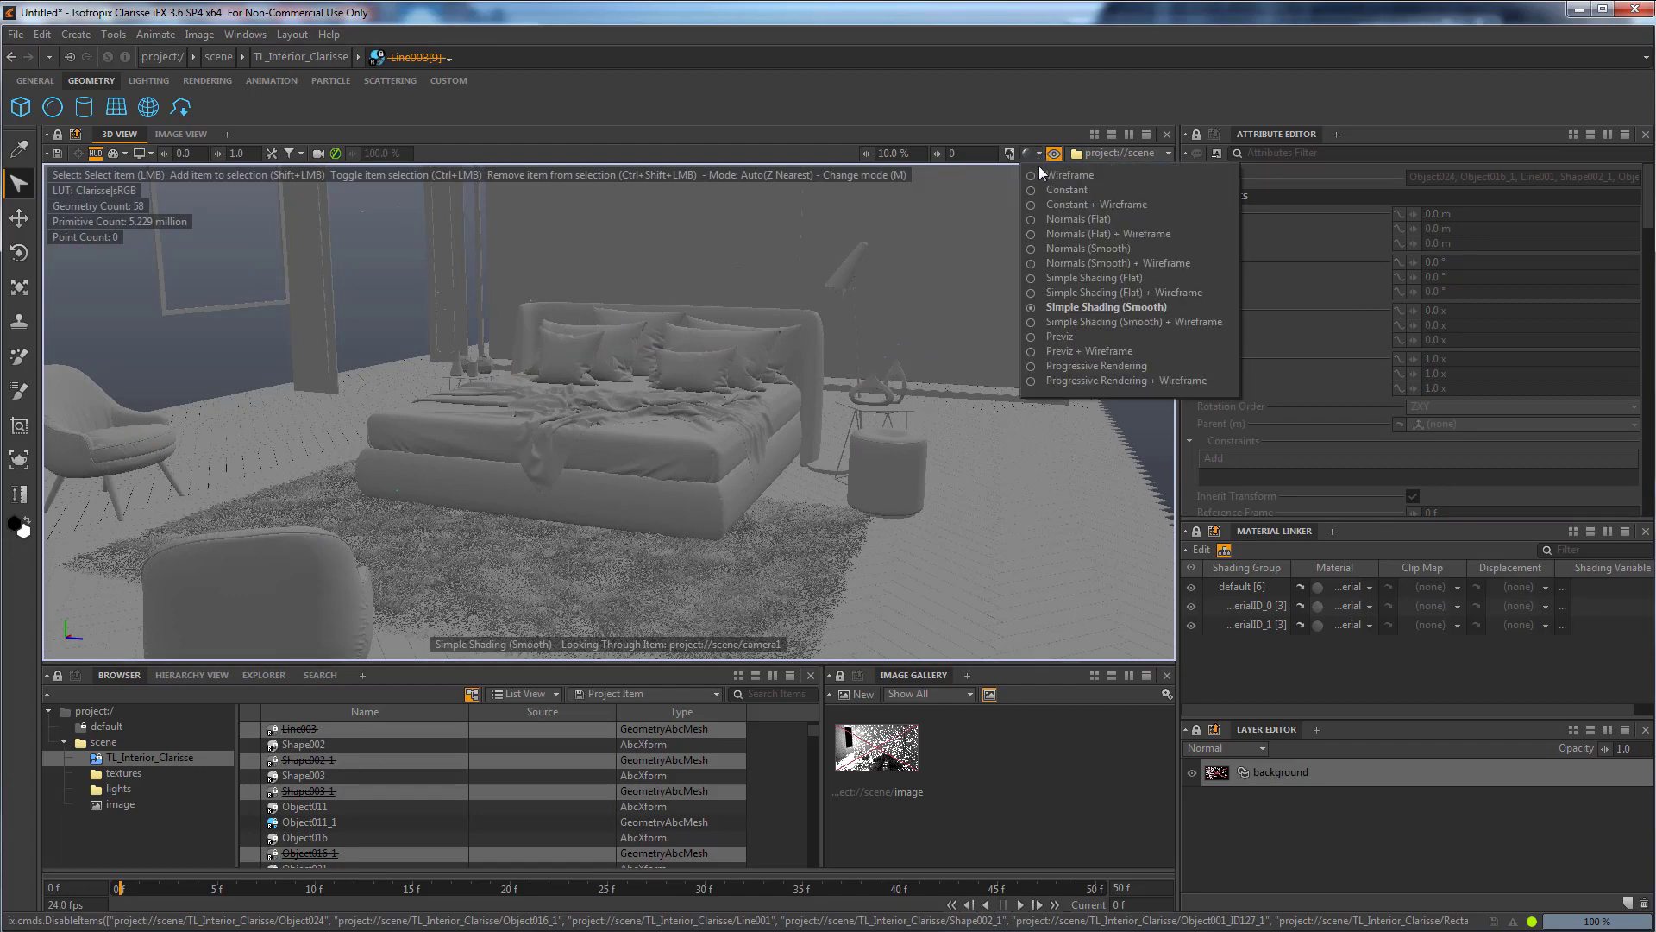
left_click(1088, 367)
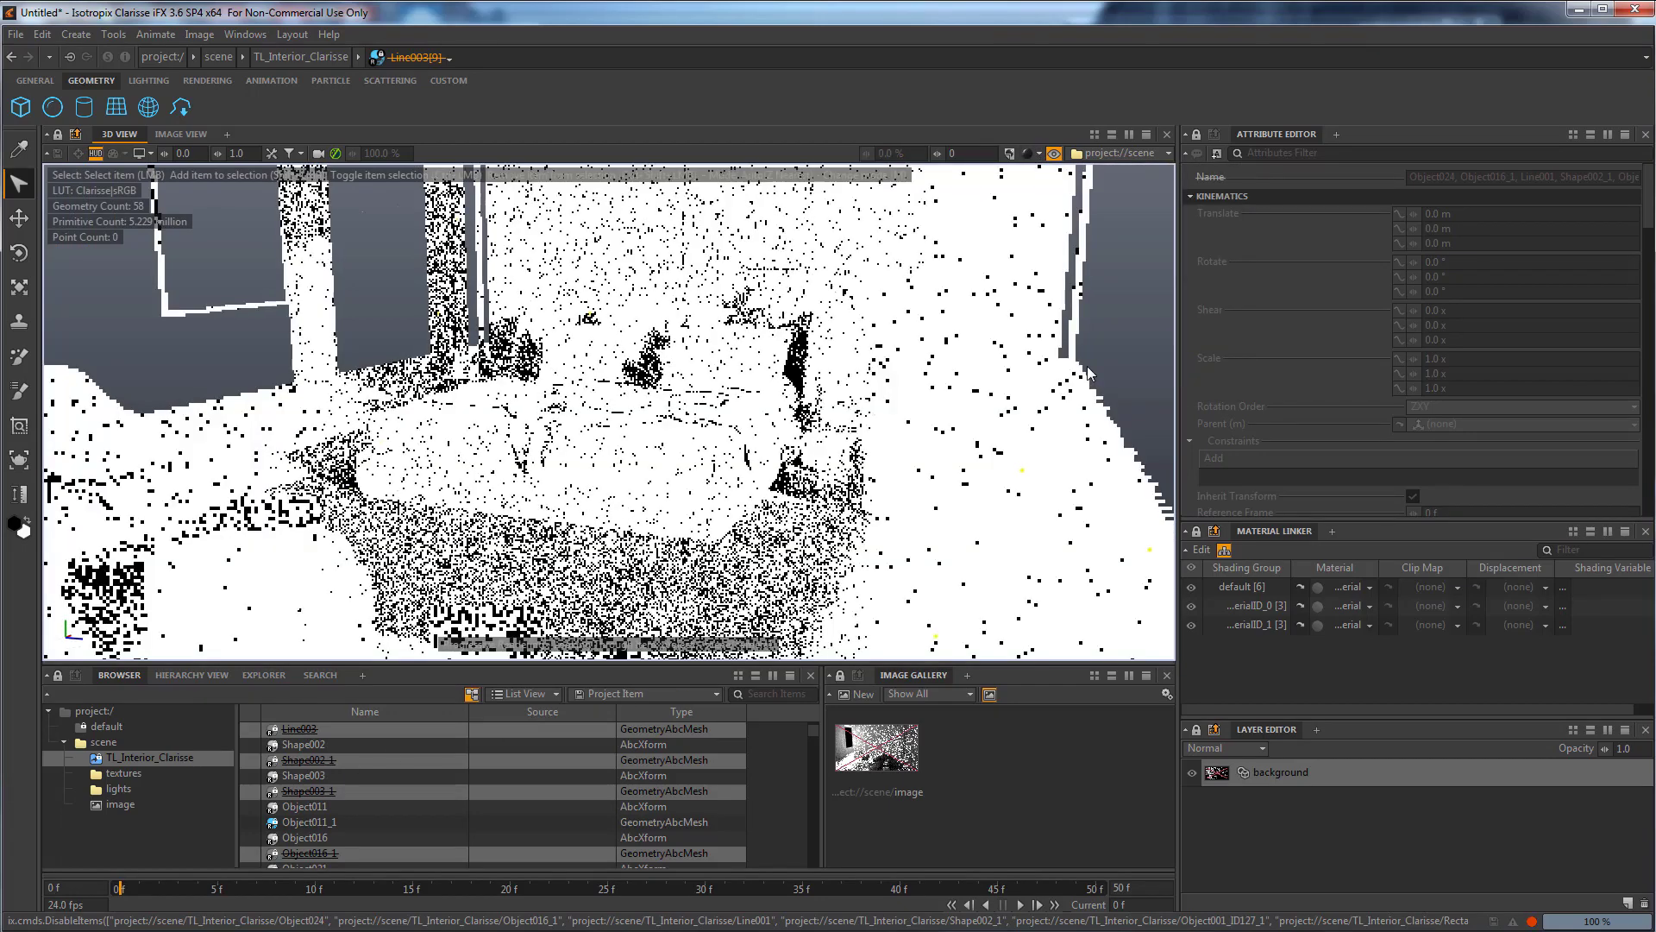
left_click(118, 788)
left_click(297, 745)
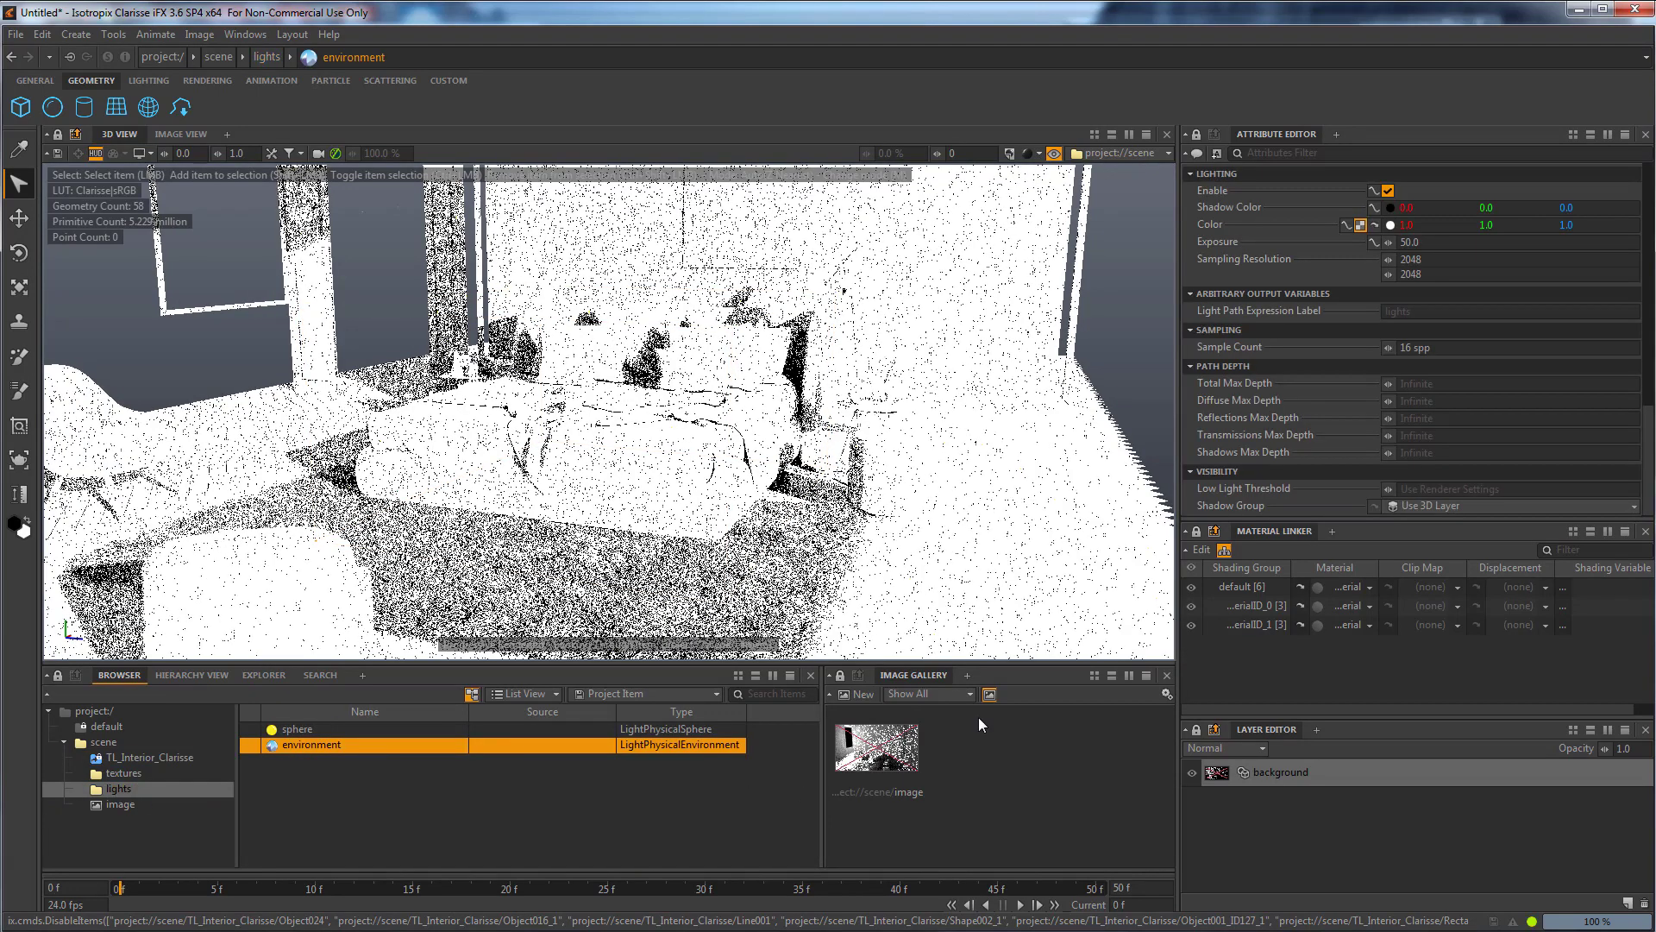
left_click(1449, 242)
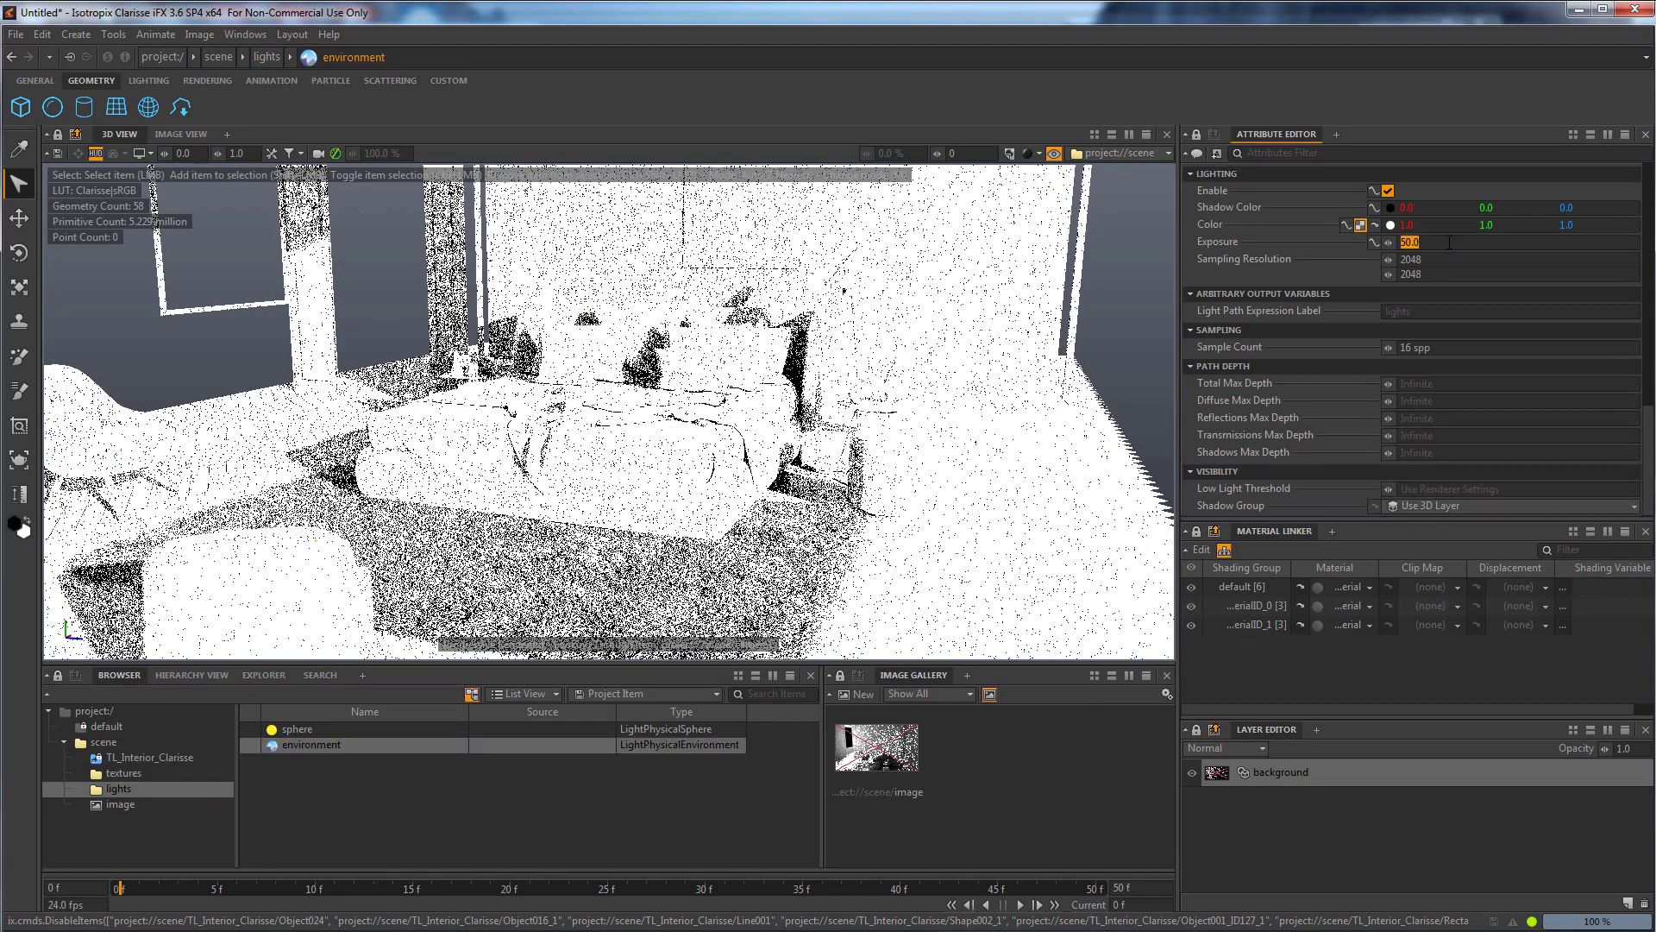
type("5")
key("Return")
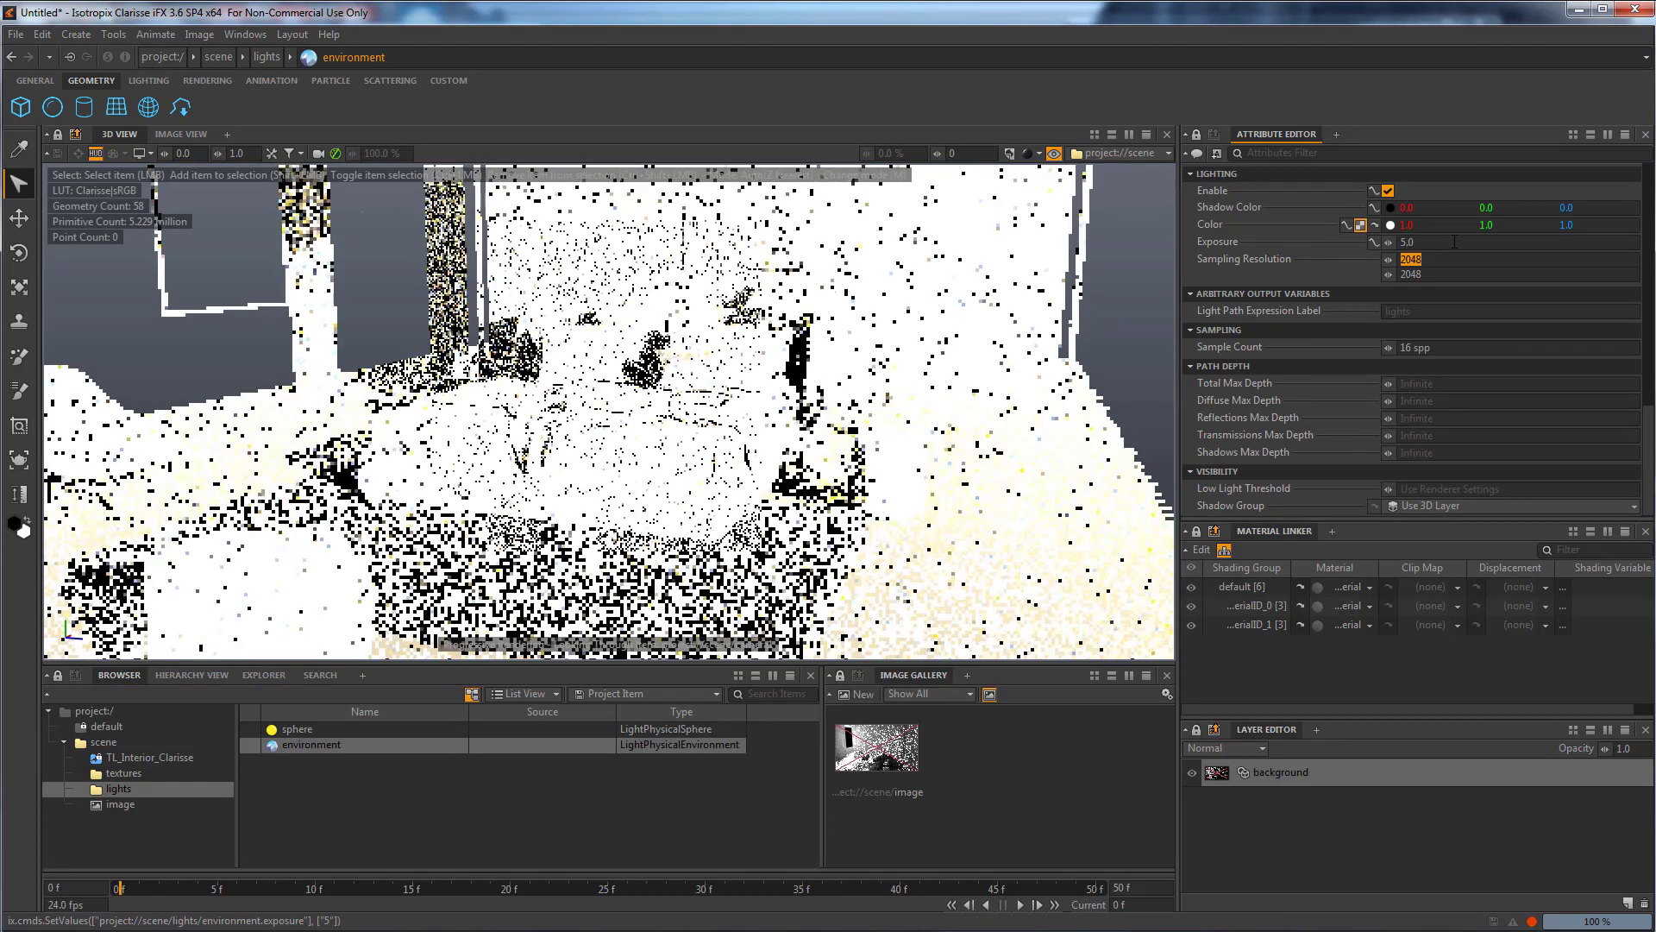
type("1")
key("Tab")
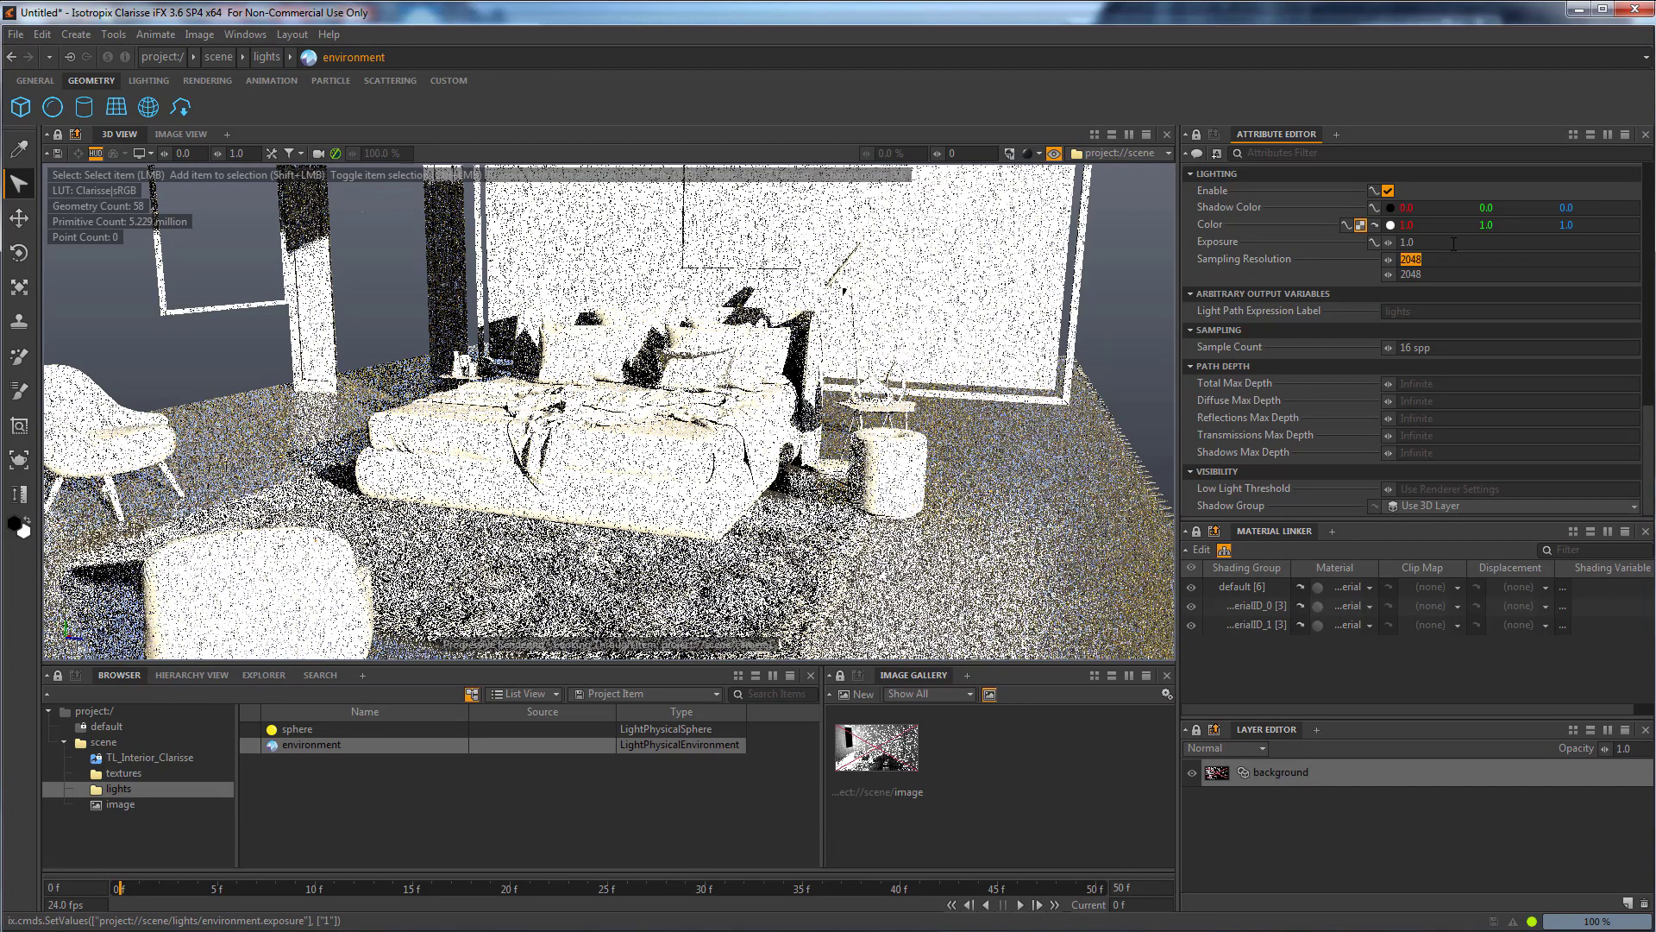
left_click(1454, 243)
type("0")
key("Tab")
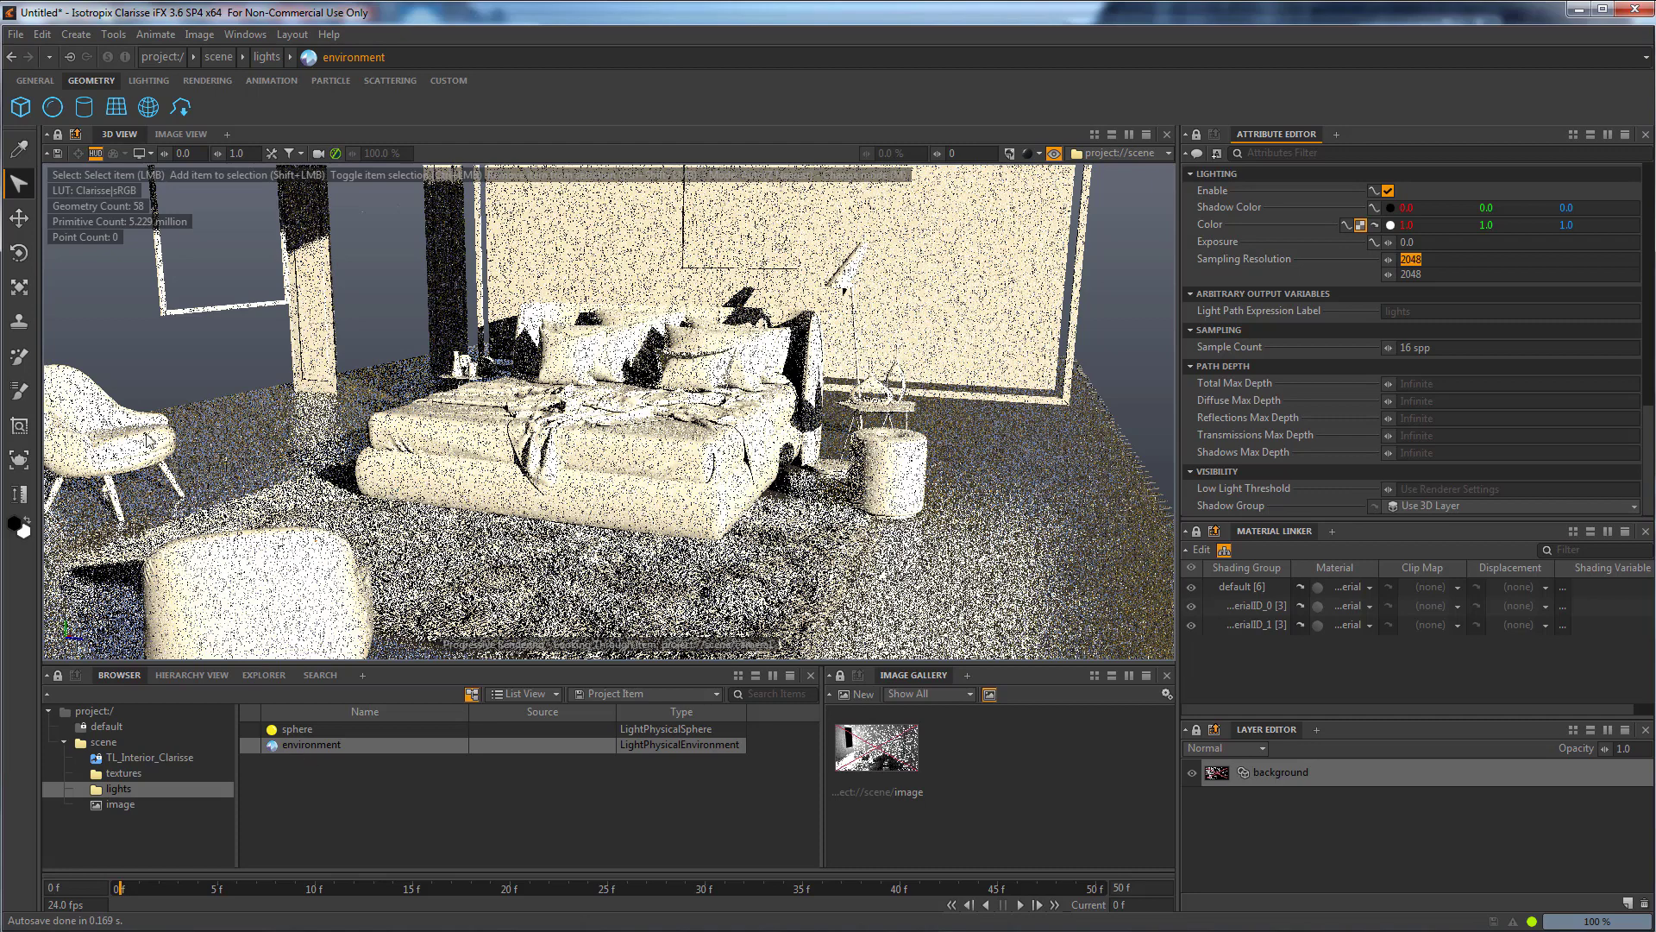
Rotate the environment light around its Y axis to about 179° so light falls in from the window side.
left_click(19, 252)
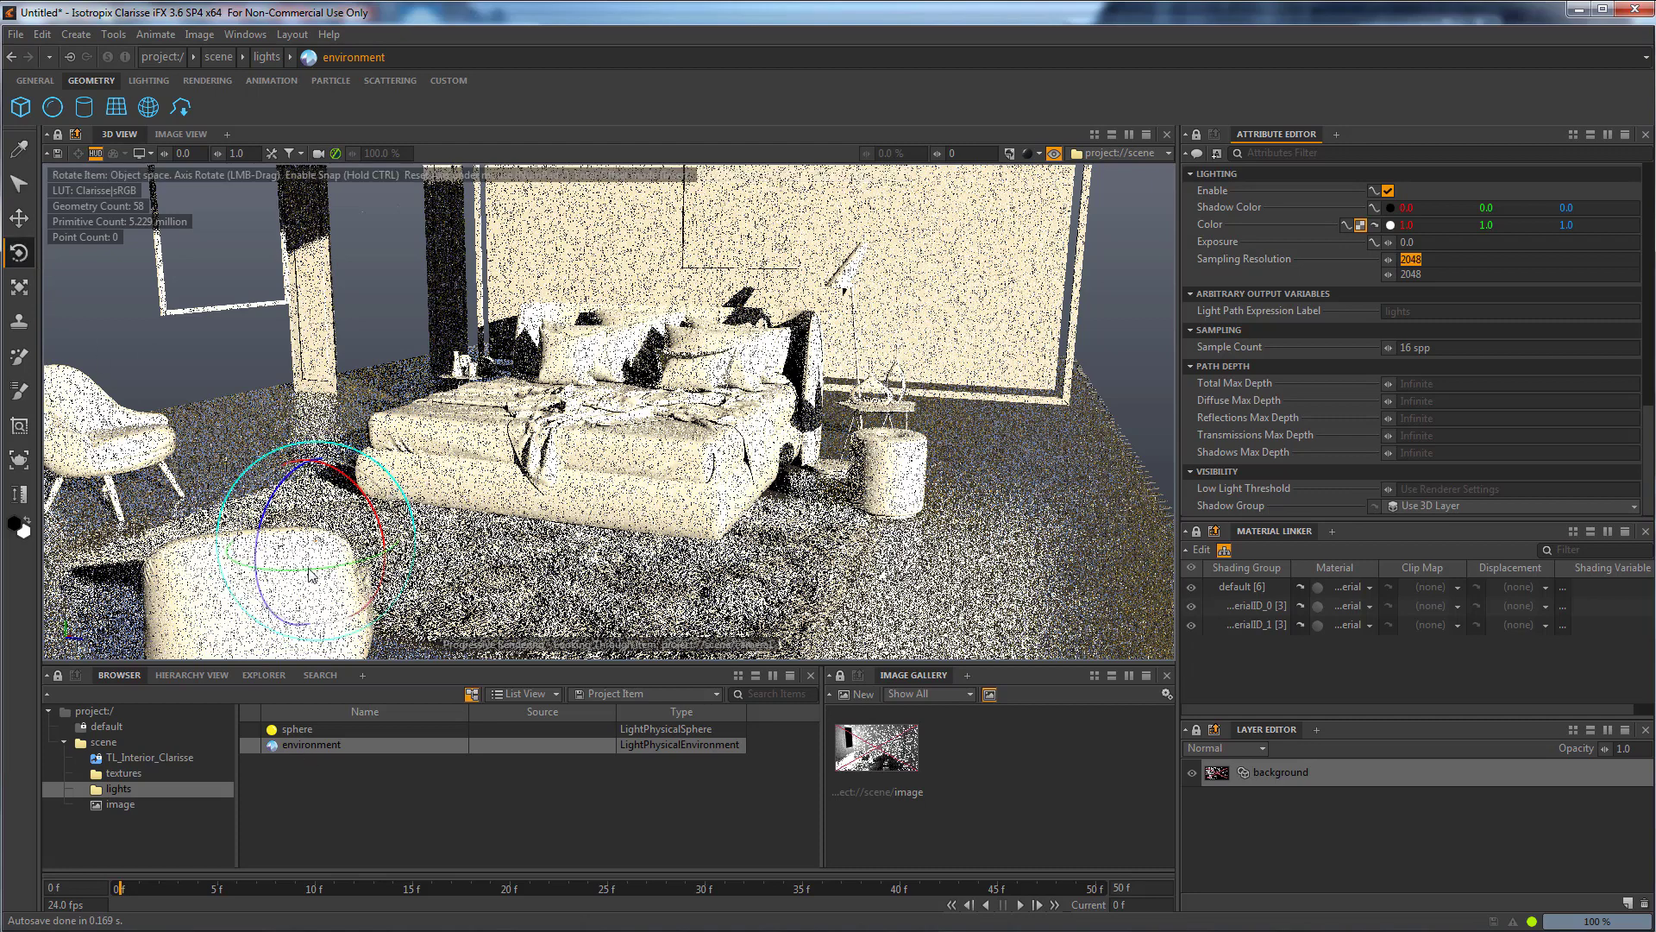
left_click_drag(311, 575, 603, 550)
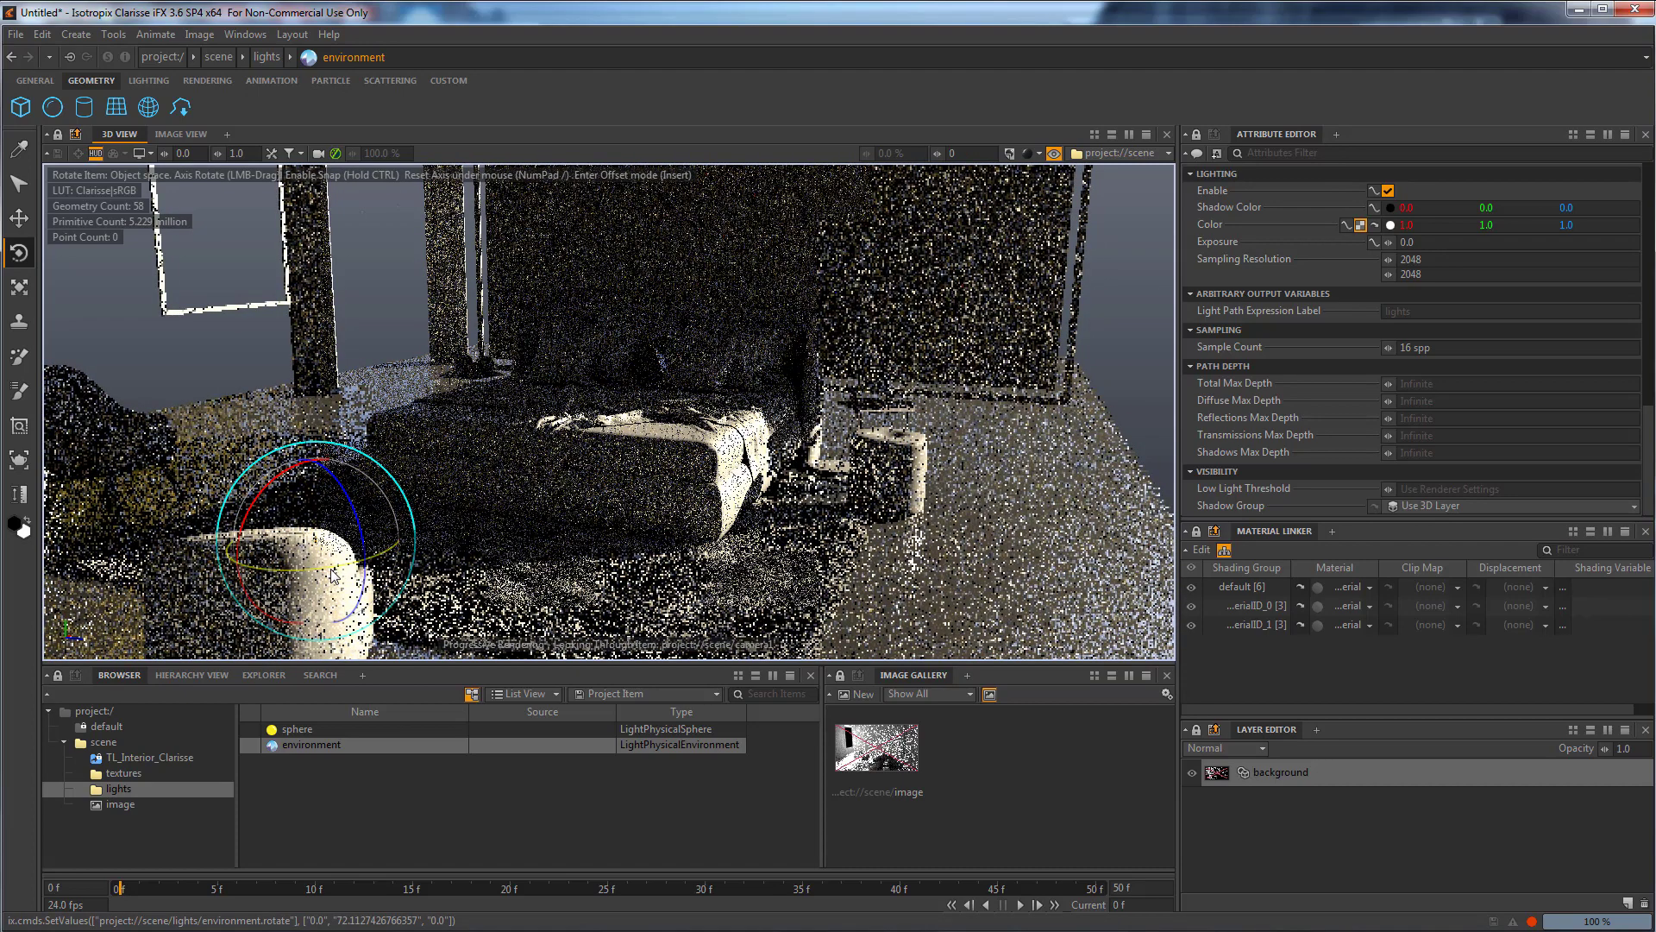
left_click_drag(463, 562, 782, 512)
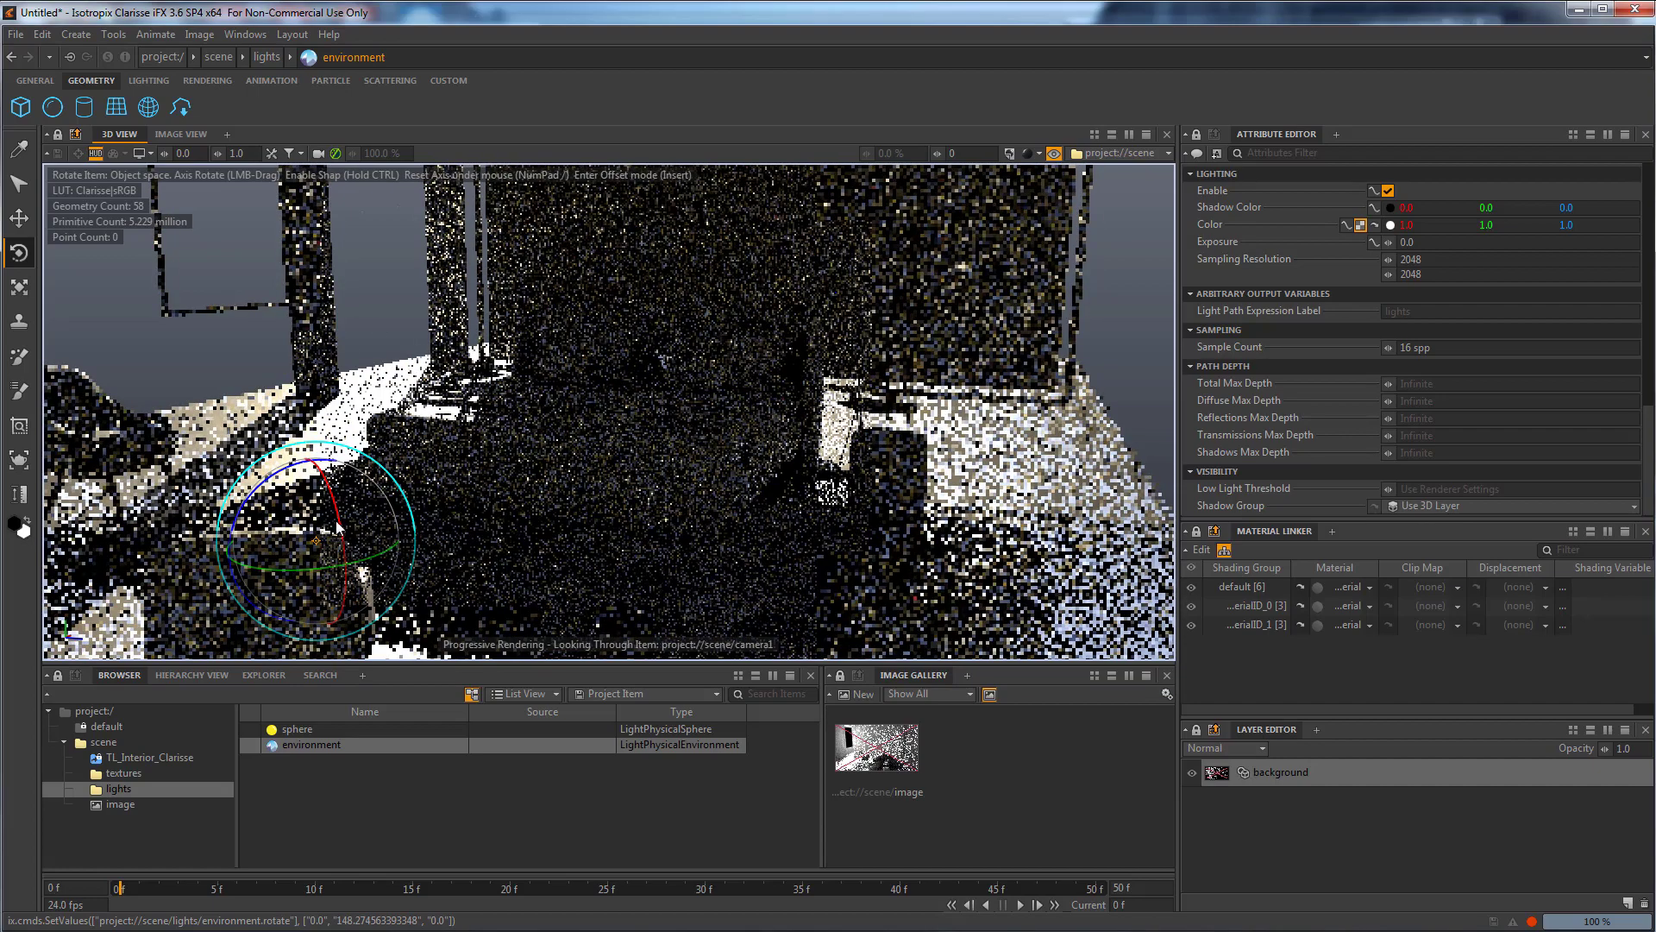
left_click_drag(316, 569, 386, 561)
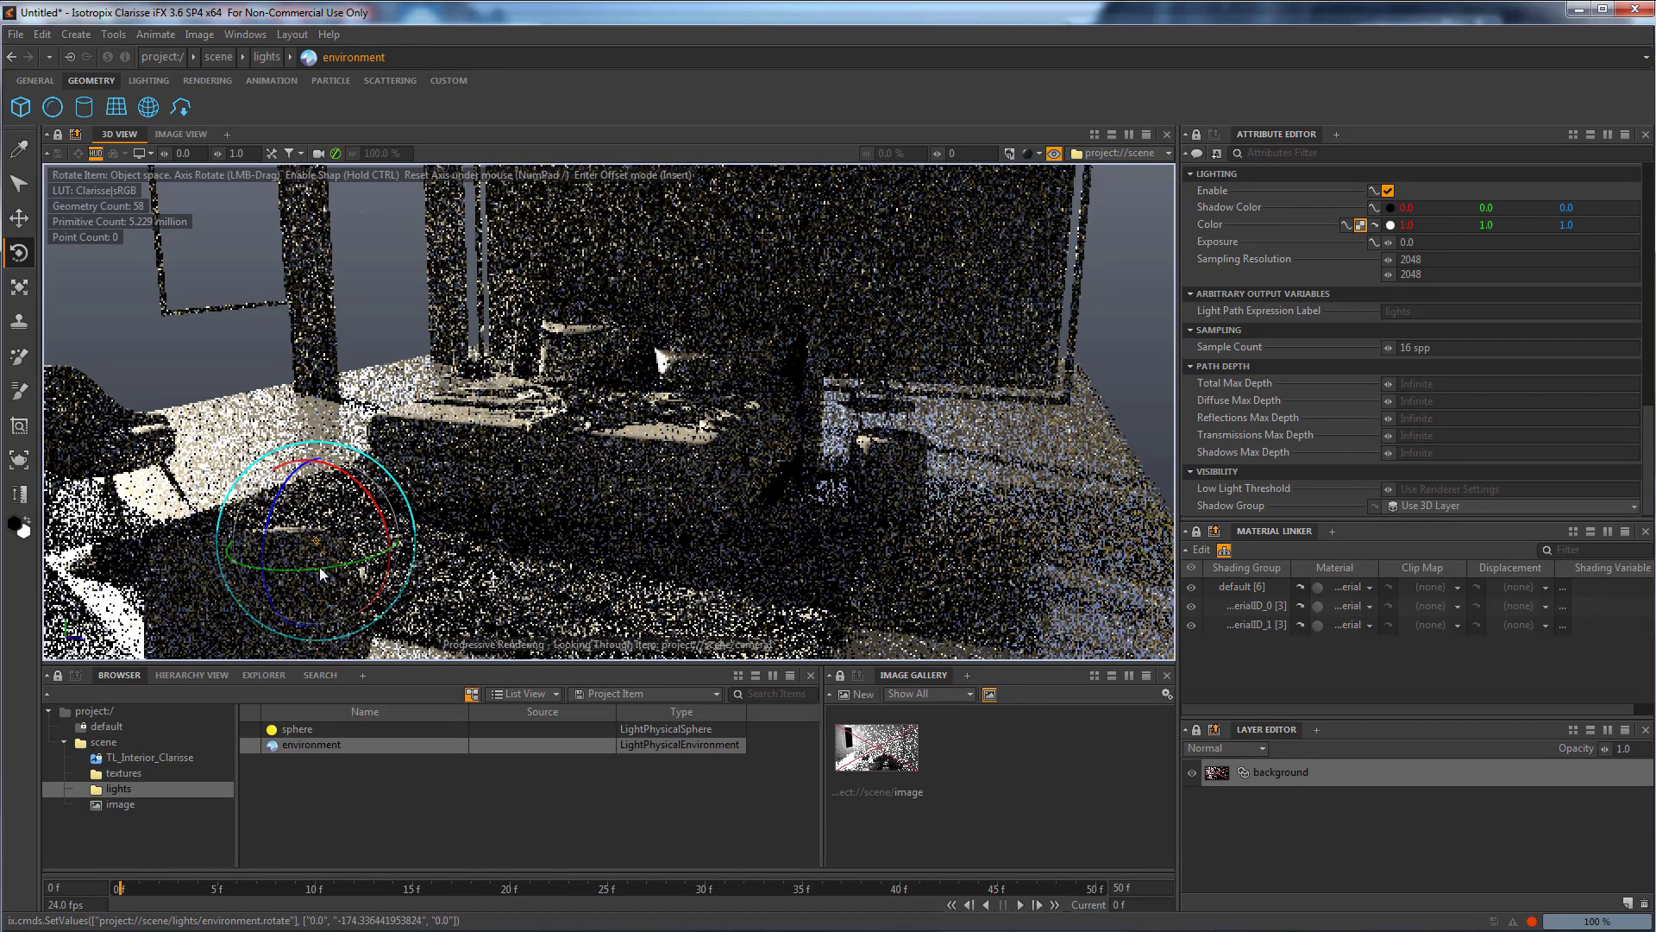
left_click_drag(312, 575, 303, 573)
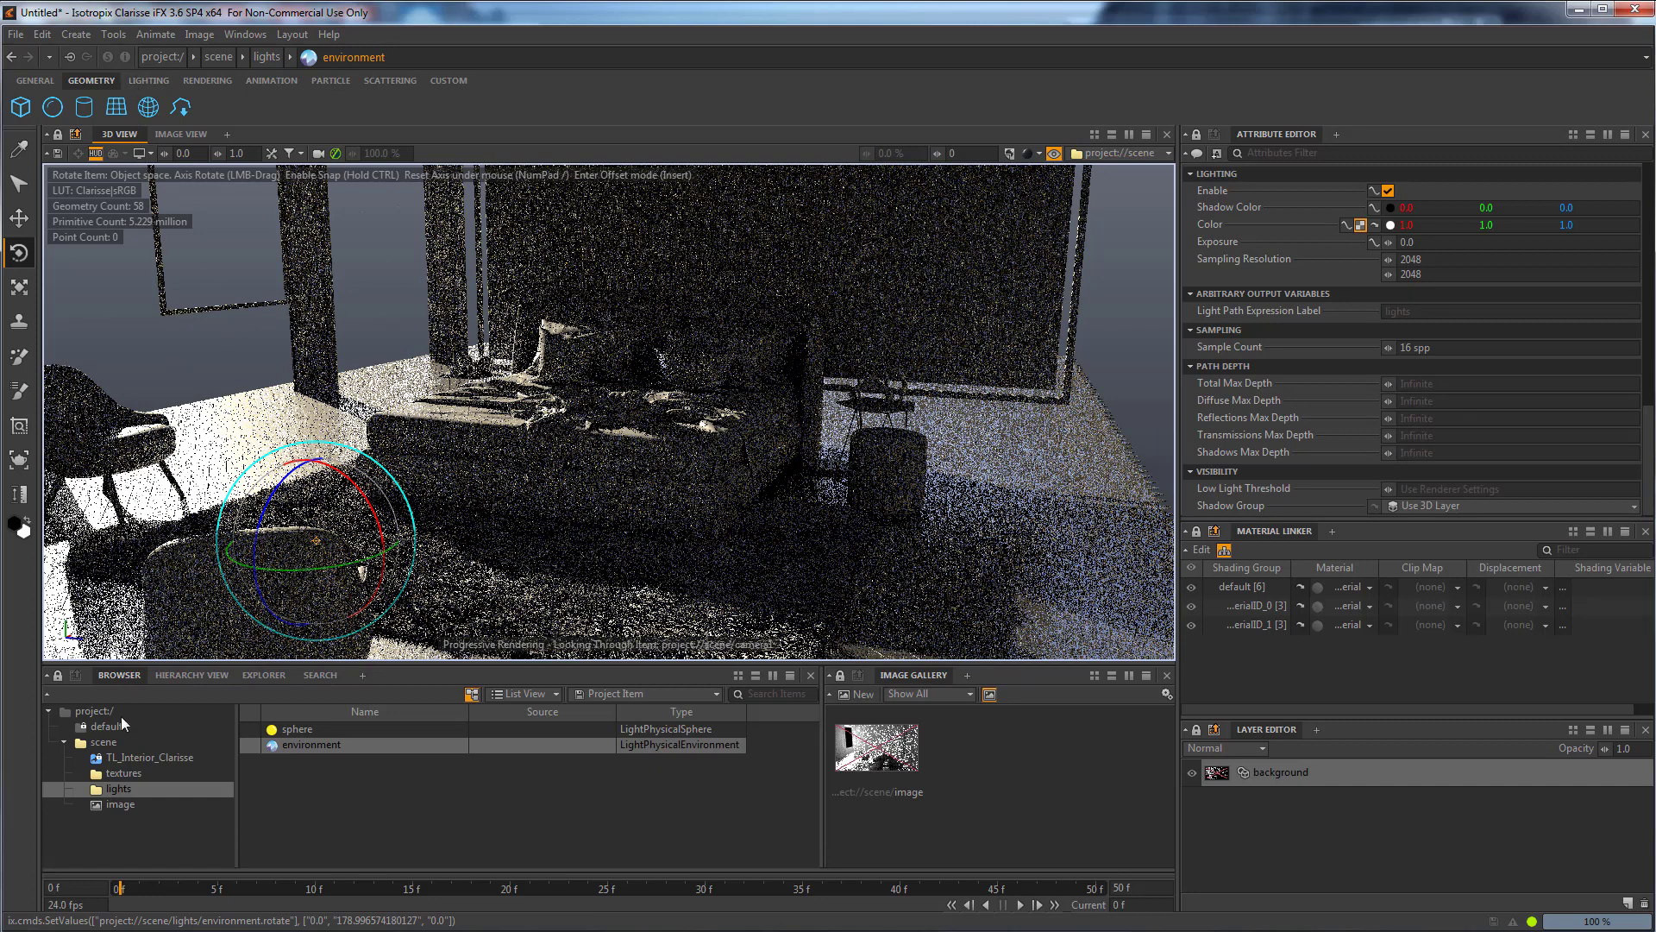
Create a new context inside the scene context and name it utils.
left_click(105, 747)
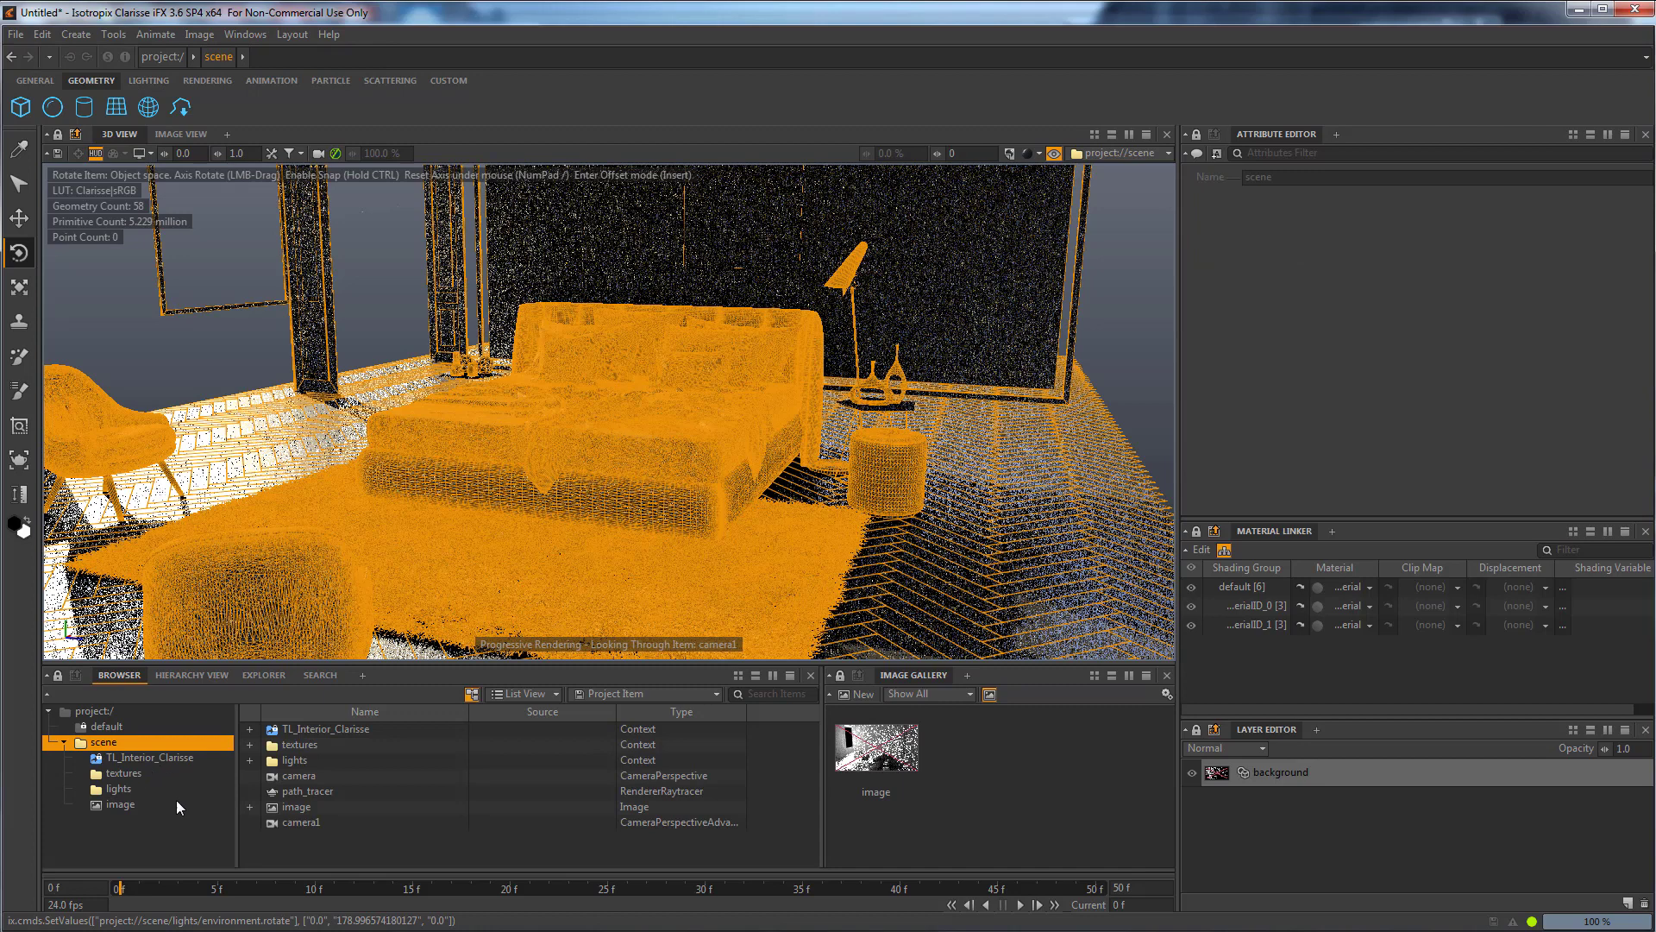
right_click(122, 842)
mouse_move(222, 818)
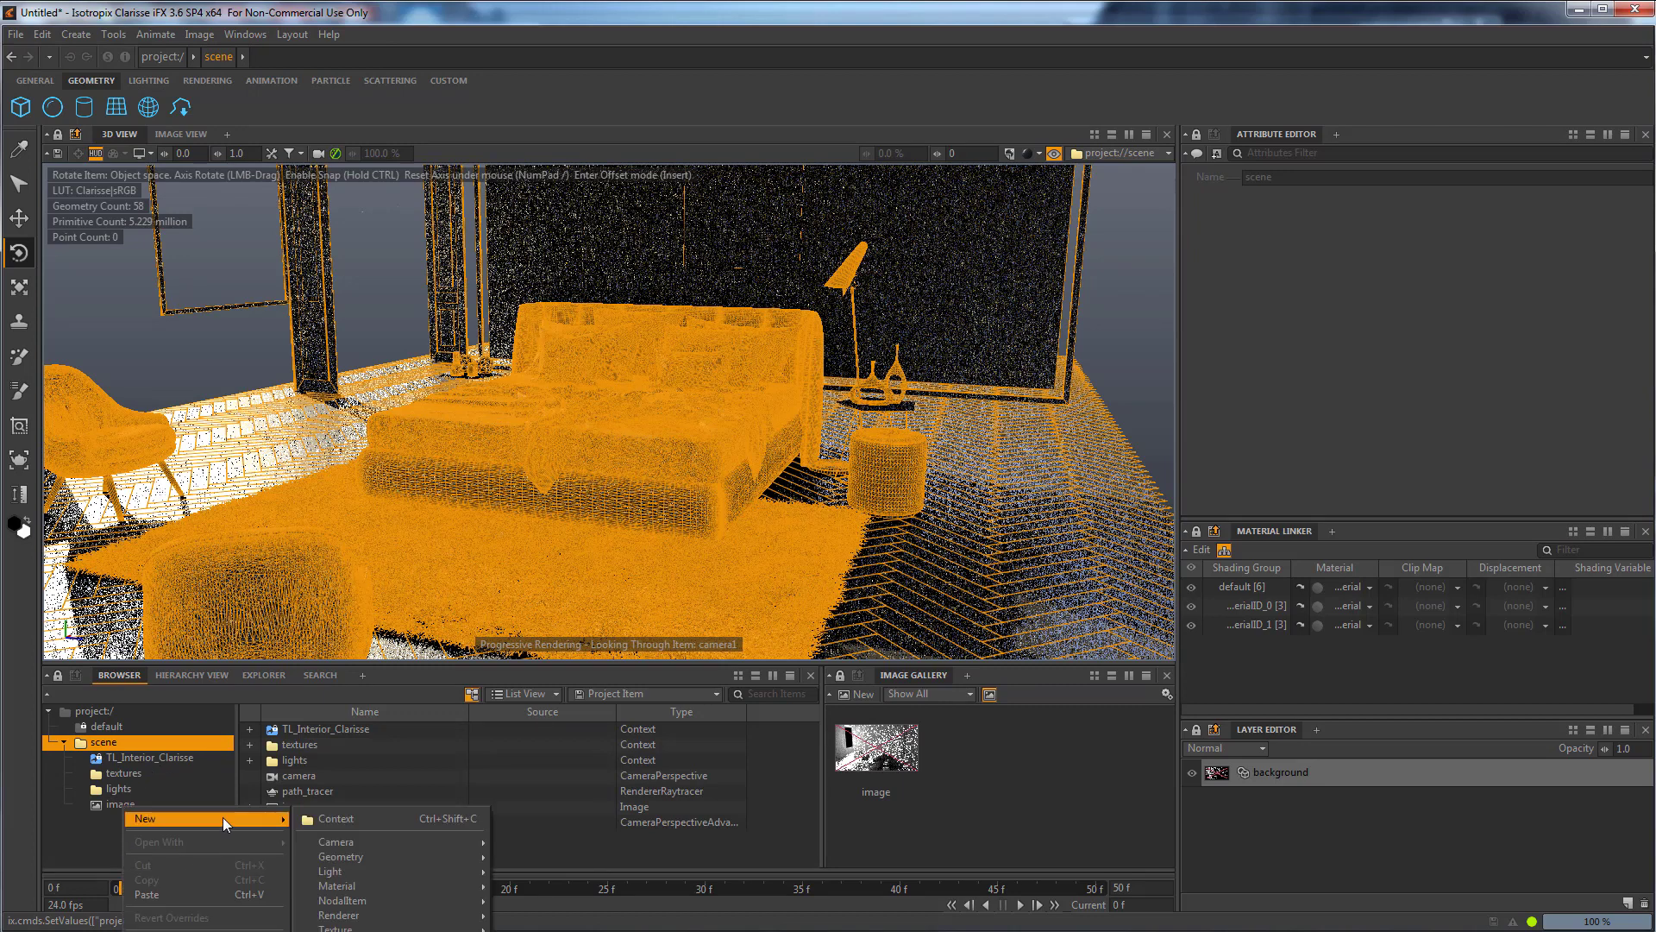
left_click(345, 827)
left_click(143, 804)
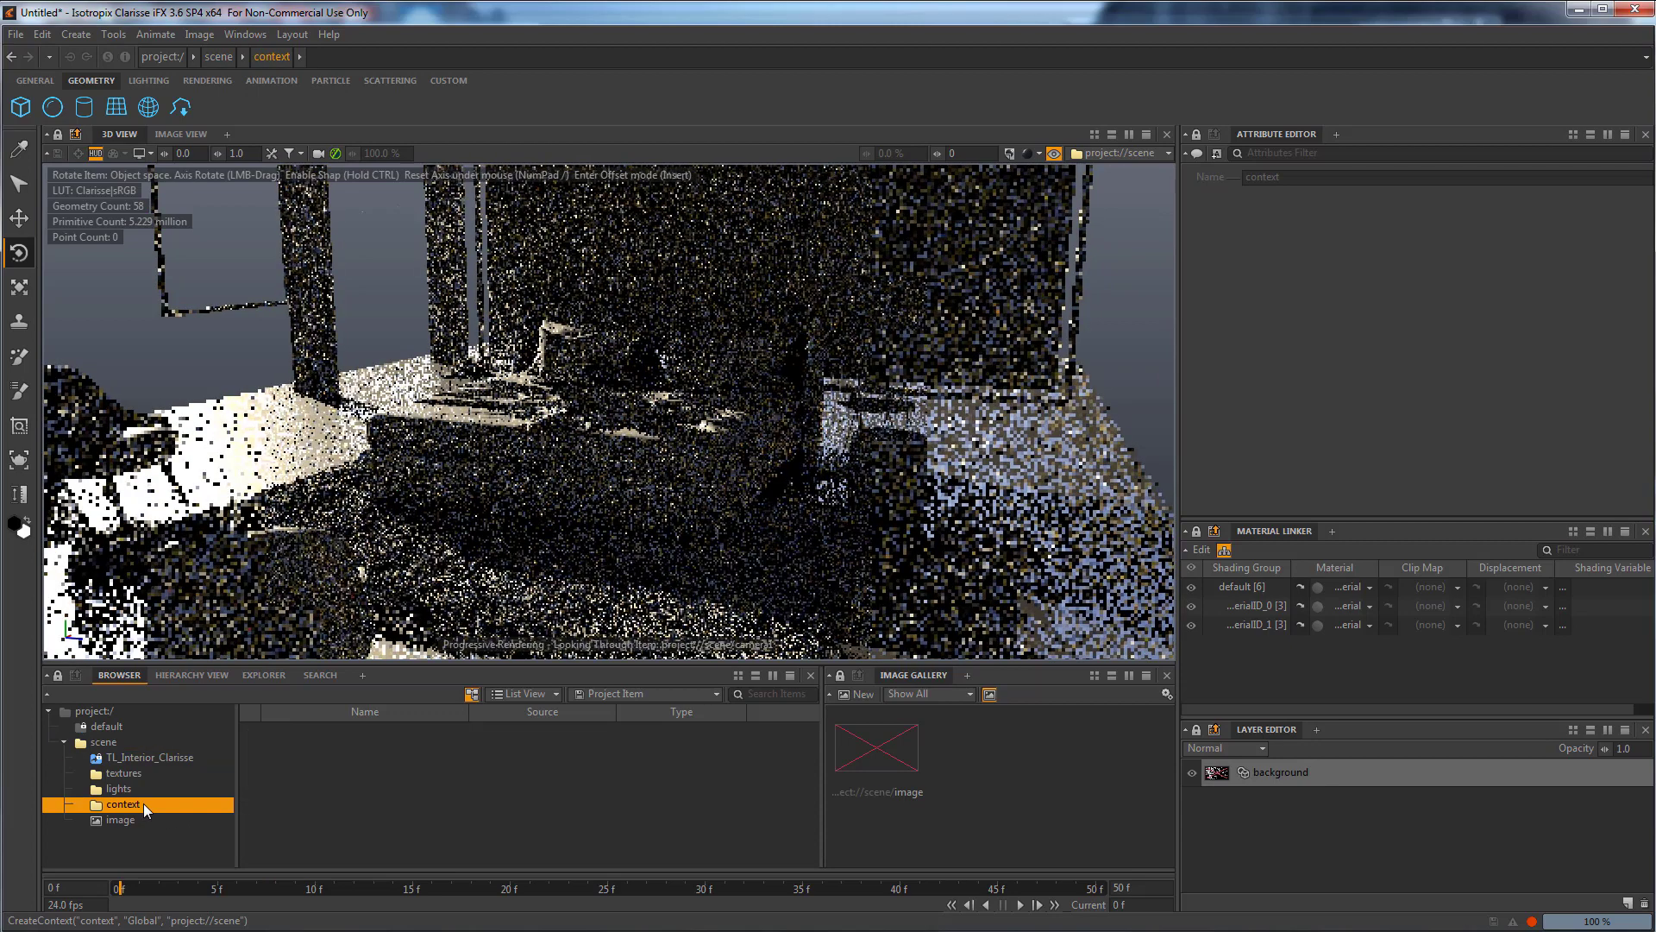
type("utils")
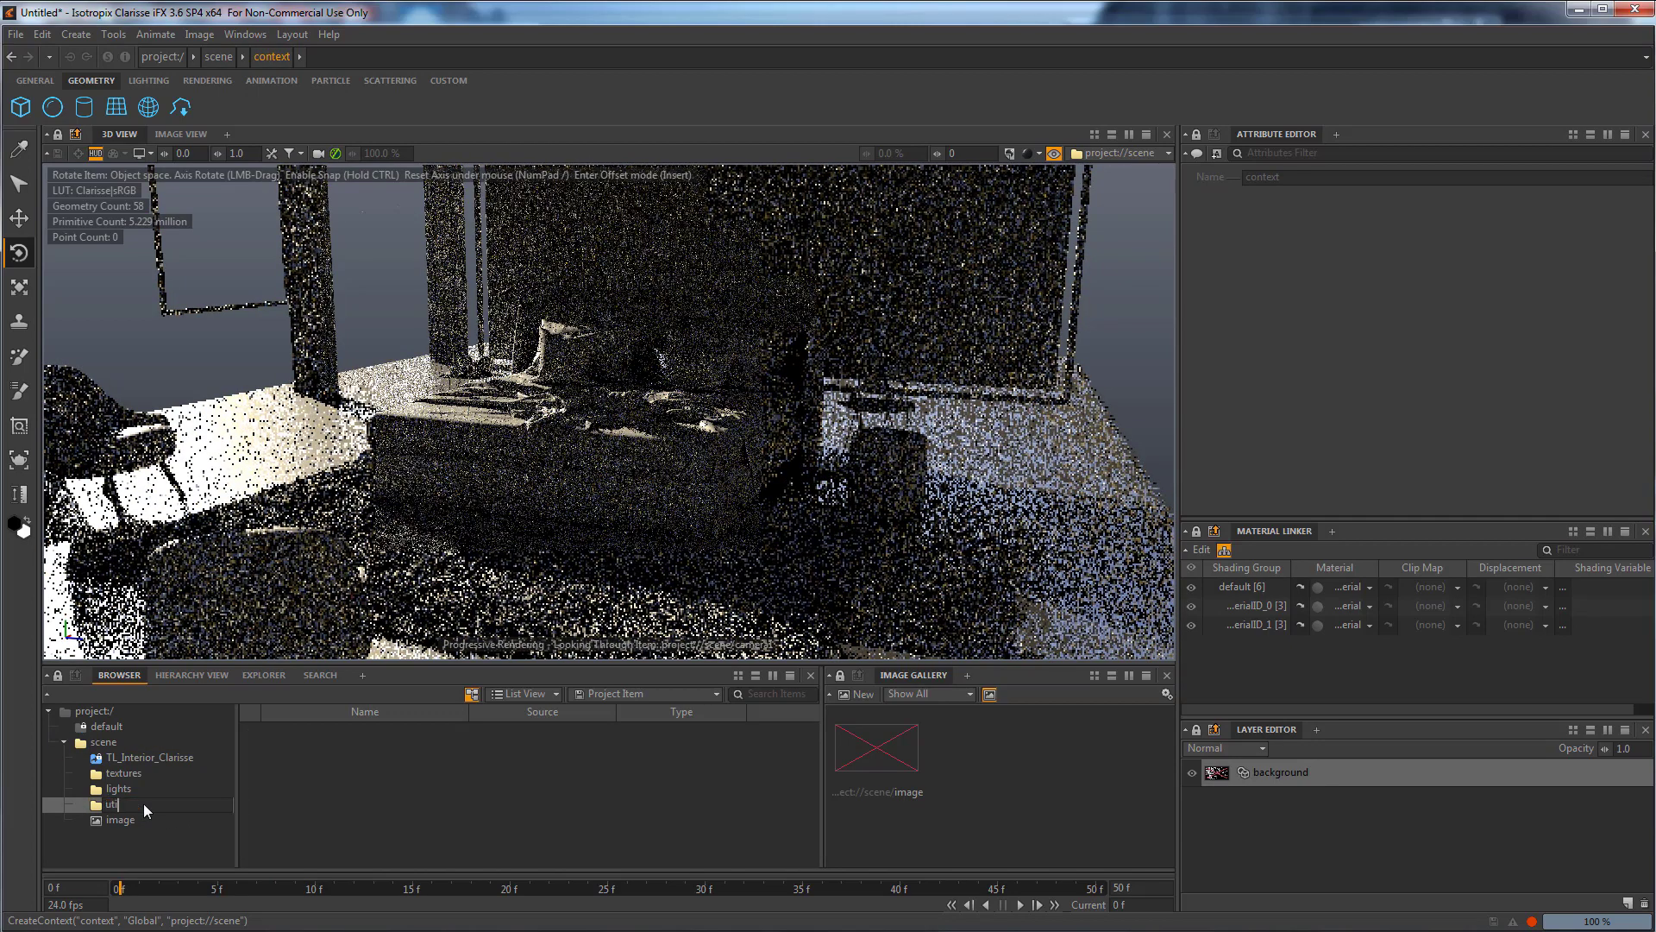
key("Return")
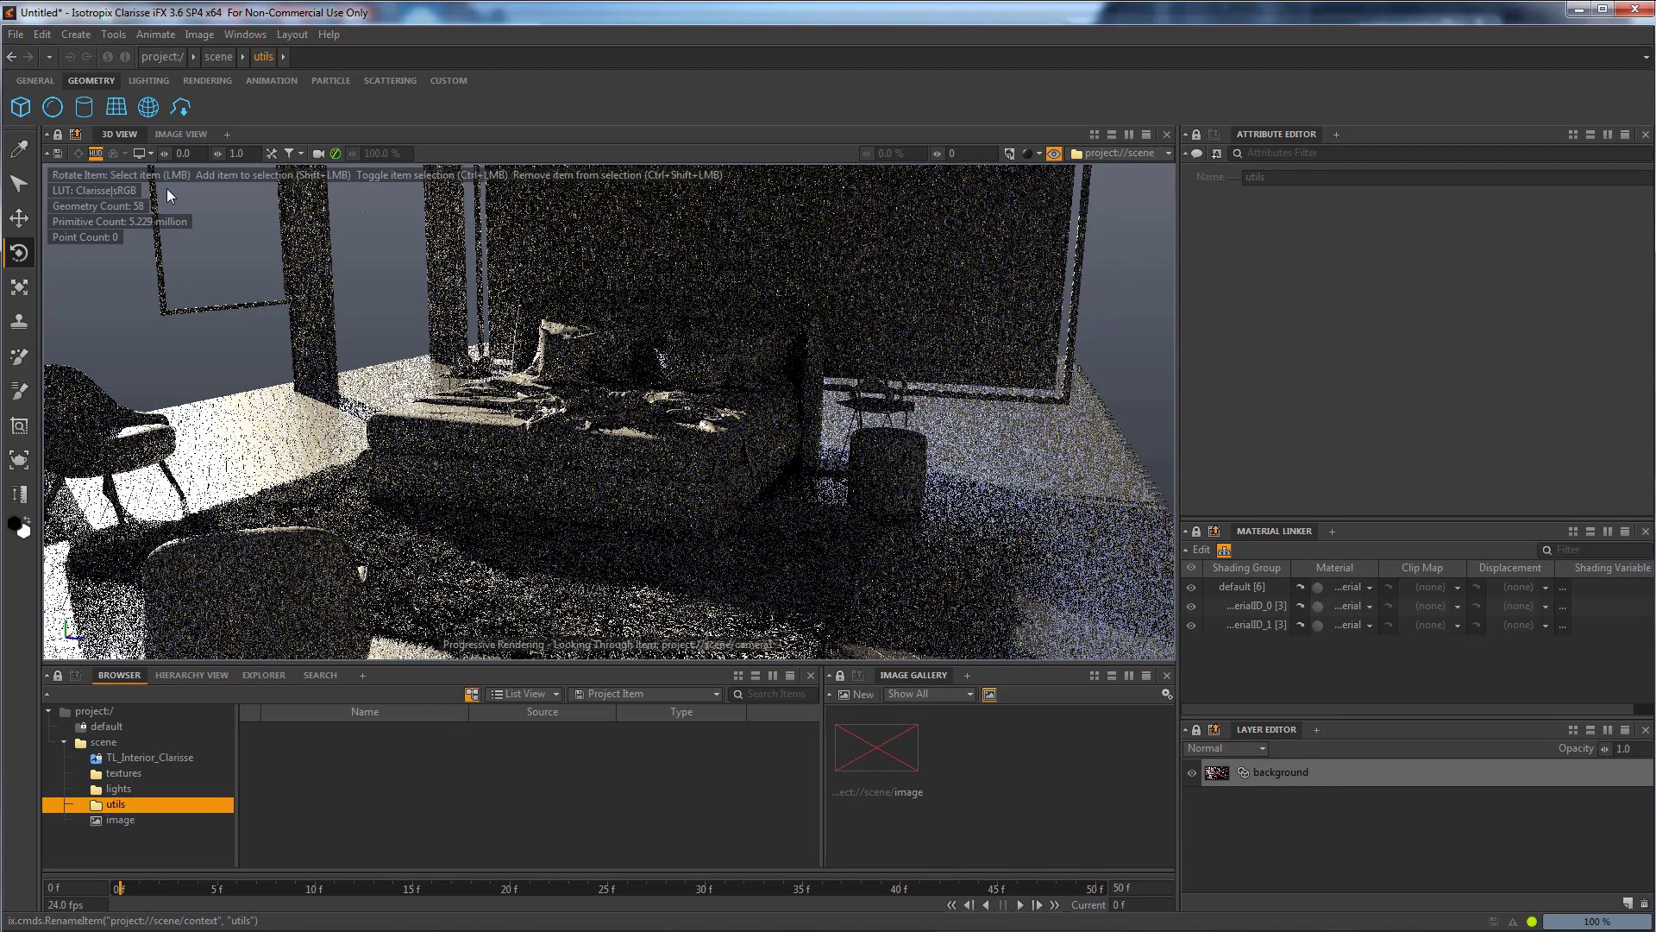
Create a geometry sphere in utils named env_mesh and show the 3D view in Simple Shading (Smooth).
left_click(52, 106)
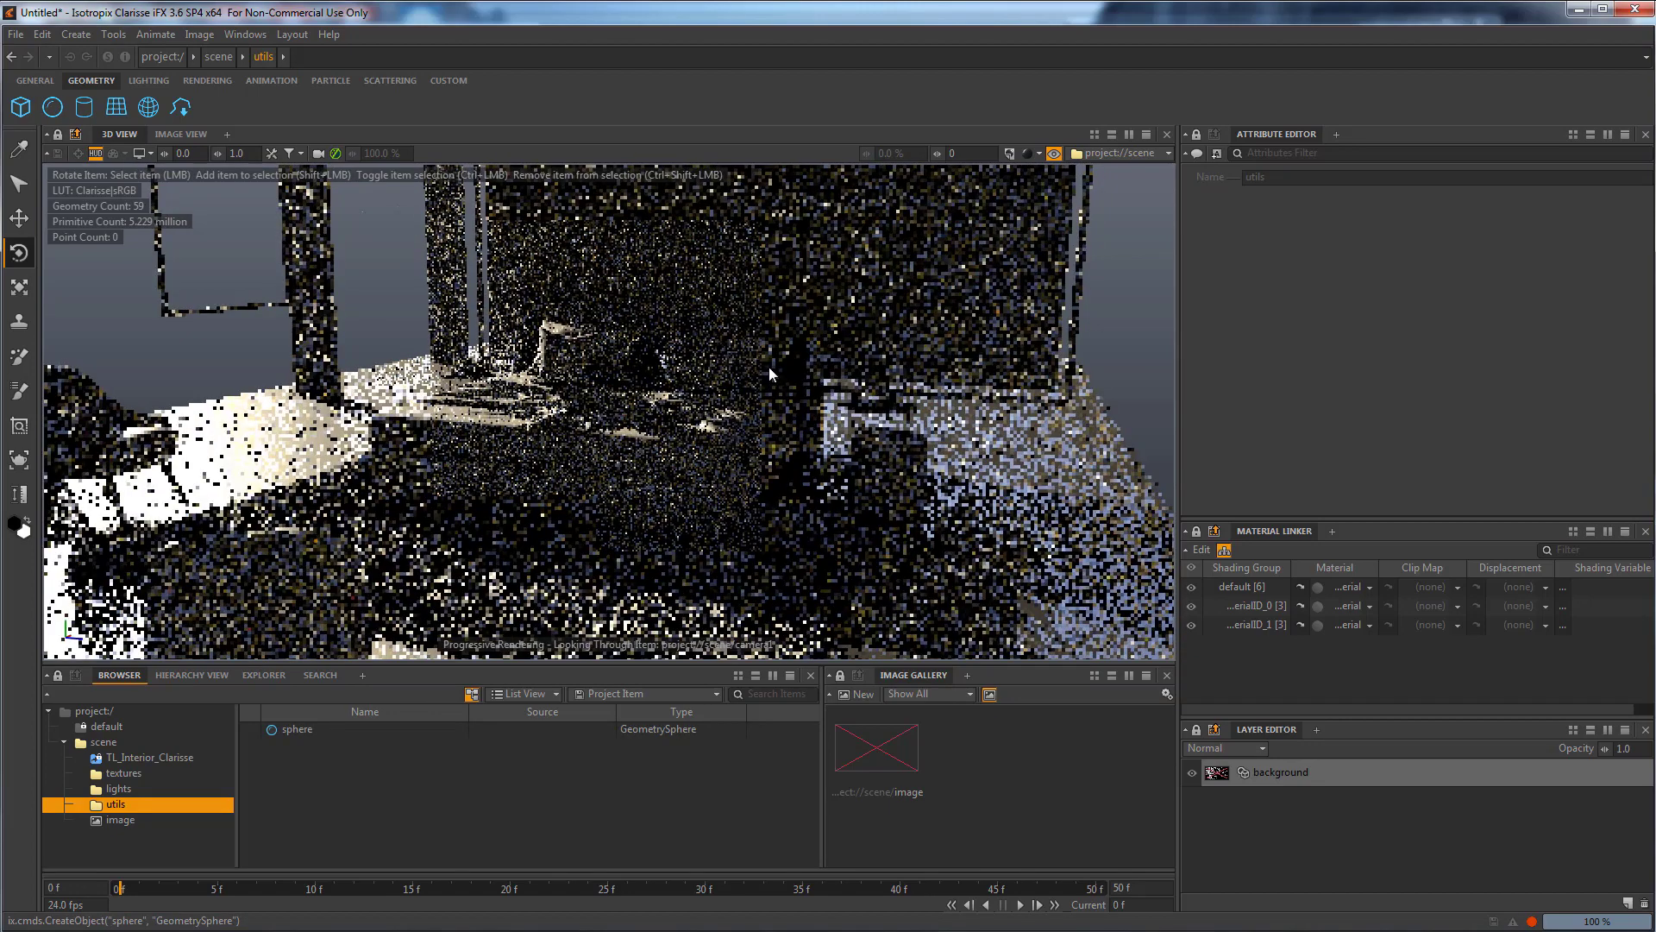
left_click(1039, 154)
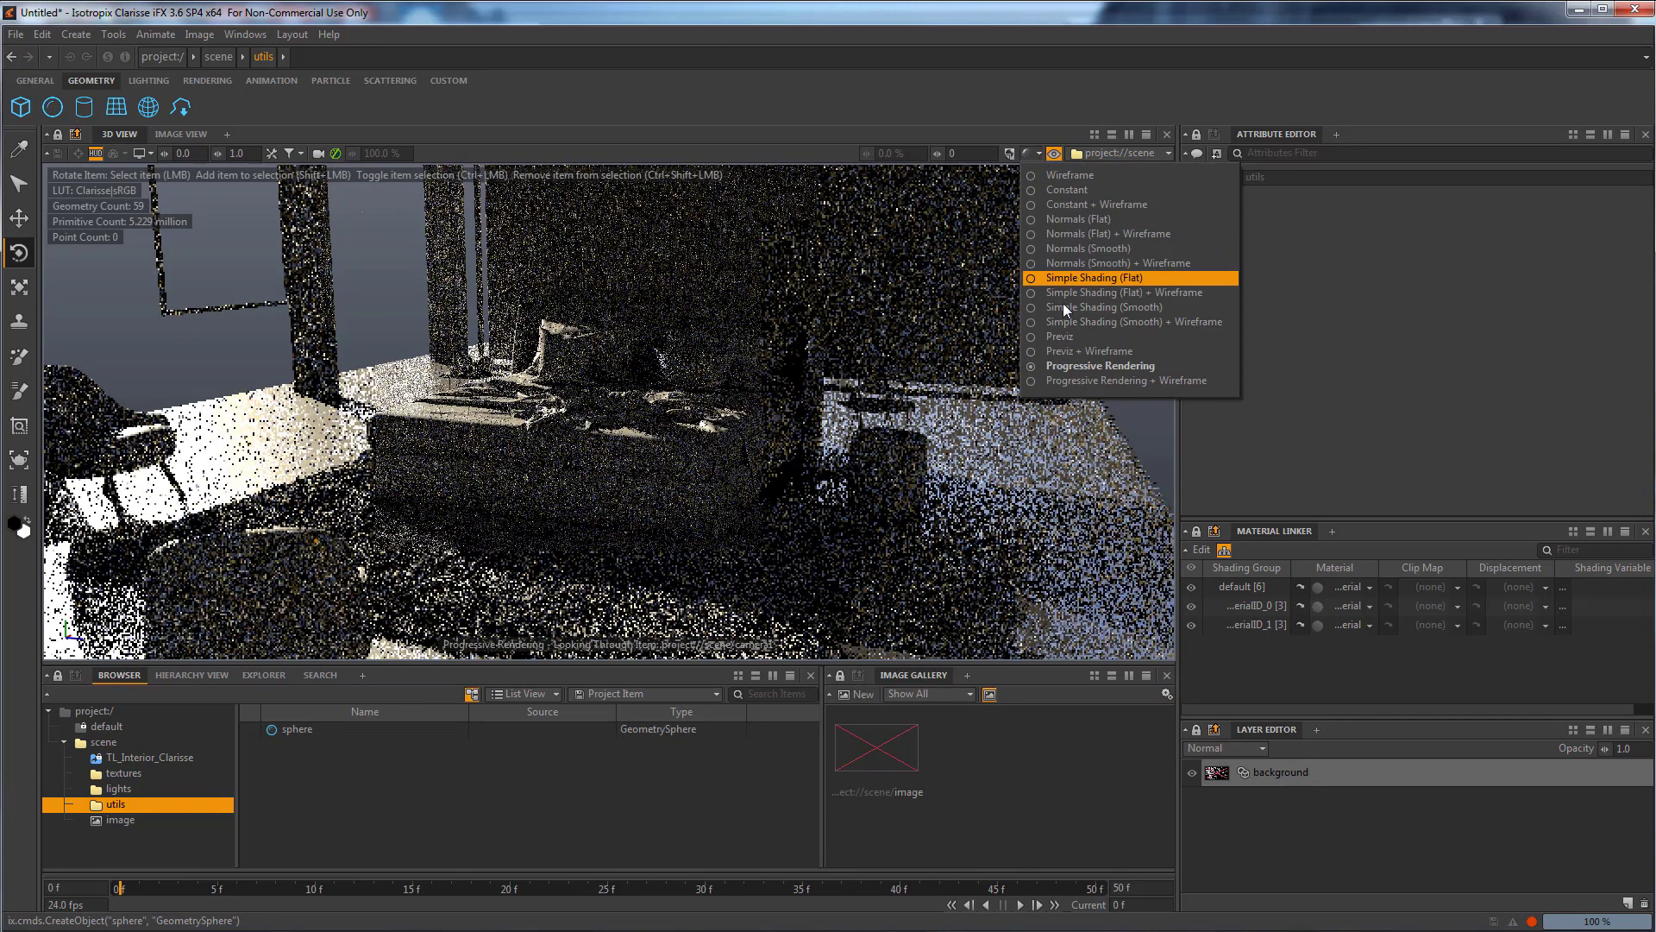
left_click(1090, 306)
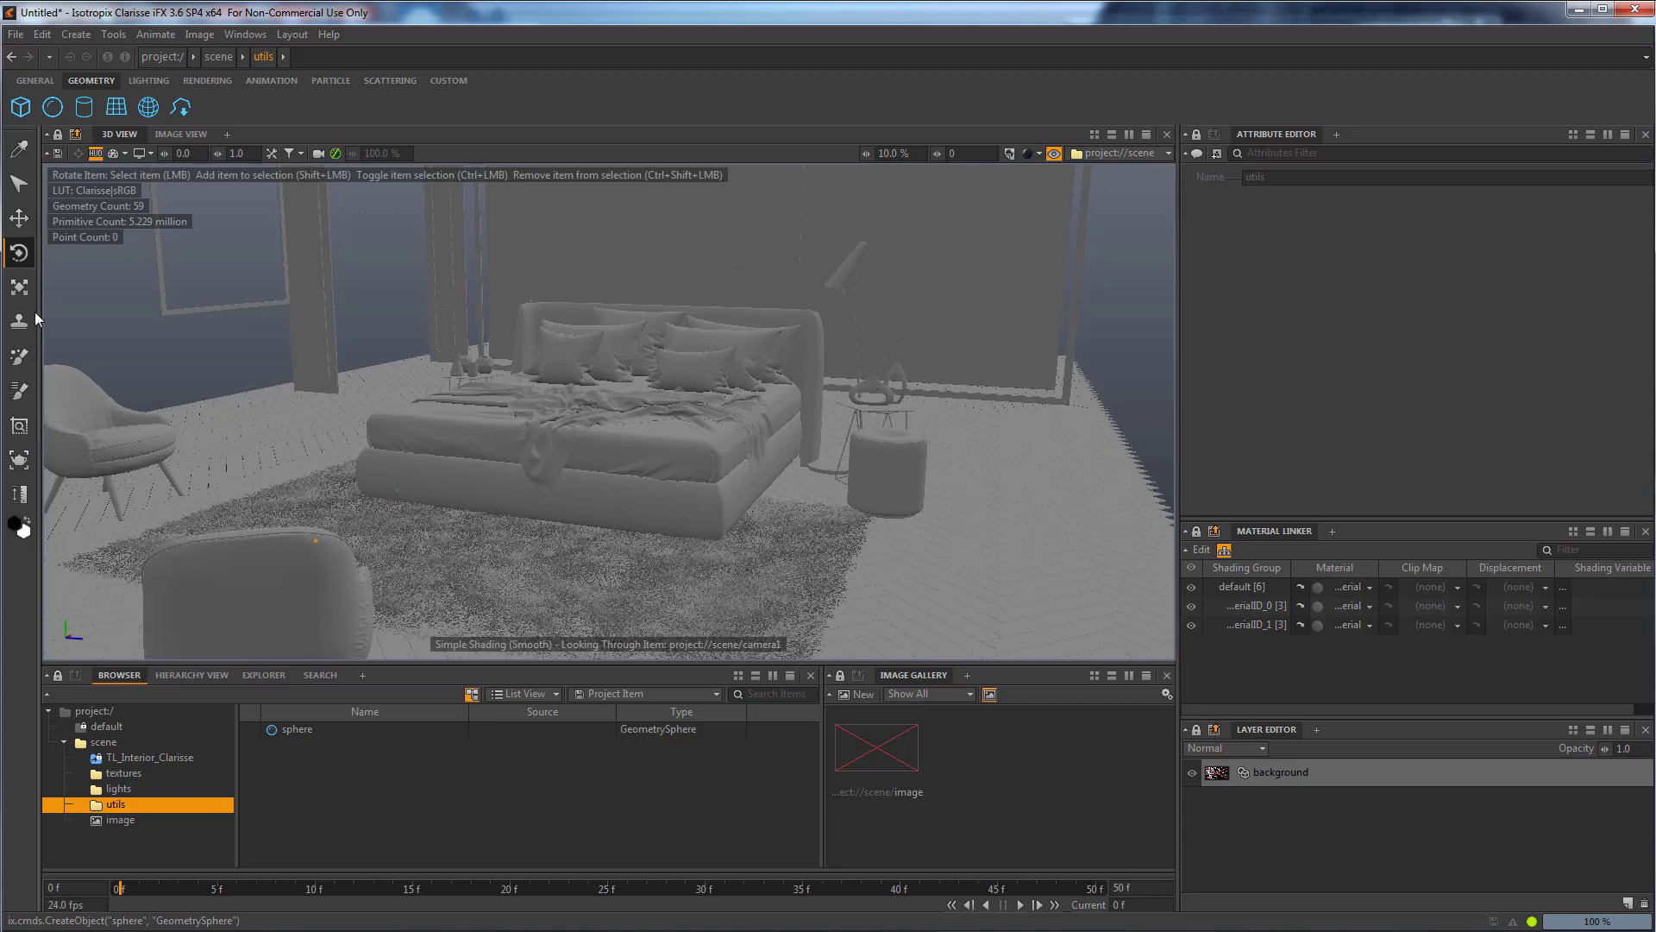
left_click(19, 183)
left_click(302, 730)
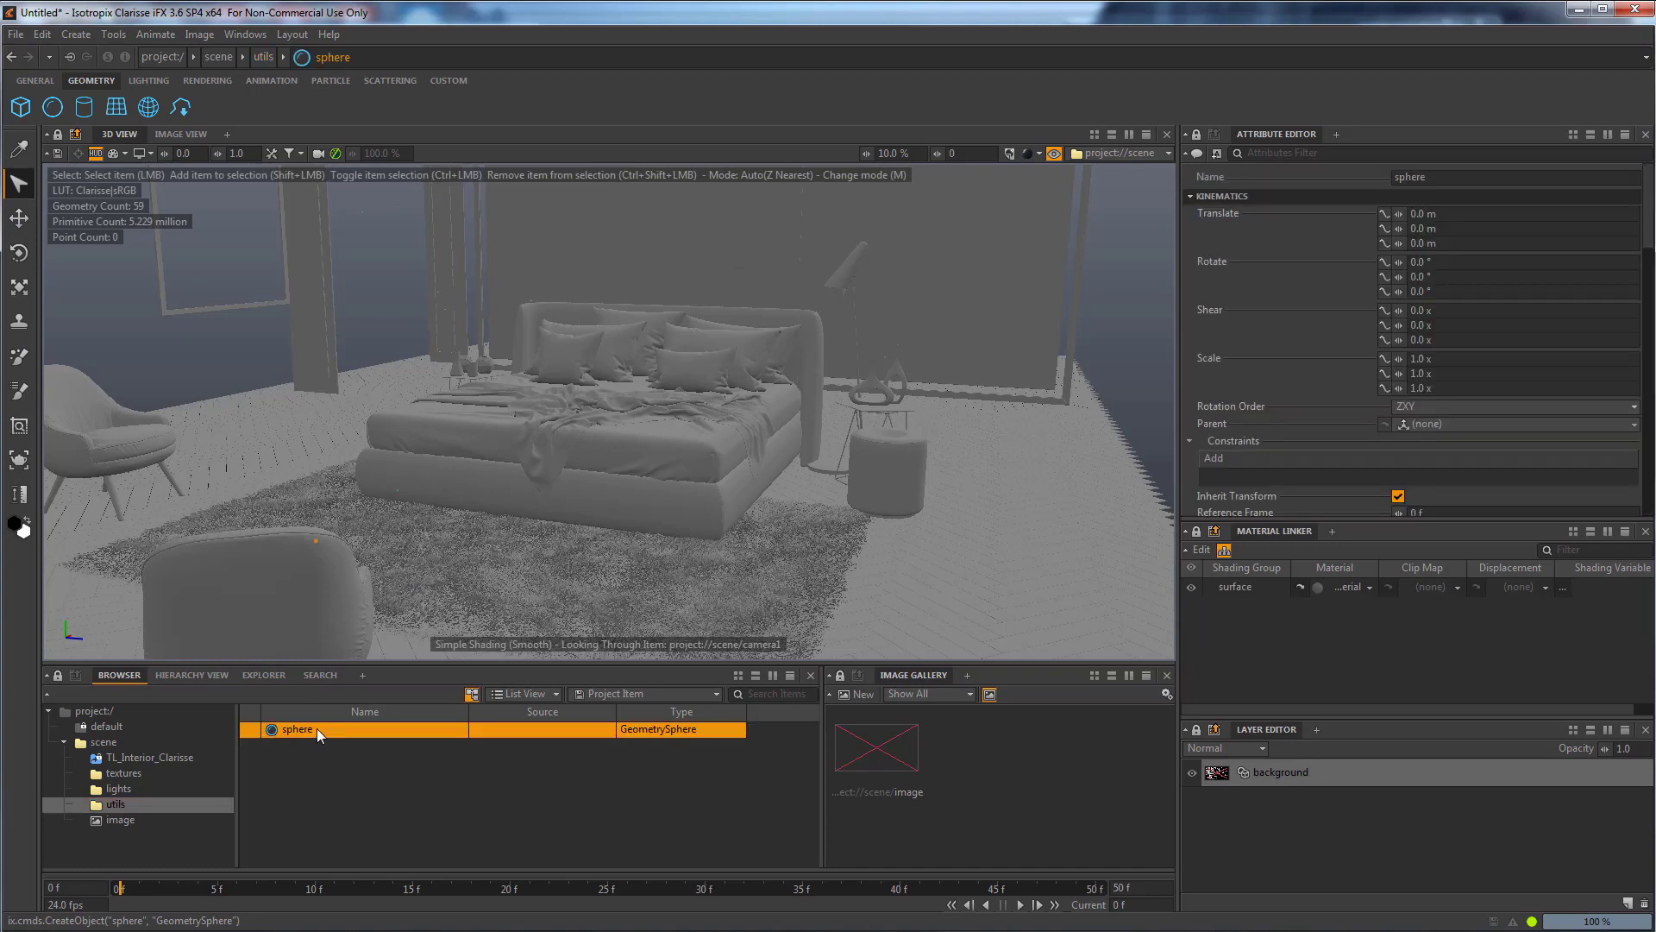
double_click(318, 729)
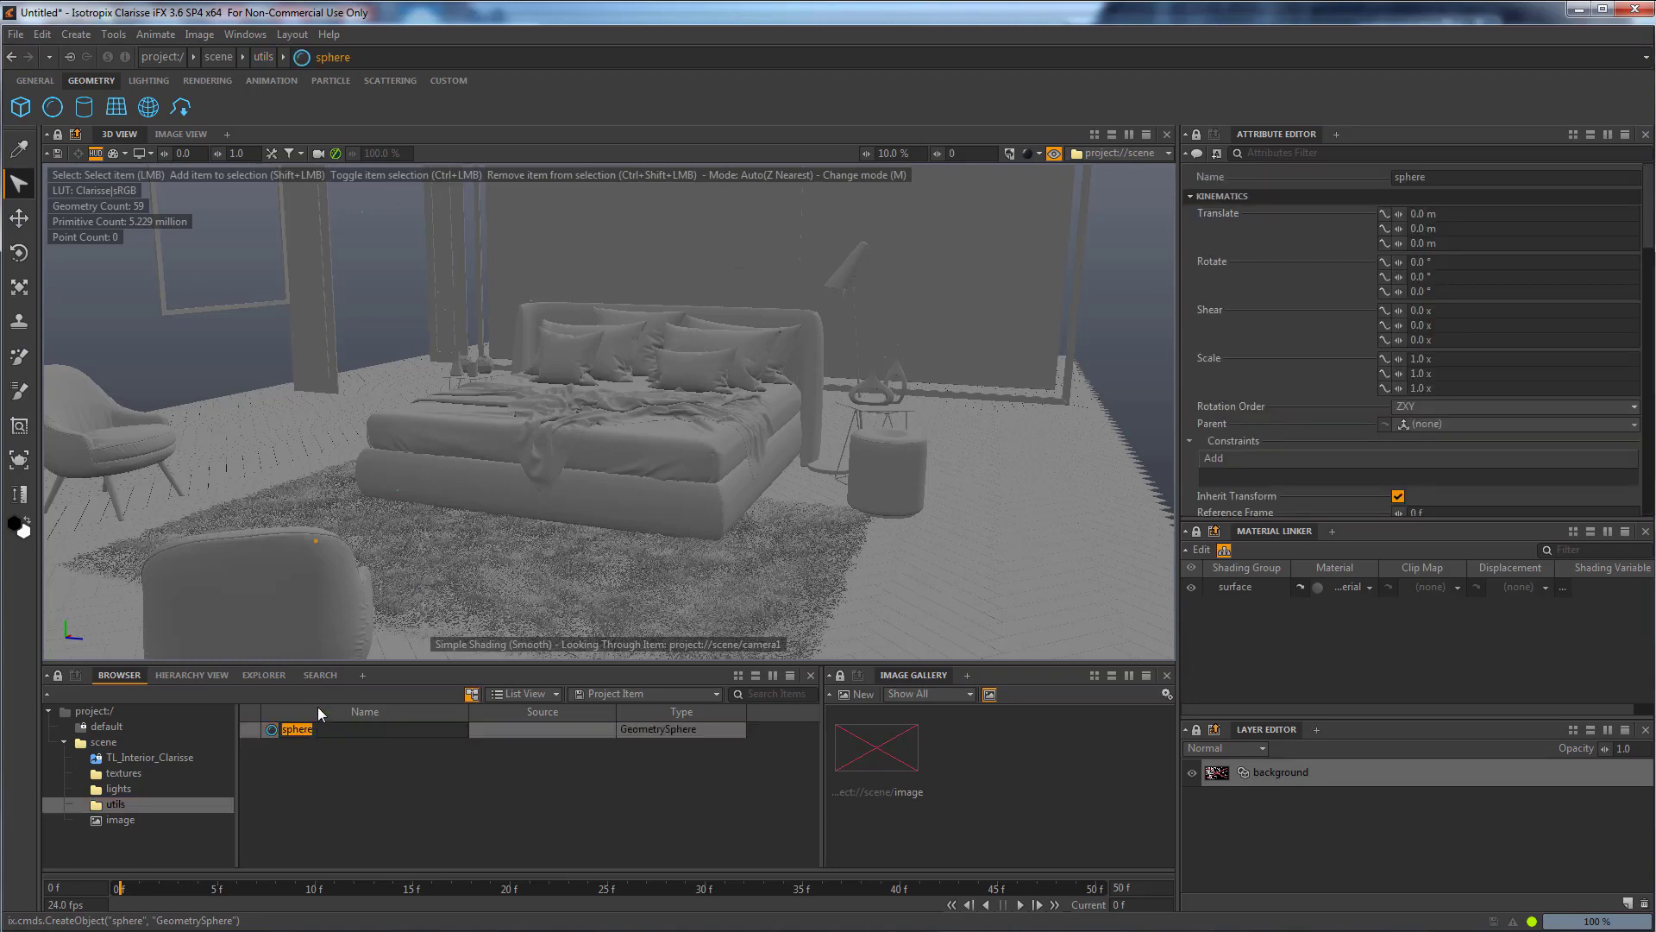
type("env_mesh")
key("Return")
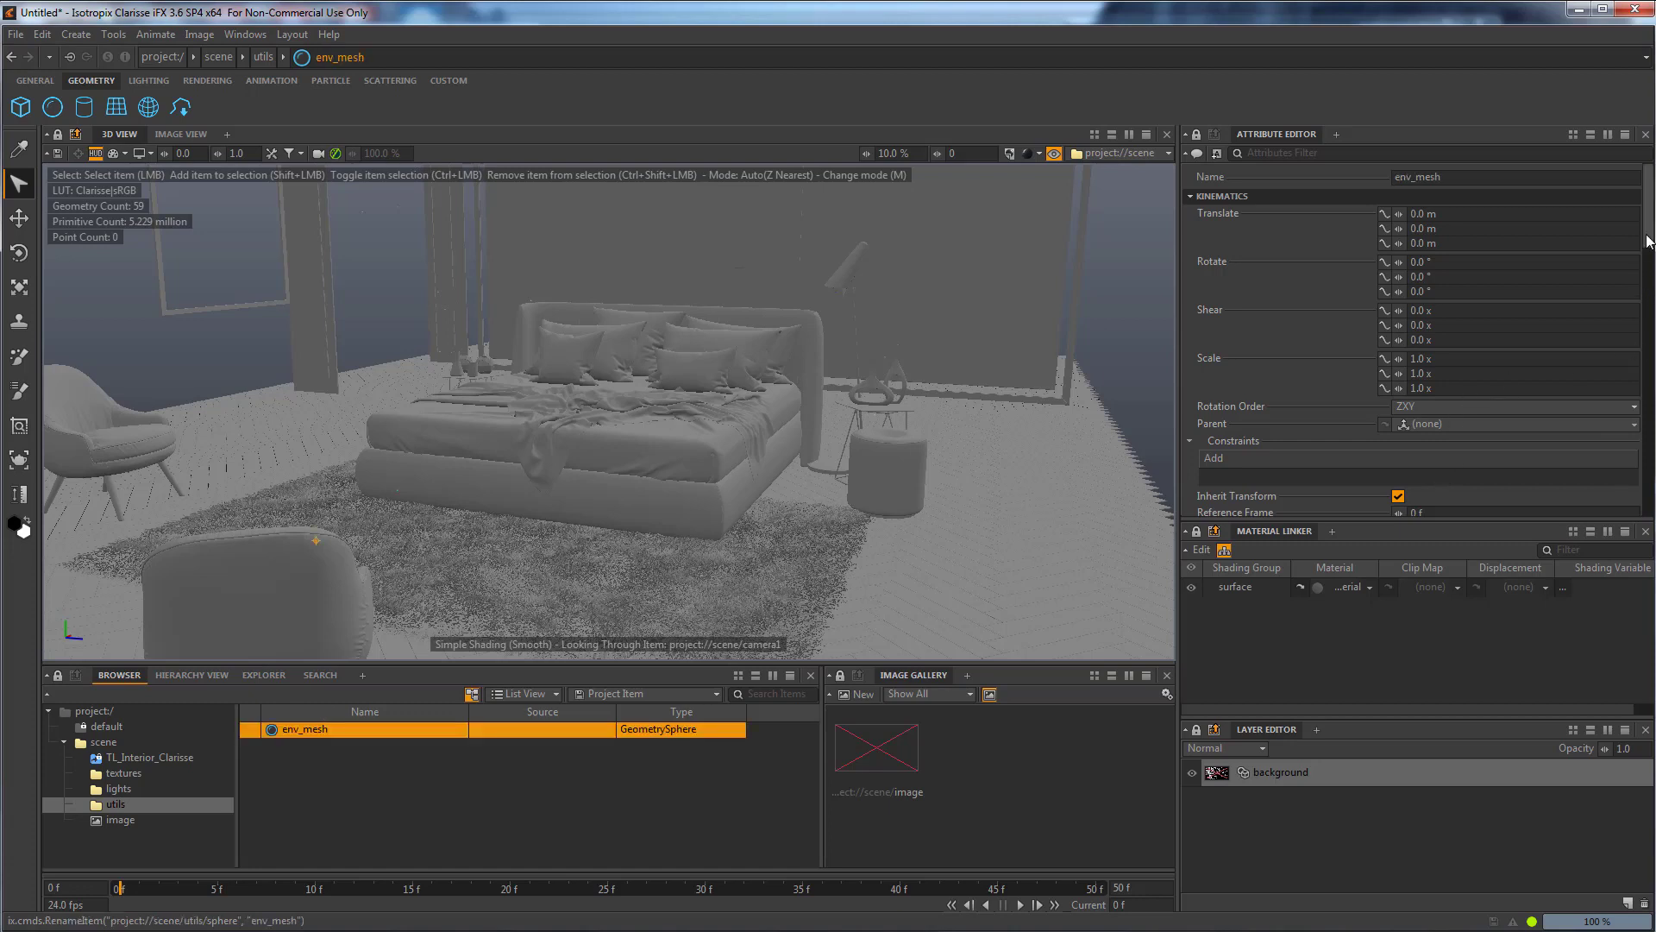
Try radii of 500 m and 5000 m on the env_mesh sphere, settling on 5 m.
left_click_drag(1648, 235, 1648, 507)
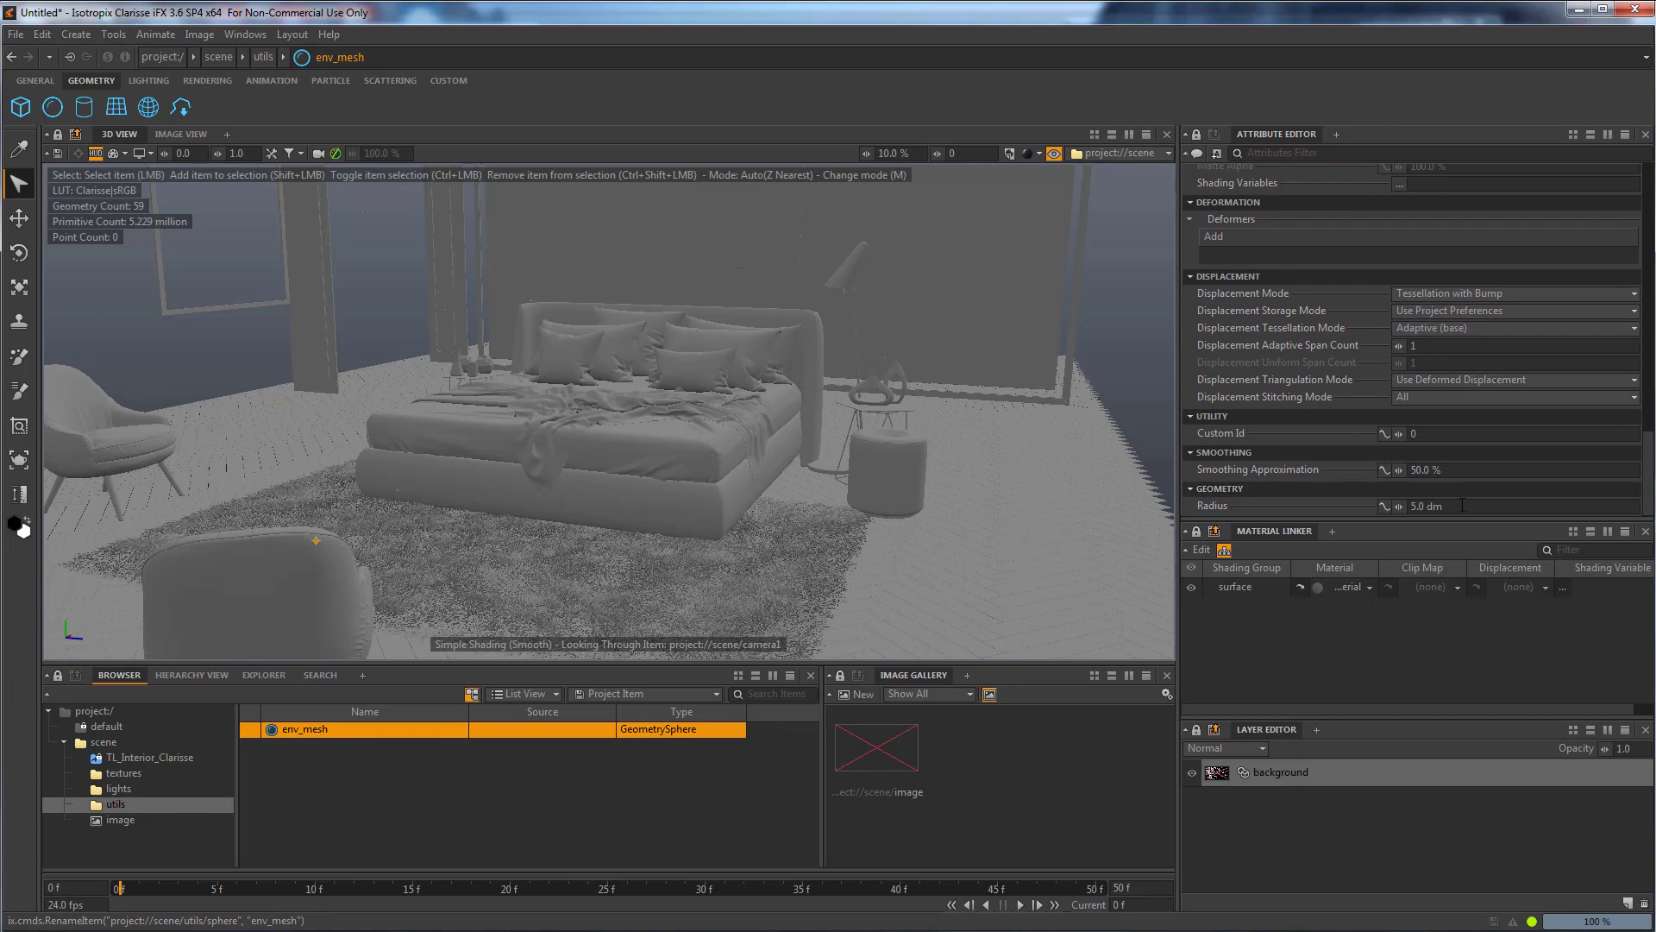
left_click_drag(1459, 507, 1320, 489)
type("500")
key("Return")
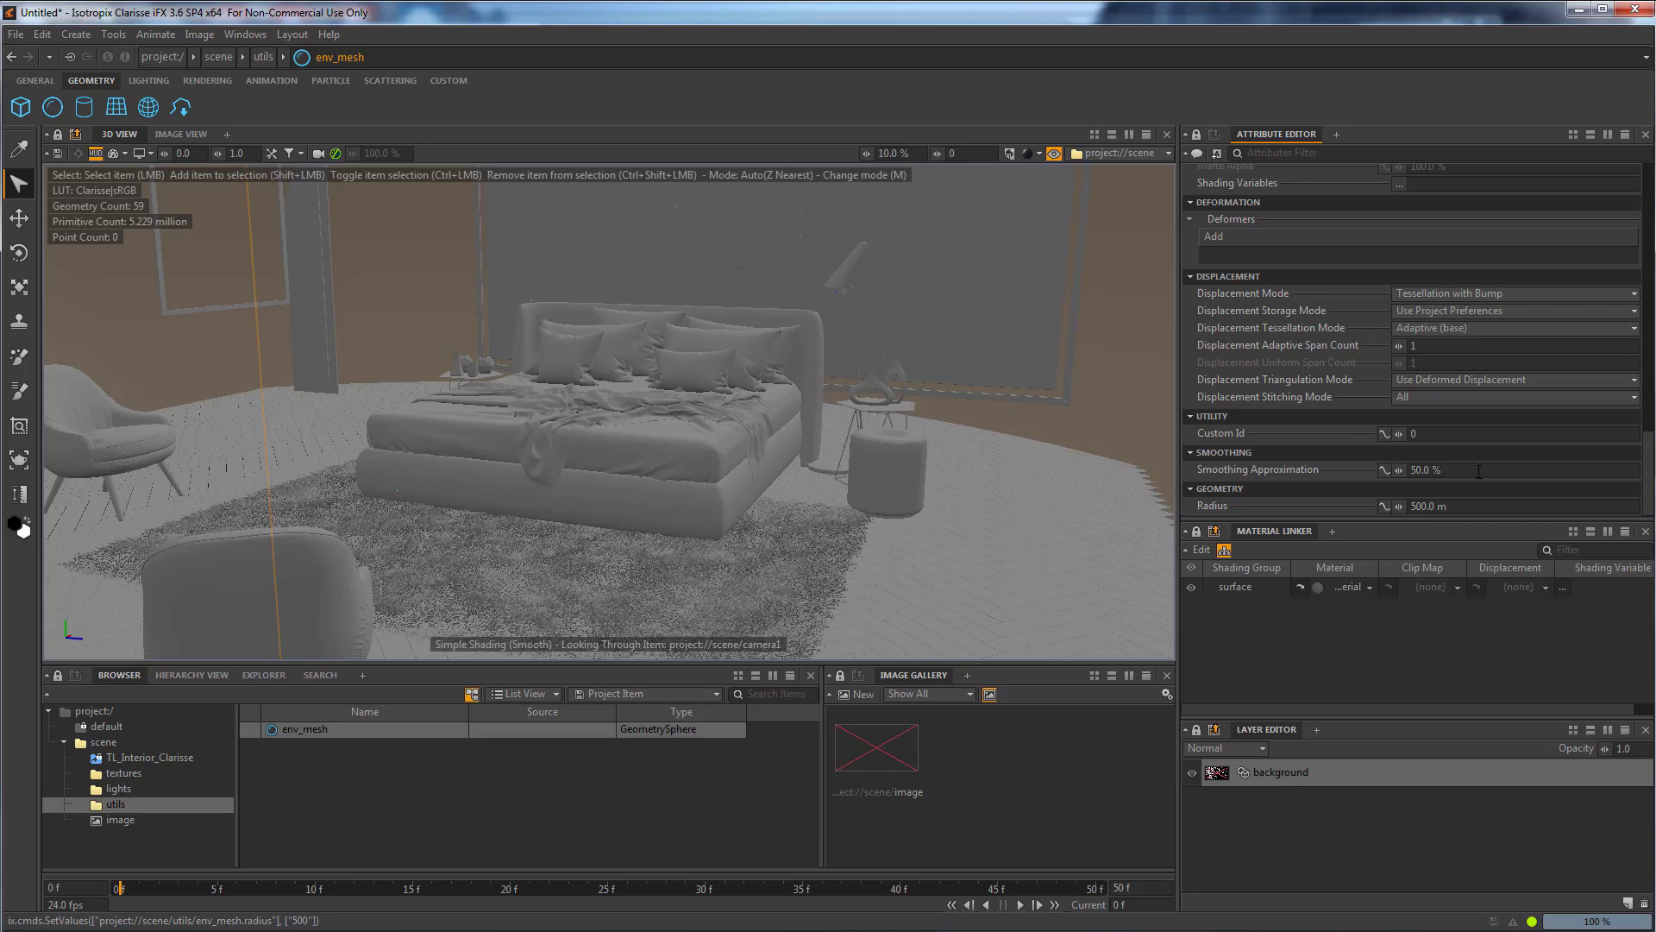
left_click(1465, 504)
type("5000")
key("Return")
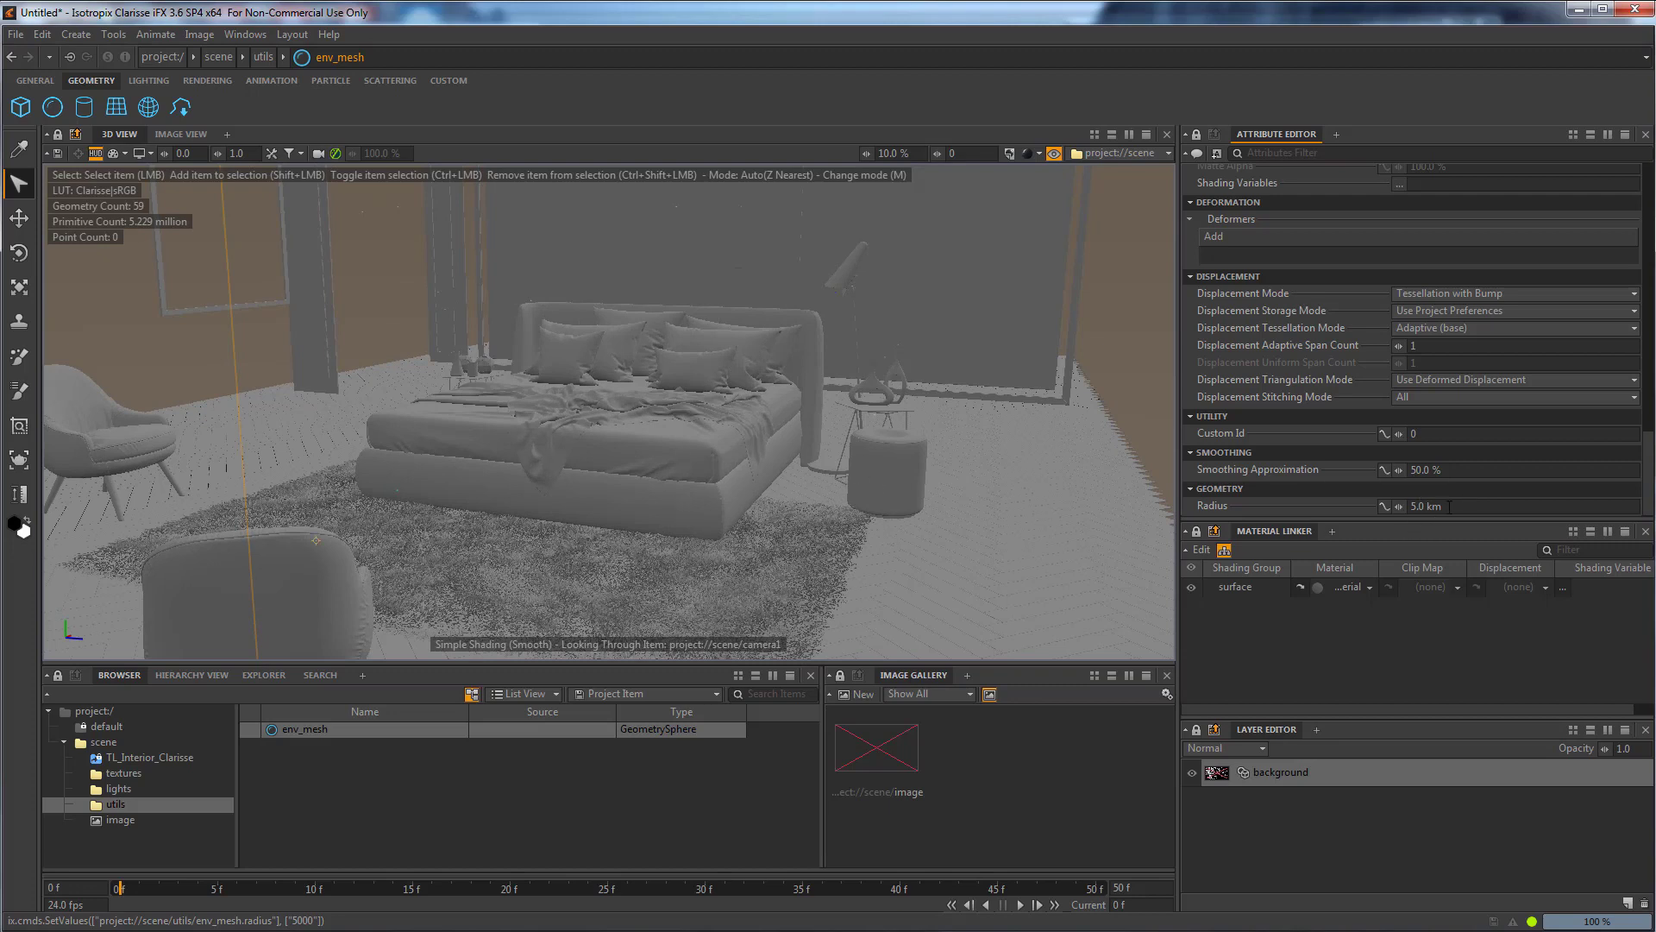
left_click(1432, 506)
type("5")
key("Return")
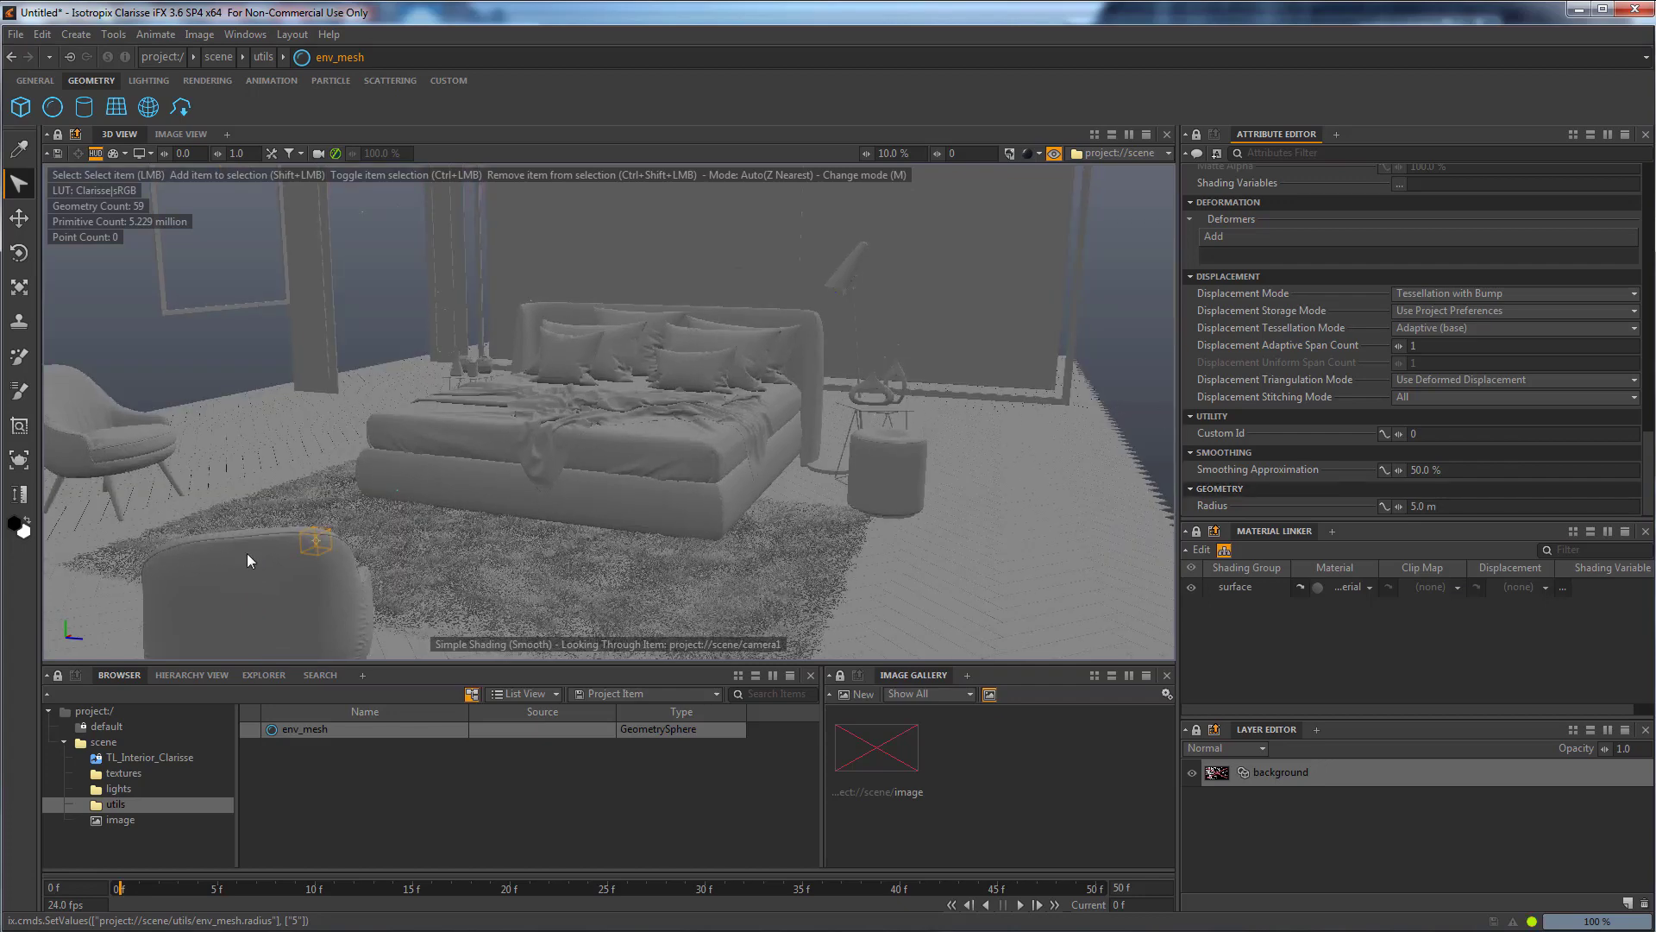
Try moving the env_mesh sphere beside the bed to judge its scale, and undo the move.
key("w")
left_click_drag(321, 501, 321, 421)
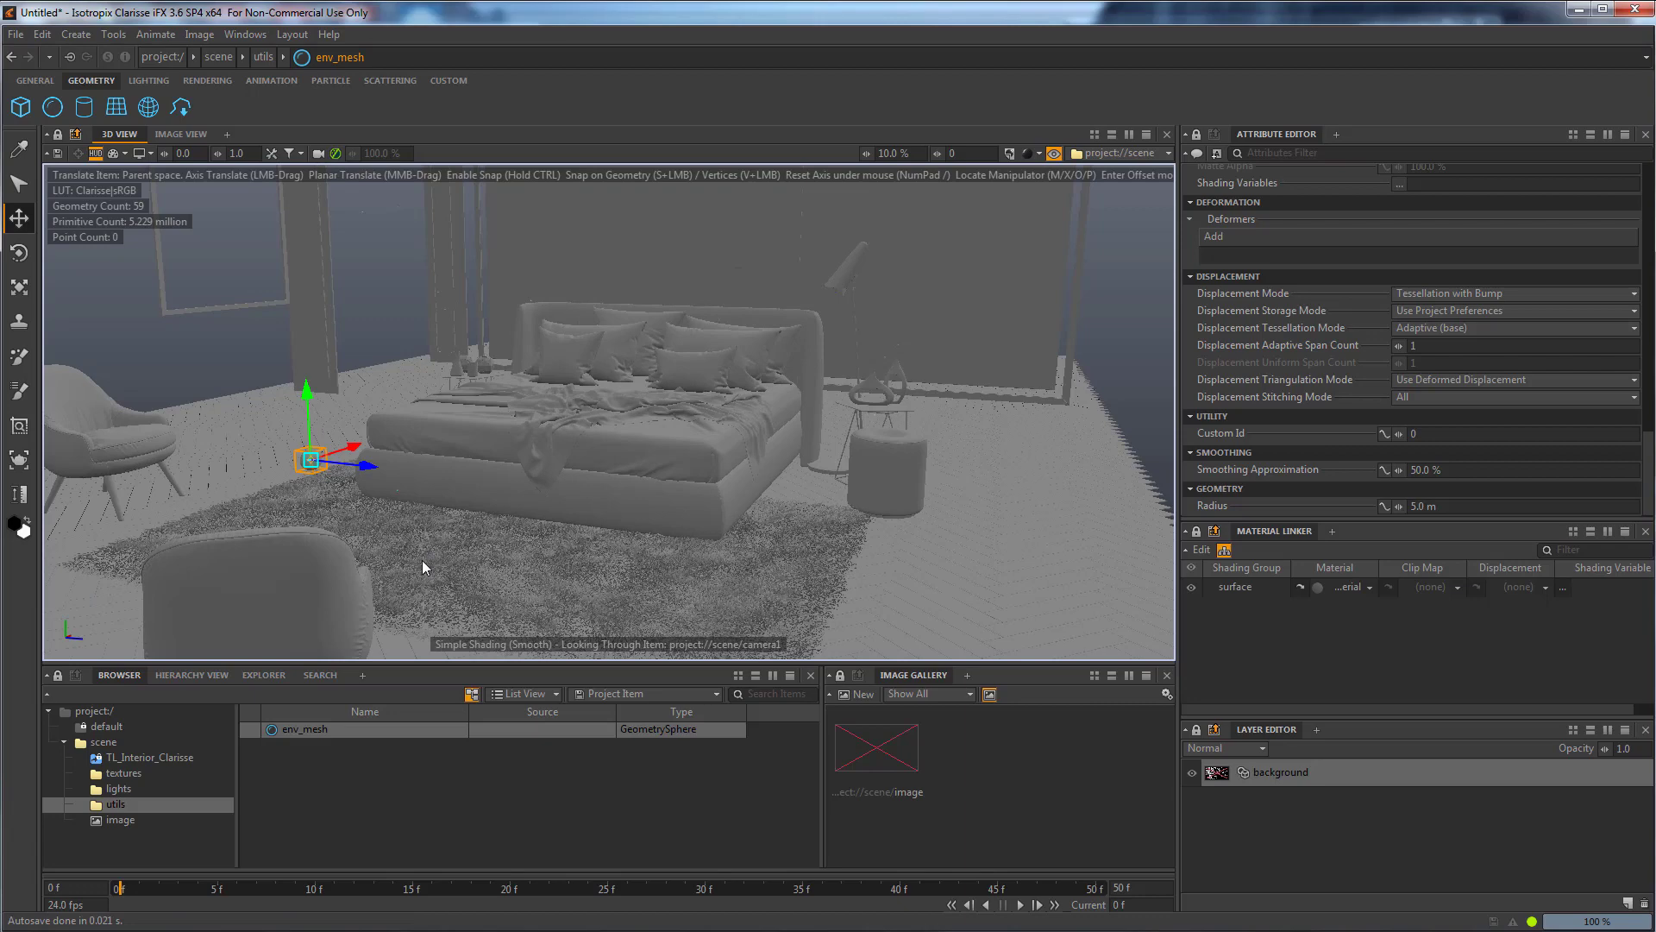
key("ctrl+z")
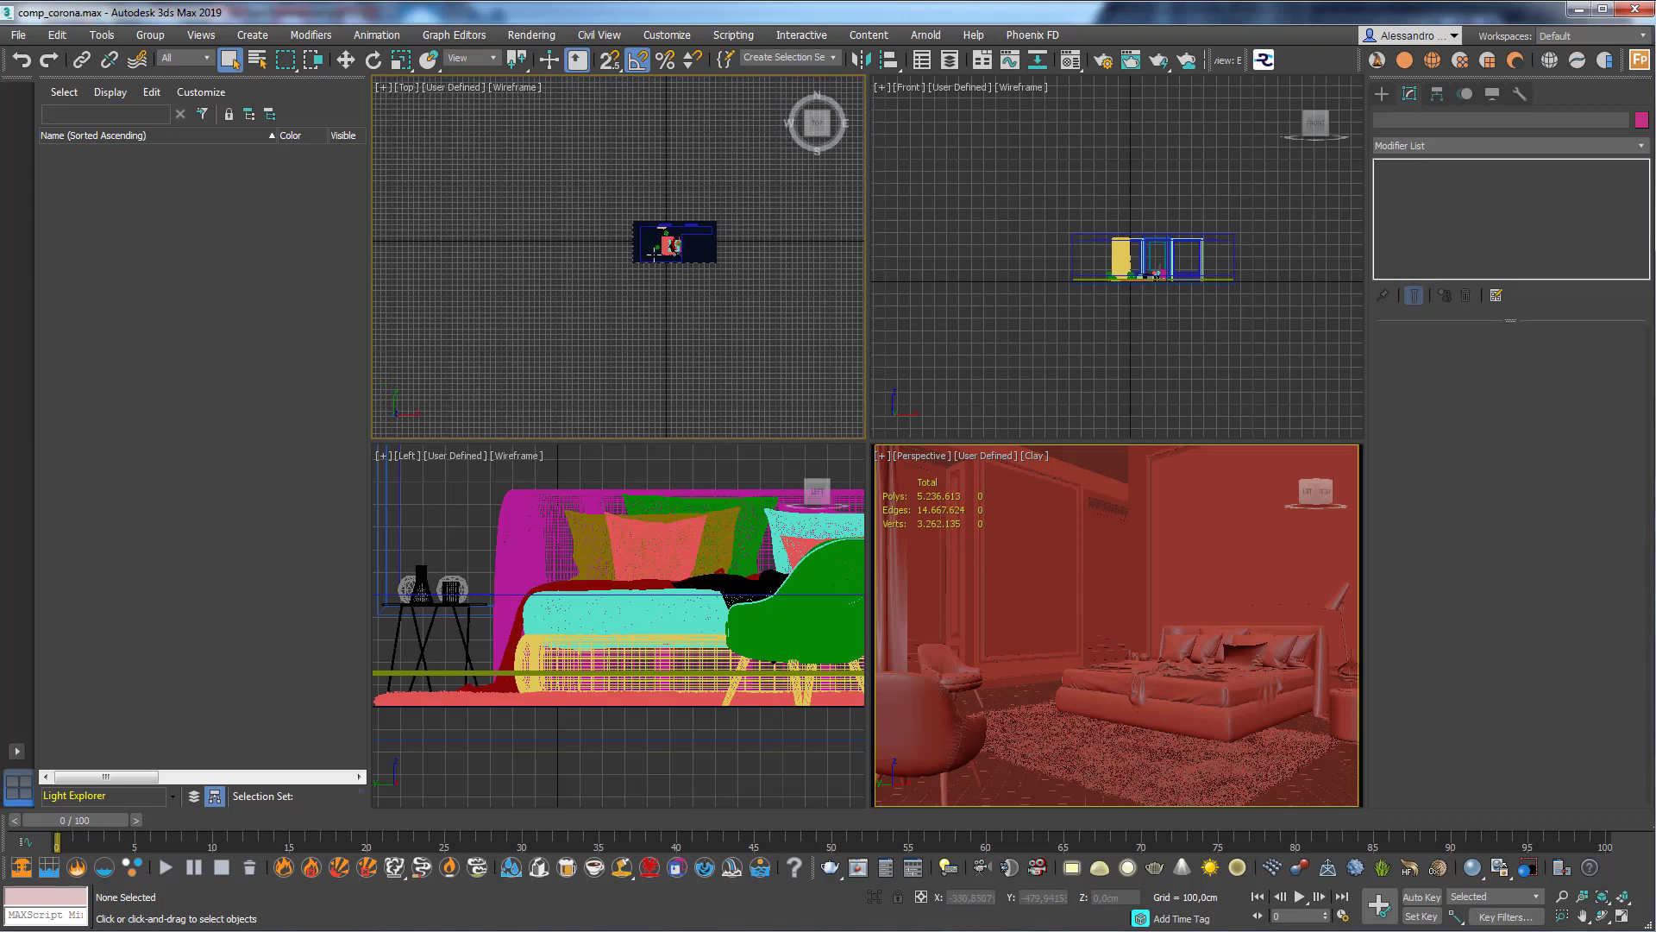
Switch to the bedroom scene in 3ds Max and check its display units in Units Setup without changing them.
scroll(653, 255, "up", 8)
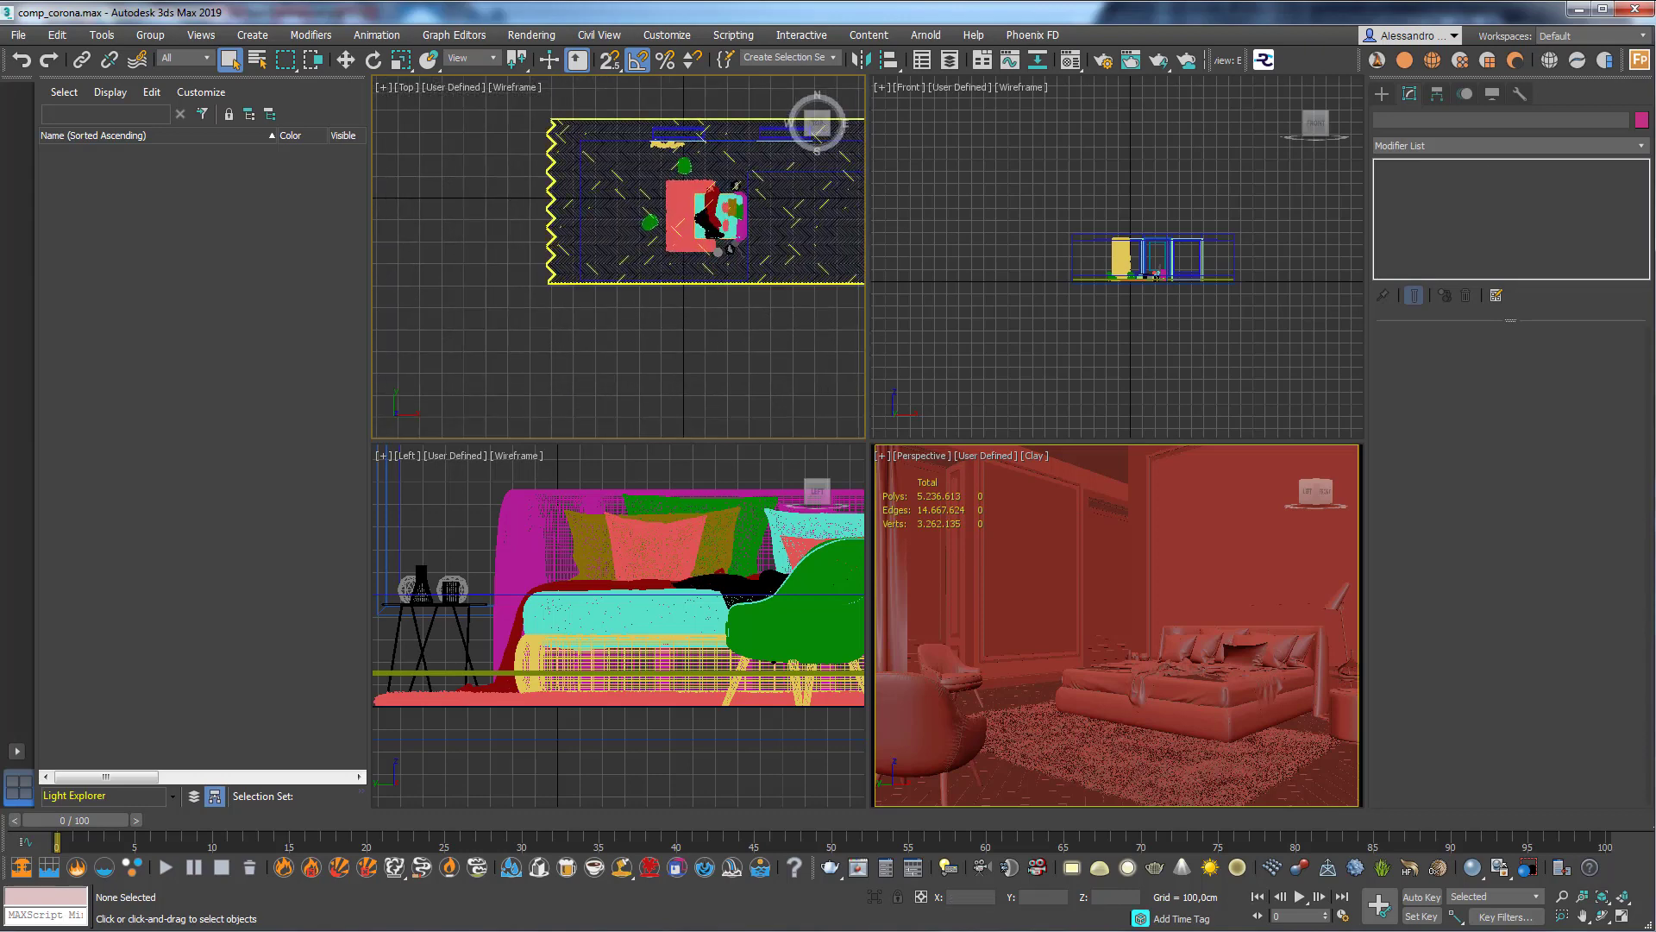
left_click(1382, 93)
left_click(734, 36)
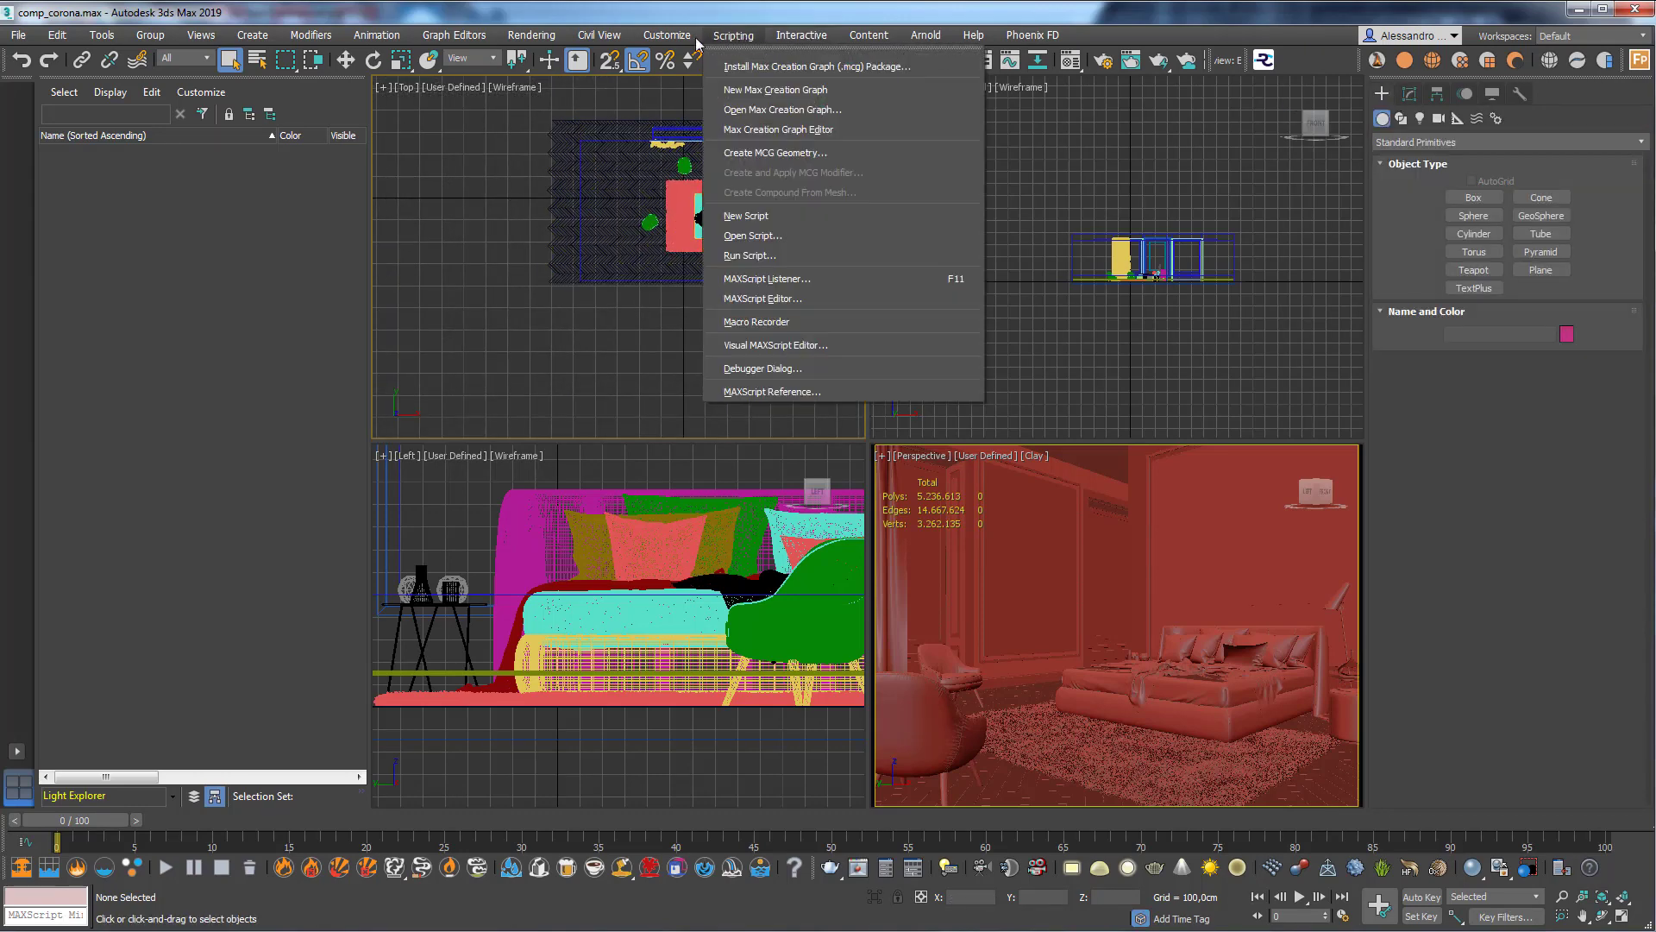
left_click(759, 263)
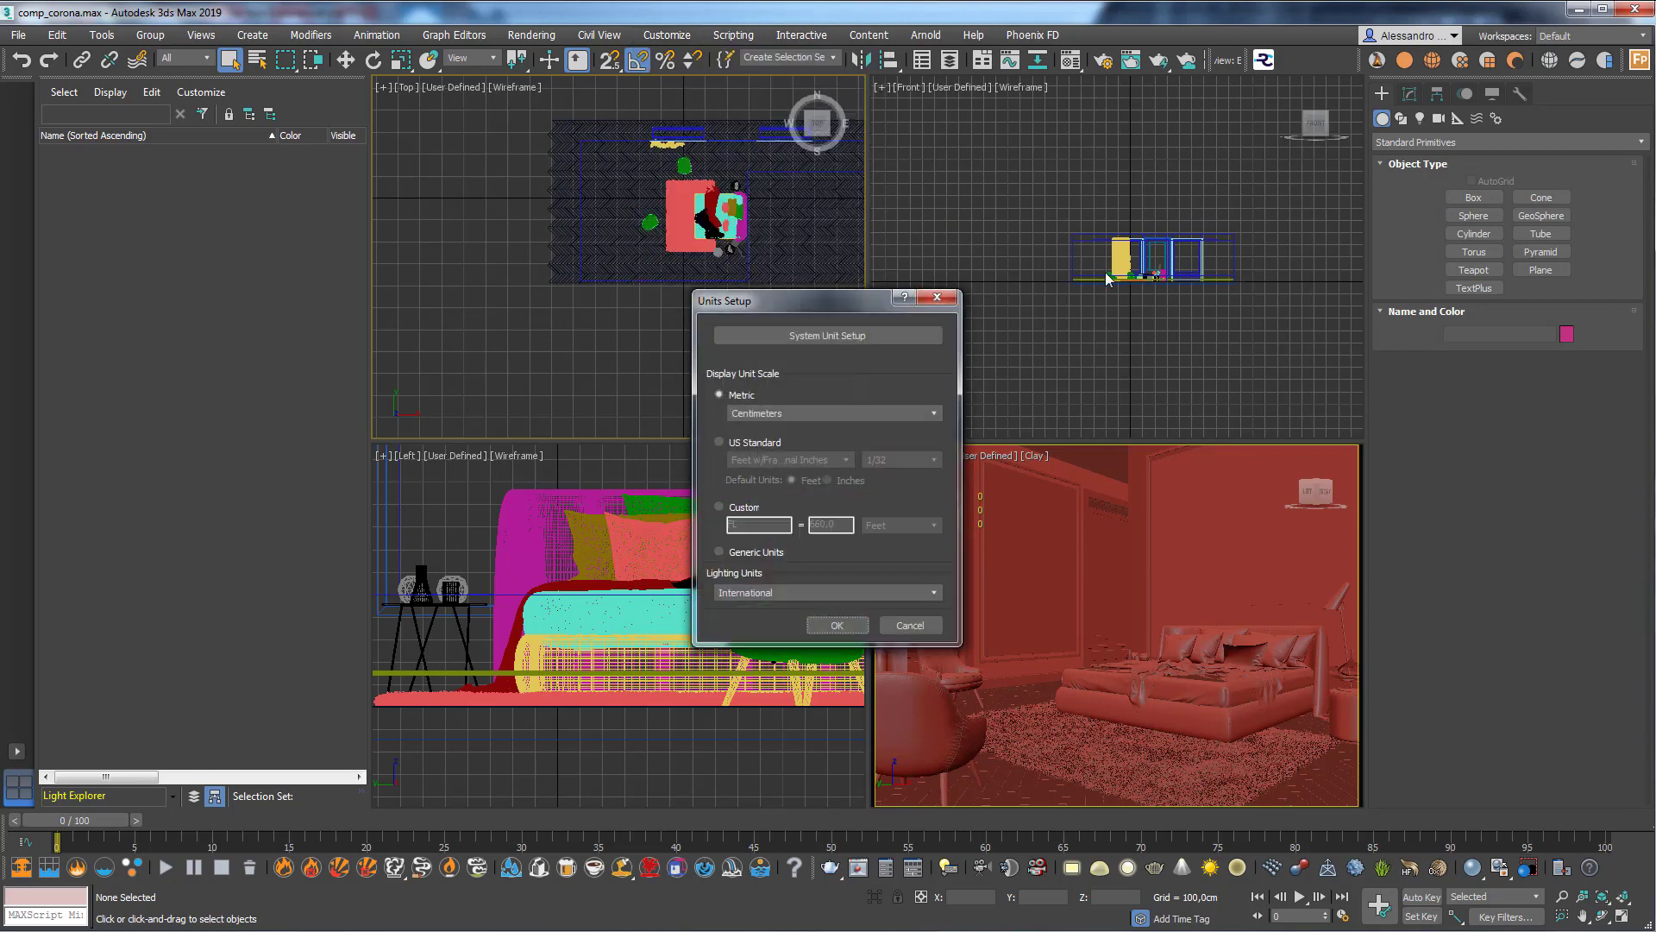
left_click(906, 625)
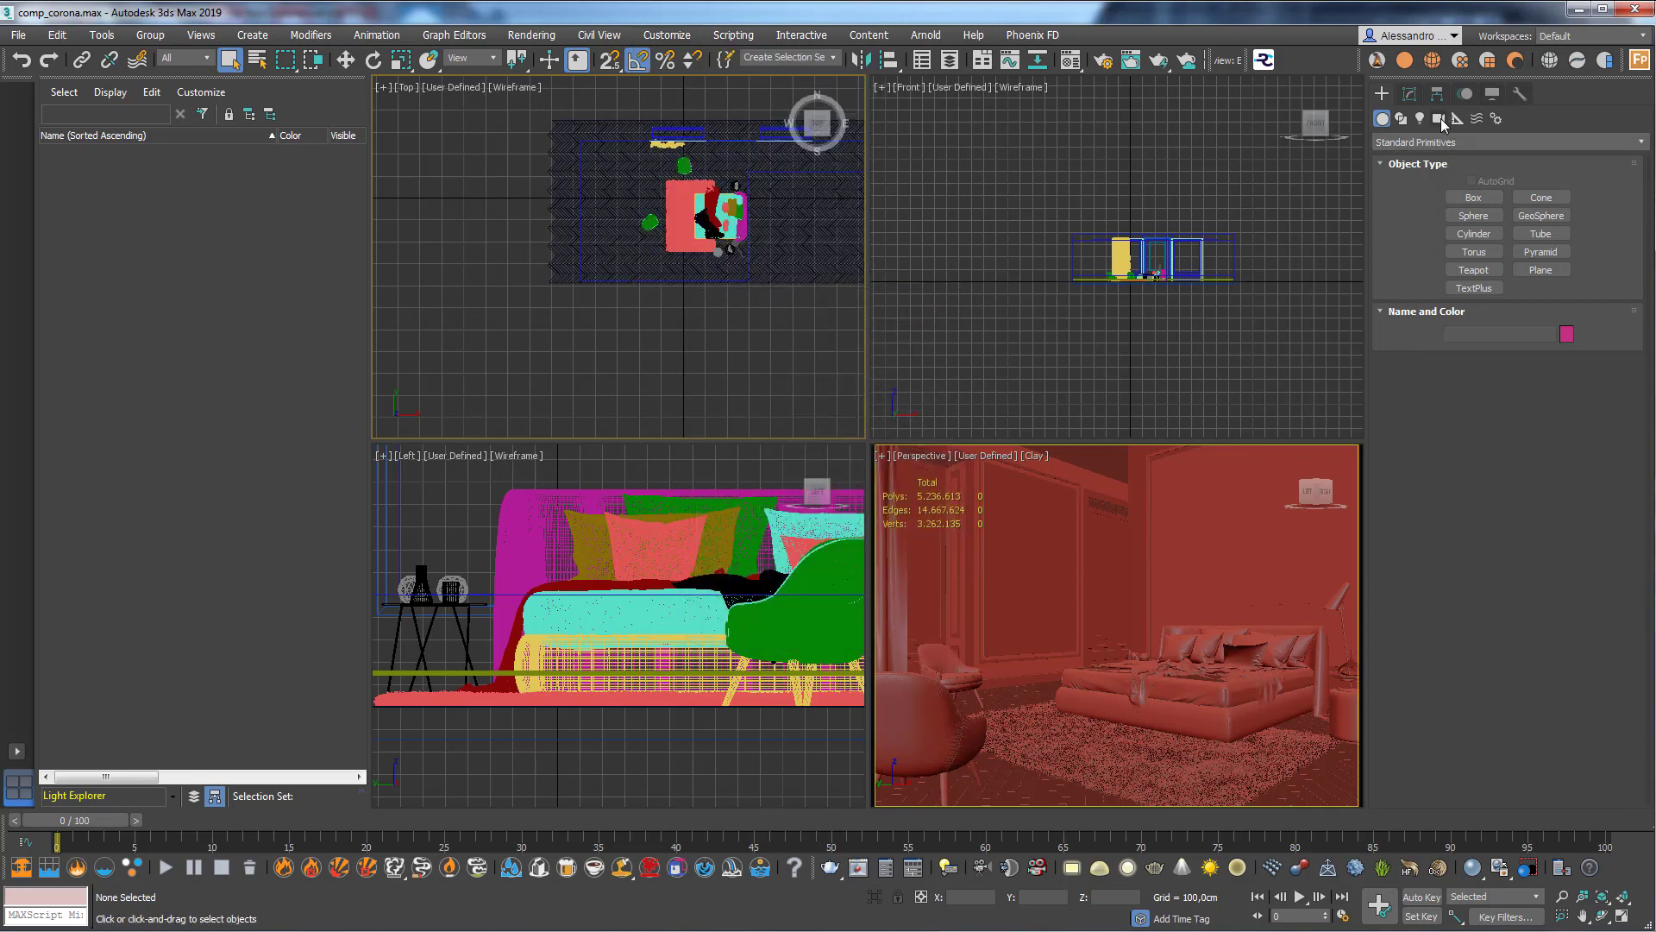
Create a Tape helper along the room's lower edge in the Top view with a specified length of 1000 cm.
left_click(1477, 119)
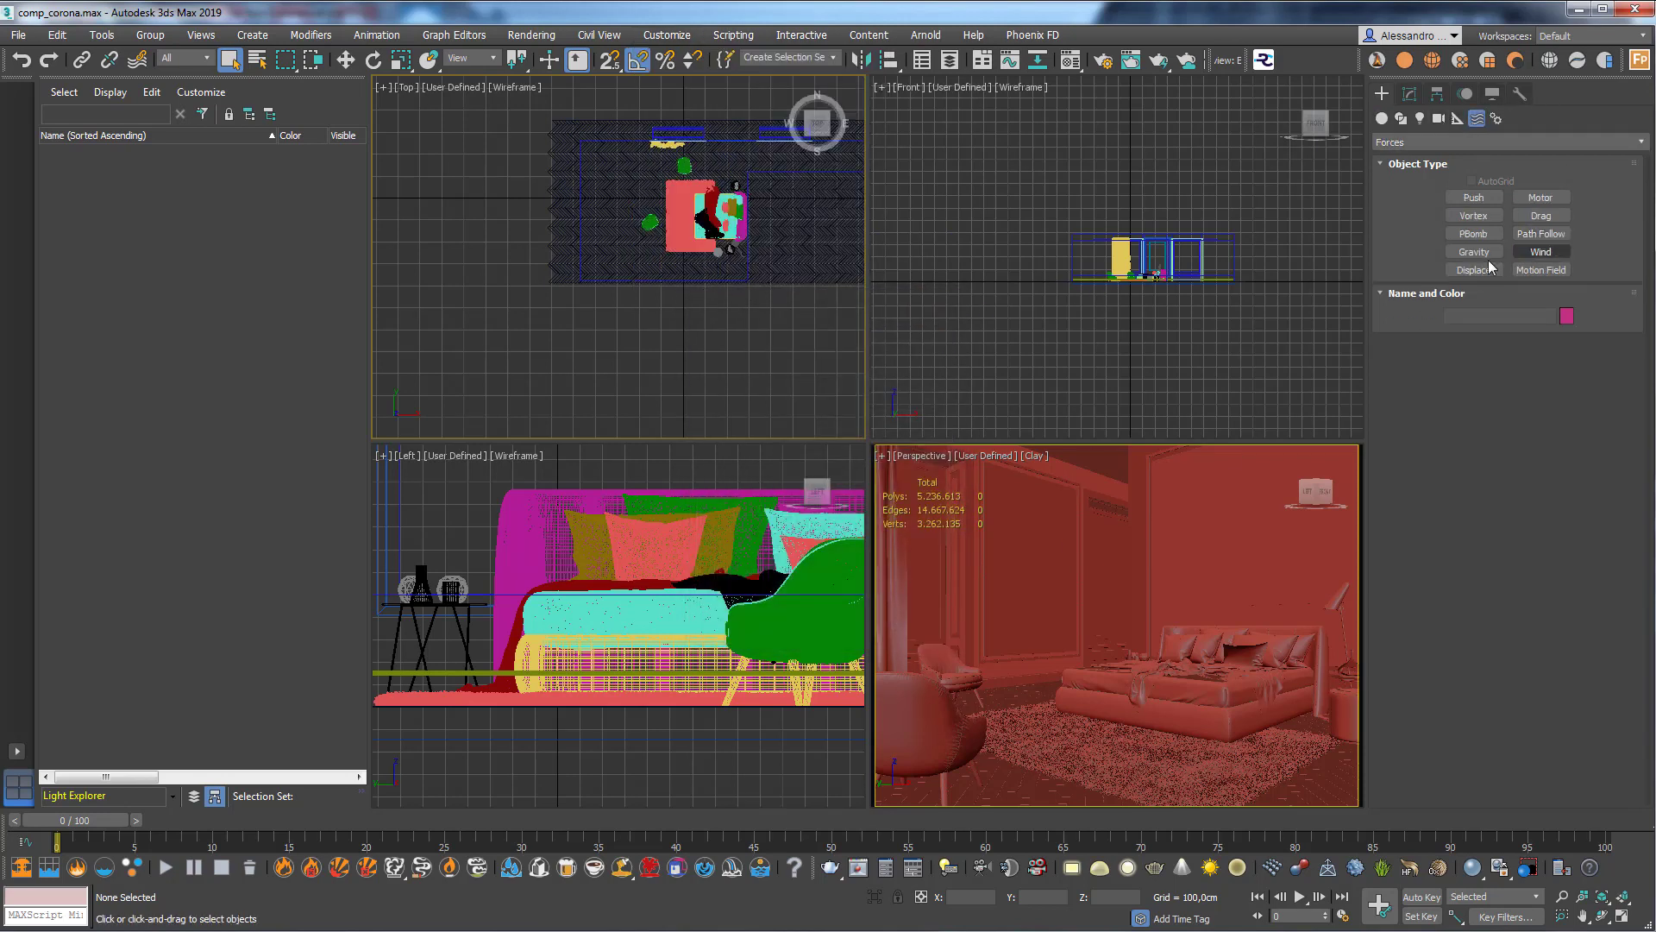
left_click(1457, 118)
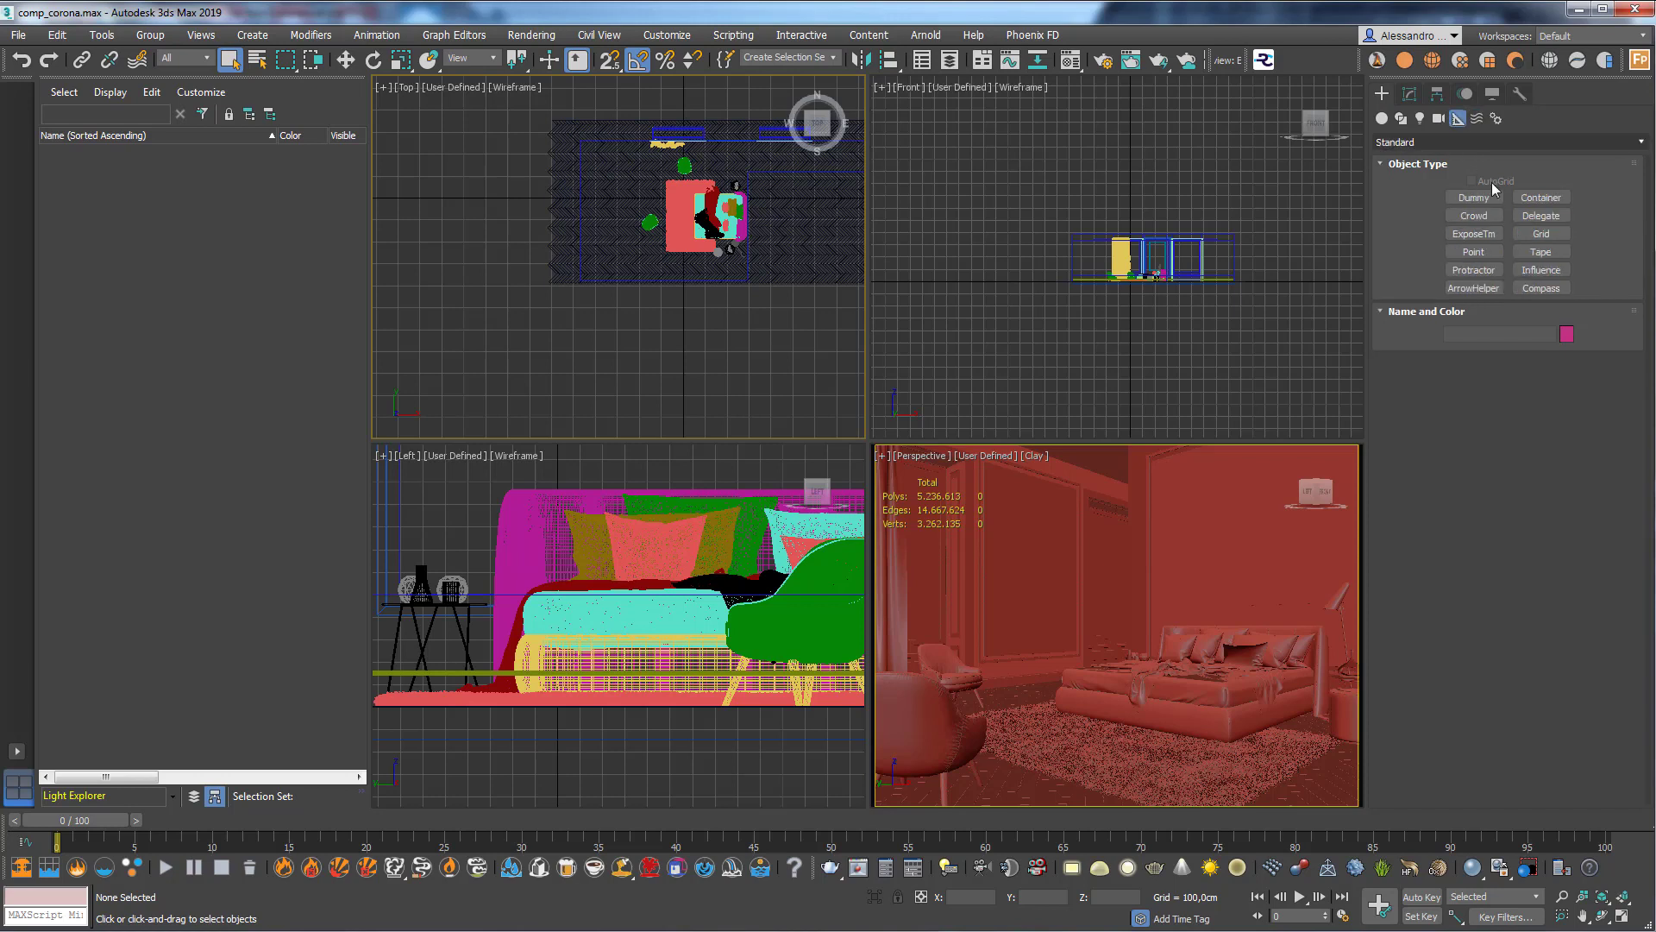
left_click(1540, 252)
left_click_drag(562, 299, 754, 295)
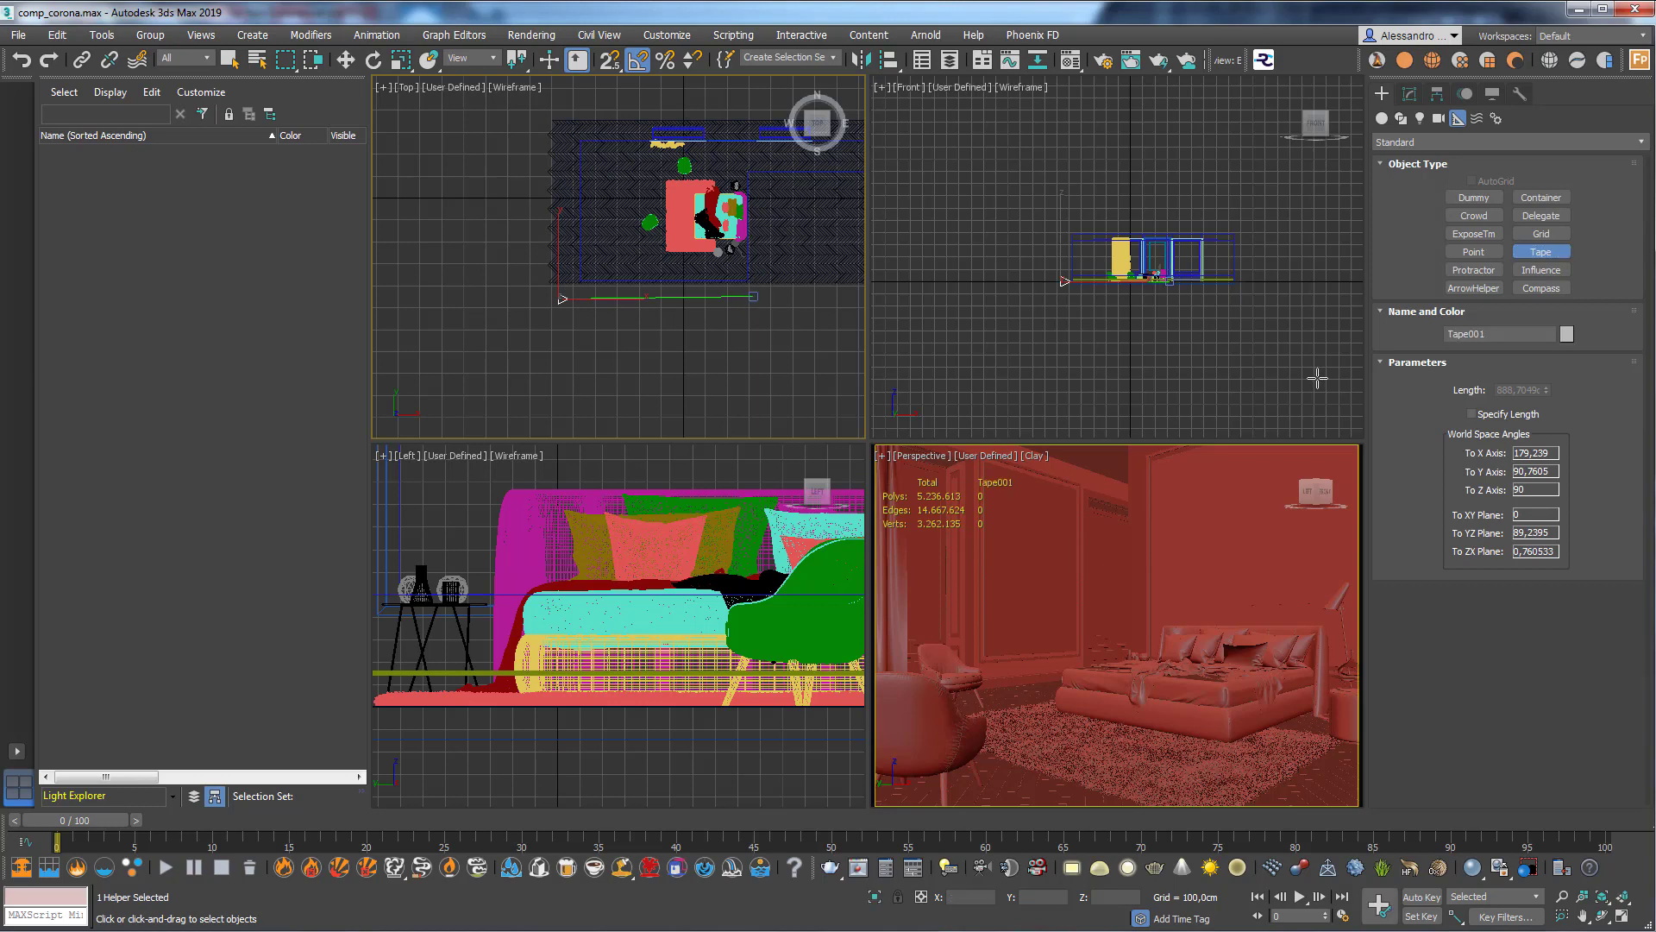
left_click(1507, 415)
left_click(1530, 388)
type("1000")
key("Return")
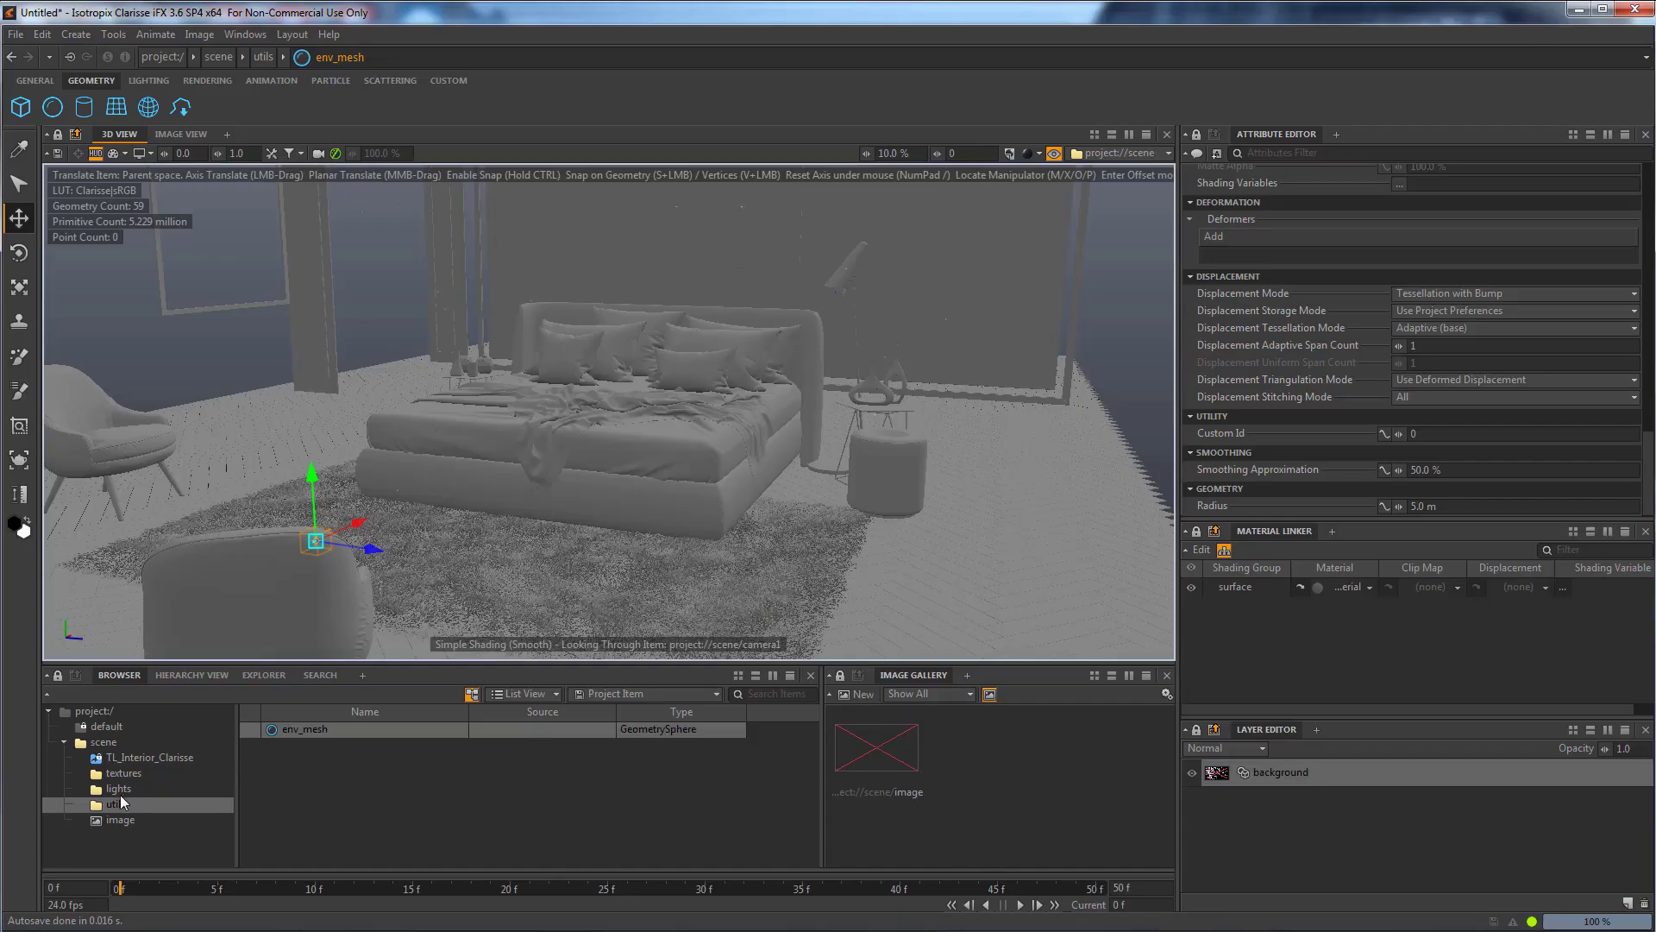
Switch back to Clarisse and select env_mesh in utils to compare its radius and size with the room.
left_click(161, 756)
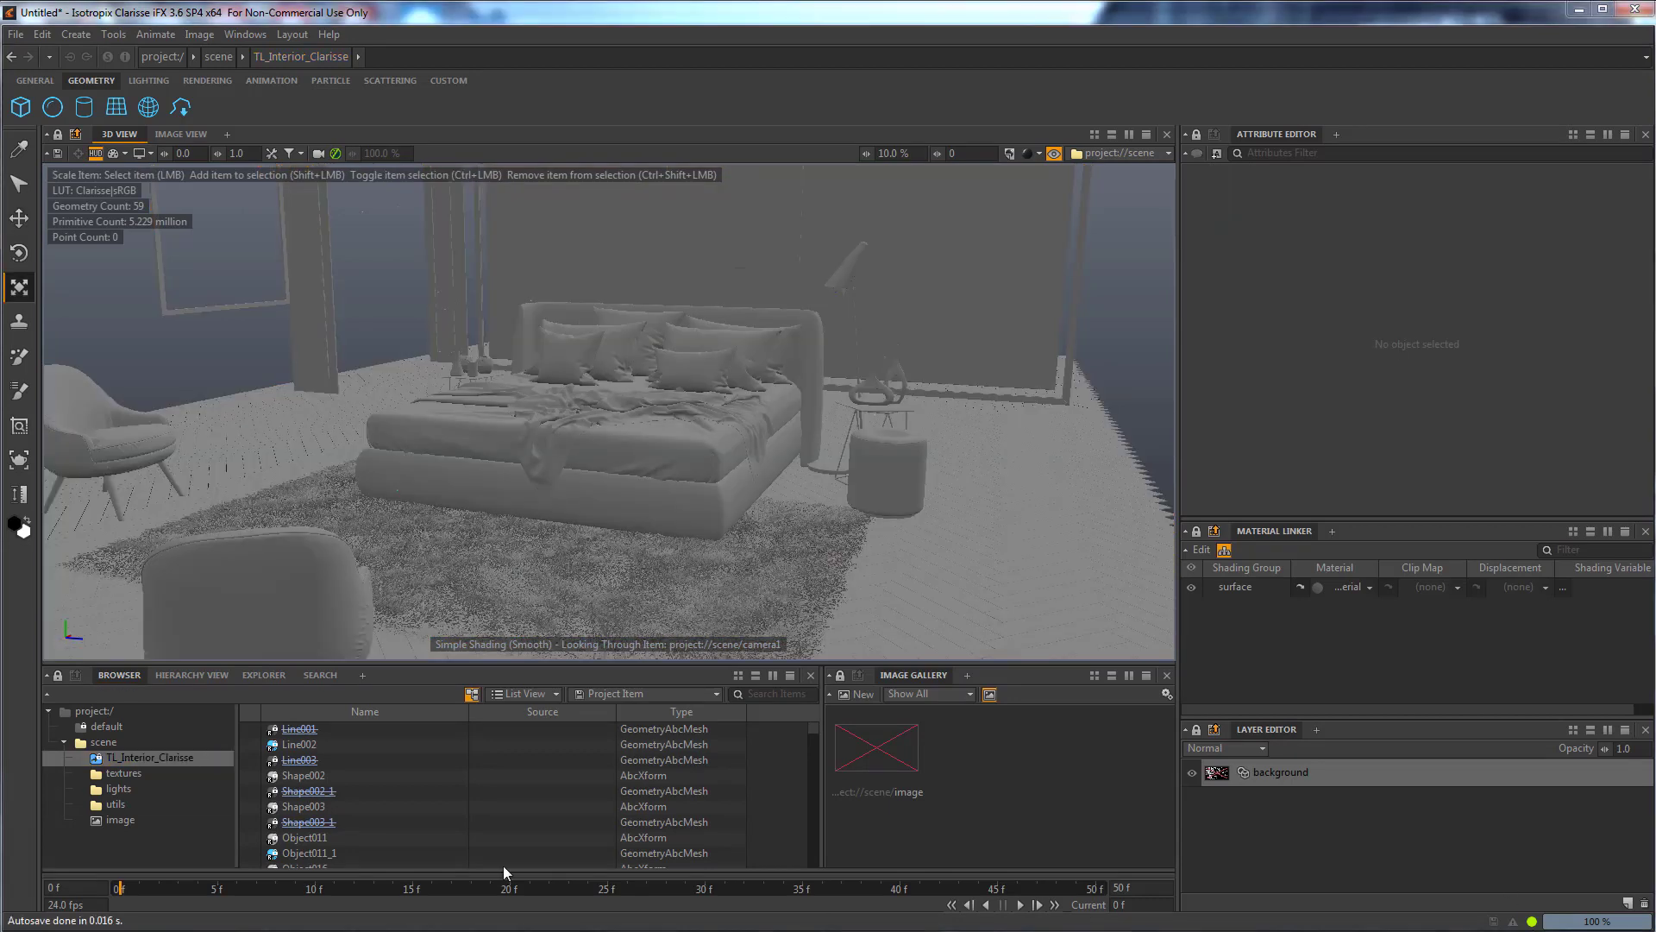
left_click(120, 795)
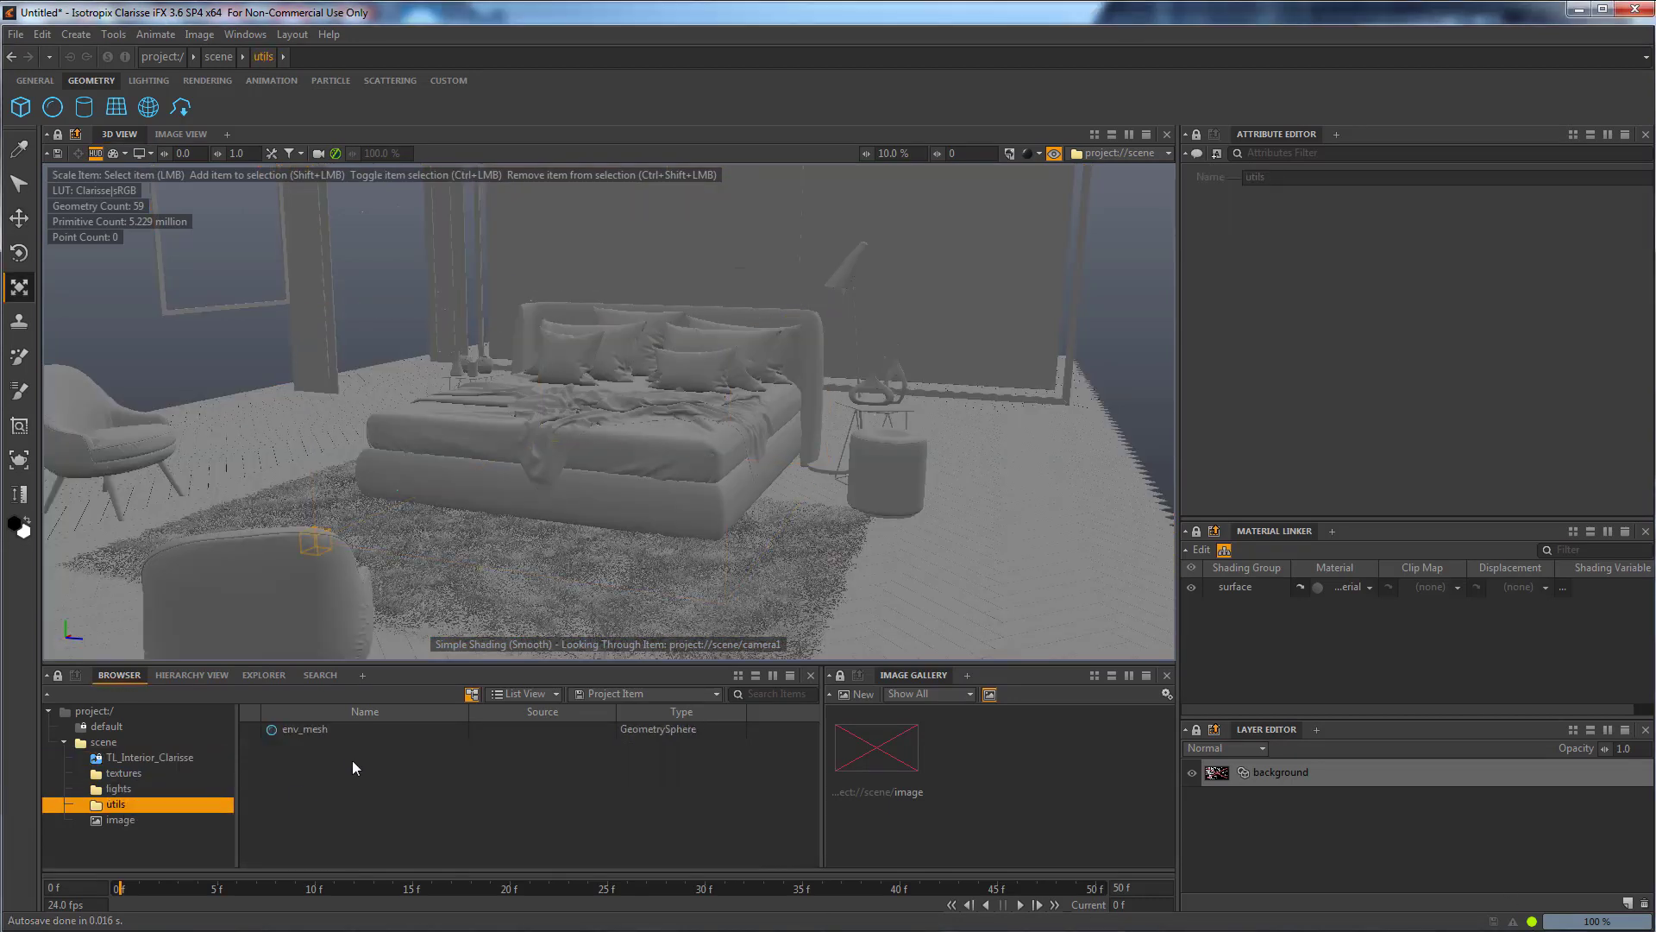
left_click(313, 734)
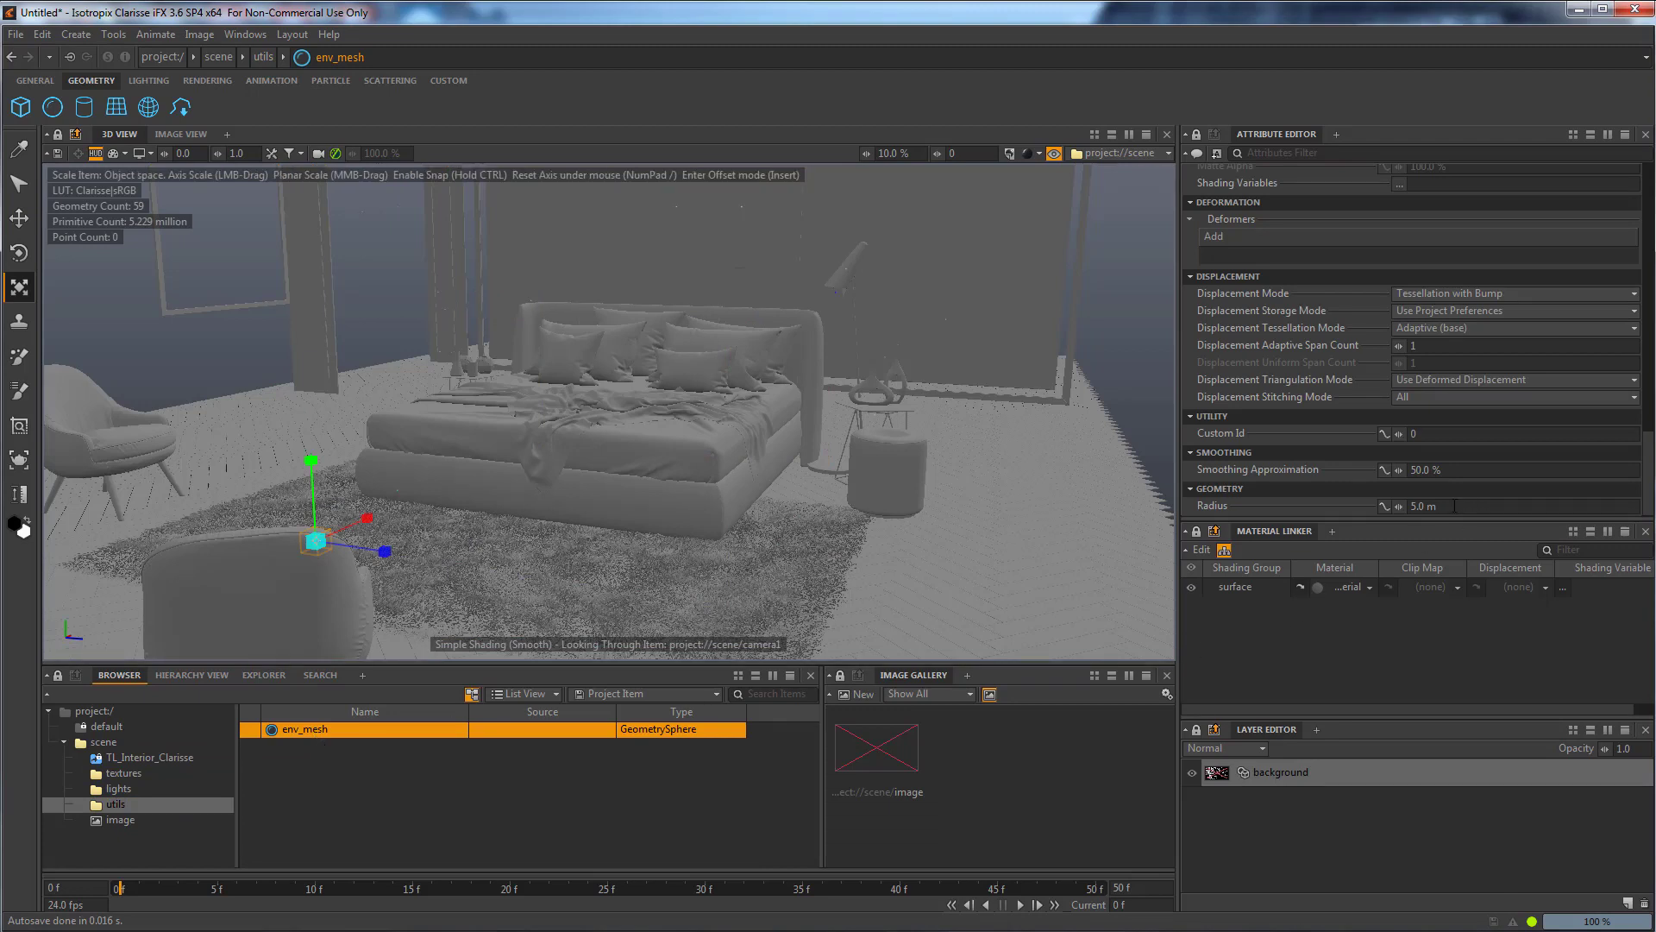
left_click(1454, 506)
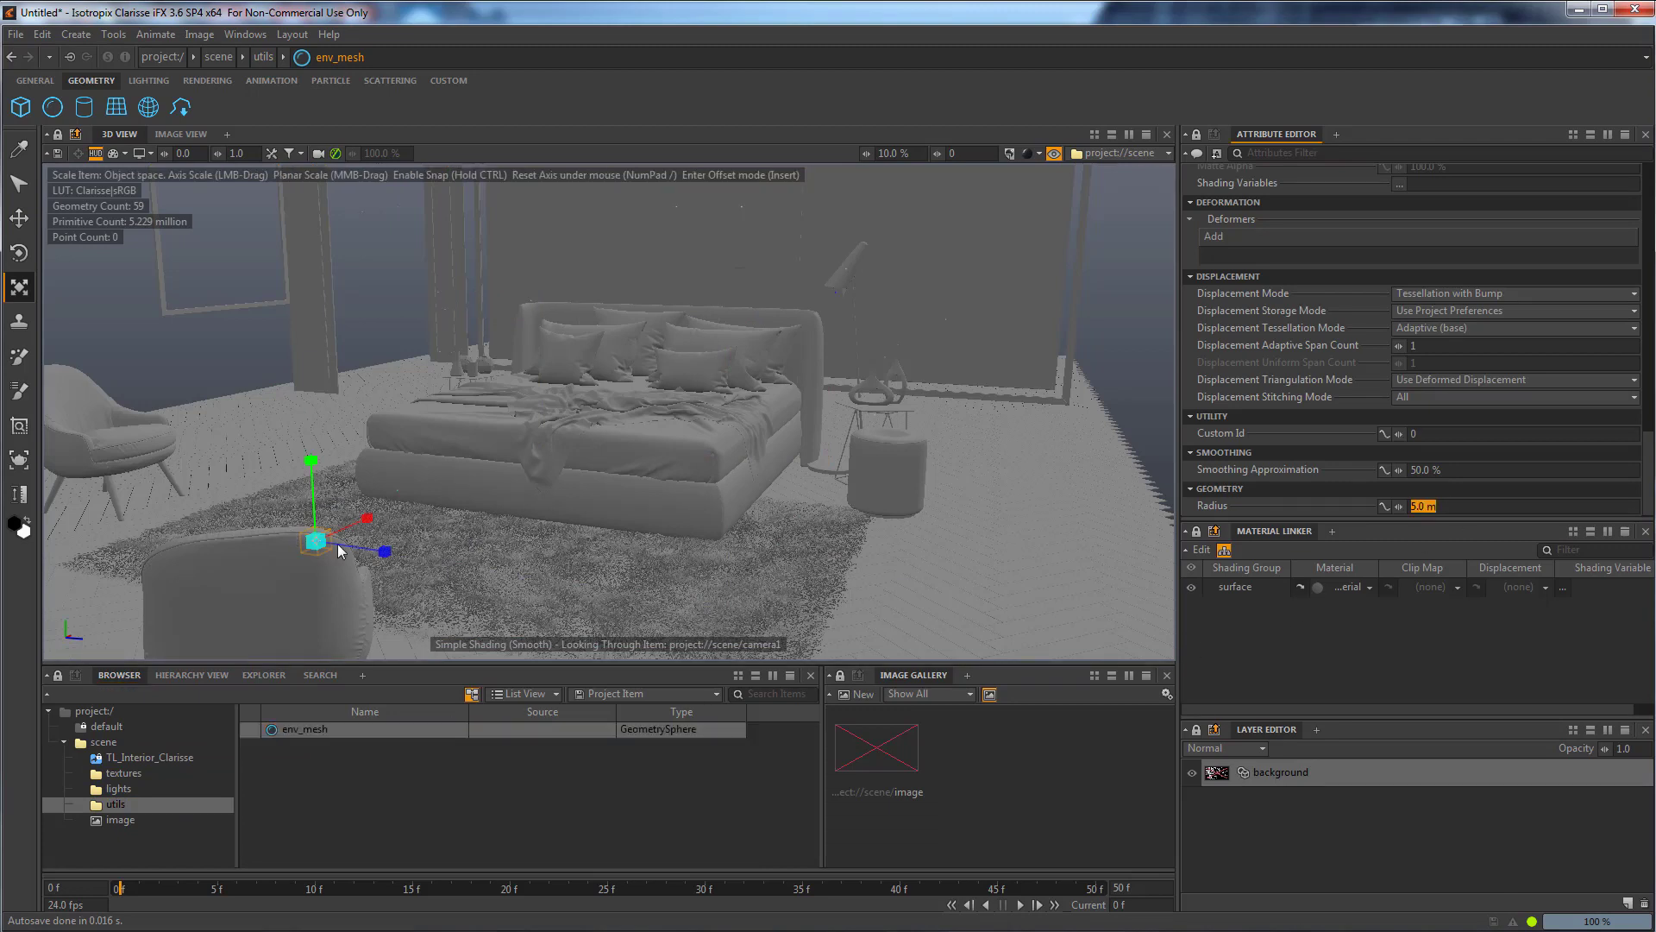
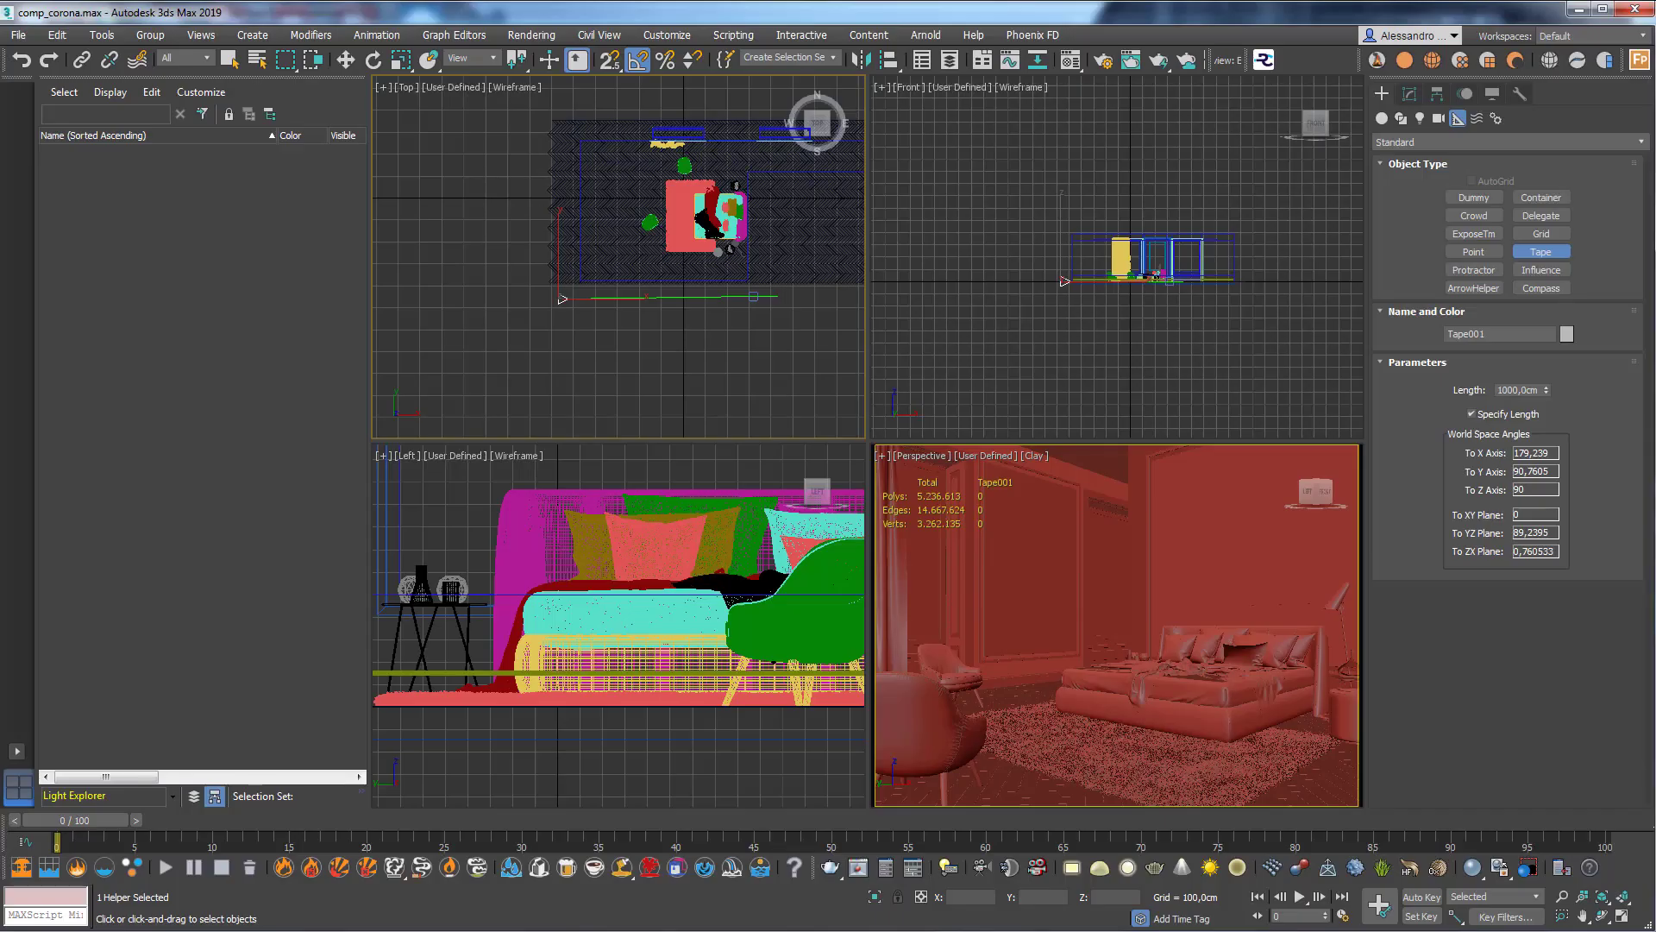
Switch to 3ds Max and delete the Tape helper below the room in the Top view.
middle_click_drag(694, 226, 577, 299)
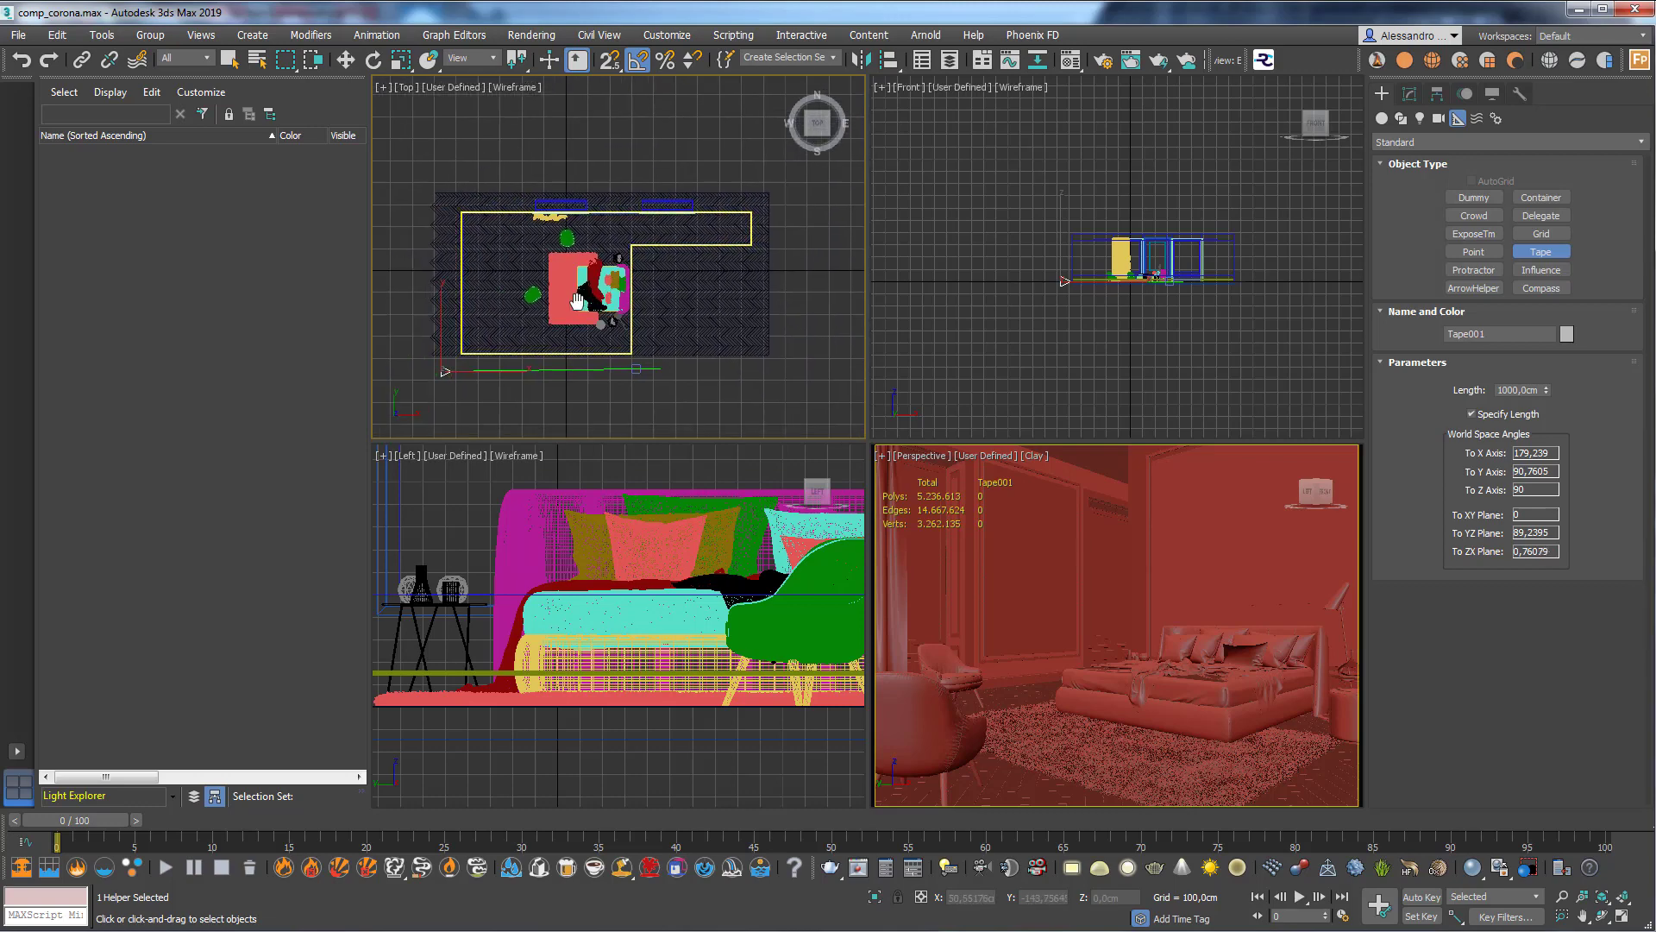
key("q")
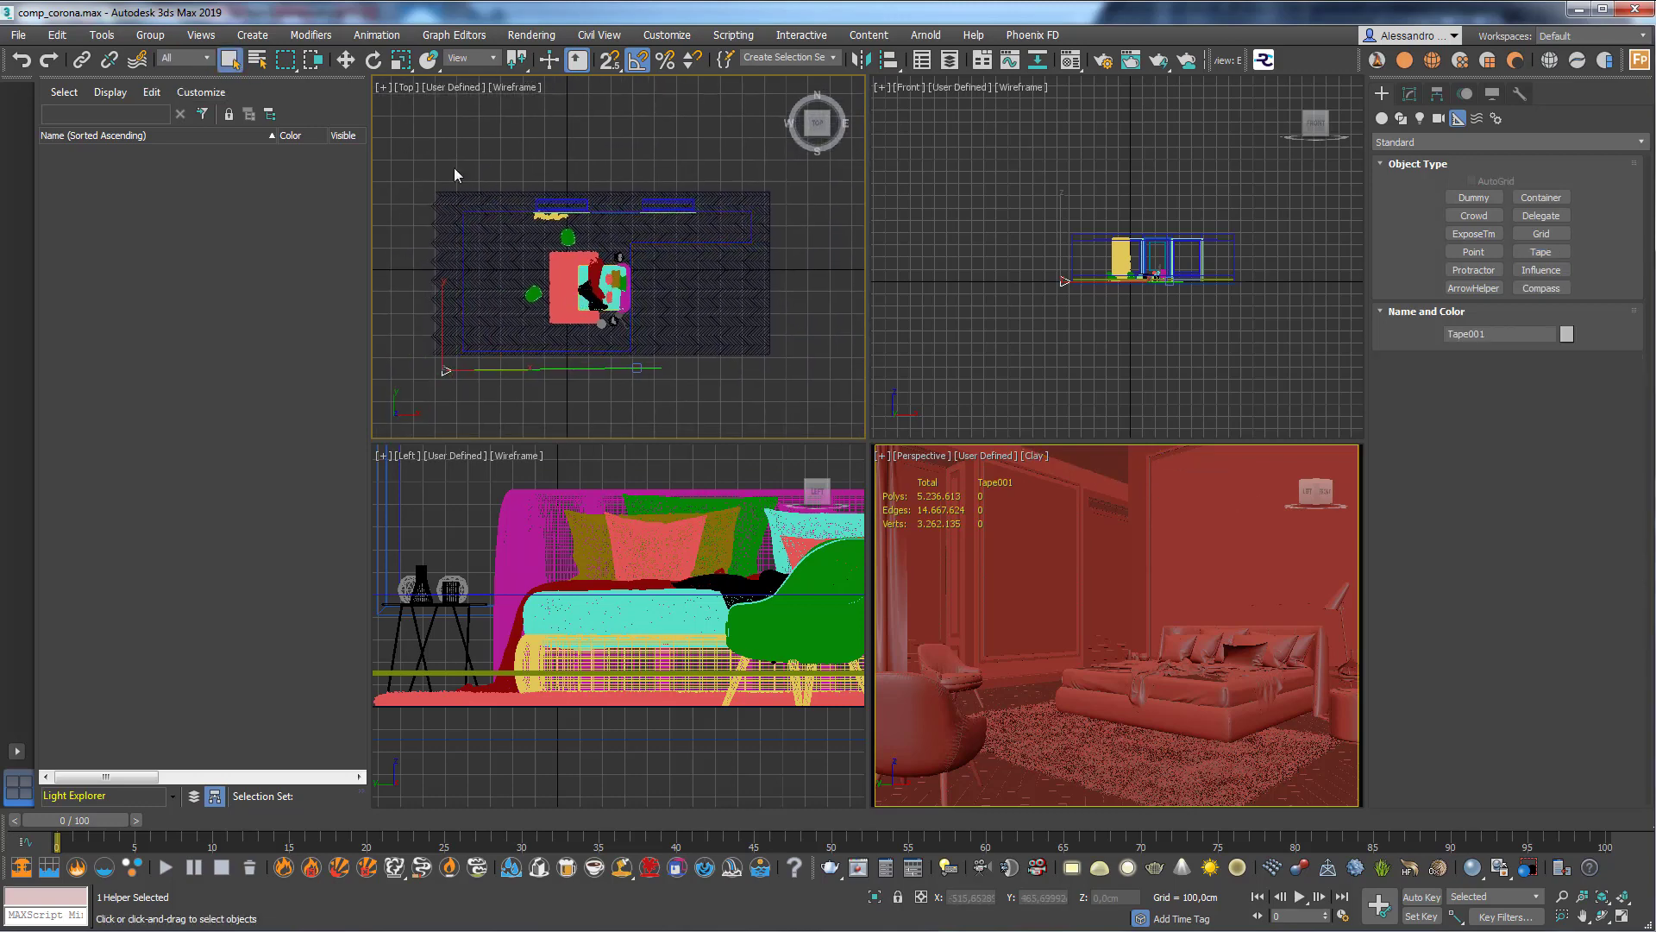
key("Delete")
Select the entire bedroom model in the Top view and scale it uniformly to 1 percent.
left_click_drag(454, 161, 396, 226)
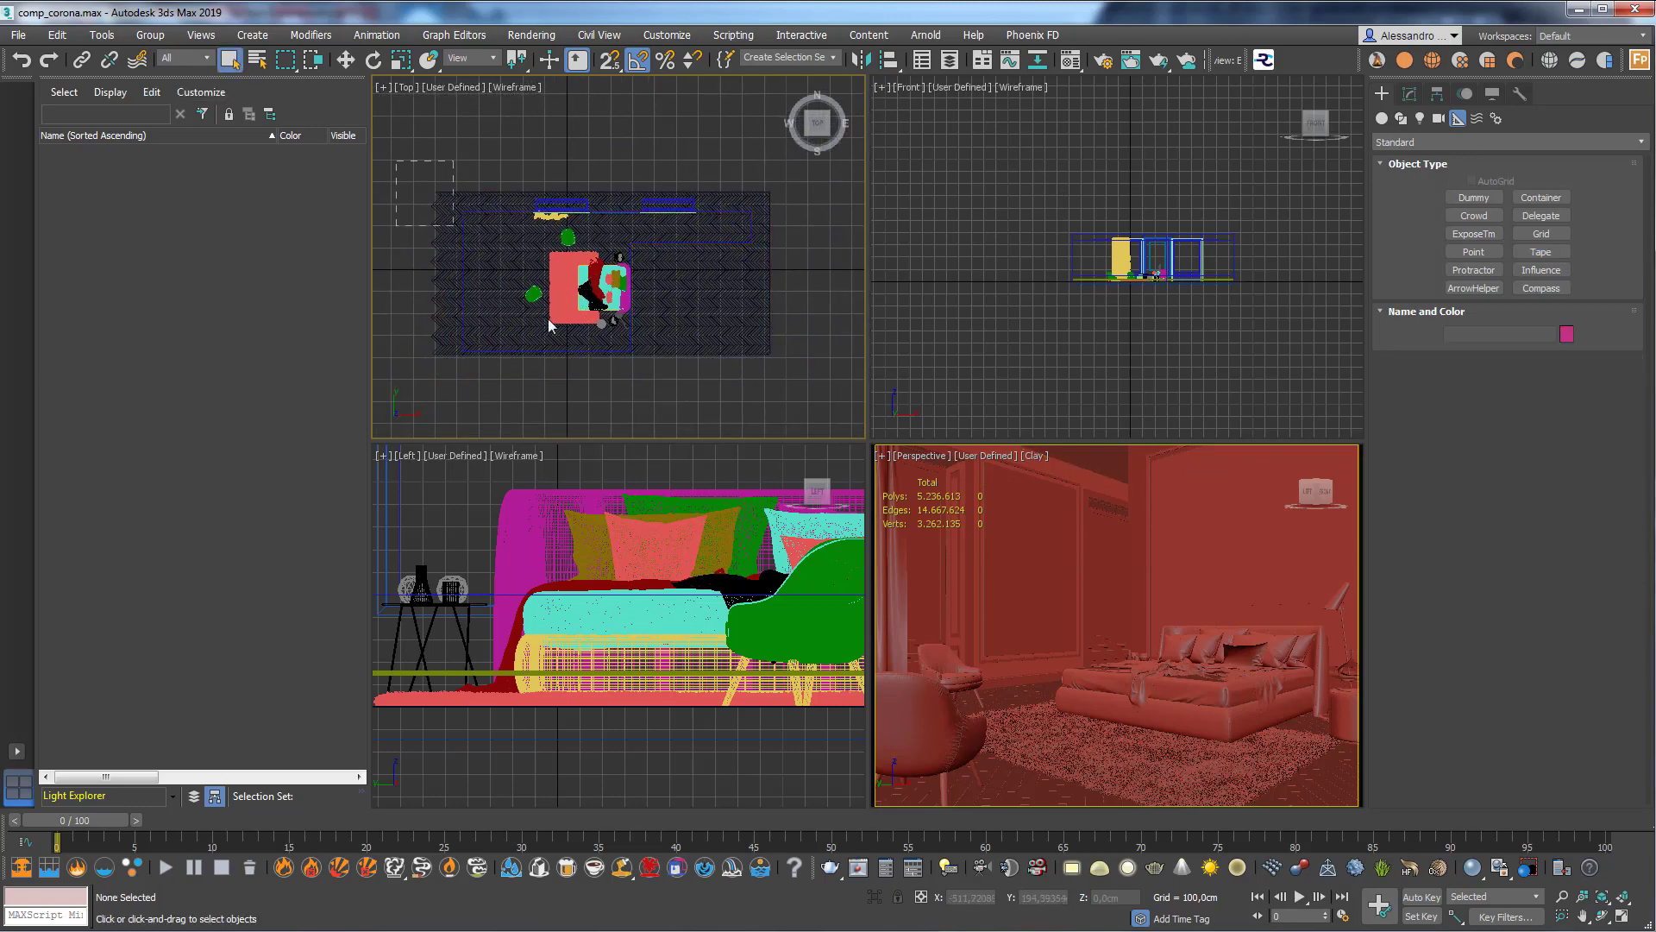
left_click_drag(548, 325, 813, 383)
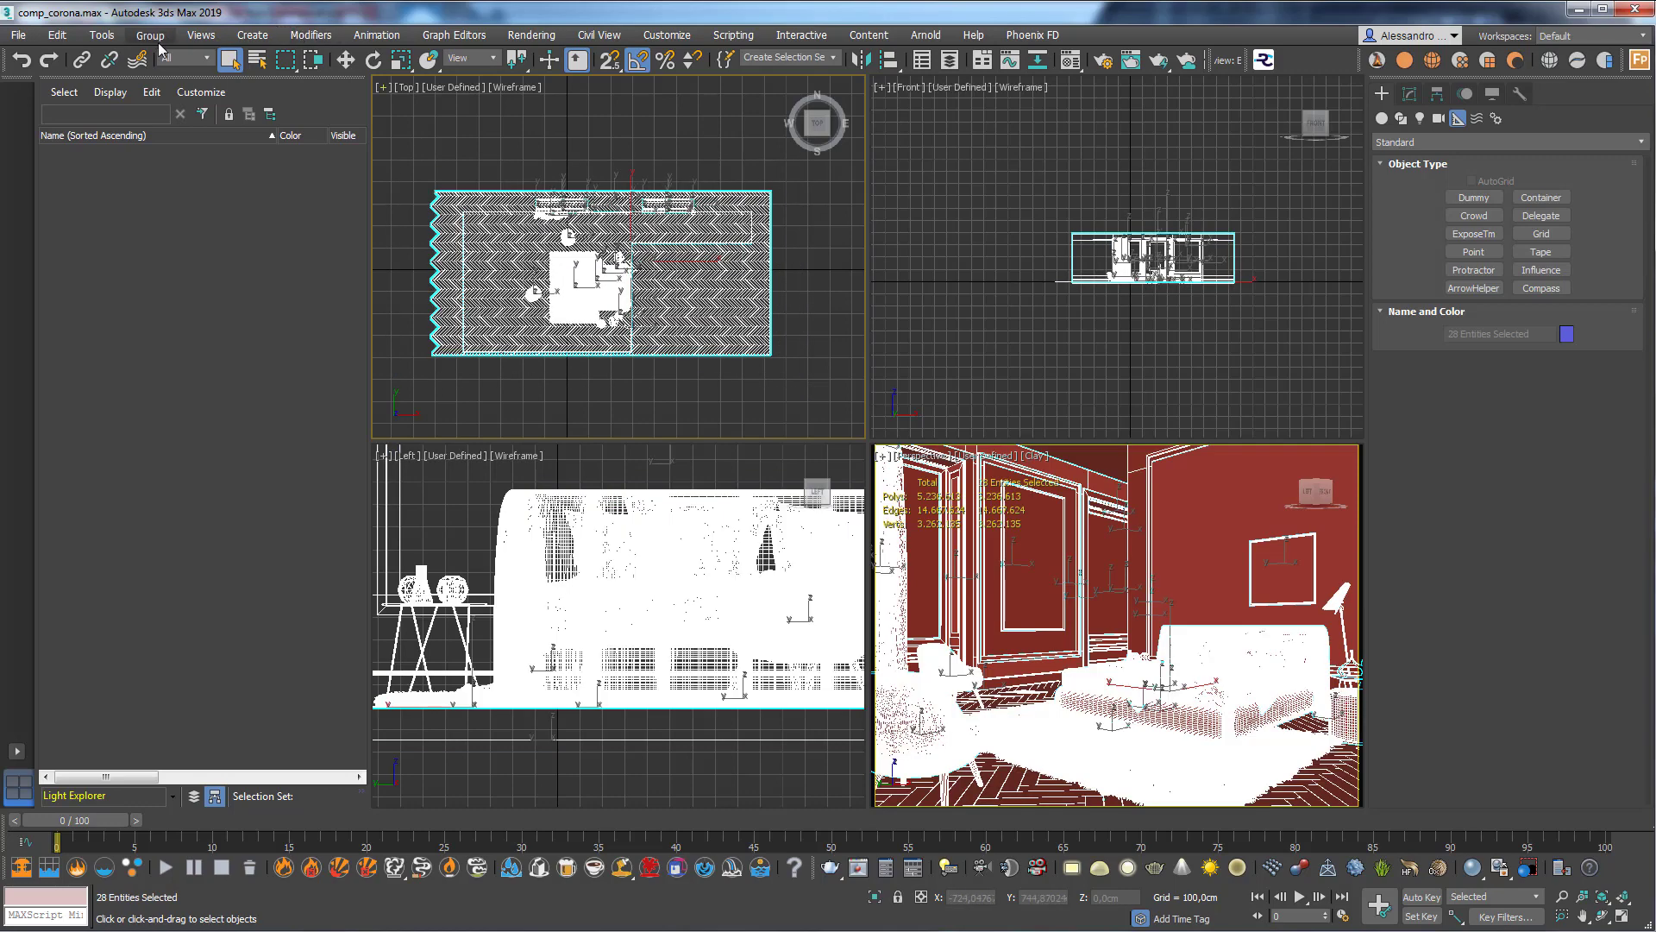
left_click(400, 61)
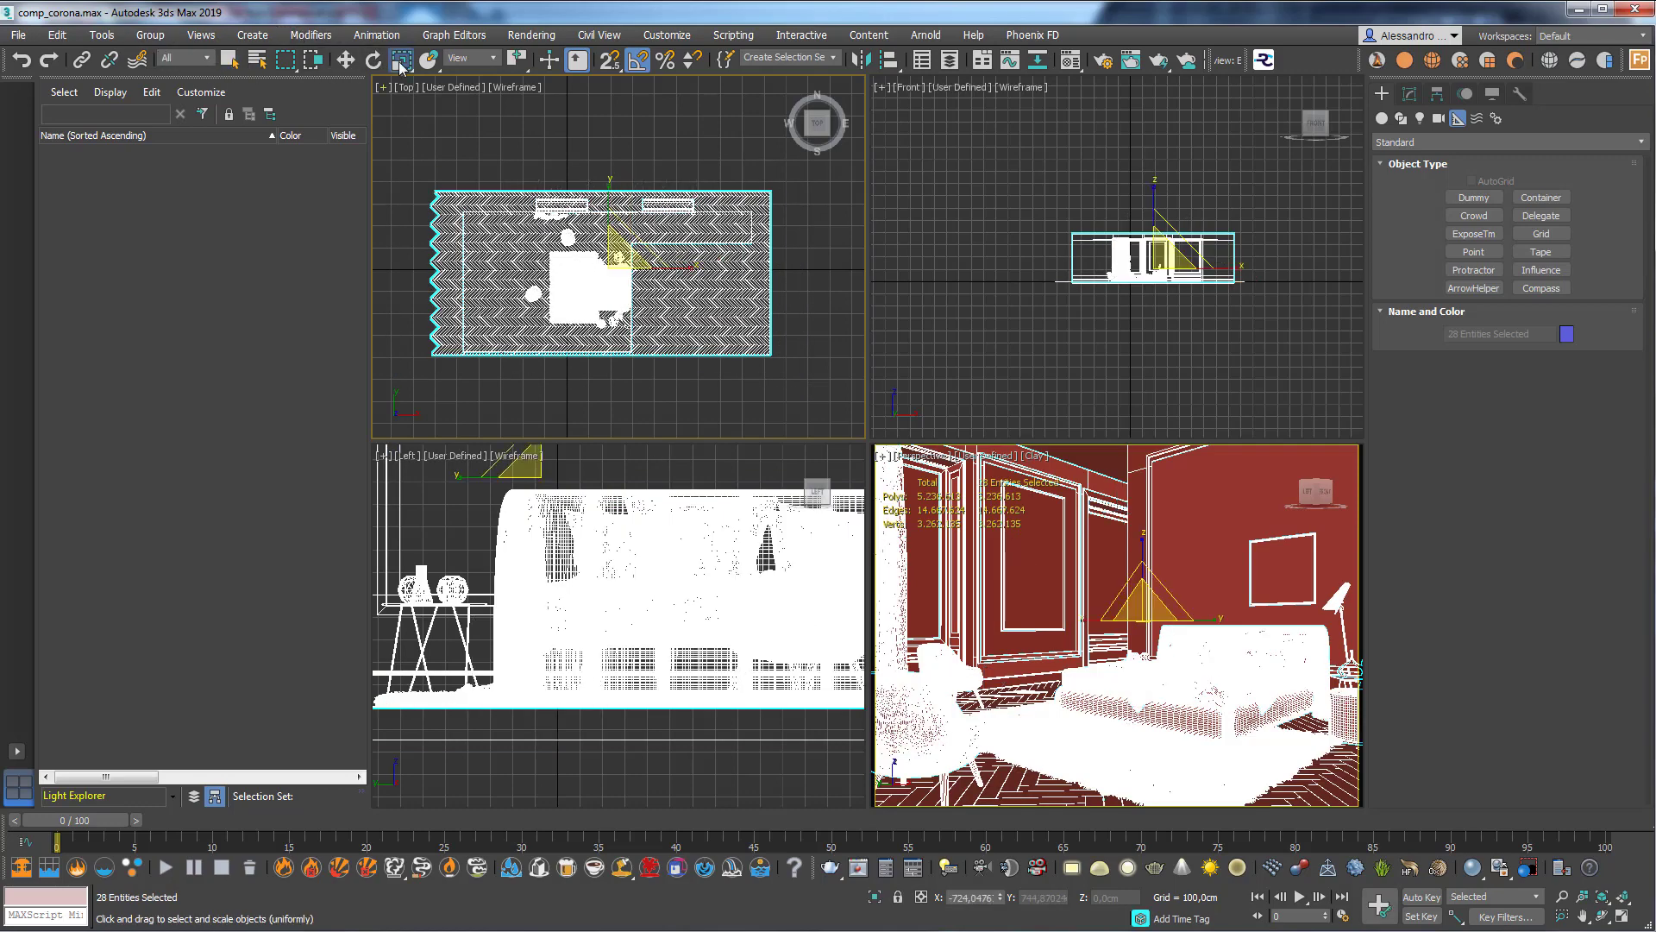
right_click(400, 60)
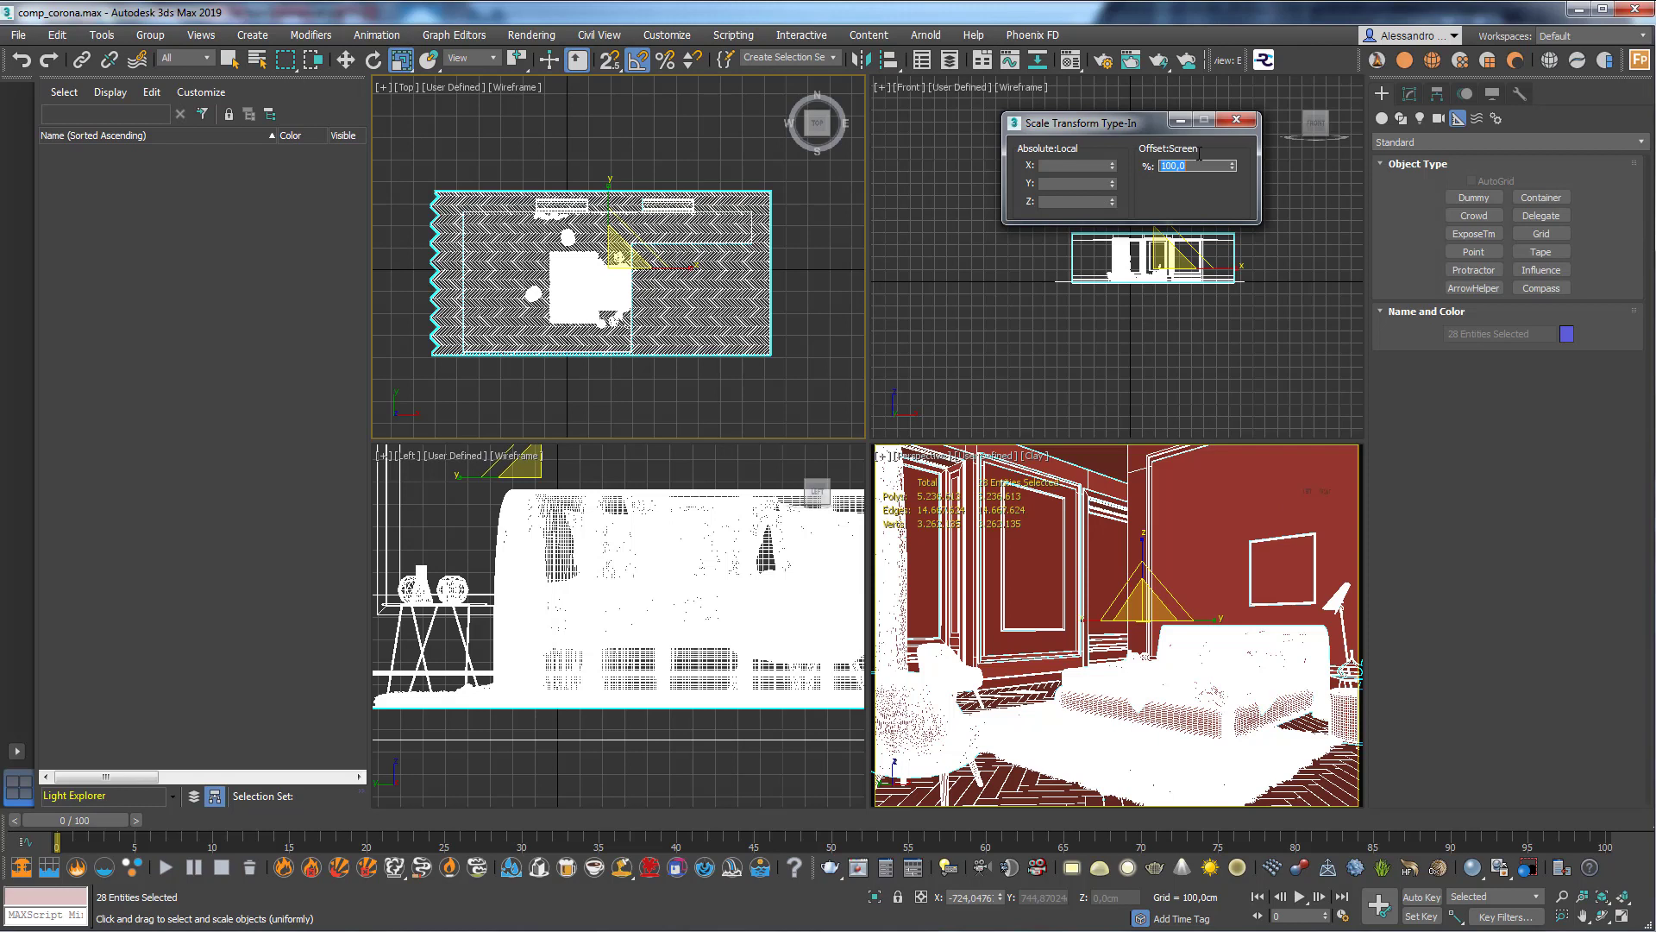
type("1")
key("Return")
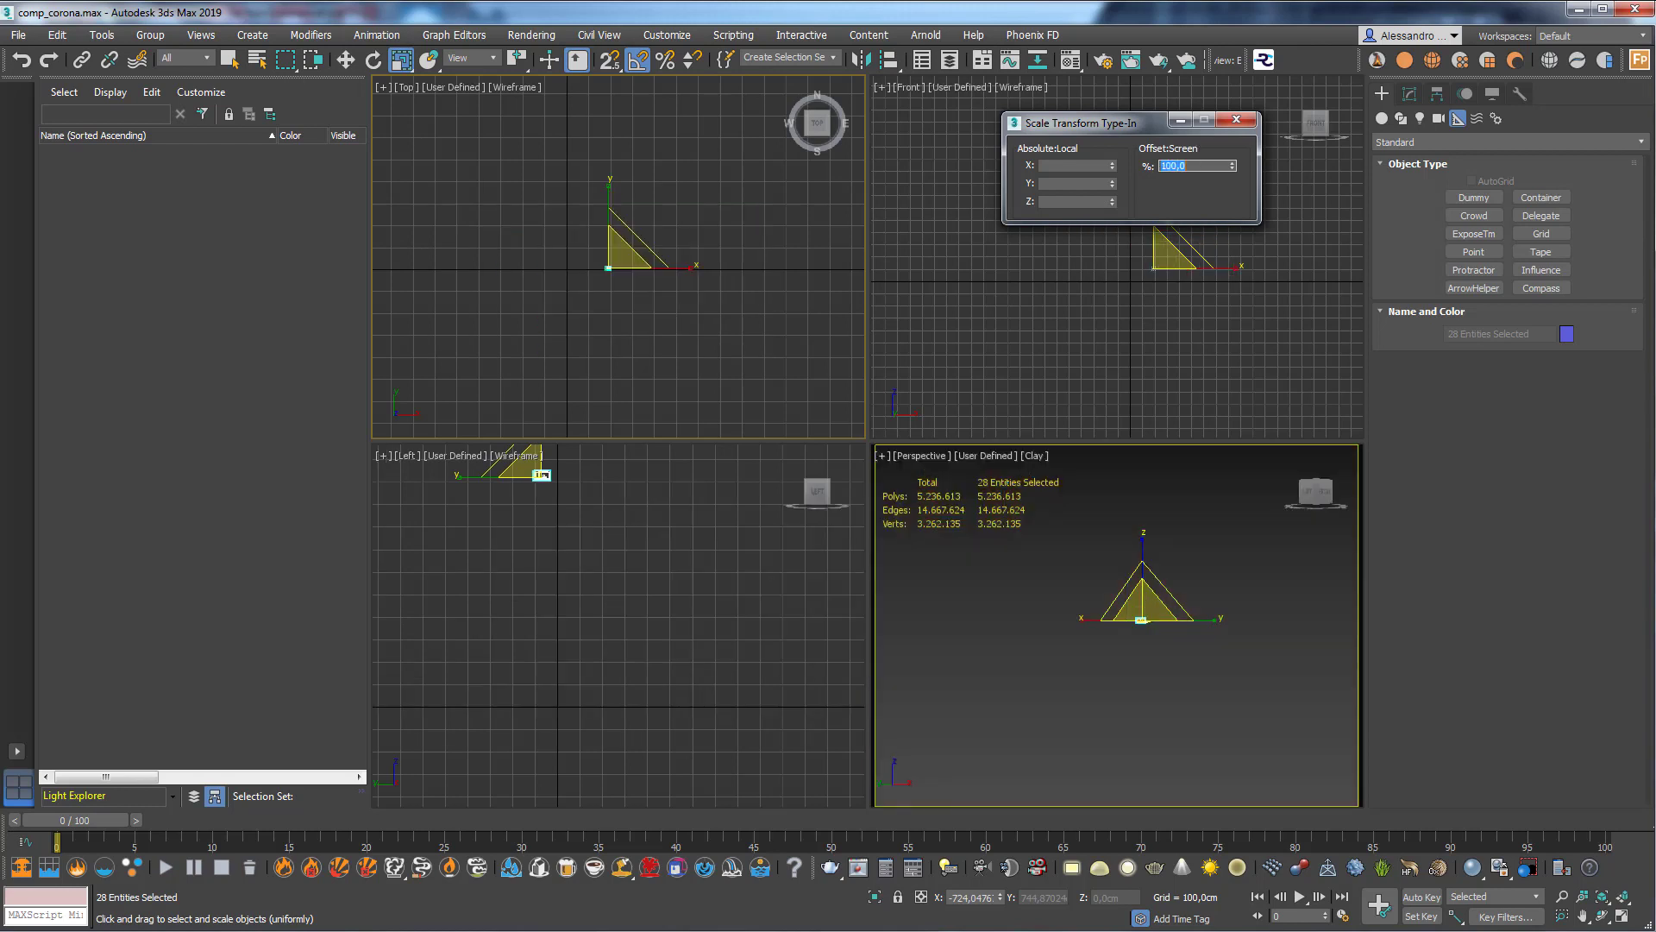
Move the scaled room to the world origin using the Top and Left views.
left_click(230, 60)
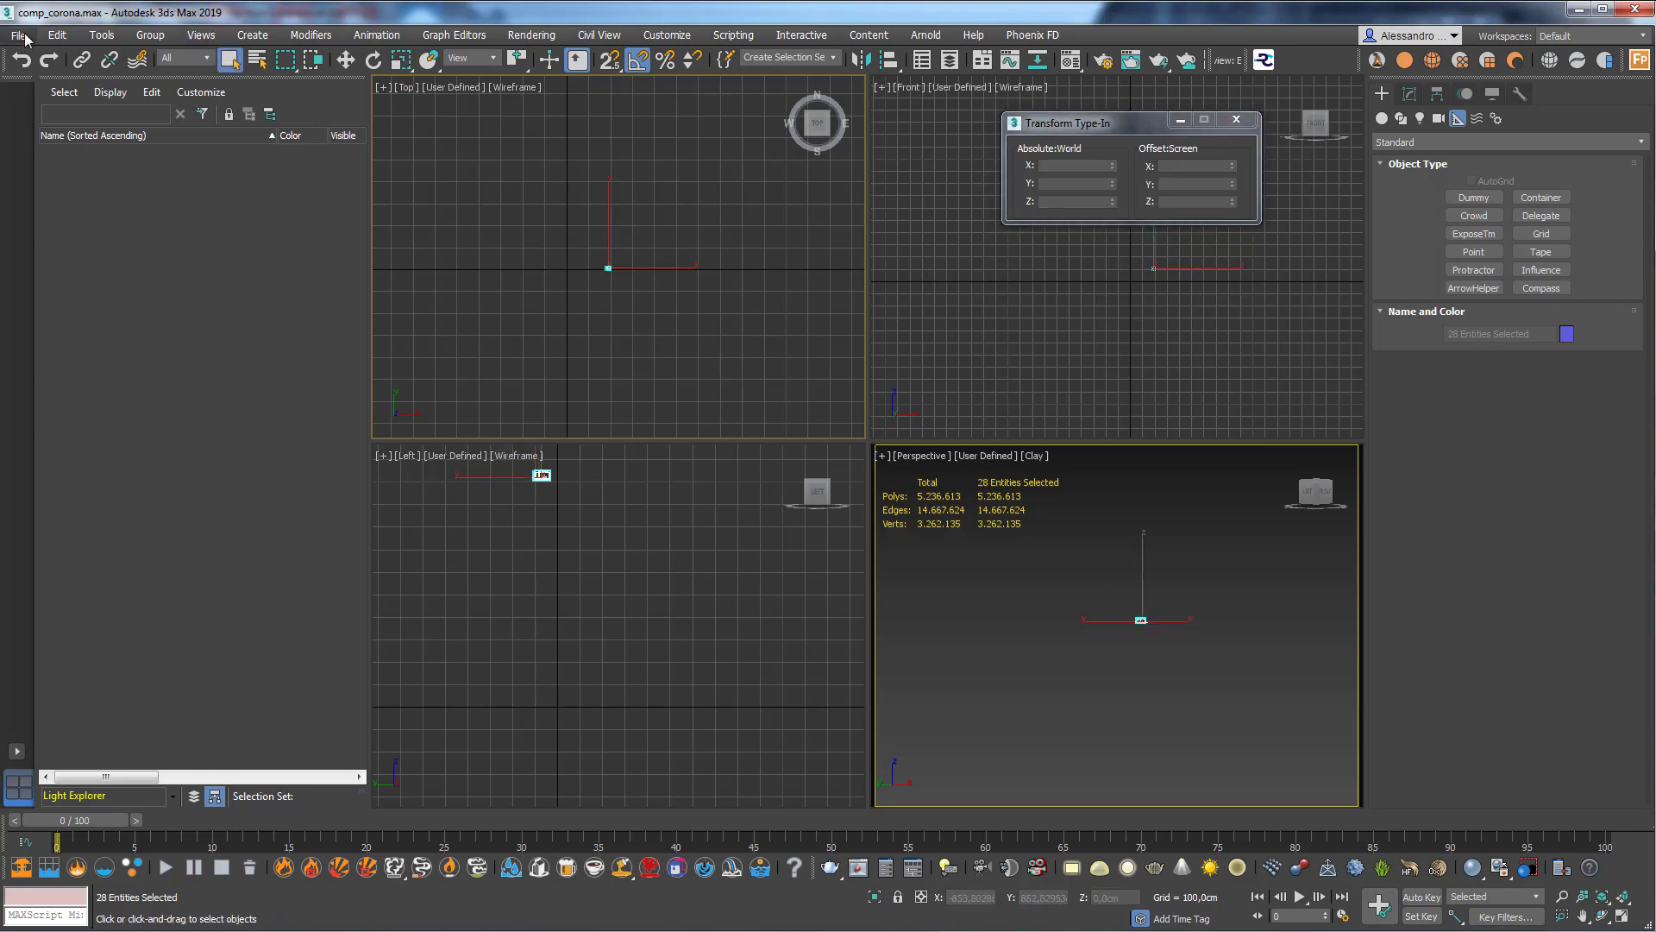
left_click(346, 60)
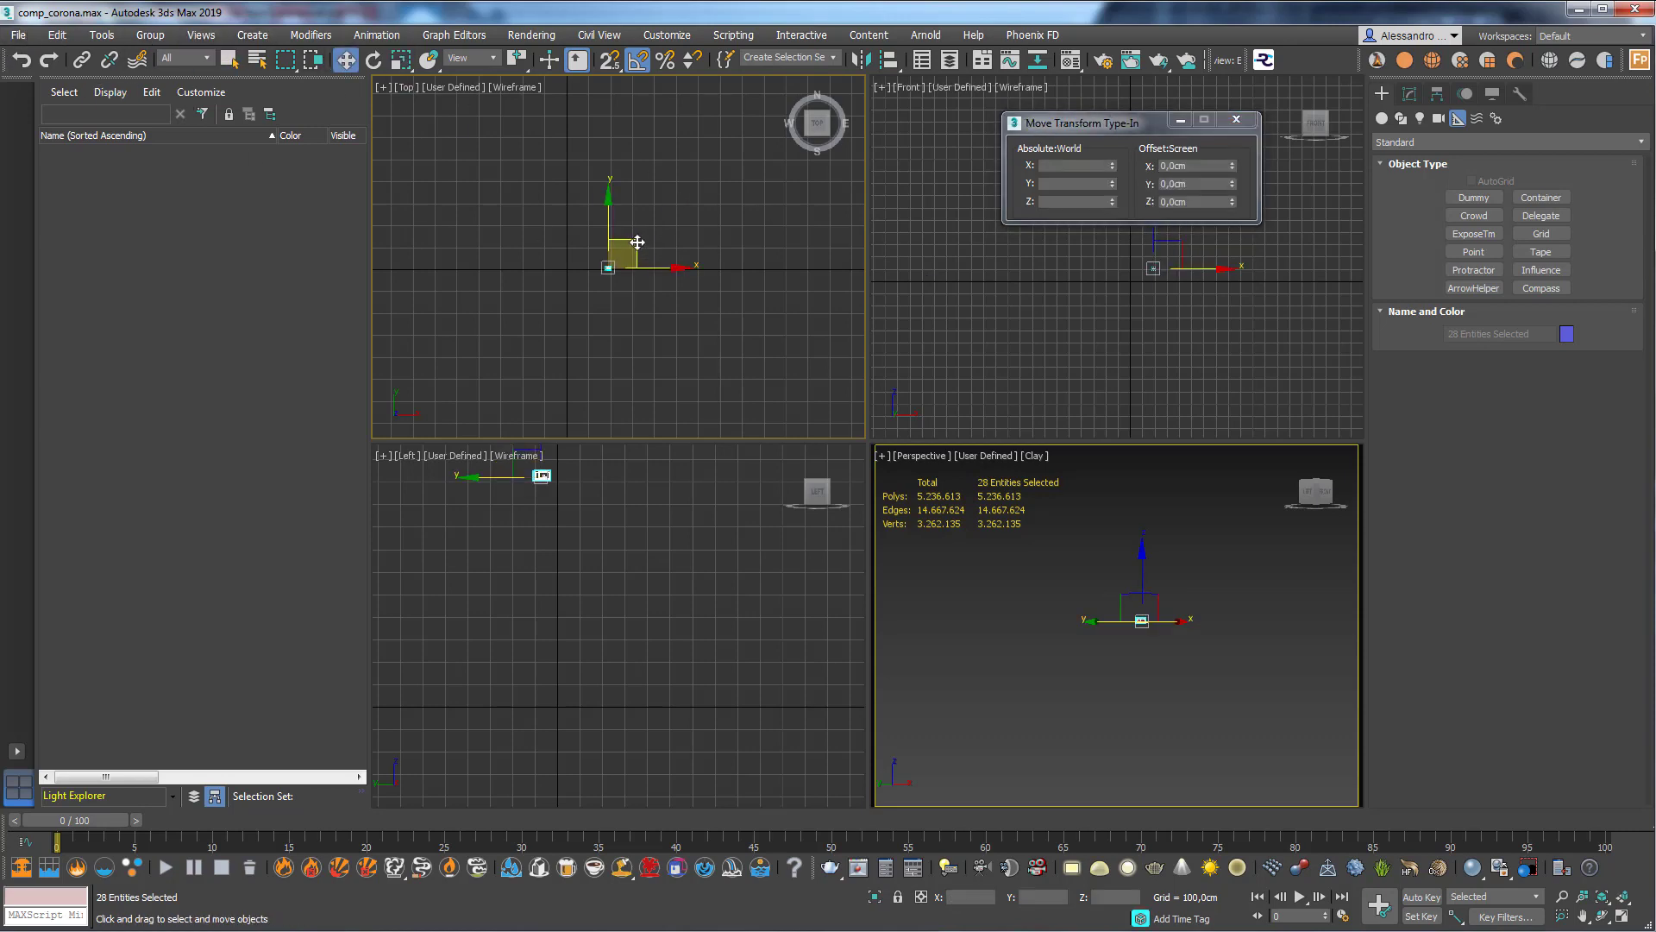
right_click(599, 497)
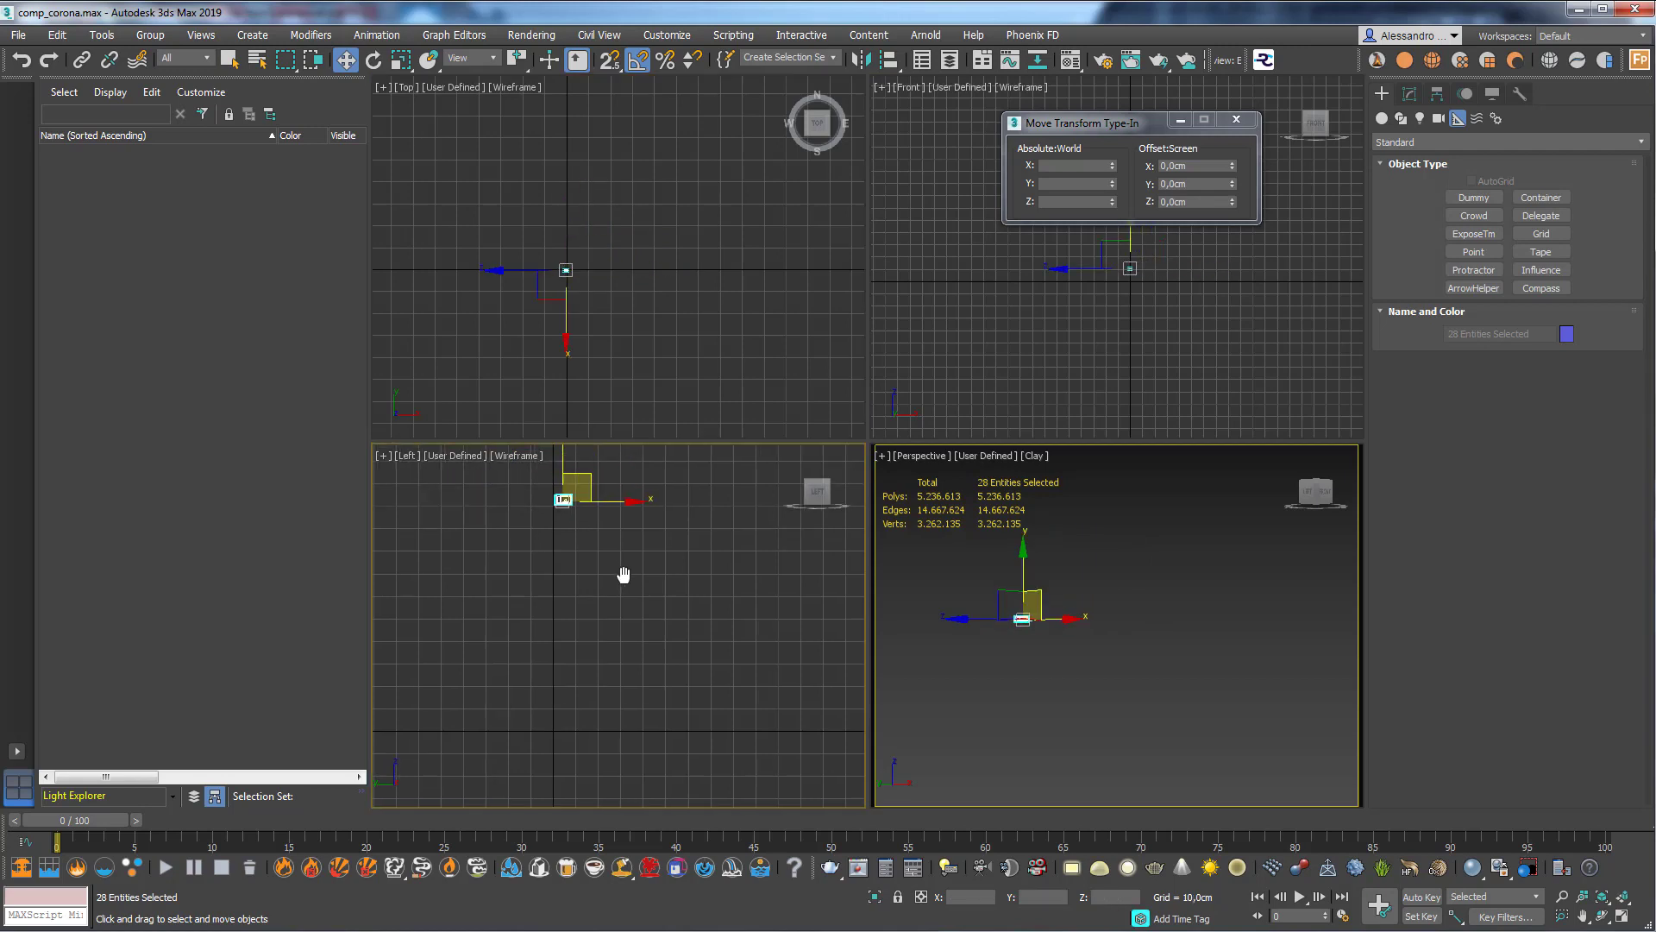
left_click_drag(593, 476, 584, 709)
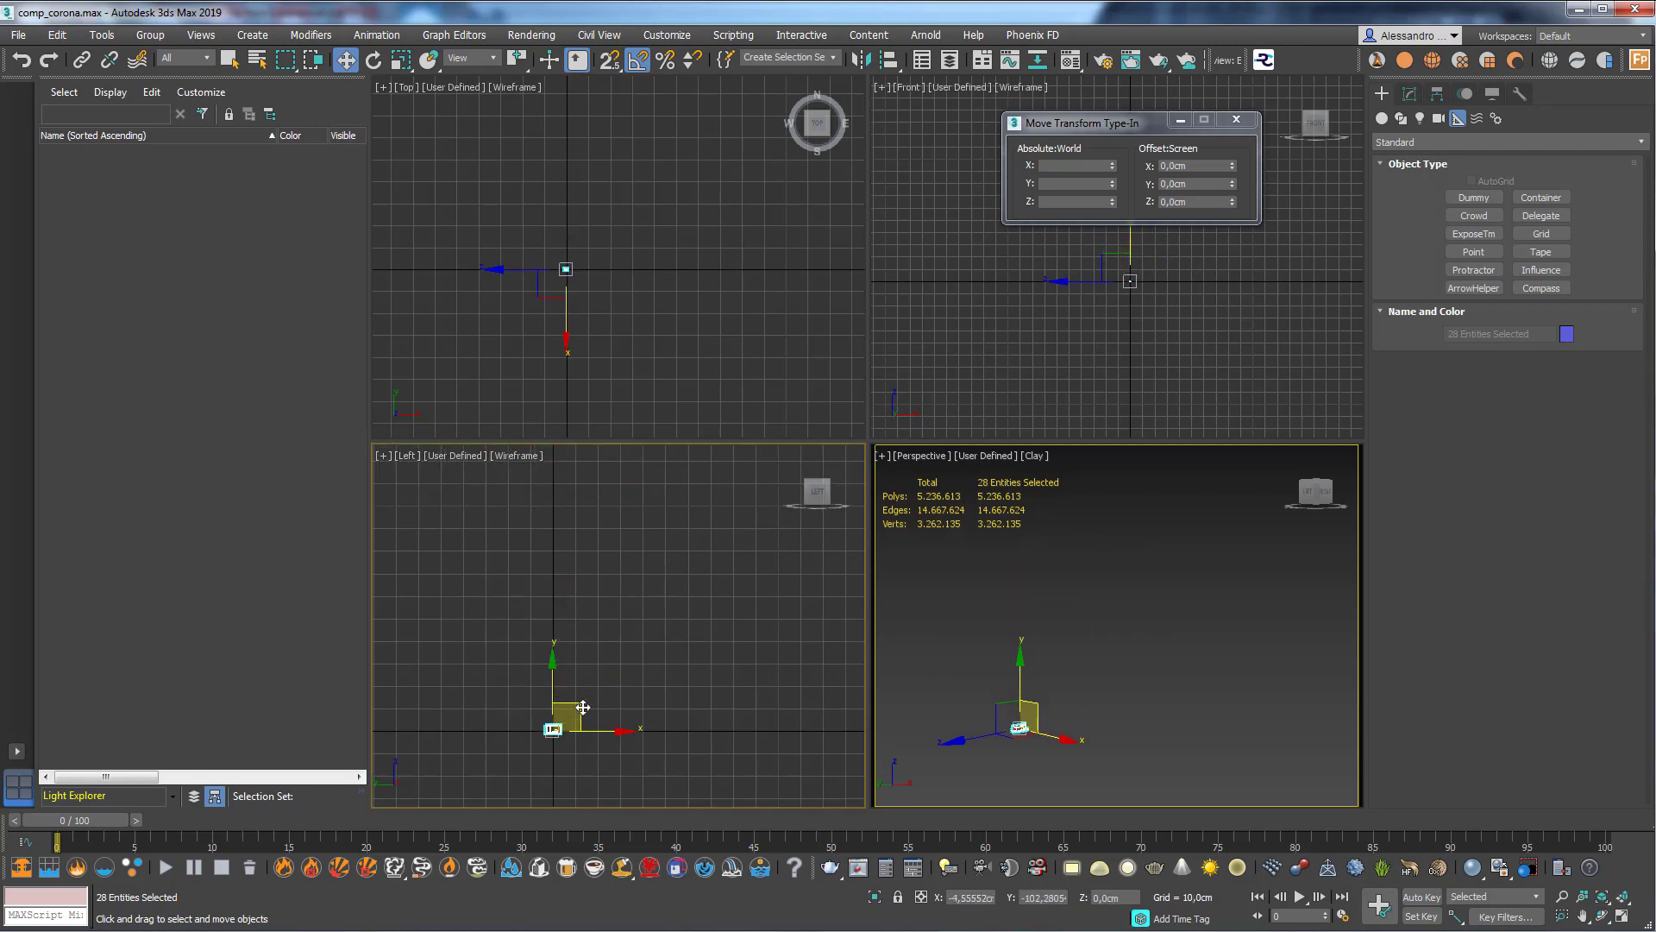
Export the scene as Alembic, overwriting TL_Interior_Clarisse.abc, with Ogawa format and Single animation.
left_click(18, 34)
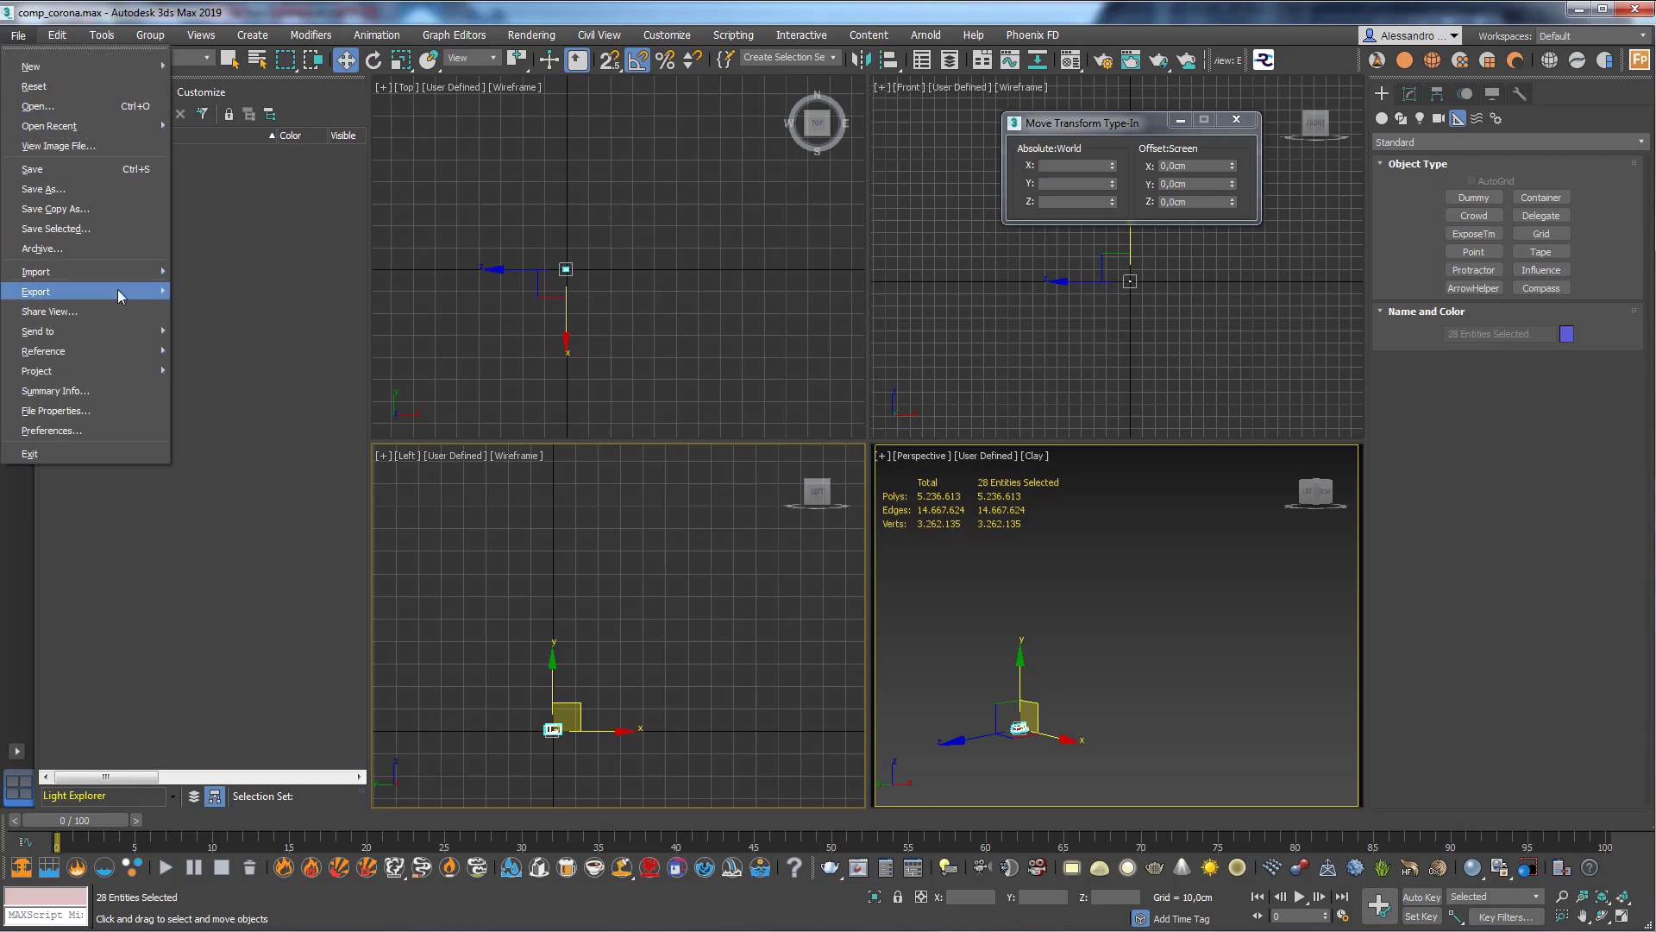
mouse_move(124, 296)
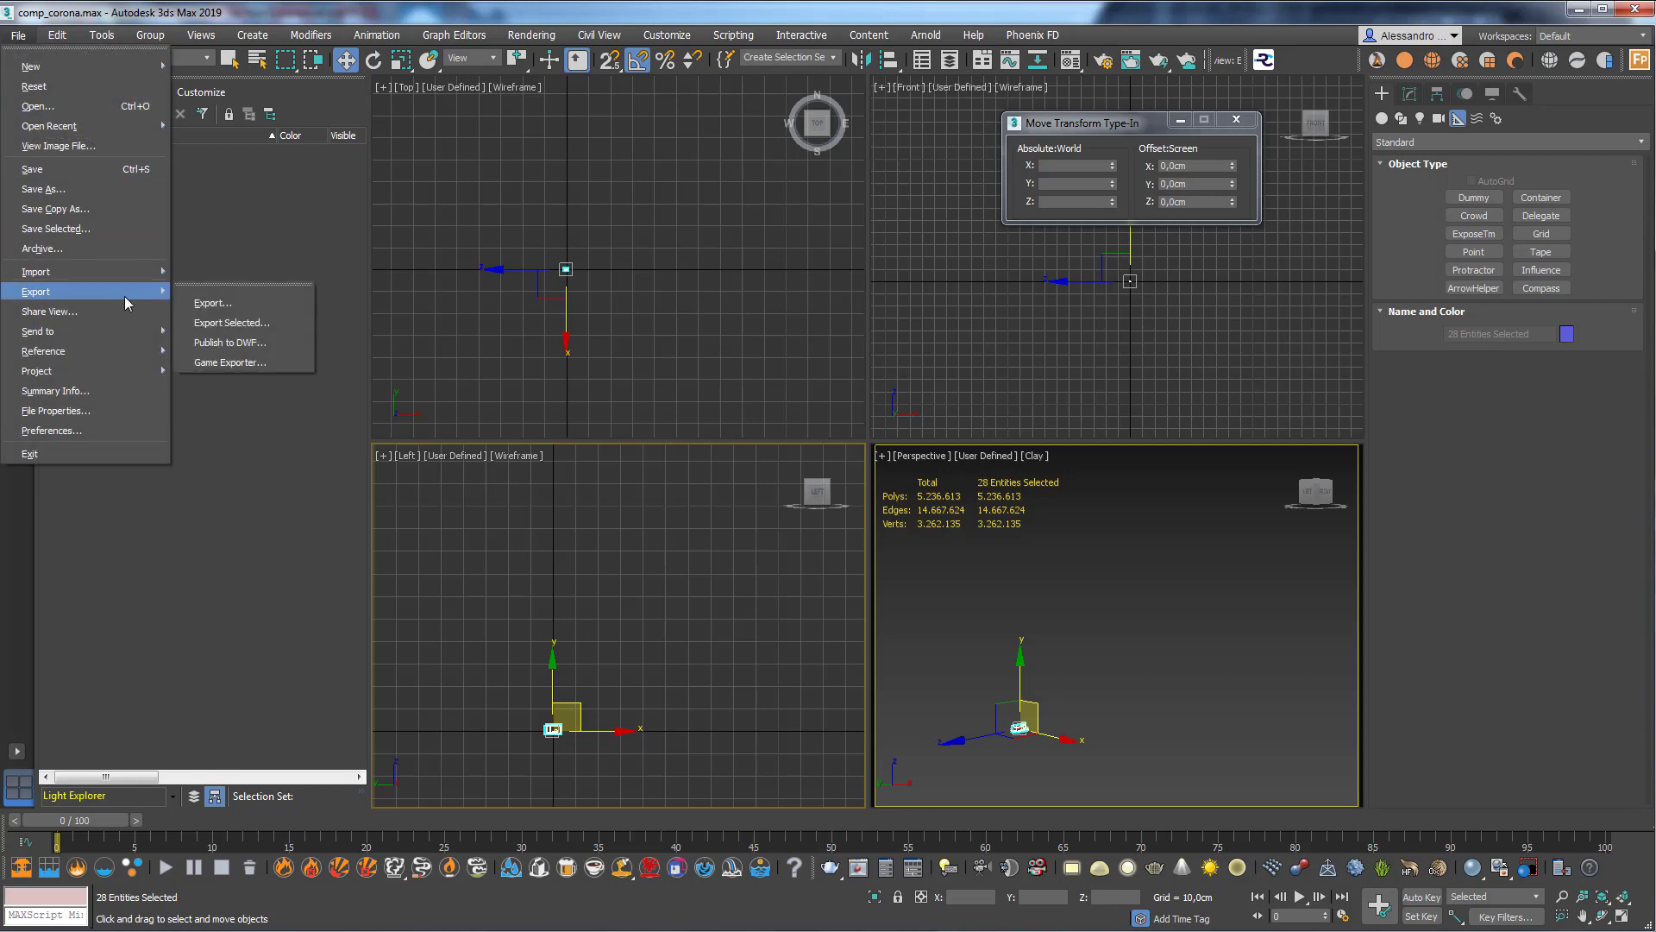
left_click(256, 298)
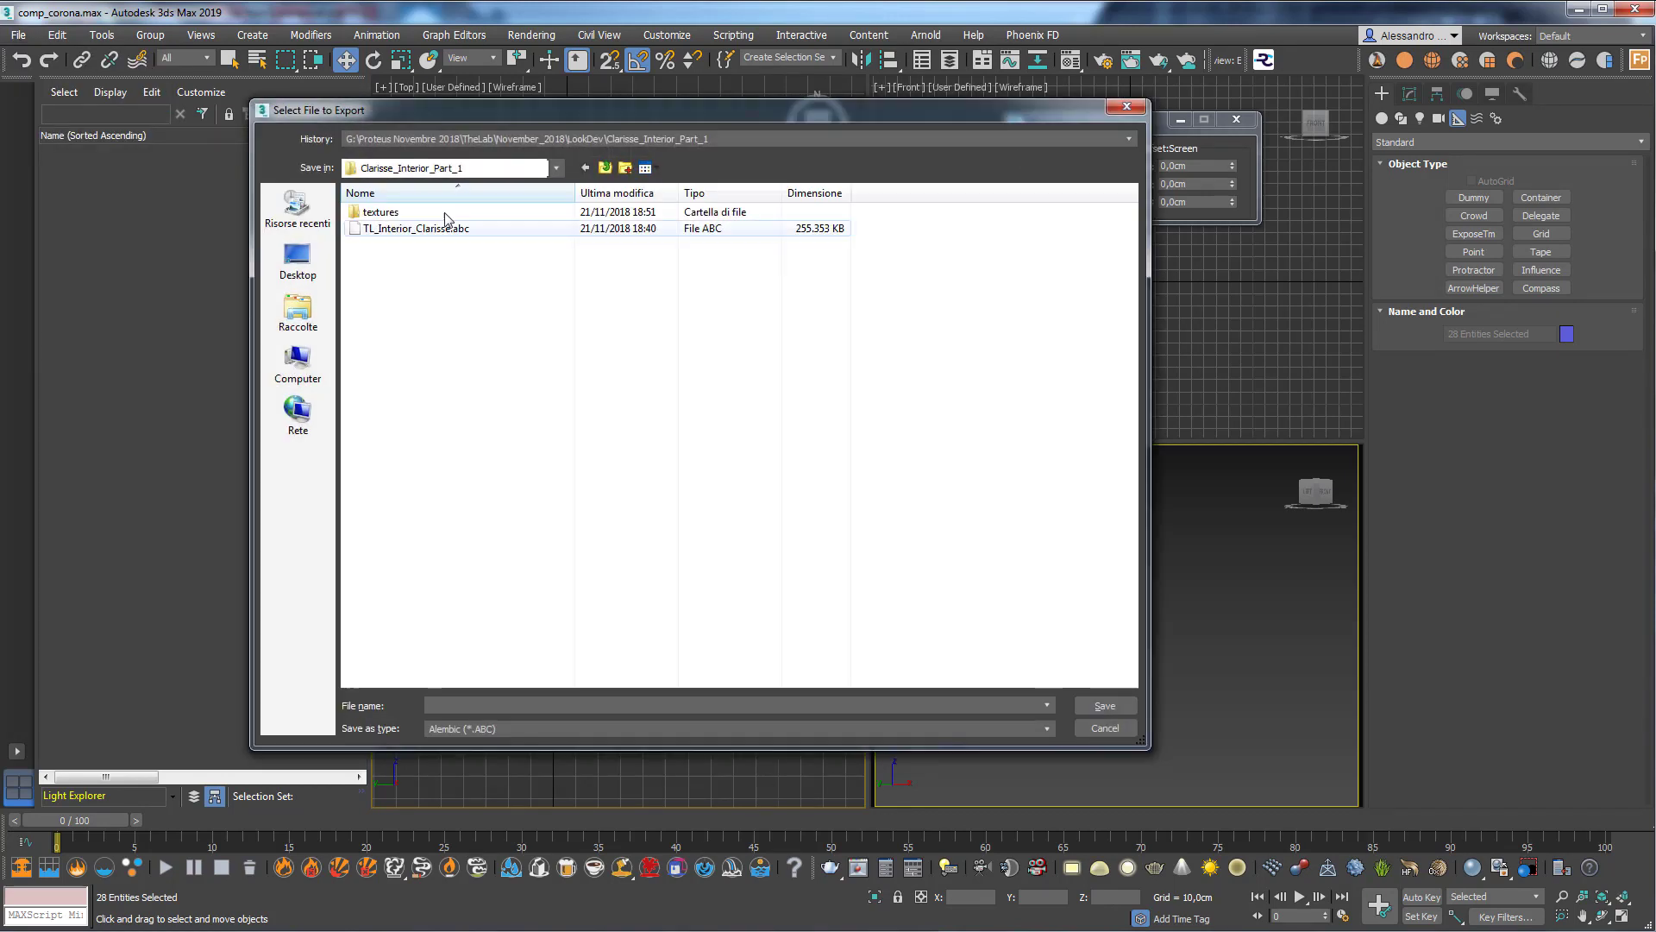
left_click(1104, 706)
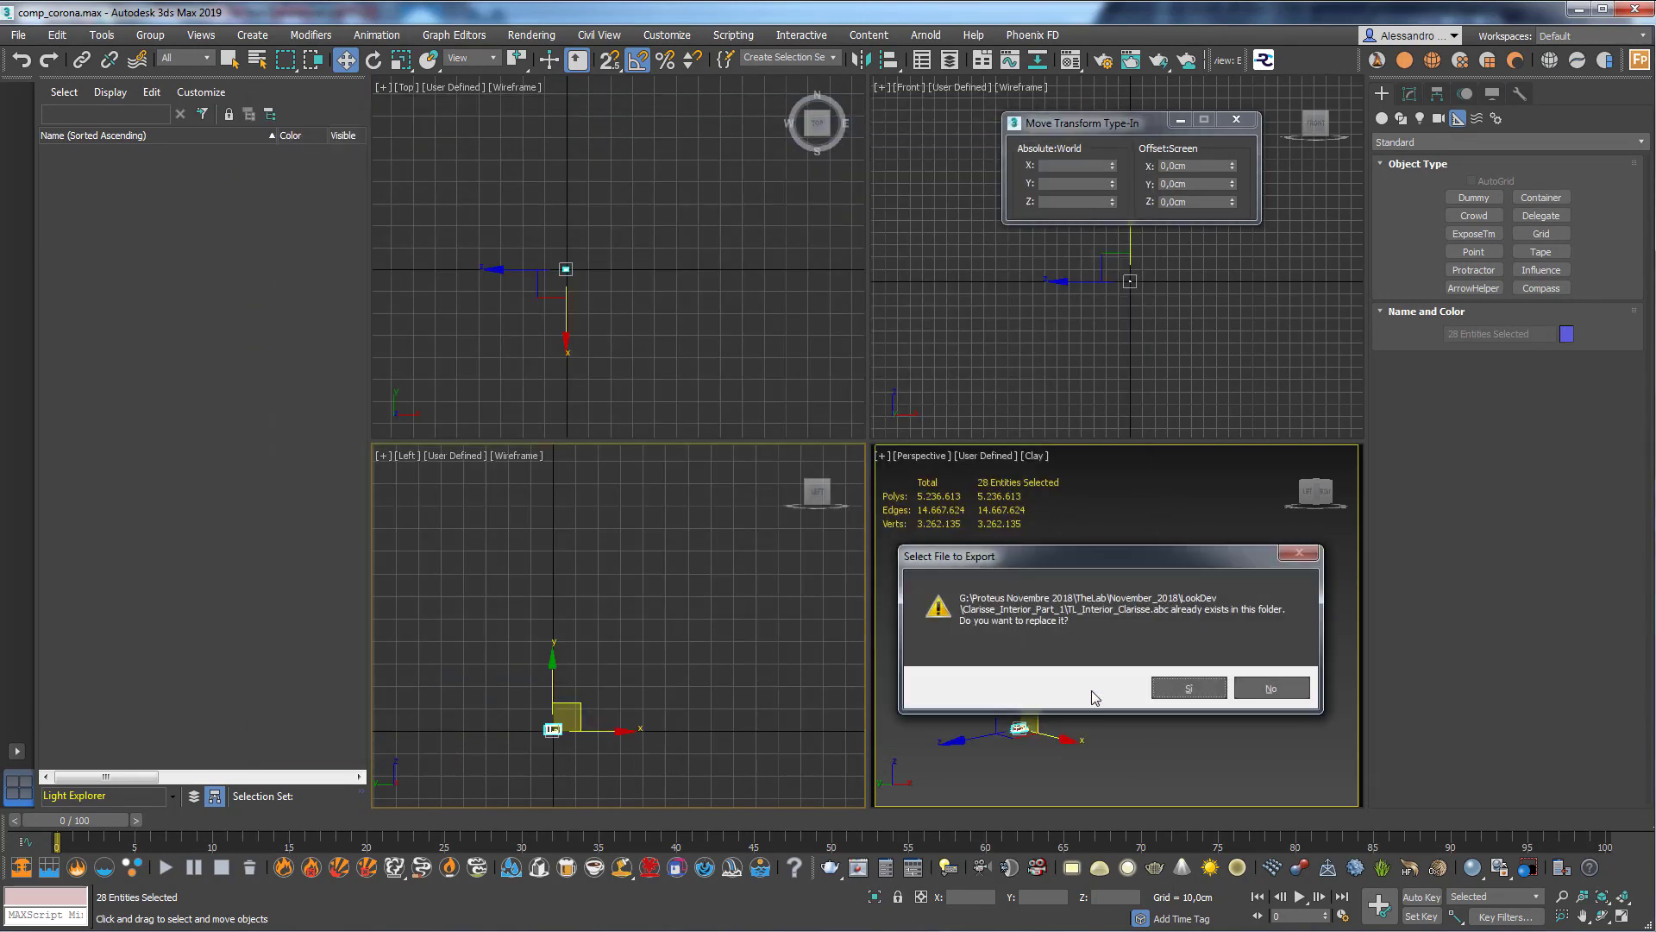
left_click(1182, 687)
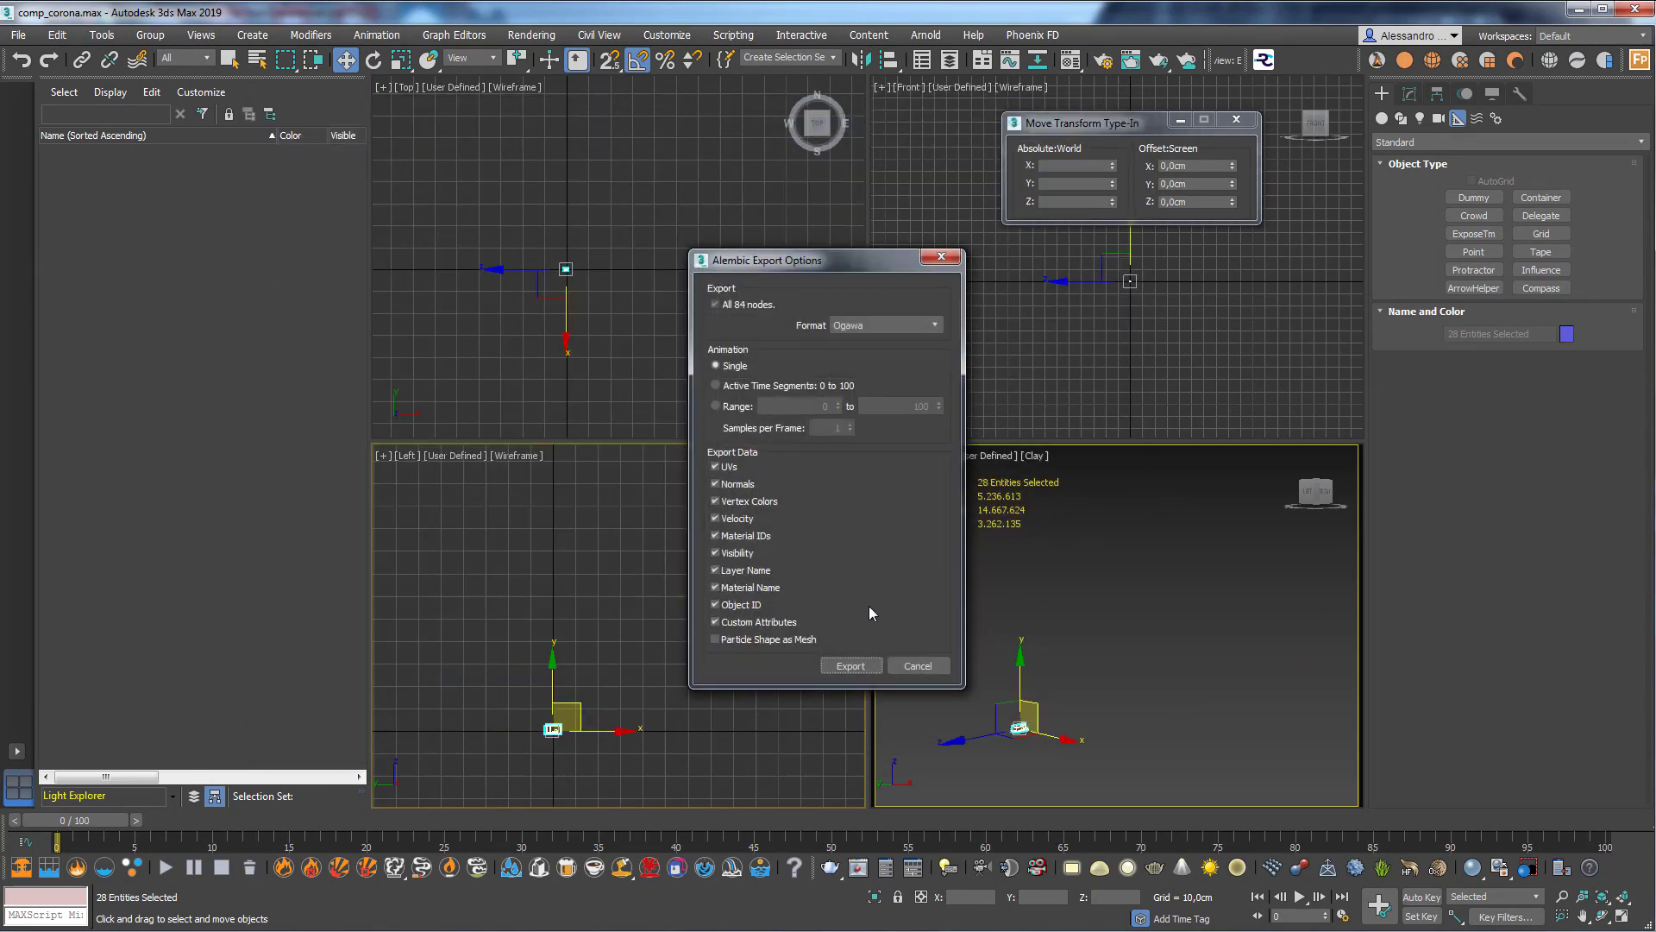
left_click(857, 668)
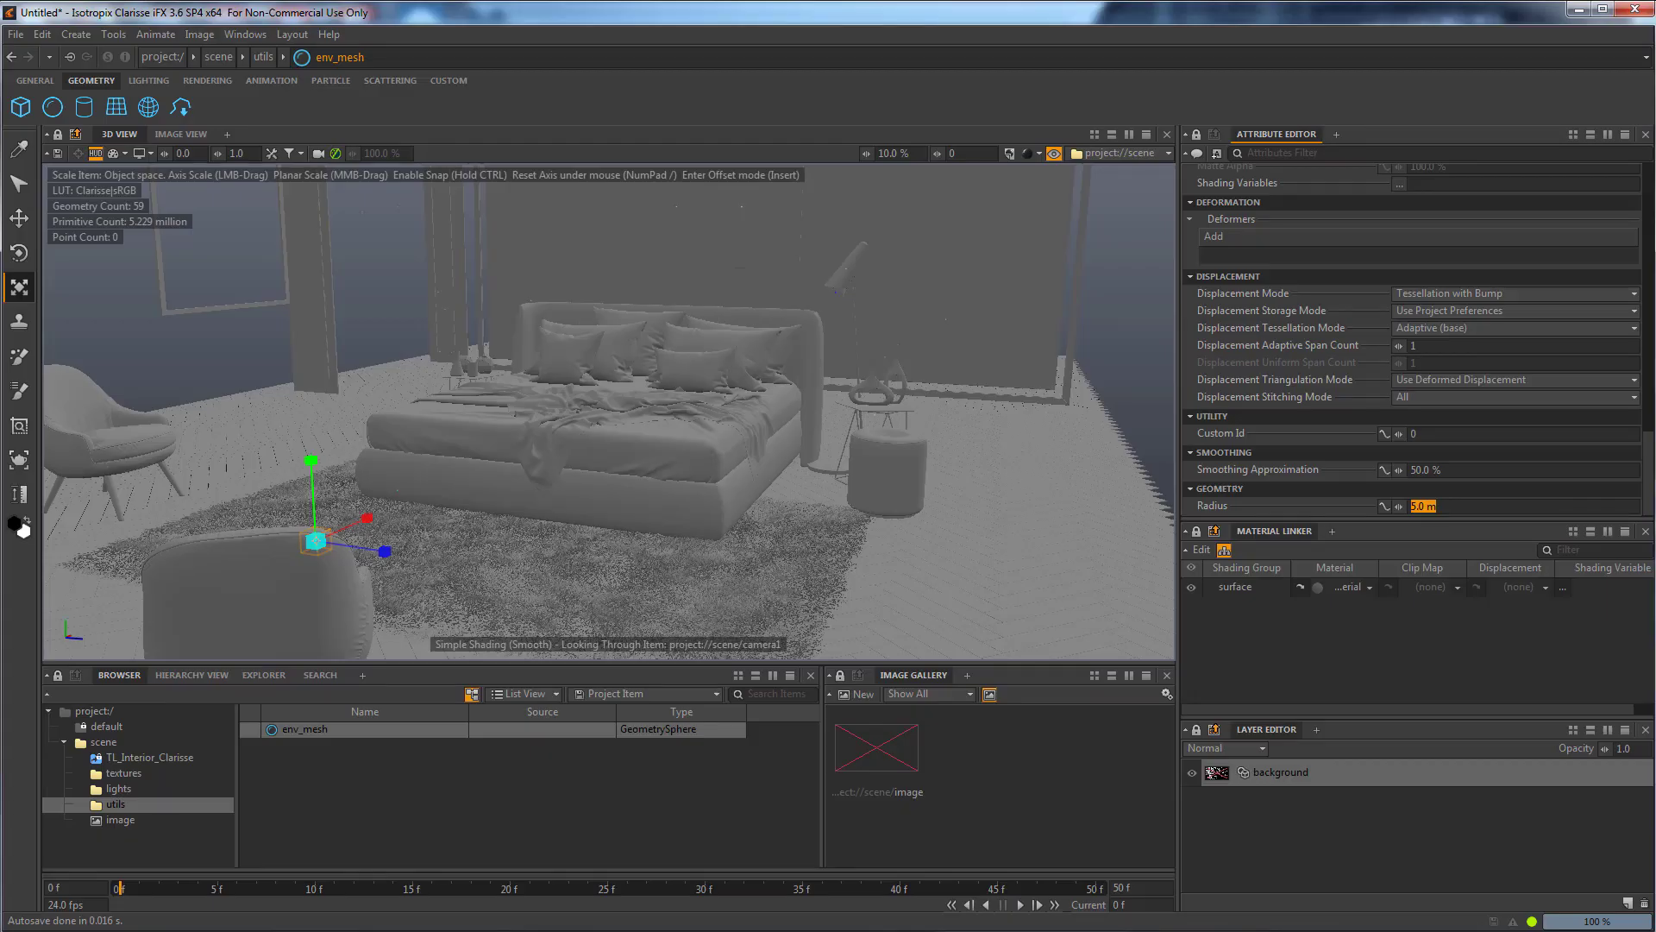
Switch to Clarisse and reload the TL_Interior_Clarisse Alembic reference from its file.
left_click(17, 35)
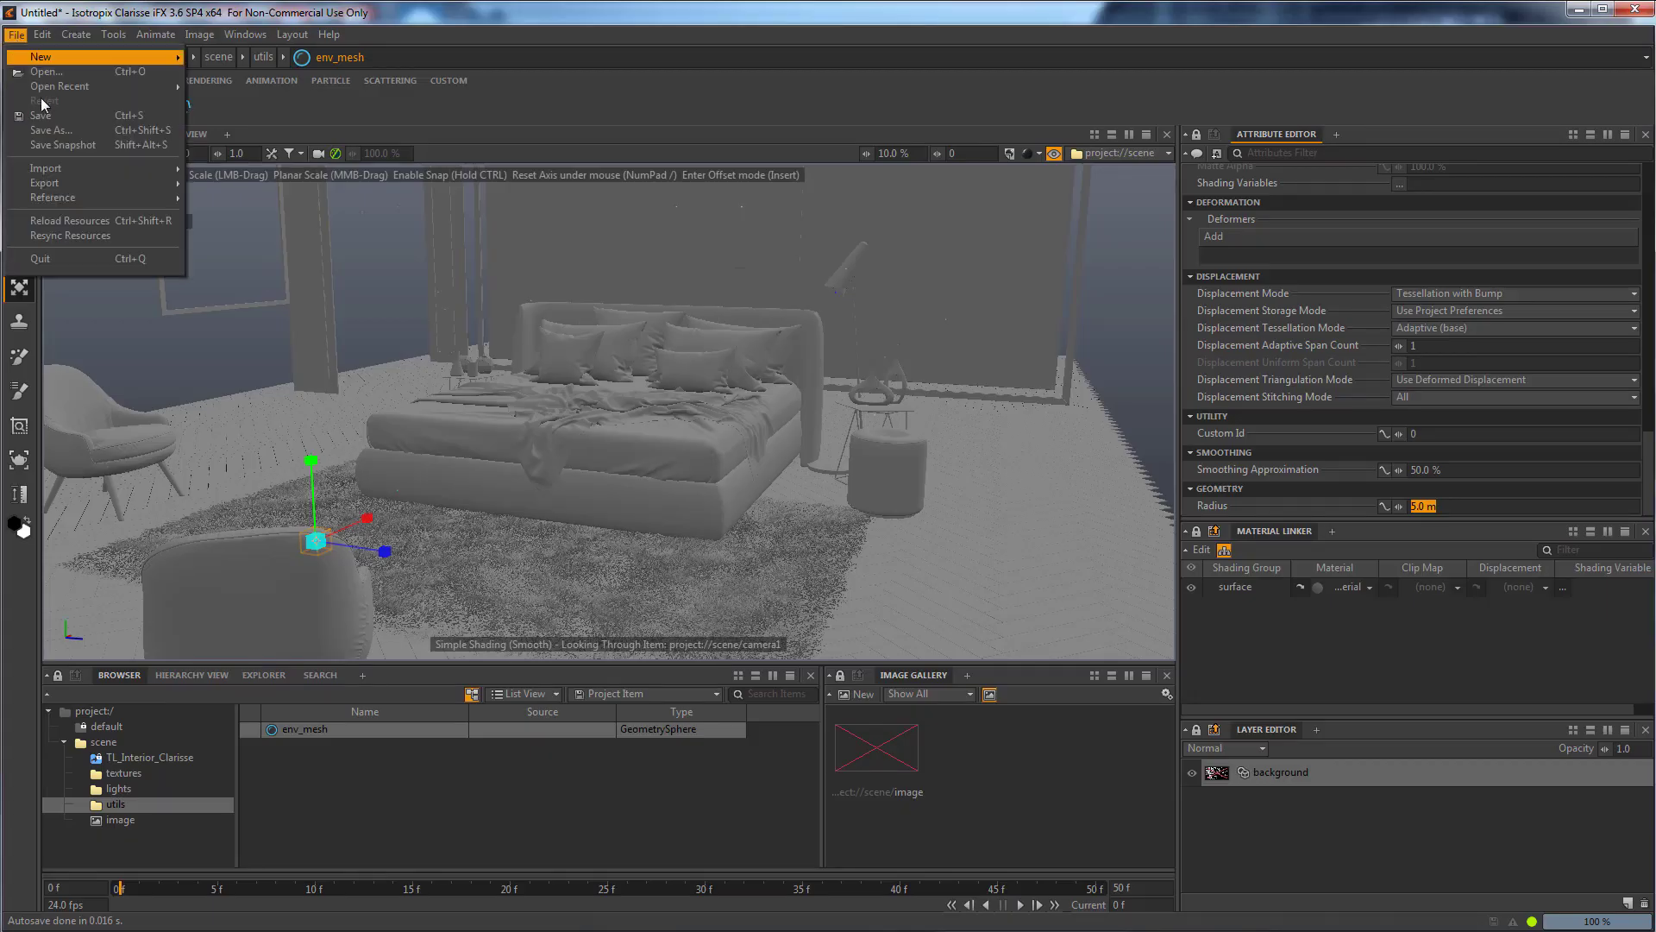
mouse_move(161, 199)
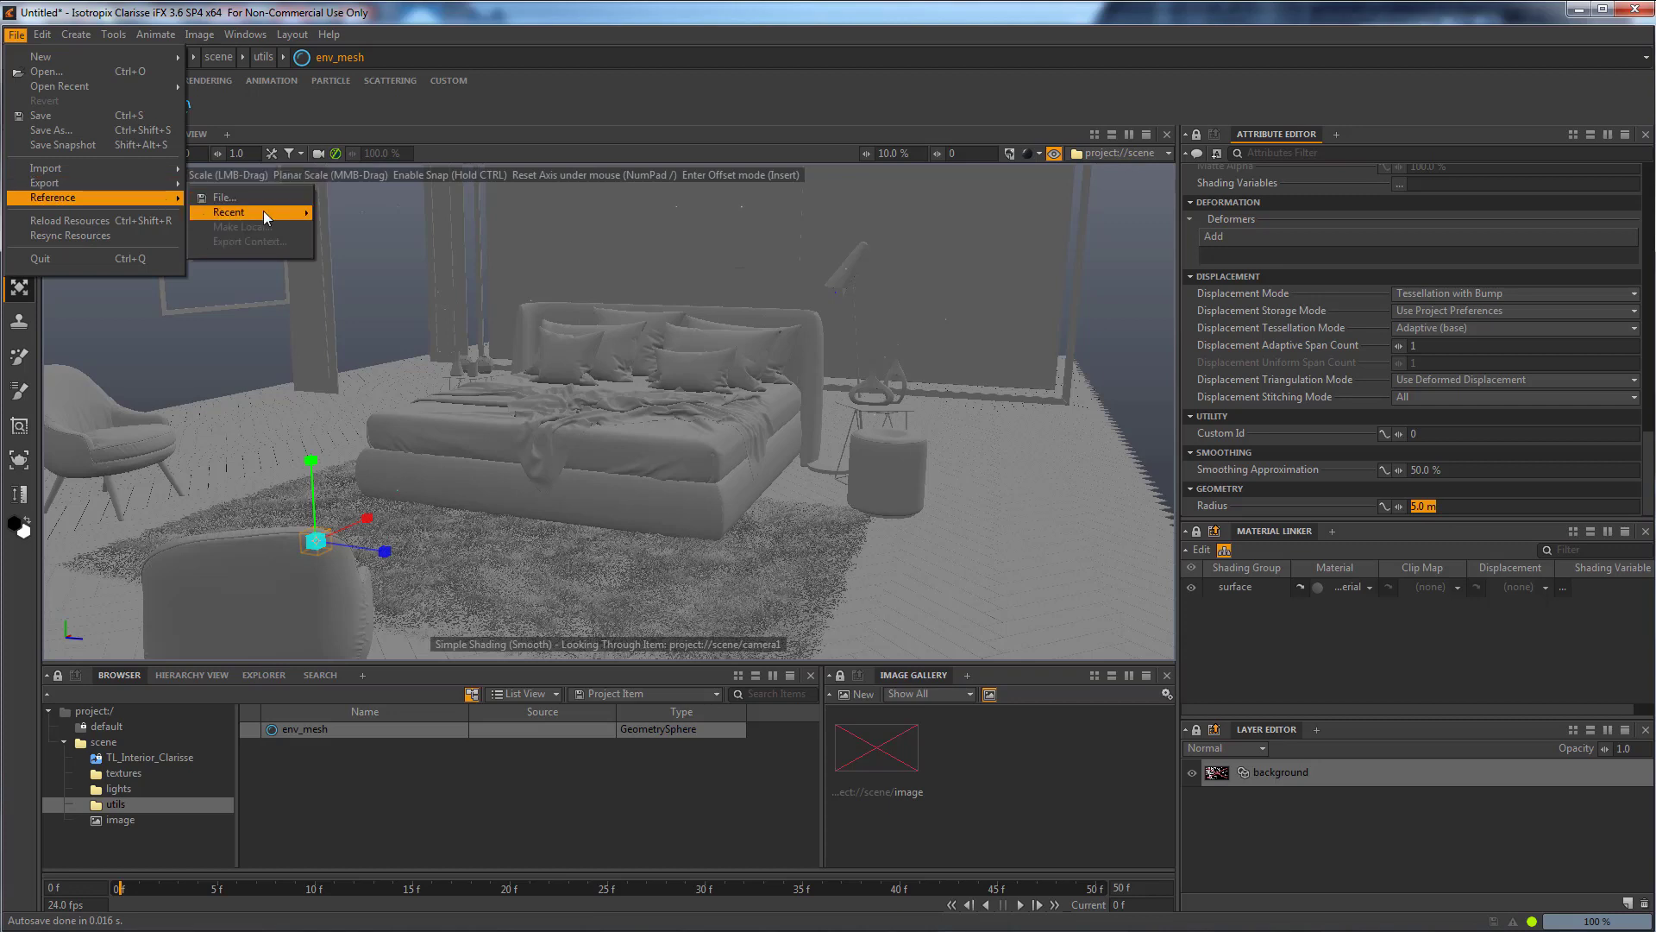
left_click(127, 757)
left_click(131, 758)
right_click(131, 758)
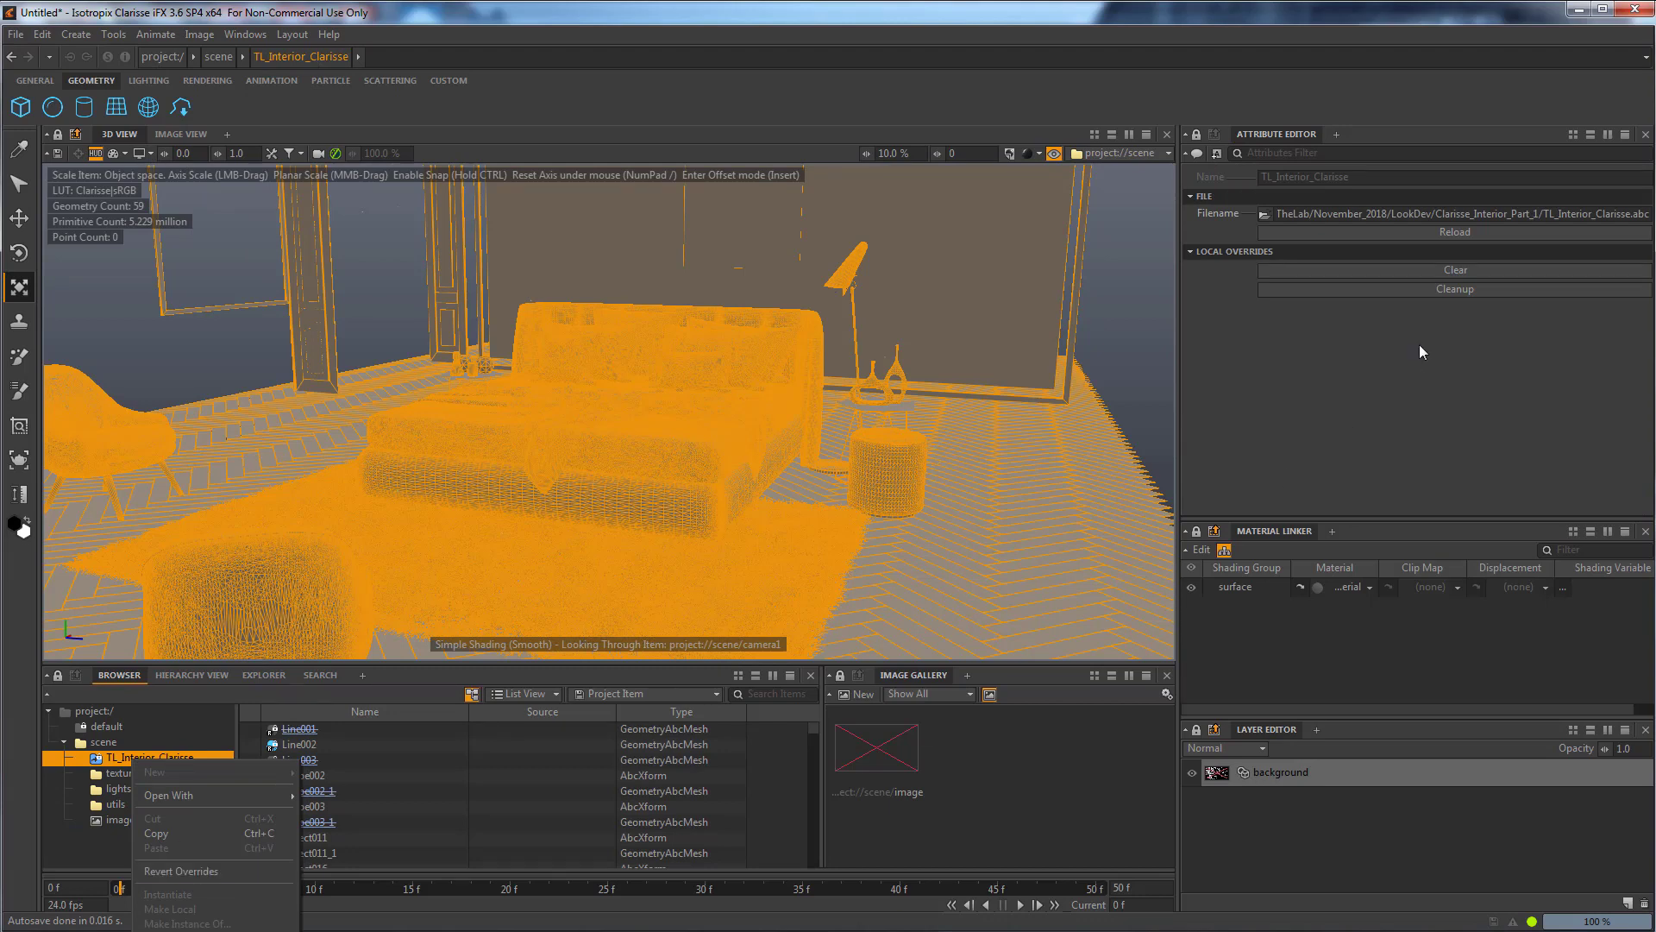
left_click(1441, 238)
left_click(1444, 236)
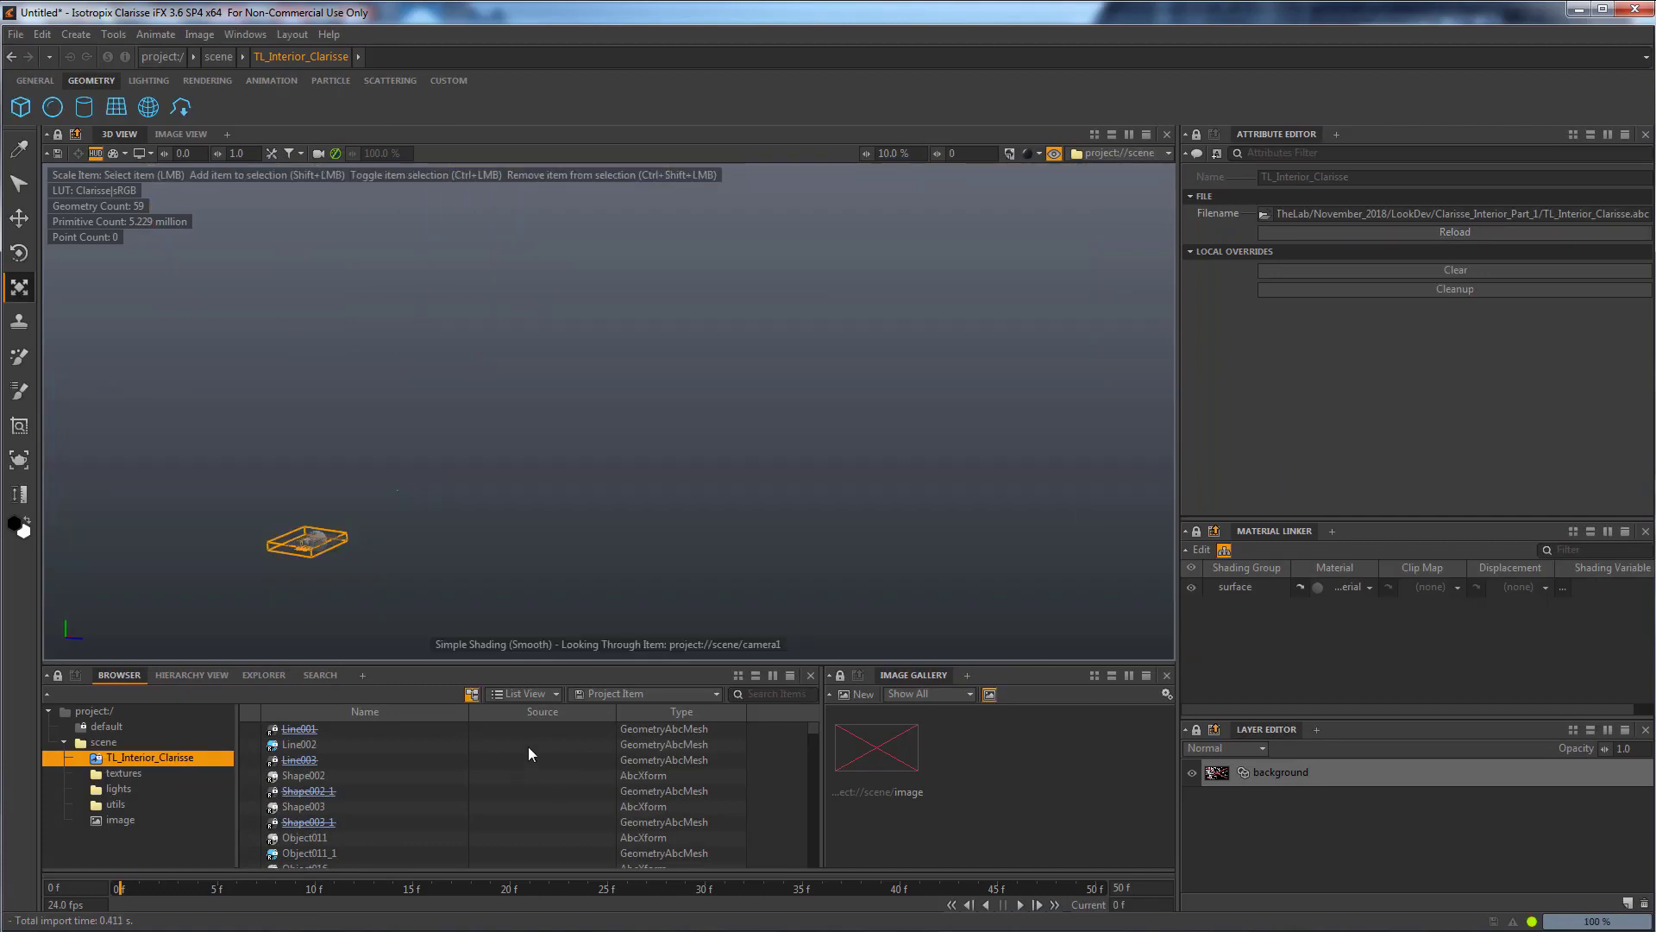
Delete both cameras, camera and camera1, from the scene context.
left_click(341, 541)
key("f")
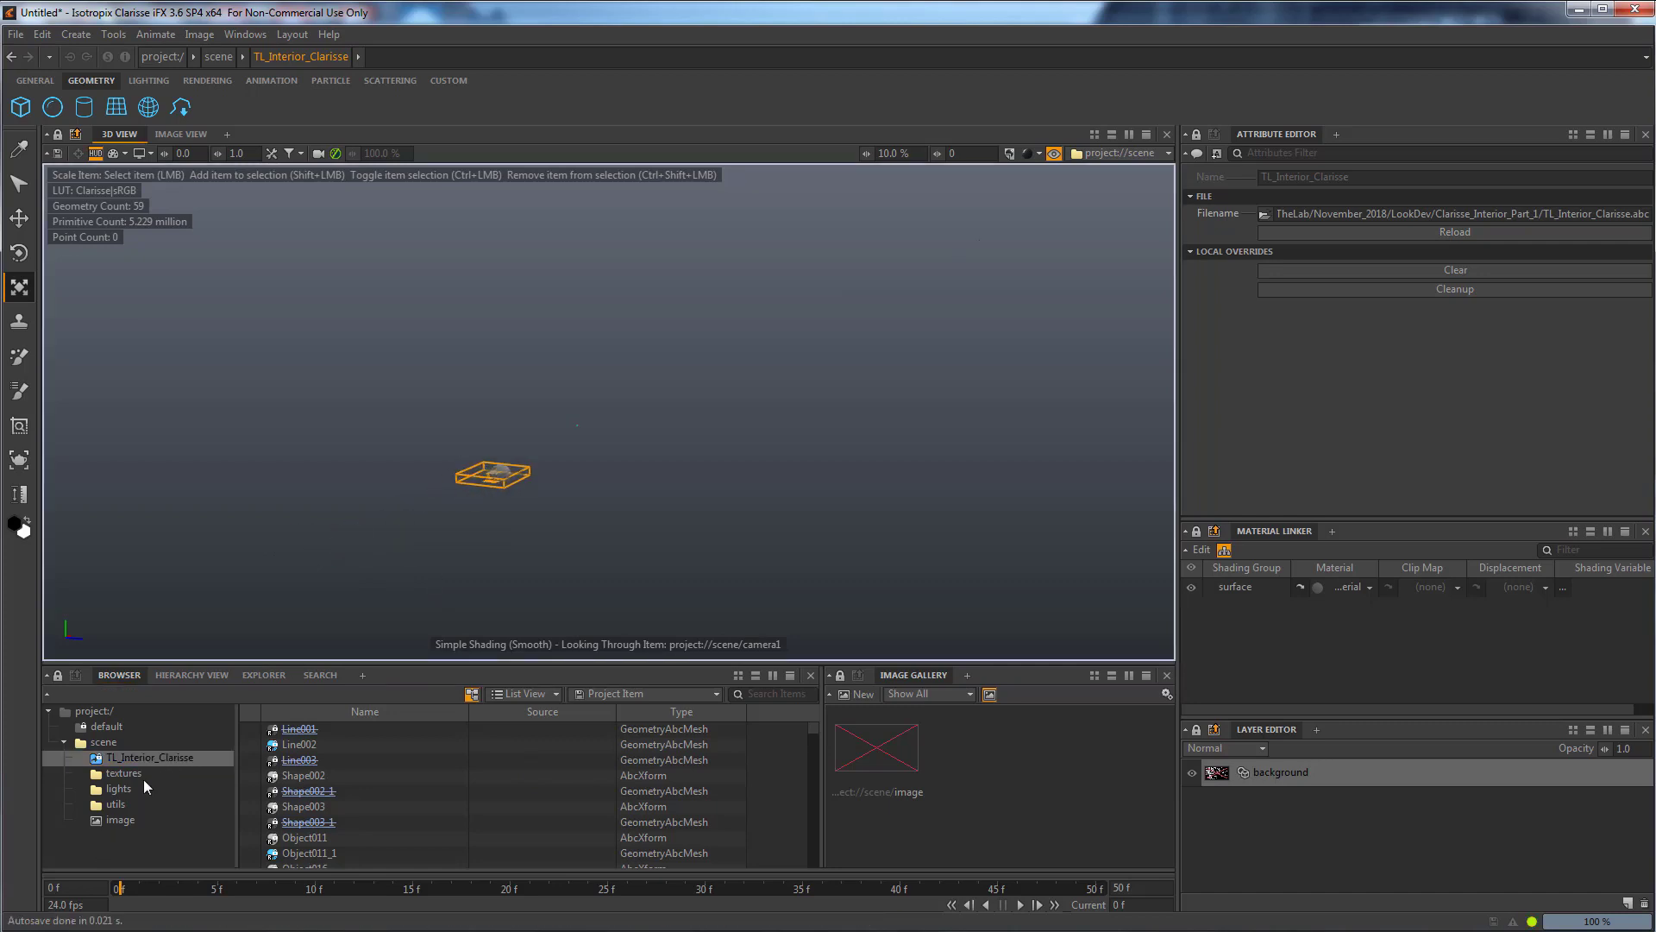
left_click(103, 743)
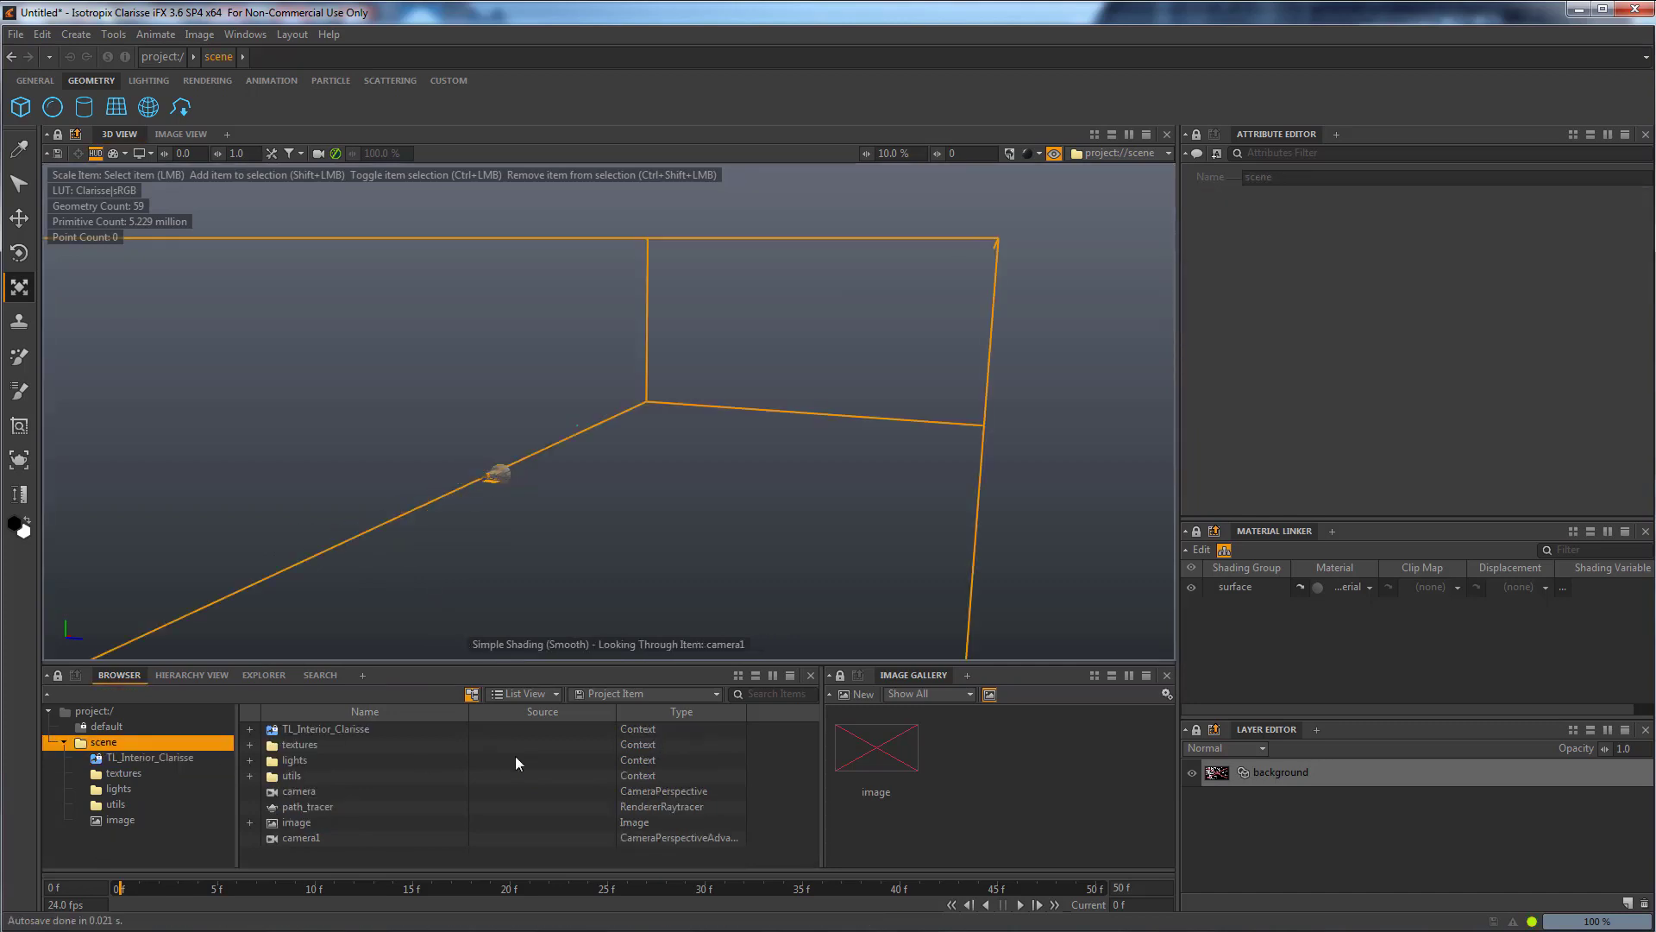
left_click(304, 836)
left_click(305, 794, "ctrl")
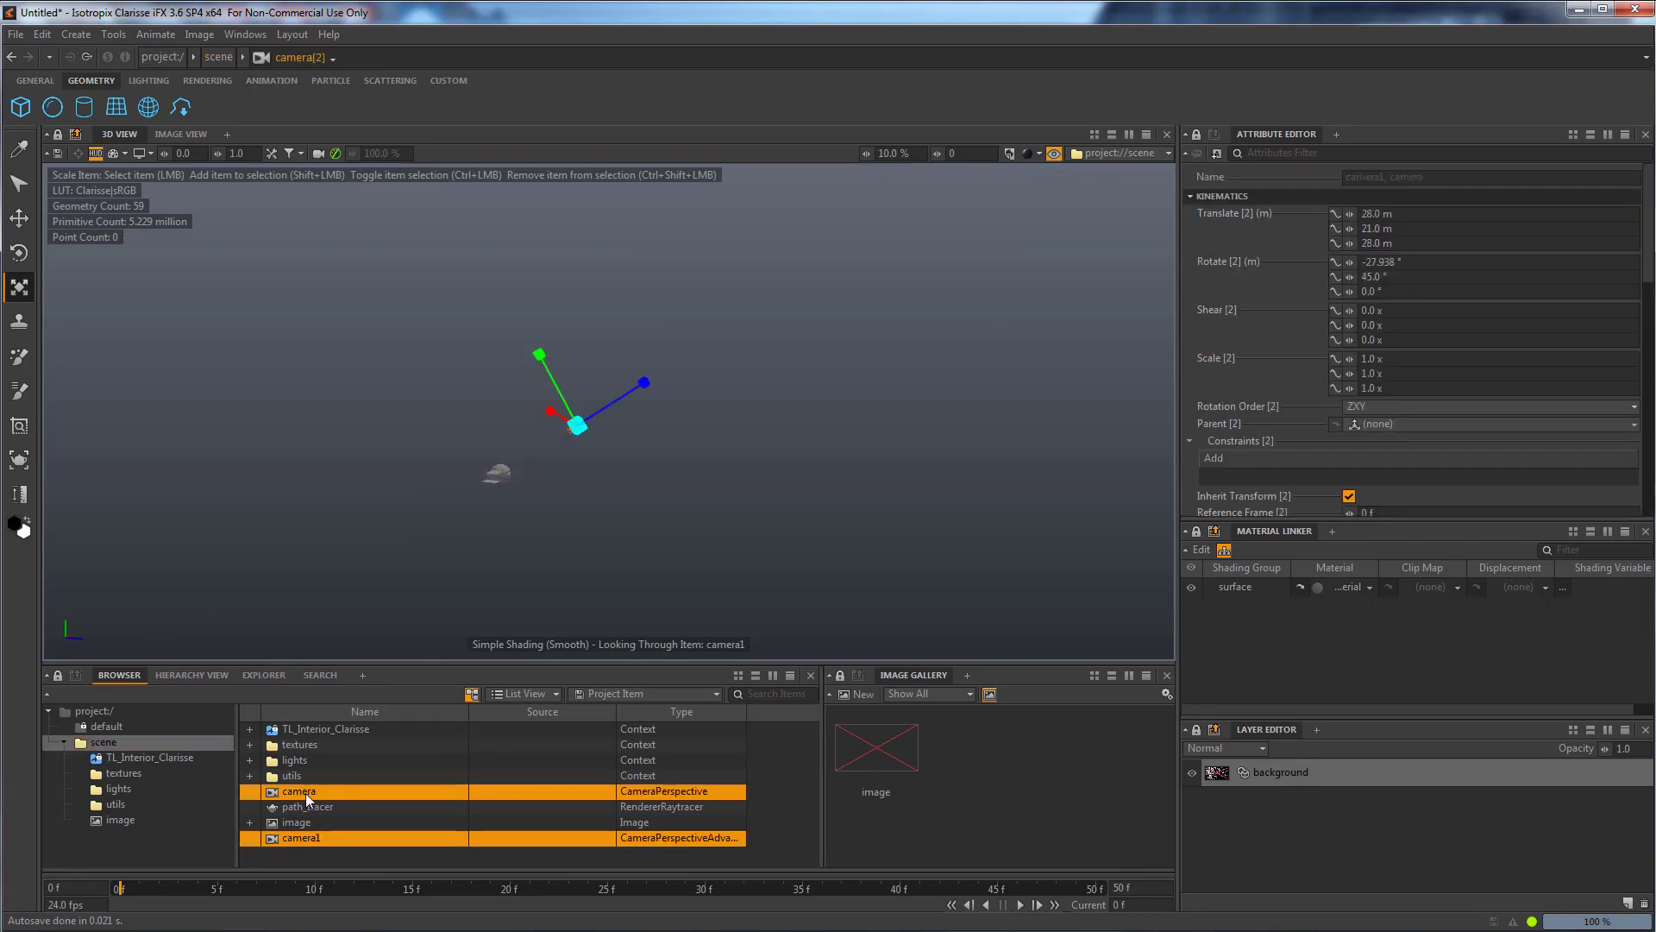
key("Delete")
Delete the sphere light from the lights context, keeping the environment light.
scroll(411, 536, "up", 3)
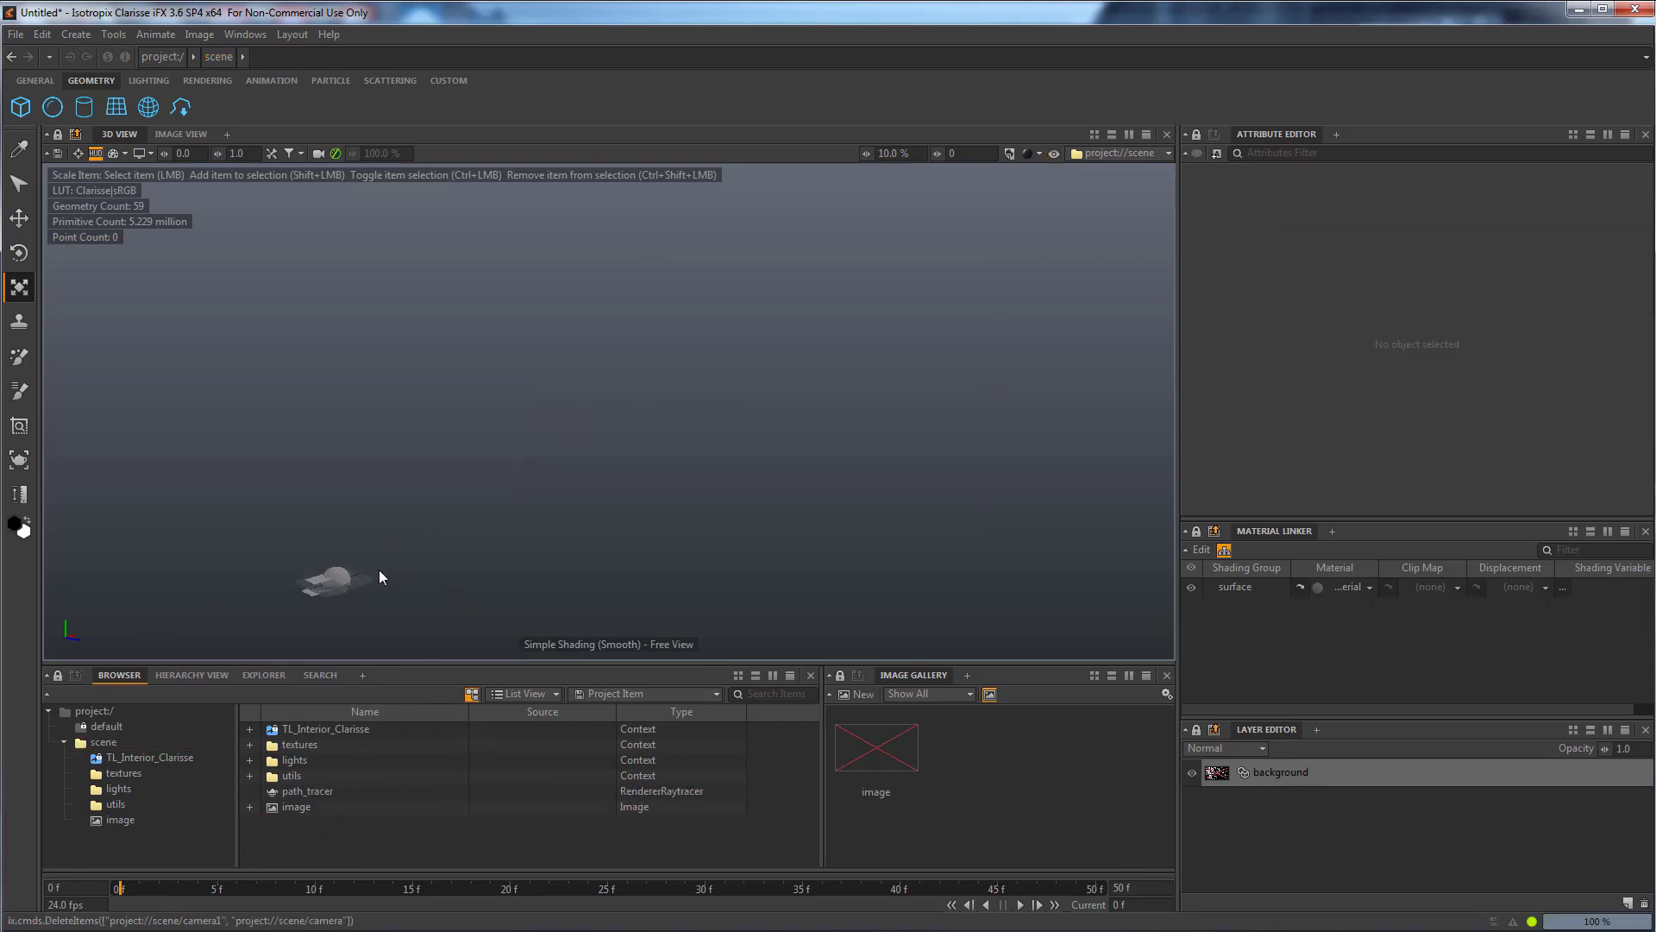
scroll(405, 573, "down", 2)
left_click_drag(787, 296, 890, 403)
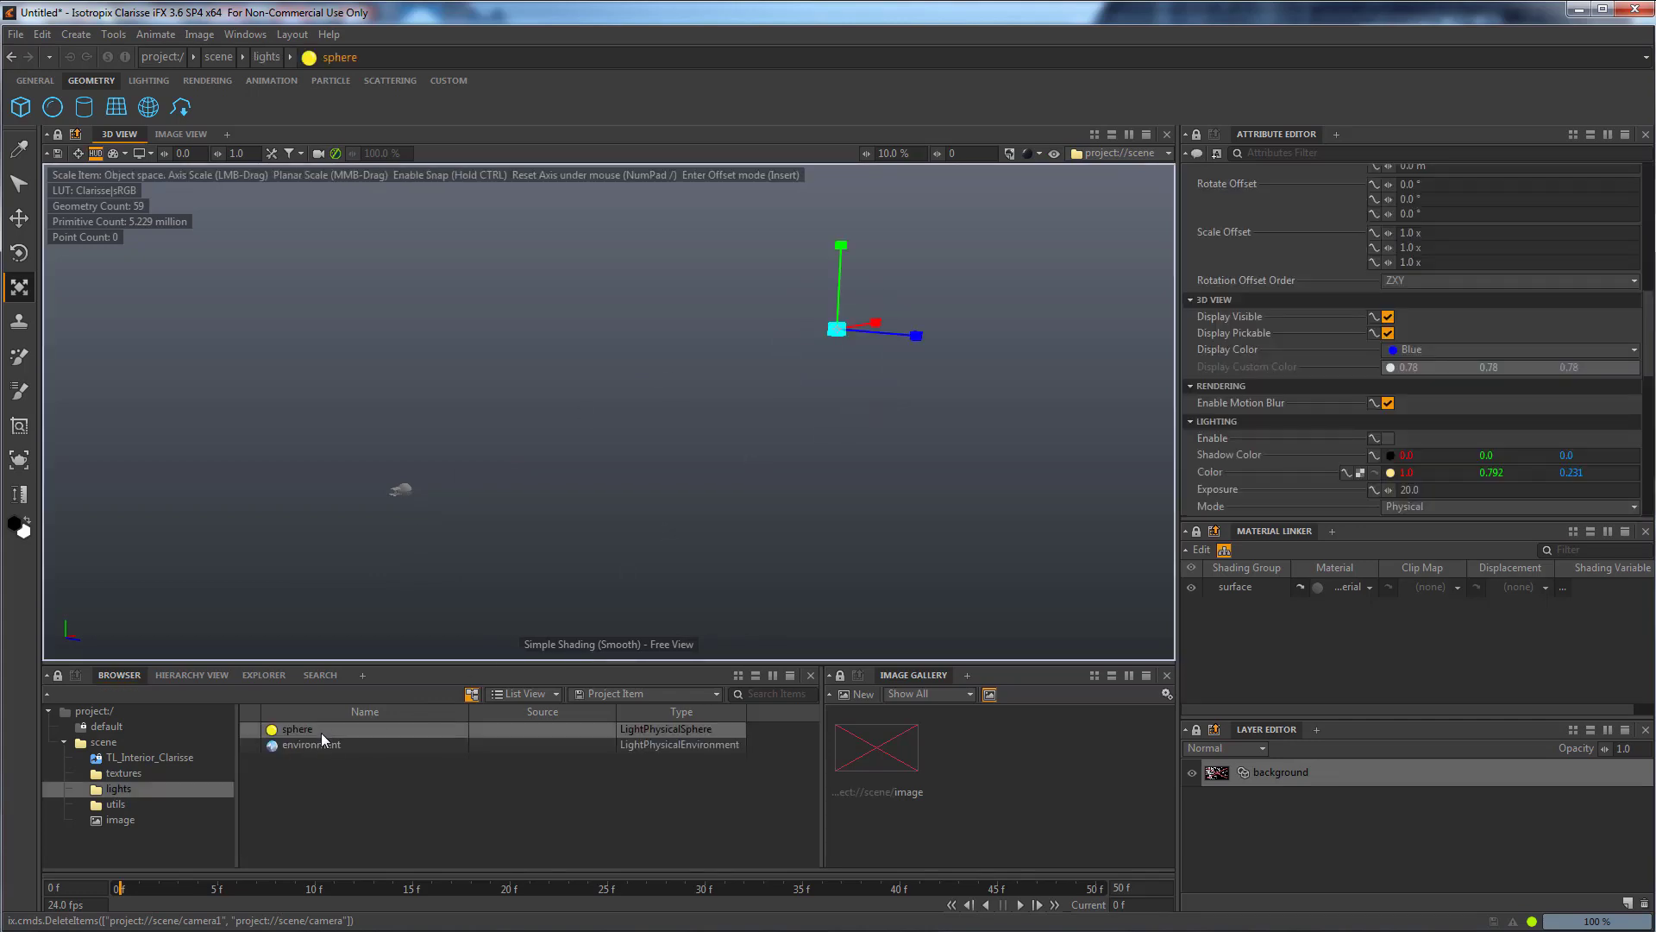
key("Delete")
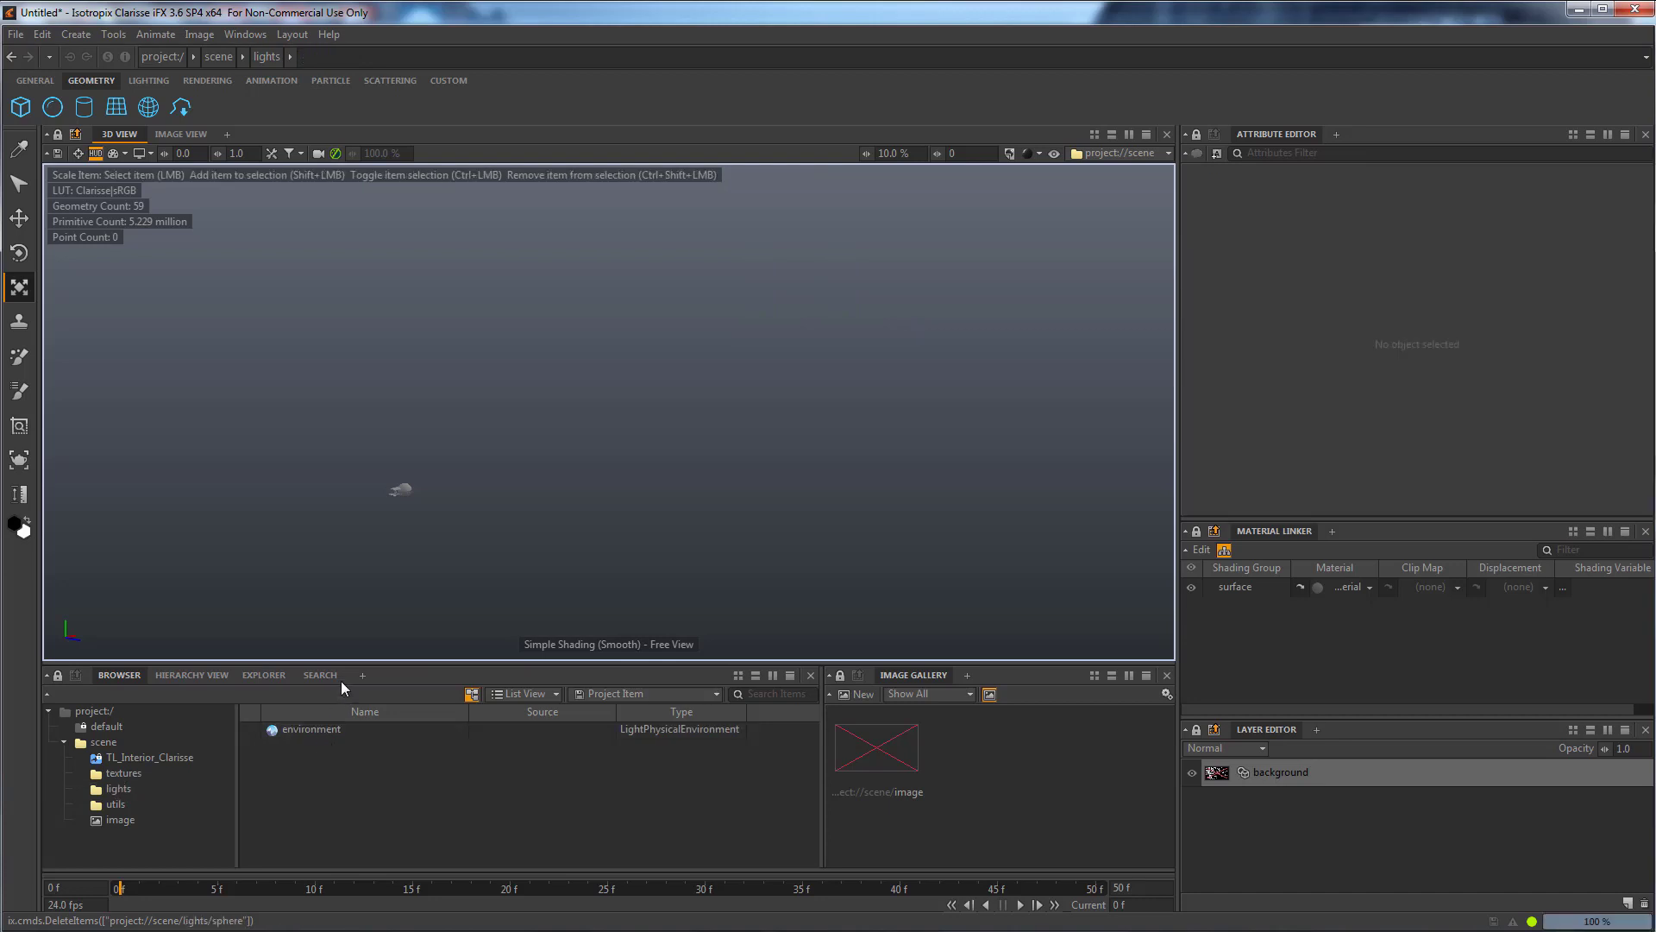
Enlarge the env_mesh sphere in utils to enclose the room, setting its radius to 500 m.
key("f")
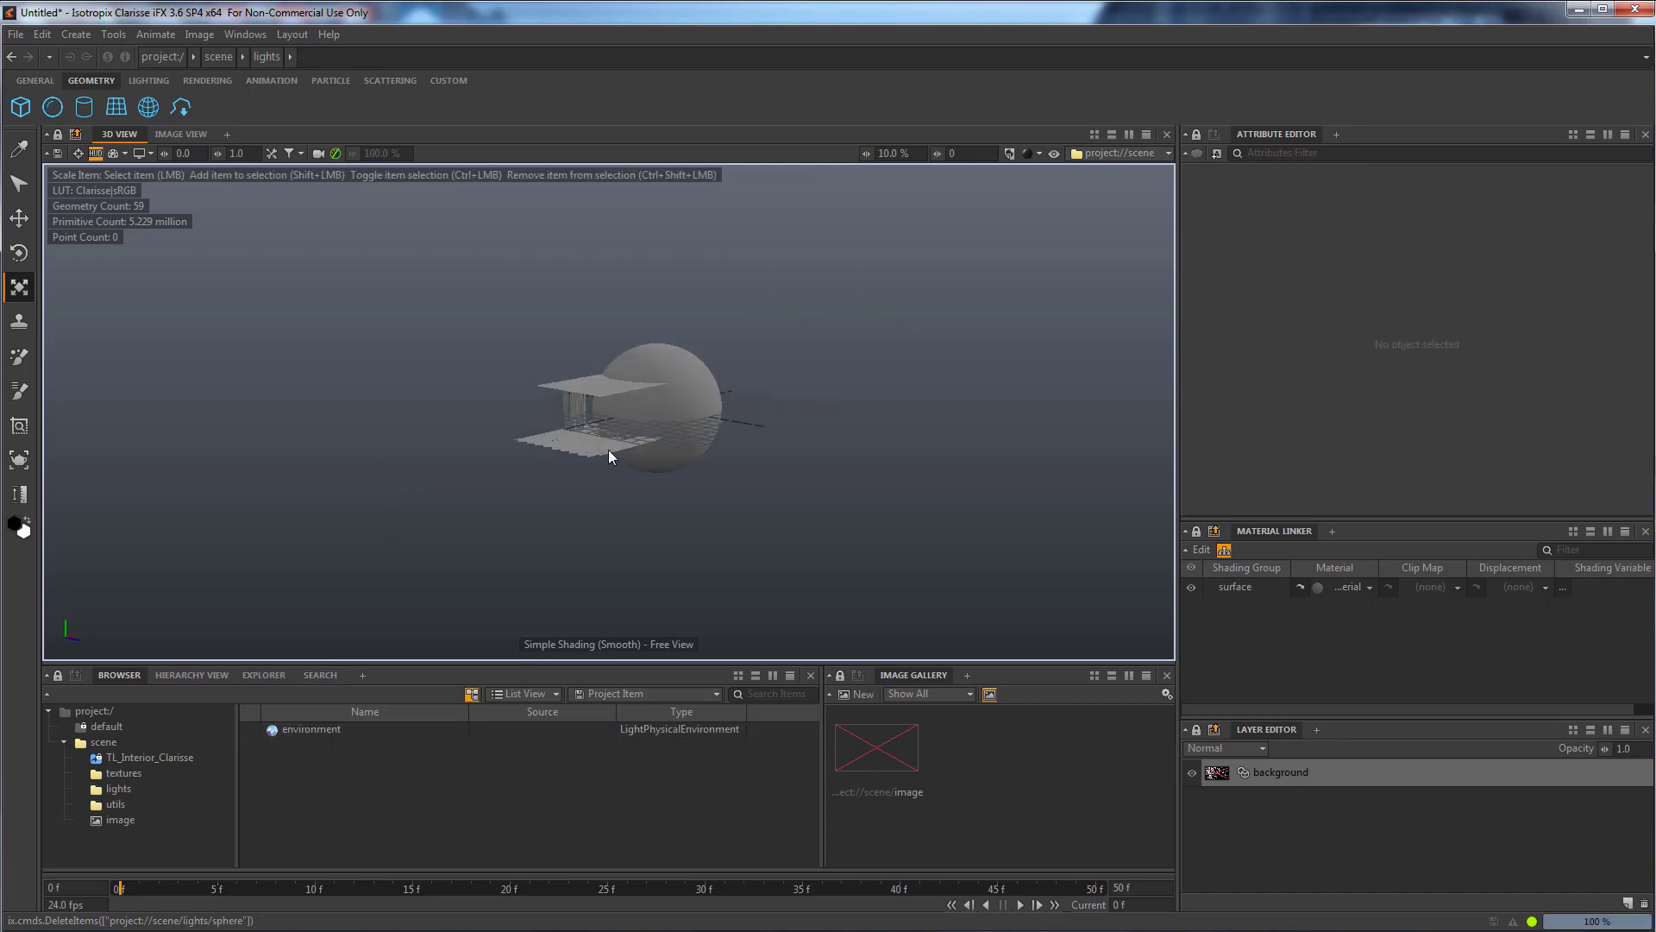
scroll(634, 419, "up", 10)
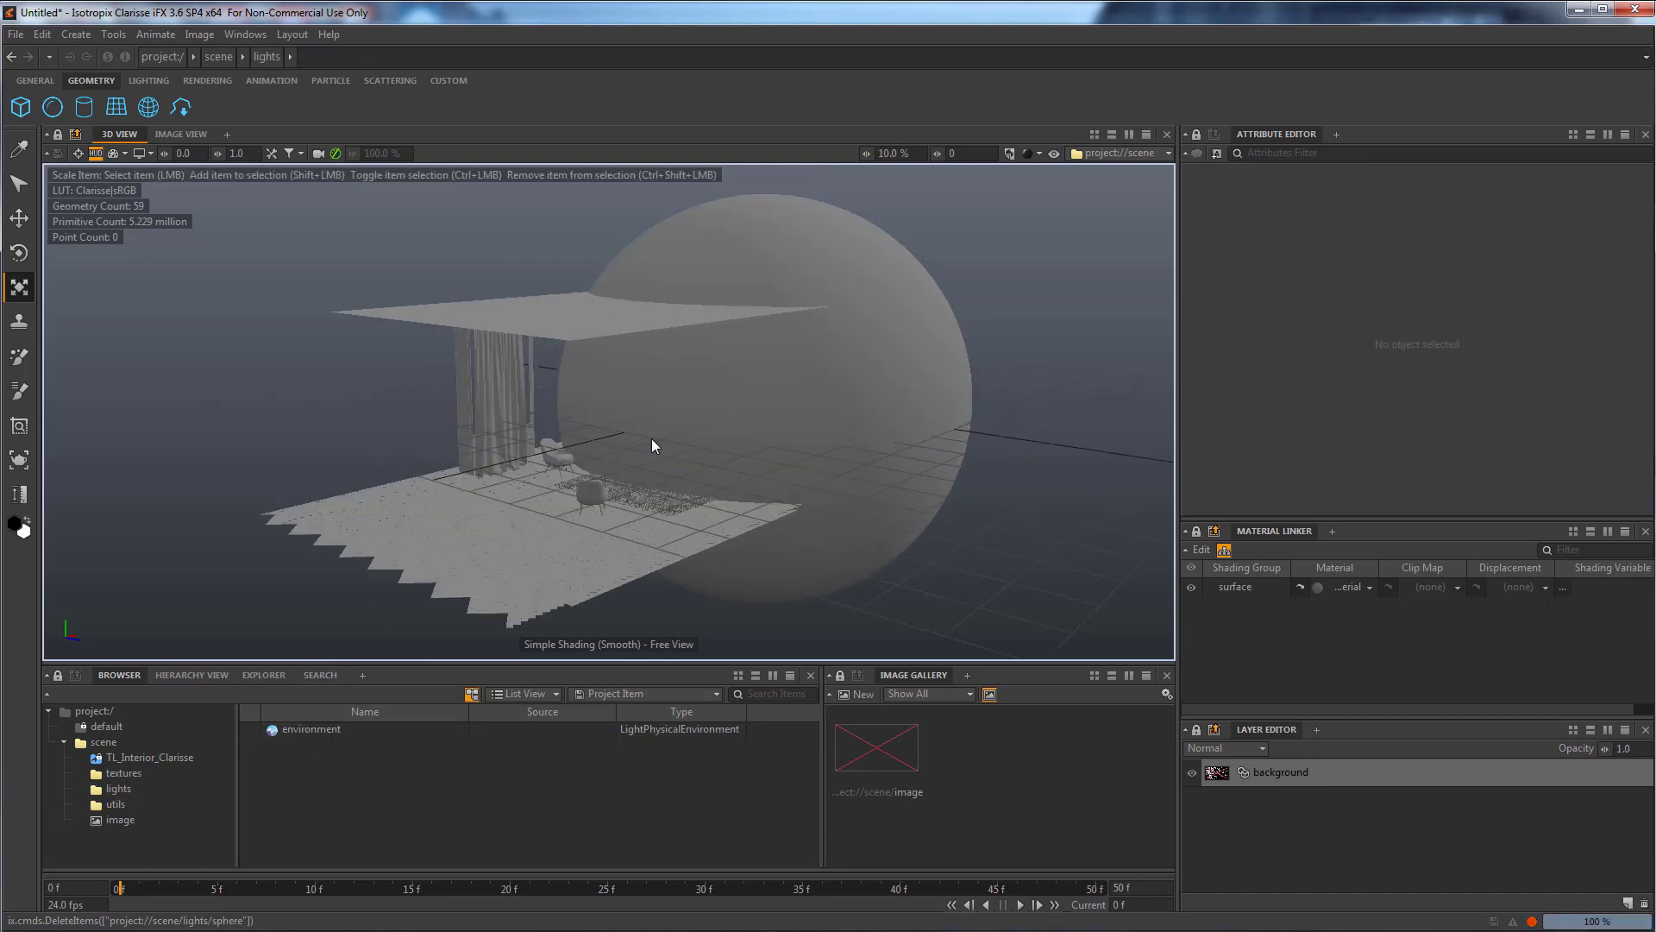
left_click(116, 804)
left_click(295, 729)
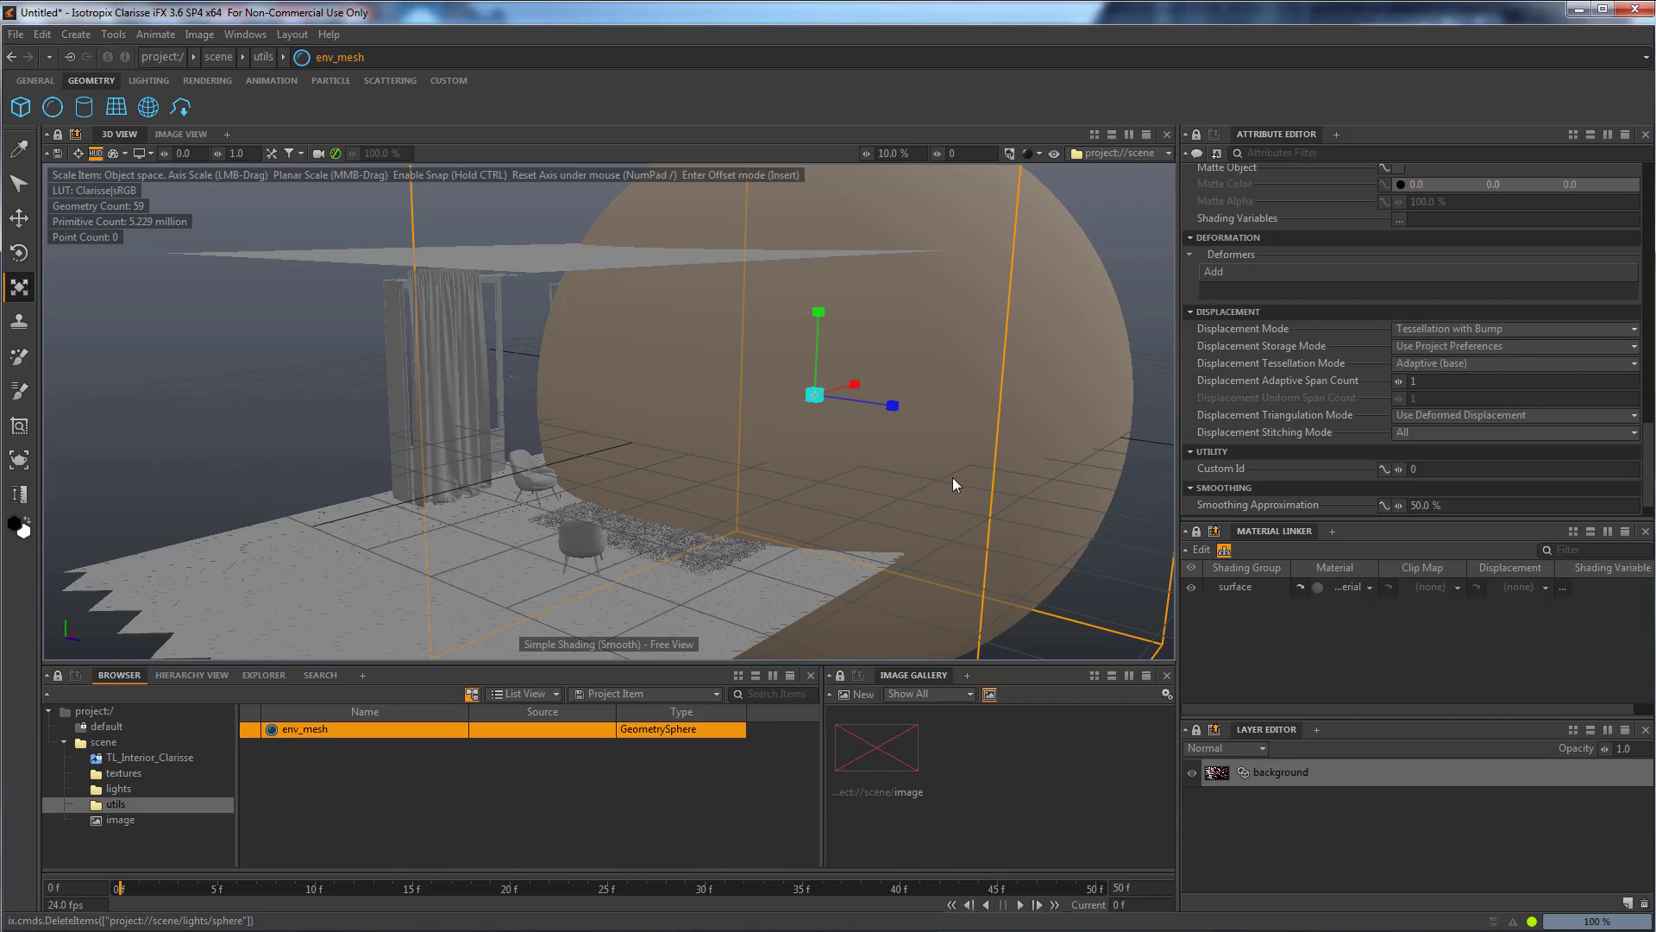
scroll(1647, 507, "down", 2)
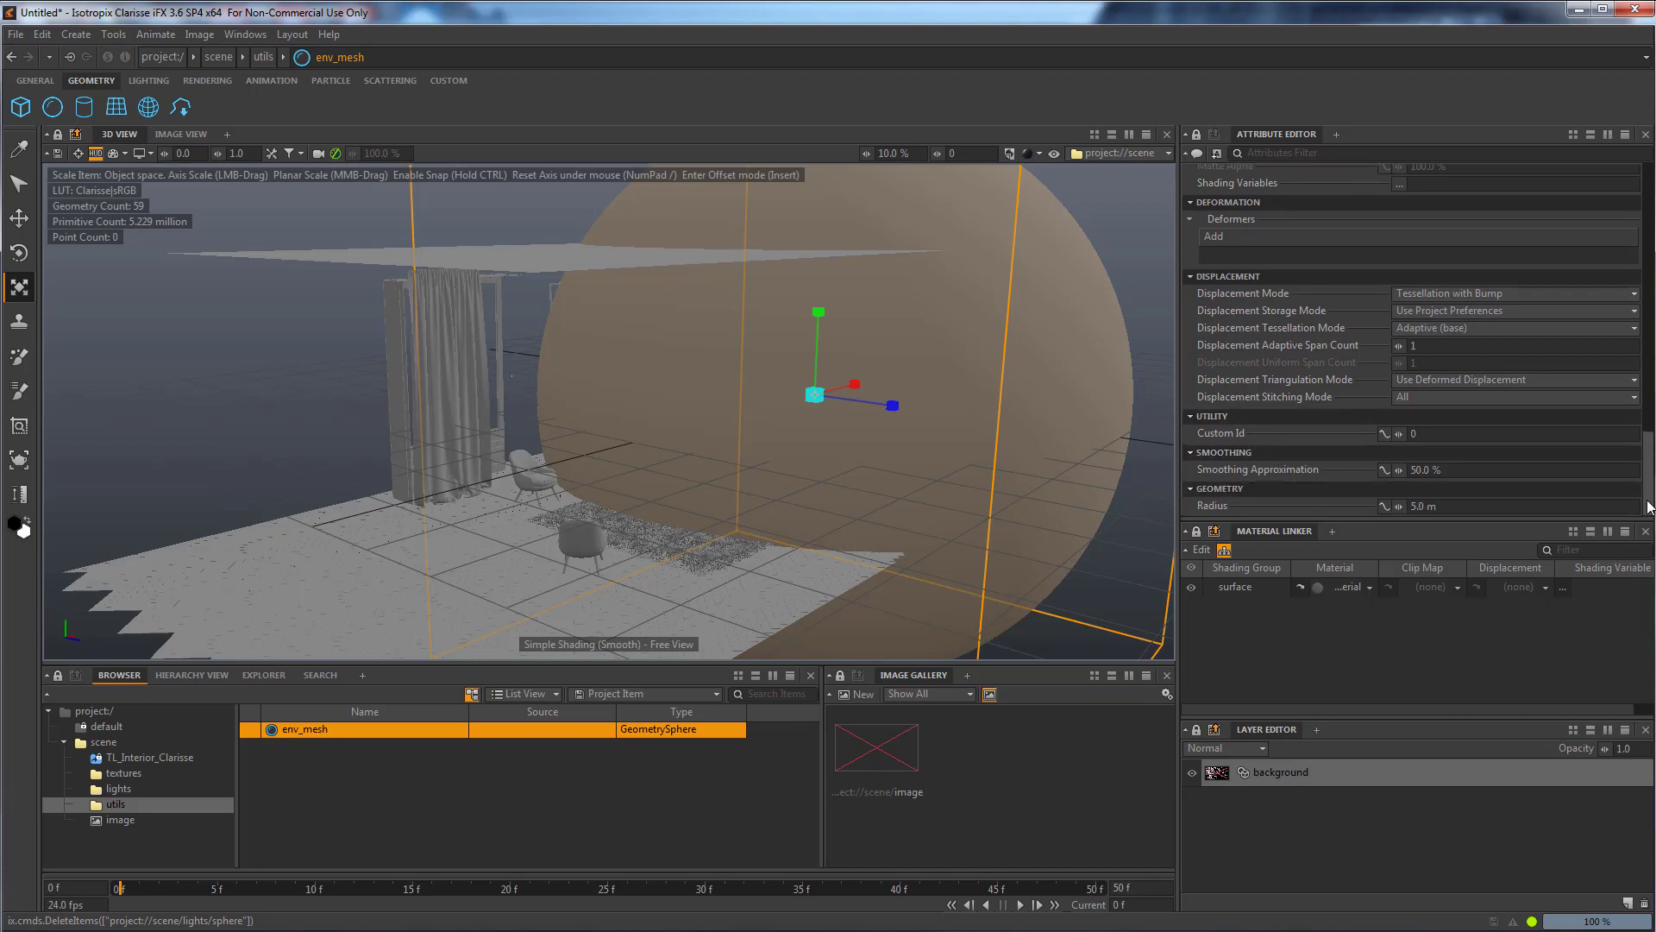
left_click(1456, 507)
type("5")
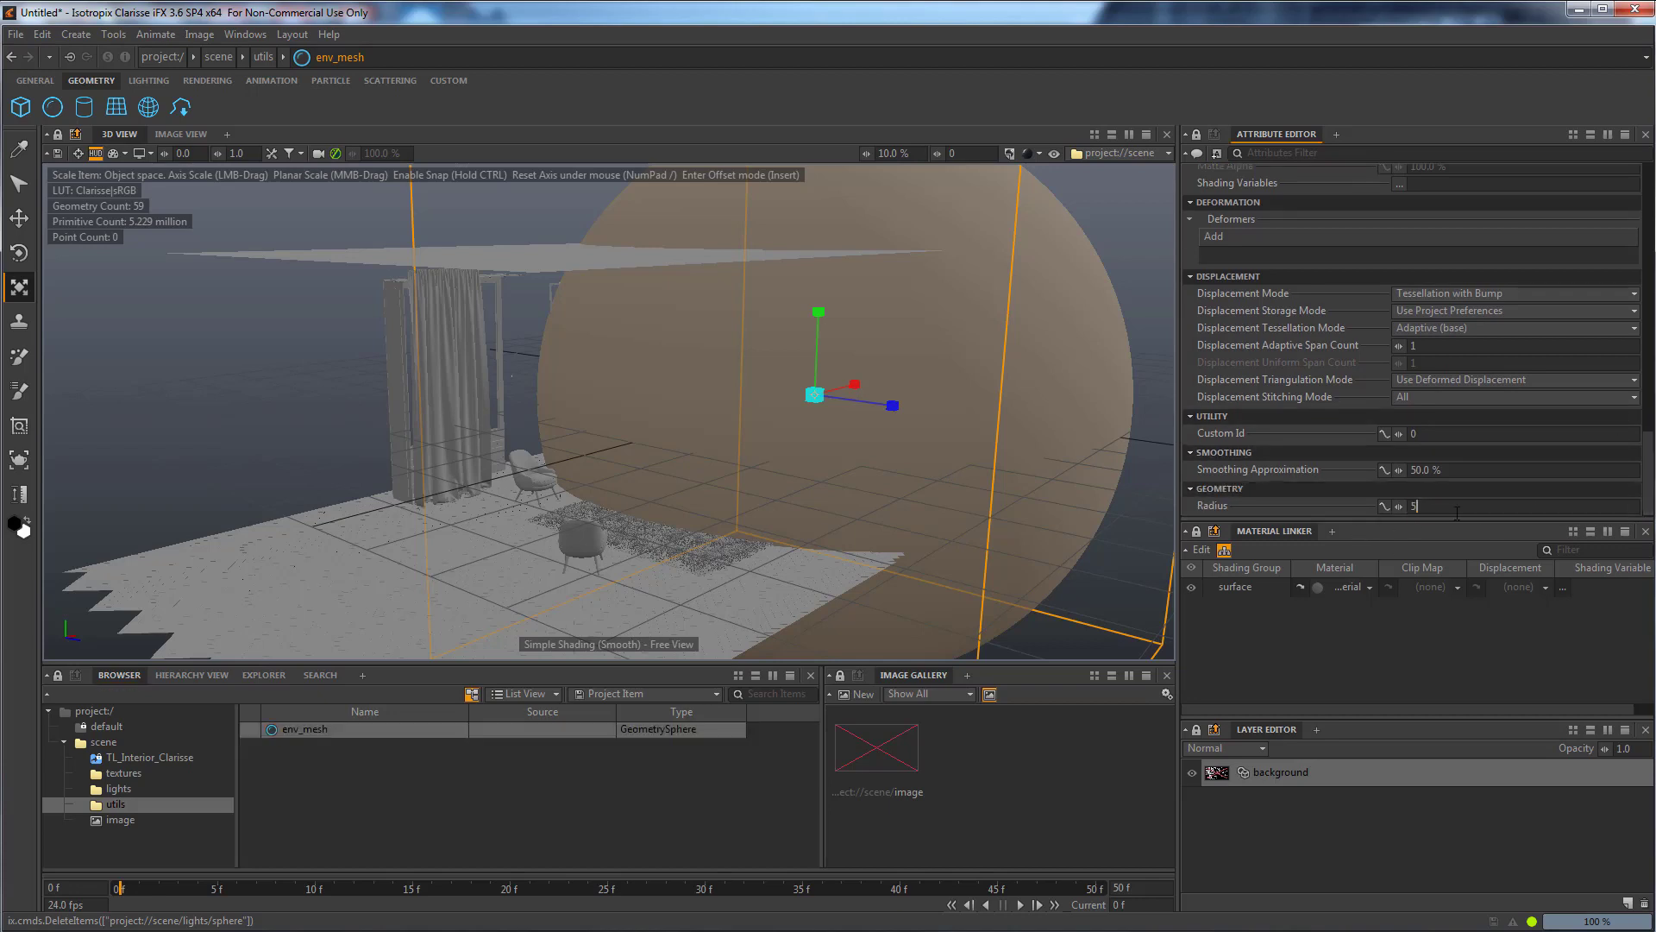
type("0")
key("Return")
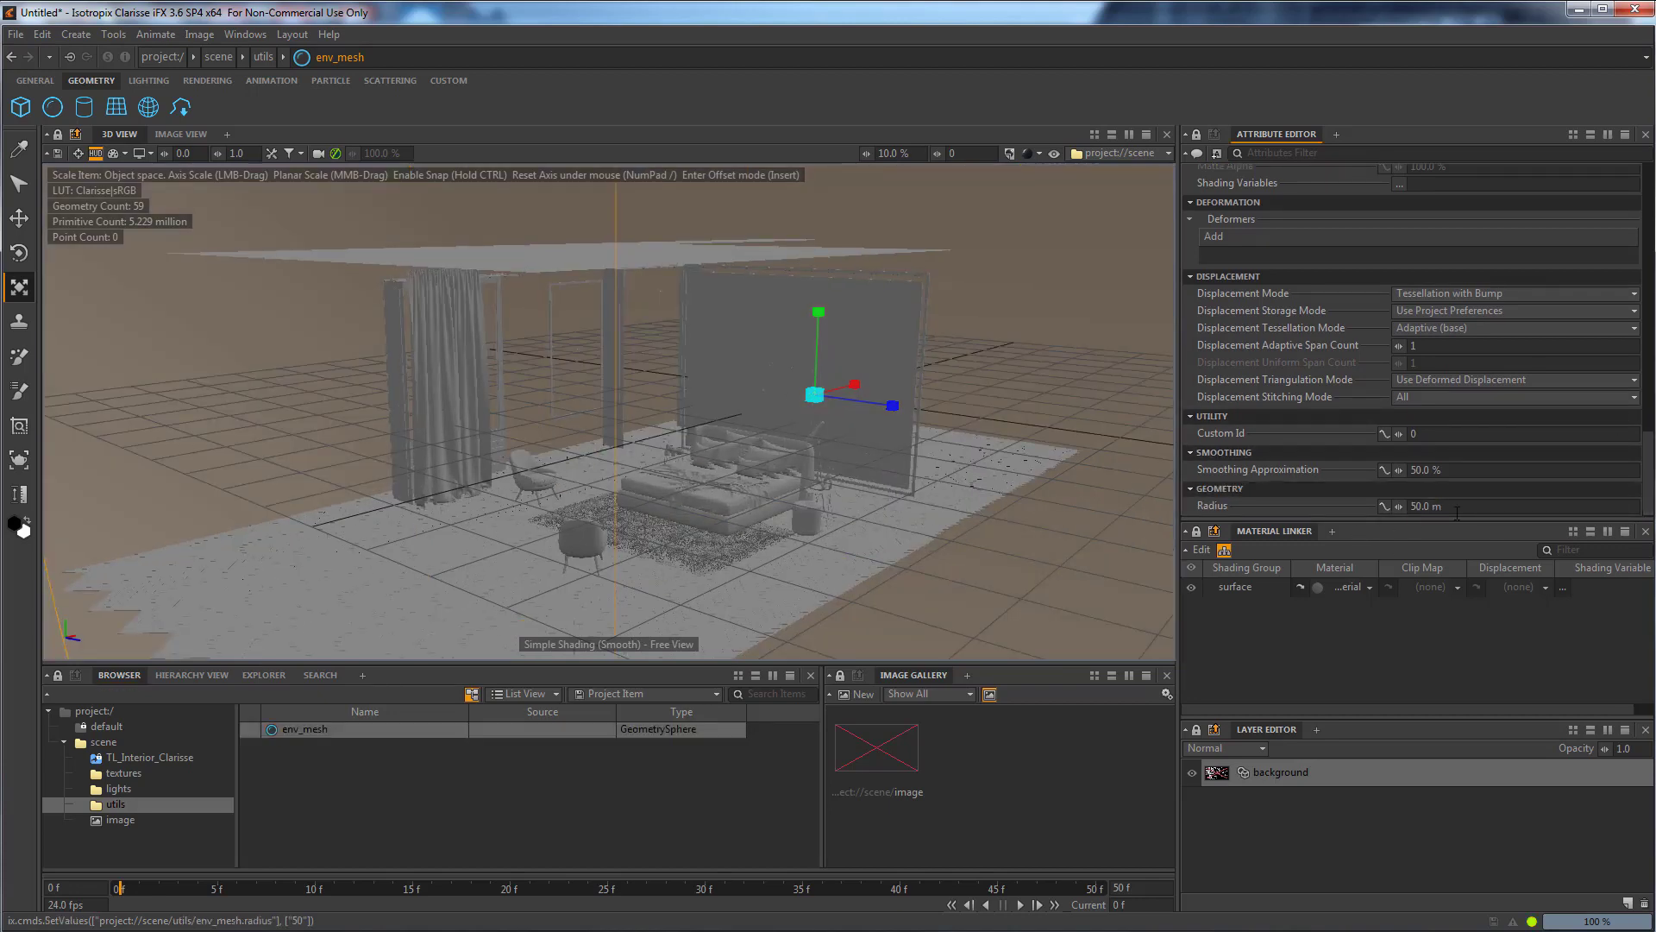
left_click(1457, 512)
type("500")
key("Return")
Frame the bed in the 3D view and create a camera from that view in the scene context.
left_click(728, 496)
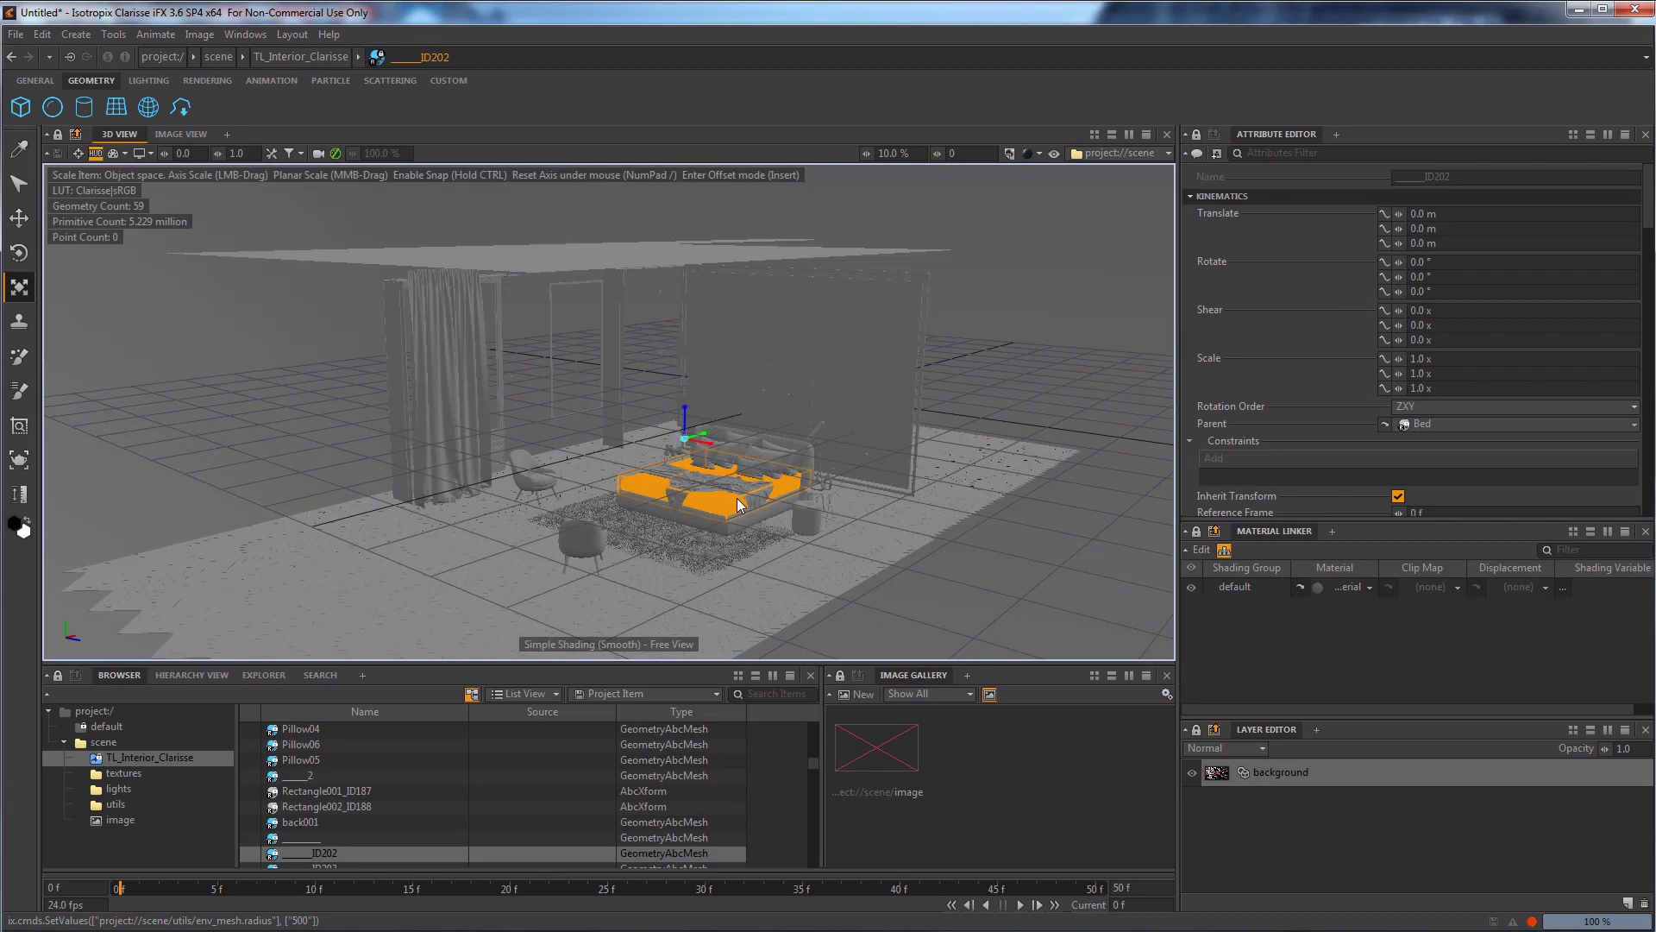
key("f")
left_click_drag(581, 476, 554, 410, "alt")
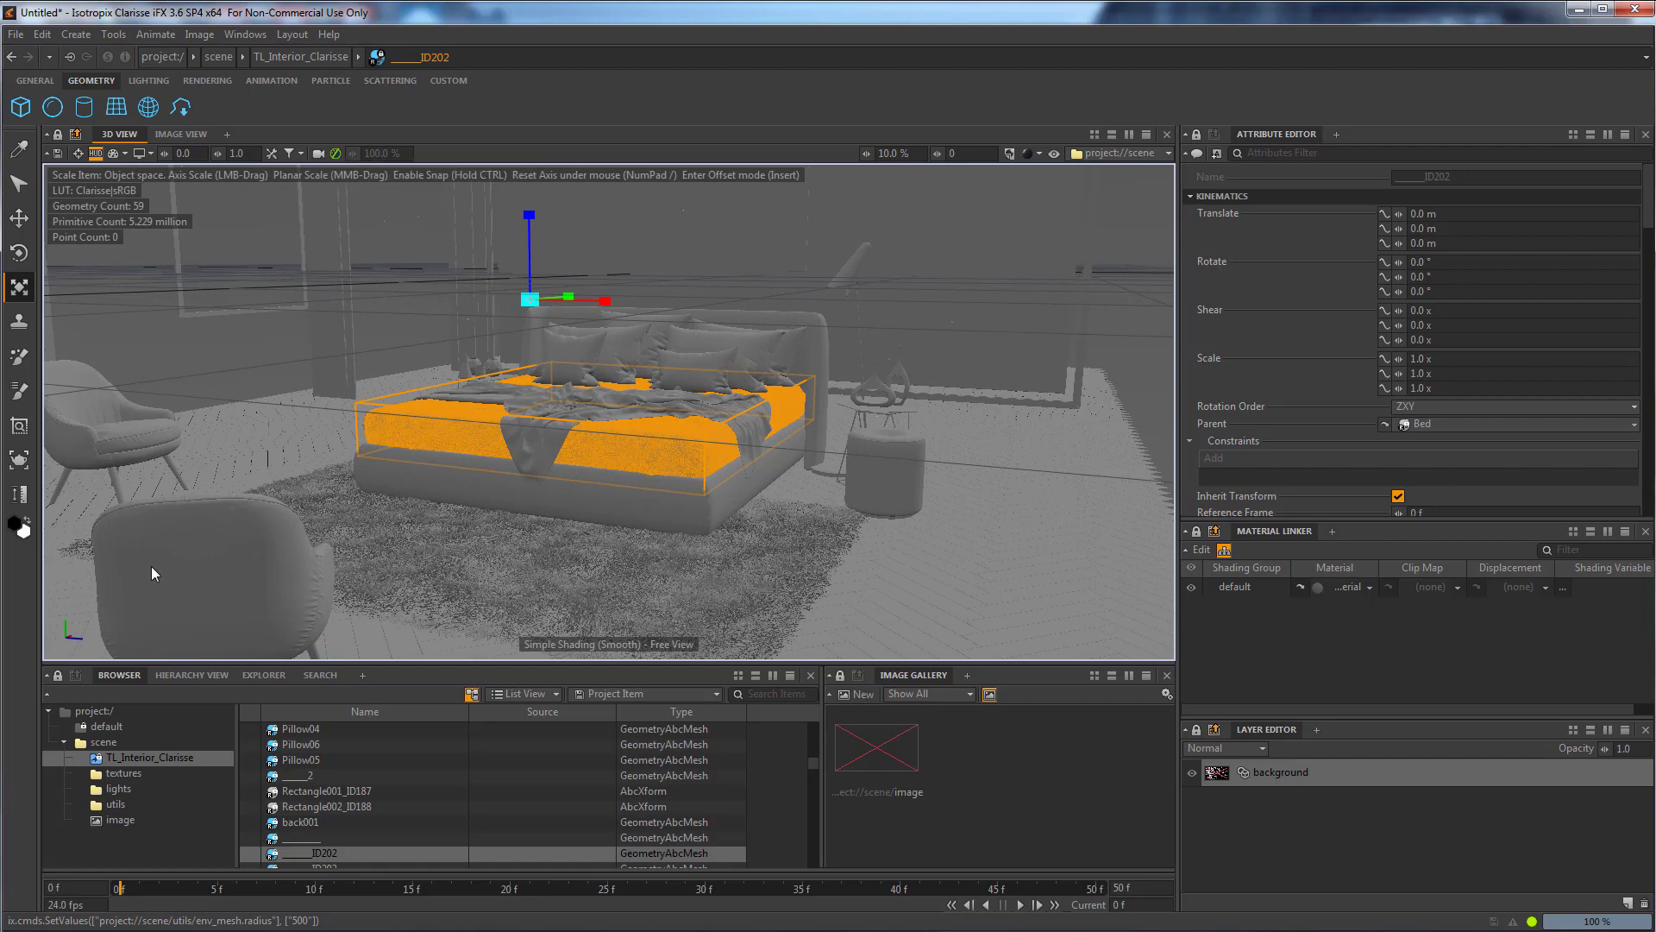
left_click(94, 744)
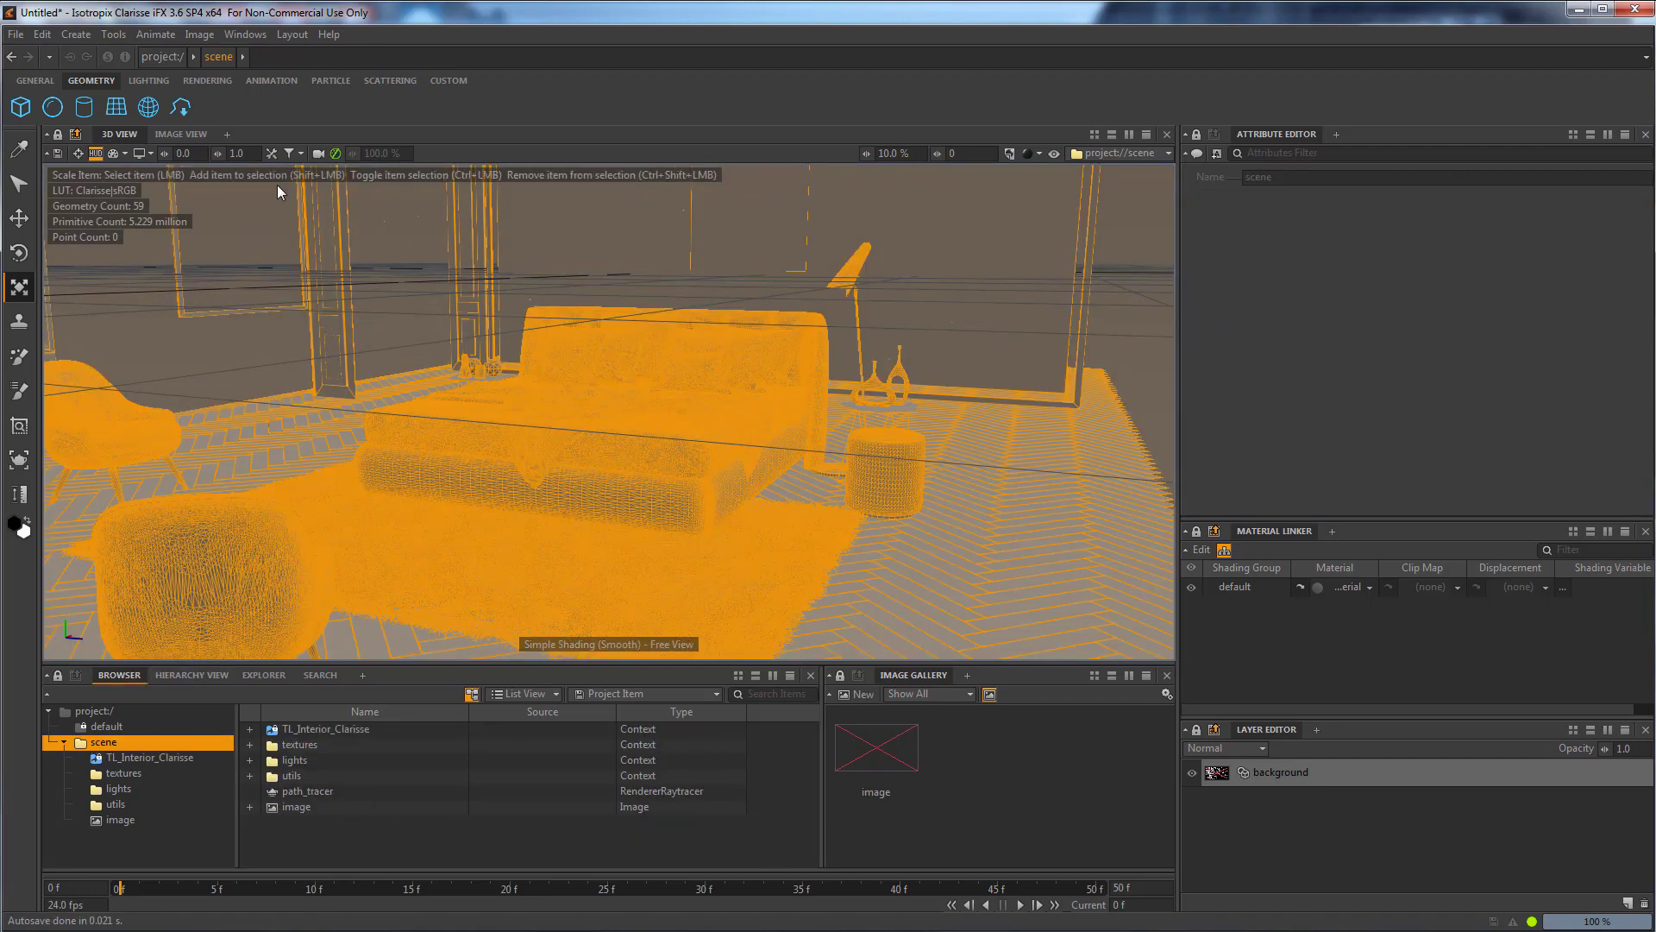
left_click(319, 154)
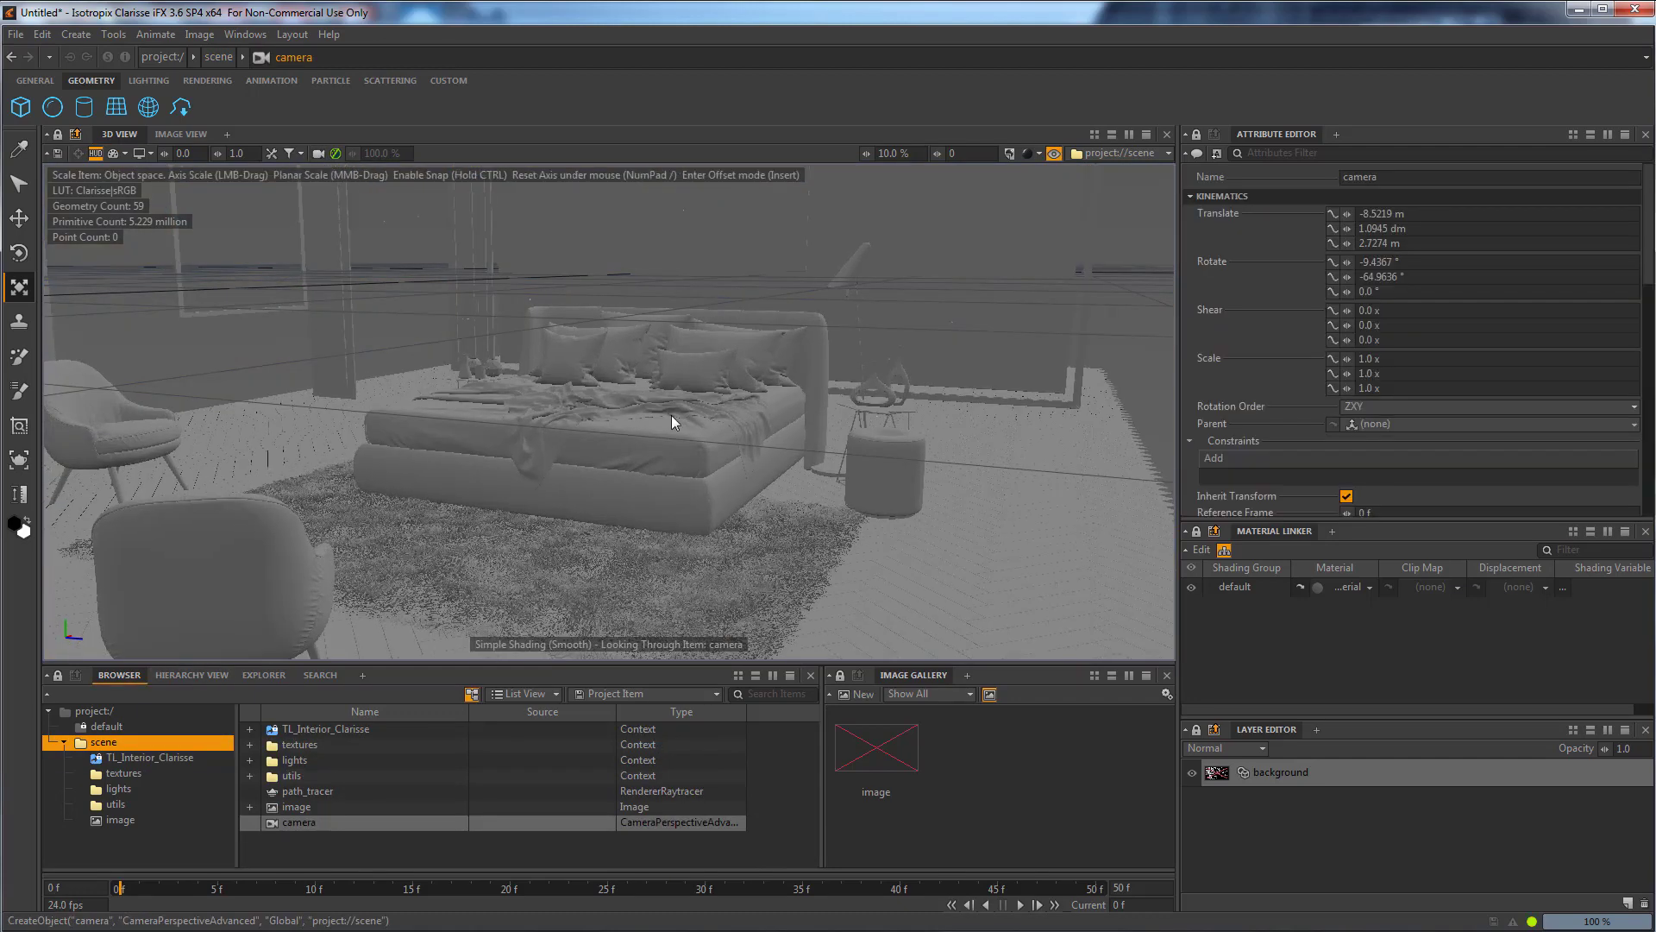
Create a new context inside the scene context and name it MTL.
left_click(117, 803)
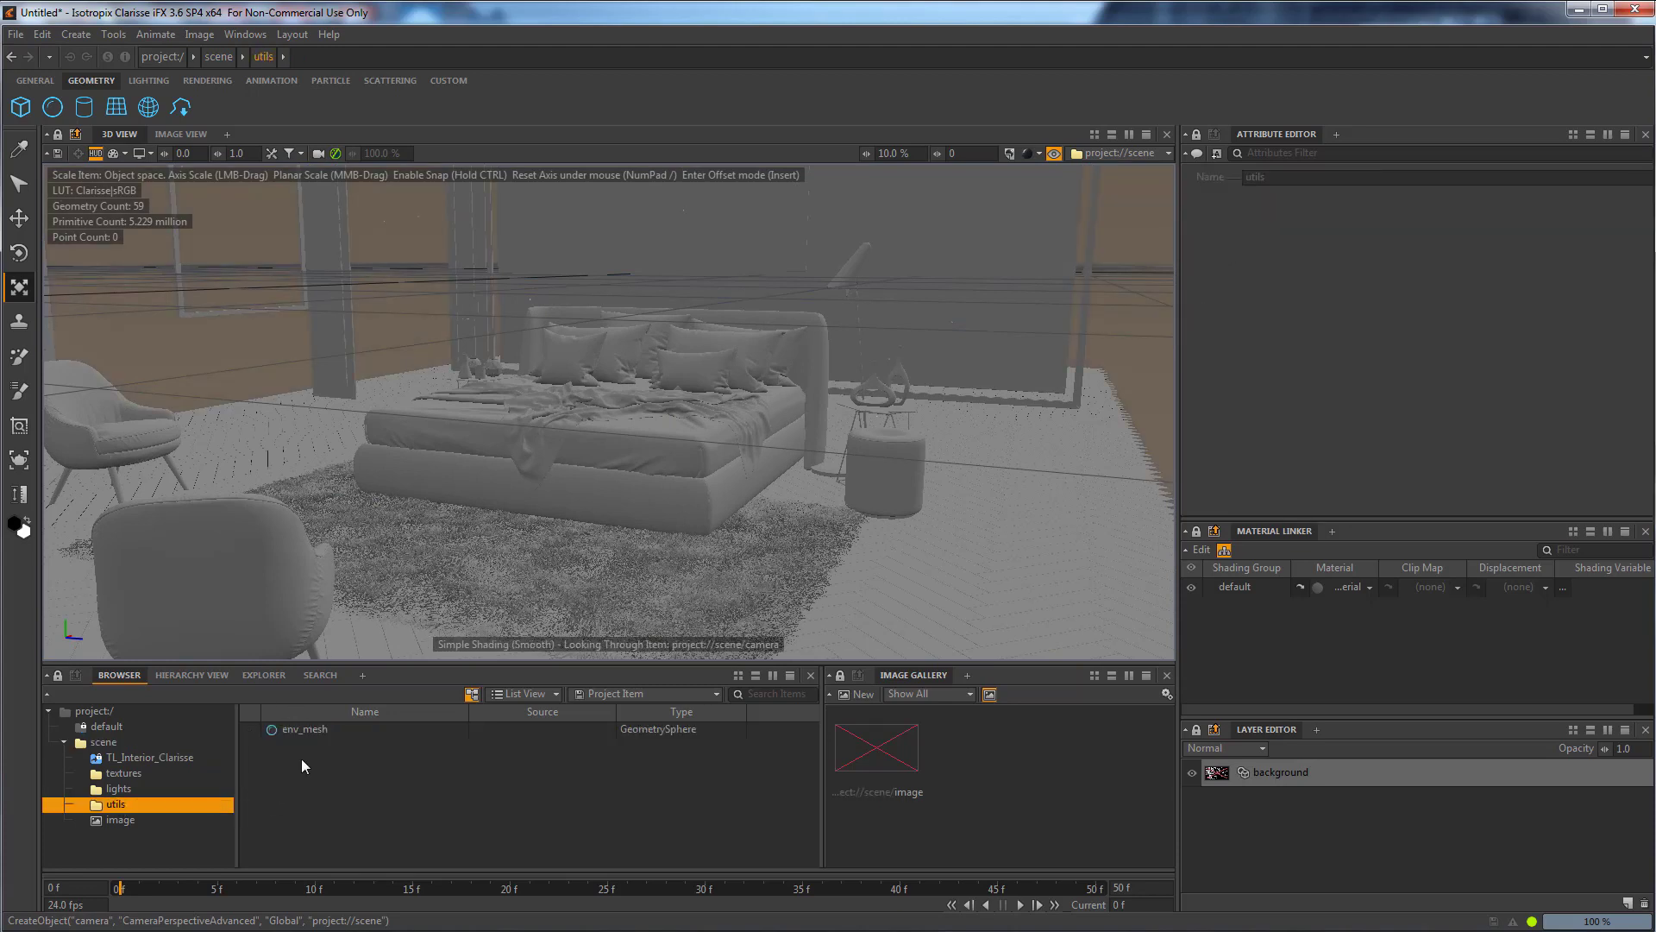
left_click(312, 729)
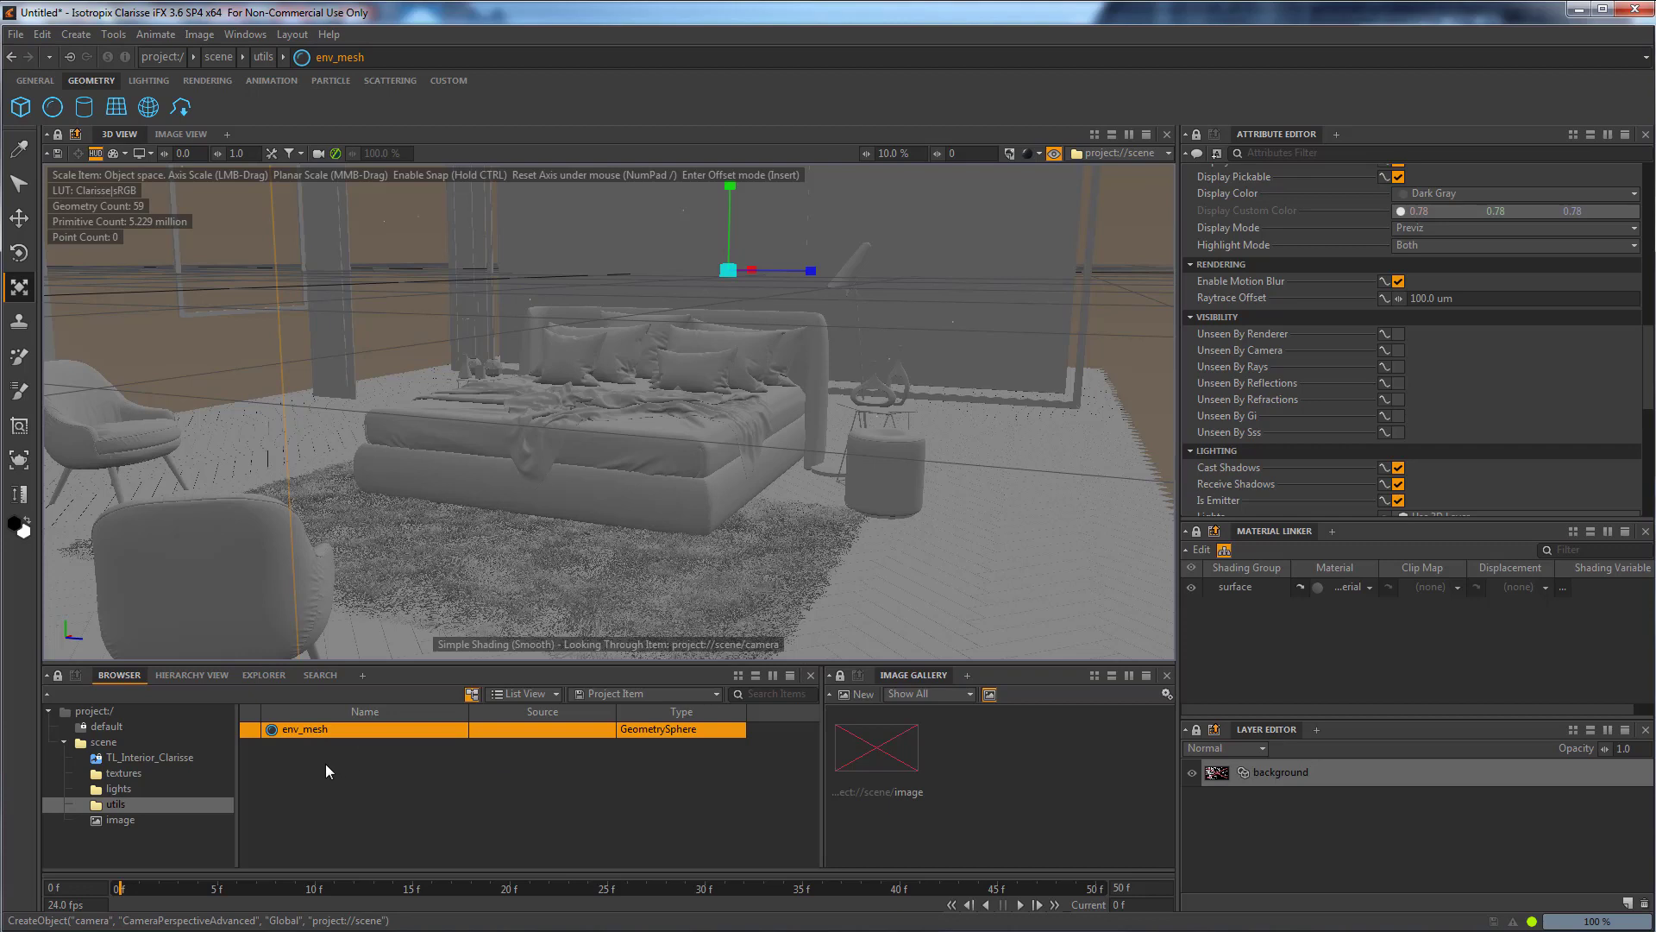
left_click(126, 747)
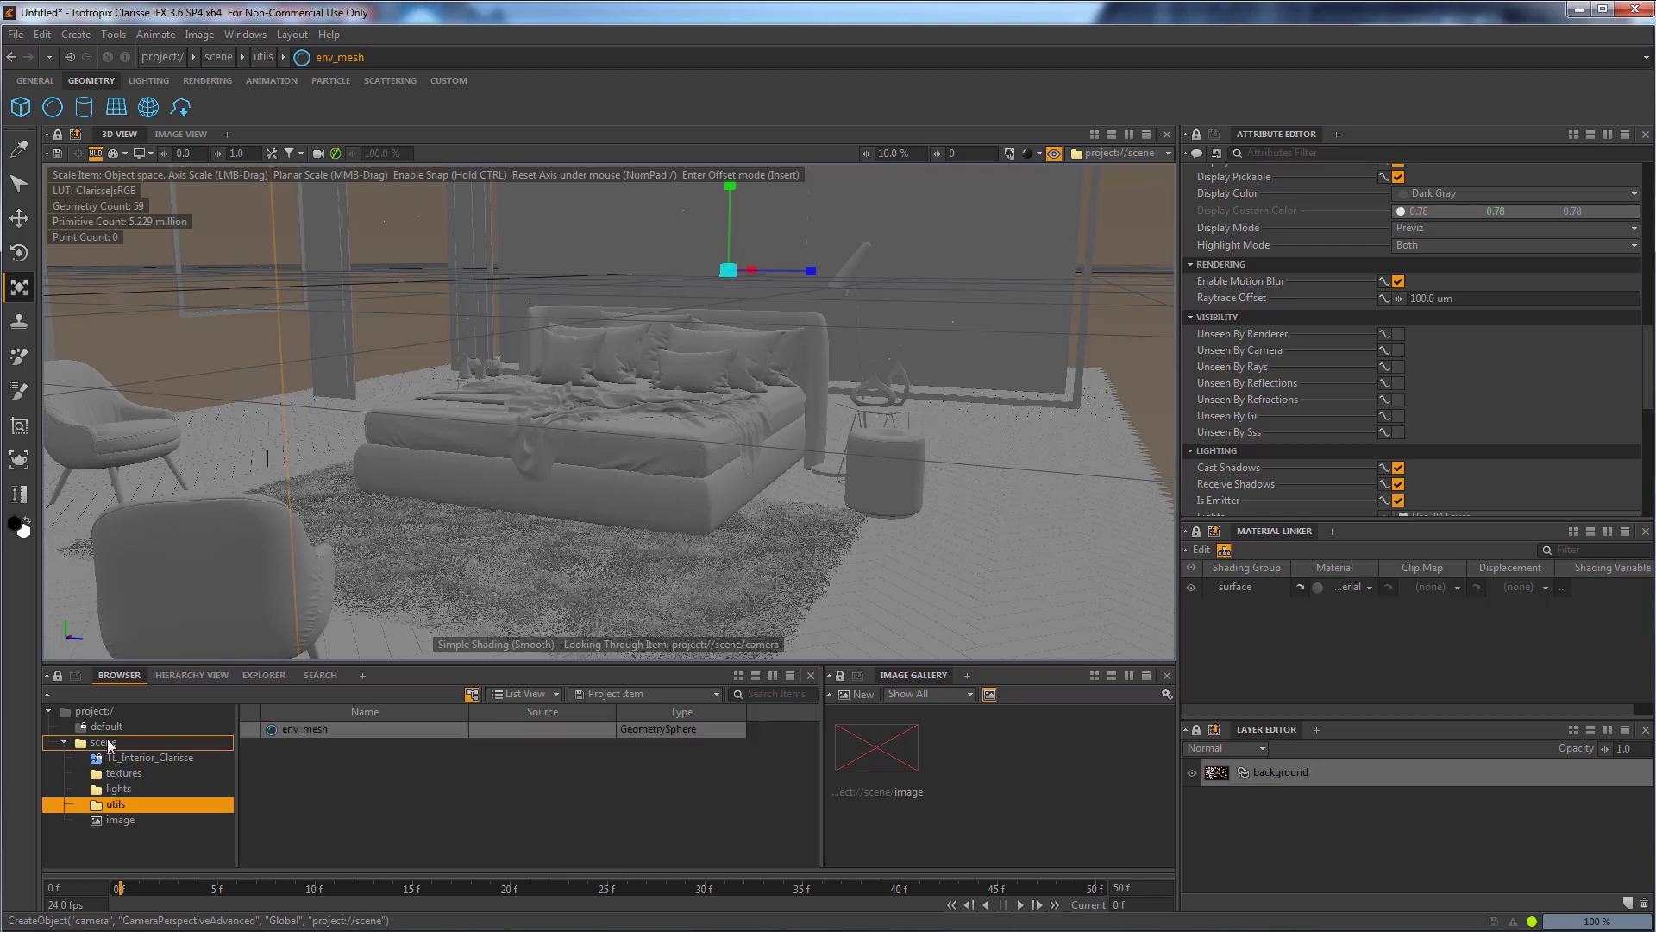
right_click(131, 851)
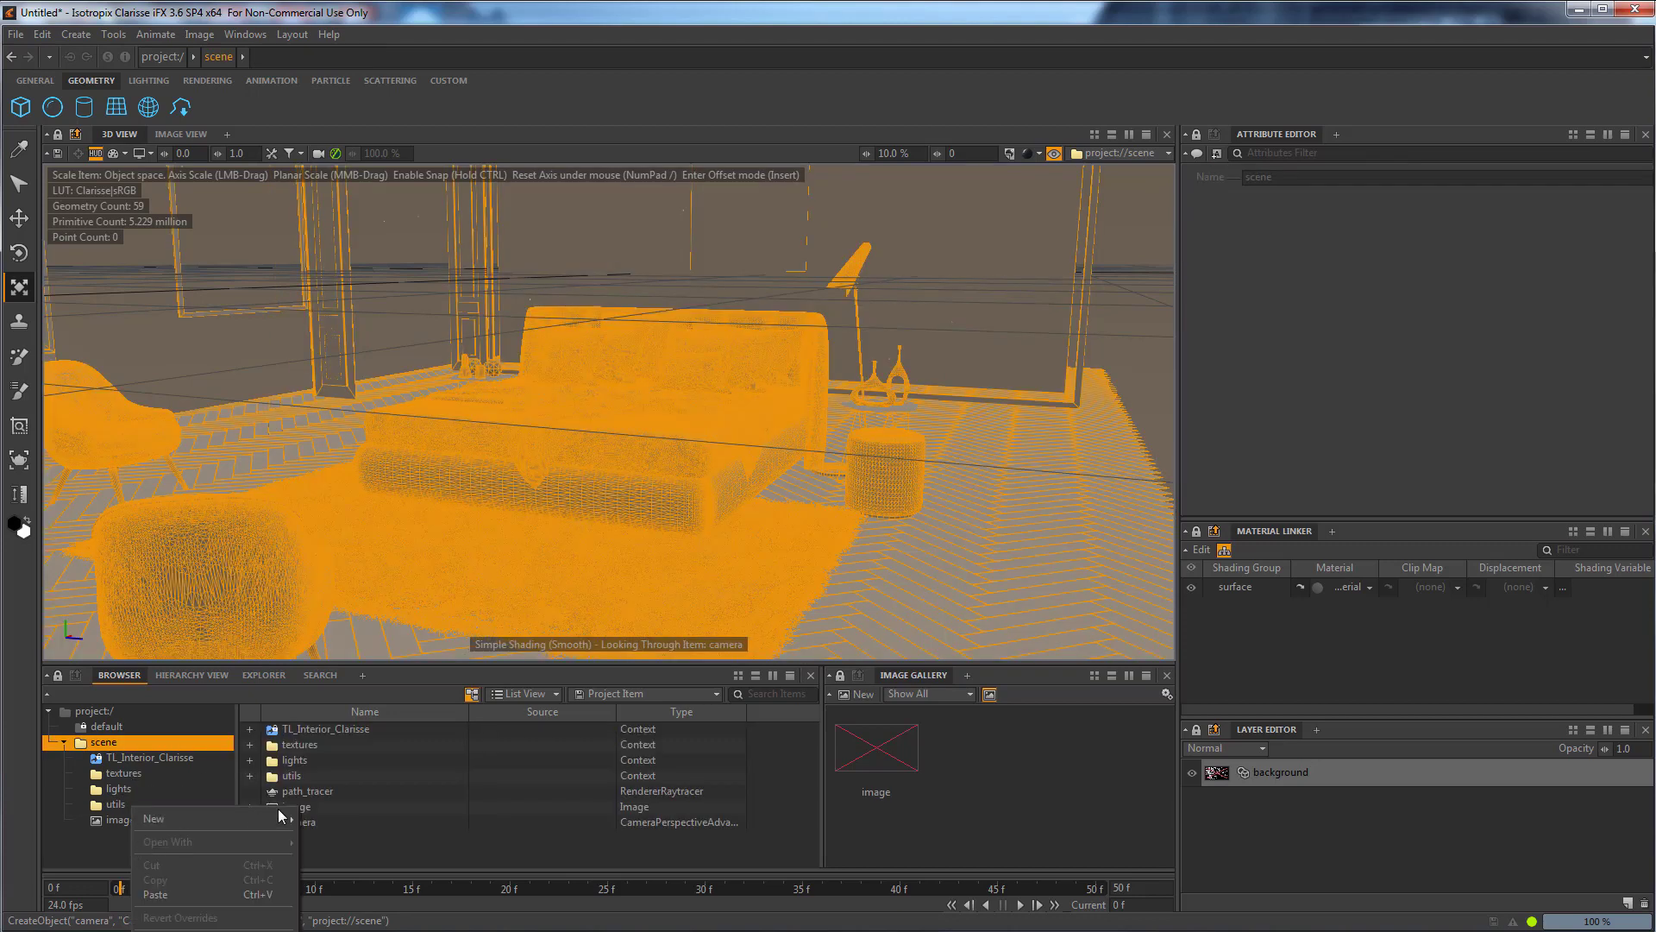
mouse_move(277, 817)
left_click(364, 814)
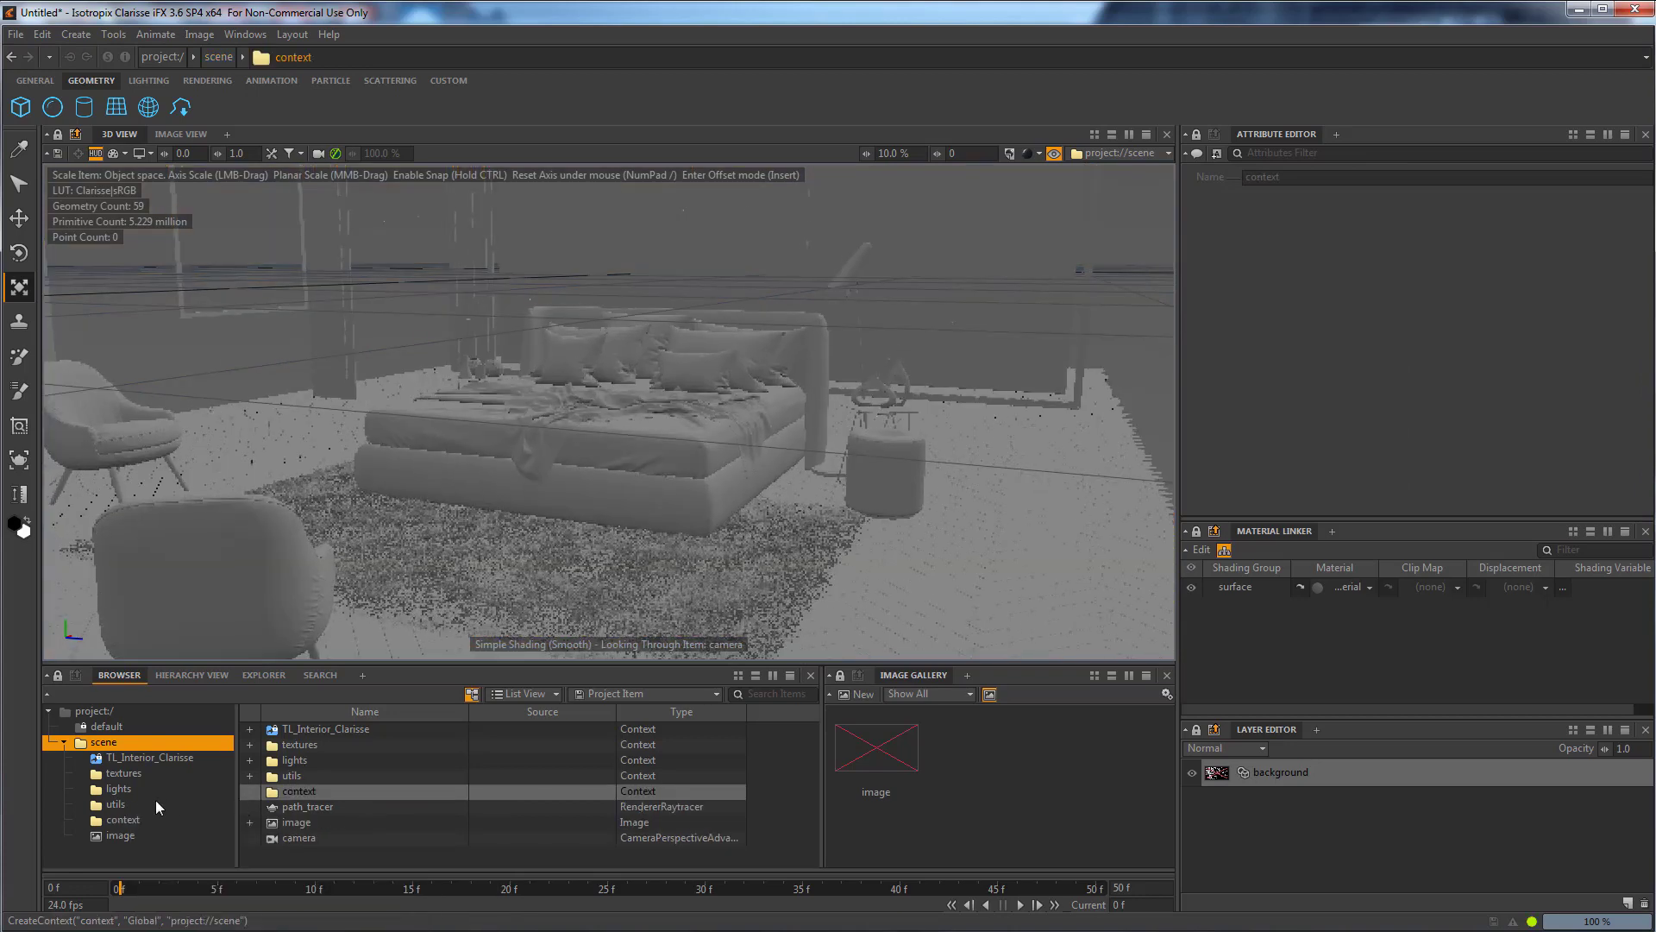
left_click(136, 818)
left_click(136, 817)
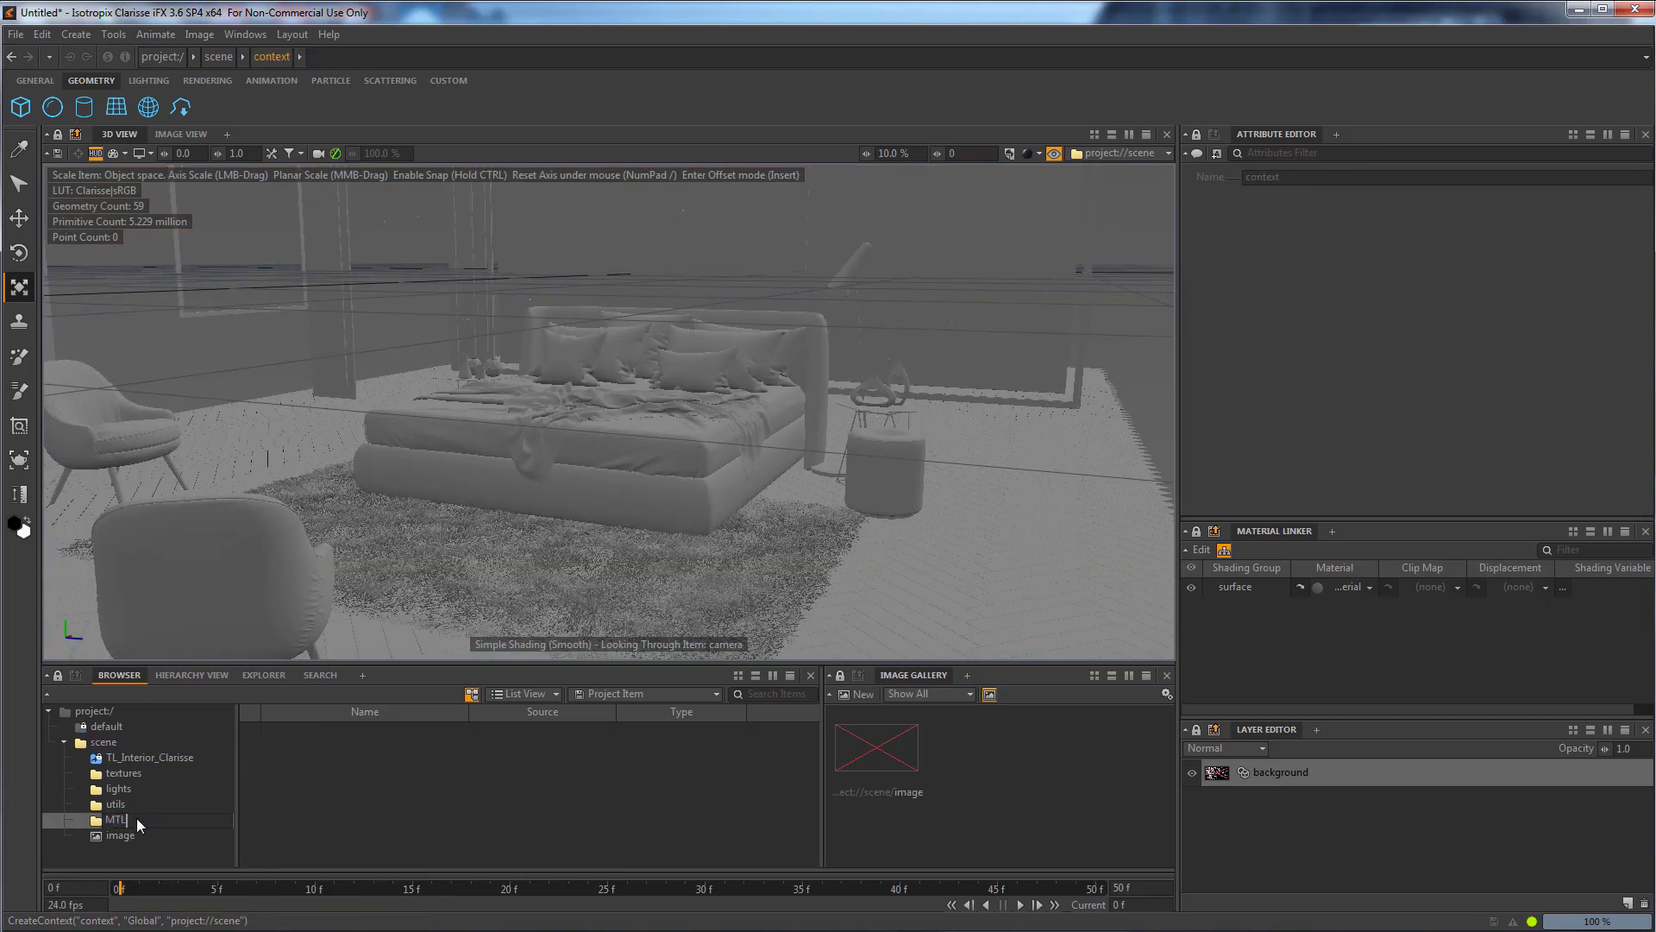
key("Return")
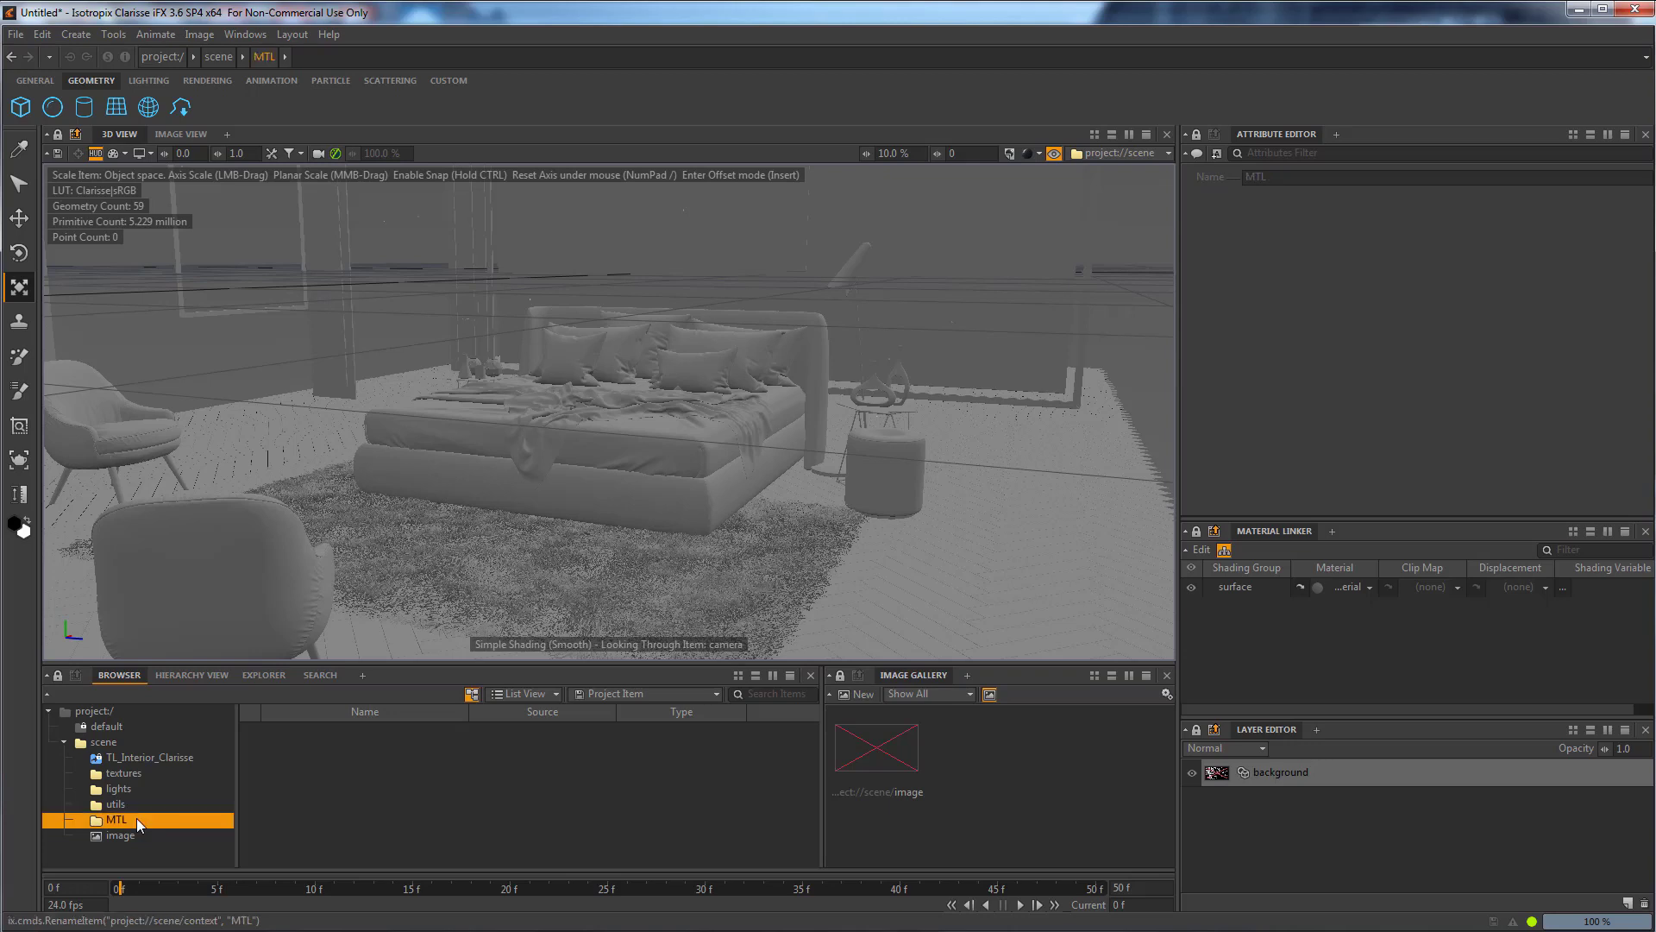
Create a Matte material in the MTL context and assign it to the env_mesh environment sphere.
right_click(334, 754)
mouse_move(418, 769)
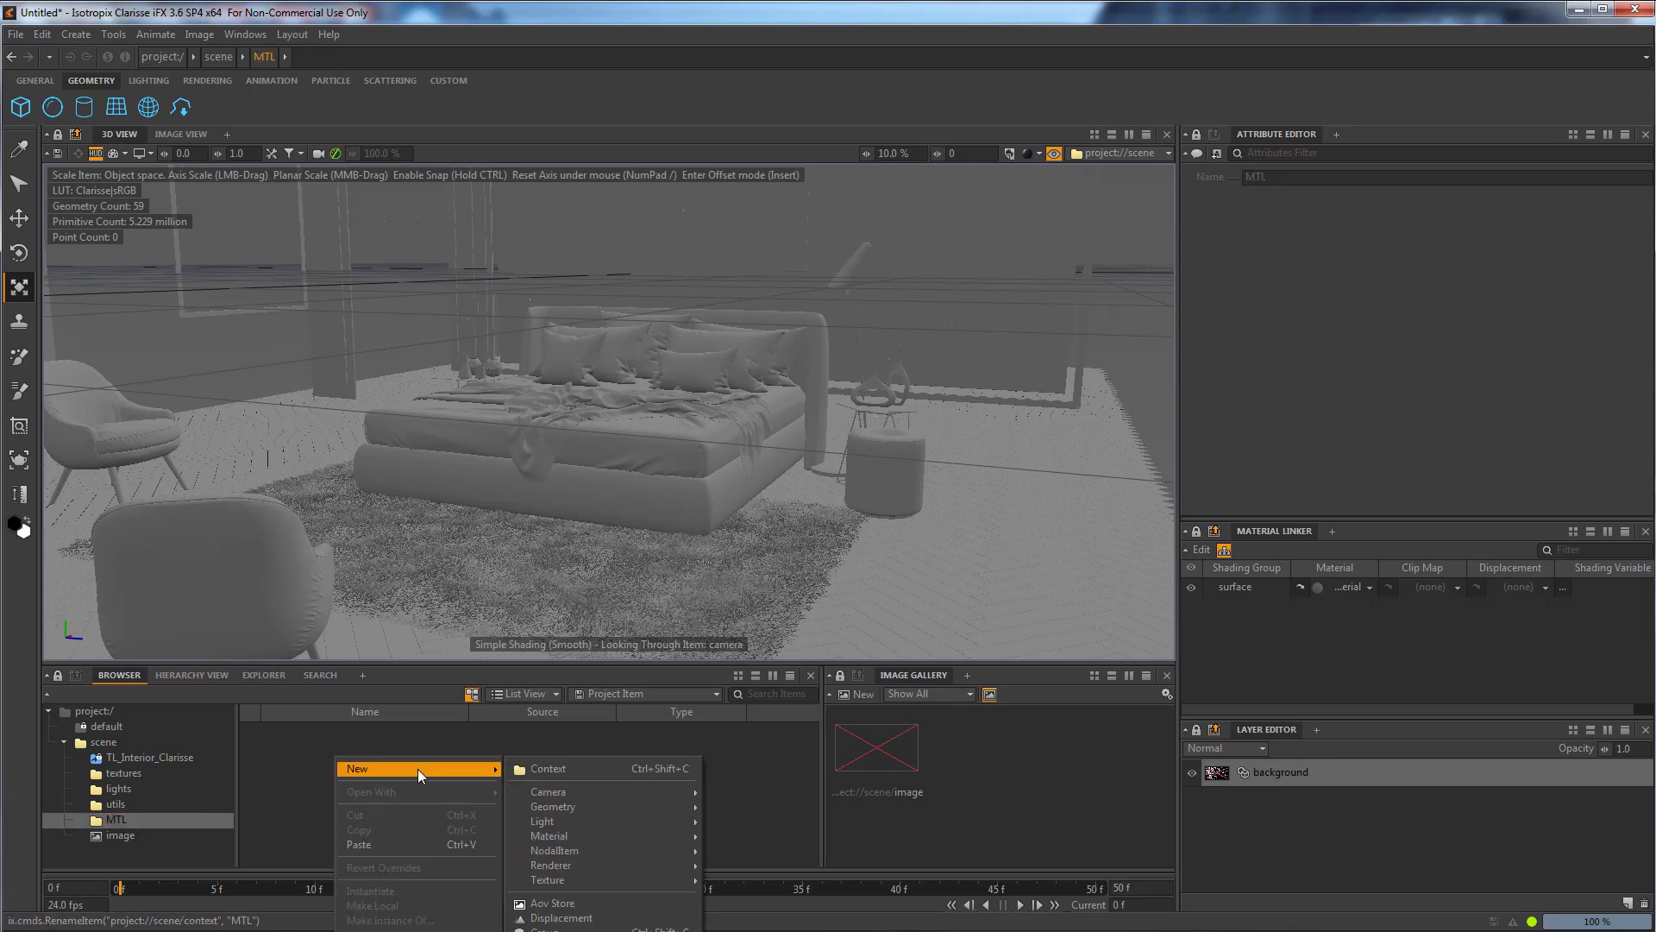
mouse_move(608, 793)
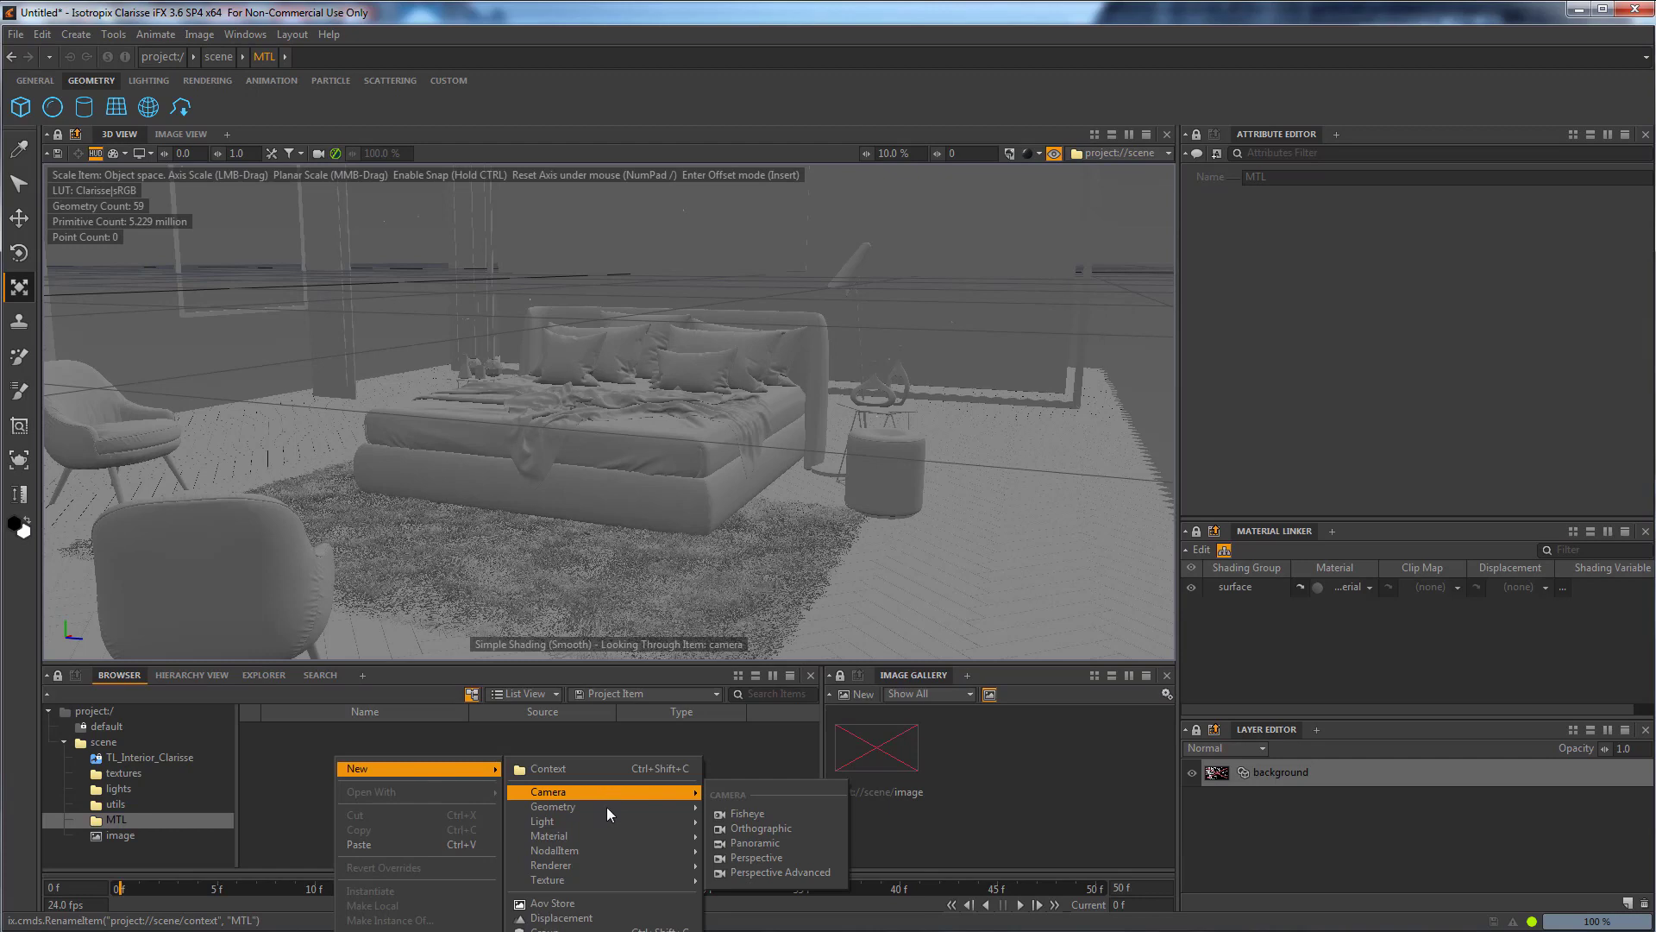
mouse_move(618, 837)
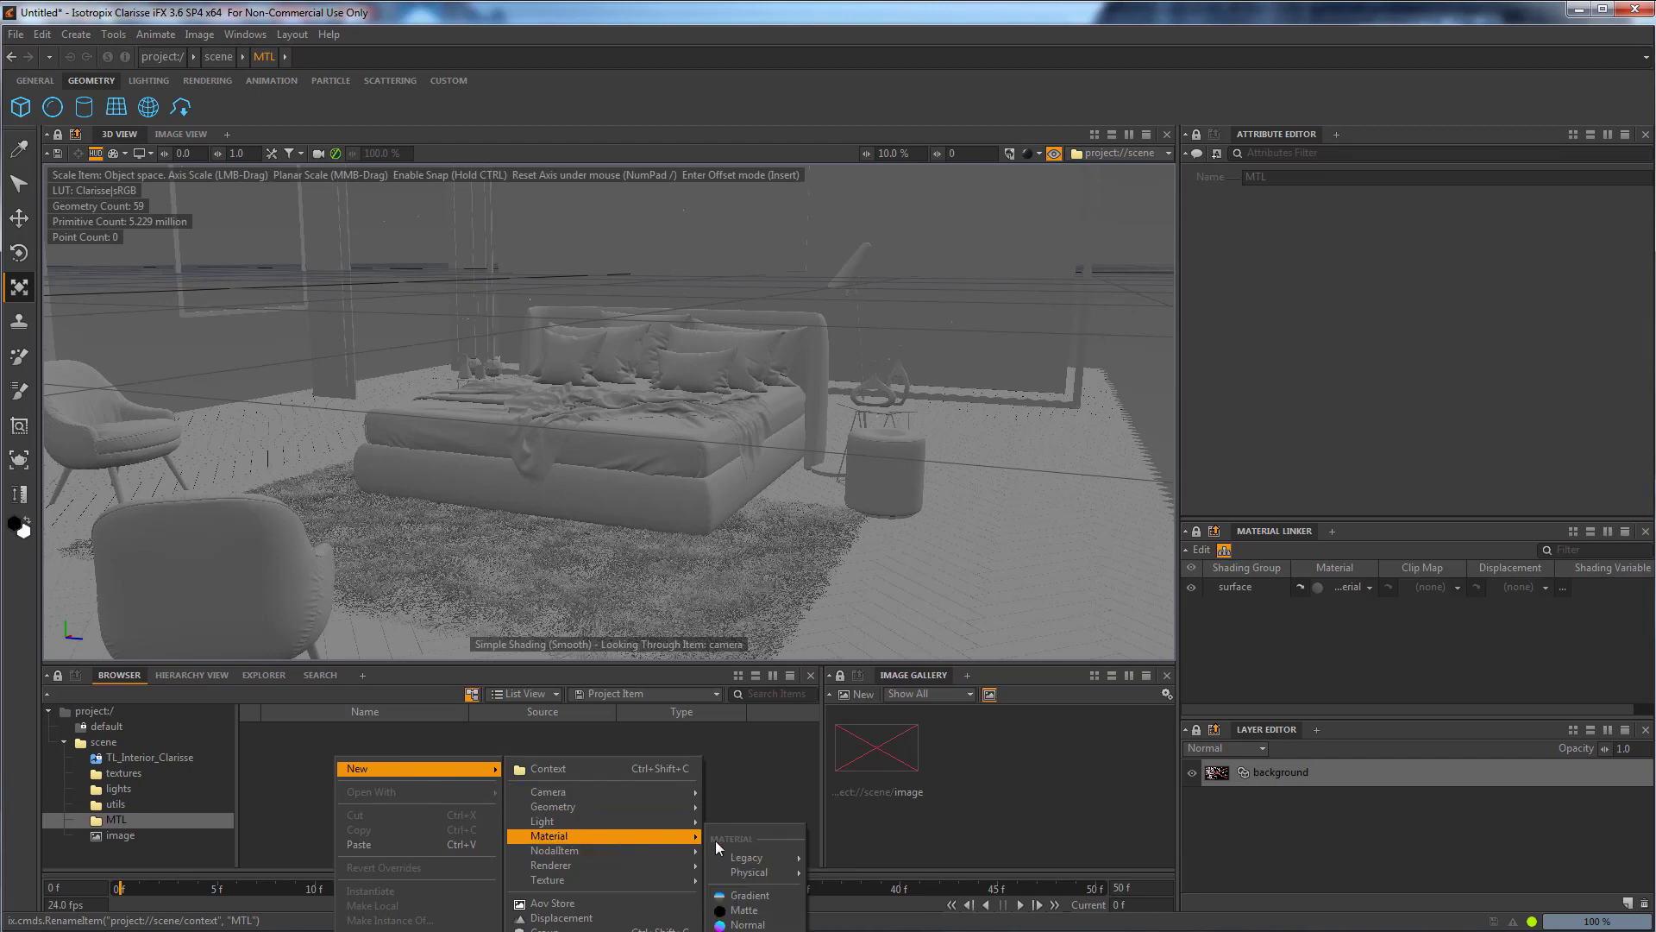
left_click(745, 910)
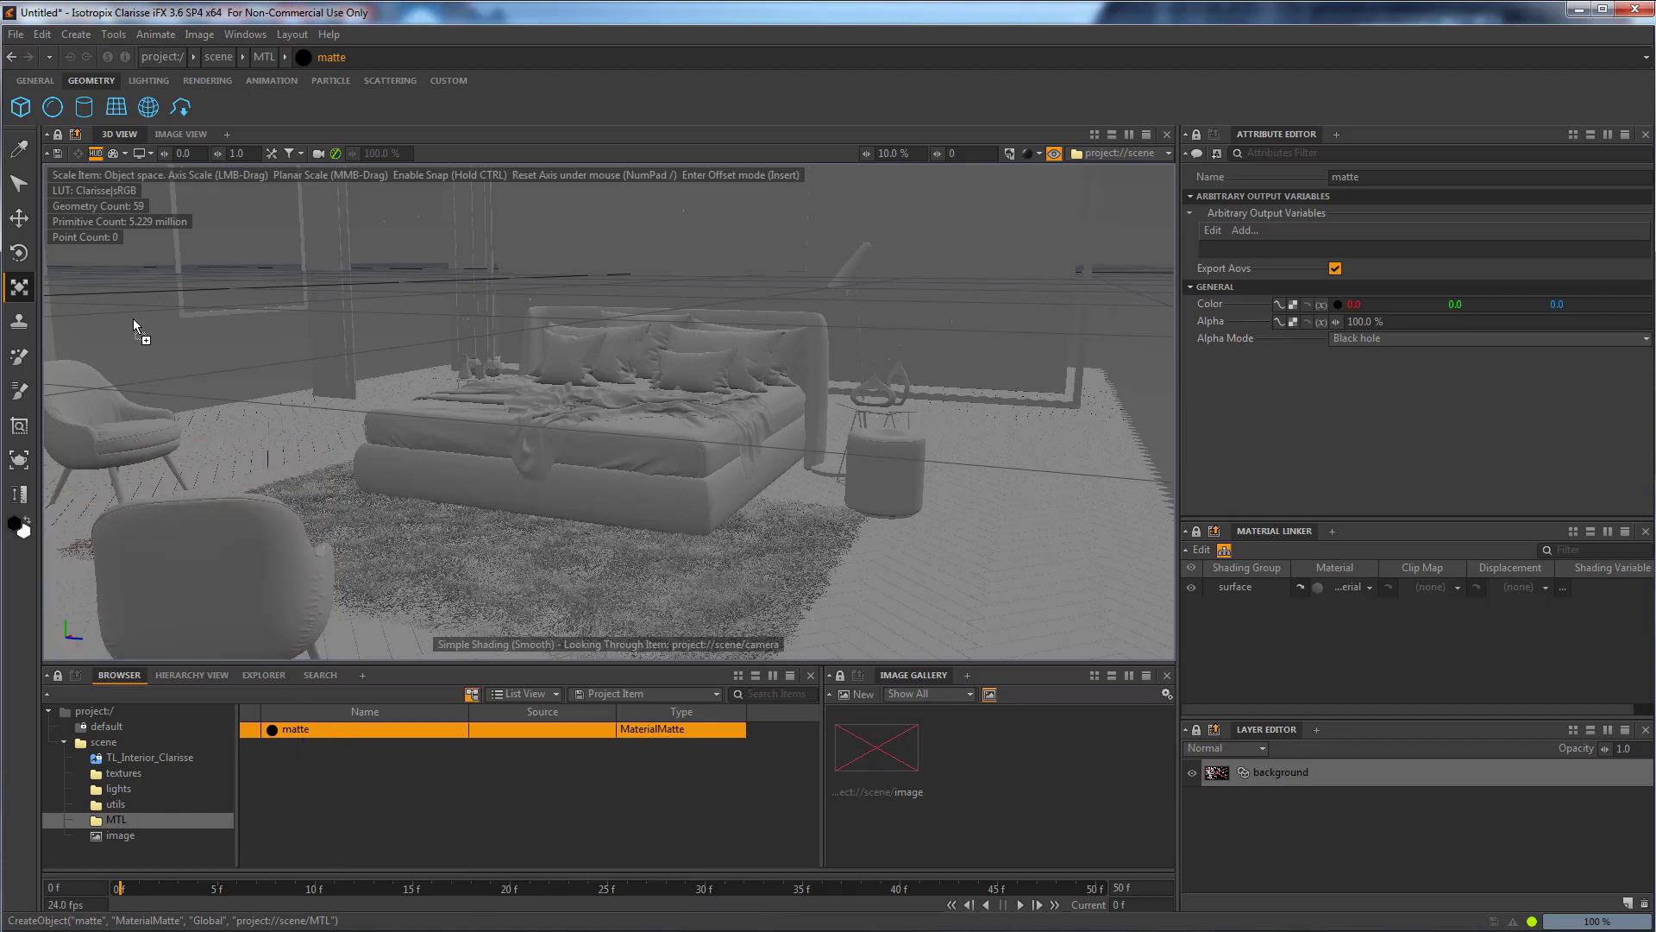
left_click_drag(295, 730, 132, 318)
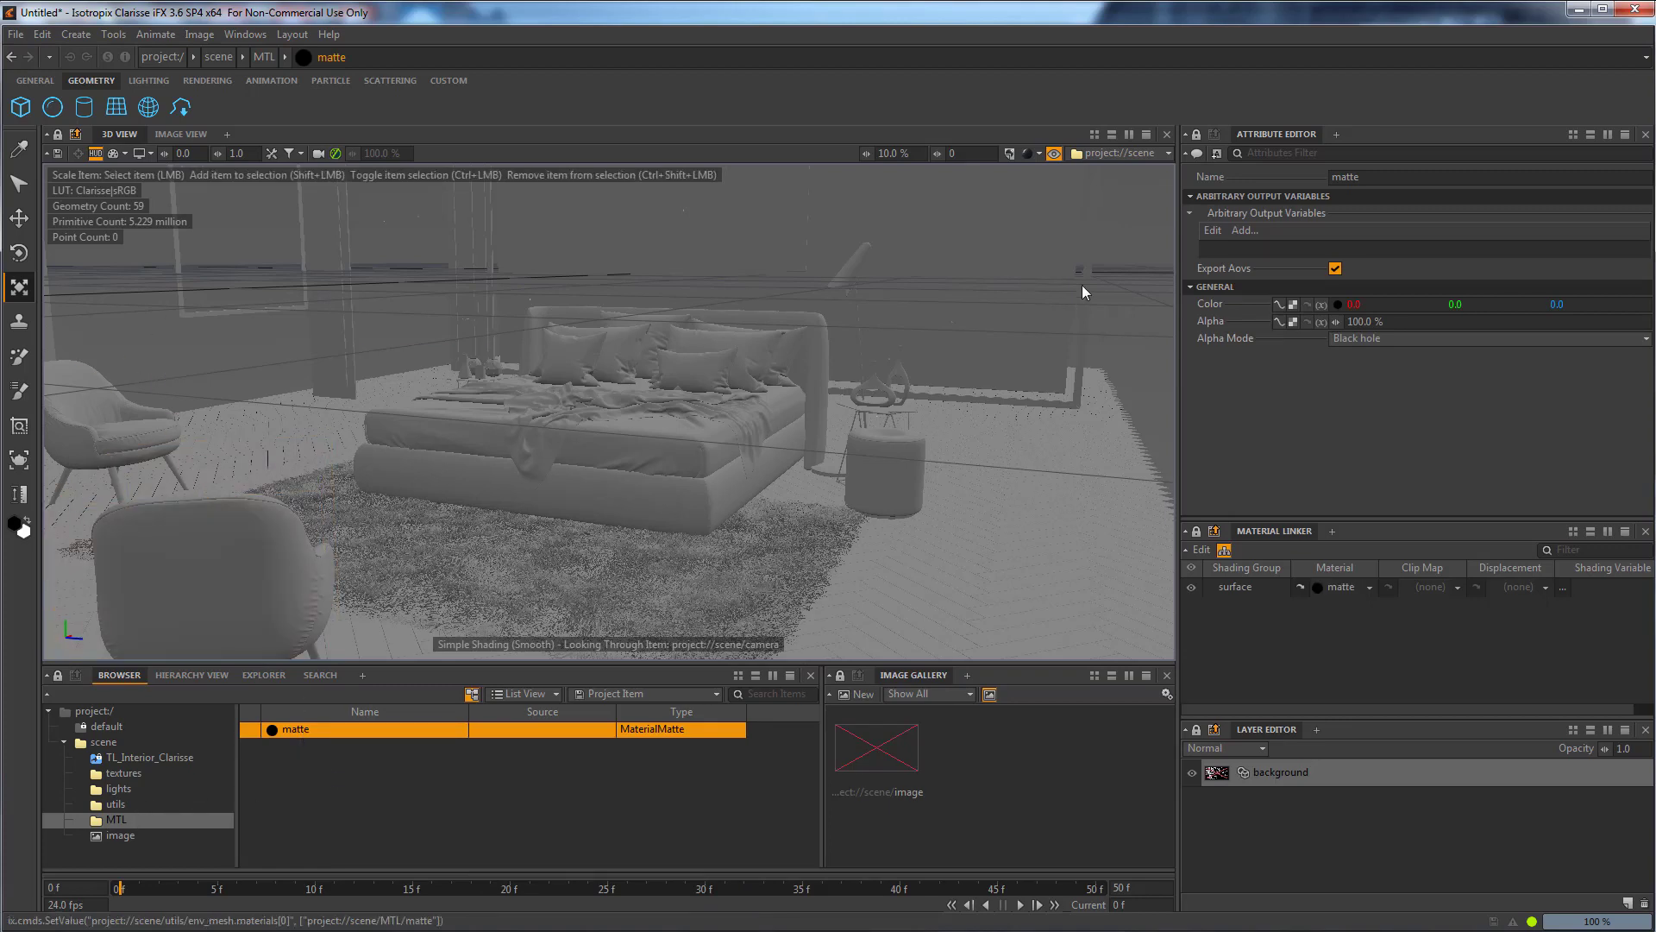
Switch the 3D view to Progressive Rendering and connect the HDRI_txt texture to the matte material's Color.
left_click(1055, 157)
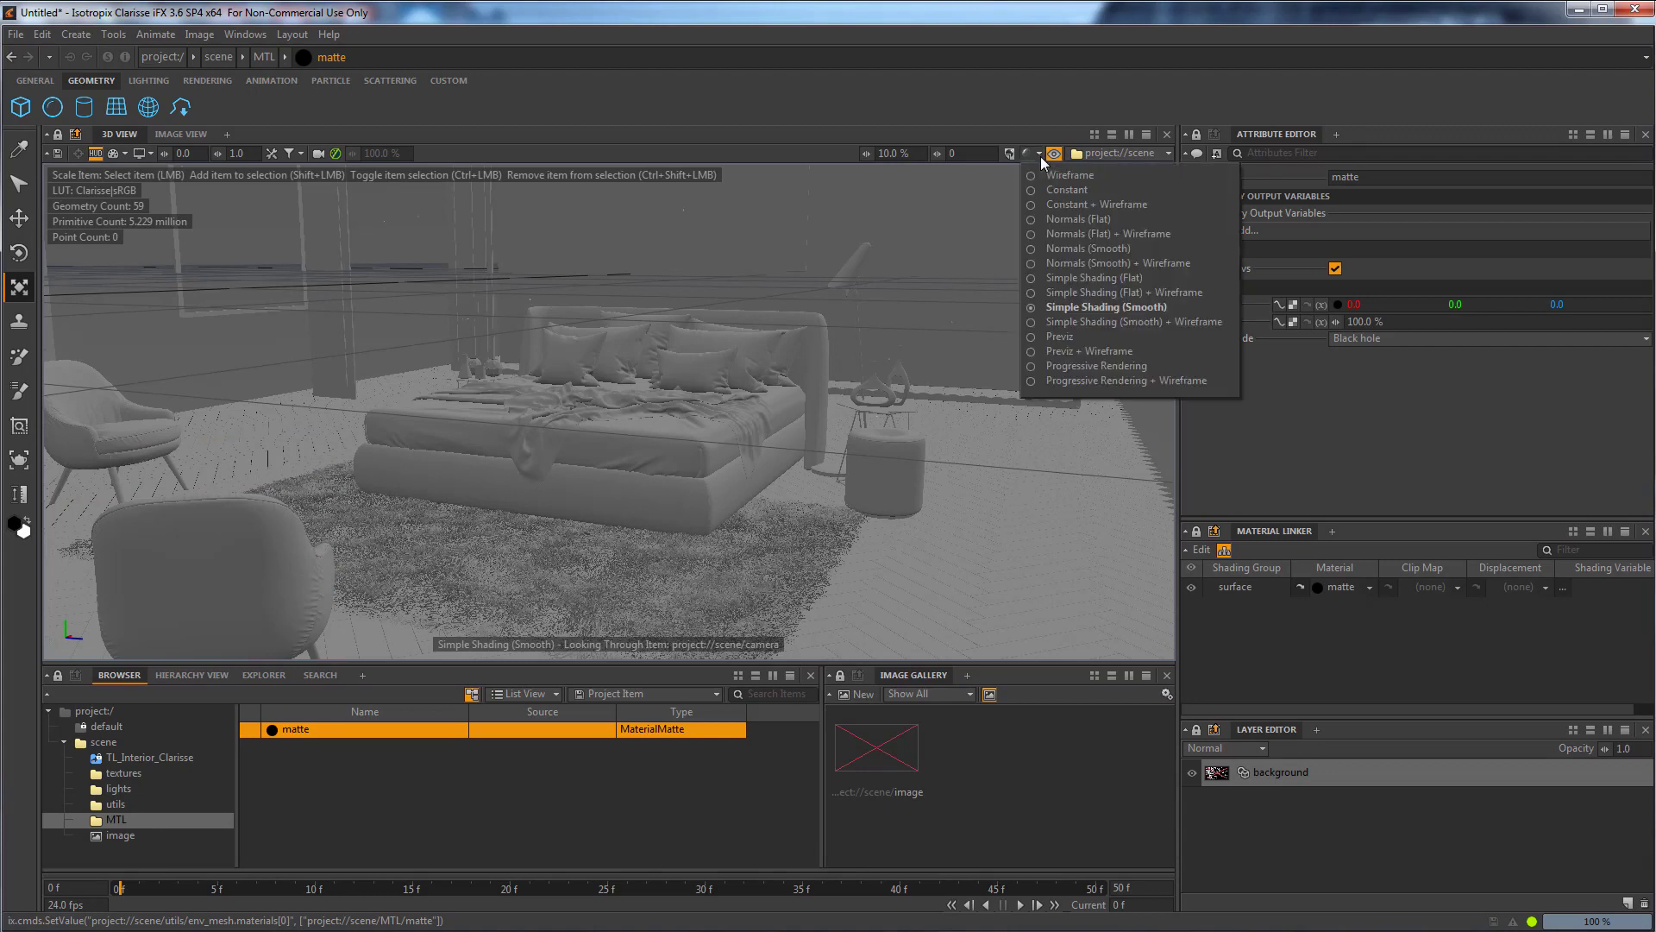
left_click(1073, 369)
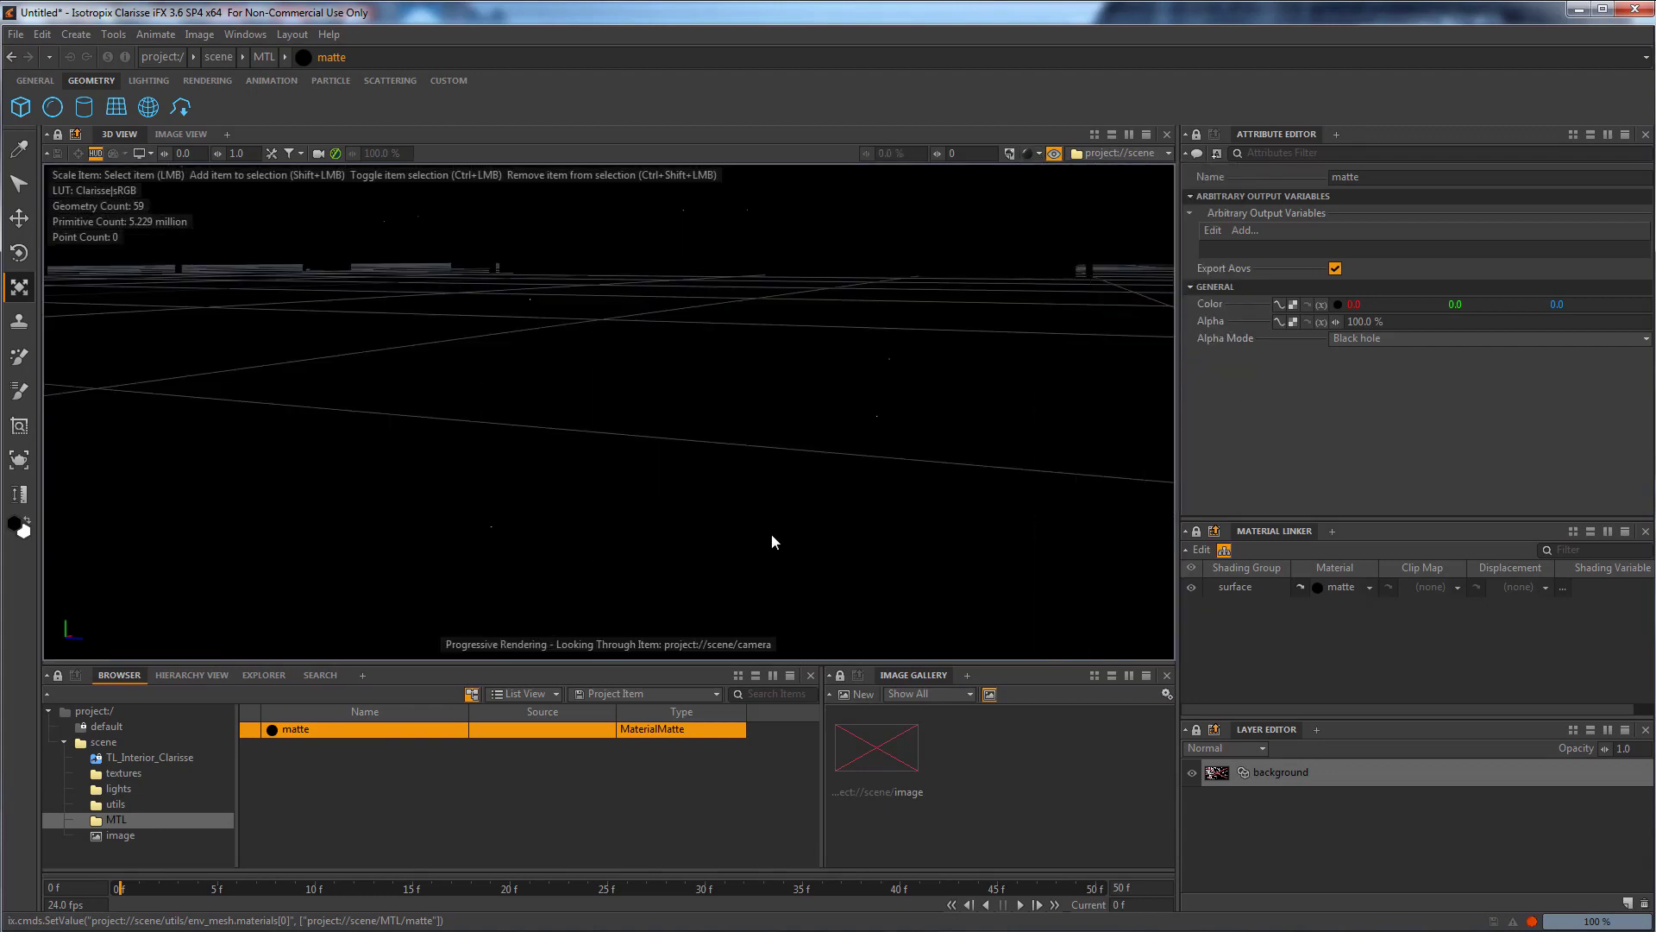
left_click(121, 774)
left_click(123, 788)
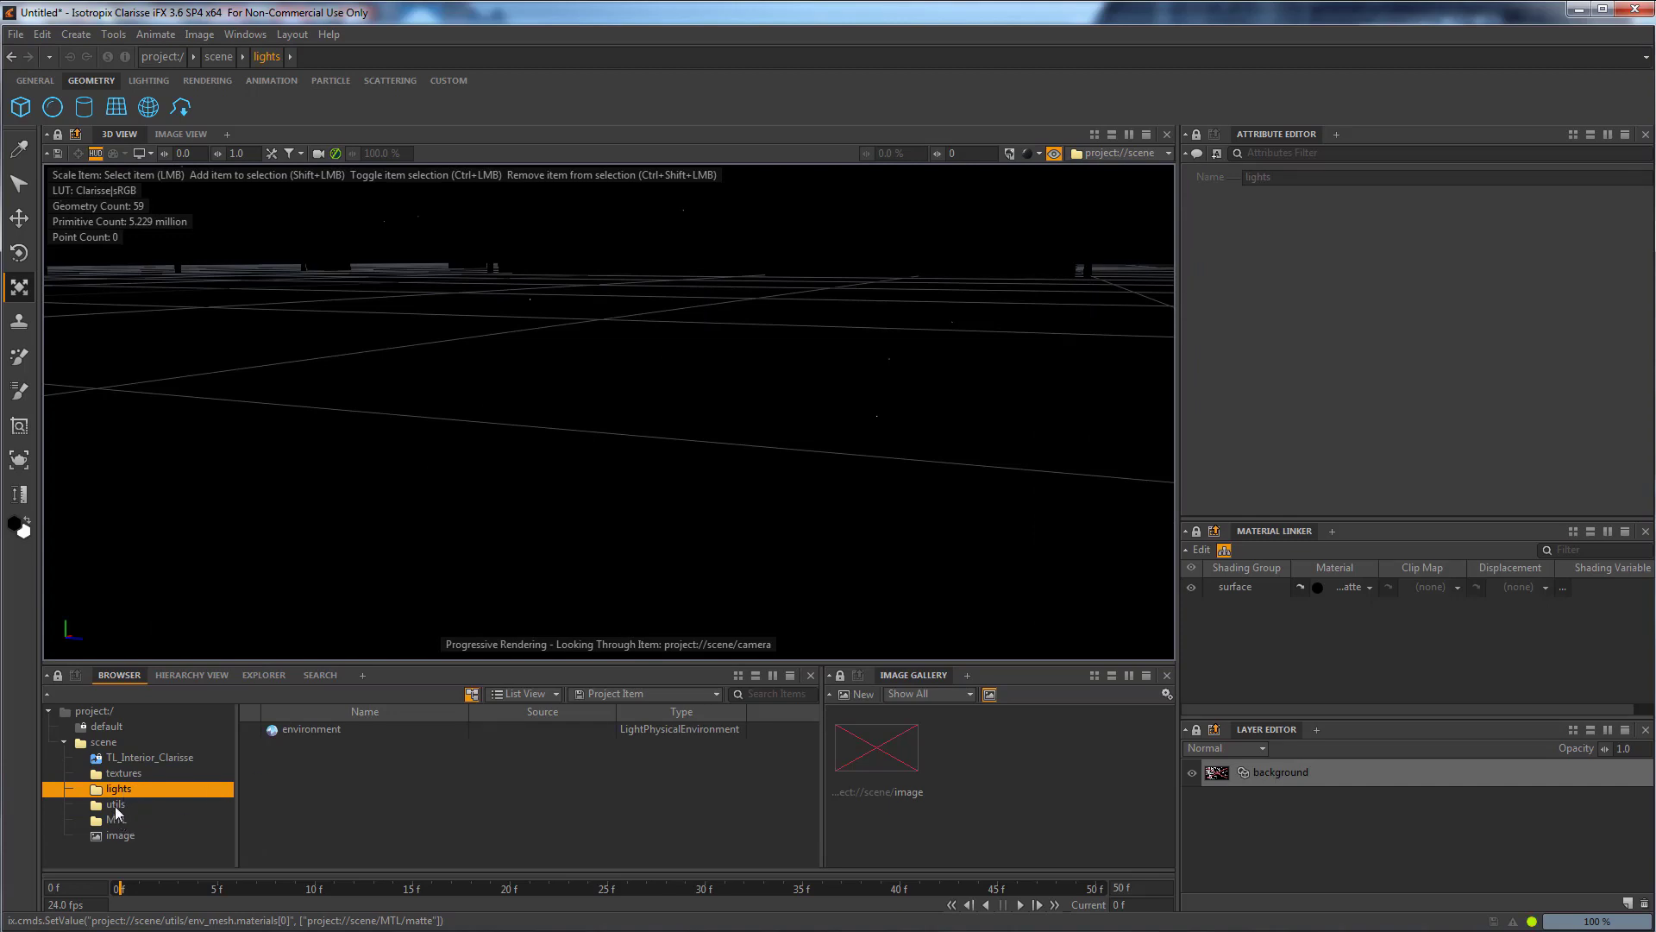
left_click(115, 806)
left_click(116, 819)
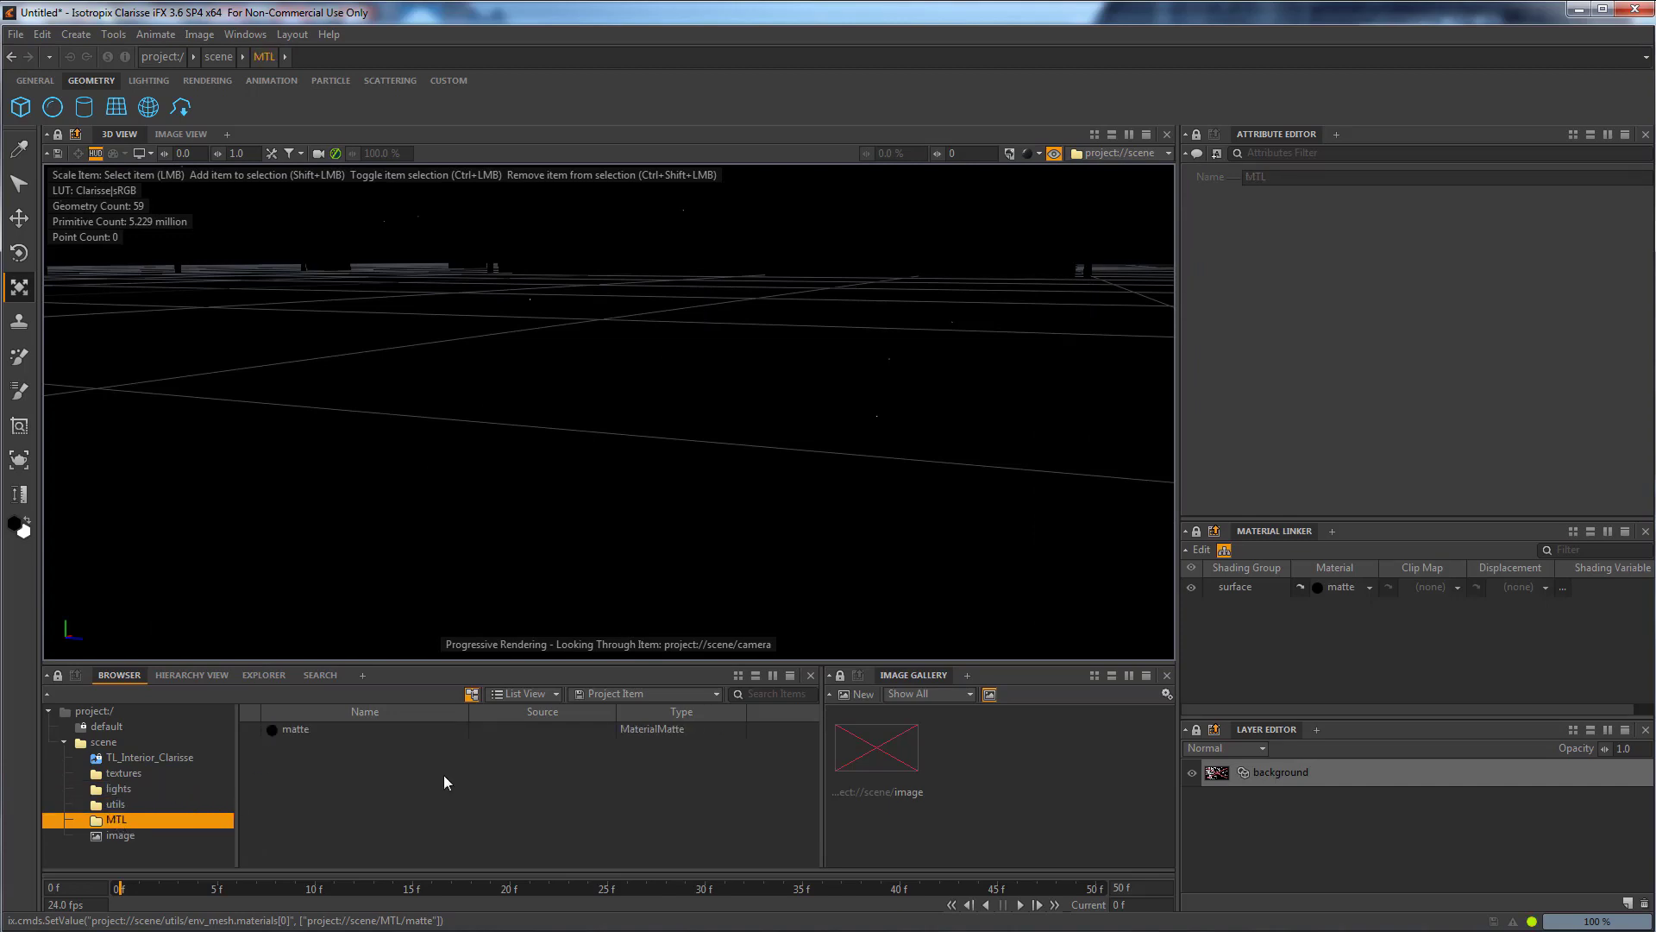
left_click(295, 730)
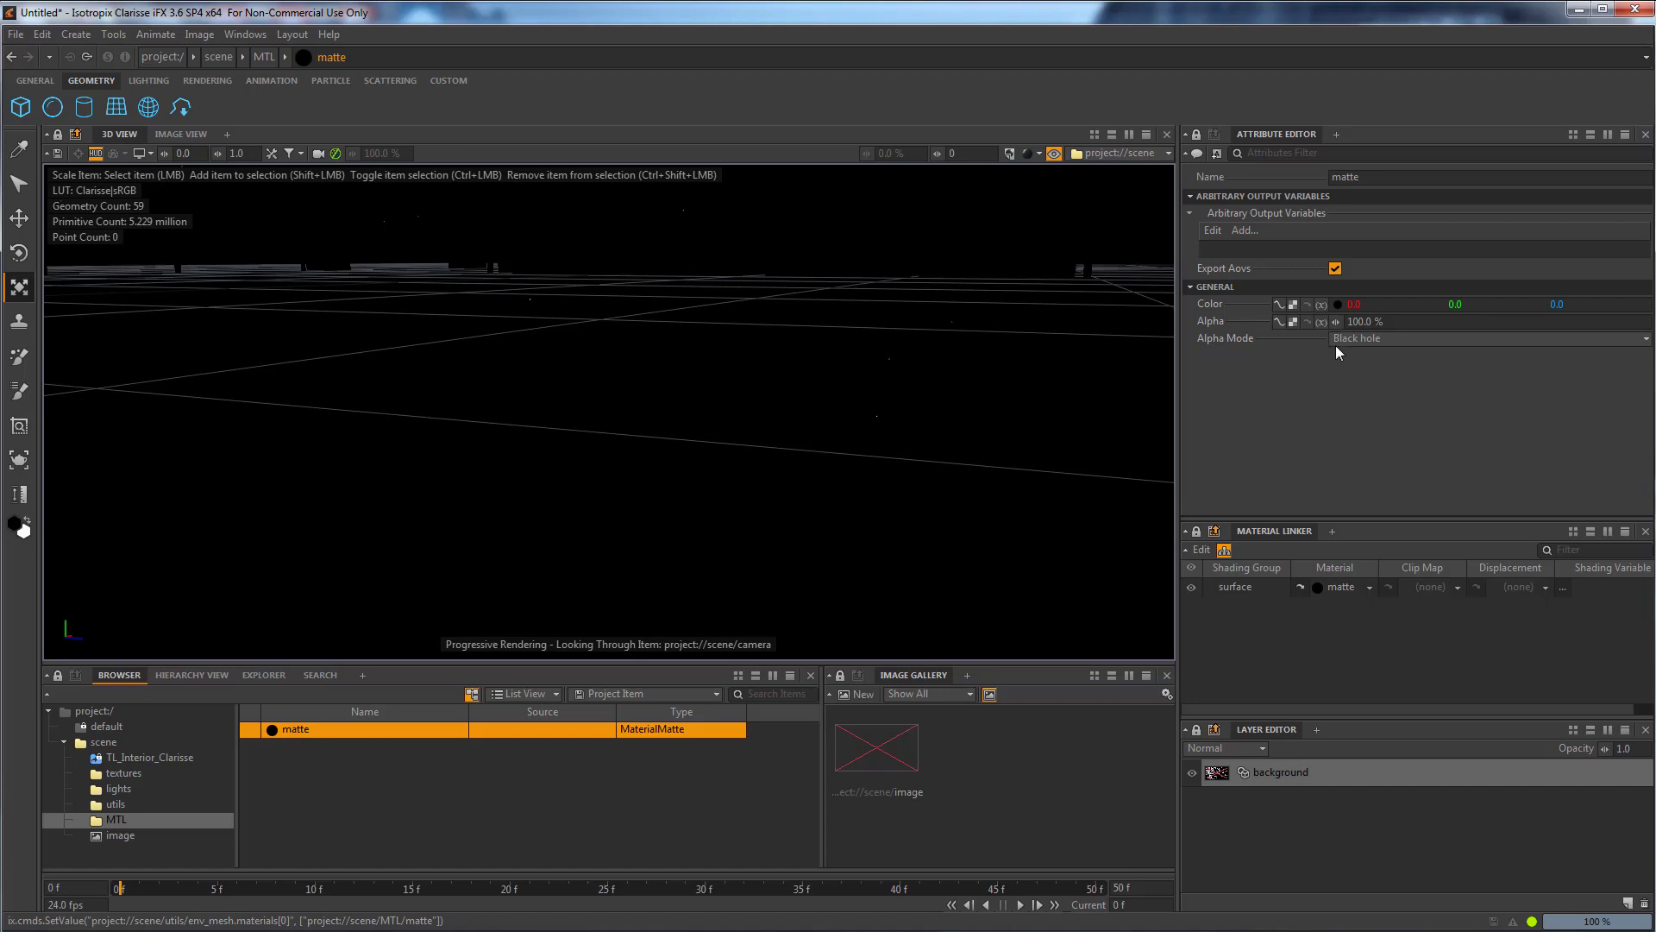
left_click(1292, 304)
left_click(650, 395)
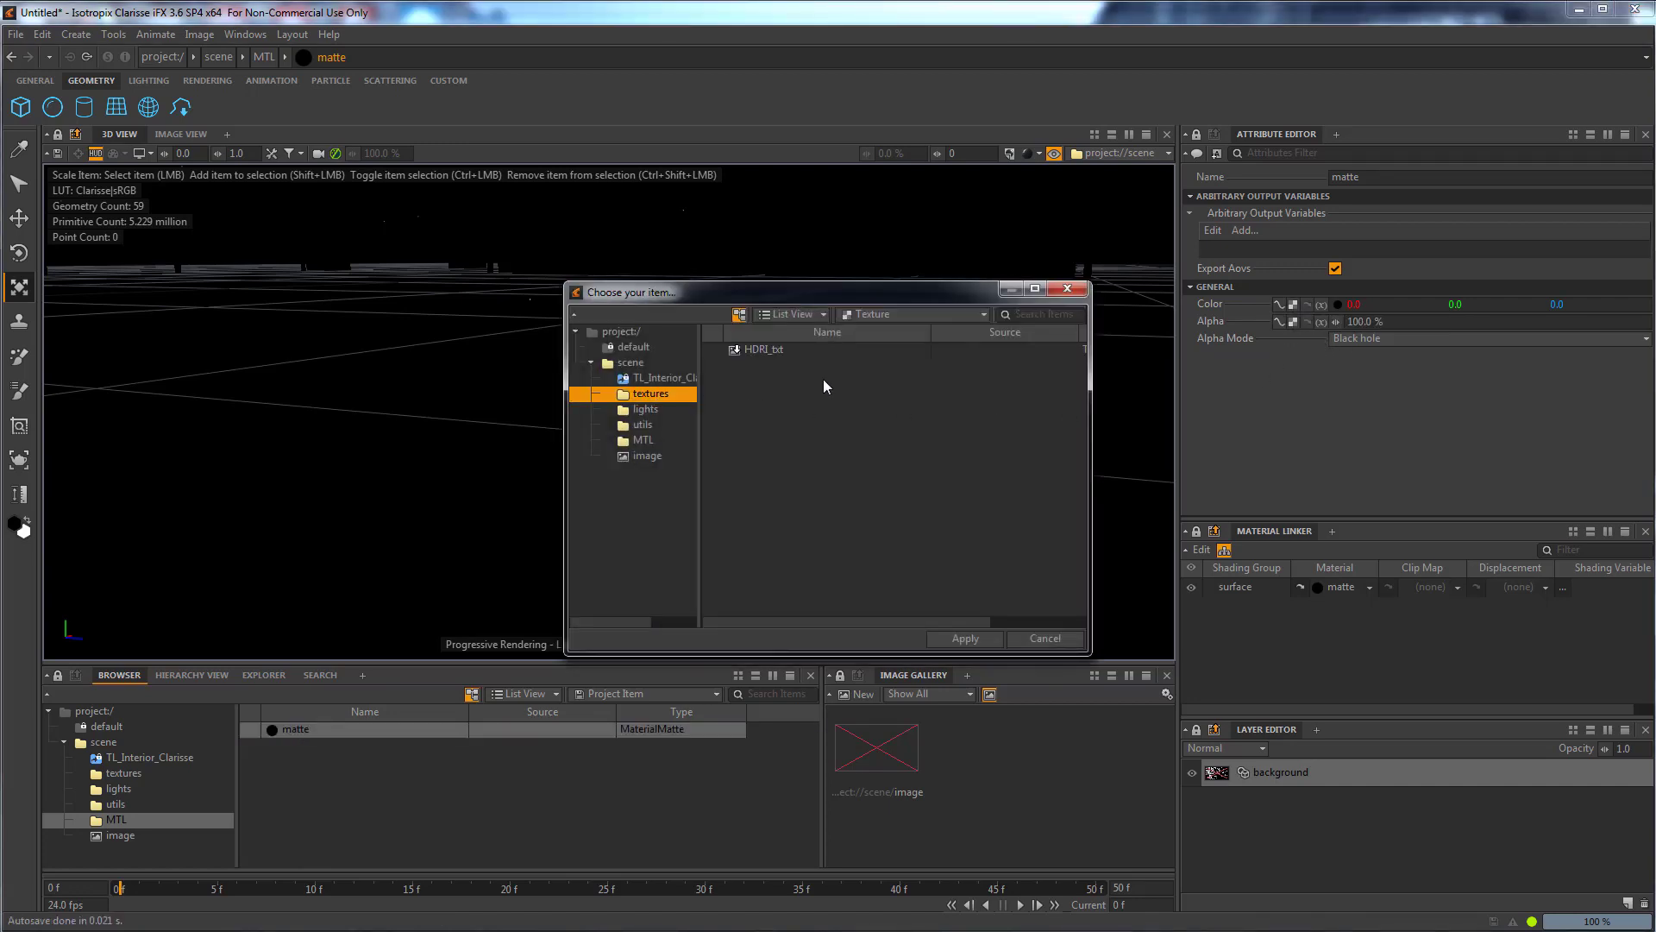
double_click(759, 354)
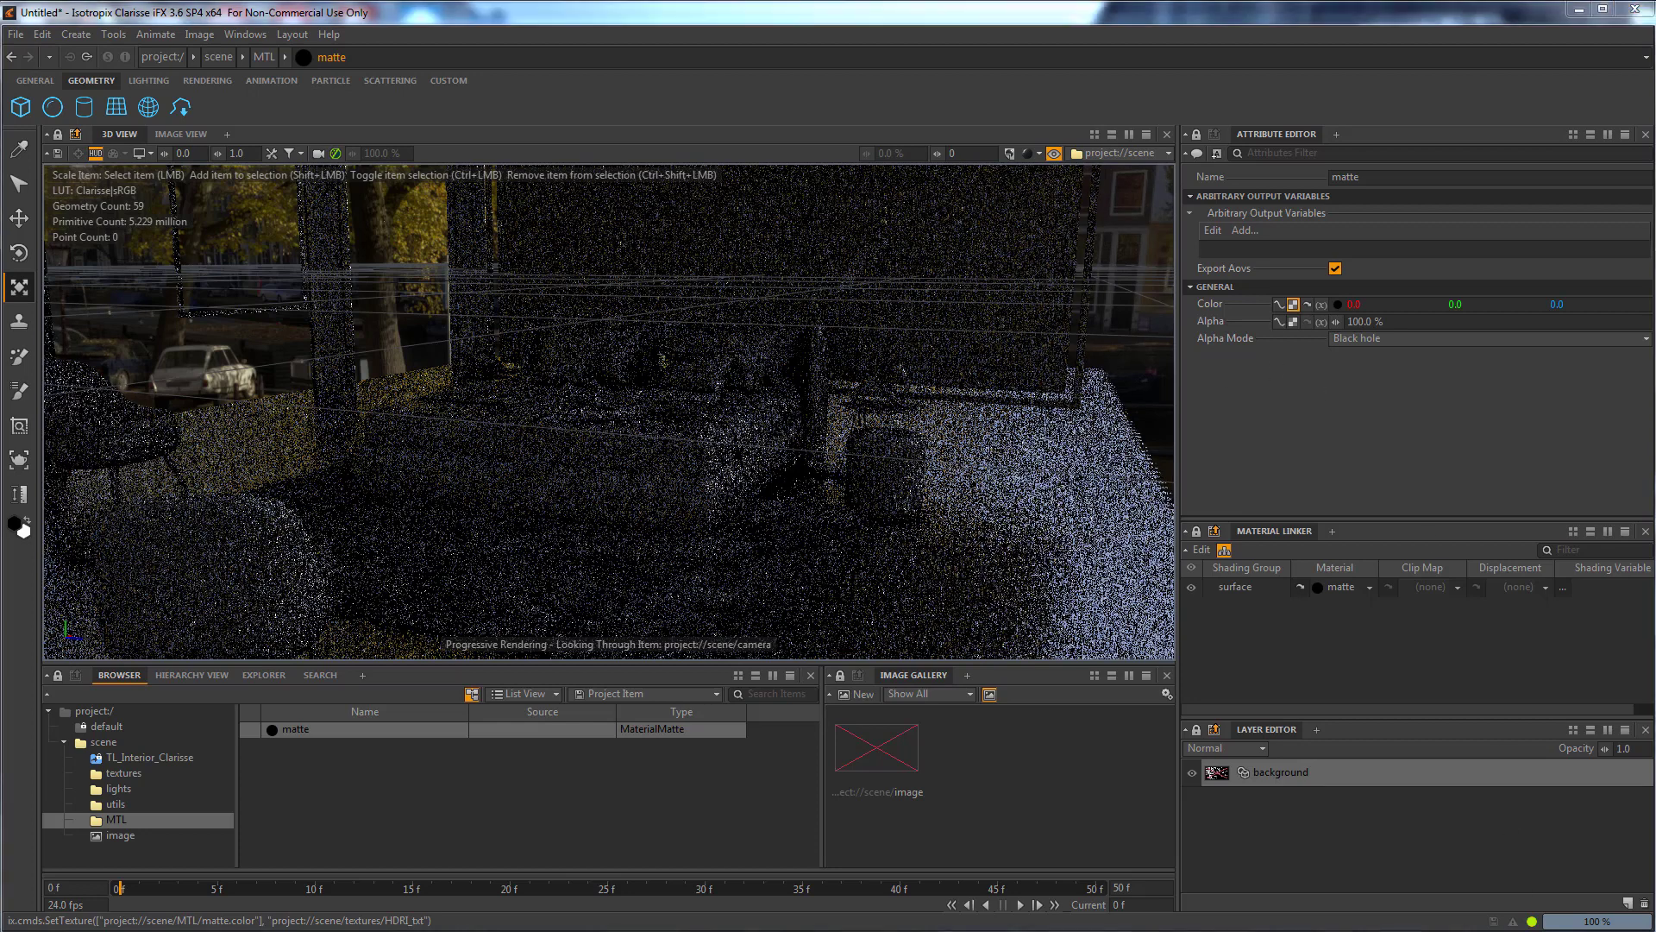
Disable Cast Shadows and Receive Shadows on the env_mesh sphere in utils.
left_click(118, 789)
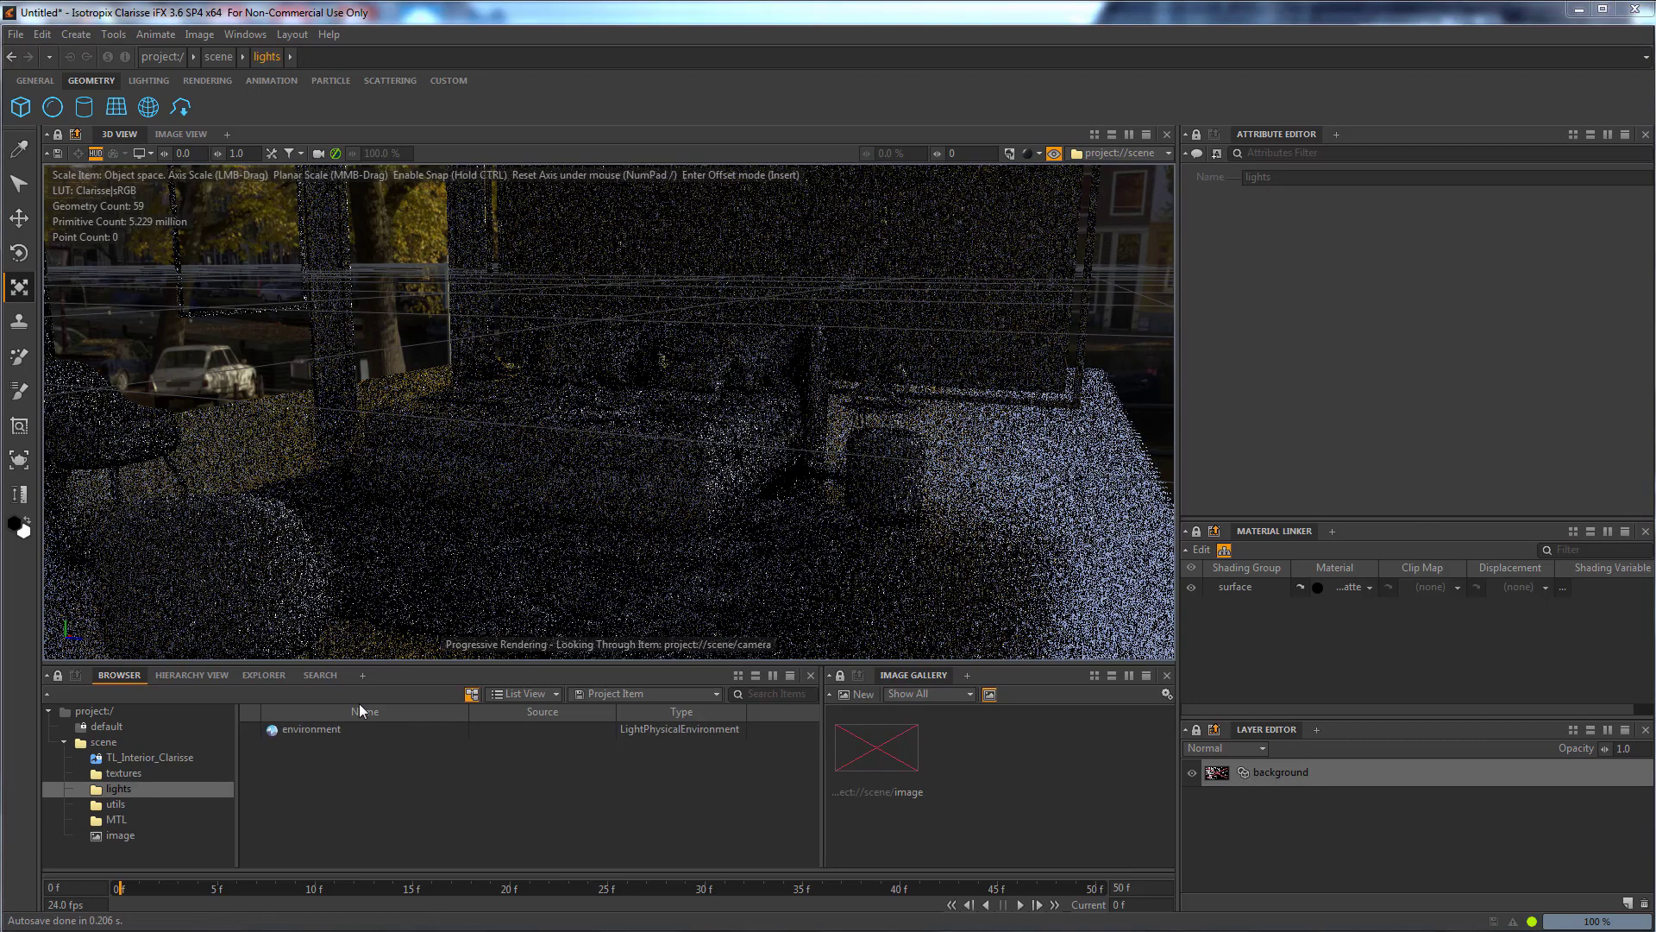
left_click(116, 804)
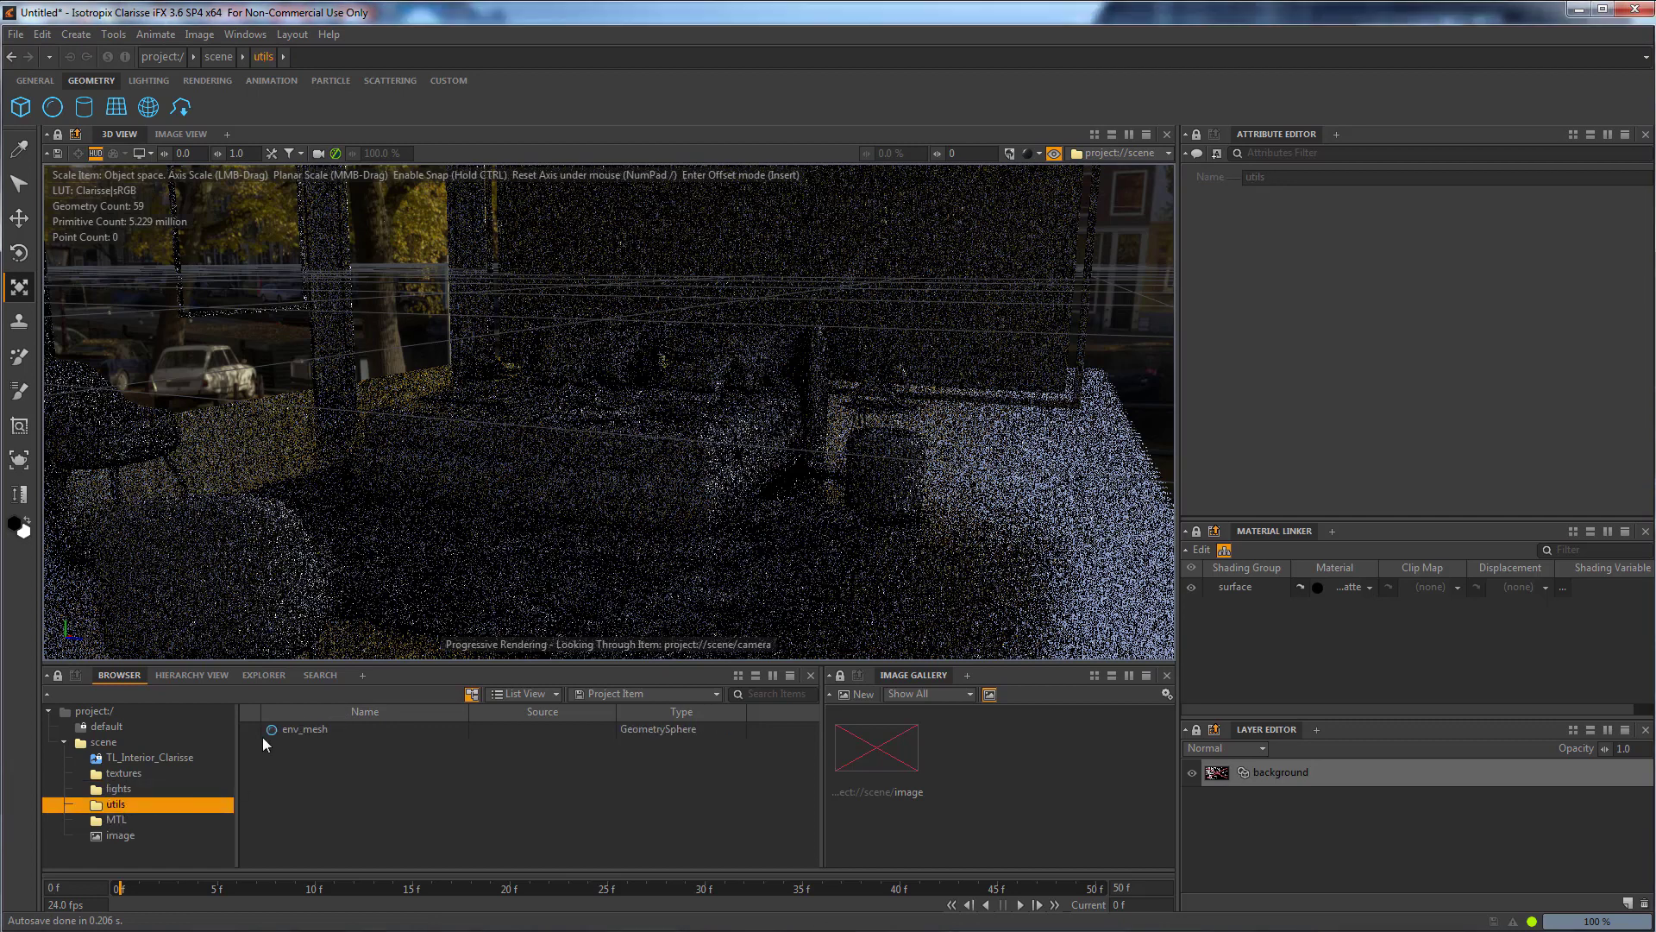
left_click(328, 729)
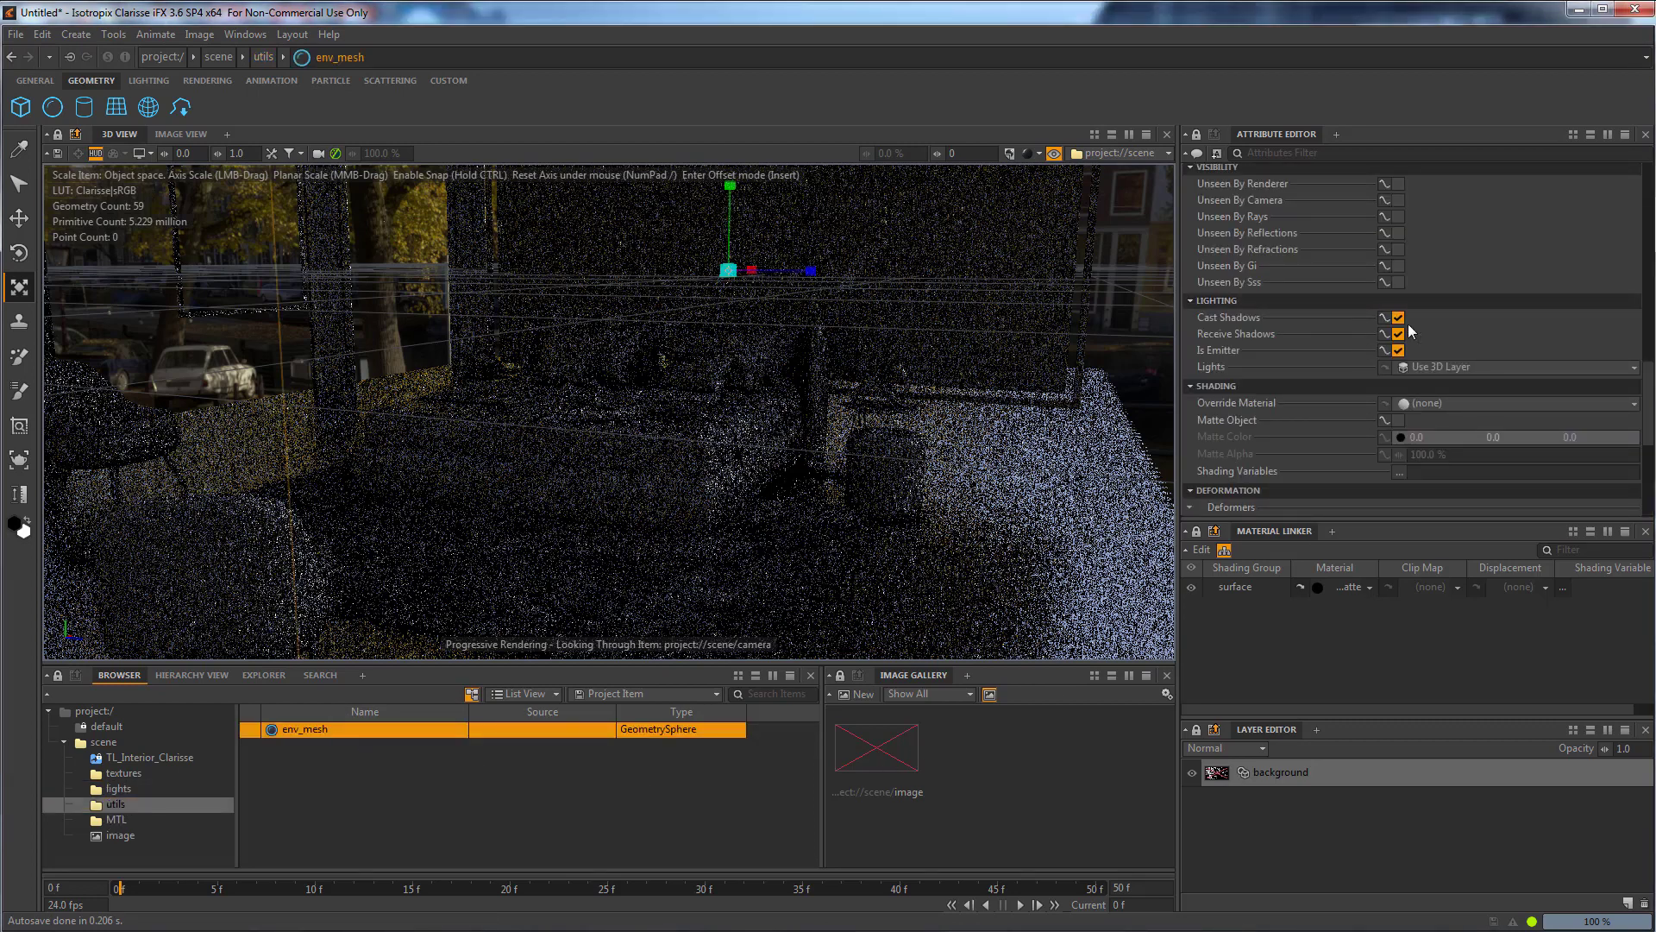
left_click(1398, 318)
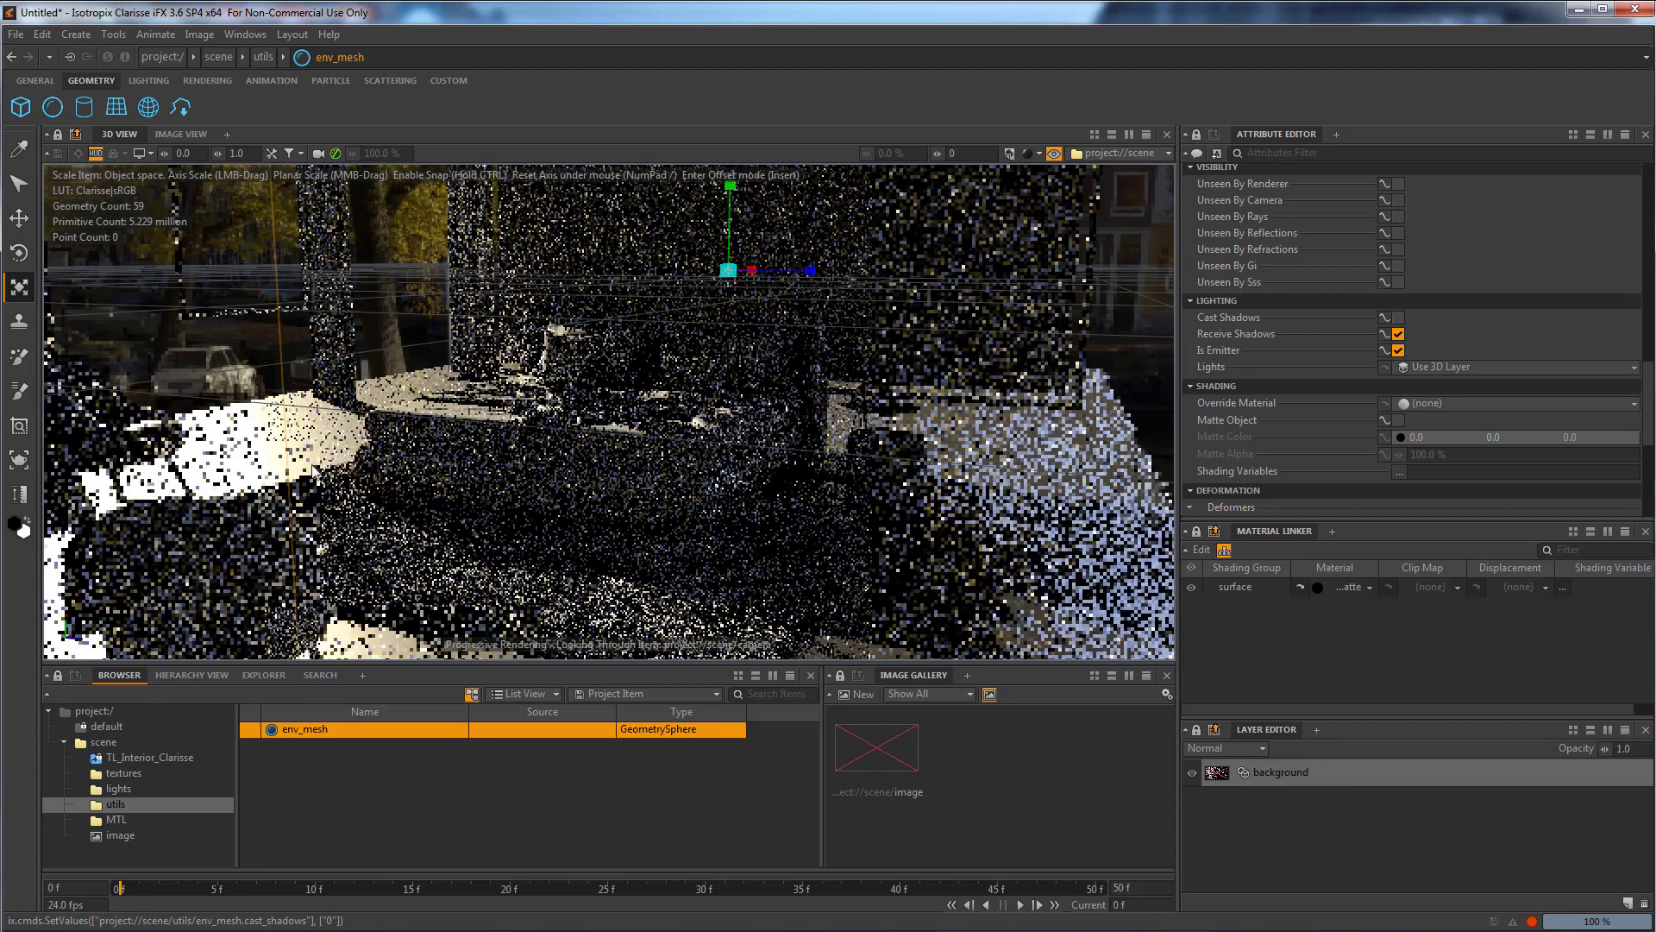
left_click(1398, 334)
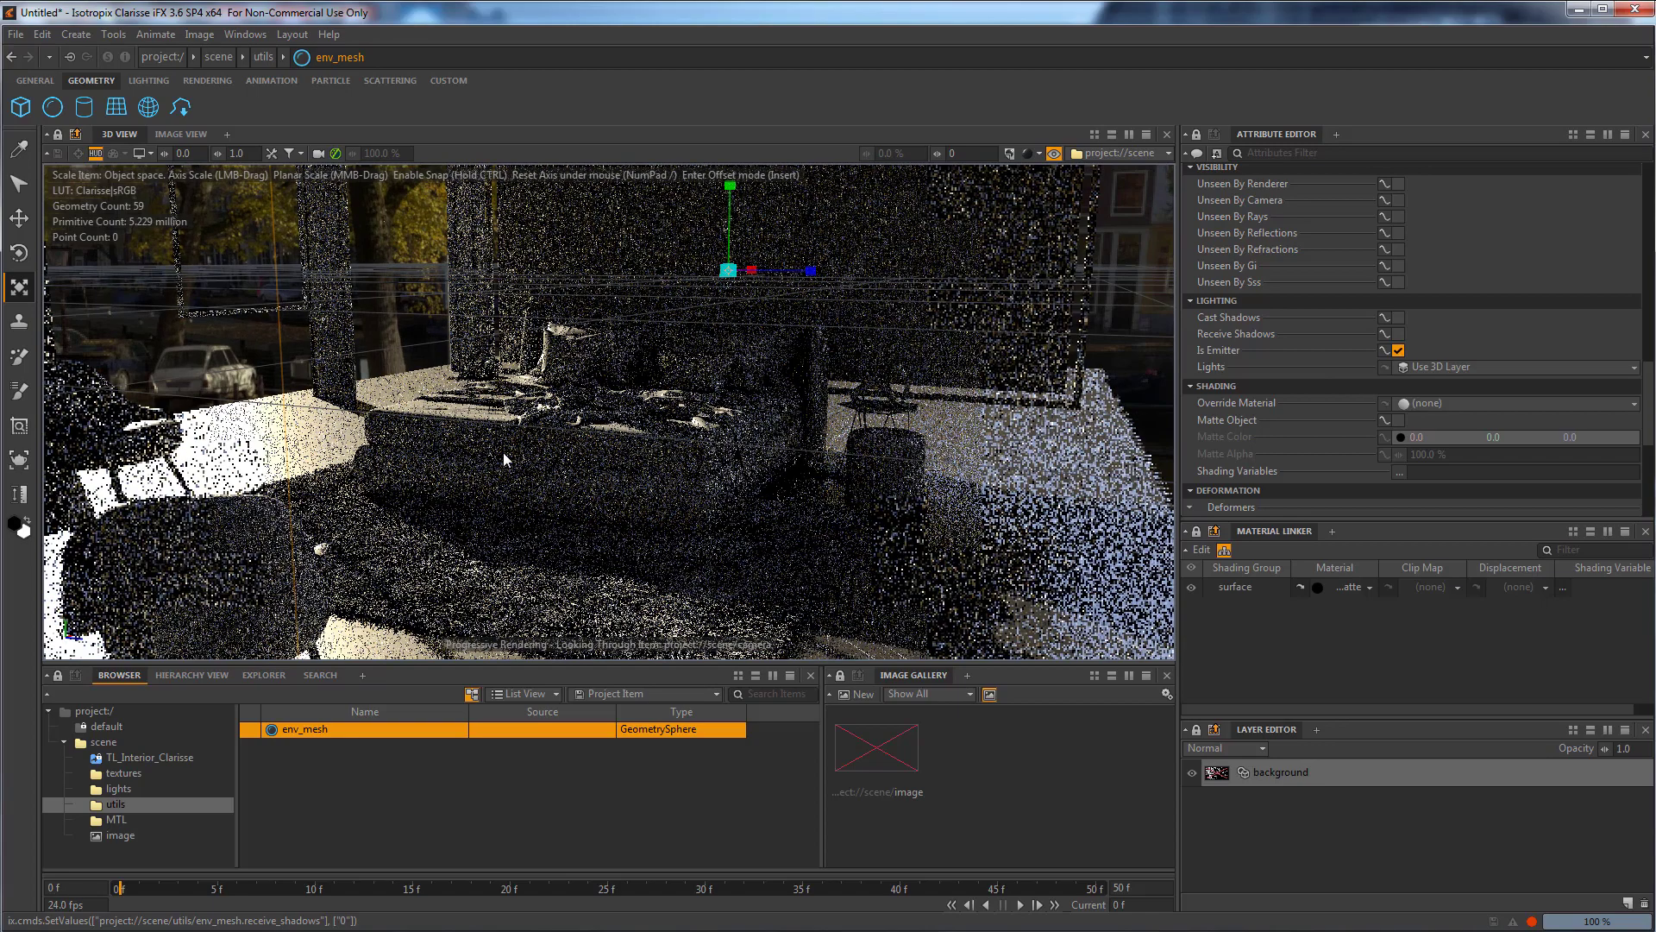
Reframe the scene camera to a lower viewpoint facing the bed, with the armchair and windows in shot.
right_click_drag(504, 452, 587, 463, "alt")
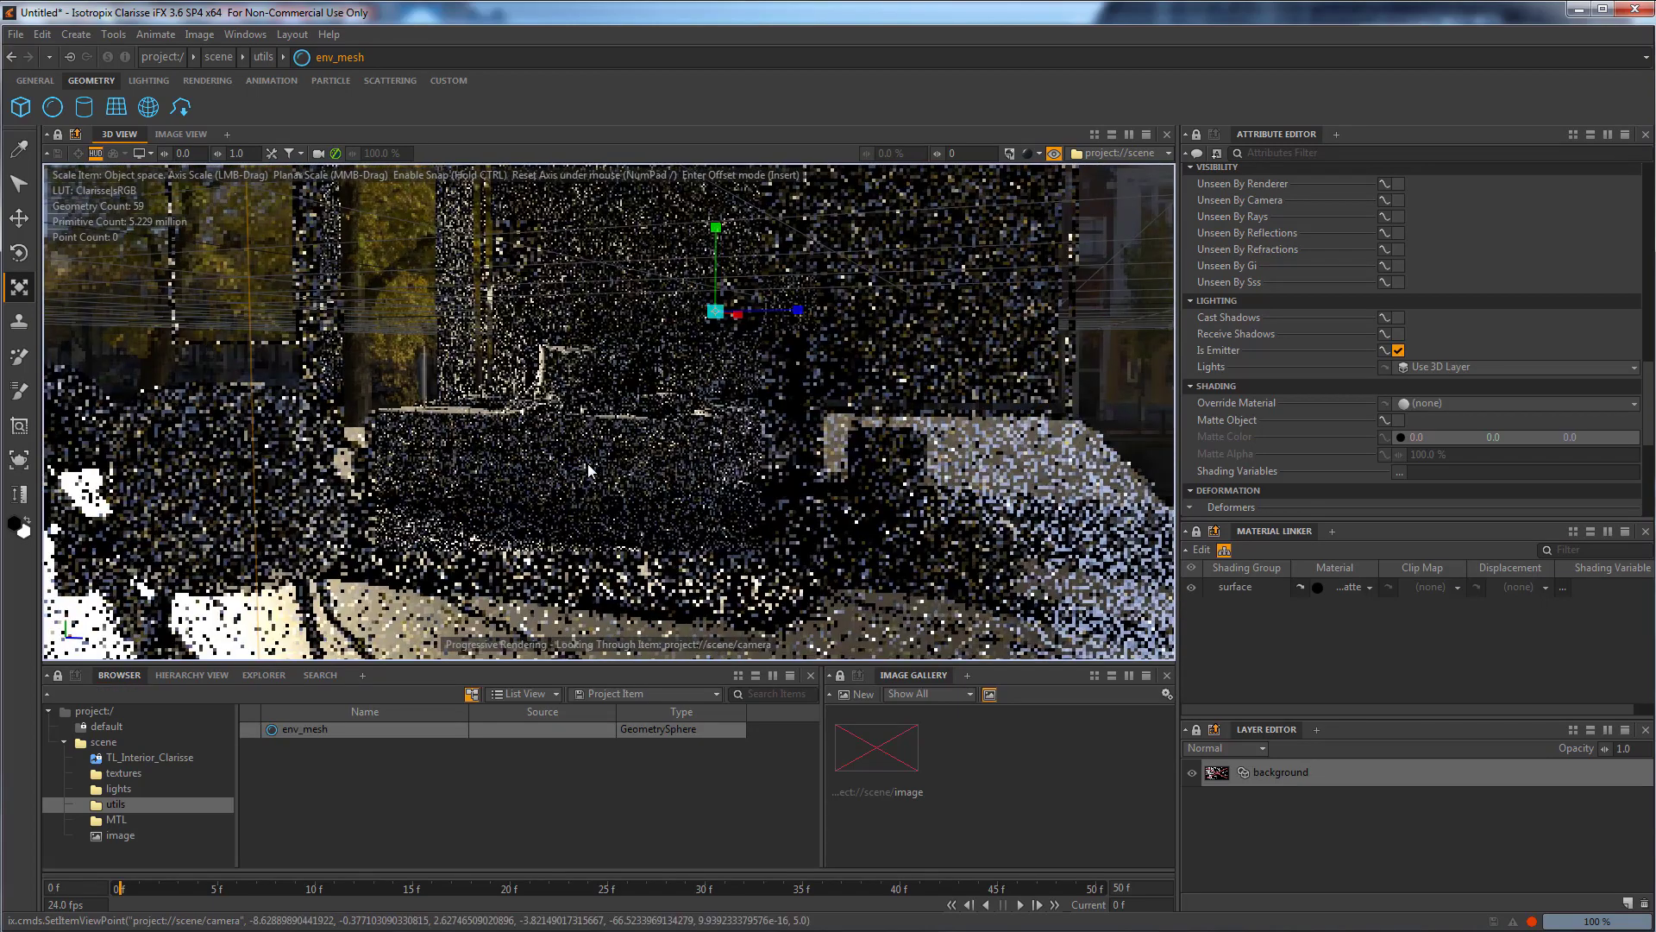
left_click_drag(587, 464, 583, 462, "alt")
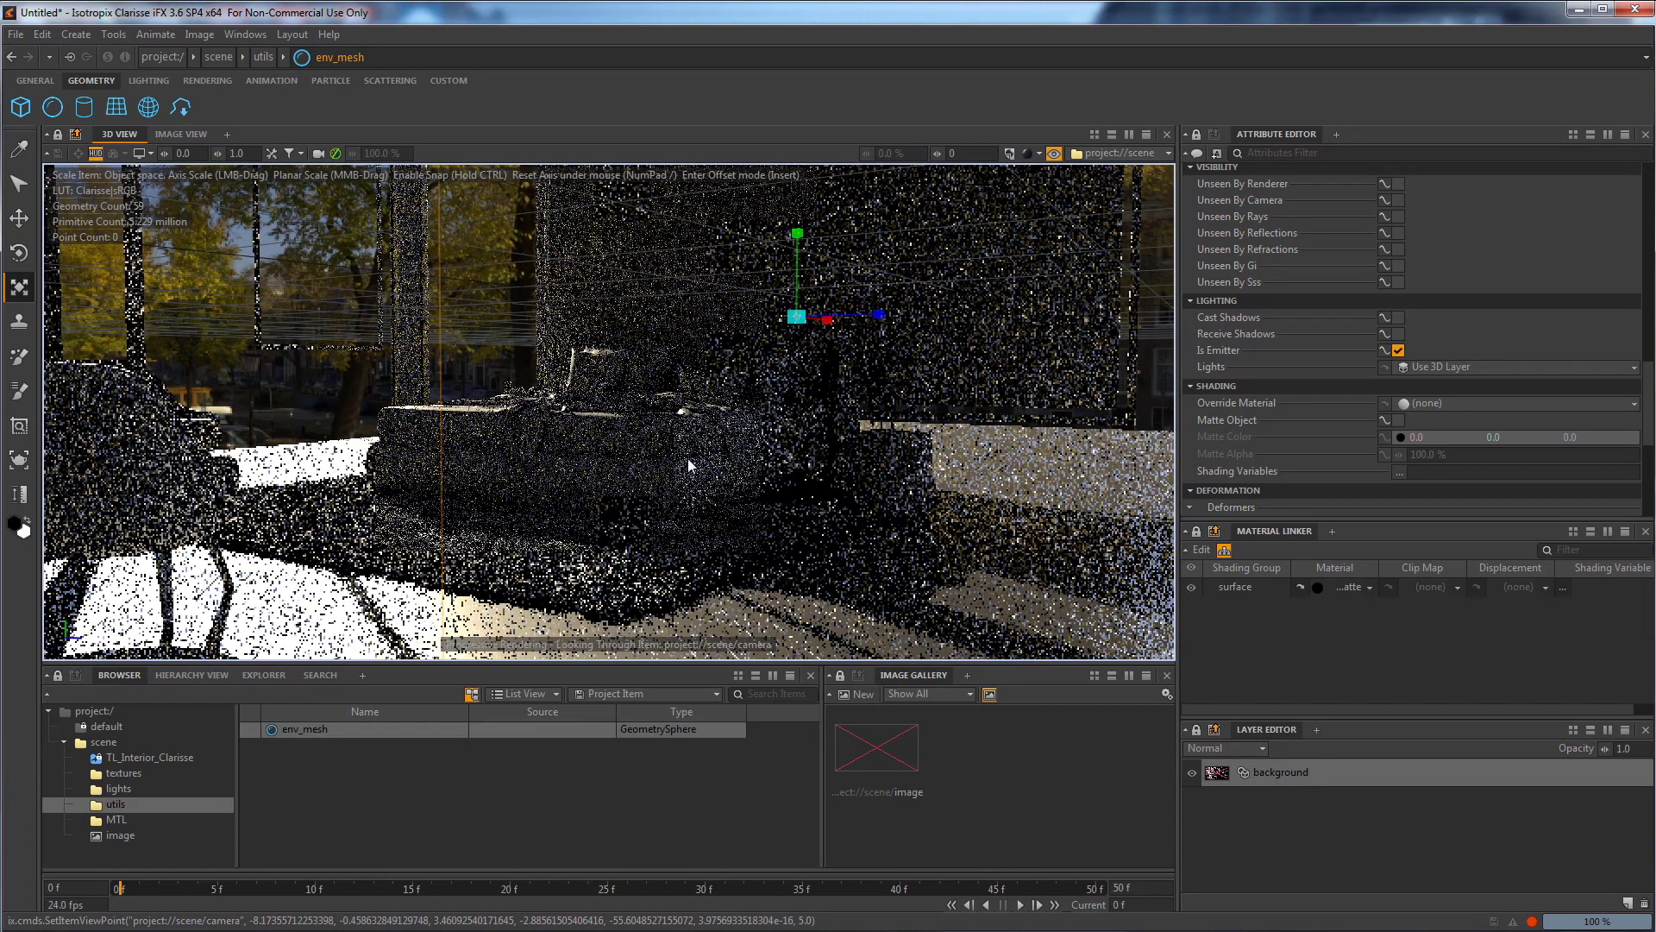
right_click_drag(689, 465, 986, 489, "alt")
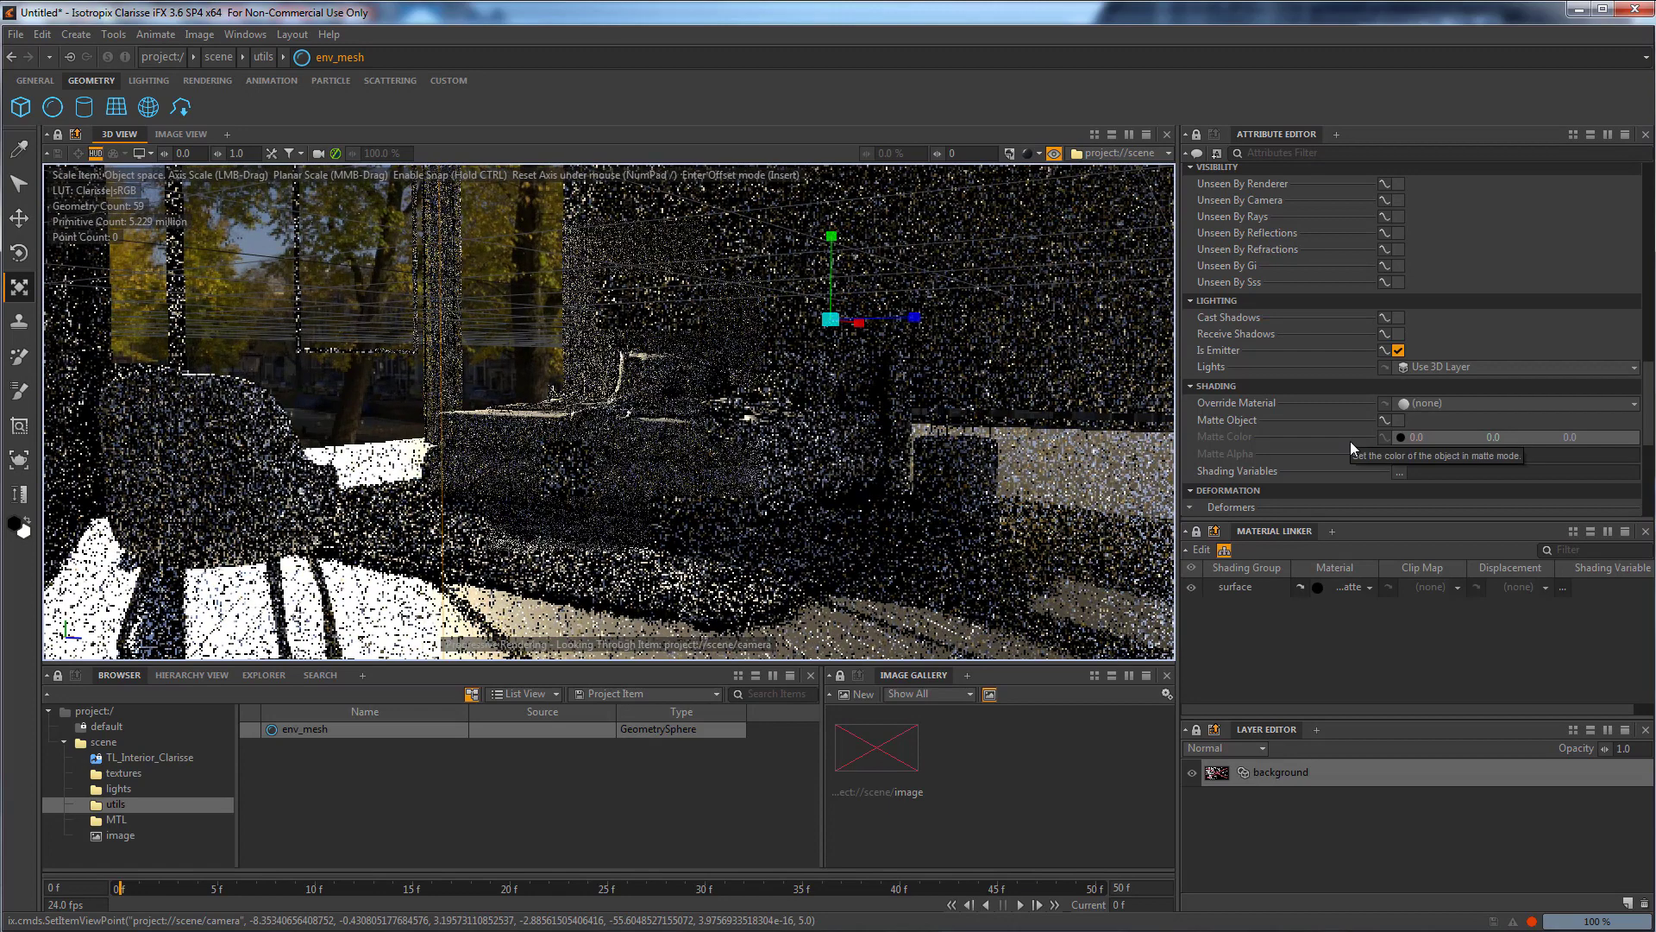
Compare the render with env_mesh's Is Emitter switched off and with denoising switched on, restoring both settings.
left_click(1399, 350)
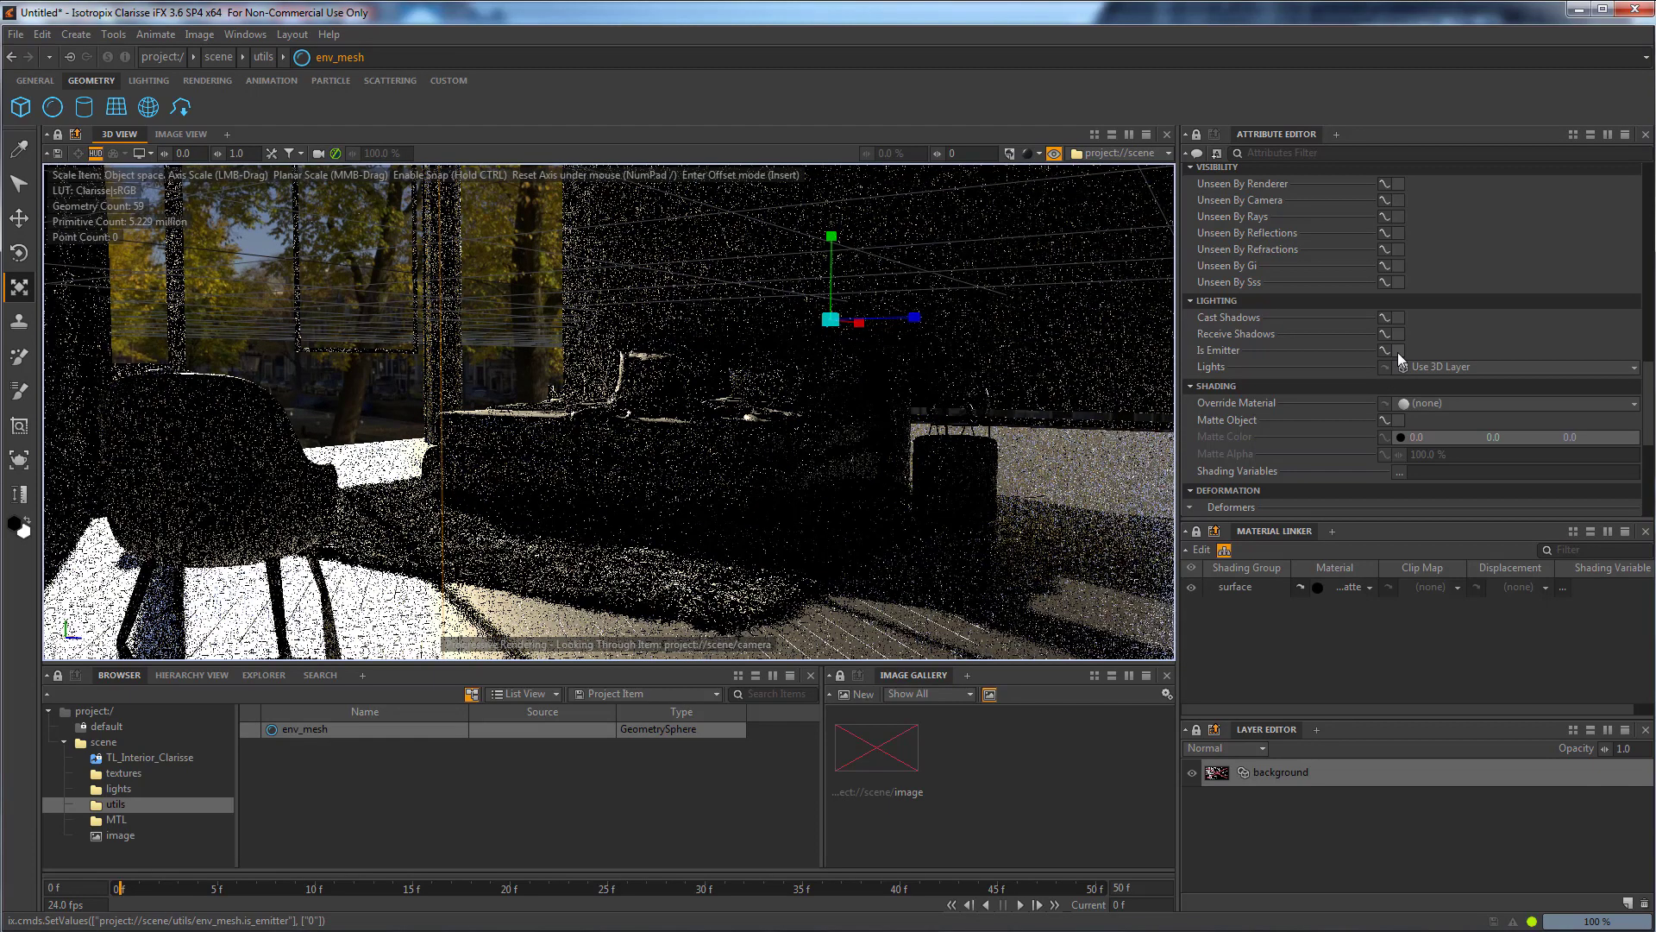
left_click(1397, 351)
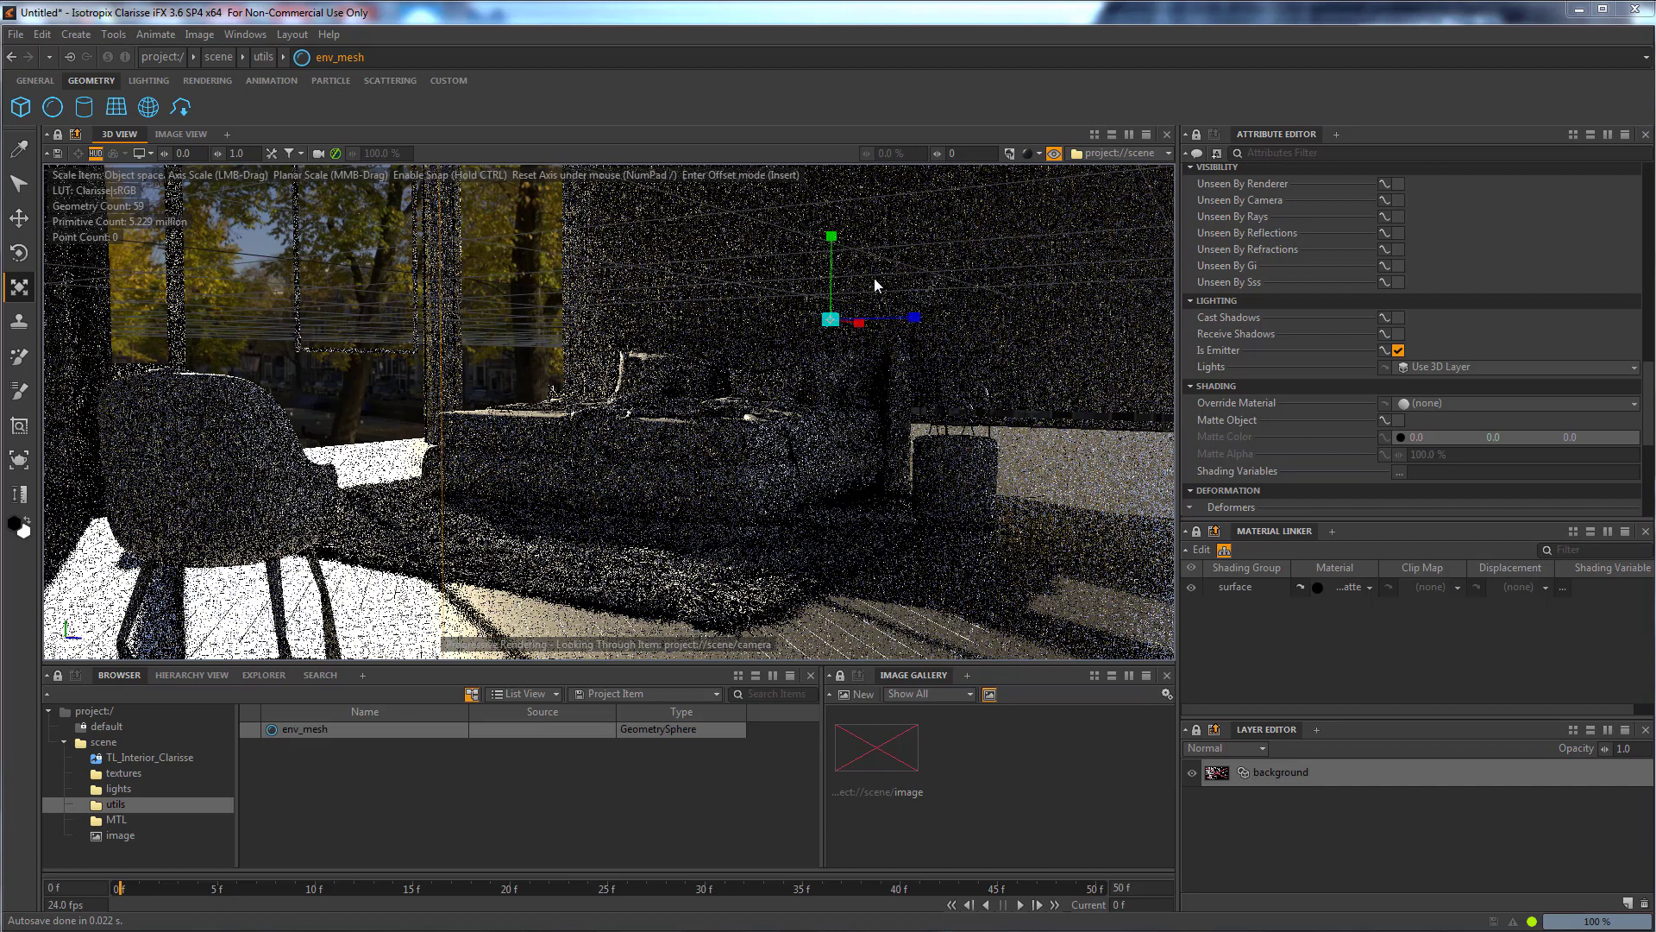
left_click(336, 154)
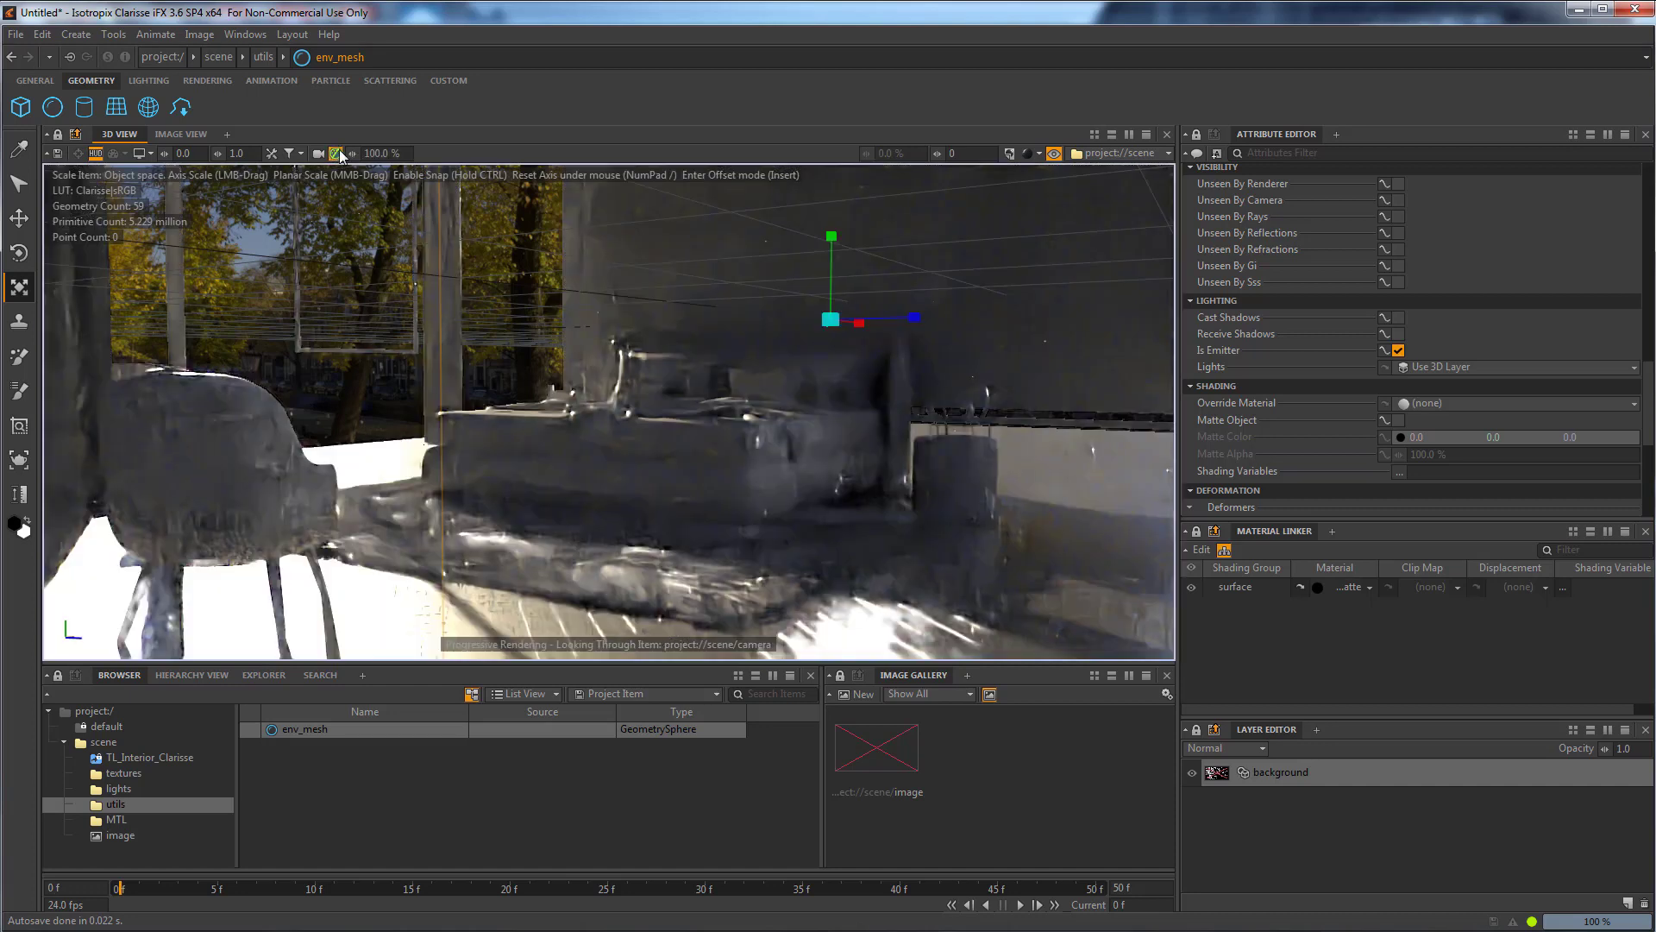
left_click(338, 155)
left_click(614, 258)
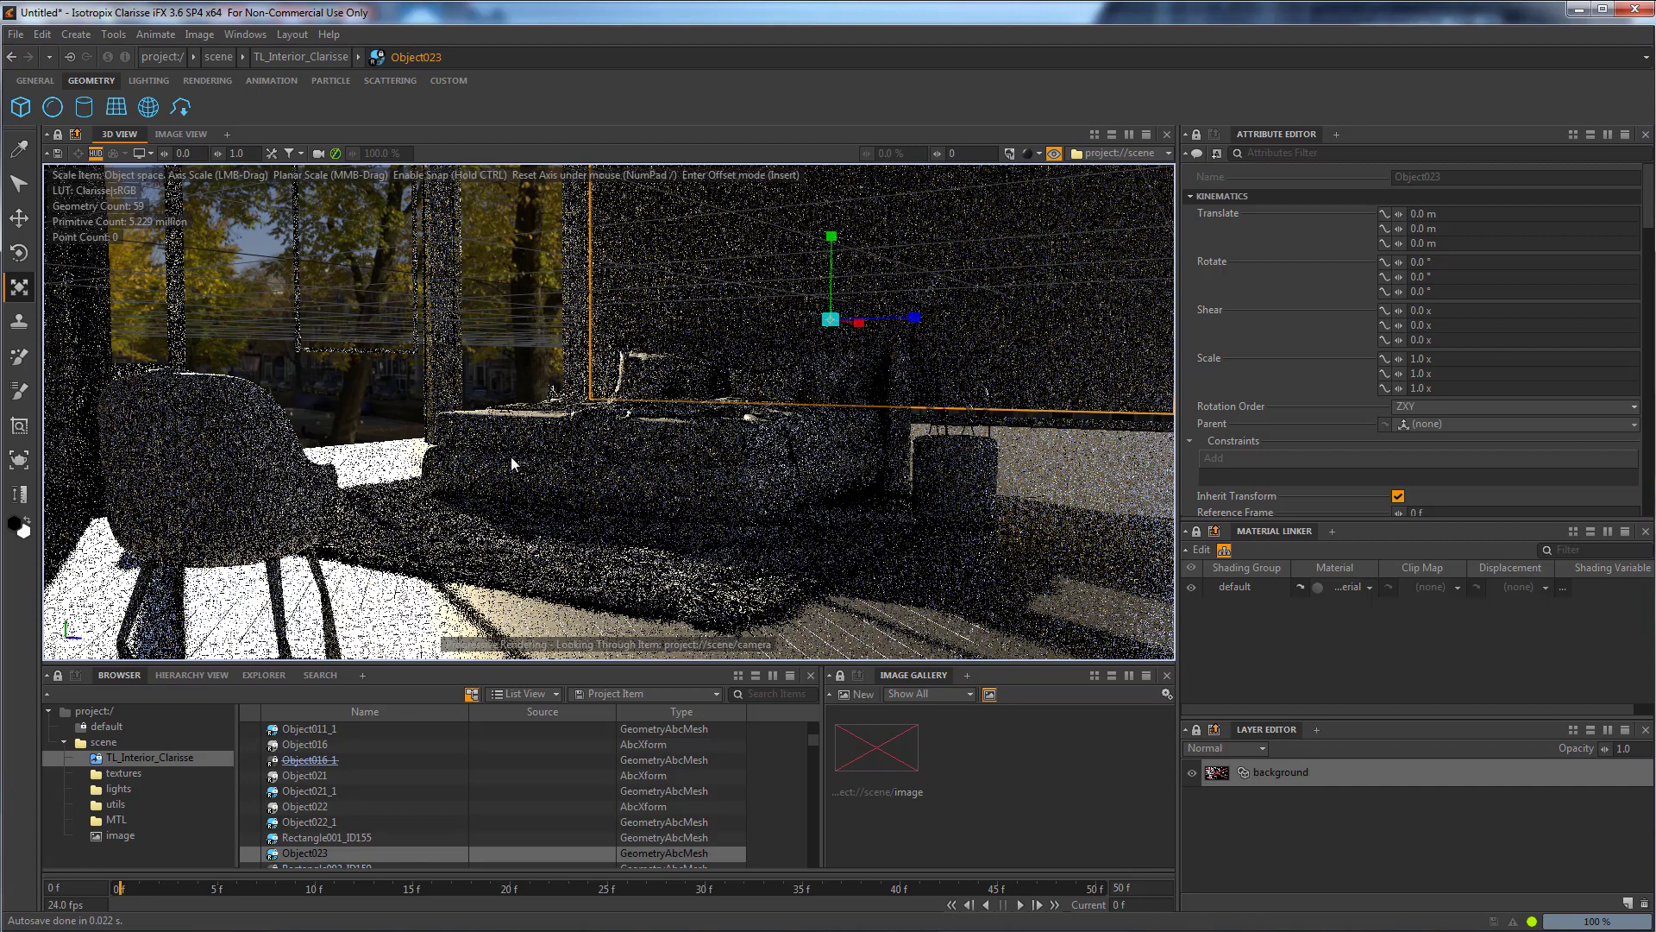
left_click(572, 274)
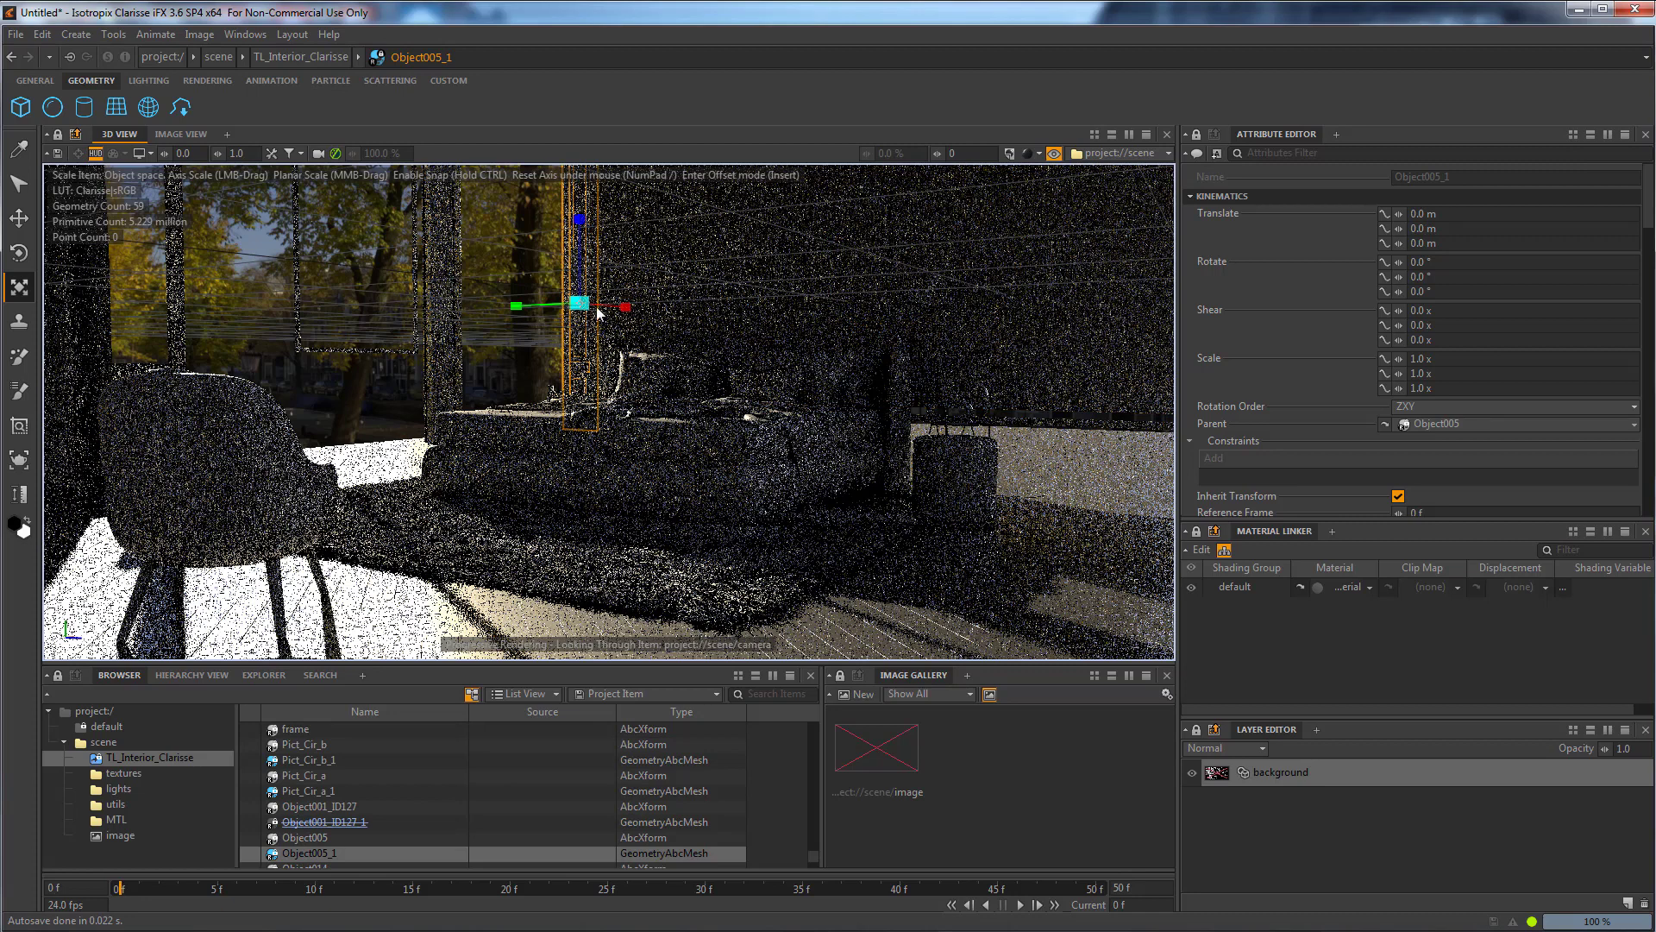
Create a Physical Standard material in the MTL context and name it wall_MTL.
left_click(117, 815)
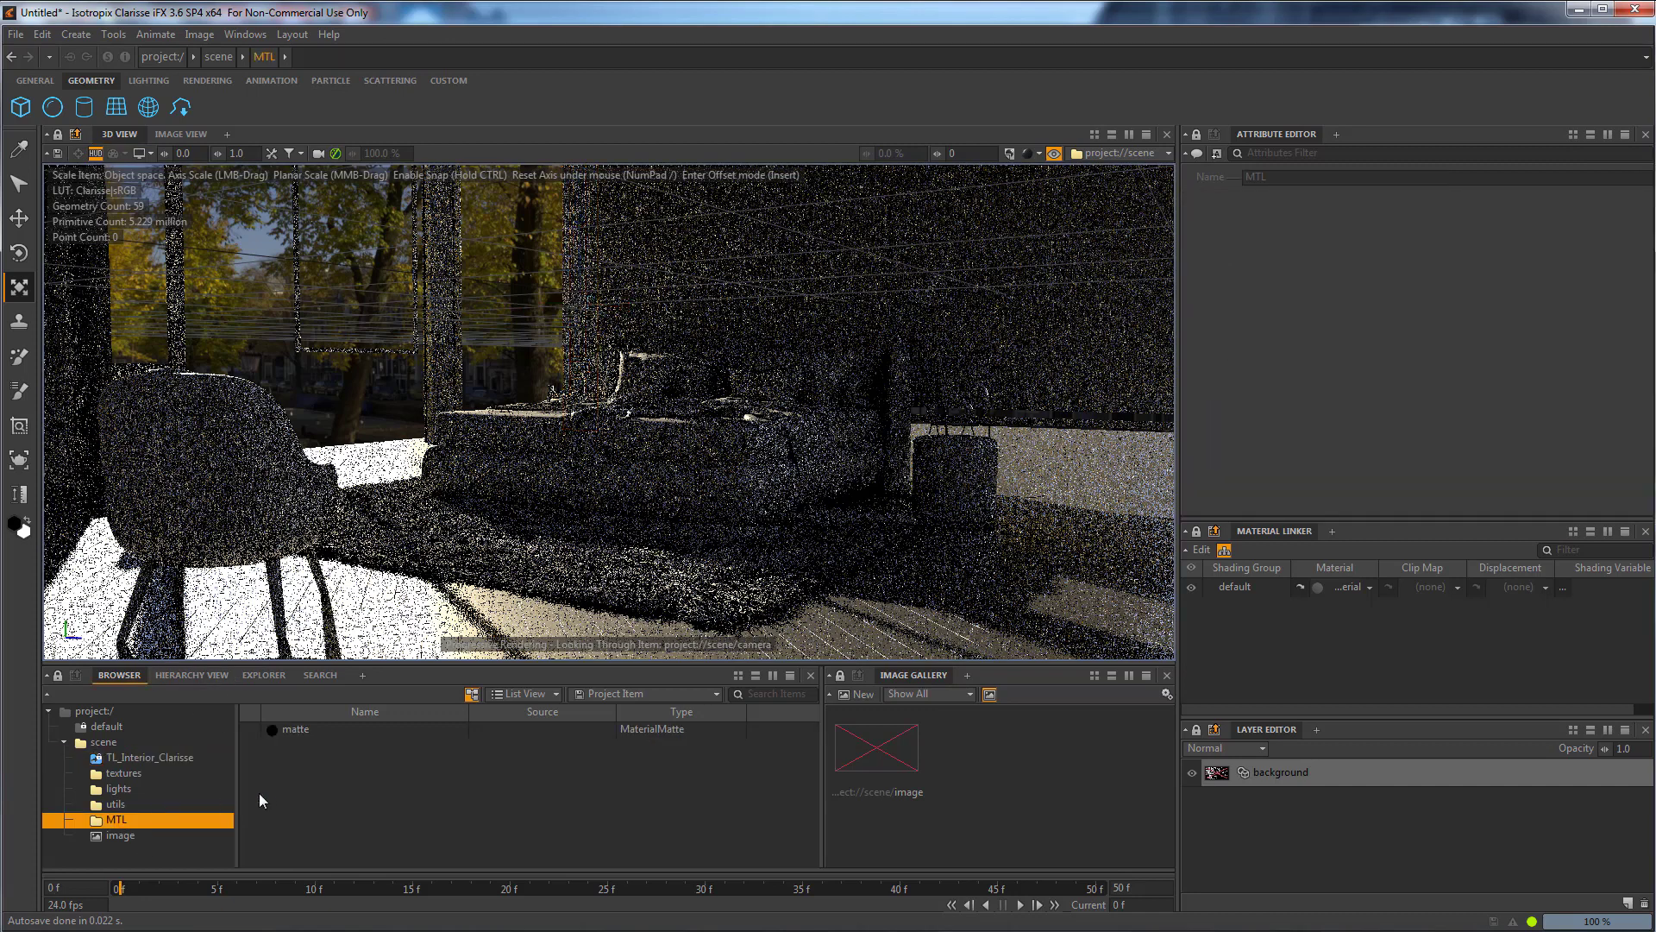
right_click(302, 759)
mouse_move(364, 775)
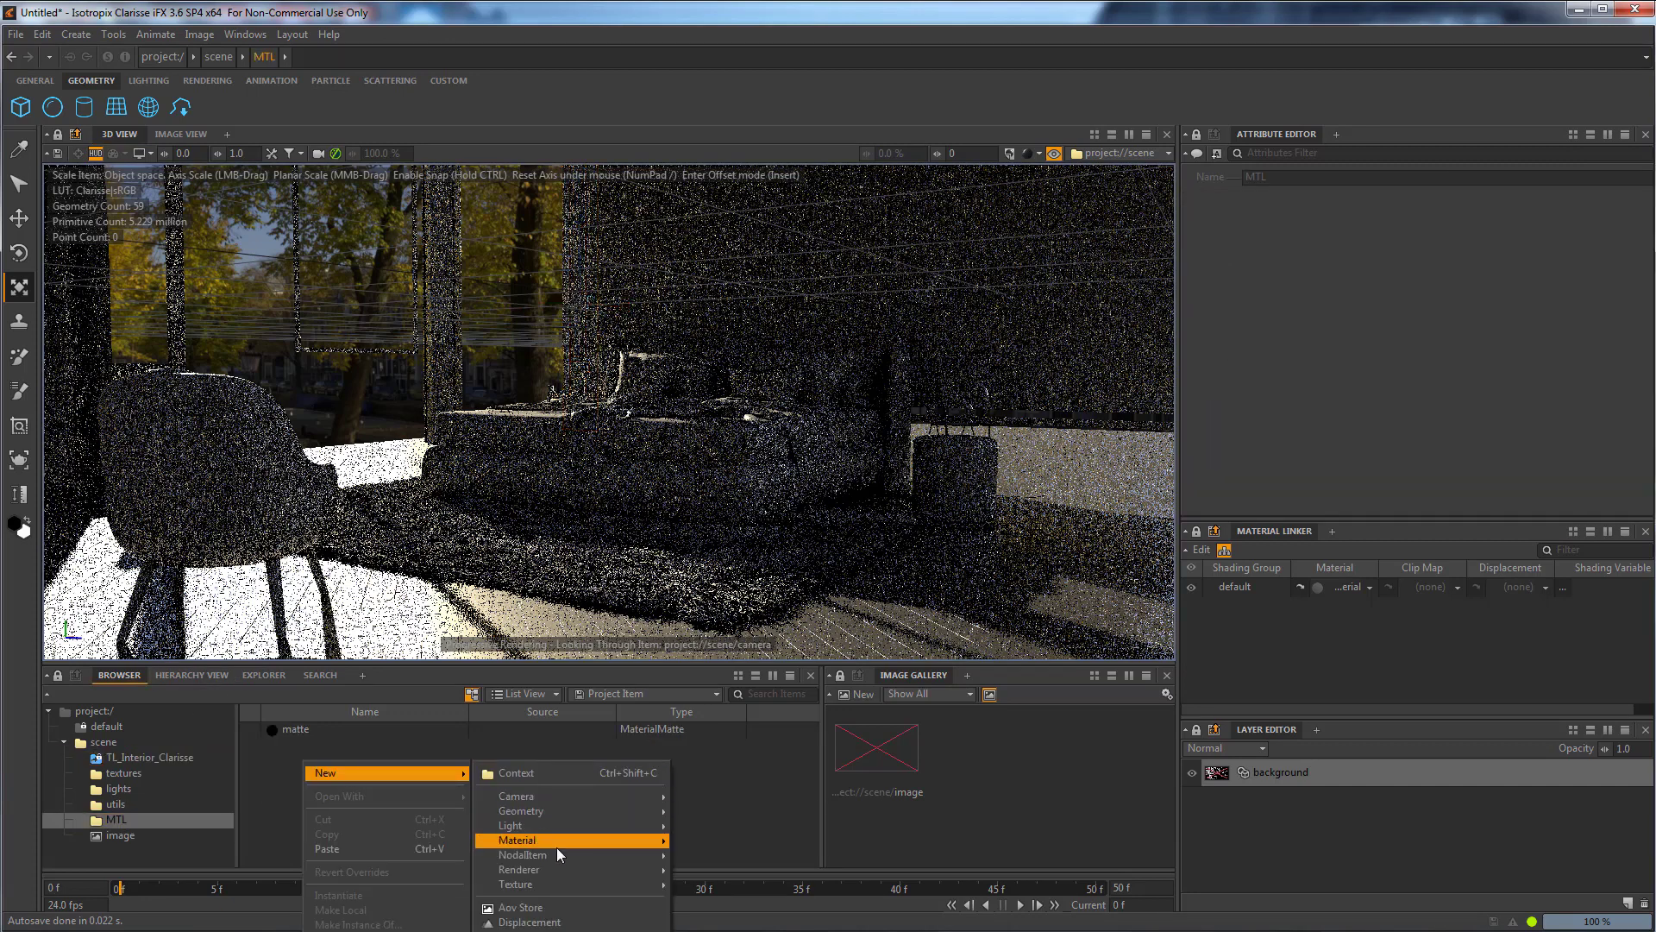
mouse_move(569, 839)
mouse_move(721, 874)
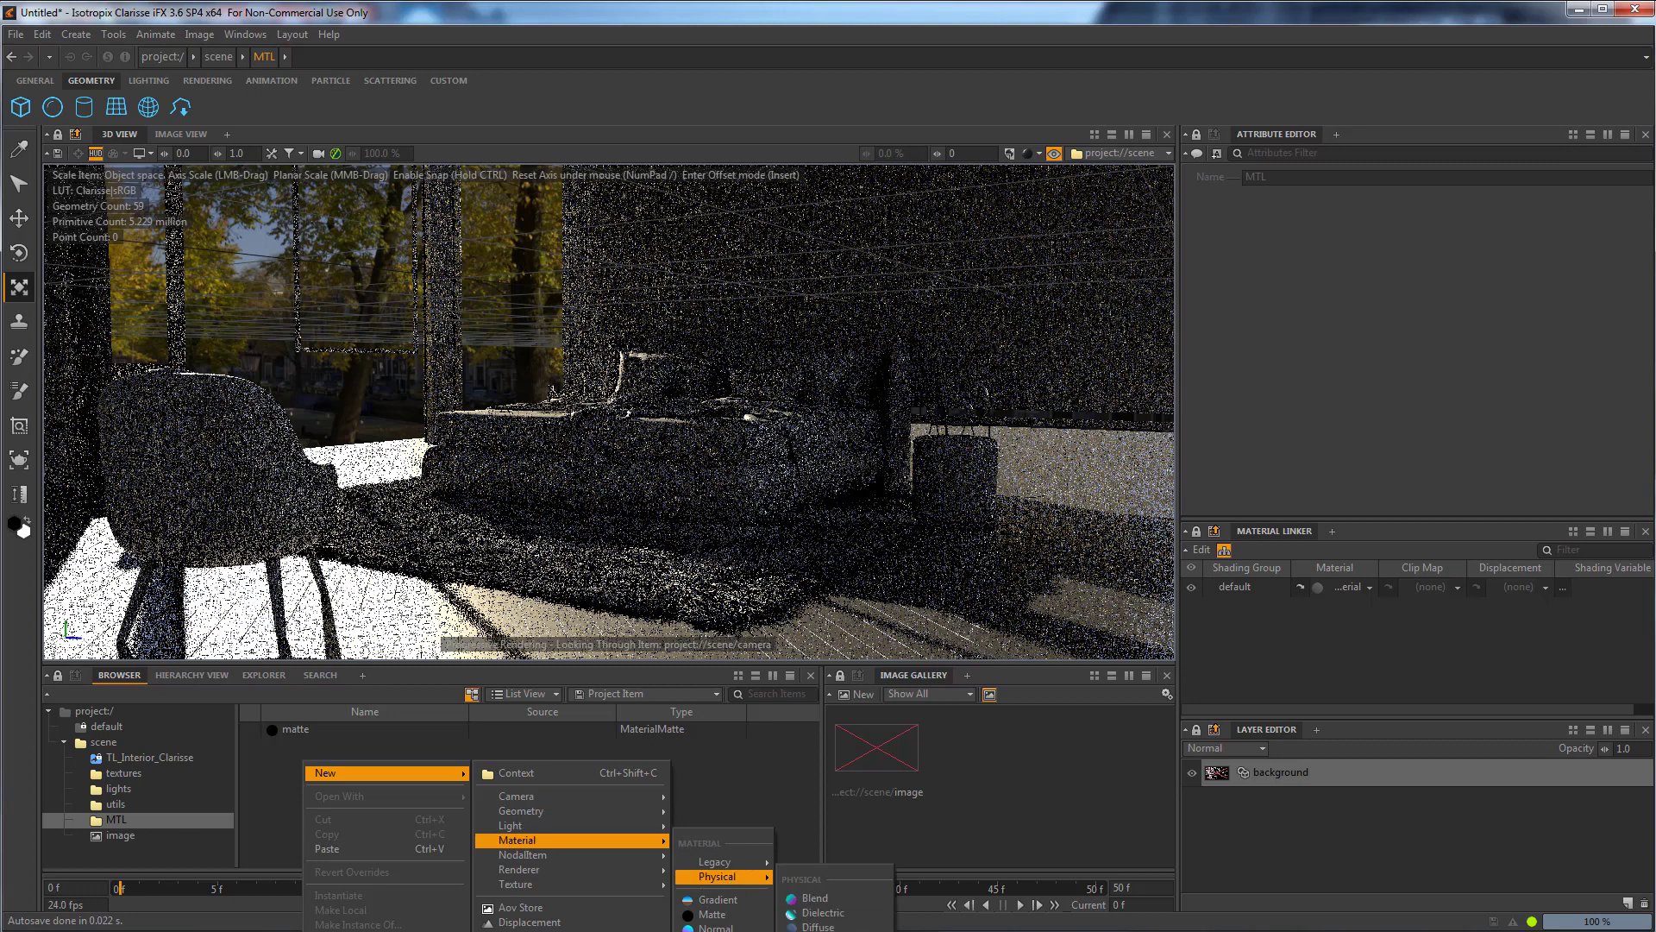
left_click(820, 931)
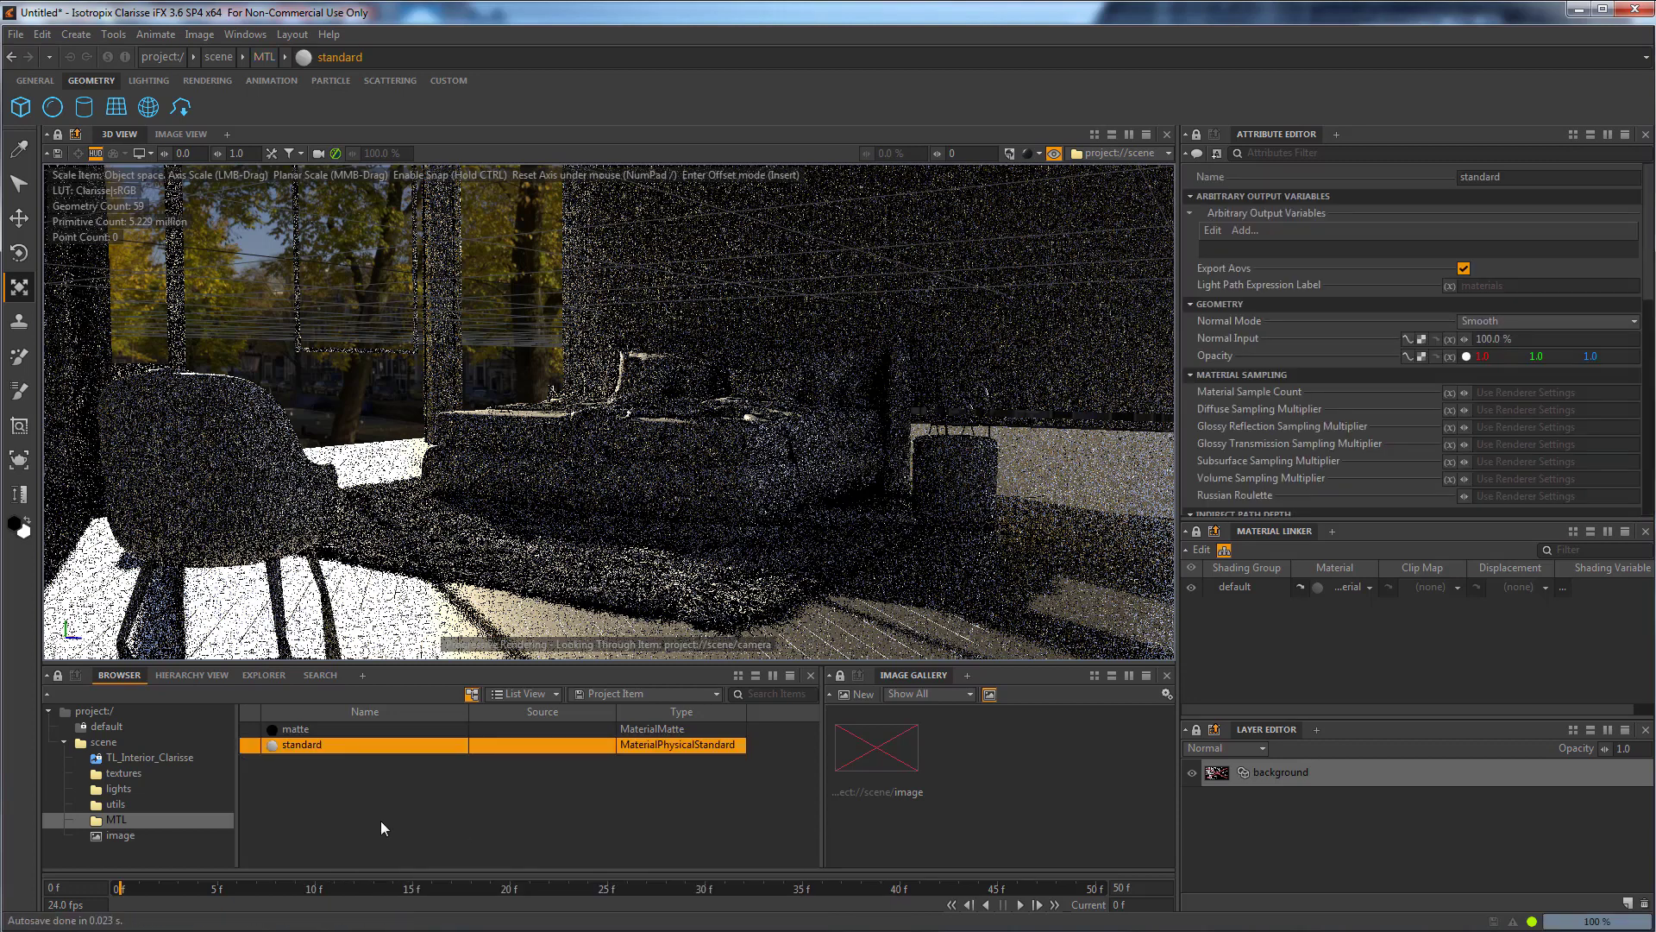
double_click(303, 745)
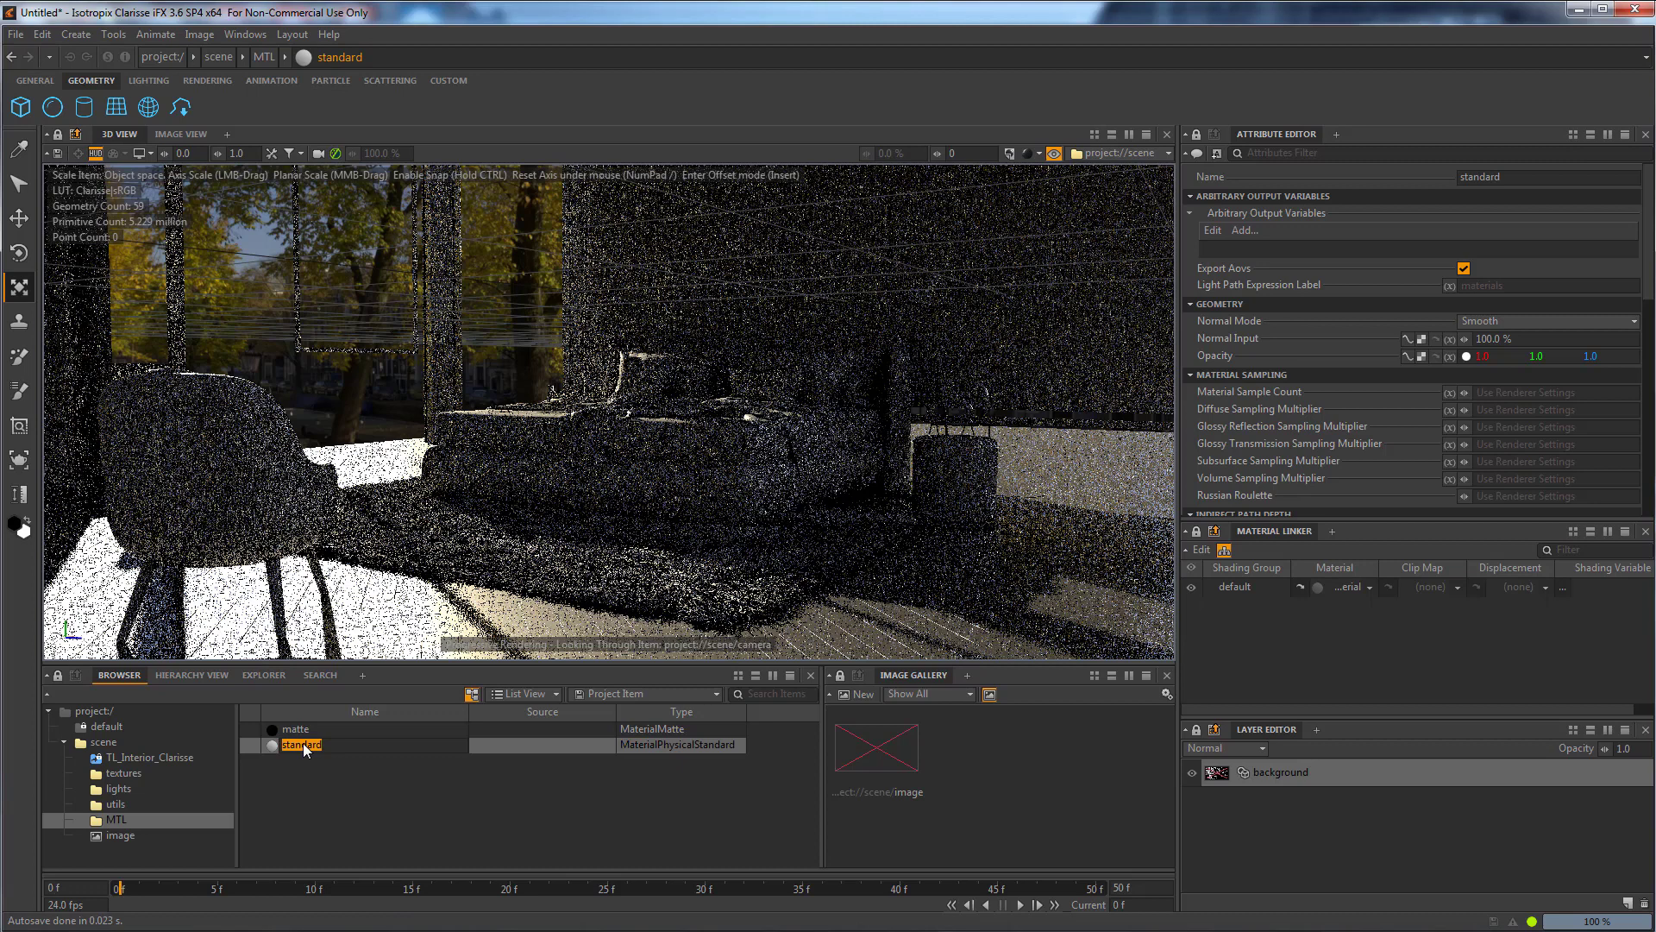
type("wall_MTL")
key("Return")
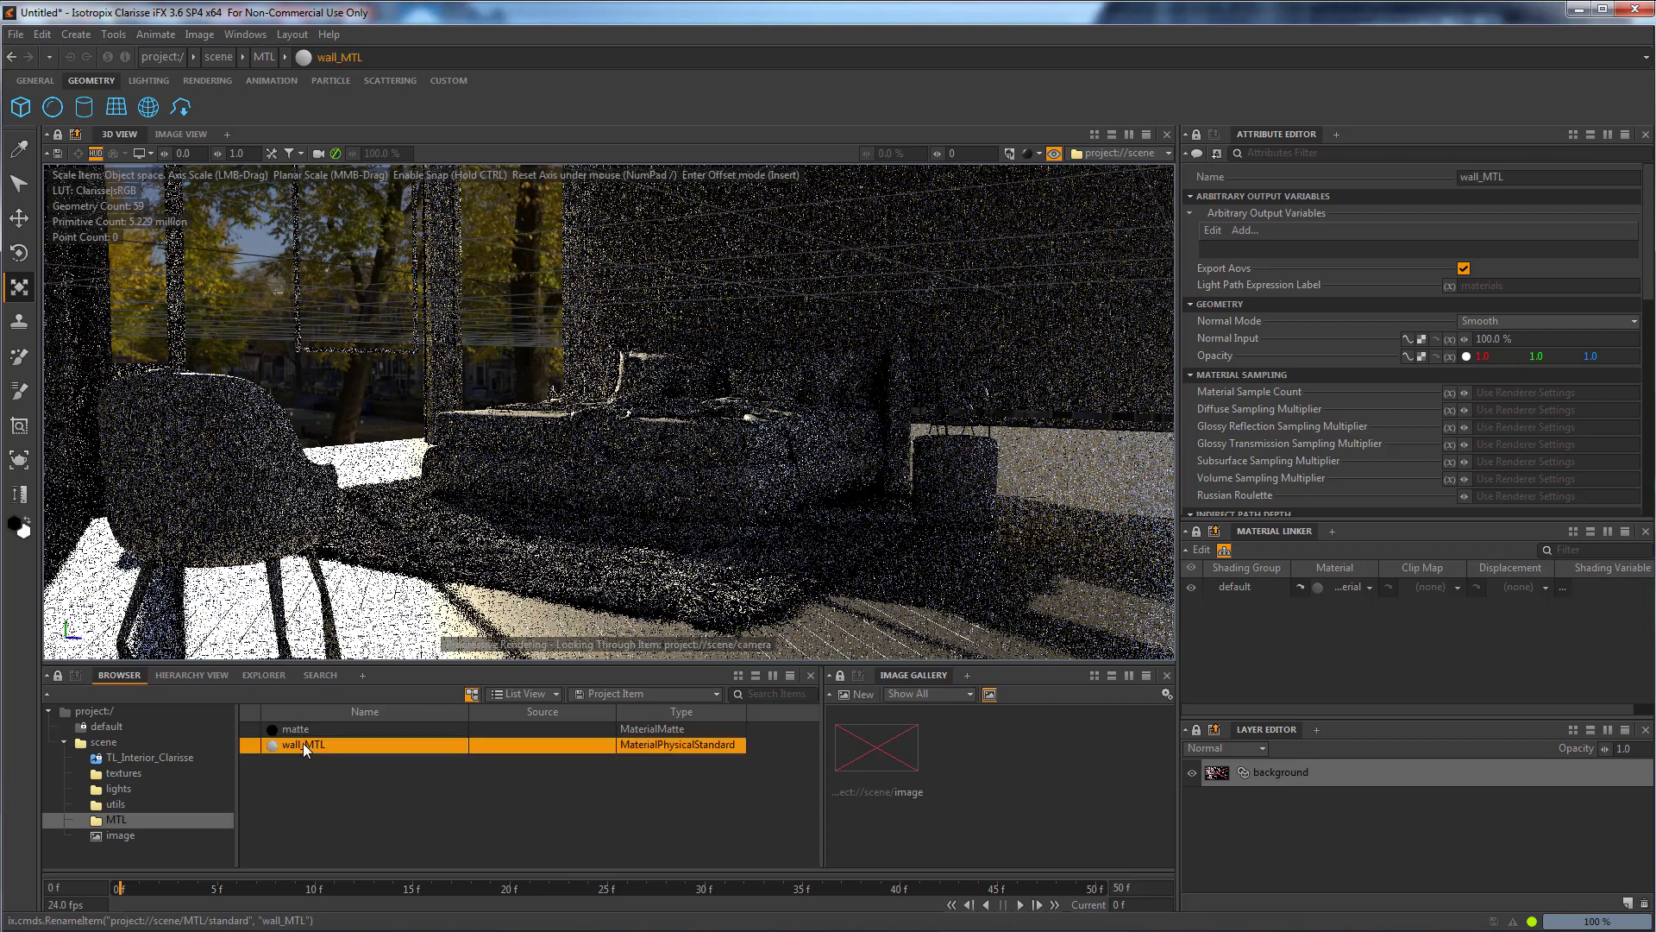
Assign wall_MTL to the narrow wall section Object005_1 beside the bed and brighten its Diffuse Front Color to 0.765 grey.
left_click_drag(286, 744, 575, 285)
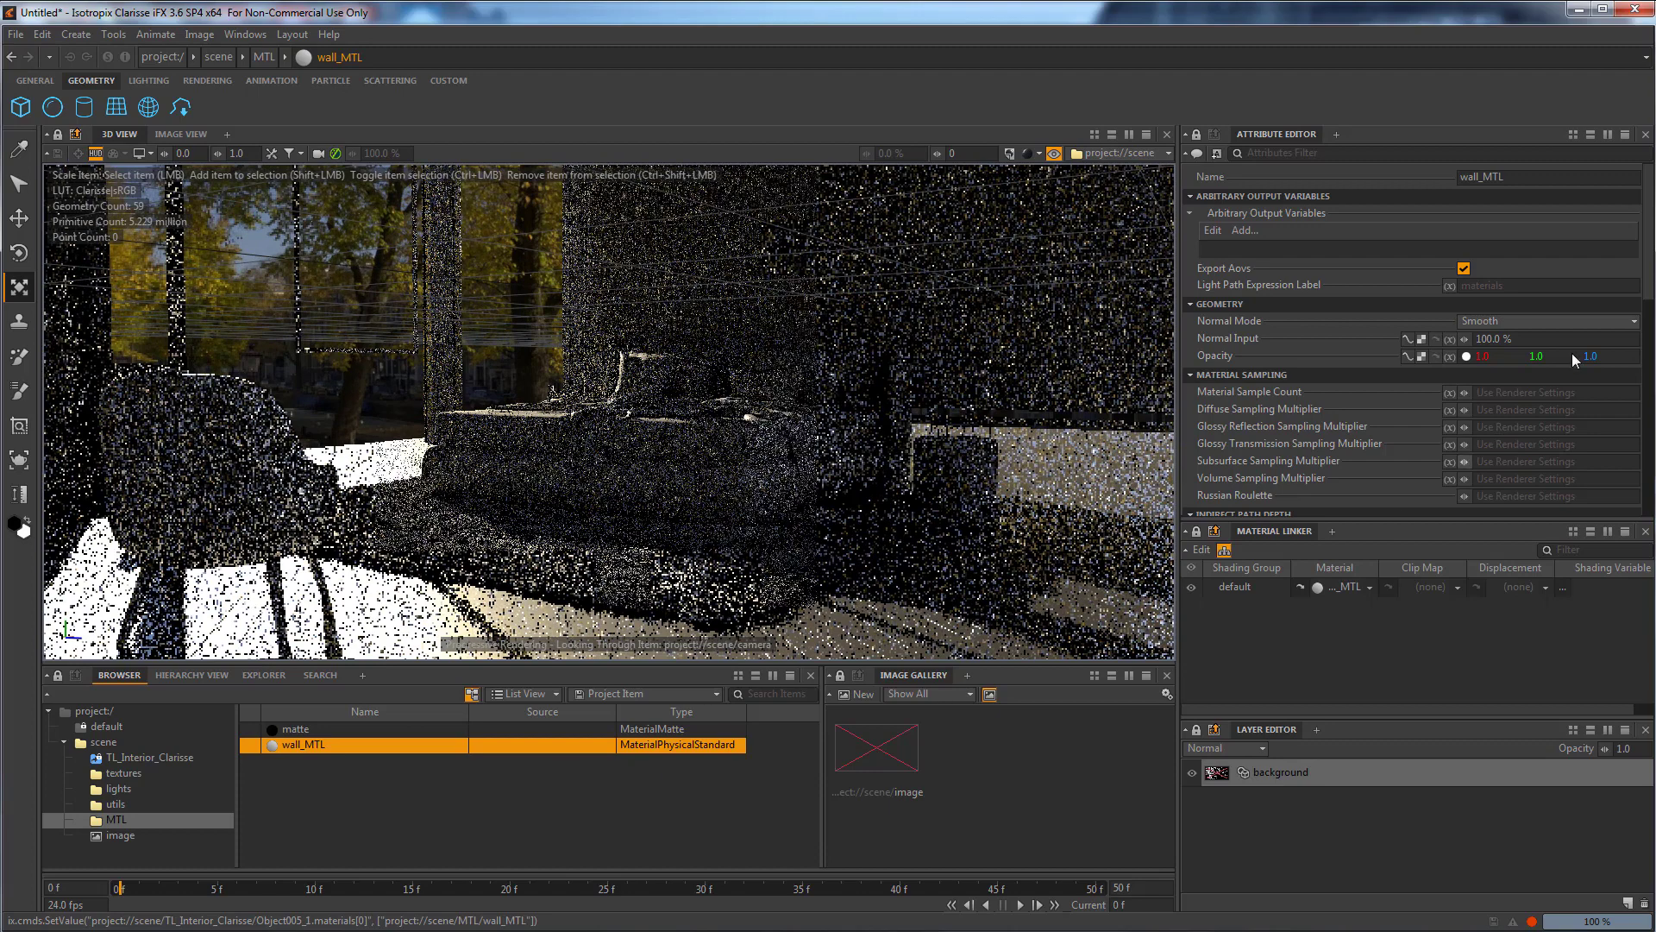
scroll(1415, 345, "down", 3)
scroll(1415, 345, "down", 6)
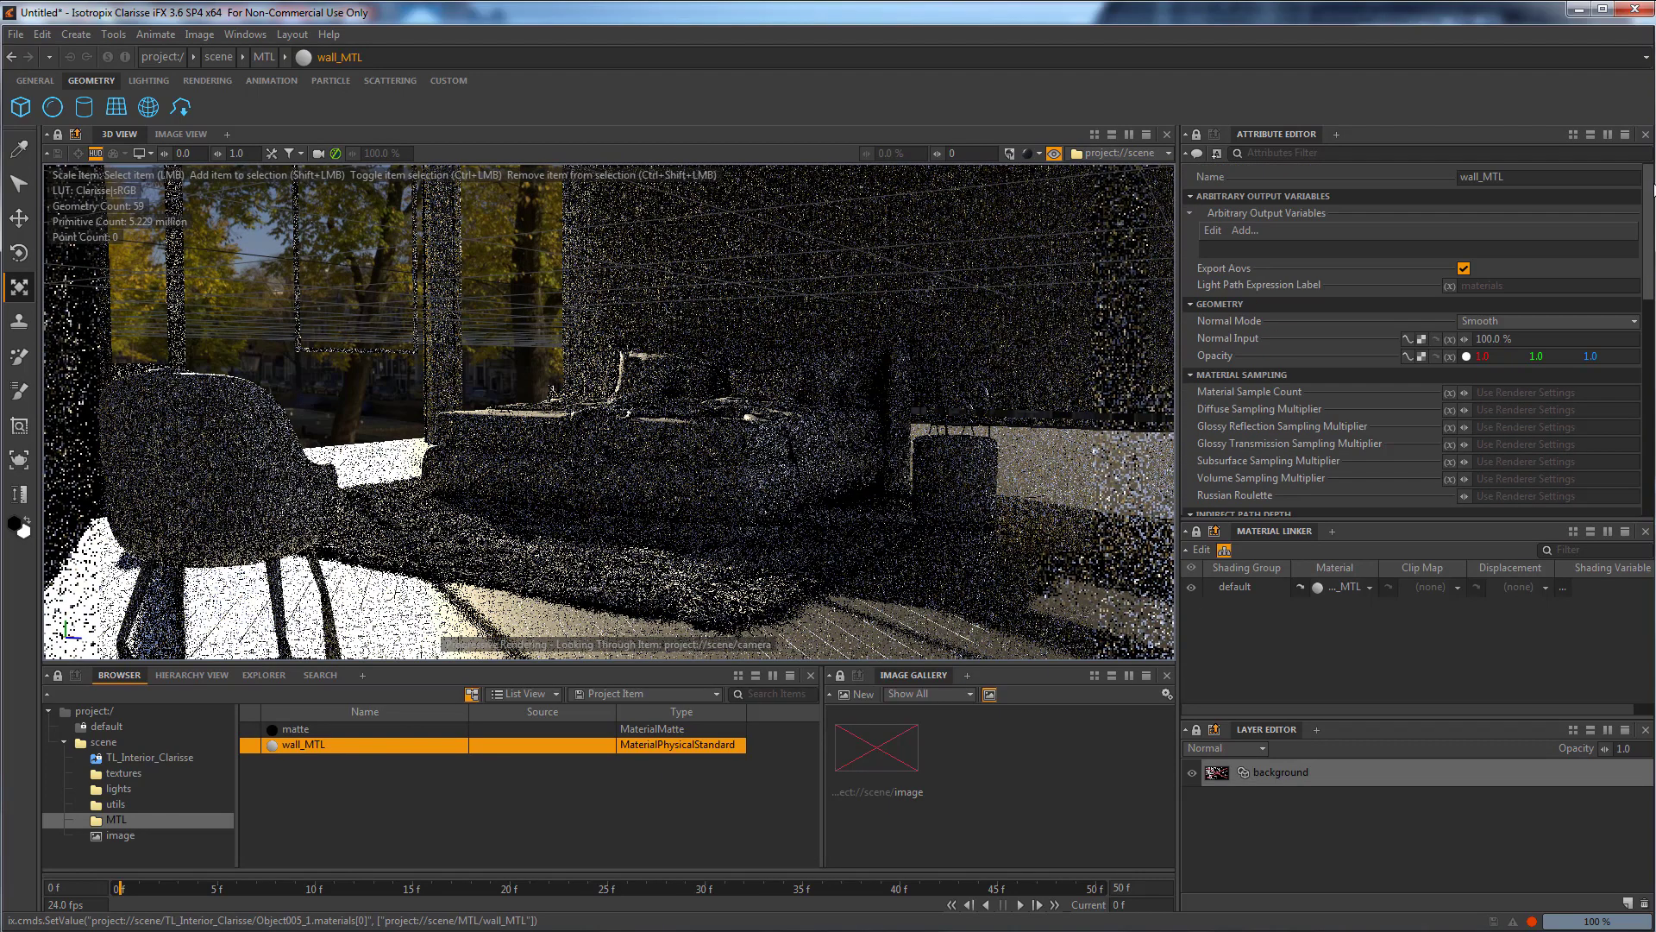
scroll(1415, 345, "down", 2)
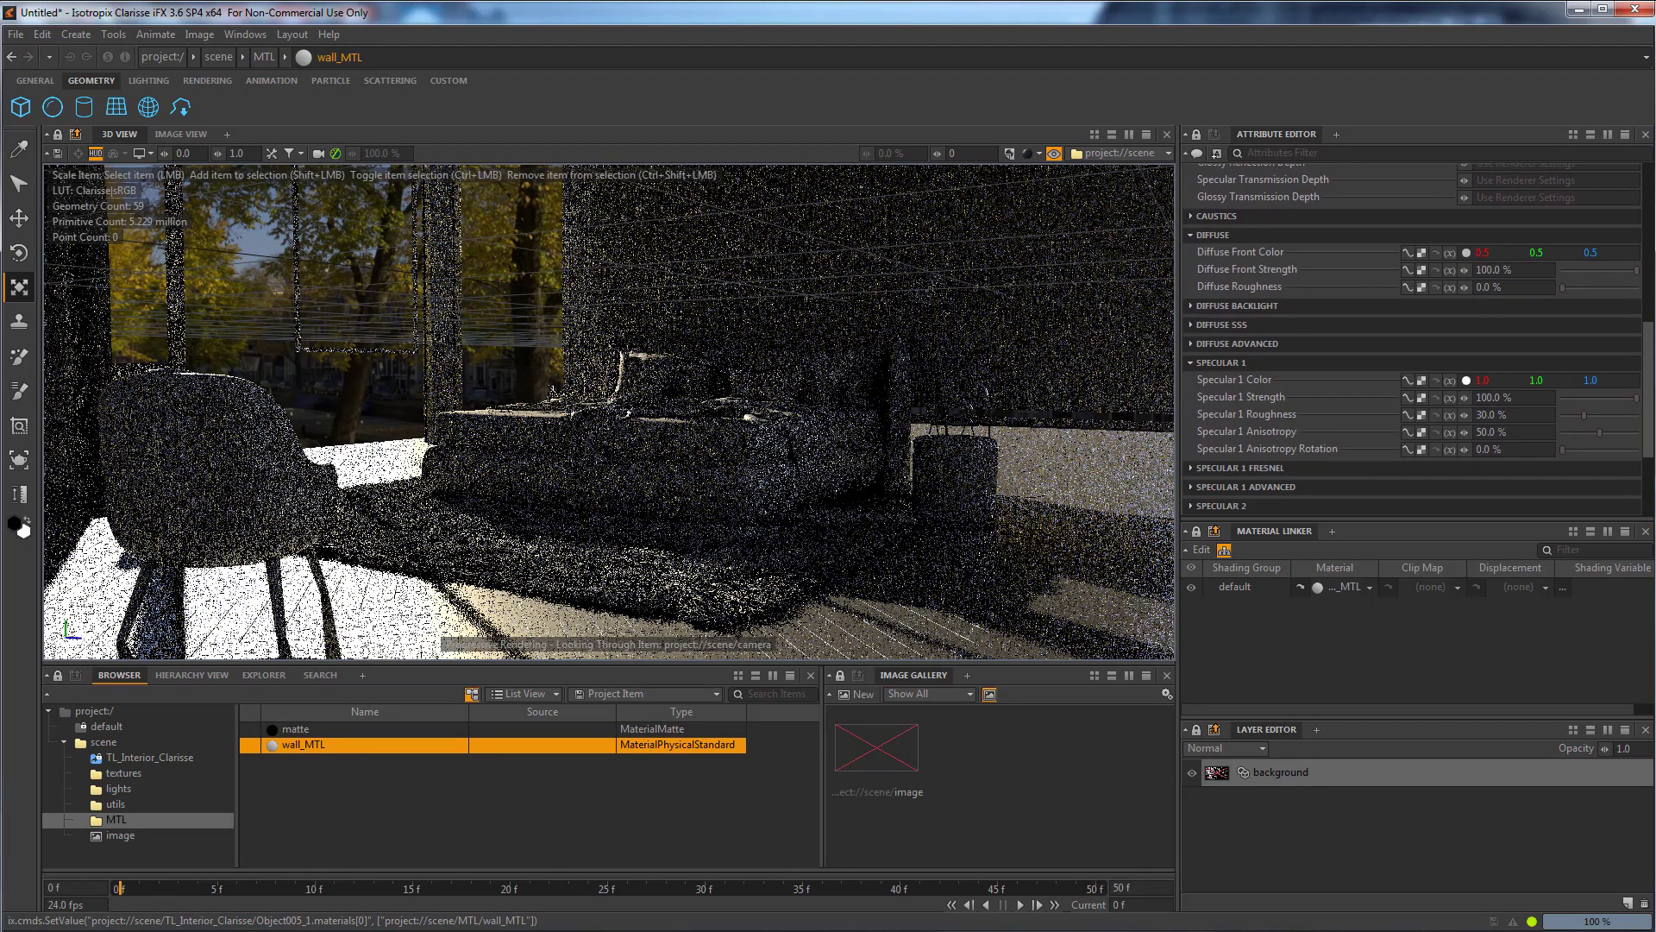
left_click(1466, 252)
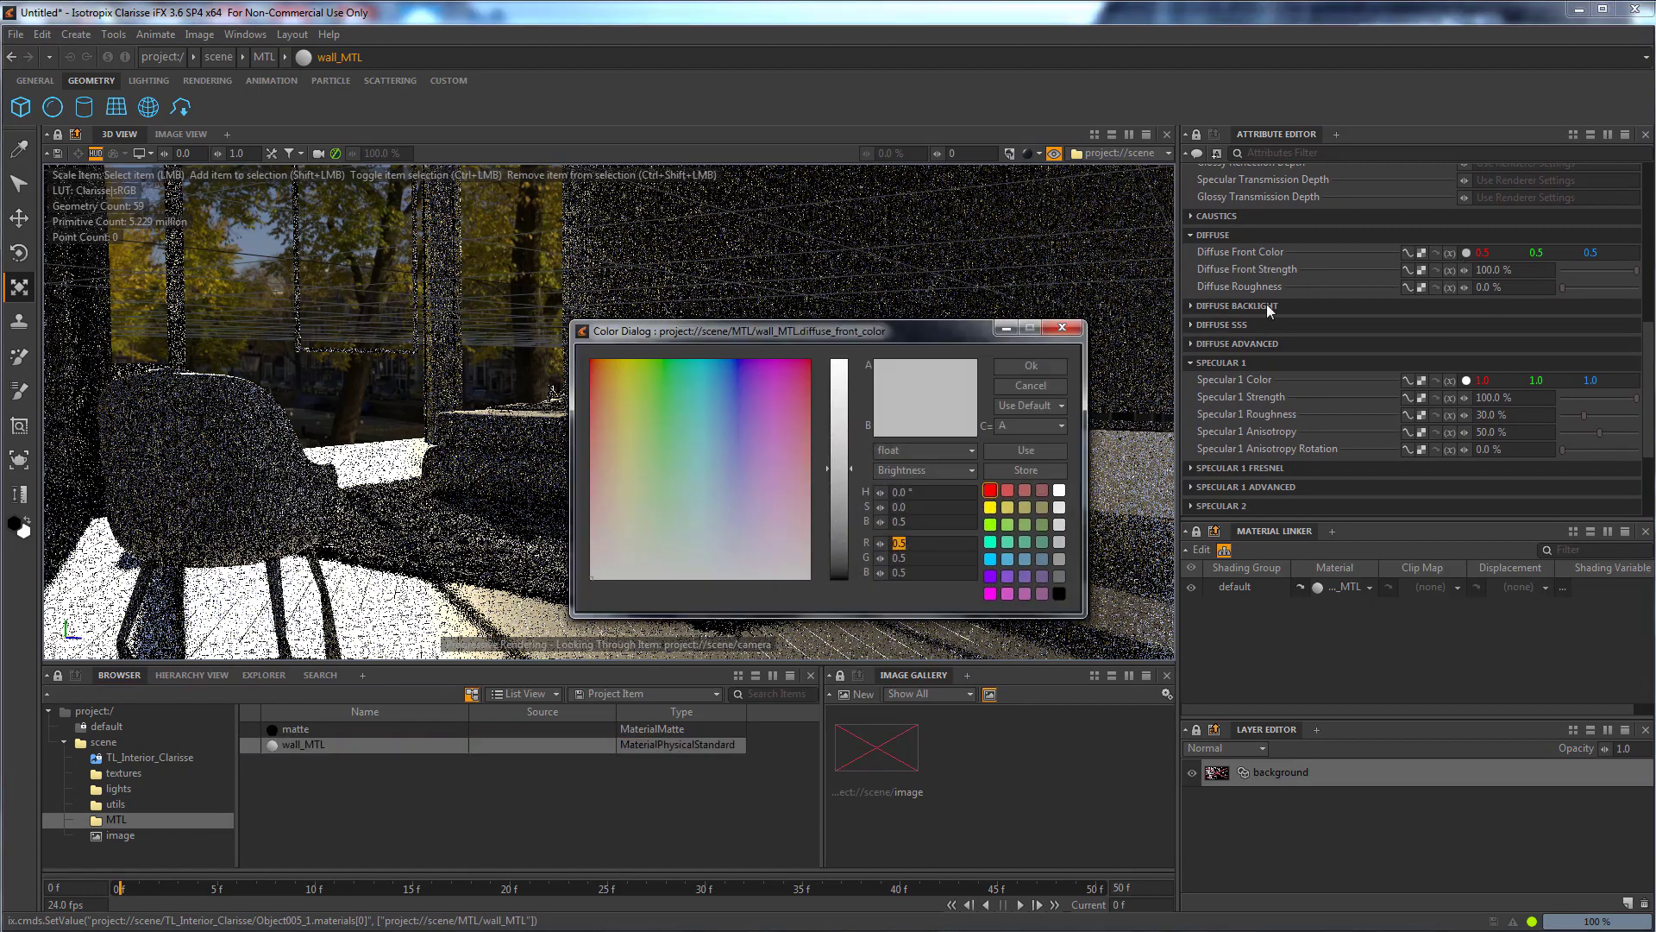
left_click(843, 438)
left_click_drag(843, 420, 842, 416)
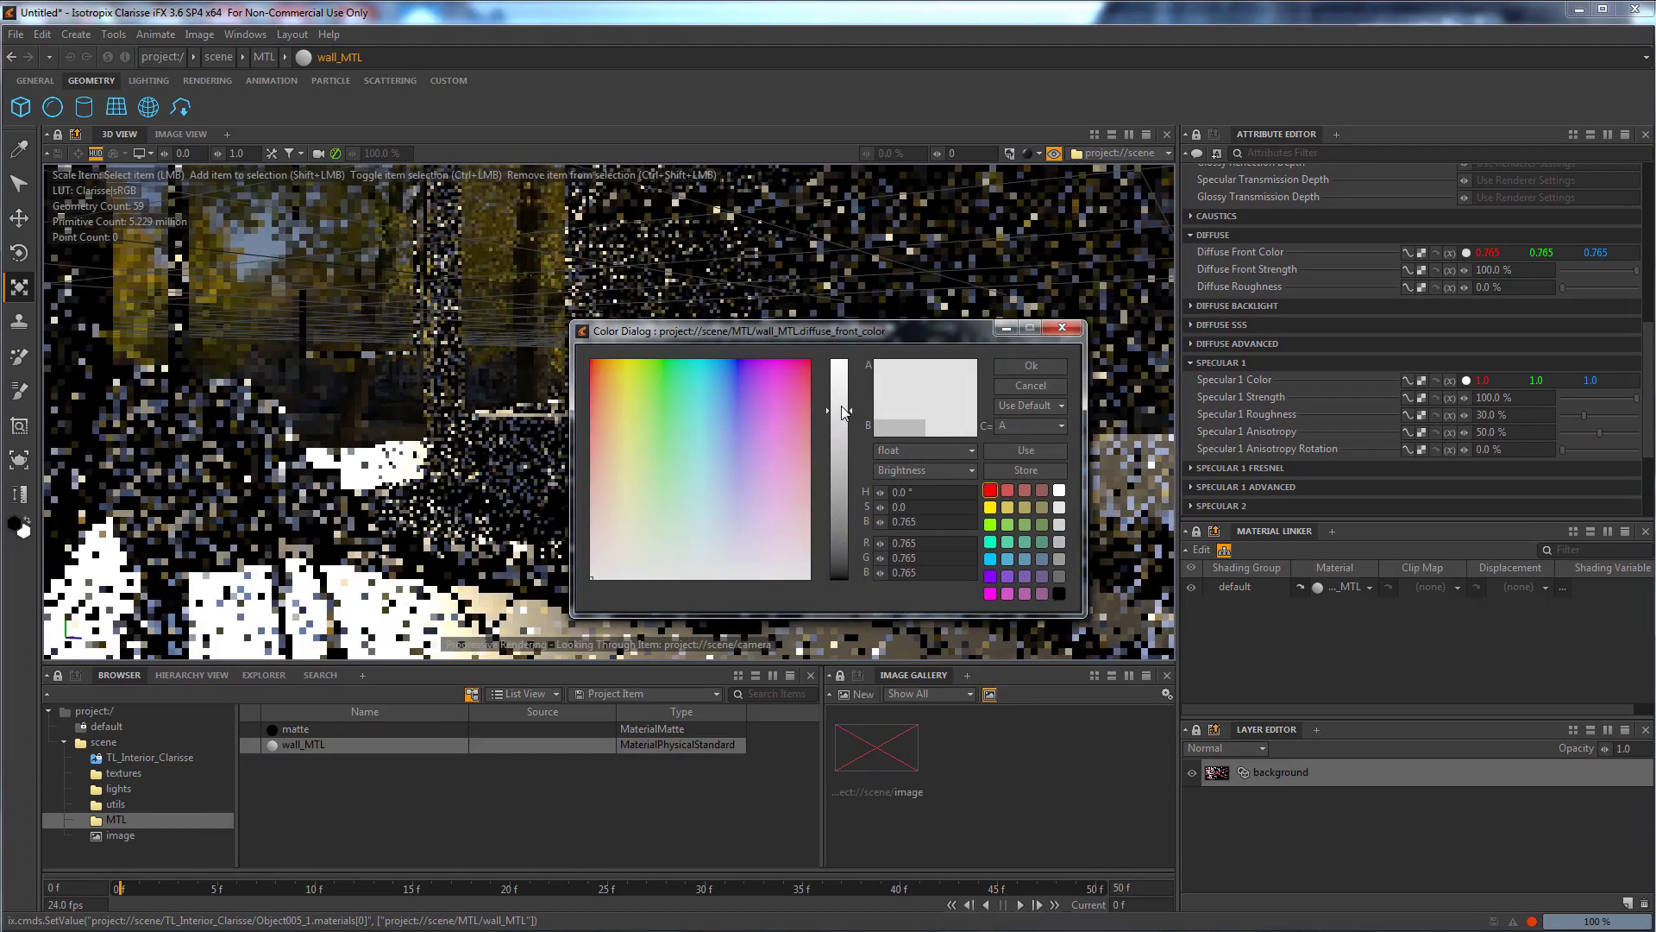
left_click(1022, 366)
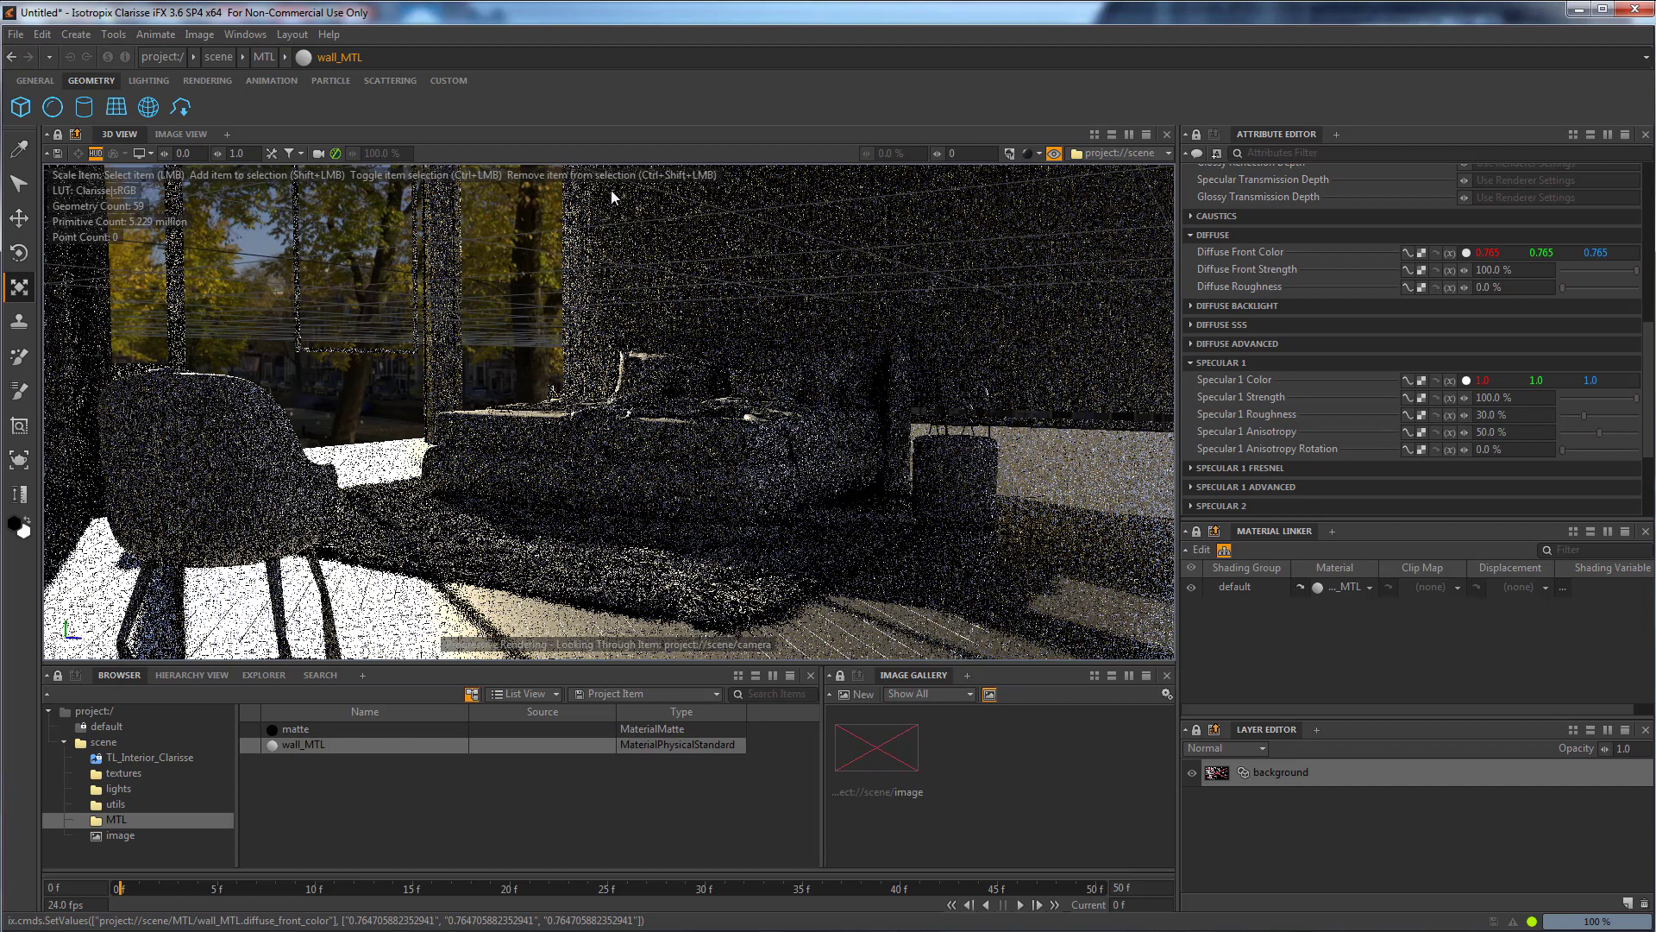
Assign wall_MTL from the MTL context to the pillar Object019_1 between the windows.
left_click(457, 223)
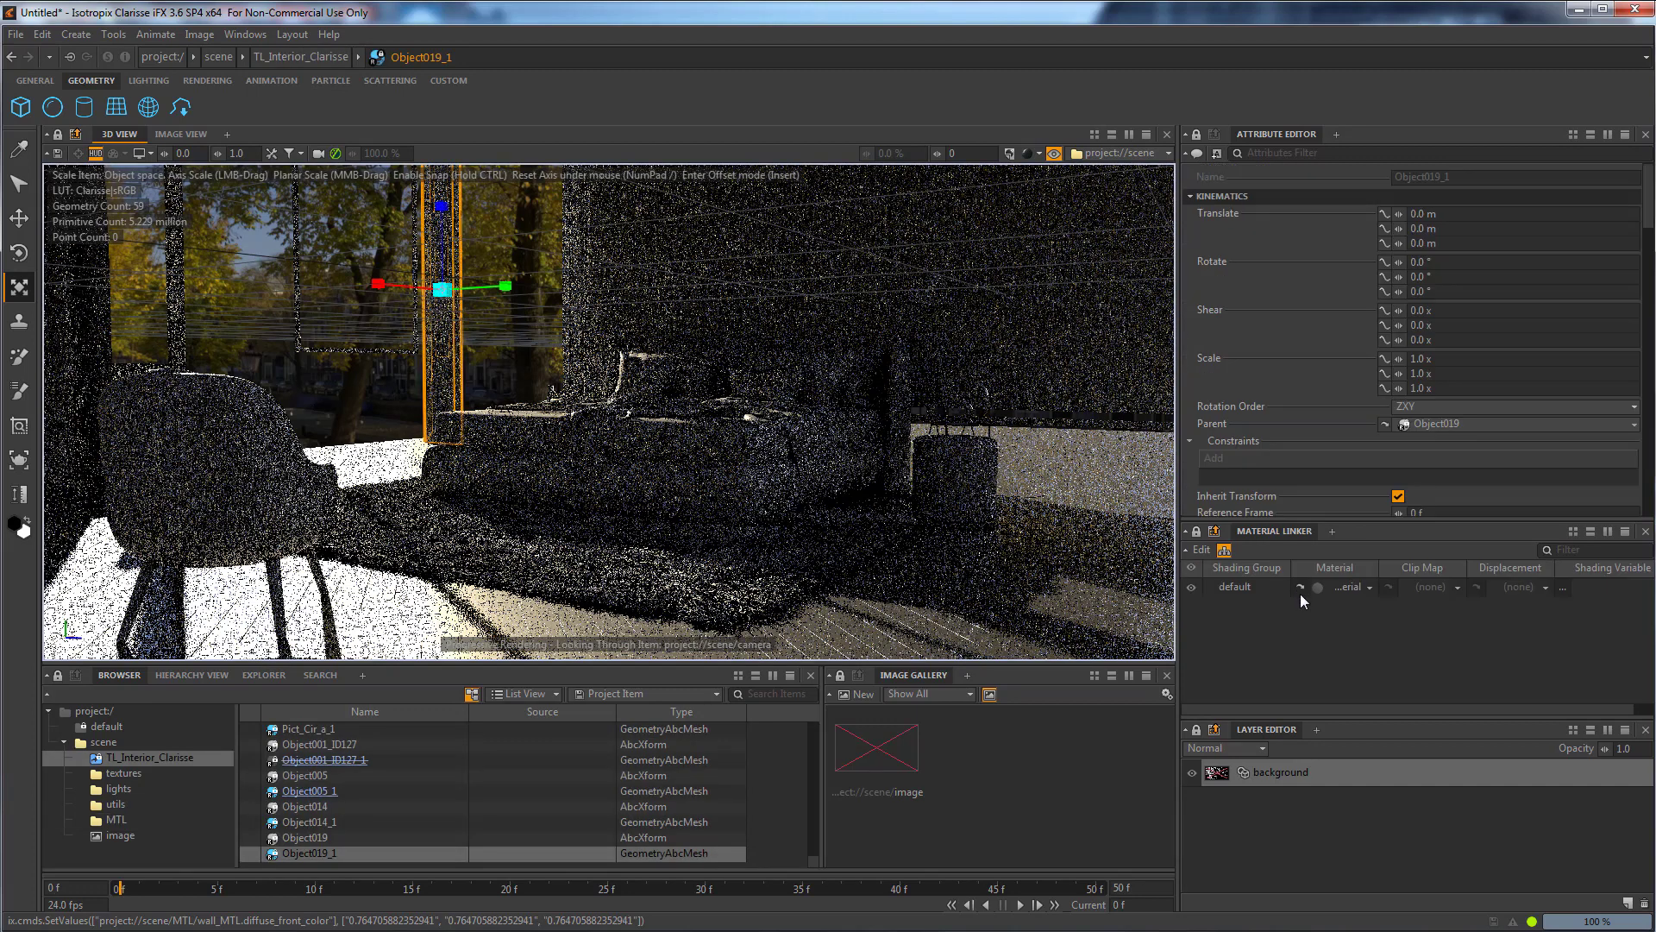
left_click(1367, 586)
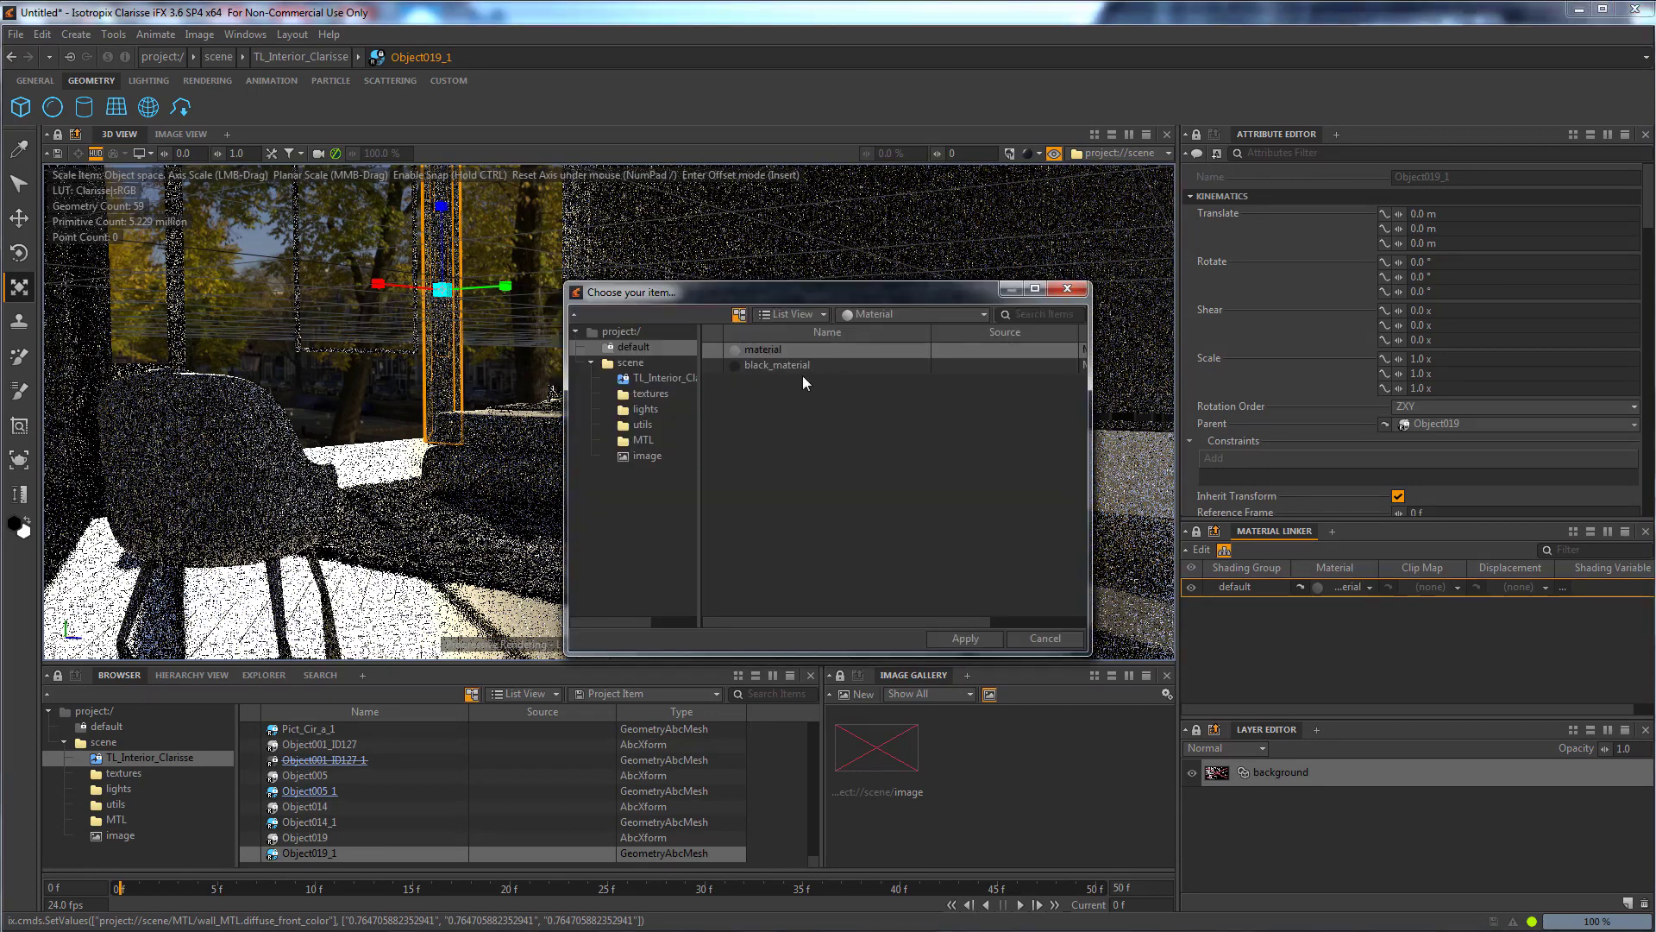
left_click(779, 348)
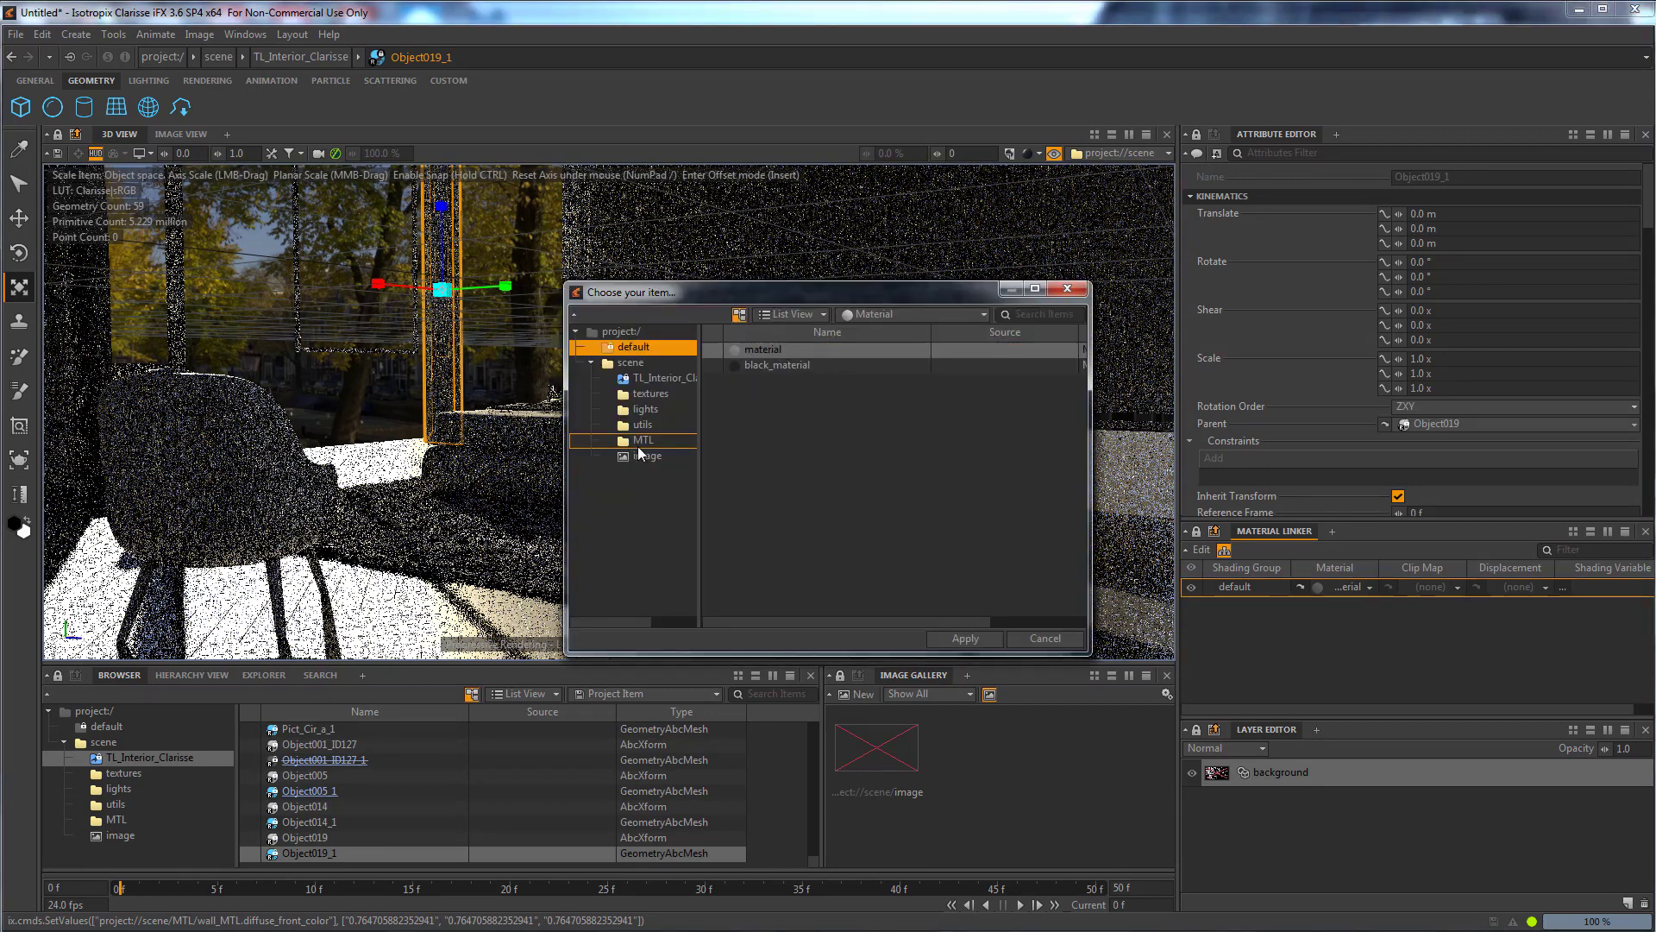
left_click(640, 441)
double_click(774, 366)
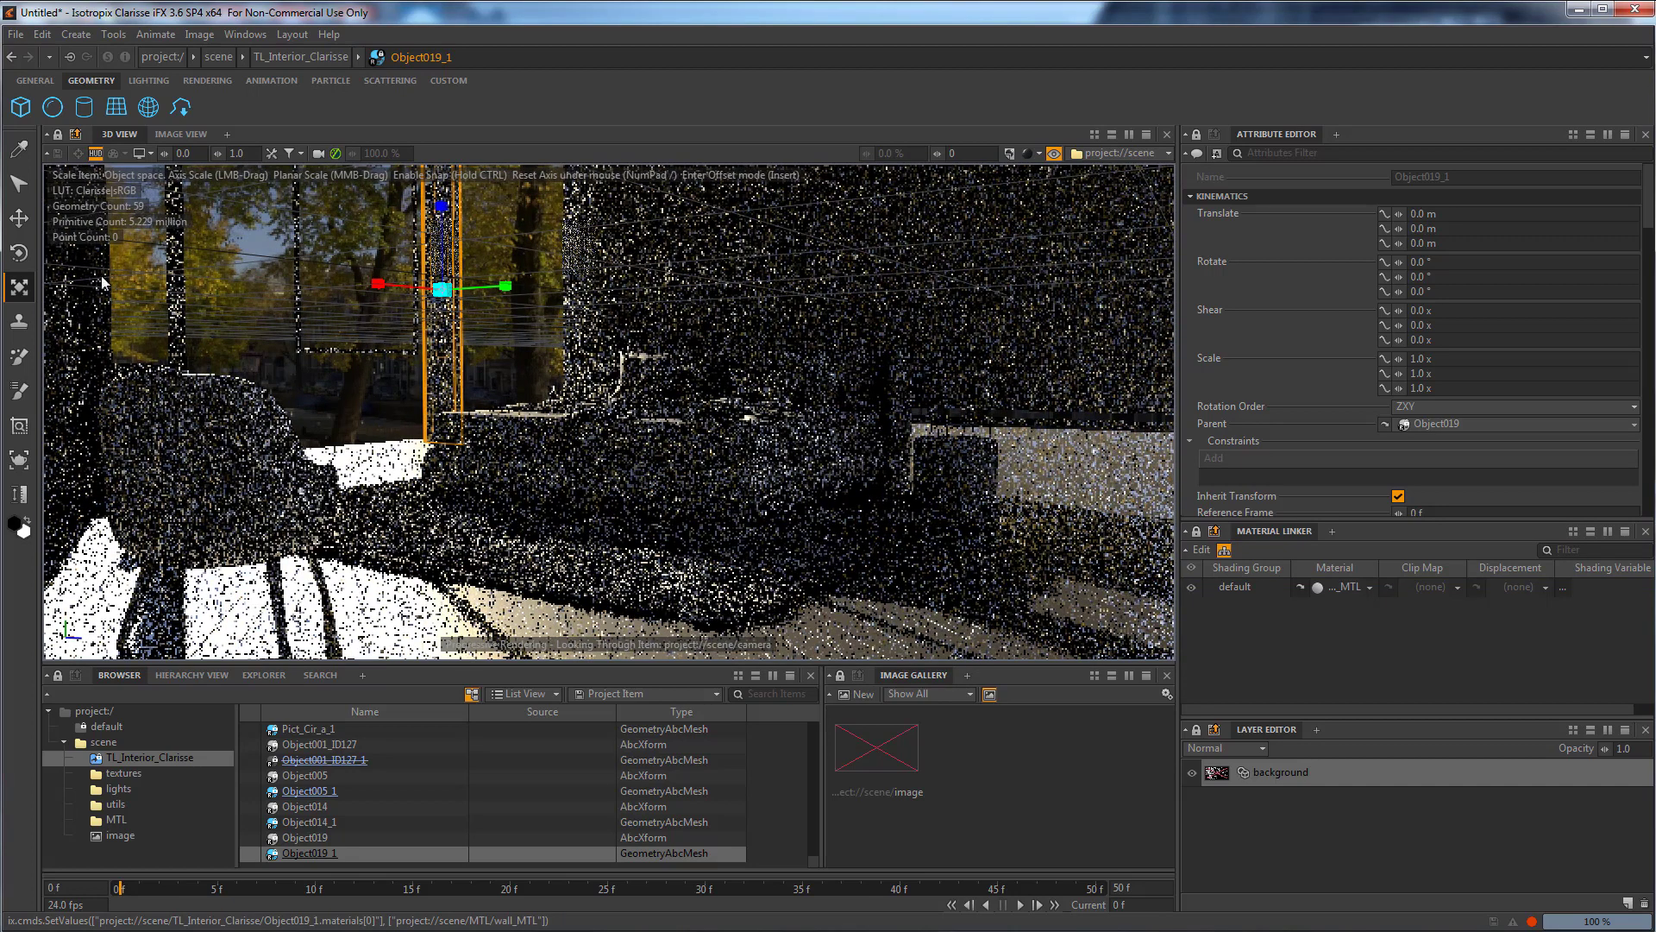
Switch the 3D view to Simple Shading (Smooth) and assign wall_MTL to Object011_1, Rectangle075, Object019_1, the bed wall Object023 and baseboard Rectangle001_ID155 together.
left_click(315, 276)
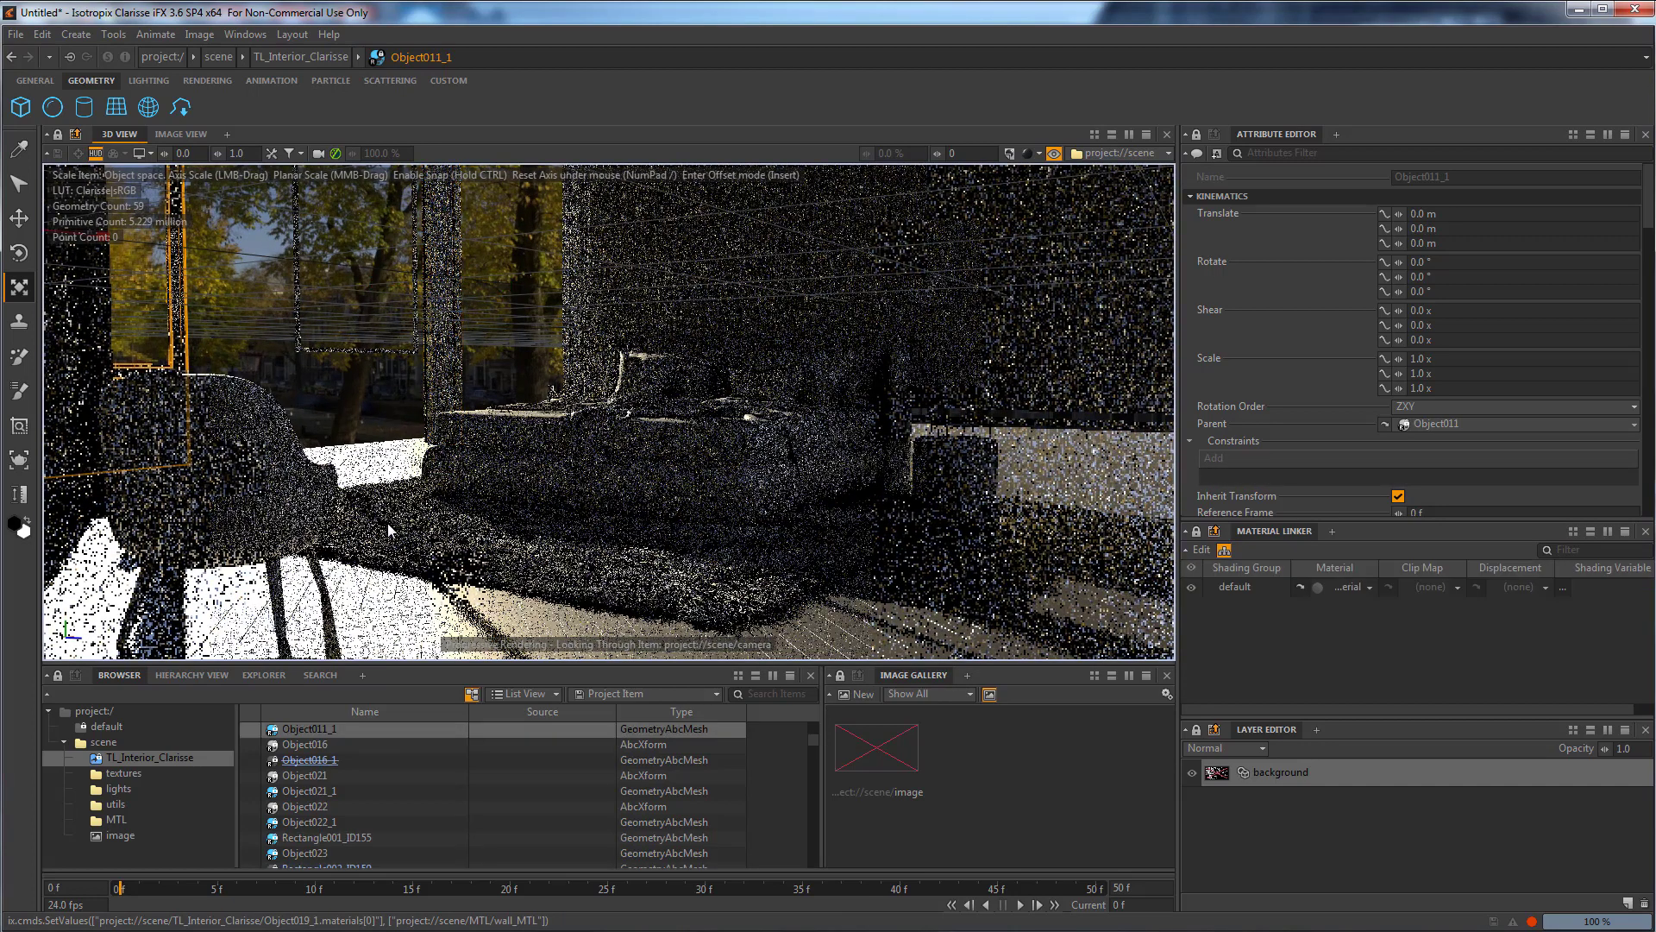
left_click(1038, 153)
left_click(1112, 308)
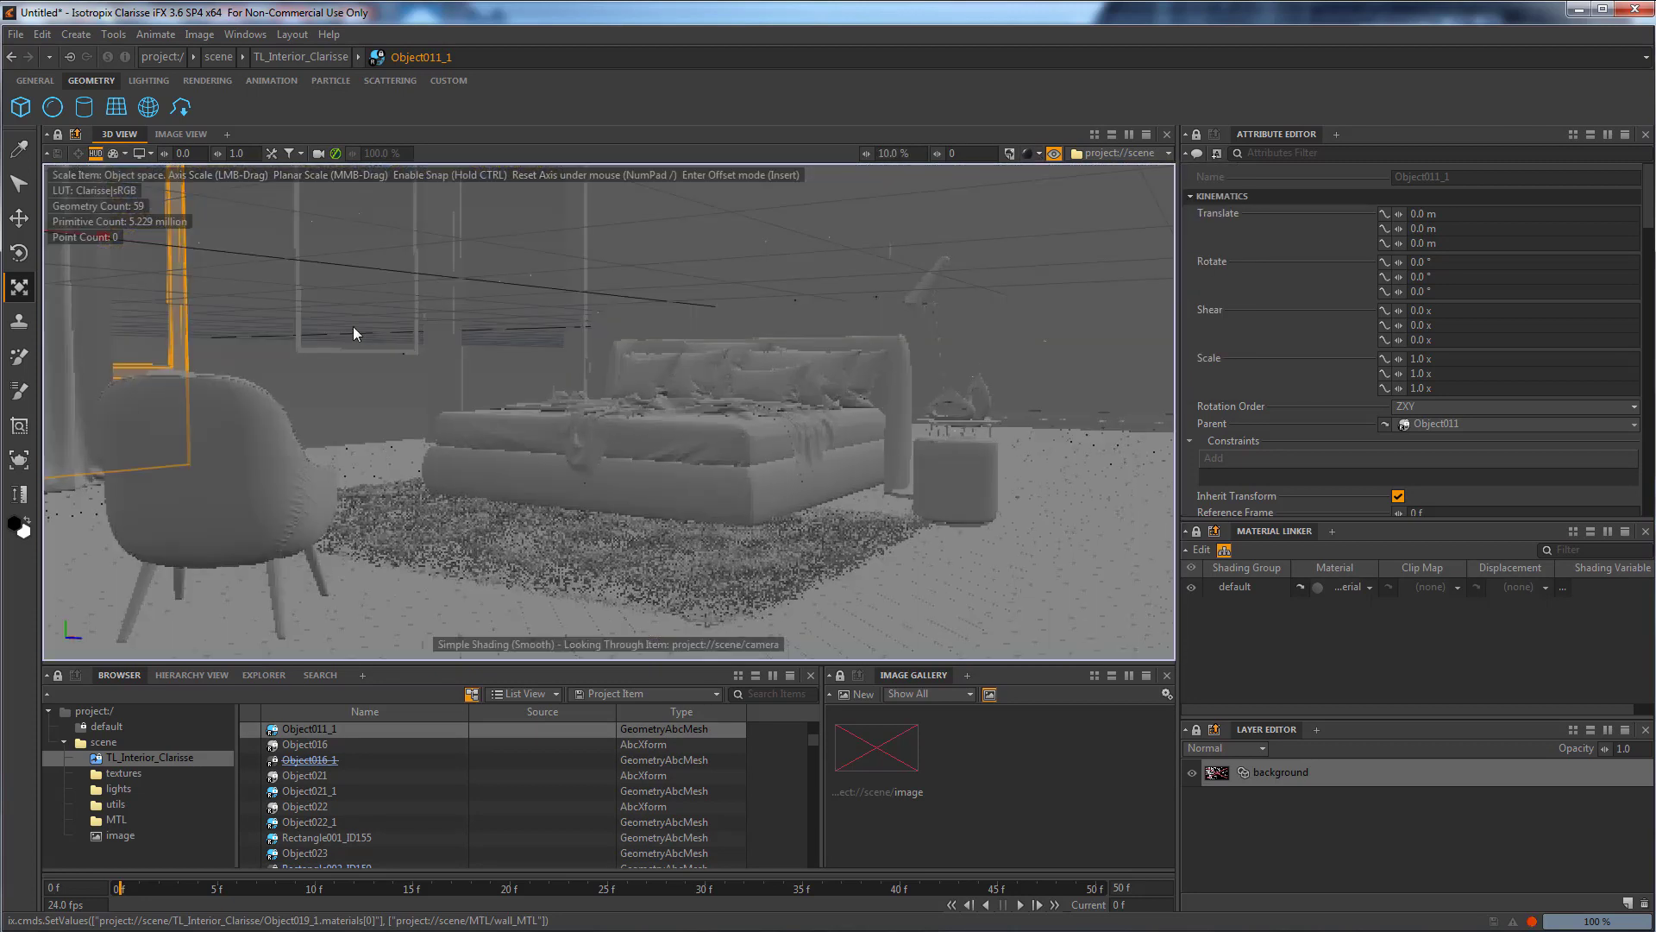
left_click(326, 348, "shift")
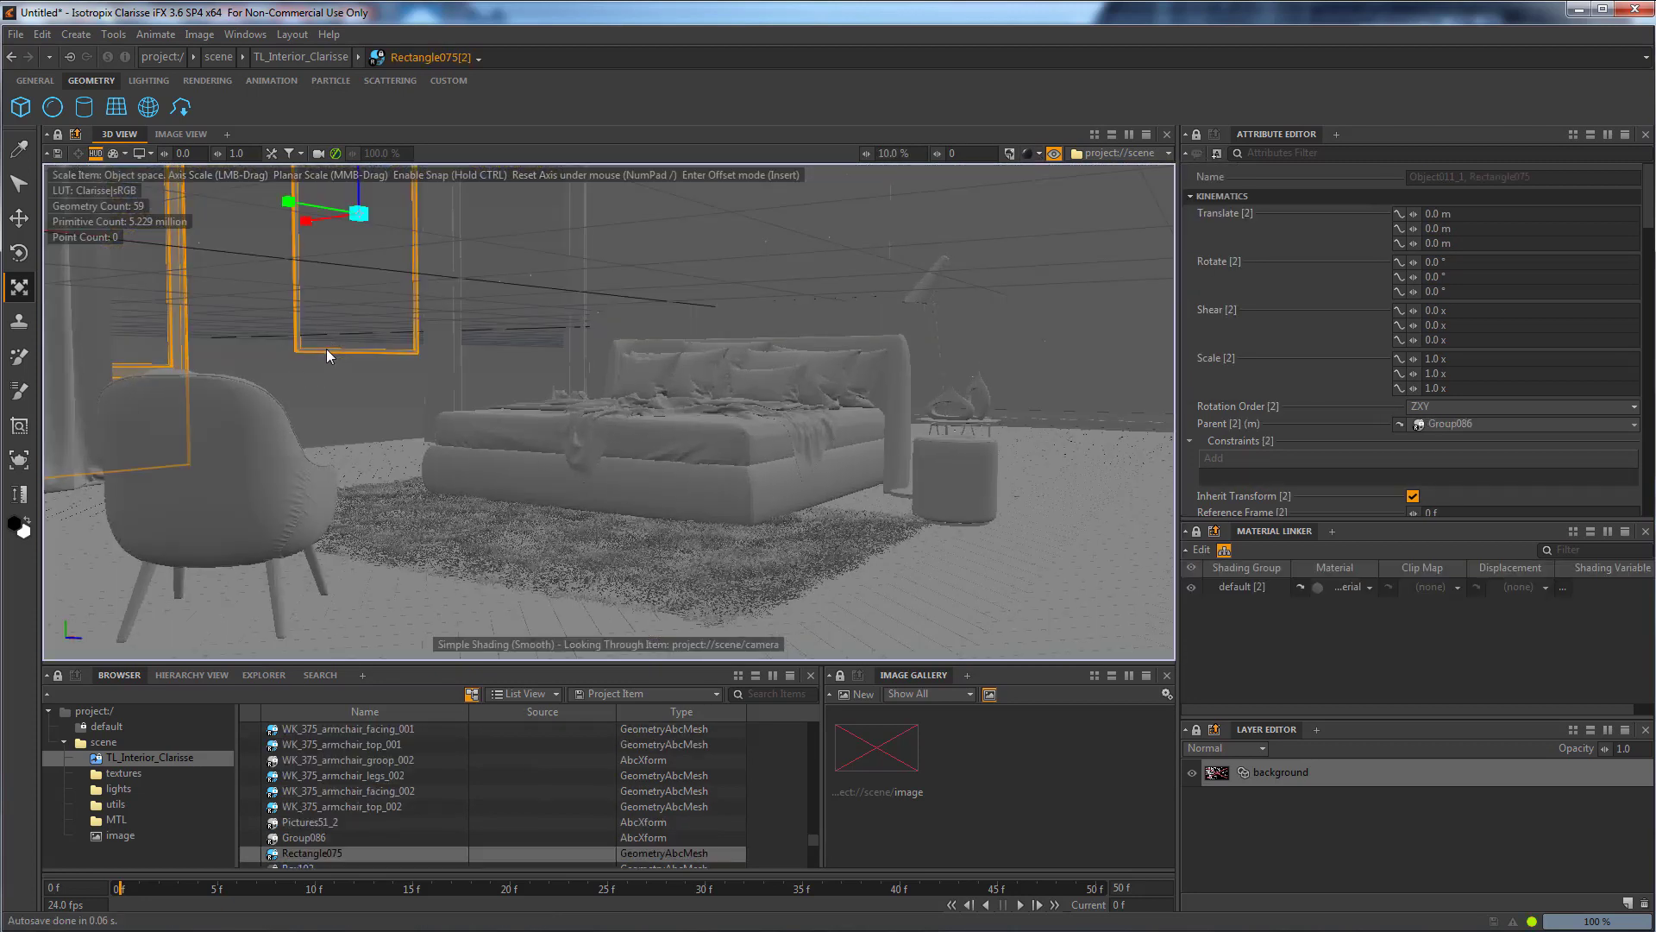
left_click(453, 363, "shift")
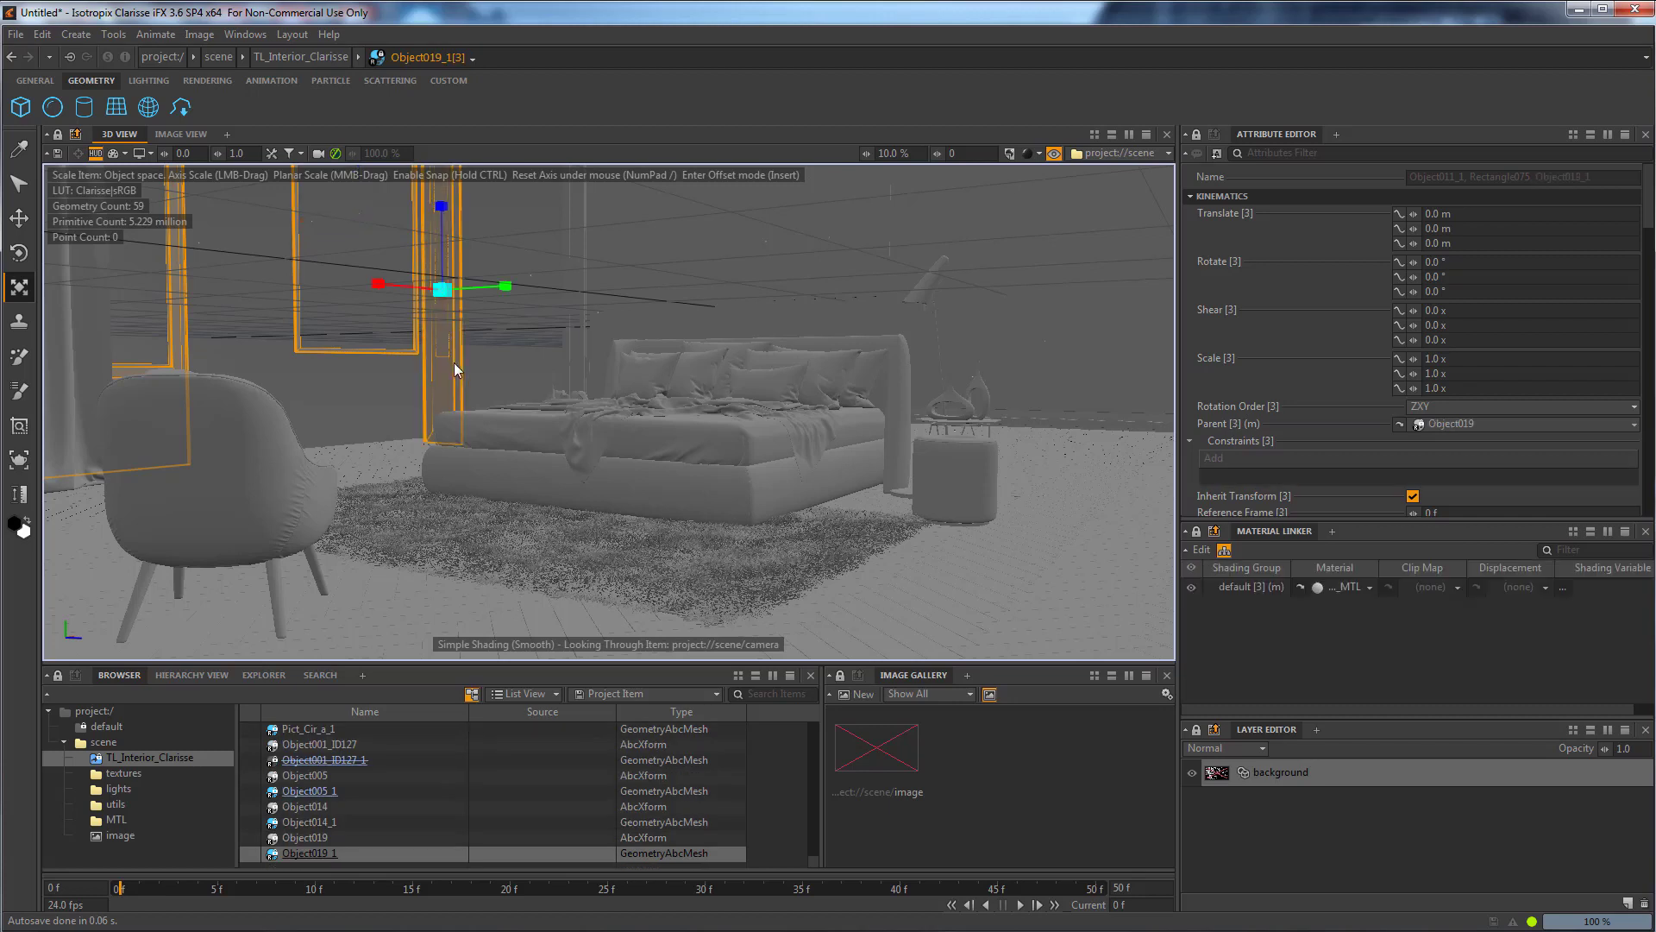
left_click(664, 276, "shift")
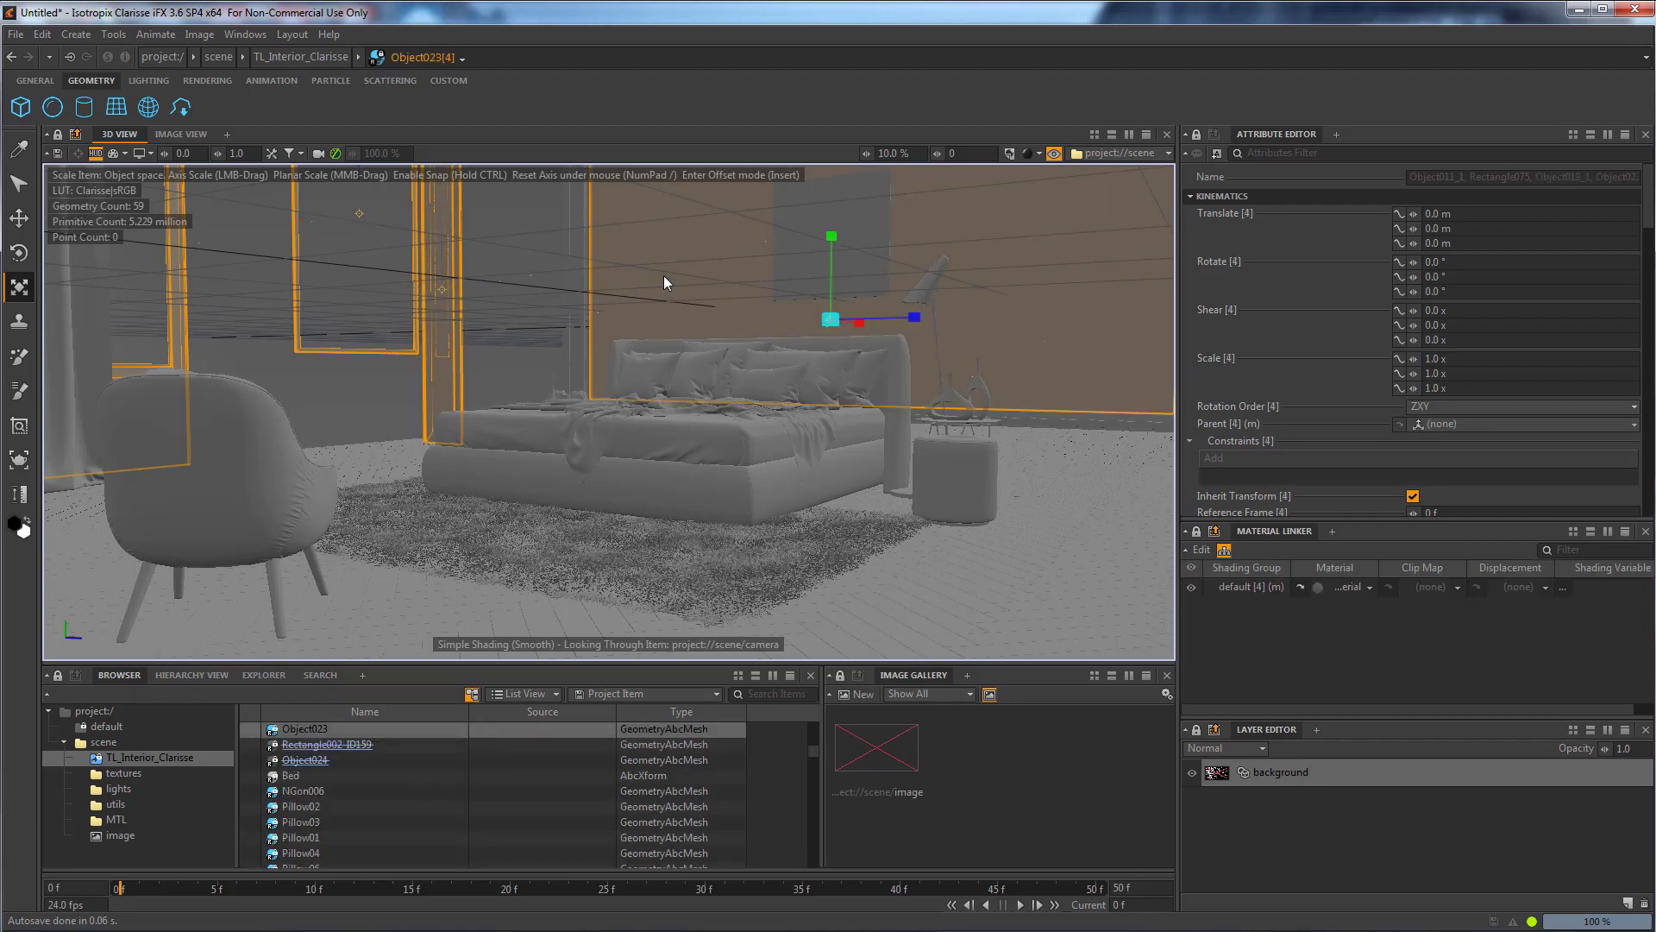
left_click(1140, 417, "shift")
left_click(1140, 425, "shift")
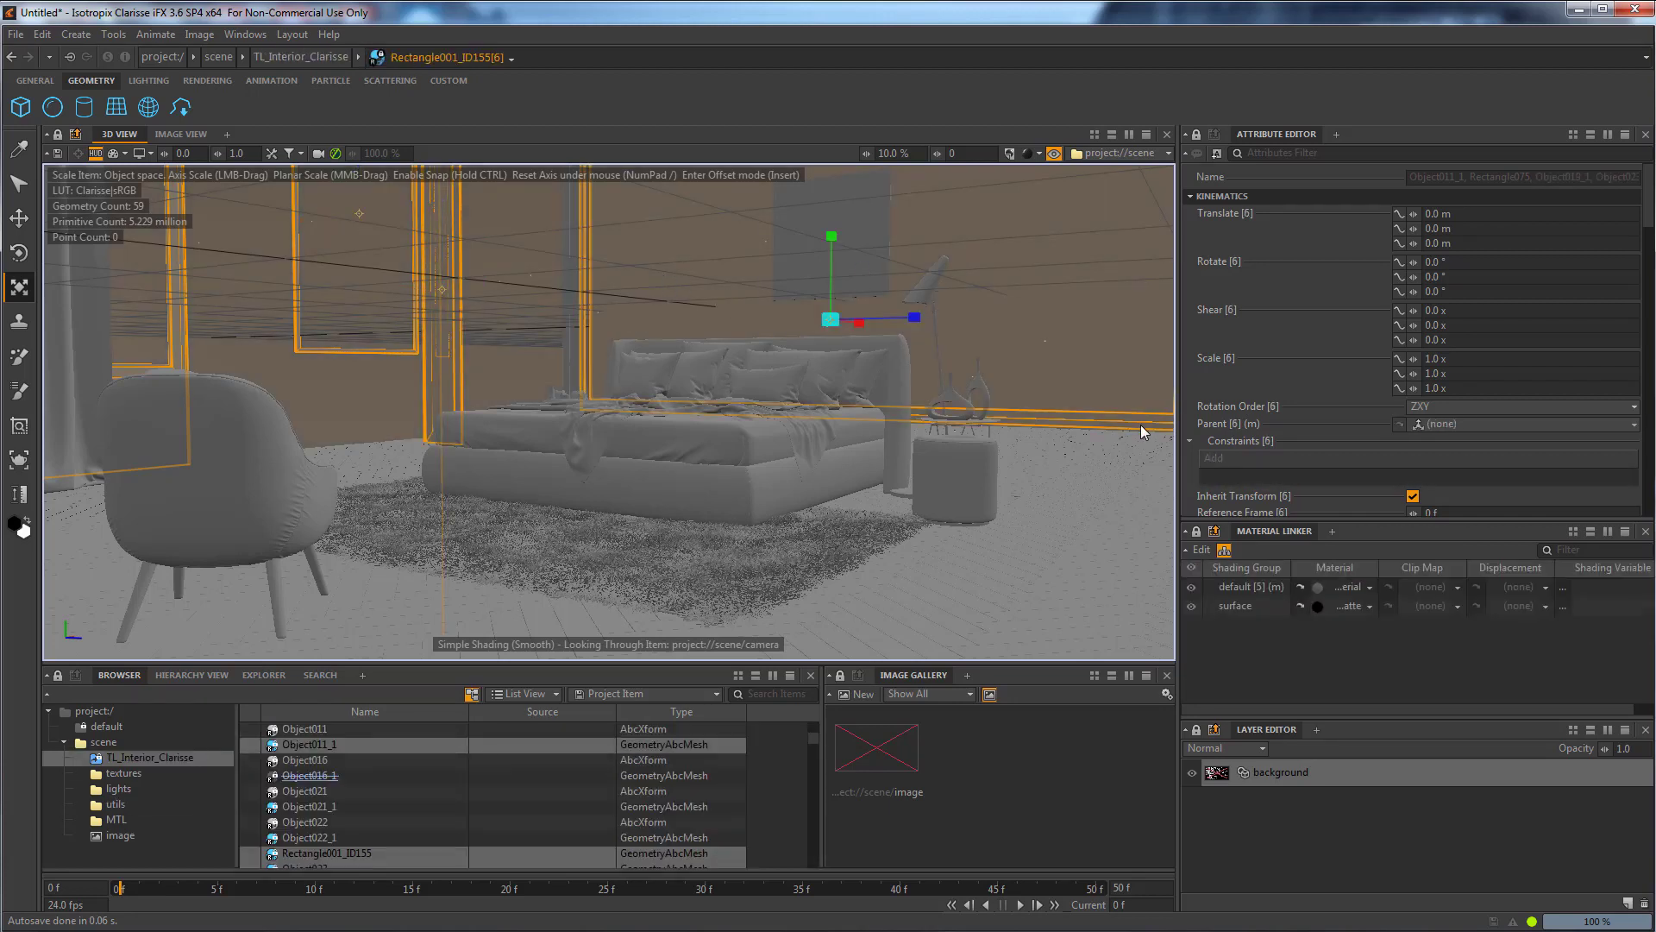
left_click(1369, 588)
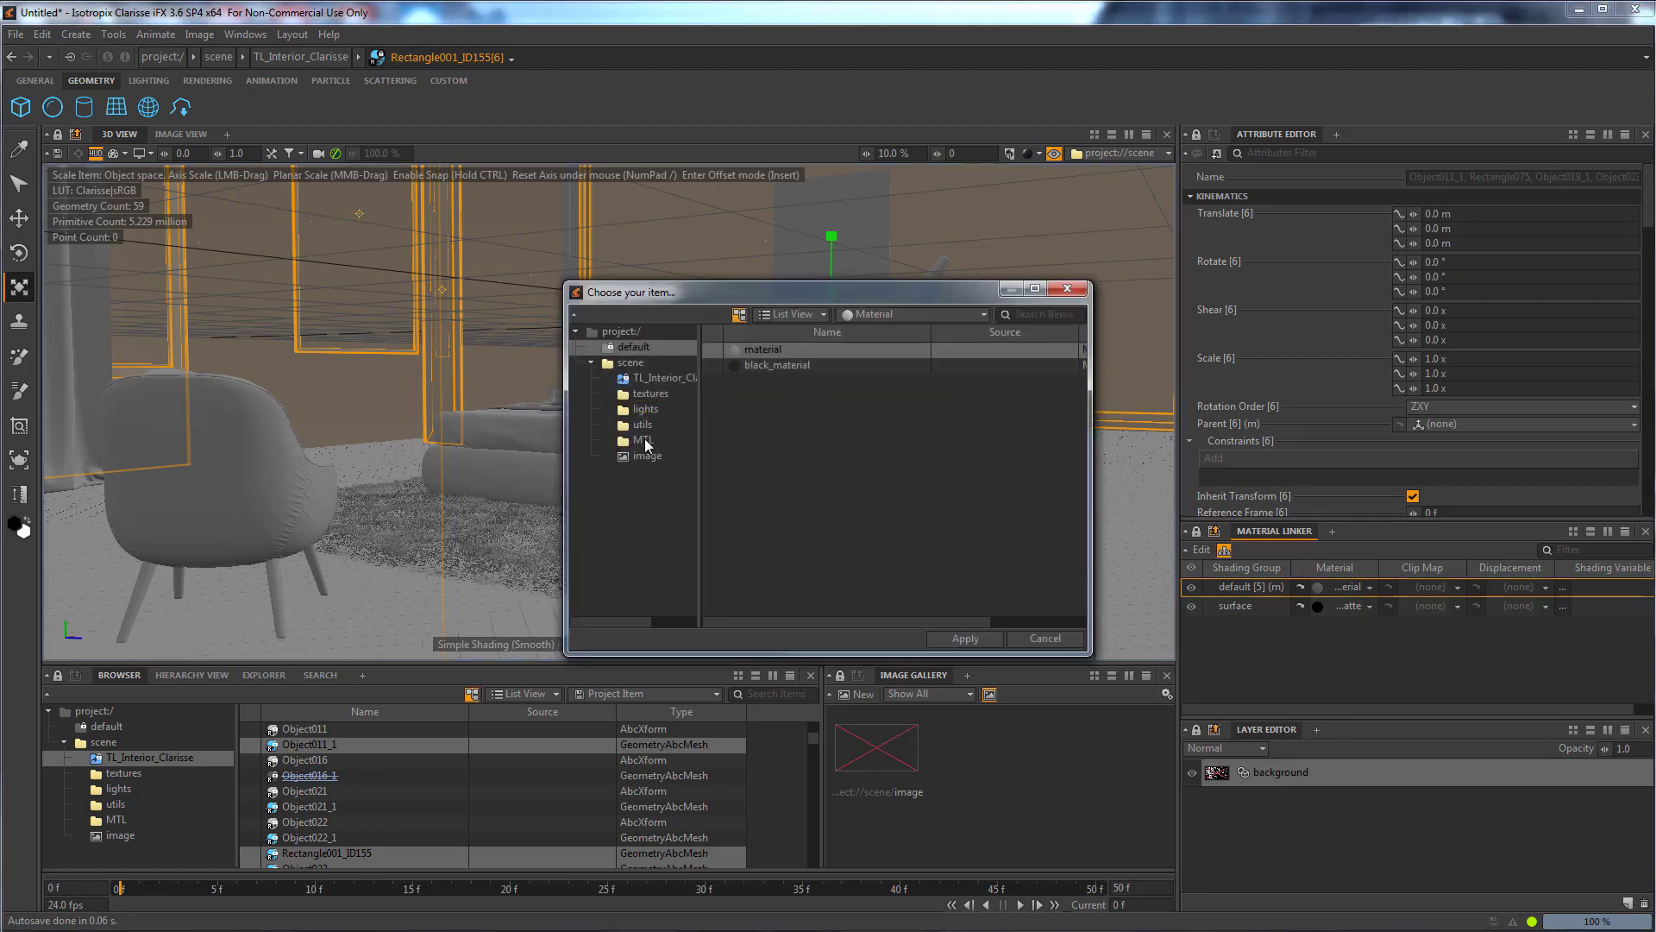
left_click(643, 440)
left_click(765, 365)
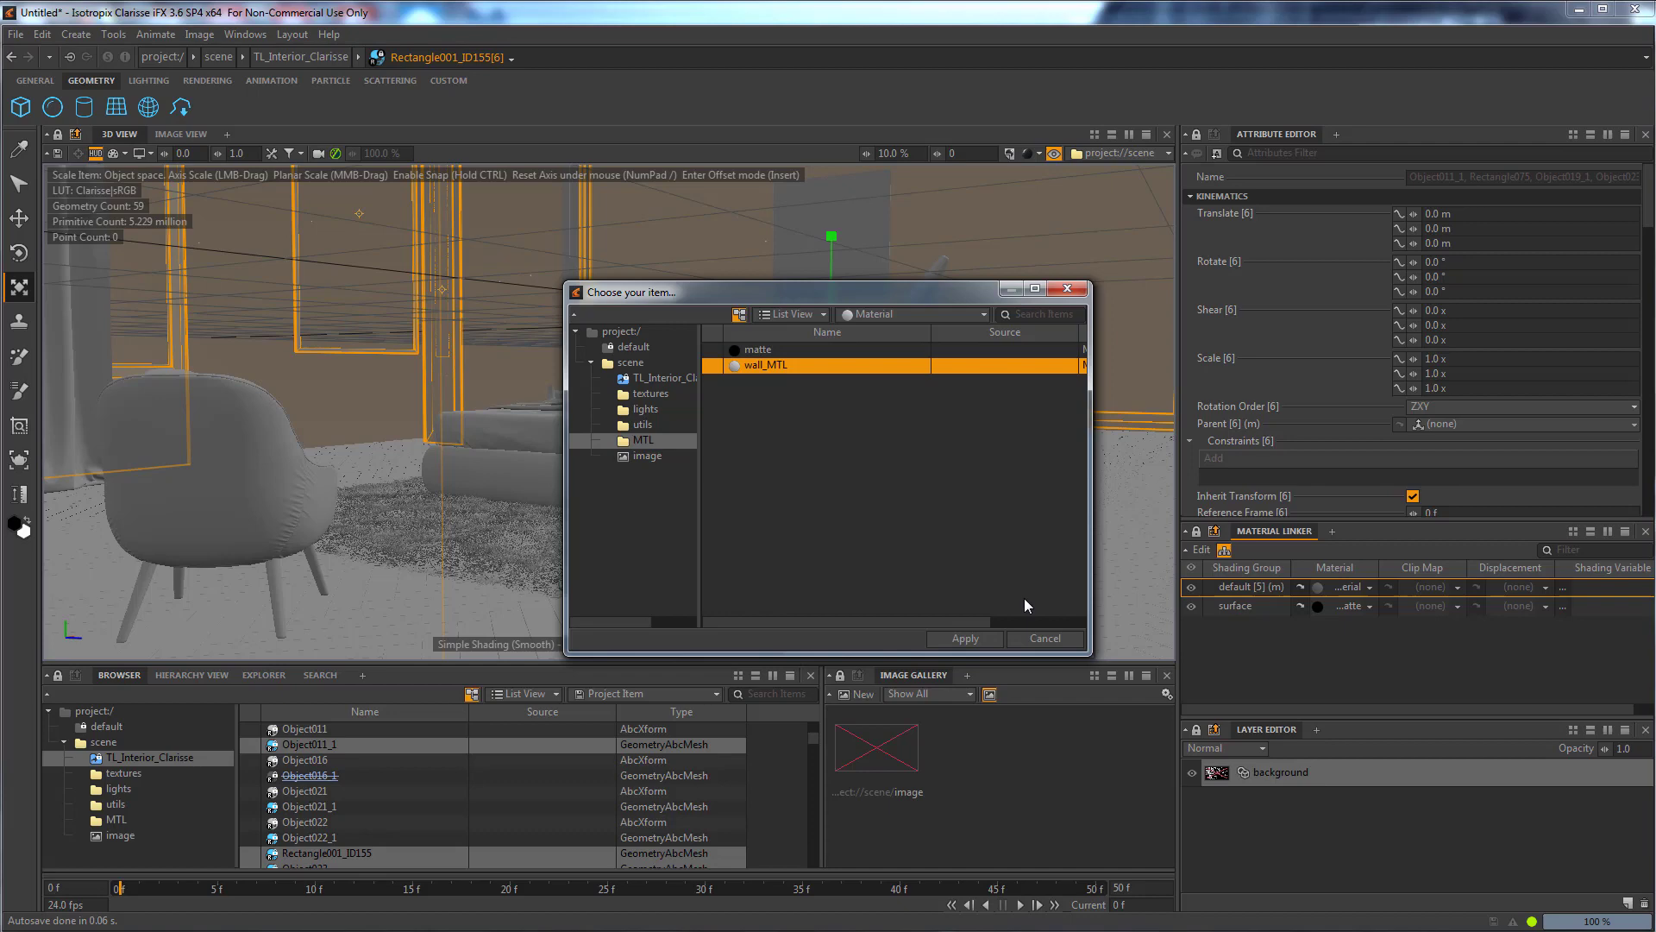
left_click(967, 638)
left_click(1370, 607)
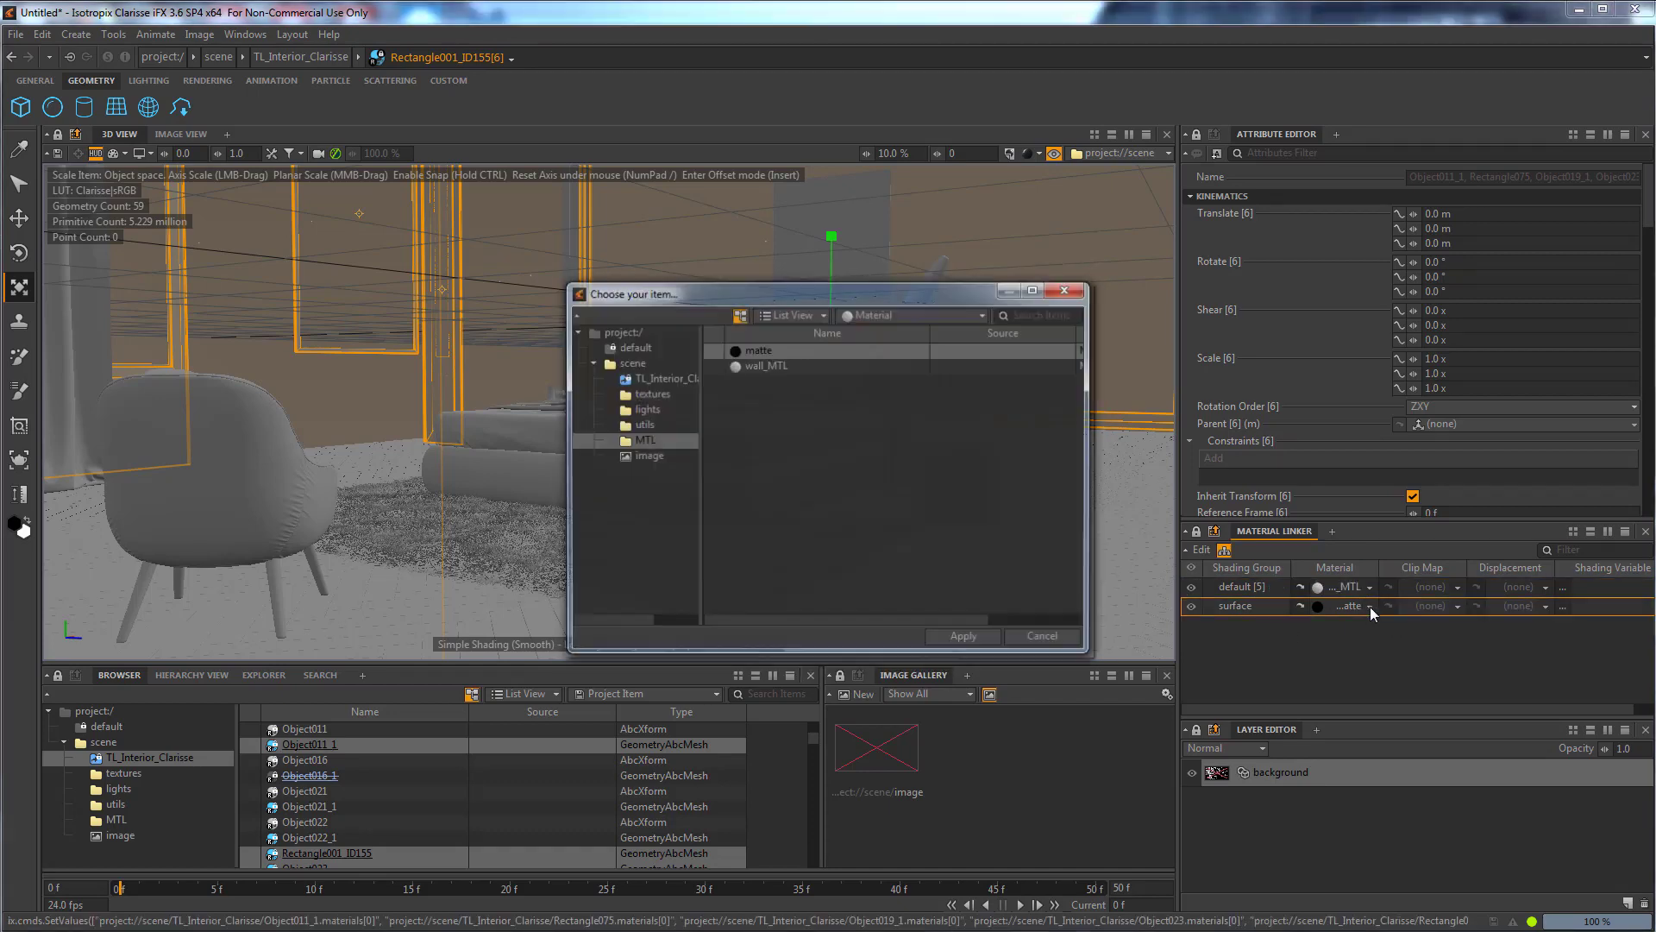
left_click(754, 365)
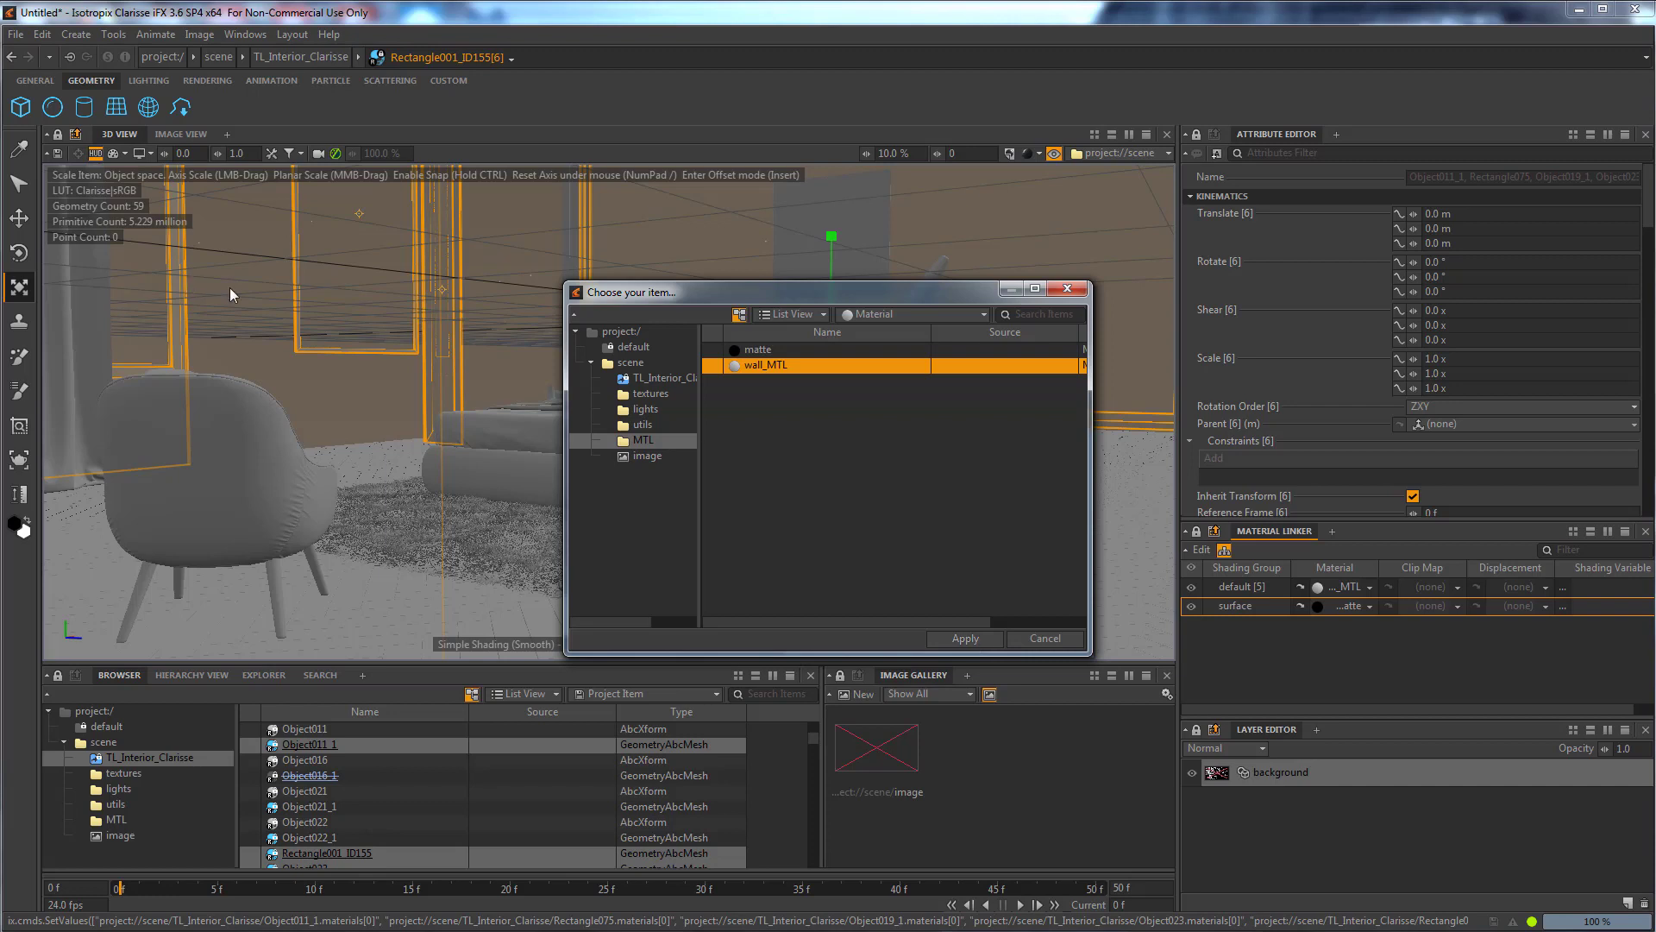
left_click(1045, 639)
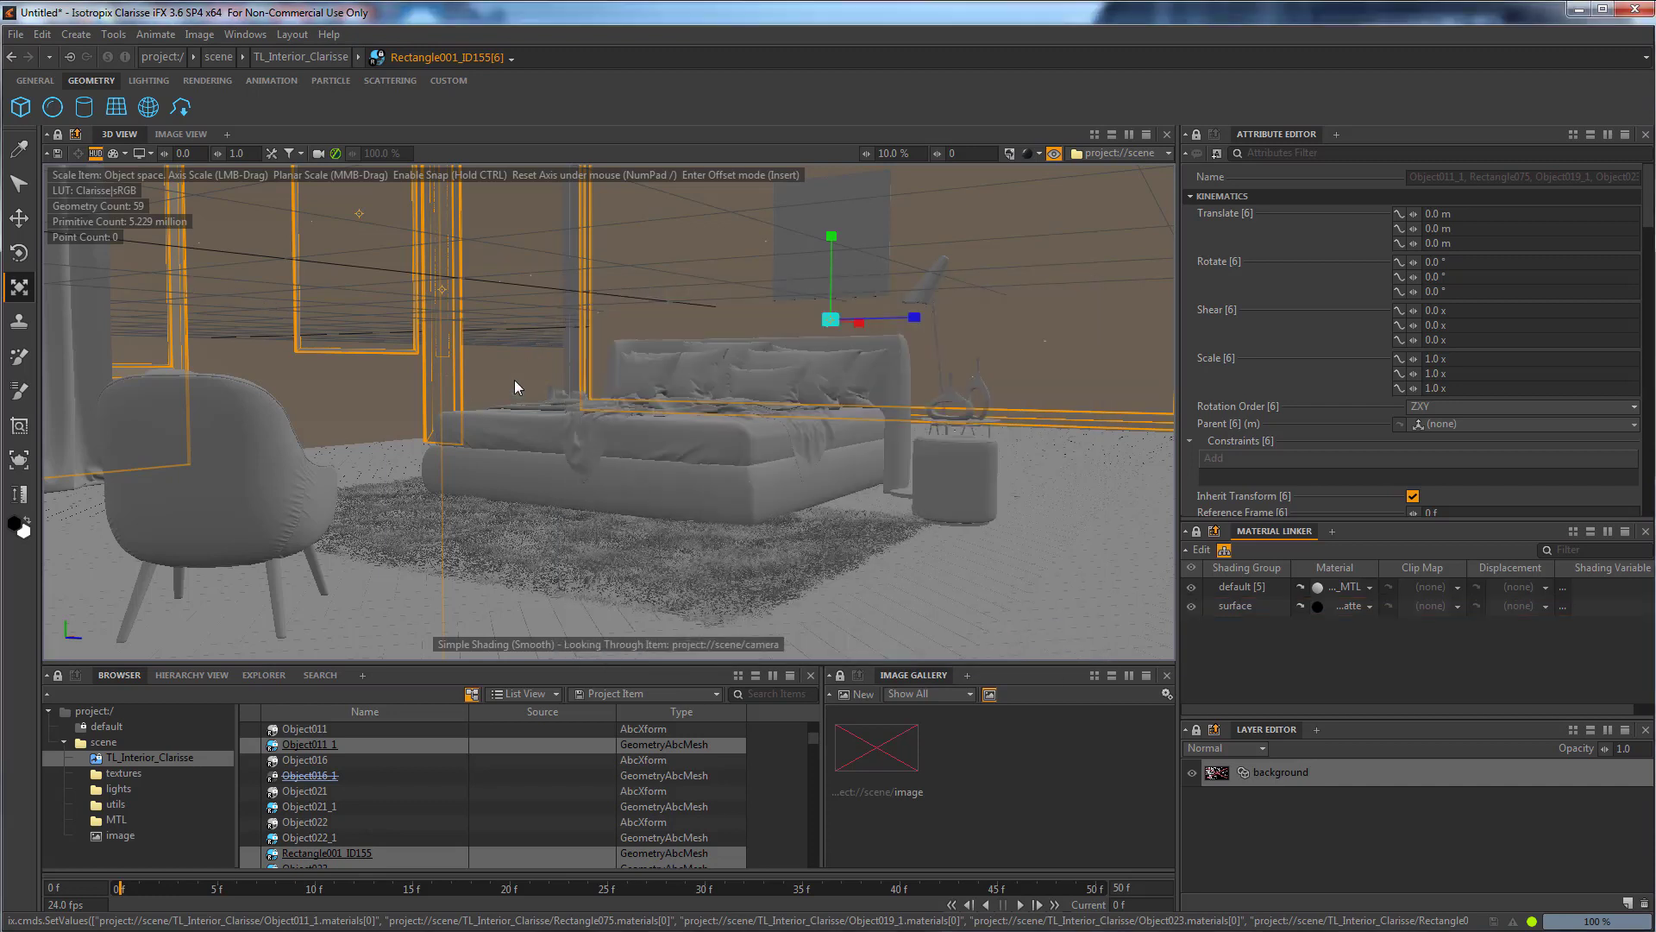
Switch the 3D view back to Progressive Rendering and clear the wall selection.
left_click(1042, 154)
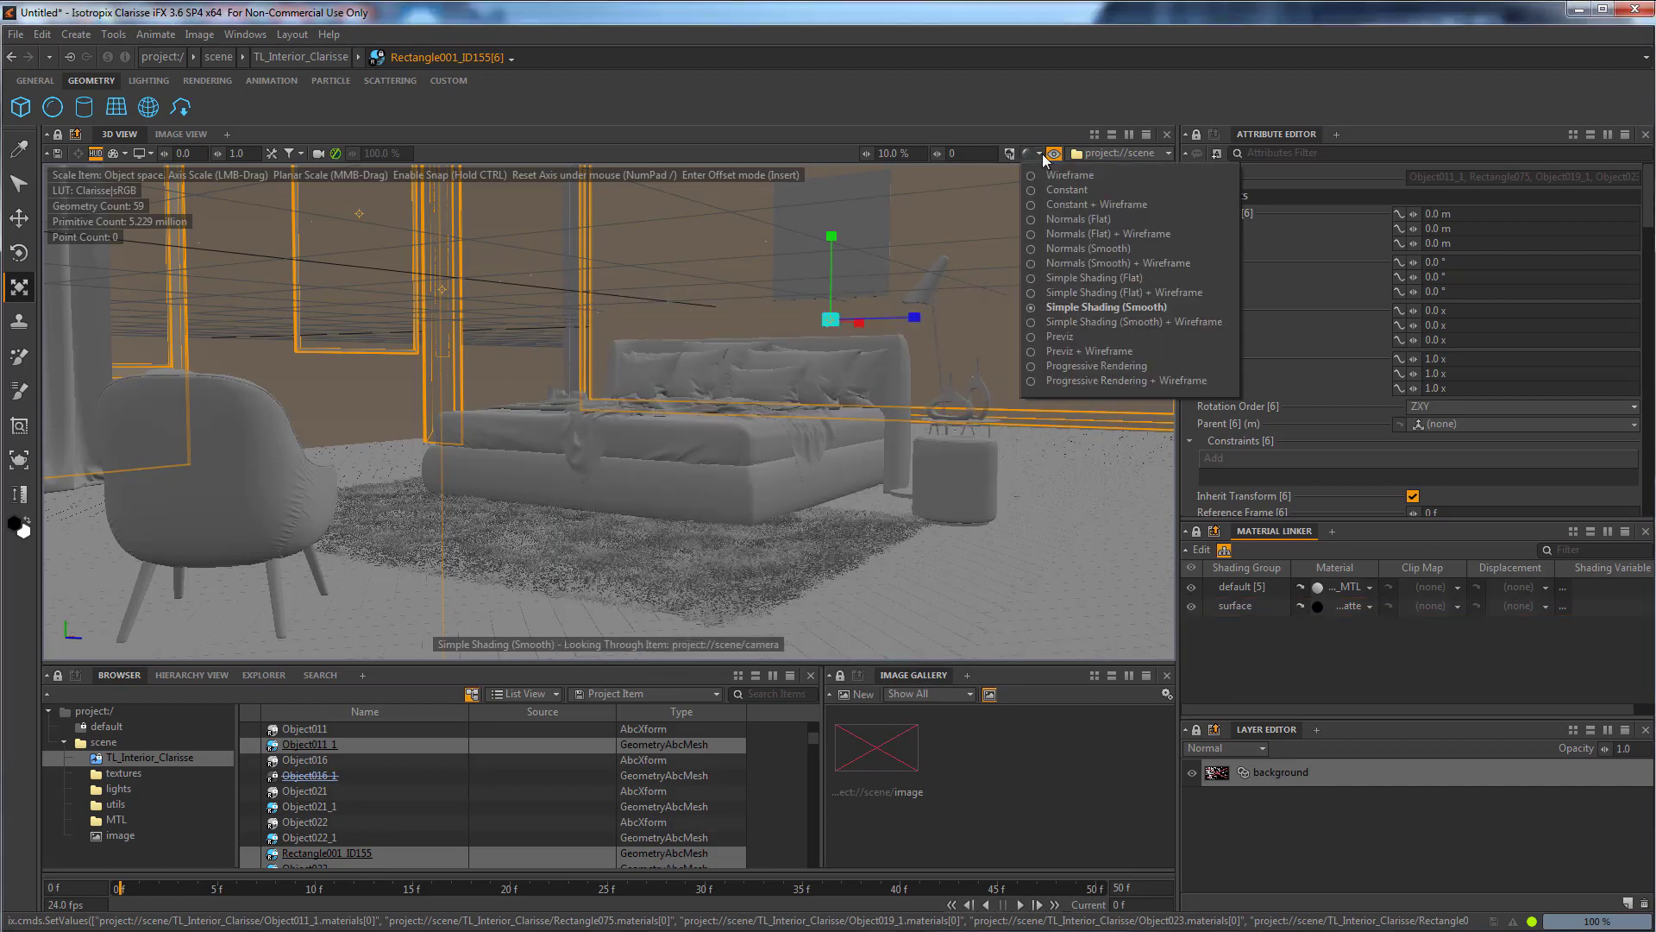
left_click(1089, 369)
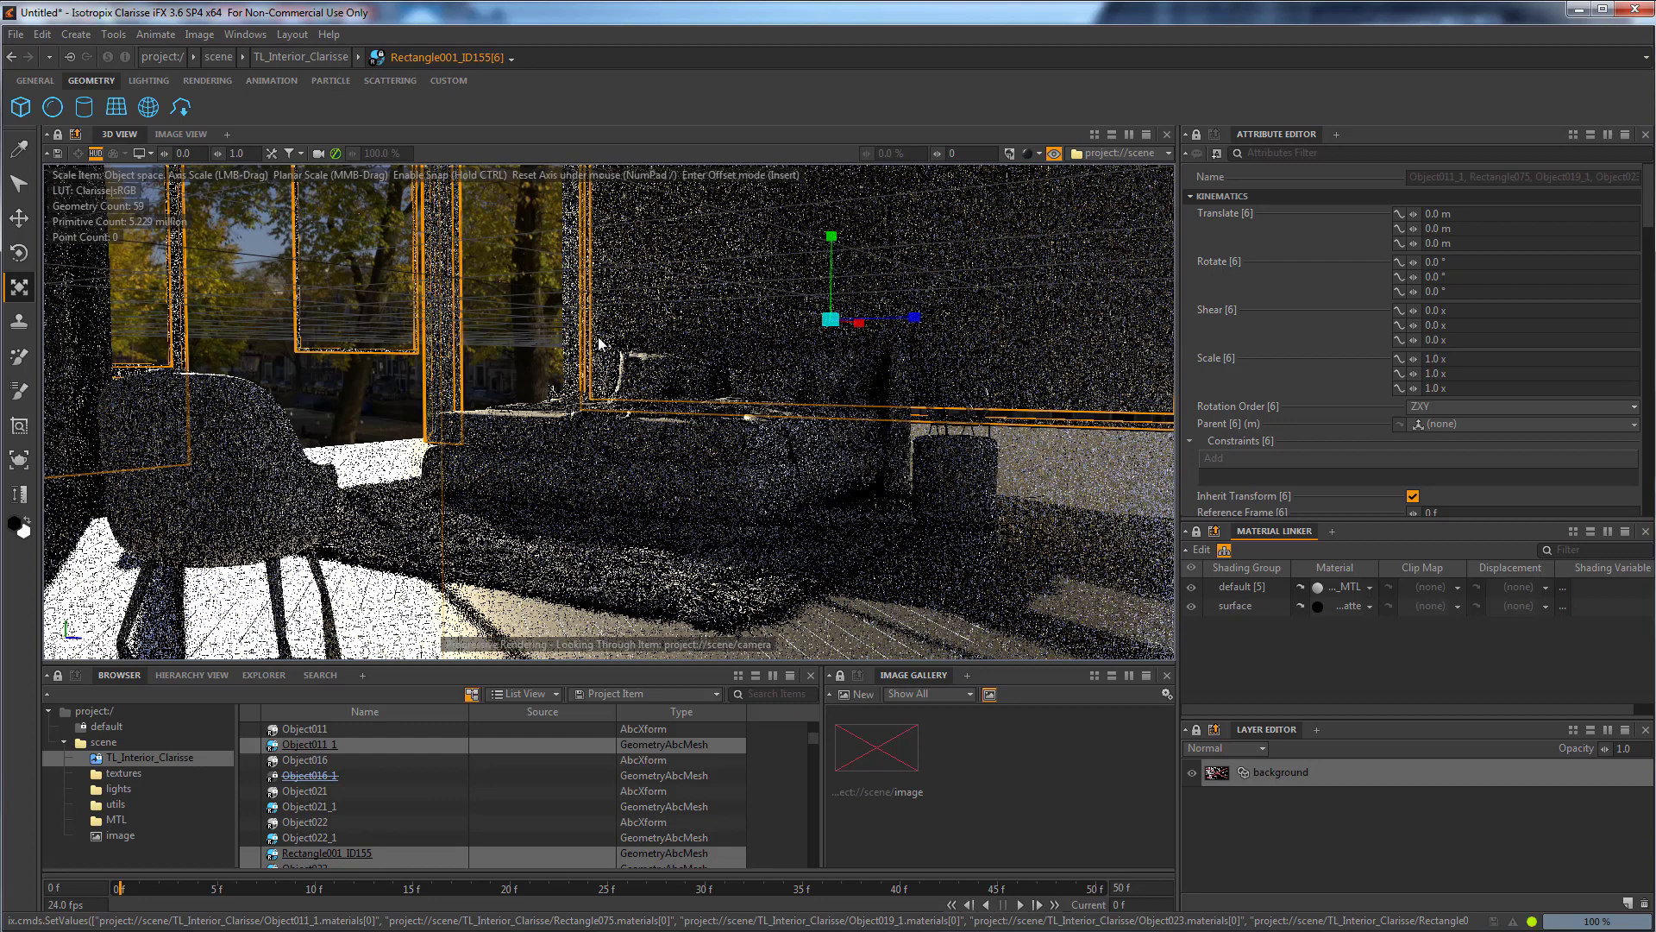
left_click(359, 381)
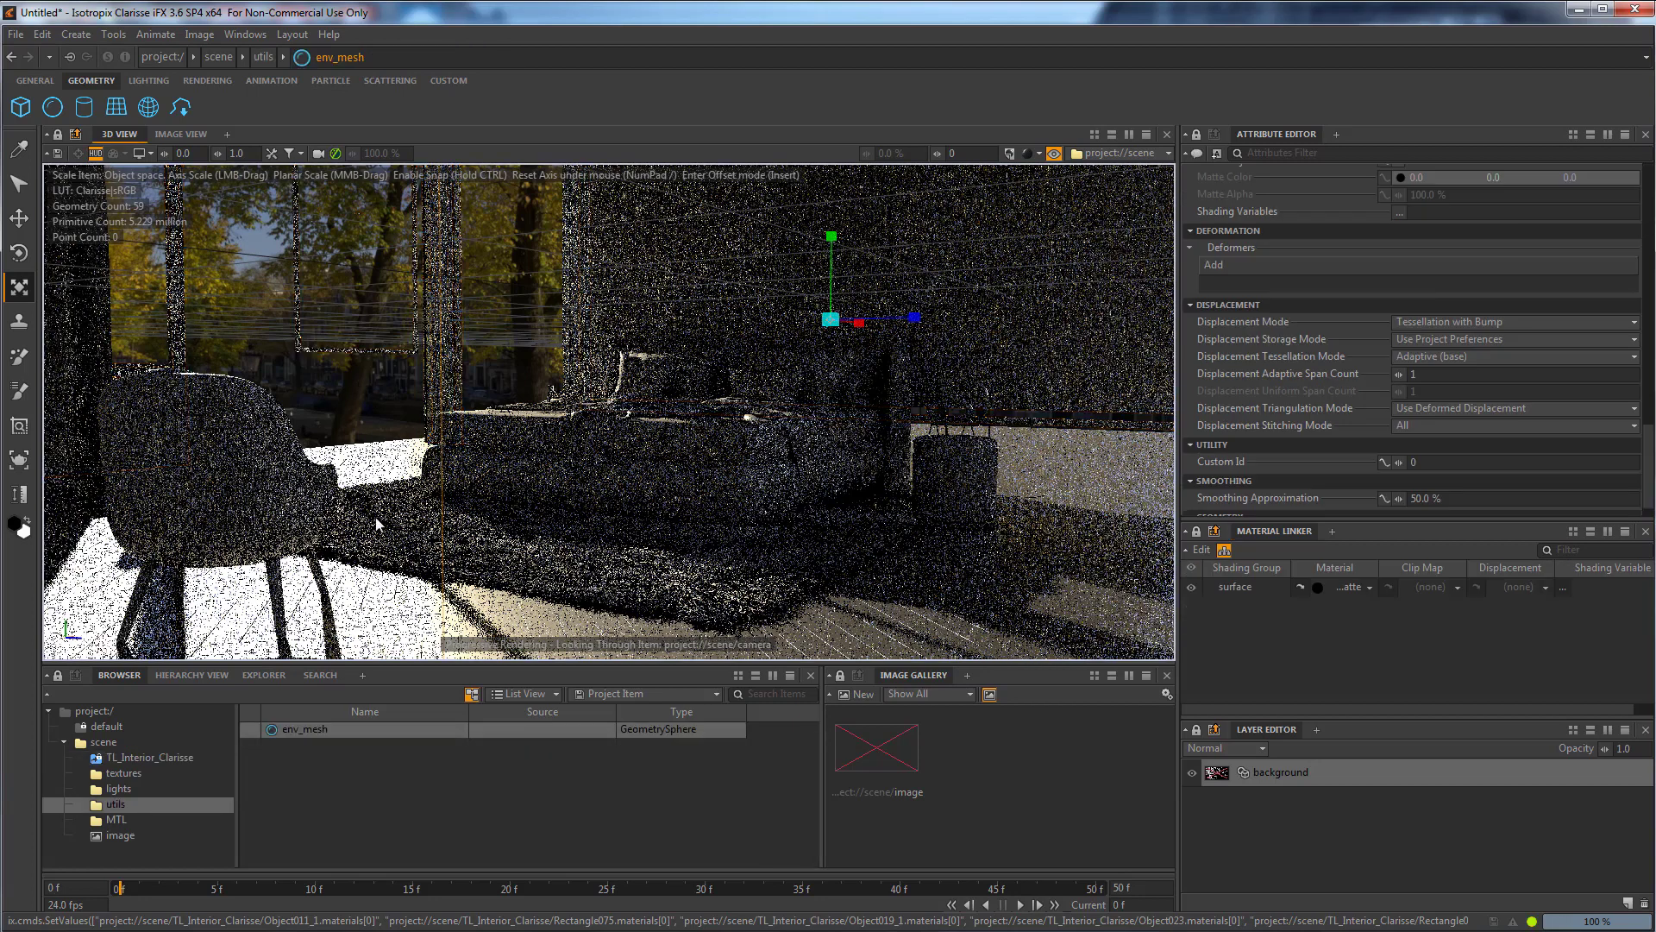
Identify the parquet floor mesh in the view and create another Physical Standard material in the MTL context.
left_click(373, 604)
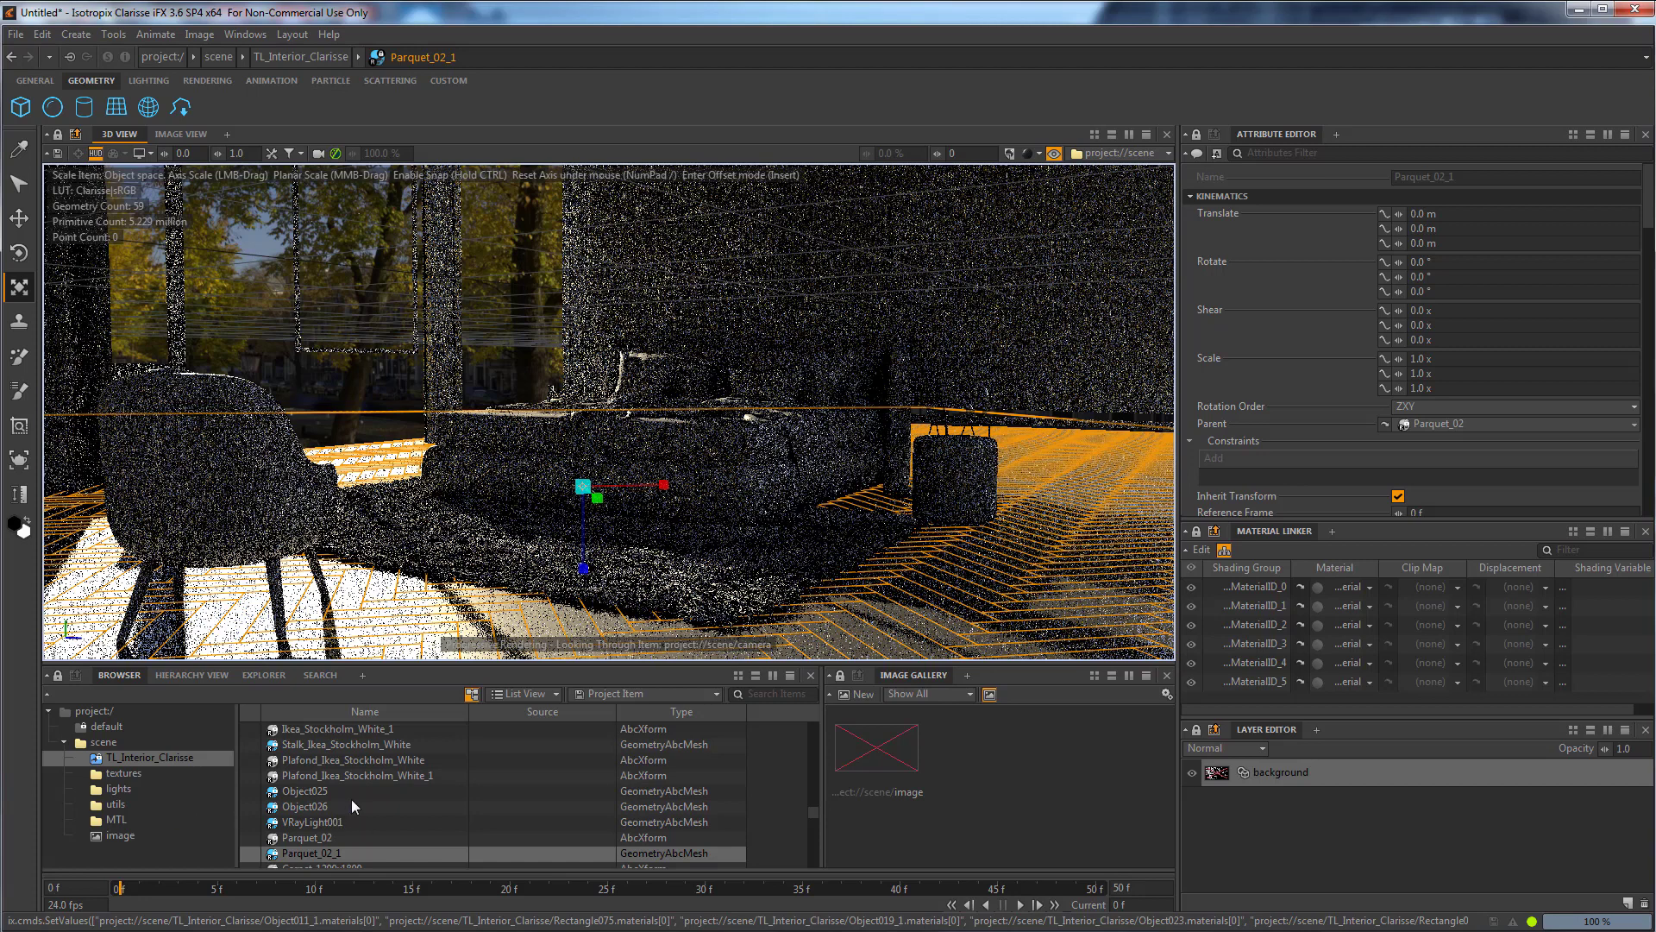
left_click(116, 820)
right_click(307, 804)
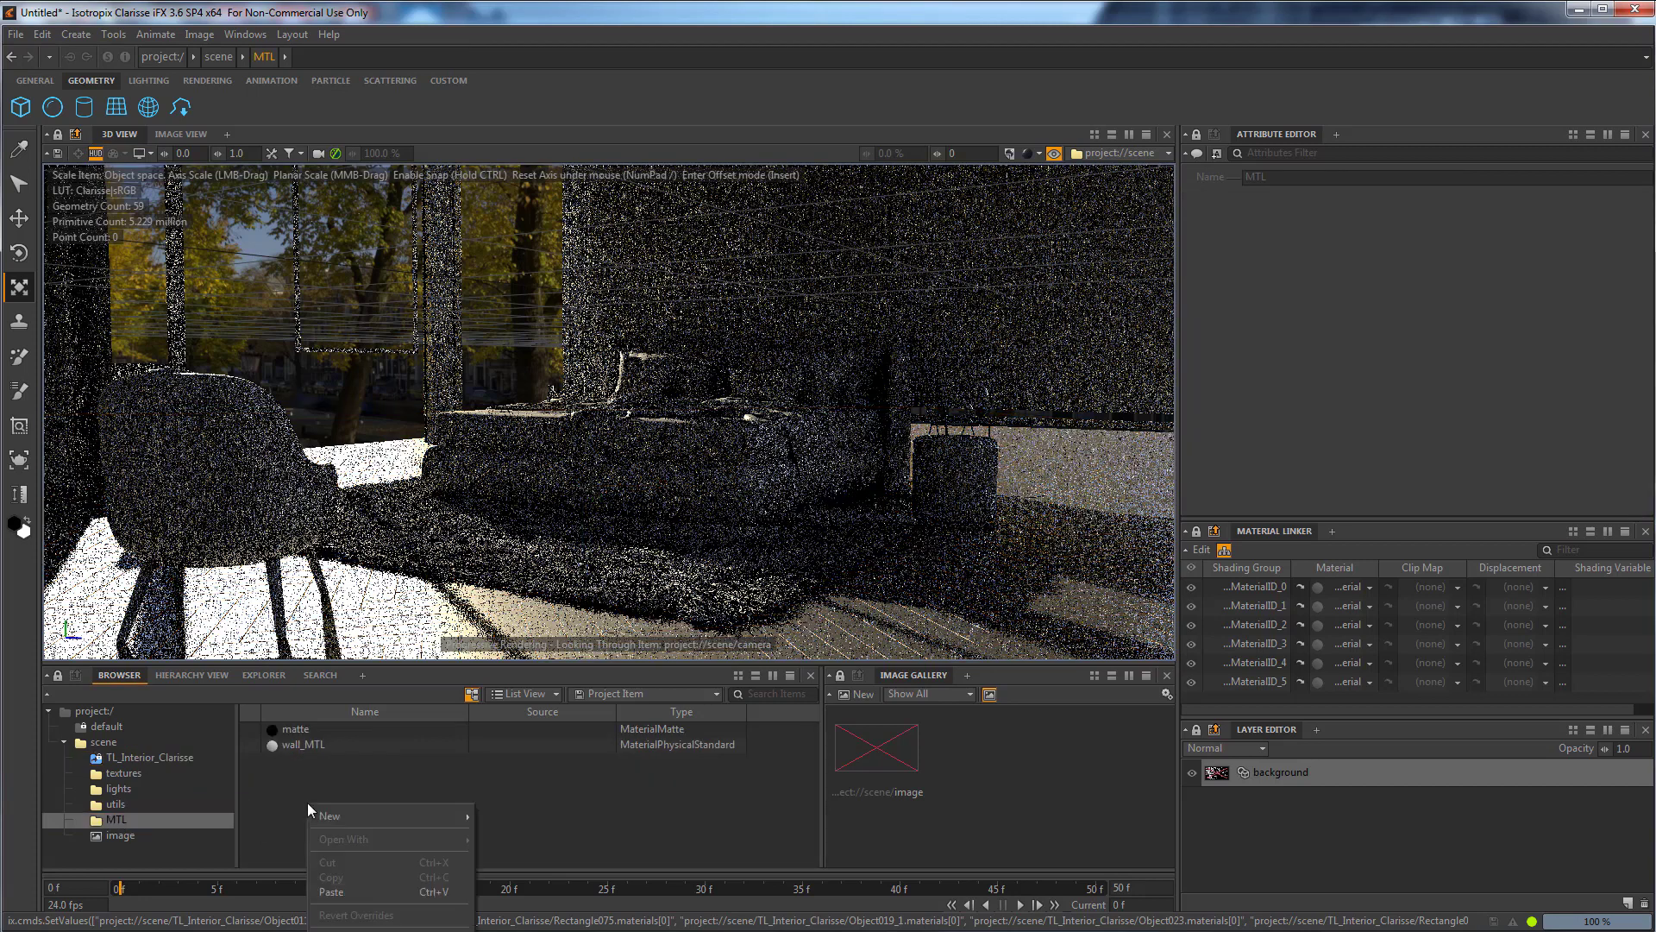
mouse_move(370, 815)
mouse_move(576, 887)
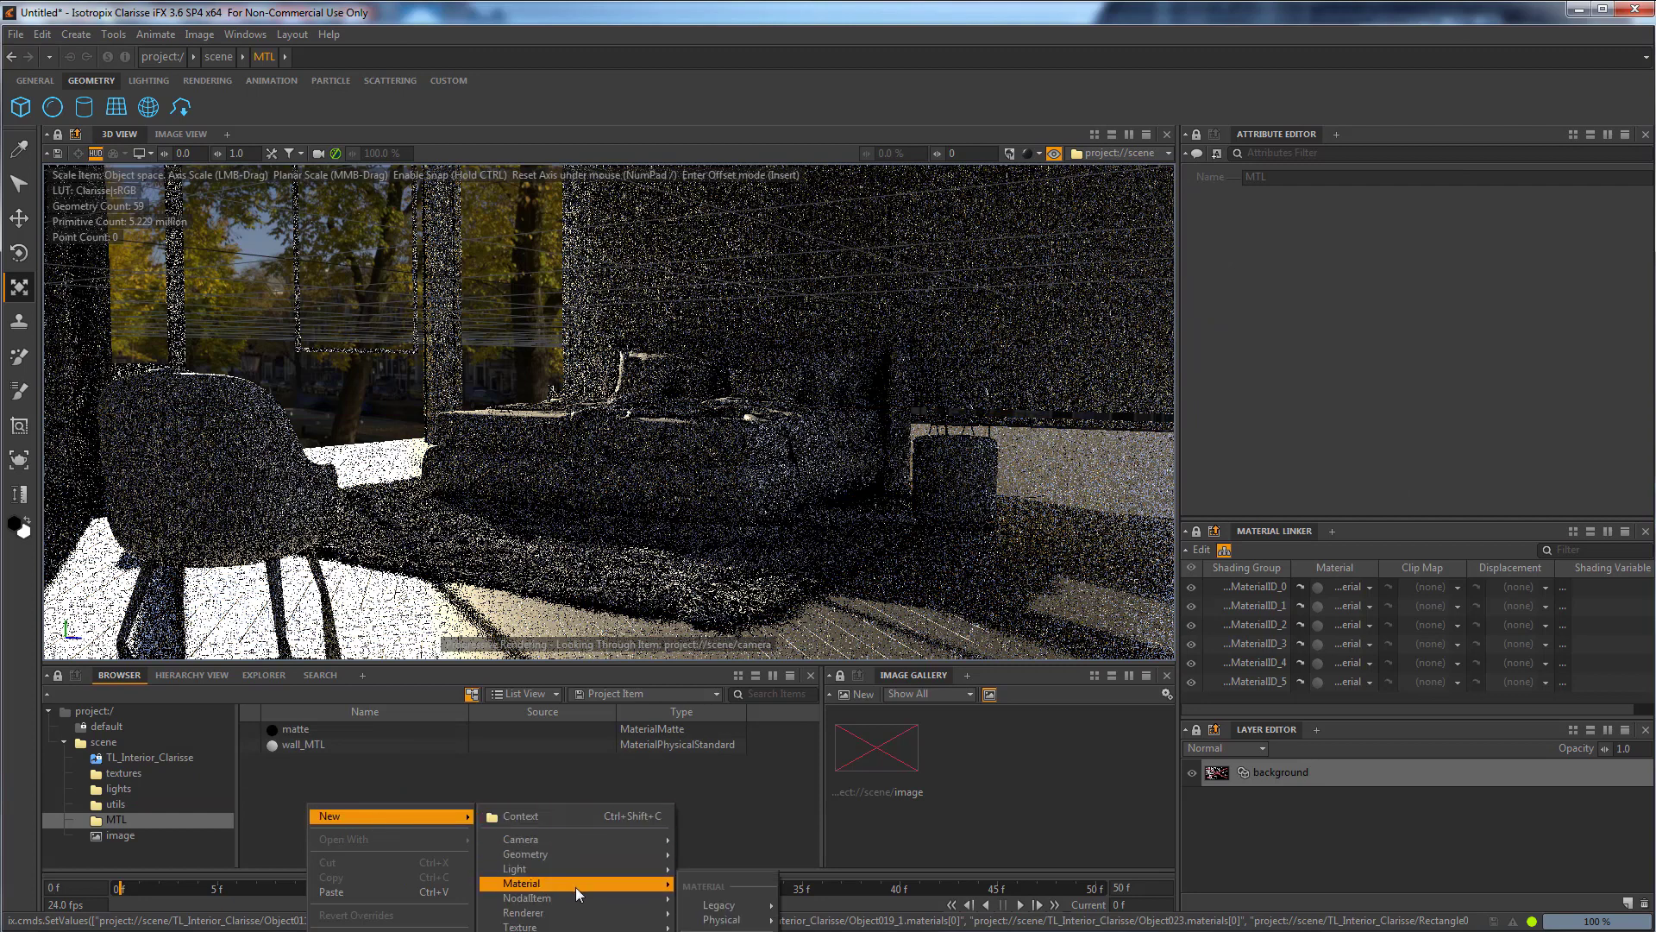
mouse_move(725, 921)
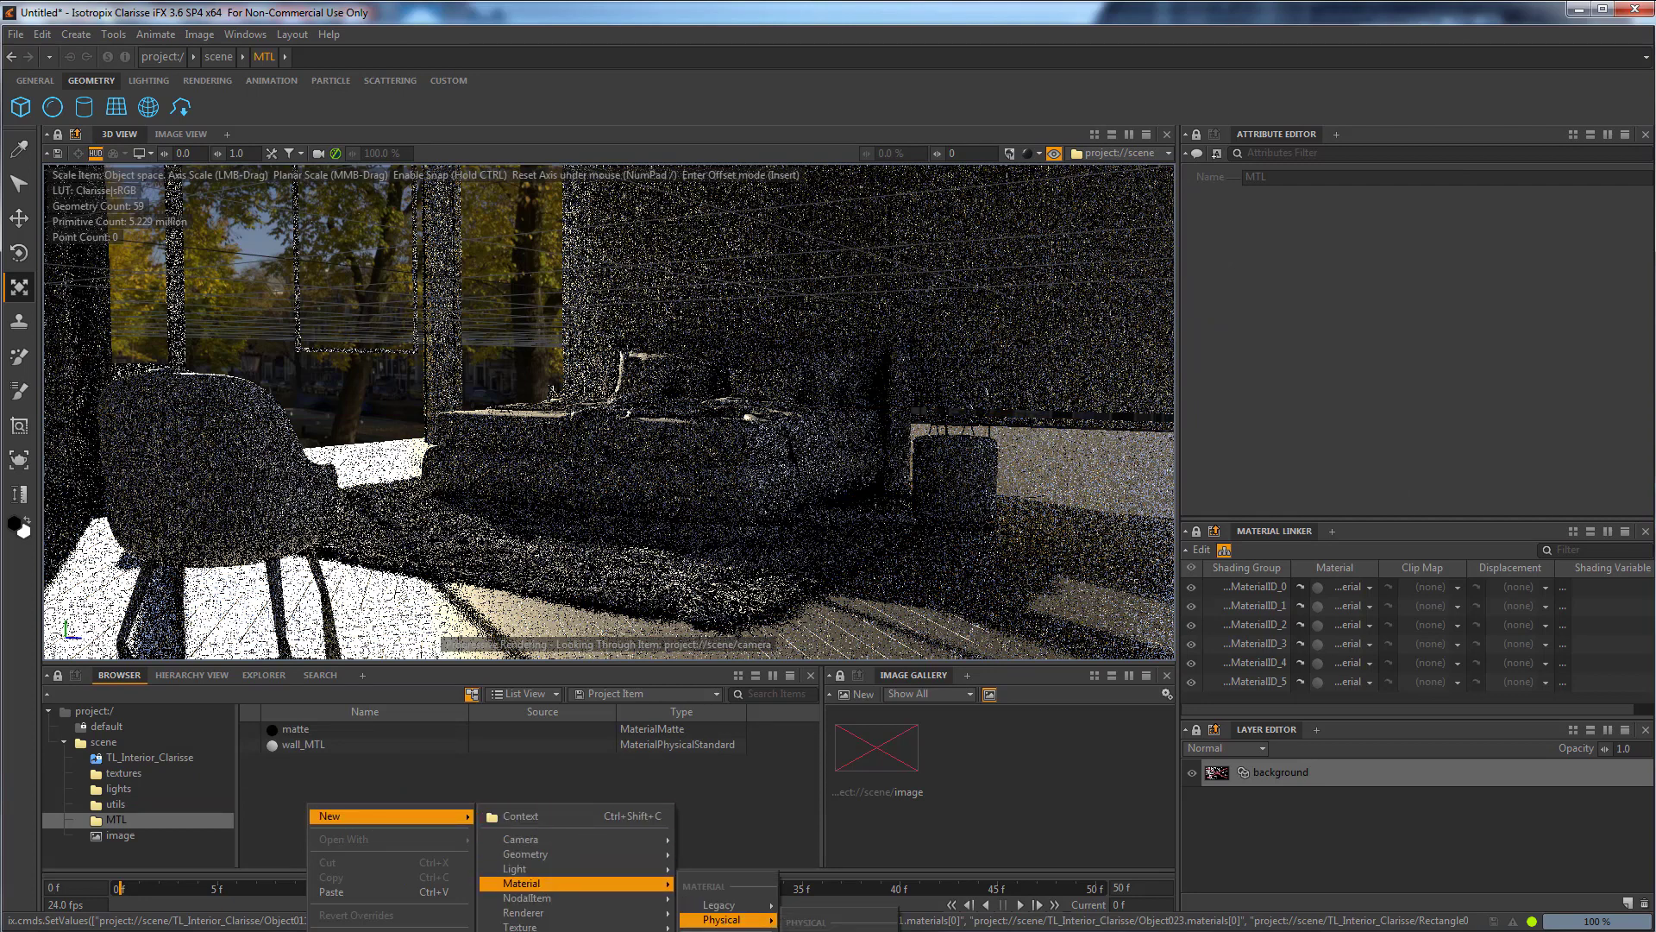
left_click(841, 828)
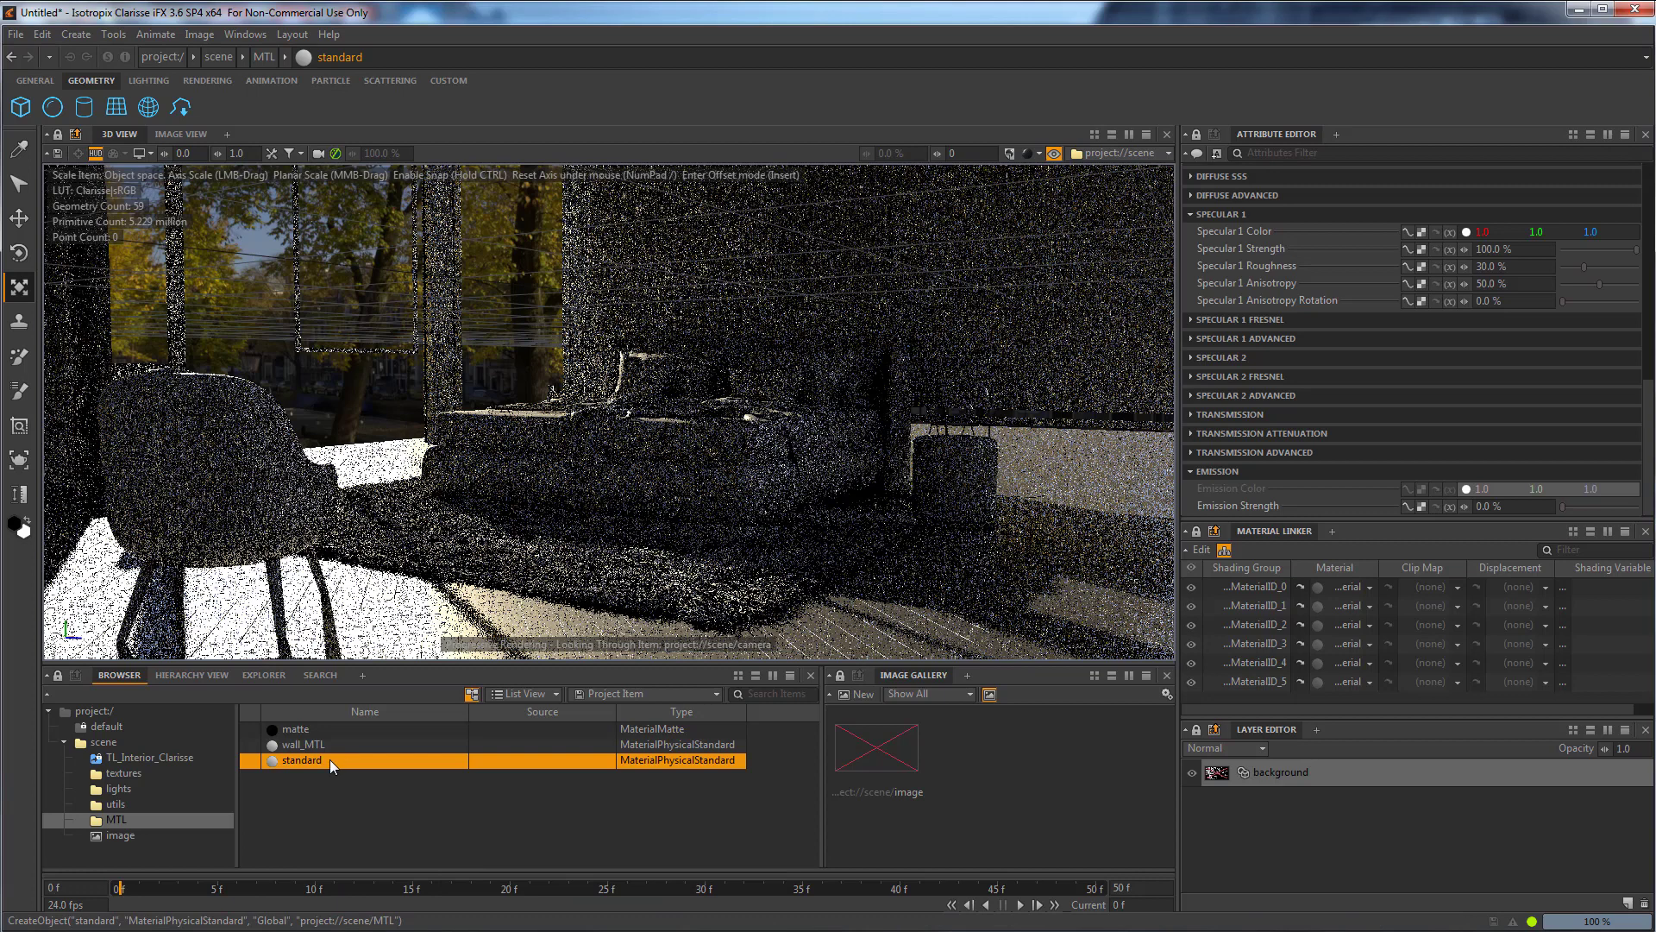
Rename the new Physical Standard material parquet_MTL and assign it to the parquet floor mesh in the 3D view.
left_click(329, 759)
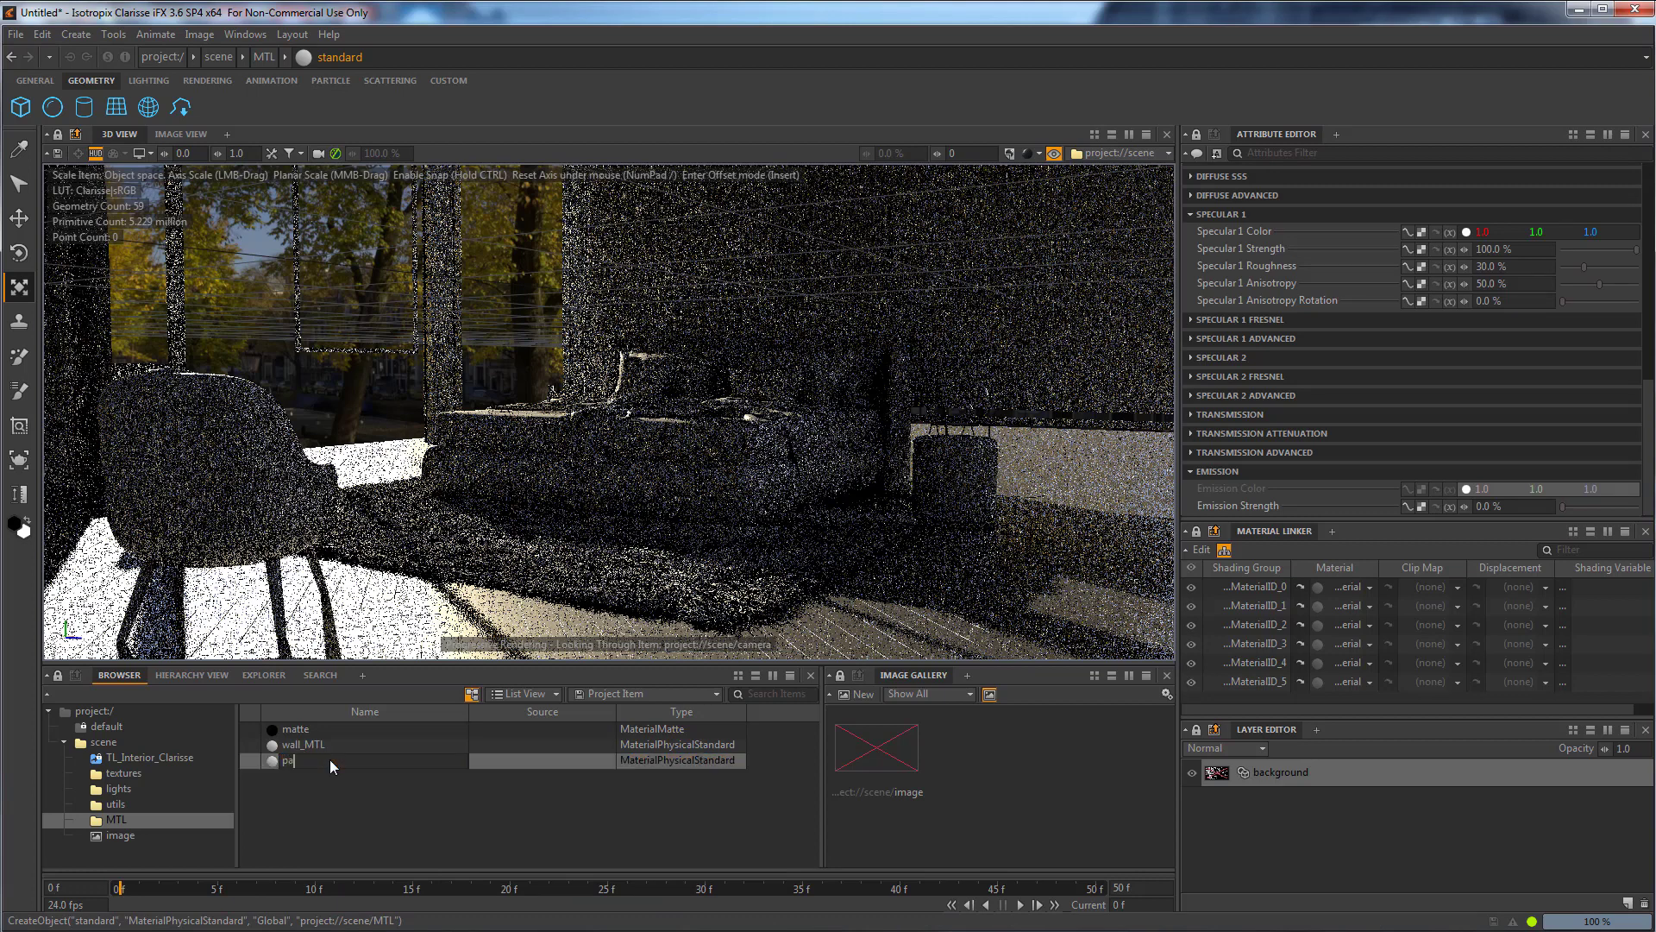
type("parquet")
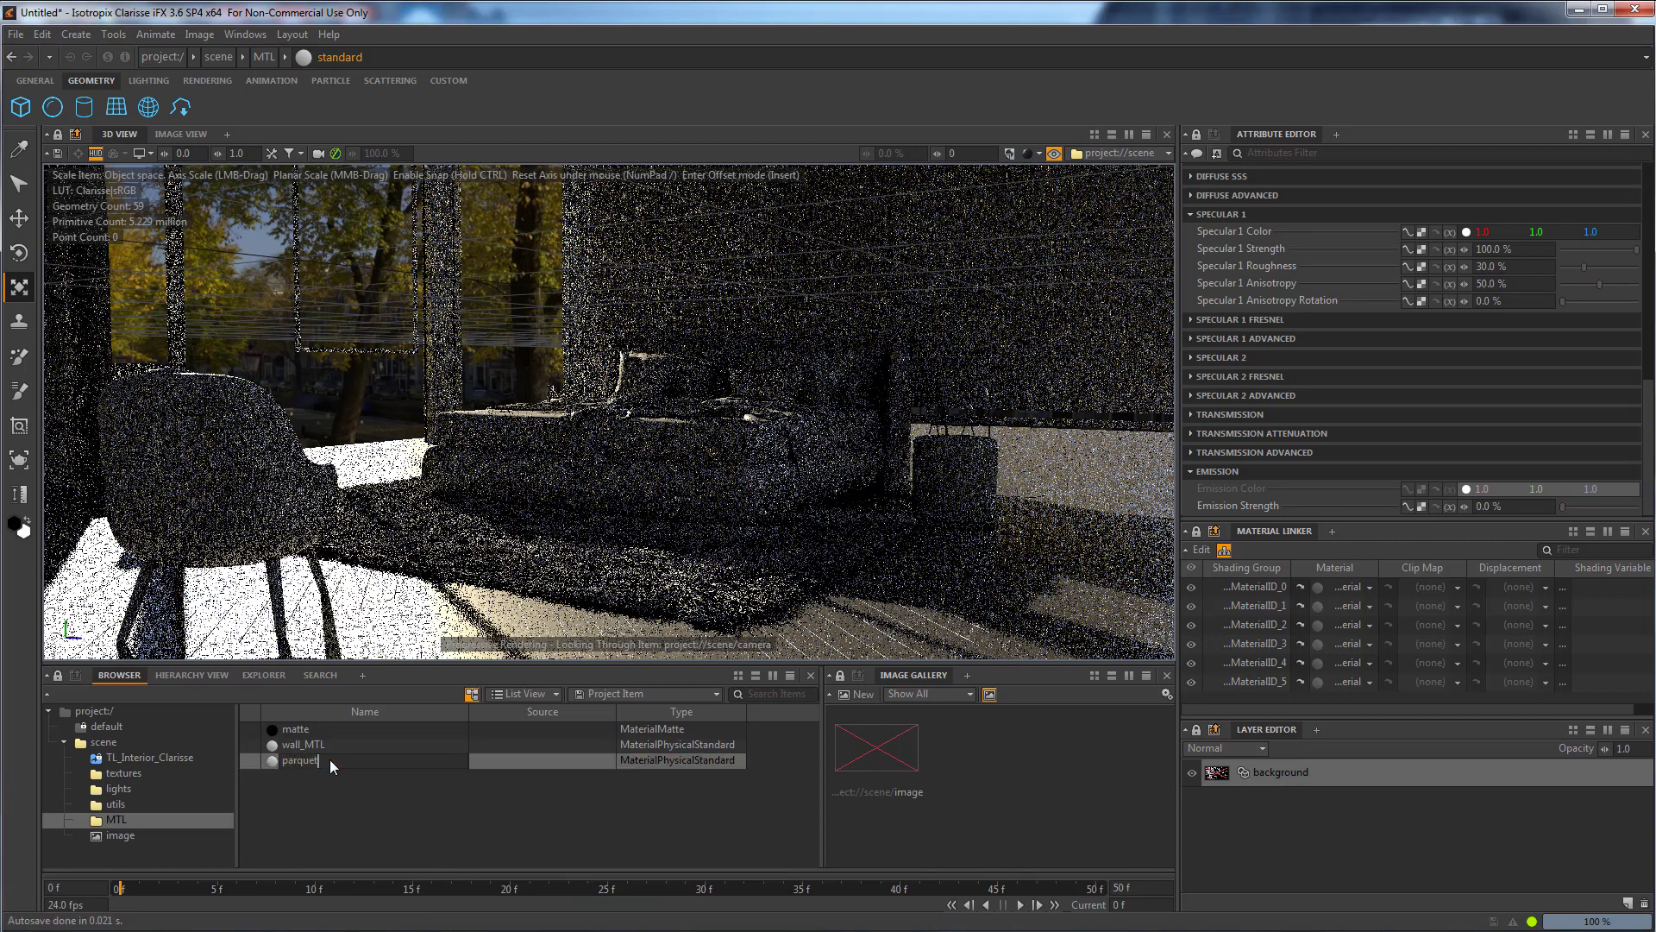
type("MTL")
key("Return")
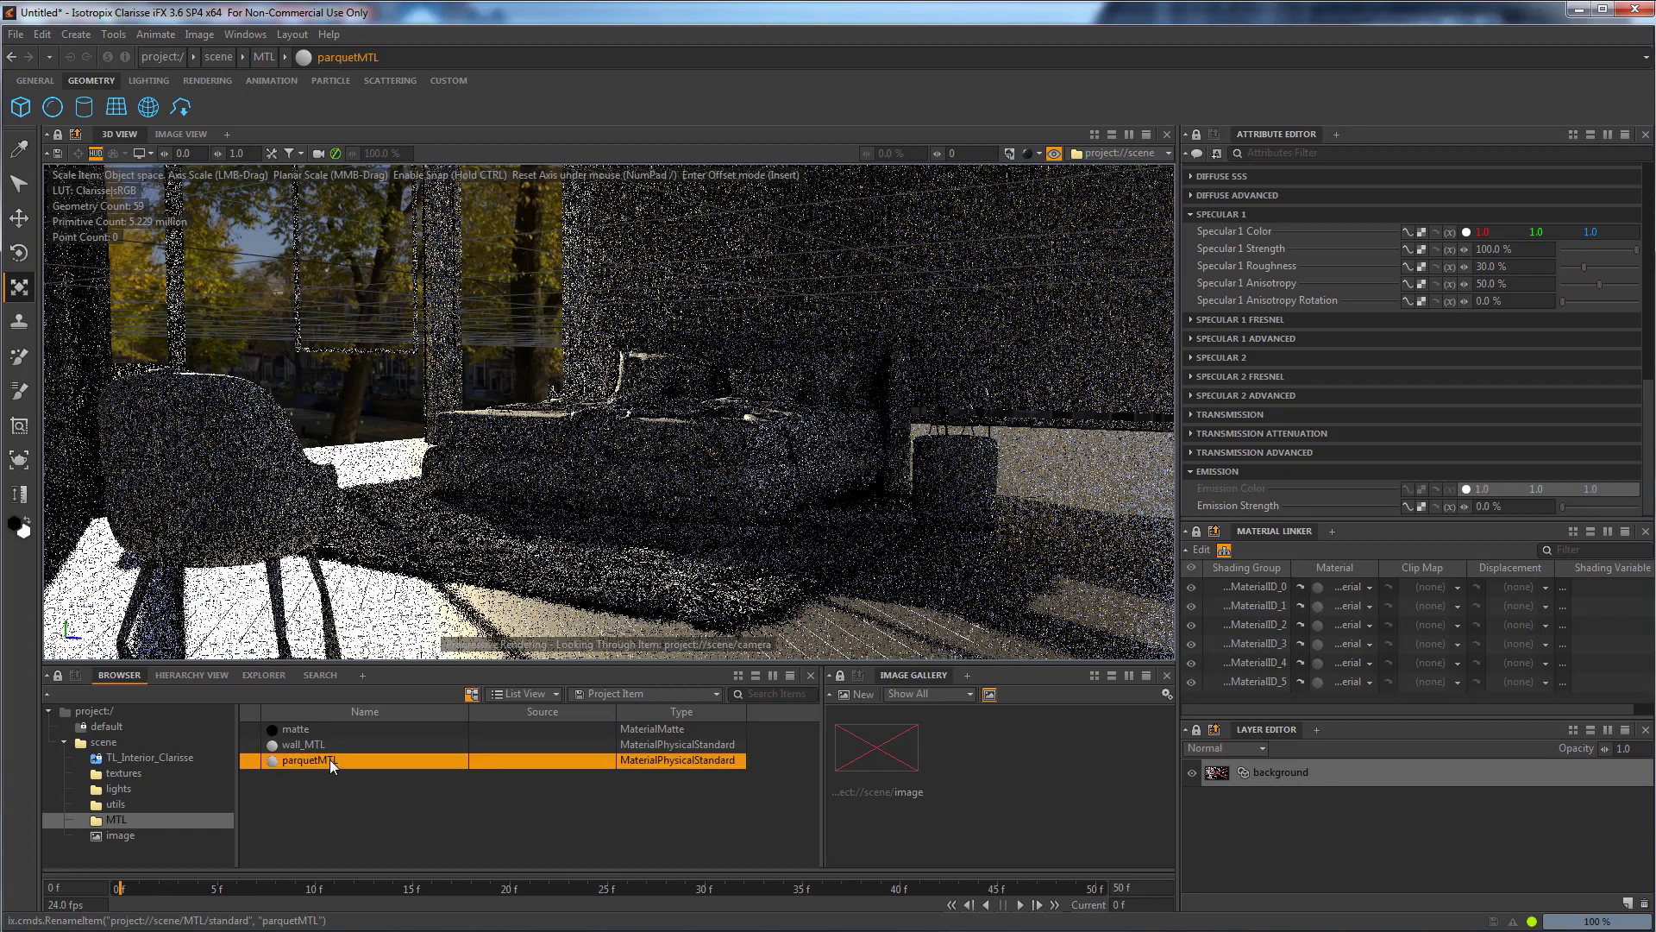
left_click(331, 761)
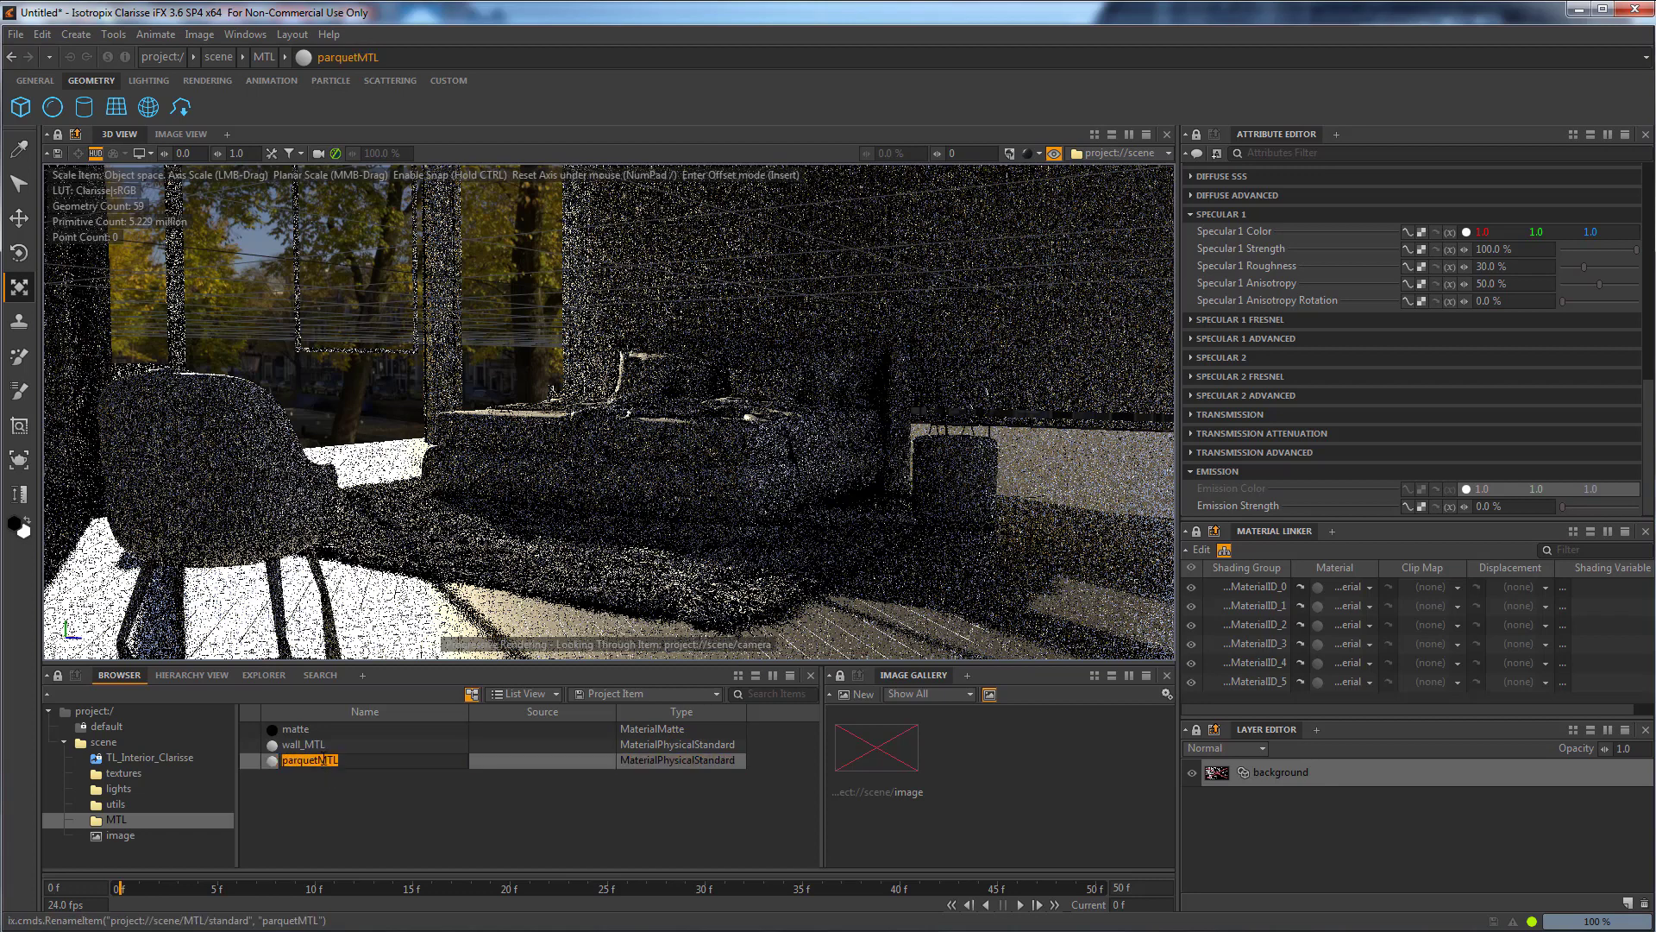
type("_")
key("Return")
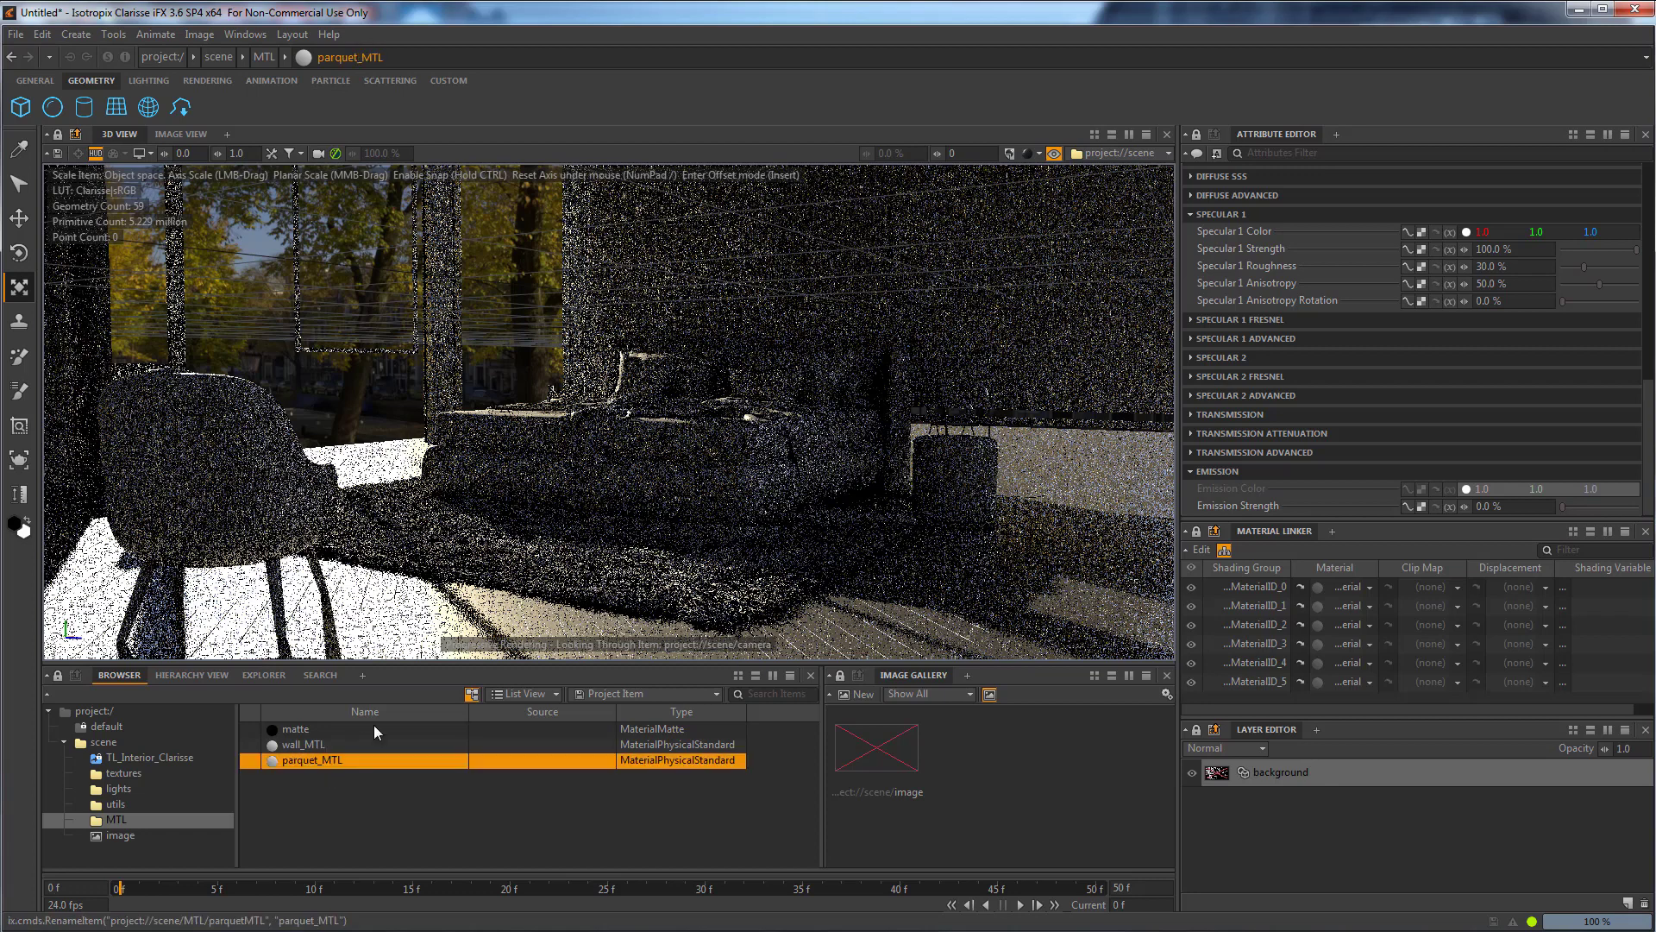
left_click_drag(336, 695, 390, 622)
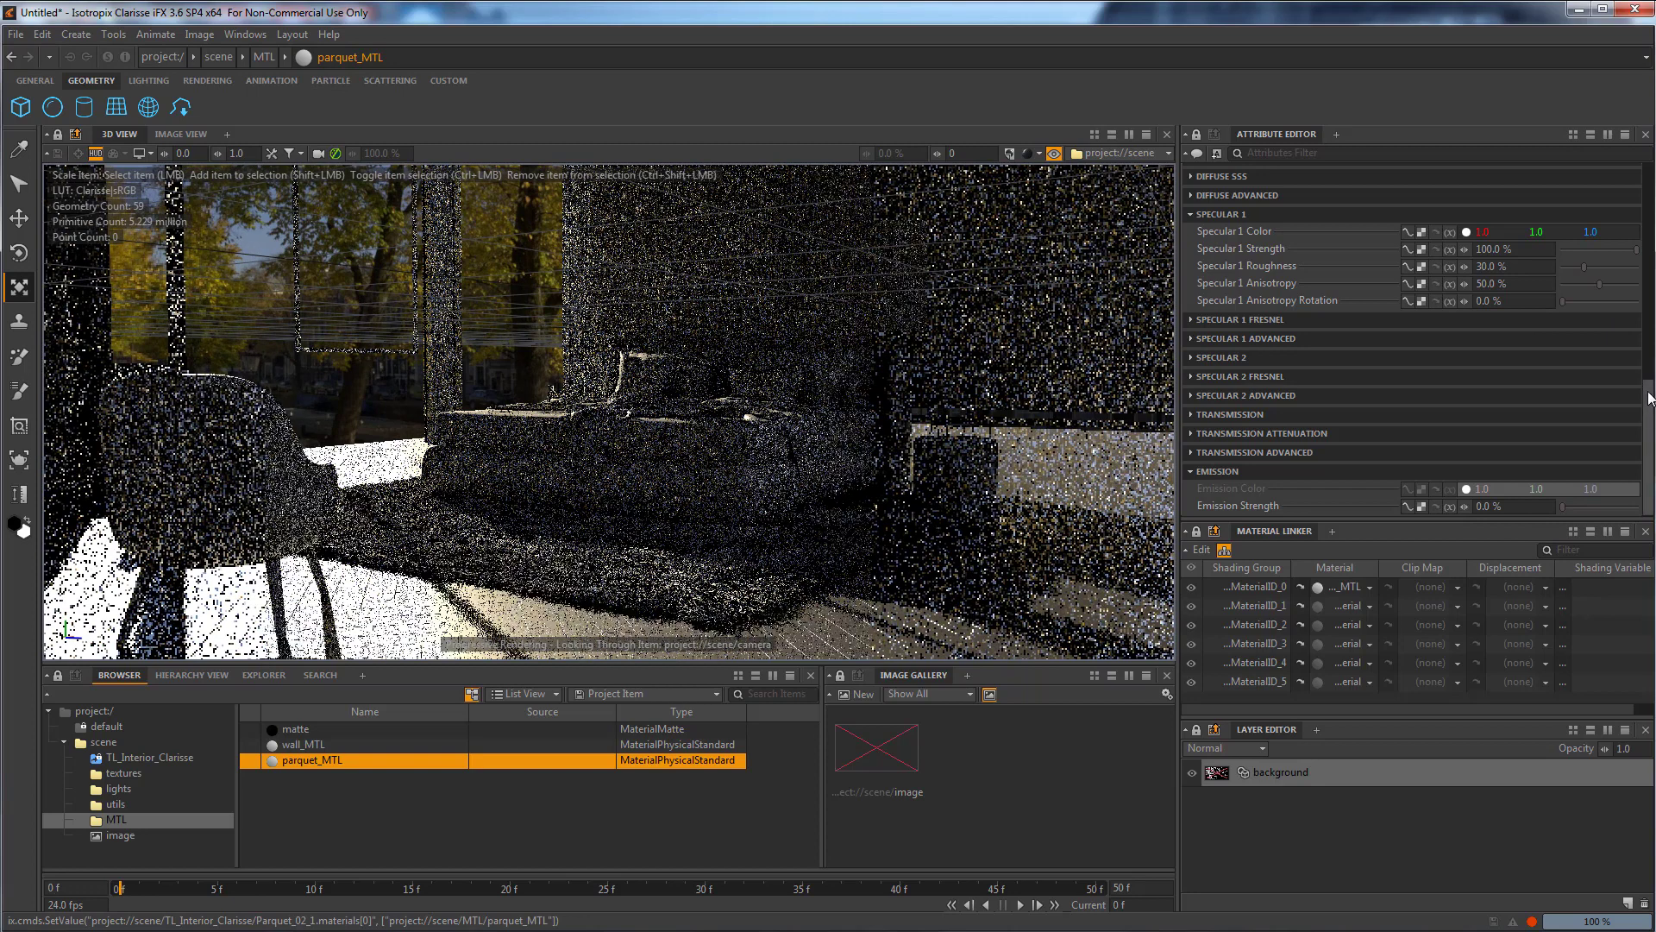
Create a Map File texture in the textures context for parquet_MTL's Diffuse Front Color.
left_click_drag(1643, 390, 1652, 170)
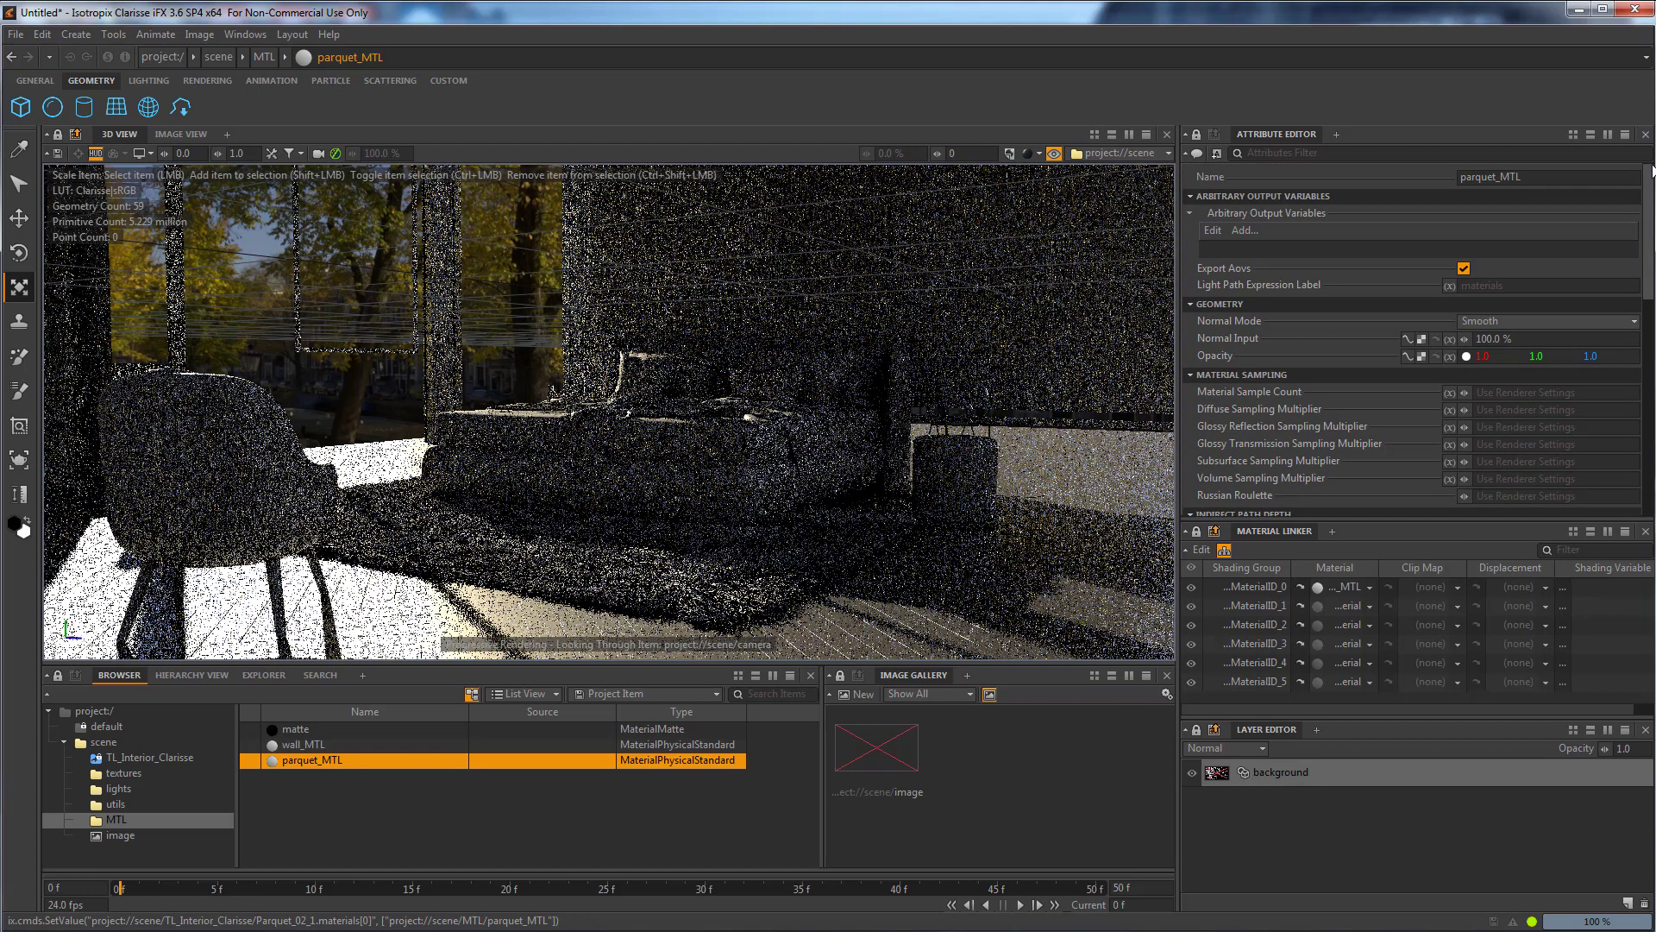
scroll(1652, 170, "down", 7)
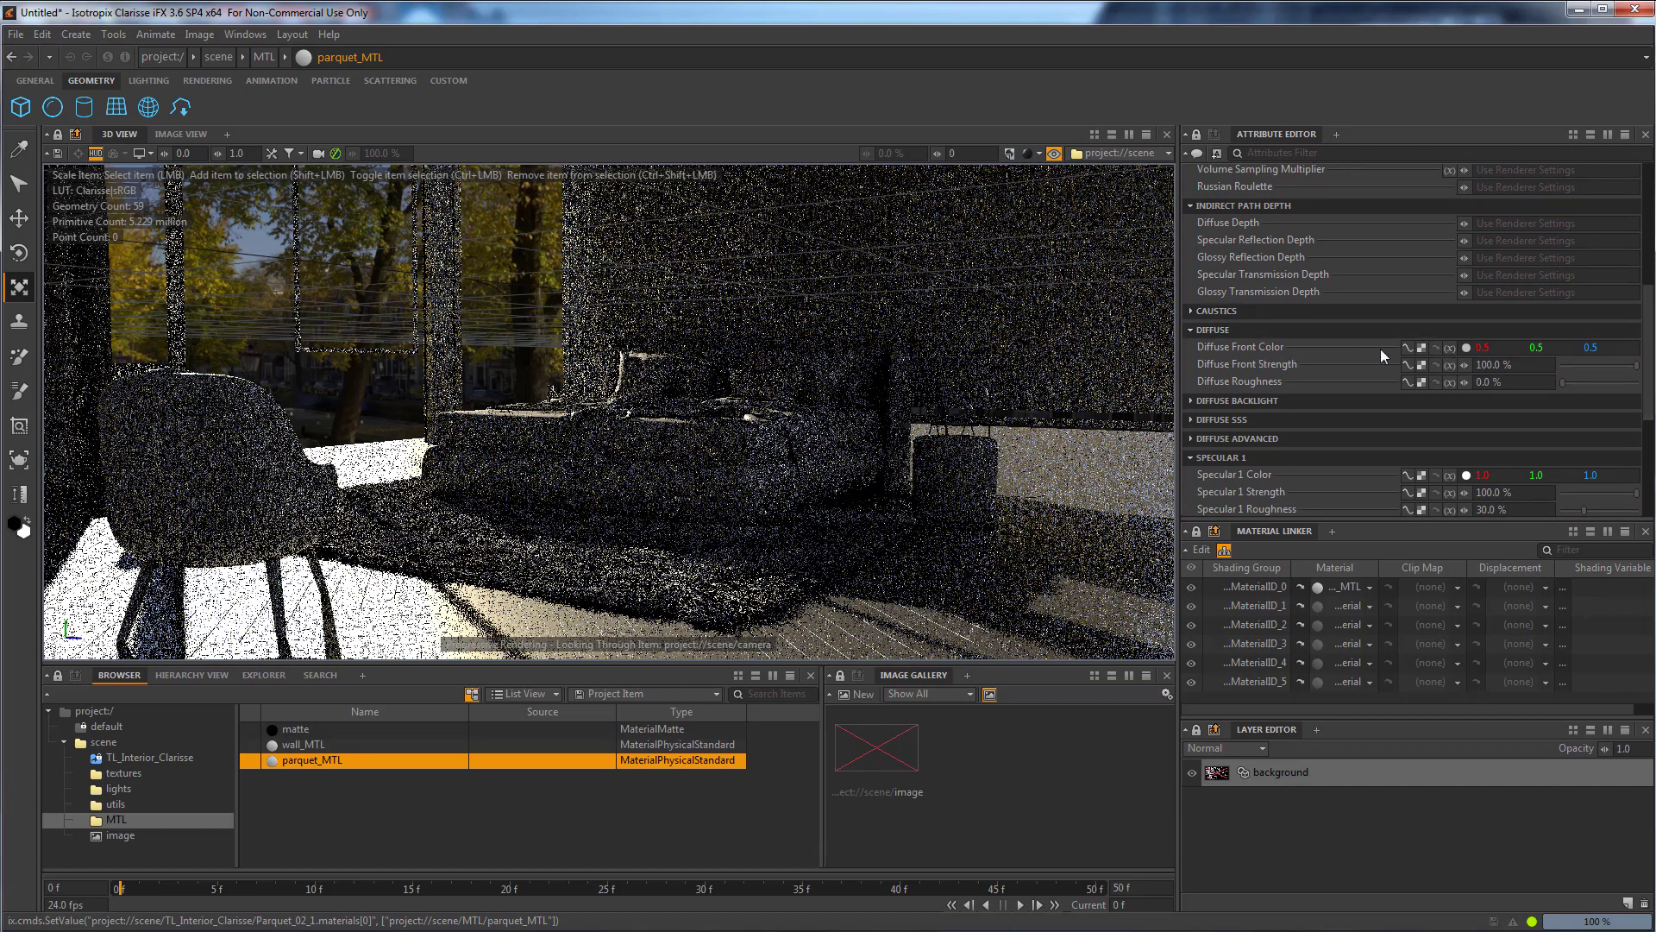
left_click(1421, 346)
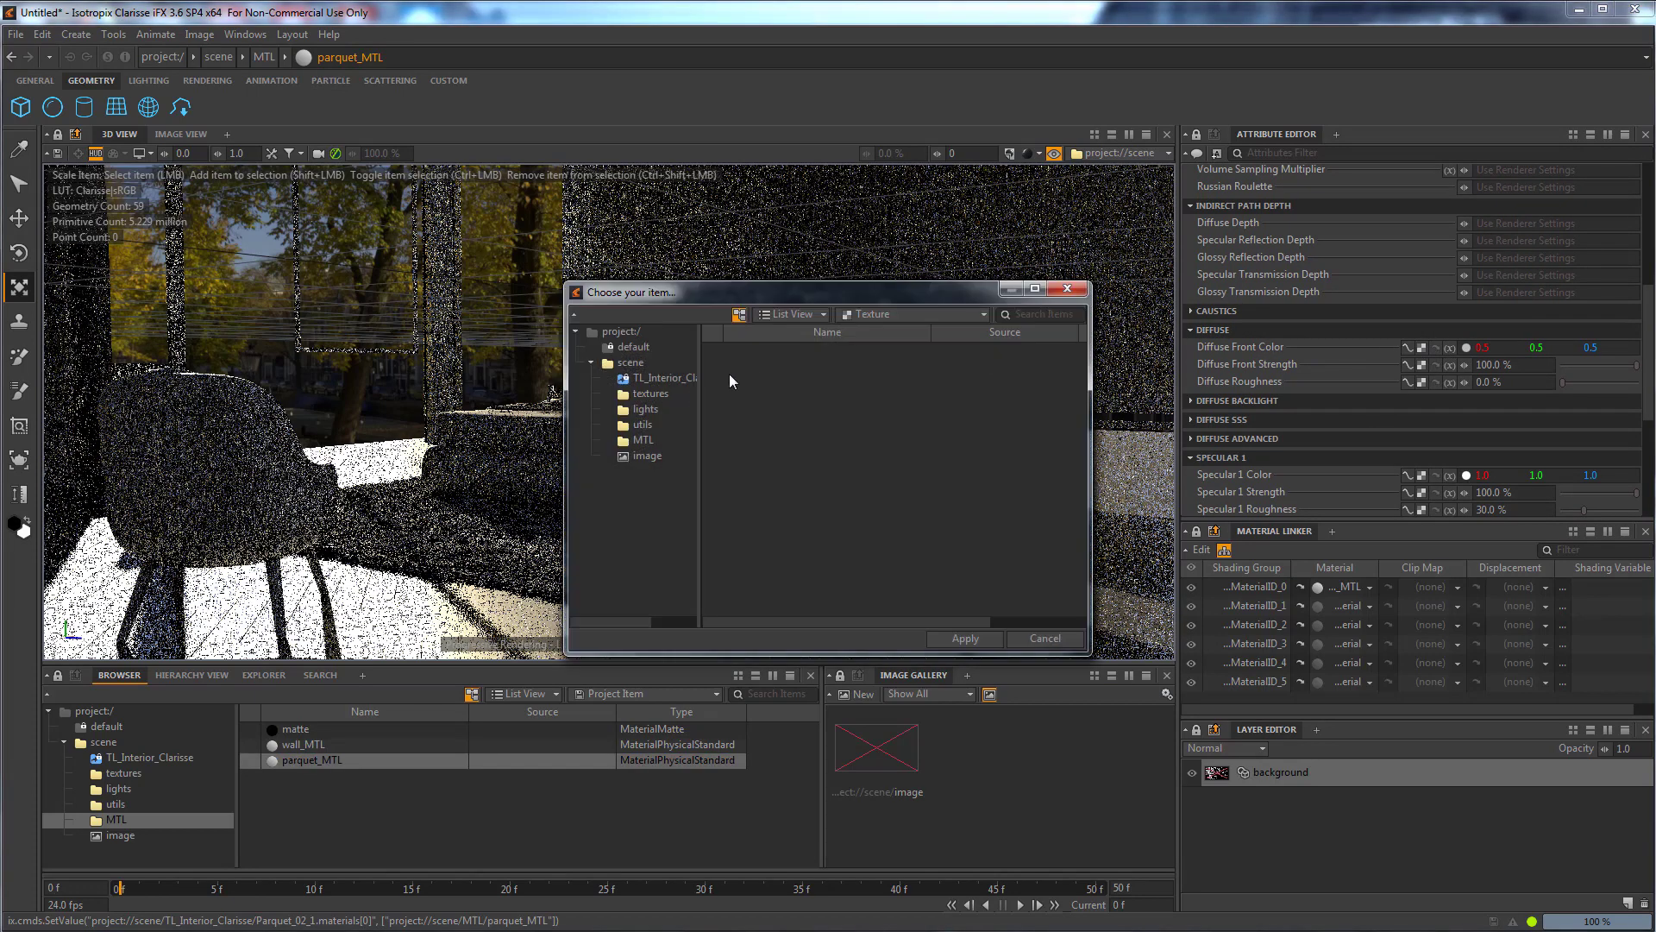
left_click(651, 398)
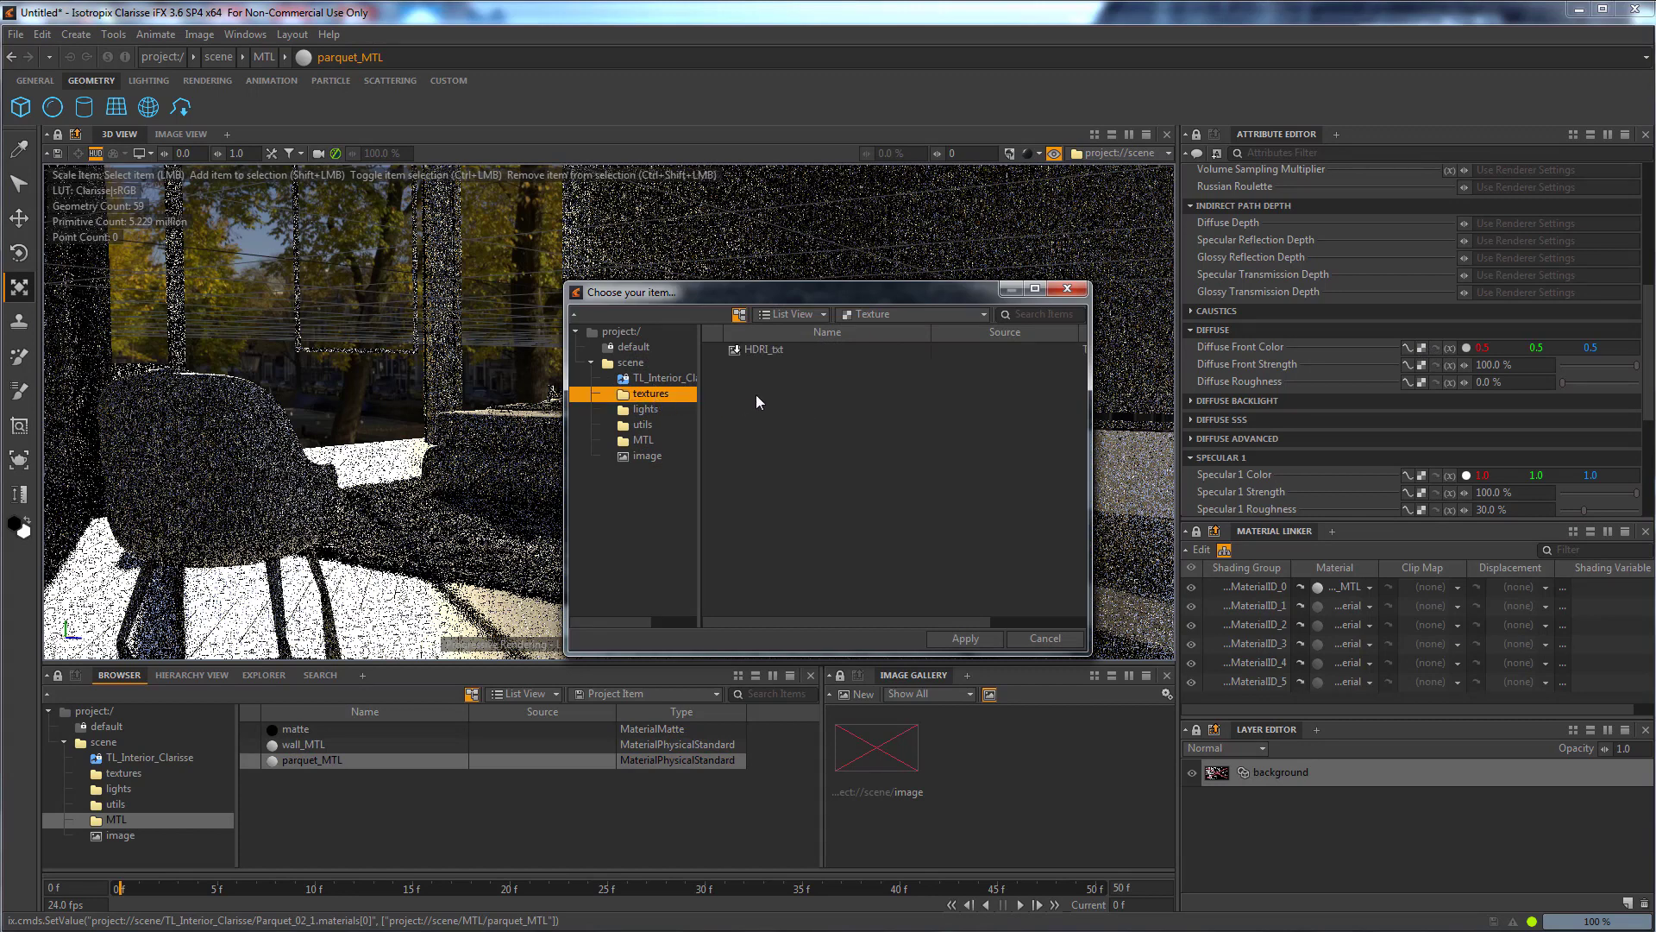
right_click(754, 393)
mouse_move(828, 406)
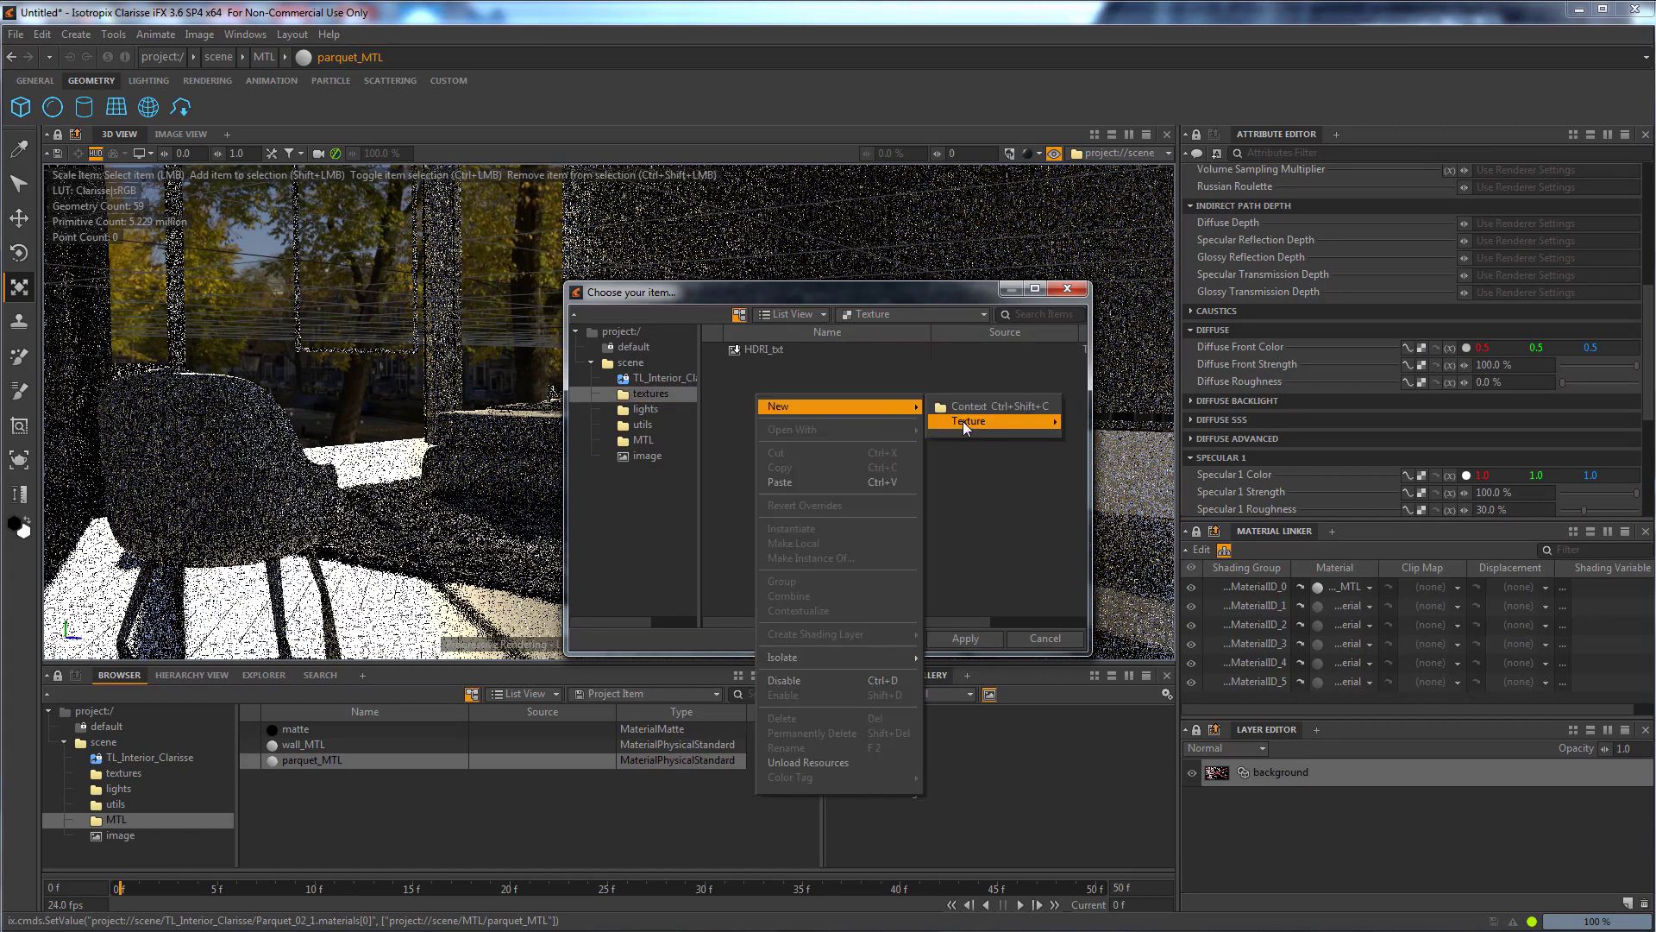
mouse_move(963, 421)
mouse_move(1104, 438)
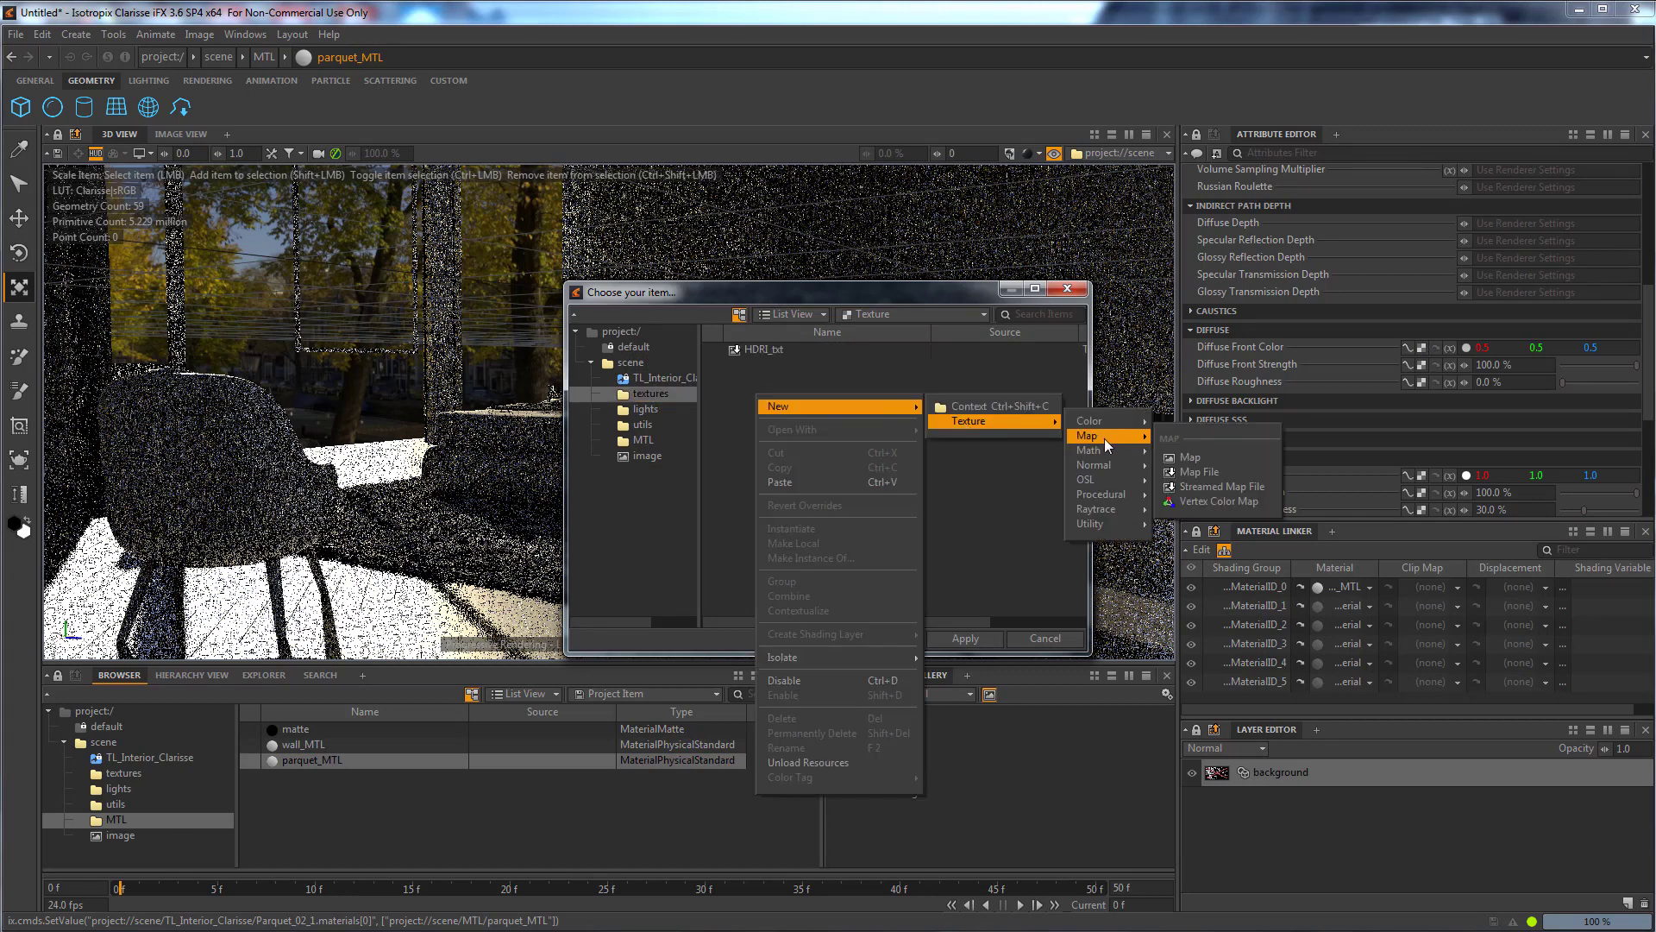
left_click(1206, 474)
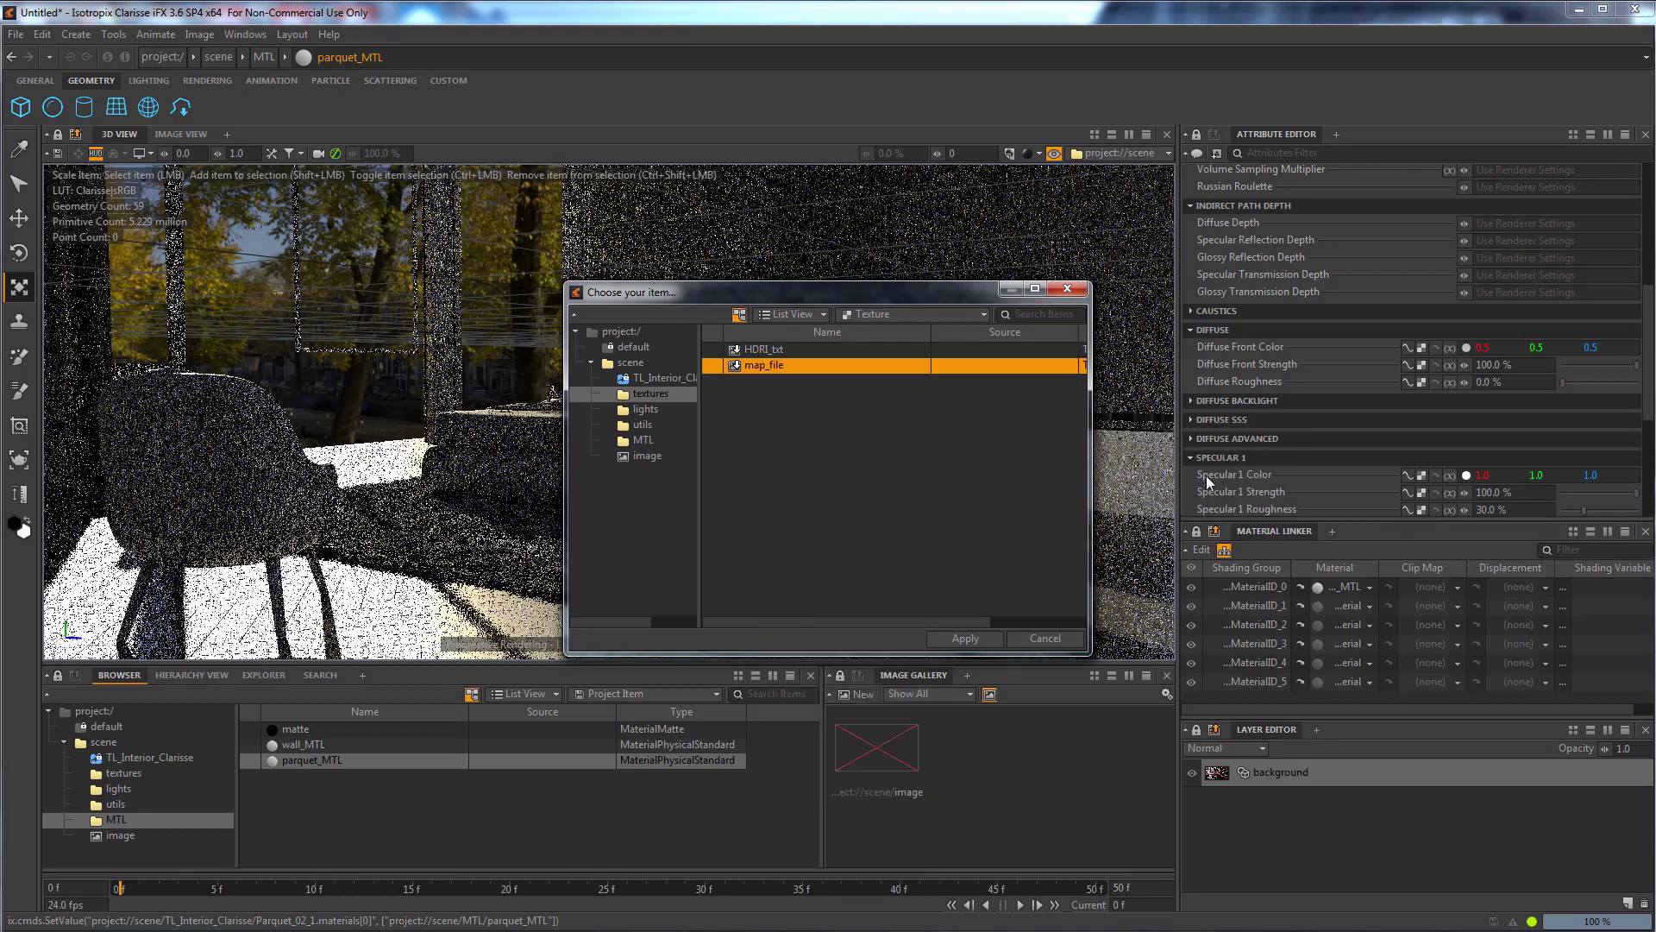
Rename the new map file parquet_txt and apply it as the Diffuse Front Color texture.
double_click(778, 366)
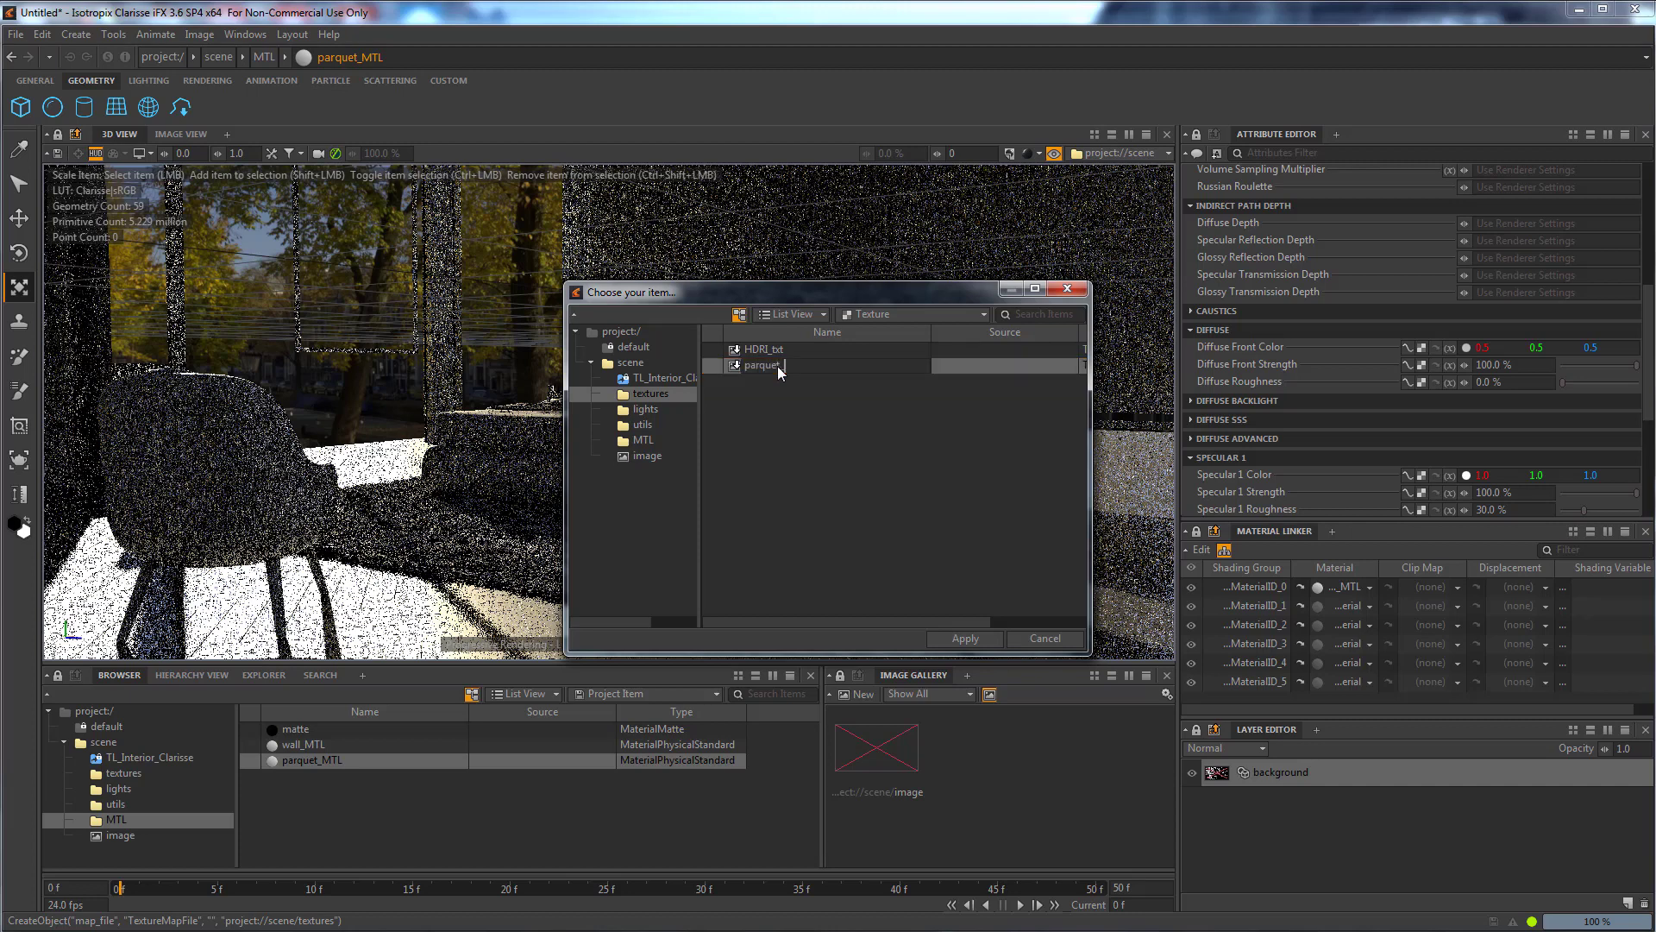
key("Return")
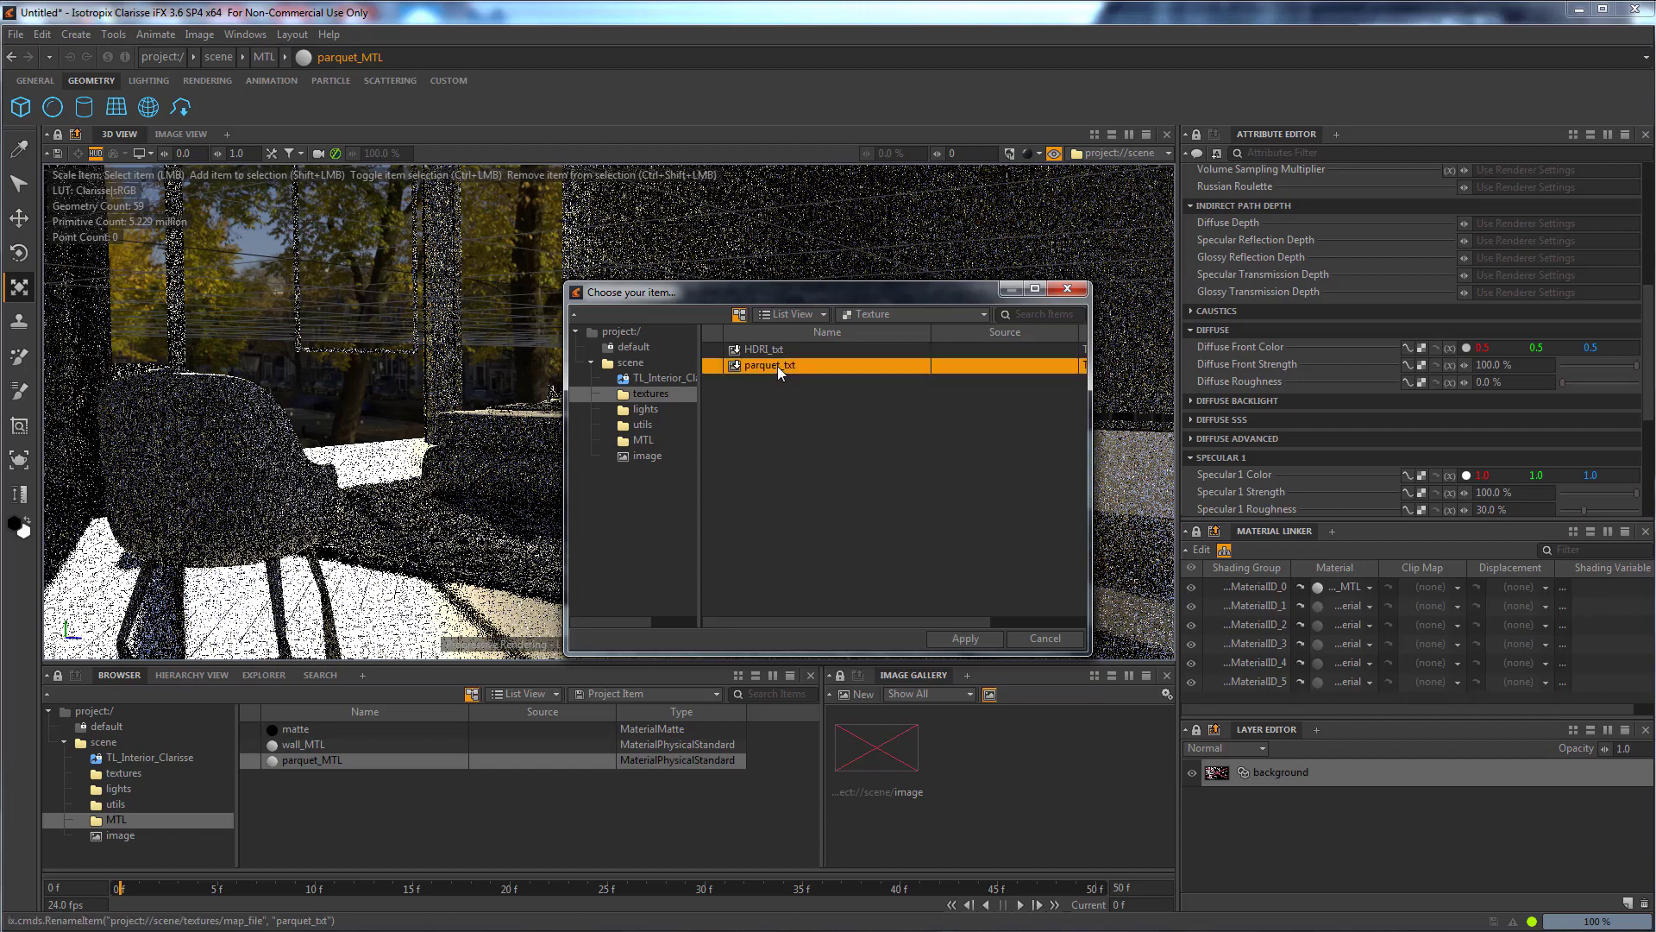
left_click(976, 644)
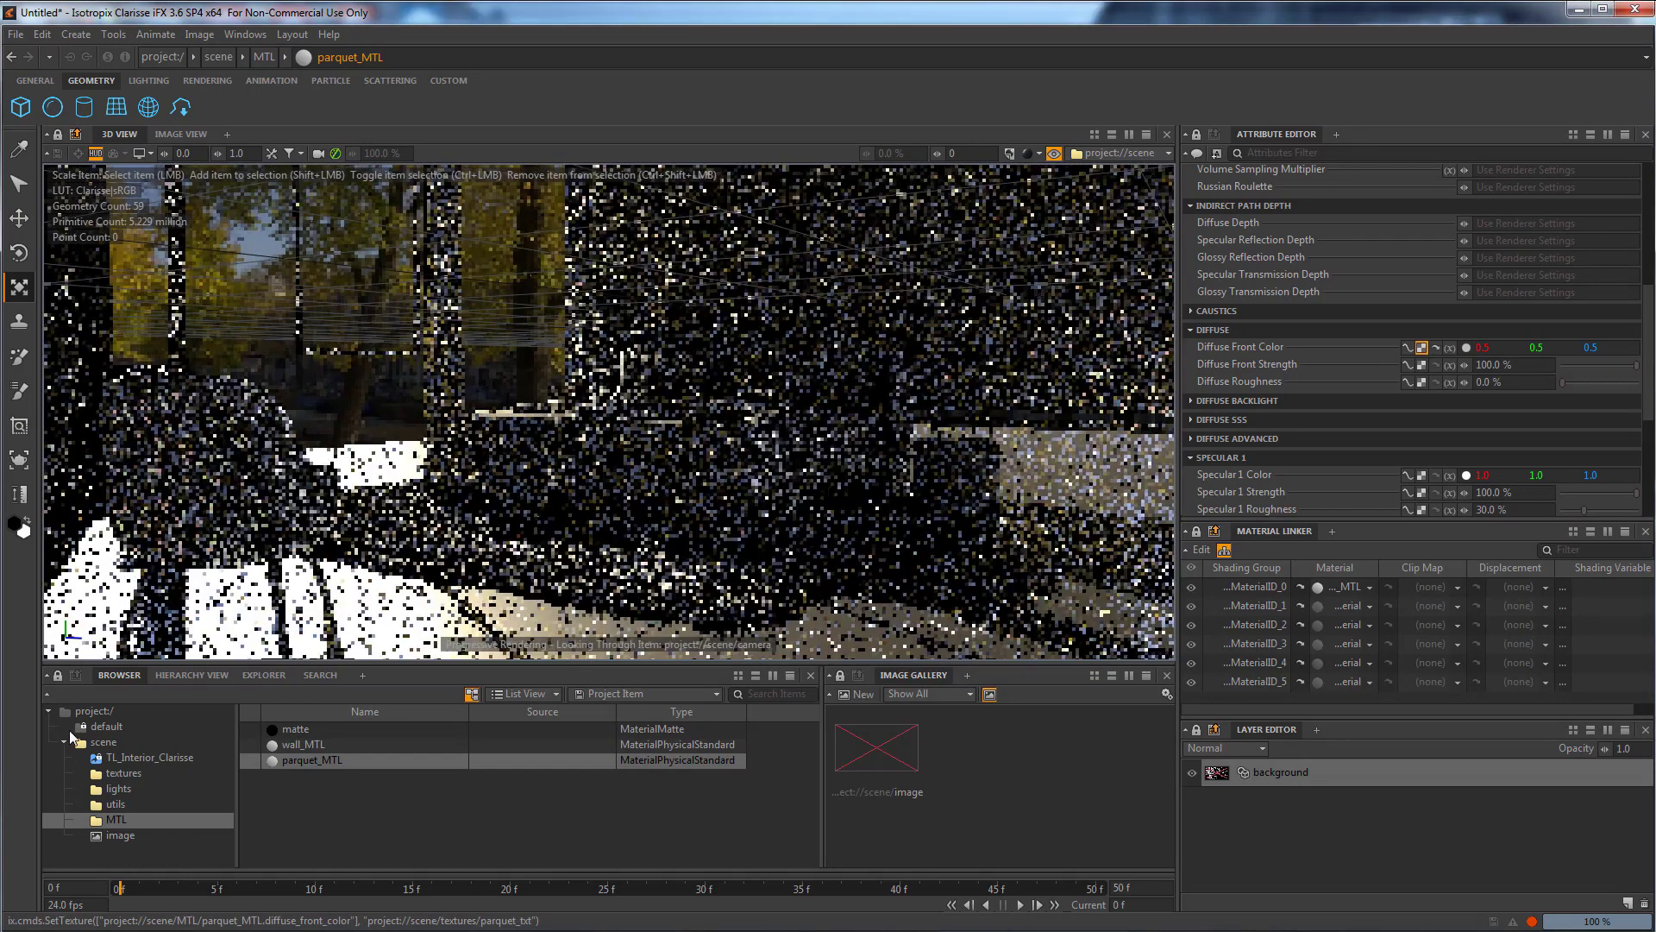
Select parquet_txt in the textures context and open the file browser for its Filename.
left_click(142, 771)
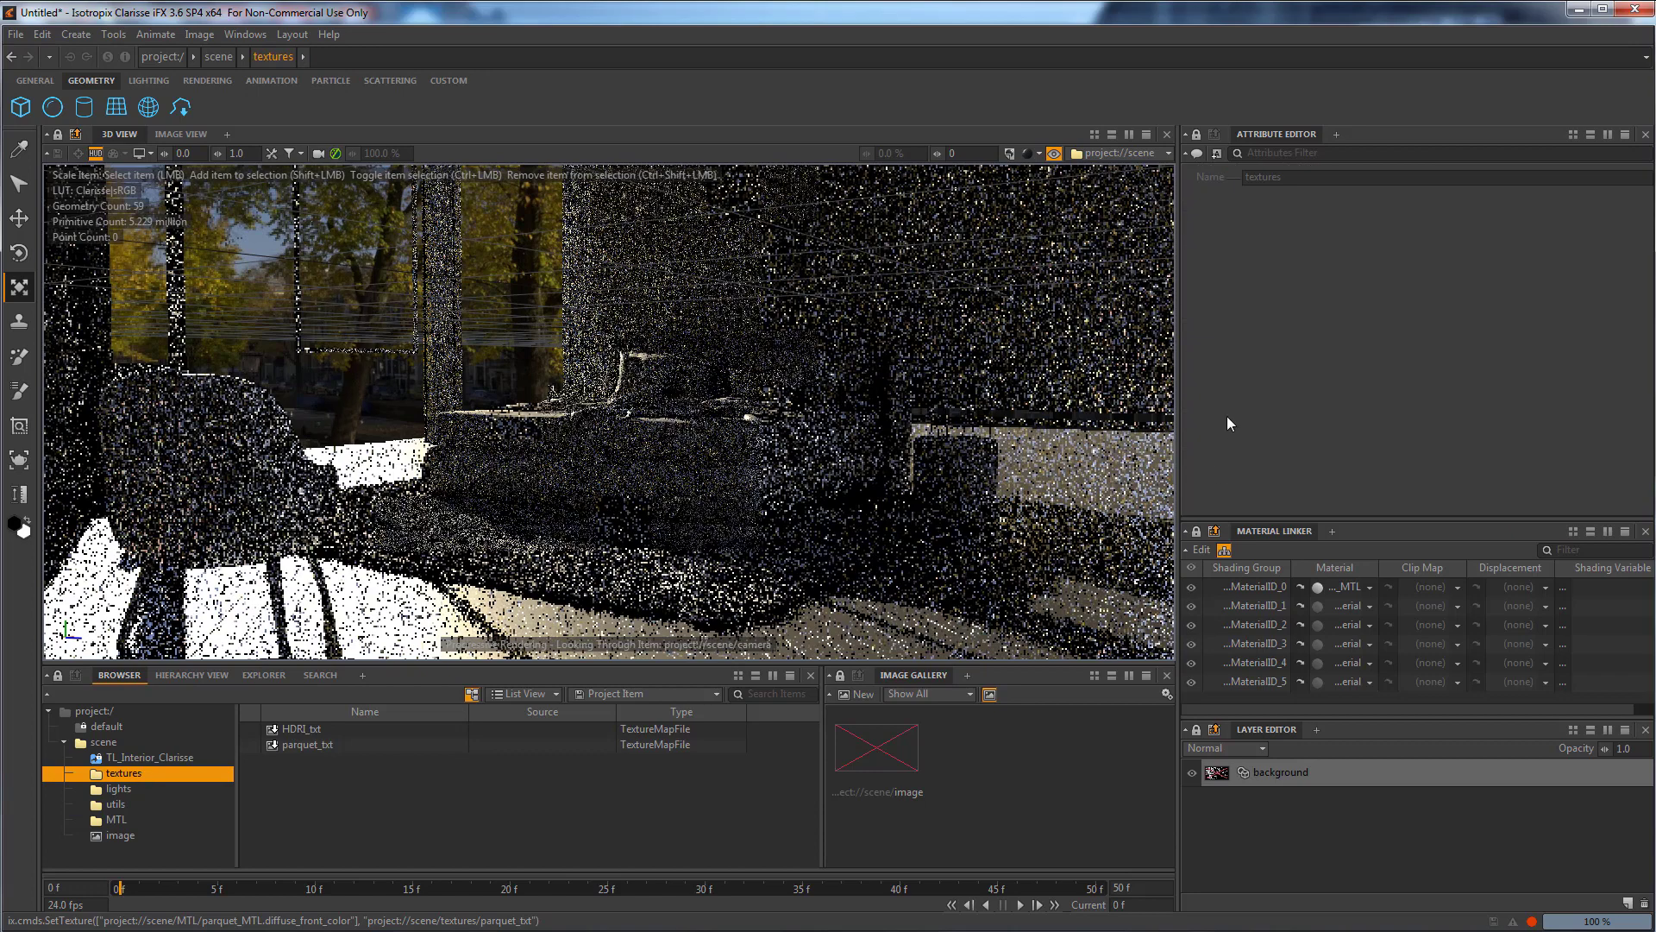
left_click(296, 746)
scroll(1516, 436, "down", 5)
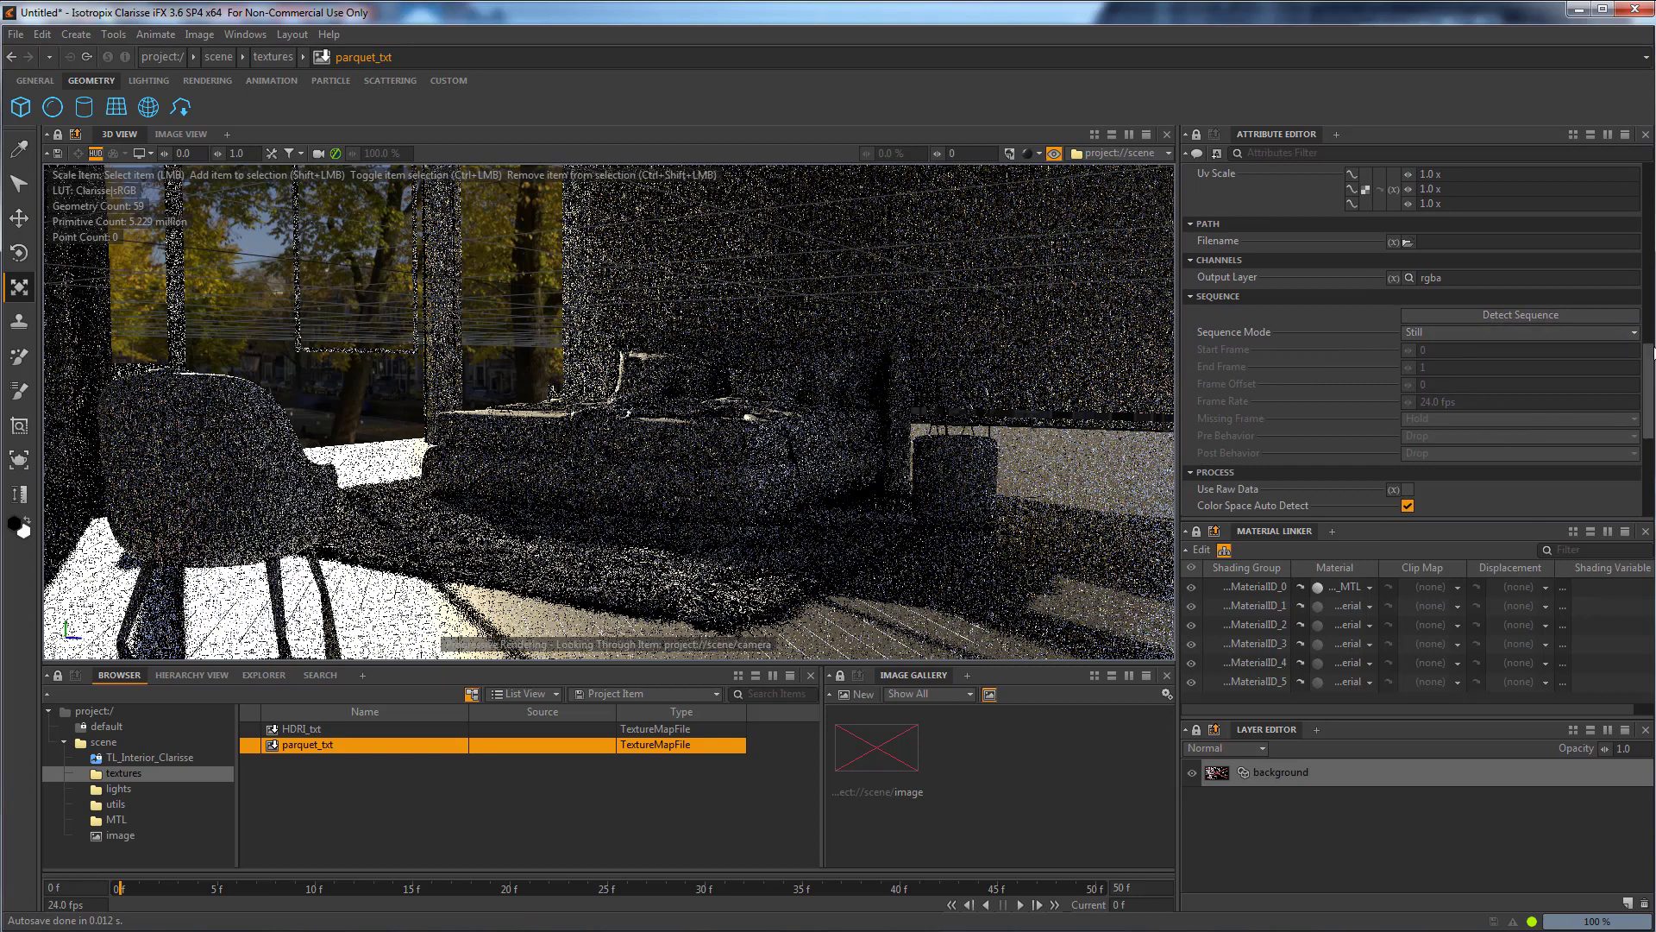
scroll(1649, 403, "down", 6)
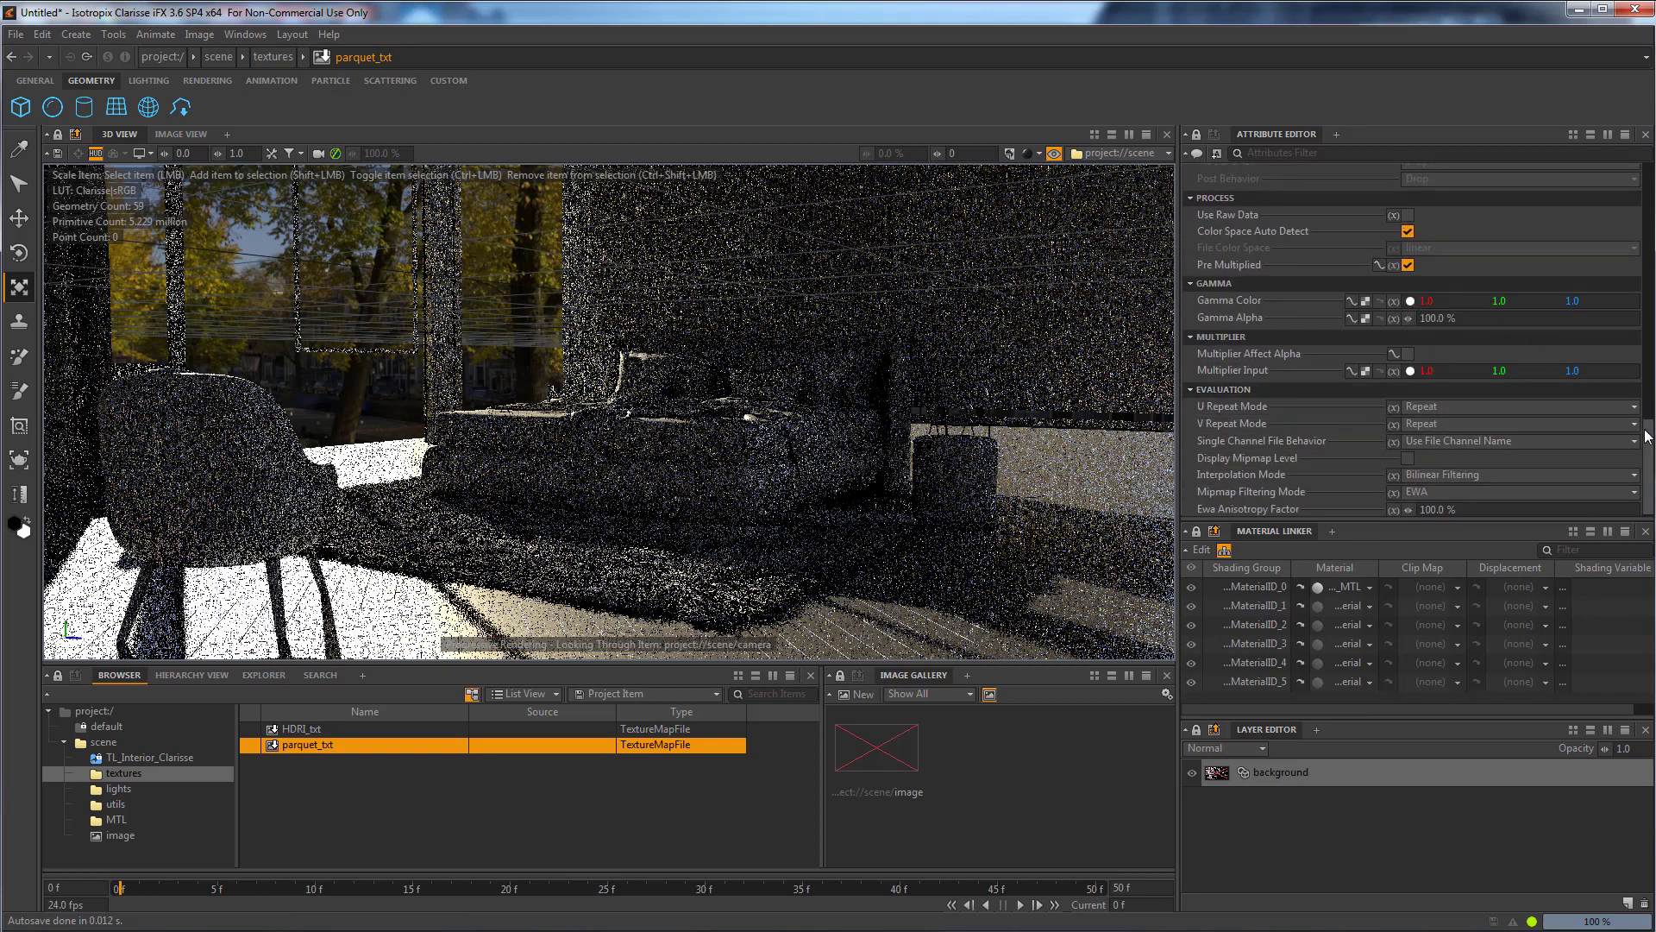
scroll(1651, 393, "up", 4)
scroll(1651, 392, "up", 5)
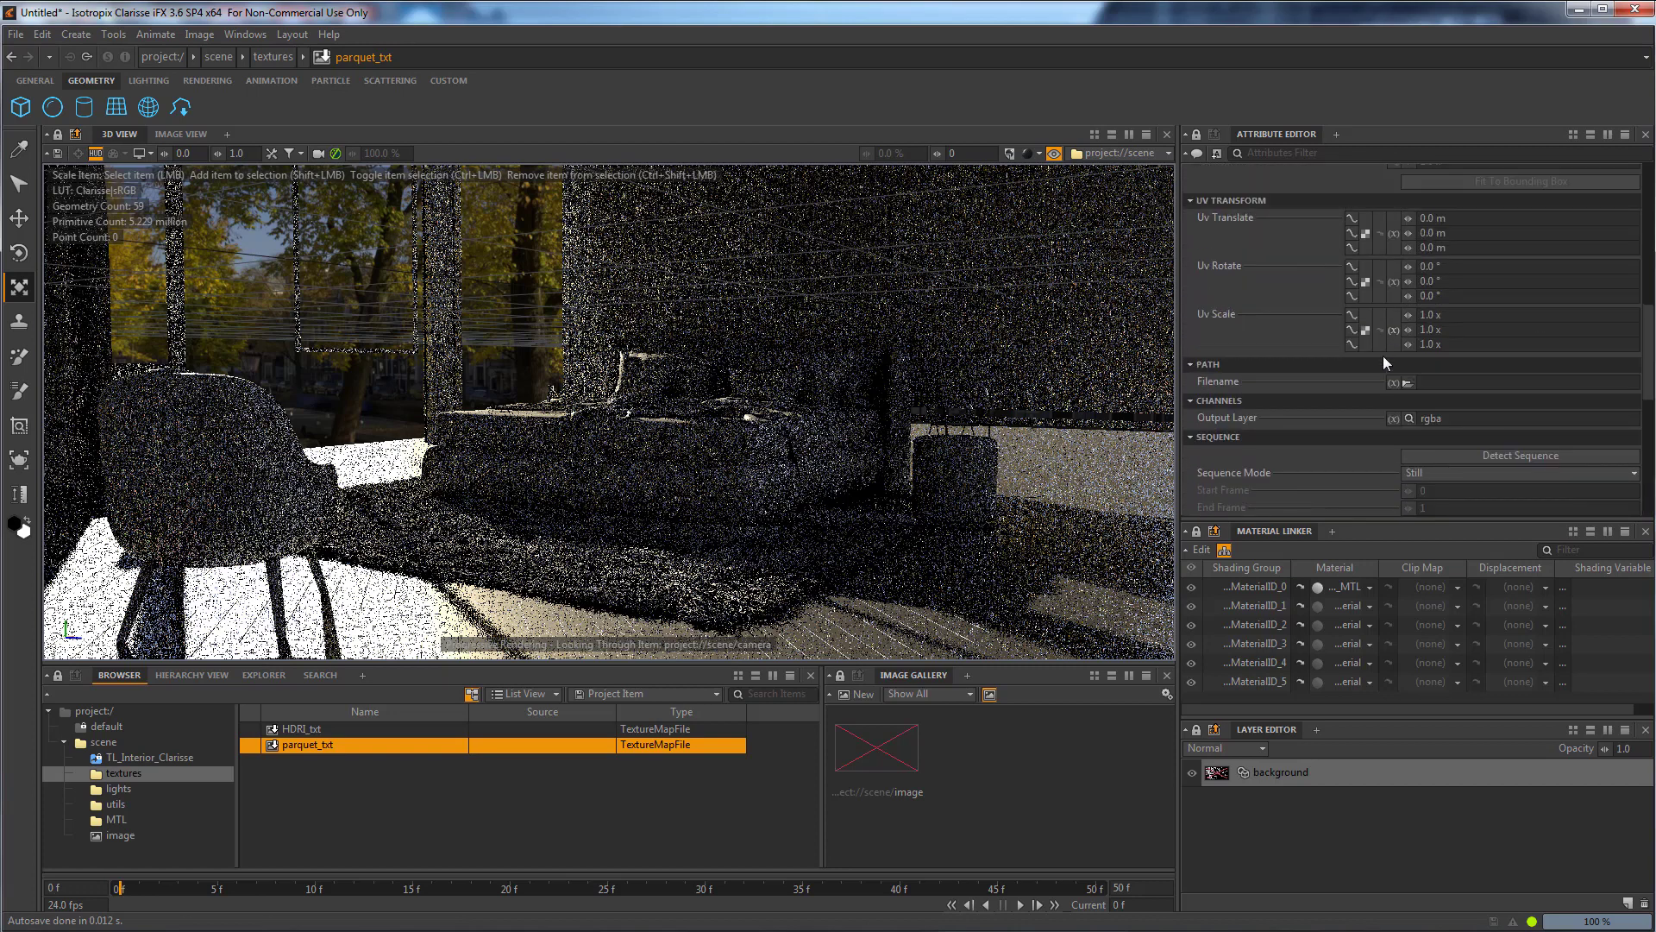
left_click(1411, 380)
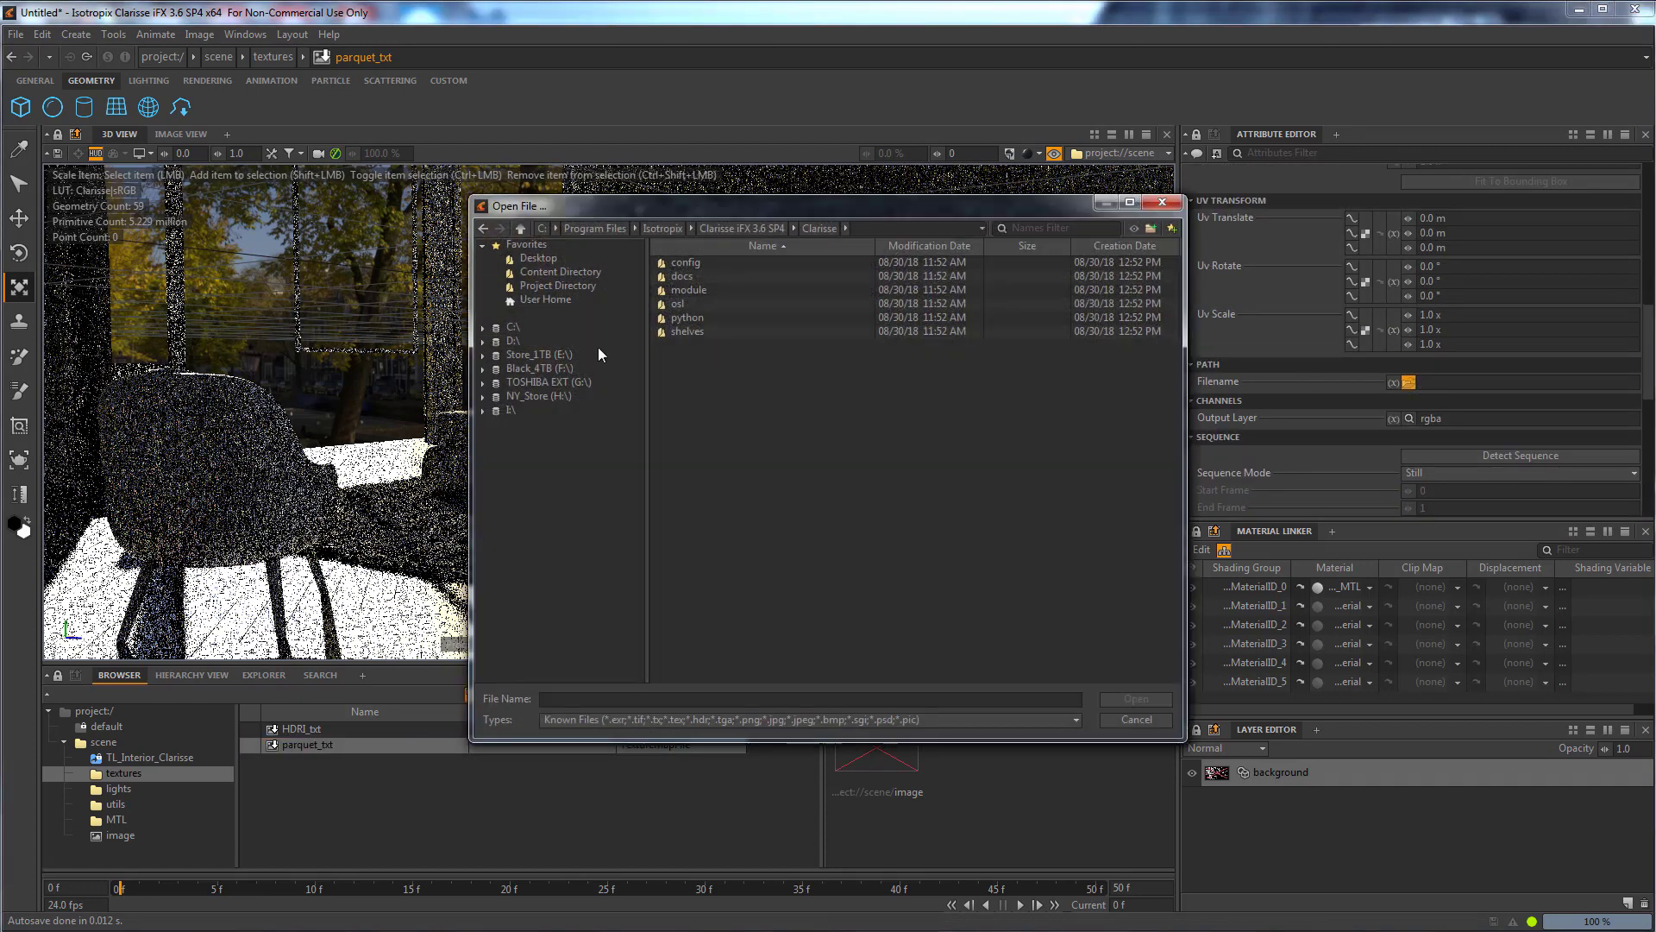
Browse to Proteus Novembre 2018/Bedroom_Z/maps on drive G: and select 02_Floore_Wood_01.jpg.
left_click(566, 385)
double_click(686, 276)
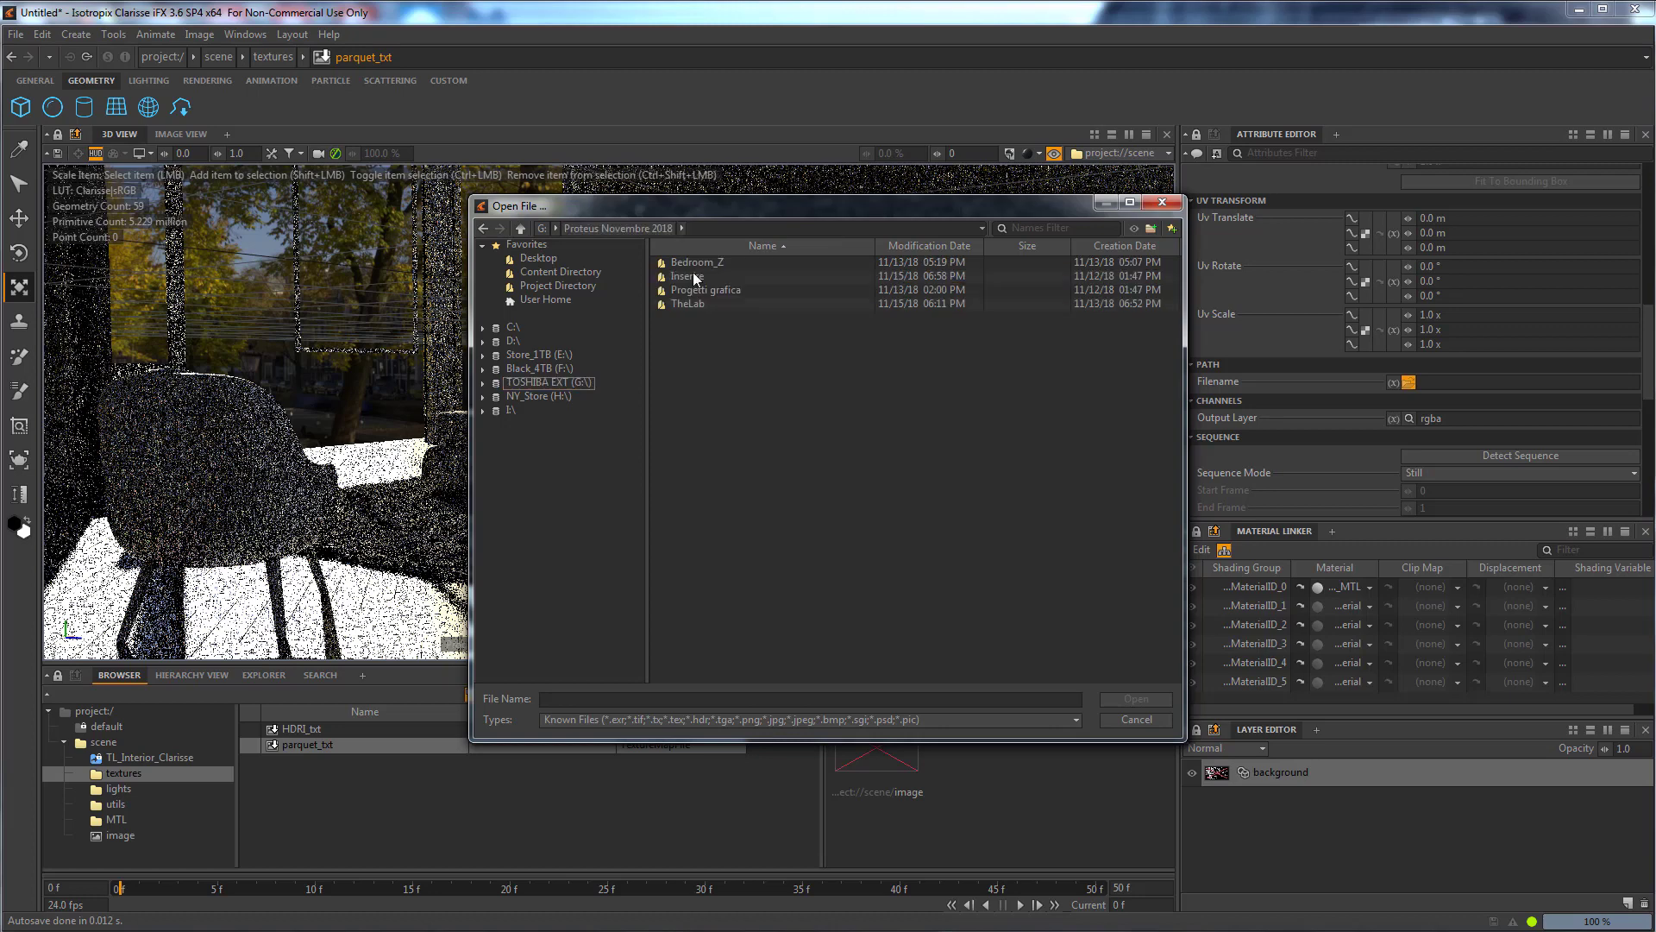
left_click(697, 263)
double_click(697, 262)
double_click(701, 263)
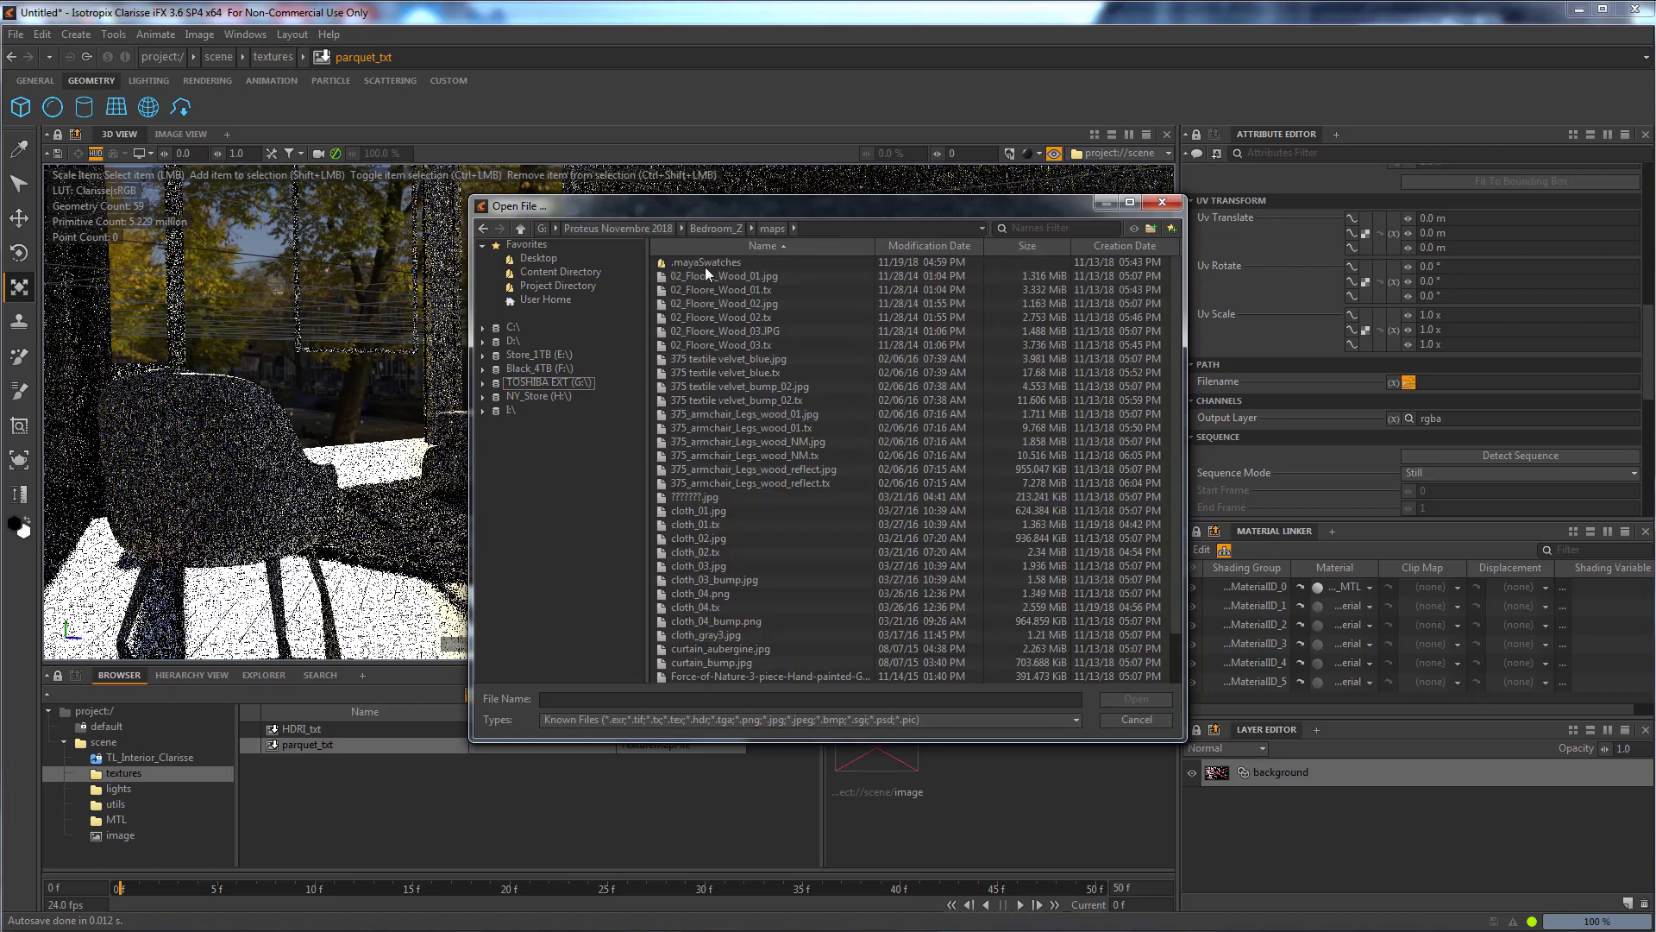
left_click(766, 281)
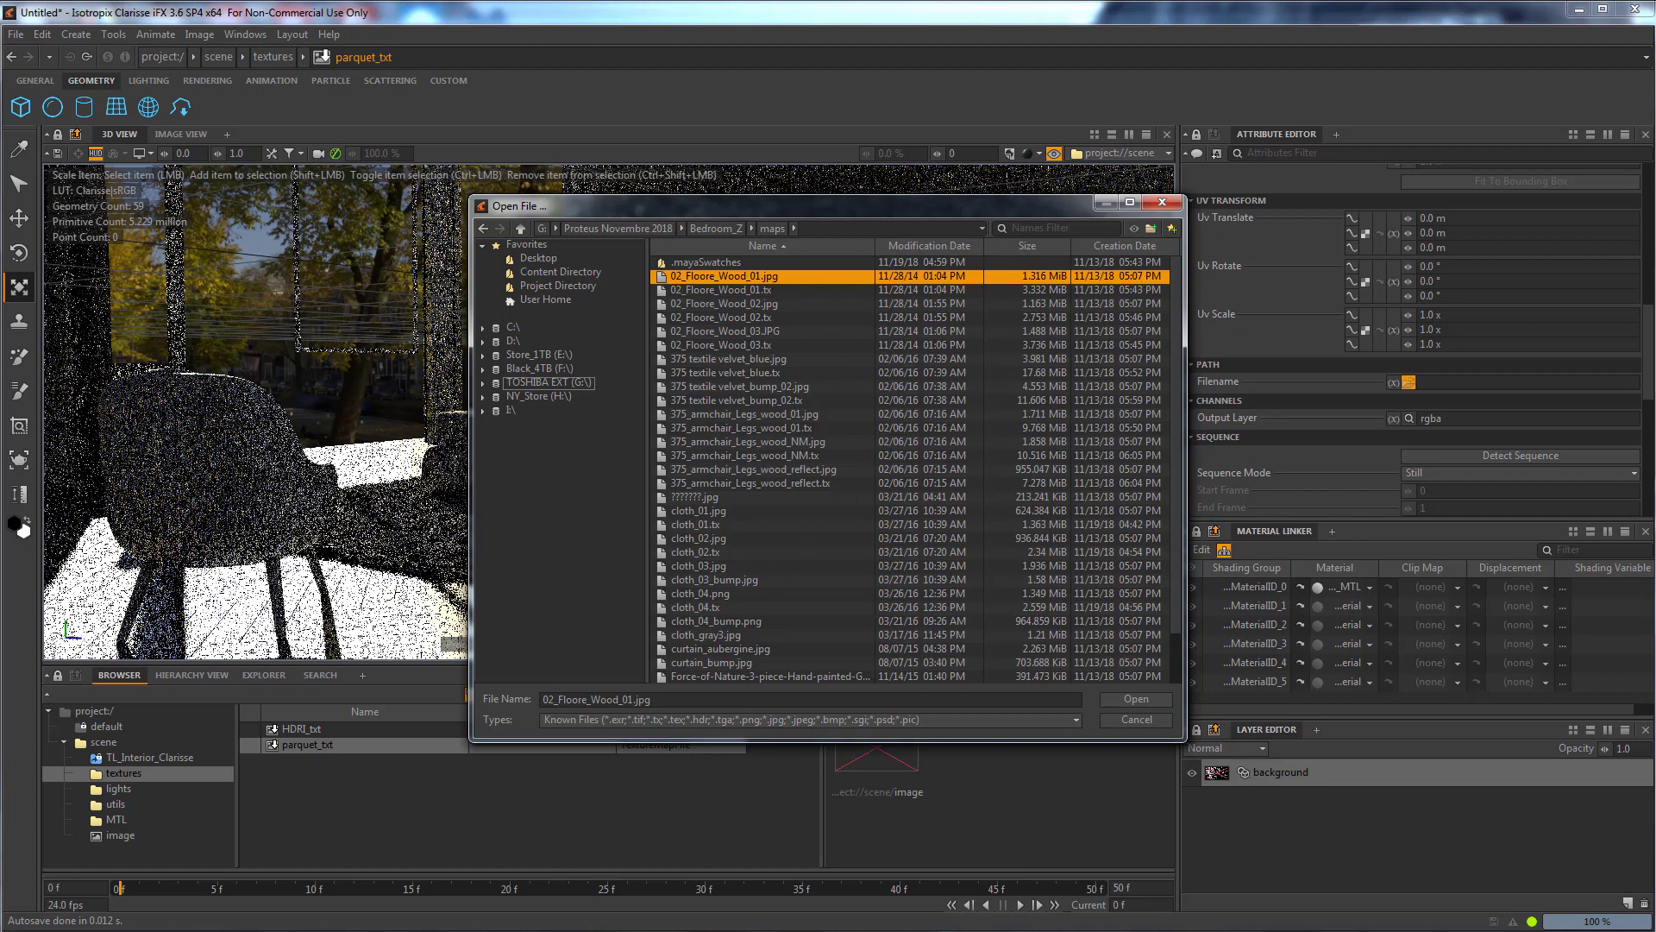
left_click(690, 699)
Check the 02_Floore_Wood_01.jpg thumbnail in Windows Explorer's Bedroom_Z/maps folder, then load that image into parquet_txt in Clarisse.
key("alt+Tab")
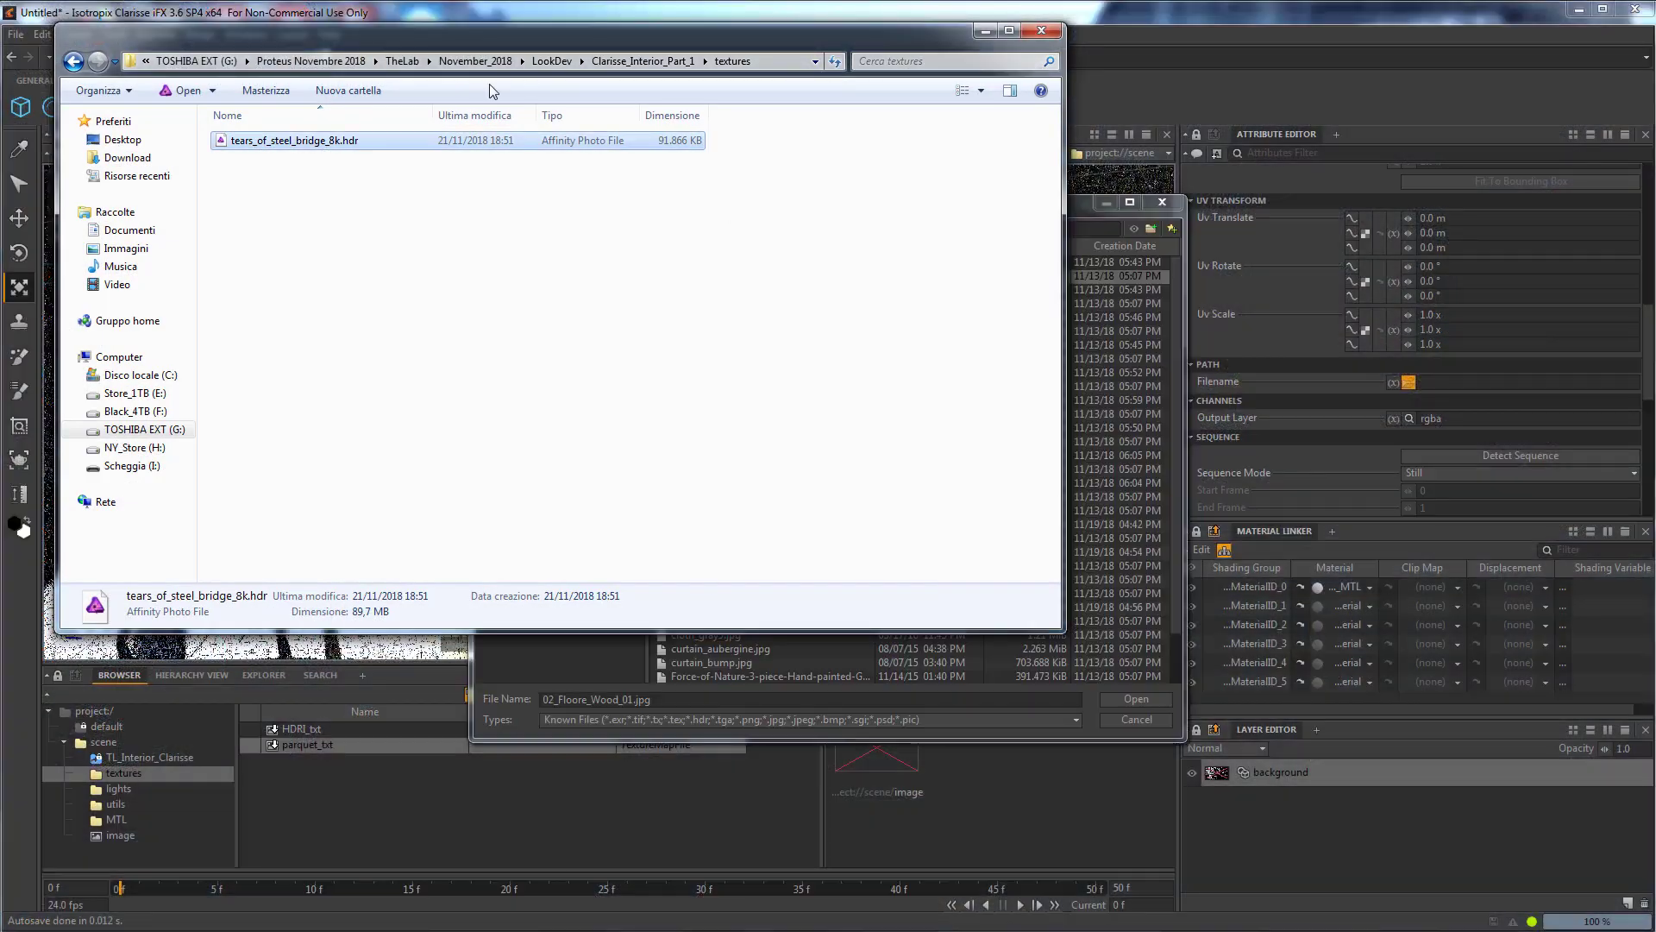
left_click(325, 59)
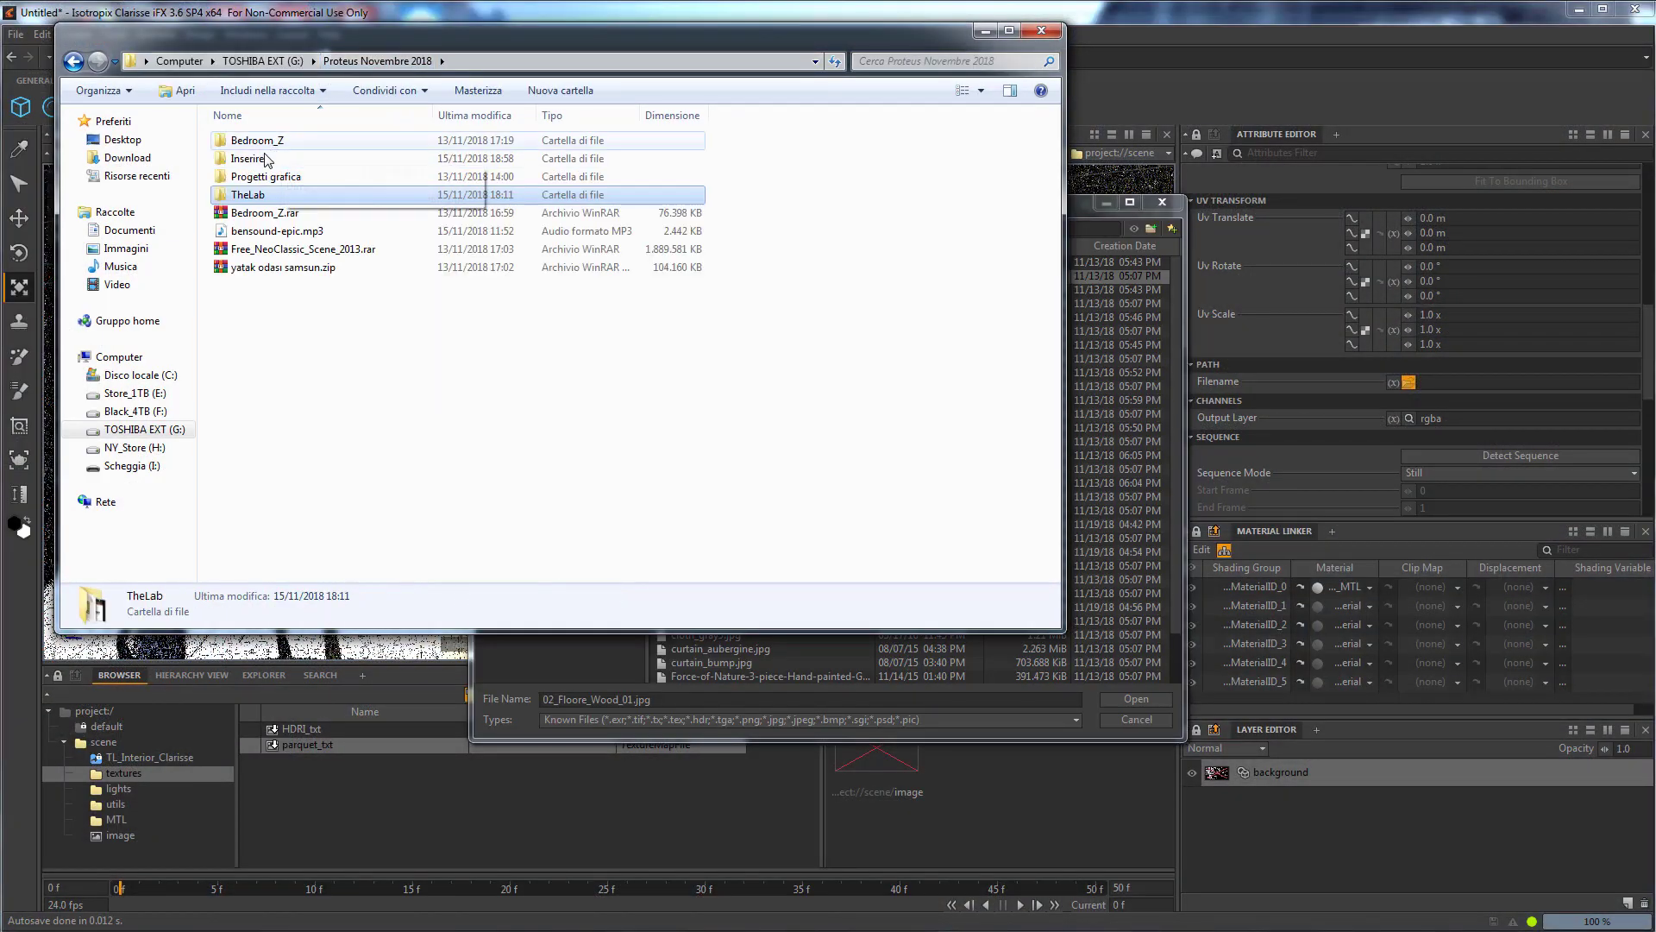
double_click(250, 140)
left_click(256, 143)
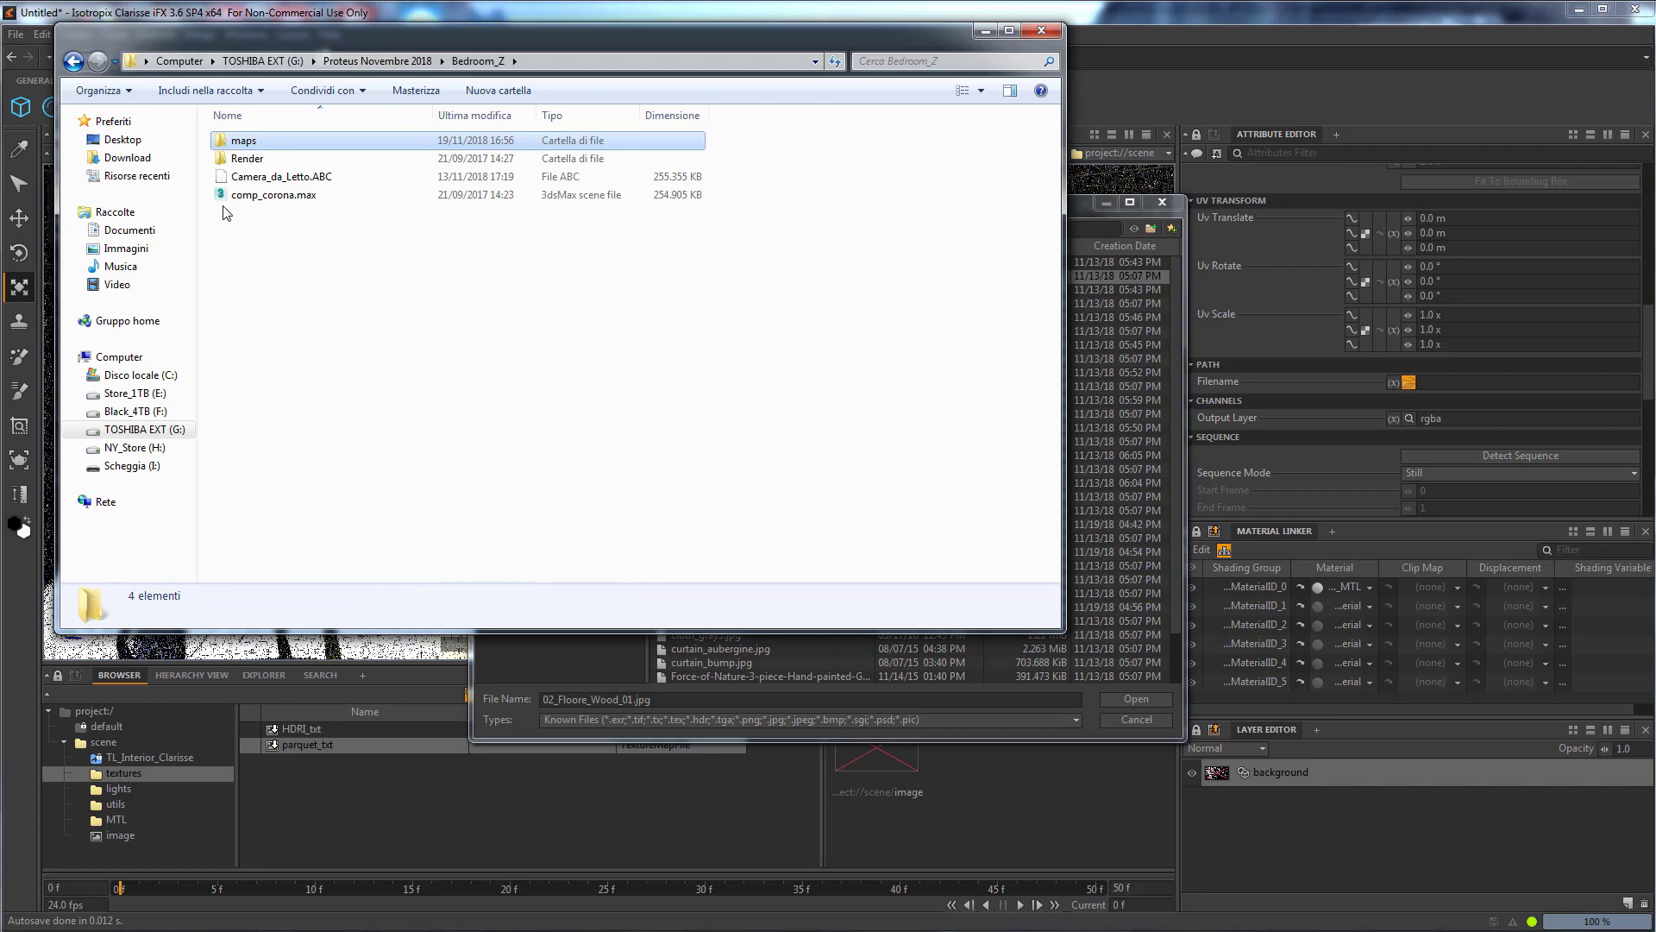
double_click(261, 148)
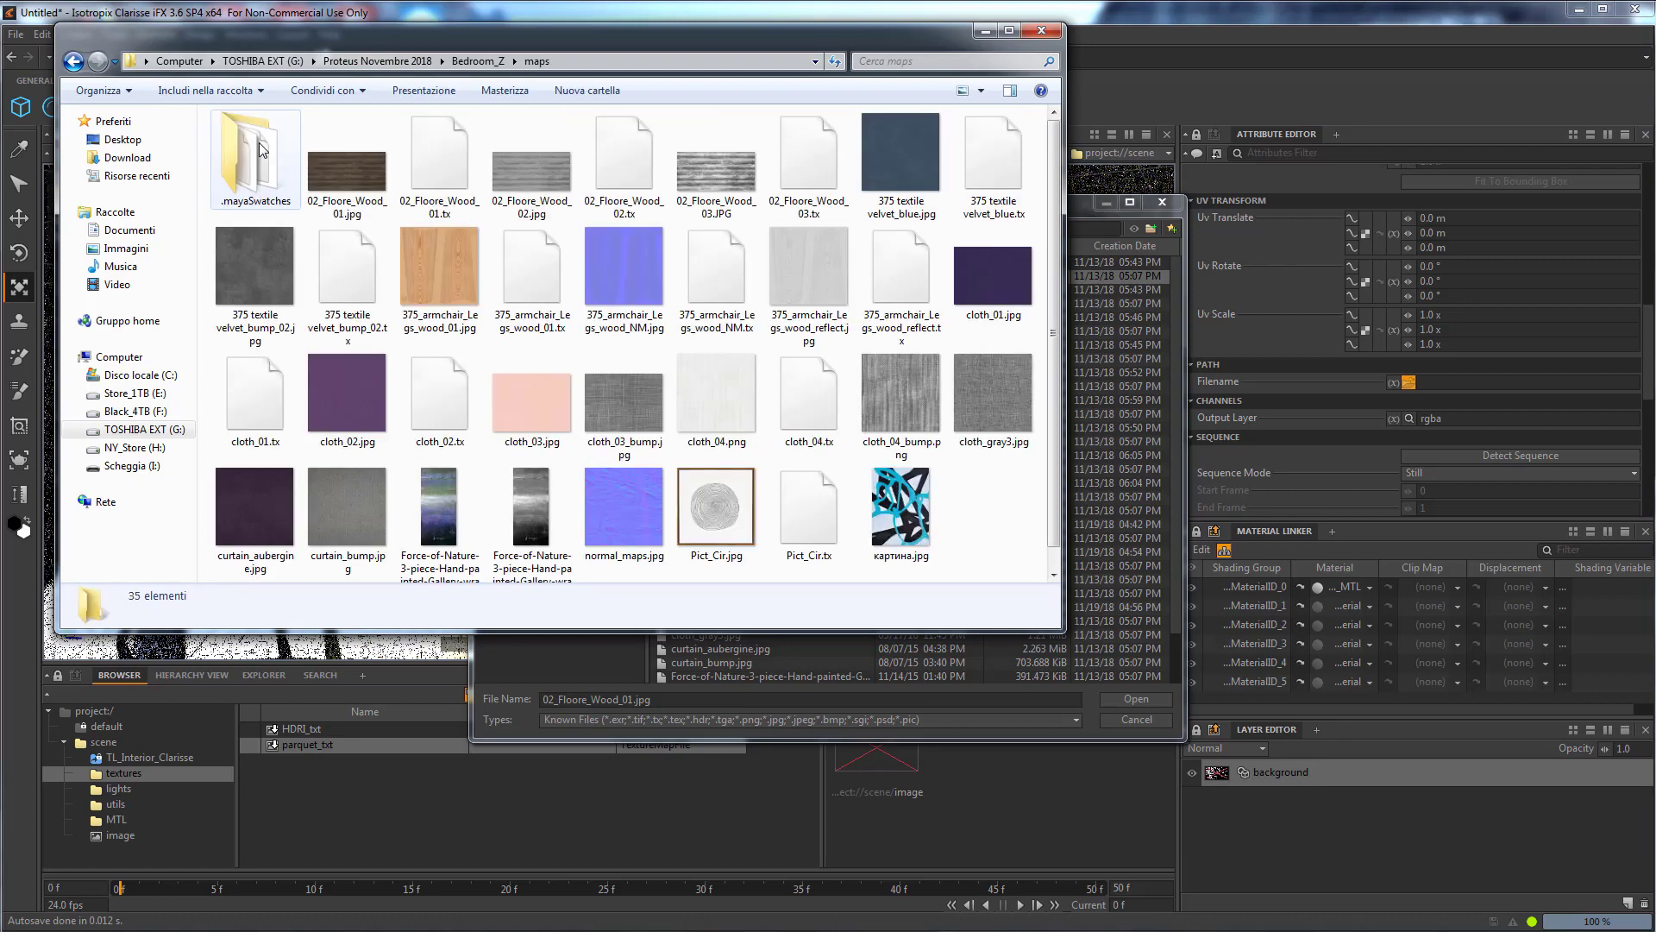
left_click(375, 193)
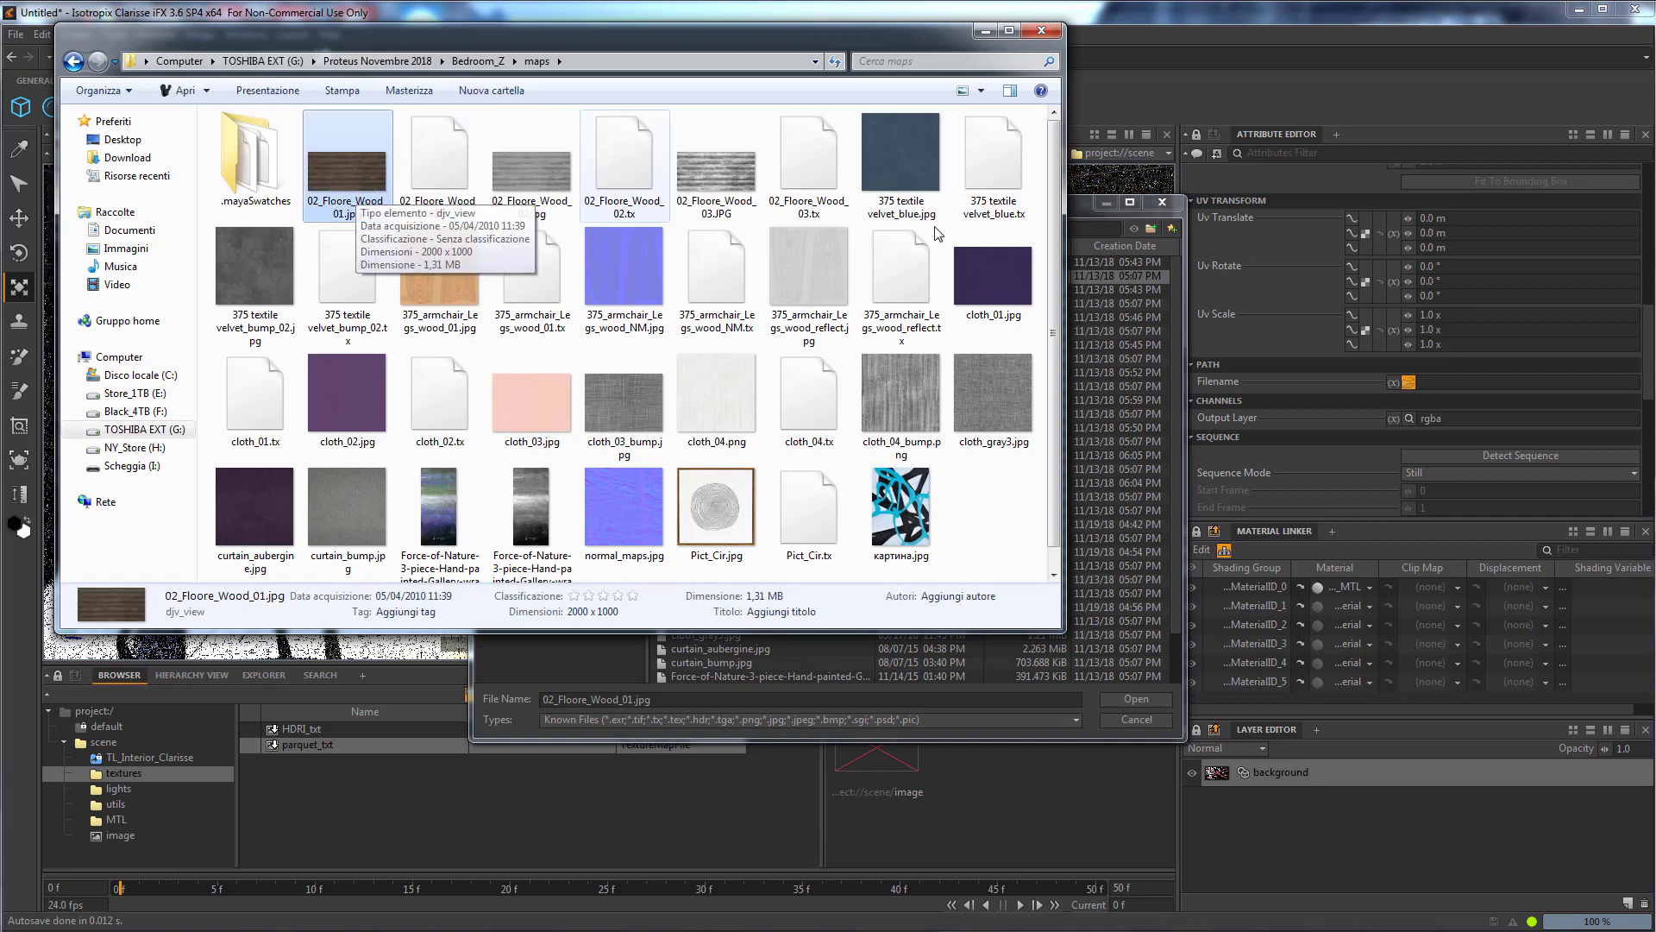
left_click(985, 31)
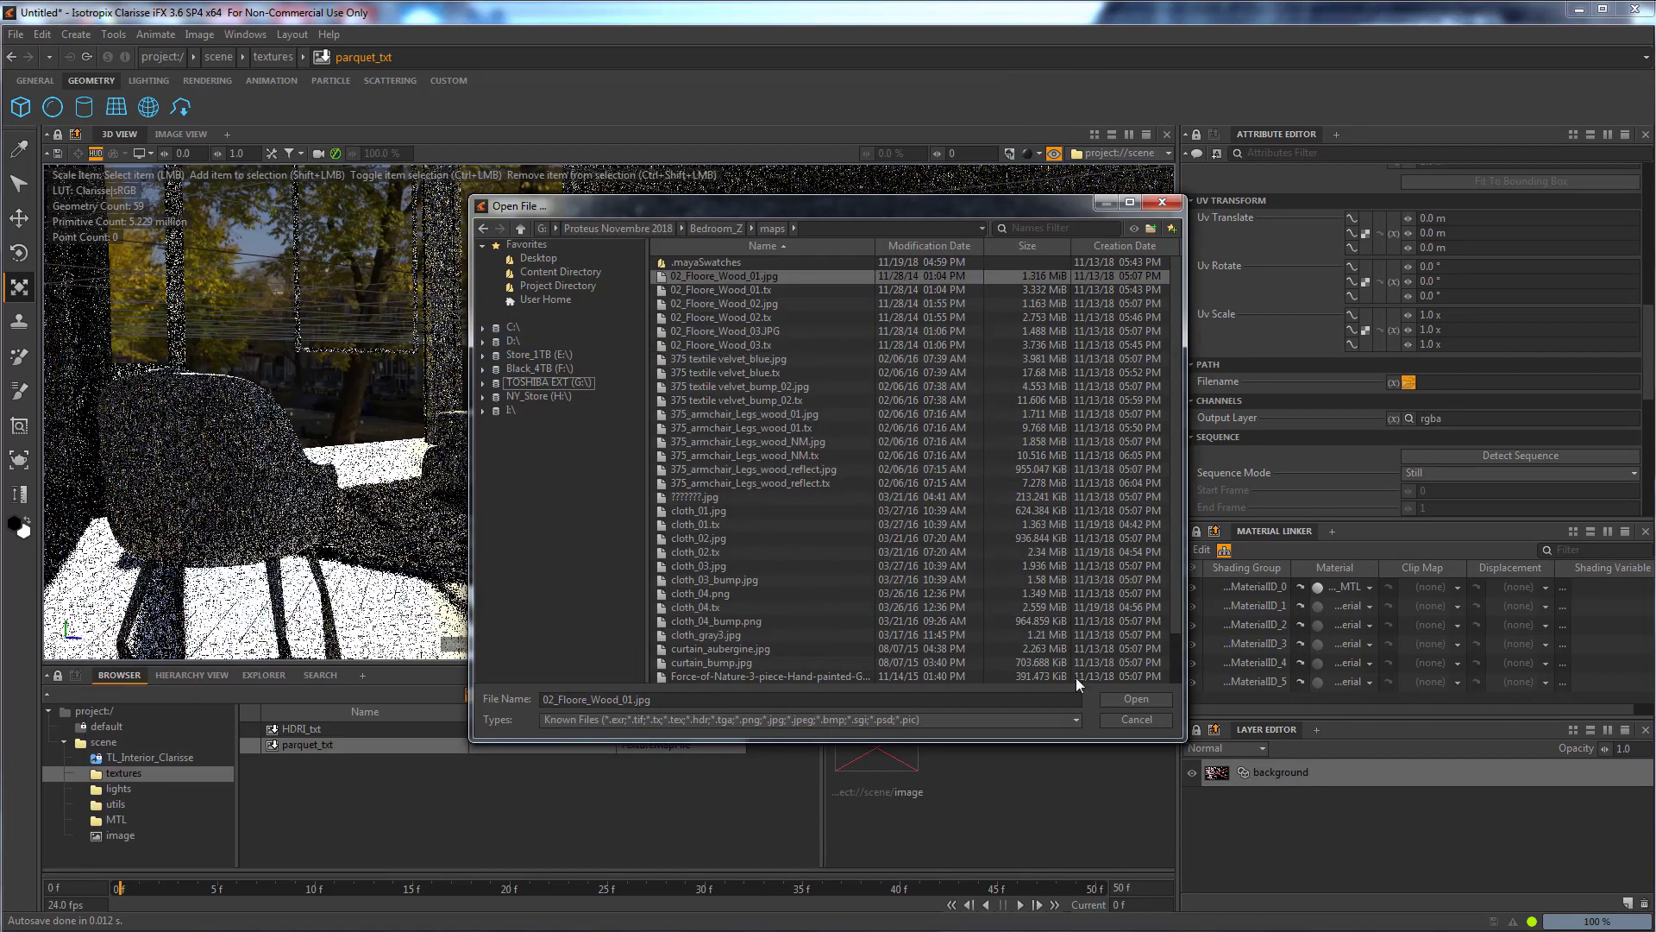
left_click(1134, 699)
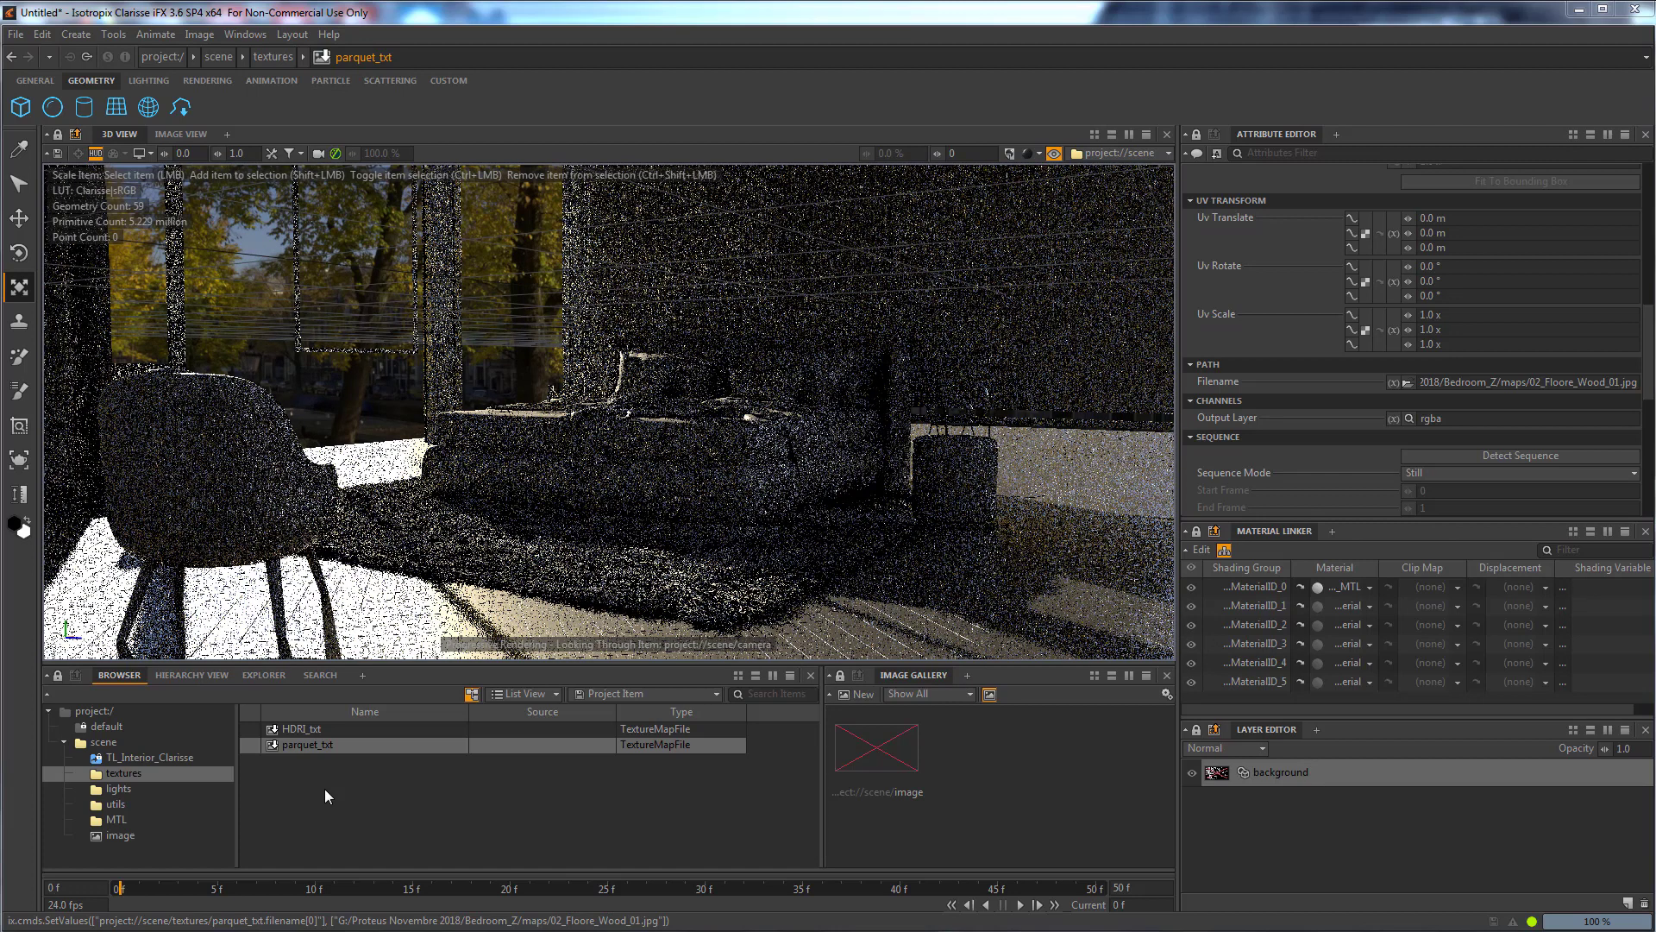
Set the Specular 1 Strength of parquet_MTL in the MTL context to 0%.
left_click(114, 821)
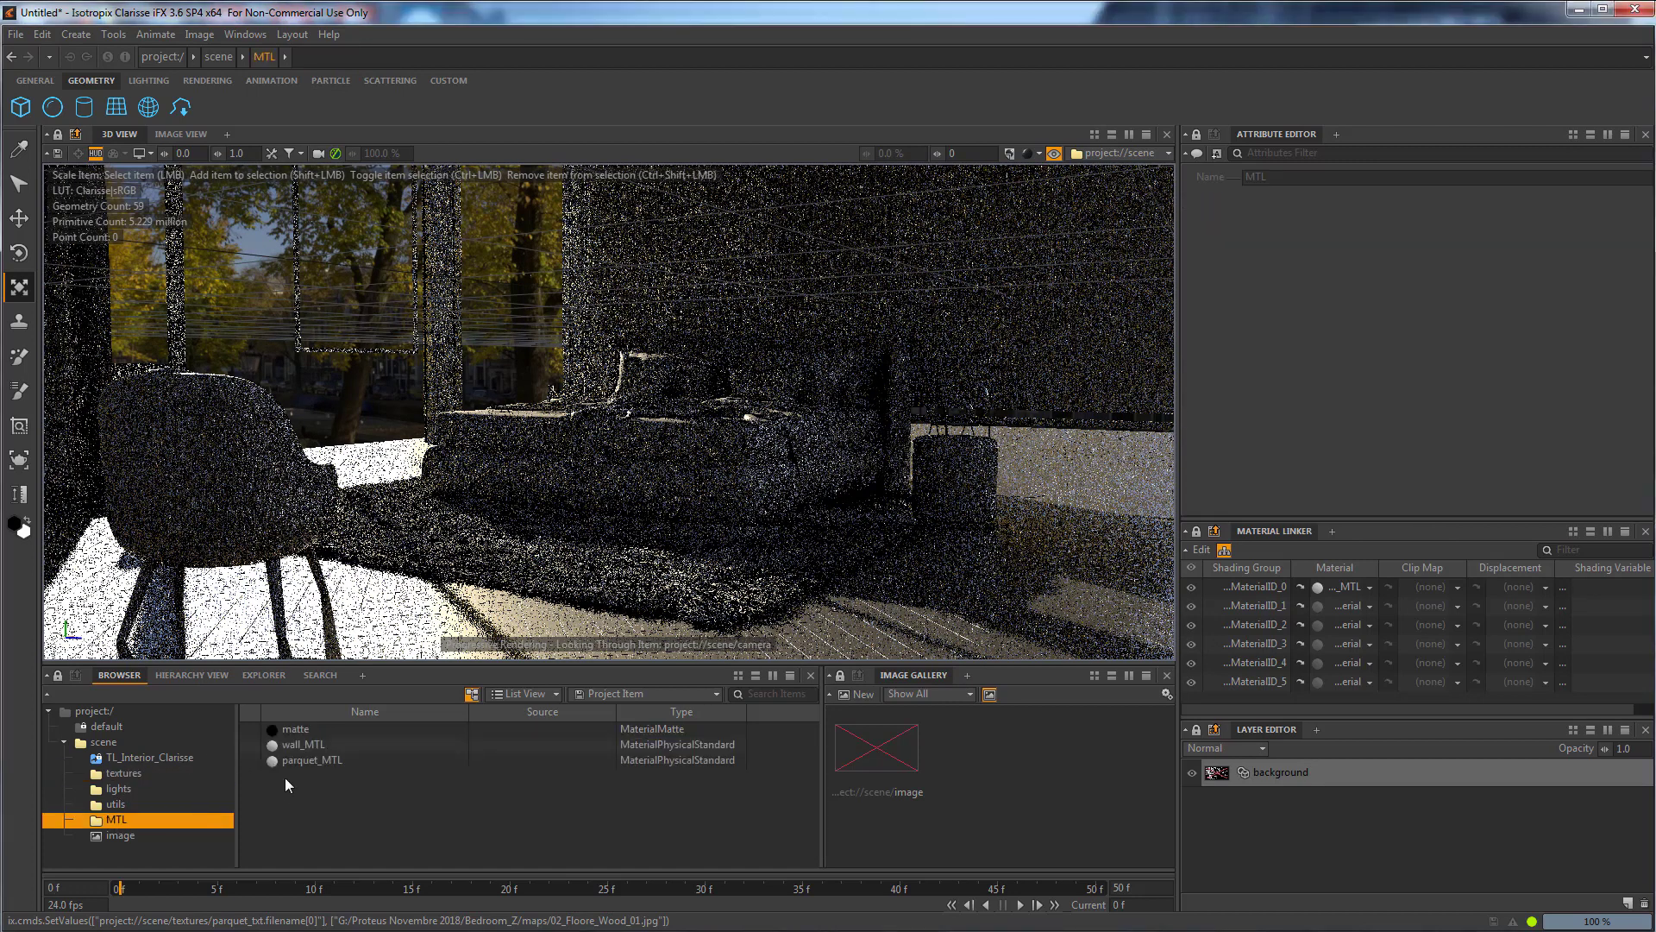
left_click(307, 759)
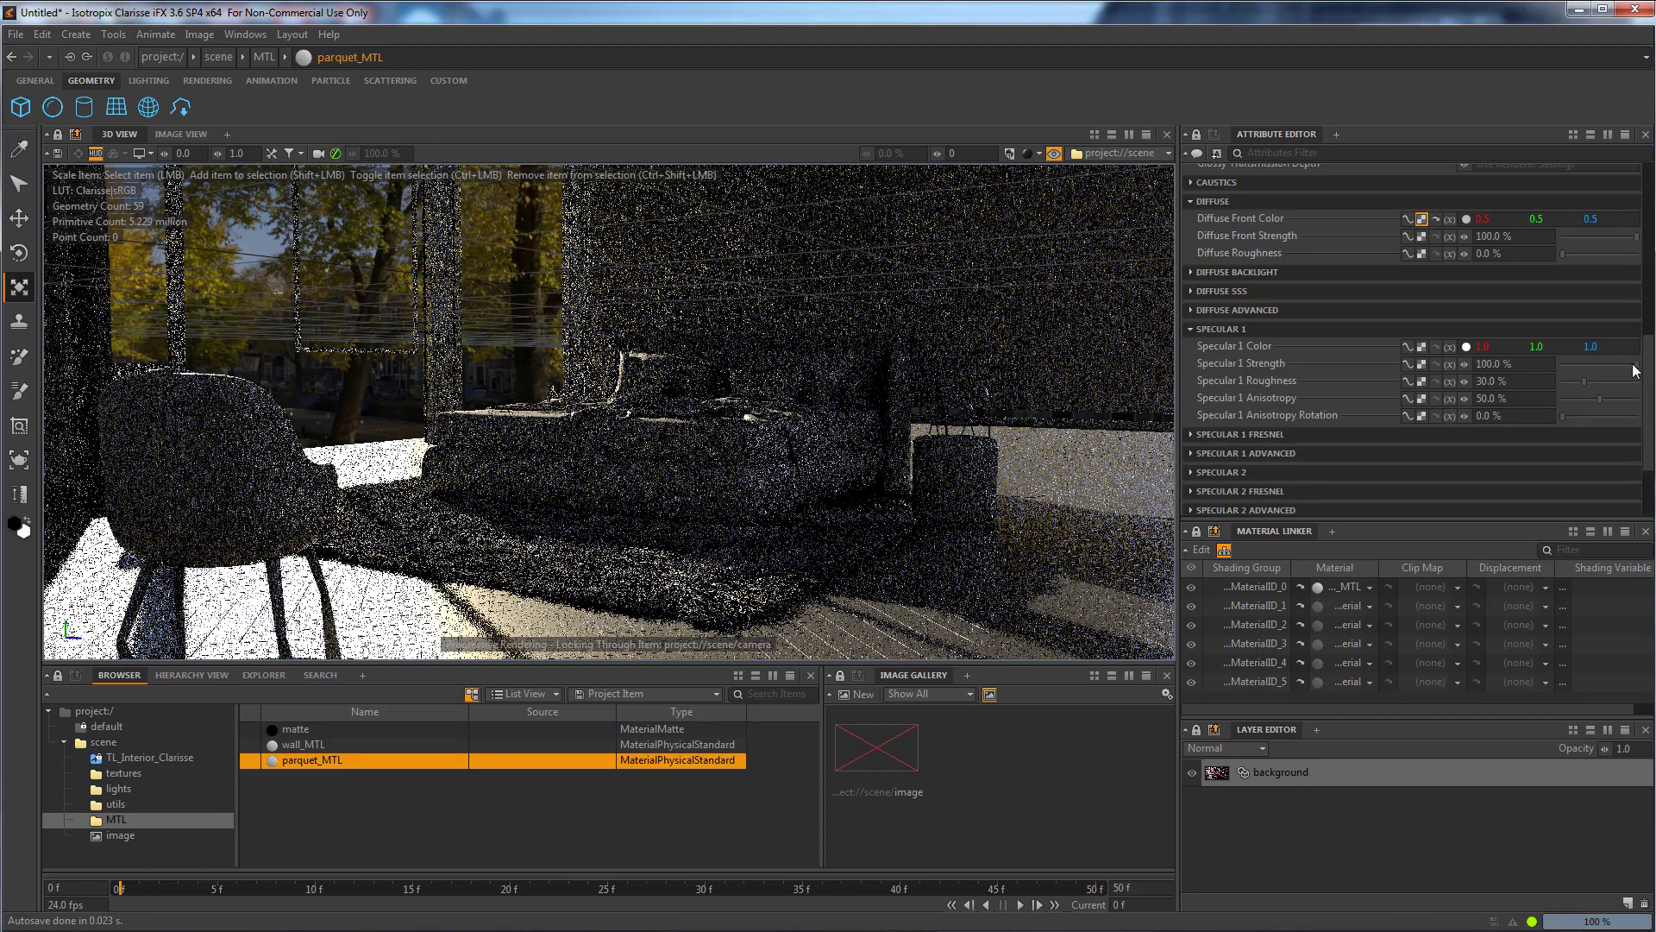
left_click_drag(1635, 364, 1559, 362)
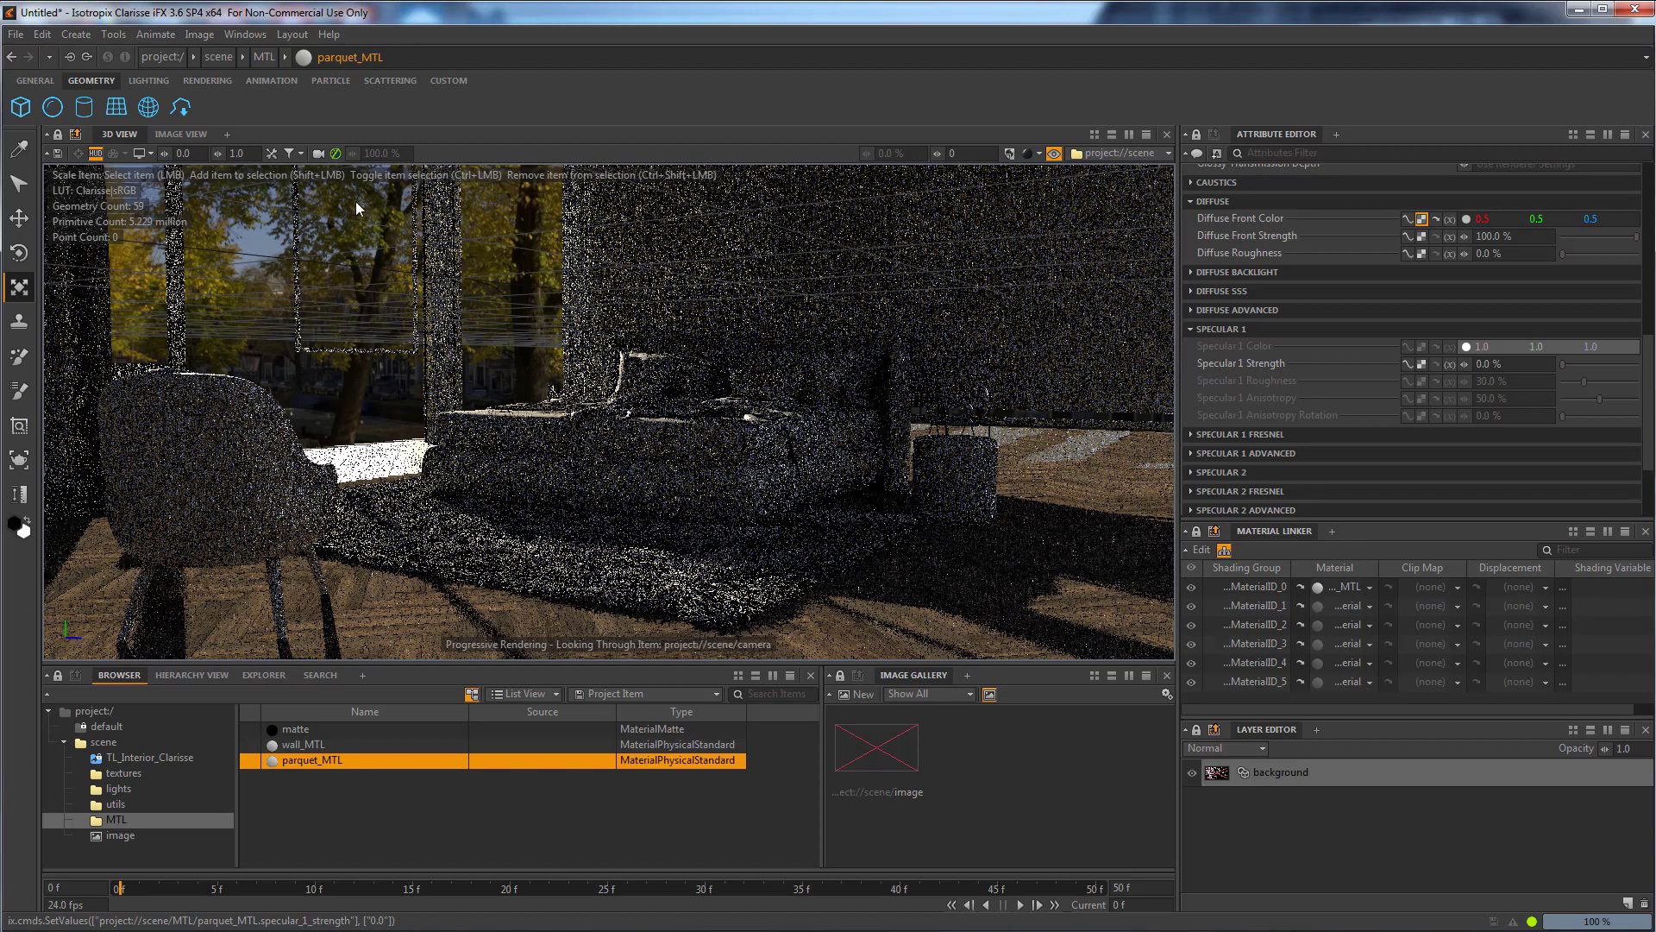
left_click(320, 151)
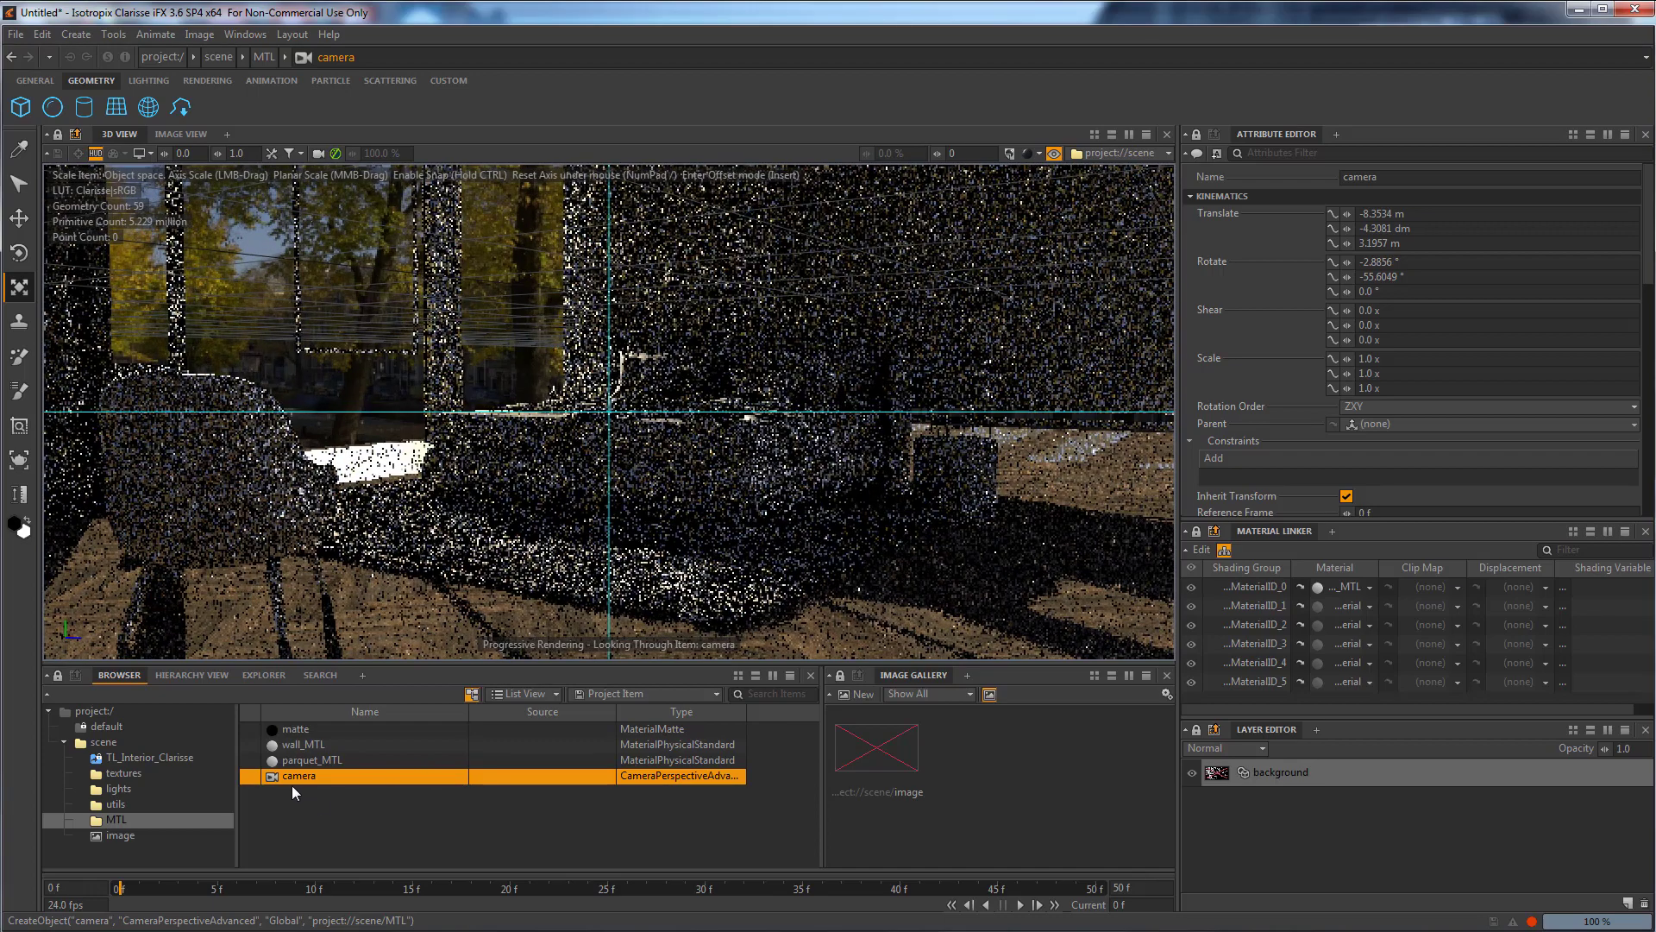
left_click(298, 805)
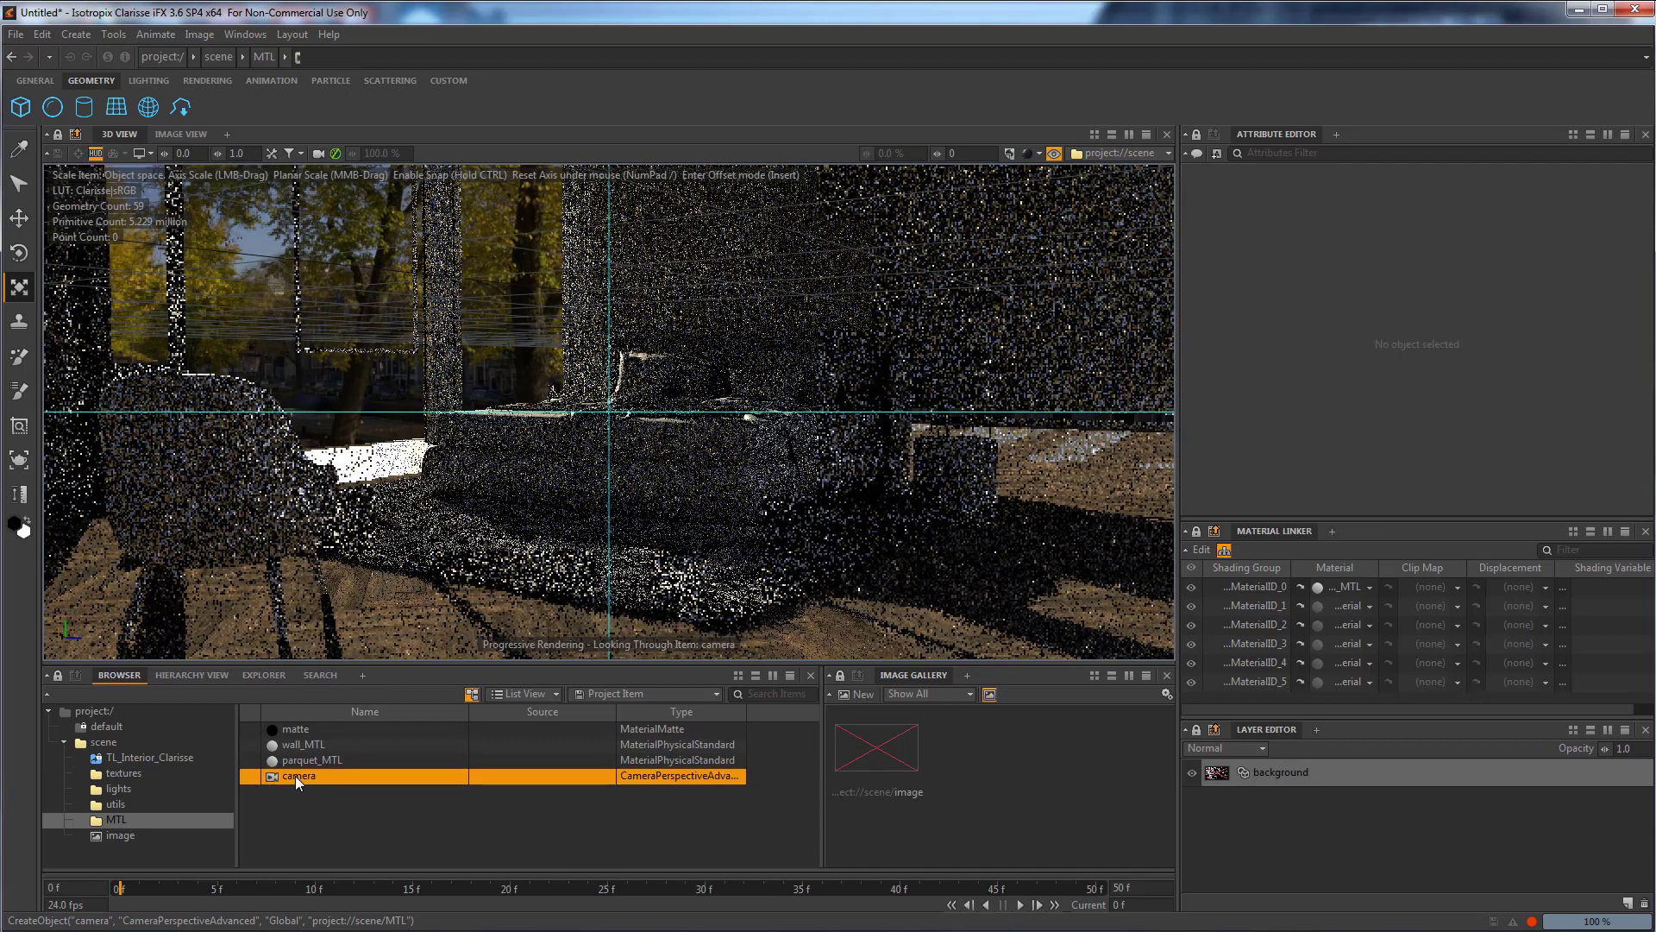
left_click(295, 774)
key("Delete")
Assign the existing camera in the scene context as the active camera of the image's background layer.
left_click(95, 744)
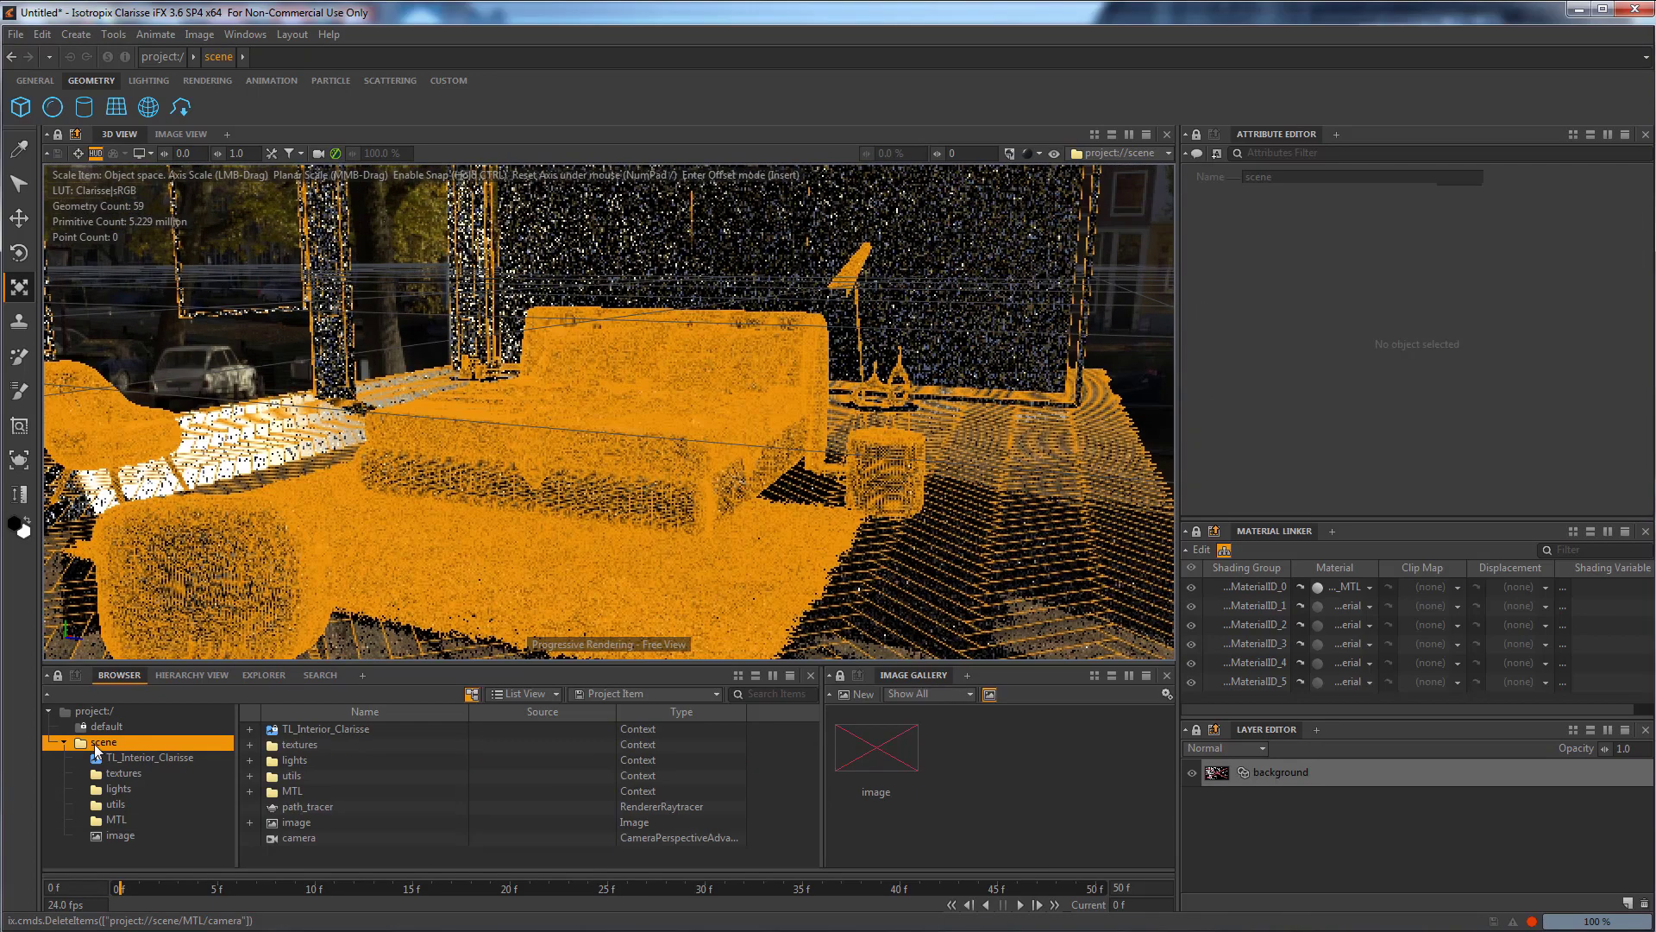
left_click(288, 835)
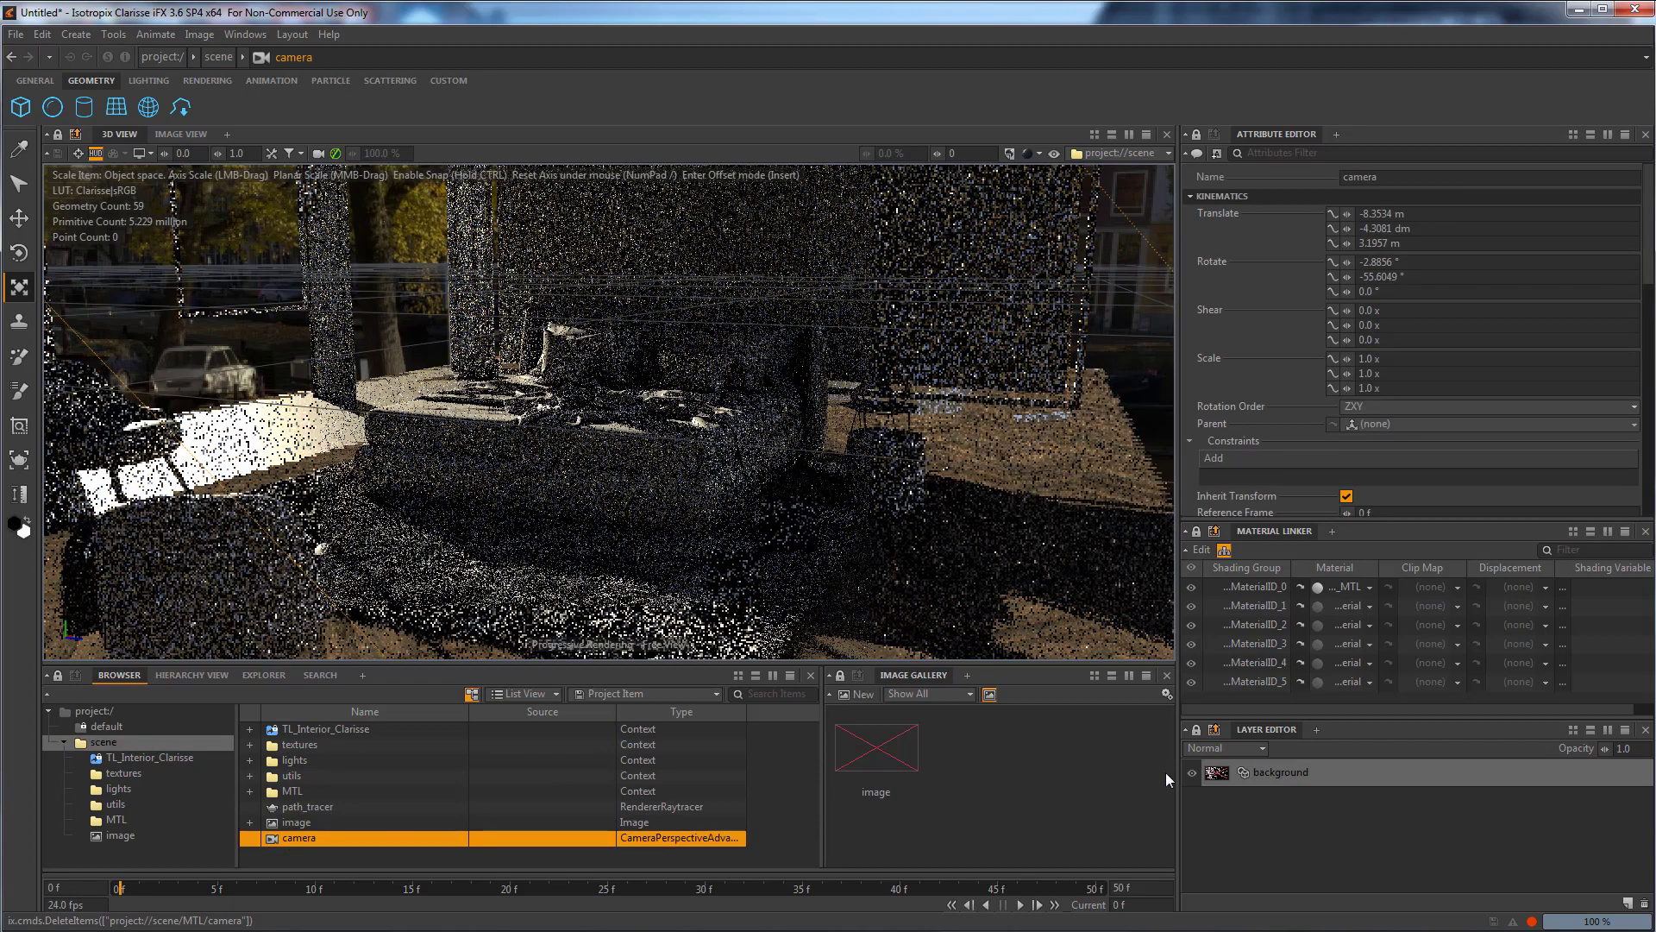
left_click(1266, 769)
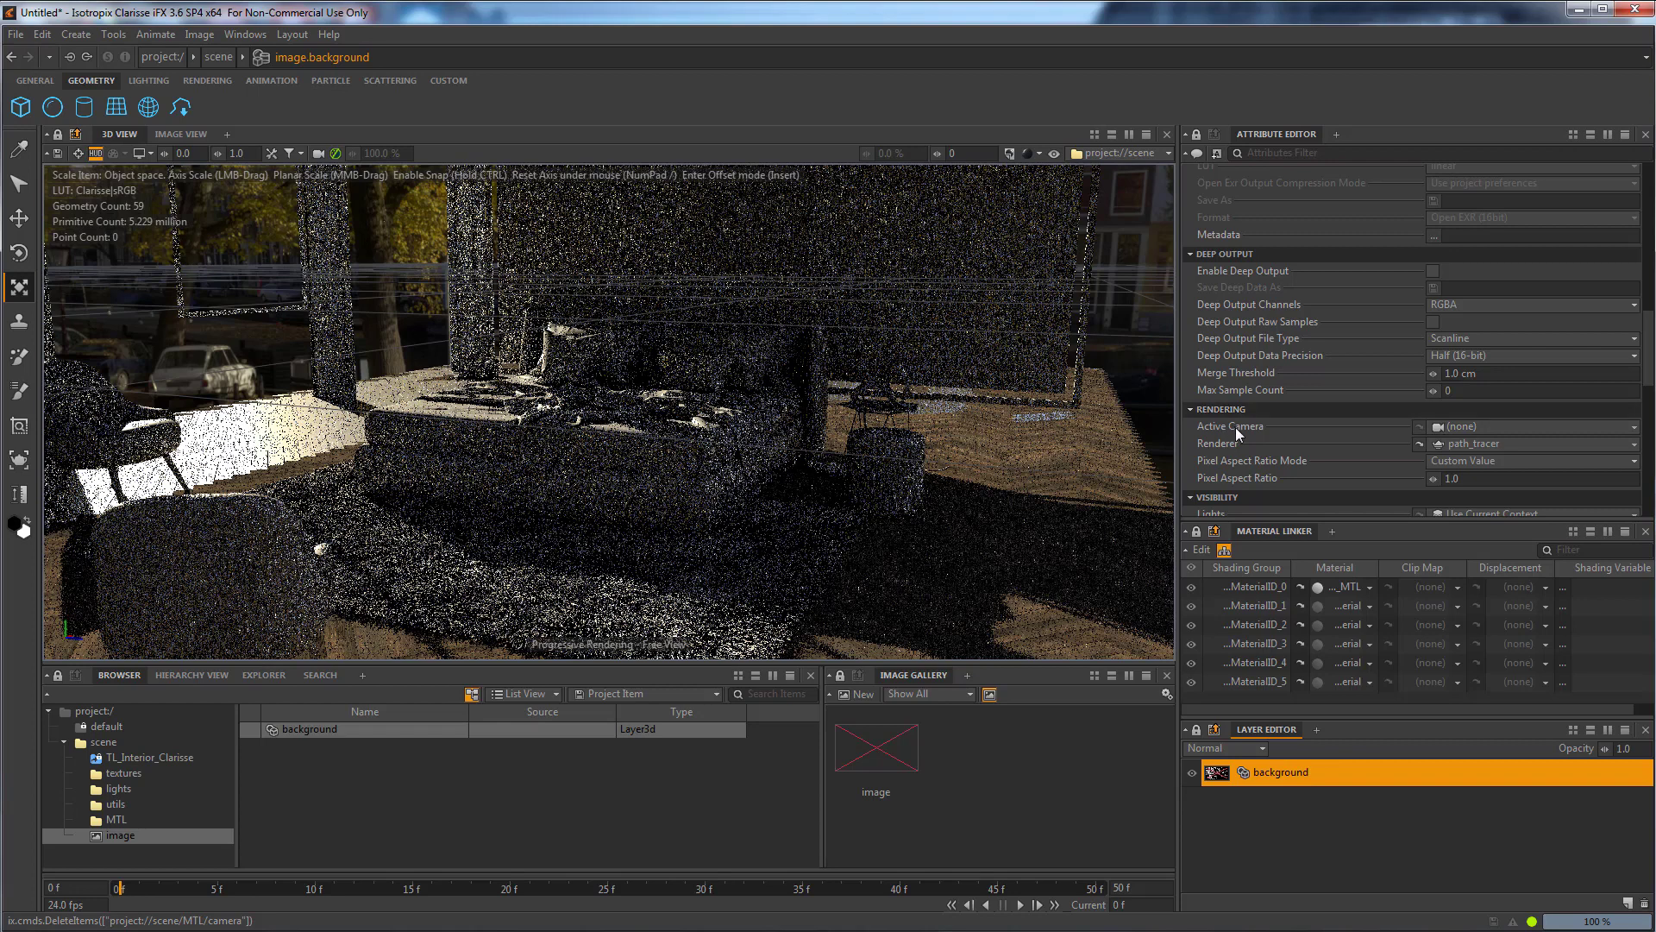
left_click(1477, 424)
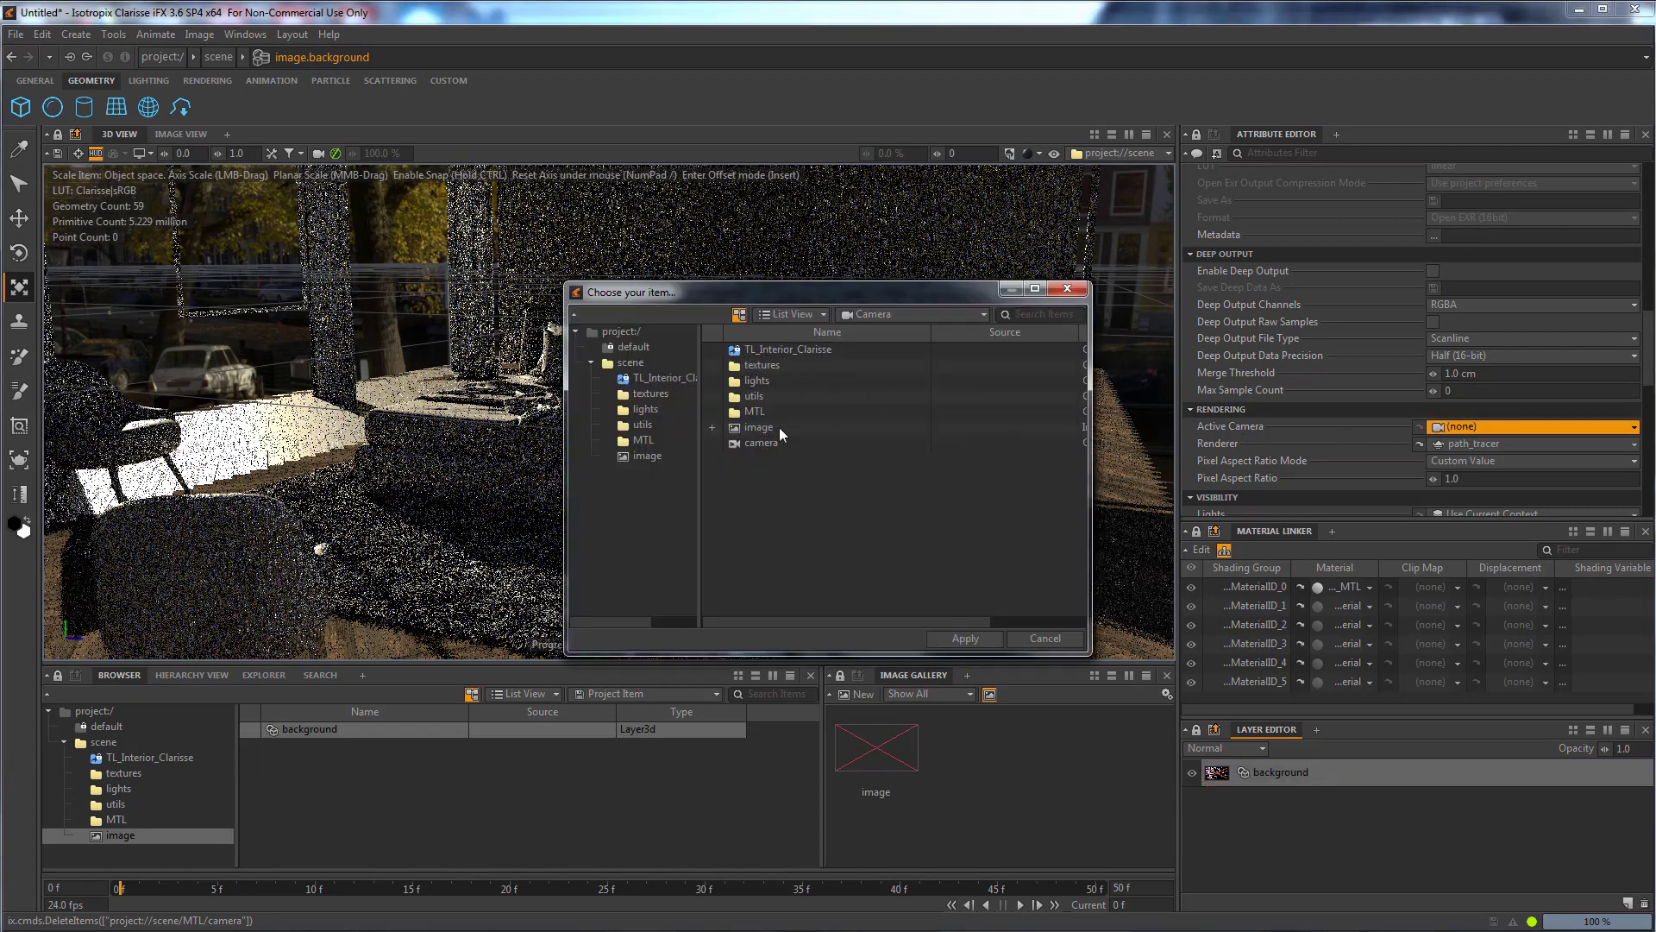
left_click(767, 442)
left_click(964, 638)
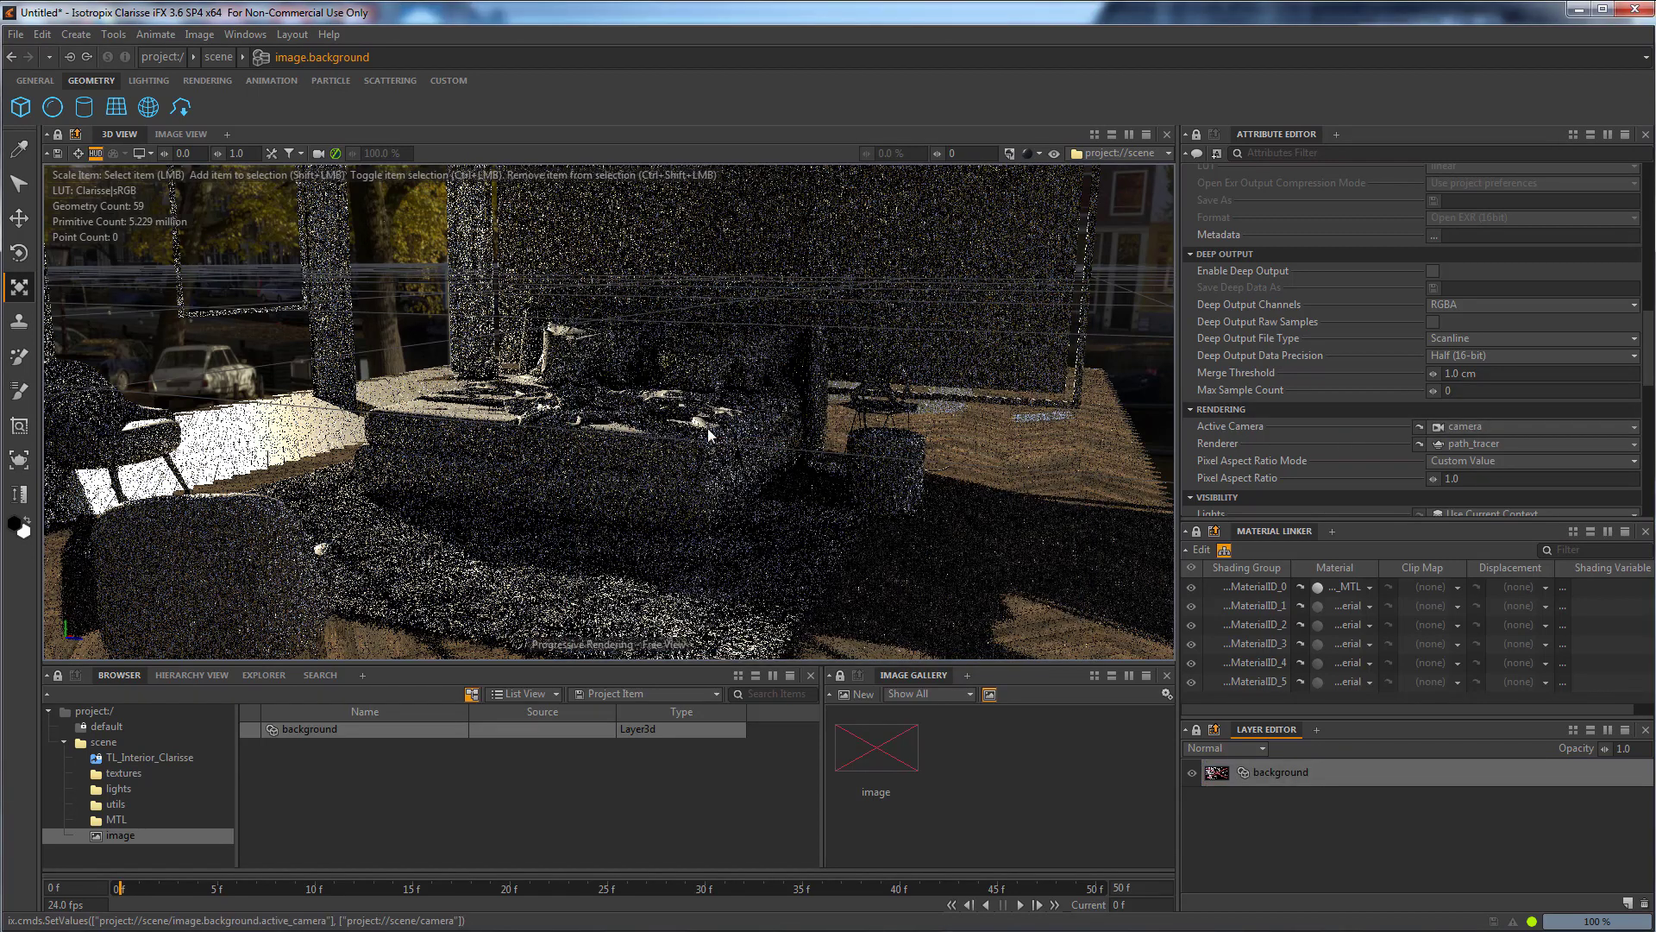
Set the rendered image's resolution multiplier to 100% and limit rendering to a region across the floor at the bottom of the image.
left_click(188, 133)
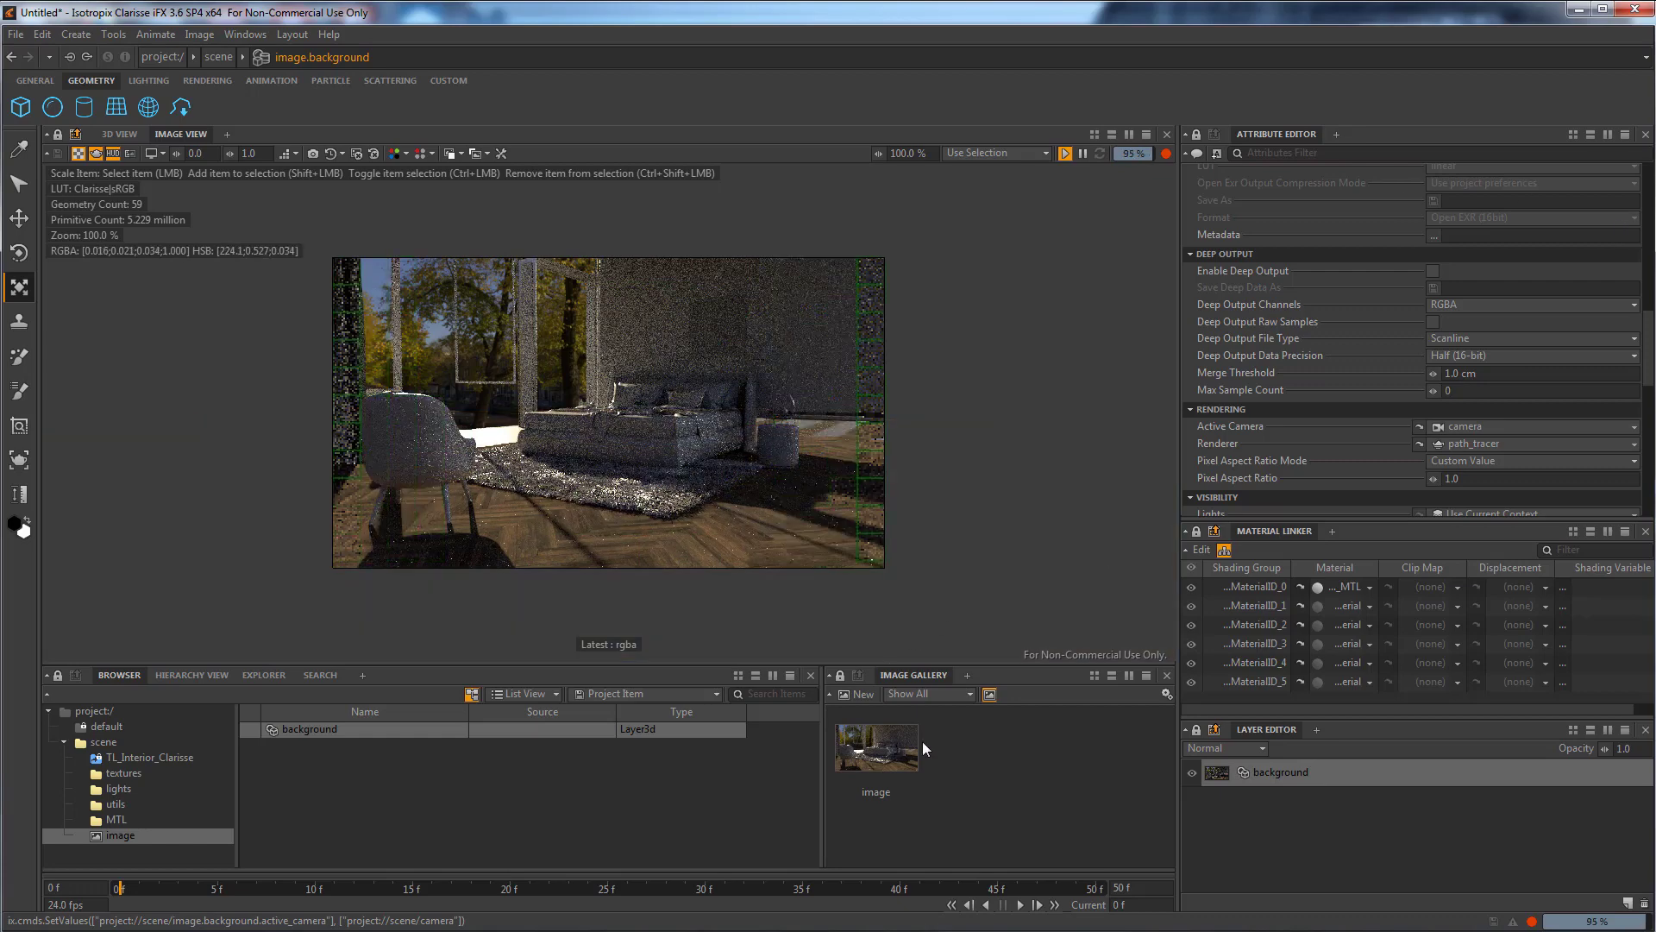
left_click(889, 749)
scroll(1580, 200, "up", 6)
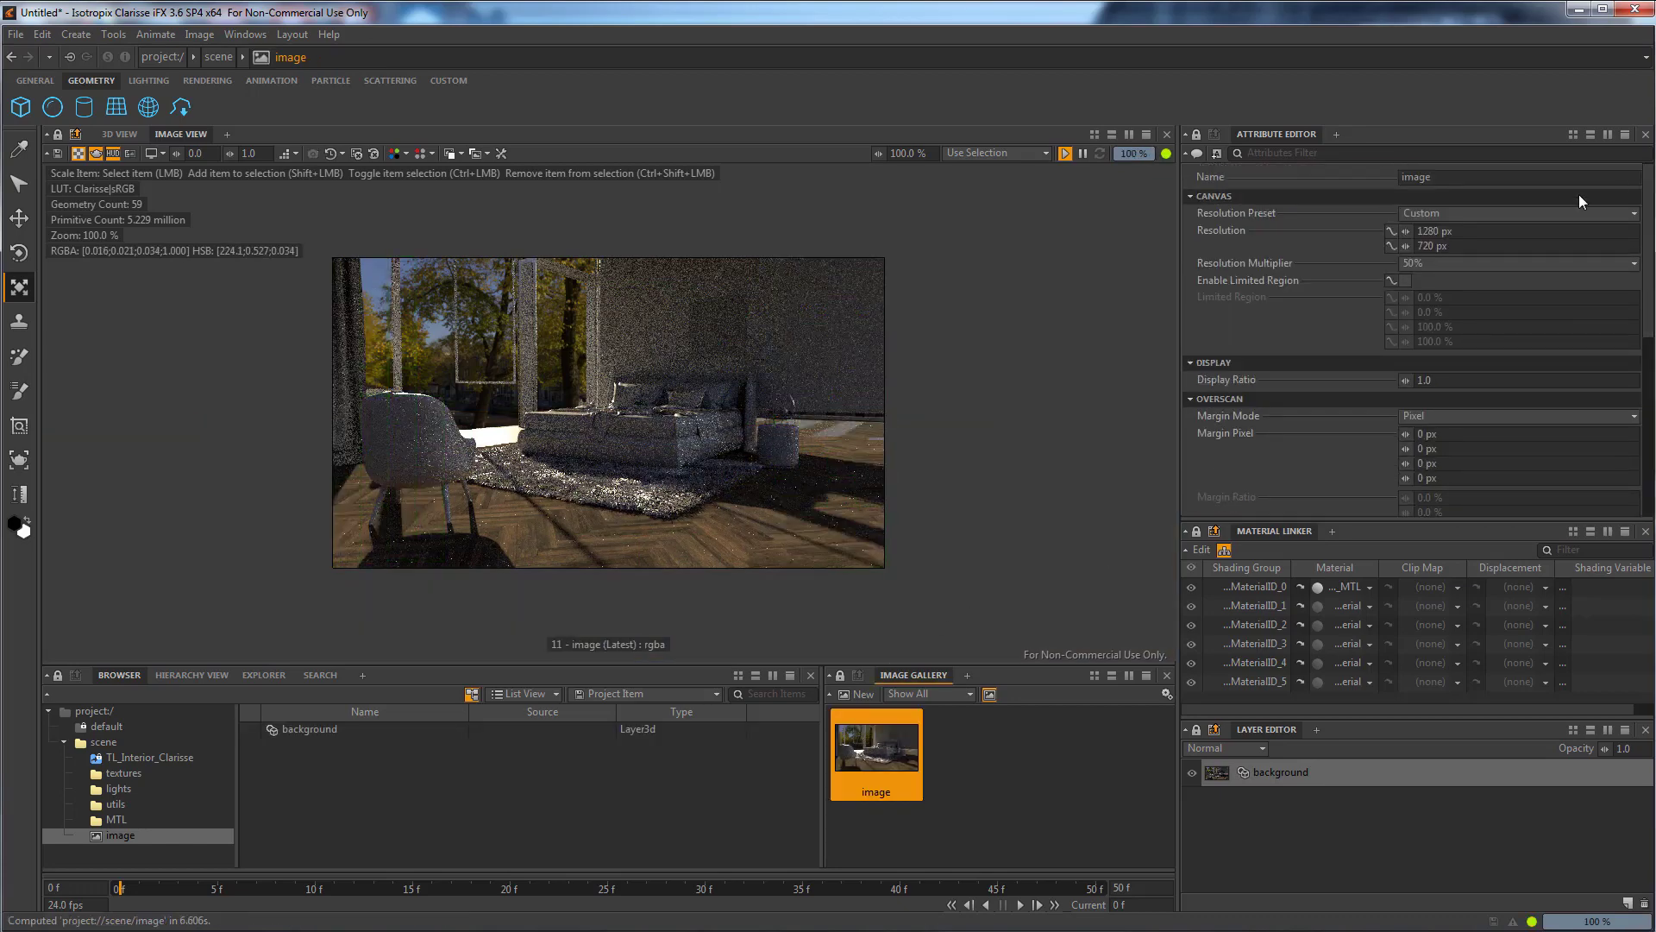
left_click(1421, 262)
left_click(1430, 316)
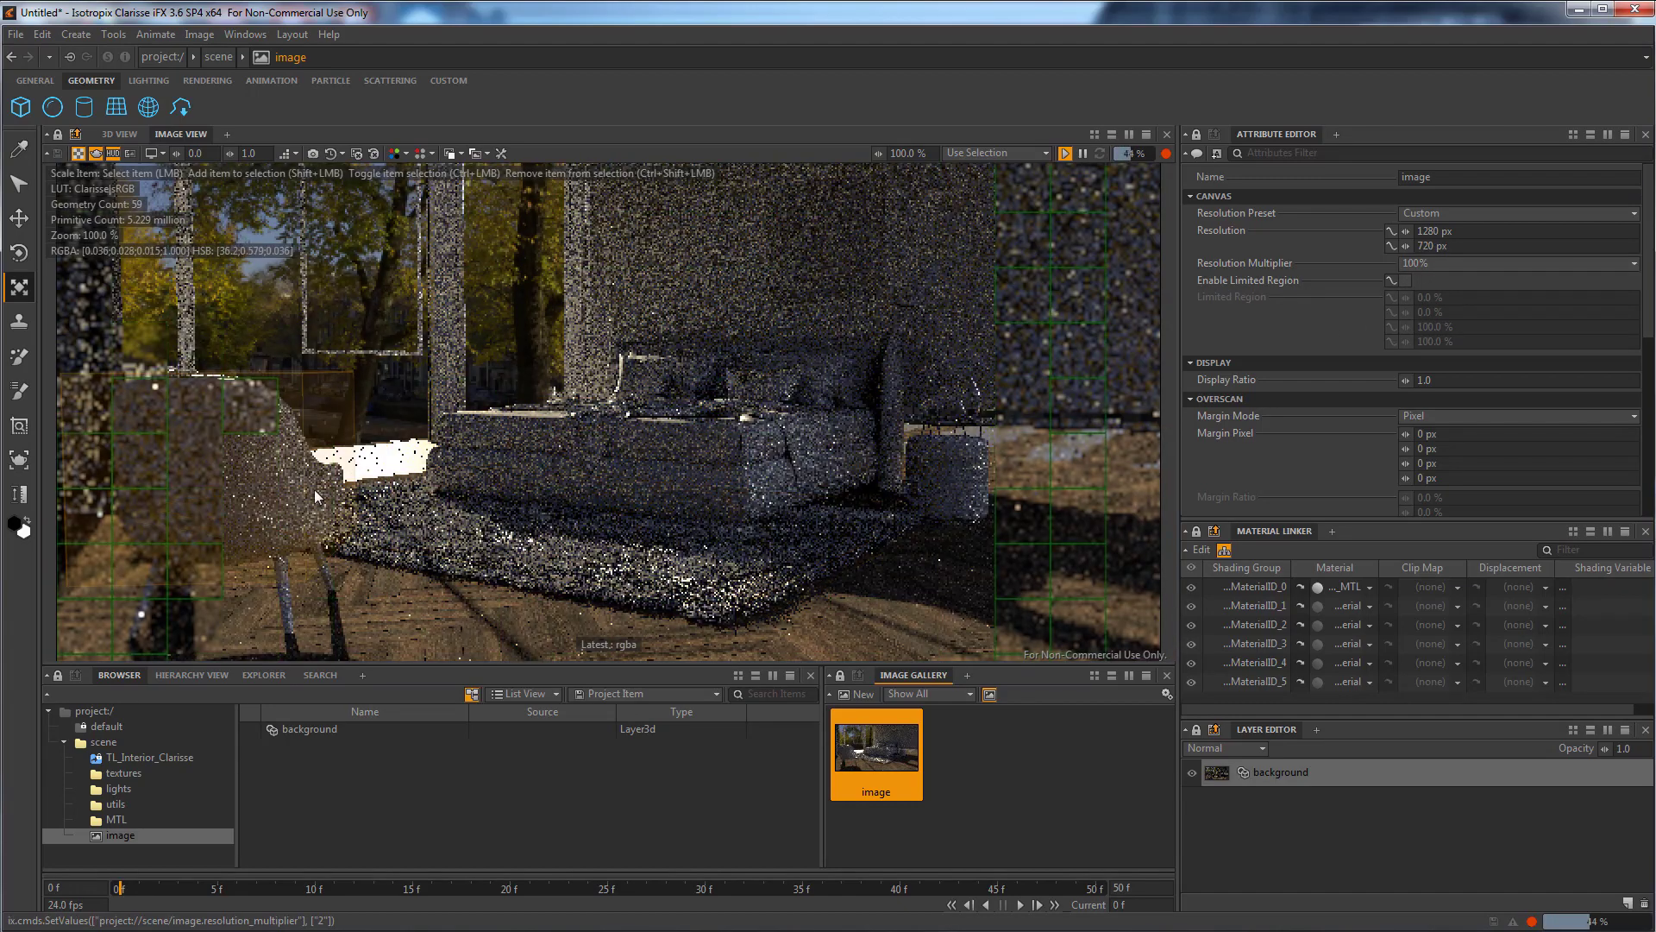
left_click(19, 460)
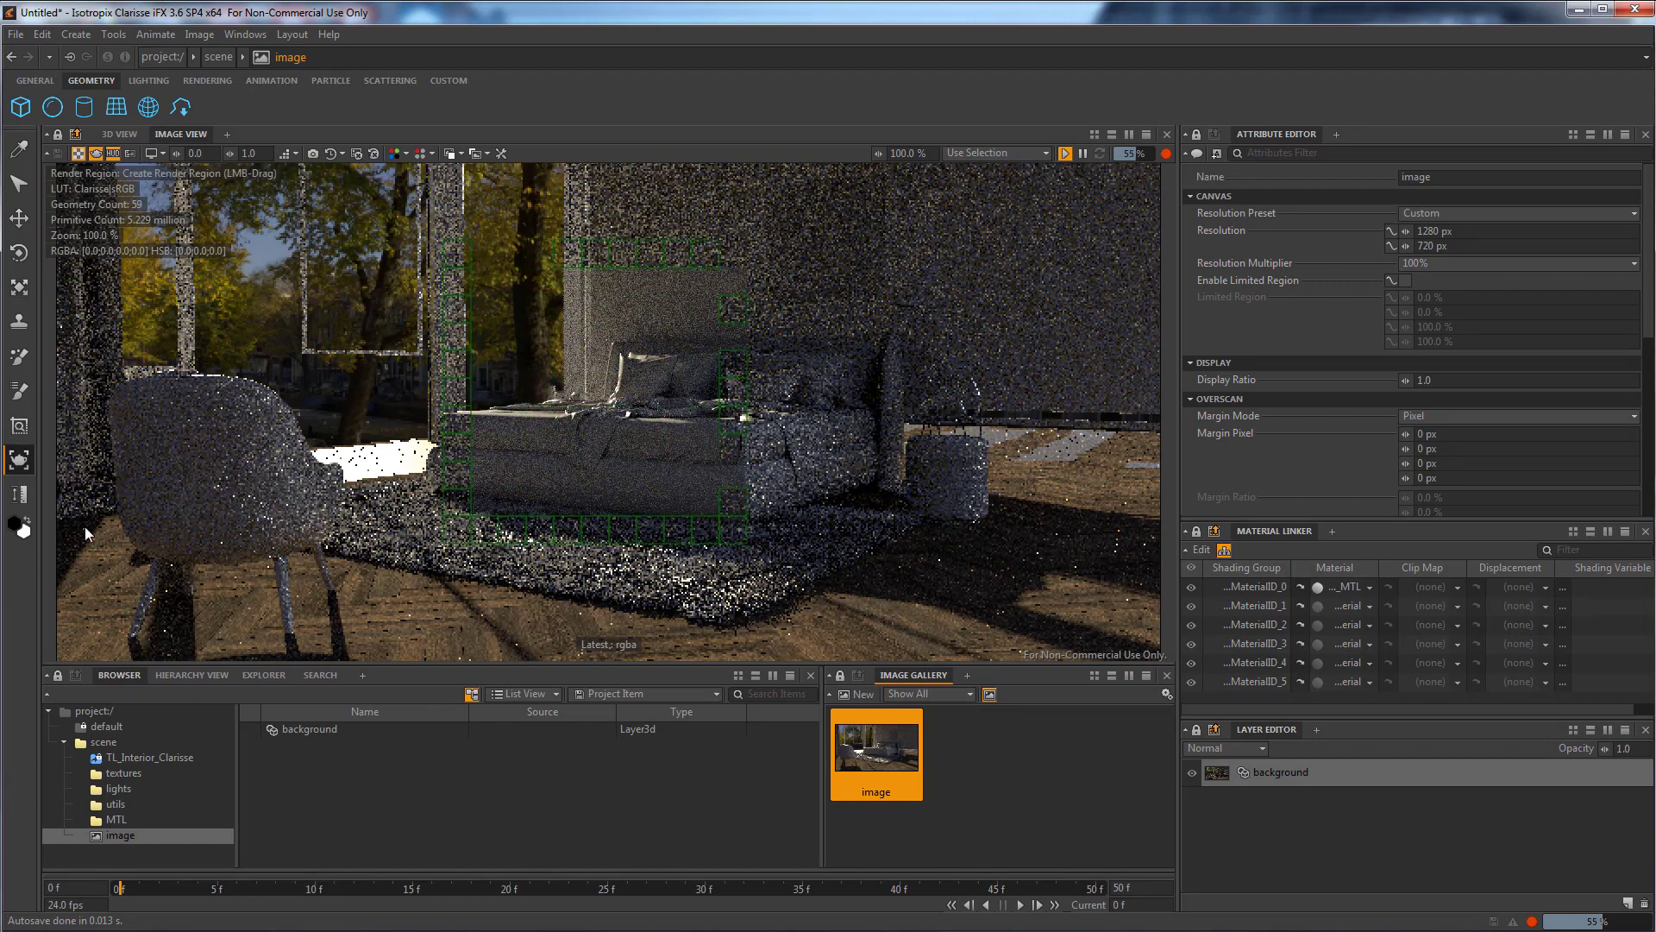
left_click_drag(83, 527, 1158, 659)
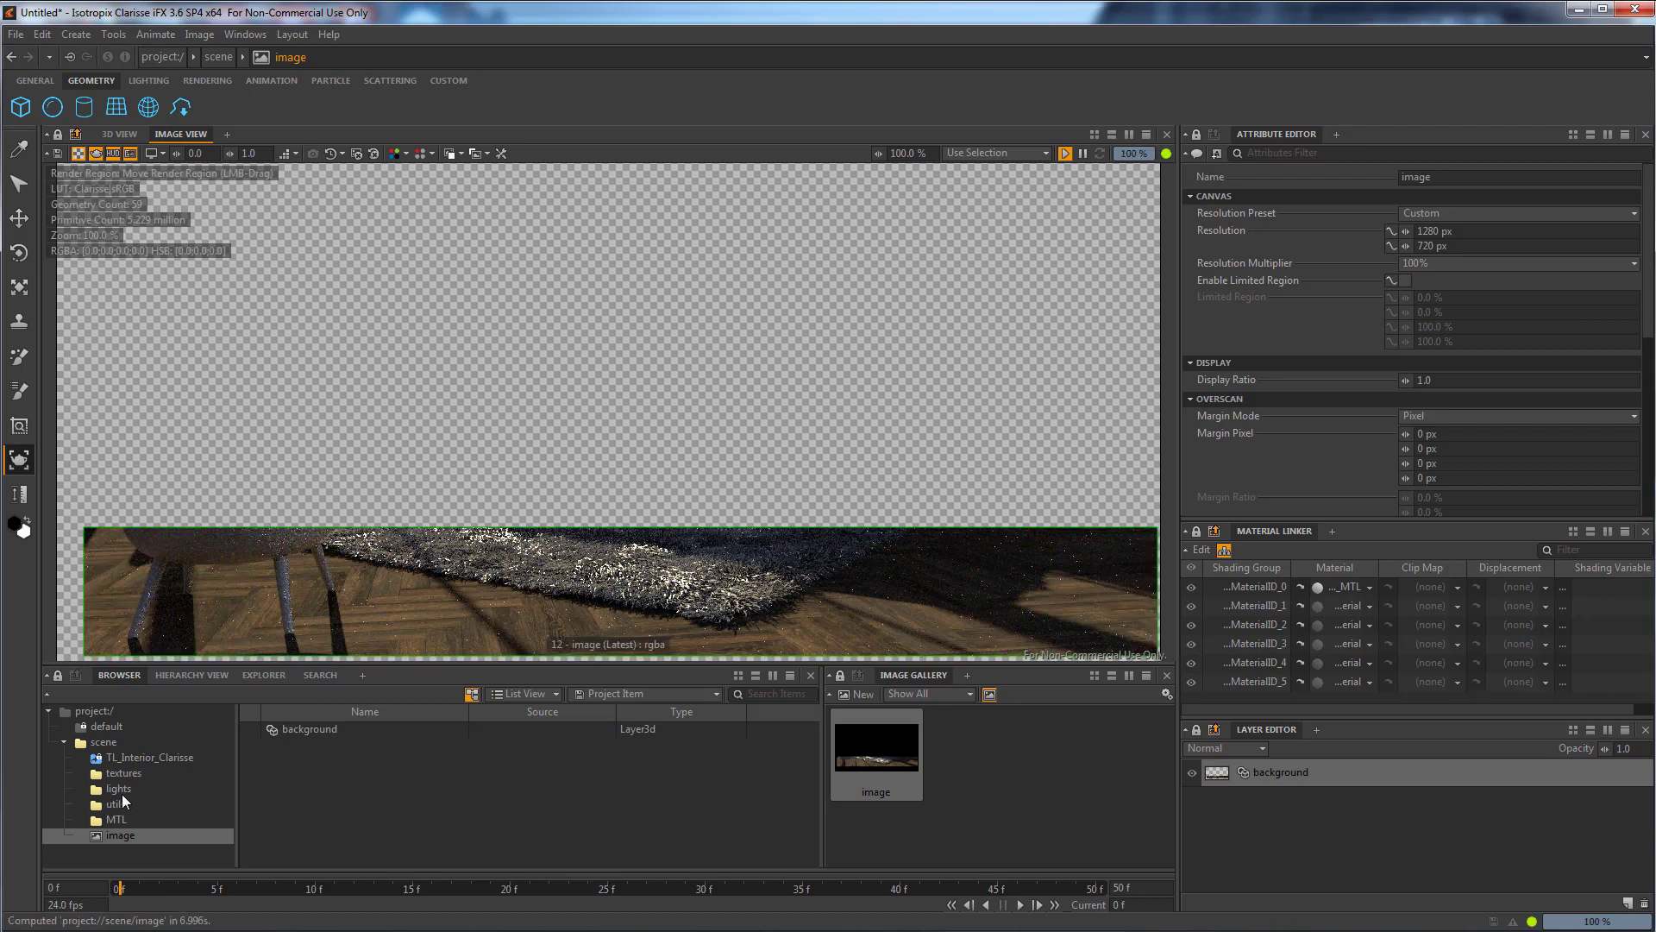
Set parquet_MTL's Specular 1 Strength to 100% and expand its Specular 1 Fresnel settings.
left_click(112, 819)
left_click(303, 761)
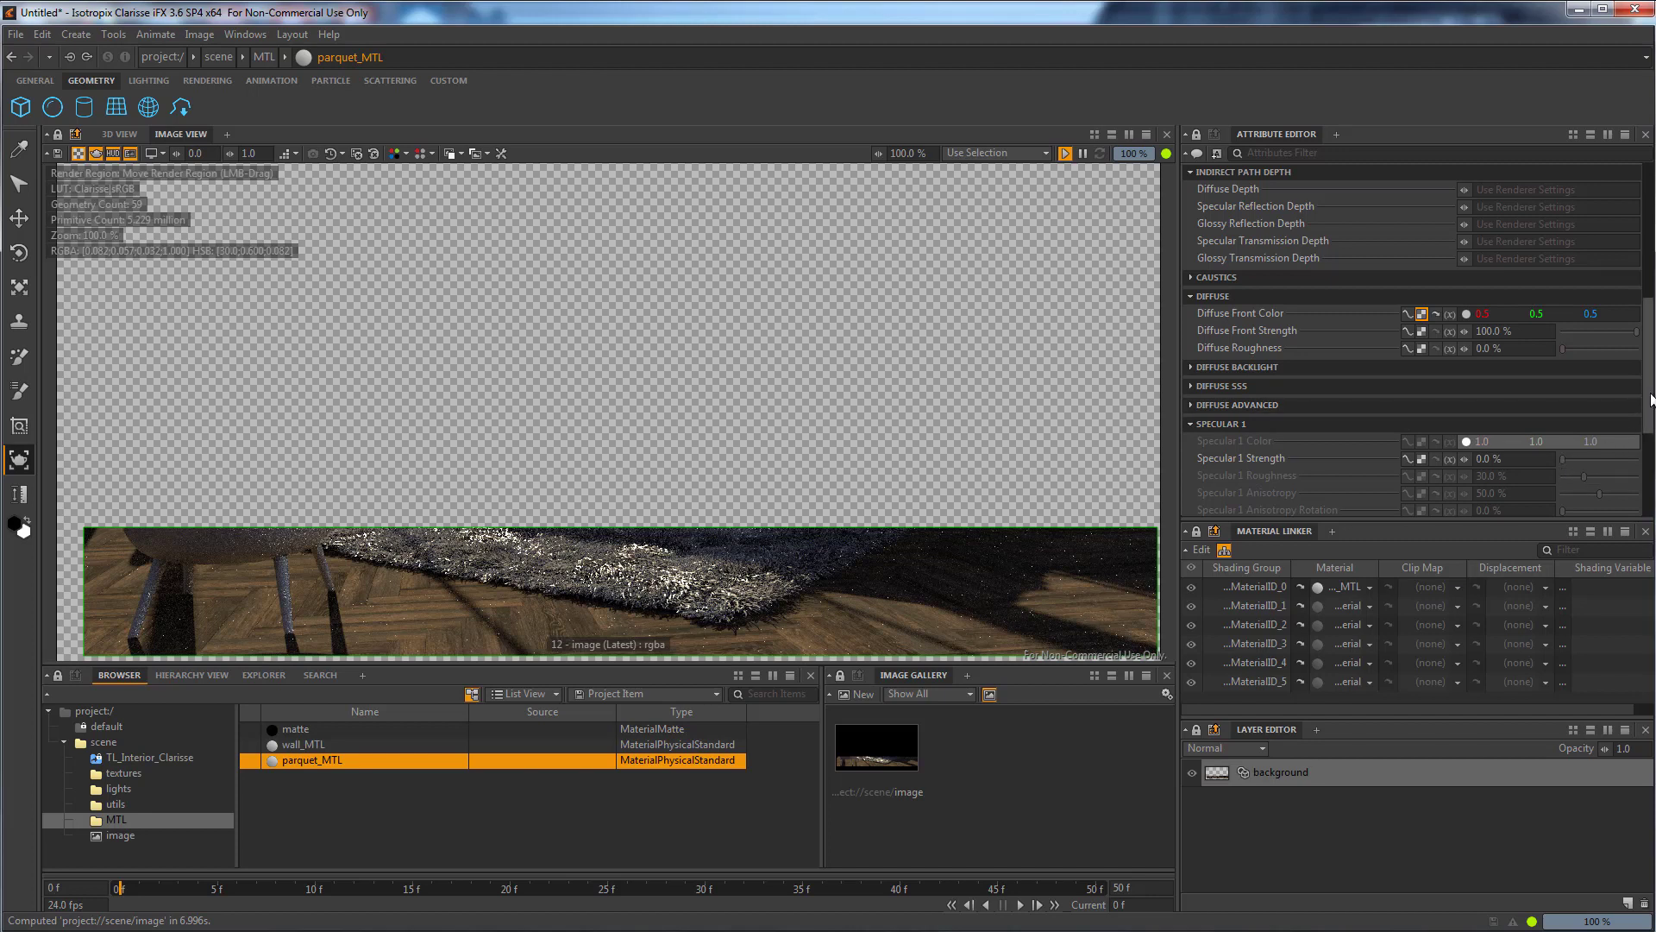
scroll(1646, 367, "down", 5)
scroll(1645, 367, "down", 1)
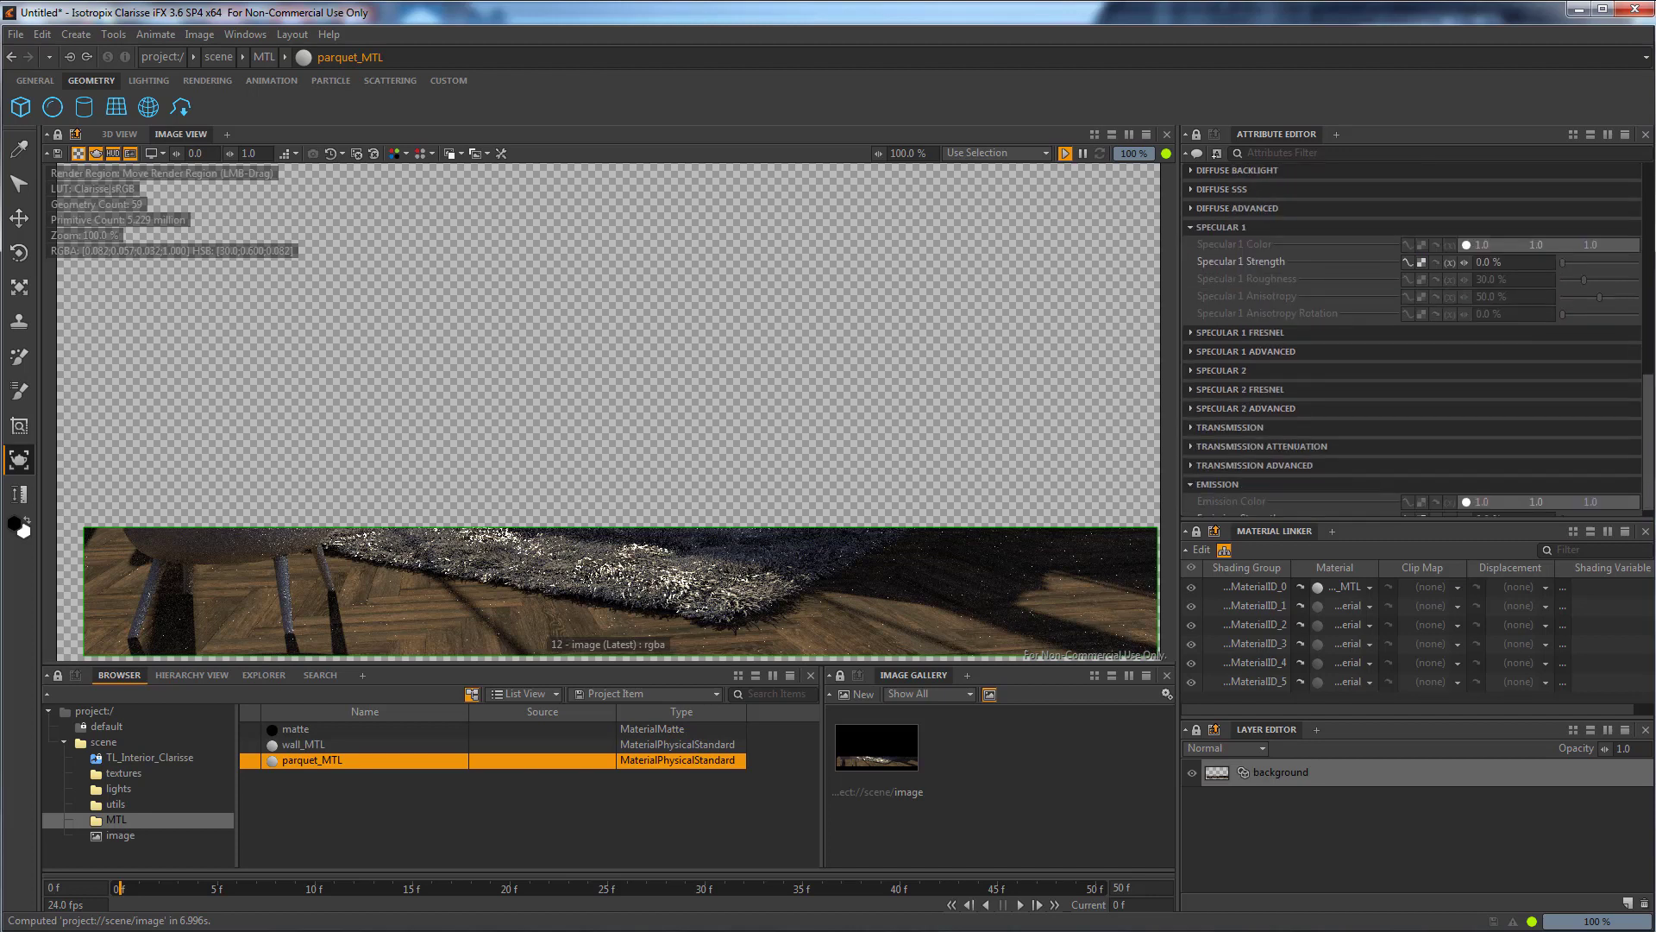
left_click(1282, 335)
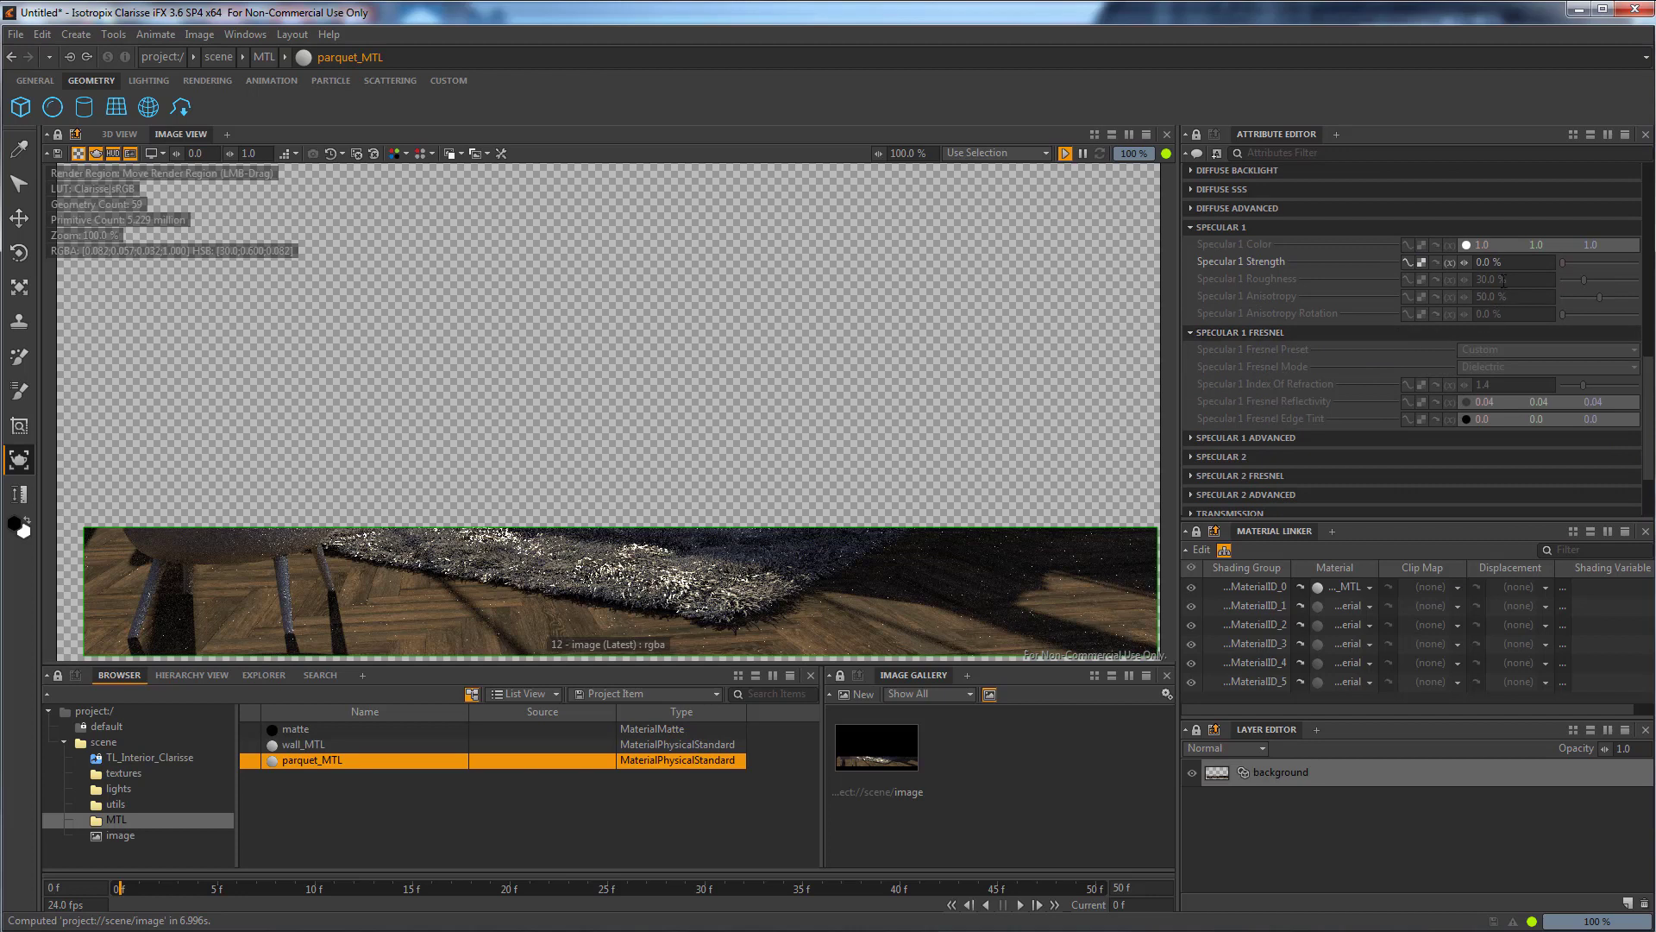
left_click_drag(1562, 263, 1639, 262)
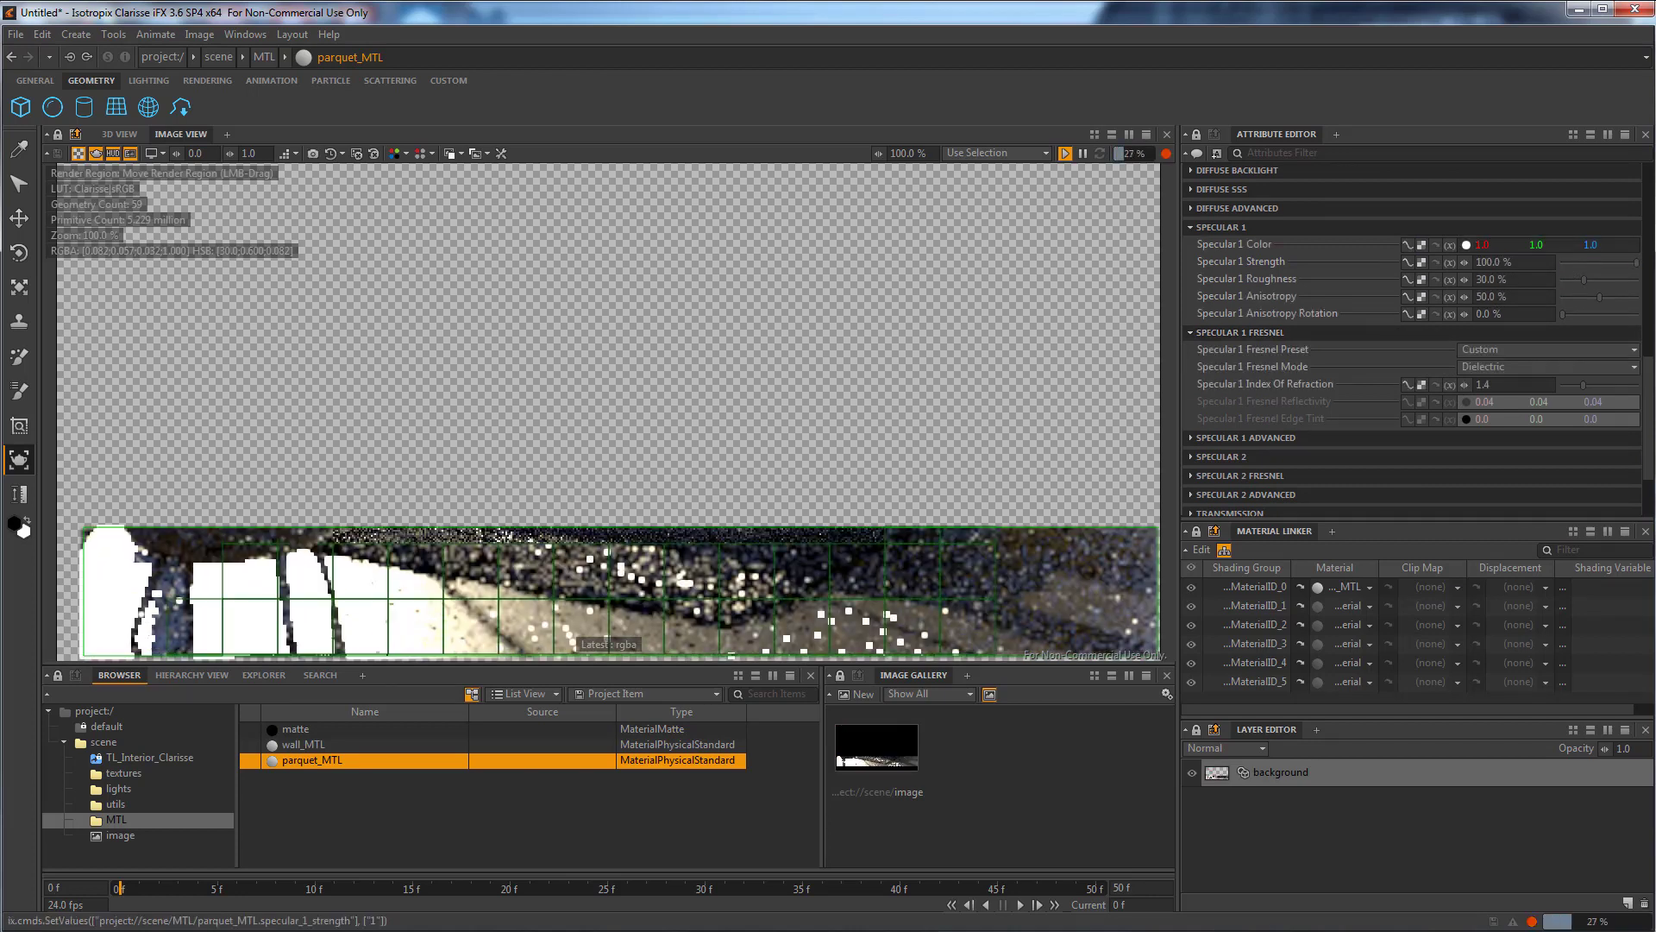
Set parquet_MTL's Specular 1 Index Of Refraction to 1.55.
left_click(1501, 384)
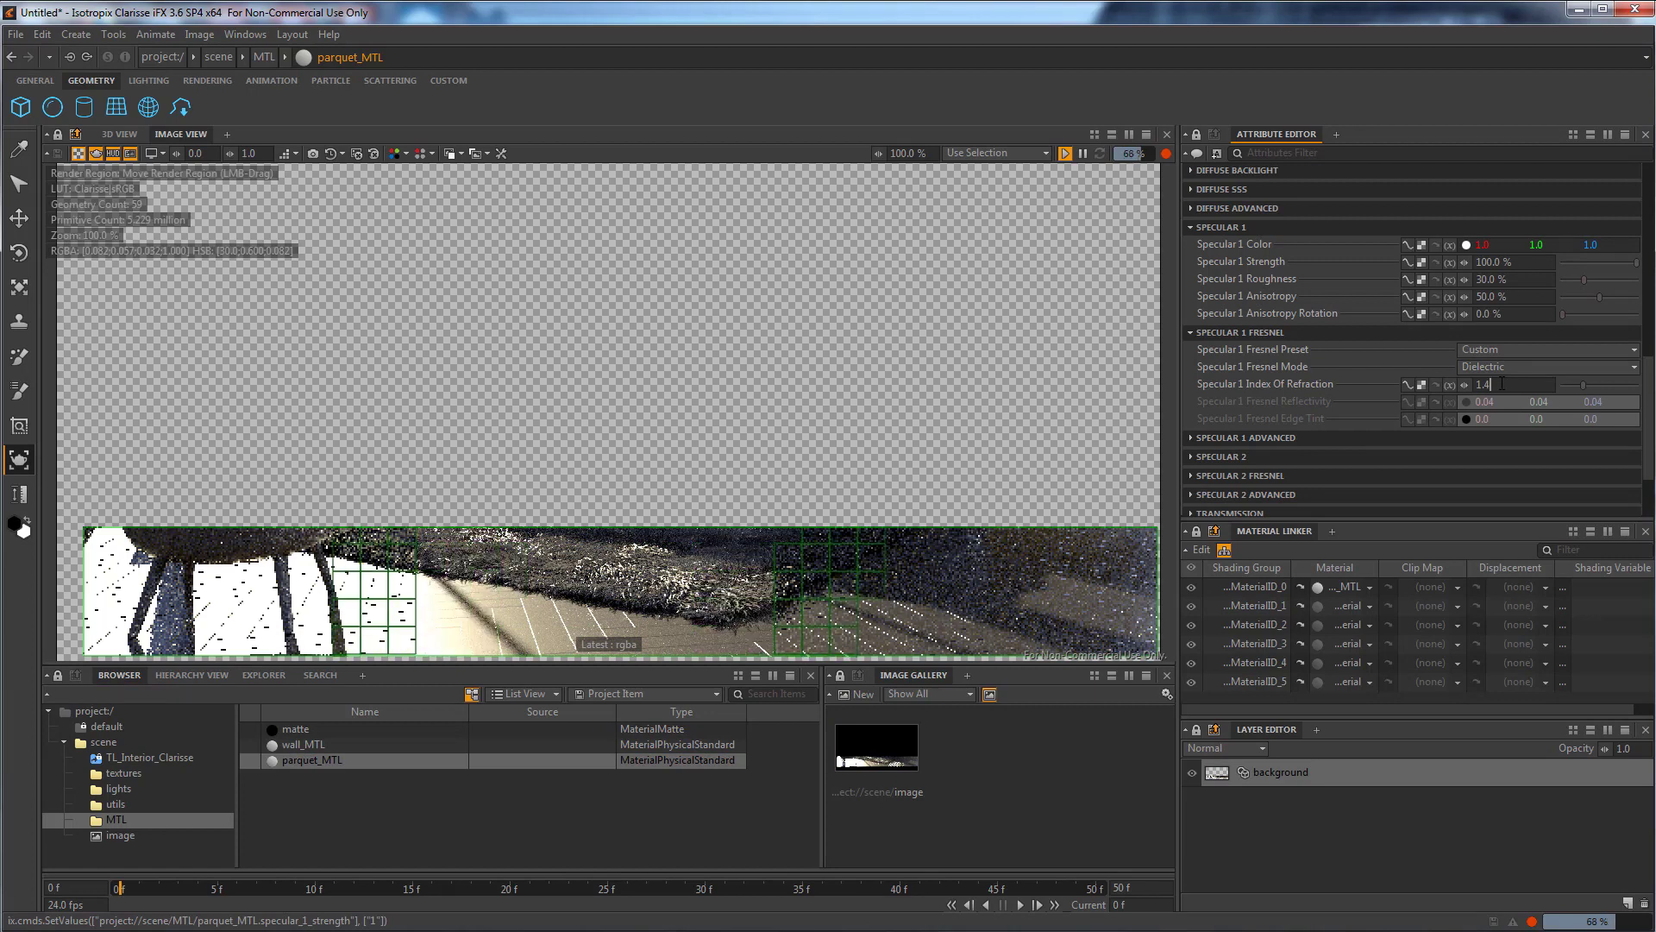
key("BackSpace")
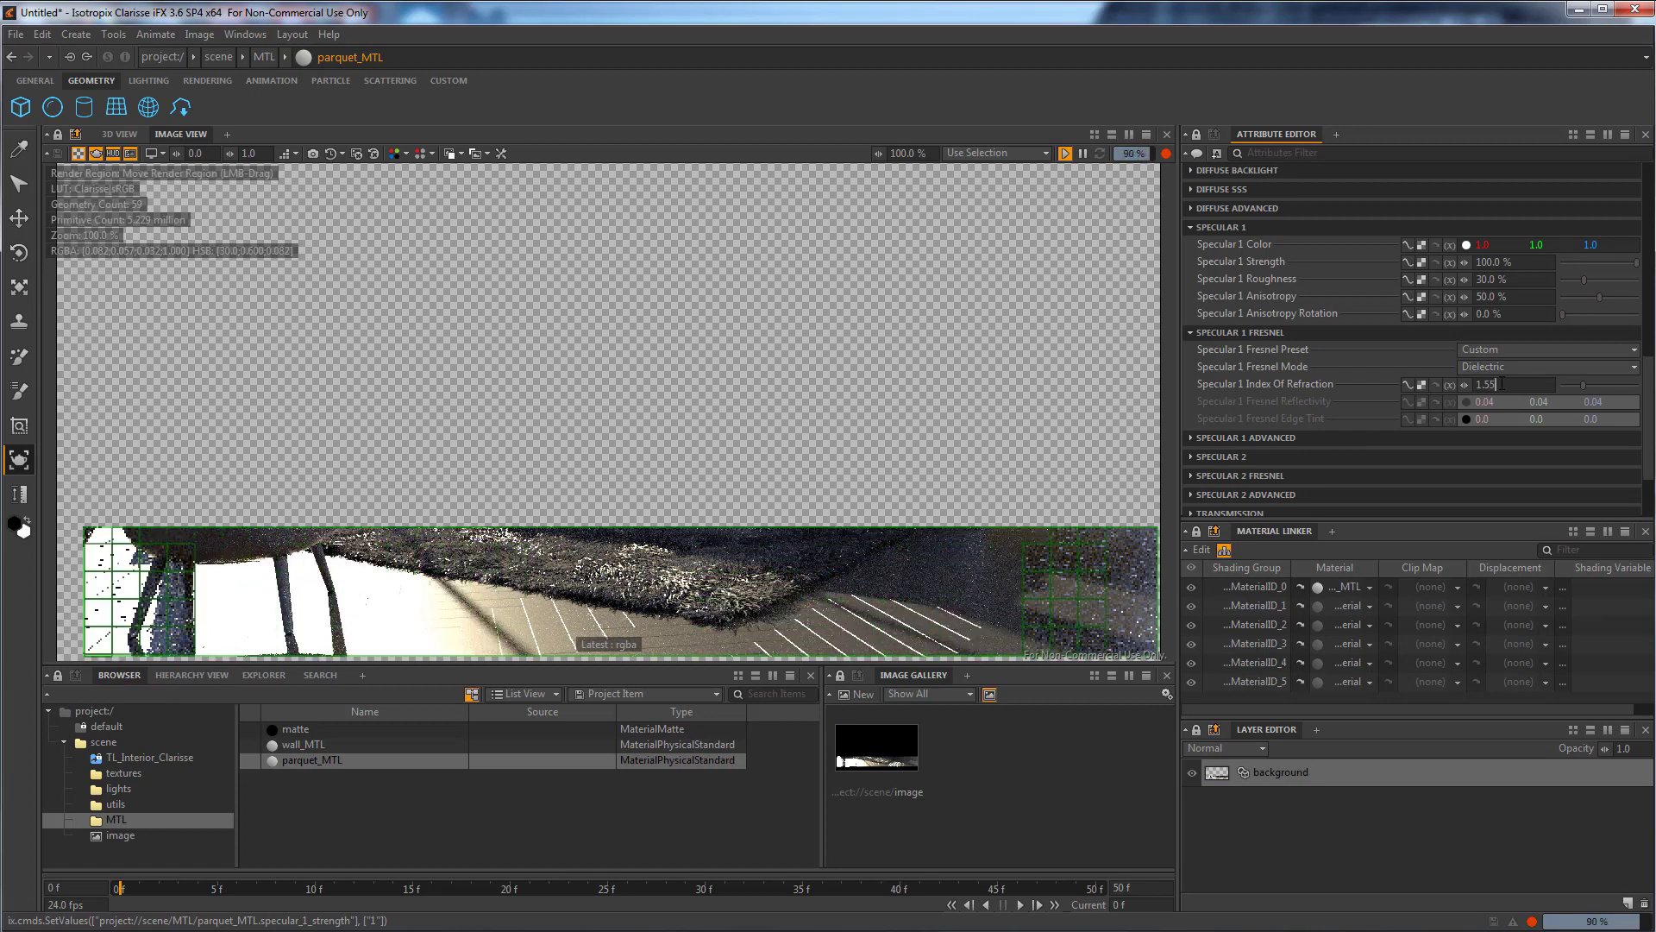
type("55")
key("Return")
left_click(1505, 366)
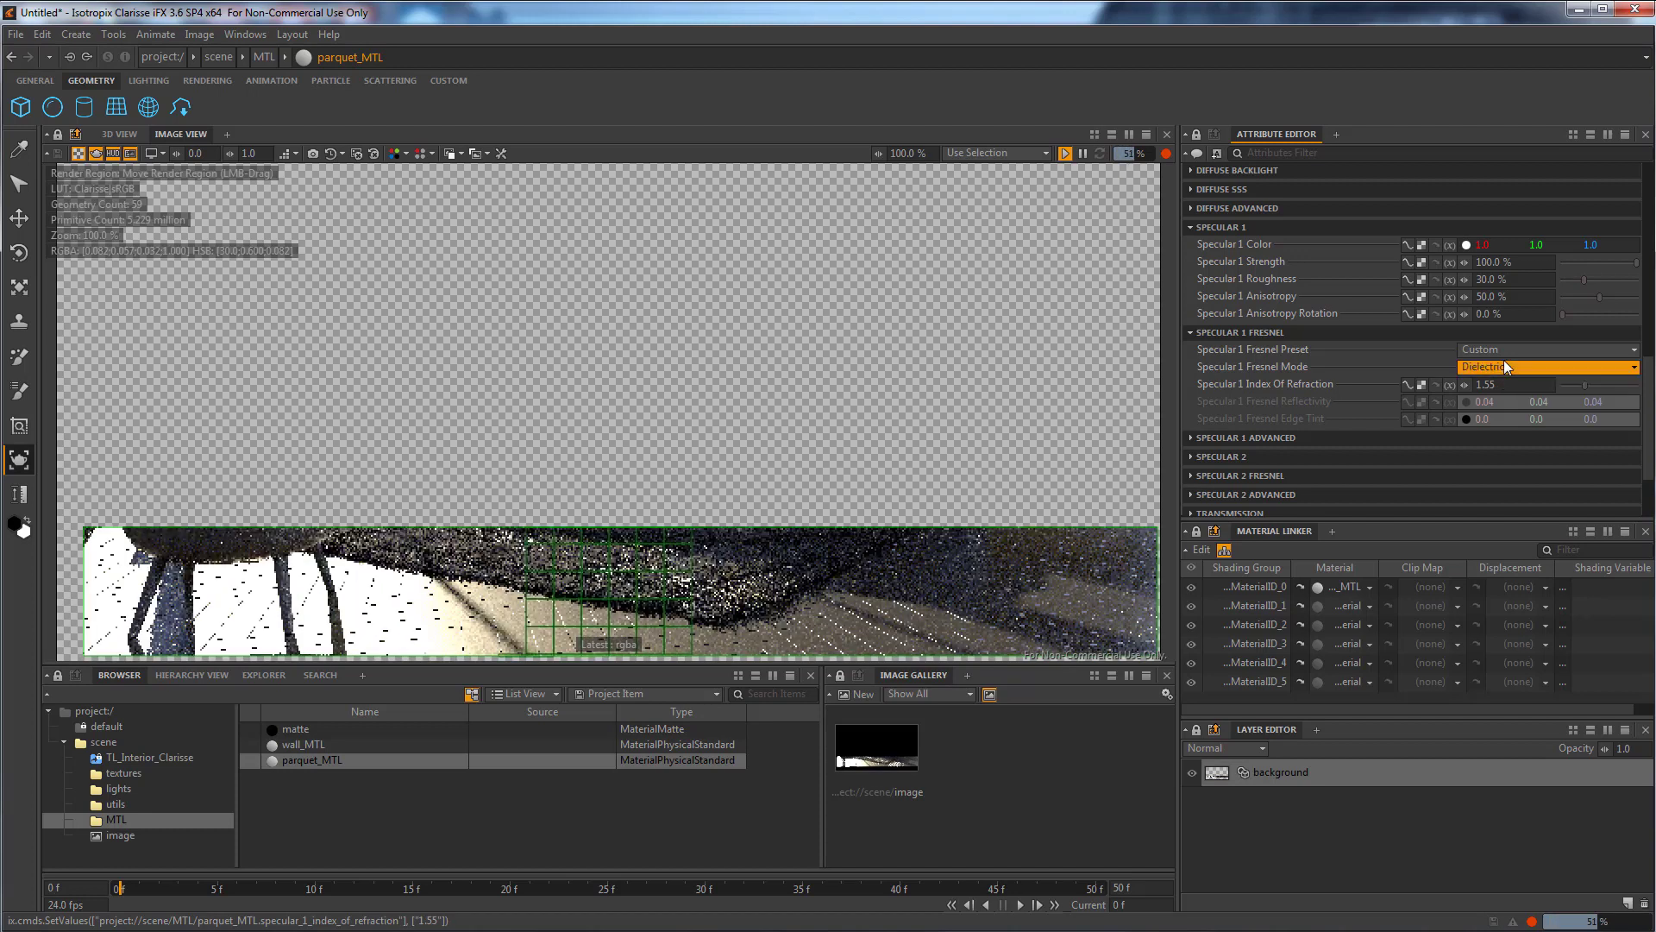
left_click(1503, 360)
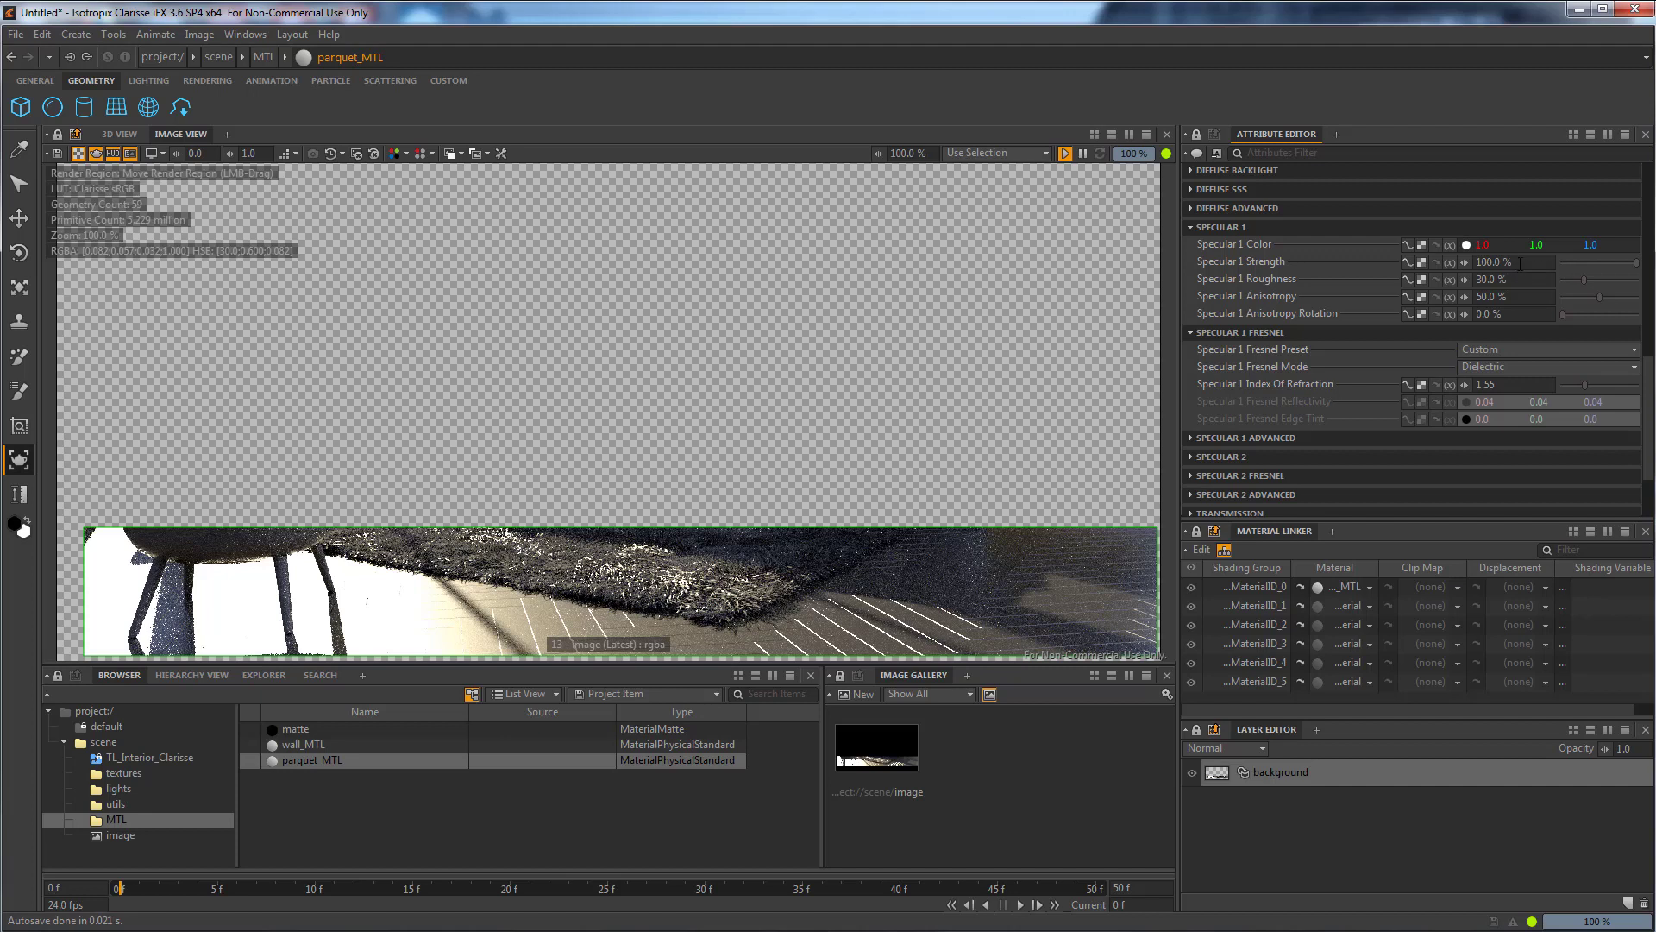
left_click(1286, 442)
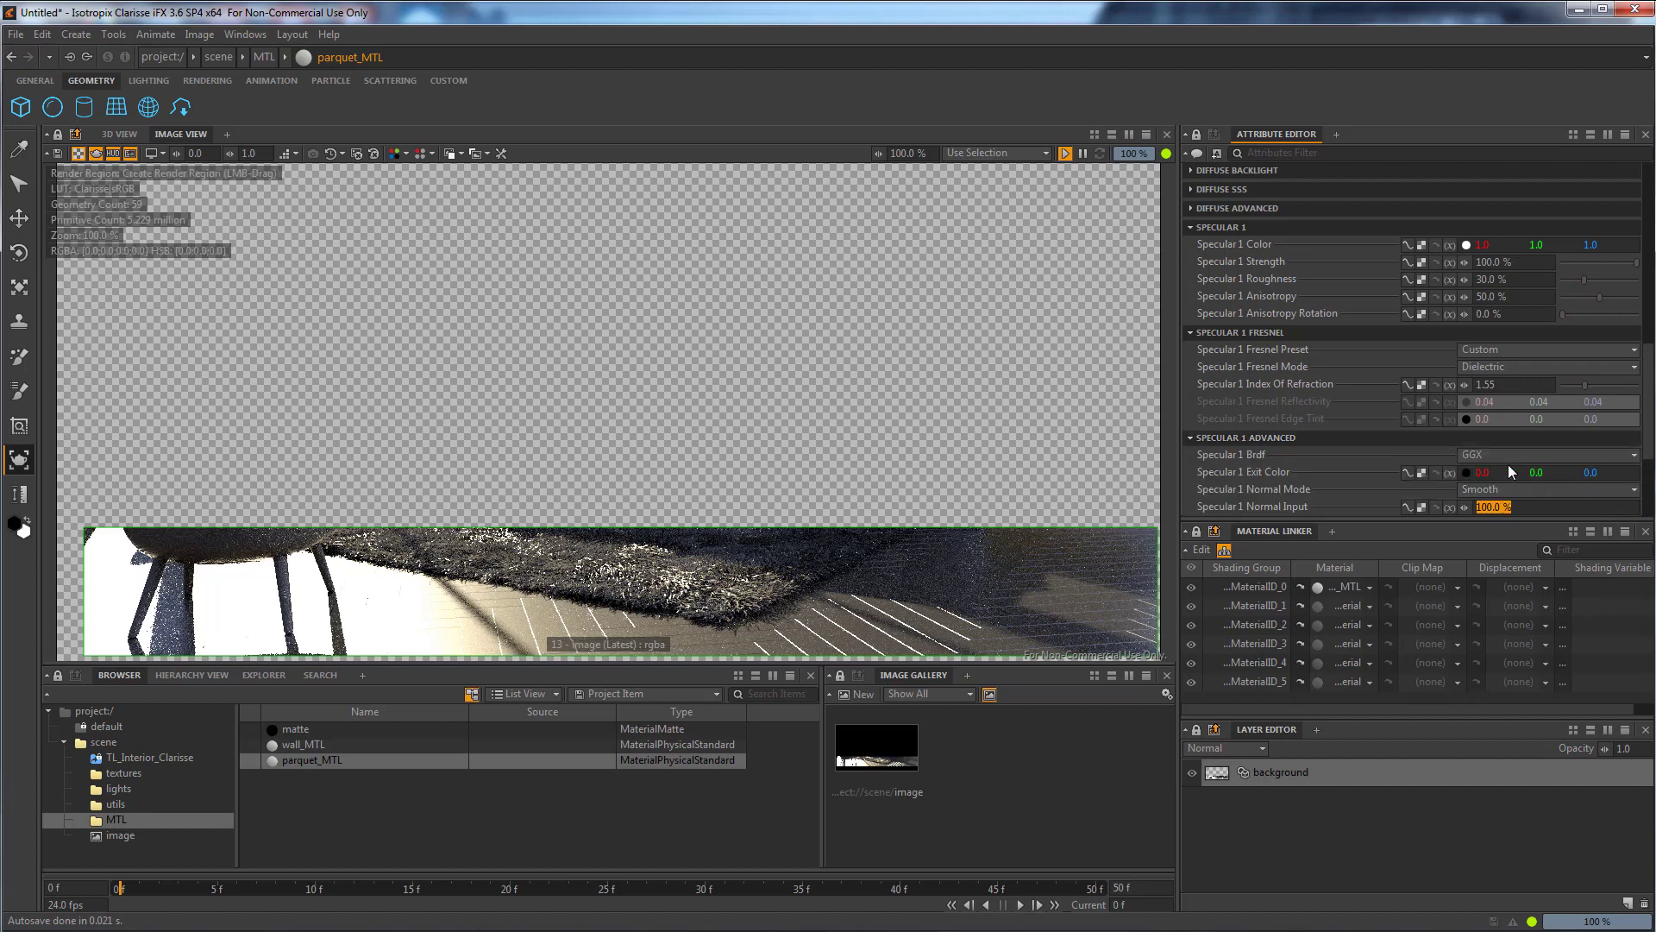
left_click(1299, 438)
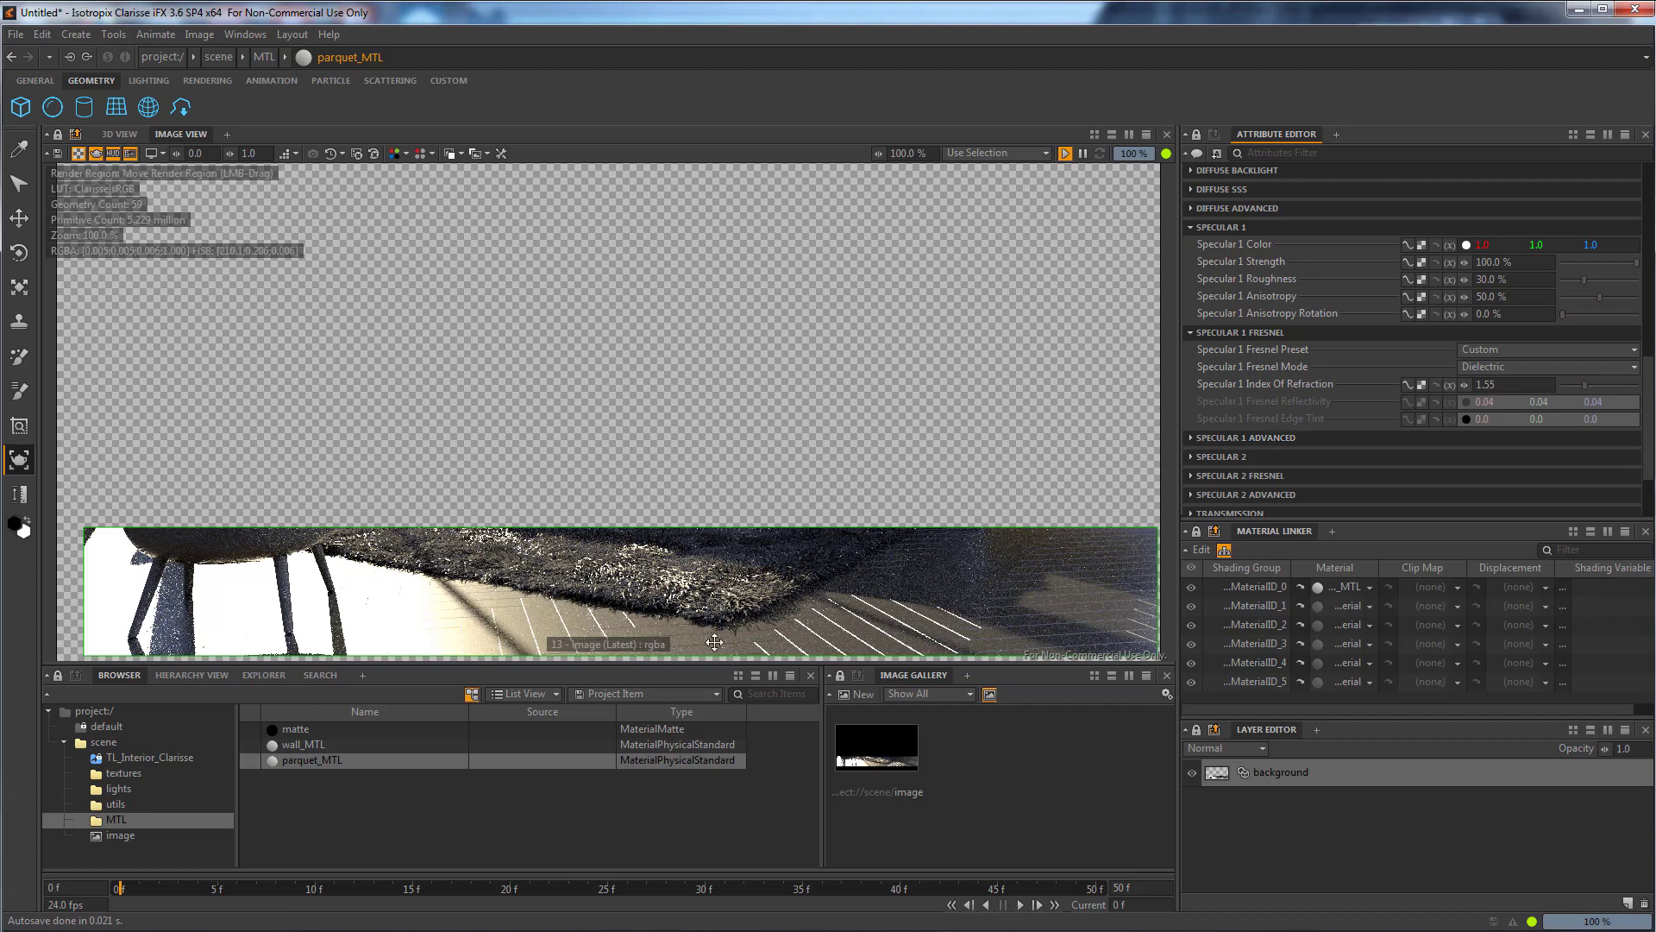
Open parquet_MTL in the Material Editor and enlarge the editor window.
right_click(292, 761)
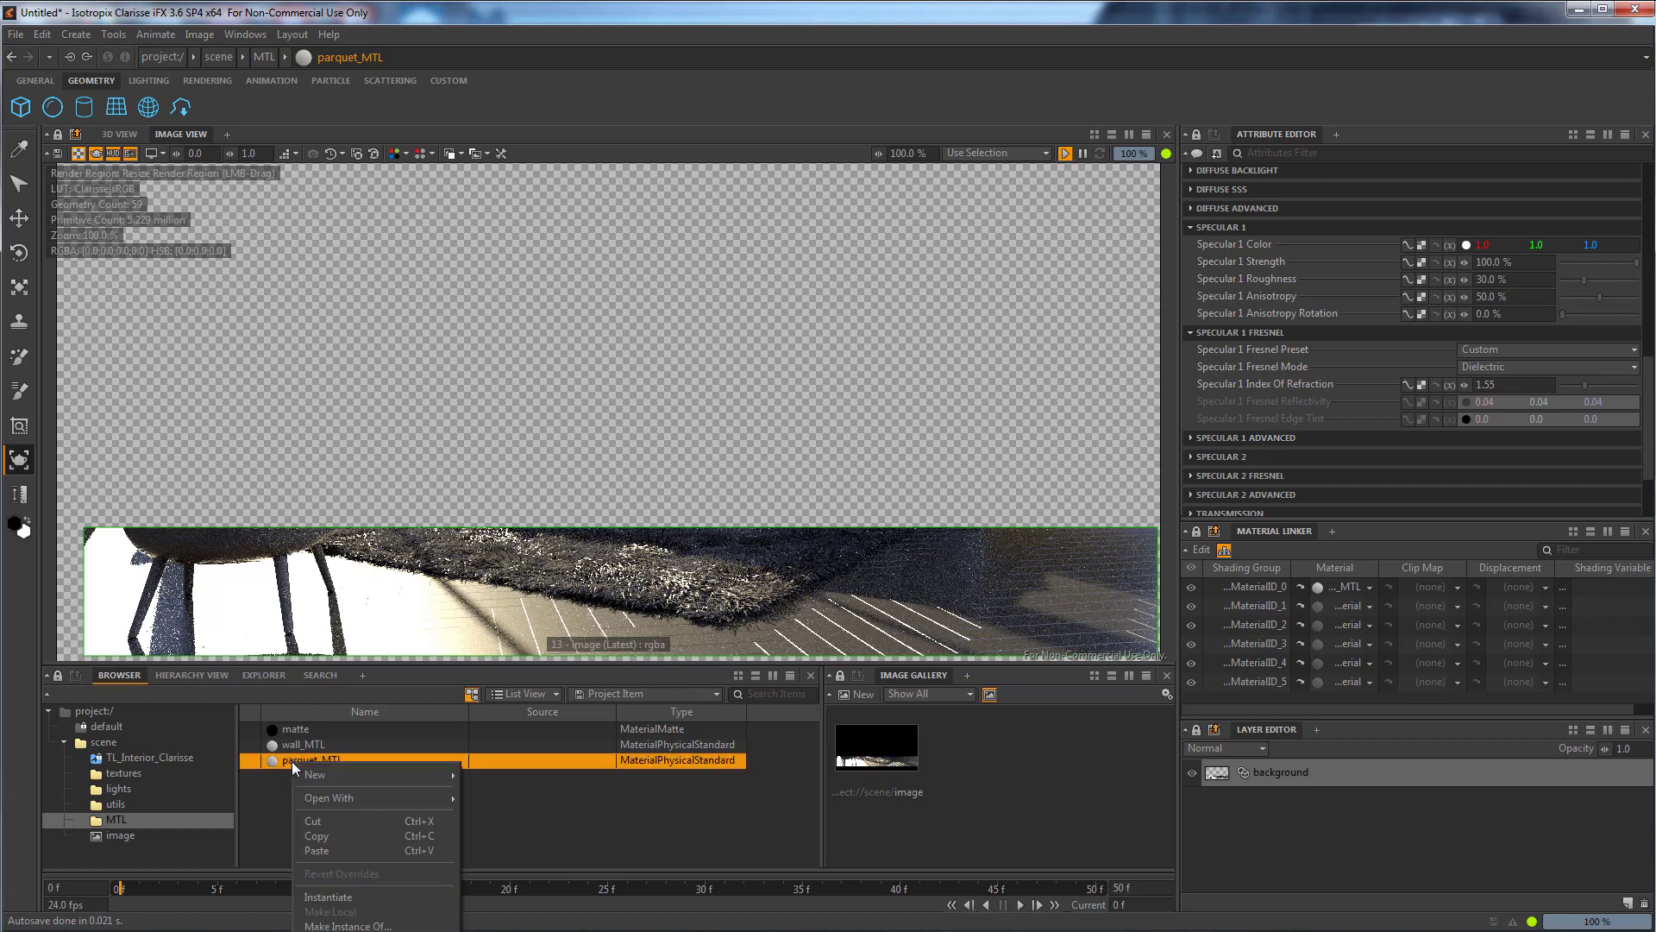
mouse_move(370, 799)
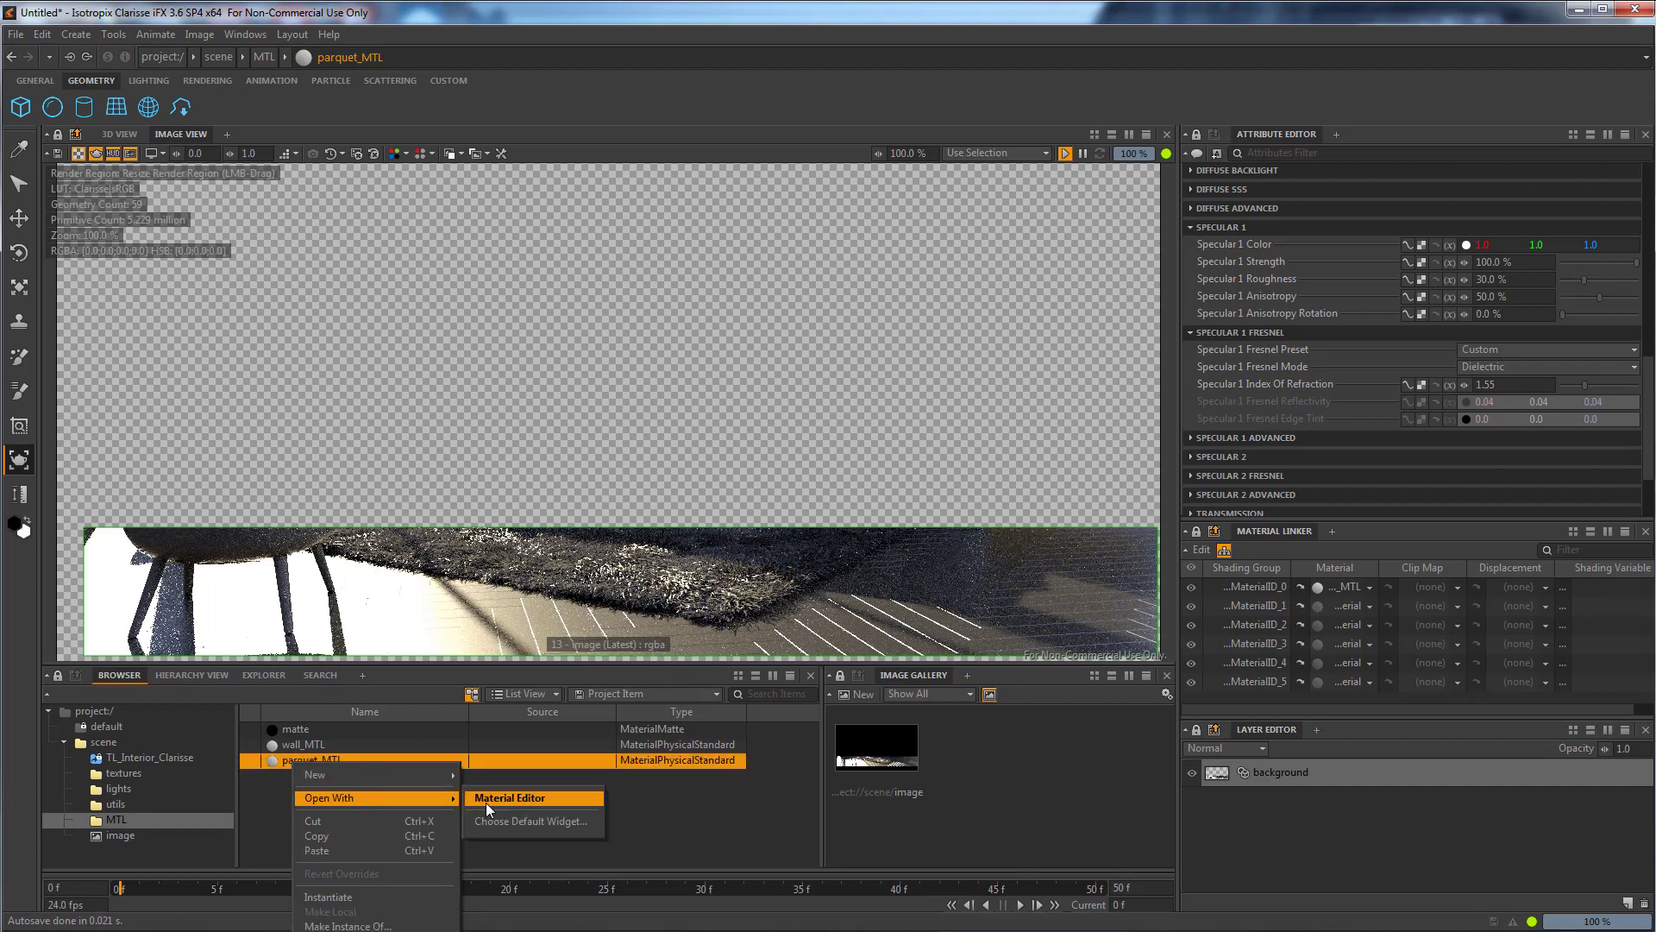
left_click(486, 798)
left_click_drag(592, 799, 1059, 174)
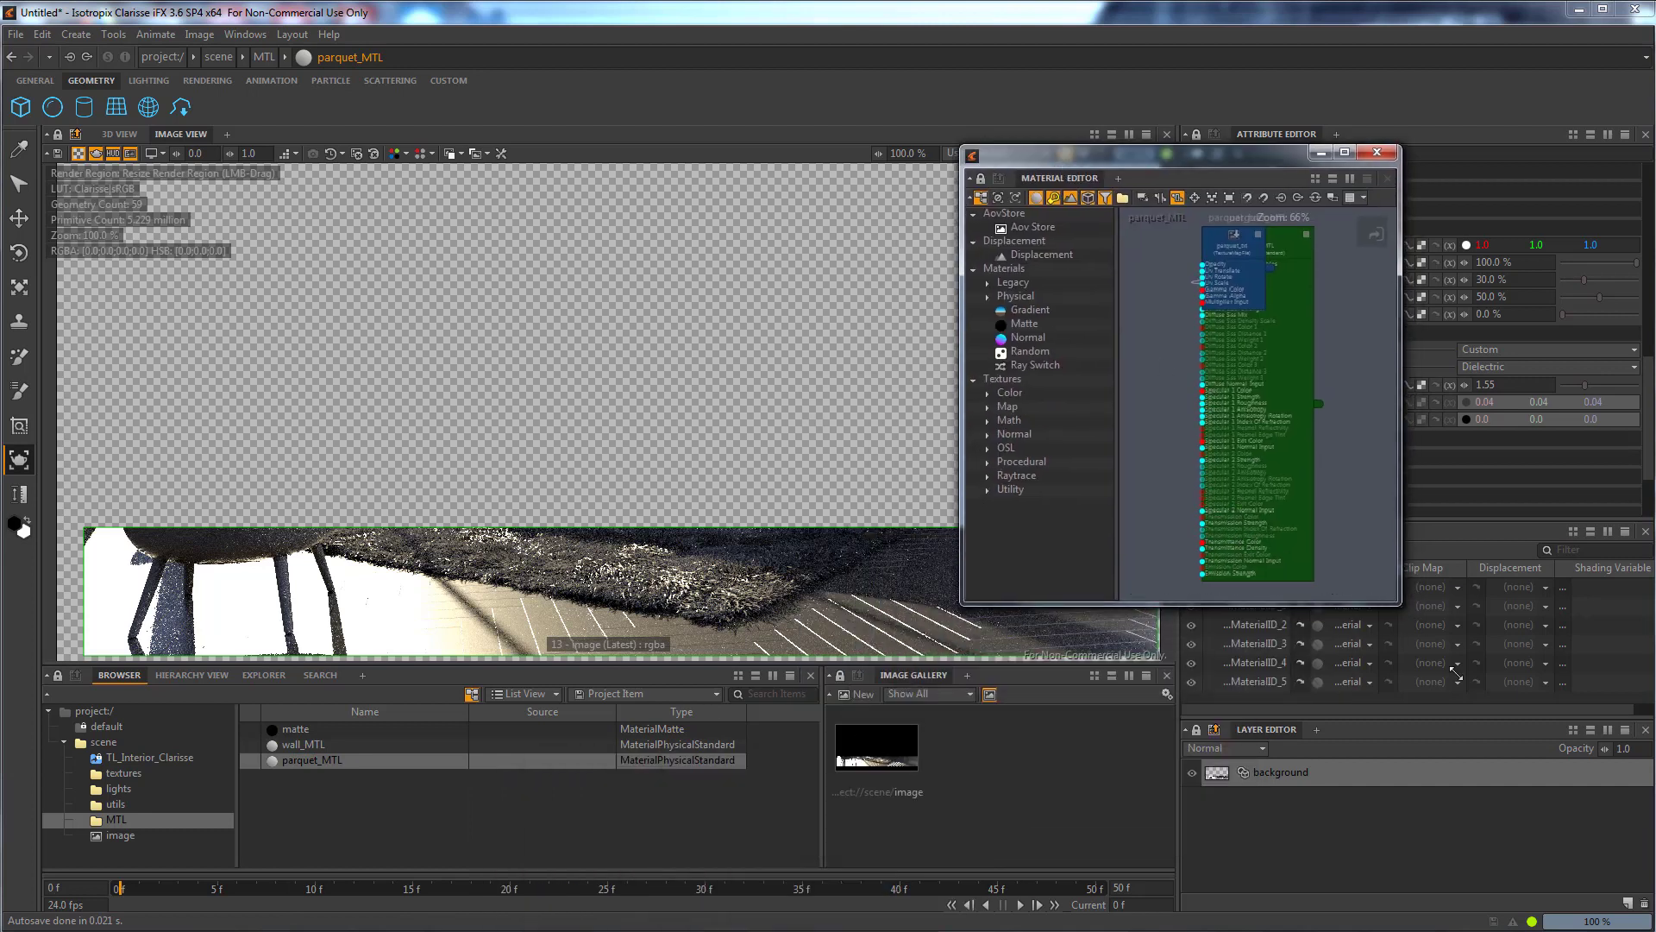
left_click_drag(1456, 673, 1630, 841)
Spread out the node graph with the parquet_txt texture node to the left of the parquet_MTL node.
left_click_drag(1288, 221, 1546, 342)
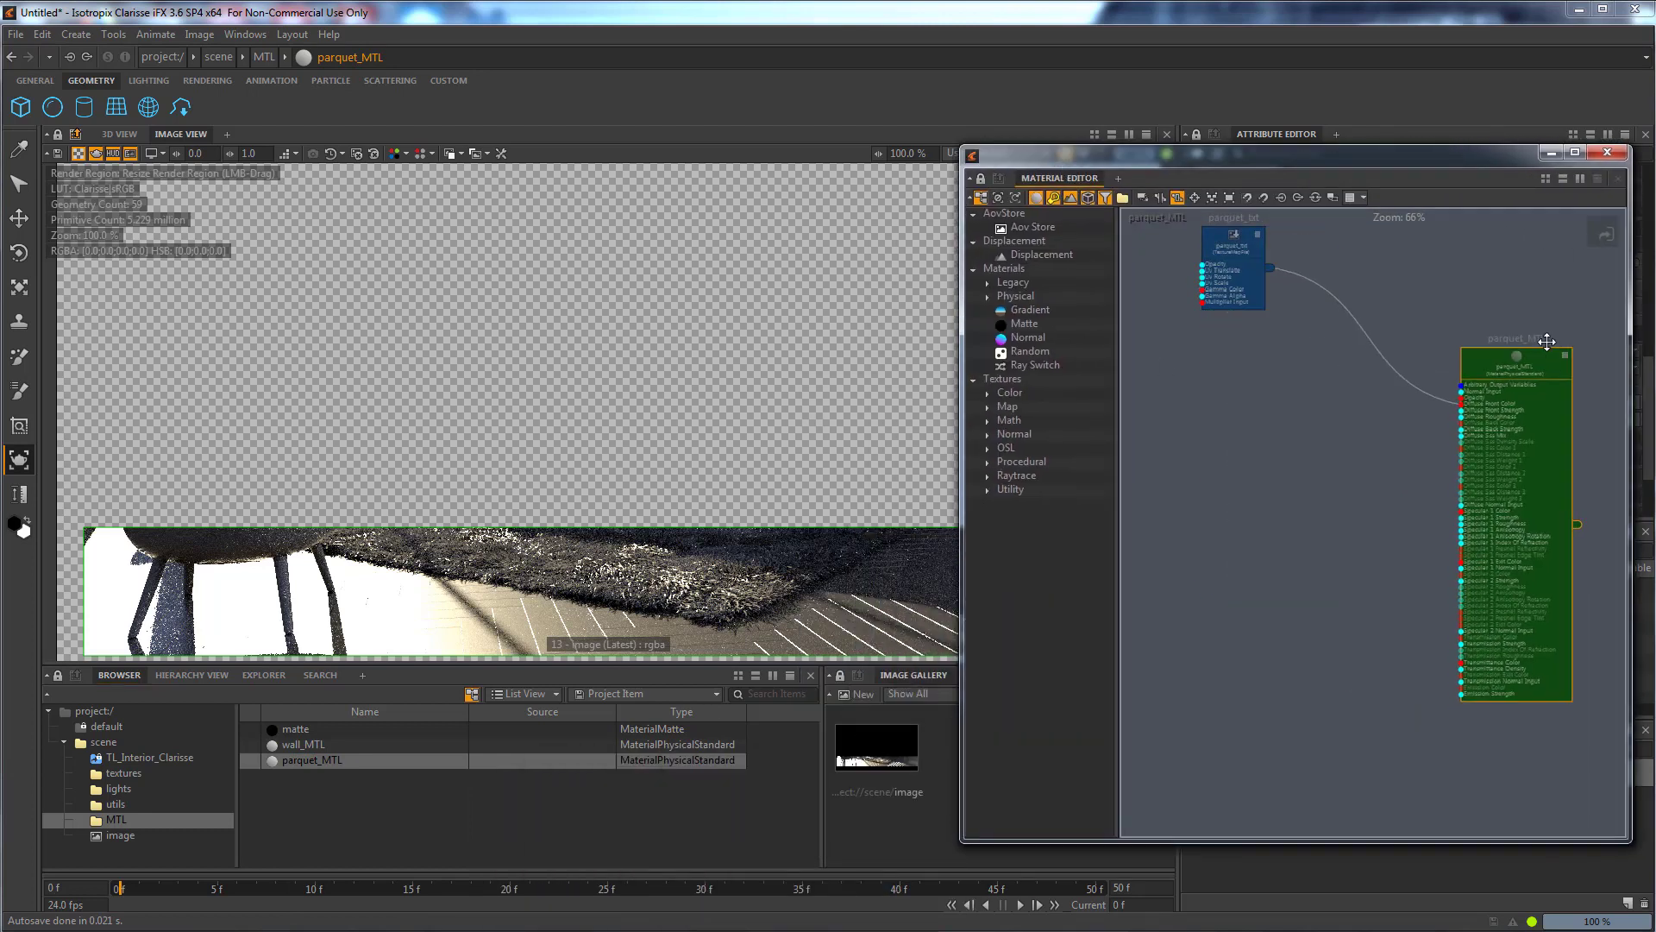
left_click_drag(1235, 259, 1270, 316)
scroll(1387, 328, "up", 2)
scroll(1387, 328, "up", 1)
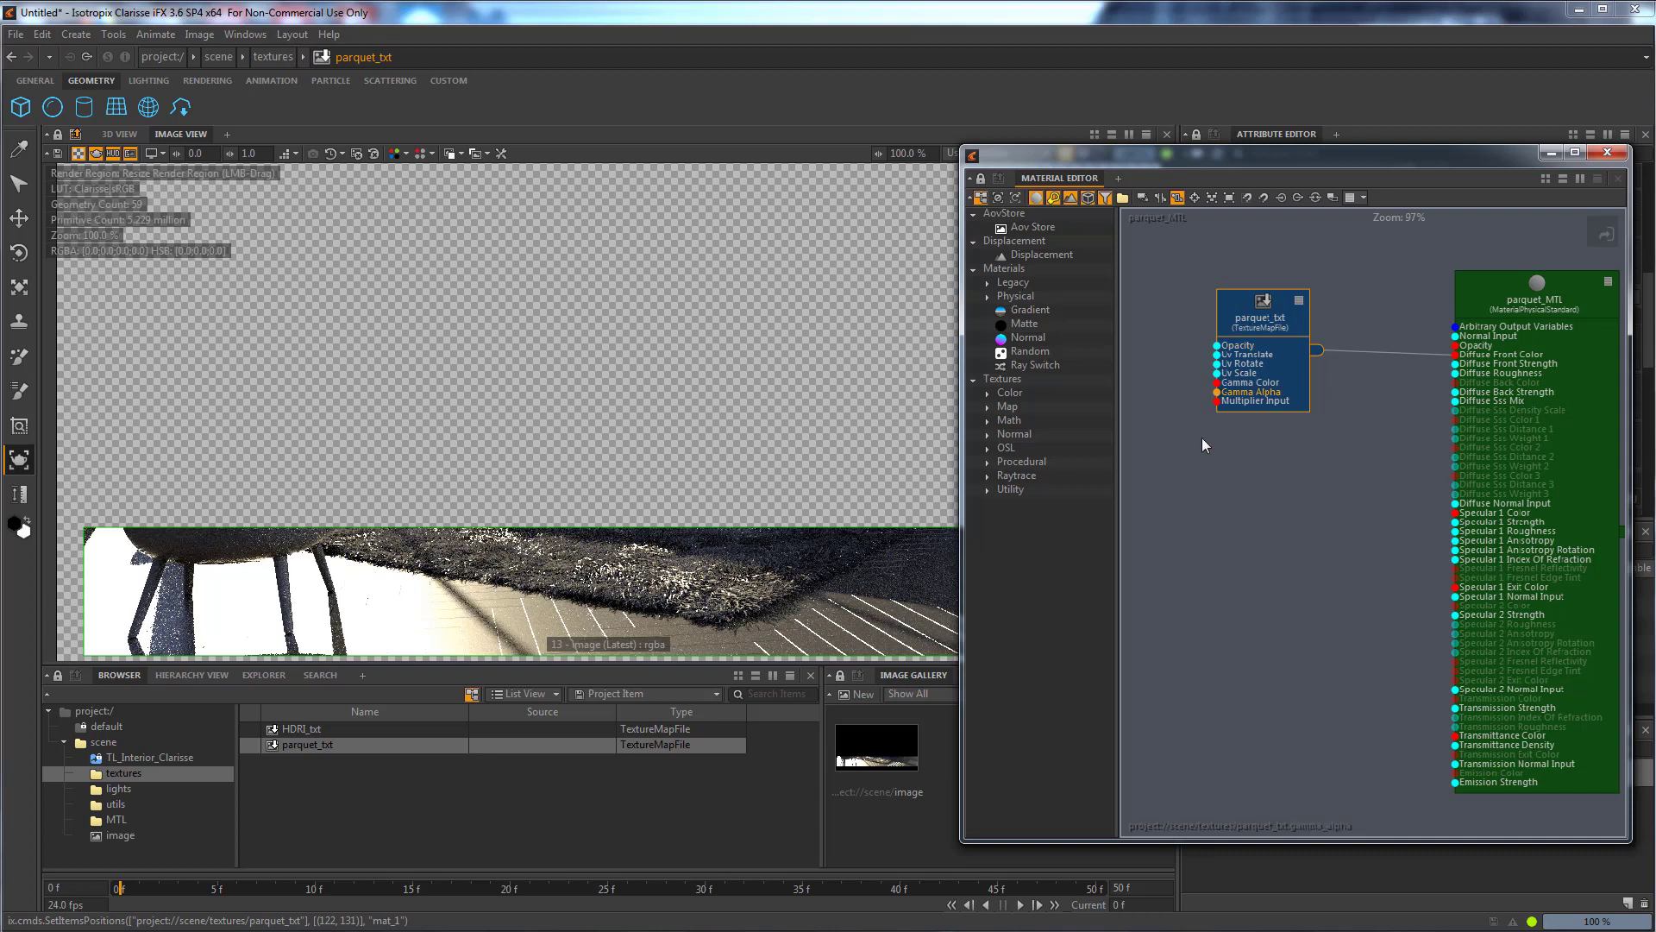
Add a Map File texture node to the material graph below the parquet_txt node.
left_click(1017, 410)
left_click(990, 409)
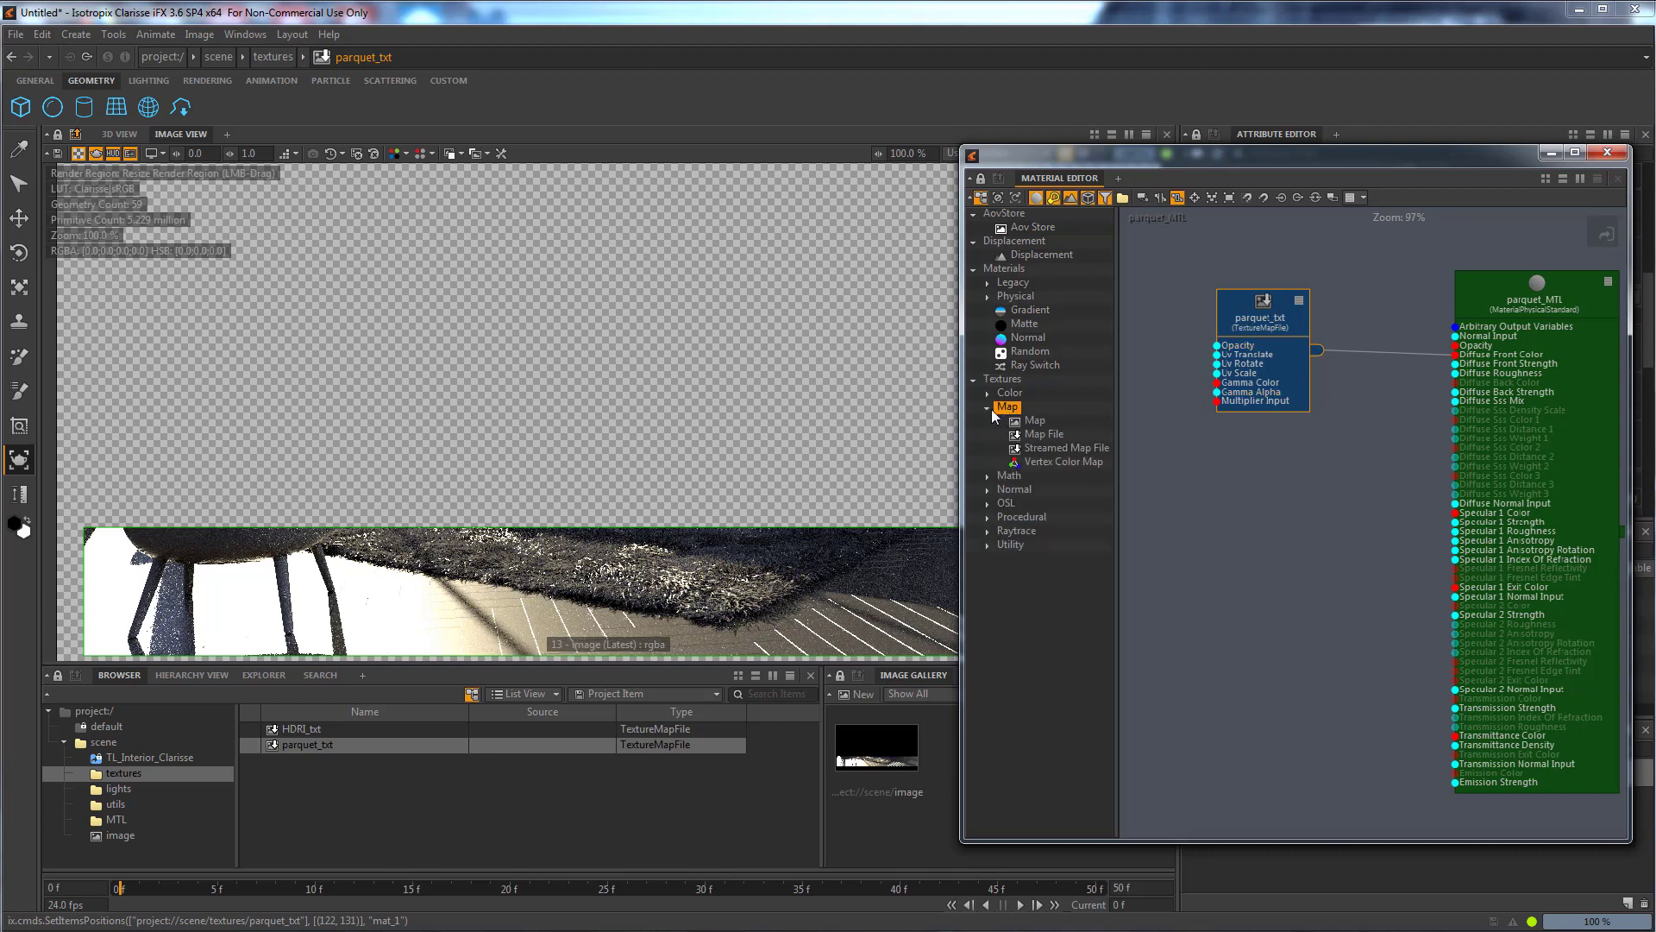
left_click_drag(1054, 433, 1235, 527)
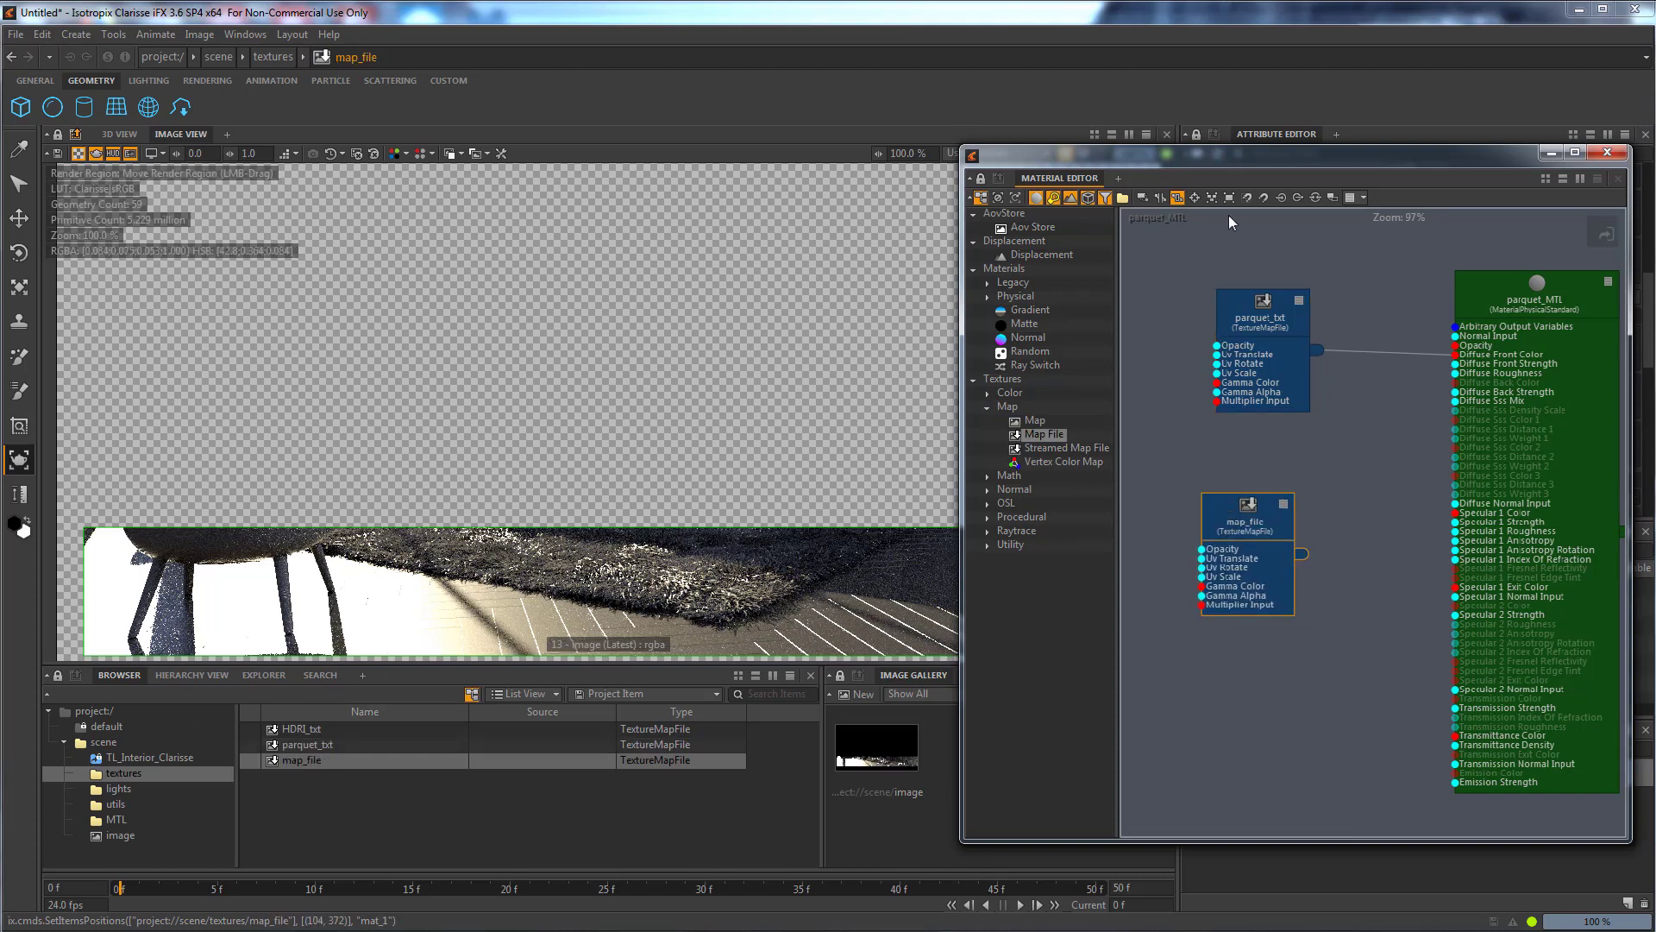
Rename the new map_file texture node as parquet_Spec.
left_click_drag(1240, 167, 857, 171)
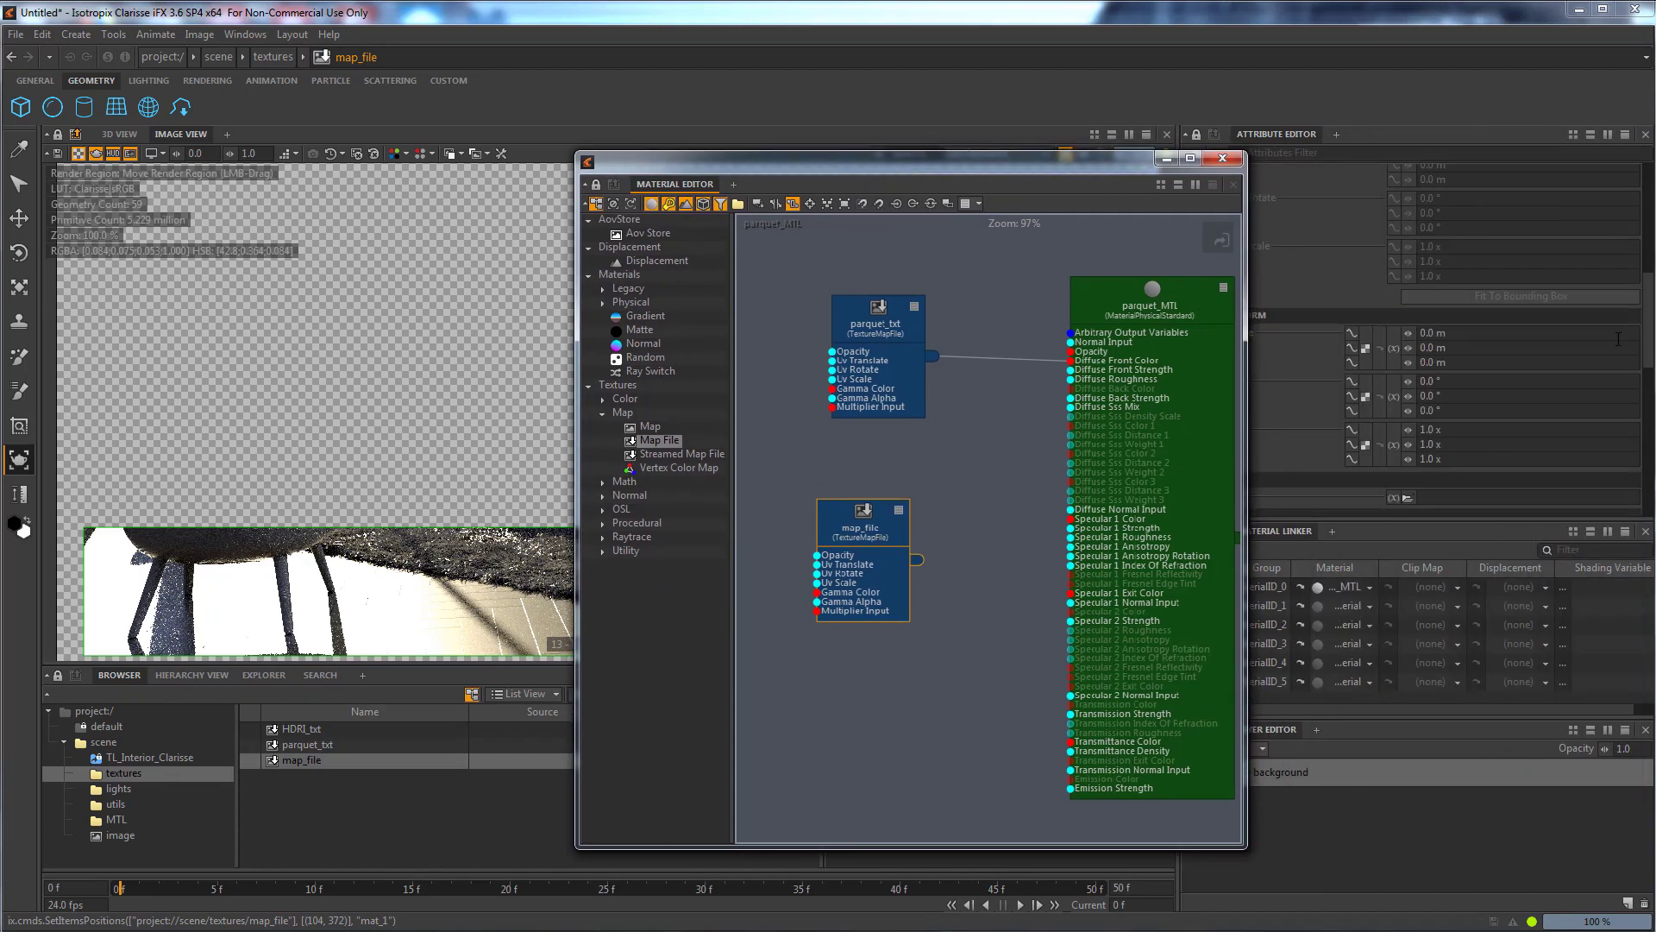
scroll(1497, 182, "up", 5)
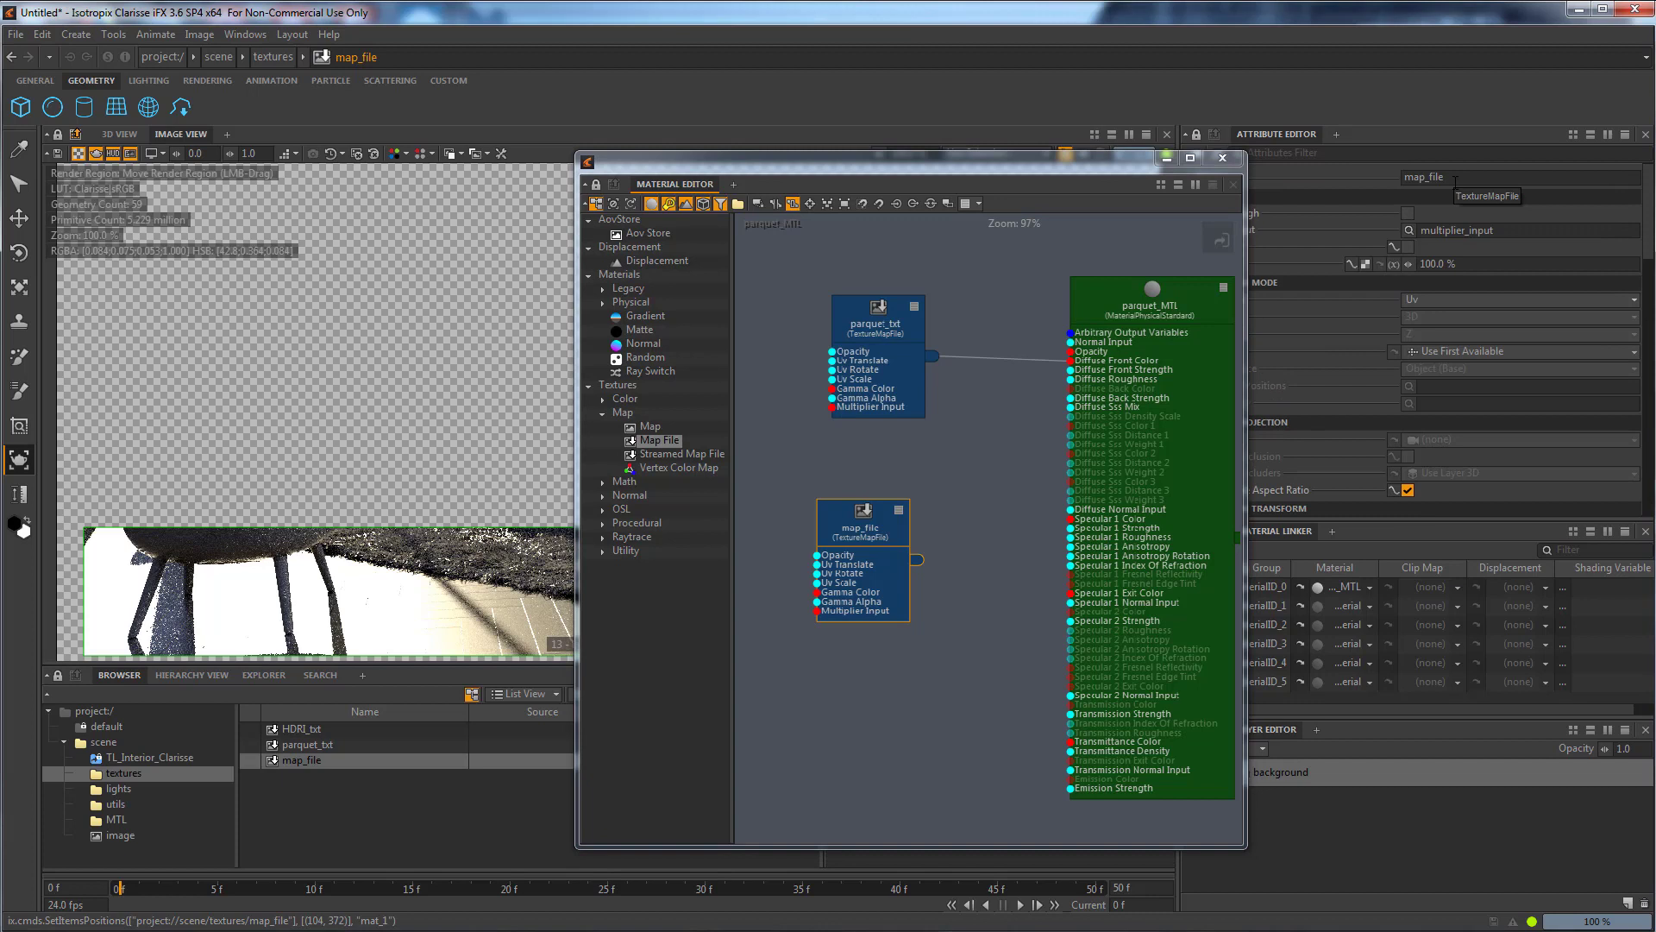
left_click_drag(1455, 180, 1291, 176)
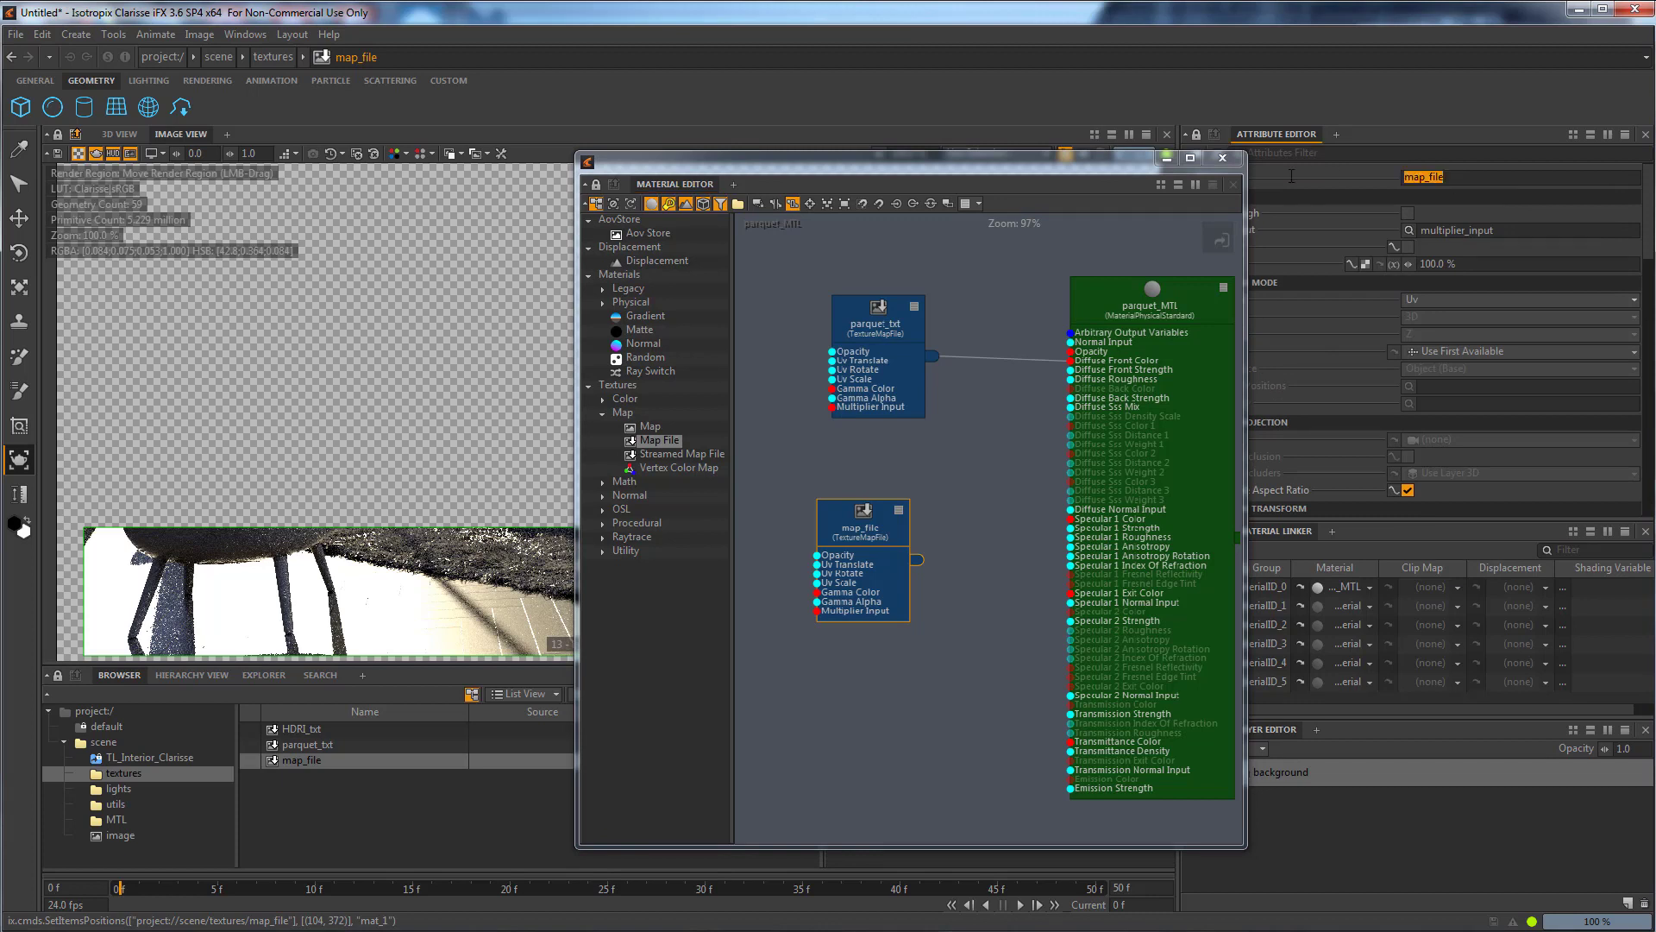
type("pa")
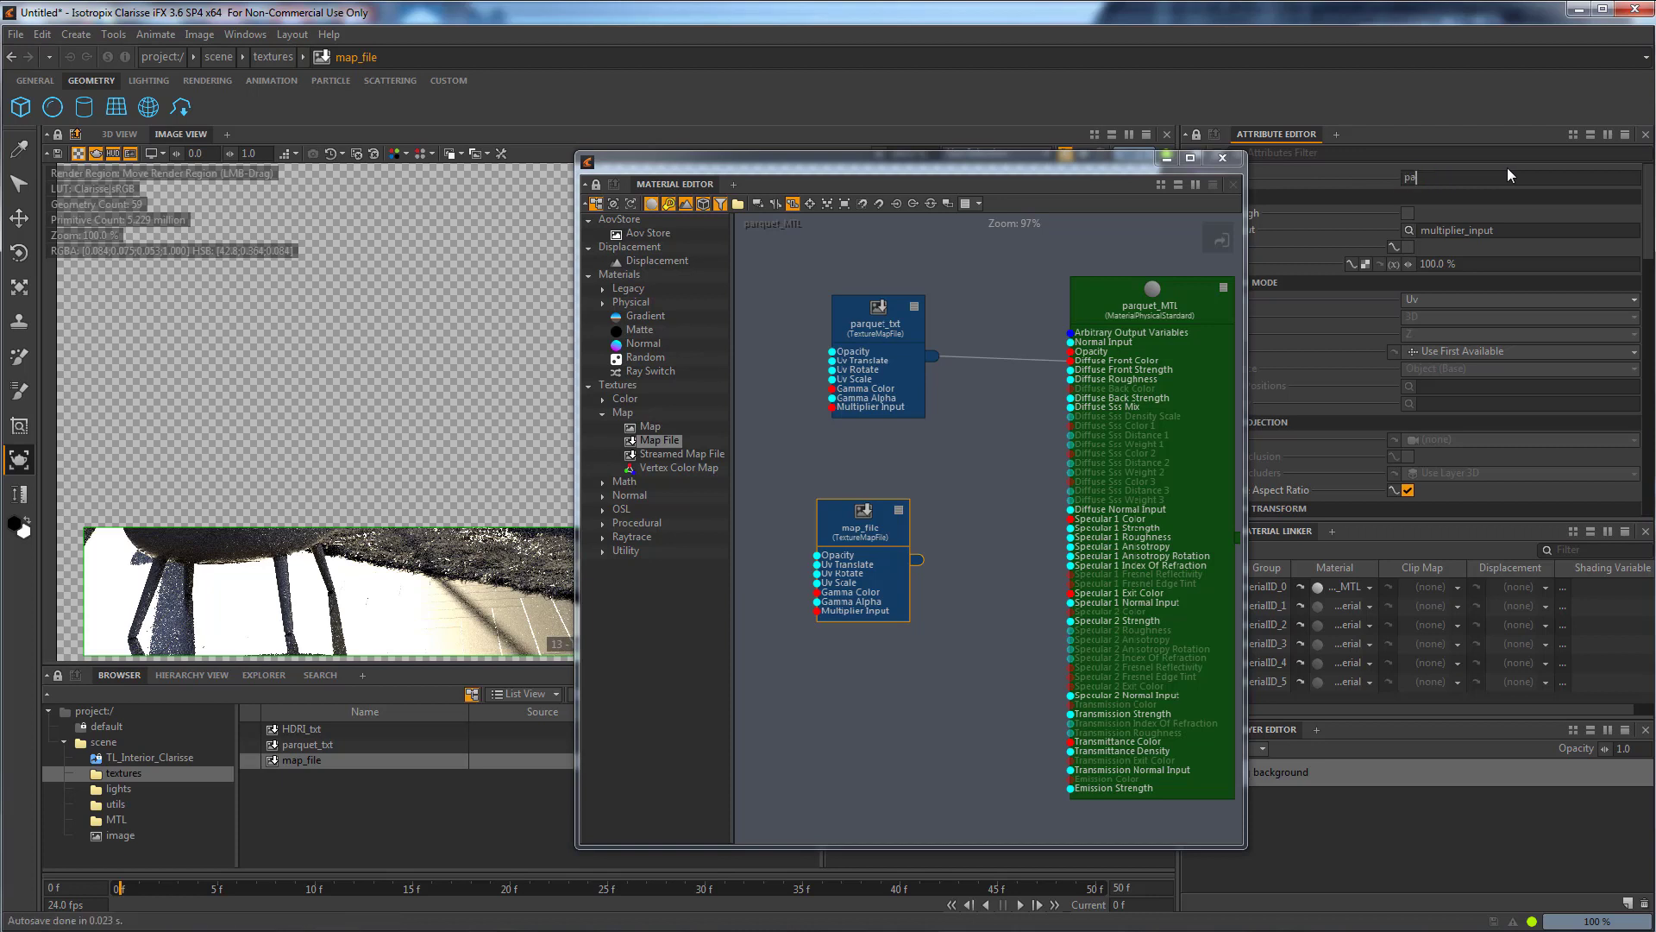
type("rquet_Spec")
key("Return")
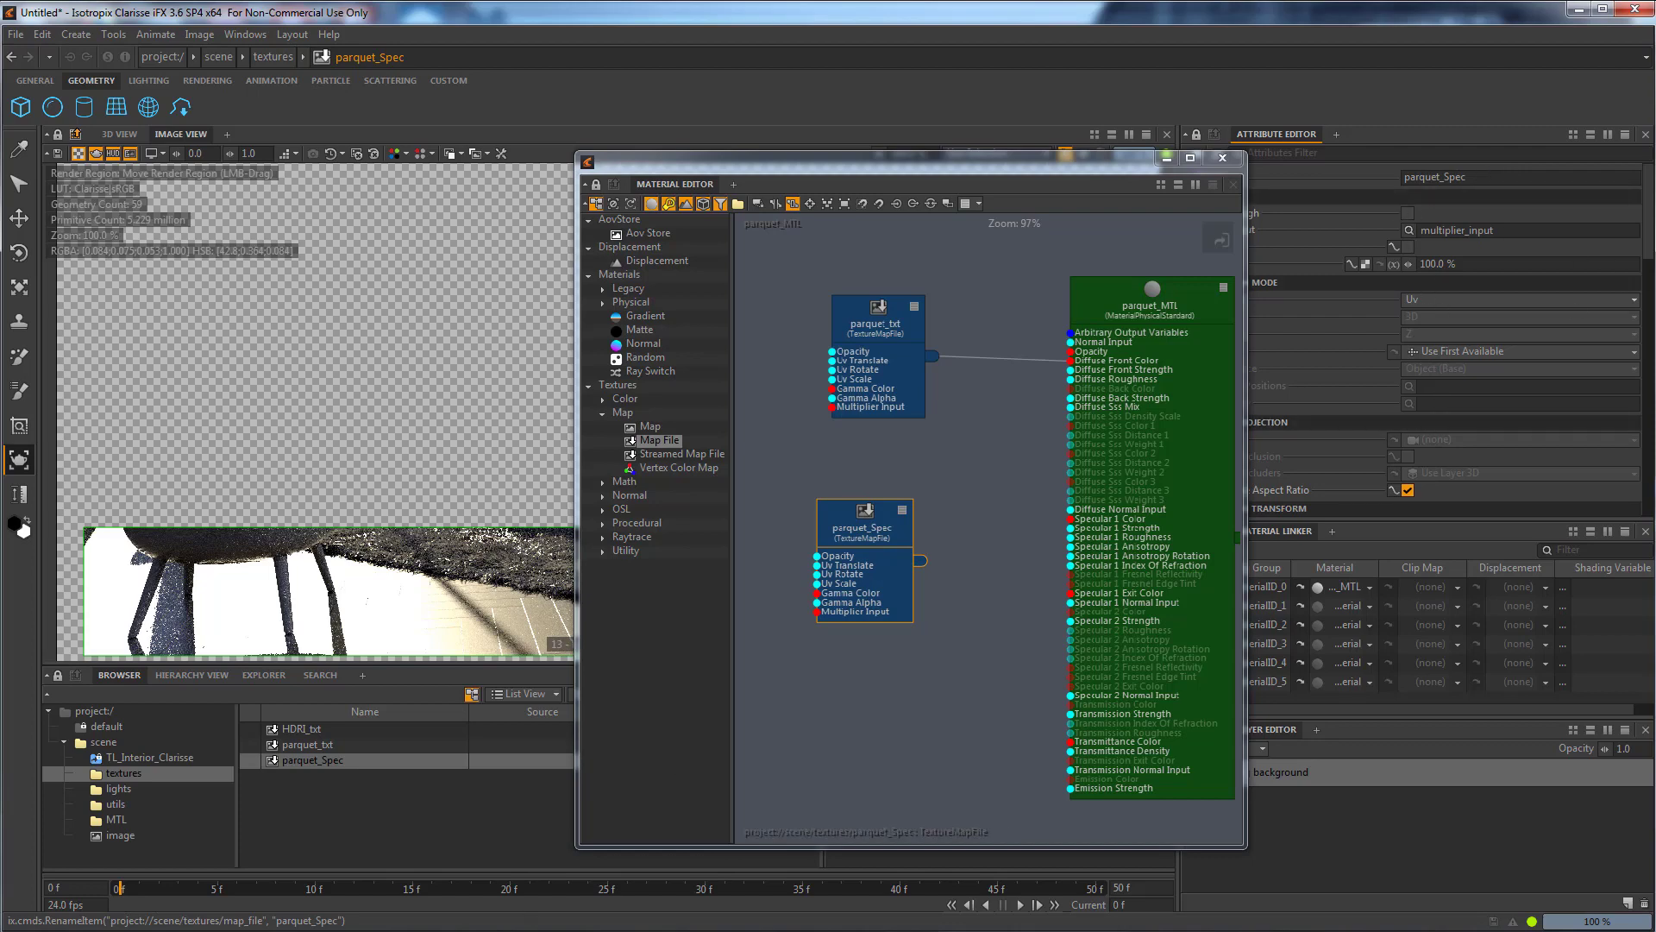
Load 02_Floore_Wood_03.JPG from the Bedroom_Z maps folder as parquet_Spec's image file.
key("alt+Tab")
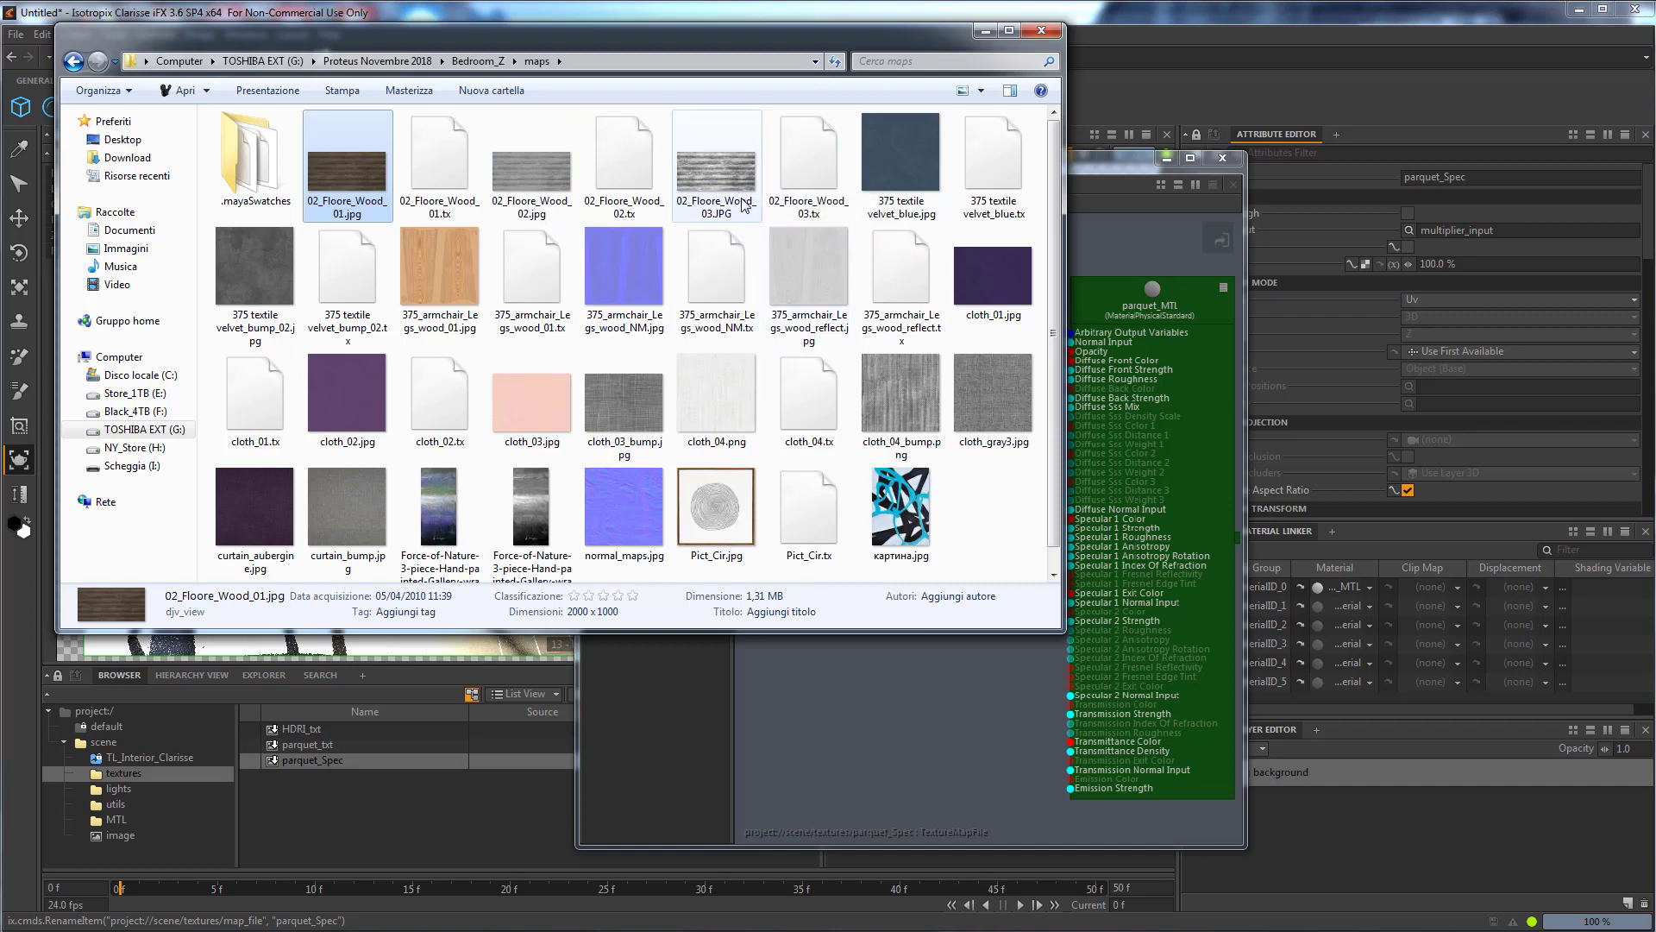
left_click(982, 33)
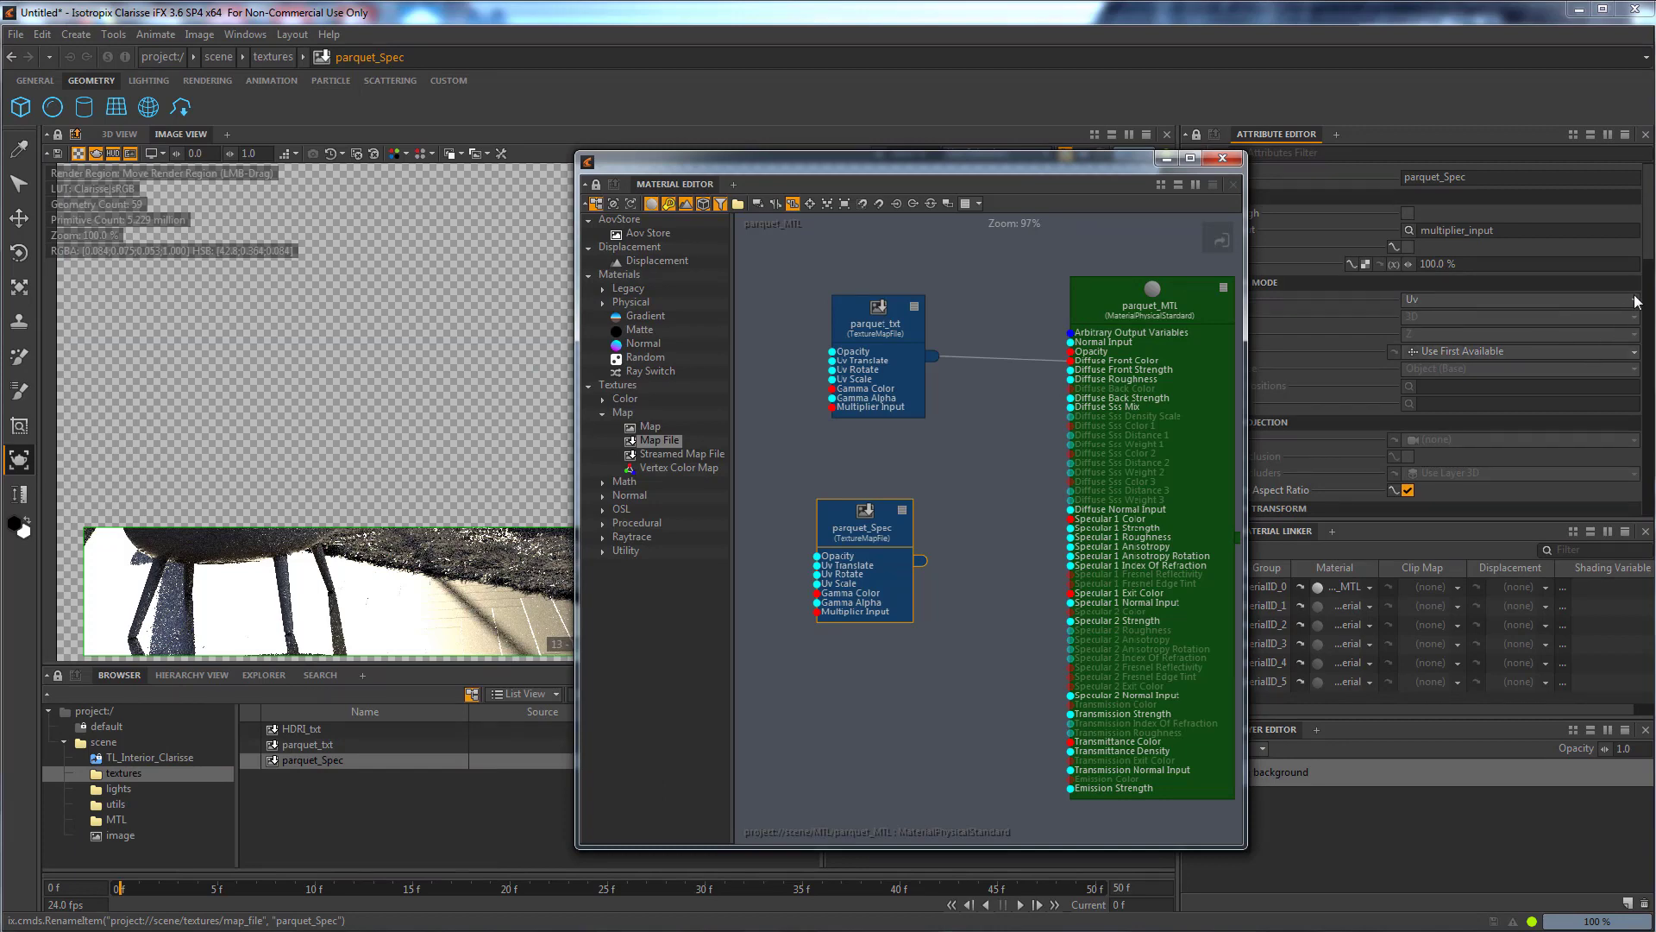
left_click_drag(1647, 216, 1643, 428)
left_click(1408, 255)
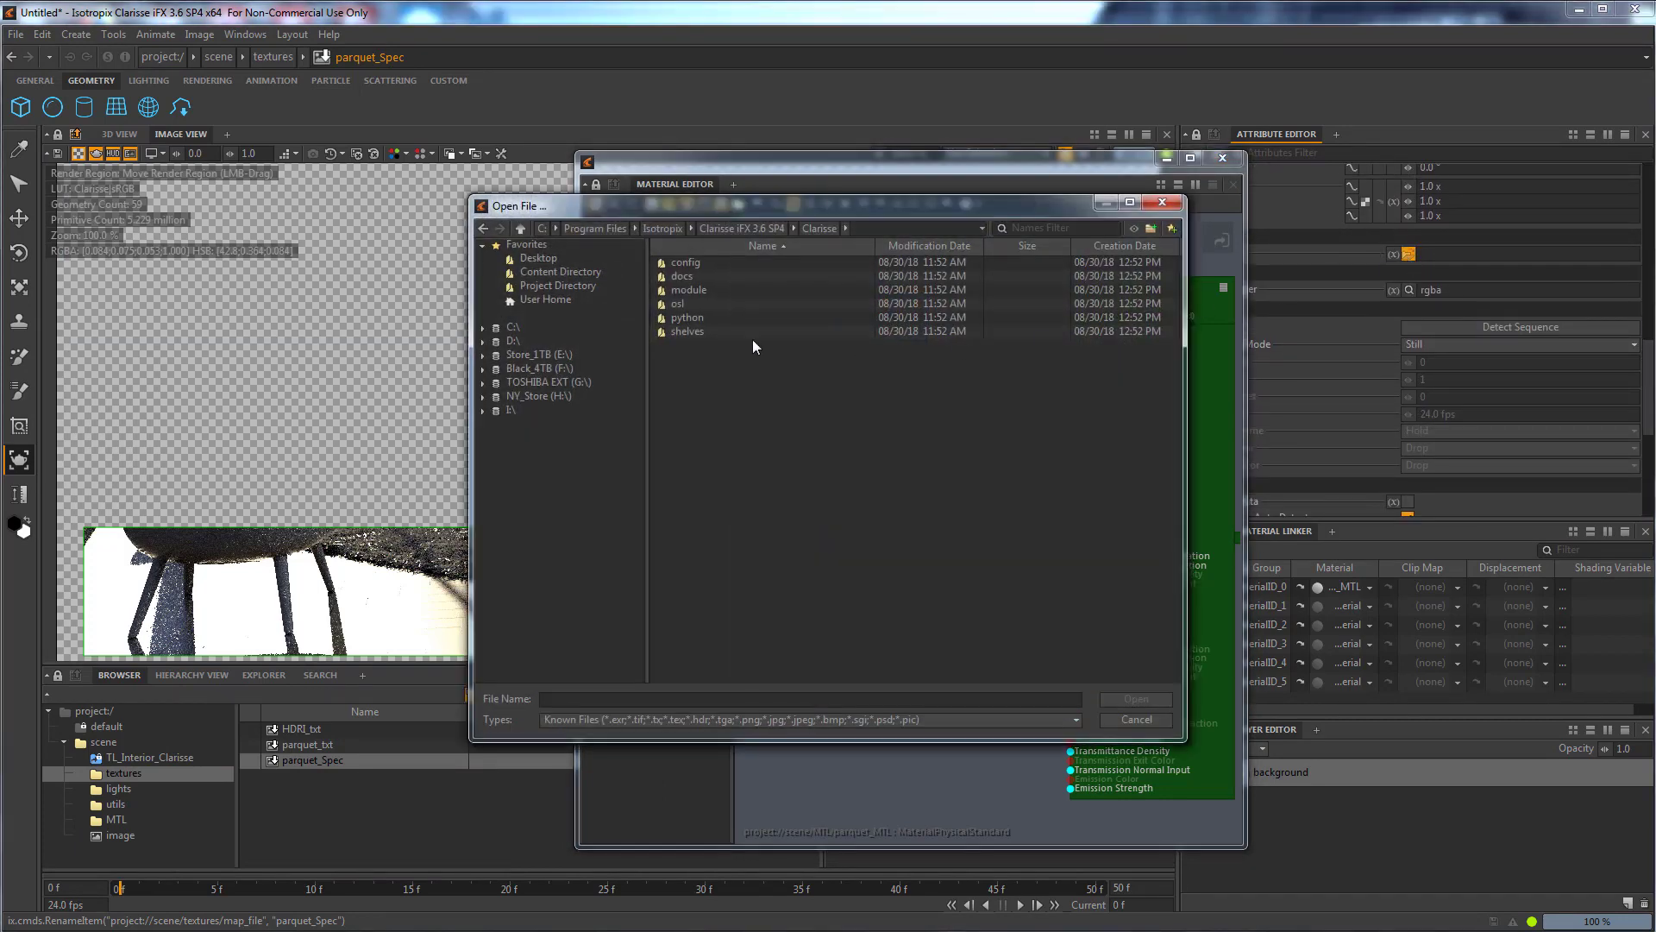
left_click(549, 382)
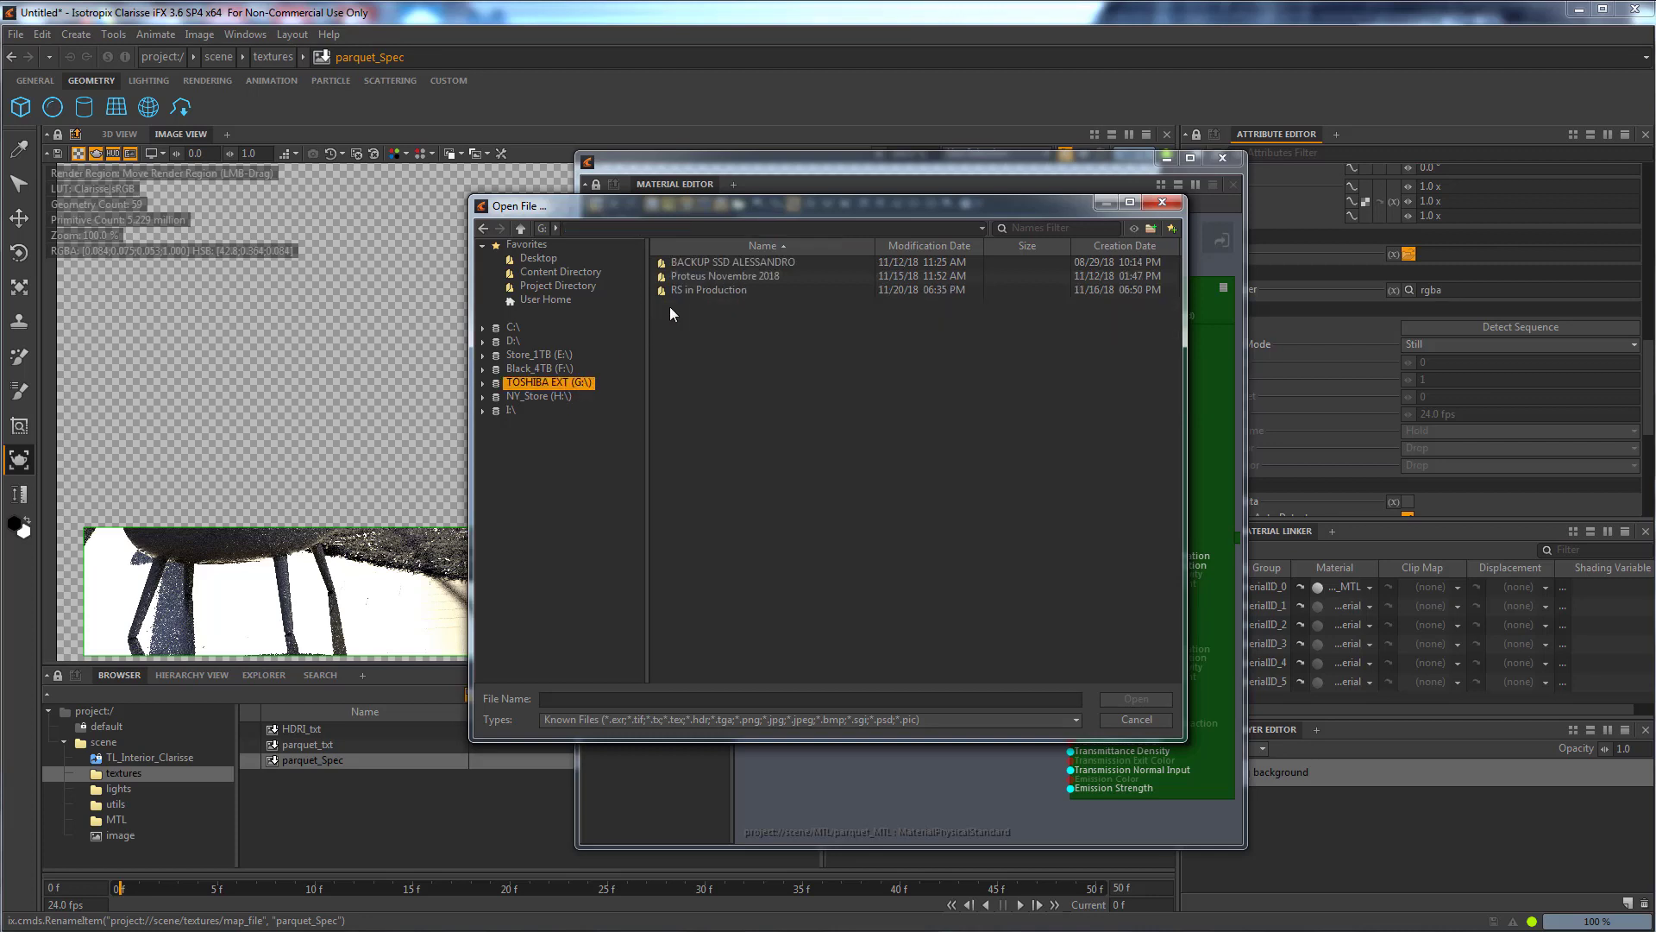
double_click(743, 276)
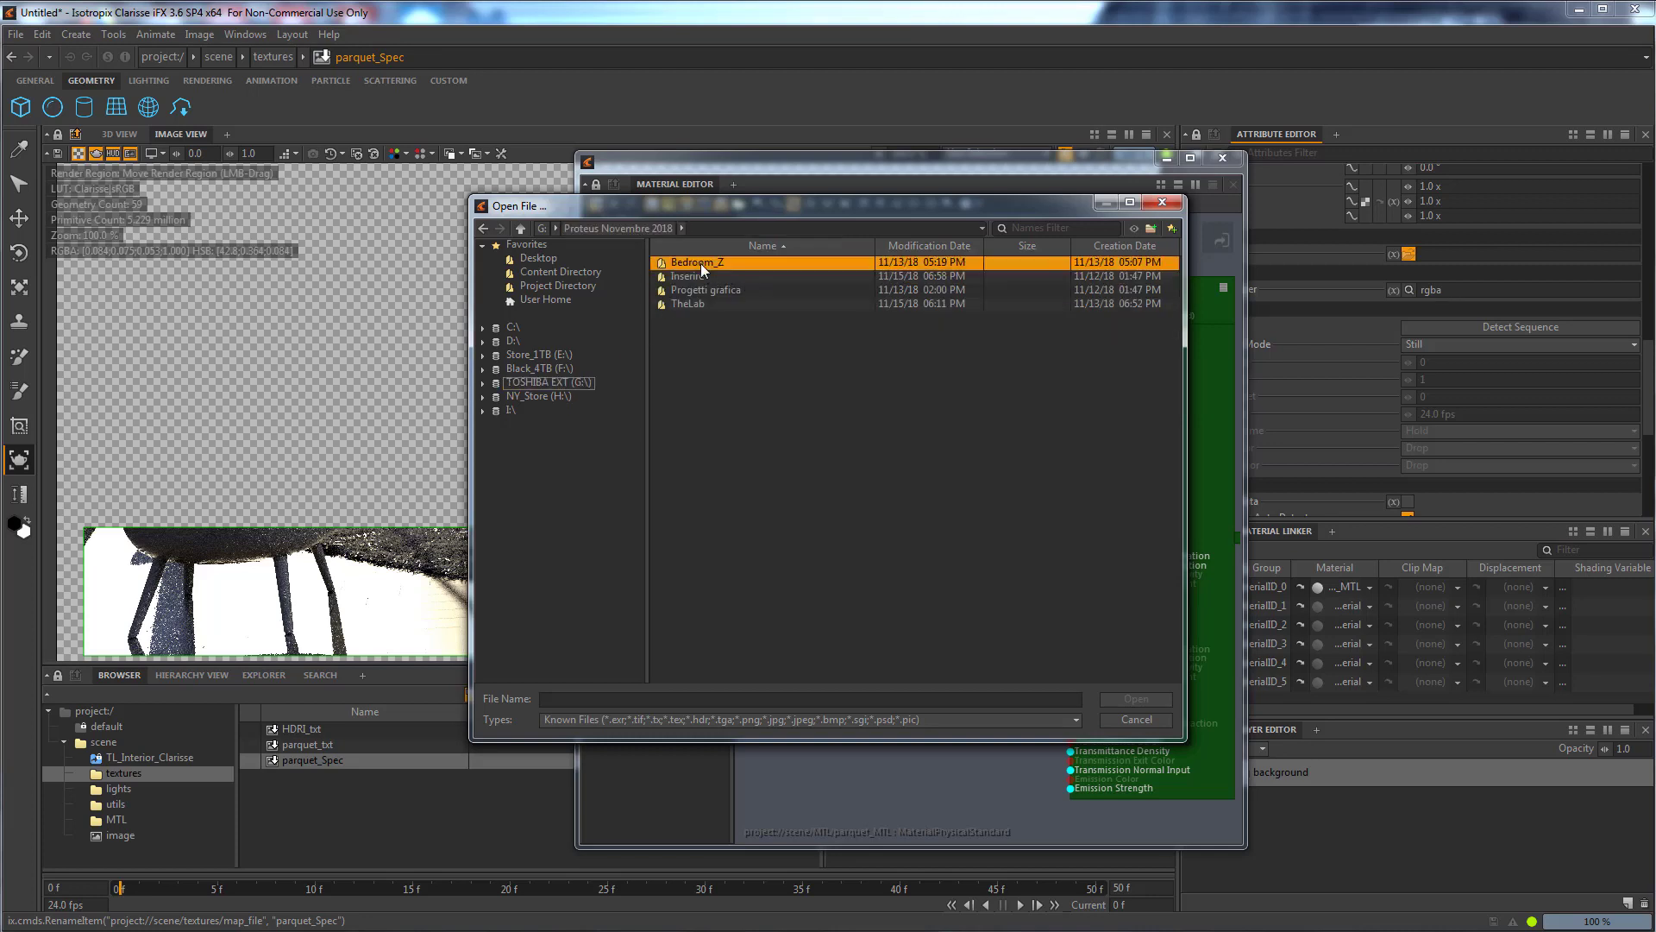
double_click(700, 262)
double_click(700, 263)
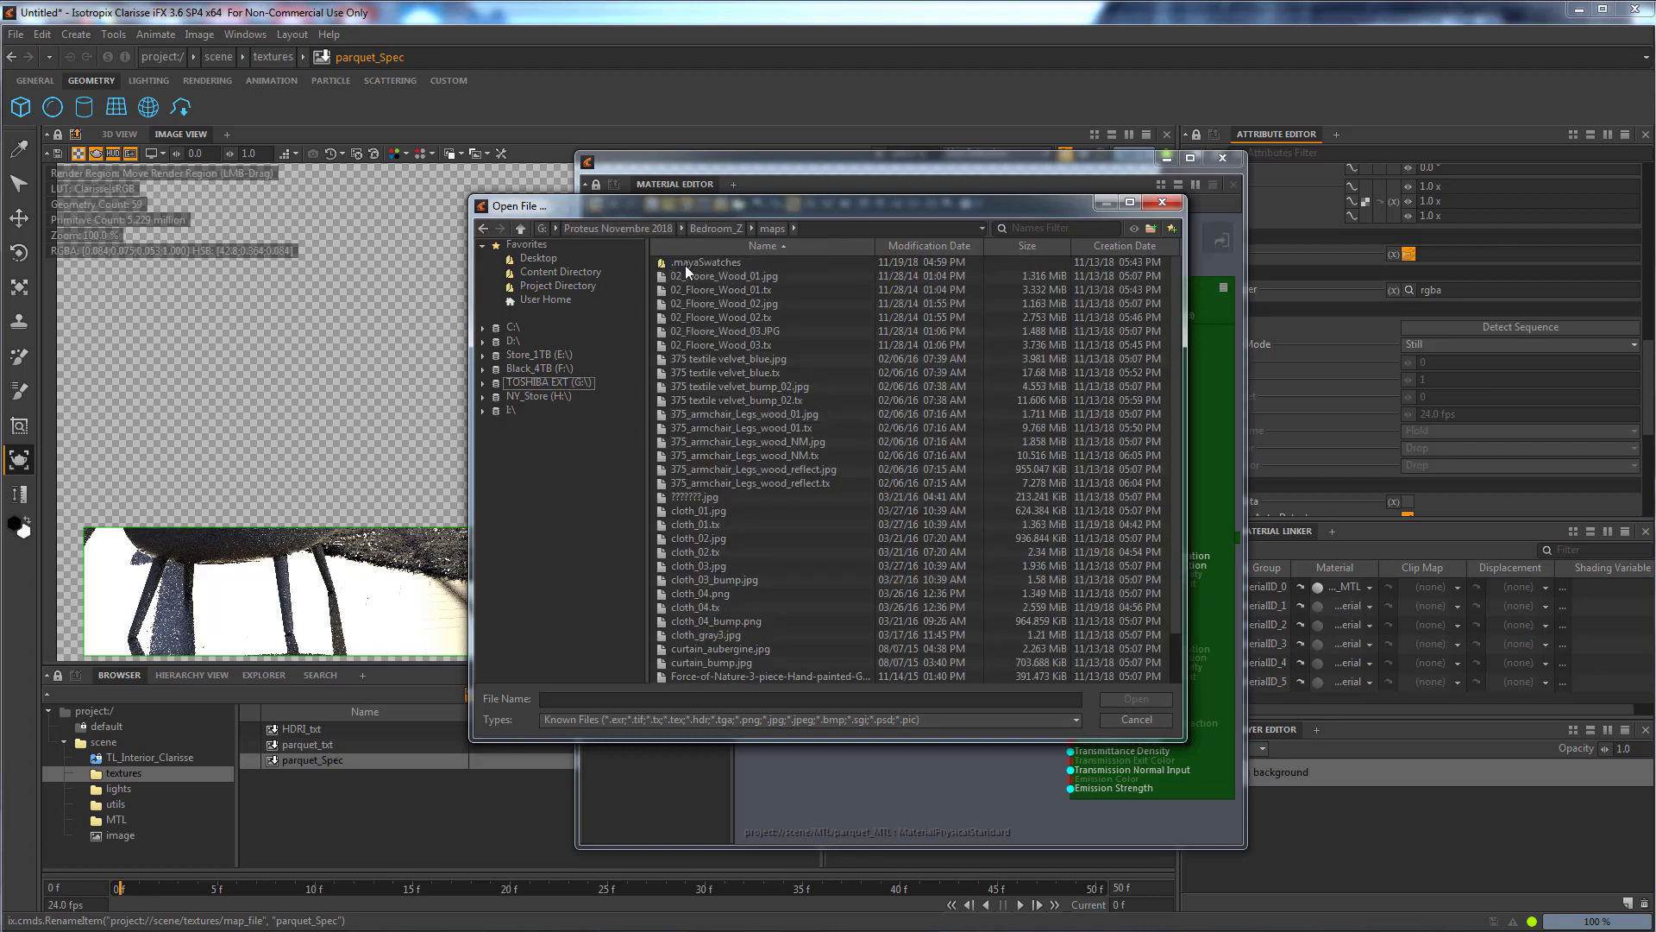
double_click(765, 329)
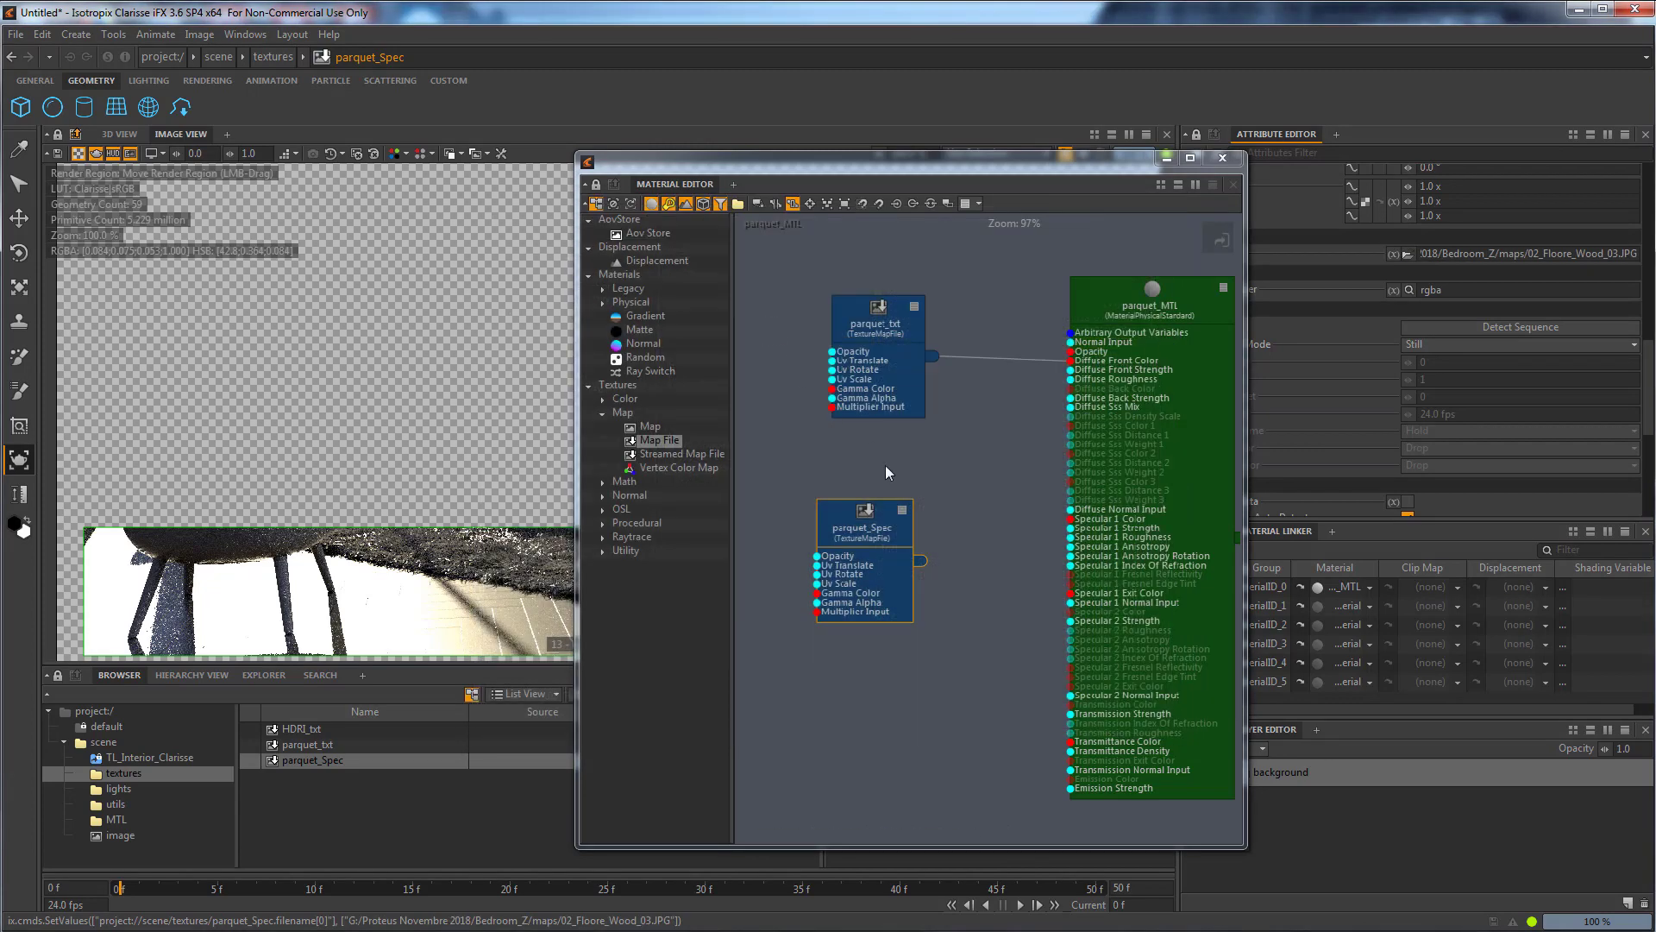
Connect parquet_Spec to parquet_MTL's Specular 1 Strength input and reposition the texture node below parquet_txt.
left_click_drag(921, 560, 1075, 533)
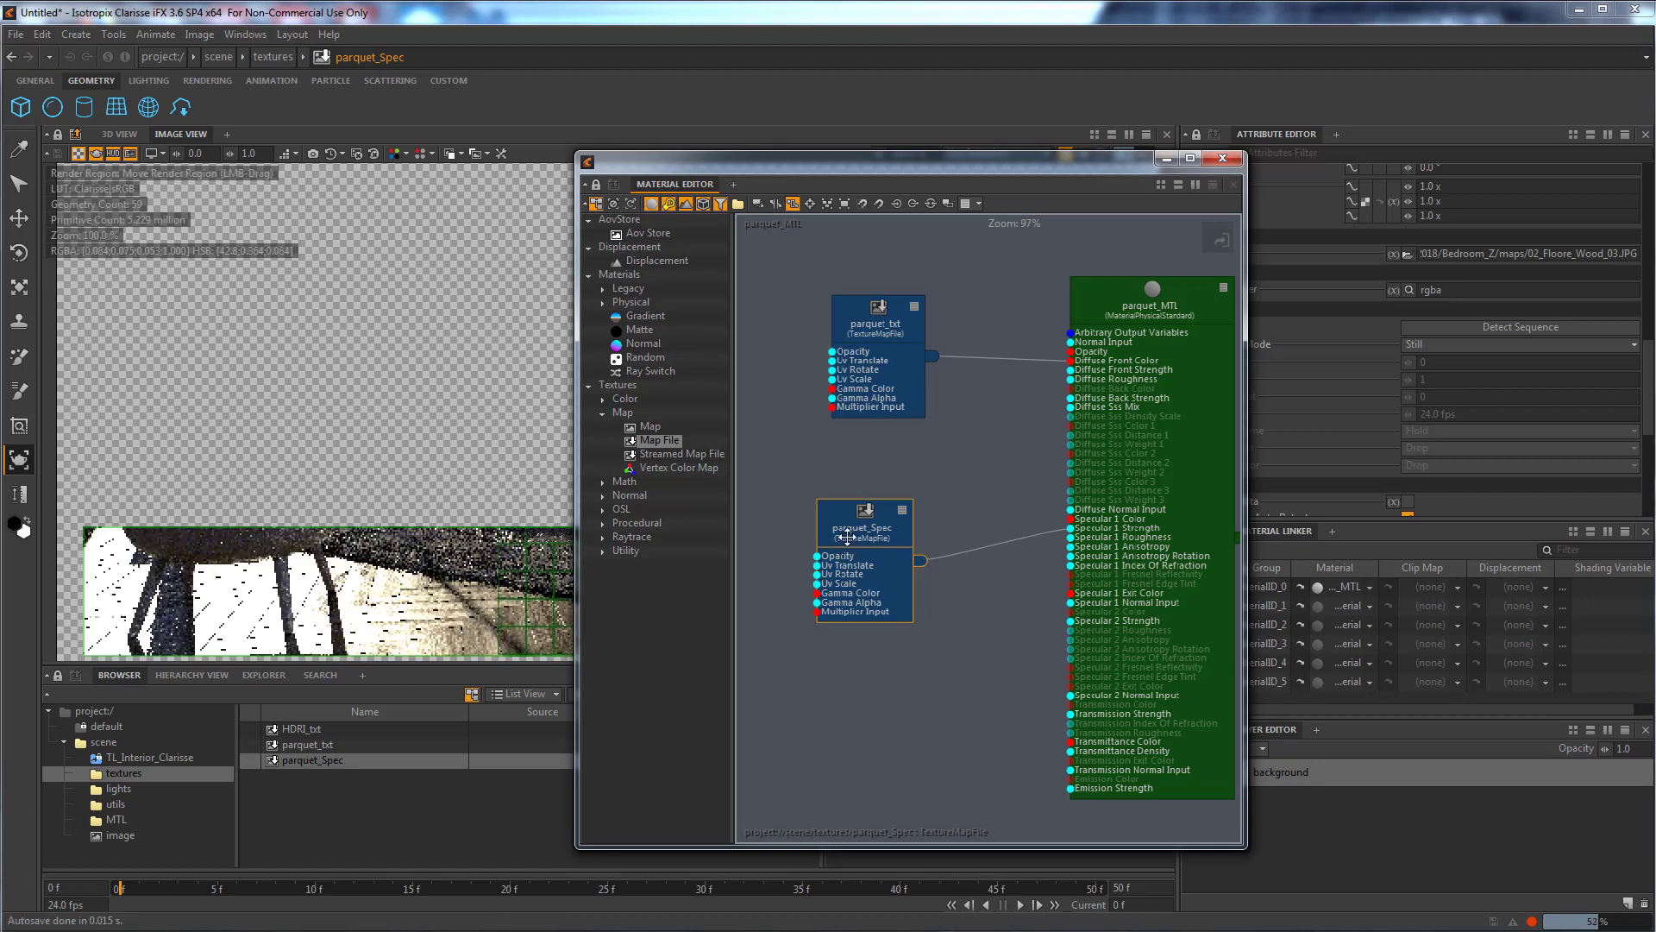
left_click_drag(846, 535, 924, 487)
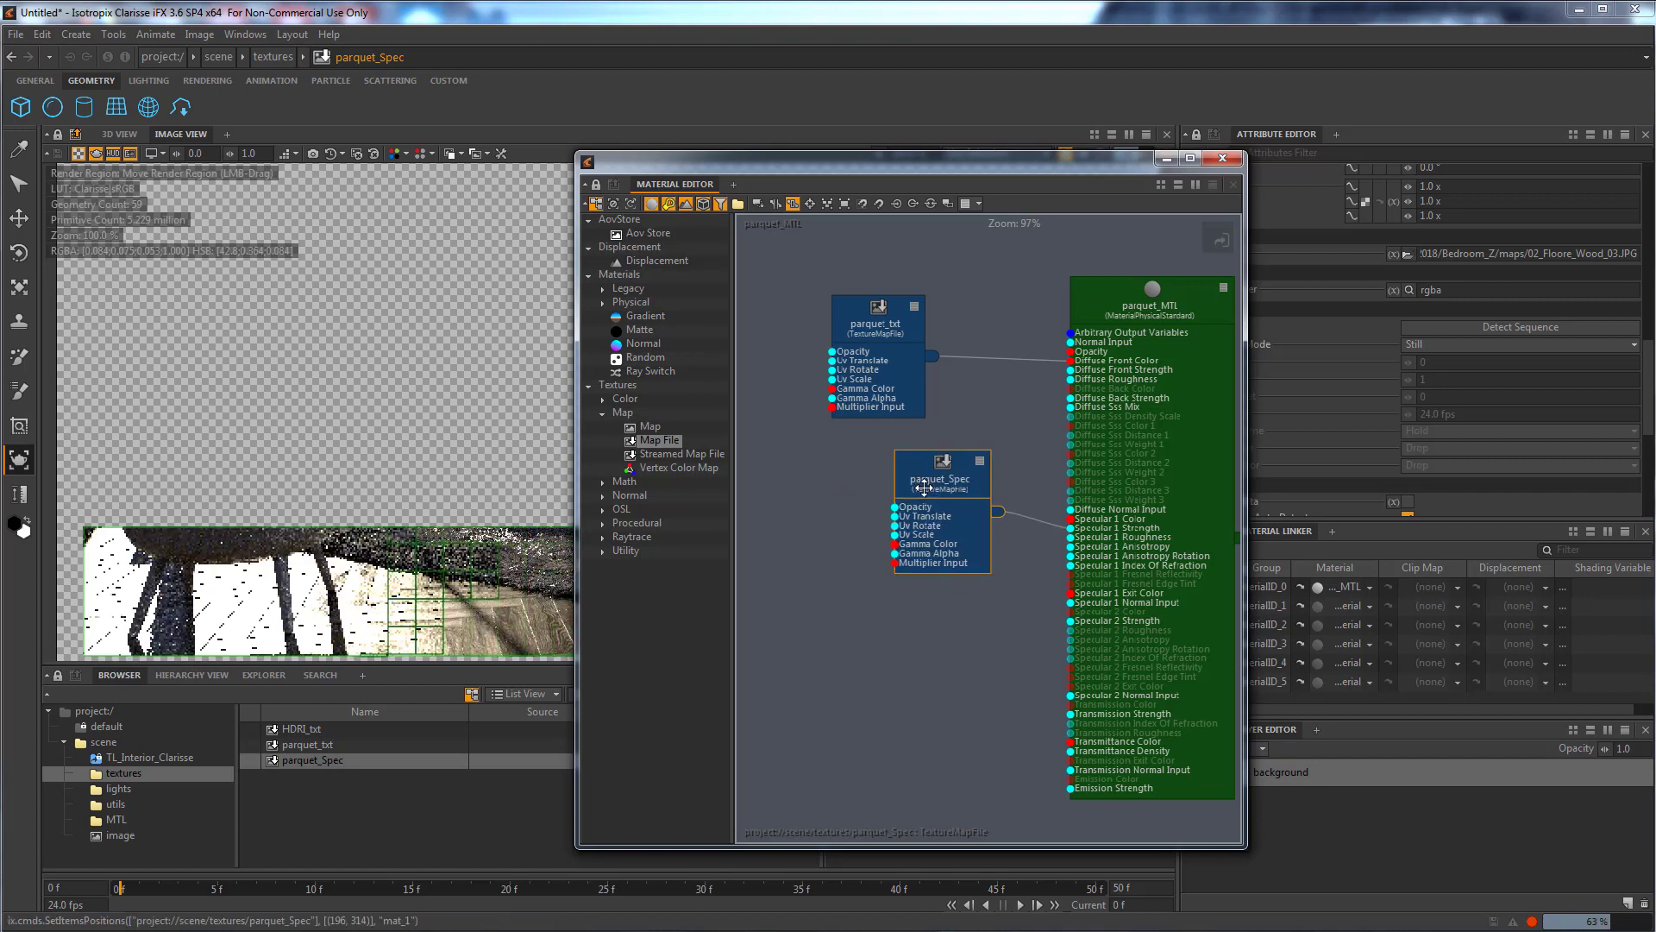
key("ctrl+z")
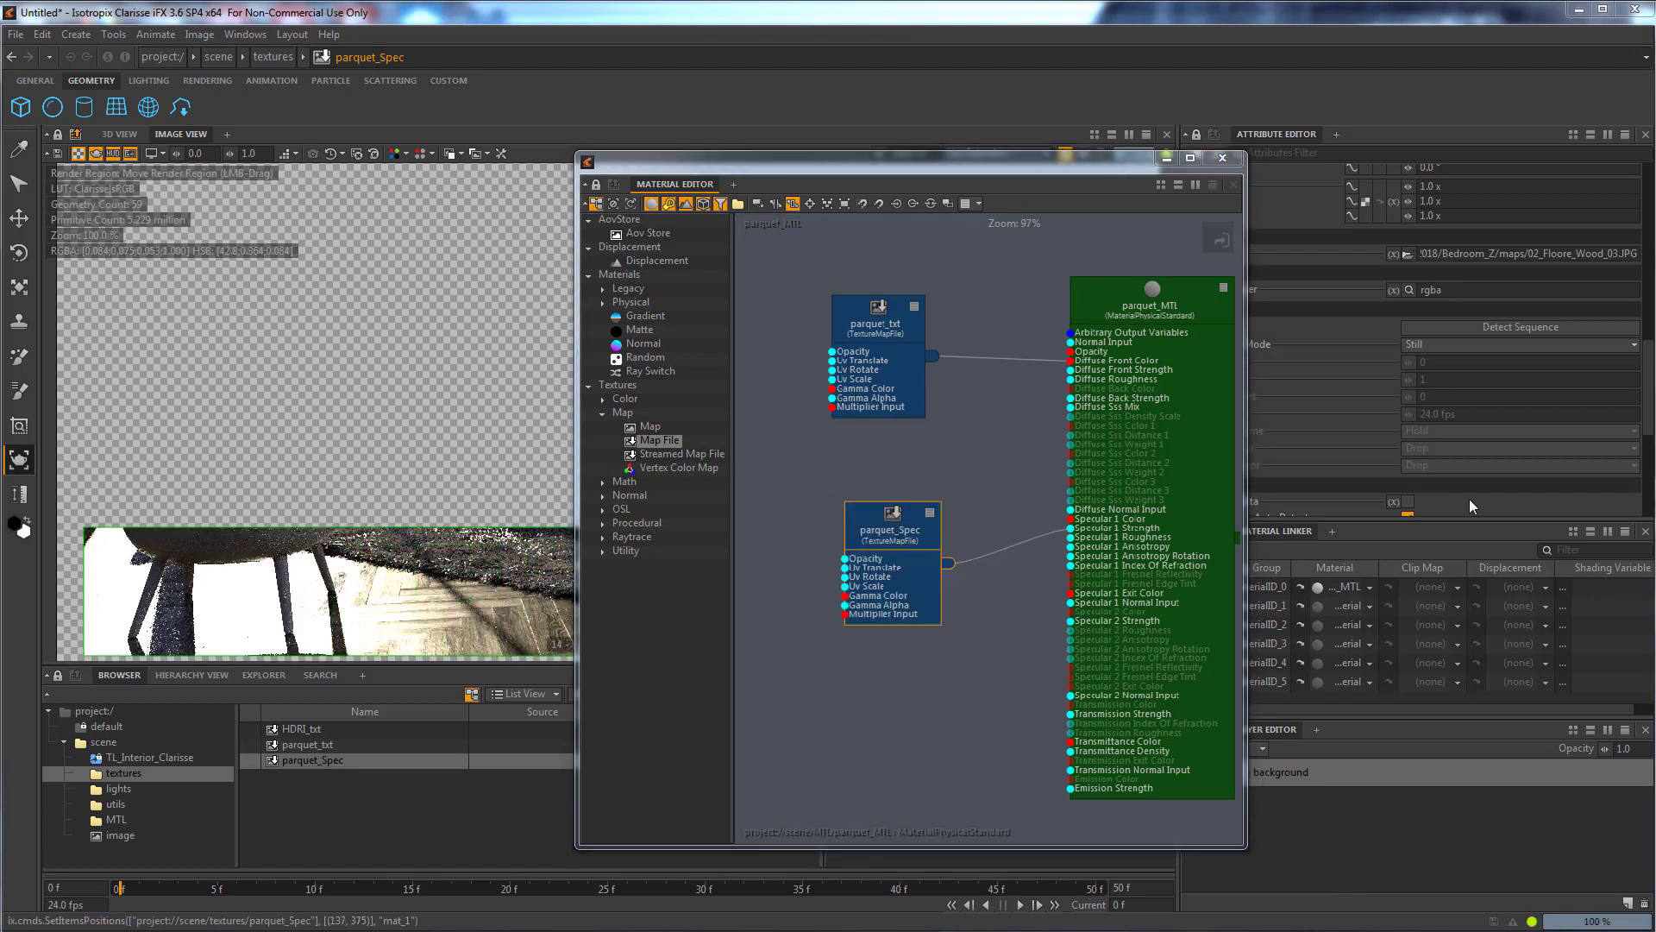
Set parquet_MTL's Specular 1 Roughness to 0%.
left_click(1116, 294)
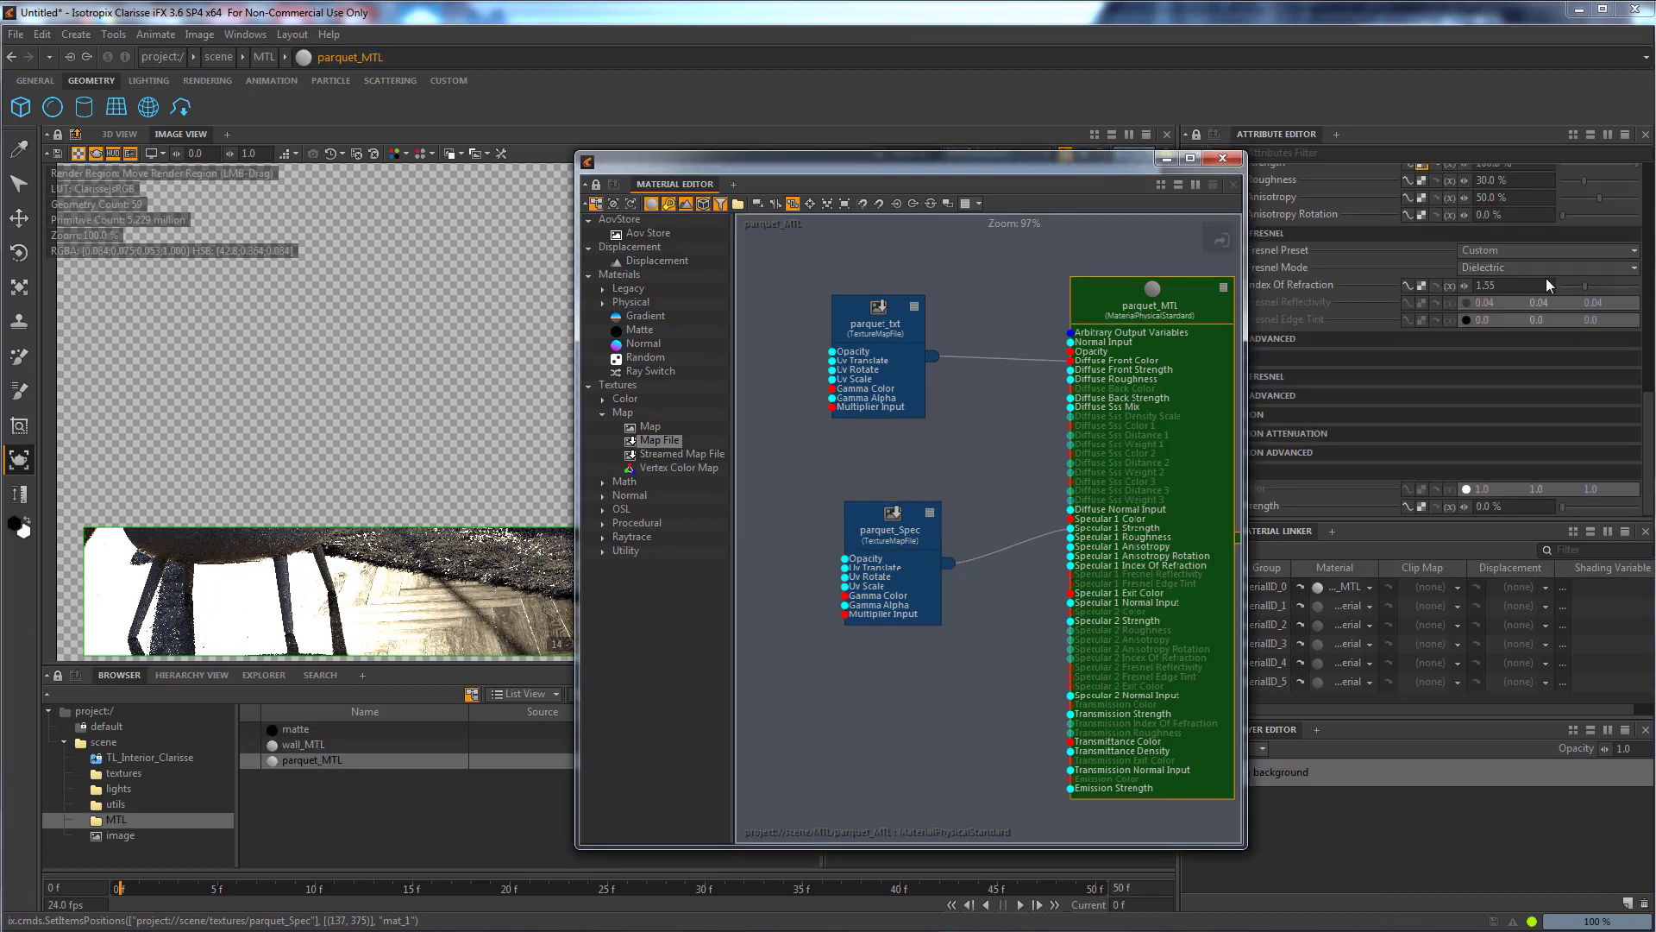
scroll(1581, 310, "up", 5)
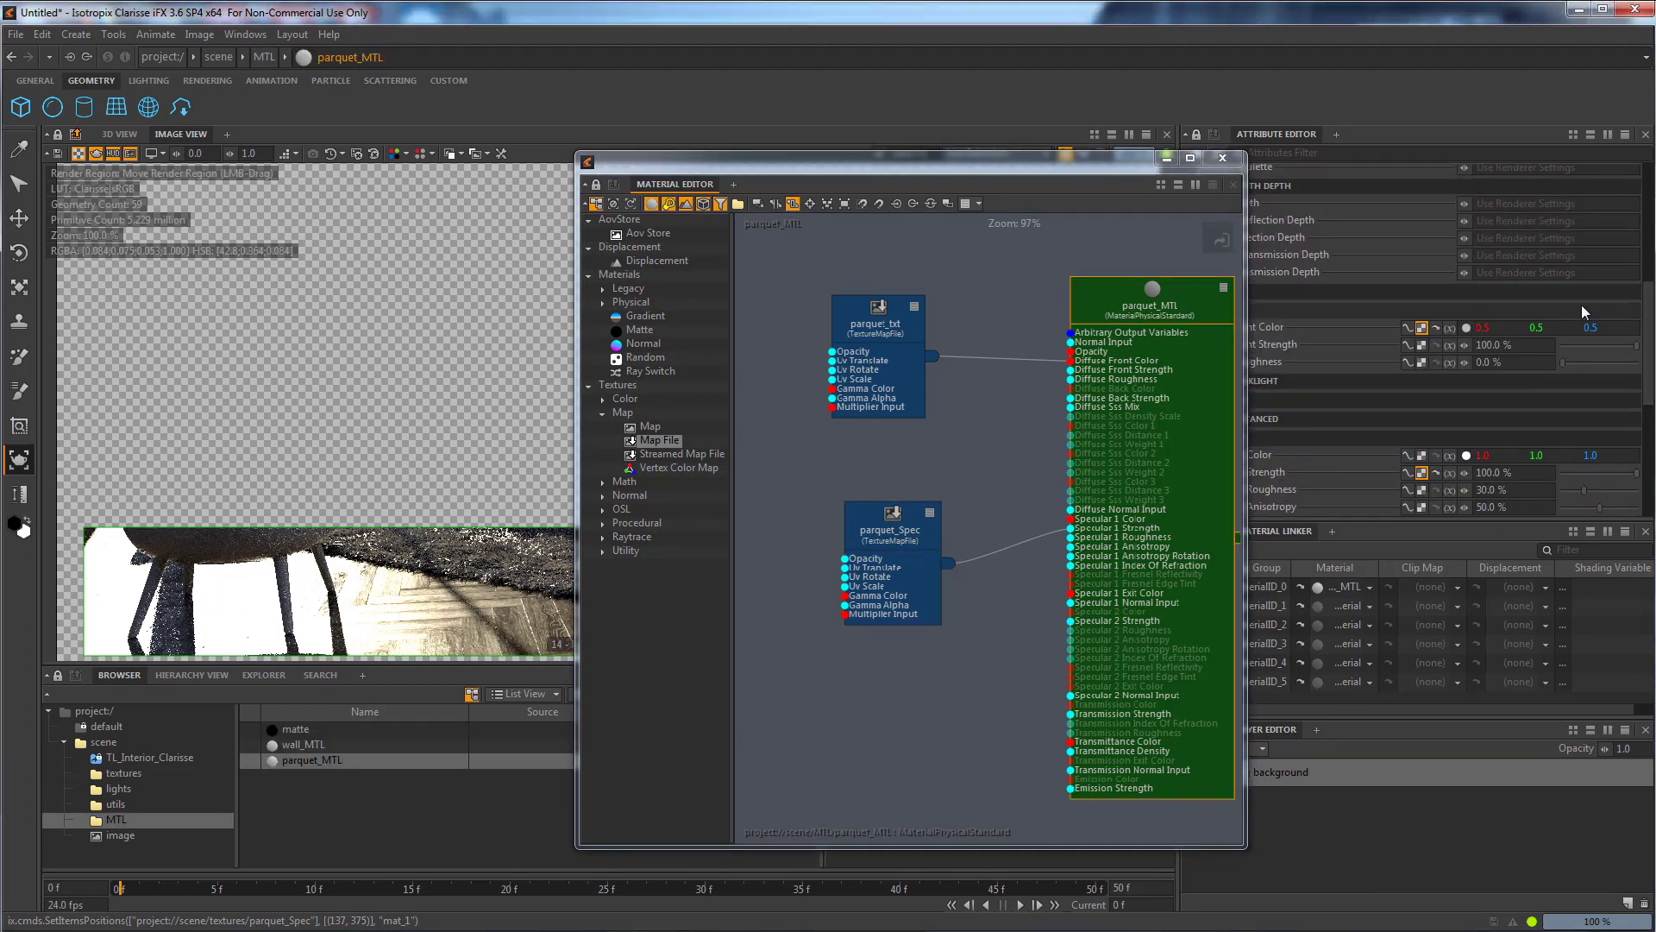
left_click(1541, 342)
left_click(1518, 472)
left_click(1519, 489)
type("0")
key("Return")
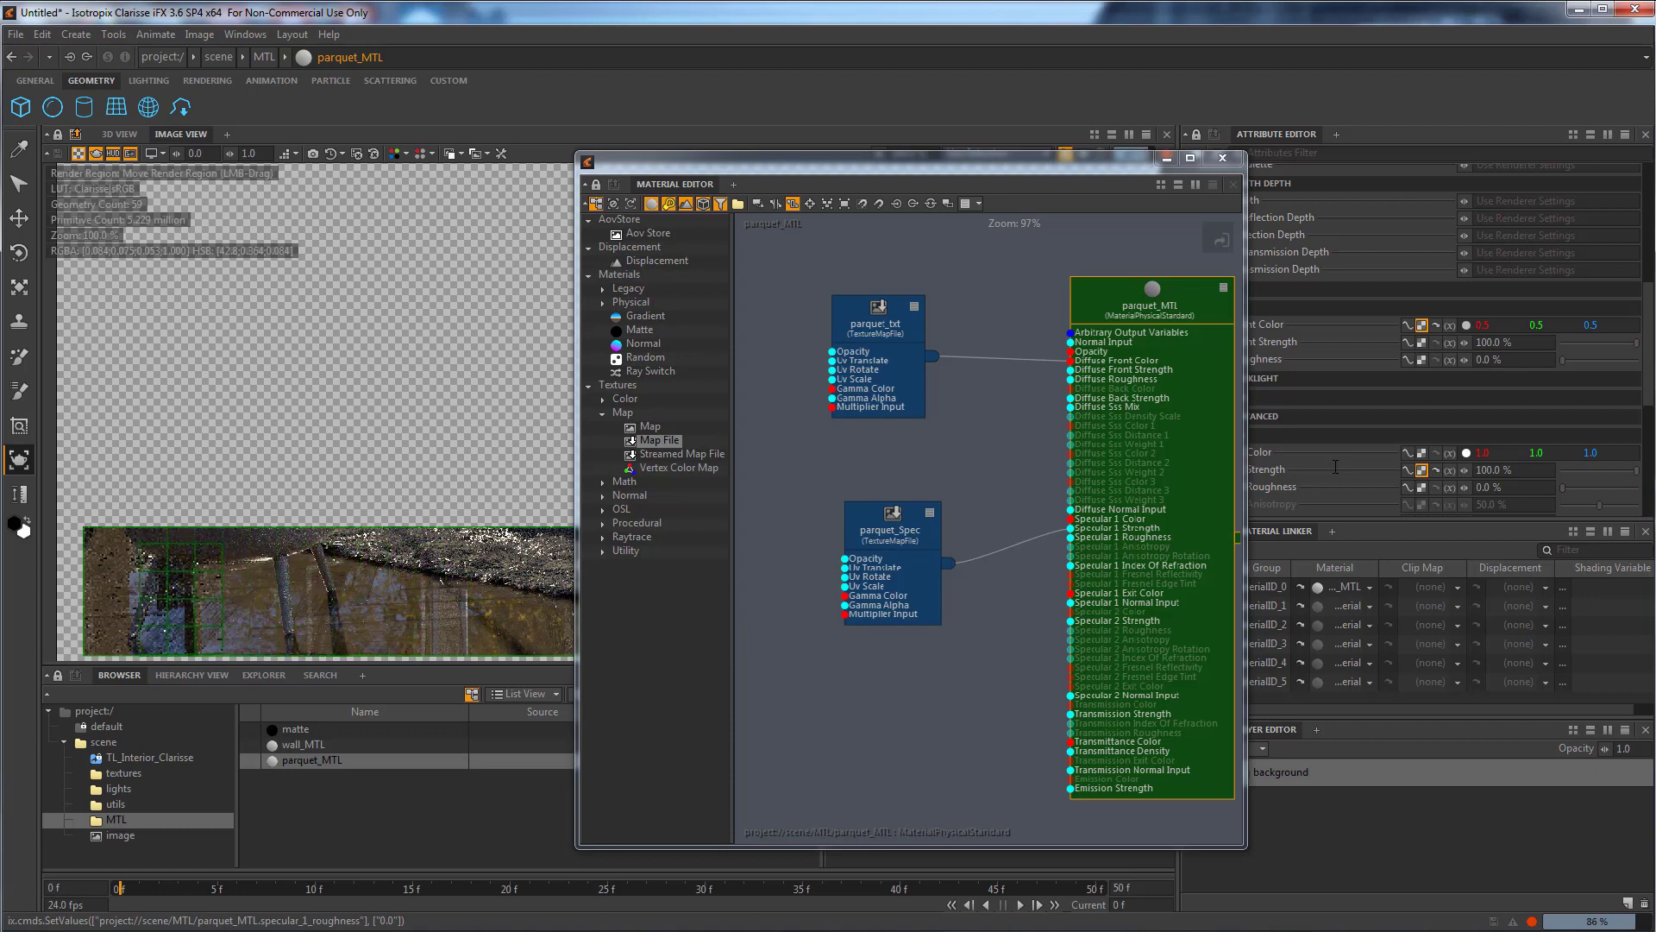
Shift parquet_Spec away from the material node and collapse the parquet_Spec and parquet_txt nodes.
left_click_drag(864, 546, 817, 558)
left_click(884, 525)
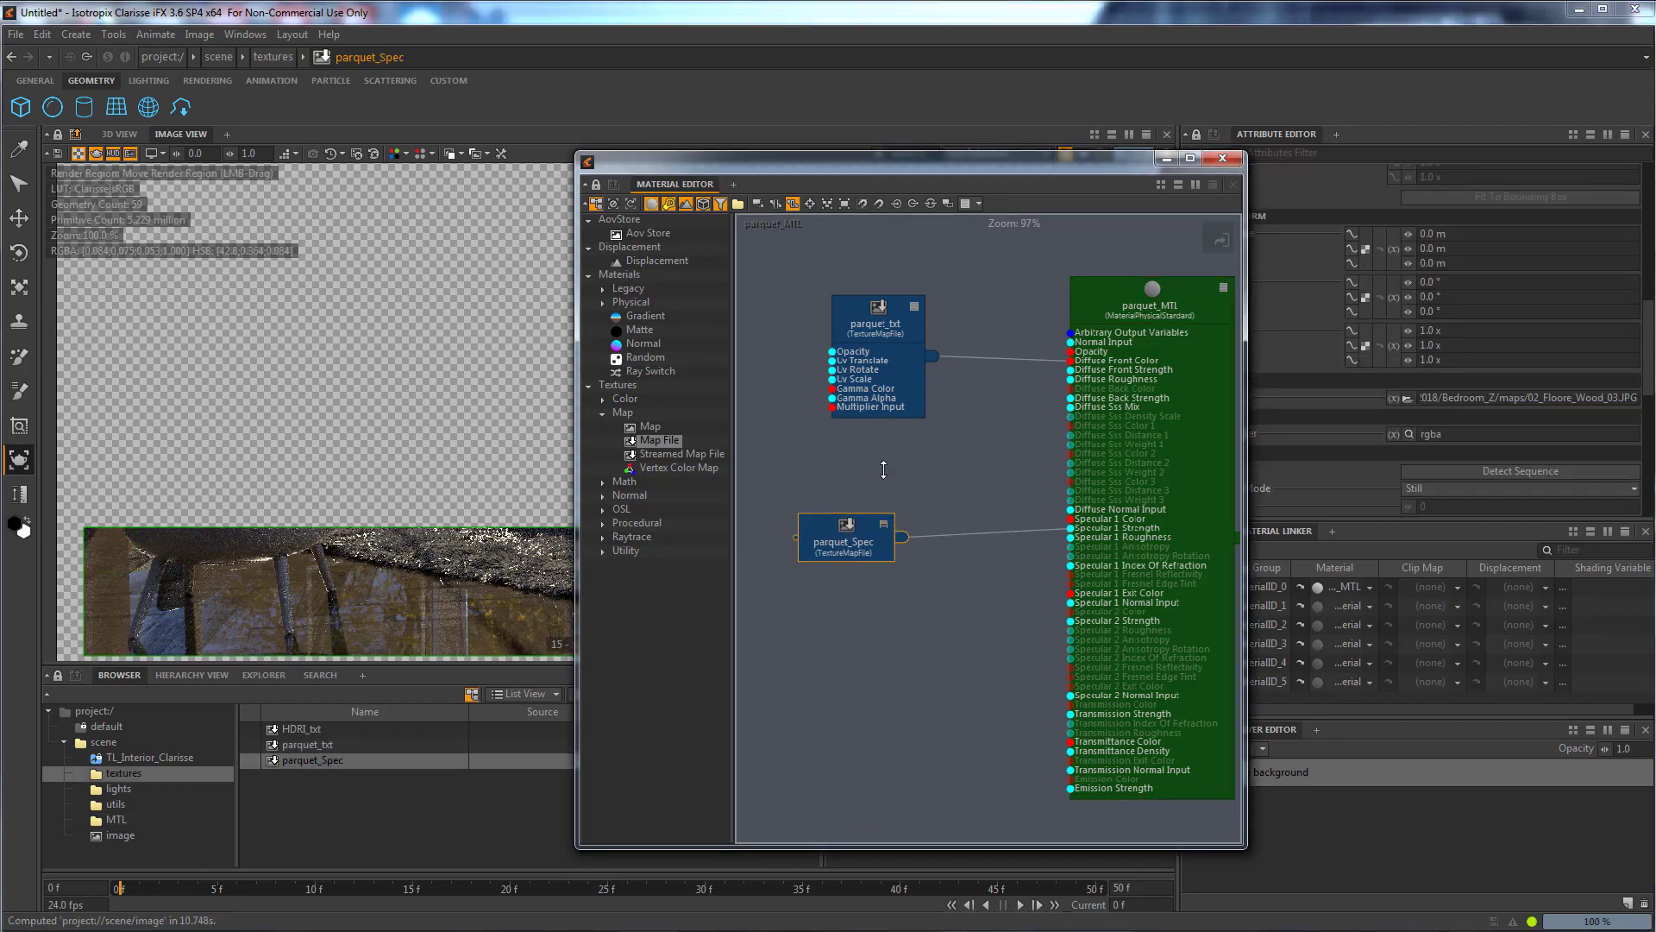
left_click(915, 306)
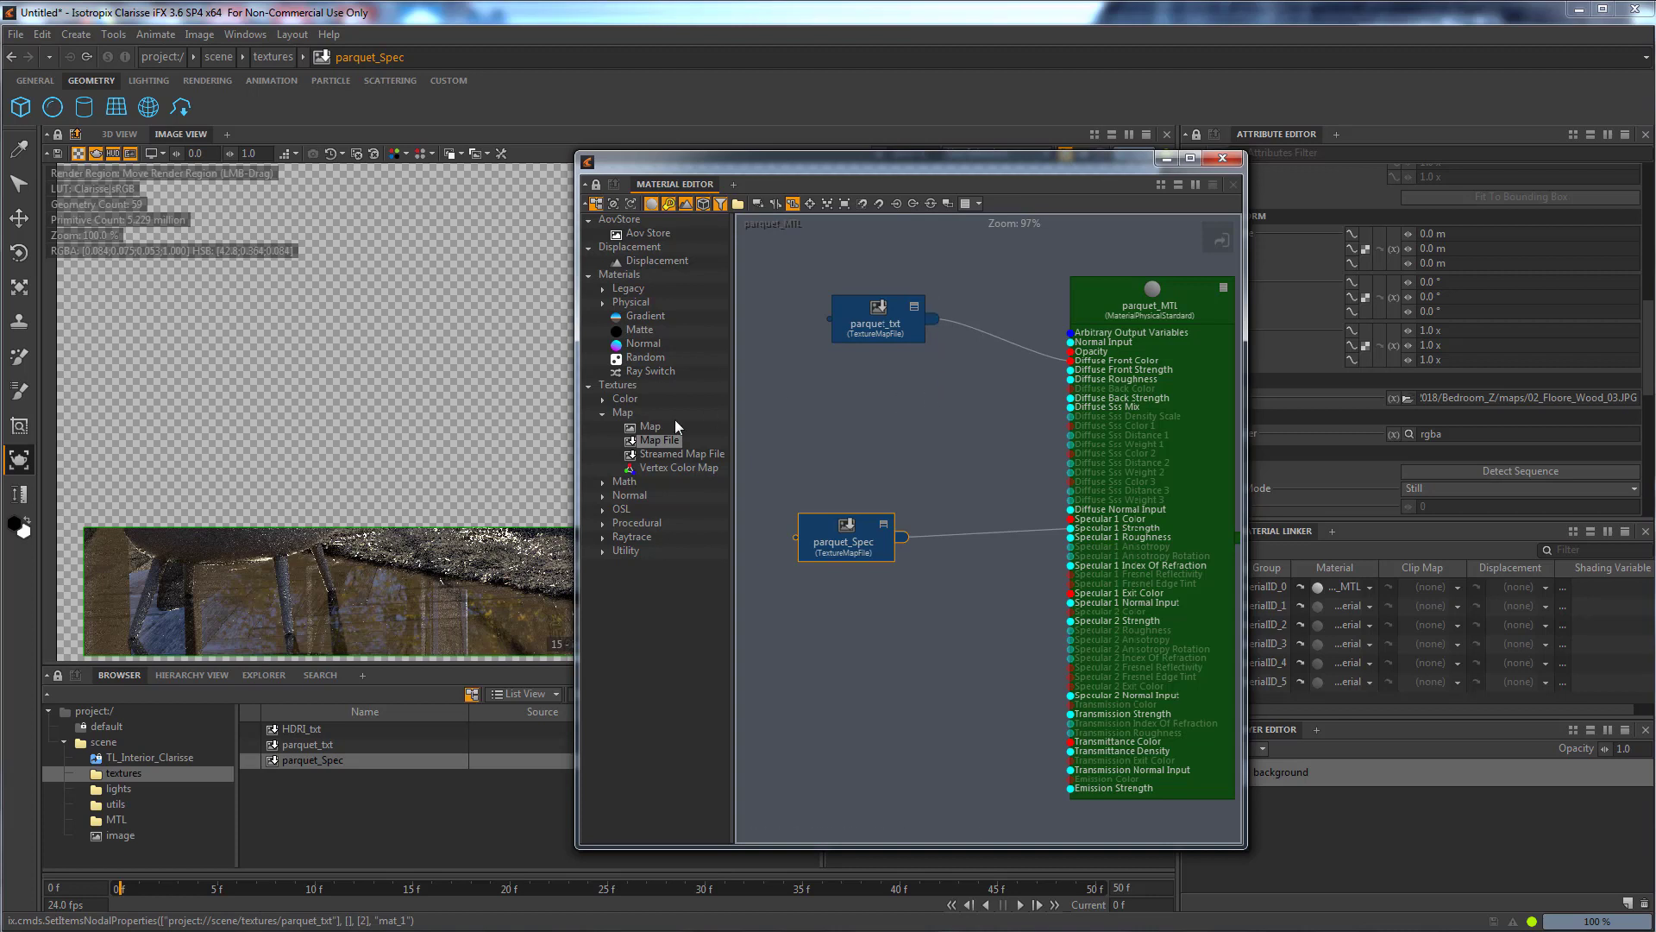
Add another Map File texture node between parquet_txt and parquet_Spec and name it parquet_Glos.
left_click_drag(668, 443, 826, 422)
left_click_drag(872, 437, 840, 401)
scroll(1643, 220, "up", 10)
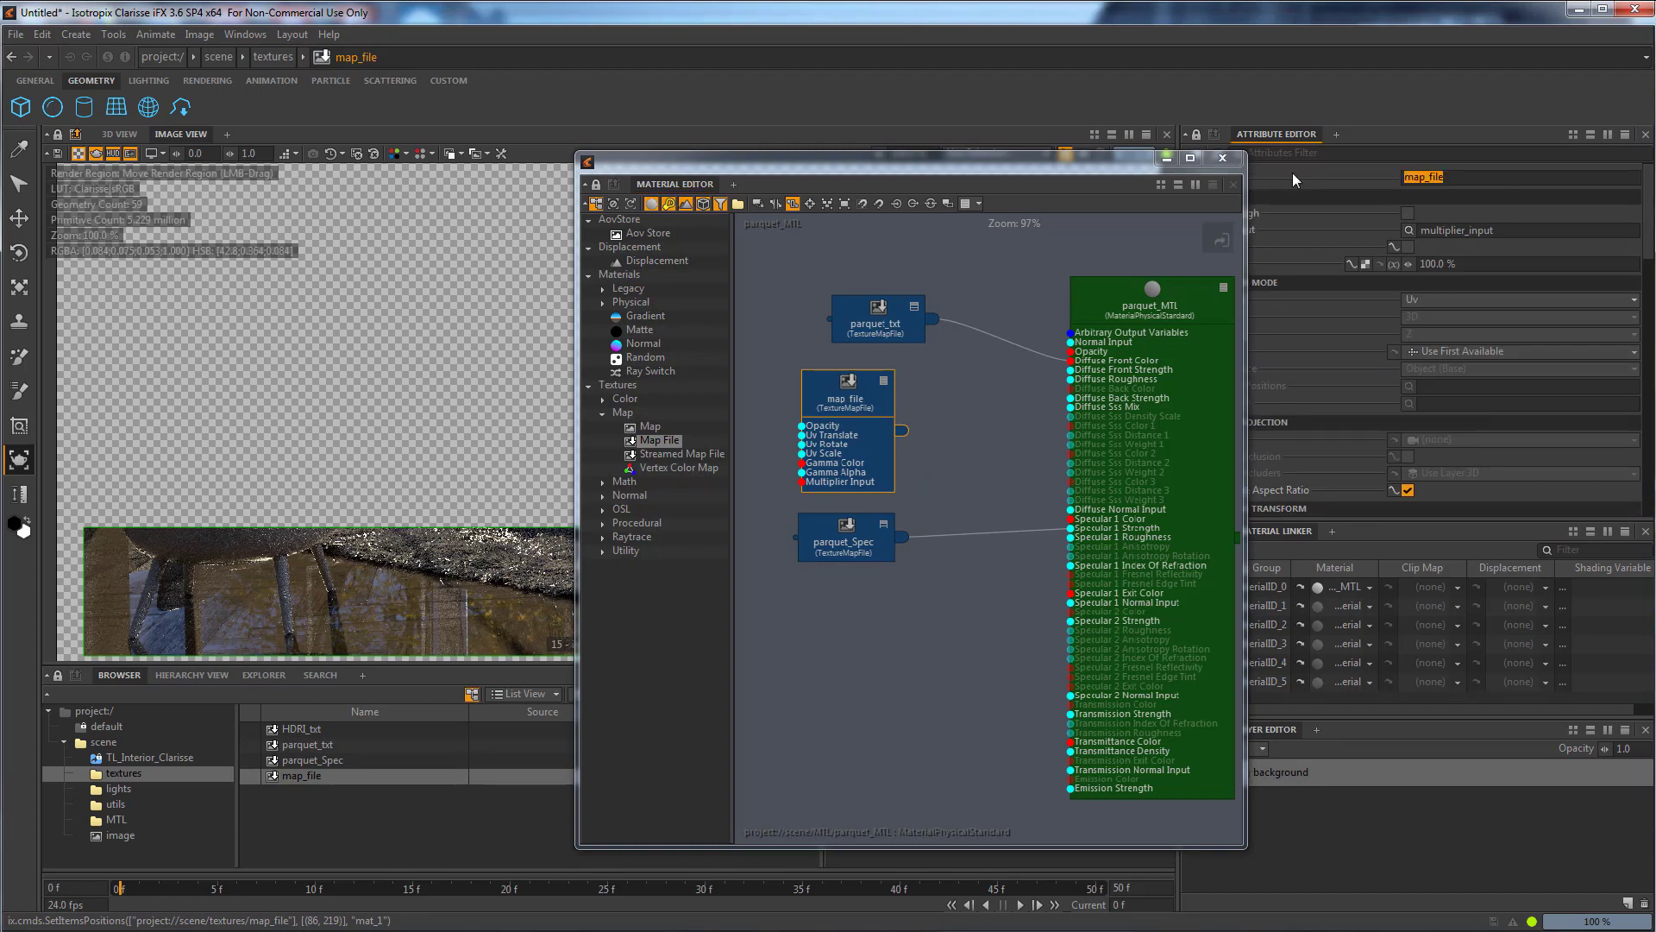
type("parquet_Glos")
key("Return")
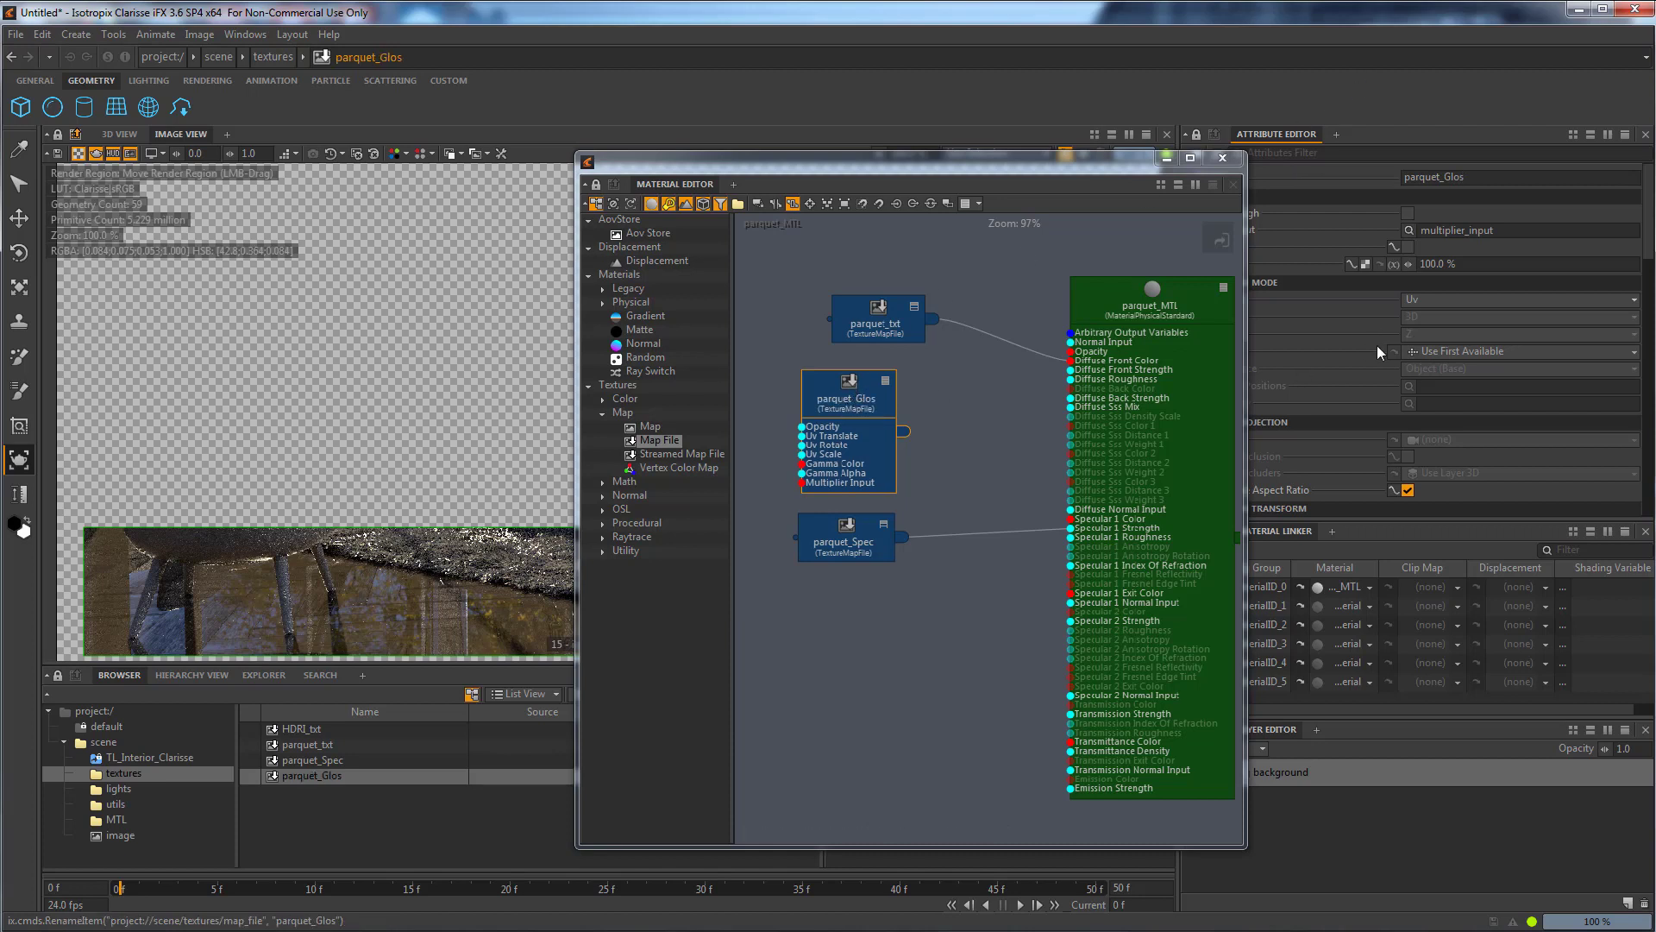
Load 02_Floore_Wood_02.jpg from the Bedroom_Z maps folder as parquet_Glos's image file.
left_click_drag(1647, 254, 1648, 420)
left_click(1409, 286)
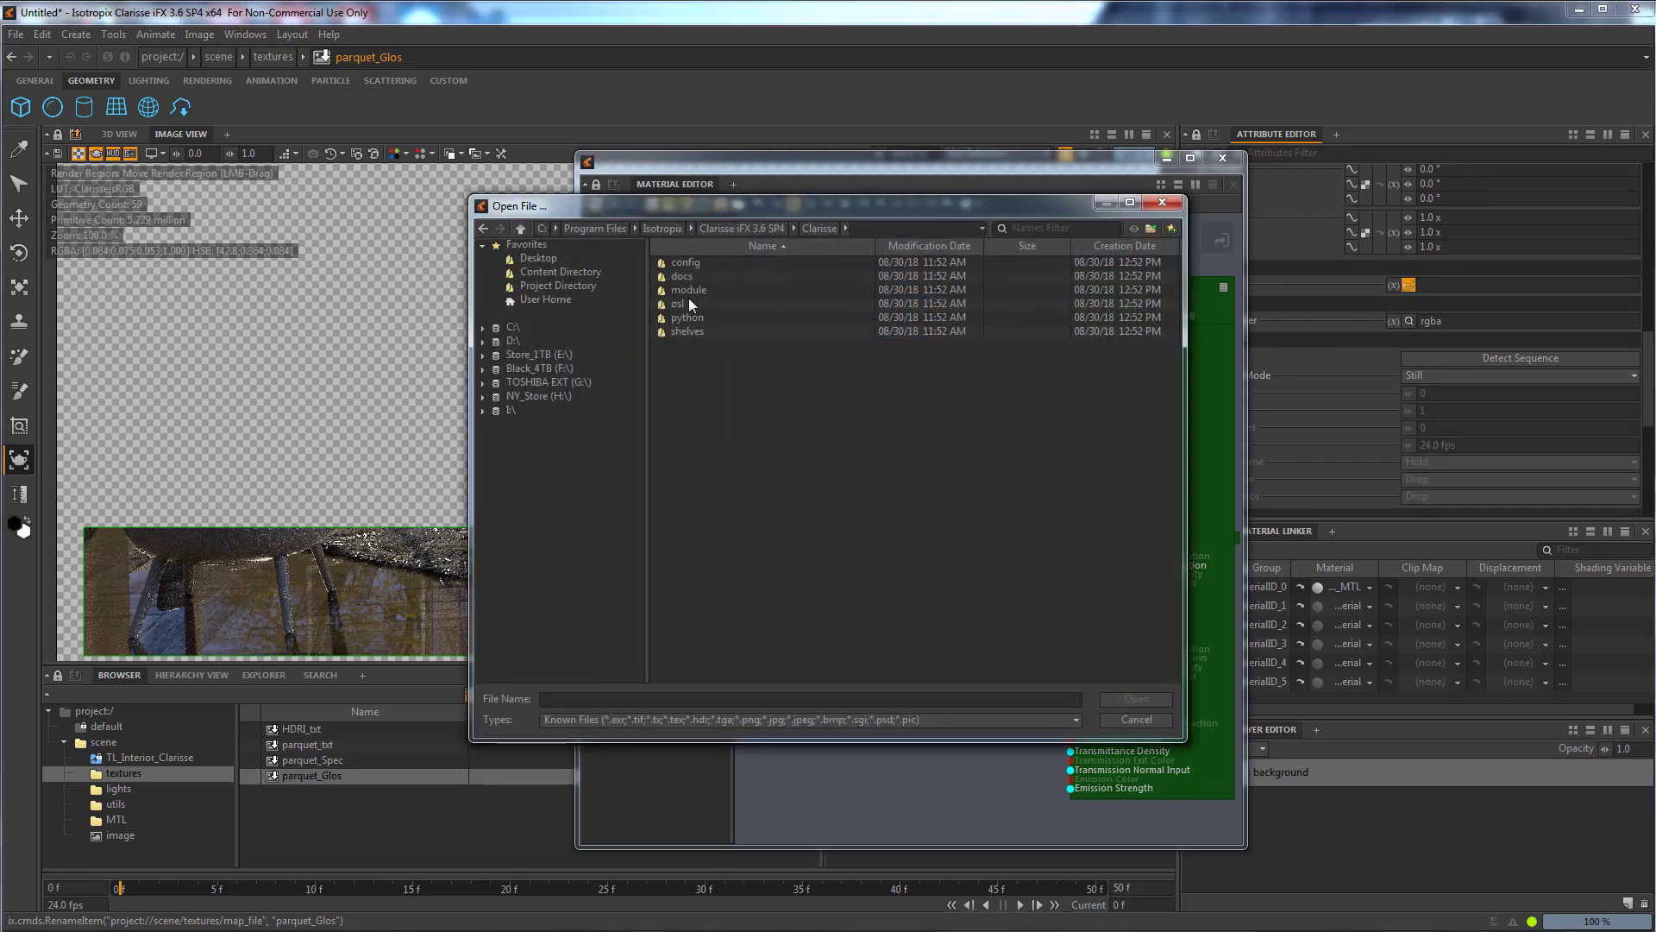
left_click(579, 384)
double_click(716, 274)
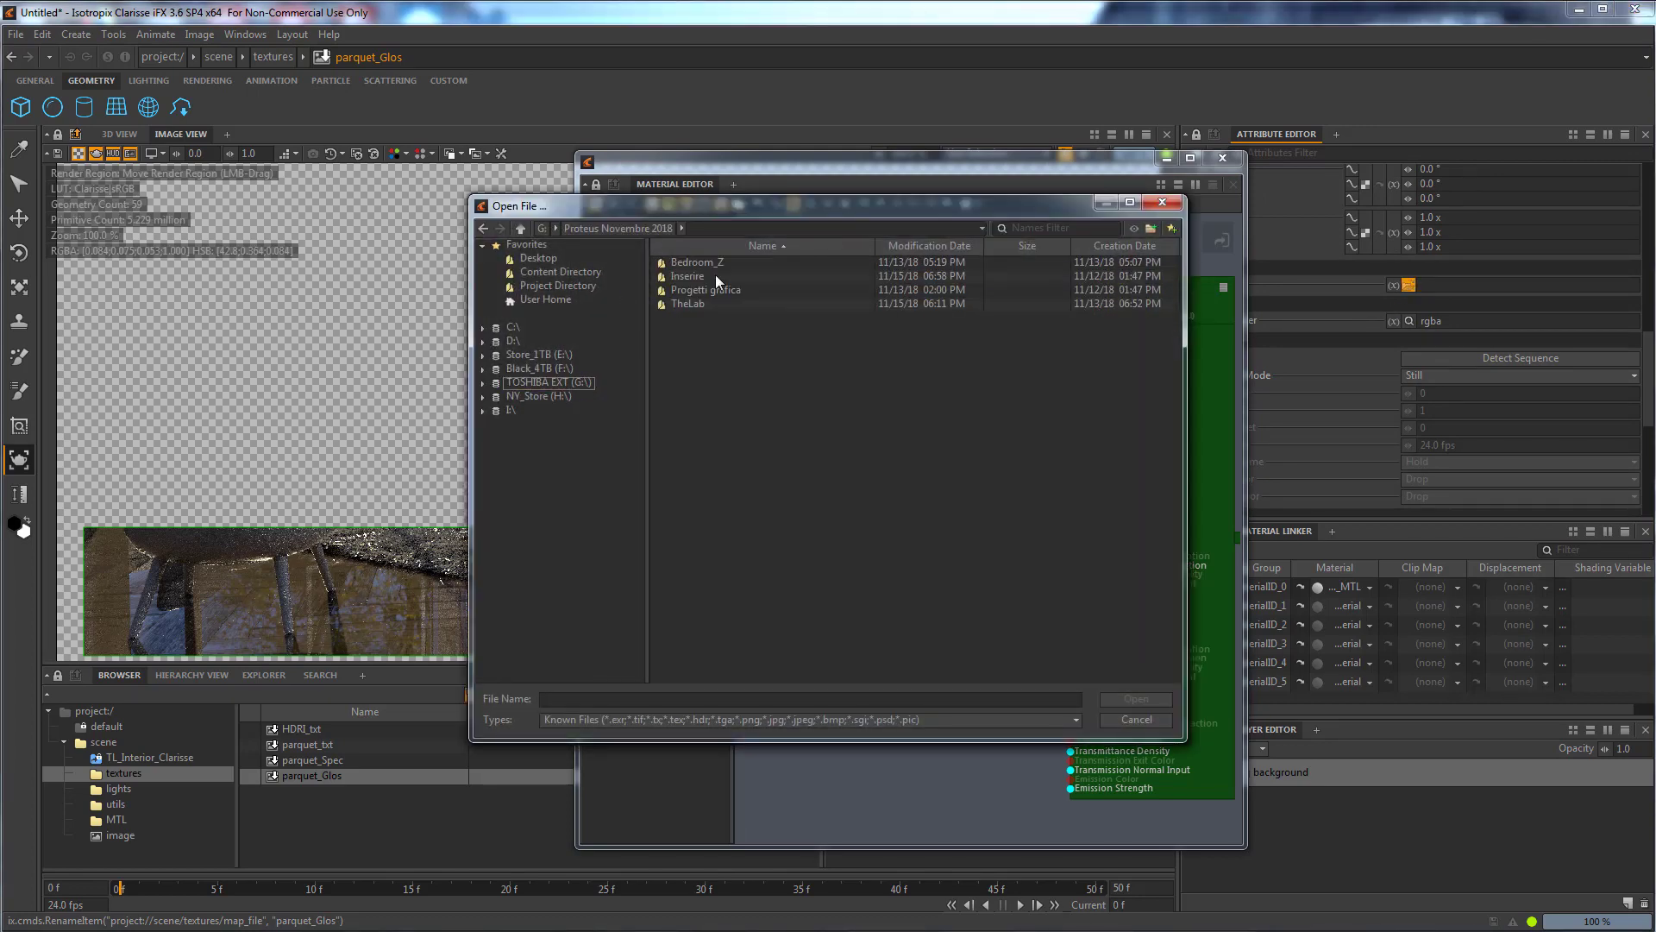
double_click(687, 263)
double_click(685, 263)
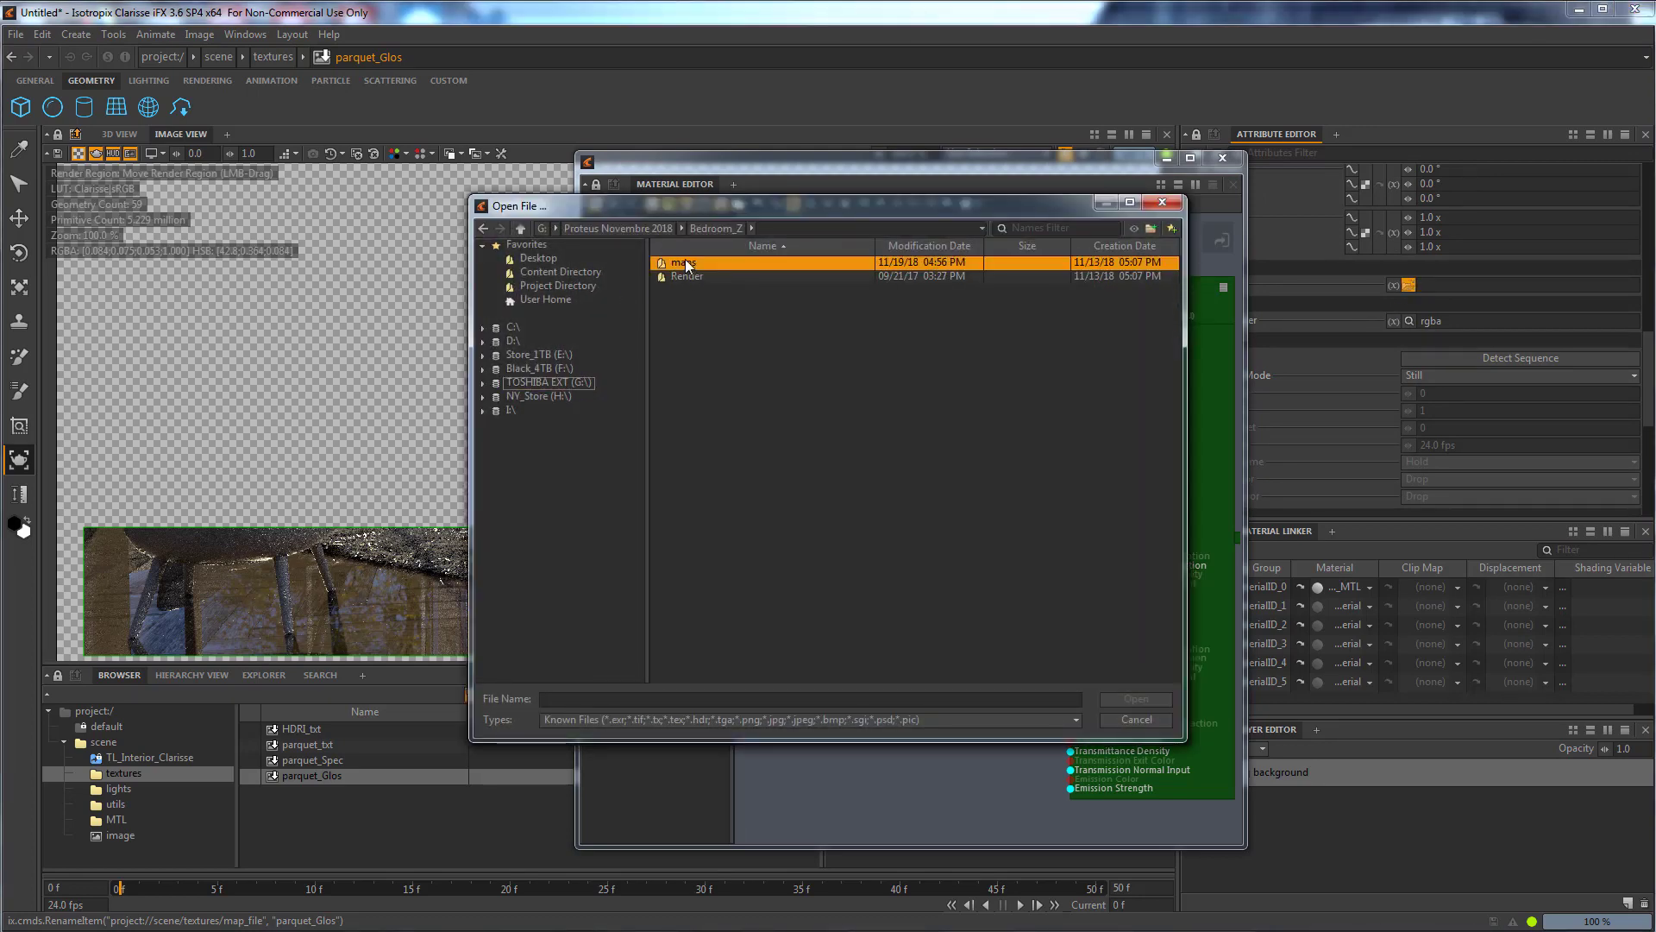
left_click(761, 305)
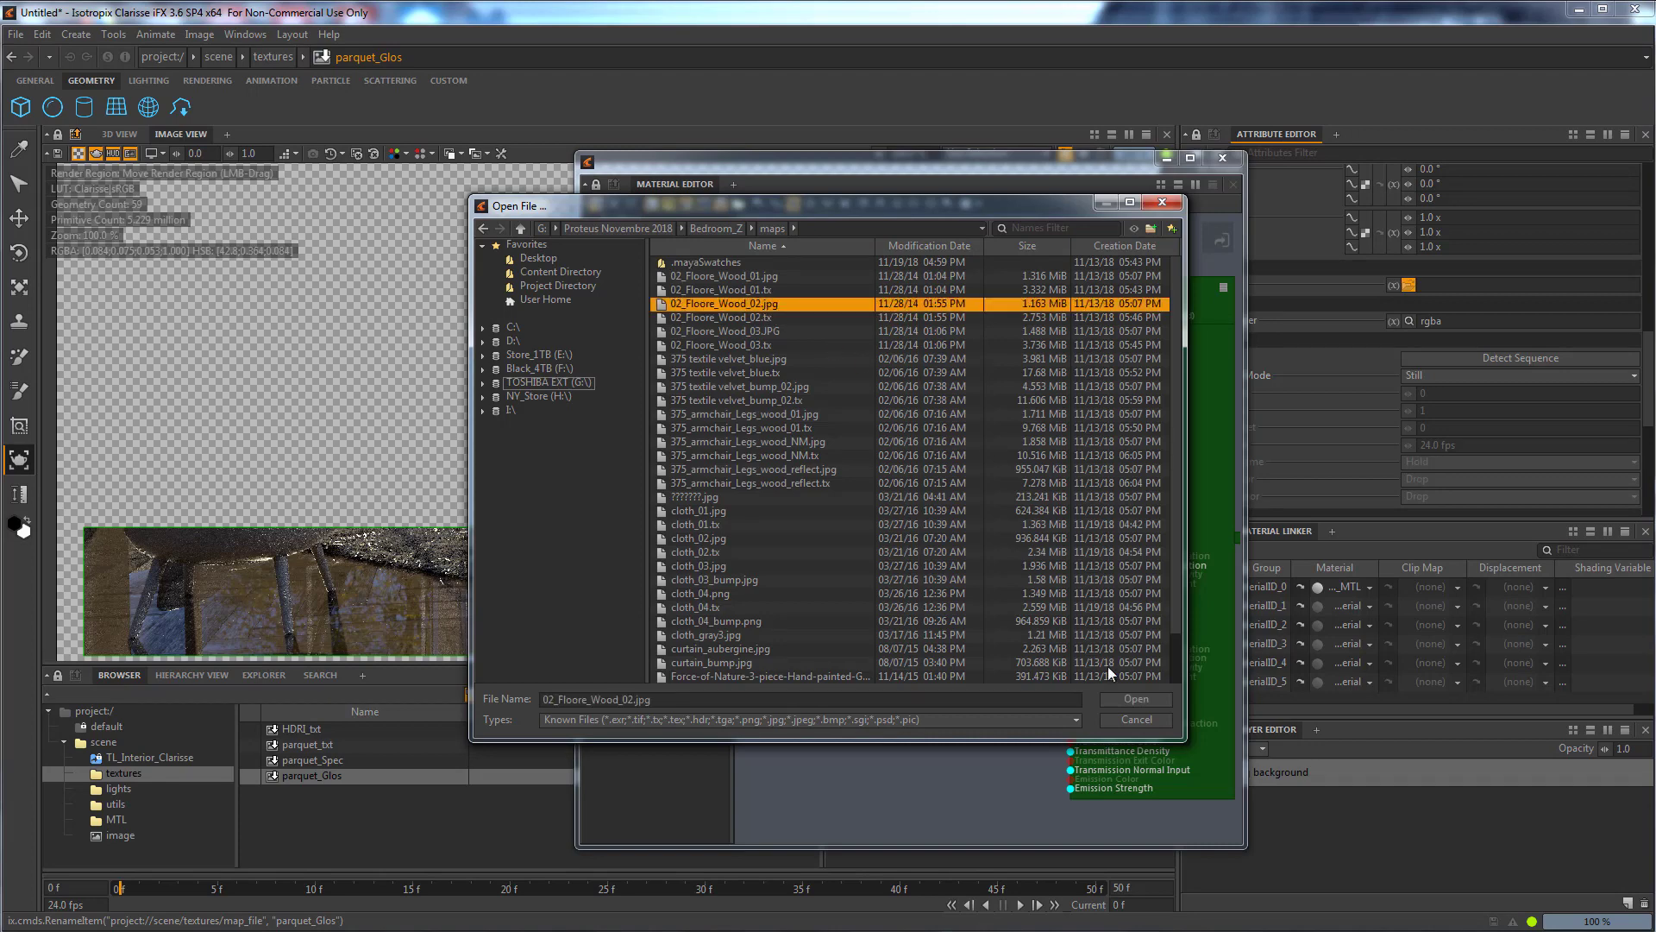
left_click(1125, 695)
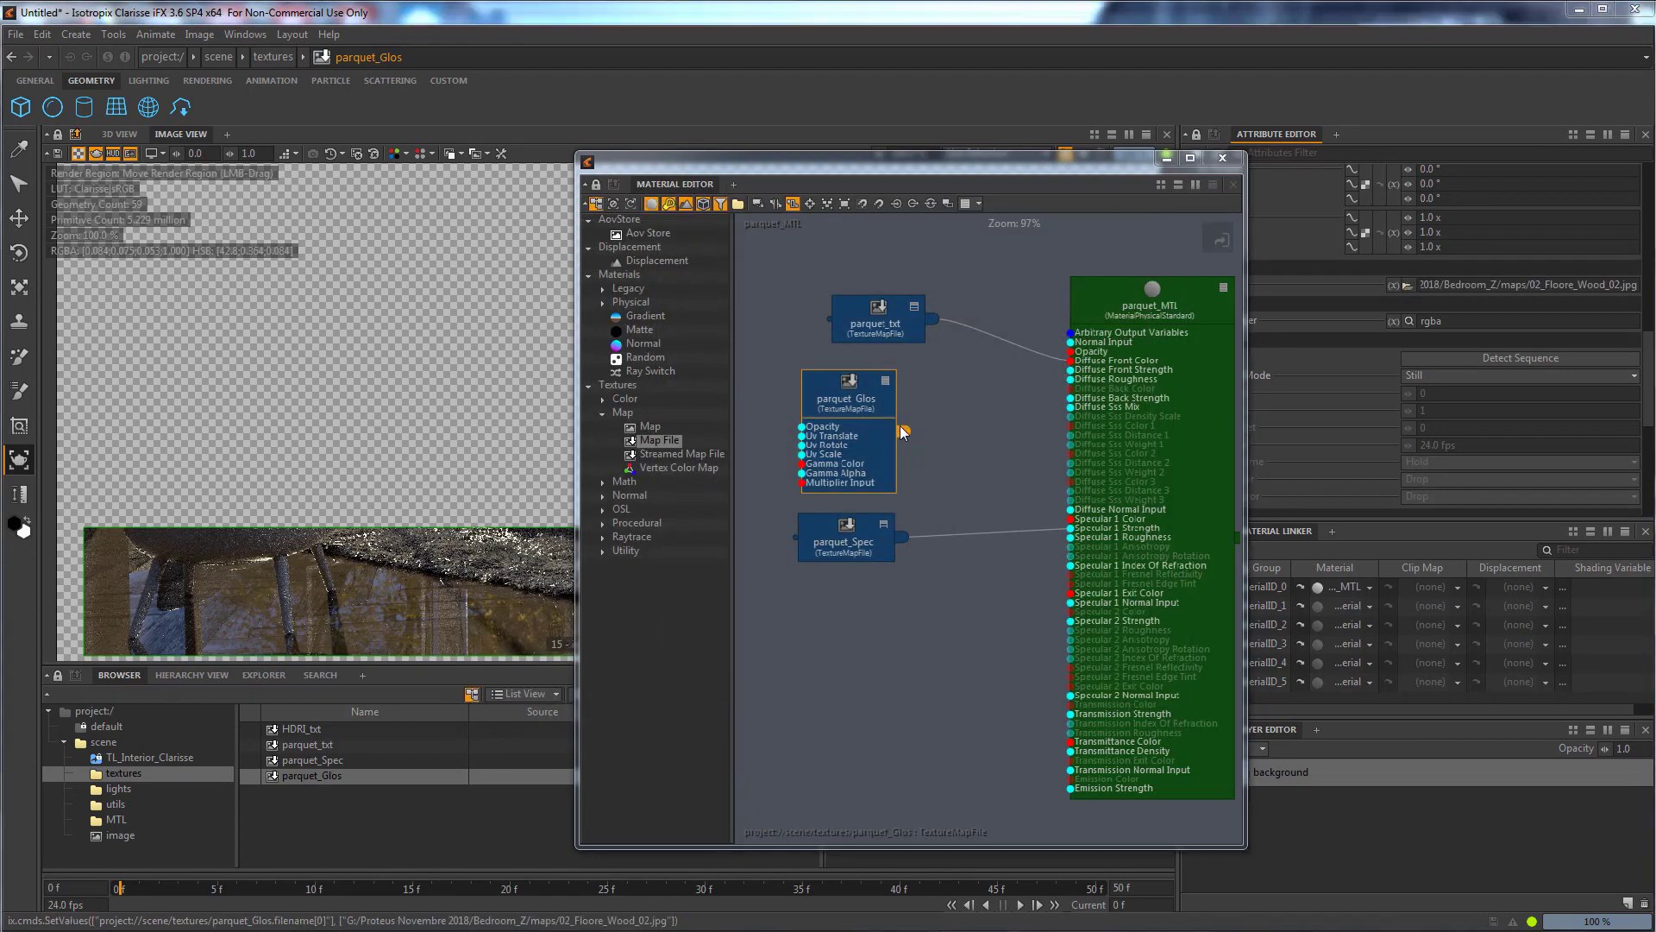
Connect parquet_Glos to parquet_MTL's Specular 1 Roughness input and place the node below parquet_Spec.
left_click_drag(903, 431, 1071, 536)
left_click_drag(828, 397, 874, 623)
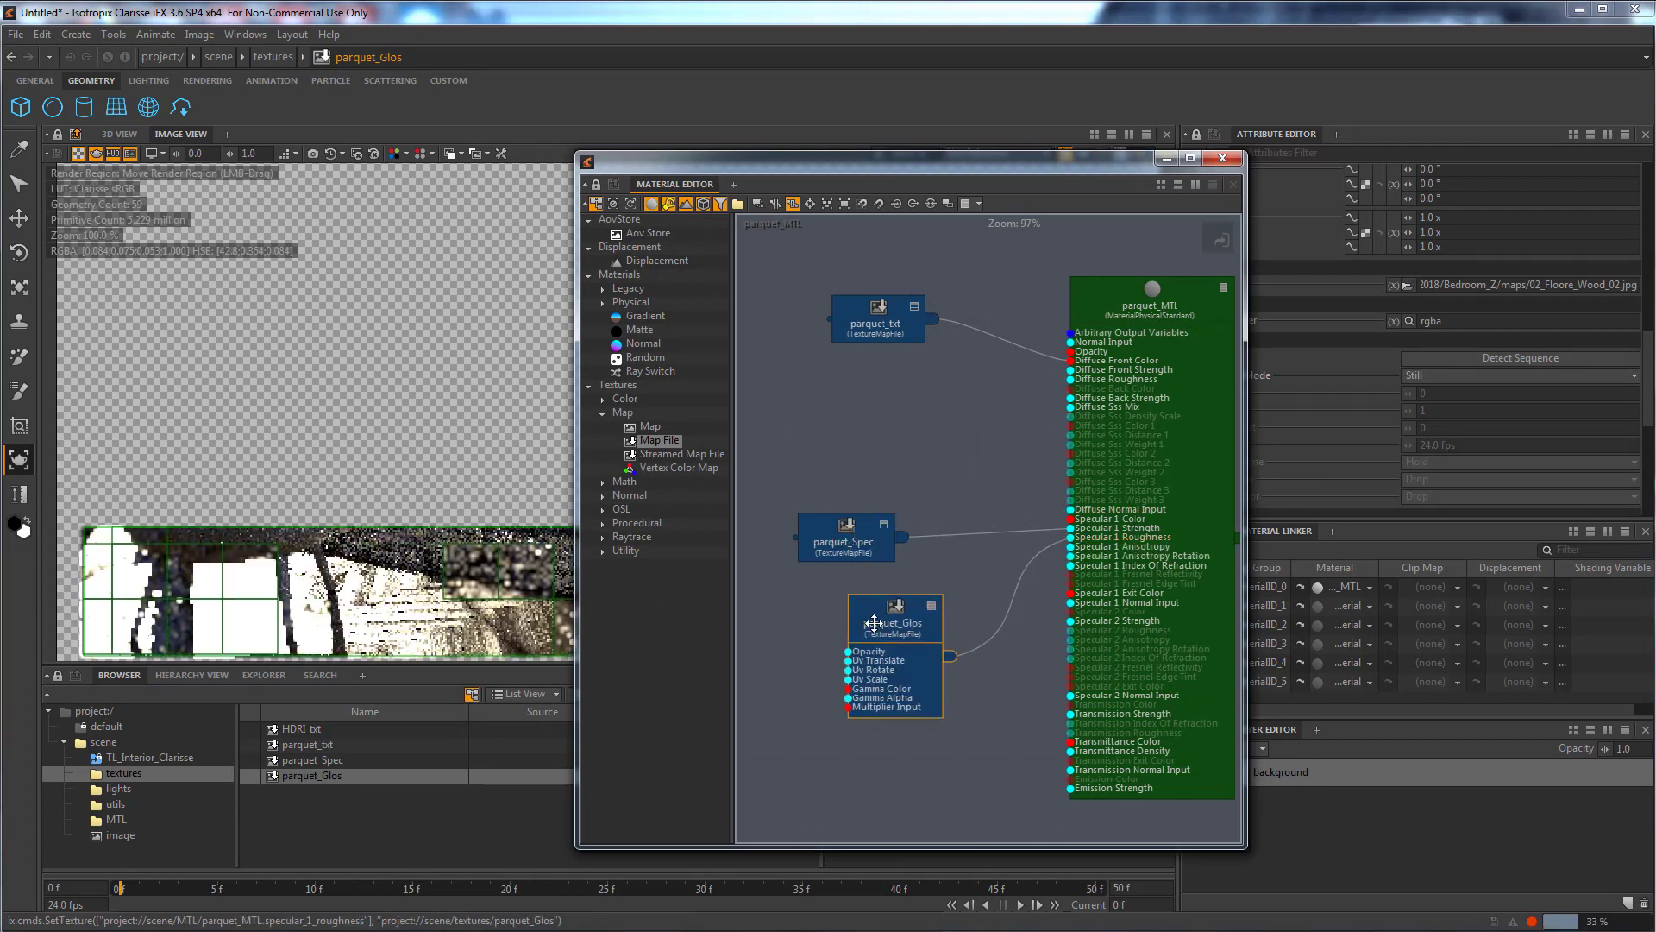
left_click_drag(846, 539, 860, 485)
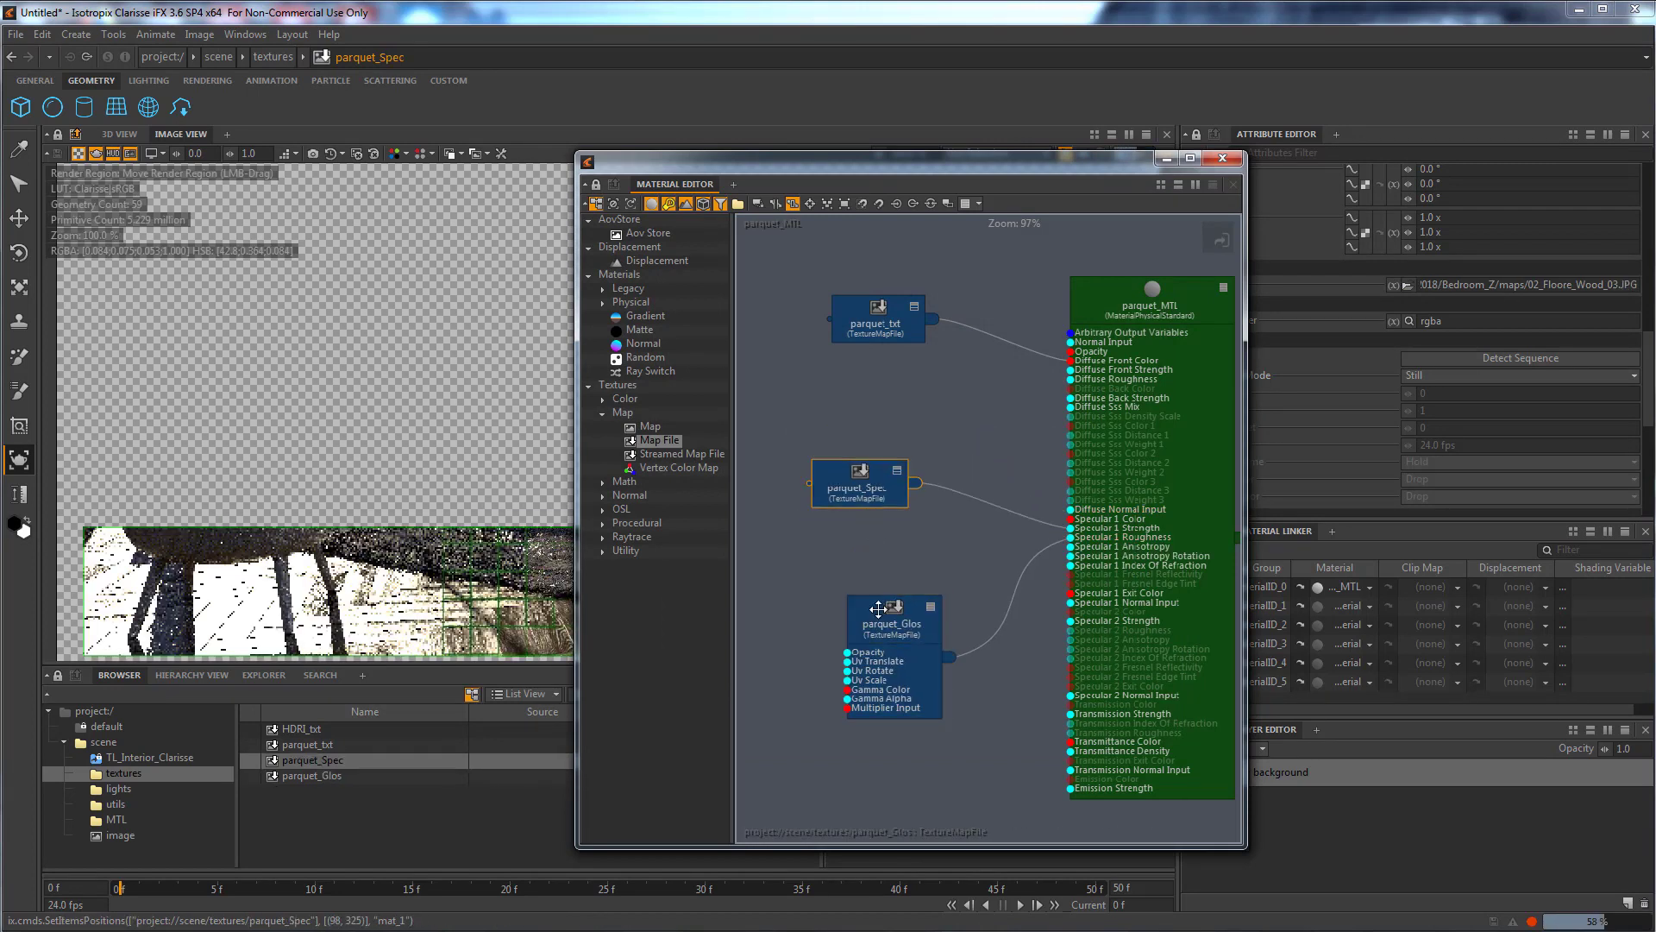
left_click_drag(936, 622, 914, 579)
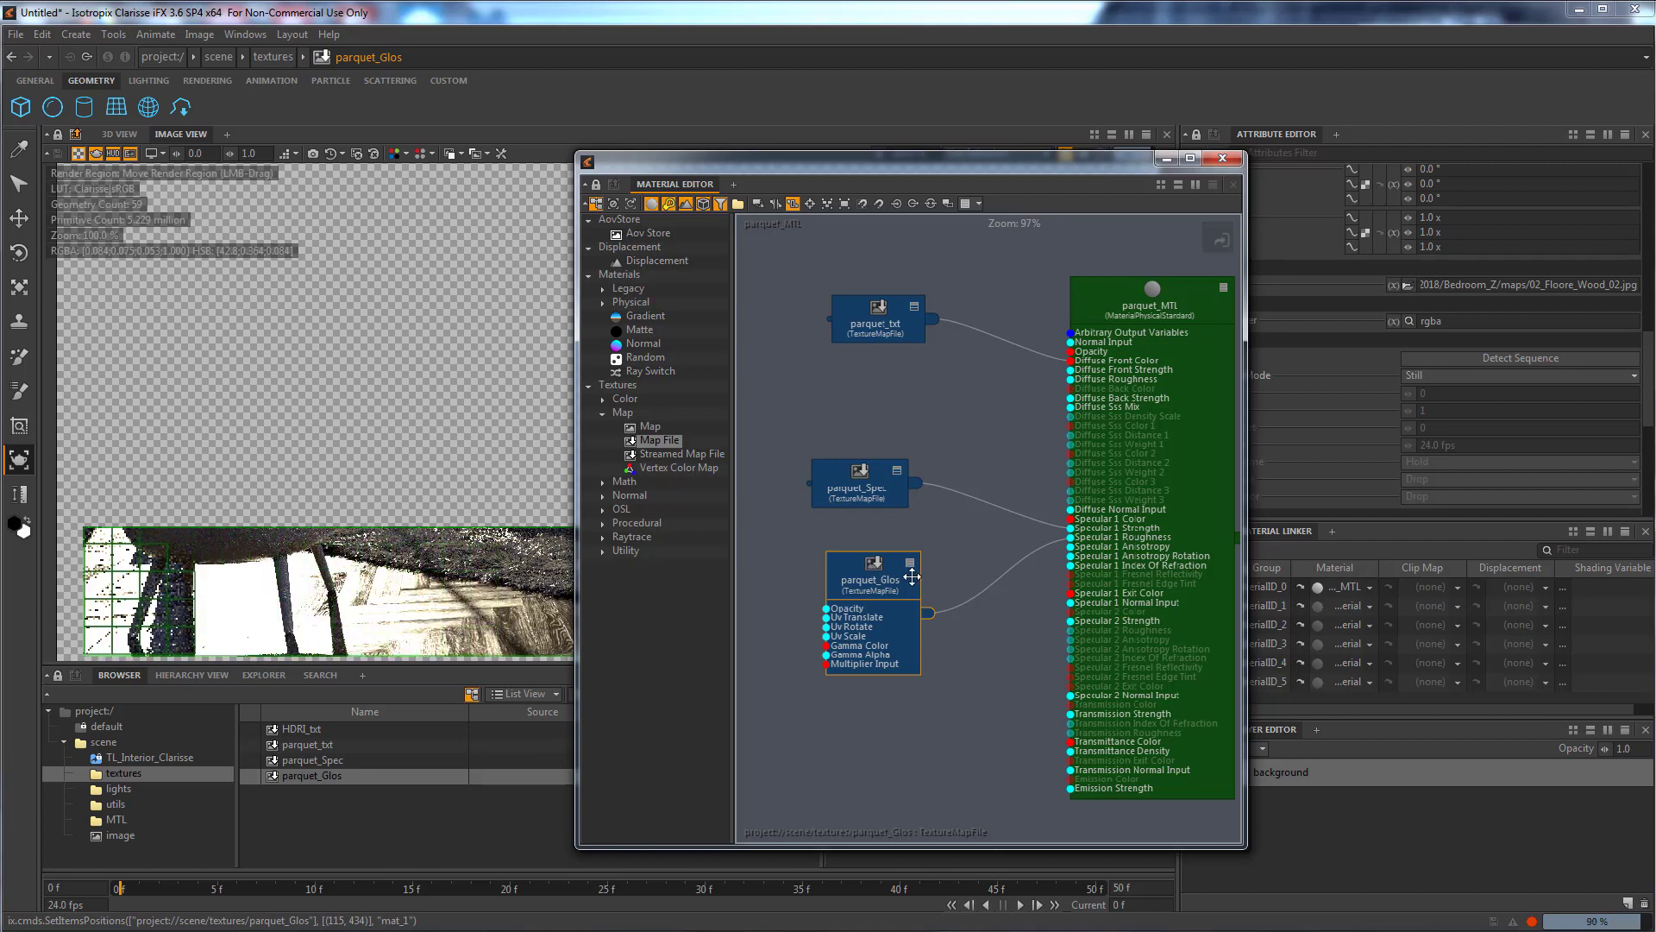
Collapse the parquet_Glos node and space parquet_Spec evenly between parquet_txt and parquet_Glos.
left_click_drag(794, 159, 957, 147)
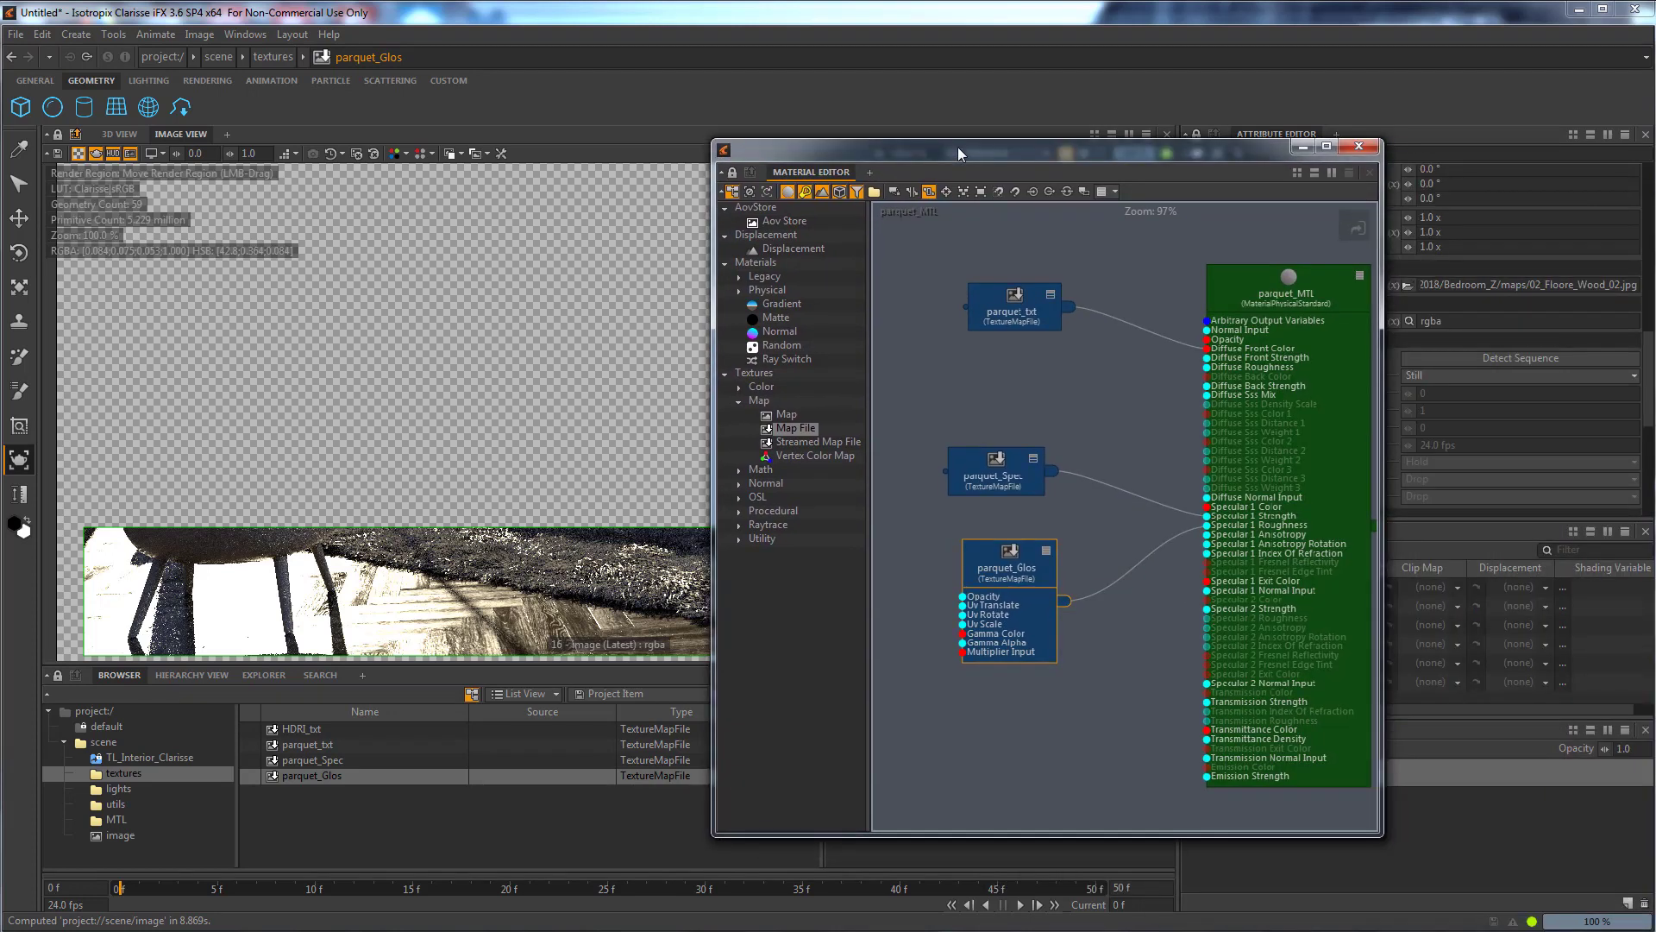
left_click(1046, 551)
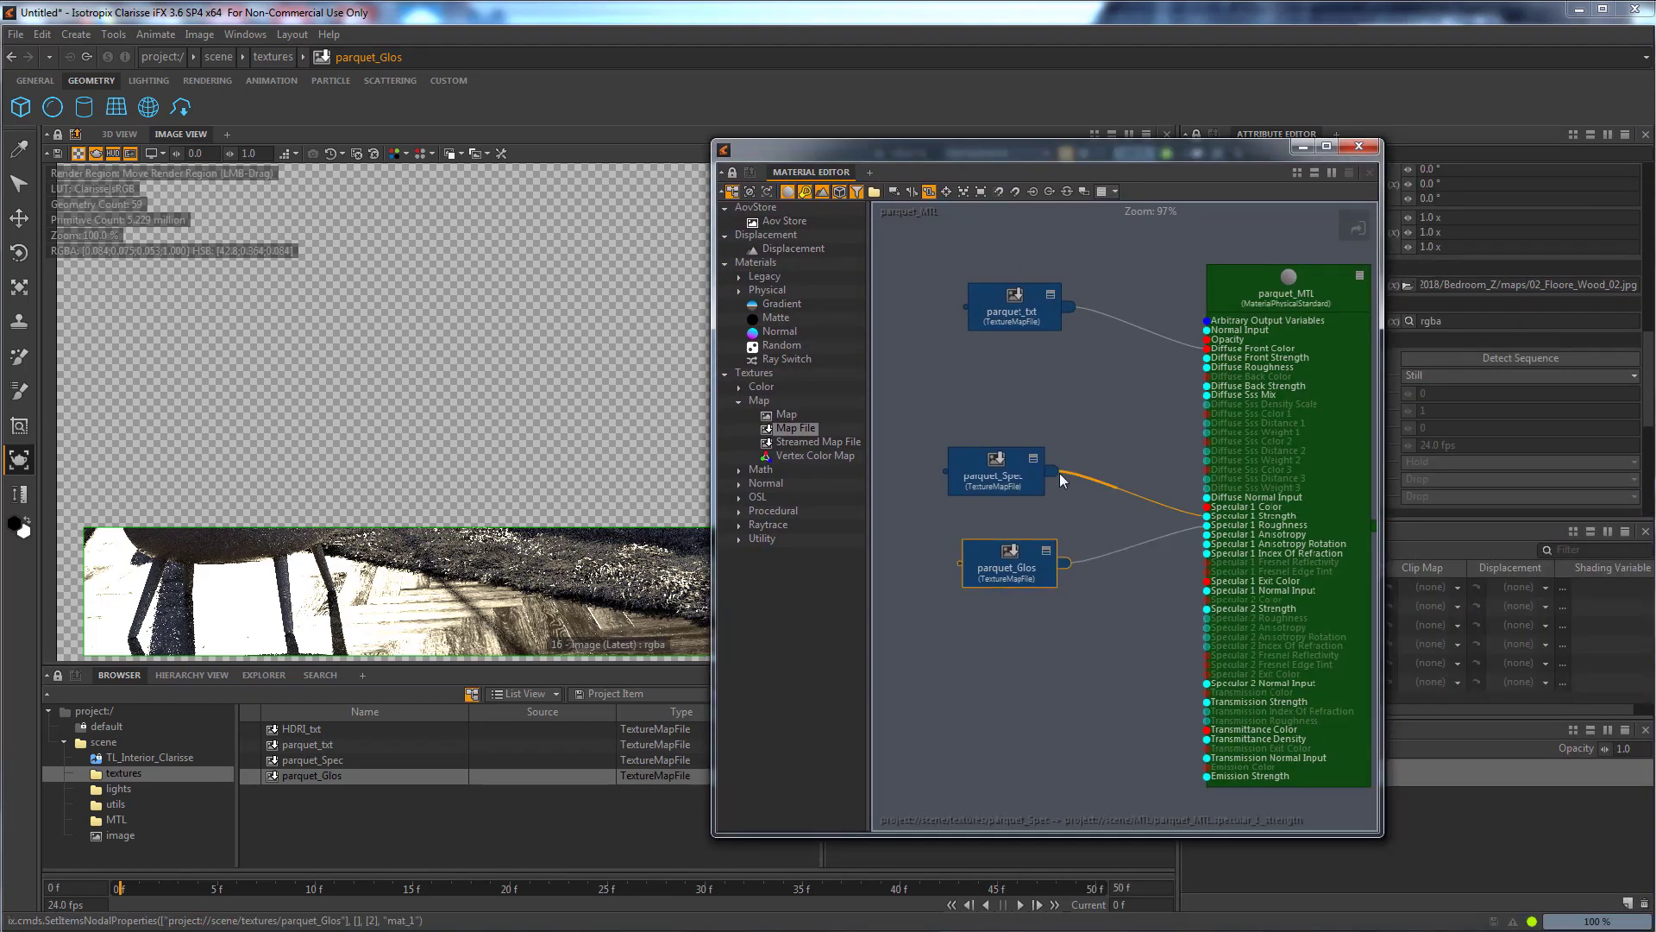
left_click_drag(994, 462, 1011, 426)
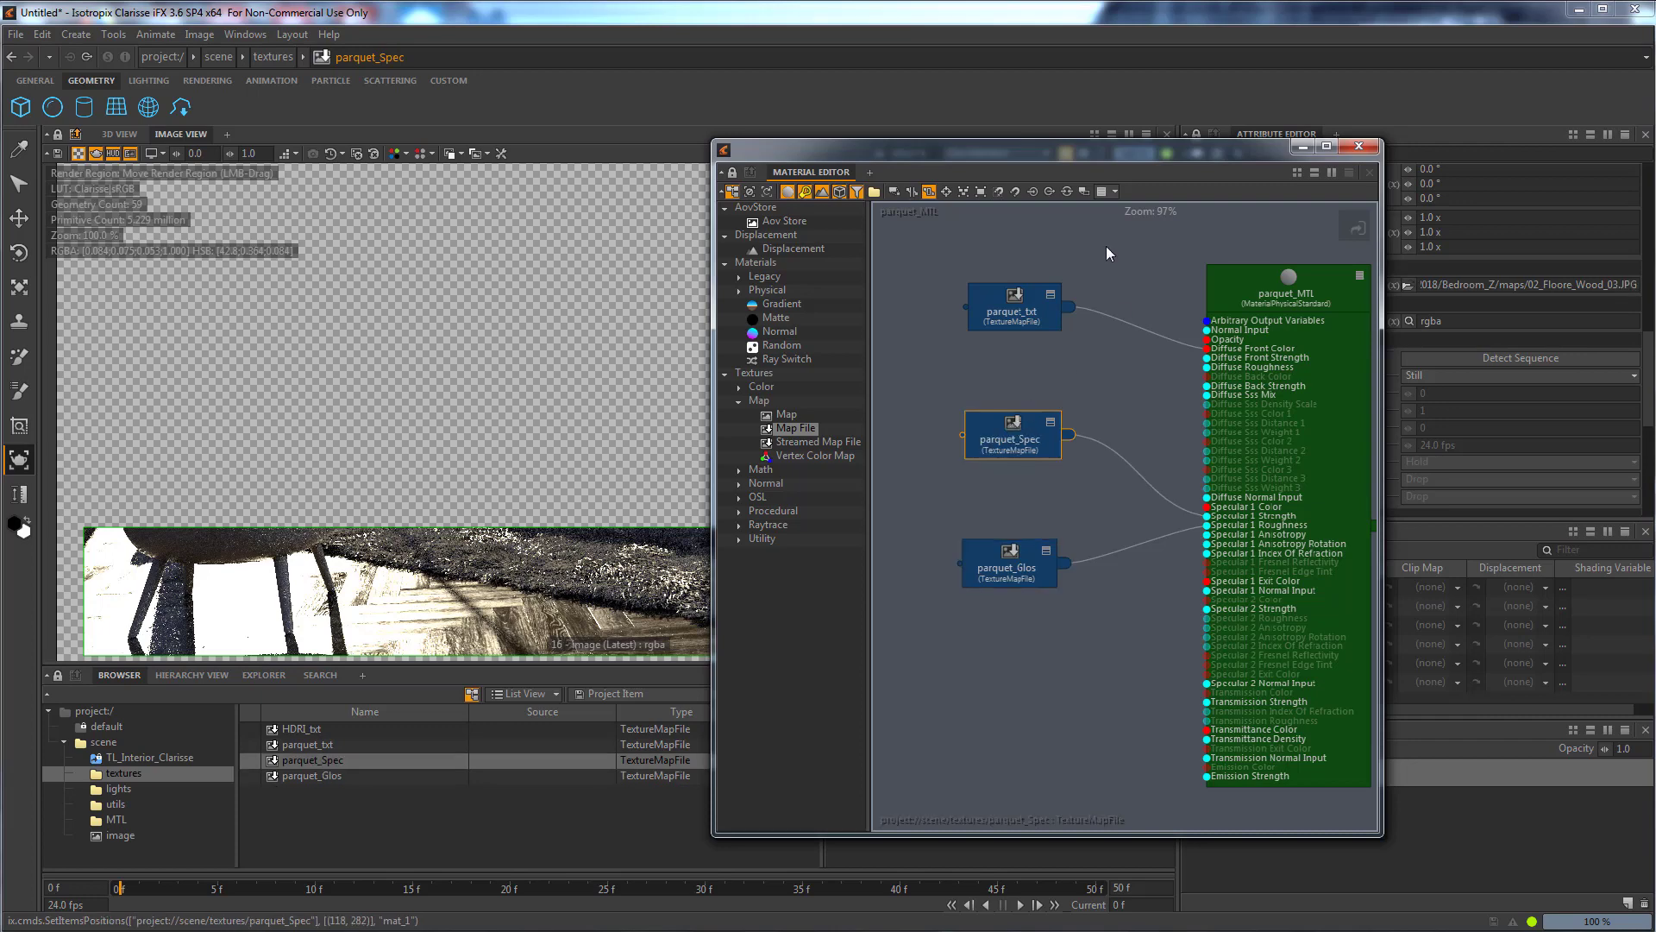
Minimize the Material Editor and resize the render region to frame the pouf, bed corner and parquet in the image's lower-right area.
left_click(1302, 147)
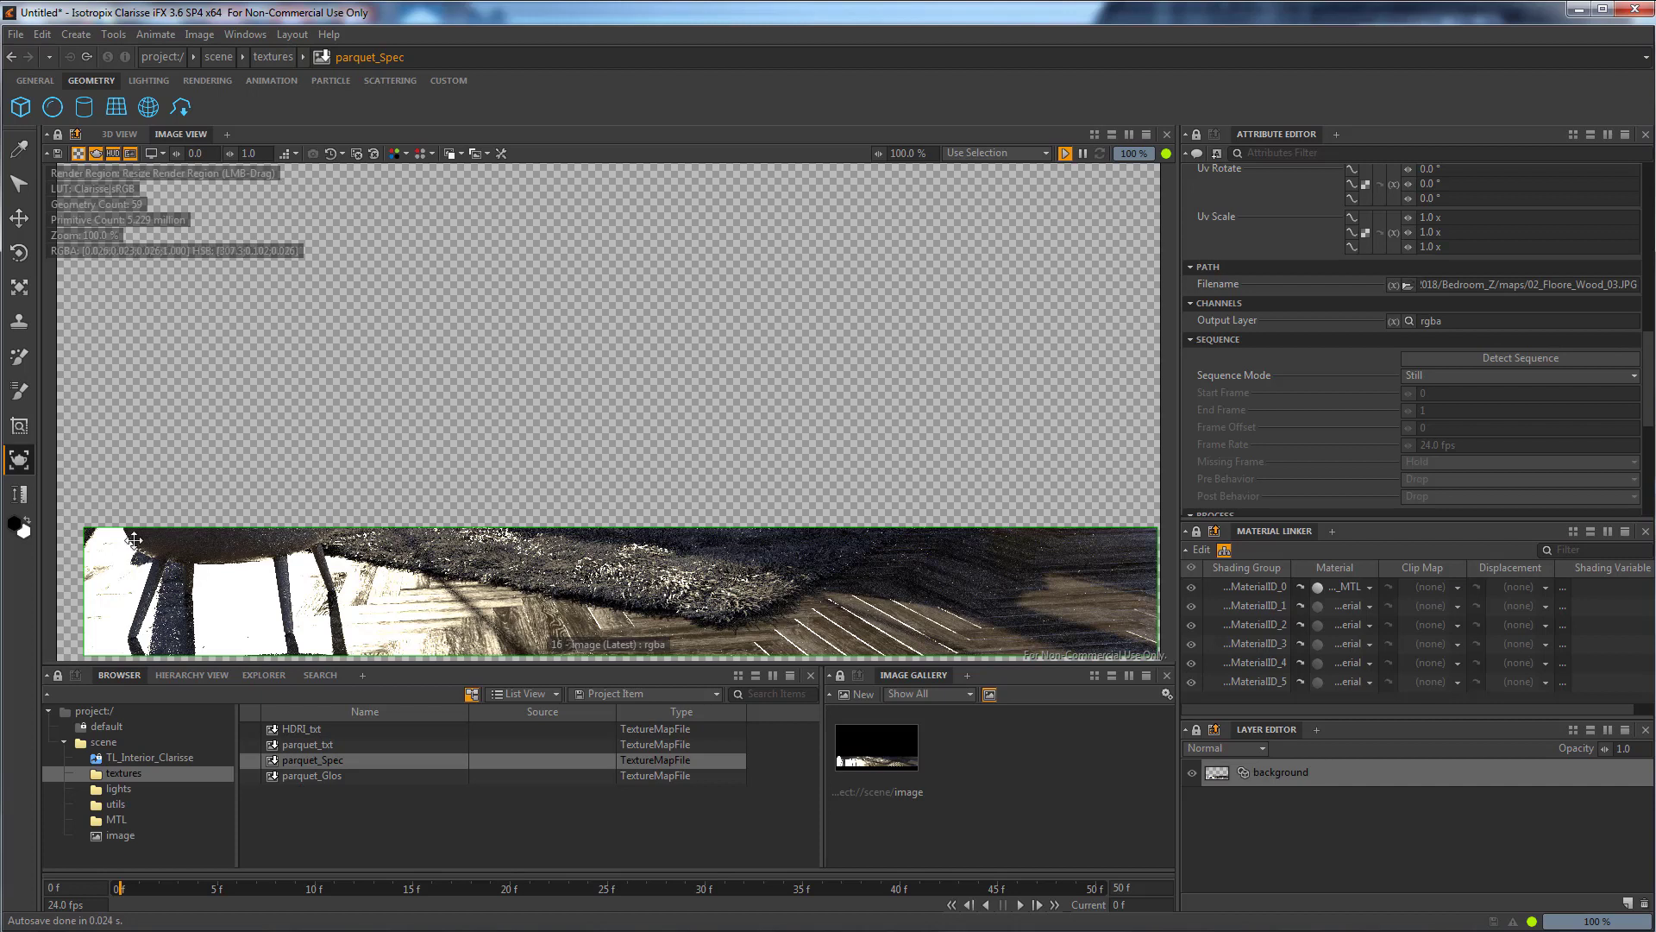
left_click_drag(85, 527, 790, 324)
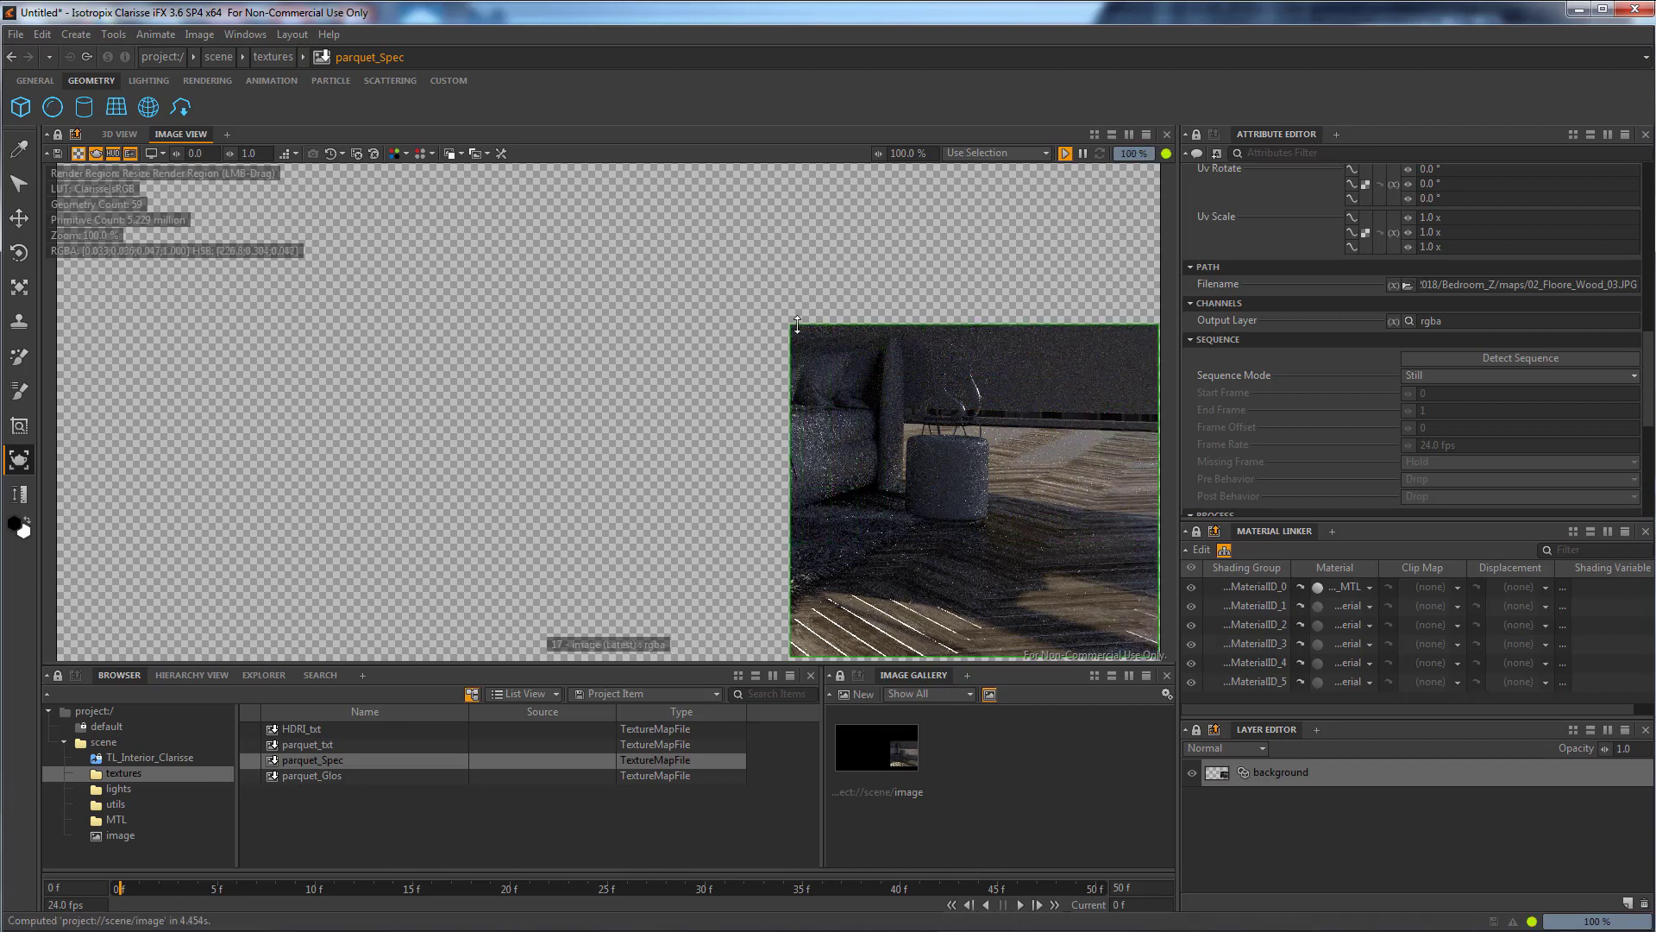
Enlarge the render region and shift it to cover the armchair, bed, rug and windows.
left_click_drag(790, 324, 380, 287)
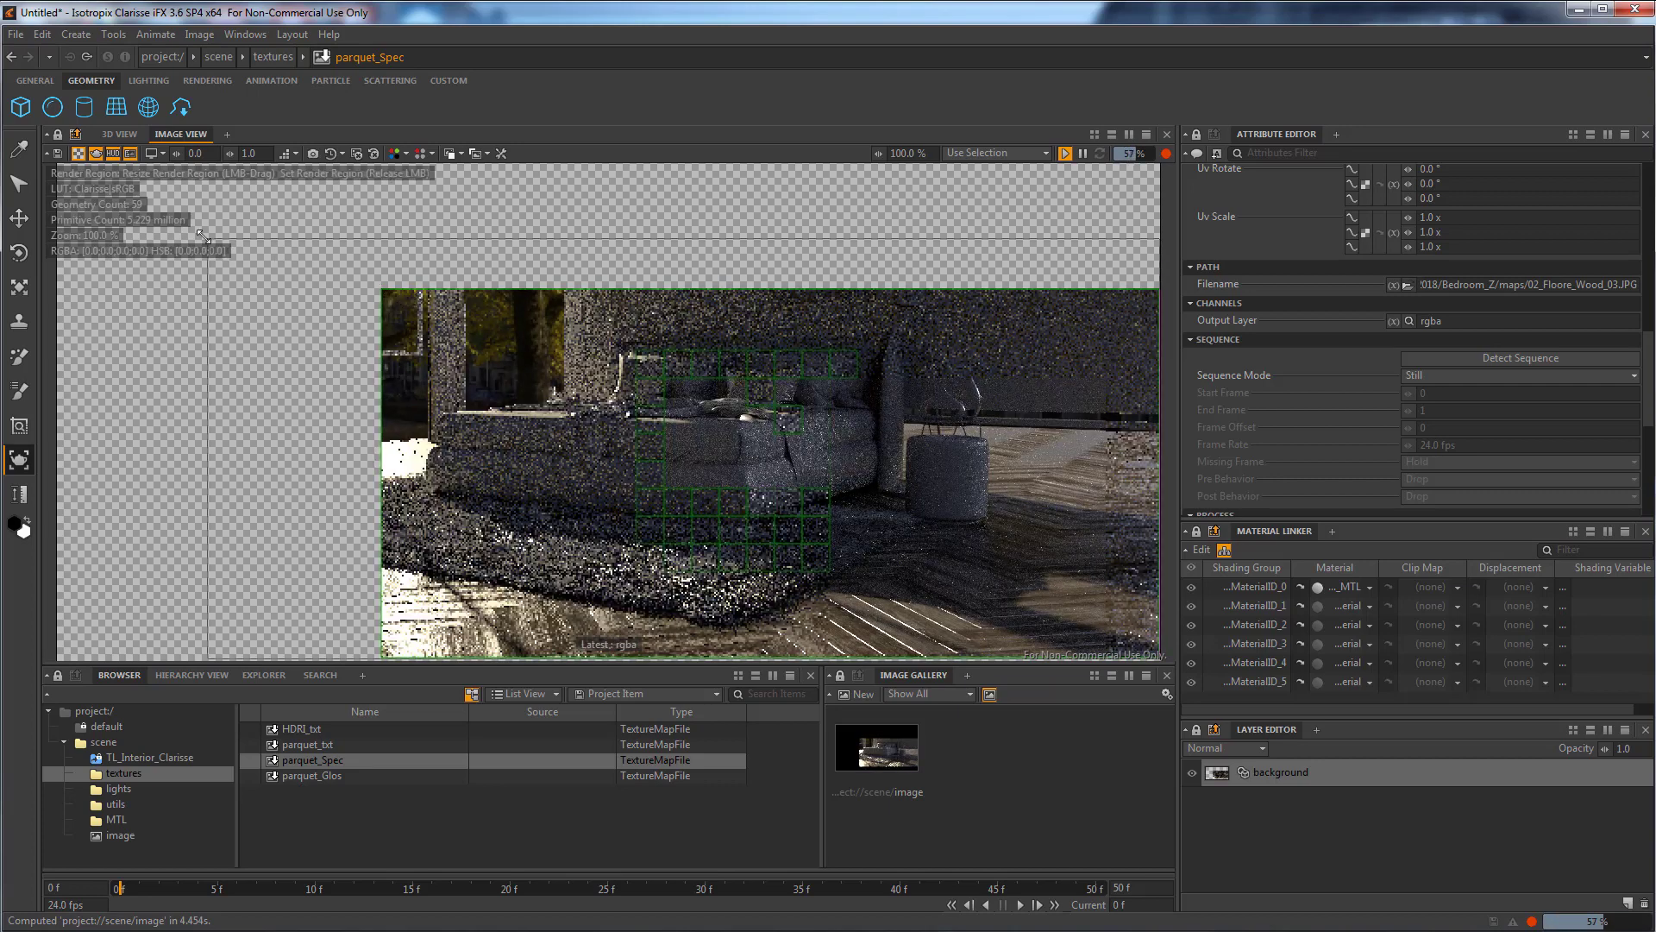
left_click_drag(379, 288, 202, 237)
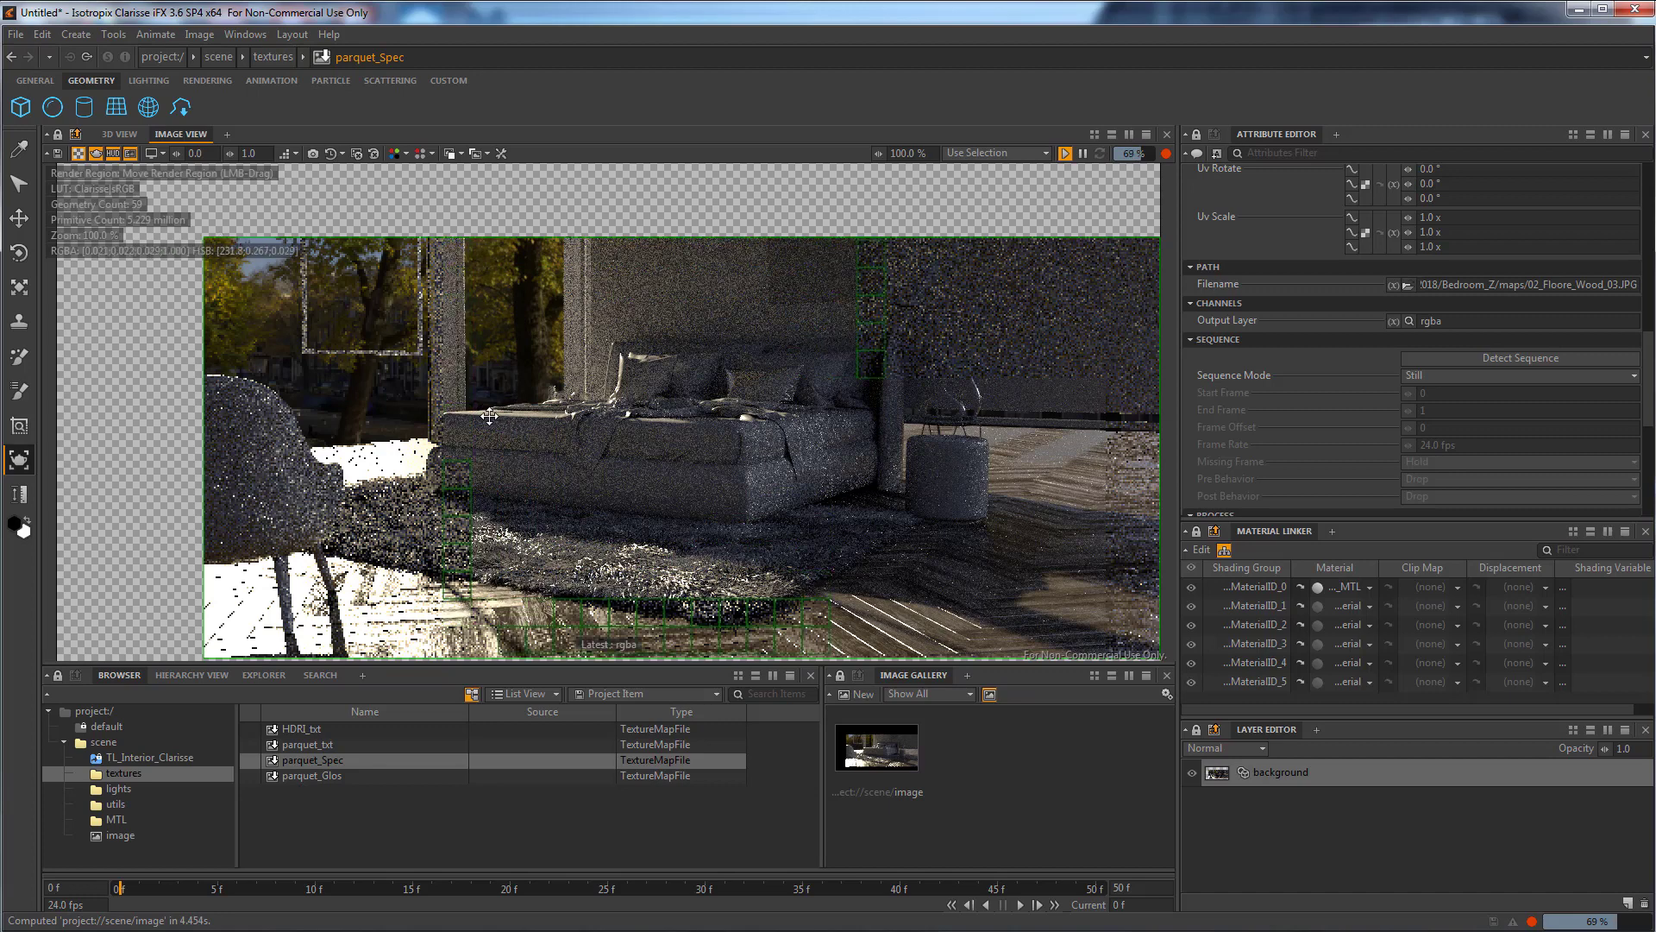
left_click_drag(279, 499, 291, 438)
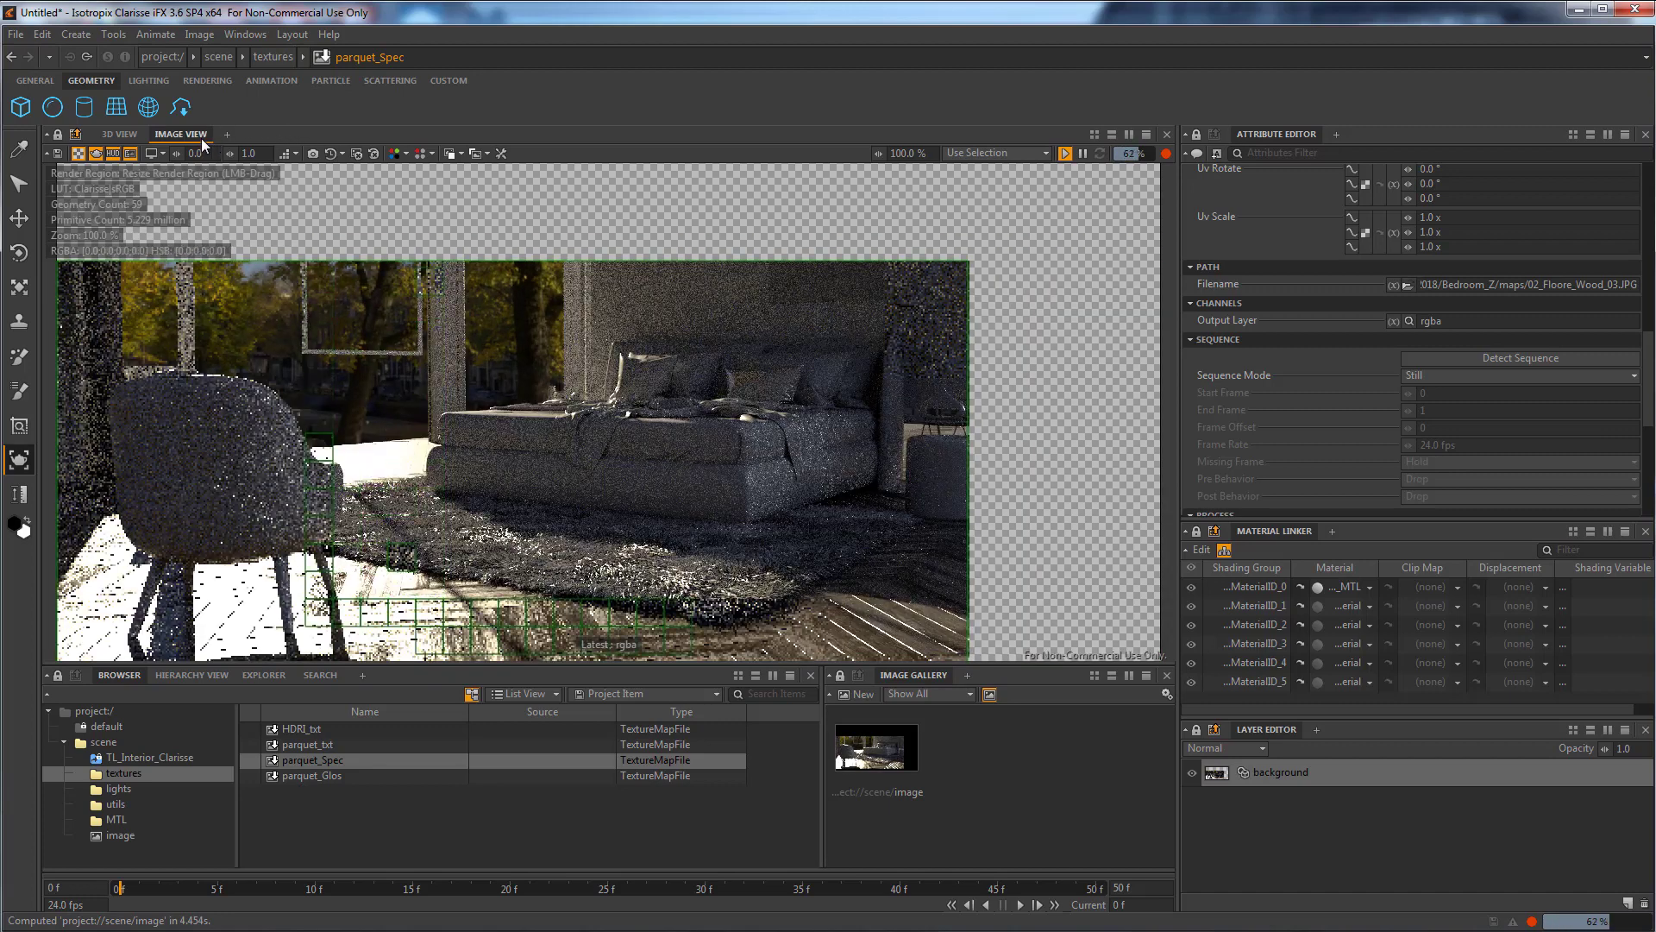
Switch the 3D view's display mode to Simple Shading (Smooth) and select the far armchair's legs.
left_click(108, 134)
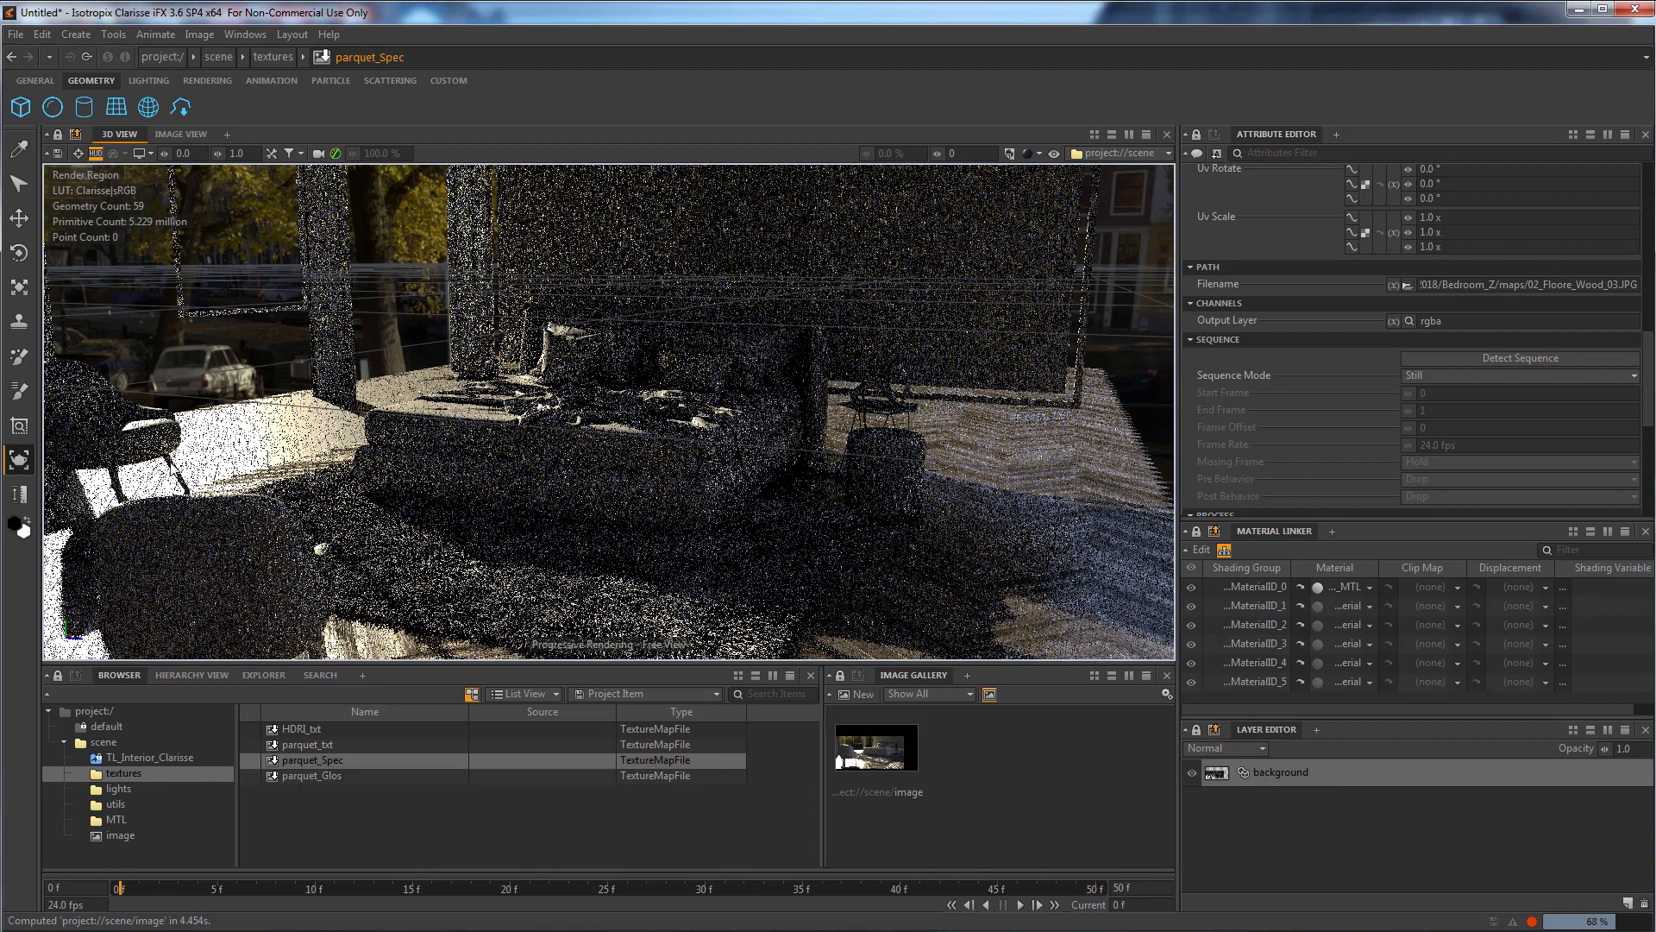
left_click(1040, 153)
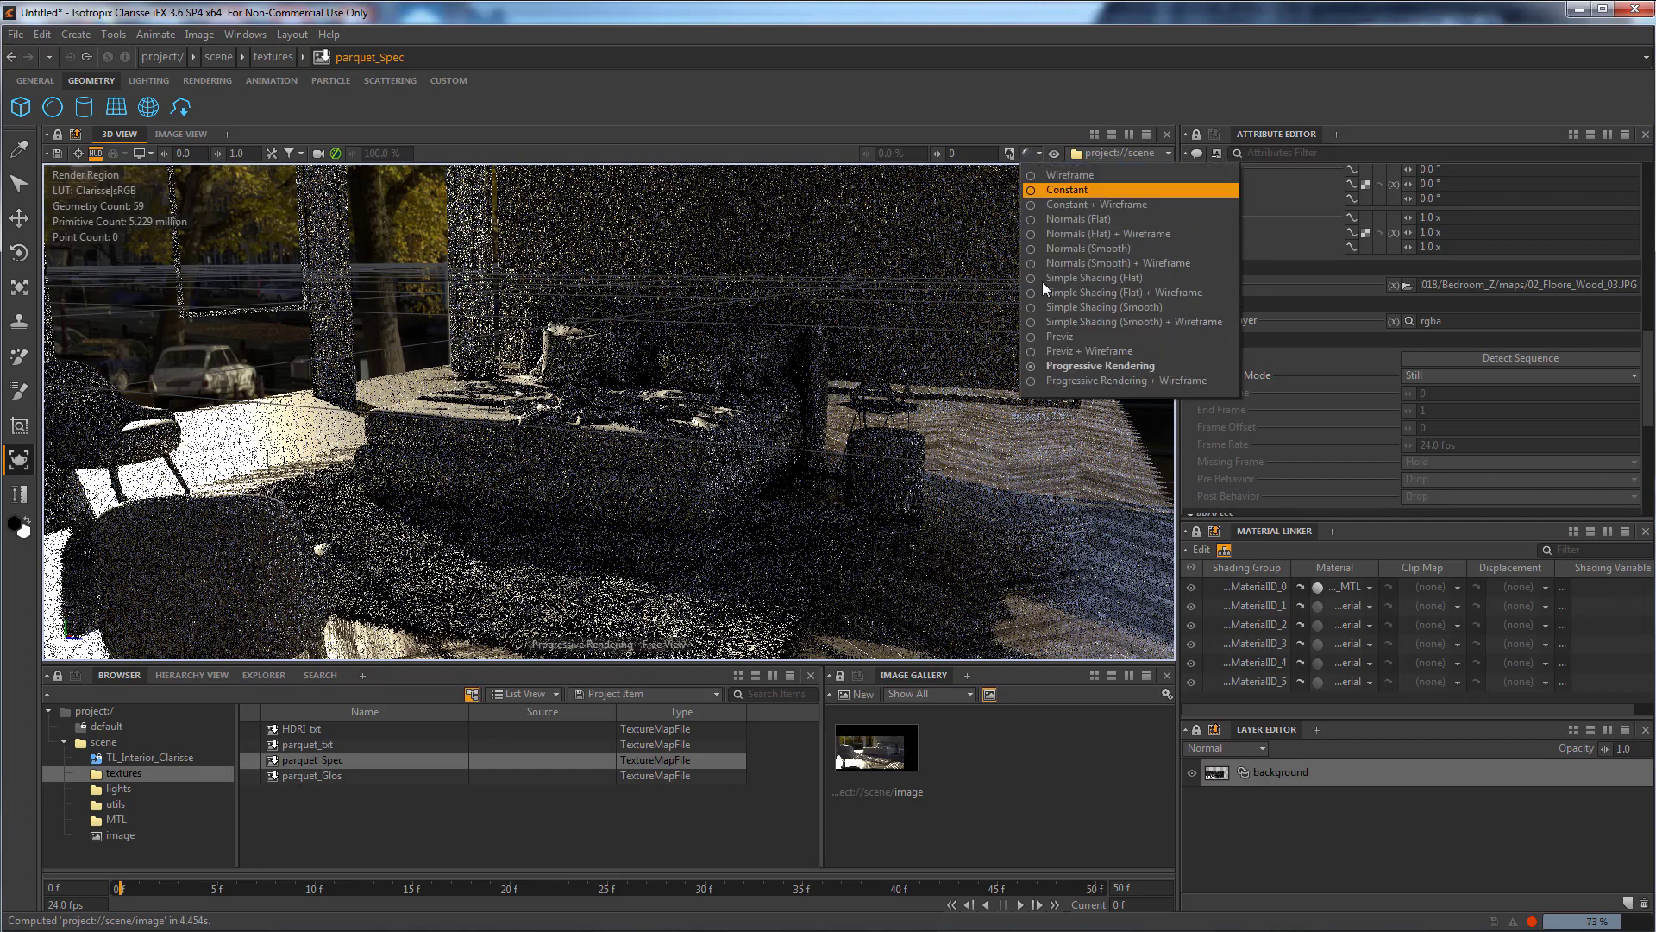
left_click(1084, 307)
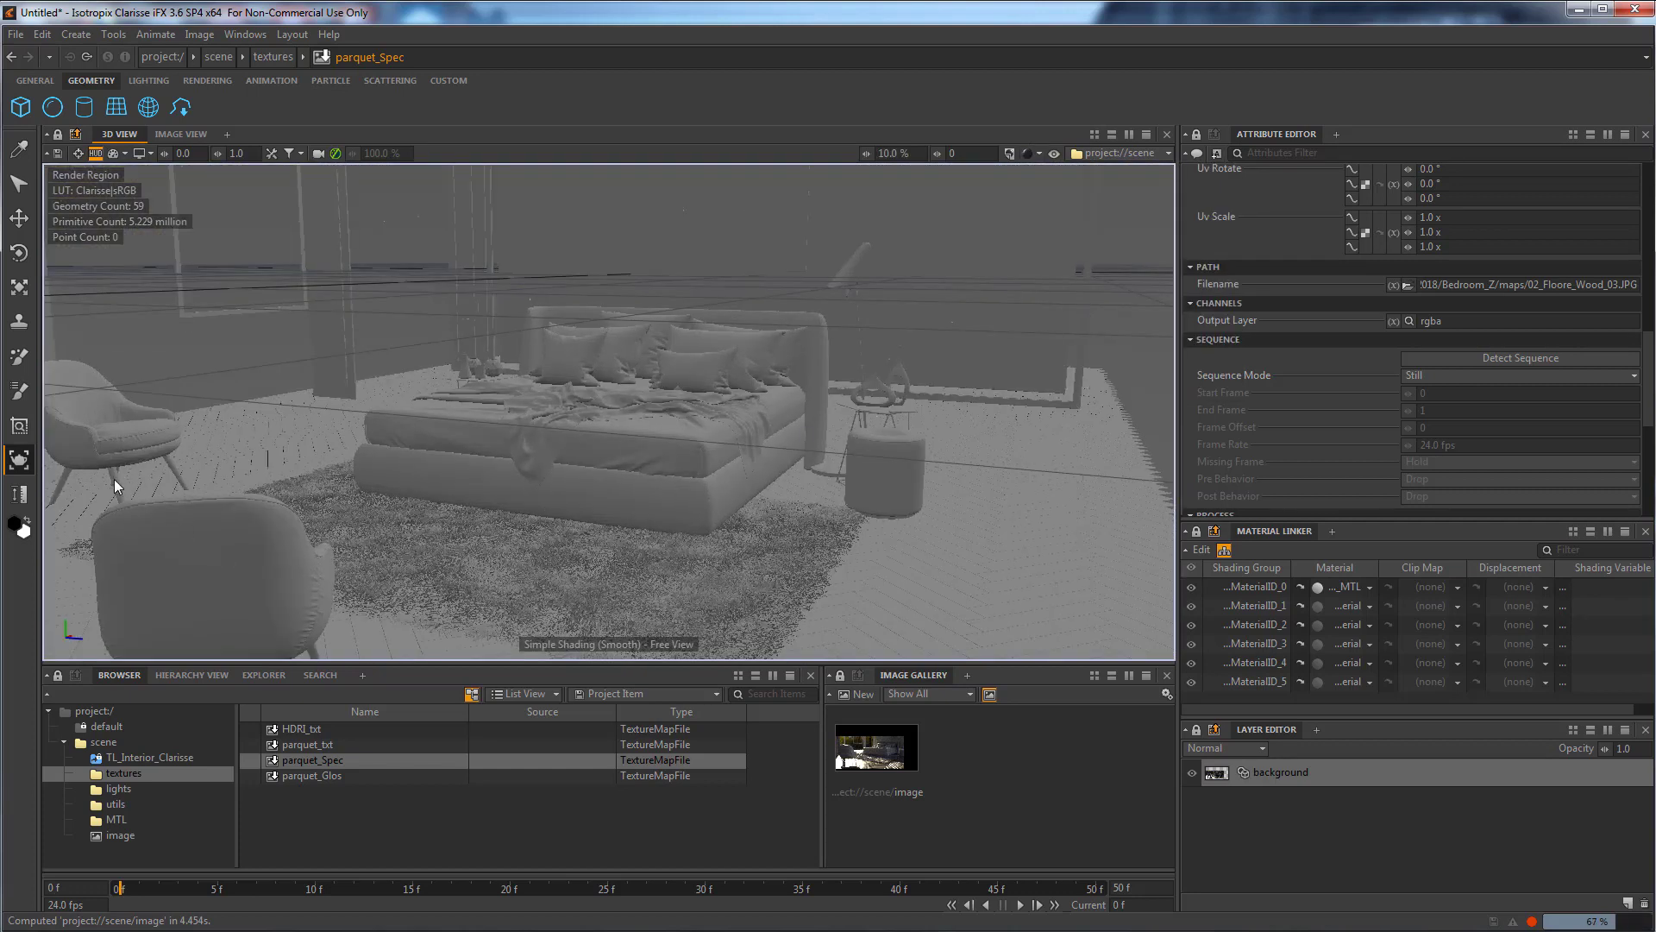
left_click(19, 182)
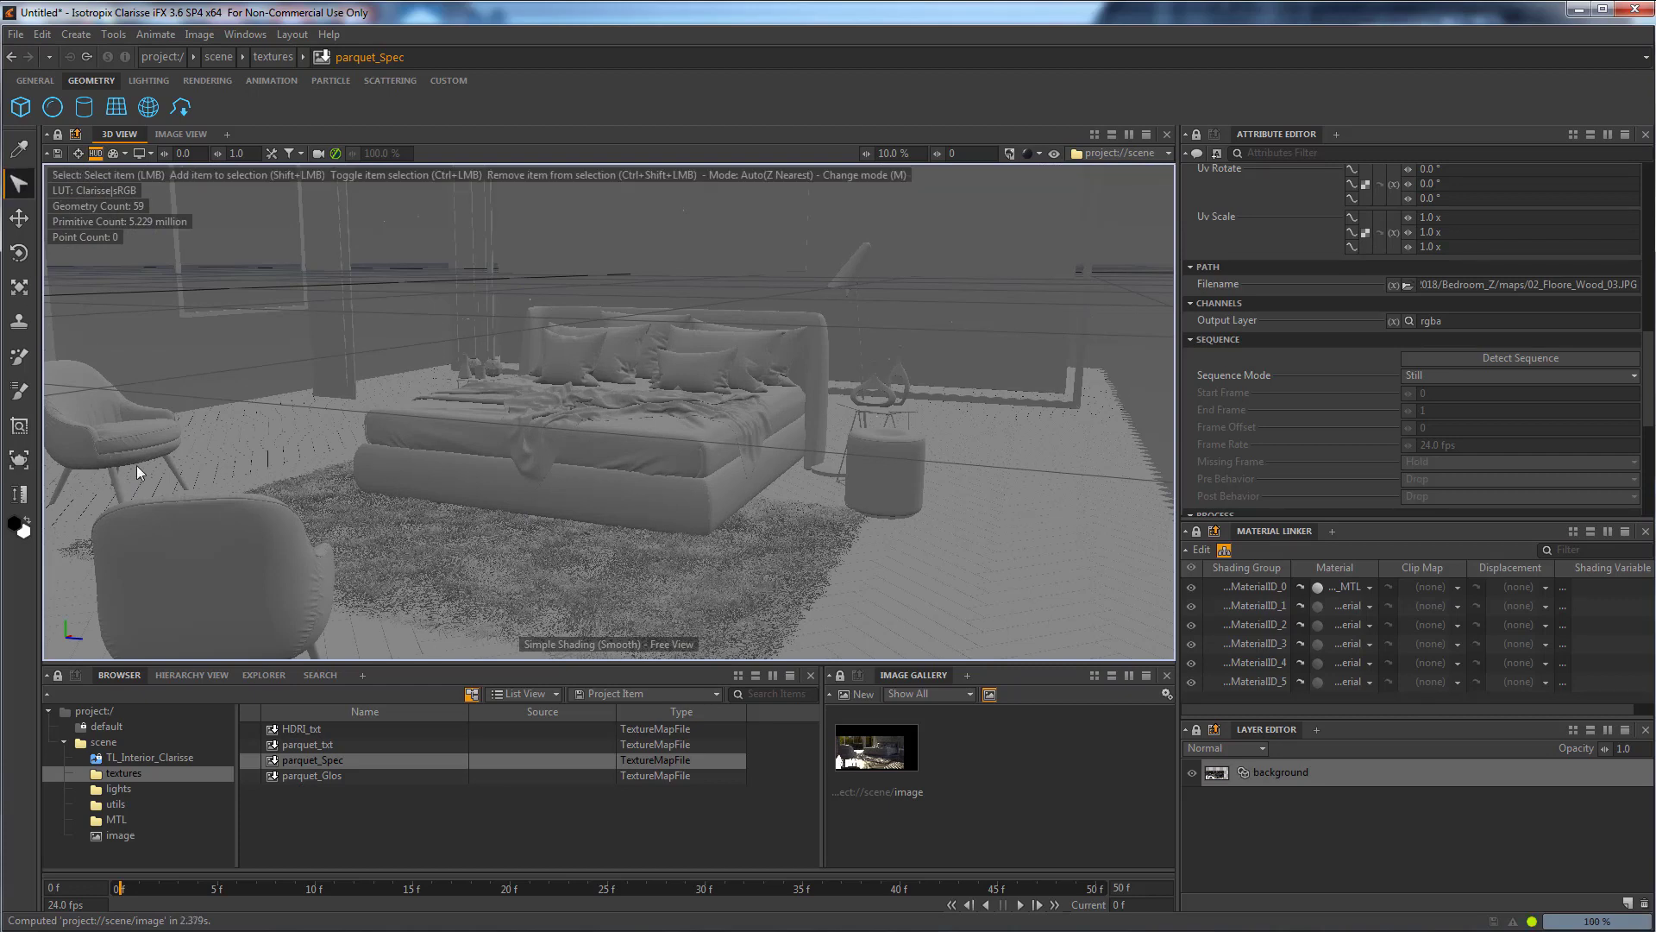
left_click(117, 480)
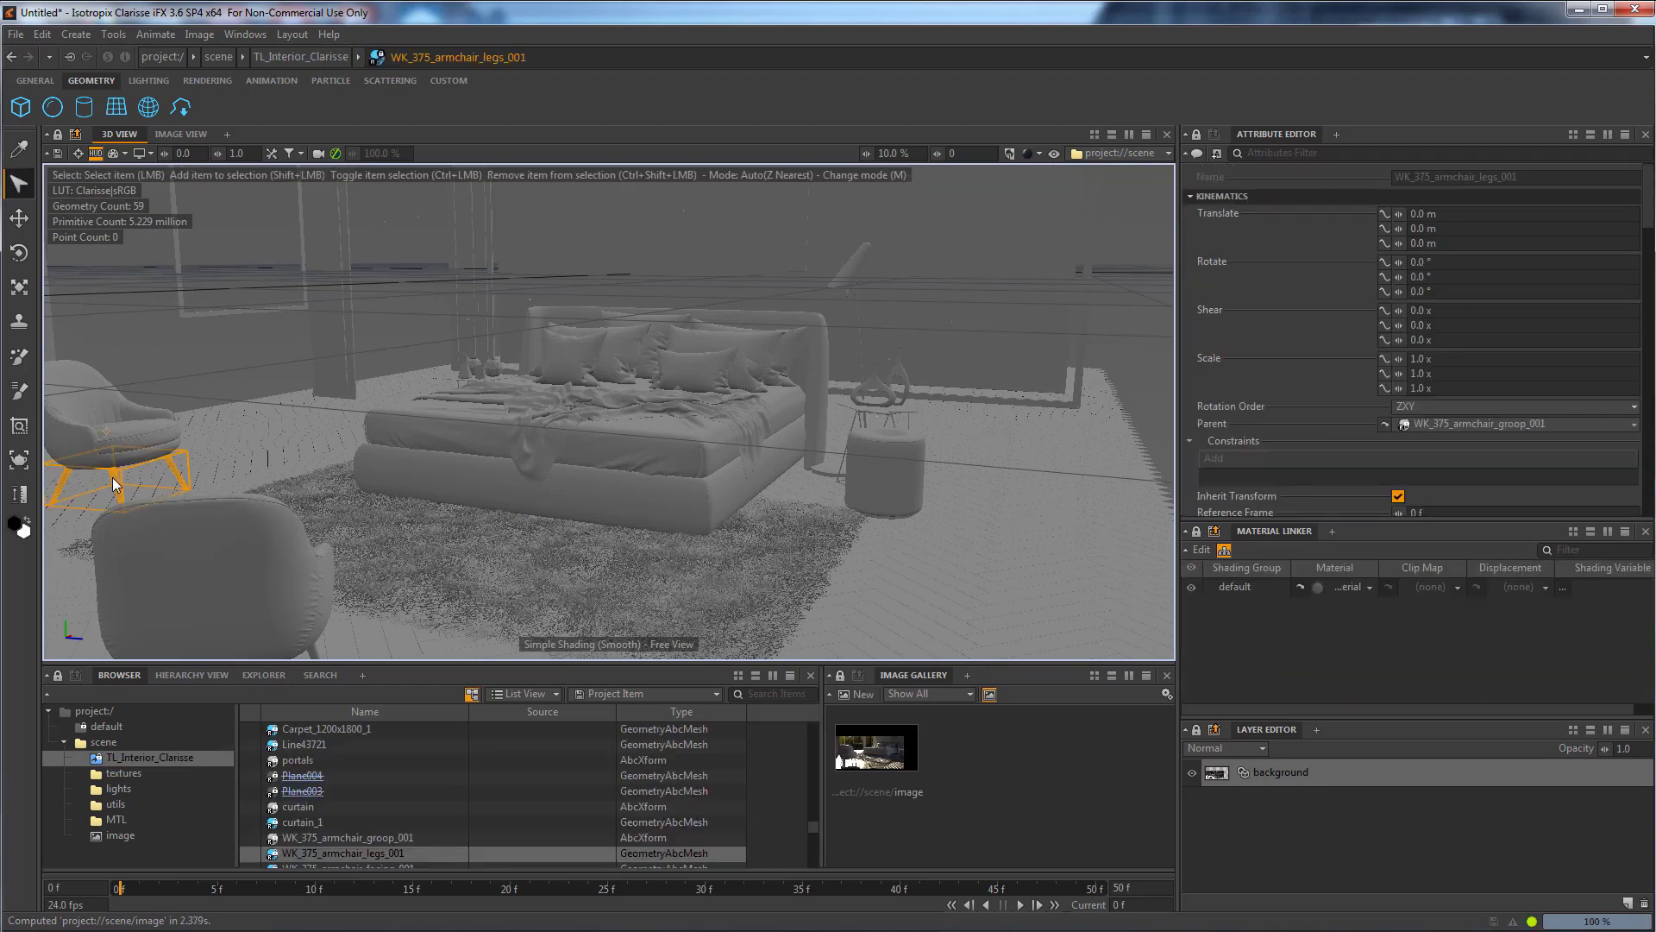
Create a Physical Standard material in the MTL context and name it chrome.
left_click(113, 818)
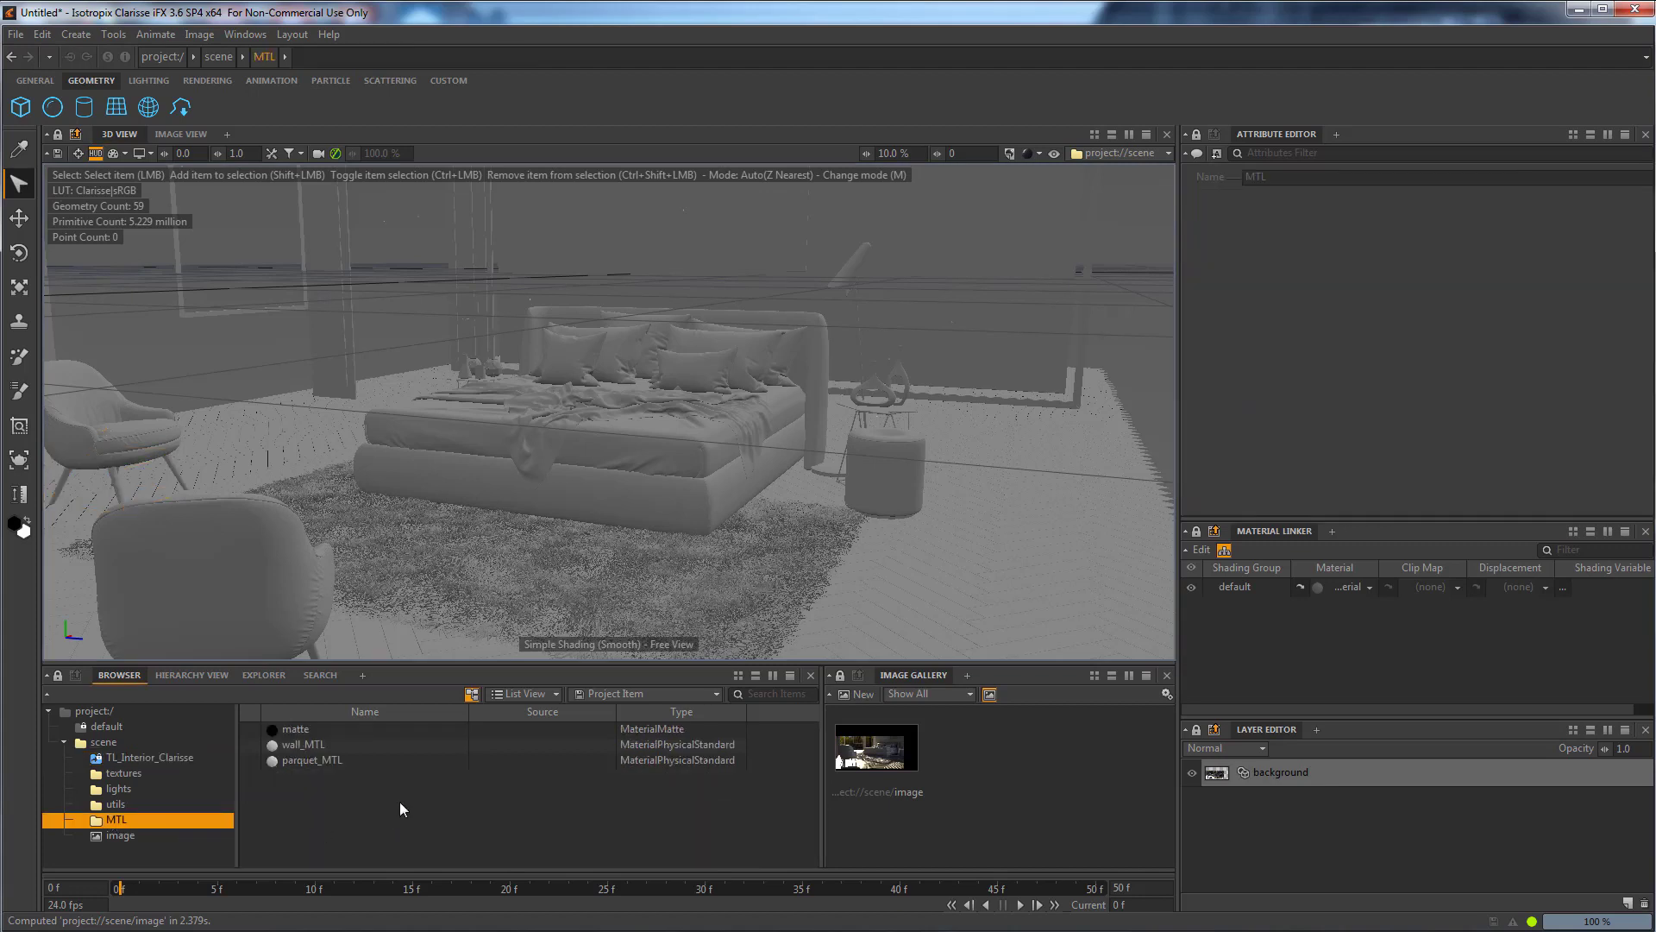
right_click(297, 793)
mouse_move(353, 807)
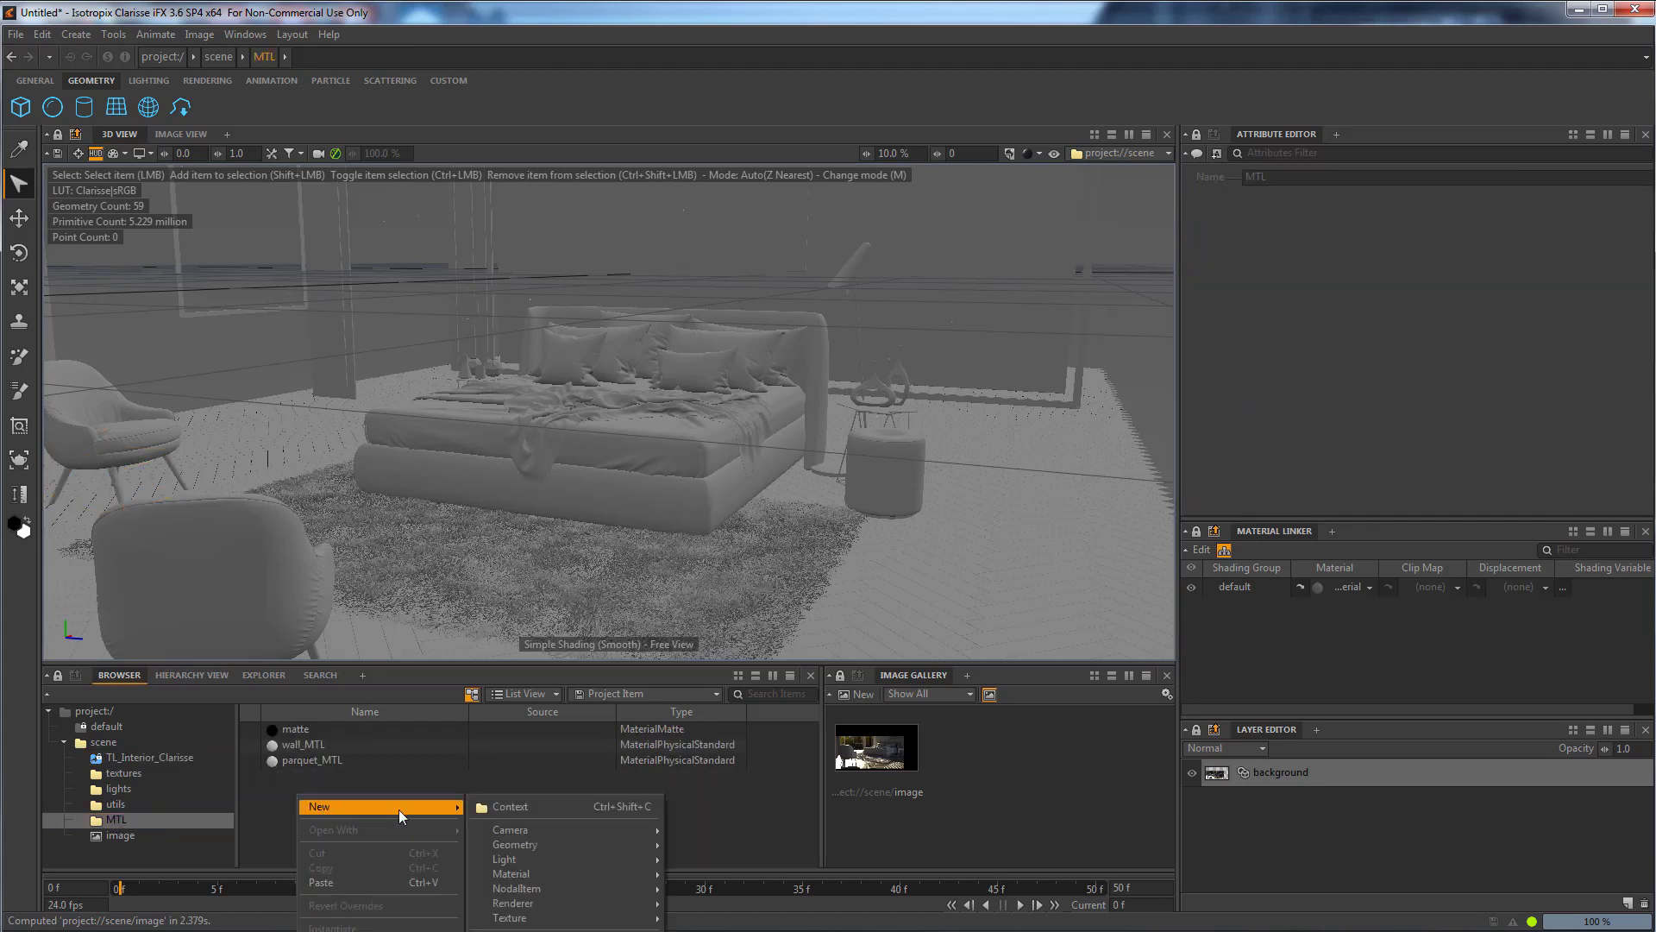
mouse_move(546, 873)
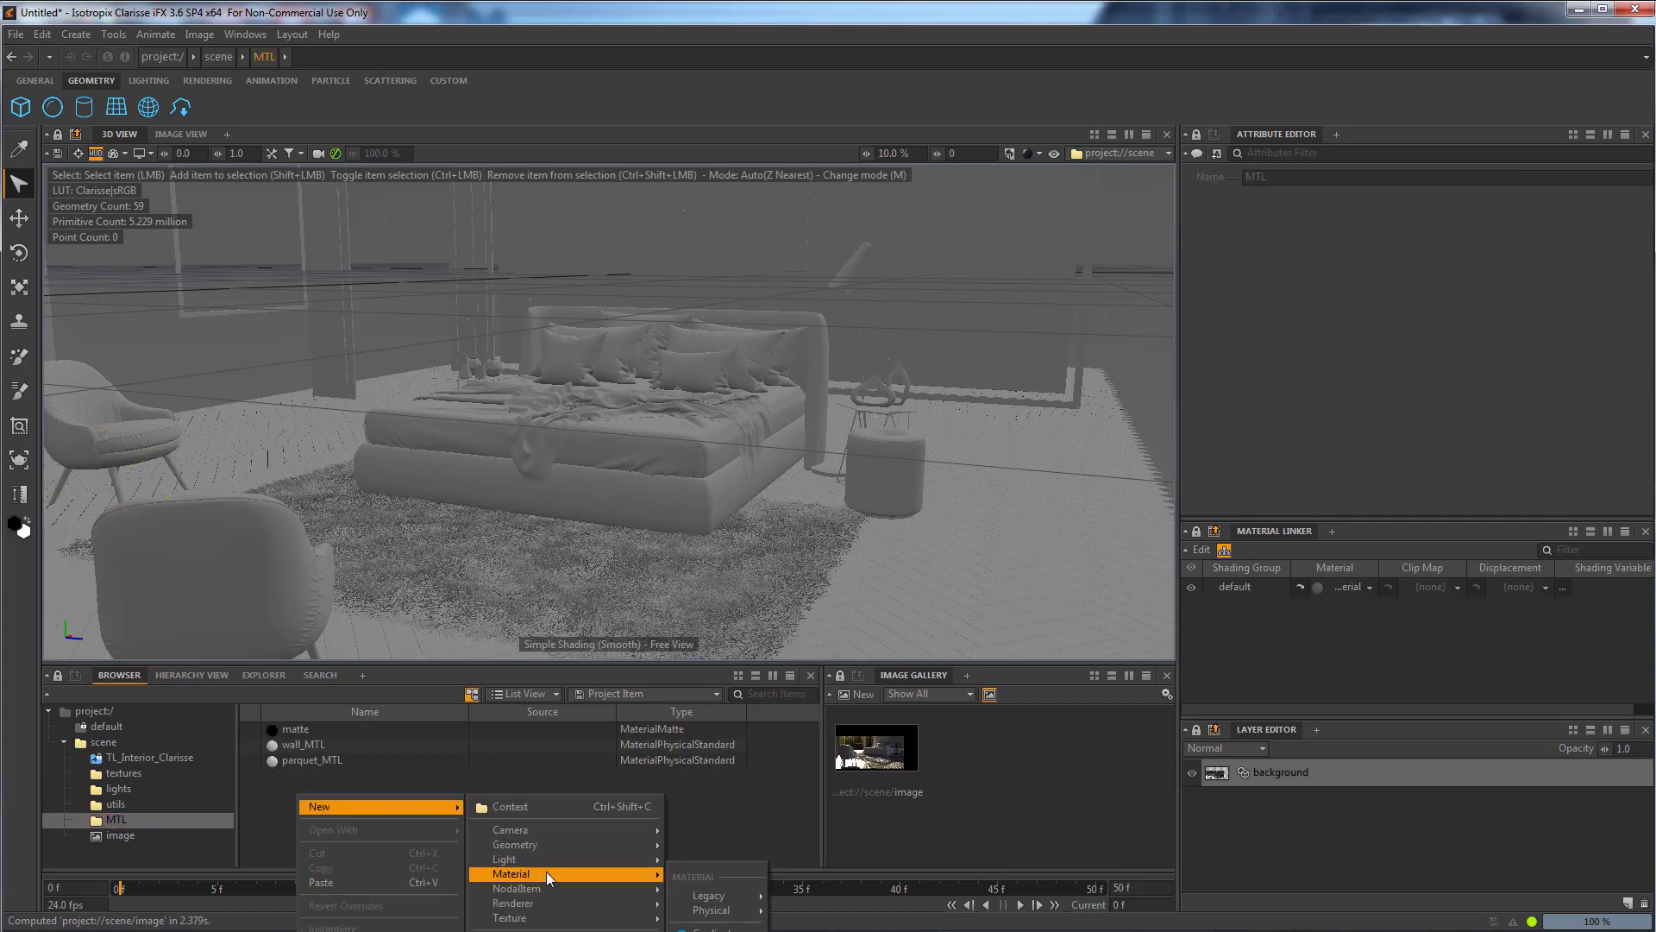
mouse_move(744, 910)
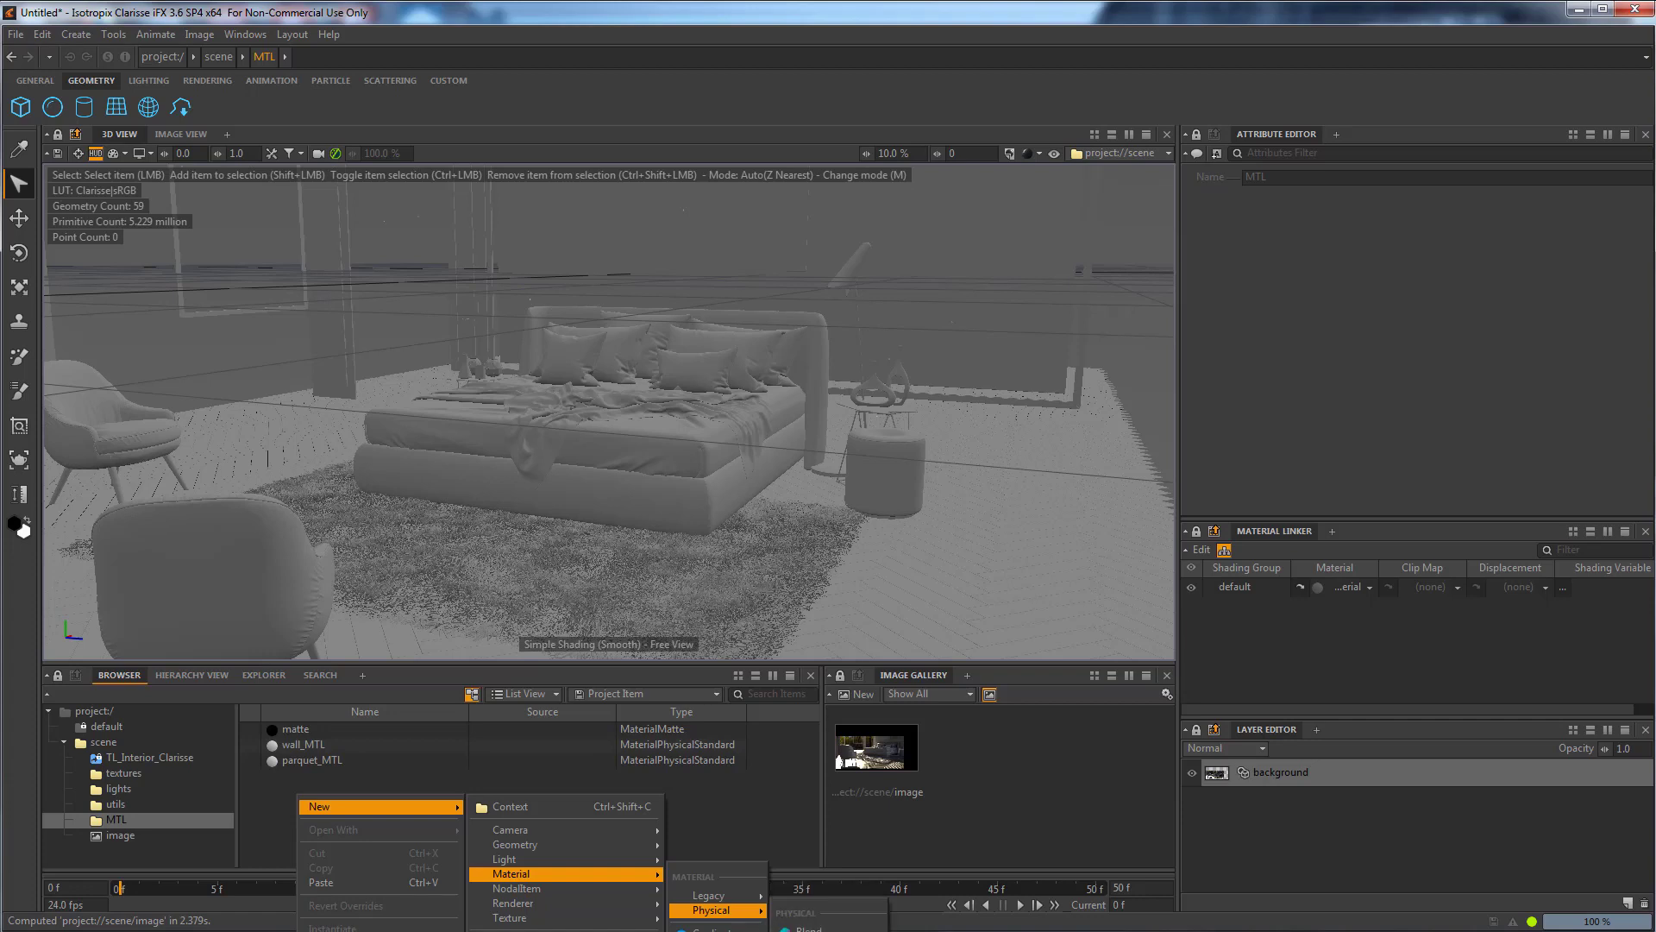
left_click(828, 862)
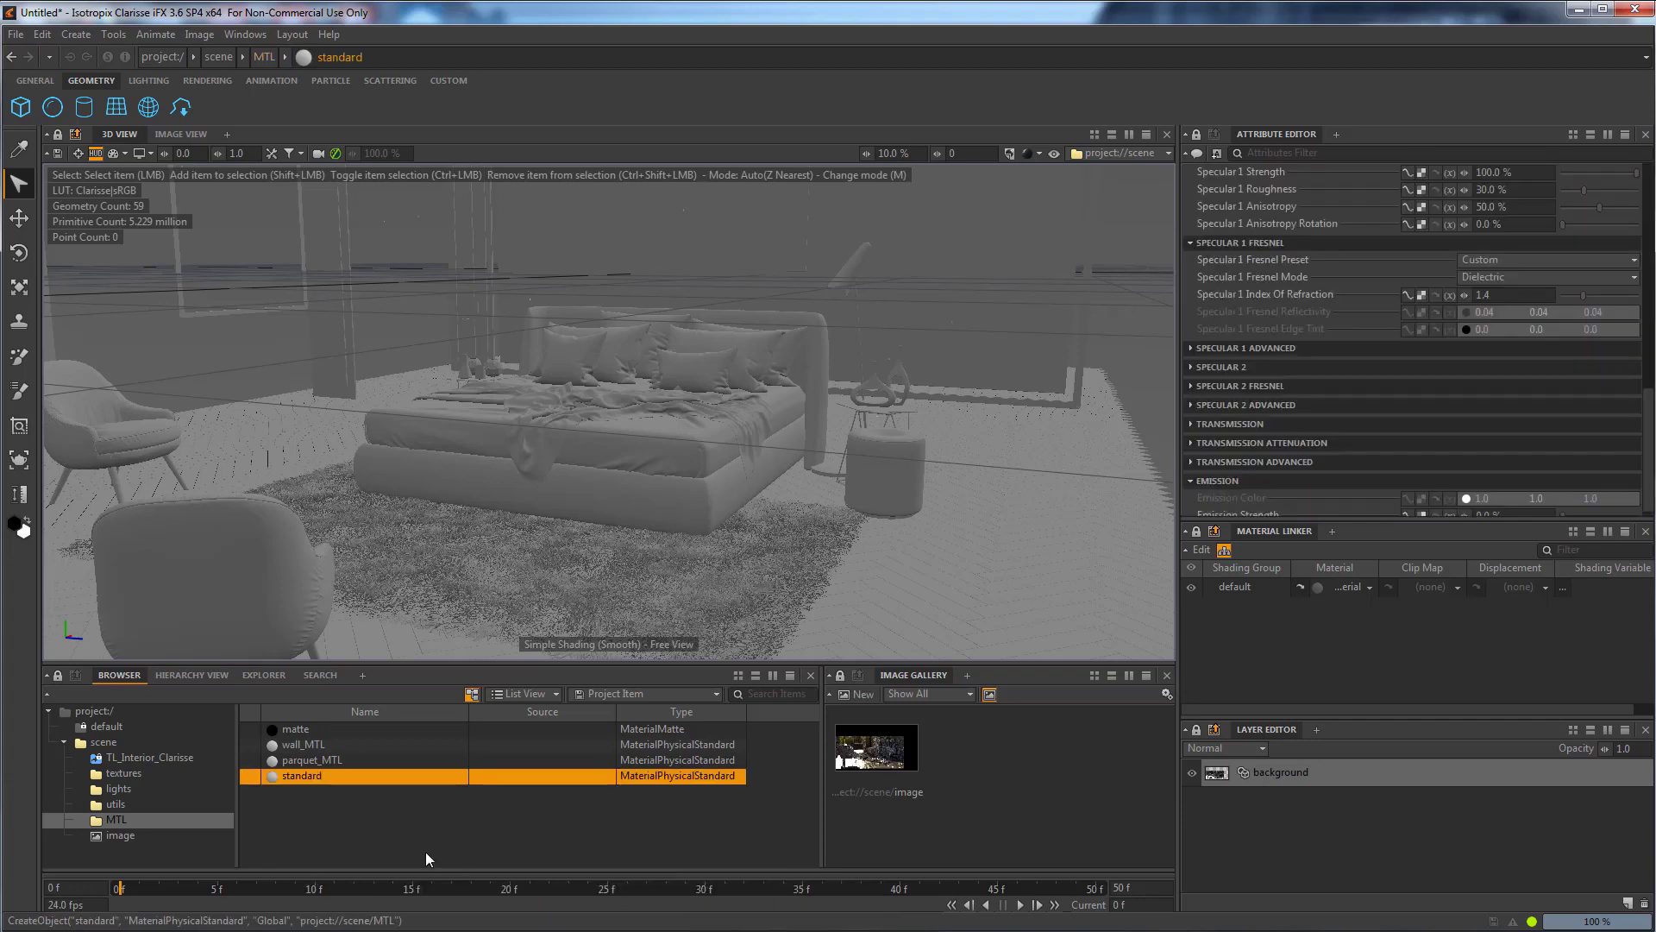
double_click(302, 781)
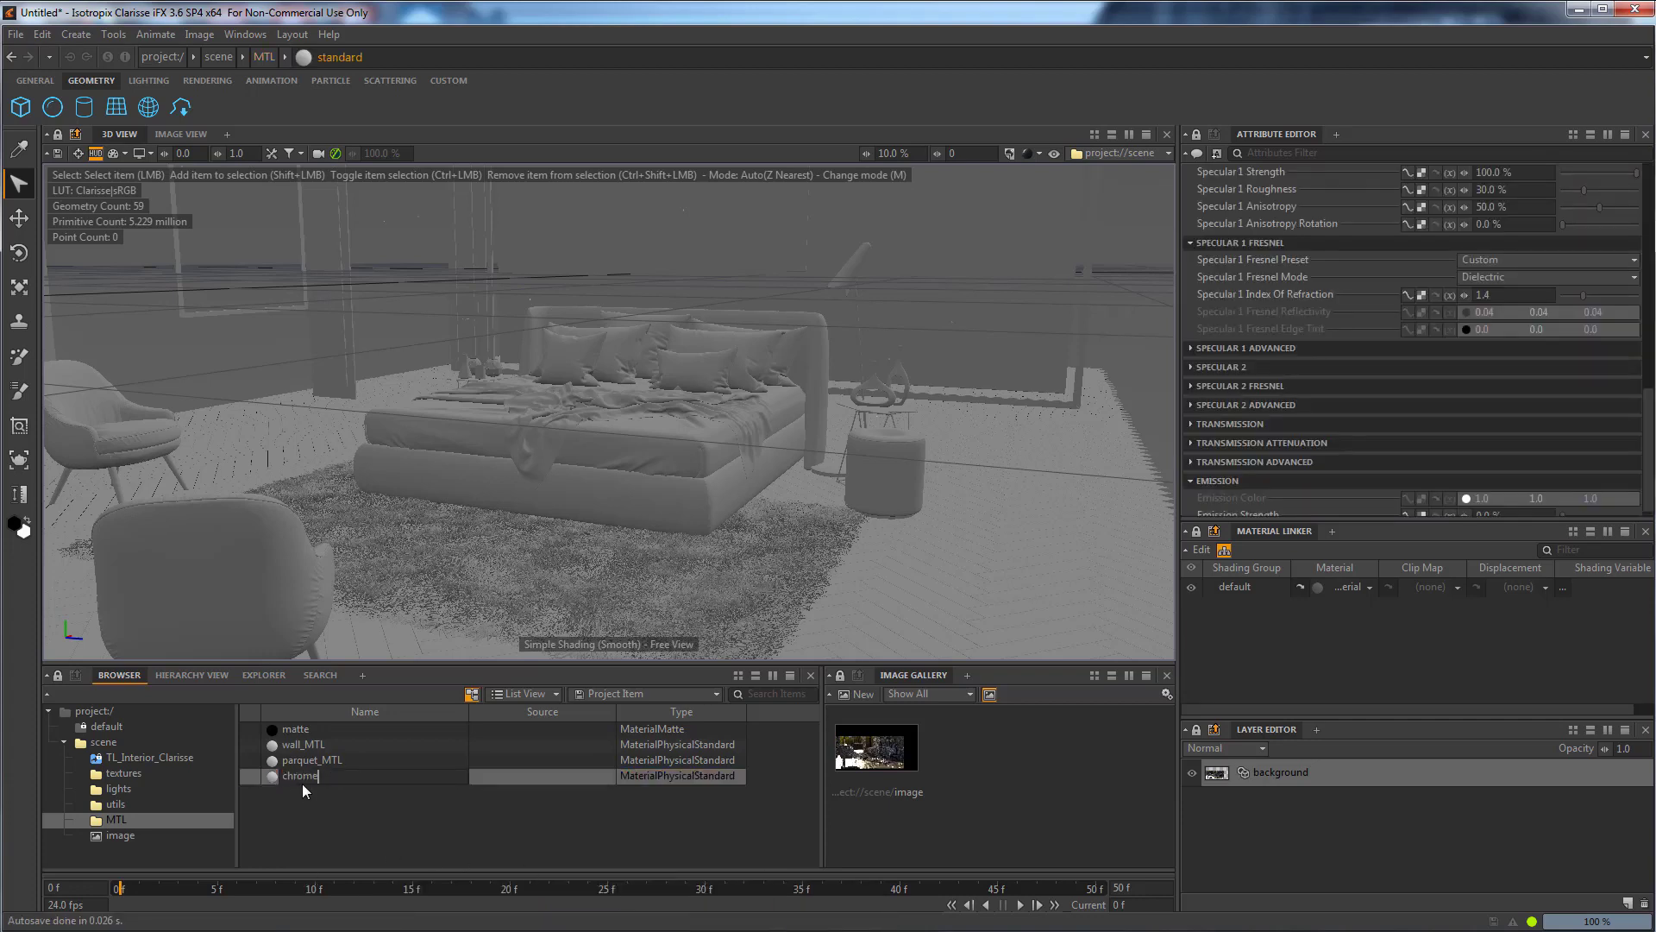
key("Return")
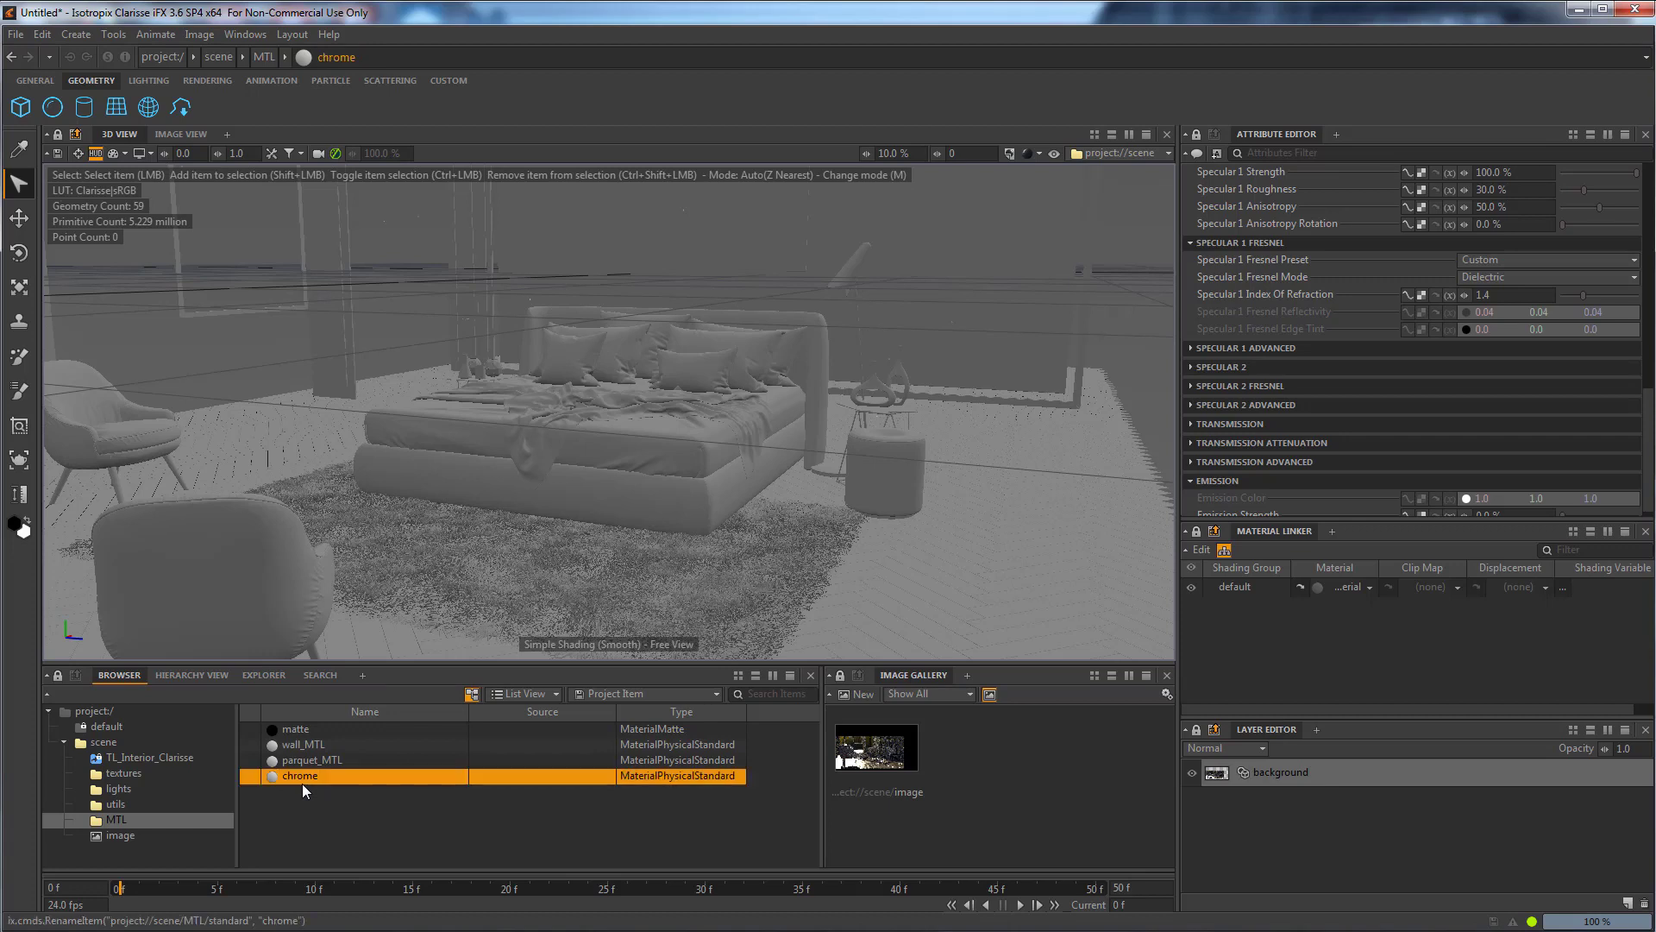
Assign the chrome material to the far armchair's legs, WK_375_armchair_legs_001.
left_click(113, 474)
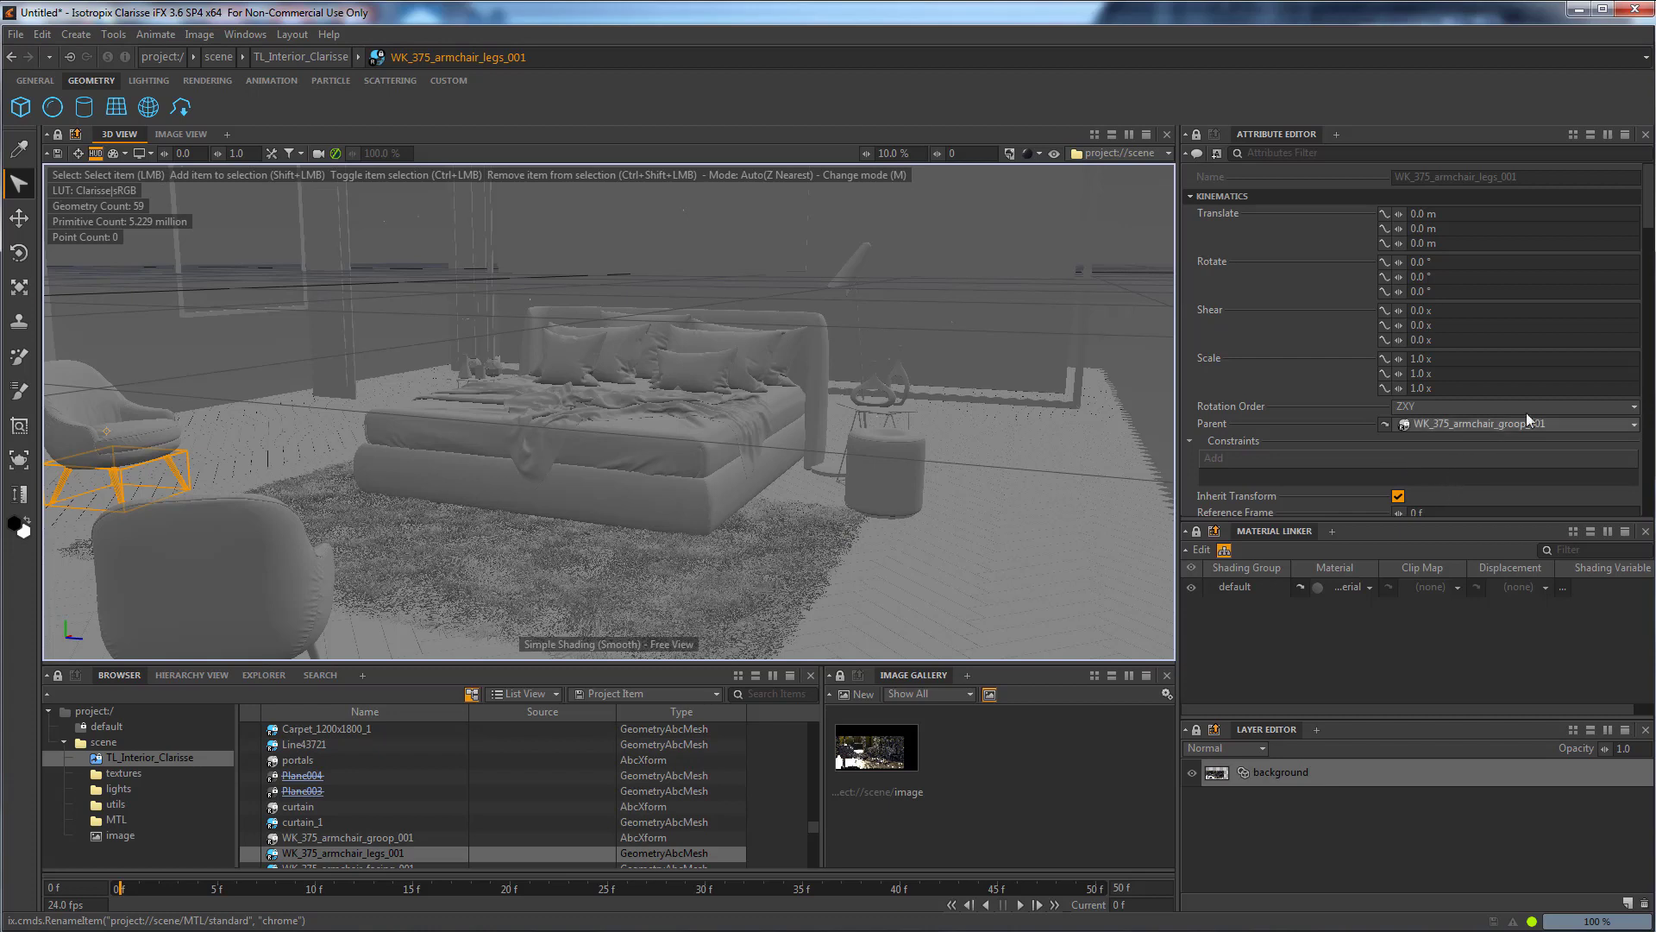
left_click(1370, 588)
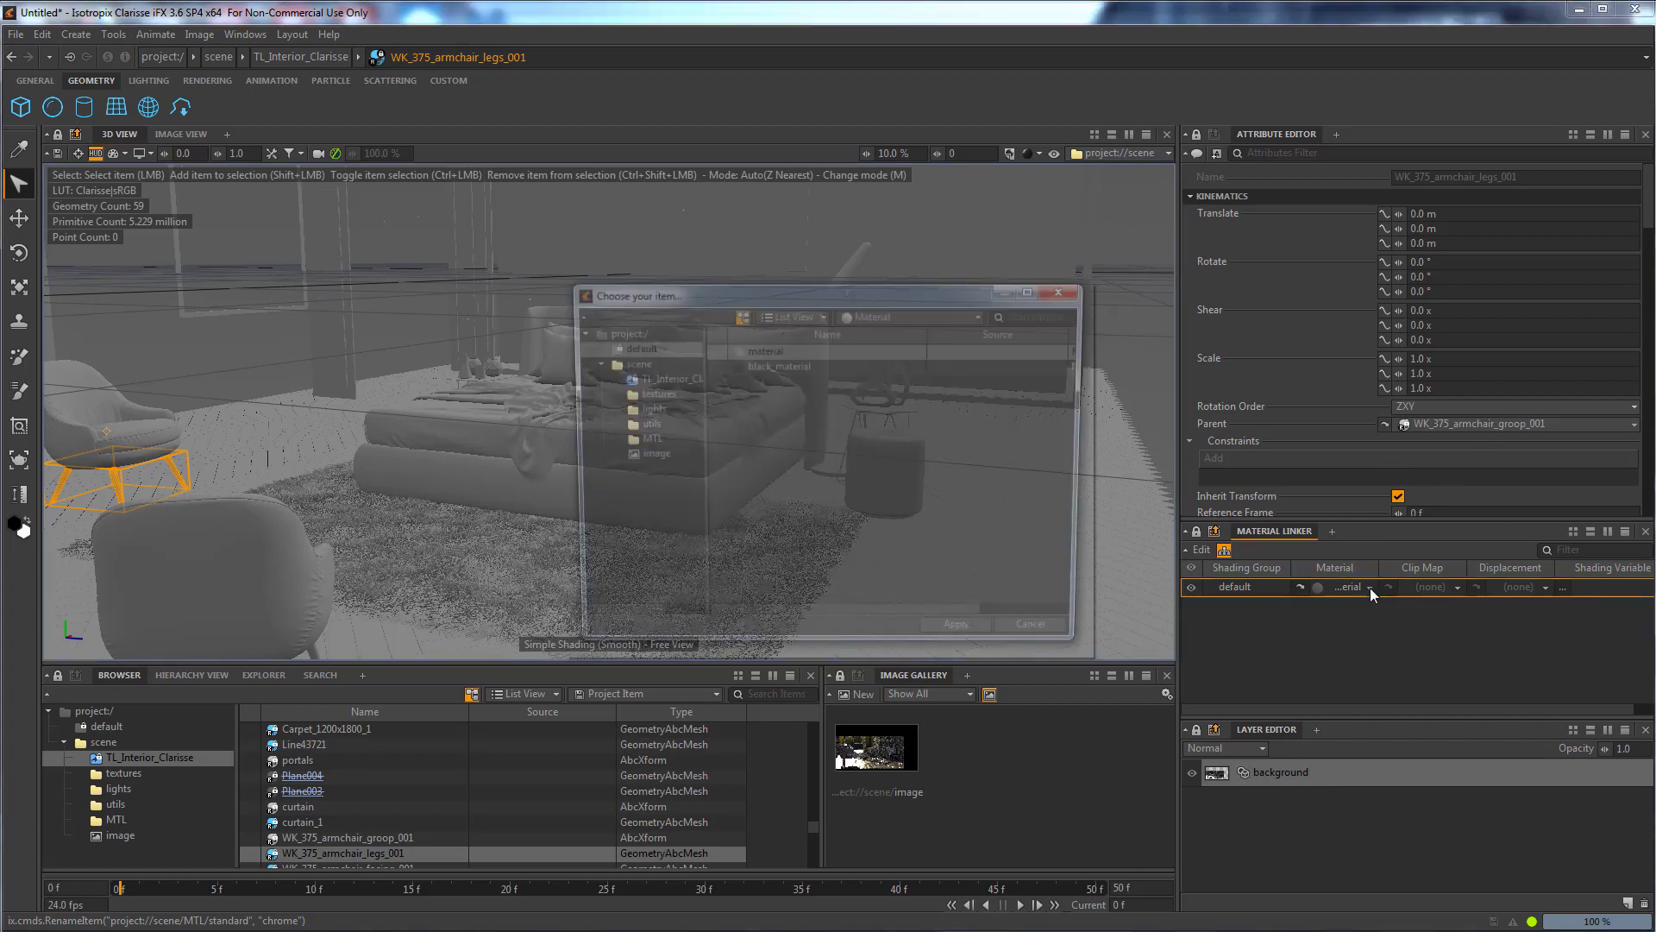
left_click(638, 440)
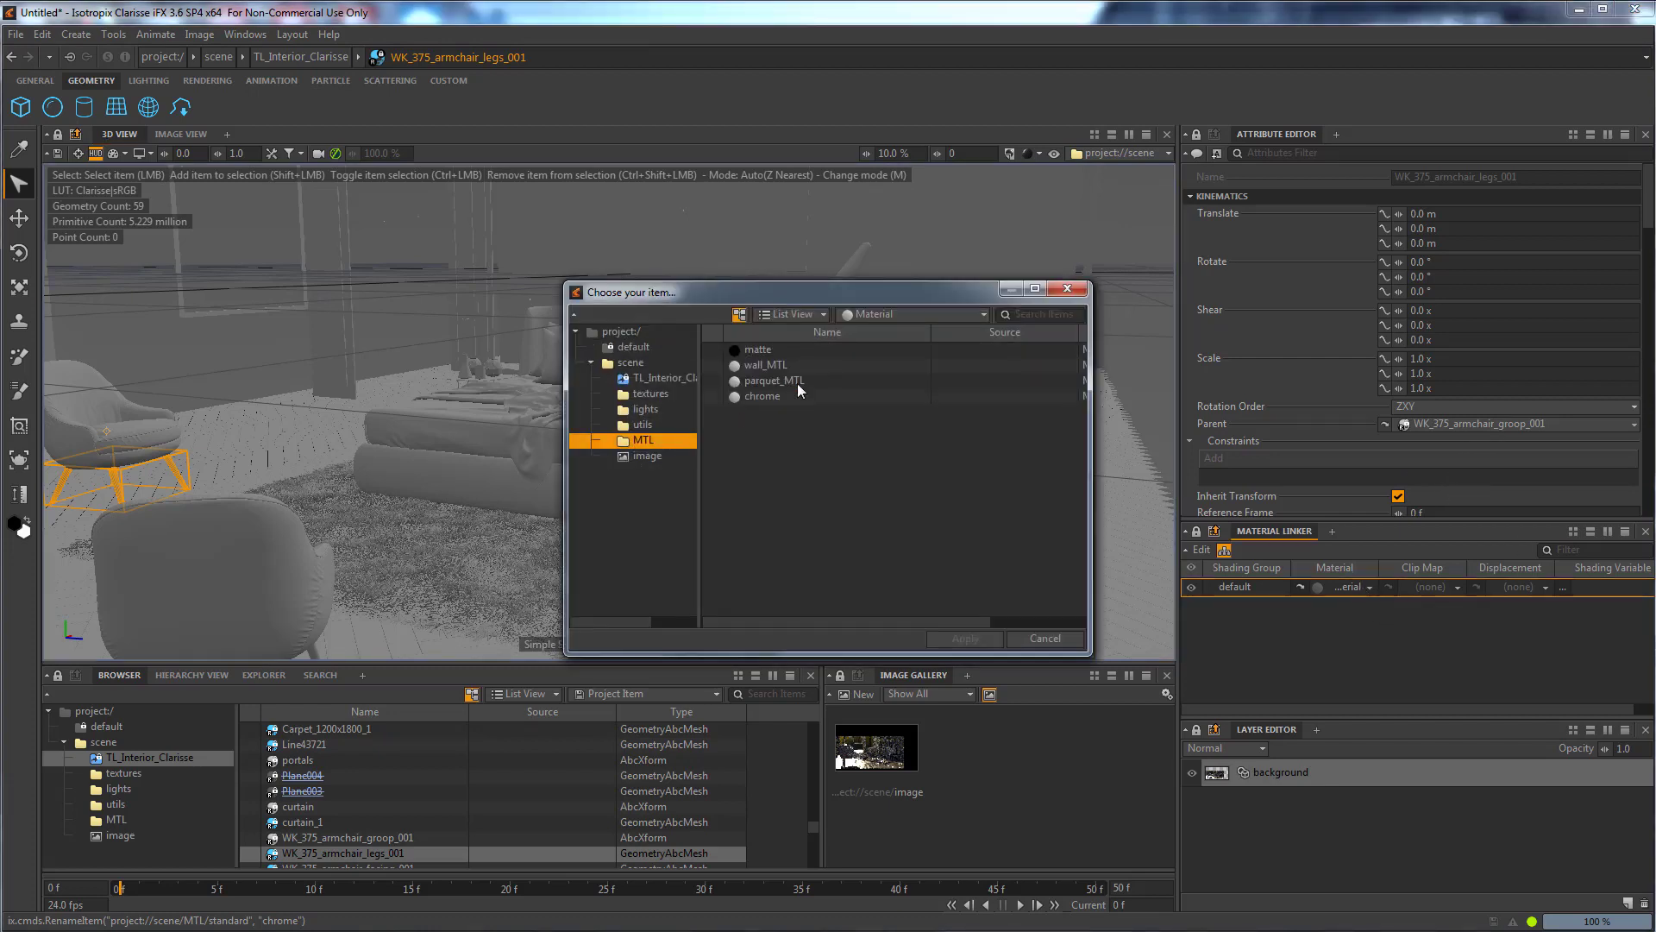
double_click(769, 397)
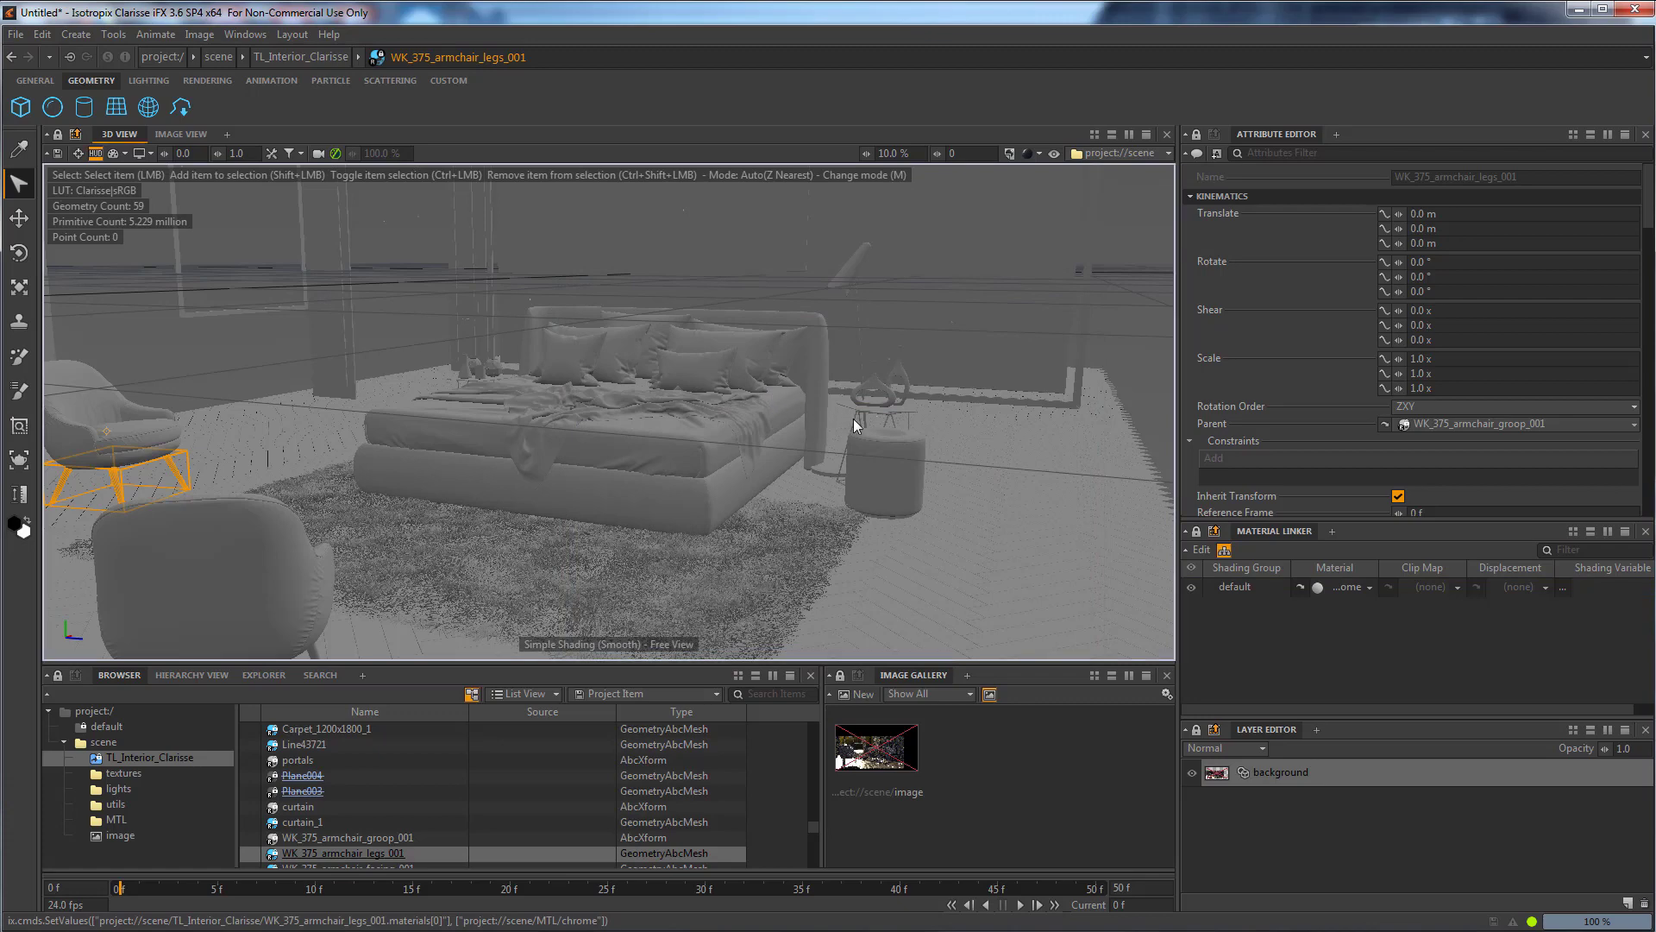
Assign the chrome material to Line43712, the frame of the bedside table behind the pouf.
left_click(852, 417)
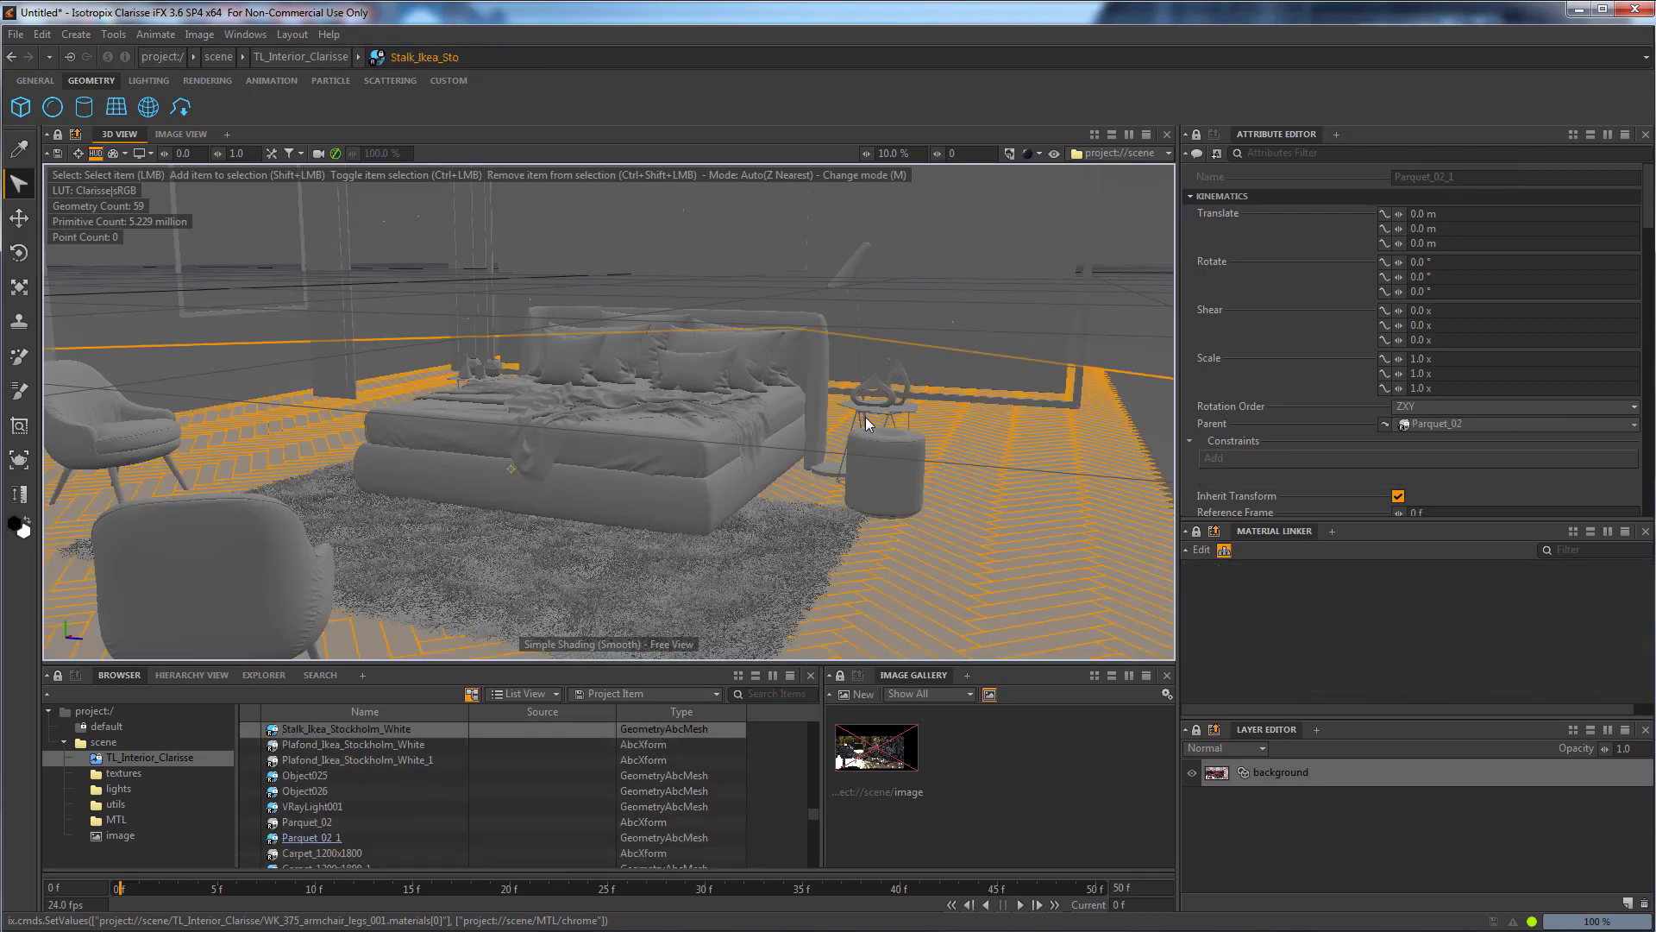
left_click(866, 418)
left_click(858, 421)
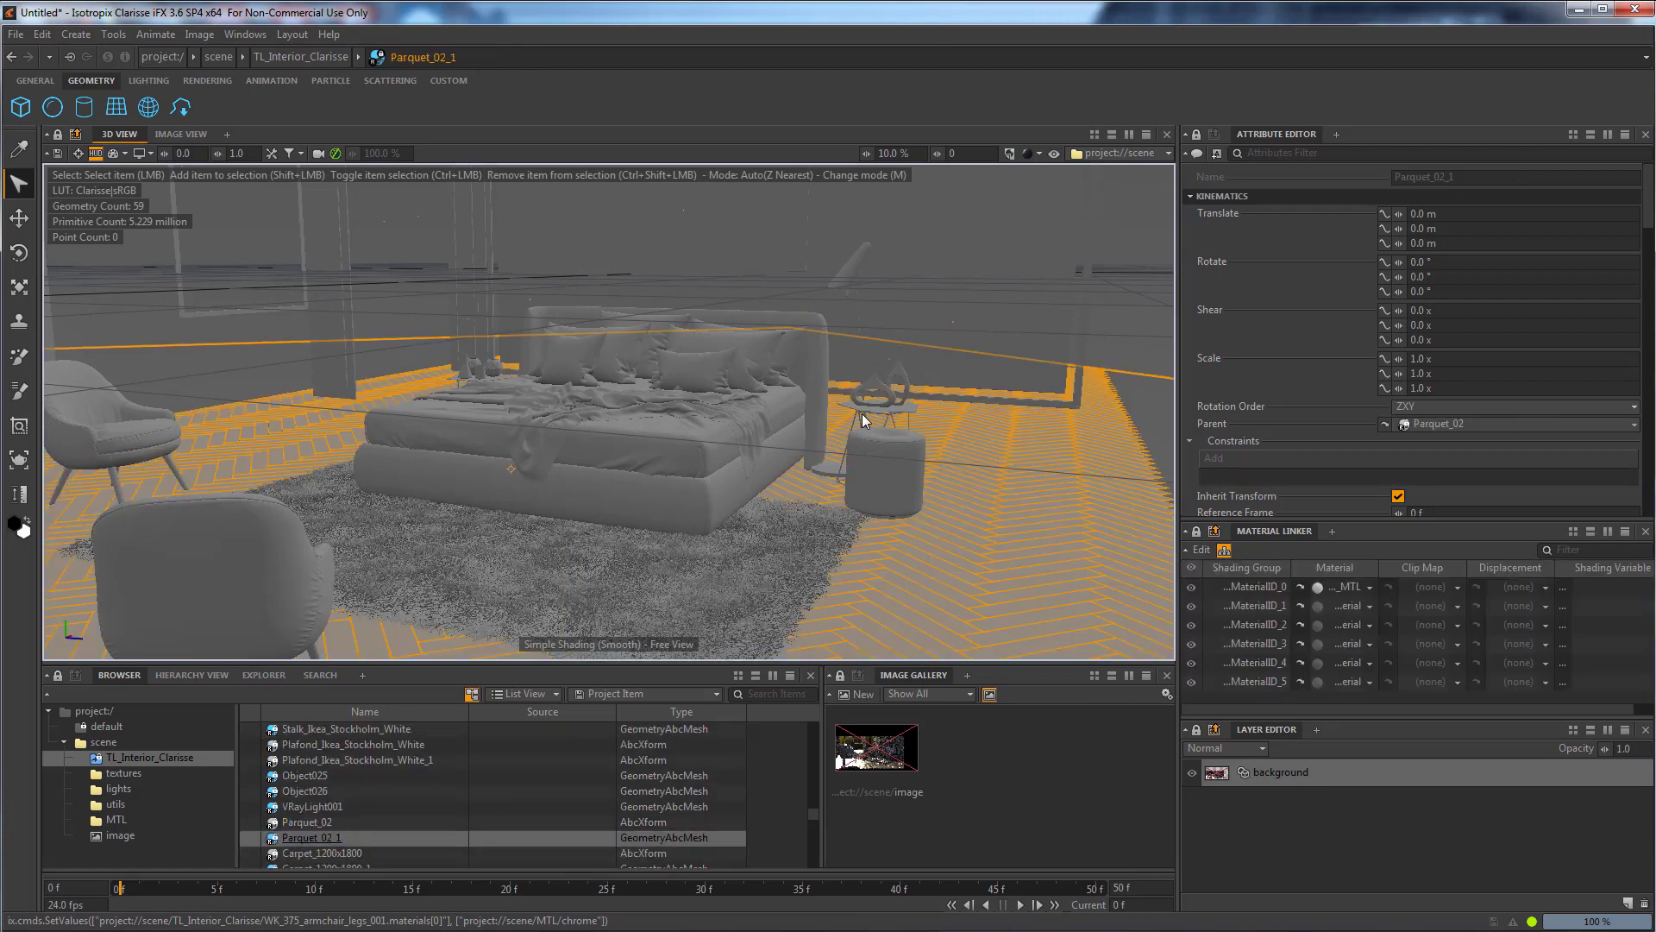
left_click(861, 420)
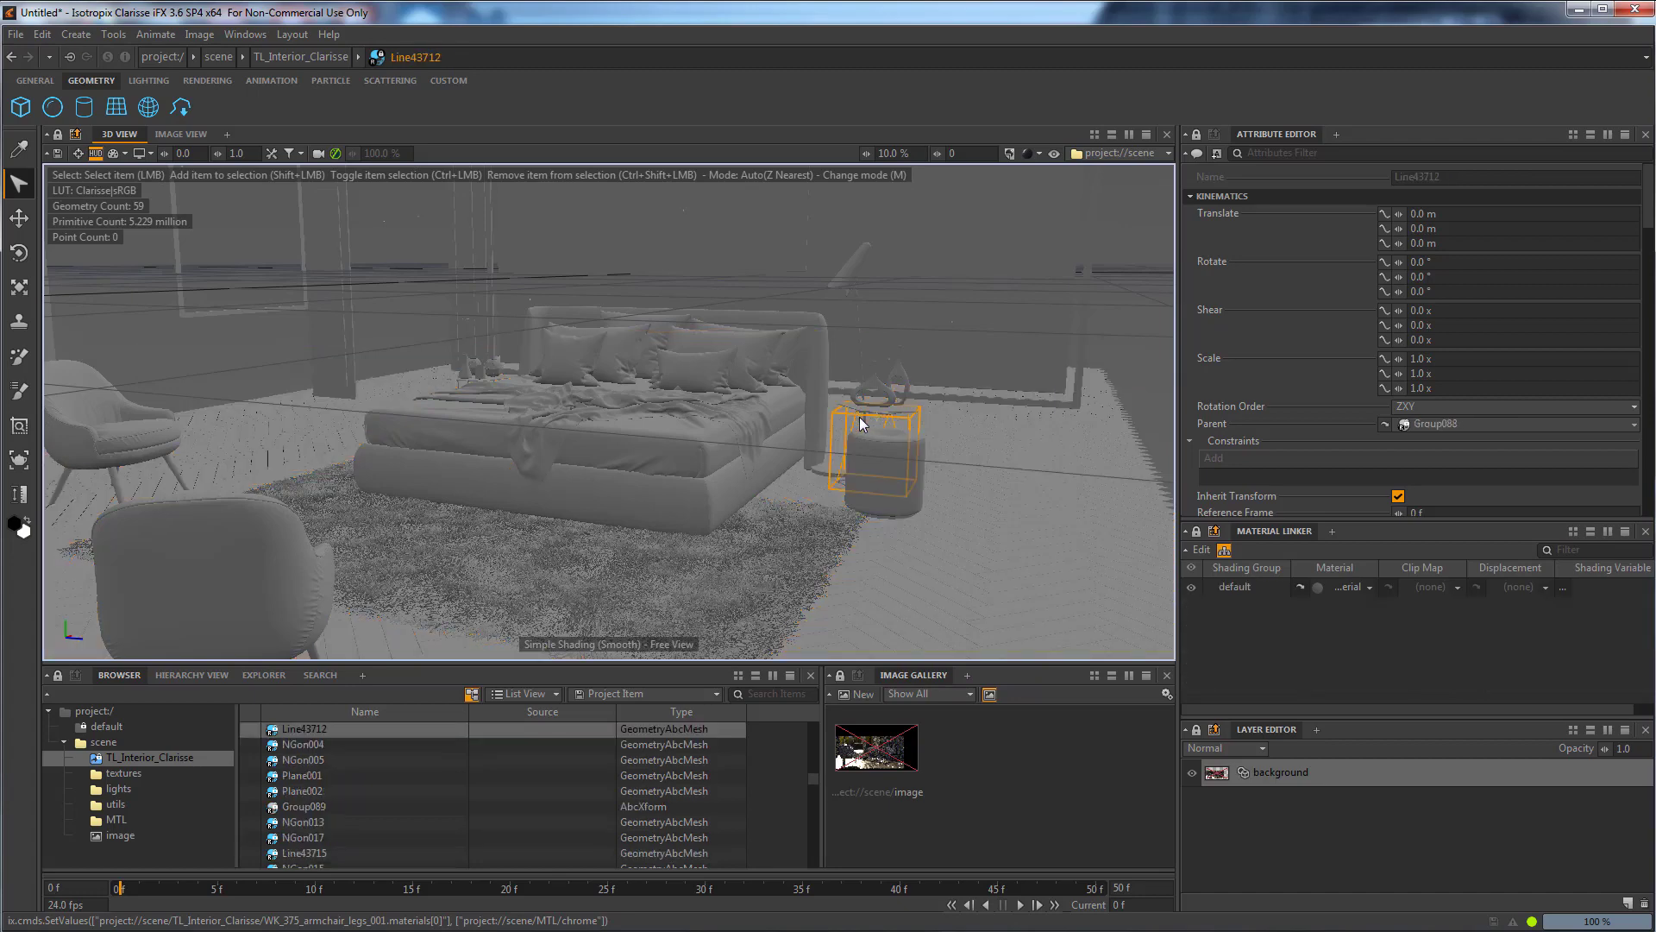
left_click(1368, 588)
left_click(644, 441)
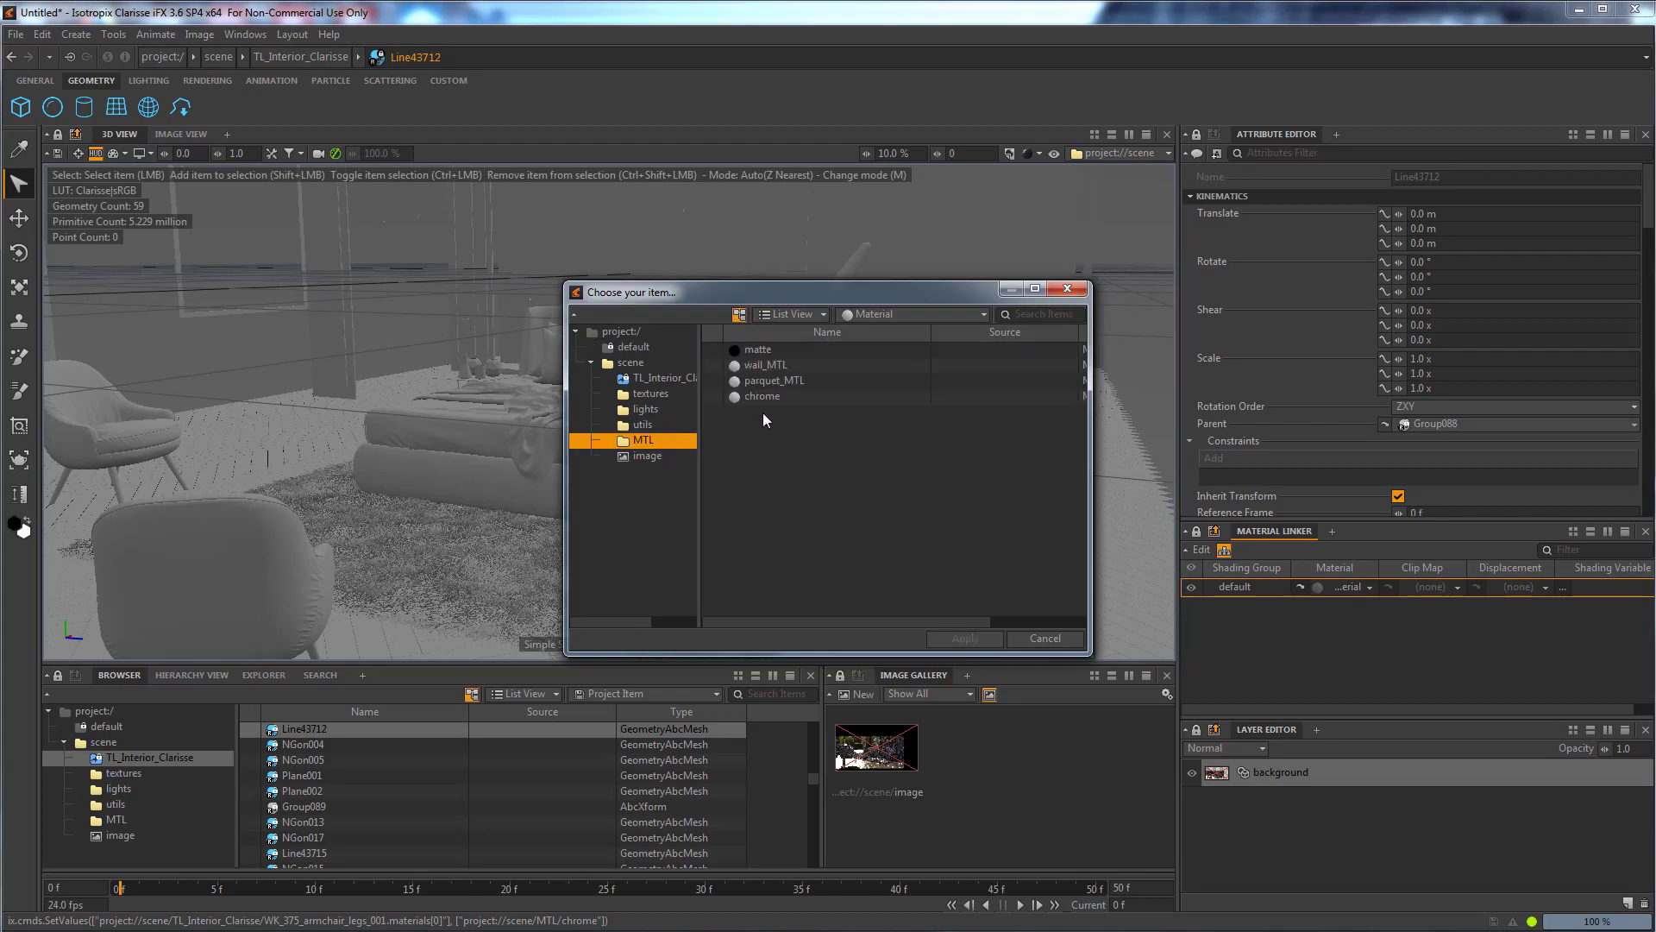
double_click(776, 395)
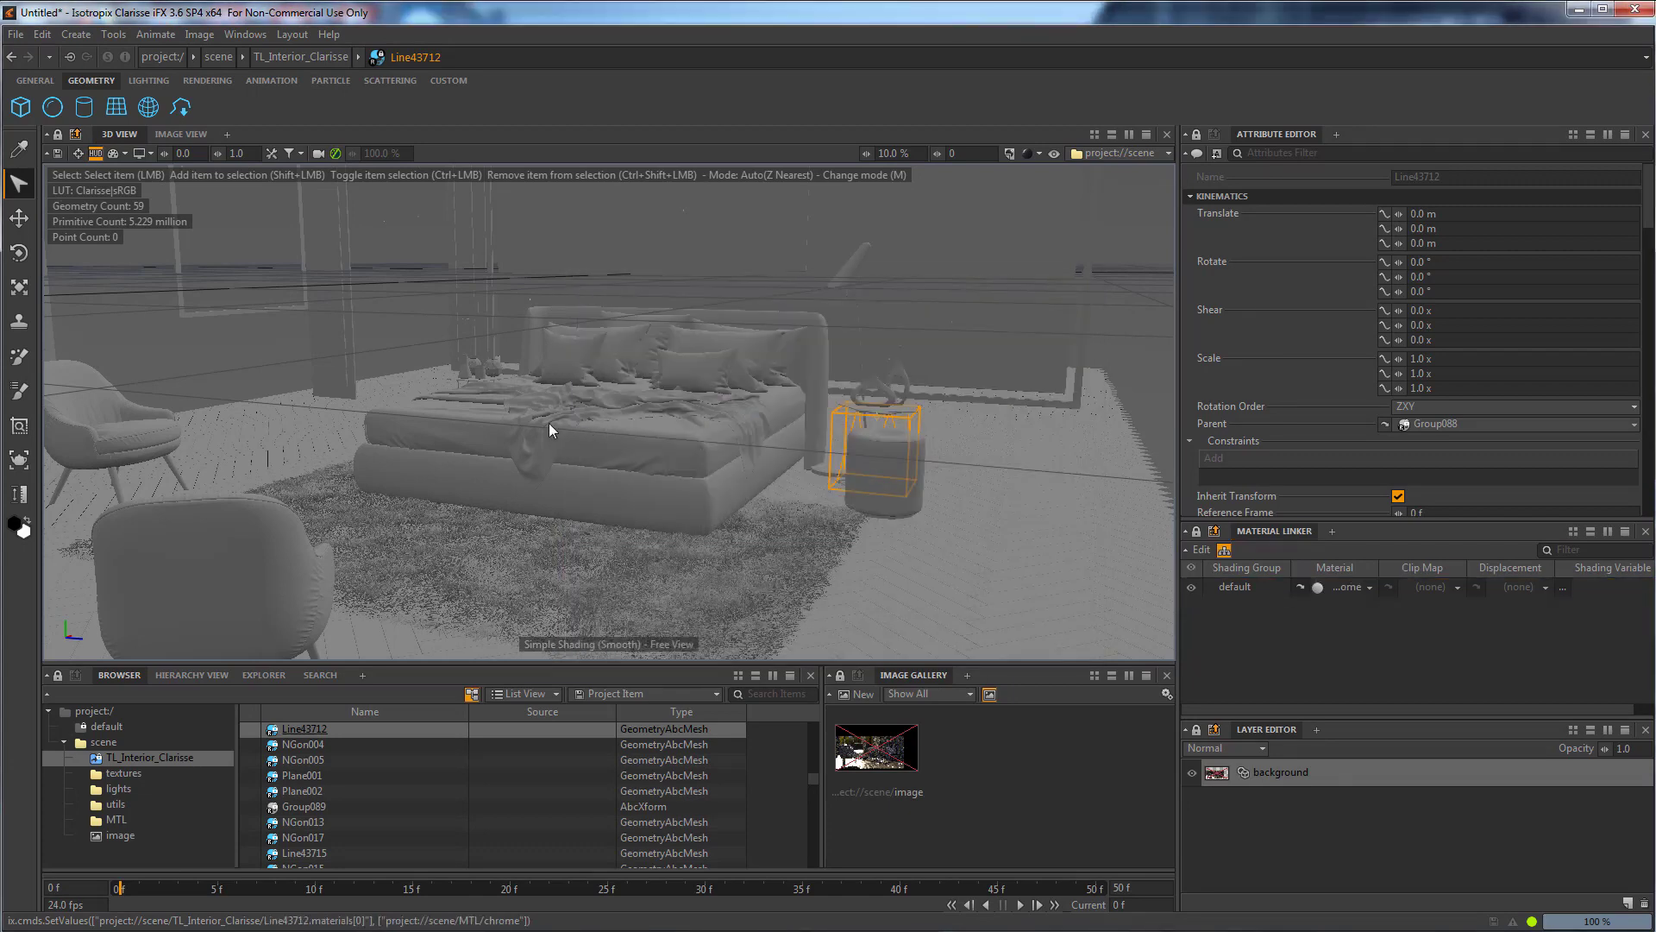
Assign the chrome material to Line43715, the frame of the bedside table on the bed's window side.
left_click(458, 384)
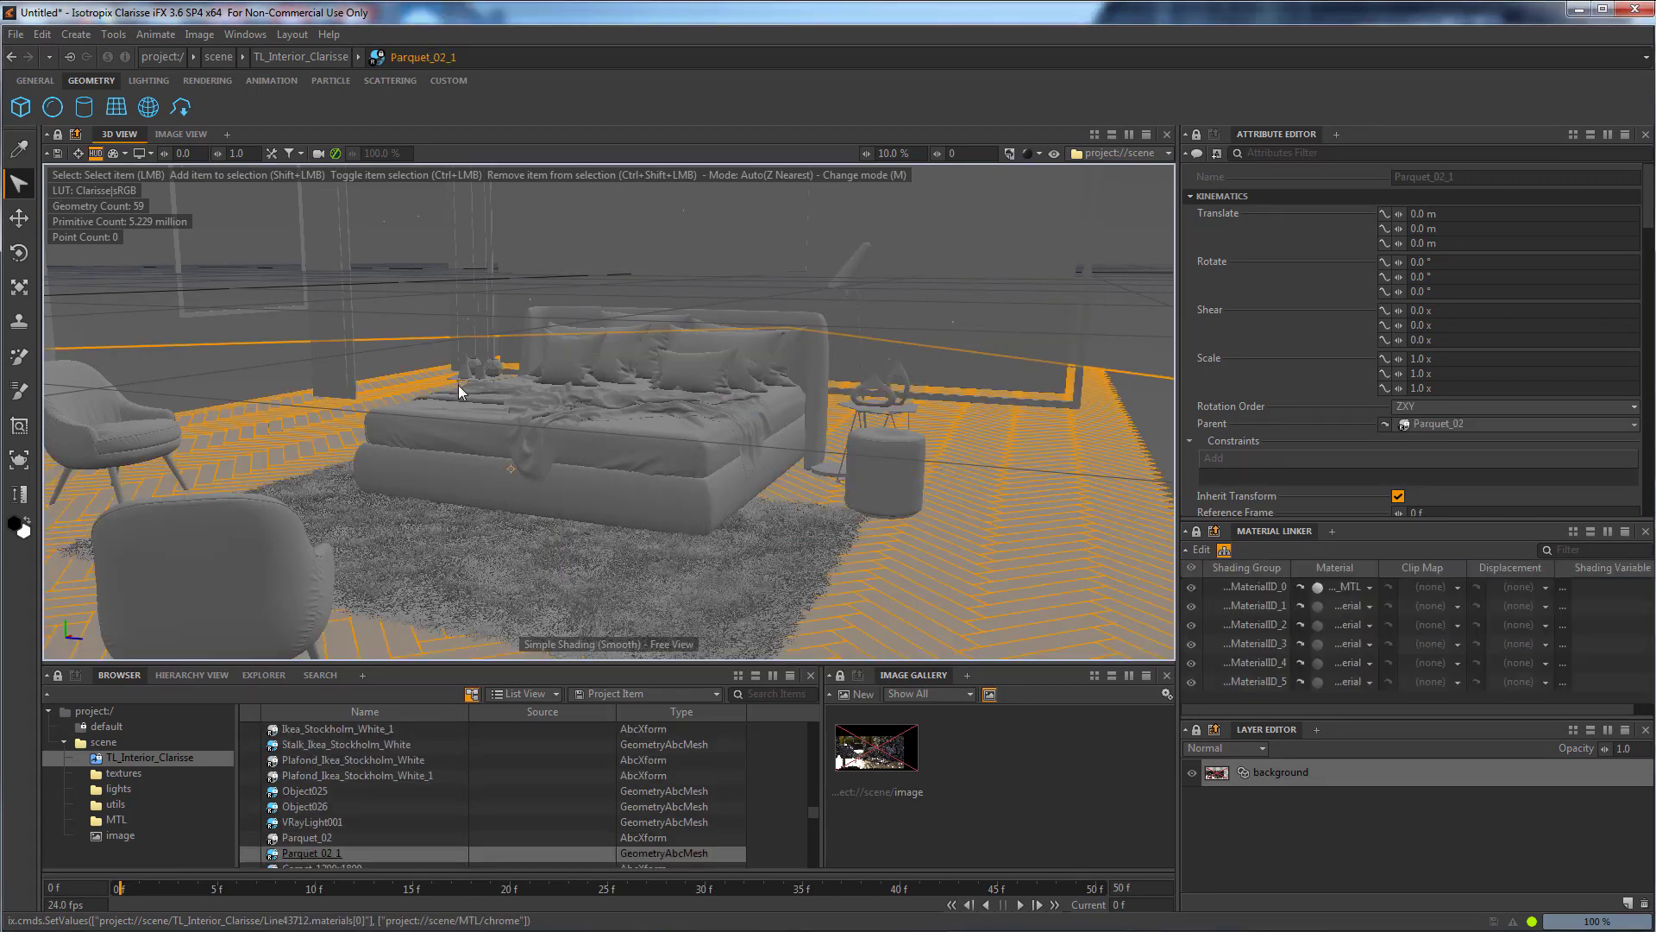
left_click(1368, 588)
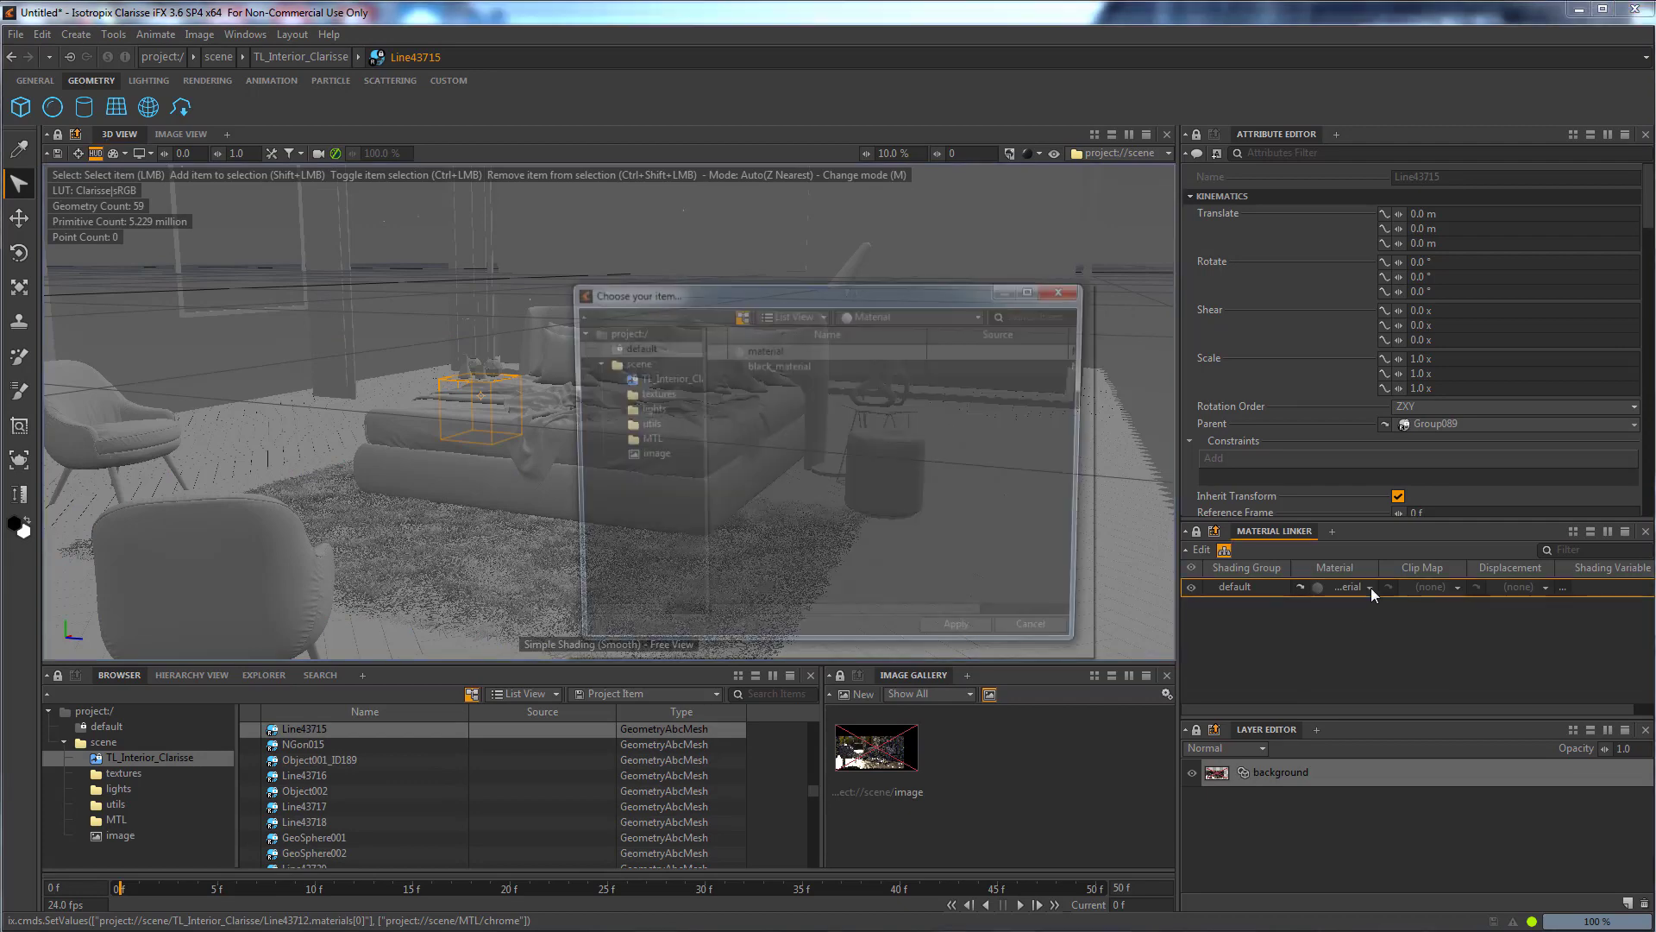
left_click(647, 438)
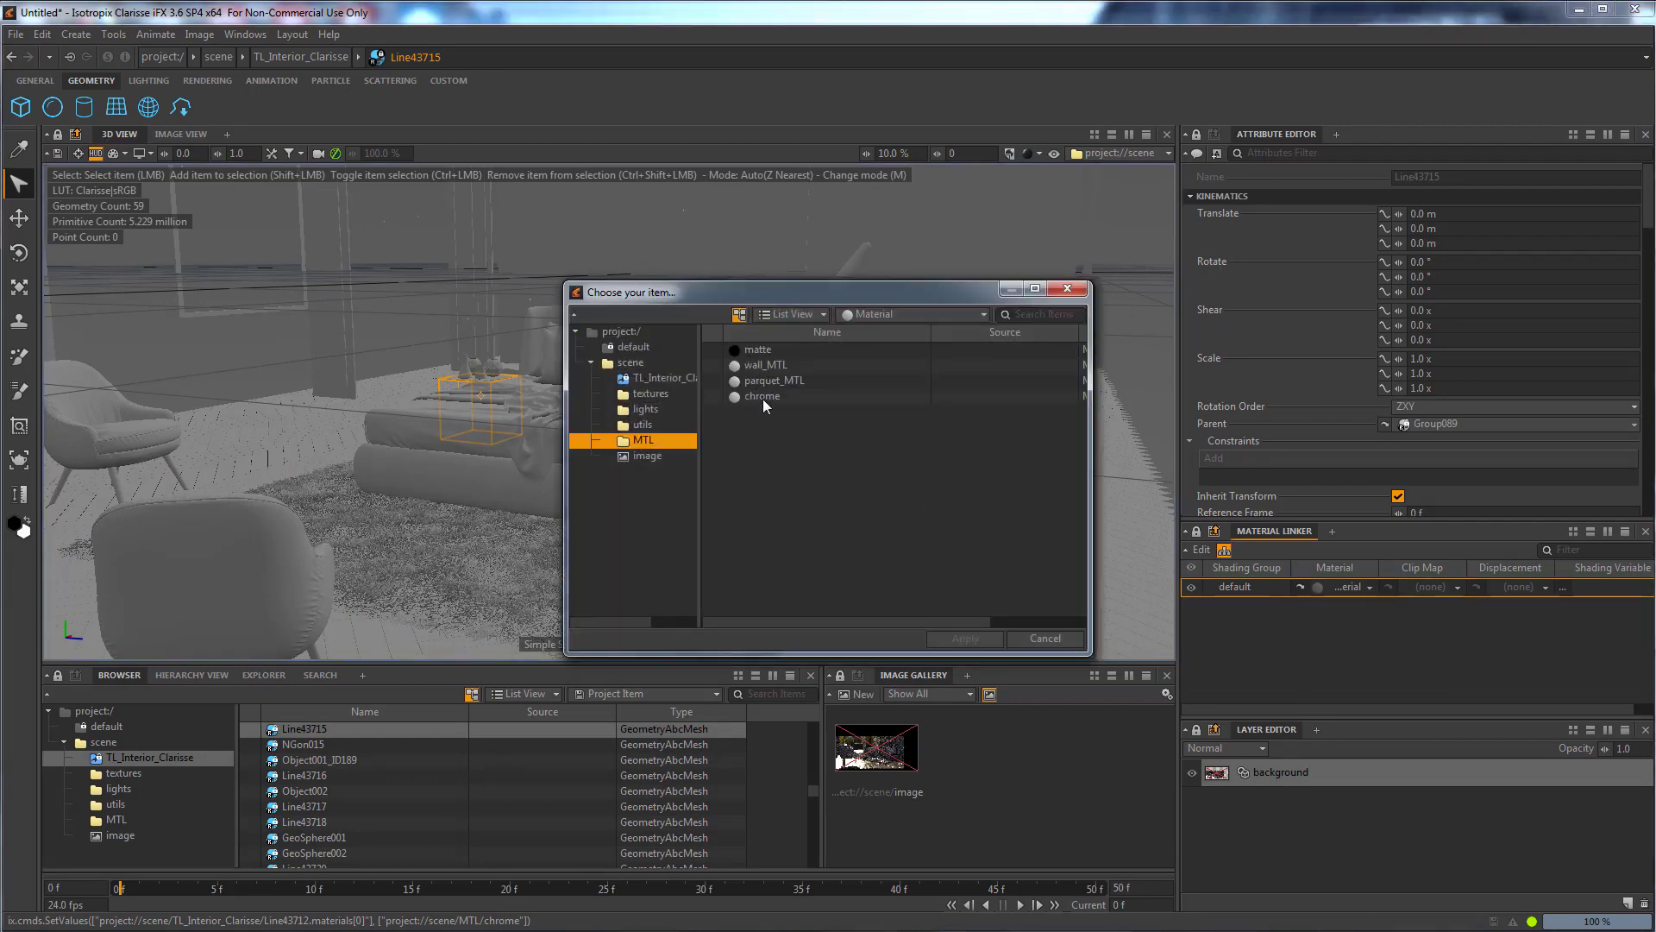
double_click(763, 399)
Assign the chrome material to the near armchair's legs, WK_375_armchair_legs_002.
left_click(313, 650)
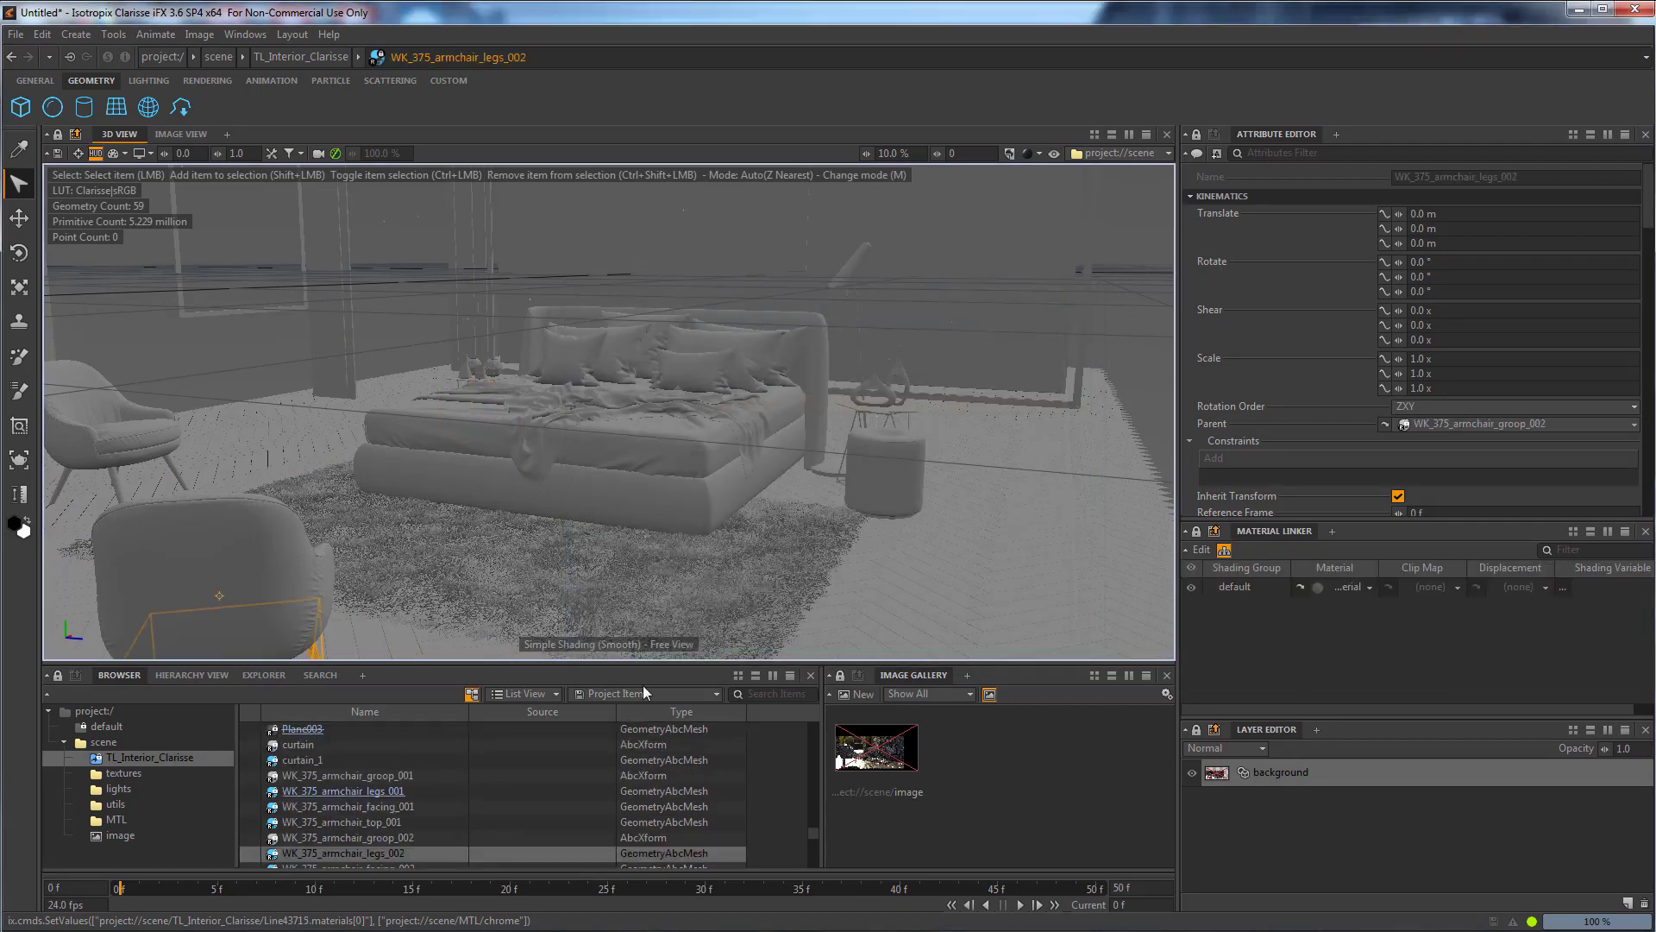
left_click(1369, 586)
left_click(650, 439)
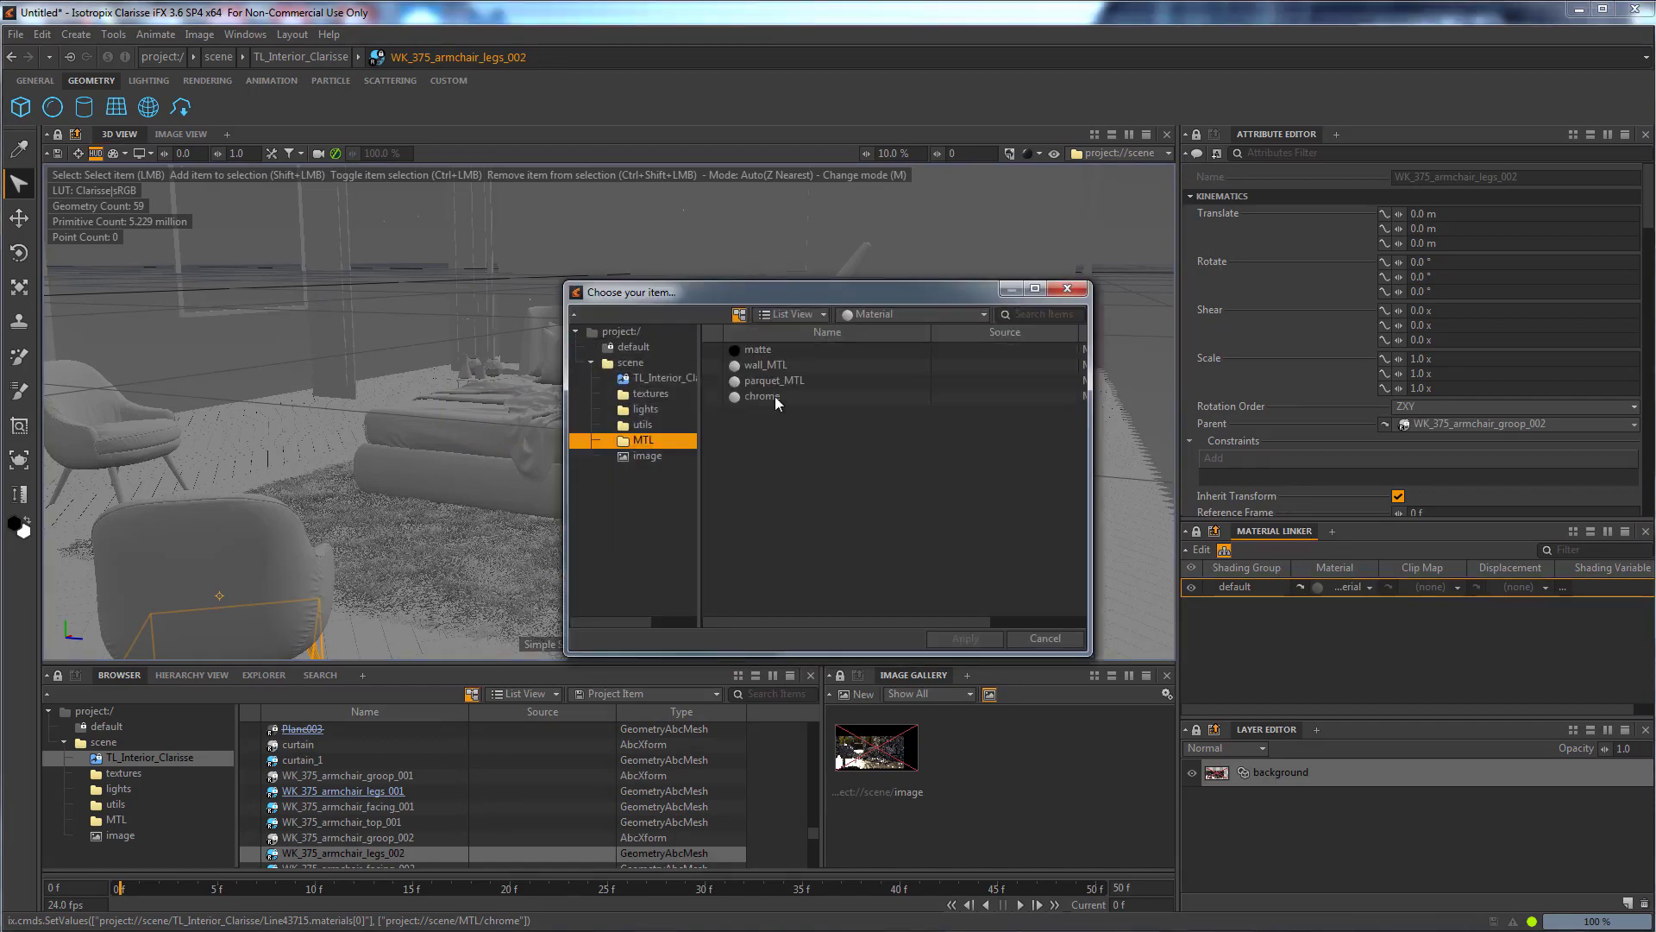
double_click(774, 395)
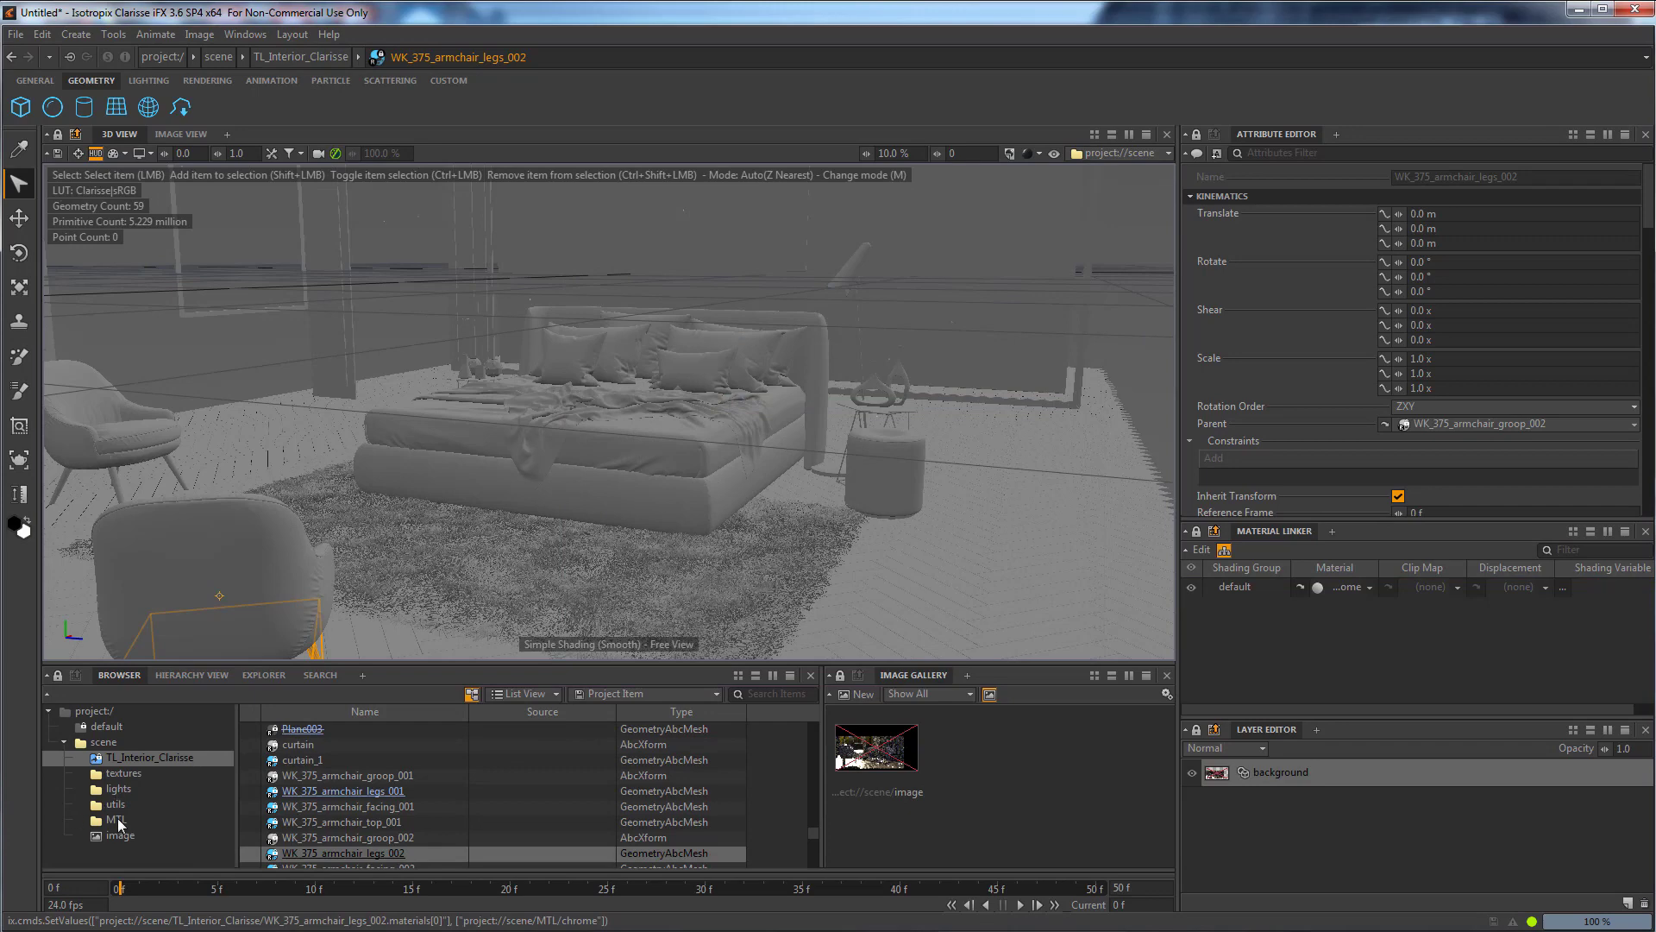
Limit the image render to a small render region around the near armchair's legs.
left_click(118, 820)
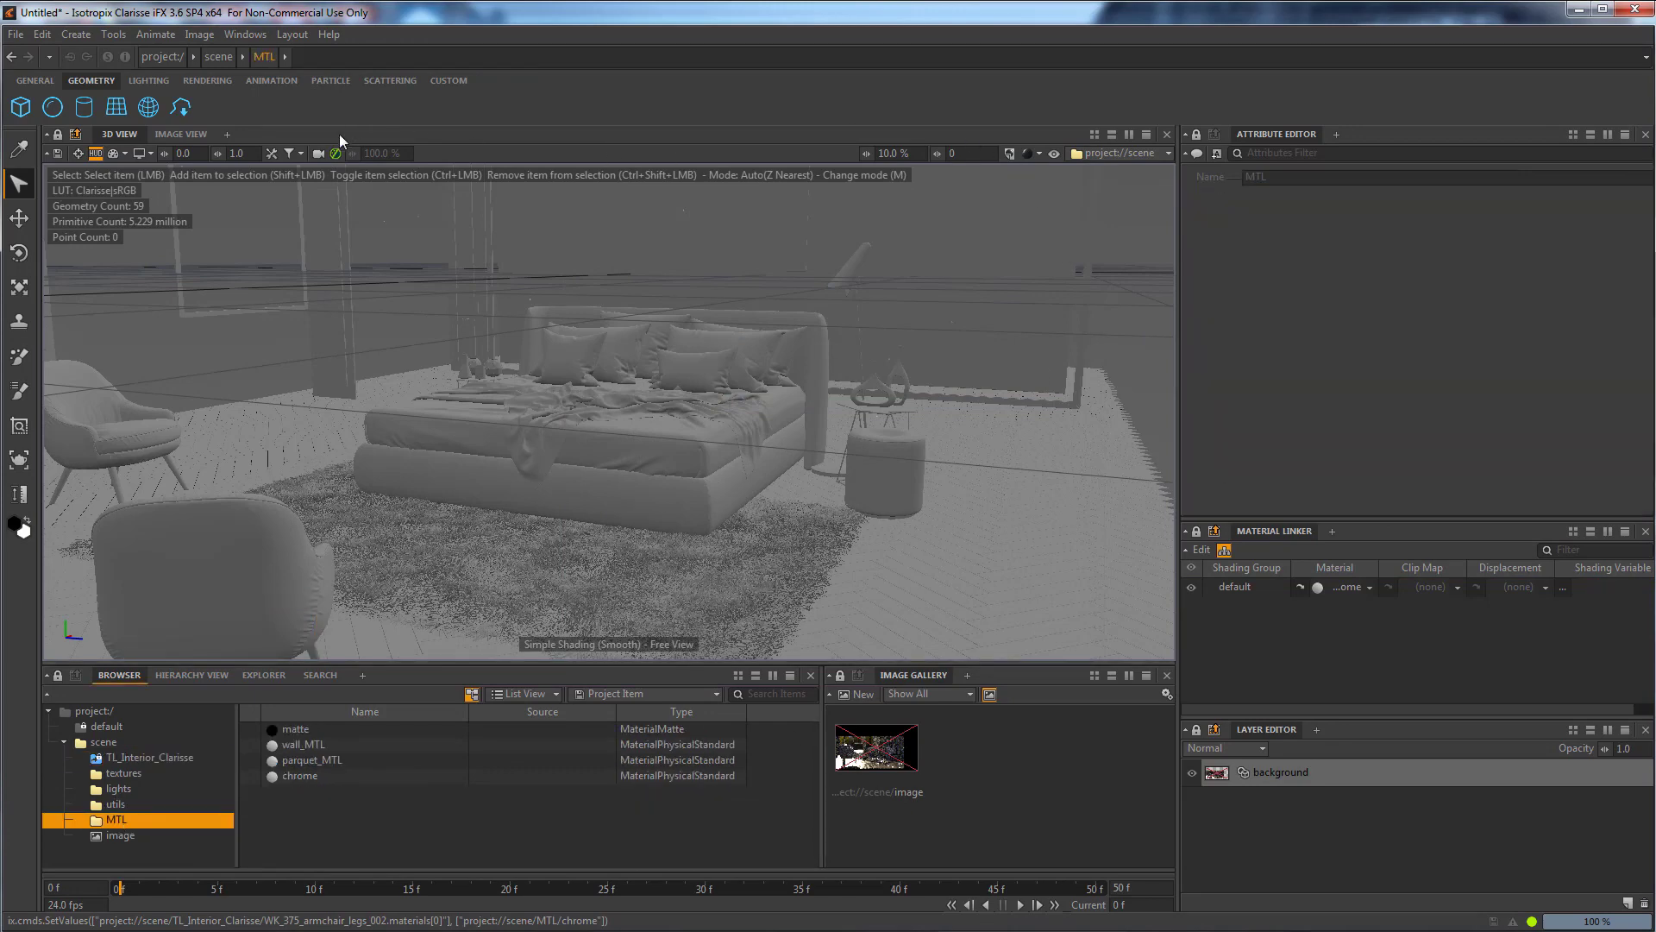
left_click(179, 134)
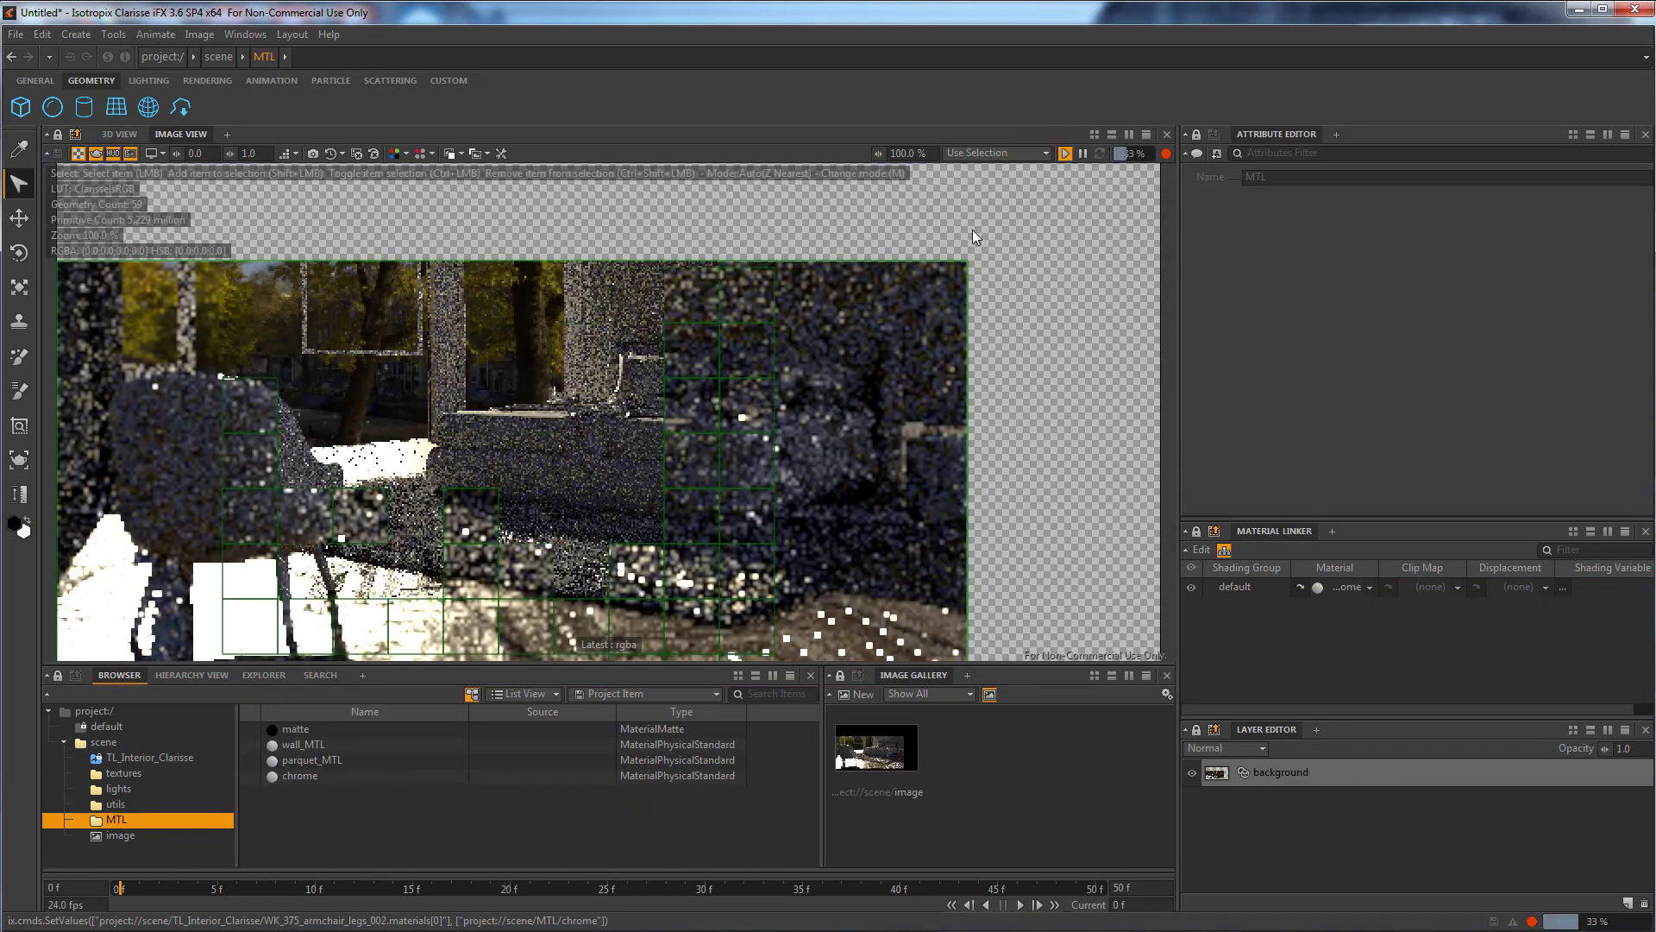
left_click_drag(966, 261, 220, 593)
left_click(19, 459)
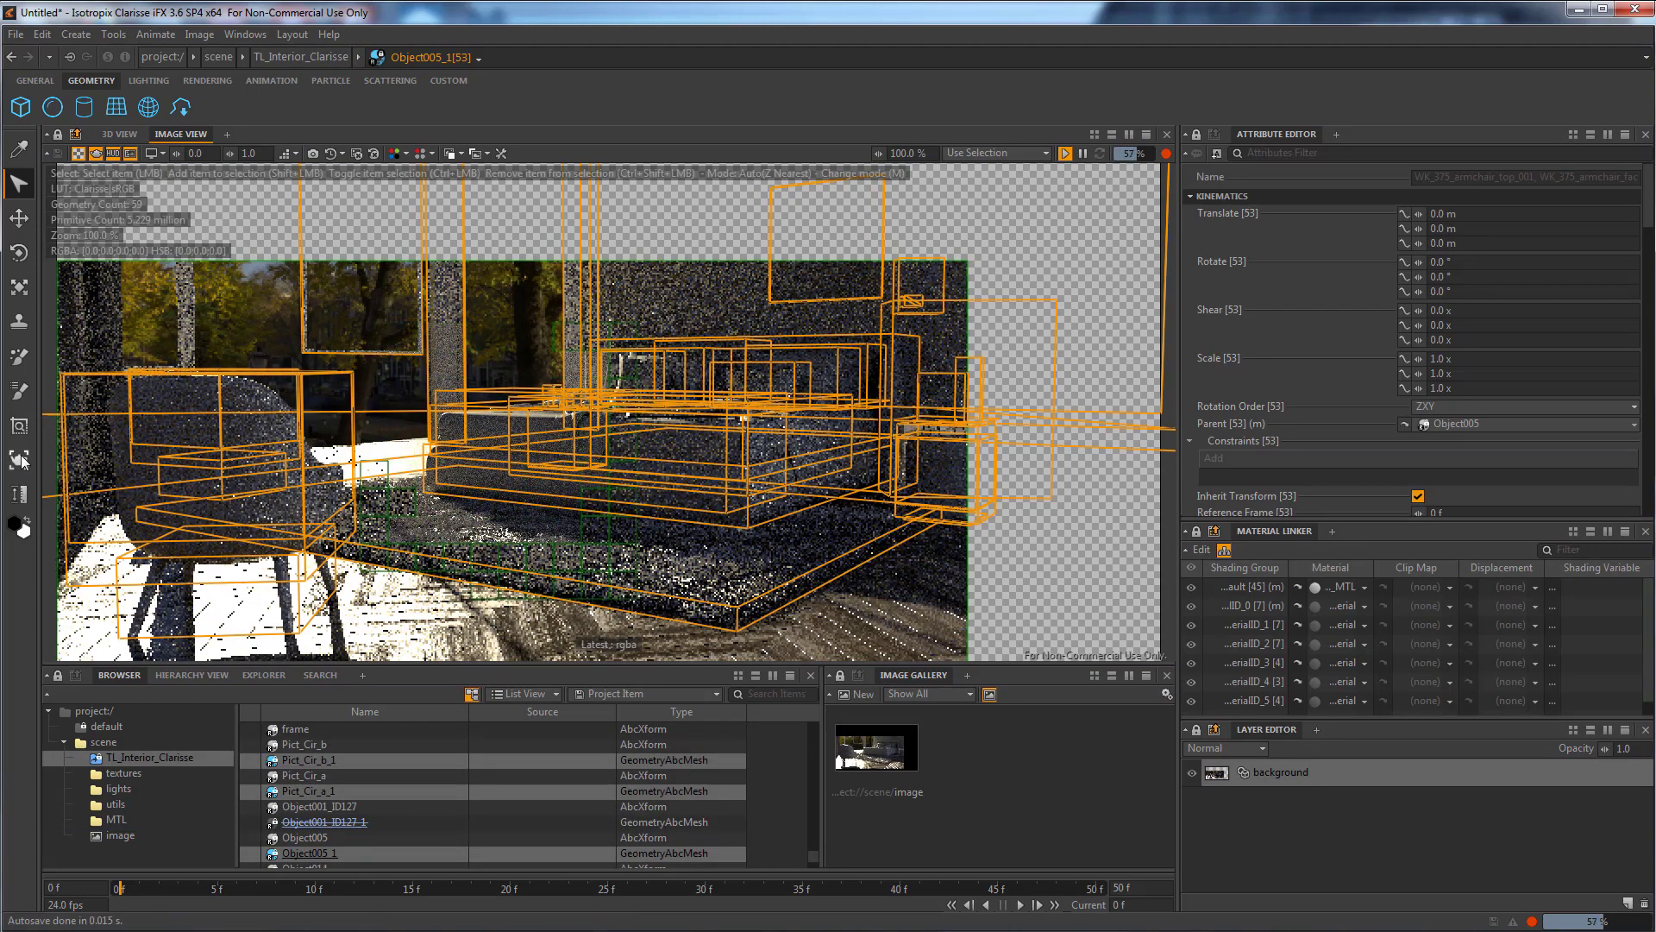
left_click_drag(112, 530, 222, 555)
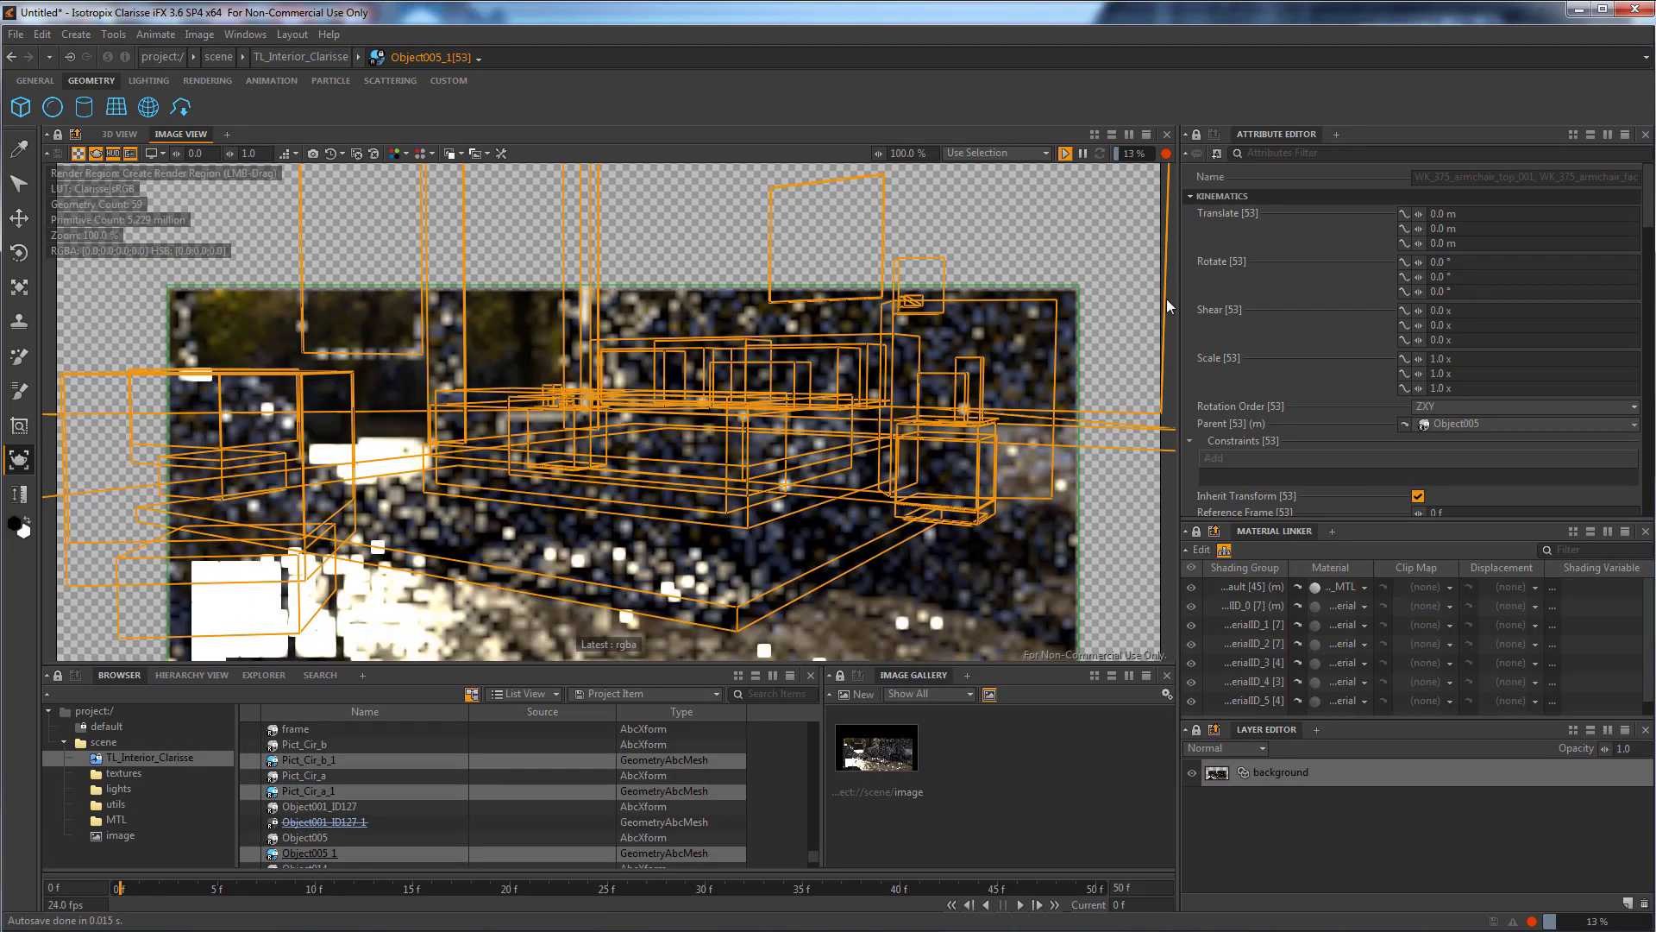
left_click_drag(1071, 282, 531, 520)
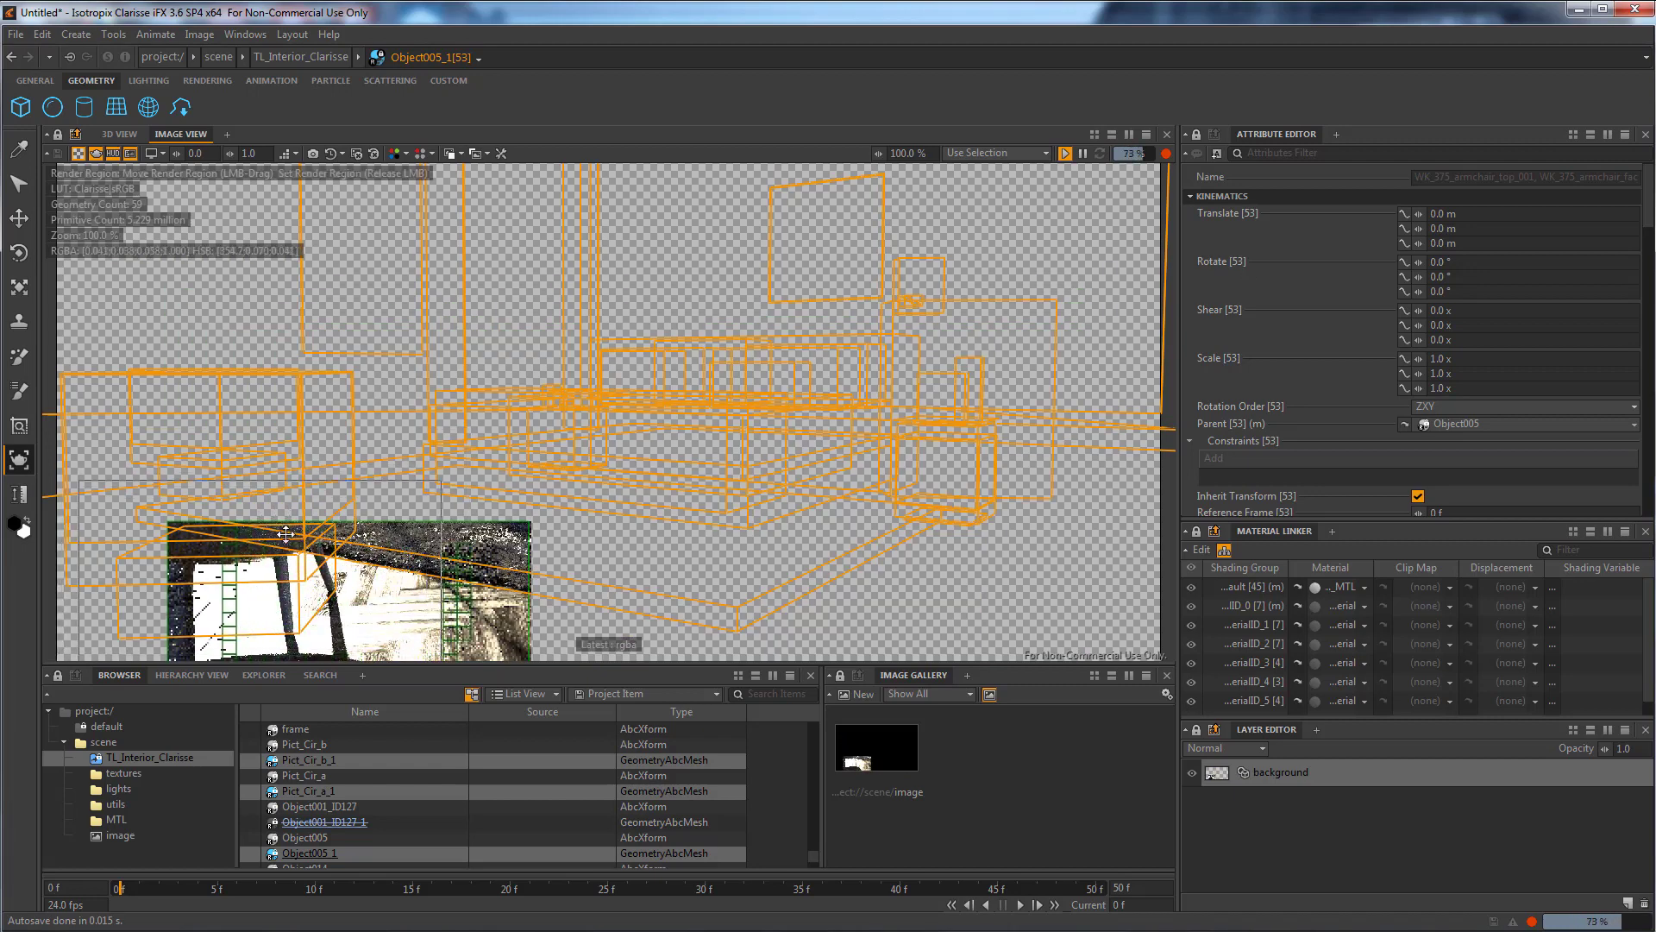
left_click_drag(248, 552, 158, 512)
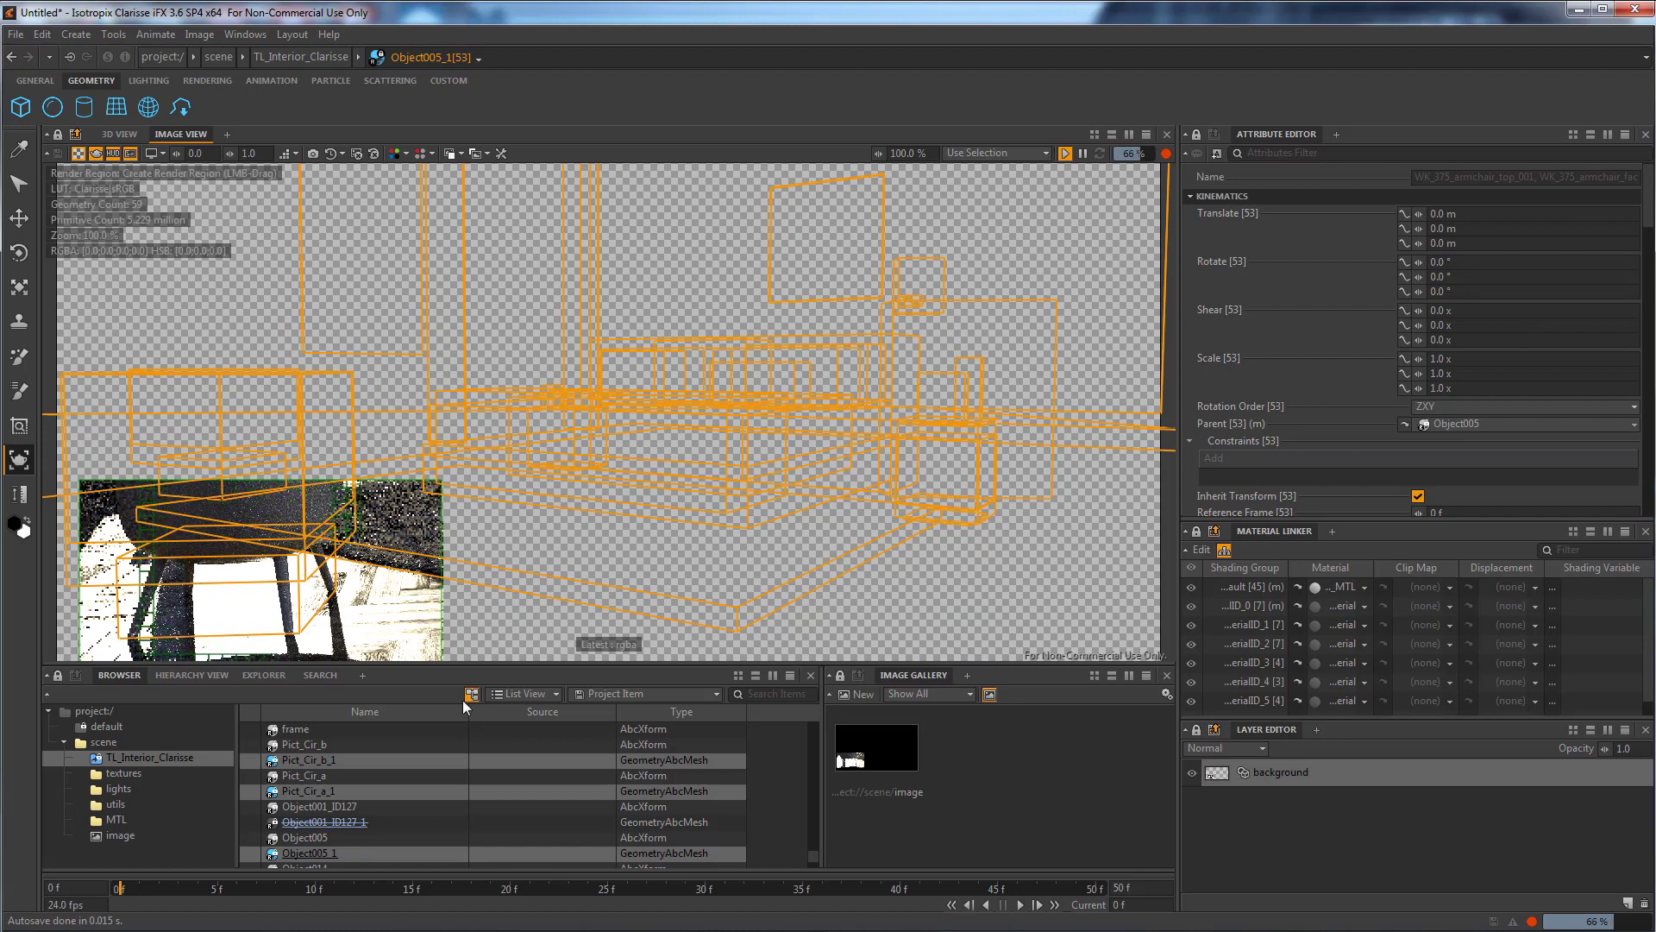
Set the chrome material's diffuse front color to pure black.
left_click(117, 819)
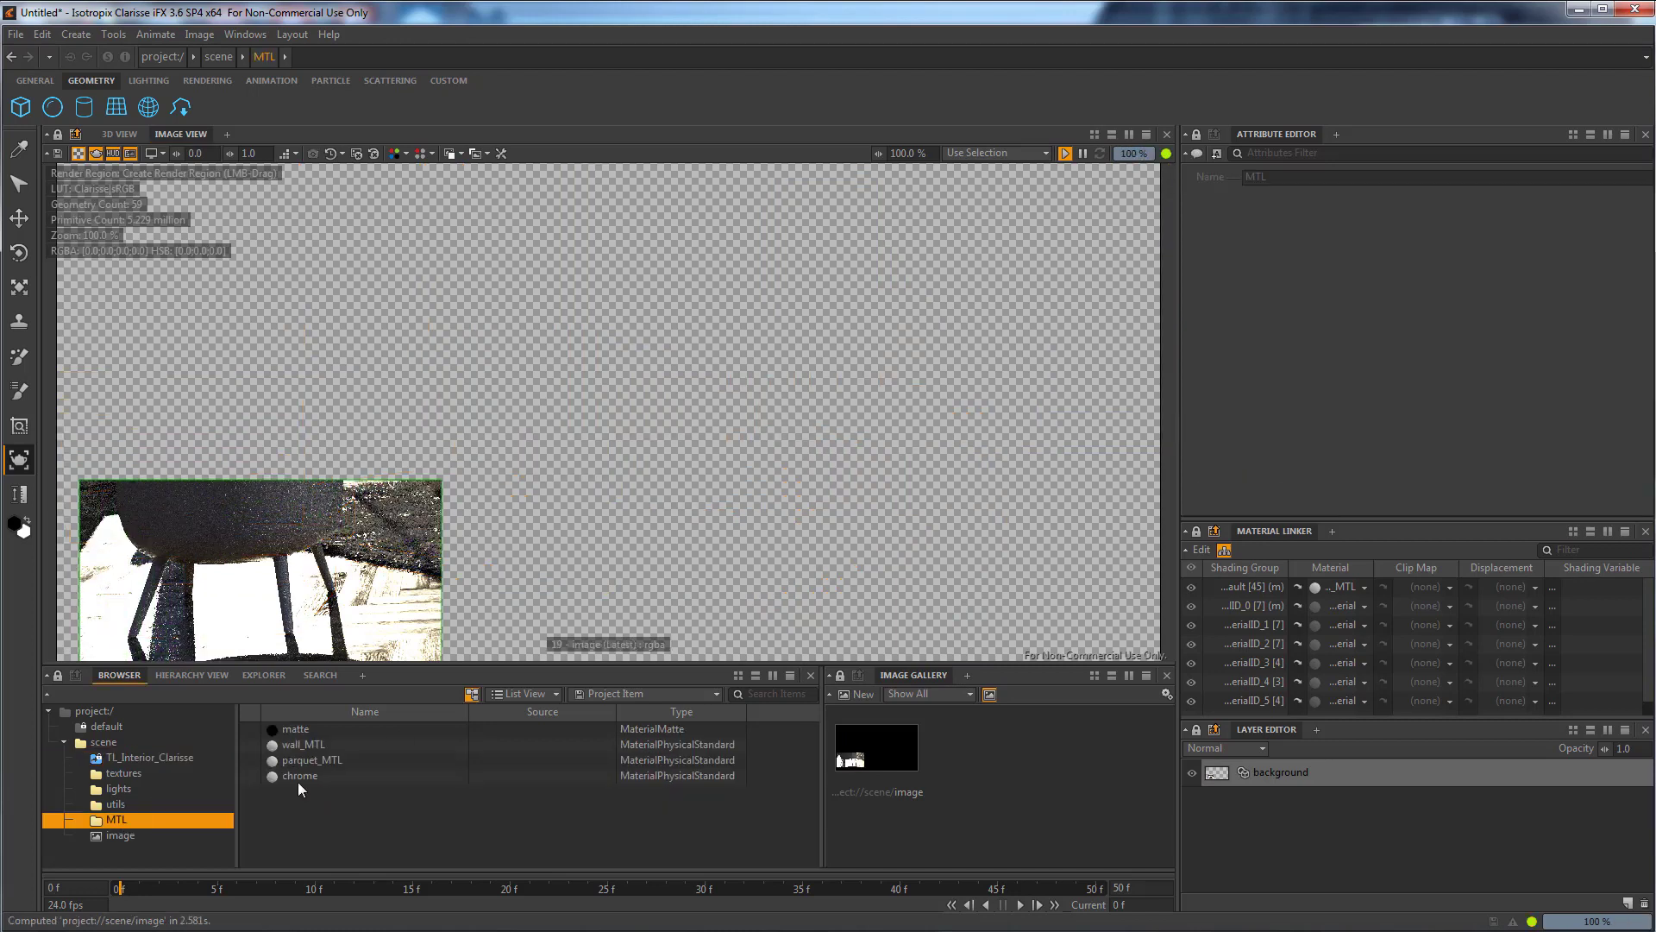
left_click(300, 775)
left_click_drag(1649, 453, 1651, 192)
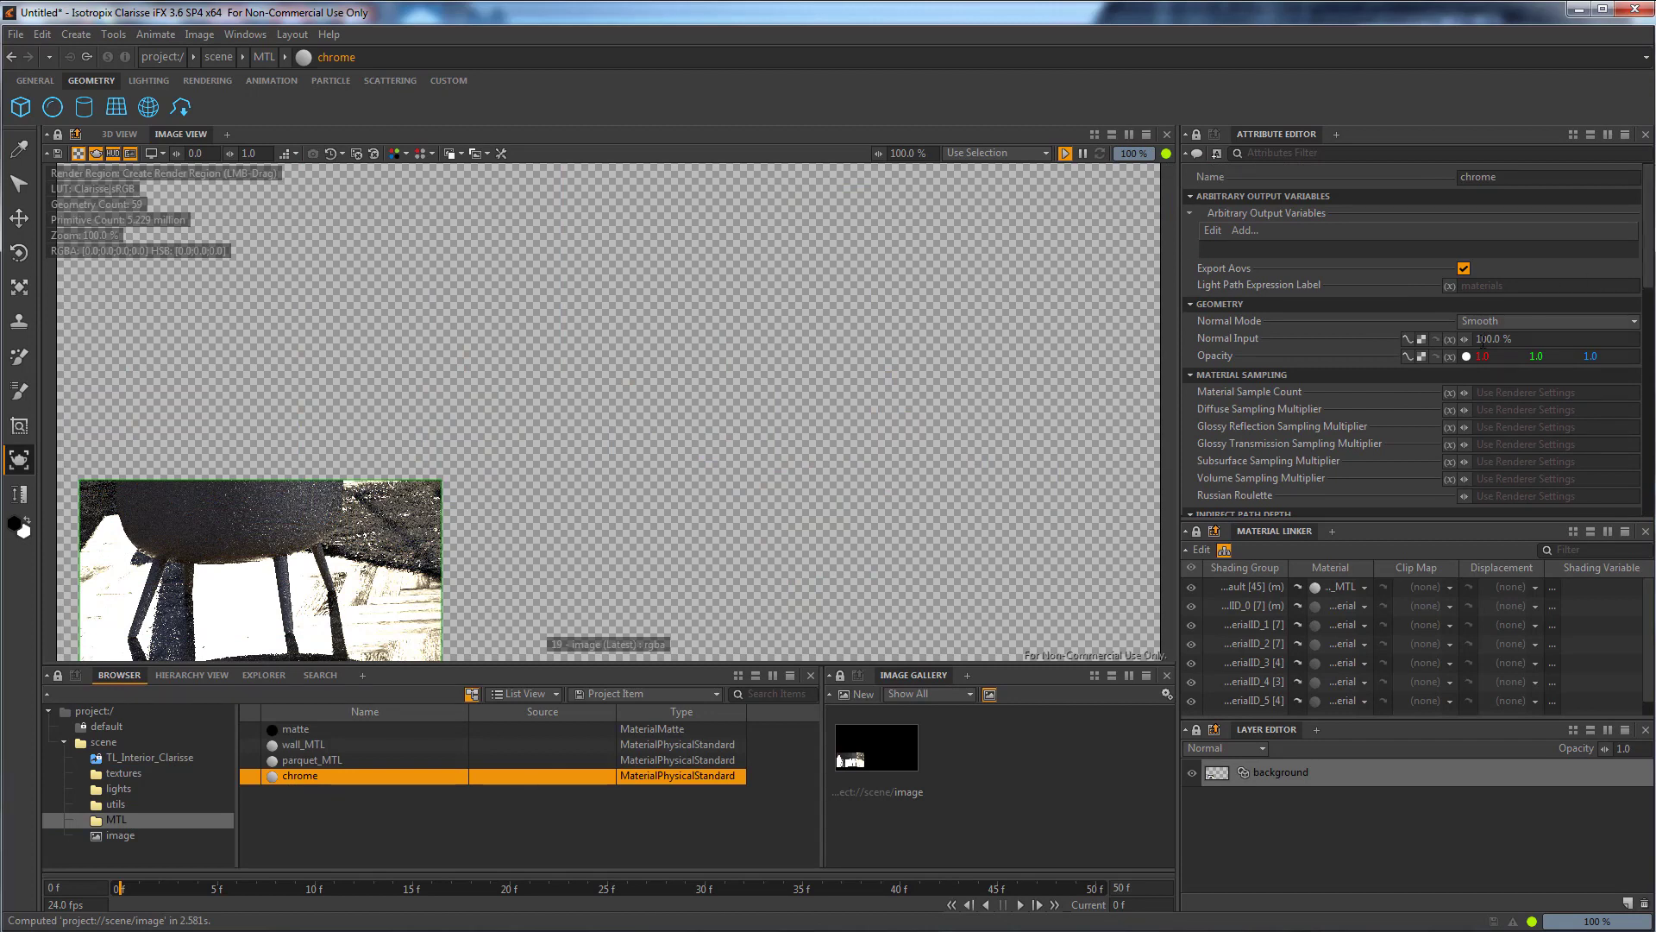
scroll(1649, 232, "down", 3)
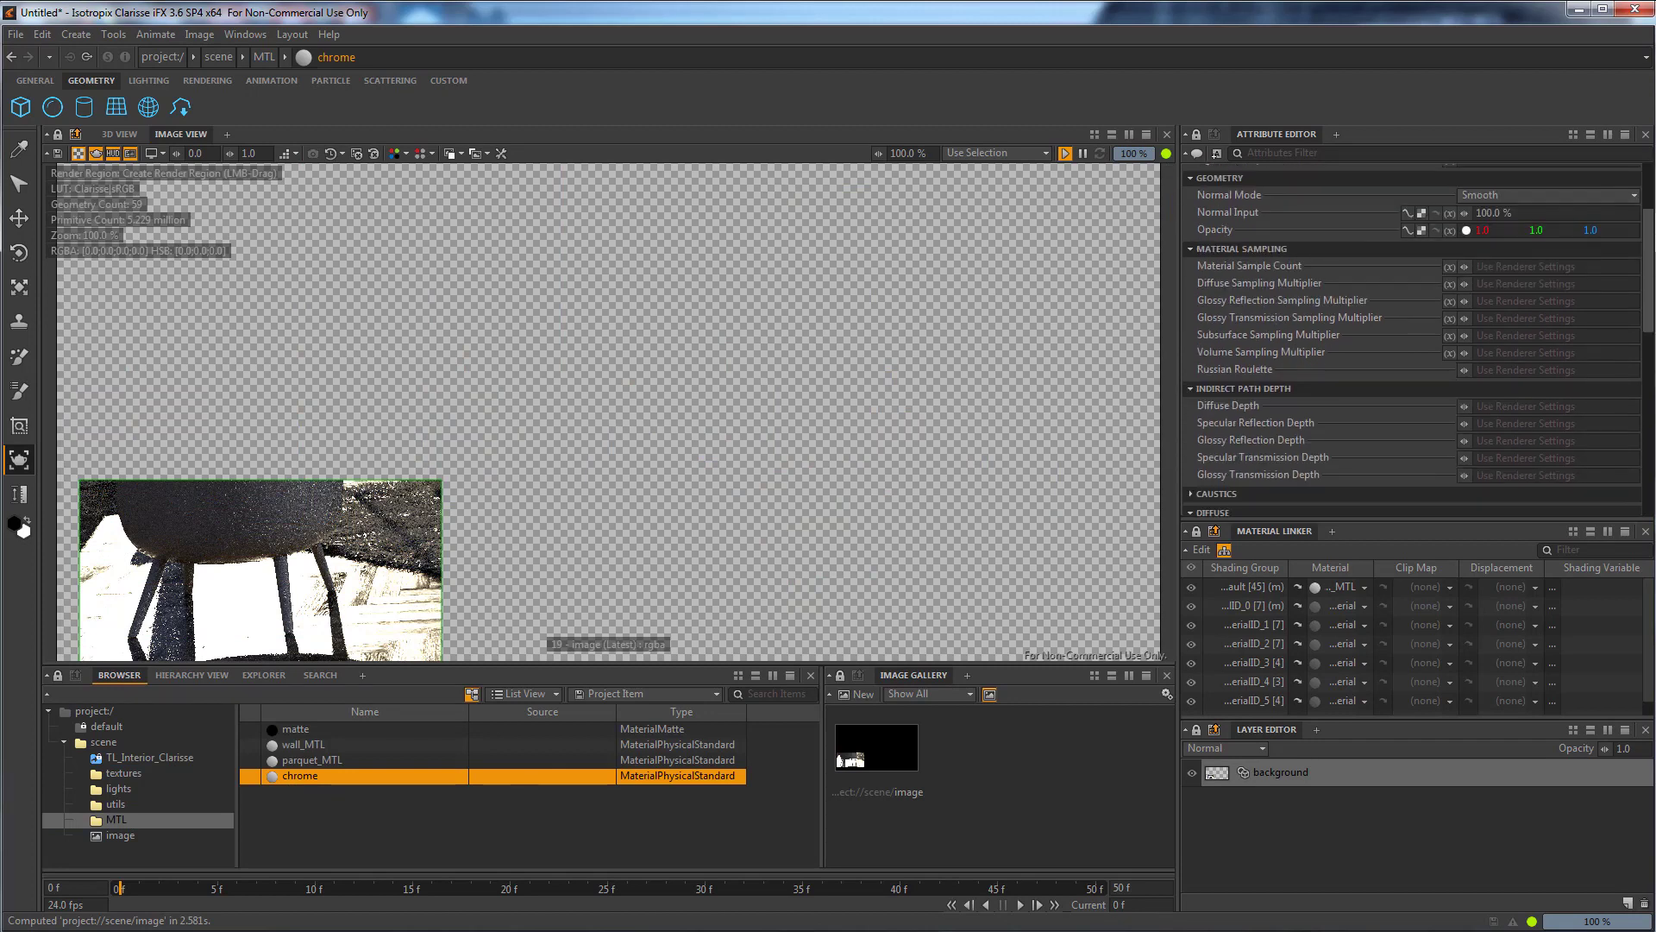
scroll(1459, 349, "down", 5)
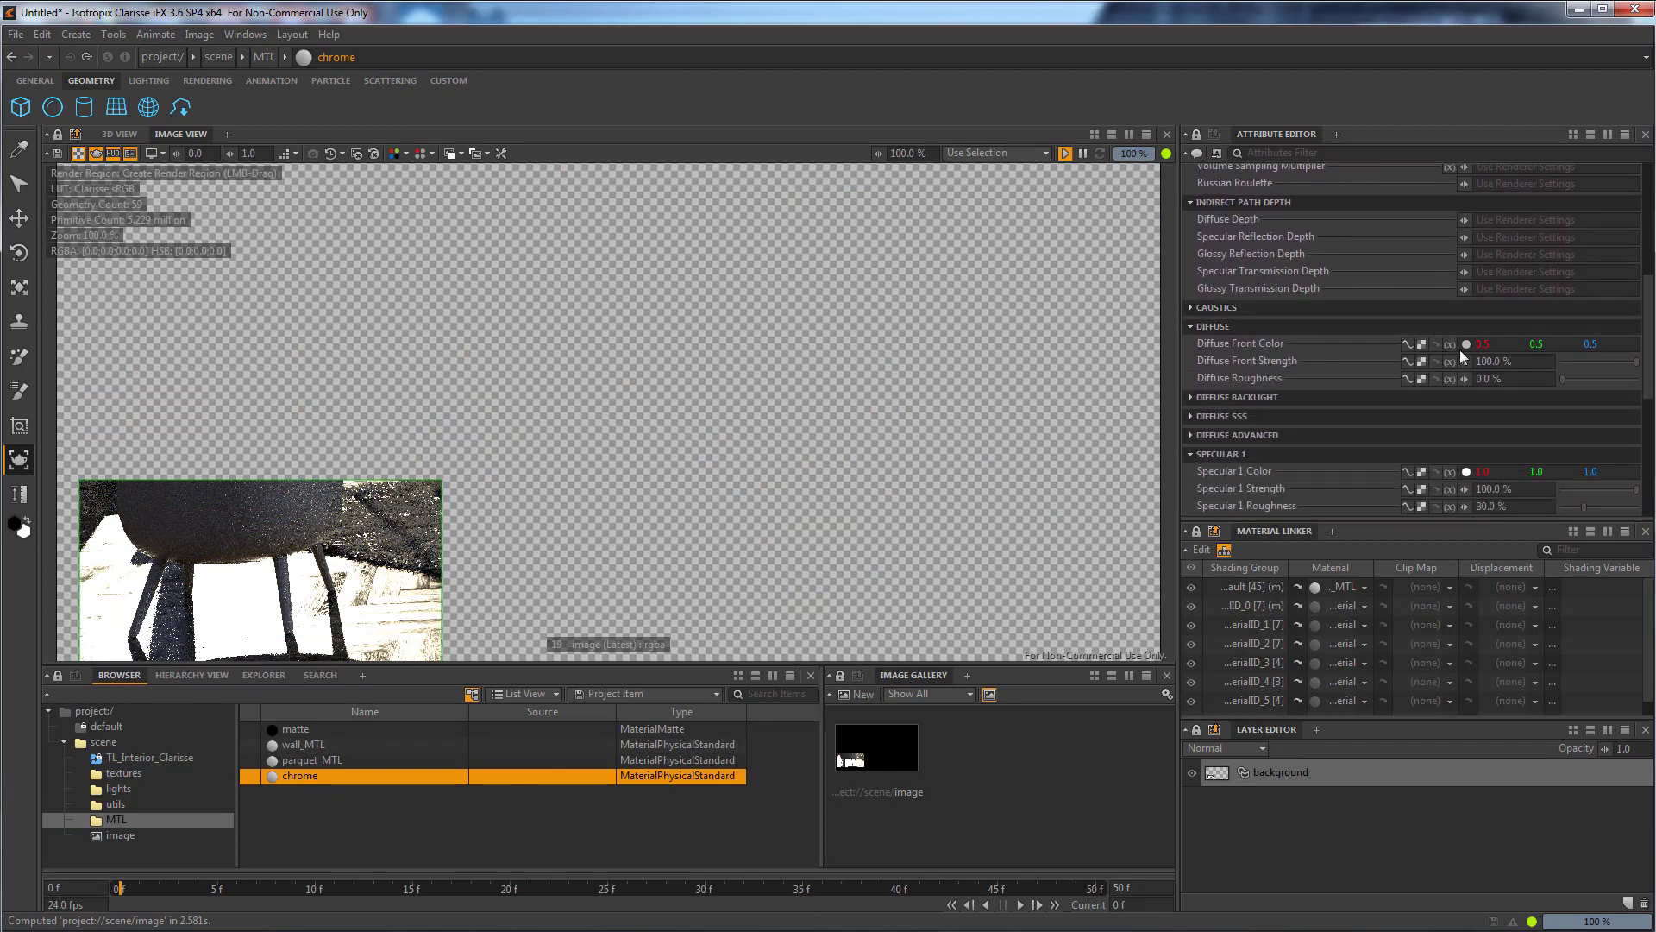
left_click(1467, 344)
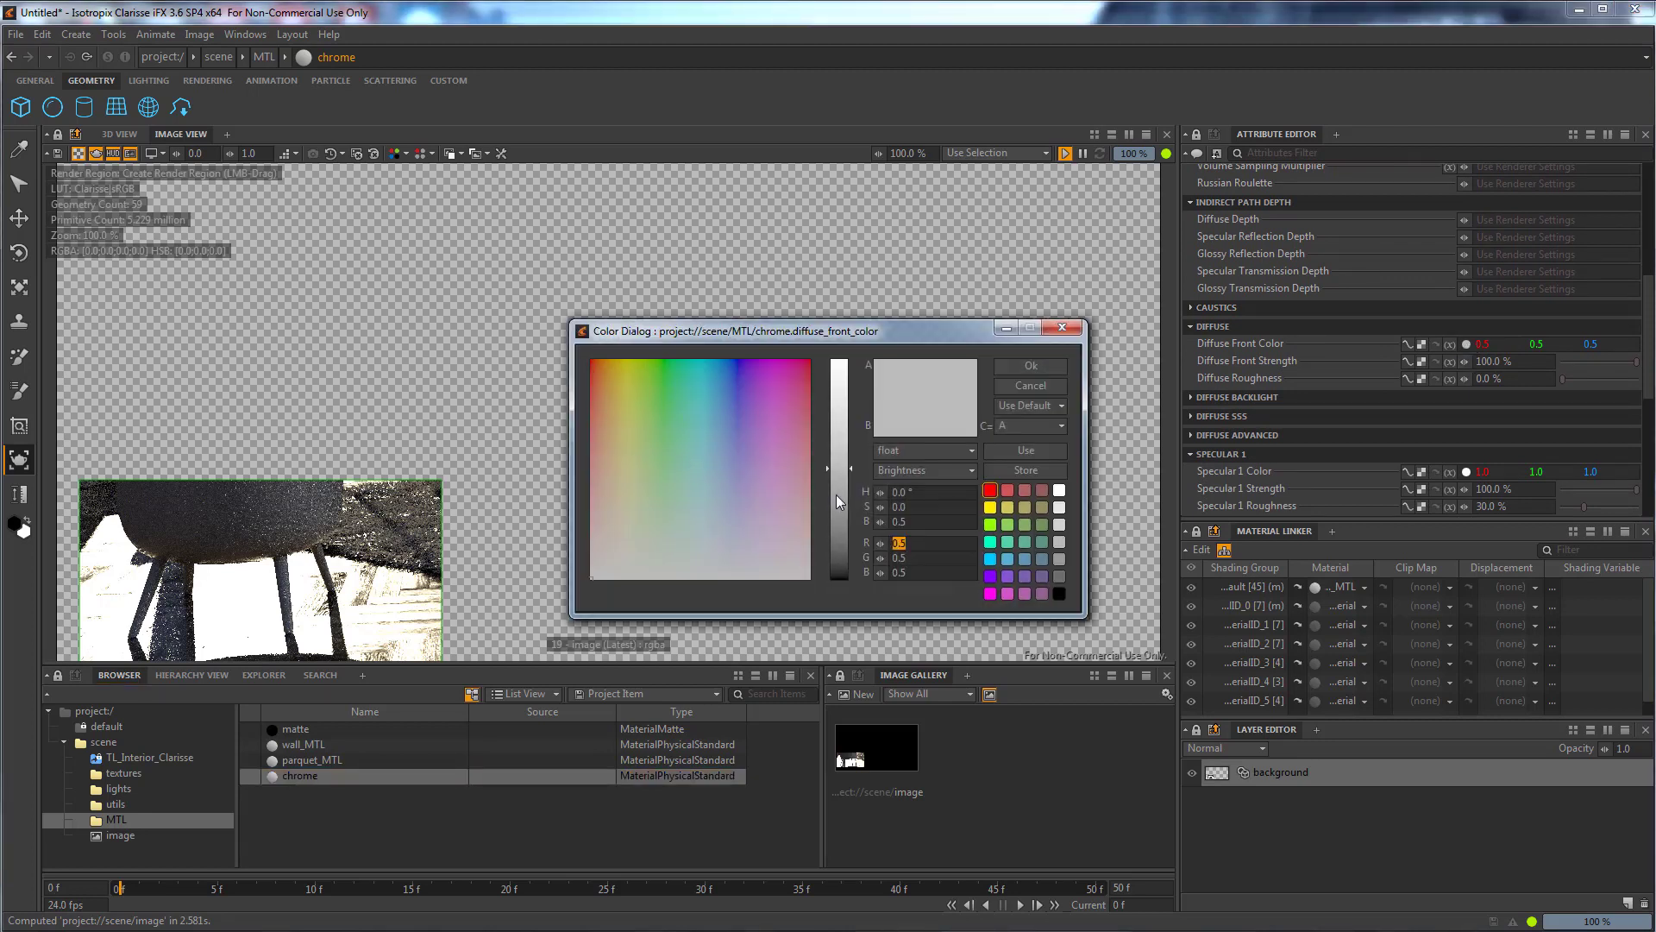
left_click_drag(836, 500, 838, 616)
left_click(1018, 365)
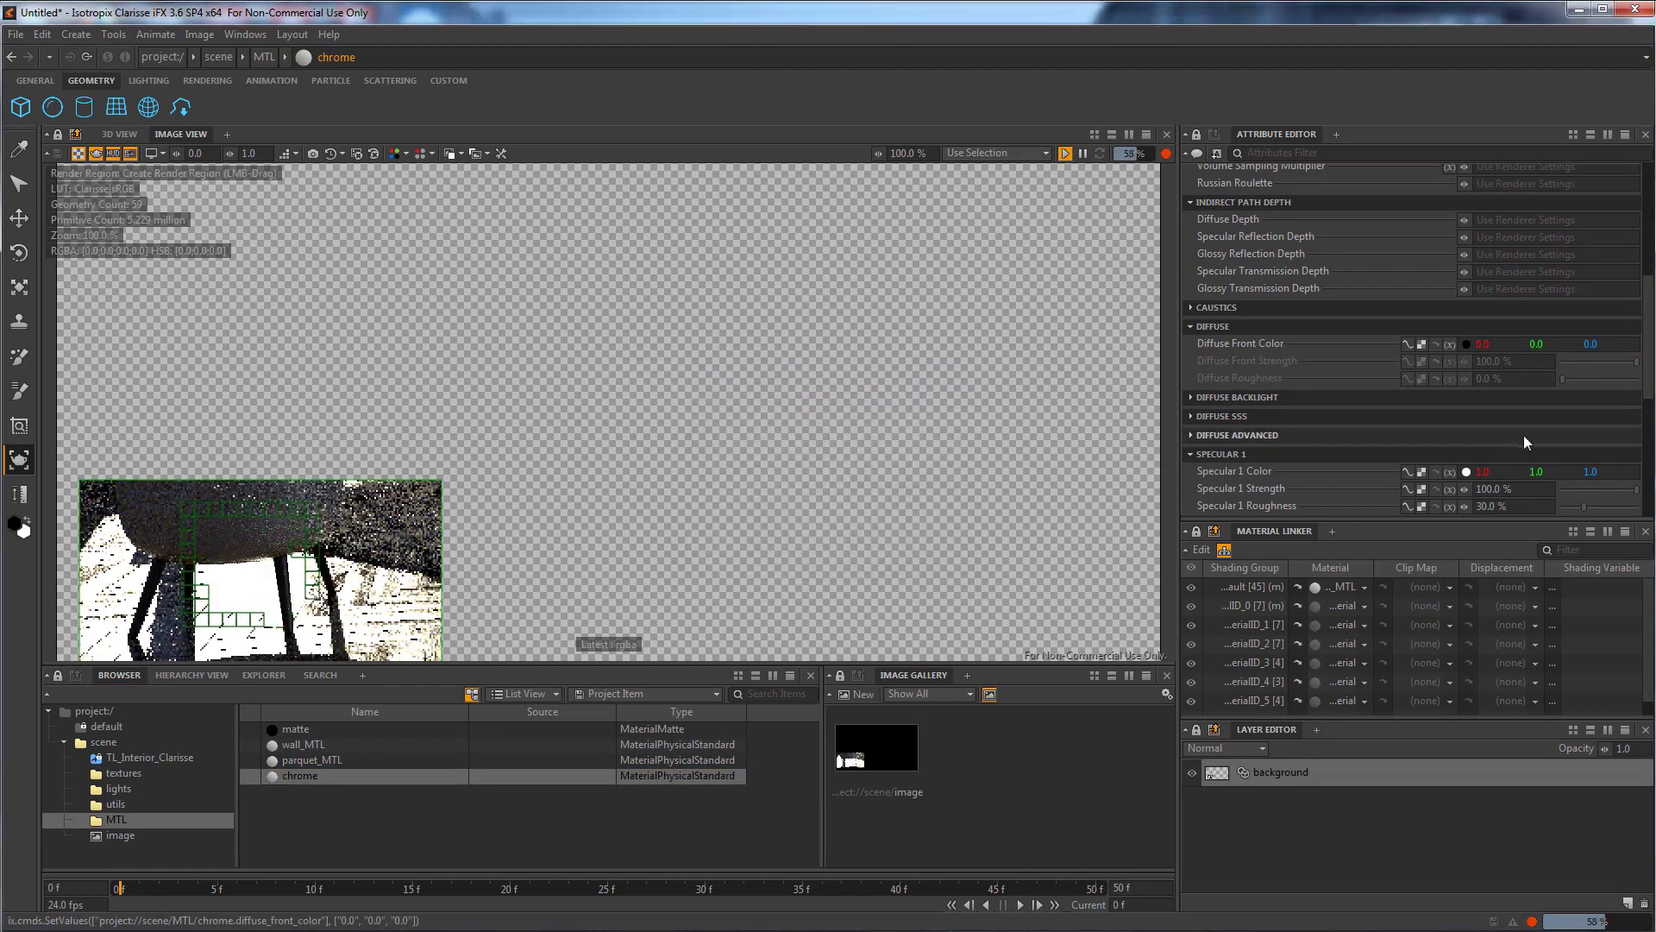
Set the chrome material's Specular 1 roughness to 0% and its index of refraction to 12.
scroll(1540, 475, "down", 7)
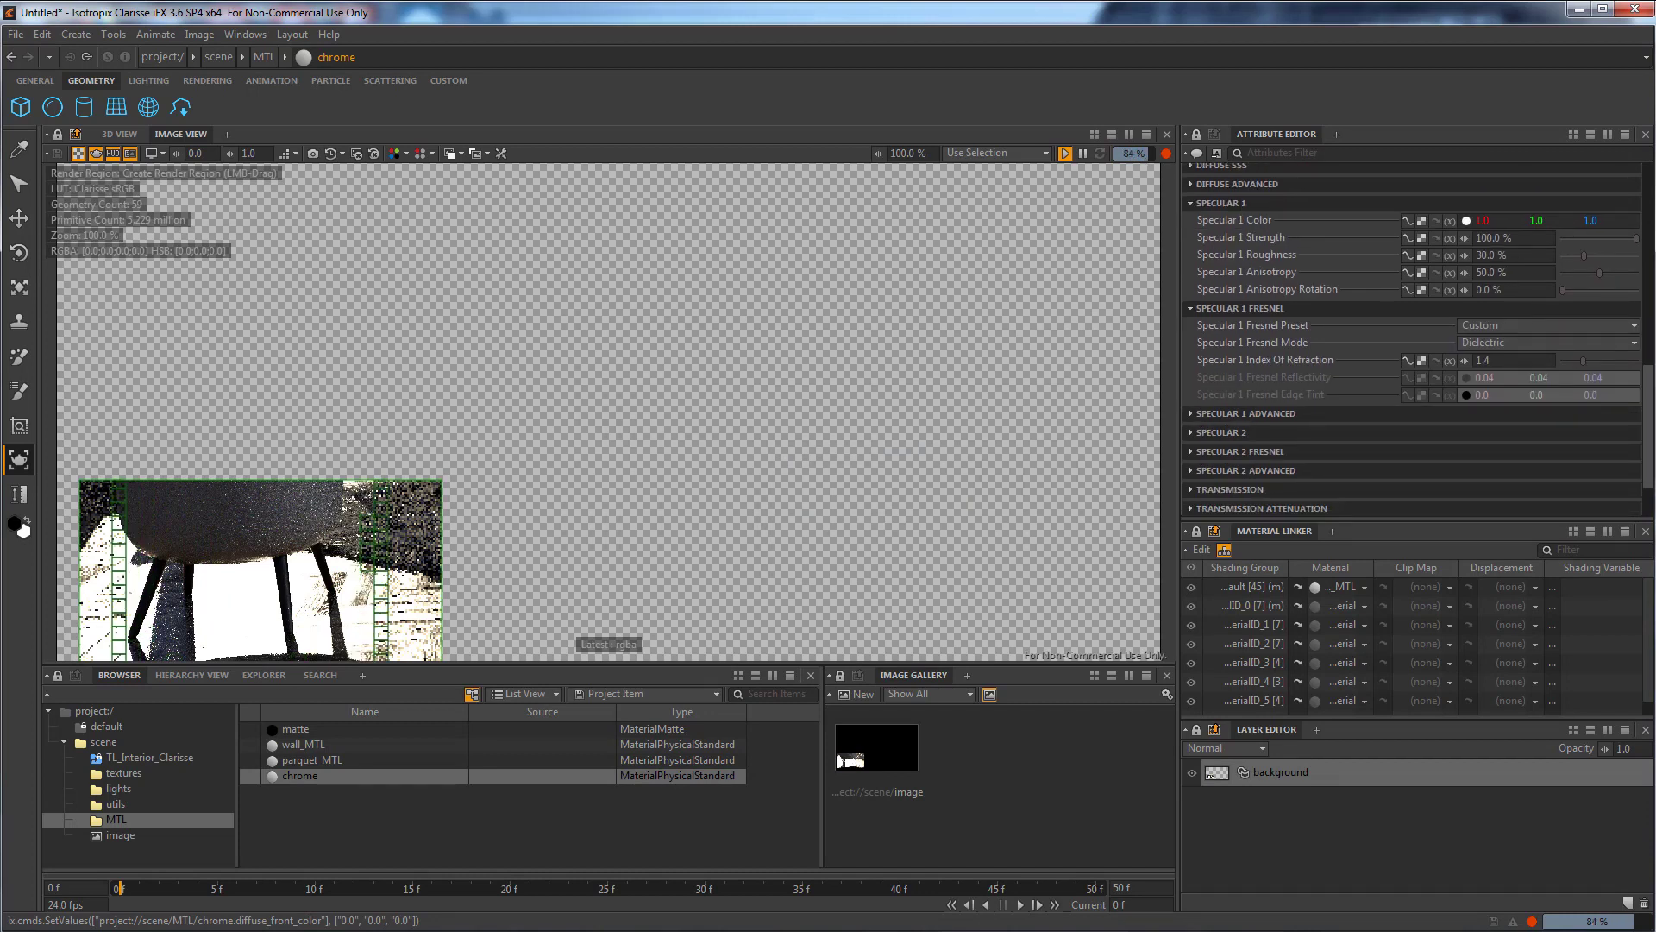
left_click(1511, 256)
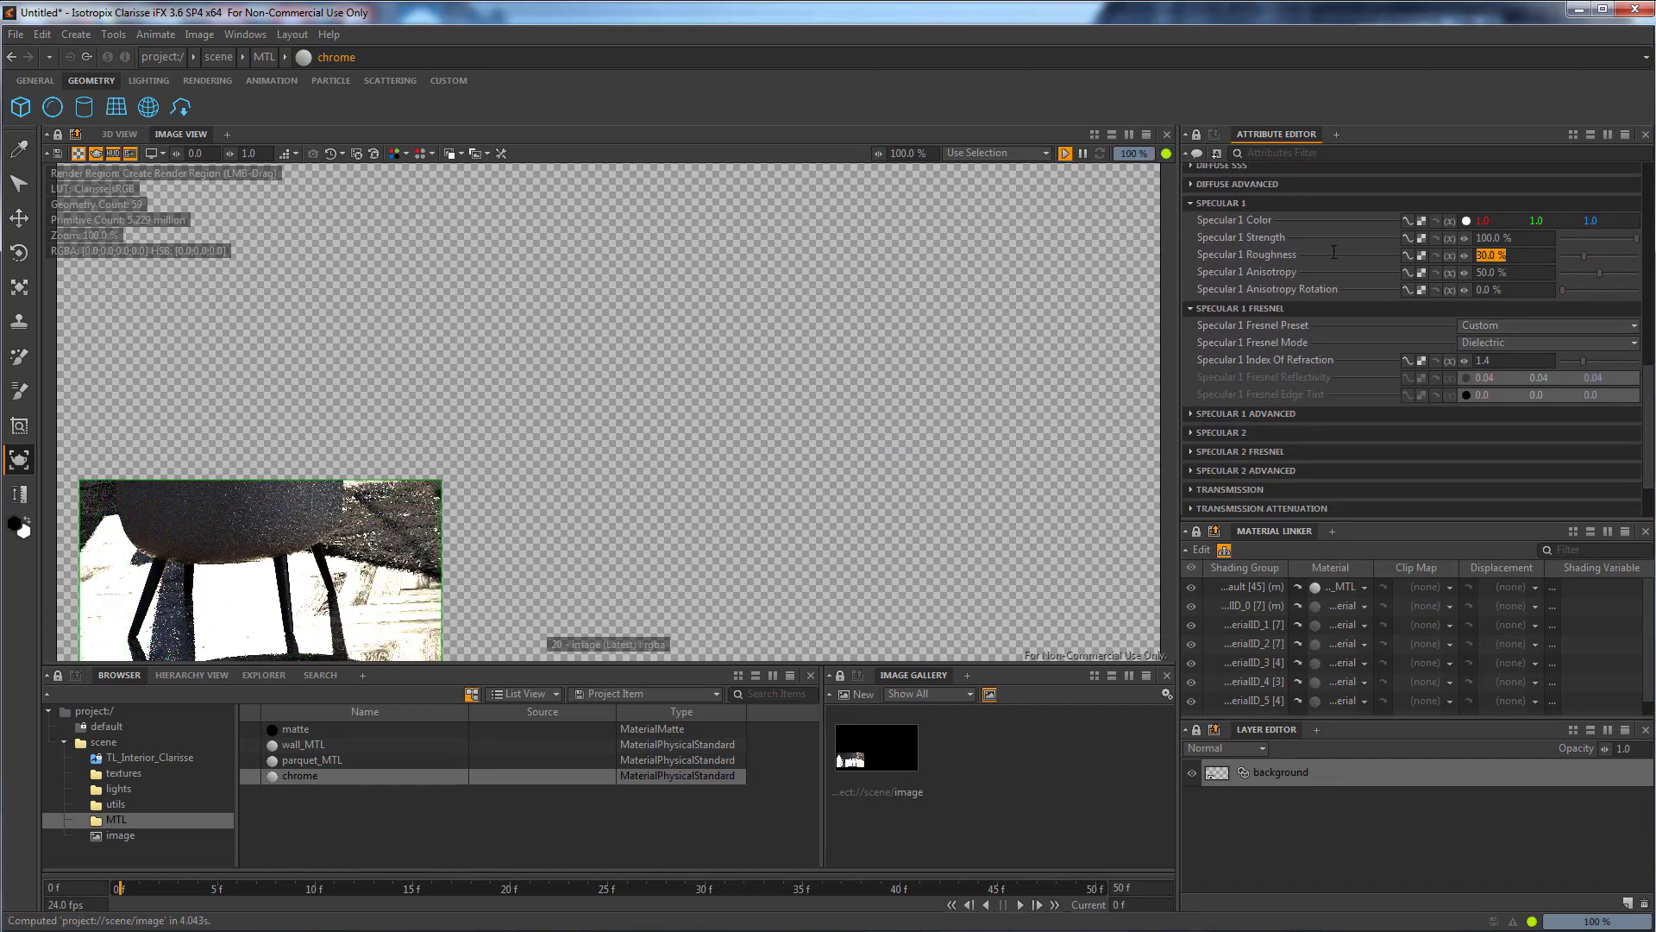
type("0")
key("Return")
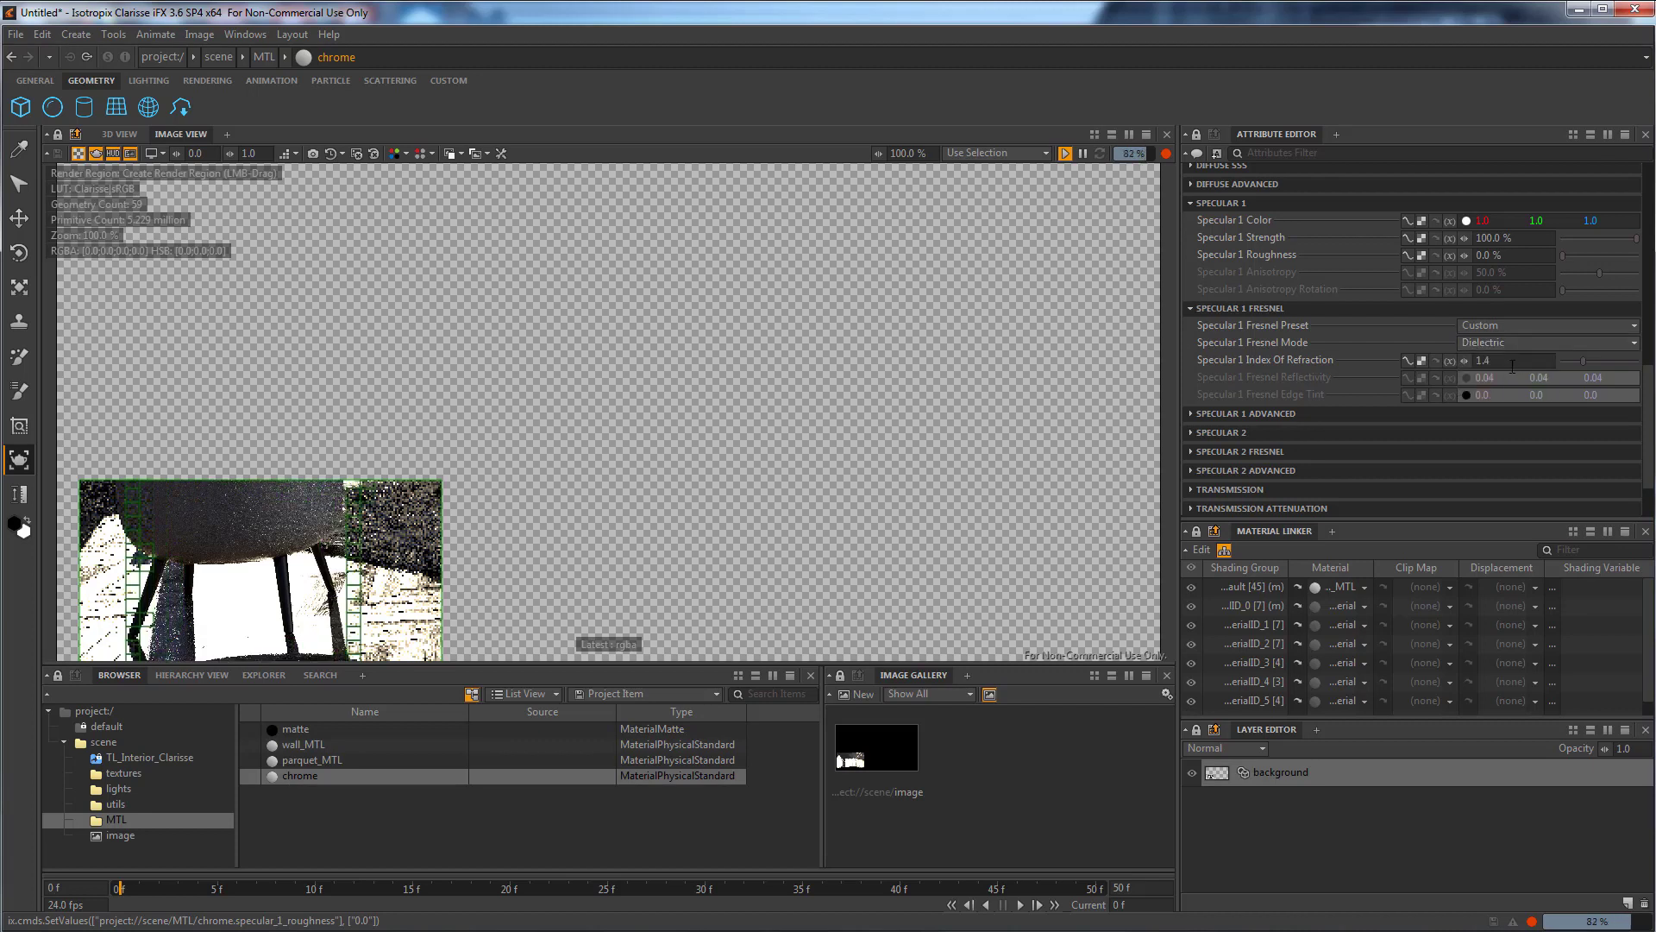
left_click(1512, 362)
type("12")
key("Return")
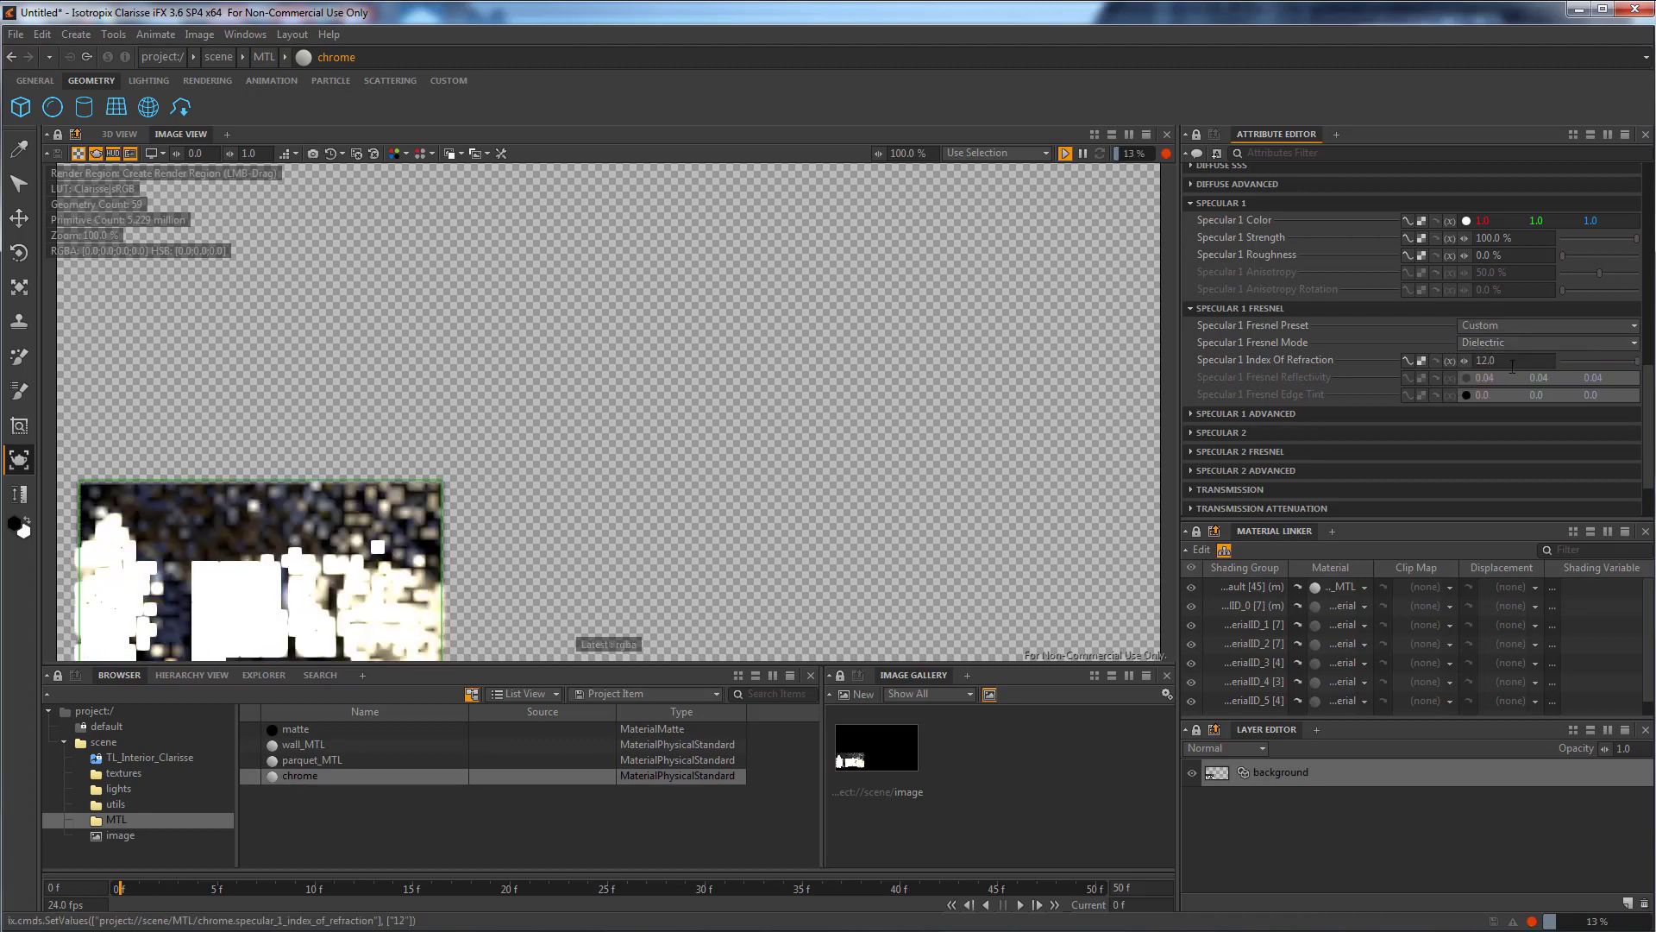
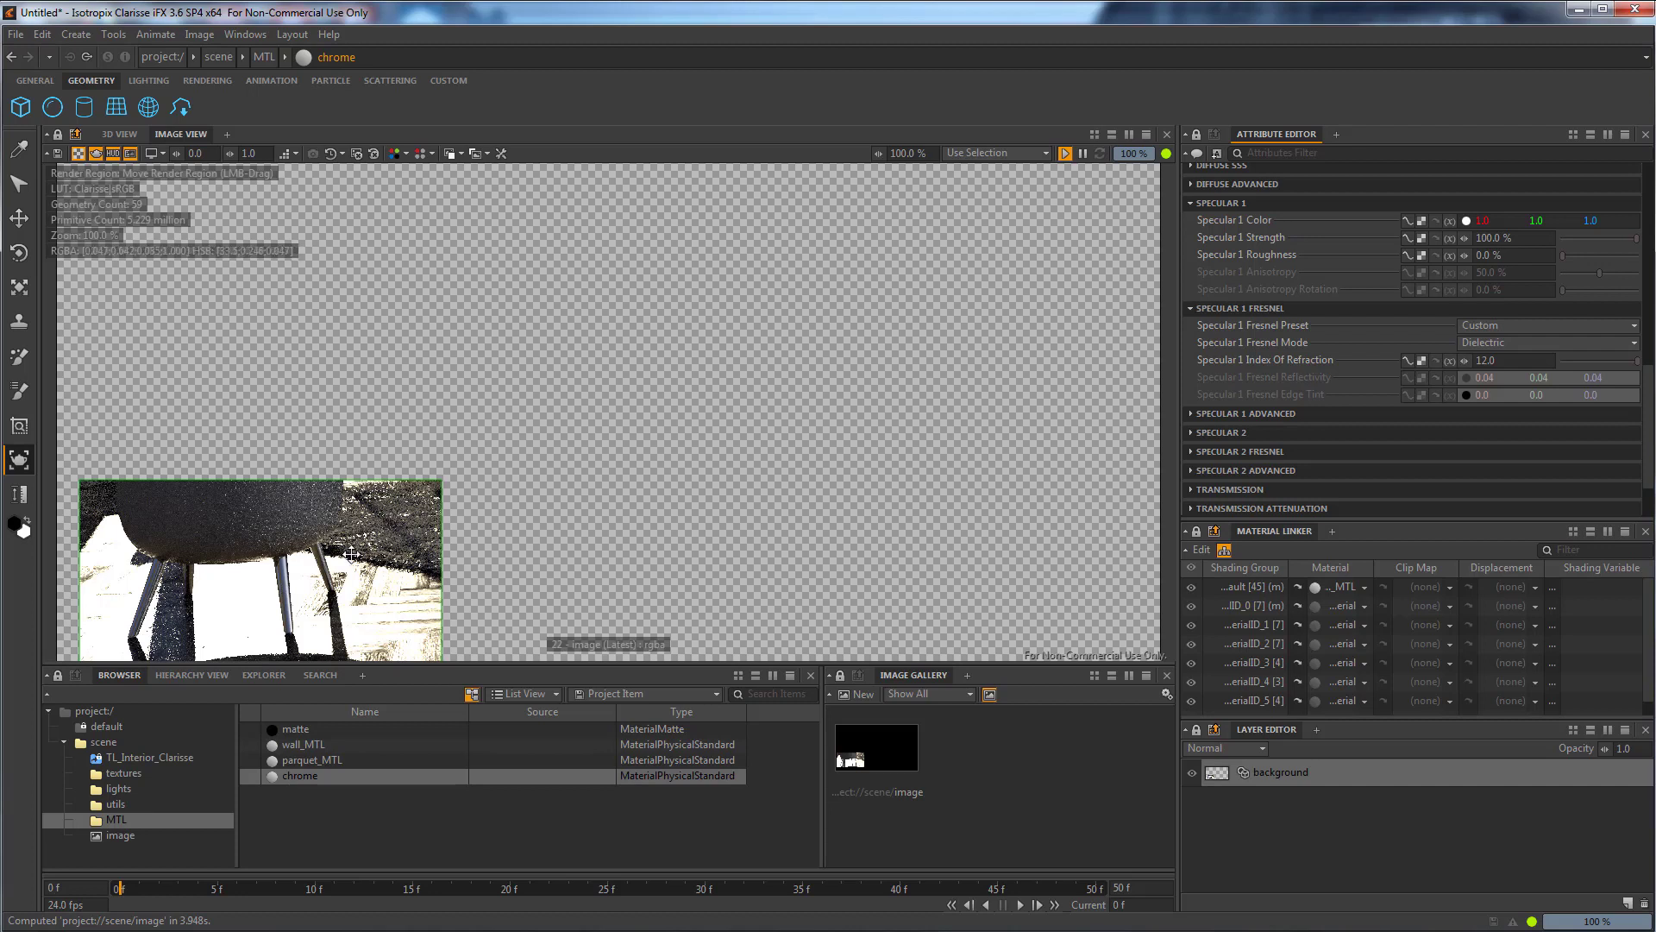
Move the render region over the rug and create a Physical Standard material named carpet in the MTL context.
left_click_drag(277, 593, 505, 559)
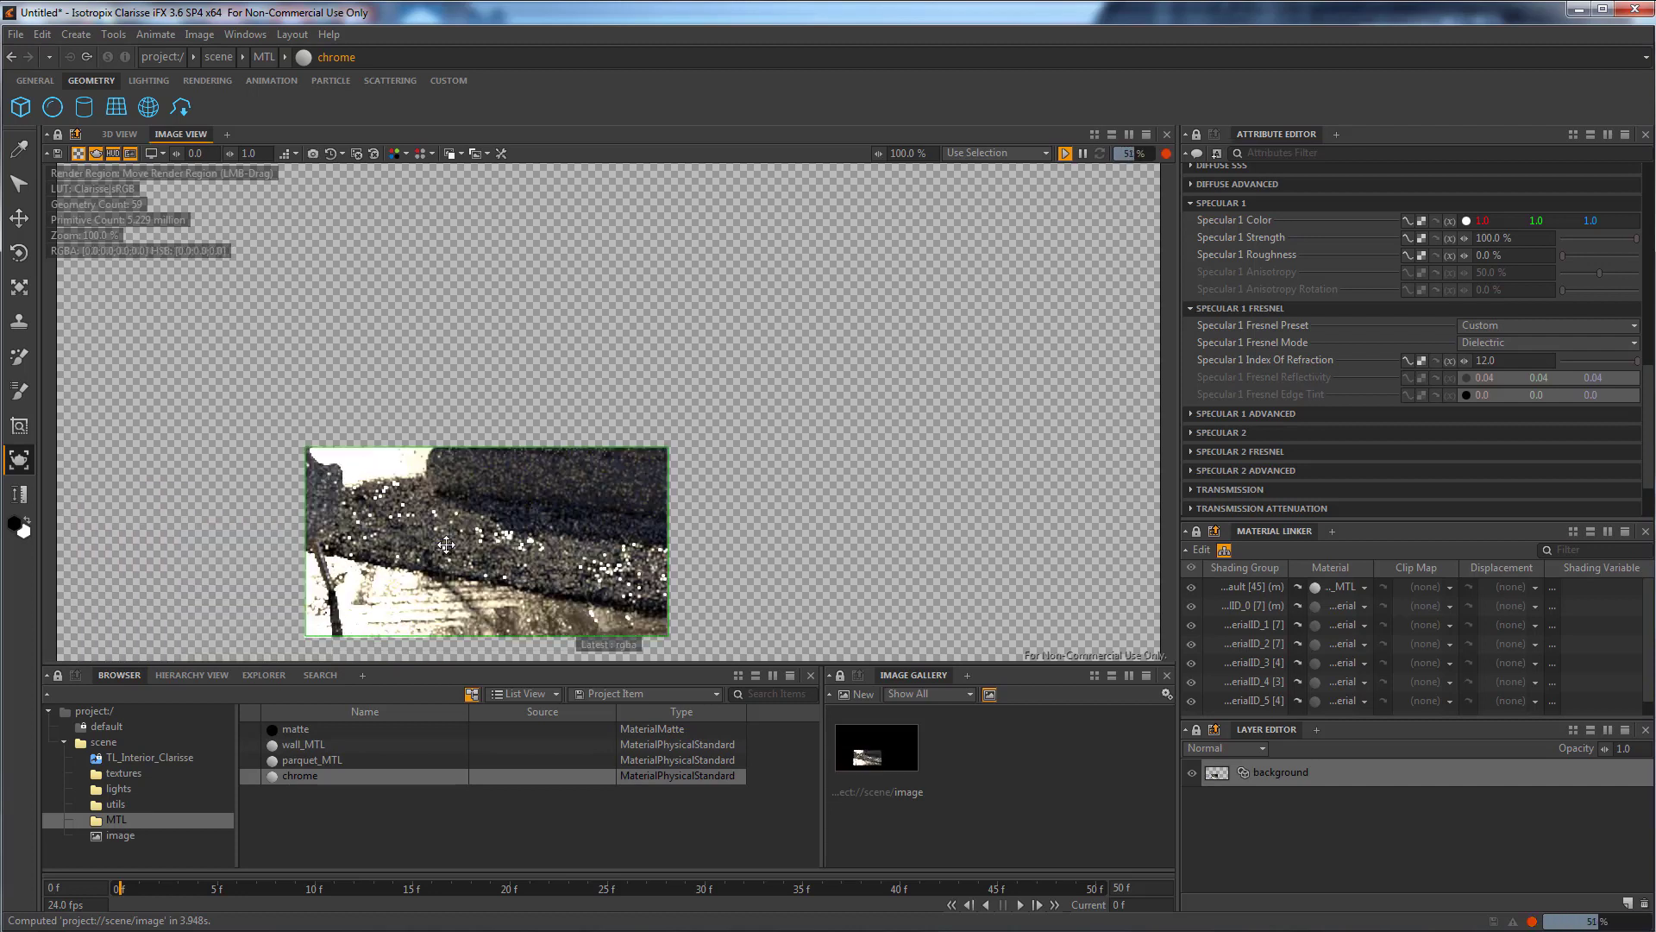
left_click(290, 815)
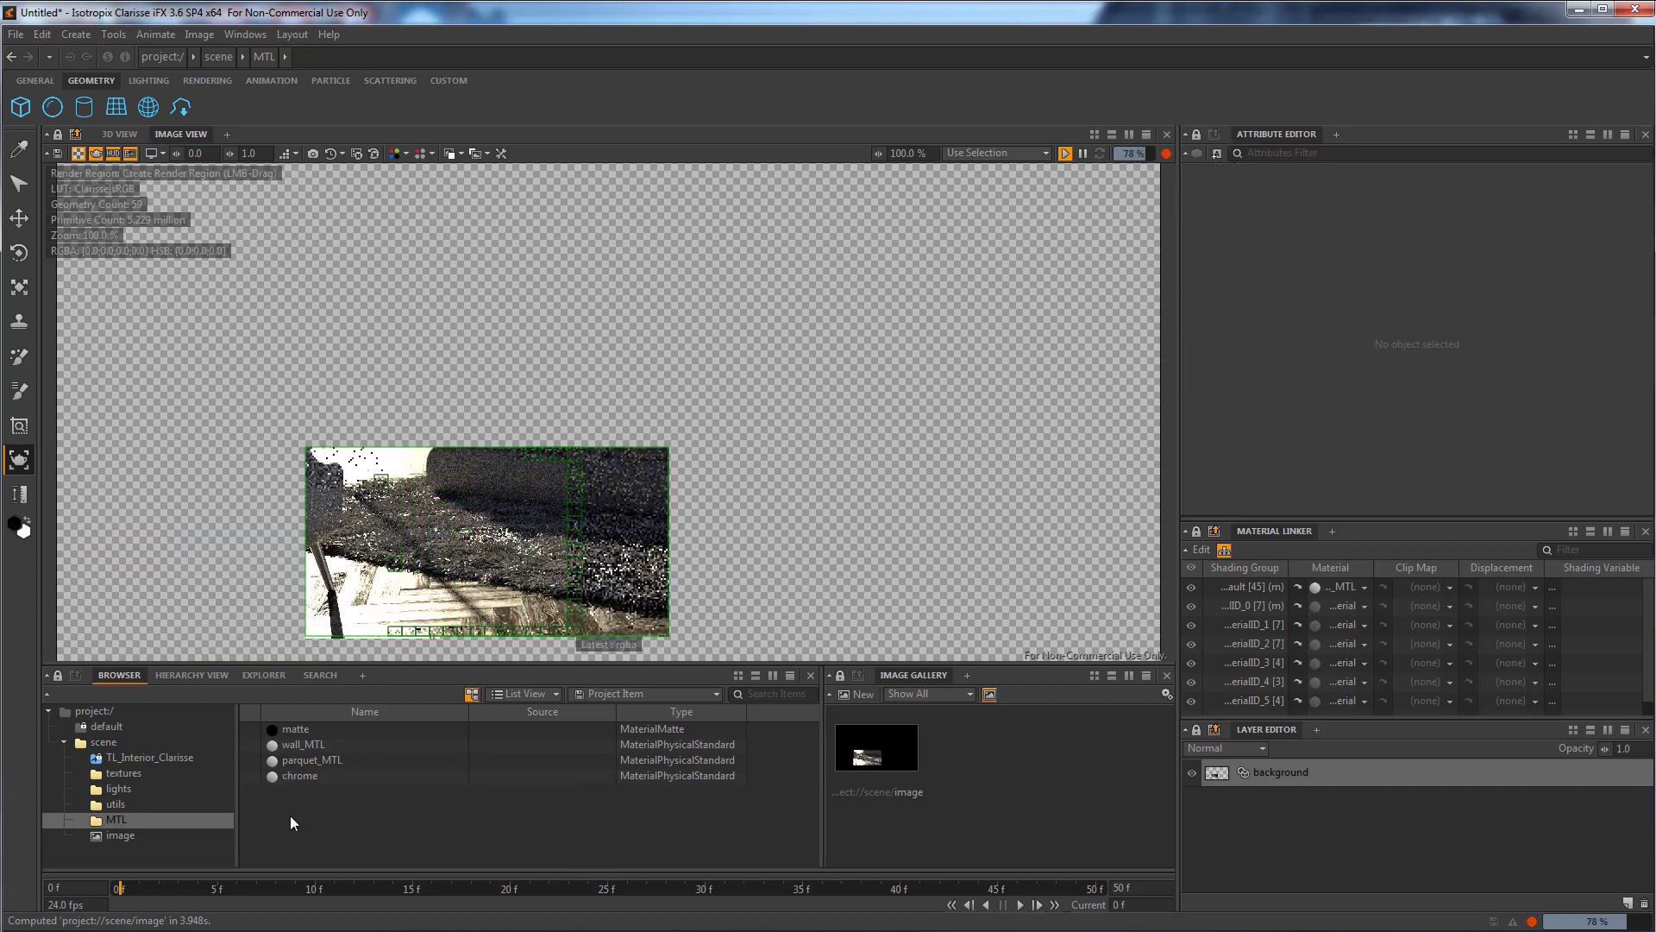
right_click(292, 814)
mouse_move(387, 817)
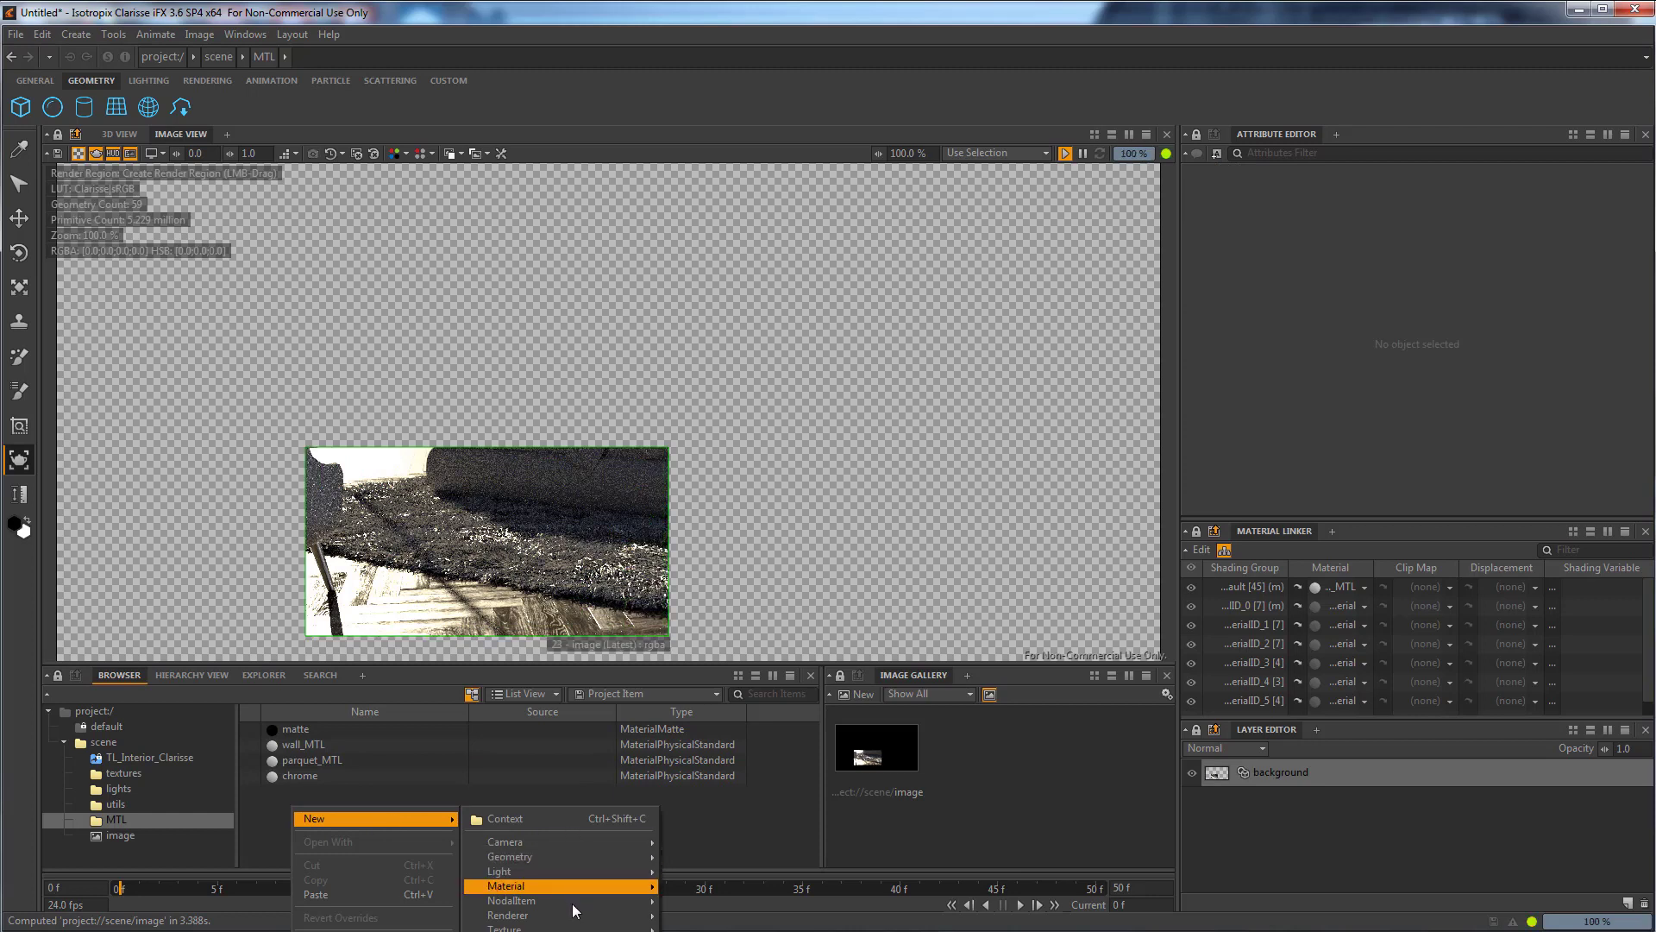
mouse_move(578, 887)
mouse_move(731, 925)
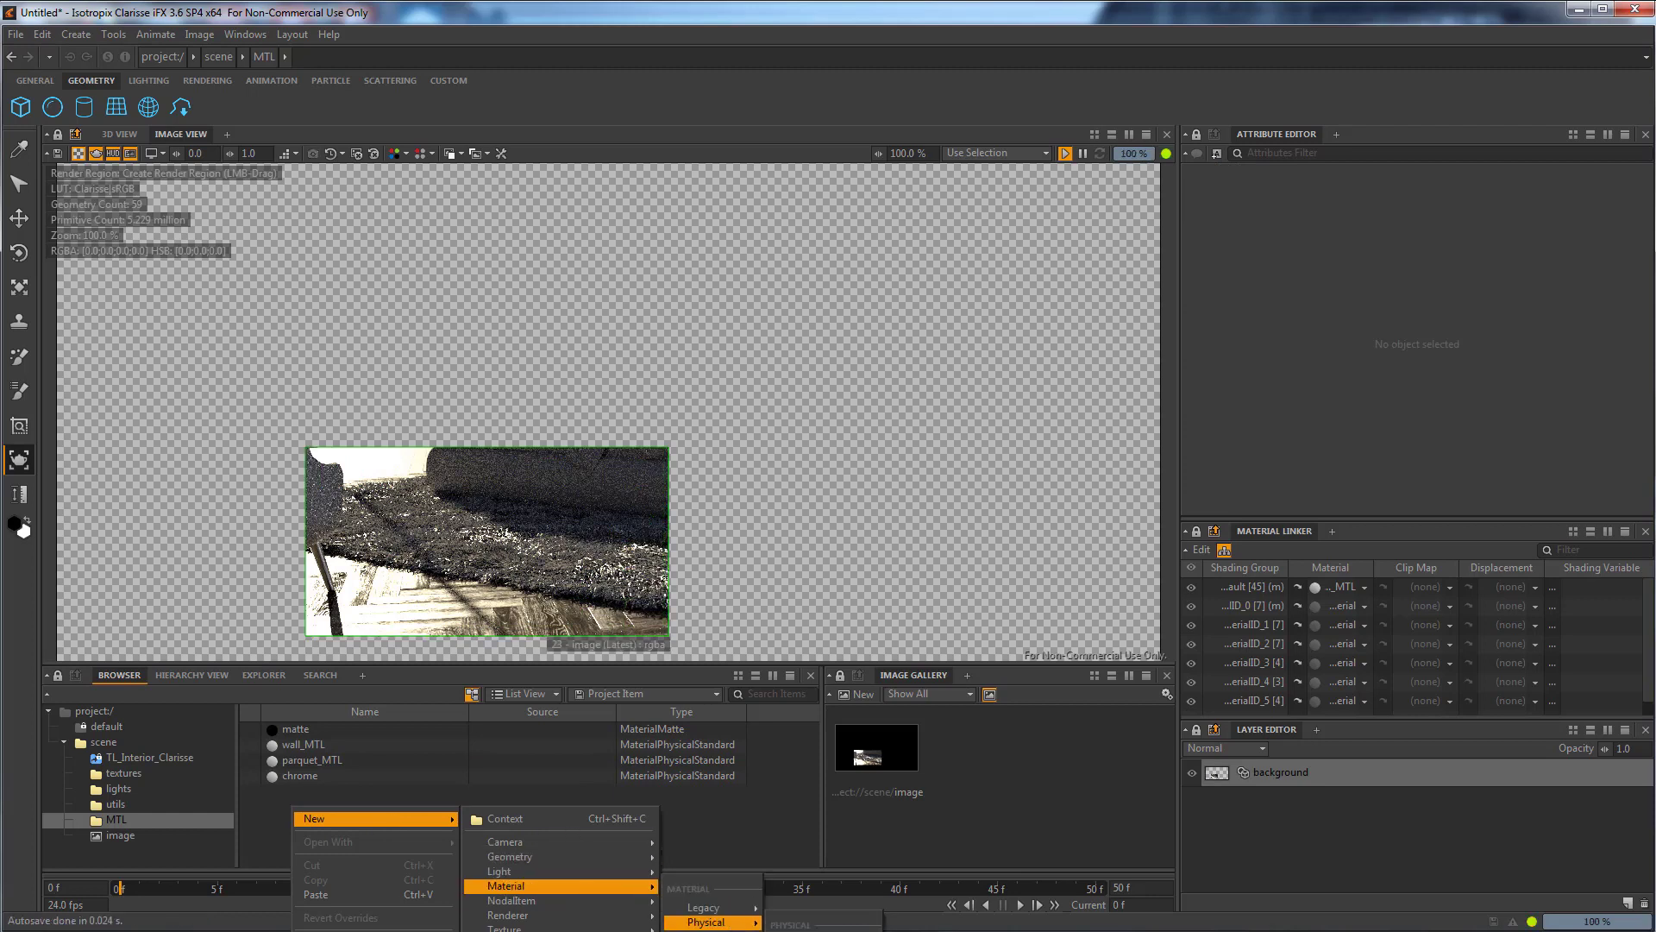
left_click(811, 930)
left_click(294, 796)
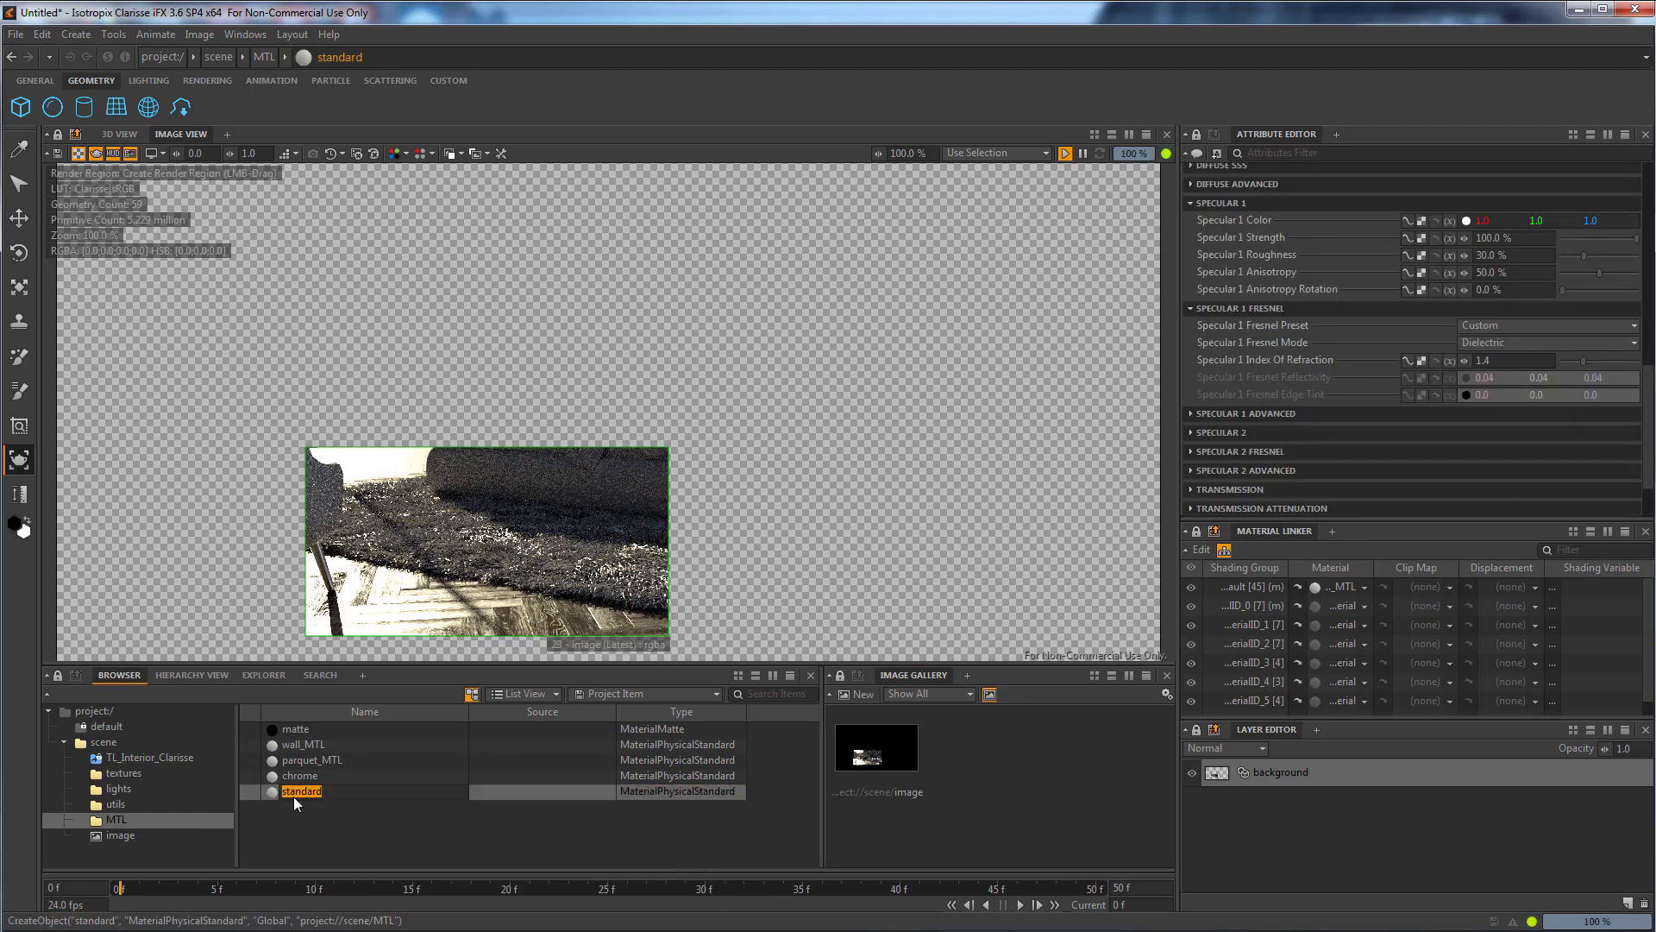
type("carpet")
key("Return")
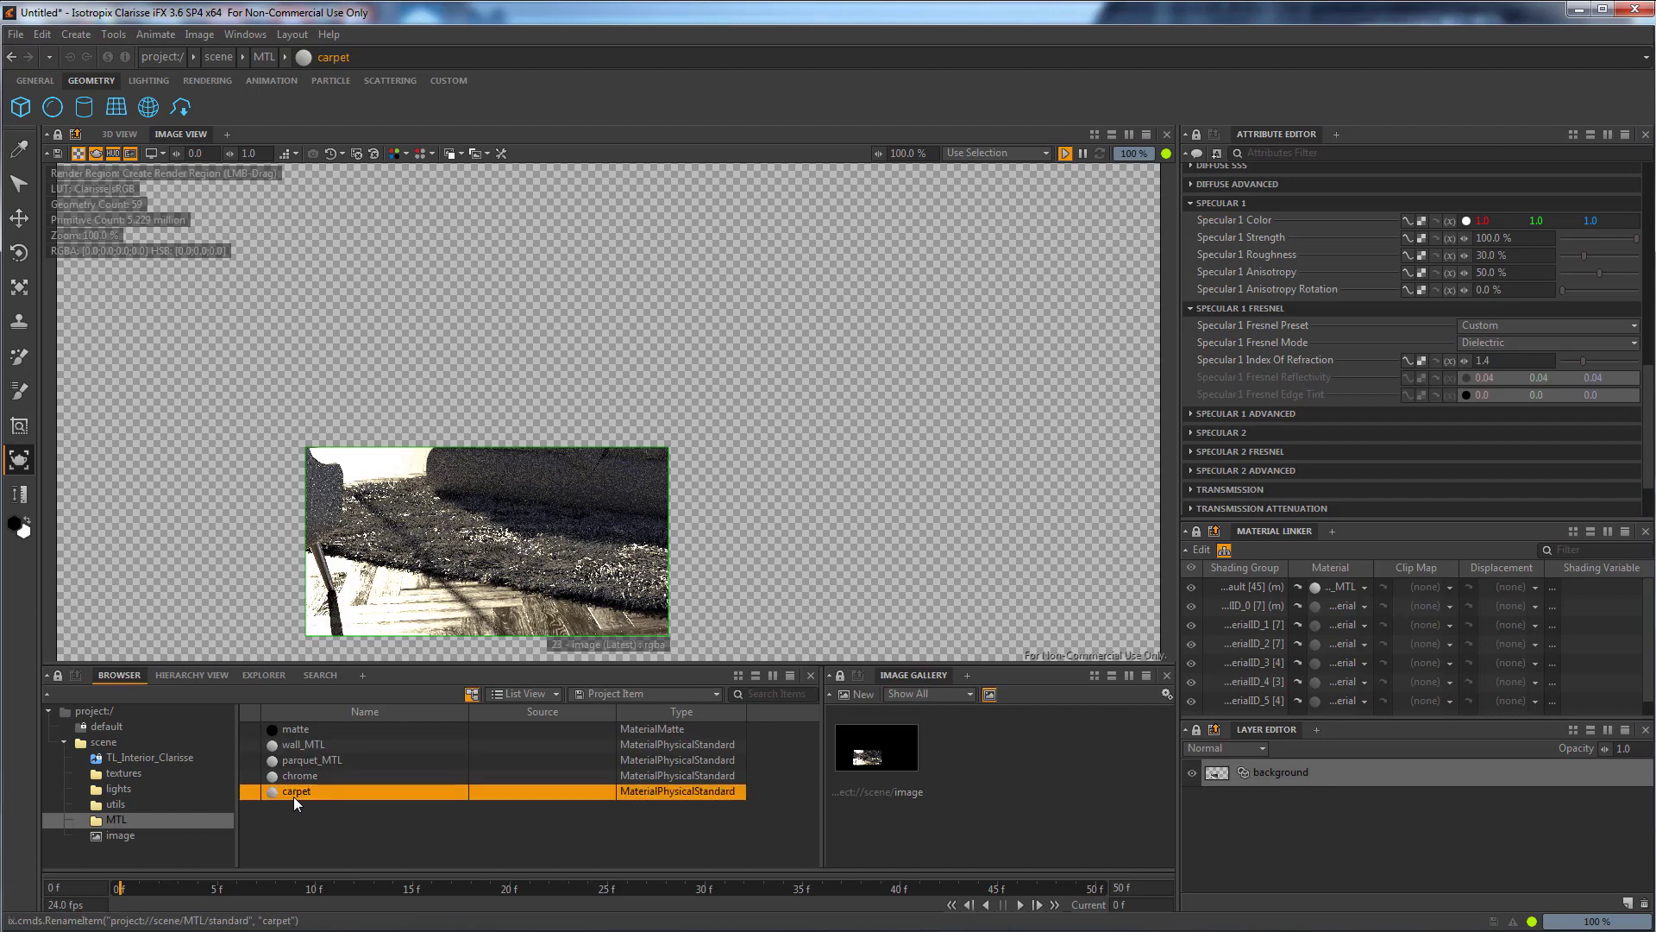
Assign the carpet material to the rug and tint its diffuse front color blue, with RGB 0.272, 0.549, 0.925.
left_click_drag(359, 757, 469, 539)
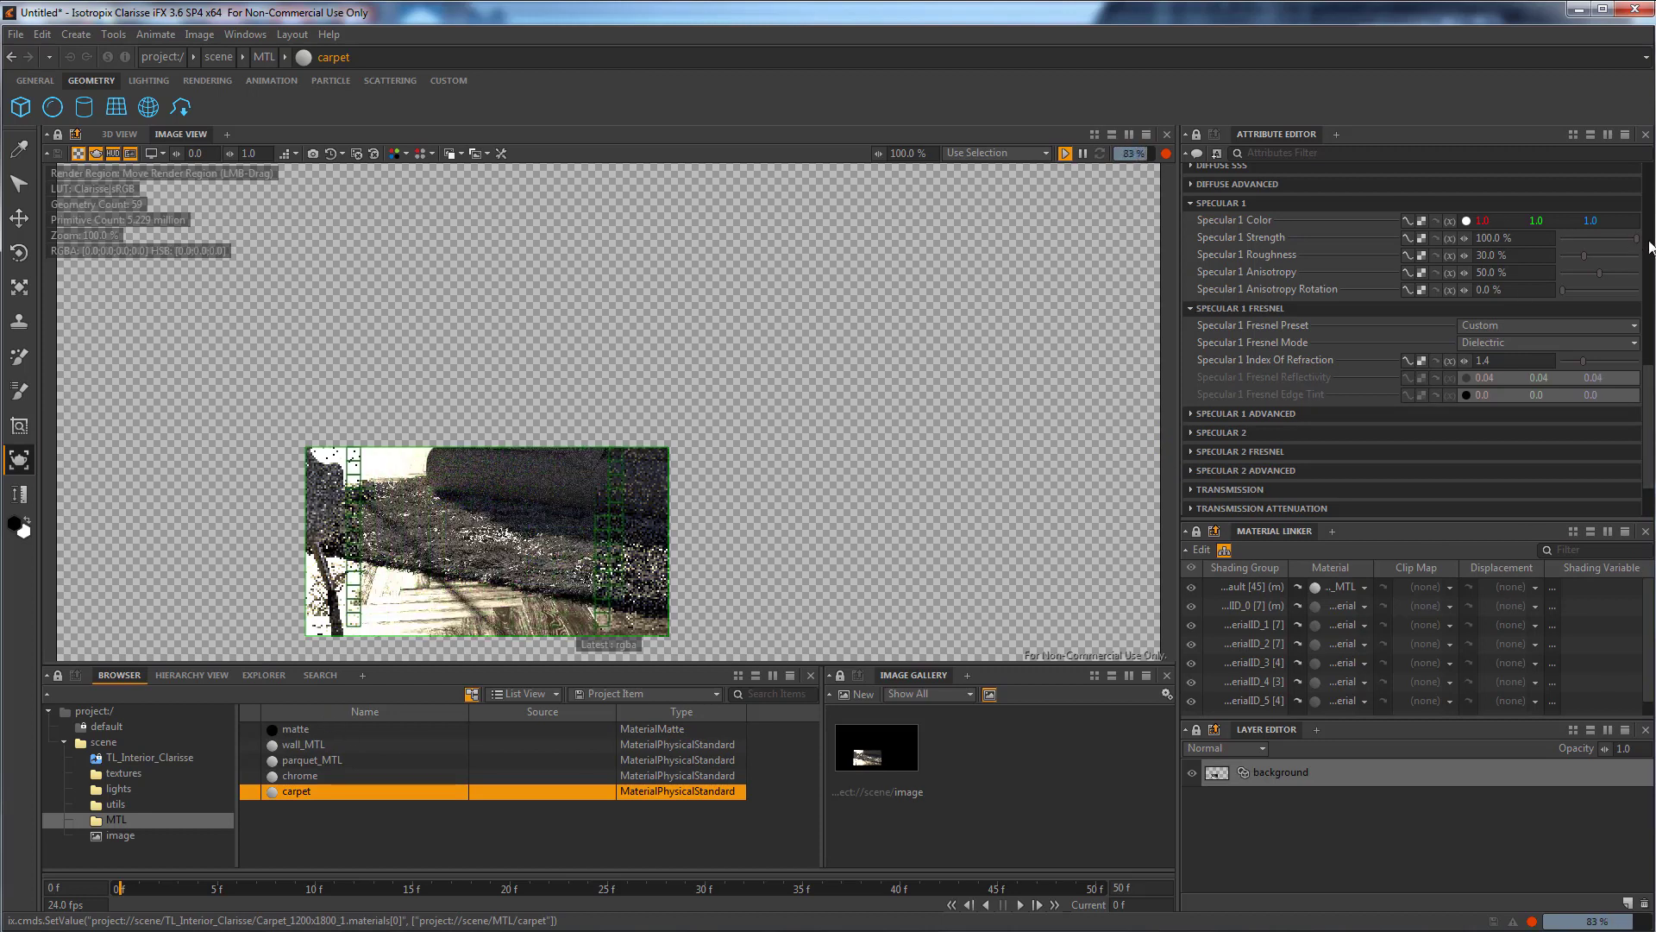
scroll(1621, 243, "up", 5)
left_click(1242, 301)
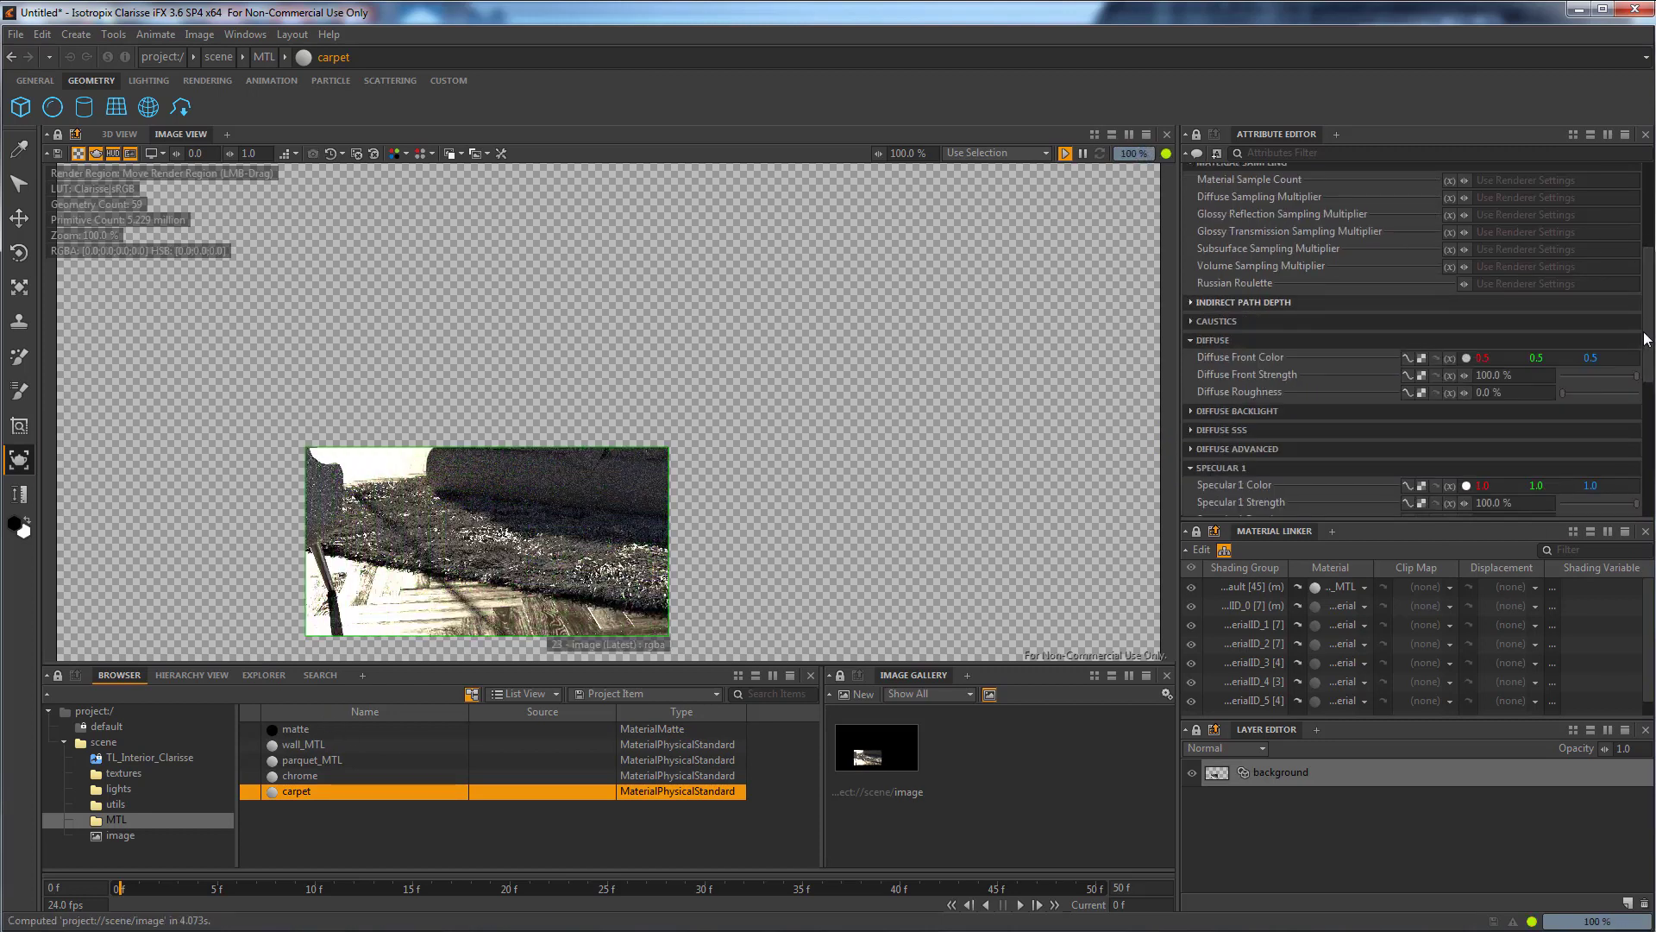
left_click(1466, 358)
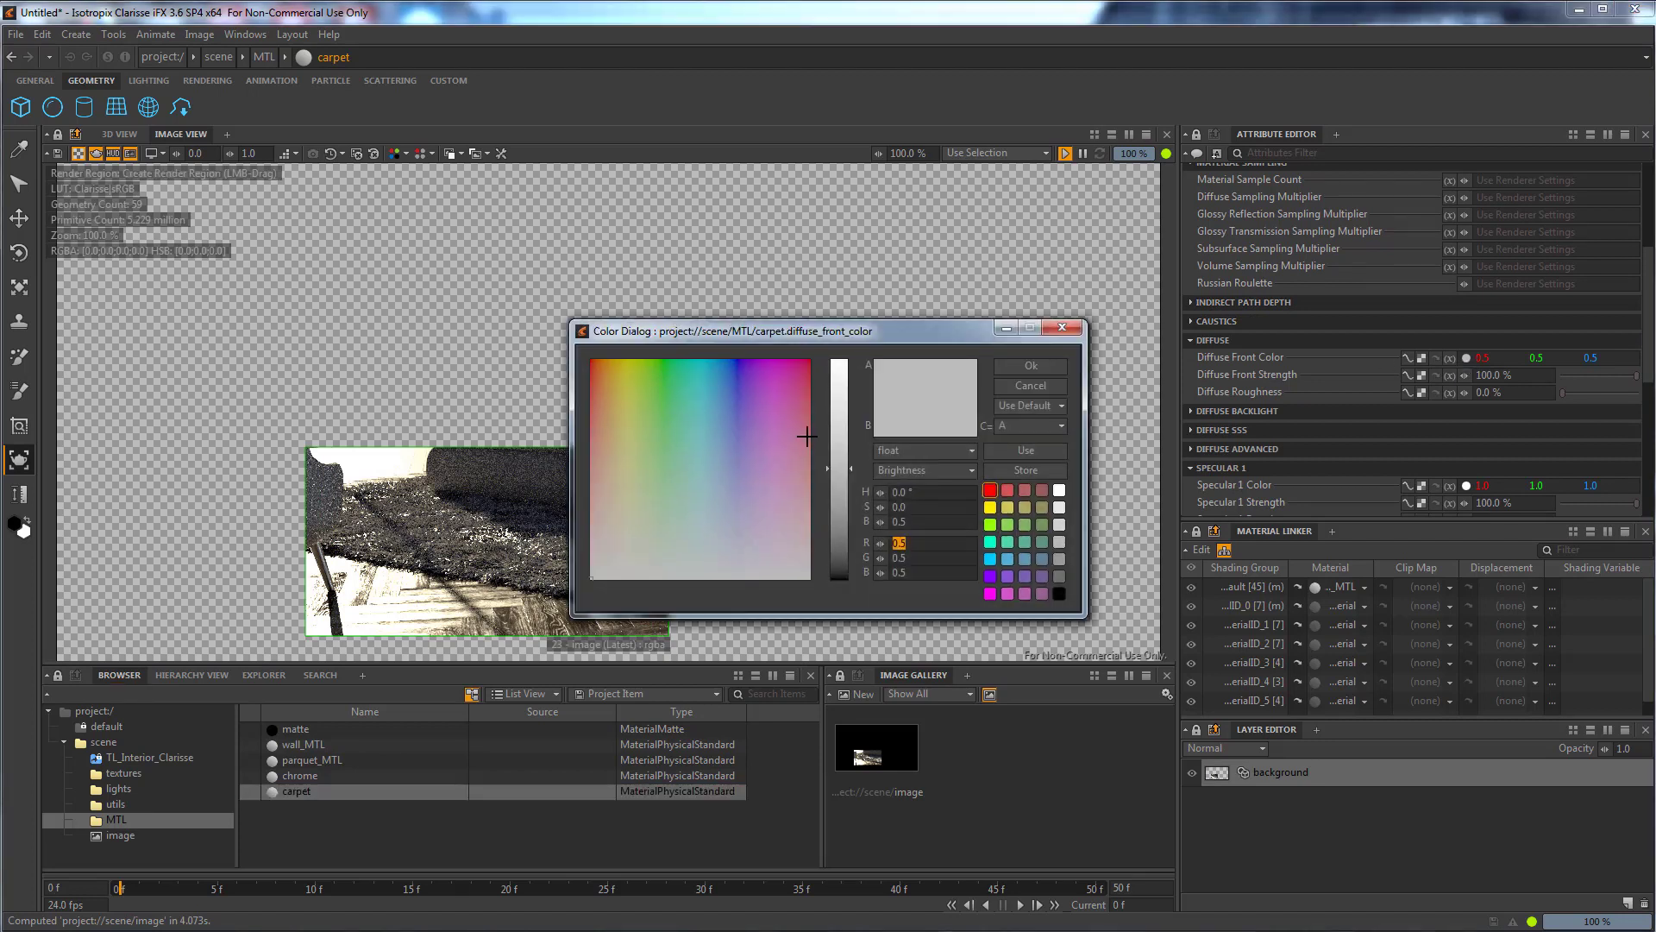
left_click_drag(843, 445, 851, 427)
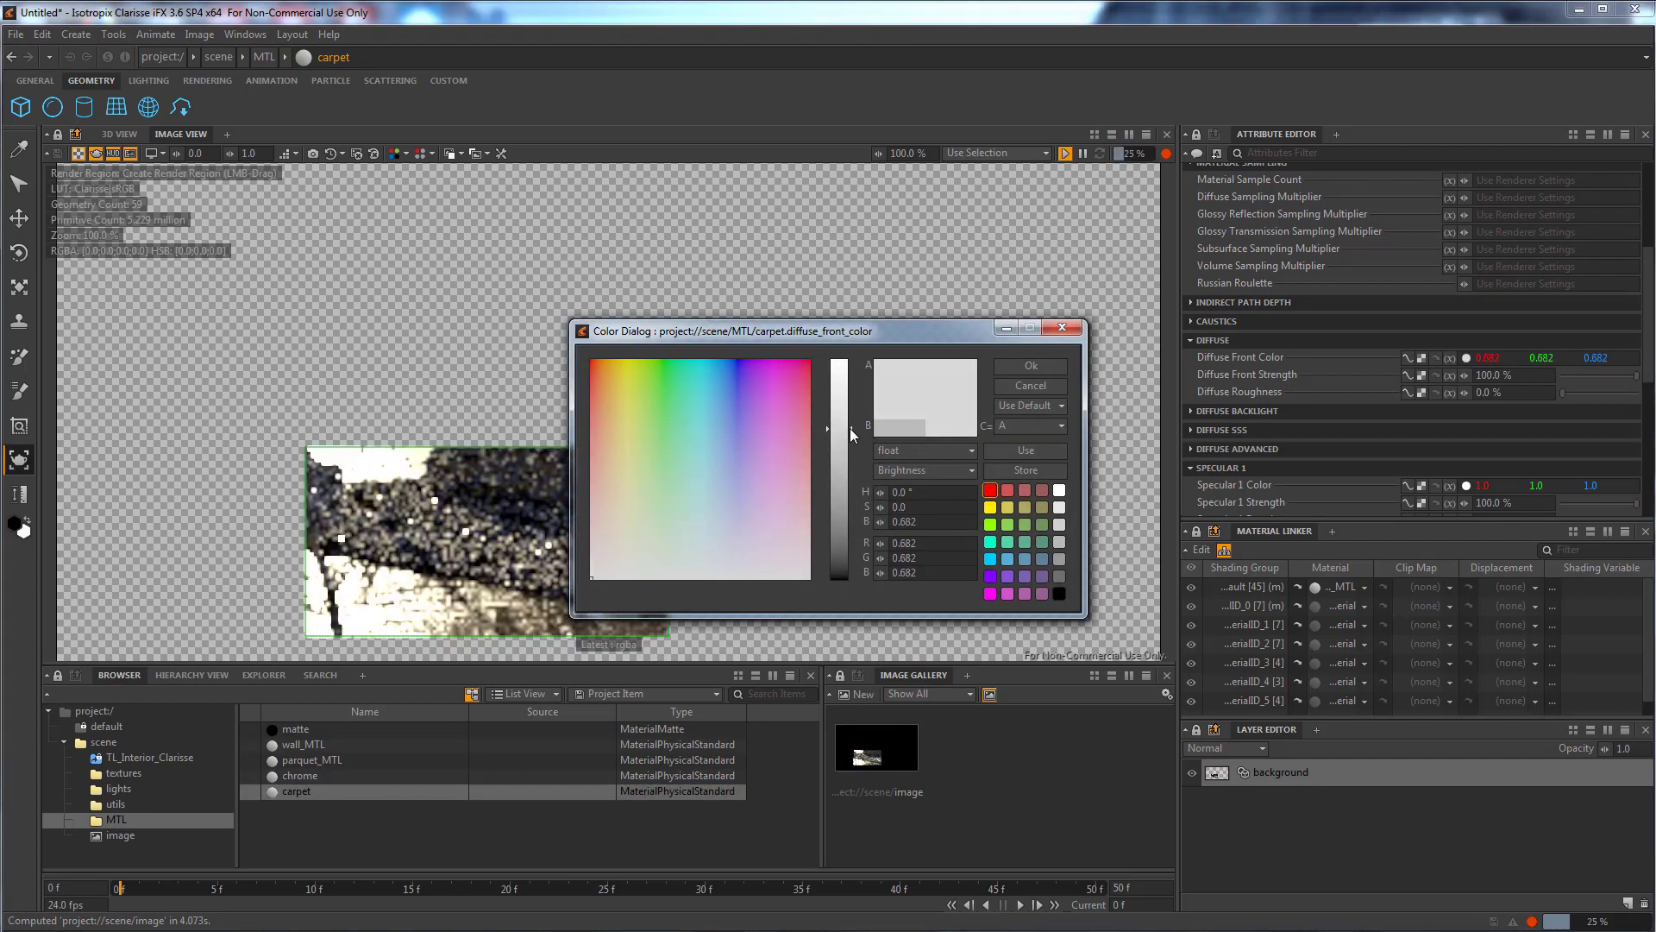
left_click(721, 425)
left_click_drag(841, 411, 841, 375)
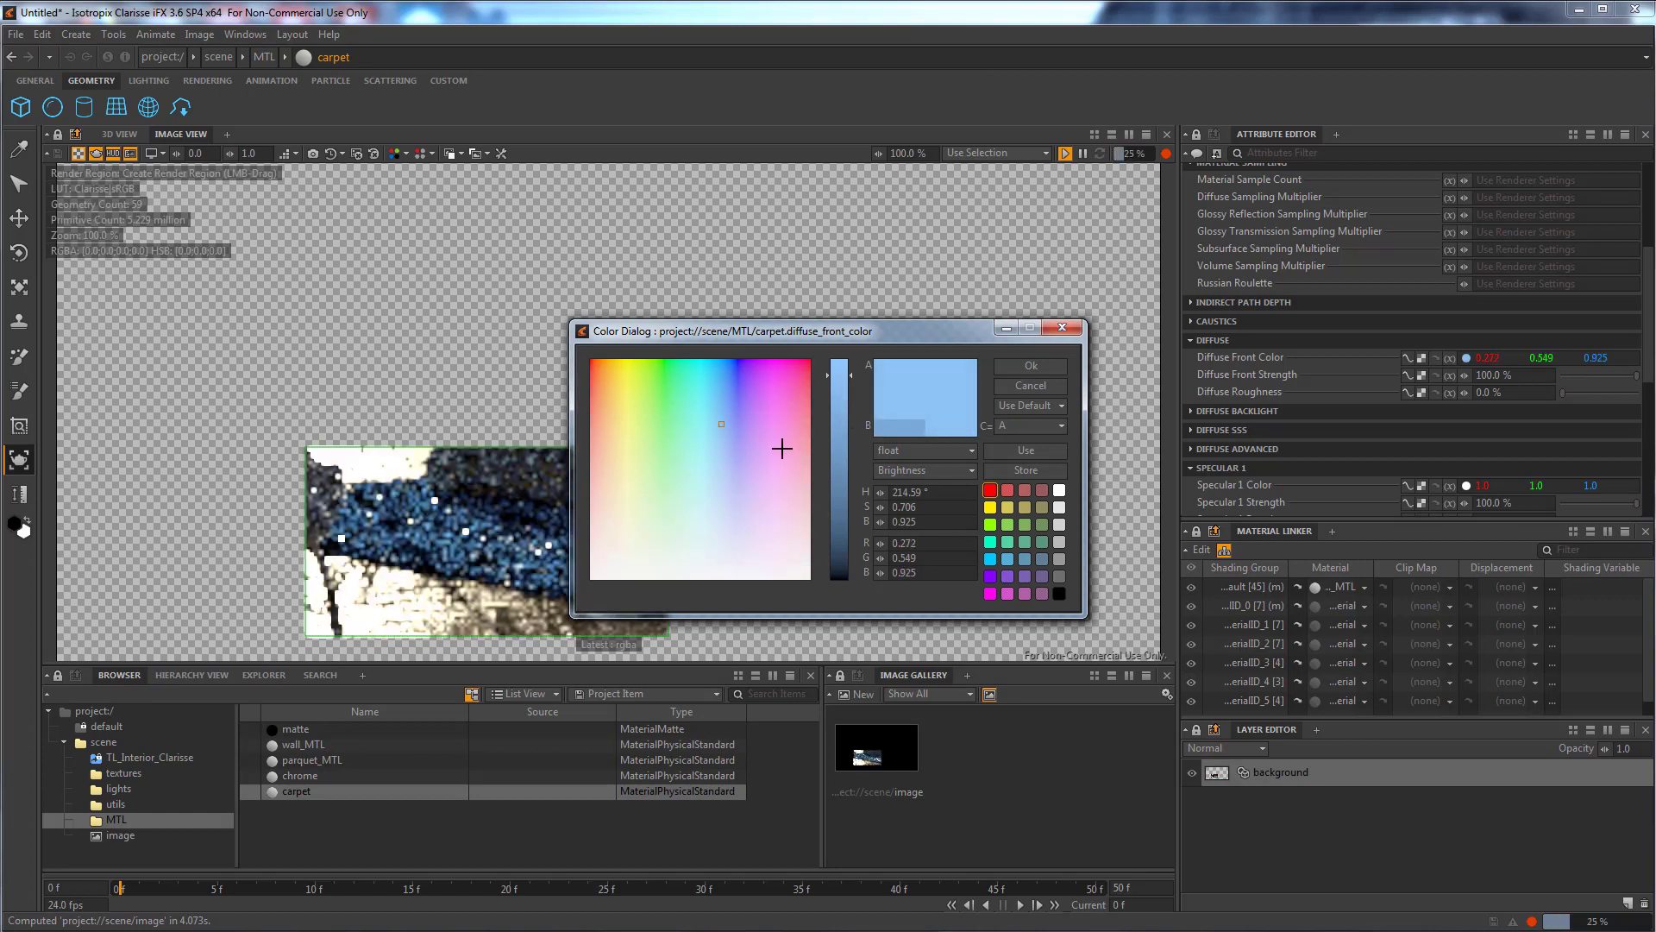
Reduce the saturation of the carpet's diffuse front color to a pale blue with RGB 0.664, 0.775, 0.925.
left_click(933, 471)
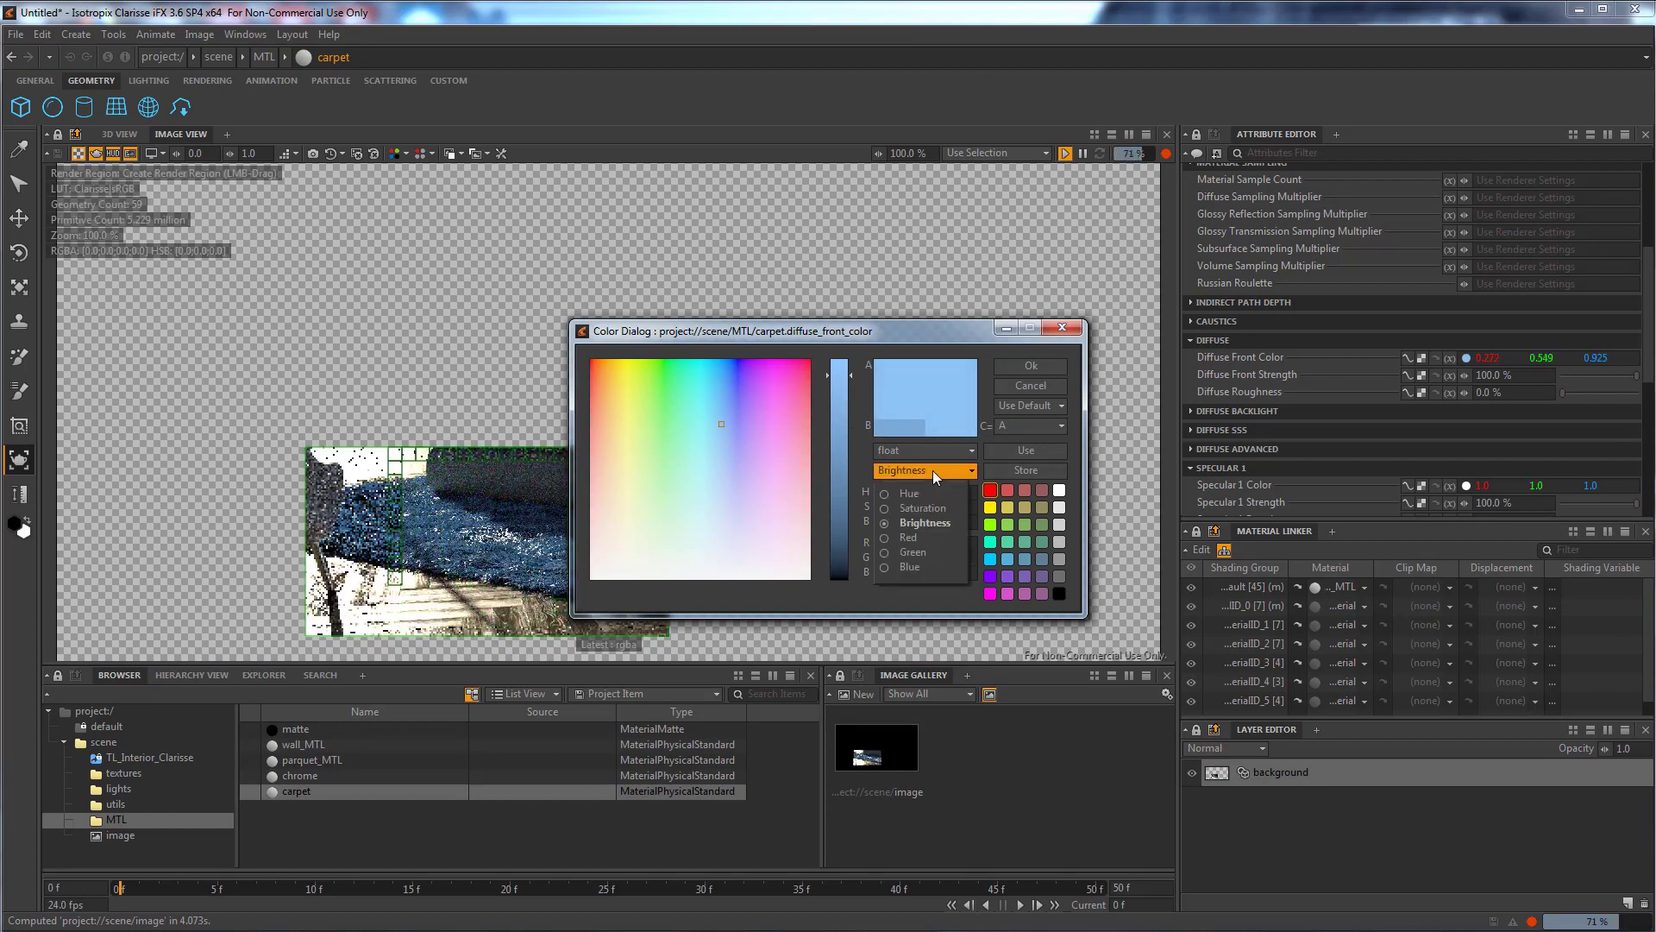
left_click(925, 509)
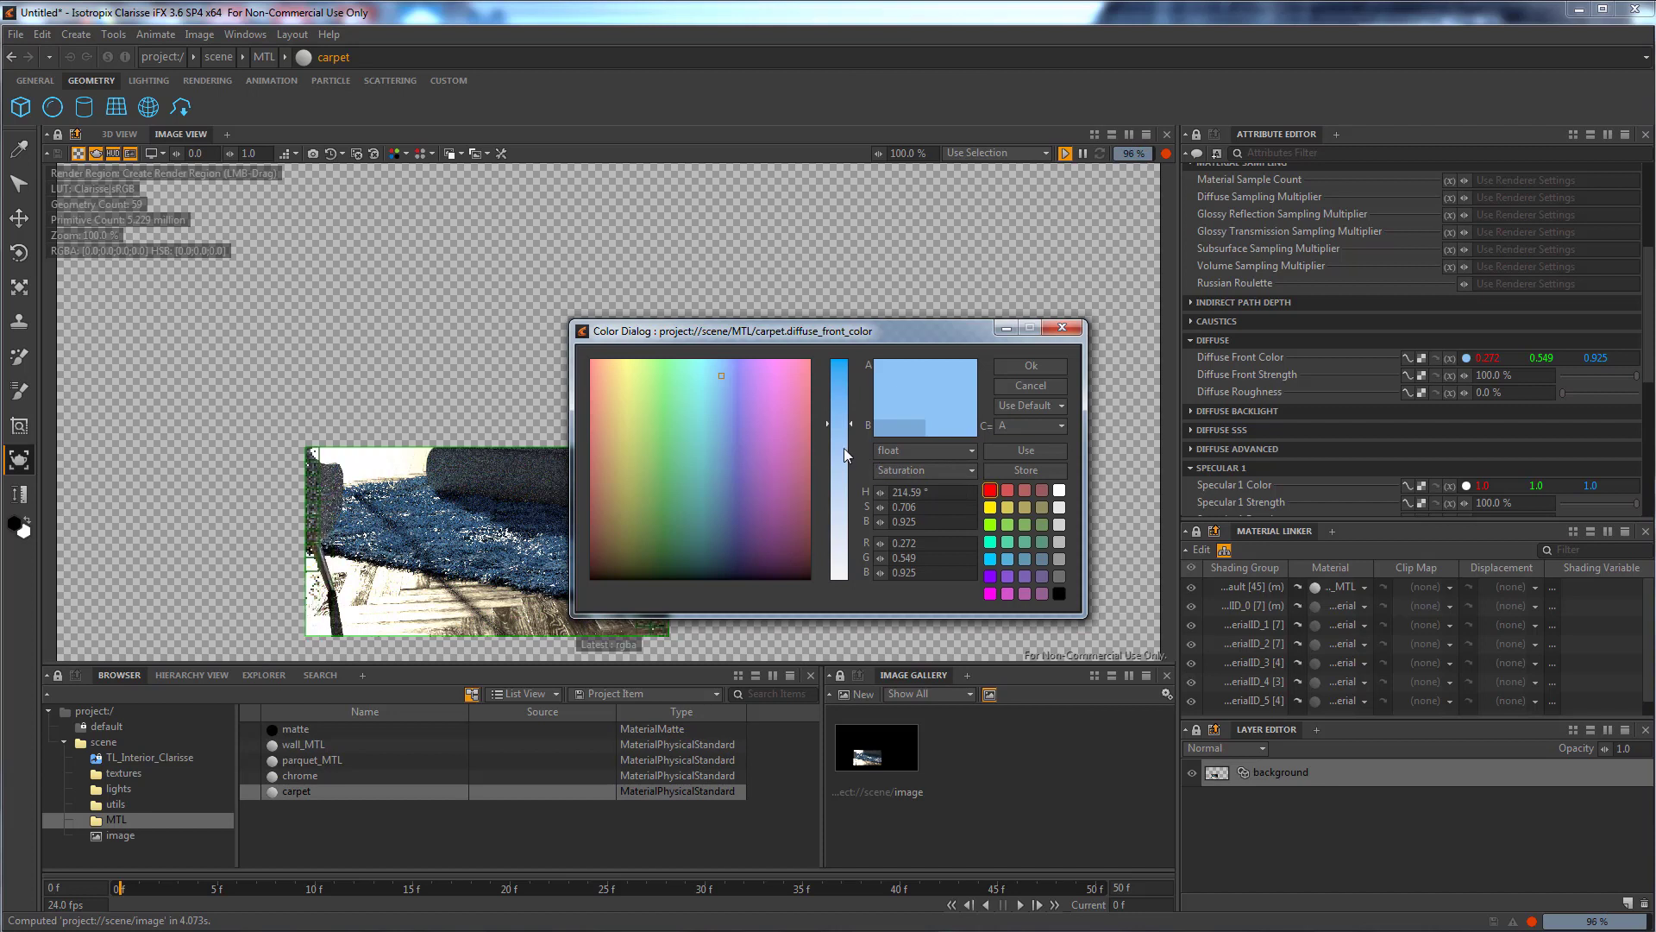
left_click_drag(844, 447, 845, 516)
left_click(1014, 367)
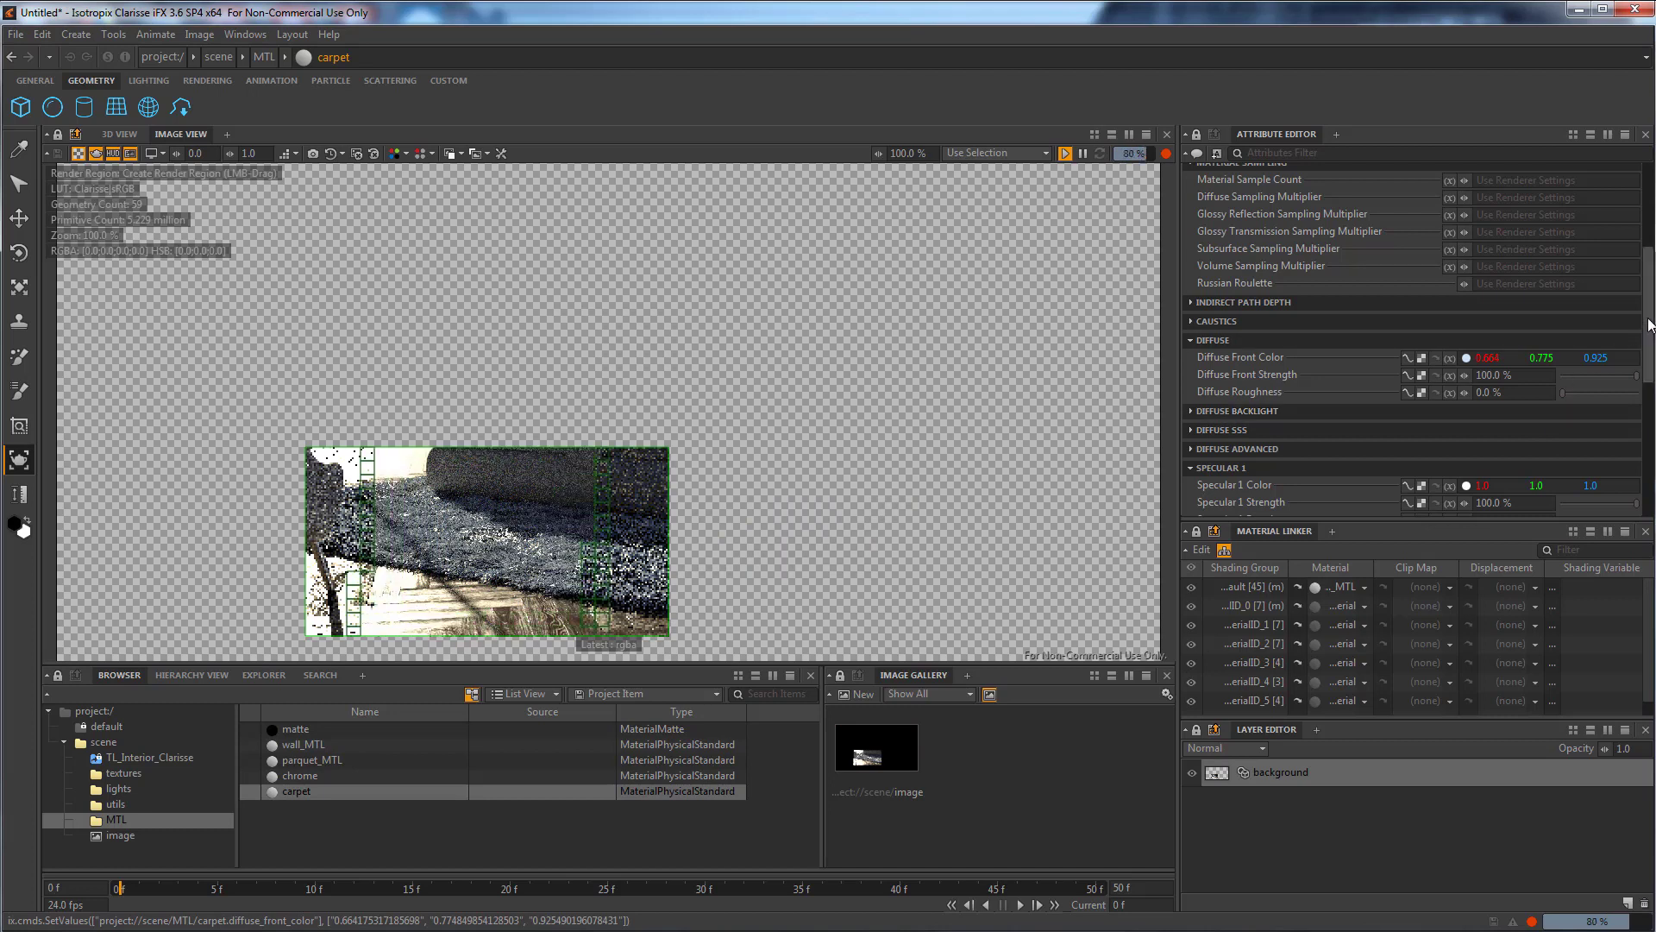
Set the carpet material's Specular 1 strength to 50%, roughness to 50% and anisotropy to 35%.
left_click_drag(1648, 325, 1648, 375)
scroll(1587, 359, "down", 1)
left_click(1528, 332)
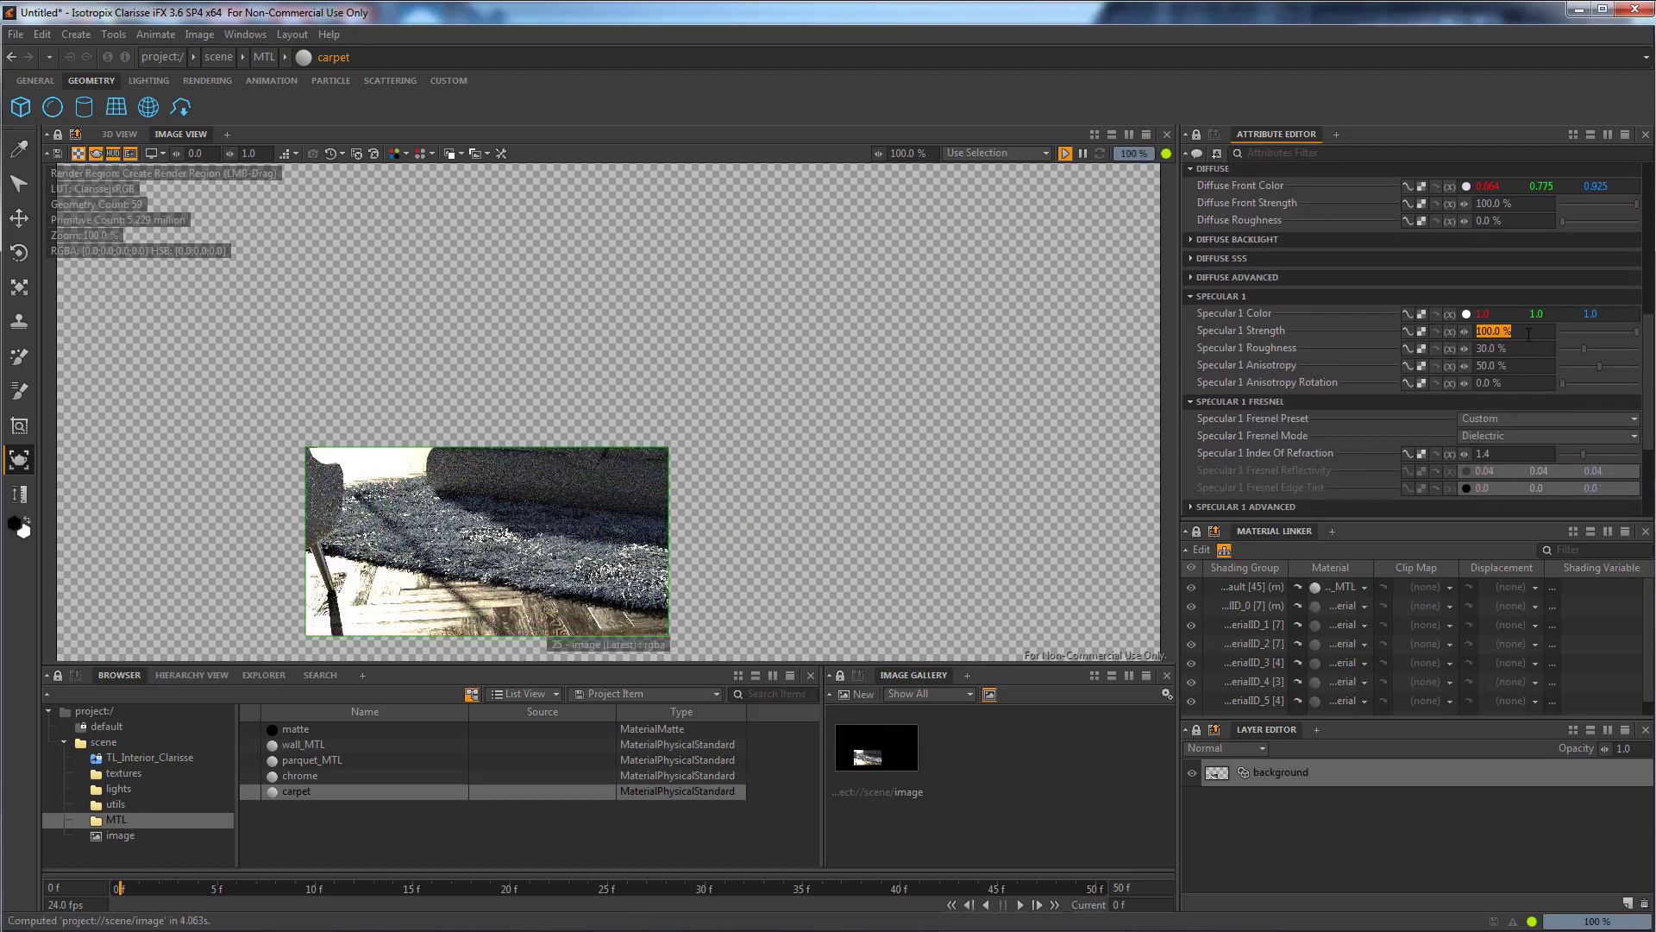
type("50")
key("Tab")
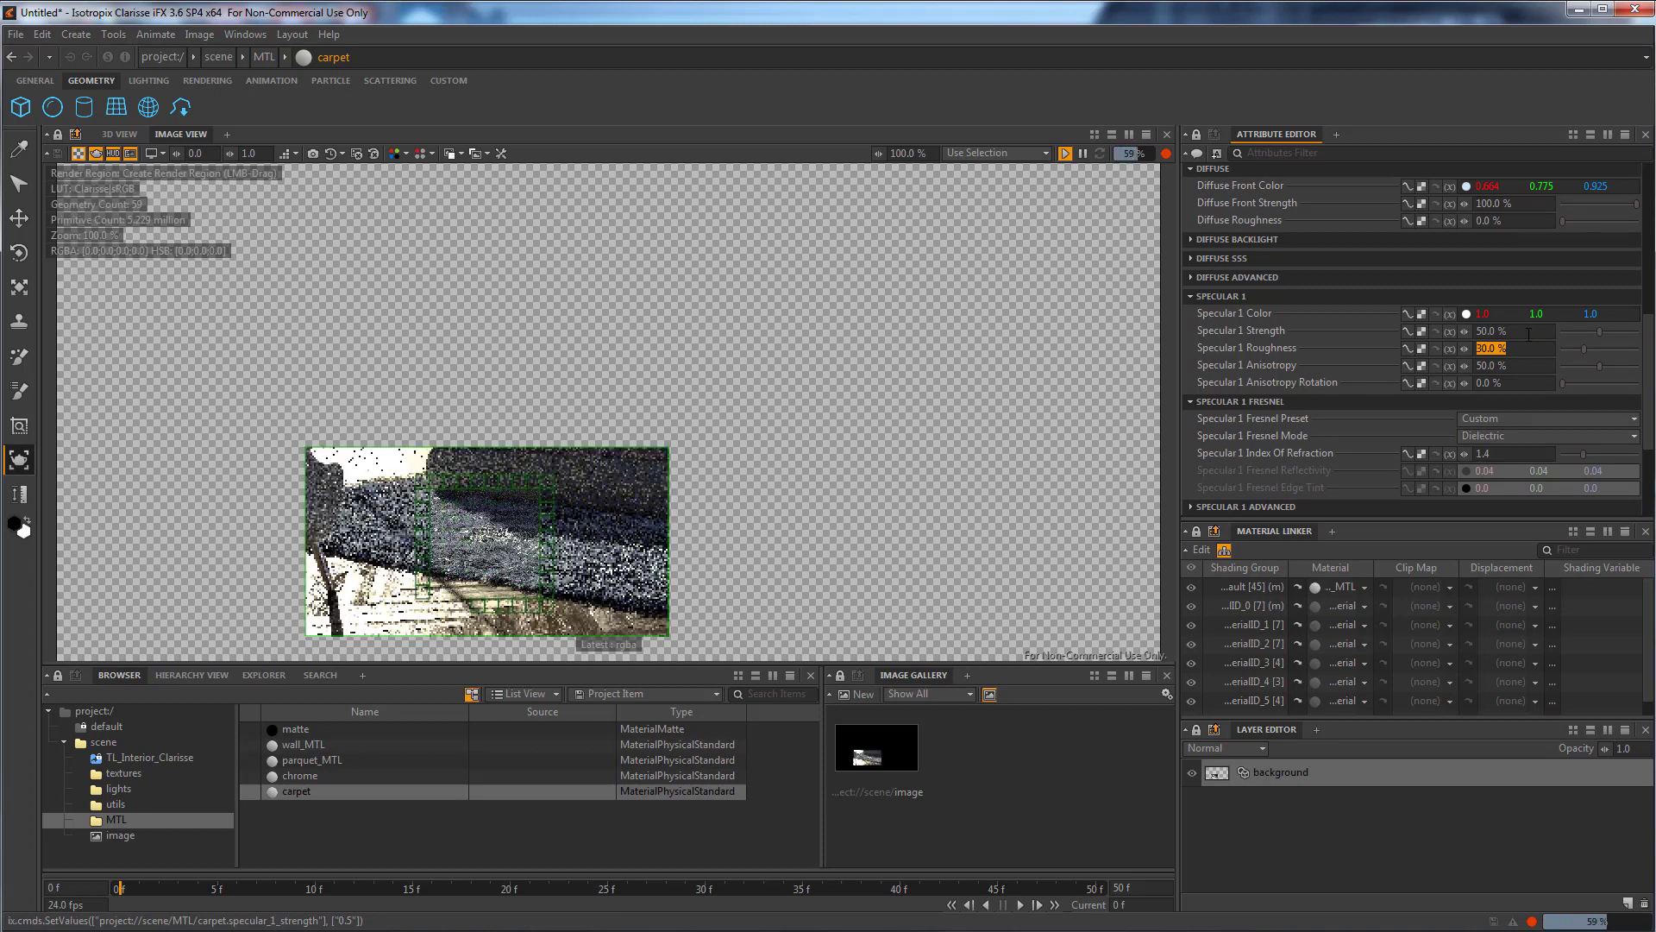
type("50")
key("Tab")
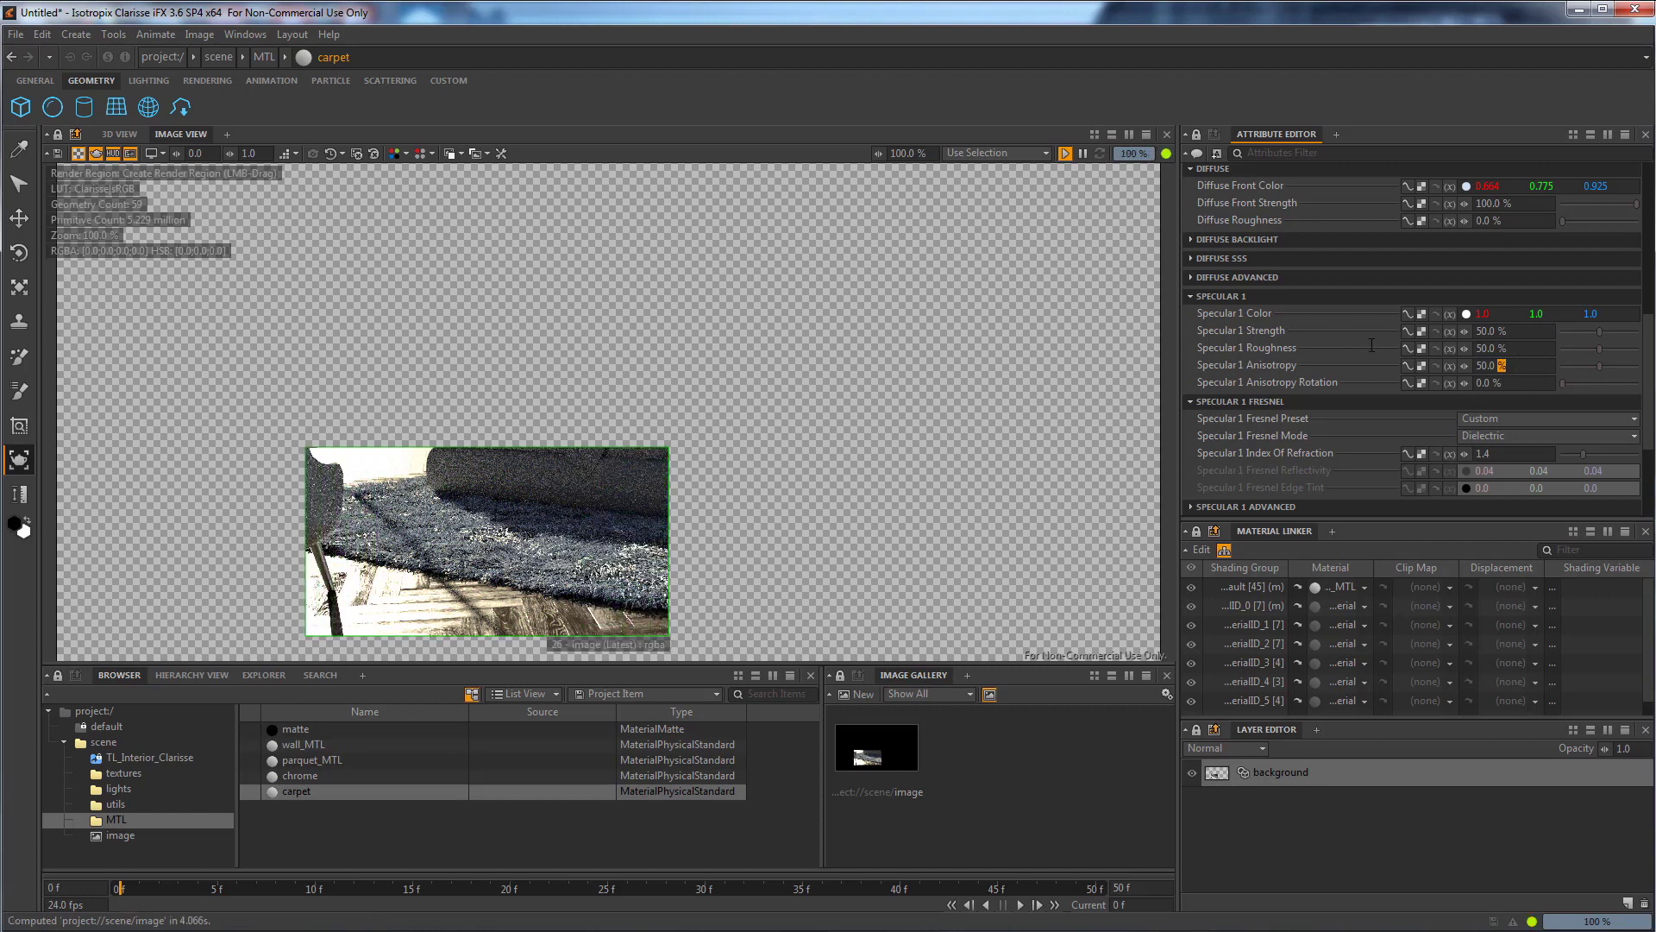
type("35")
key("Tab")
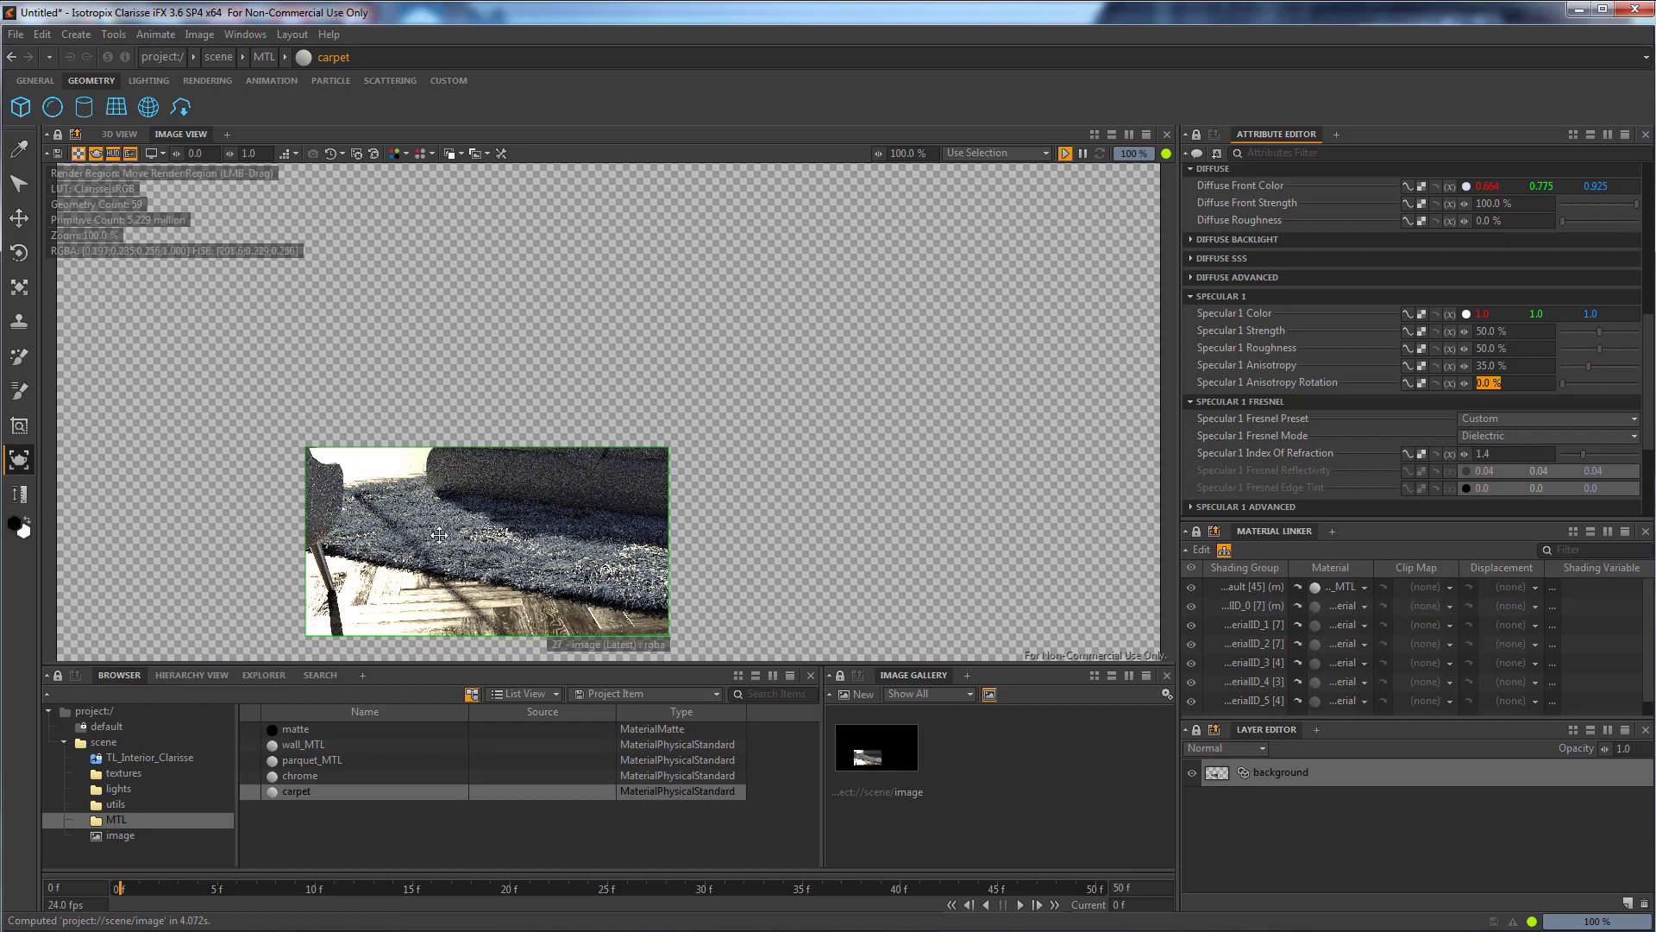
Fit the render region around the armchair and create a Physical Standard material named chair_MTL in the MTL context.
left_click_drag(577, 497, 315, 511)
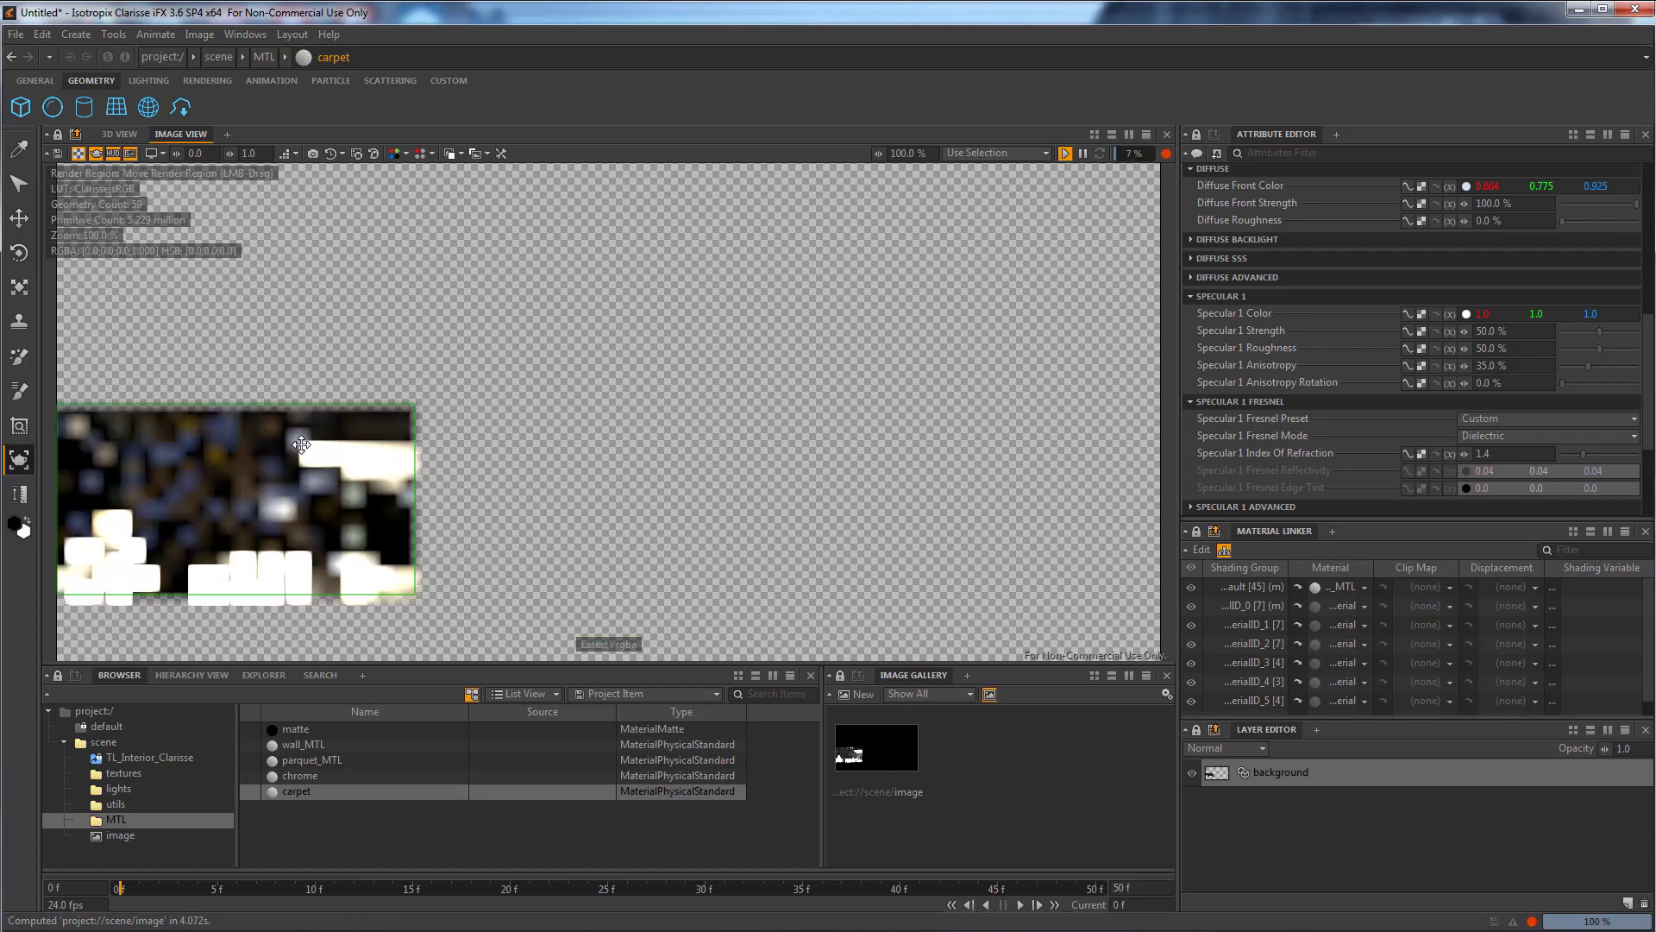
left_click_drag(369, 403, 368, 326)
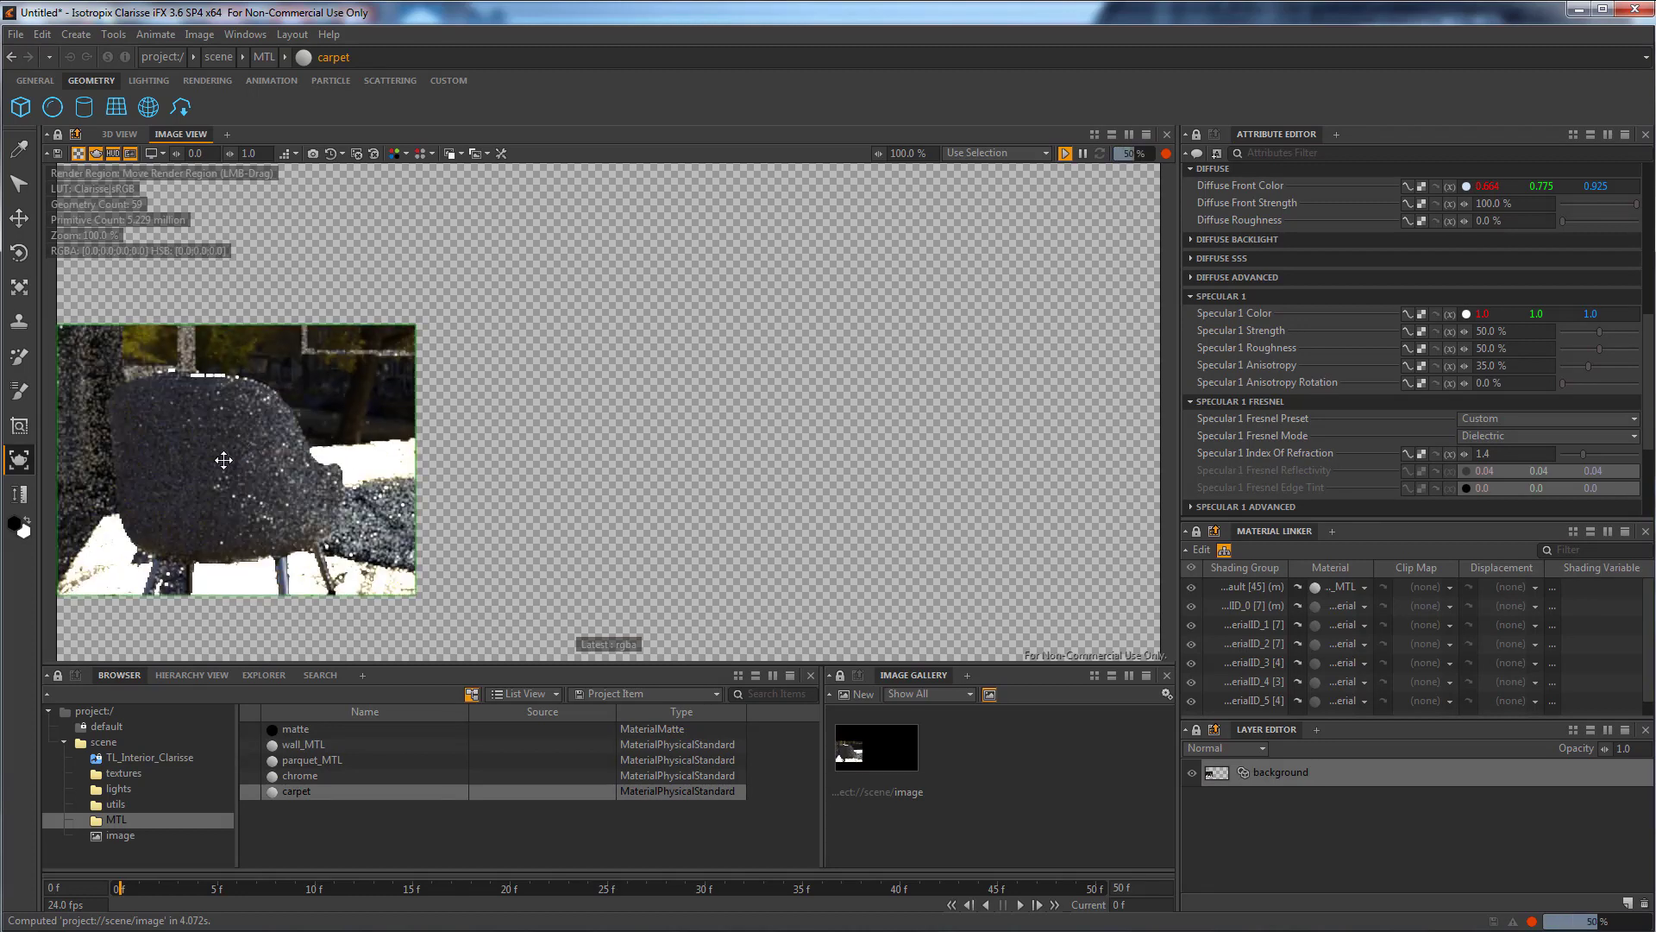
left_click(310, 830)
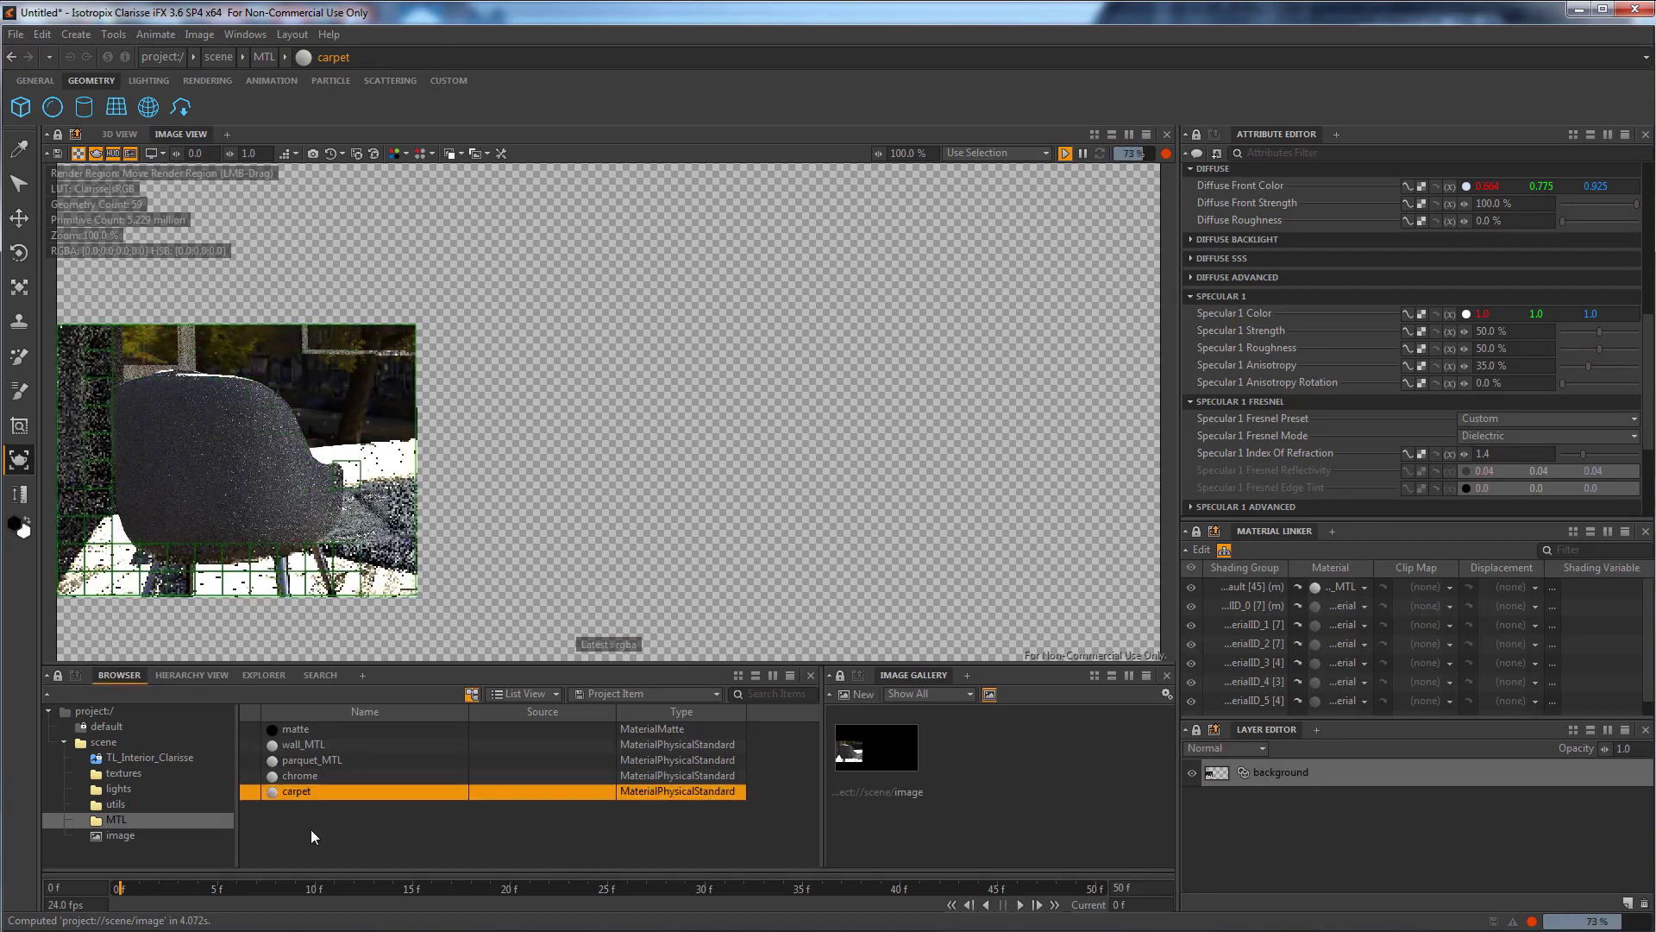
right_click(288, 825)
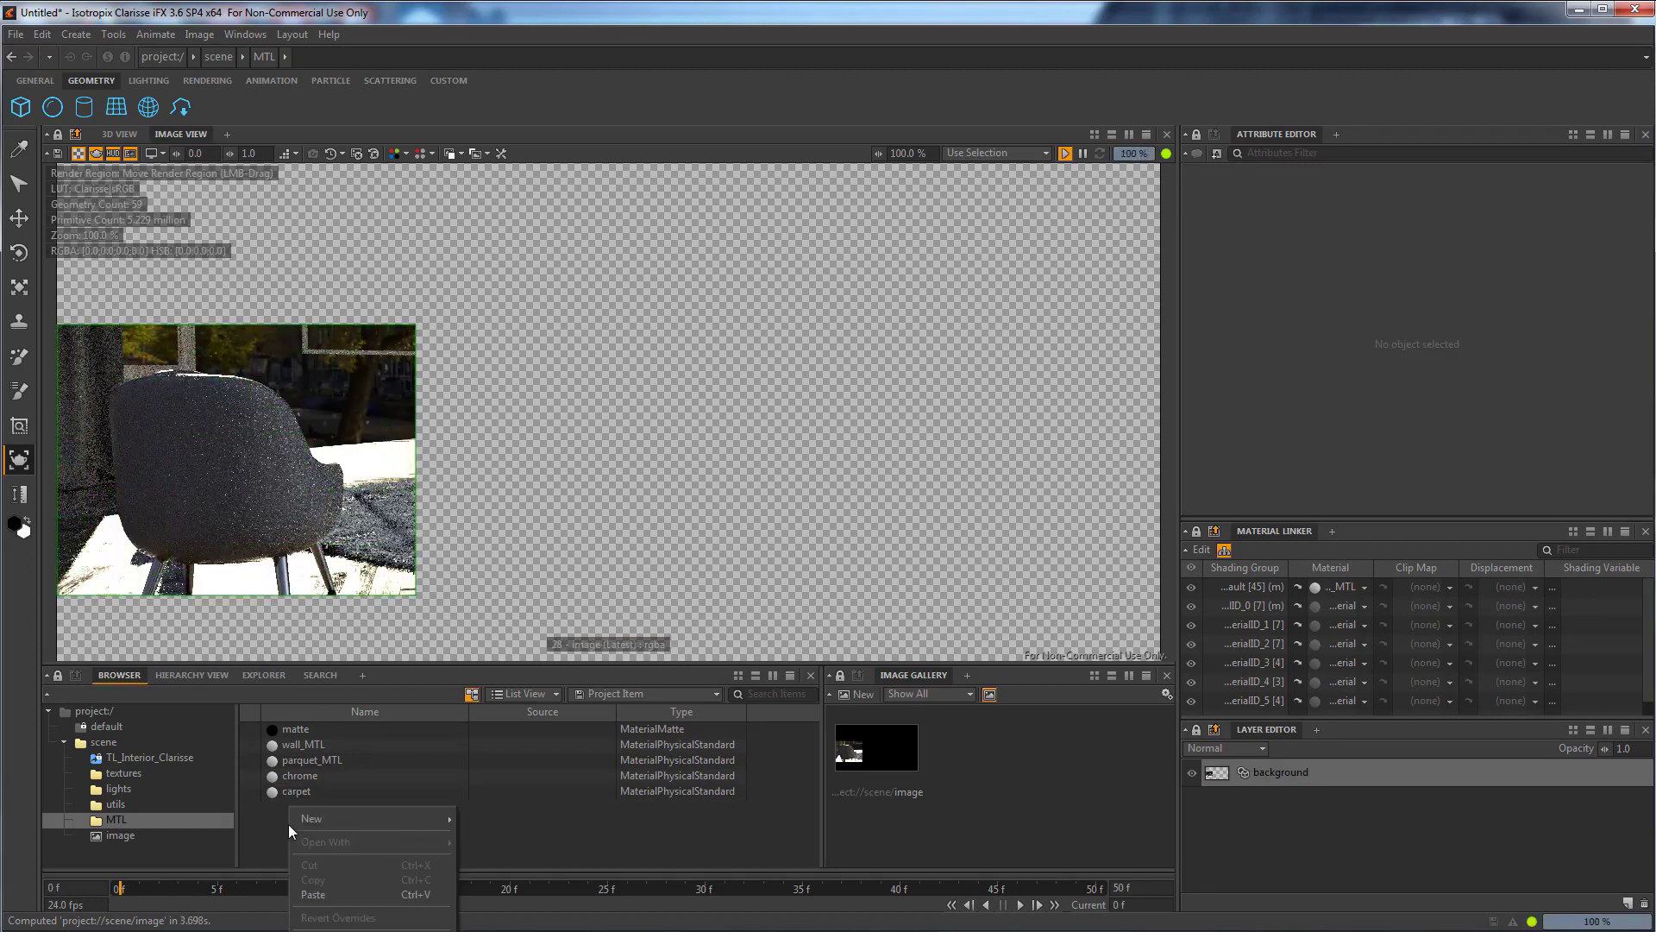
mouse_move(371, 820)
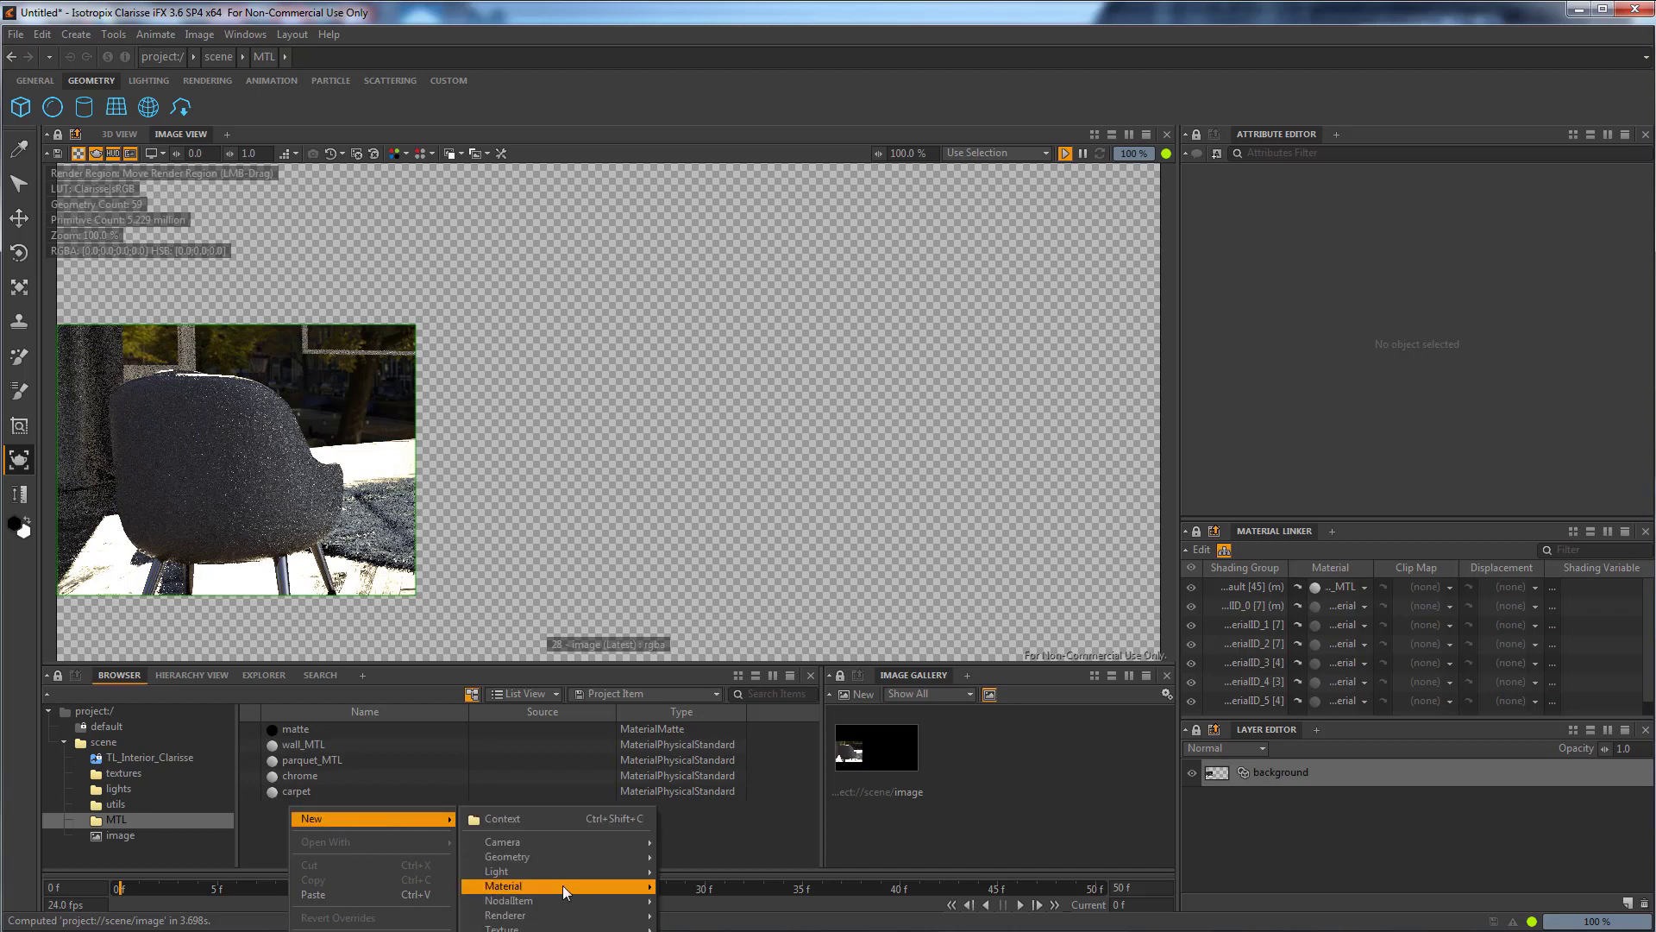
mouse_move(562, 885)
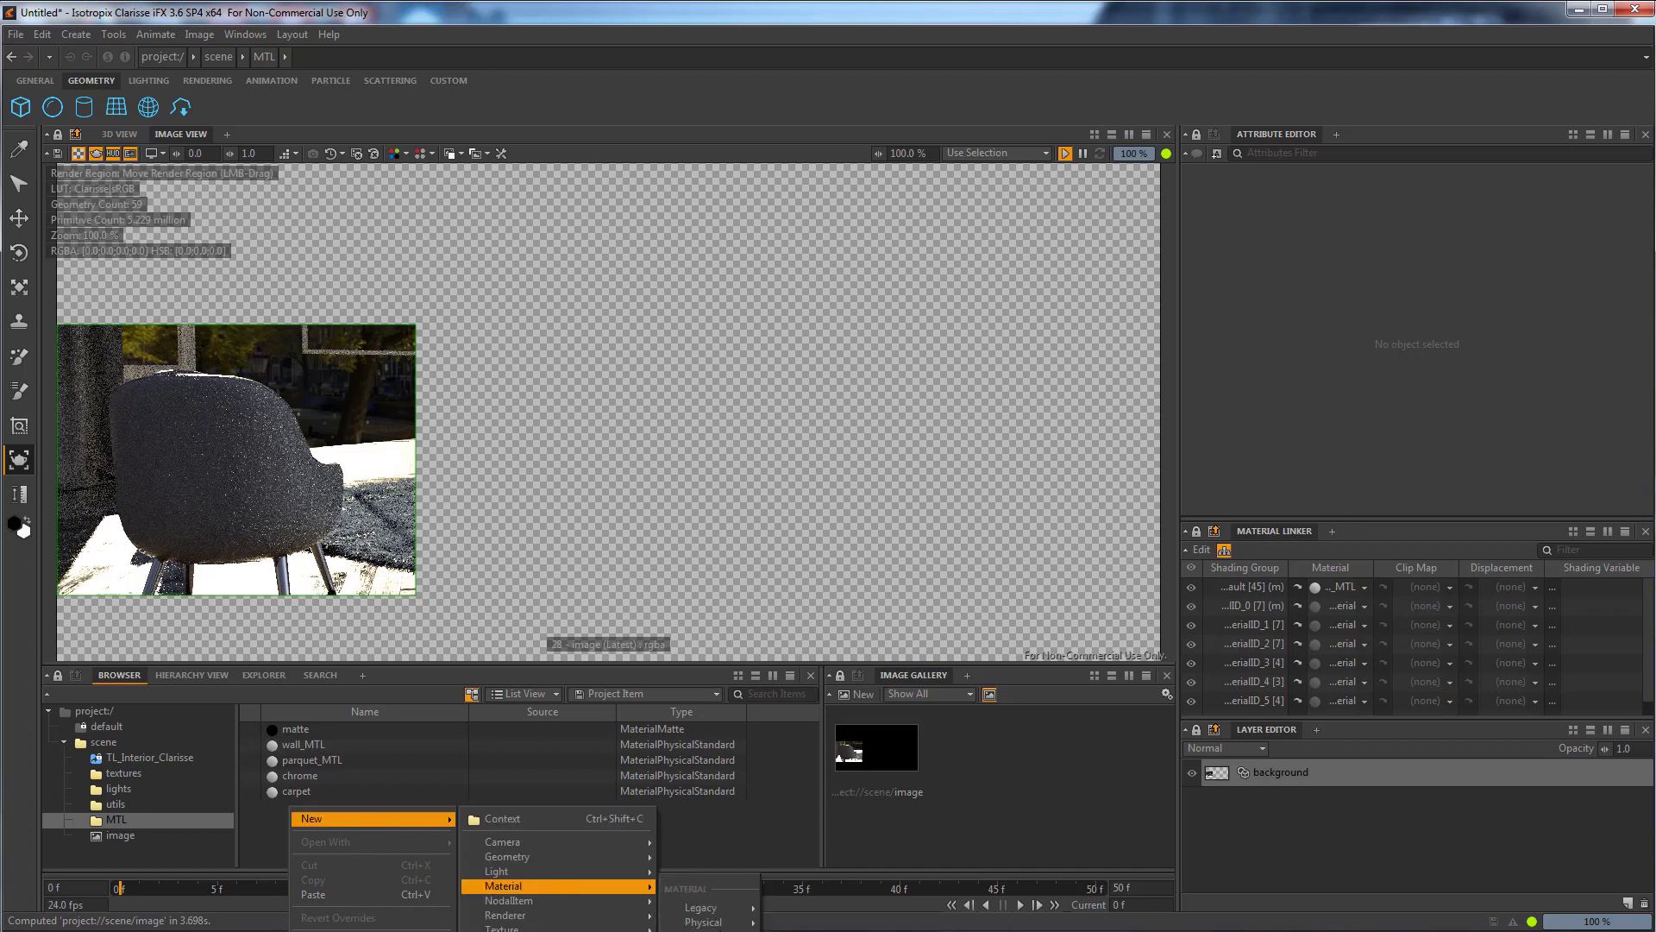
mouse_move(724, 923)
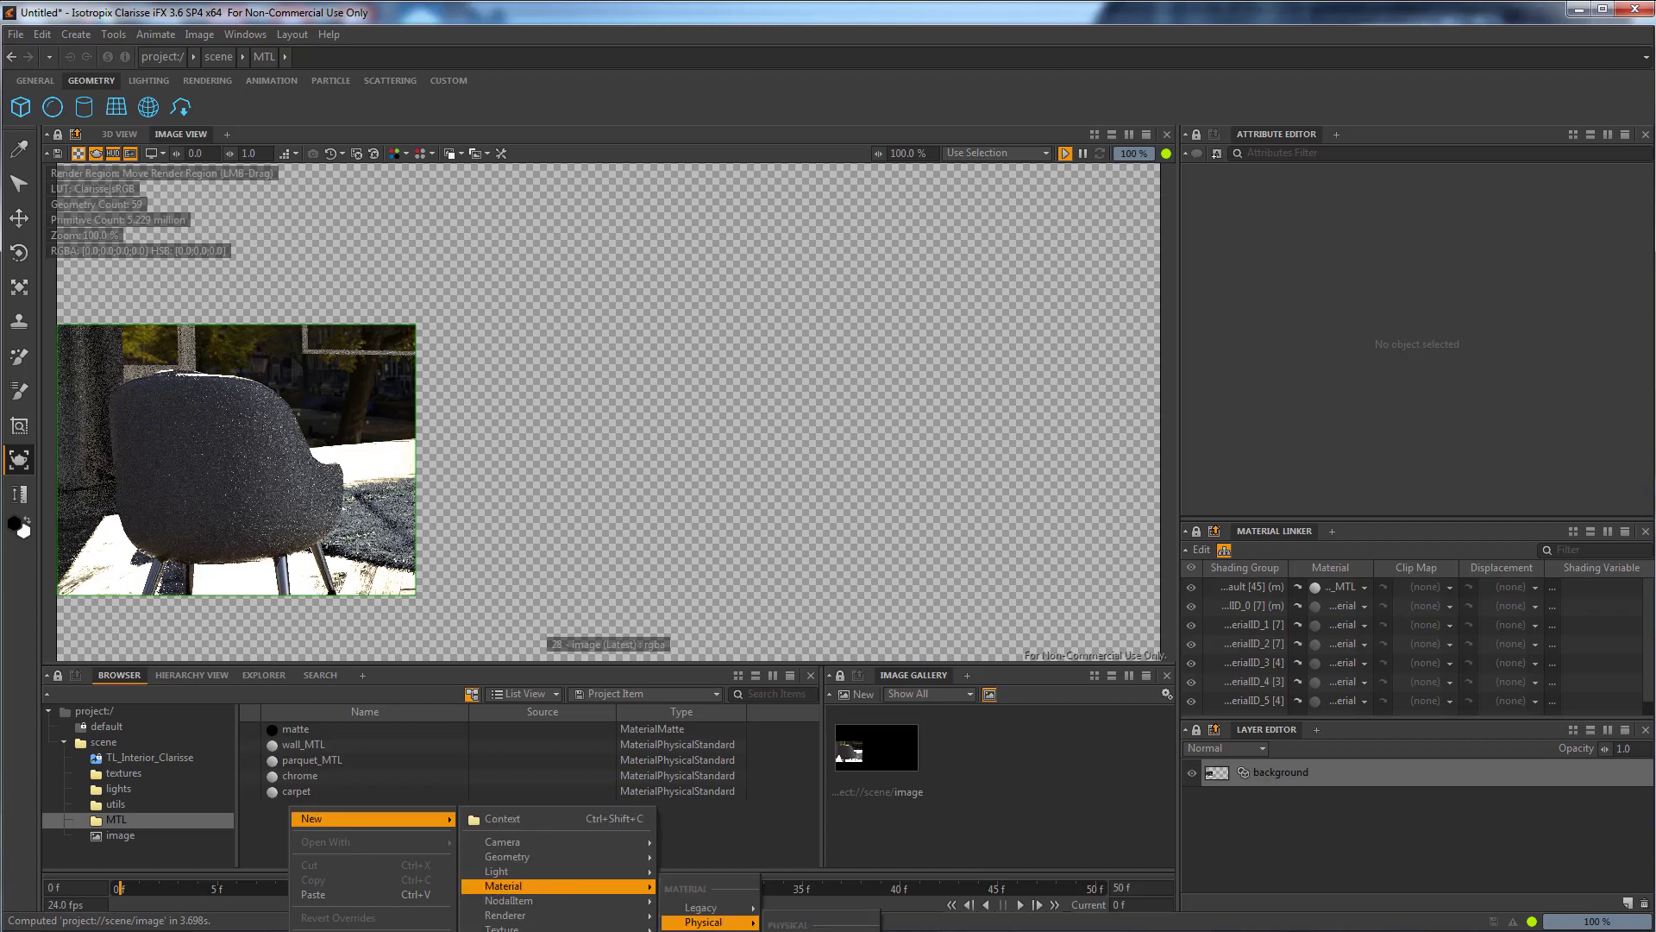
left_click(815, 920)
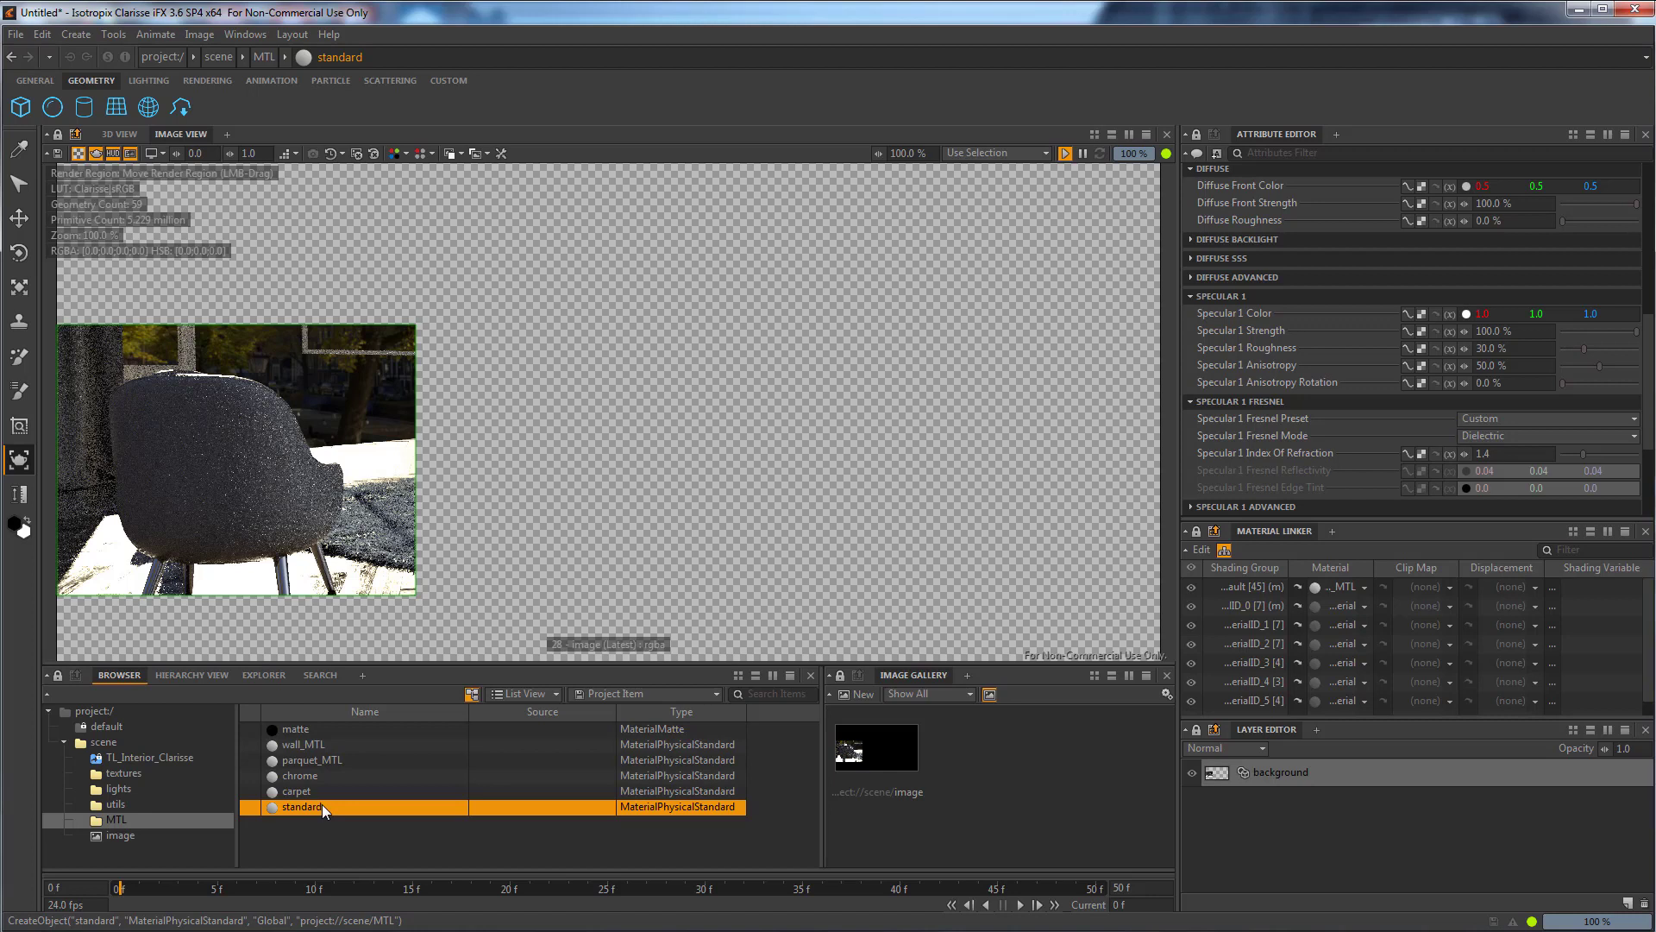
double_click(323, 804)
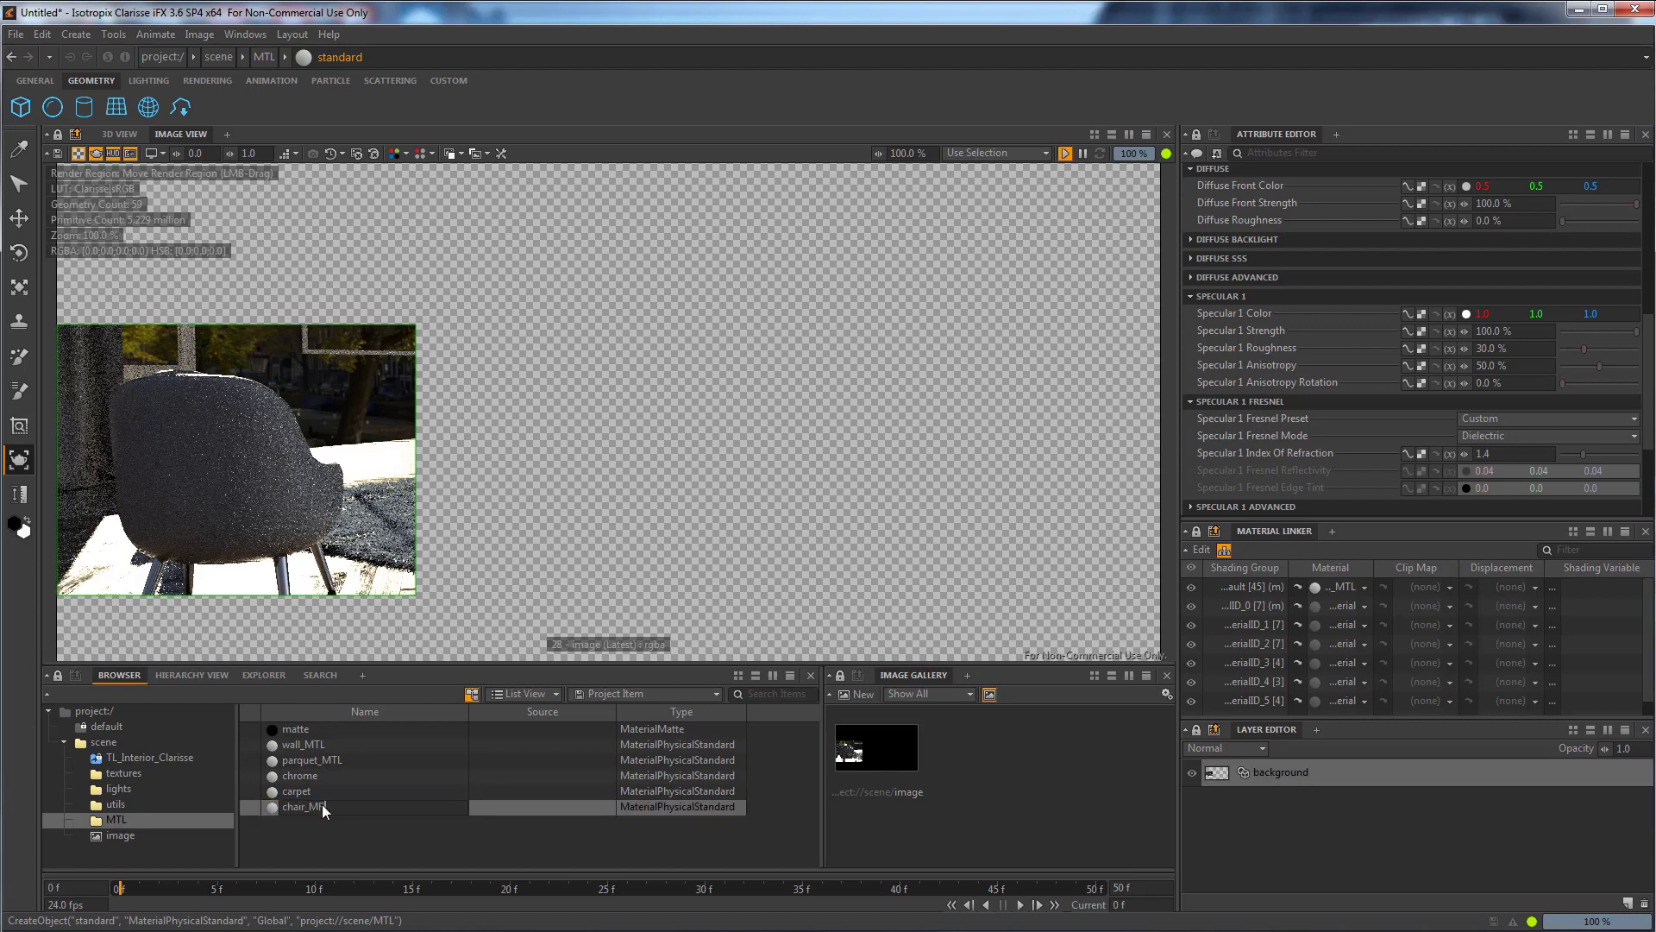
type("chair_MTL")
key("Return")
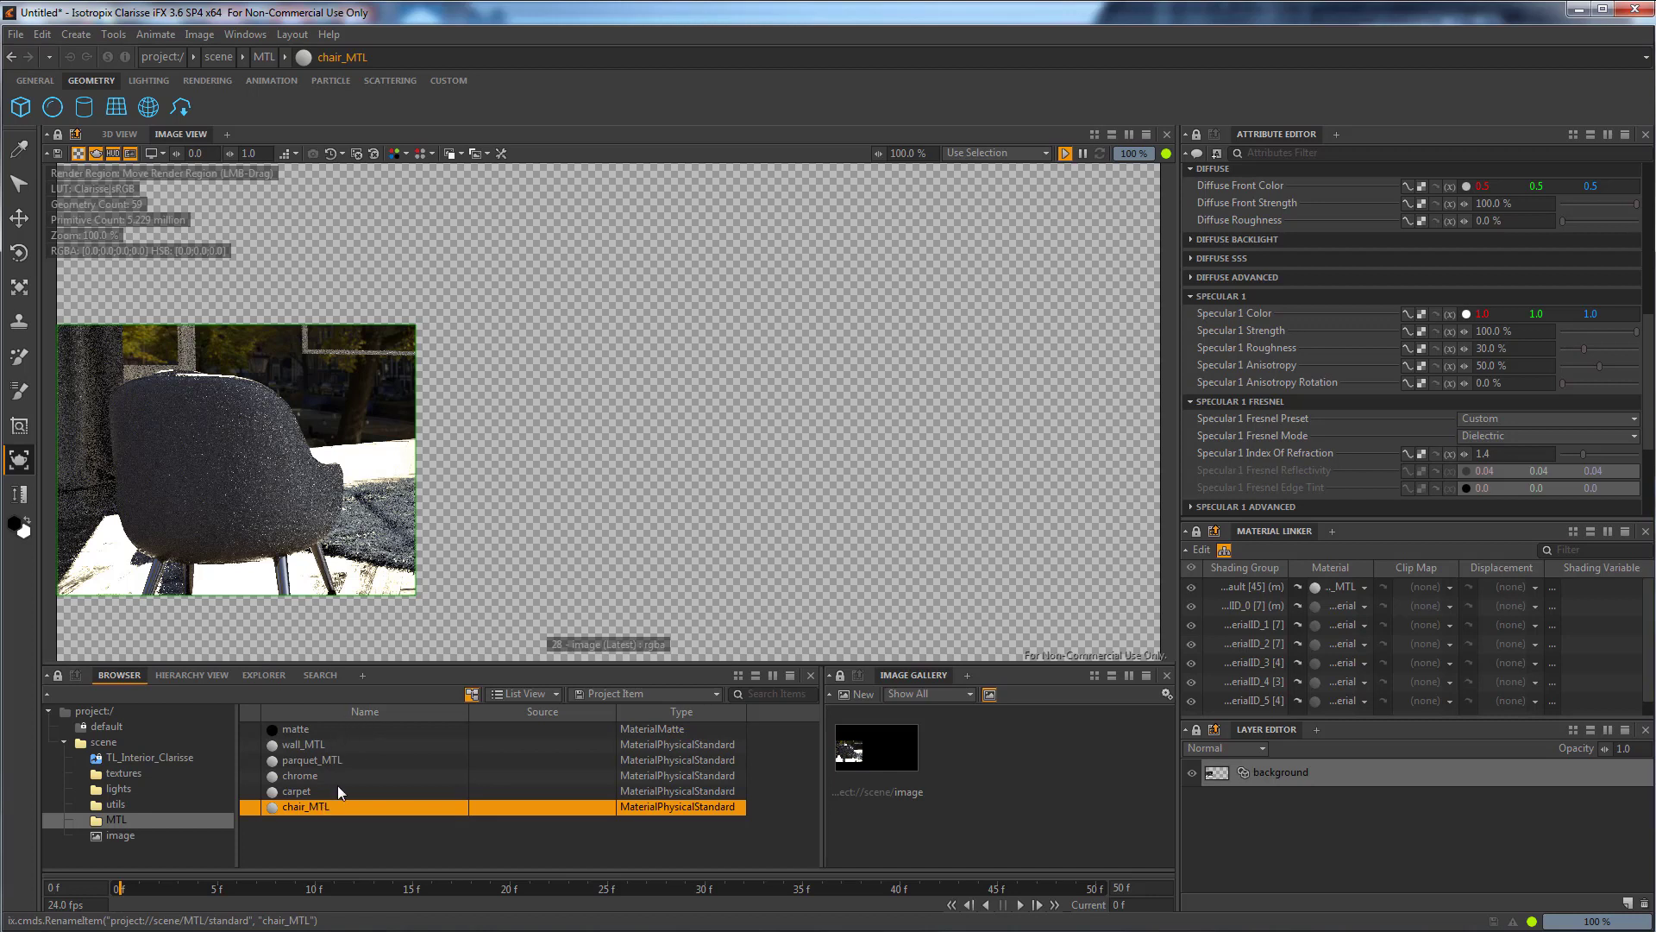
Assign chair_MTL to the armchair's upholstery and open the material in the Material Editor.
left_click_drag(292, 806, 227, 474)
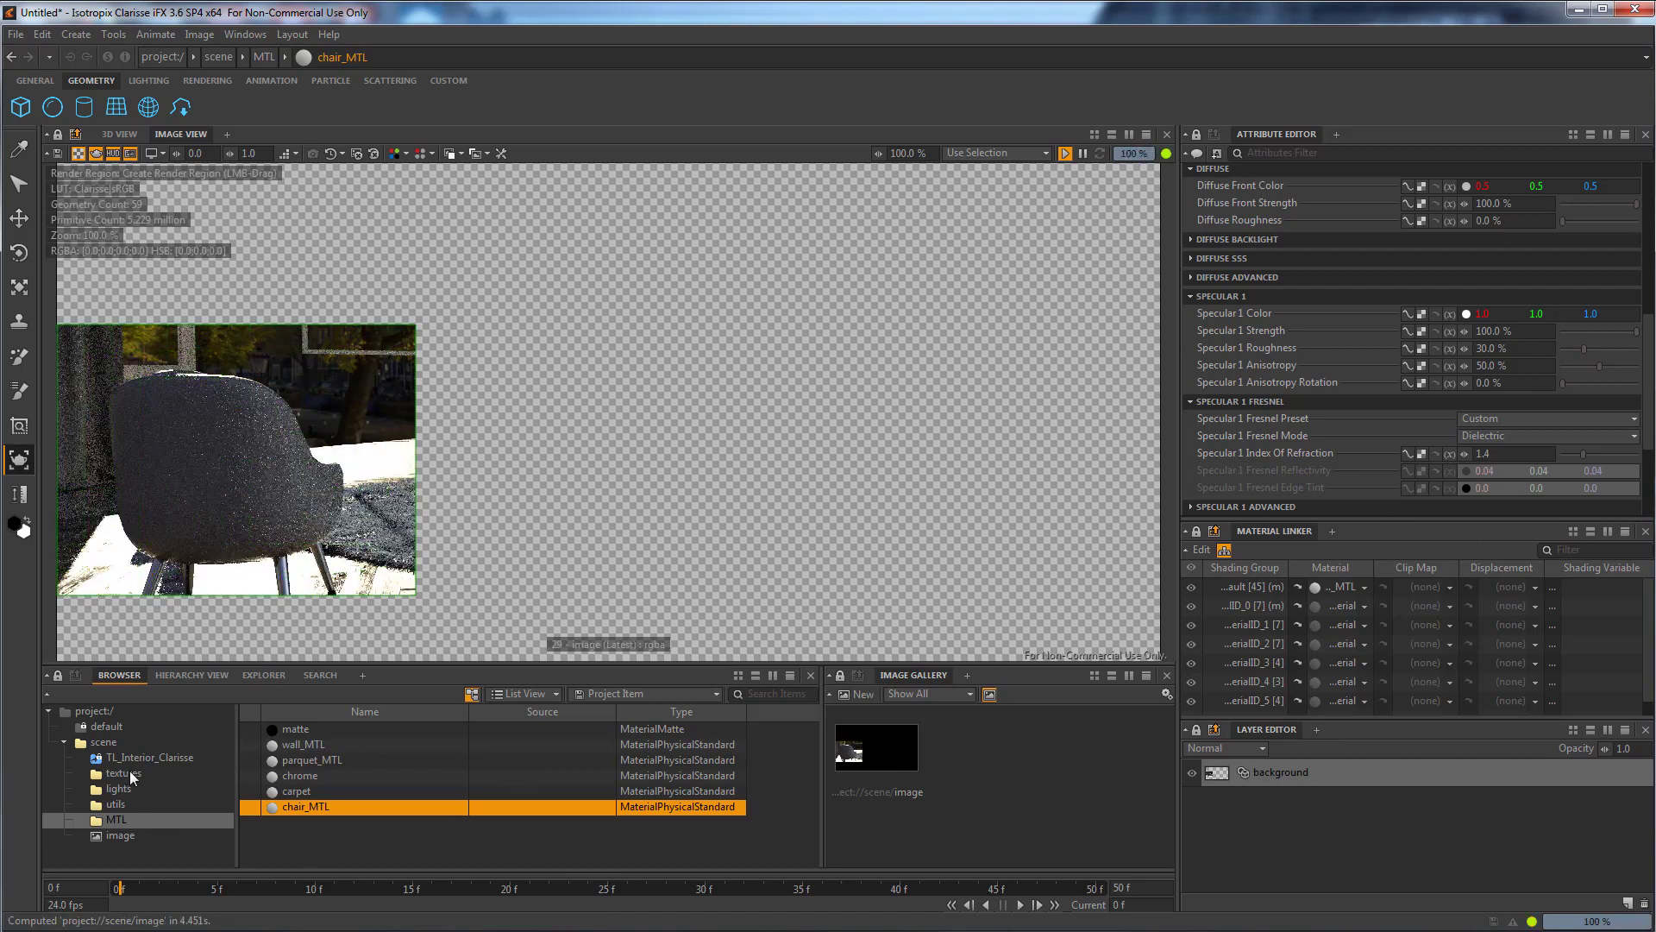
right_click(314, 810)
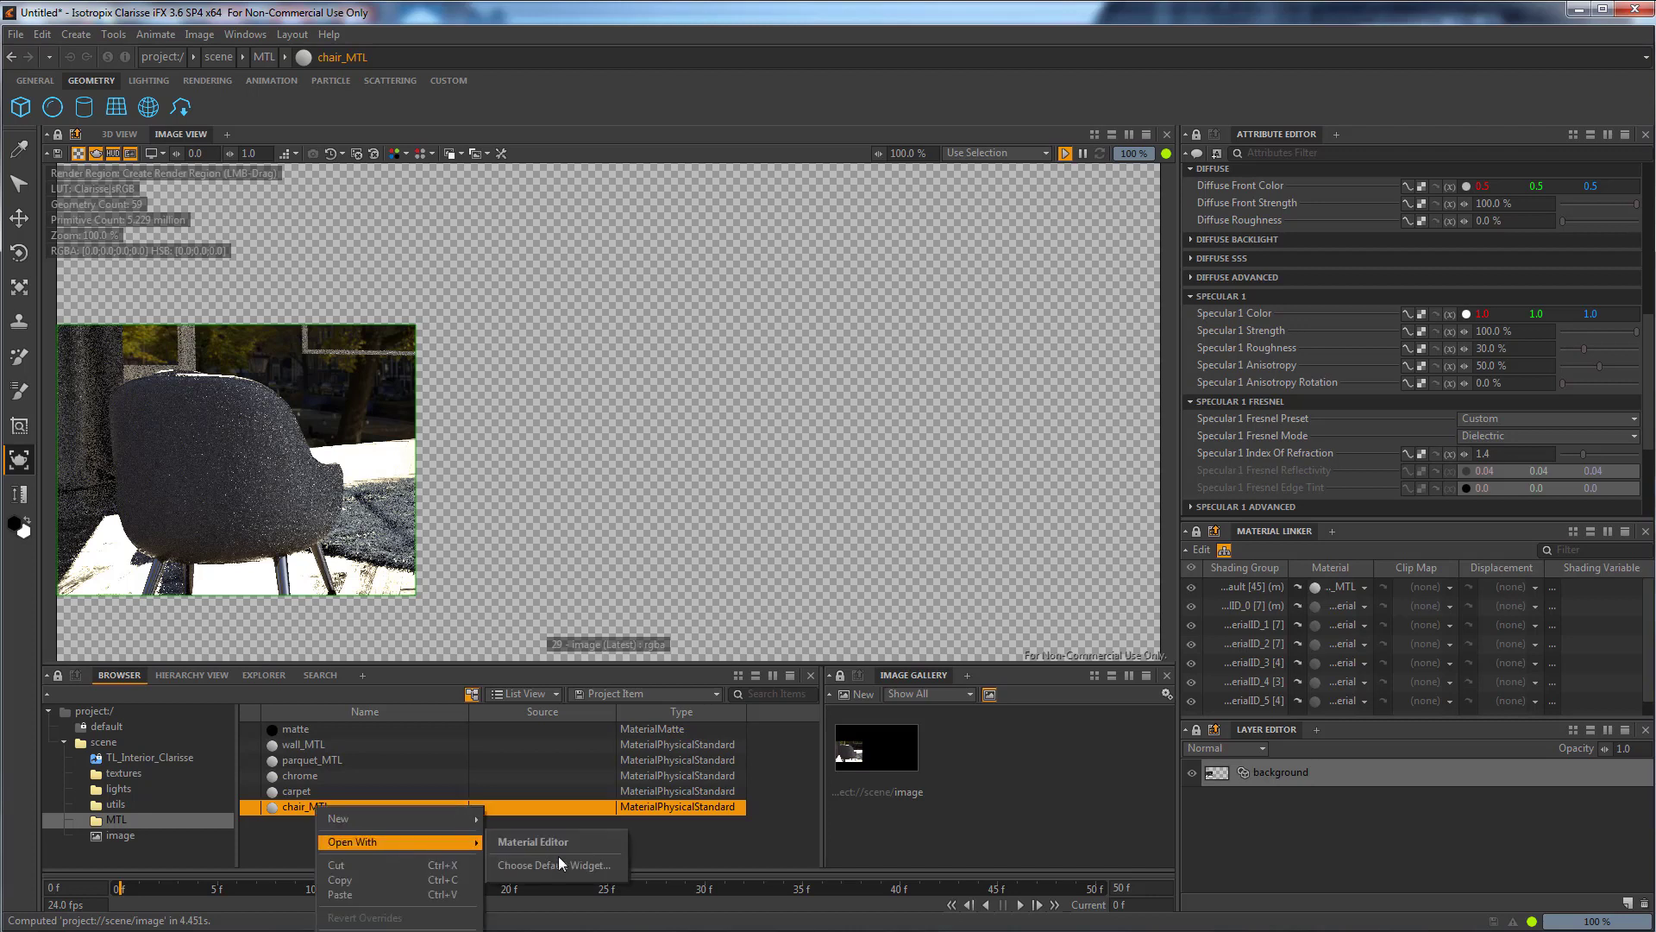
left_click(566, 841)
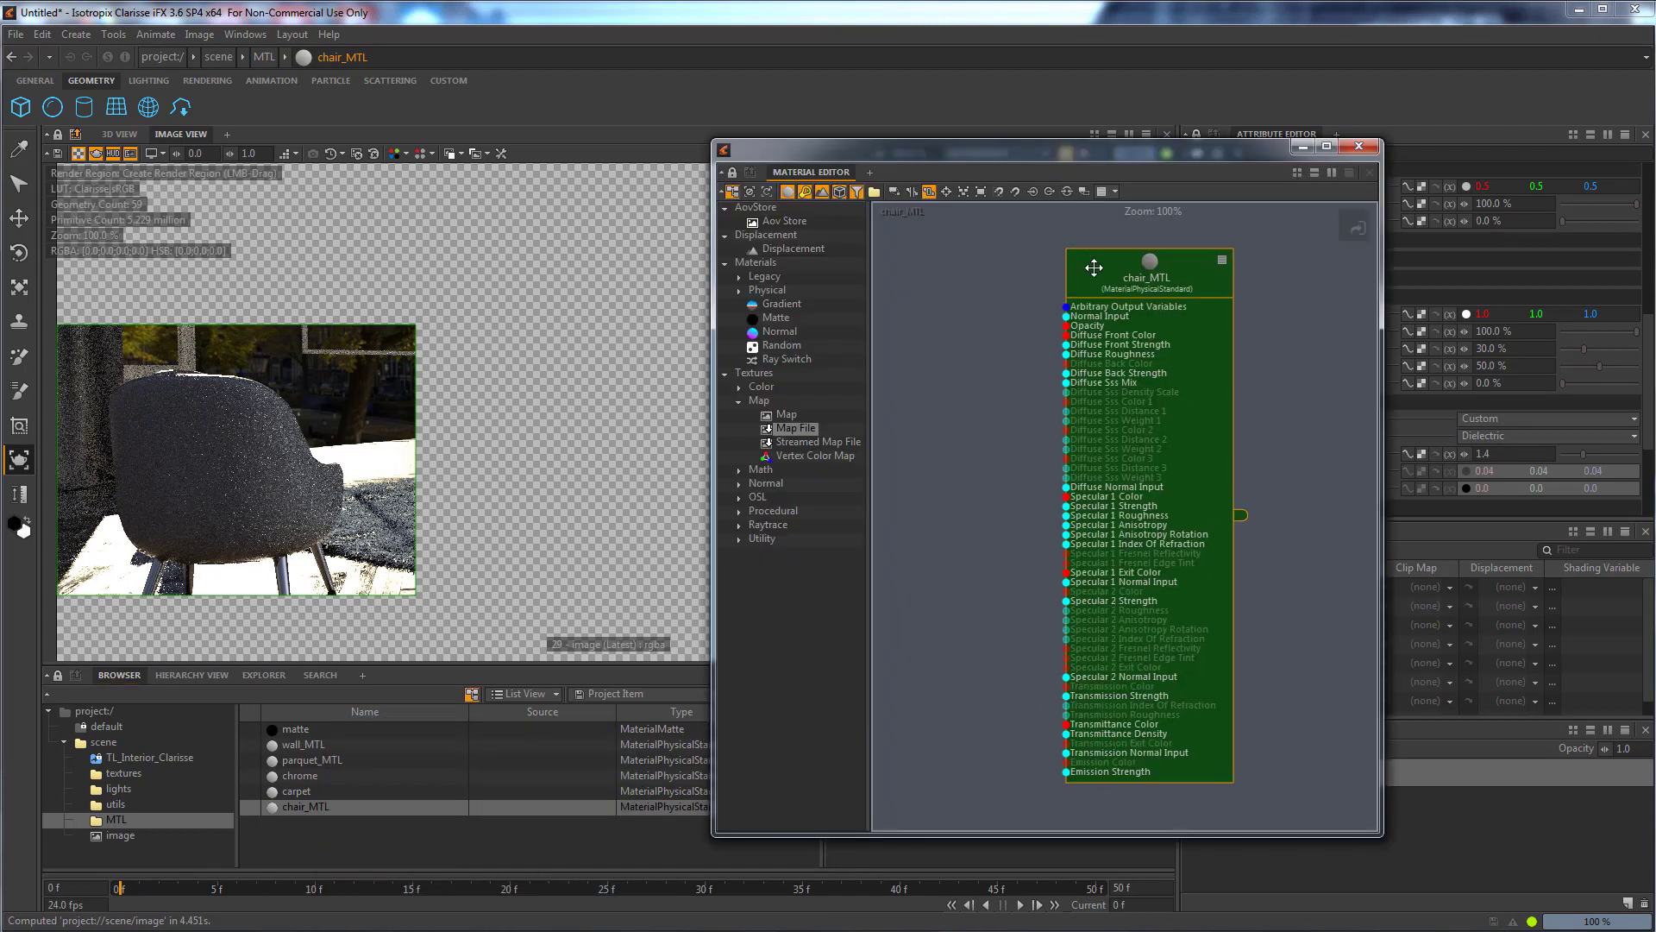
left_click_drag(1093, 153, 979, 126)
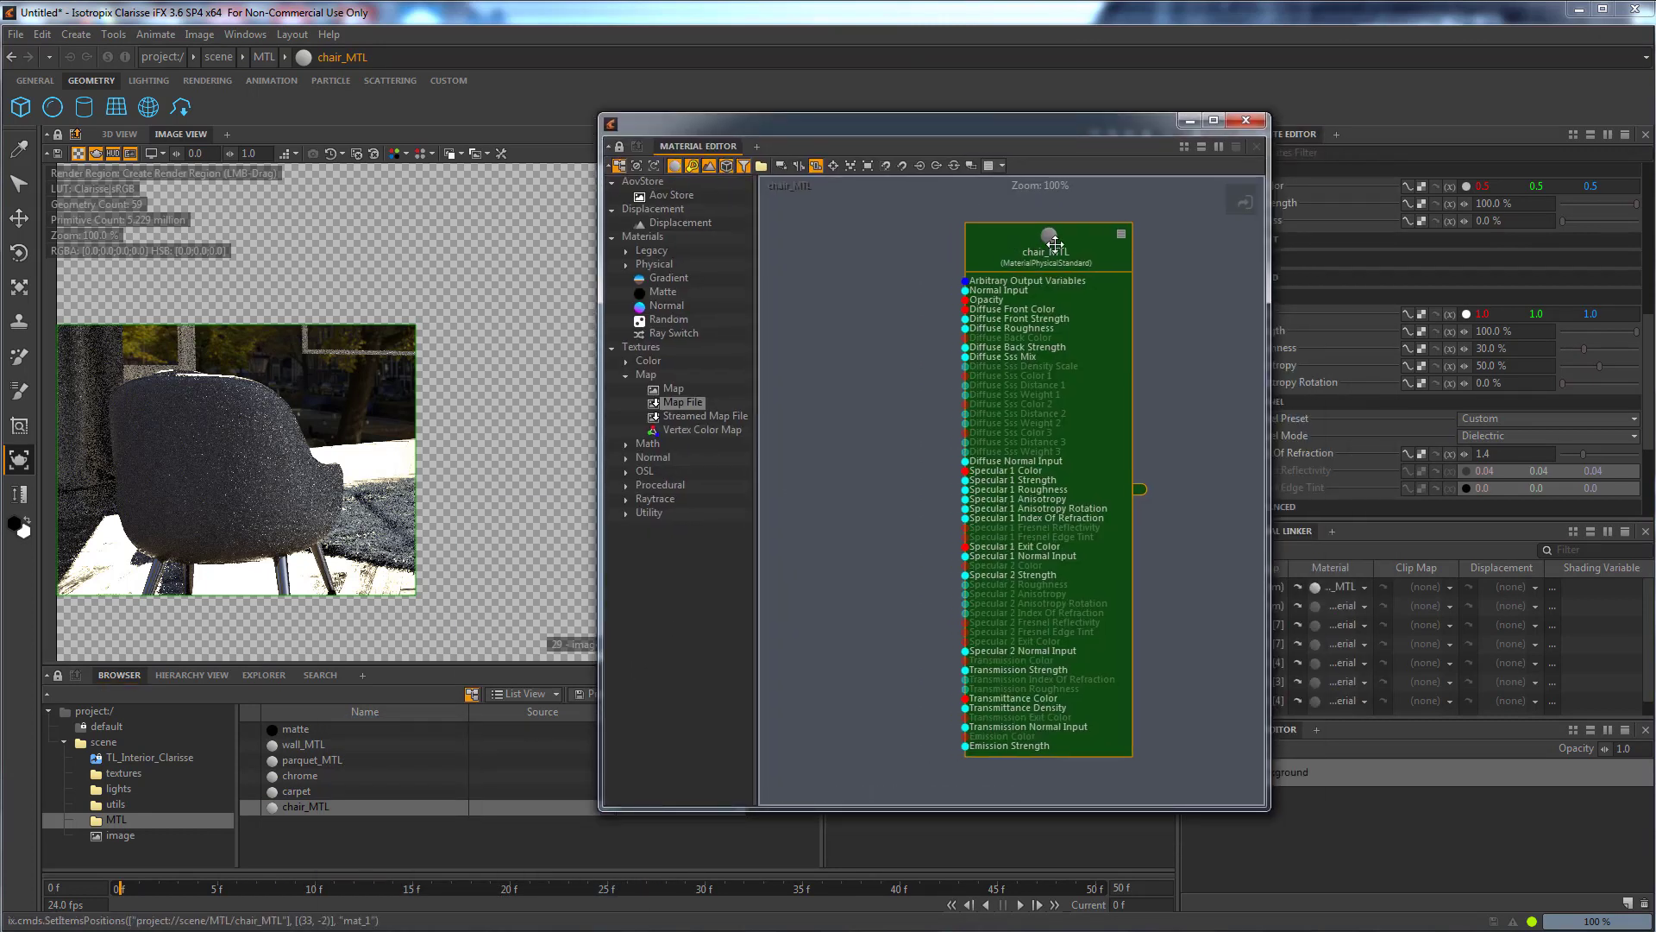
Add a Map File texture node beside chair_MTL and name it chair_Diffuse.
left_click_drag(682, 402, 811, 239)
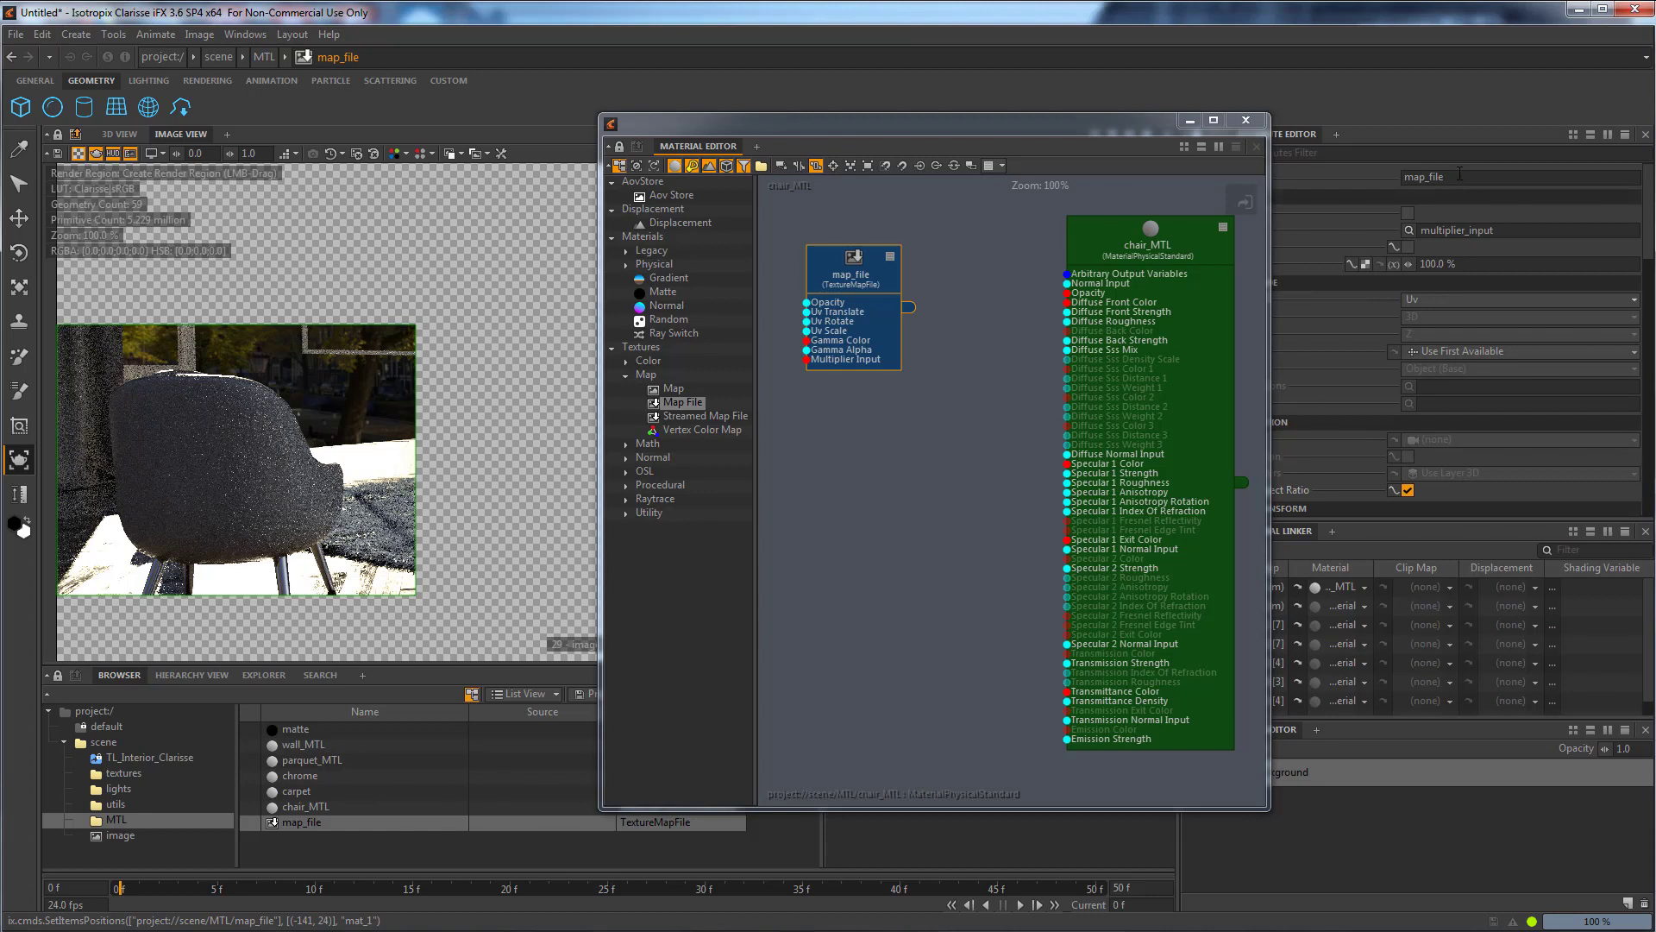
left_click(1459, 175)
type("chair_Diffuse")
key("Return")
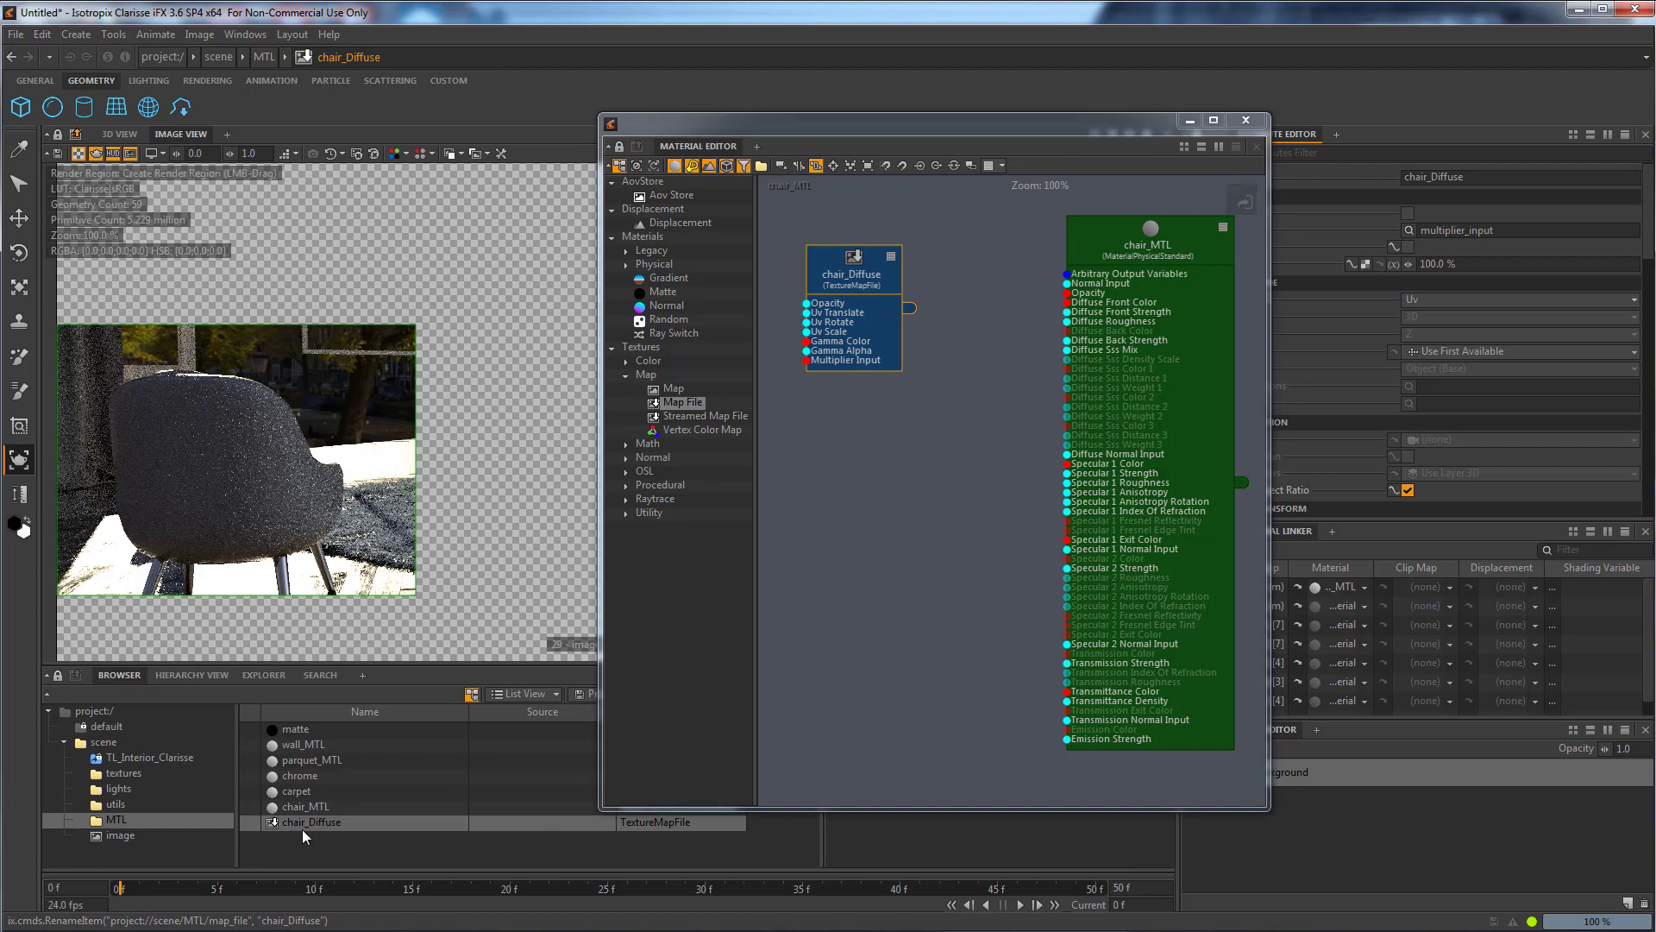
Move chair_Diffuse into the textures context and connect its output to the Diffuse Front Color of chair_MTL.
left_click_drag(301, 826, 131, 773)
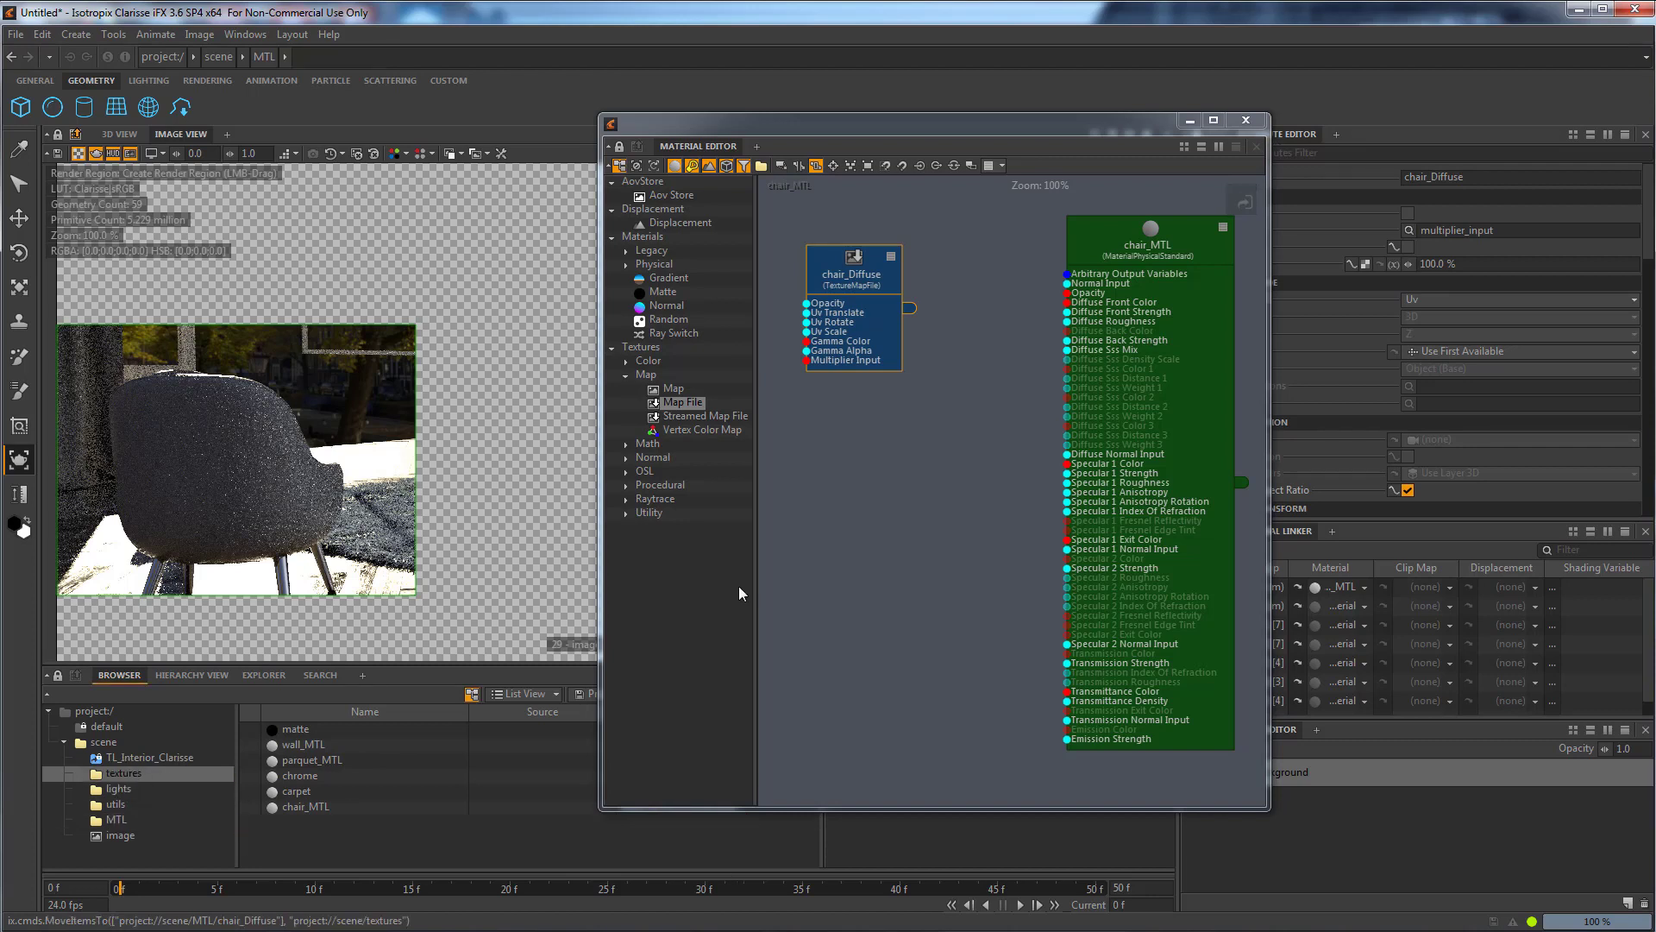
left_click(128, 771)
left_click_drag(328, 794, 930, 407)
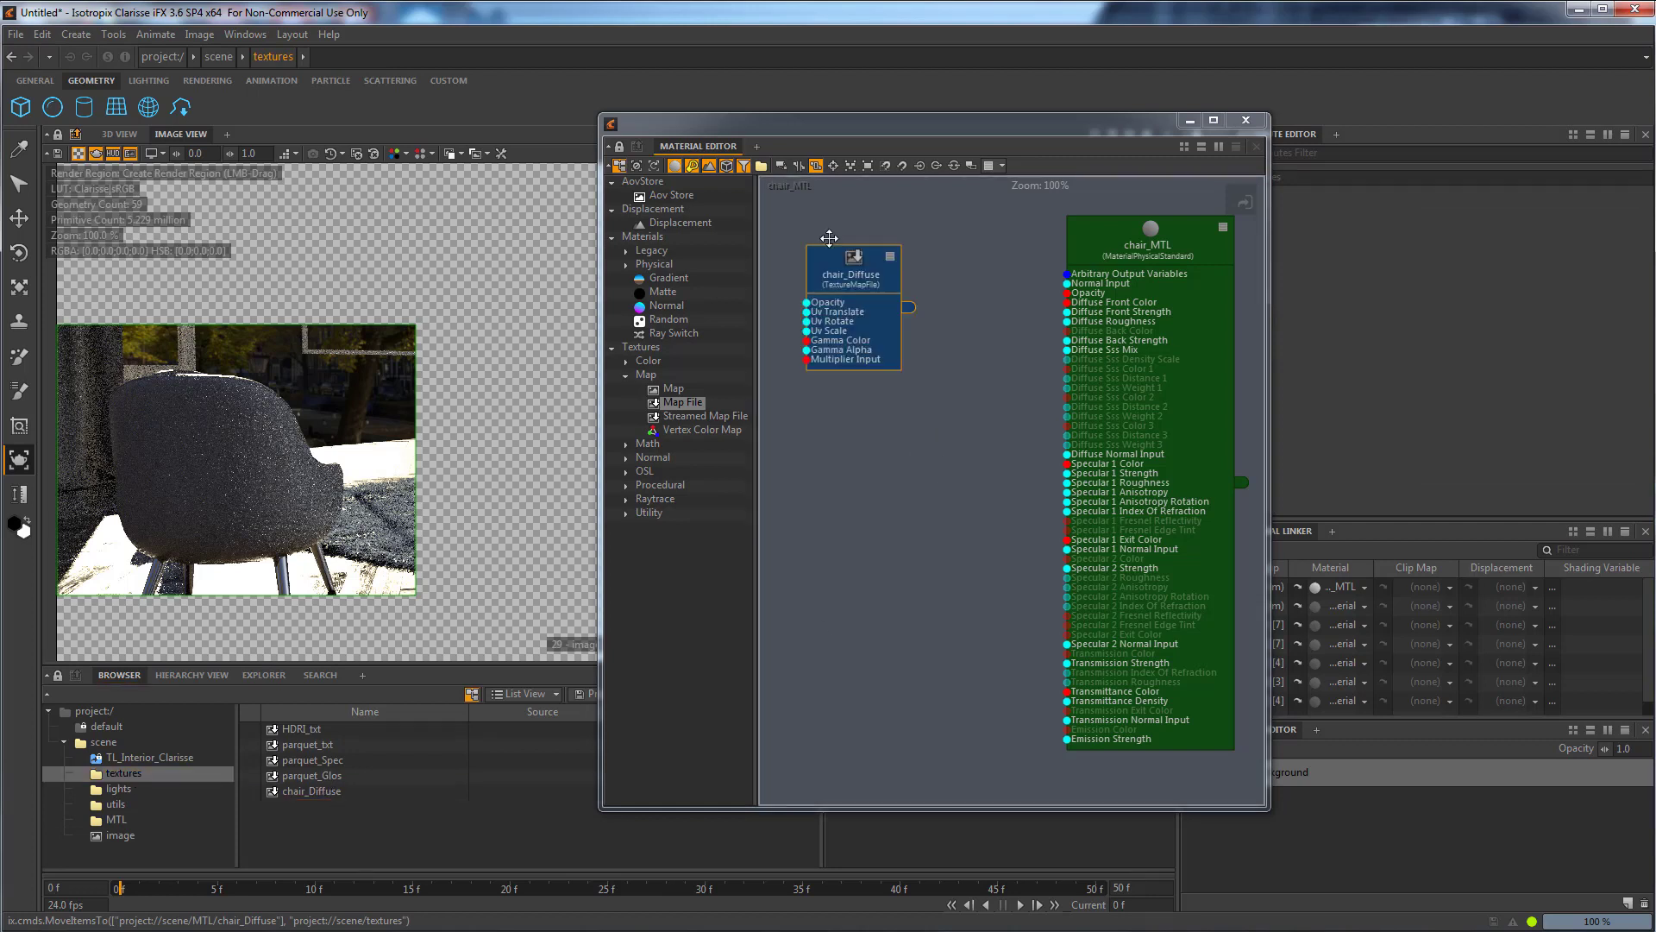
left_click_drag(894, 272, 1067, 301)
left_click(904, 276)
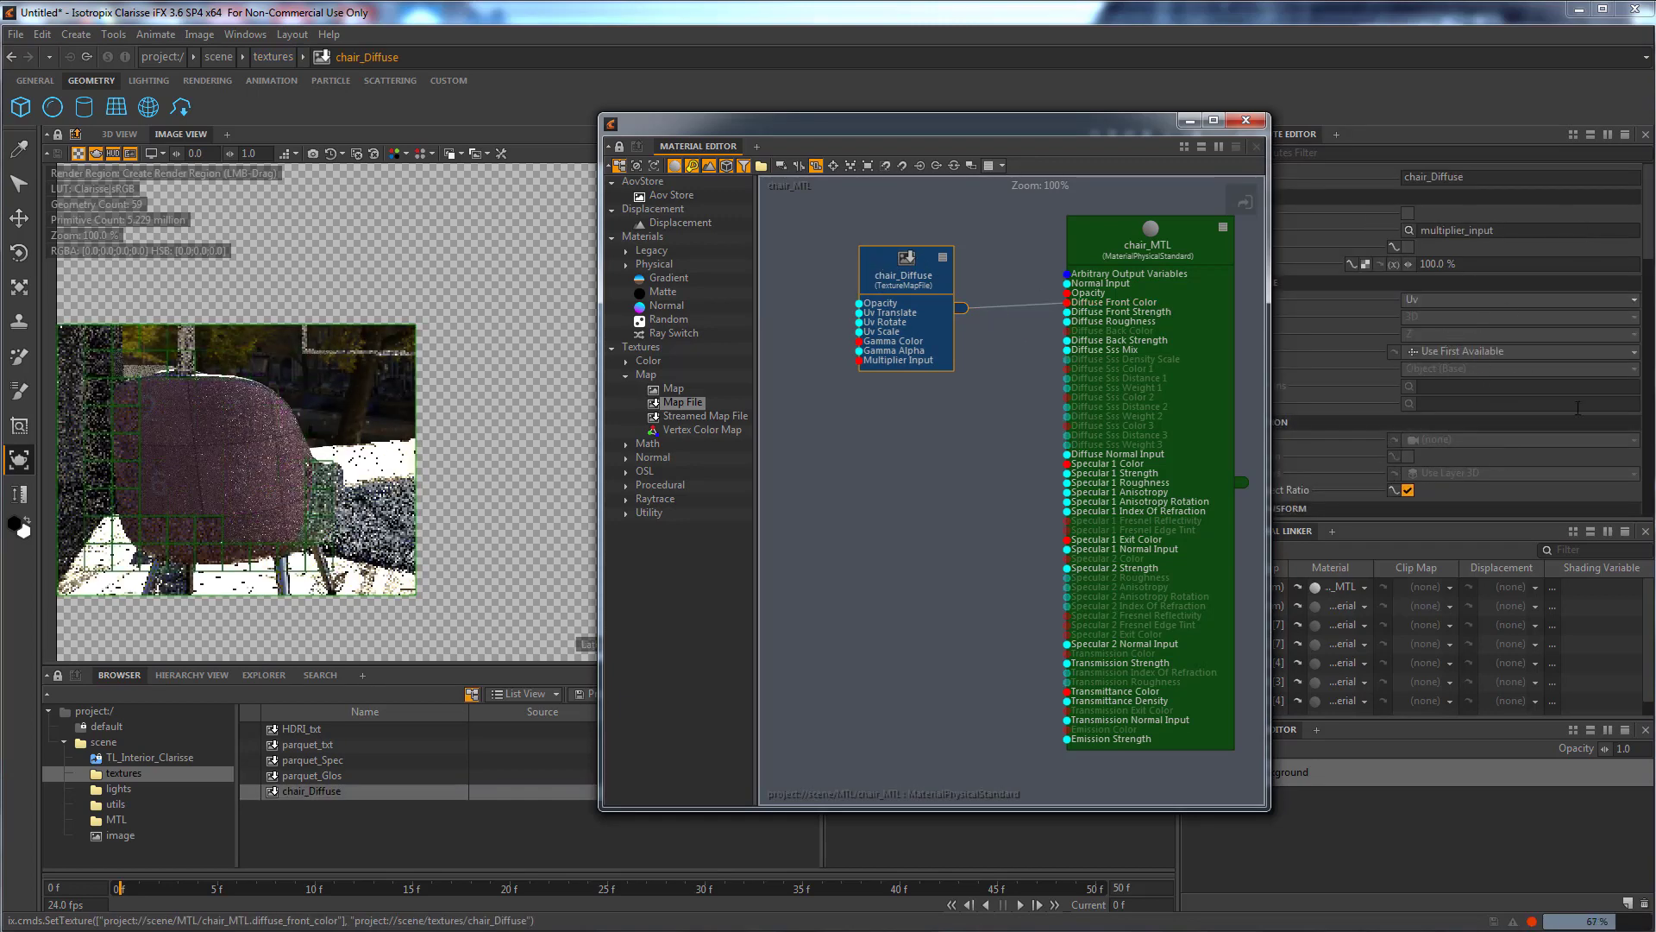
Load "375 textile velvet_blue.jpg" from the Bedroom_Z maps folder as the chair_Diffuse texture file.
left_click_drag(1649, 242, 1649, 307)
left_click(1407, 380)
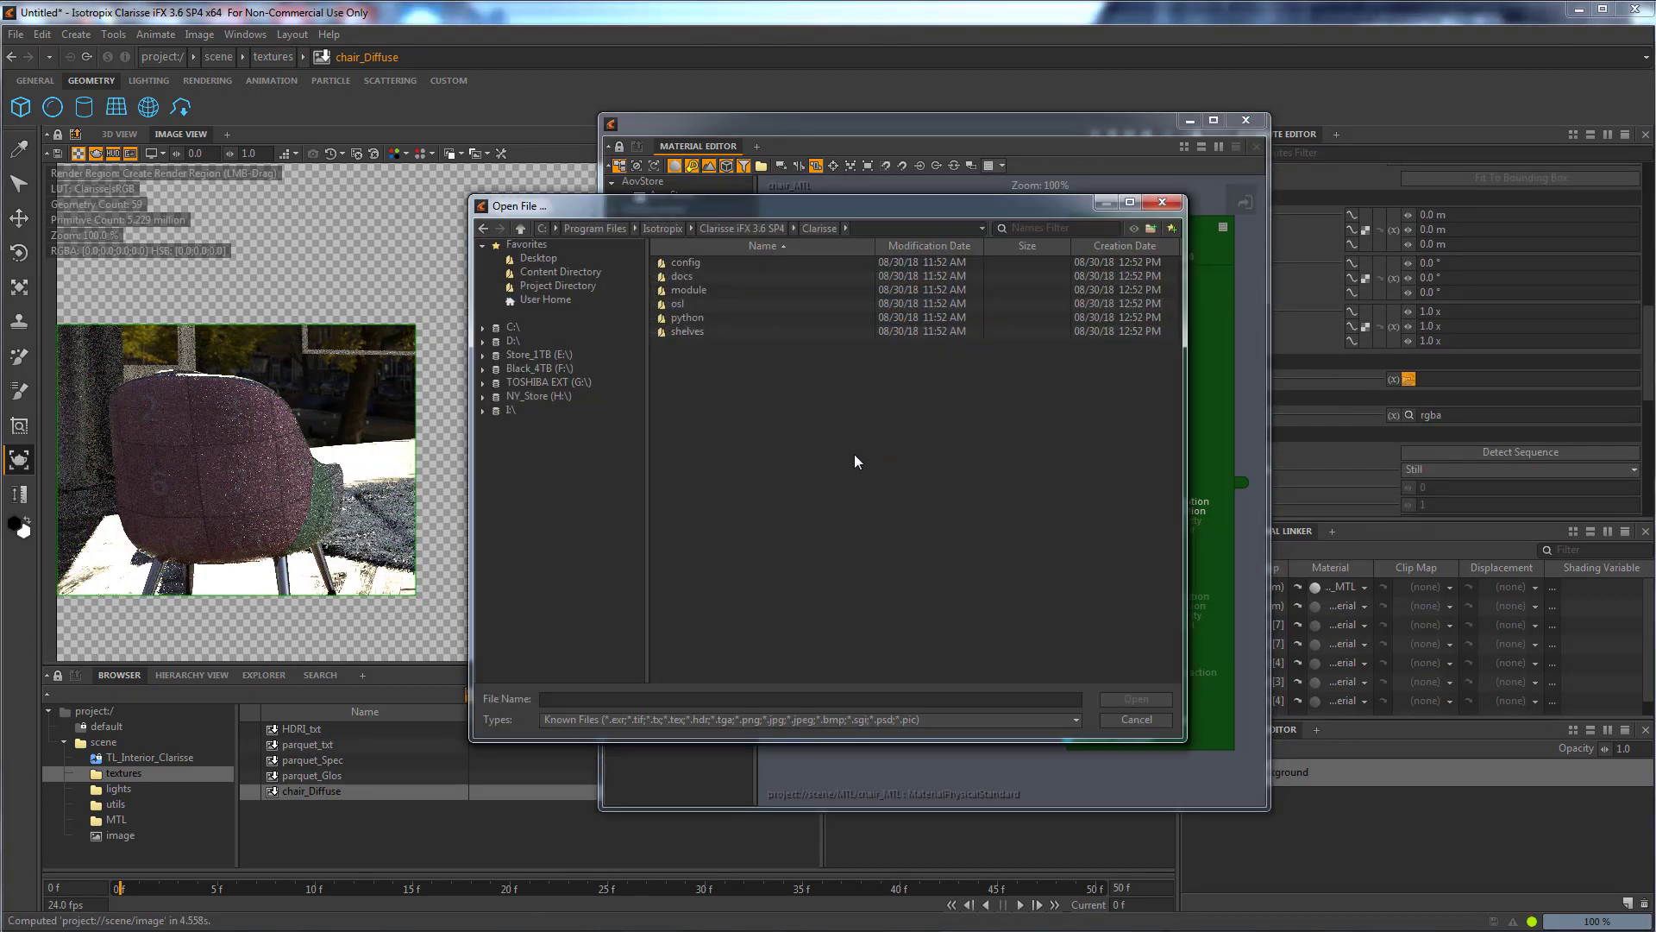
left_click(547, 381)
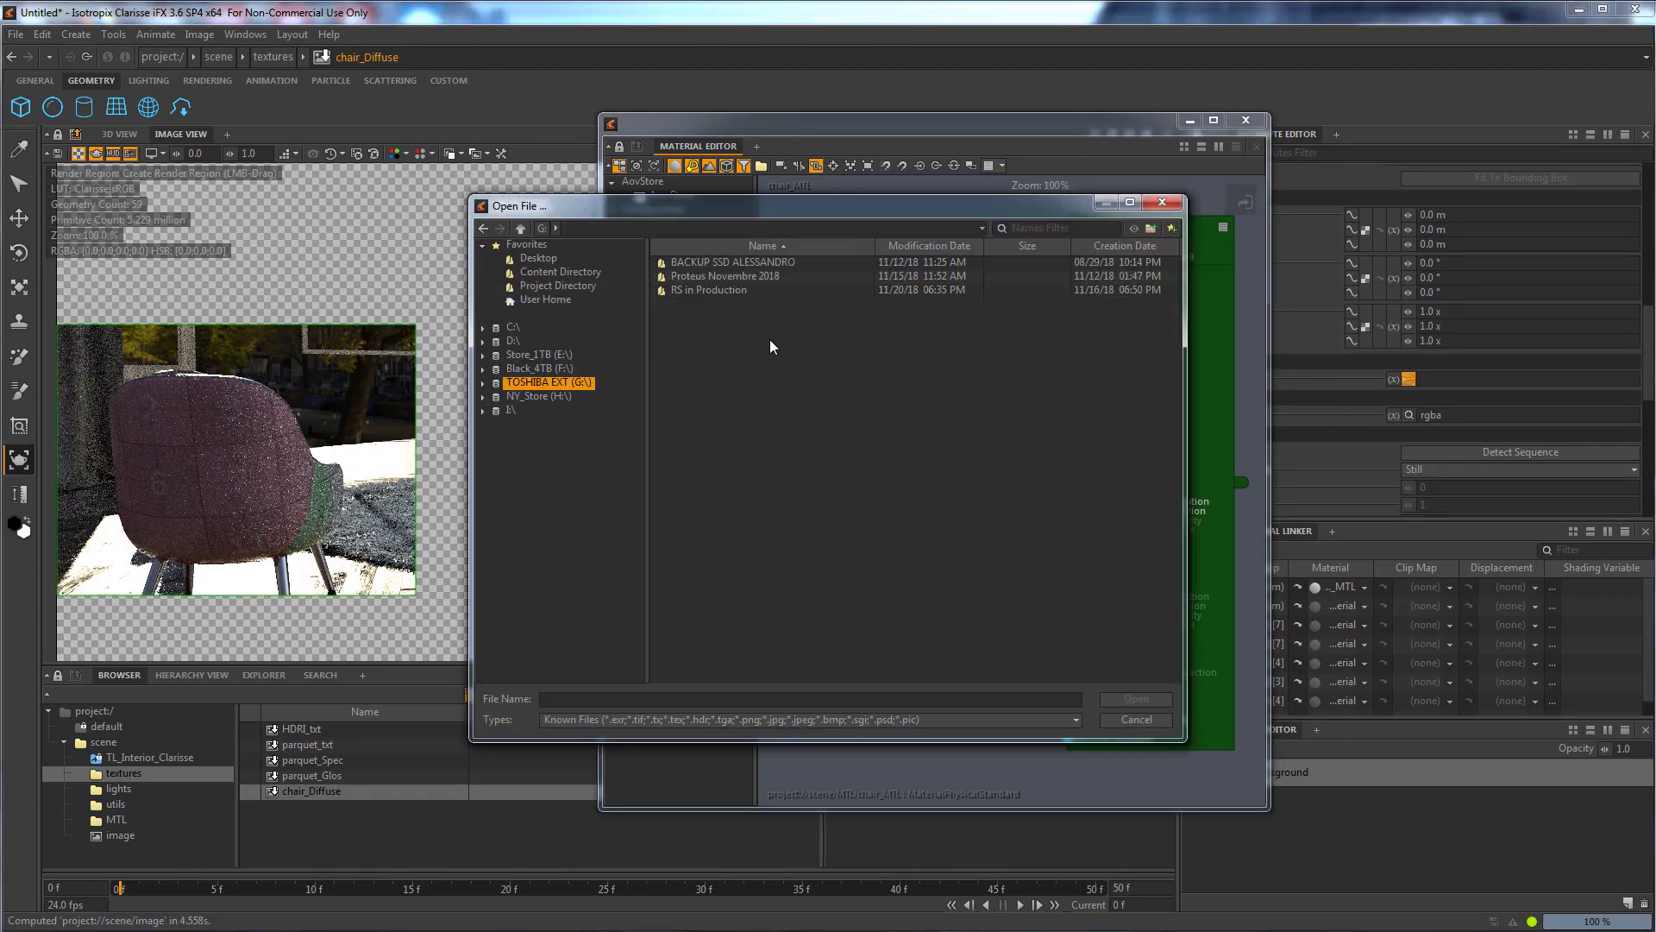
double_click(725, 278)
double_click(691, 262)
double_click(691, 262)
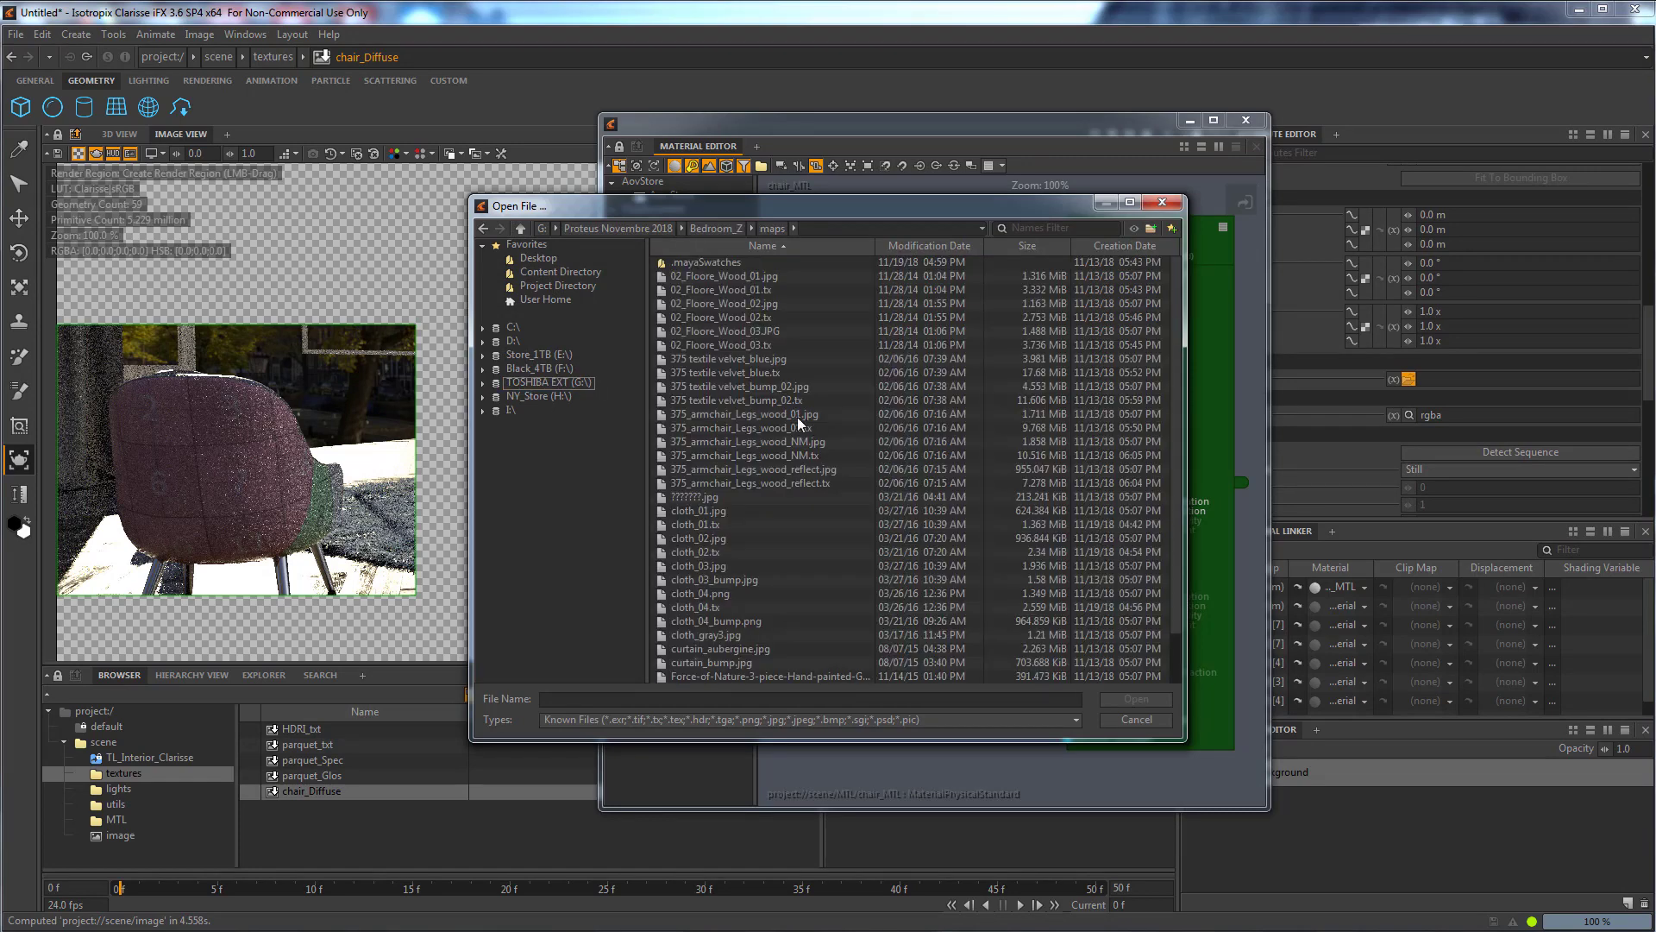
left_click(778, 358)
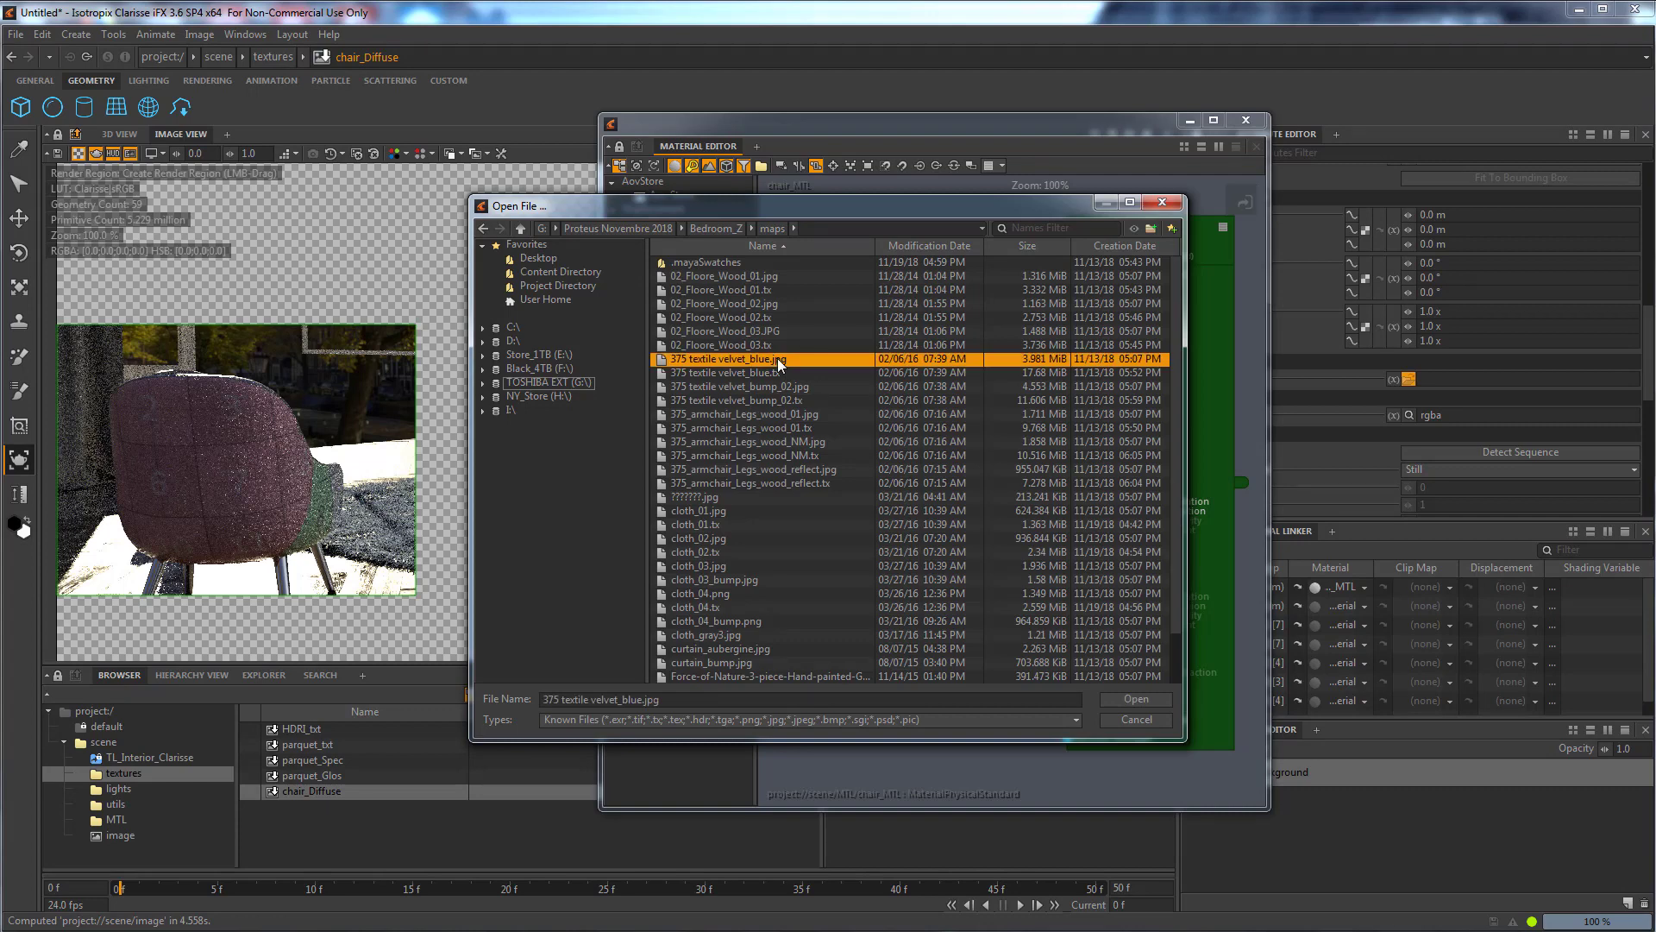
left_click(1137, 700)
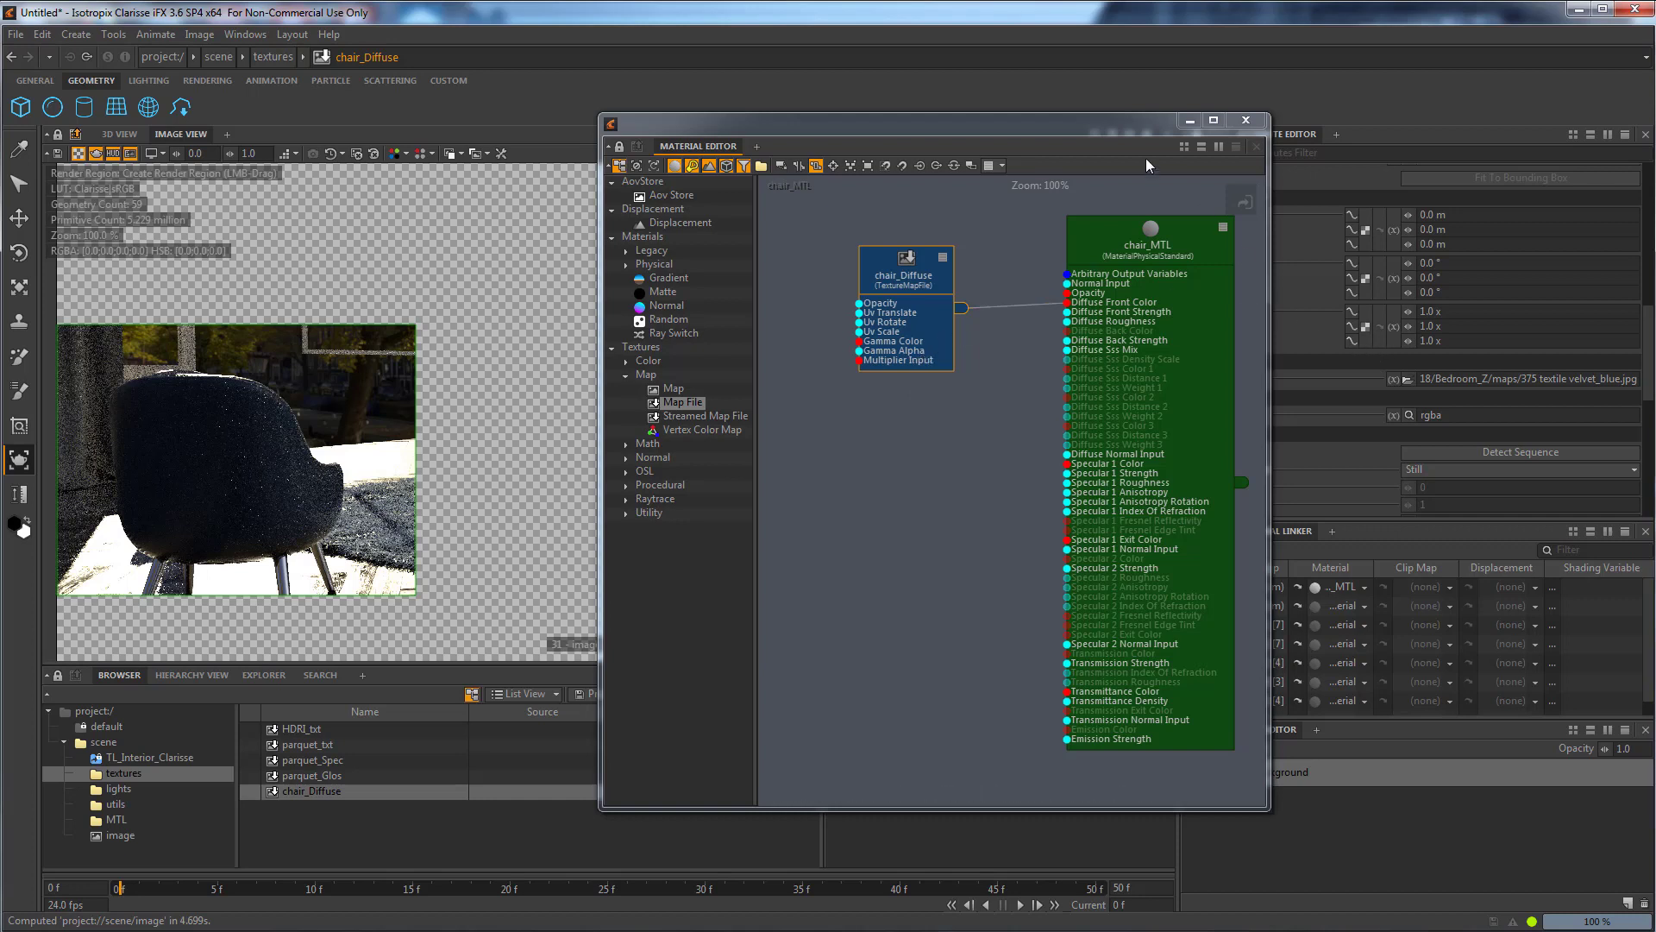
Set chair_MTL's Specular 1 index of refraction to 1.75 and its Specular 1 roughness to 60%.
left_click_drag(1121, 123, 1026, 95)
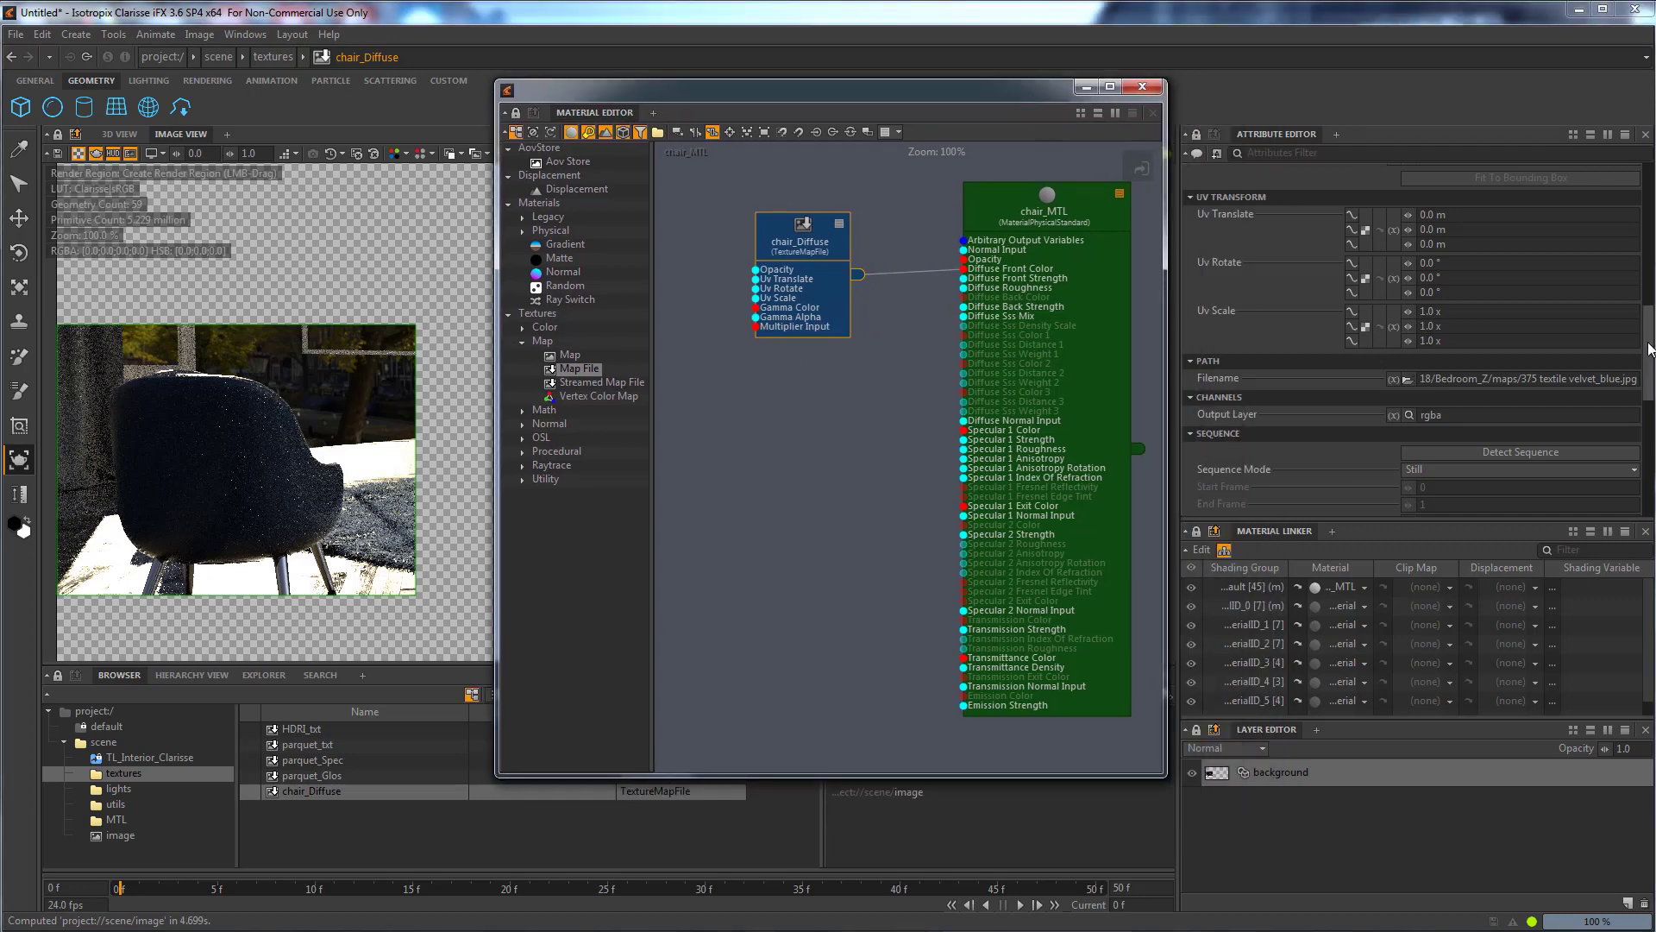
scroll(1584, 236, "up", 5)
left_click(1008, 222)
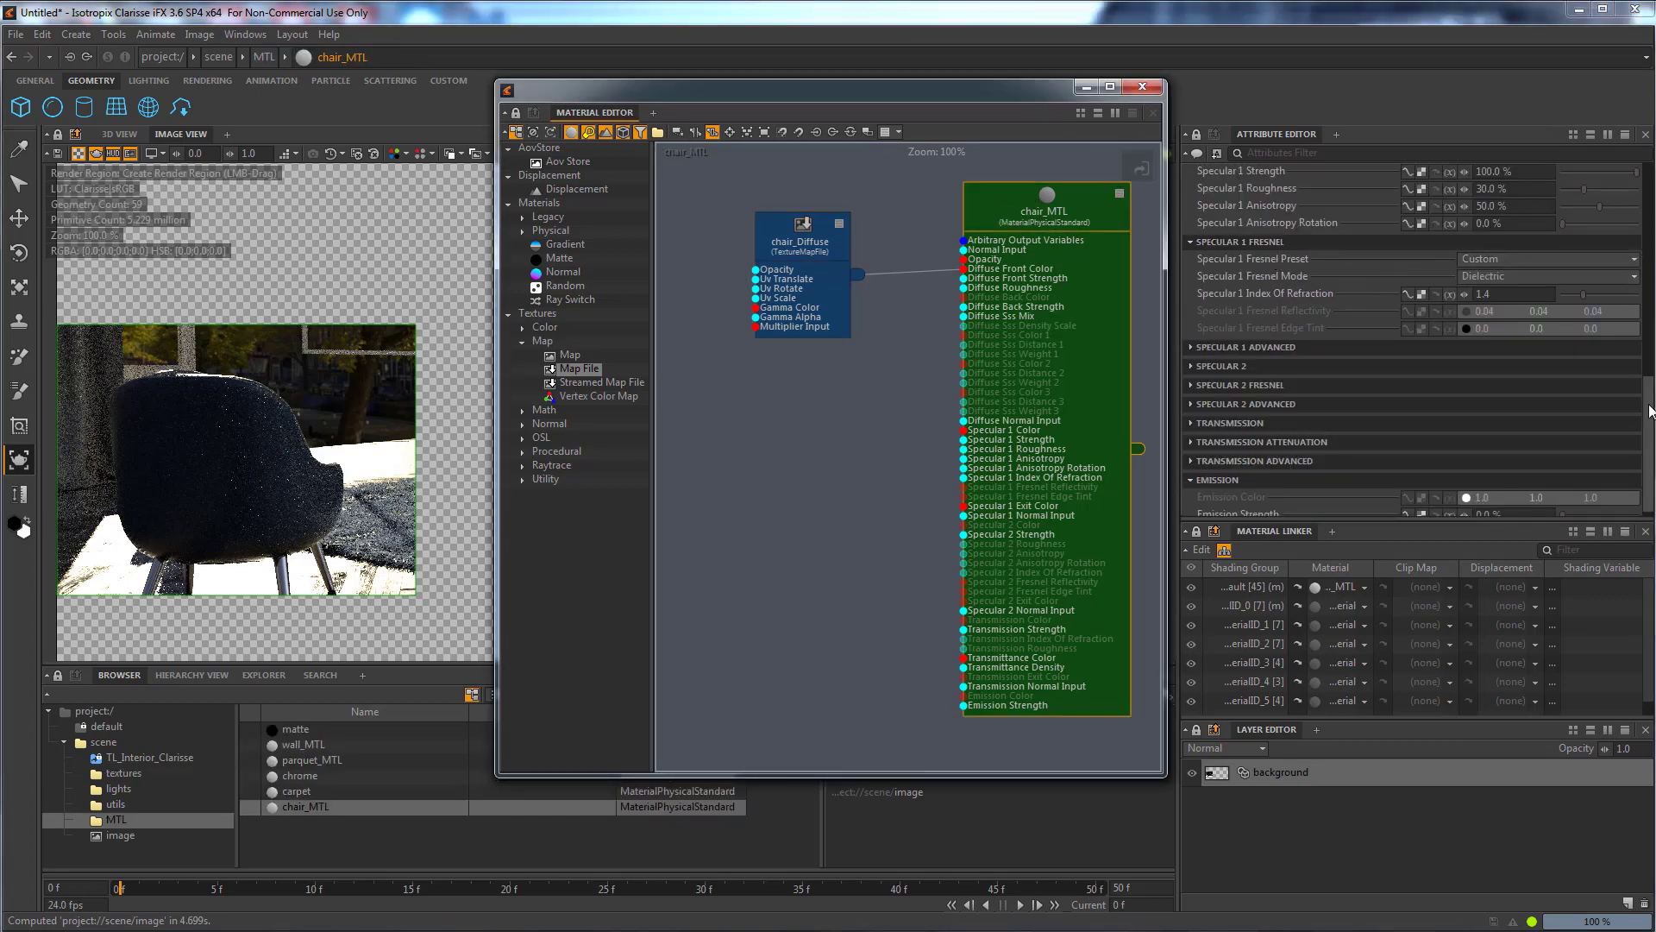
scroll(1566, 376, "up", 3)
left_click(1526, 396)
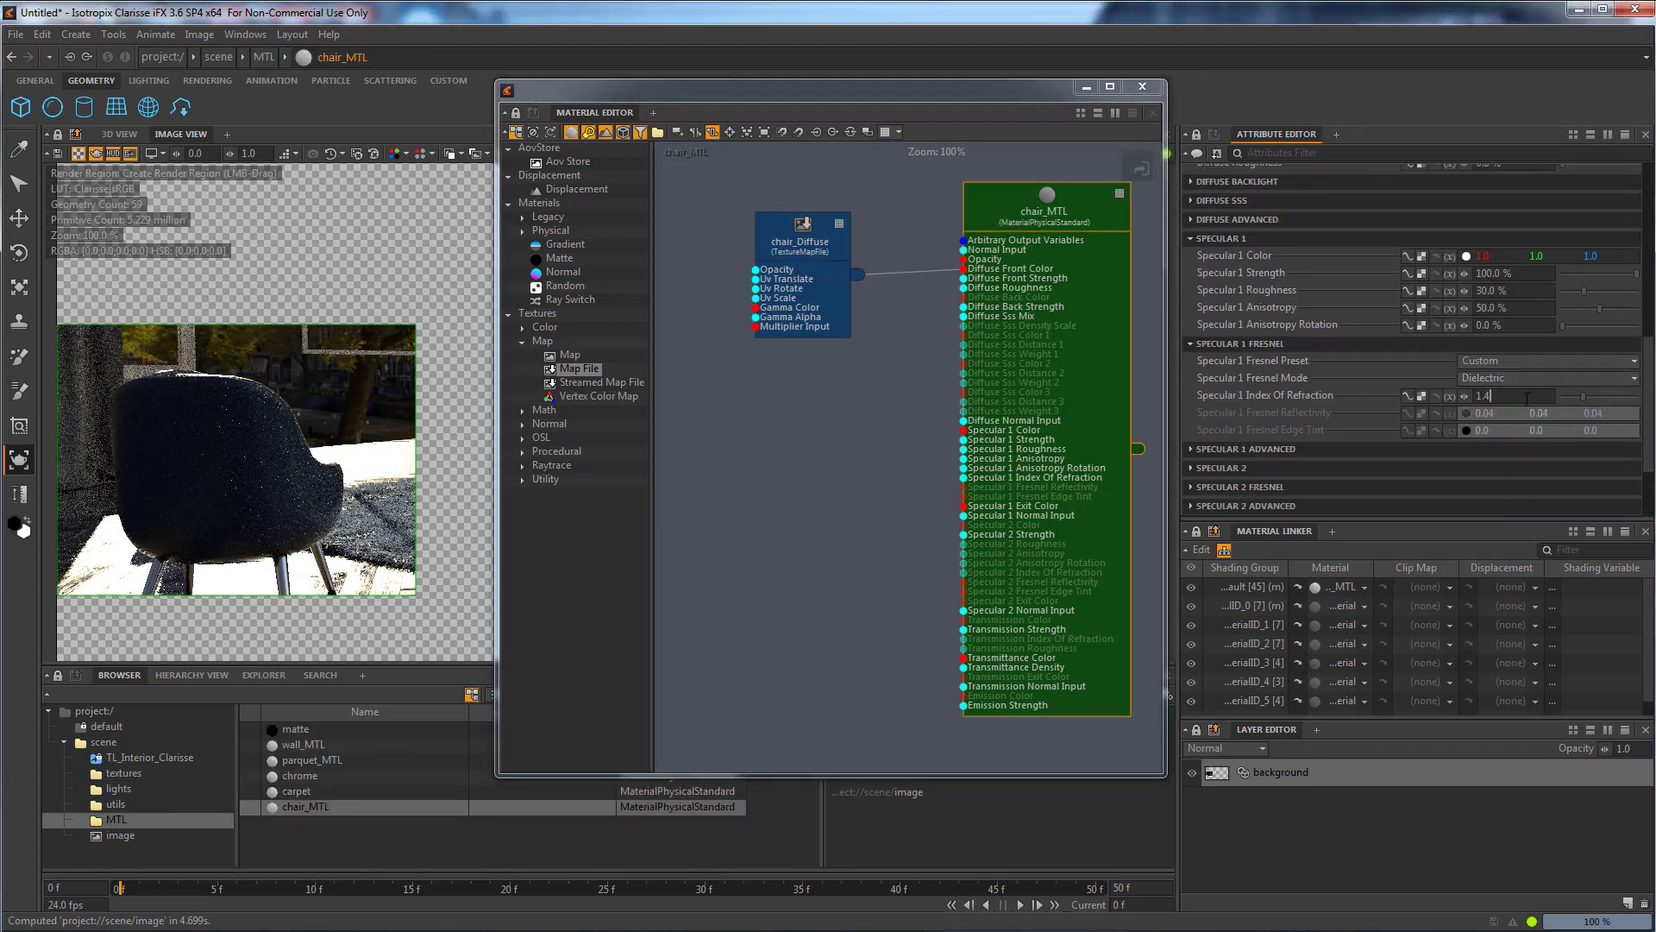
key("BackSpace")
type("75")
key("Return")
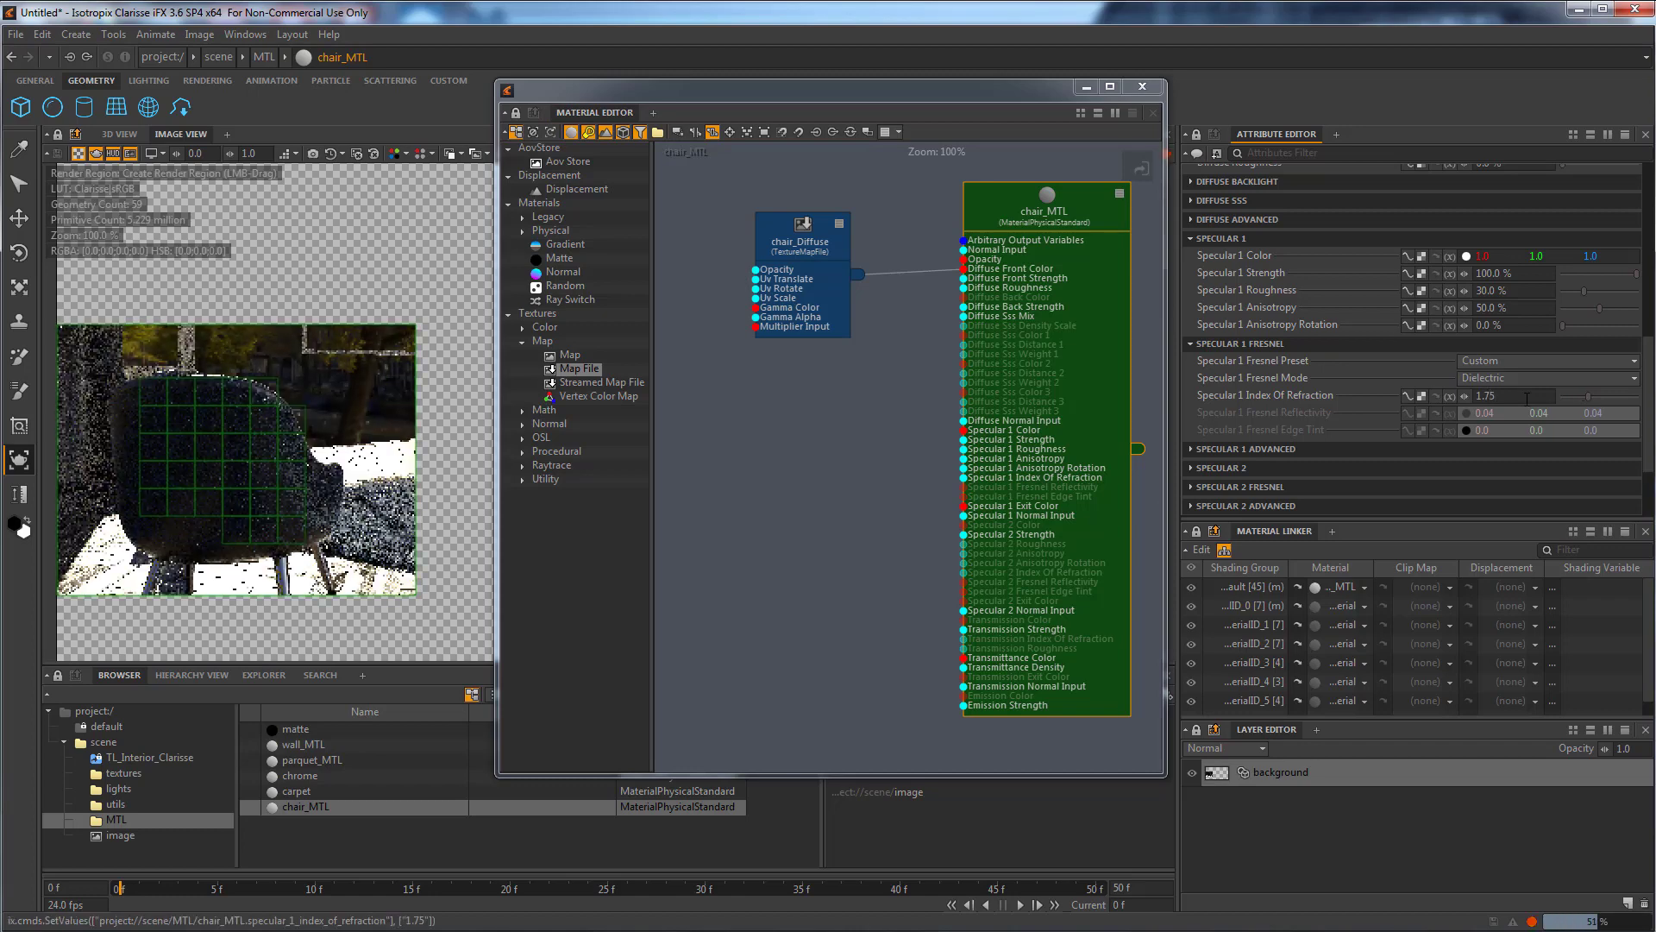
double_click(1524, 293)
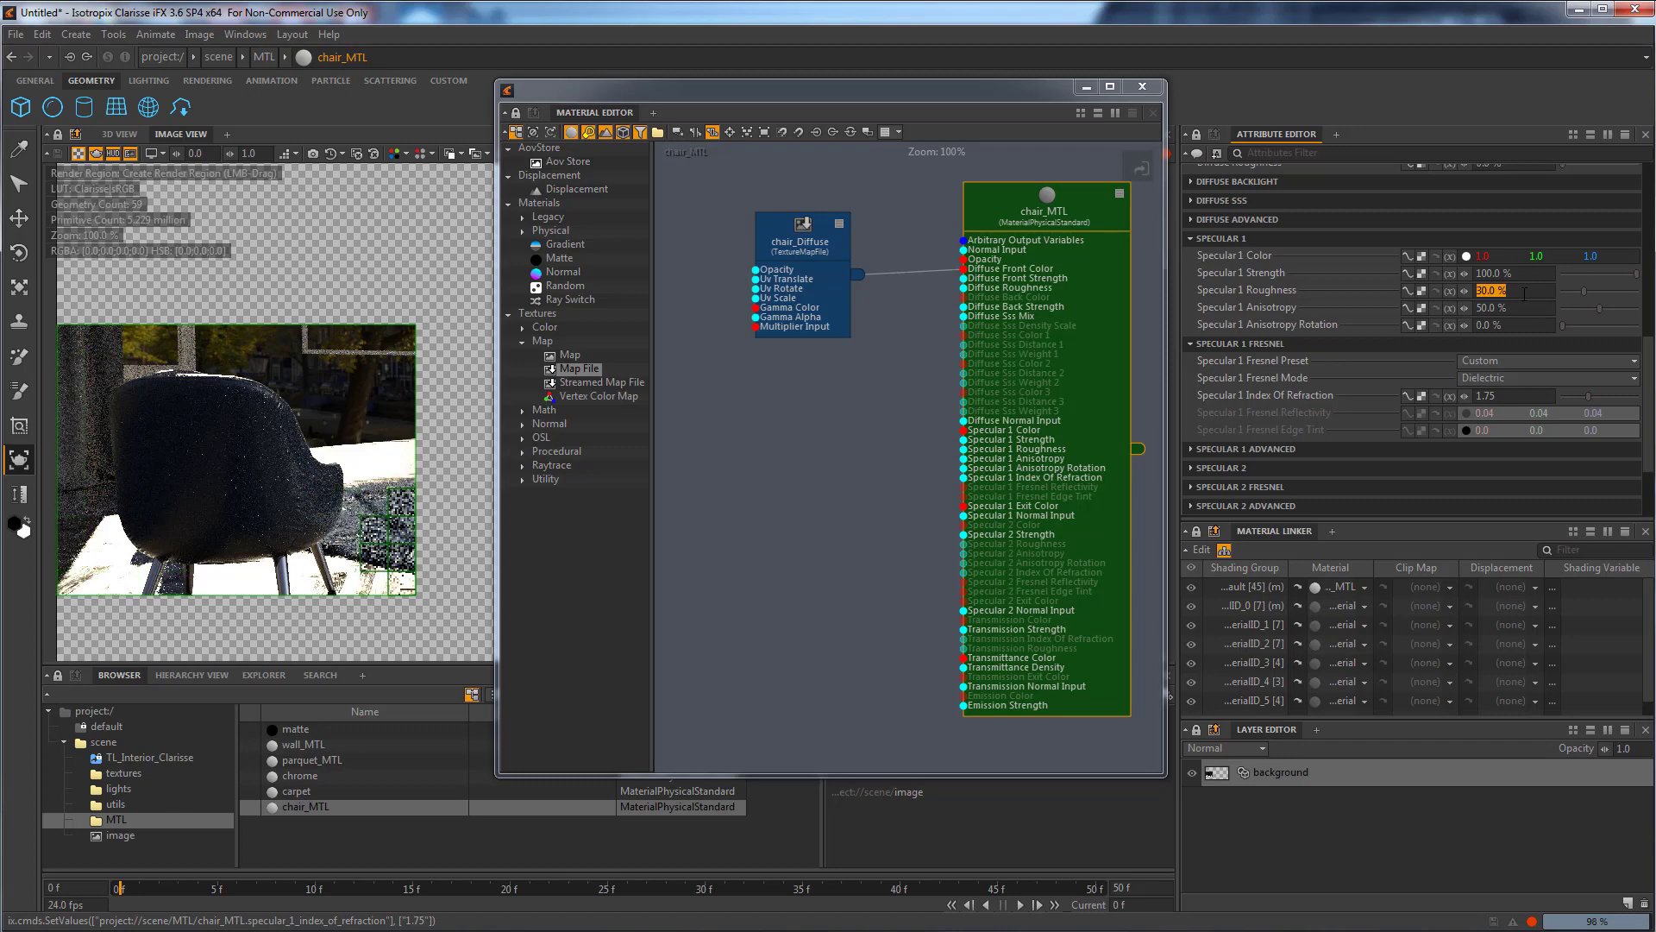
type("60")
key("Tab")
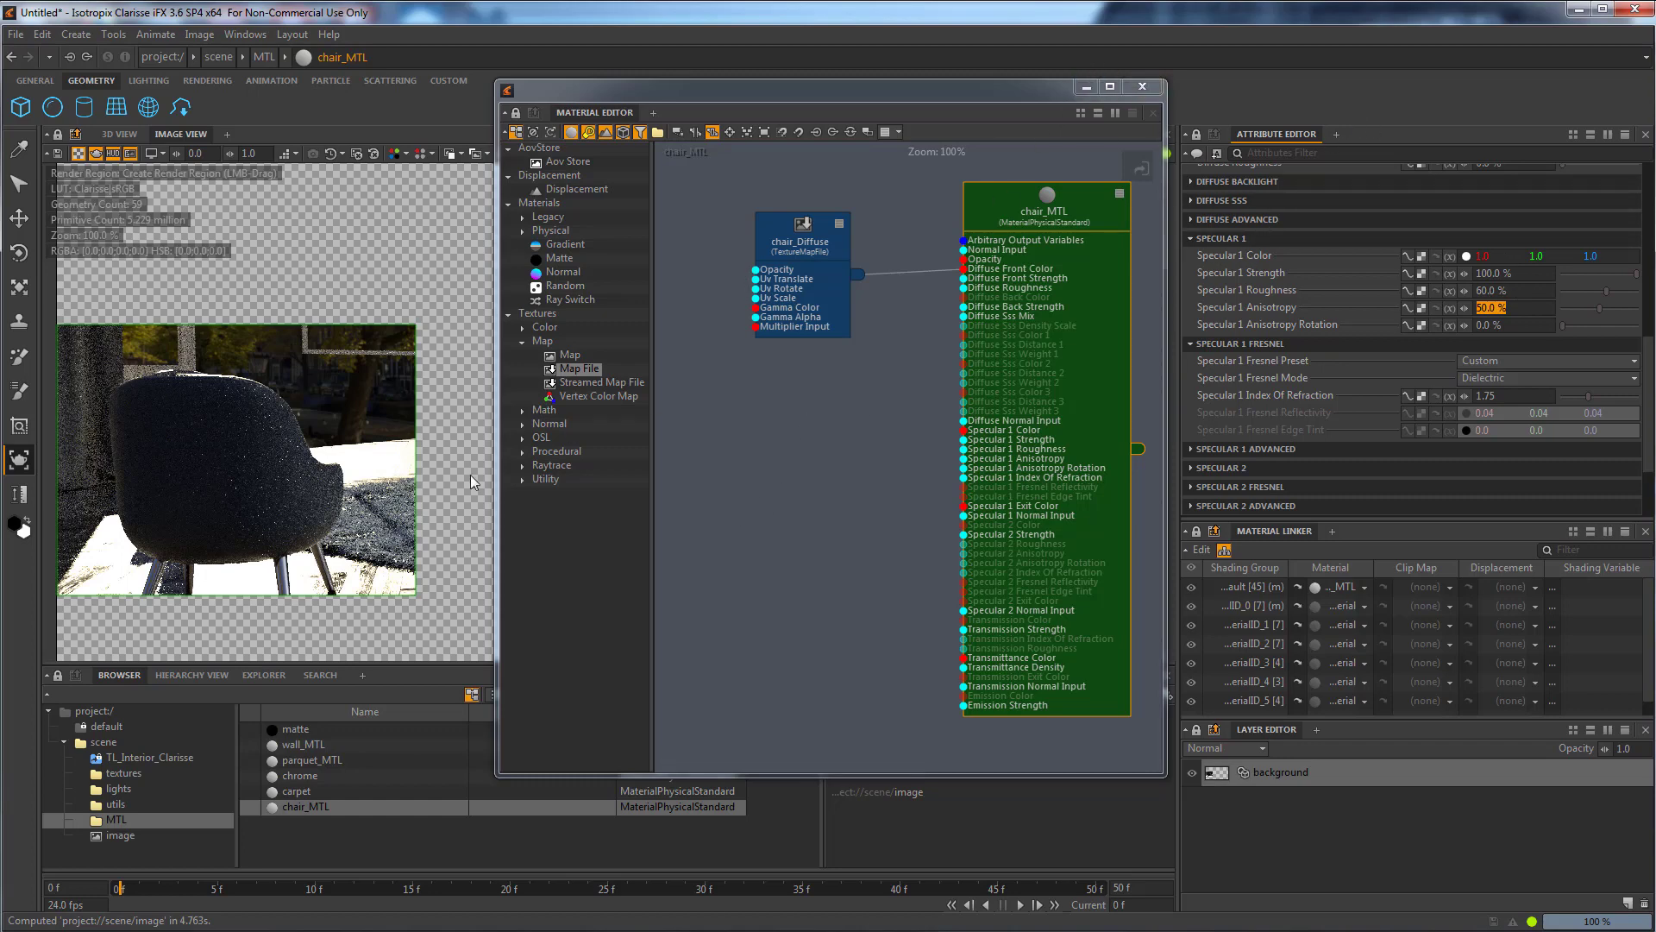
Add a second Map File texture named chair_Bump to the chair_MTL graph and store it in the textures context.
left_click_drag(578, 369, 792, 461)
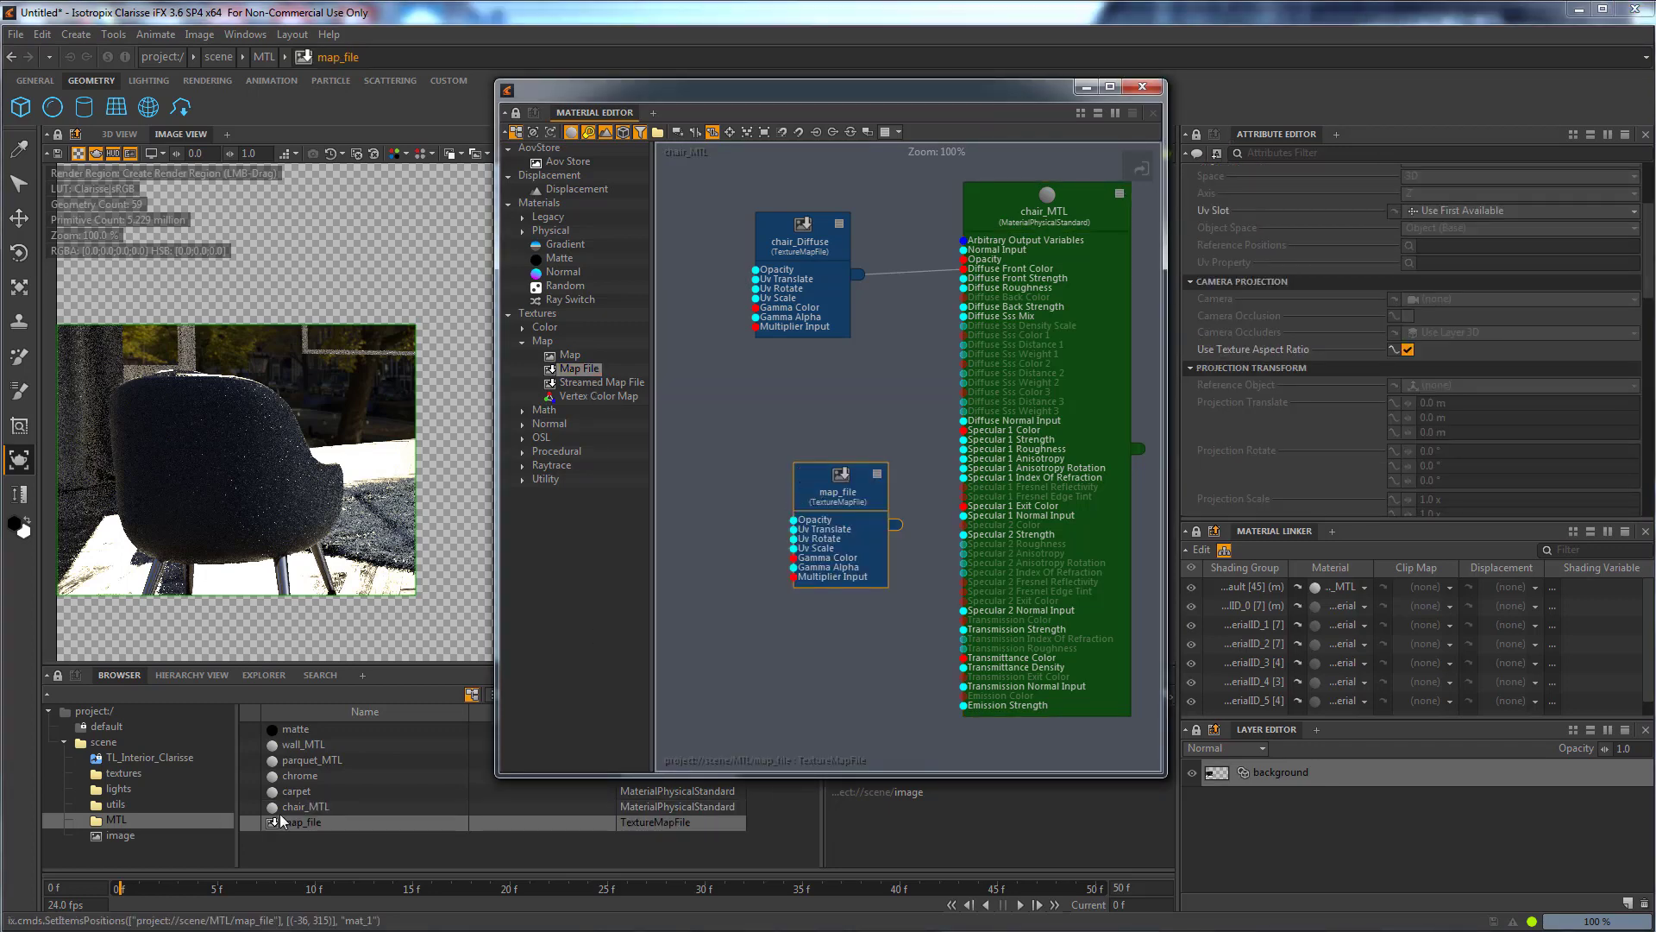
left_click_drag(279, 821, 117, 778)
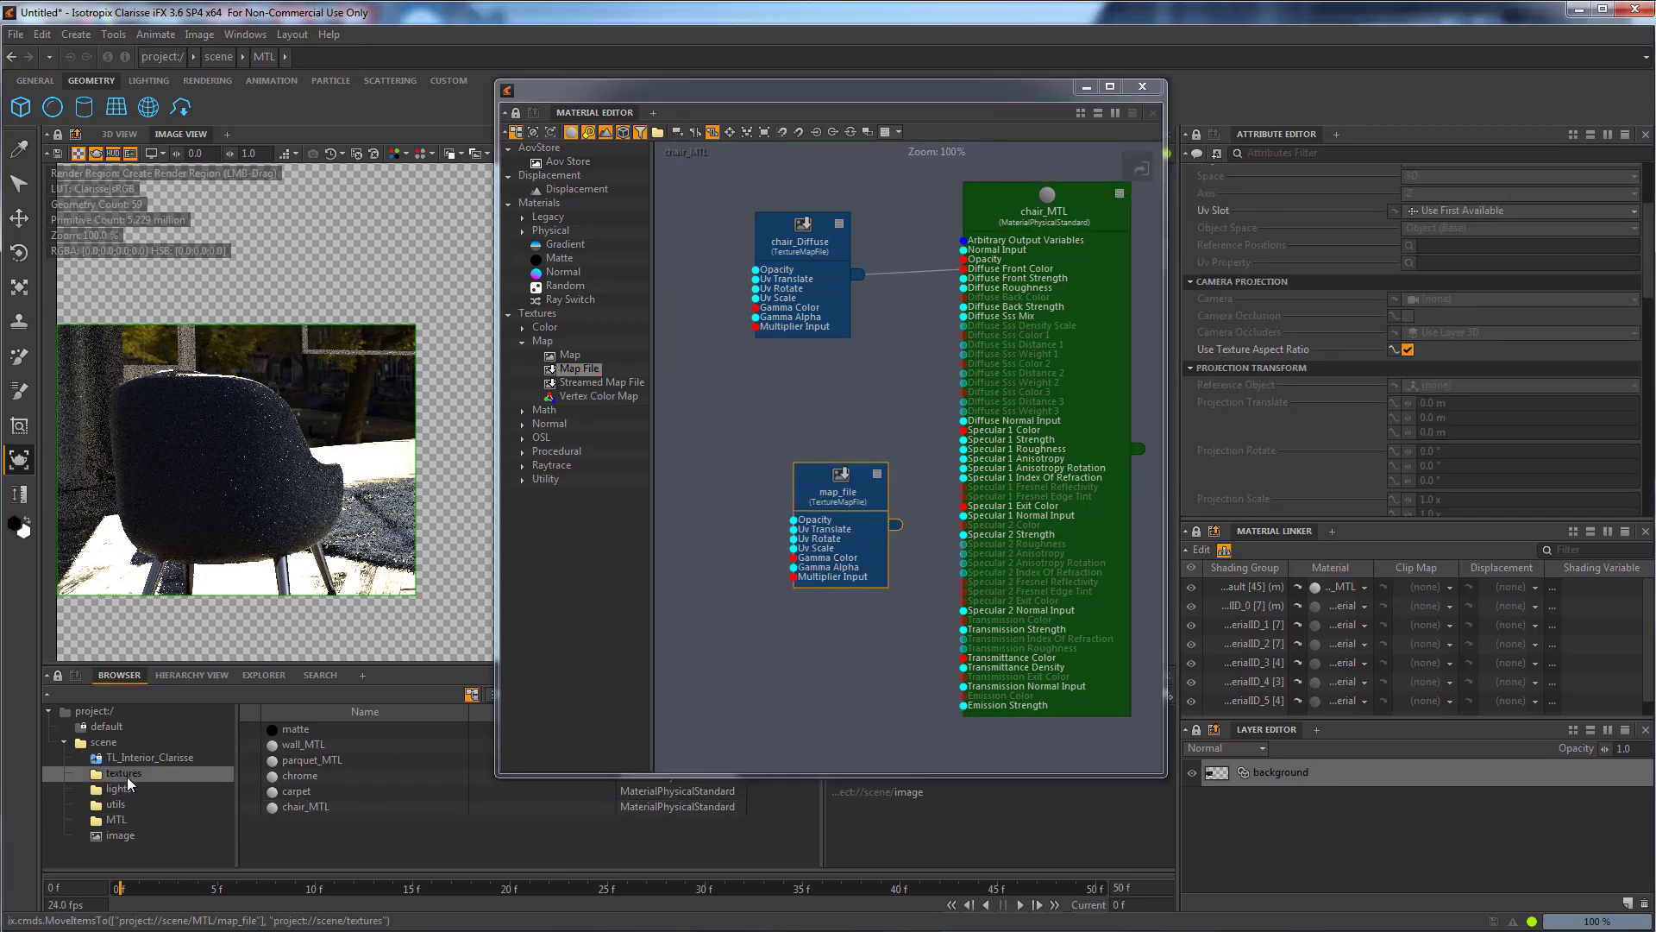
left_click(127, 776)
left_click(288, 809)
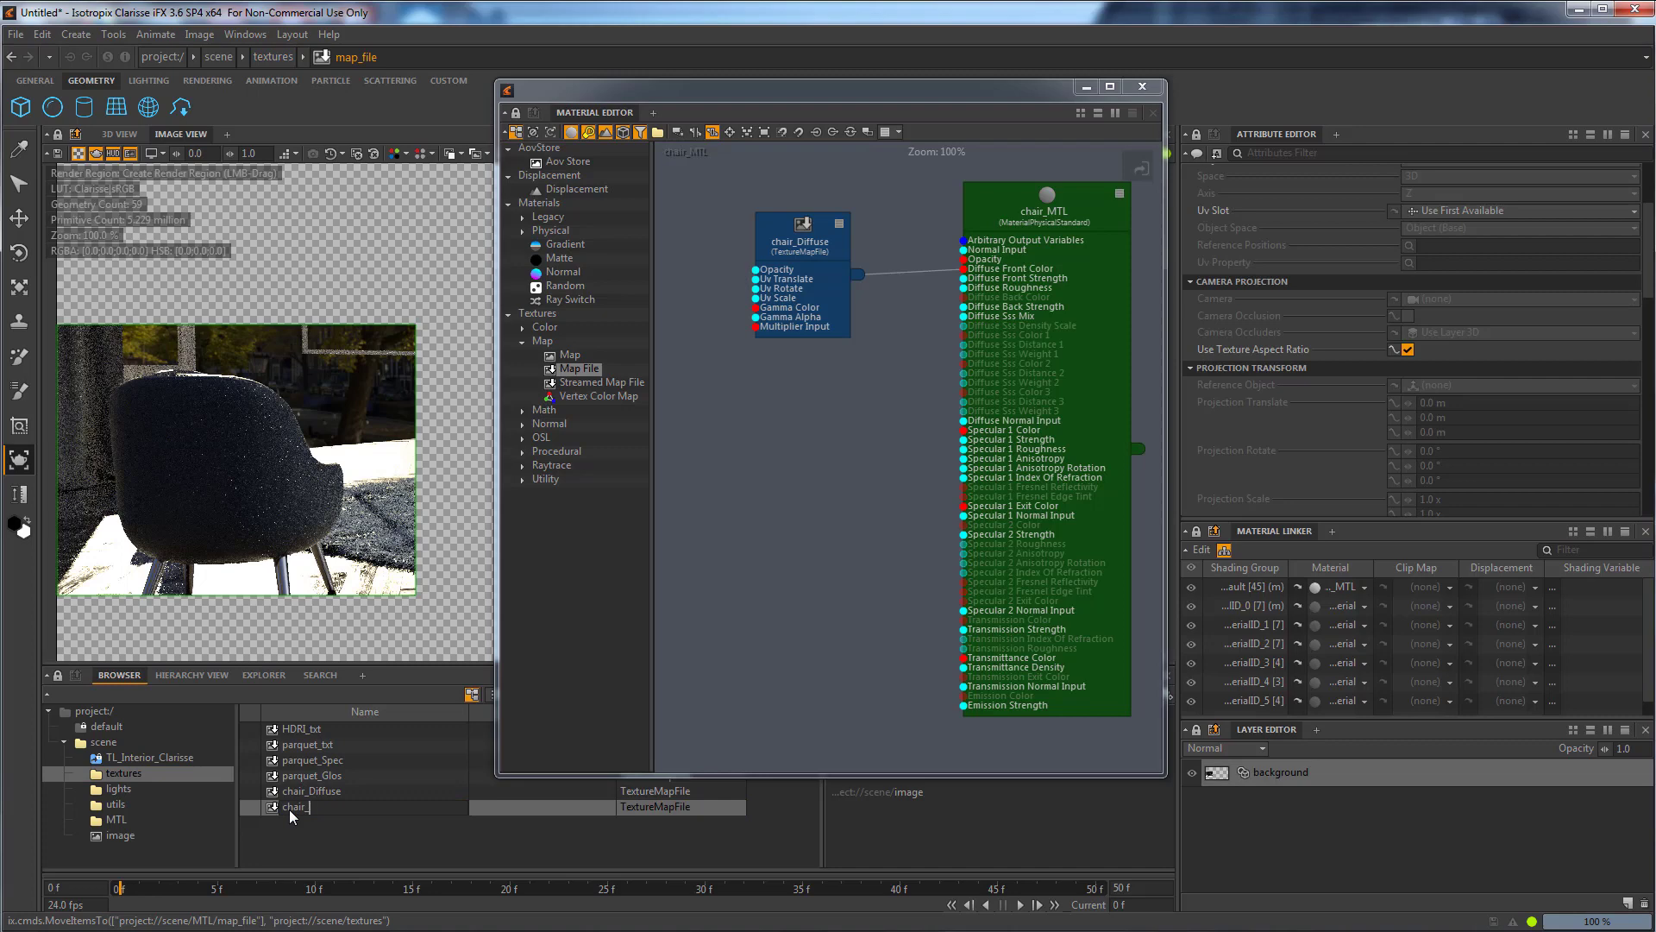
type("chair_Bump")
key("Return")
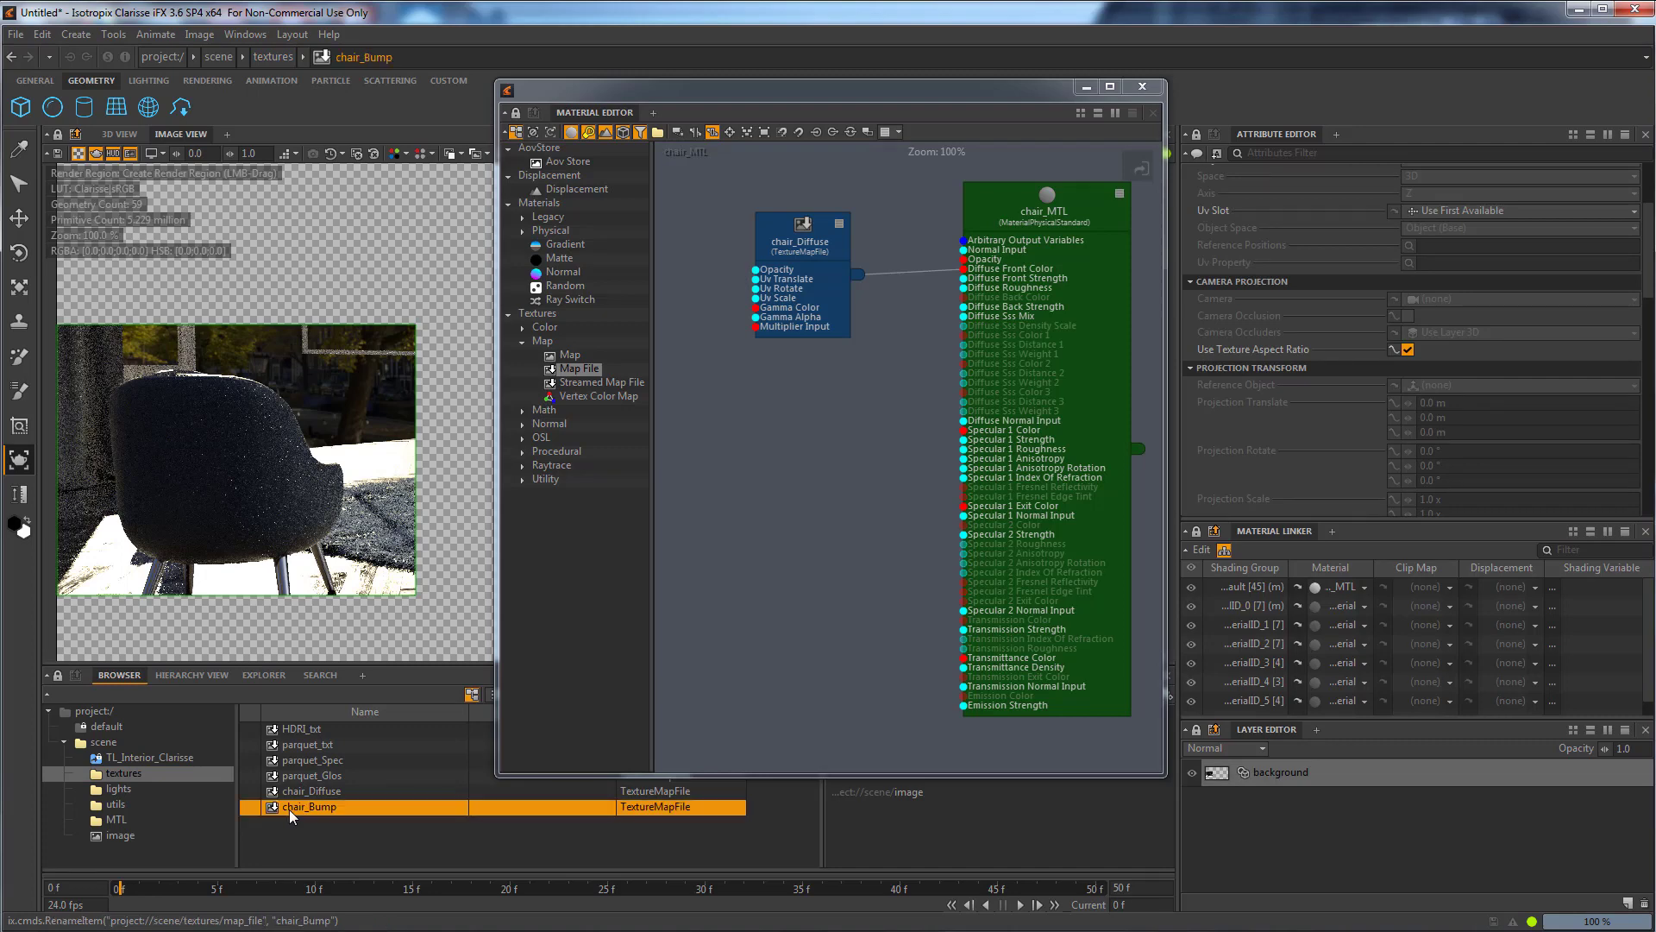
mouse_move(737, 482)
left_mouse_down()
mouse_move(754, 473)
mouse_move(720, 485)
left_mouse_up()
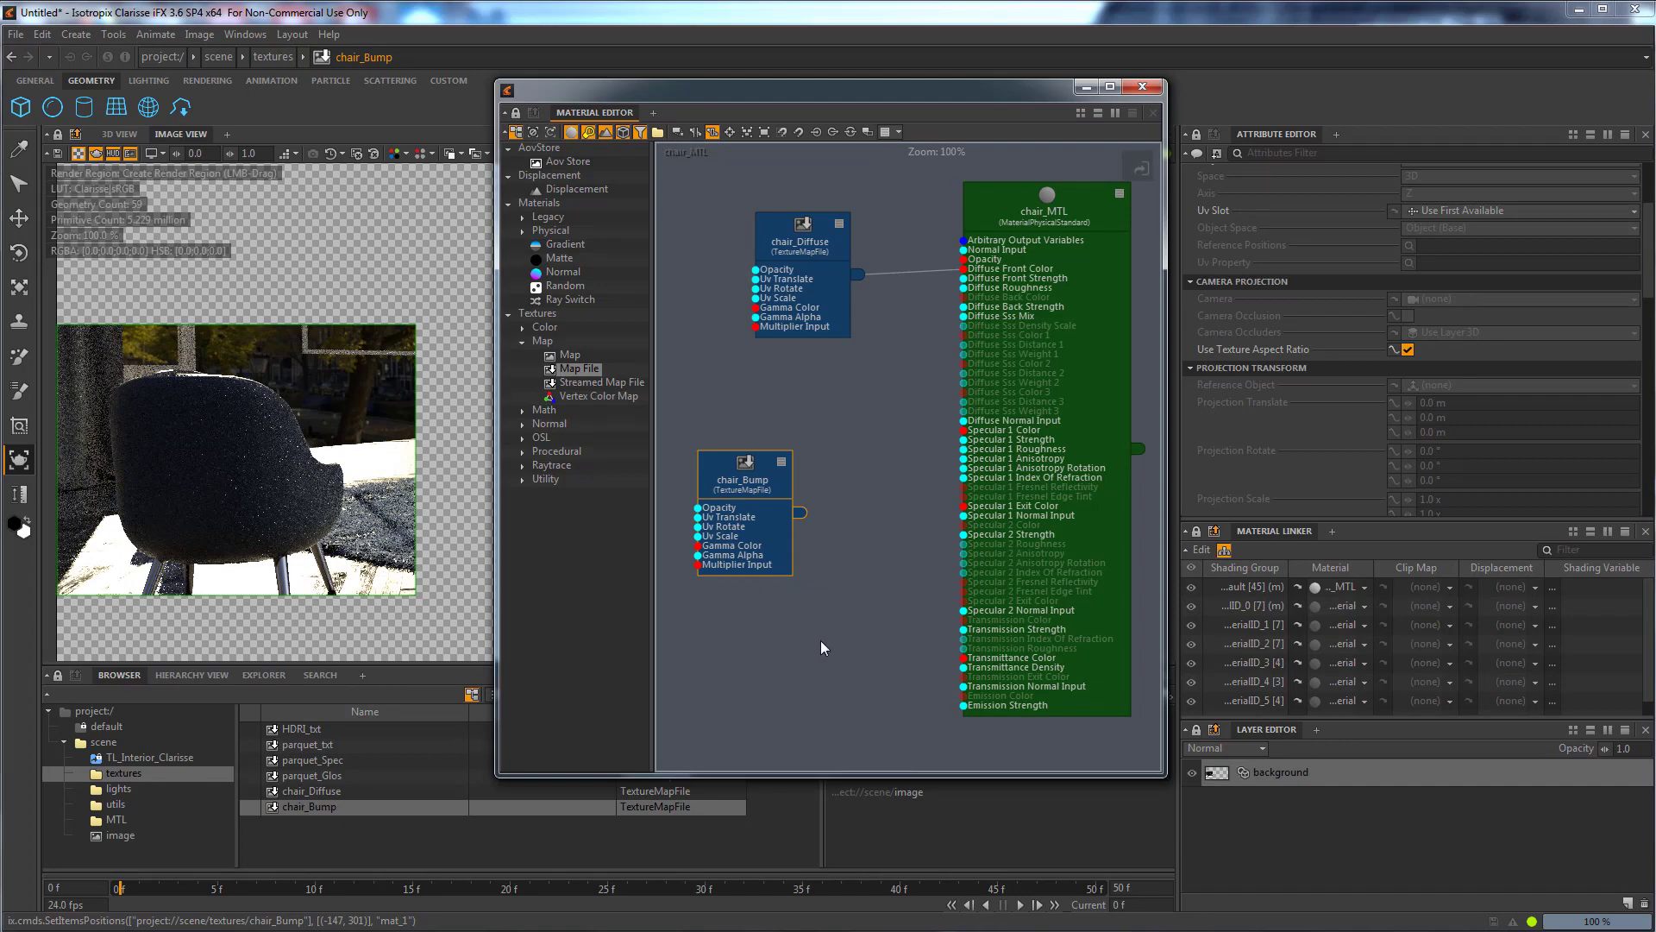
Collapse the chair_Diffuse node and add a Bump Map texture node to the chair_MTL graph.
left_click_drag(794, 240, 809, 273)
left_click(872, 255)
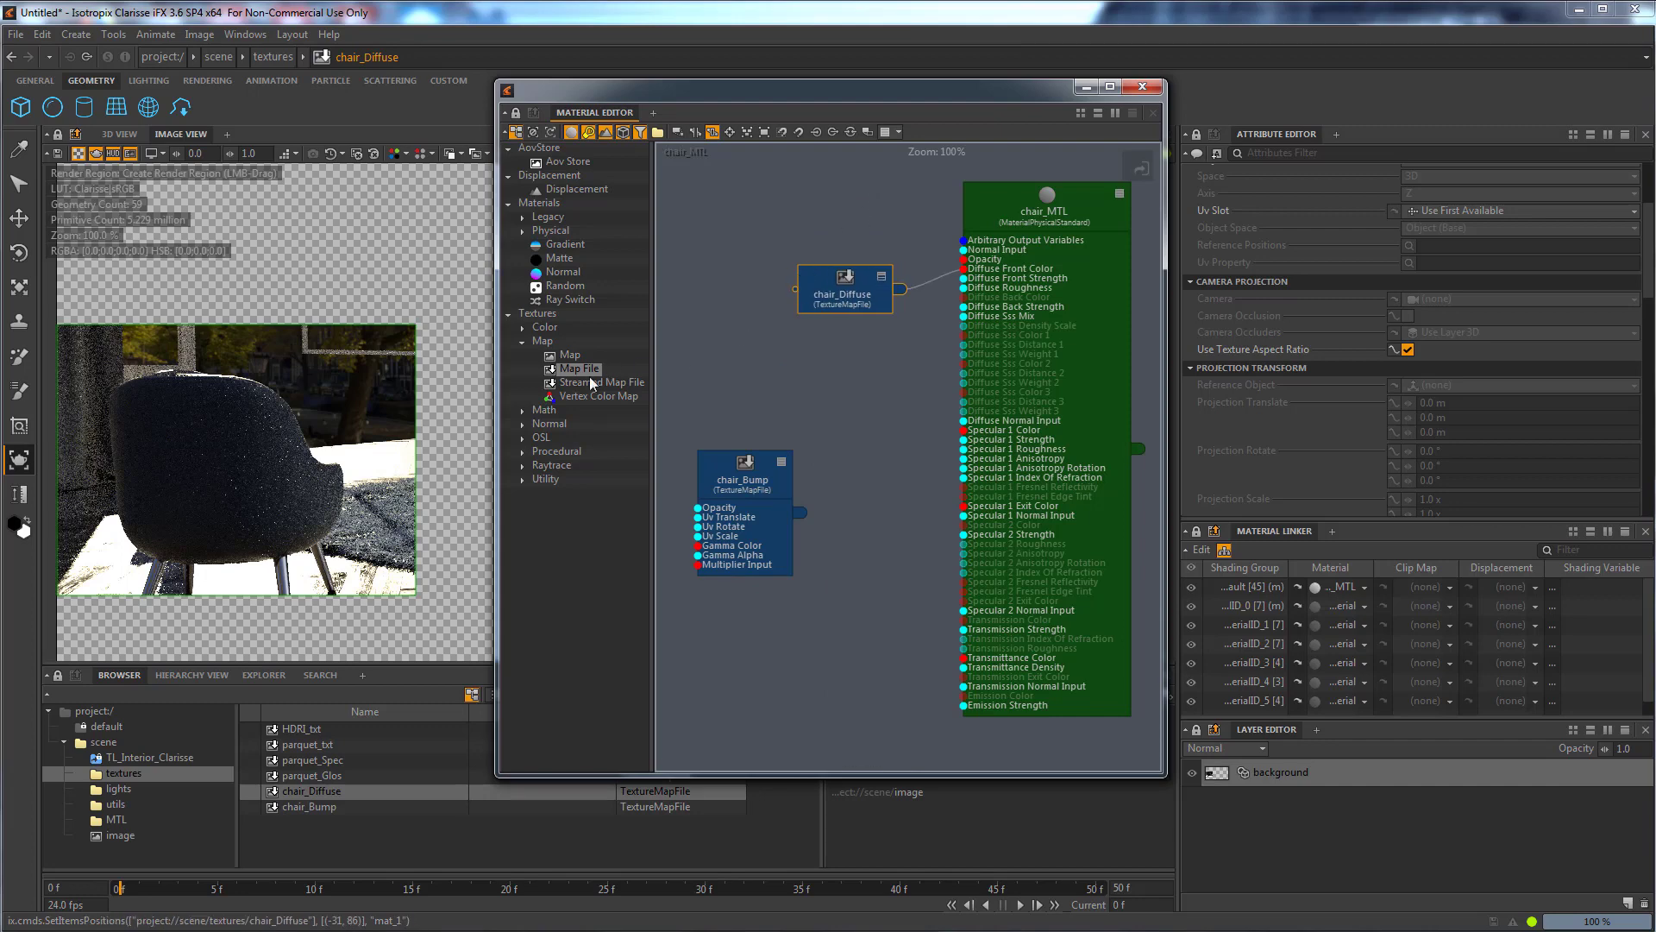
left_click(552, 423)
left_click(524, 425)
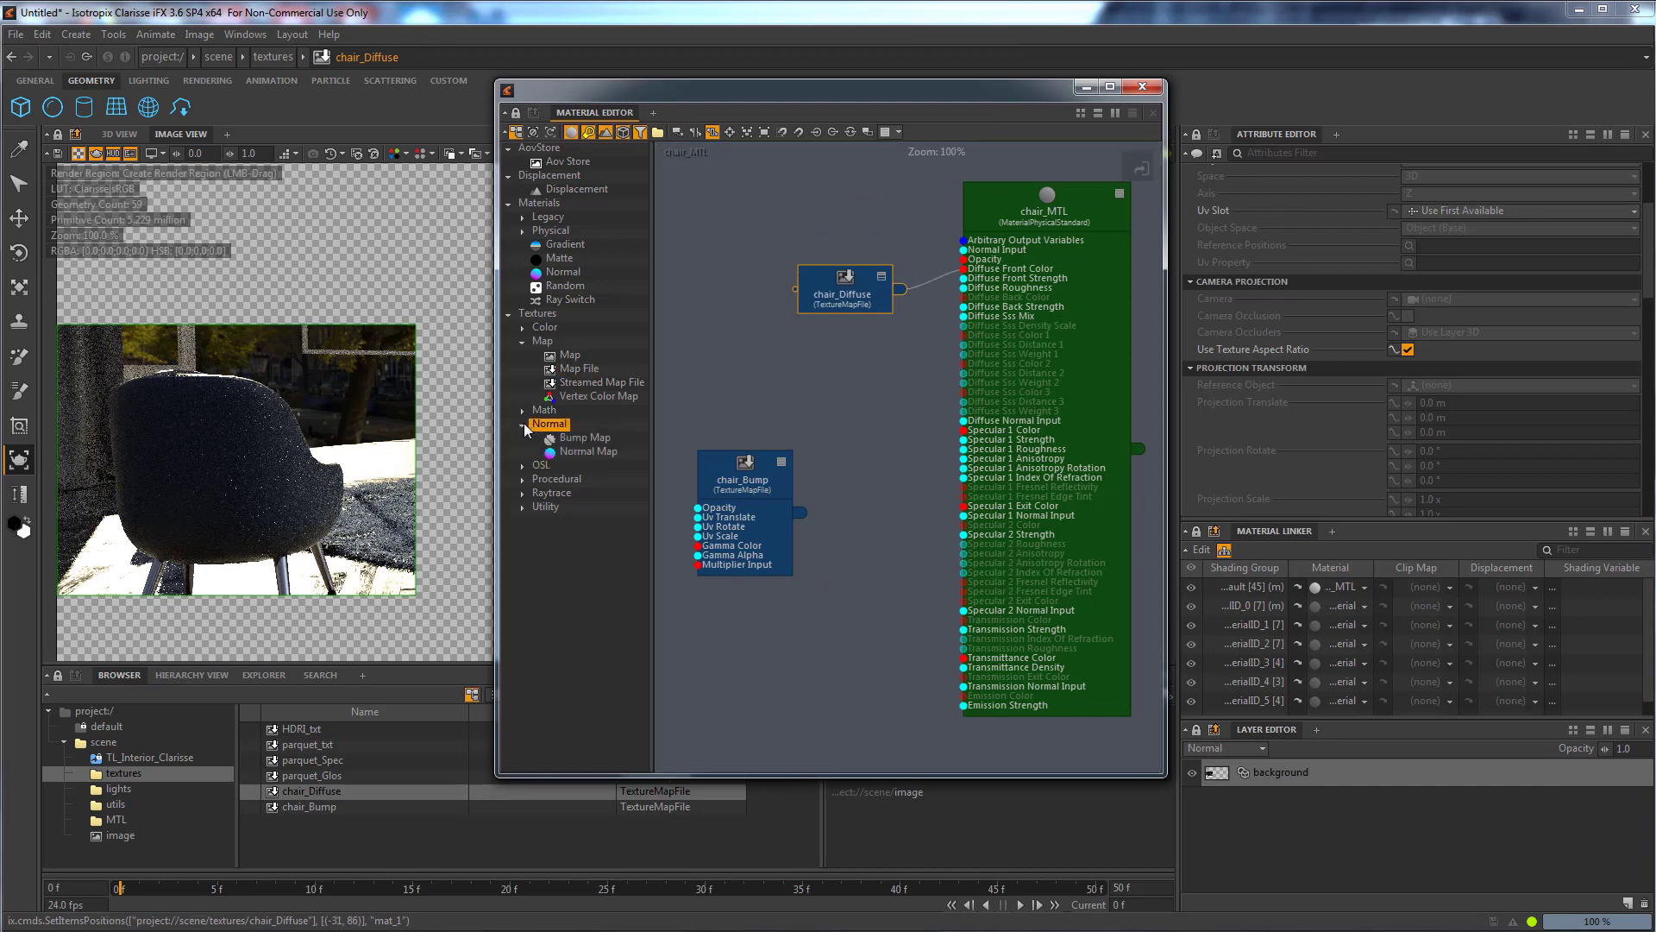
left_click_drag(768, 205, 770, 208)
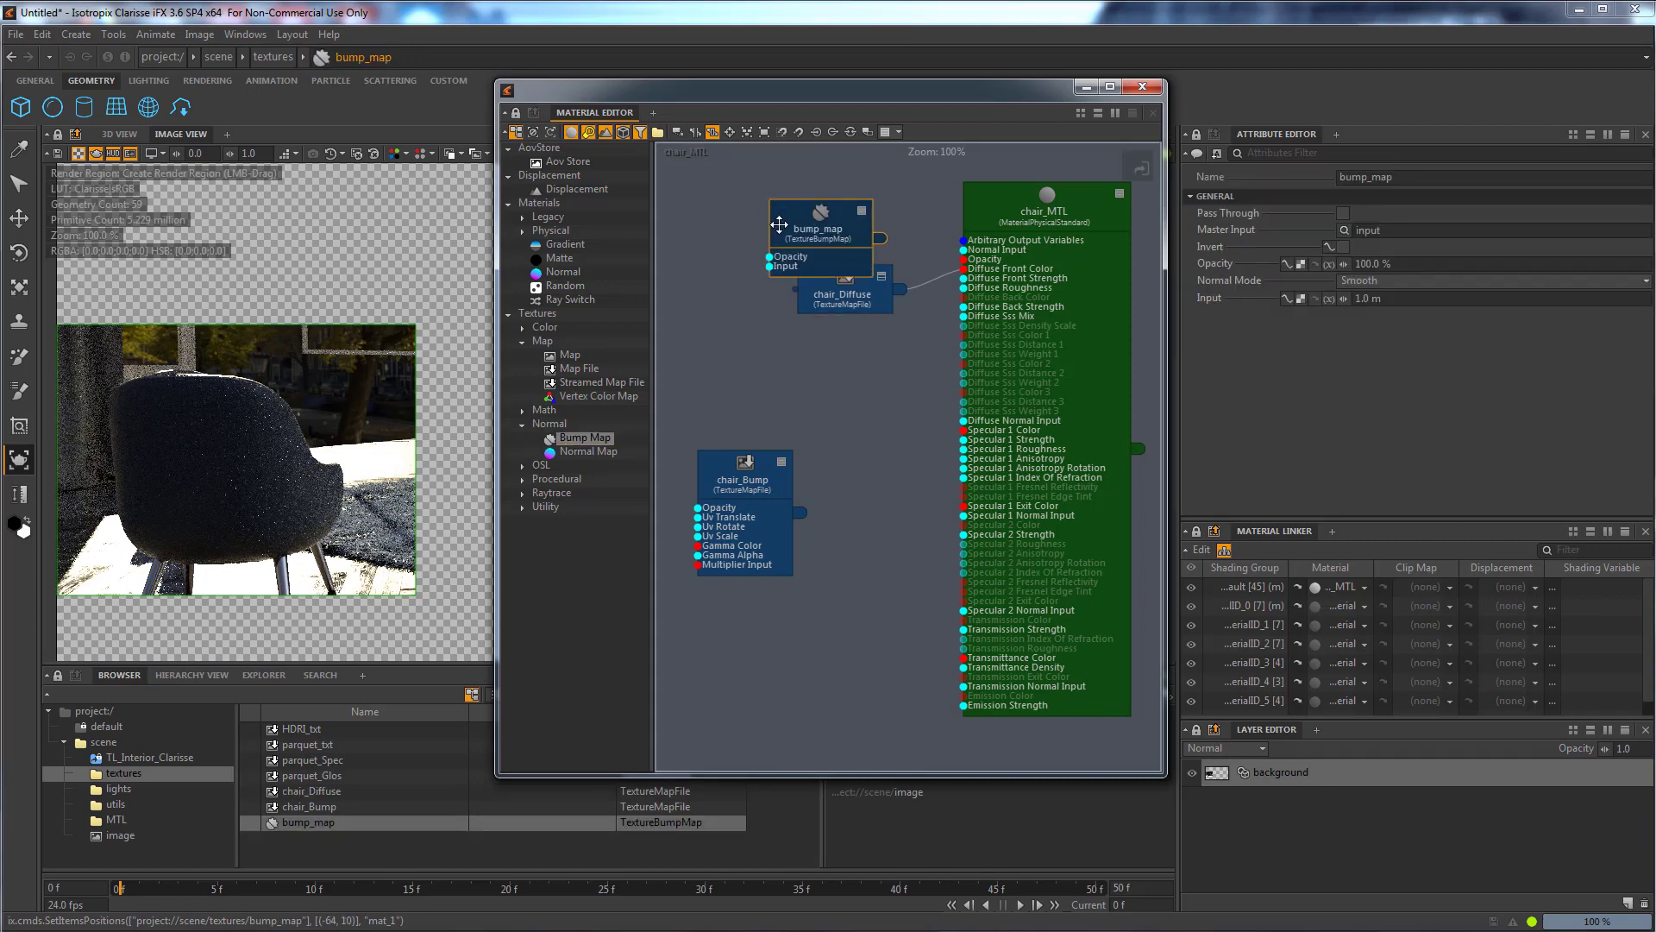
Rearrange the nodes, then connect chair_Bump to the bump_map Input and bump_map to the Normal Input of chair_MTL.
left_click_drag(711, 463, 683, 227)
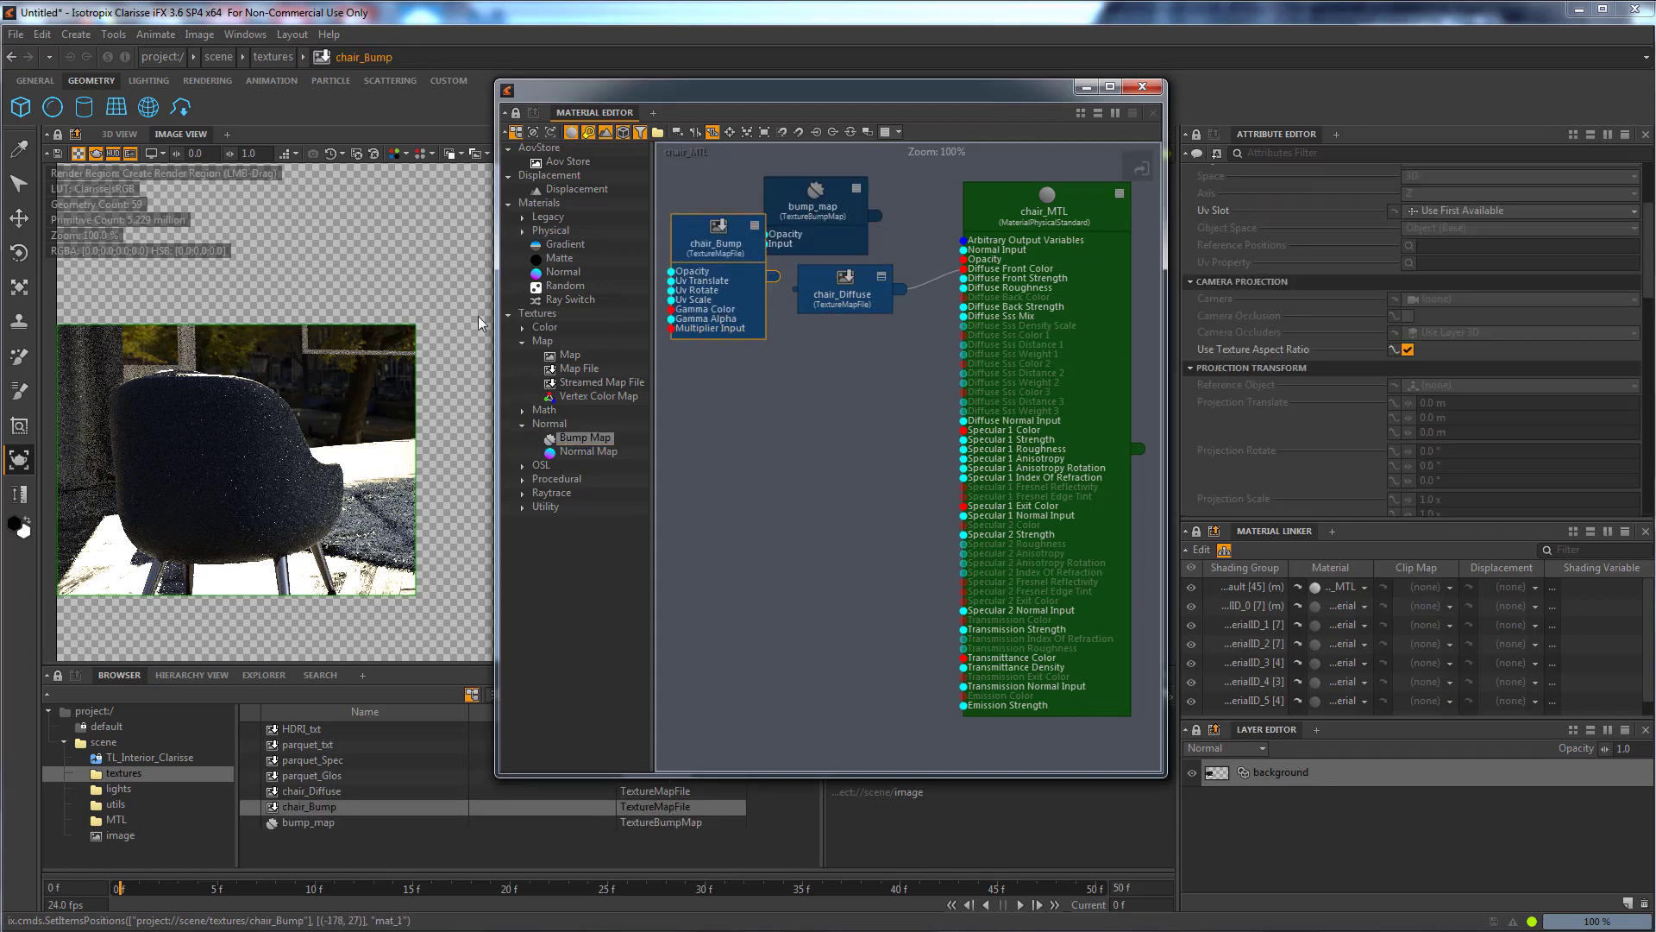
left_click_drag(493, 316, 340, 317)
left_click_drag(831, 199, 973, 204)
left_click_drag(670, 285, 790, 285)
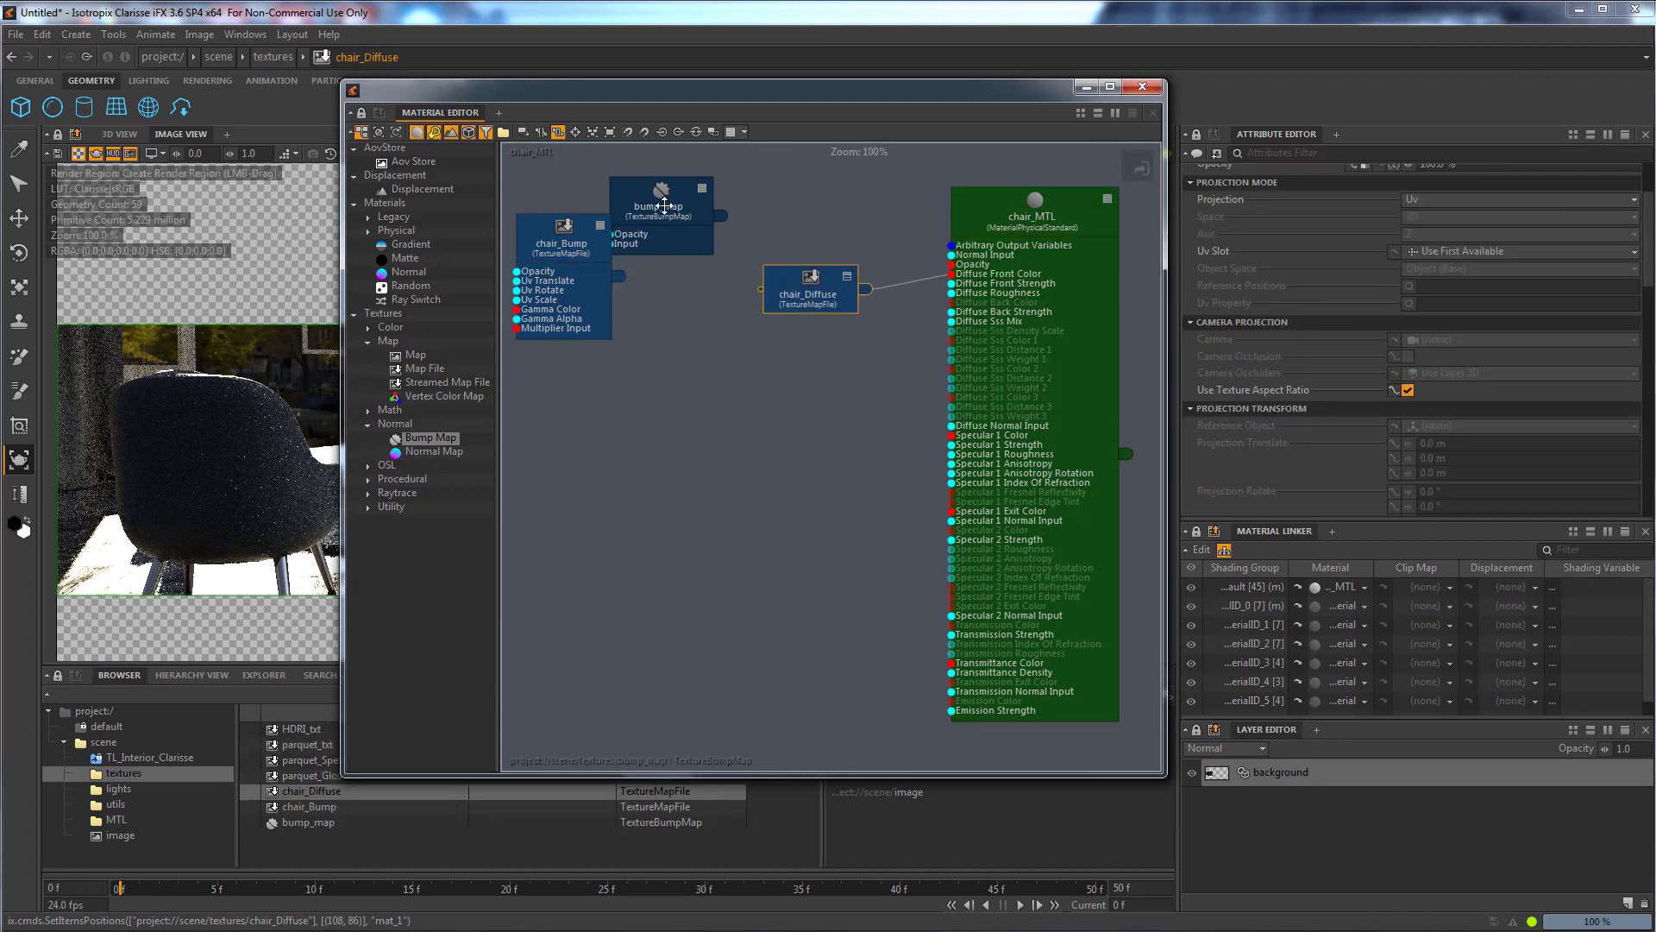
left_click_drag(664, 204, 954, 257)
left_click_drag(604, 258, 721, 243)
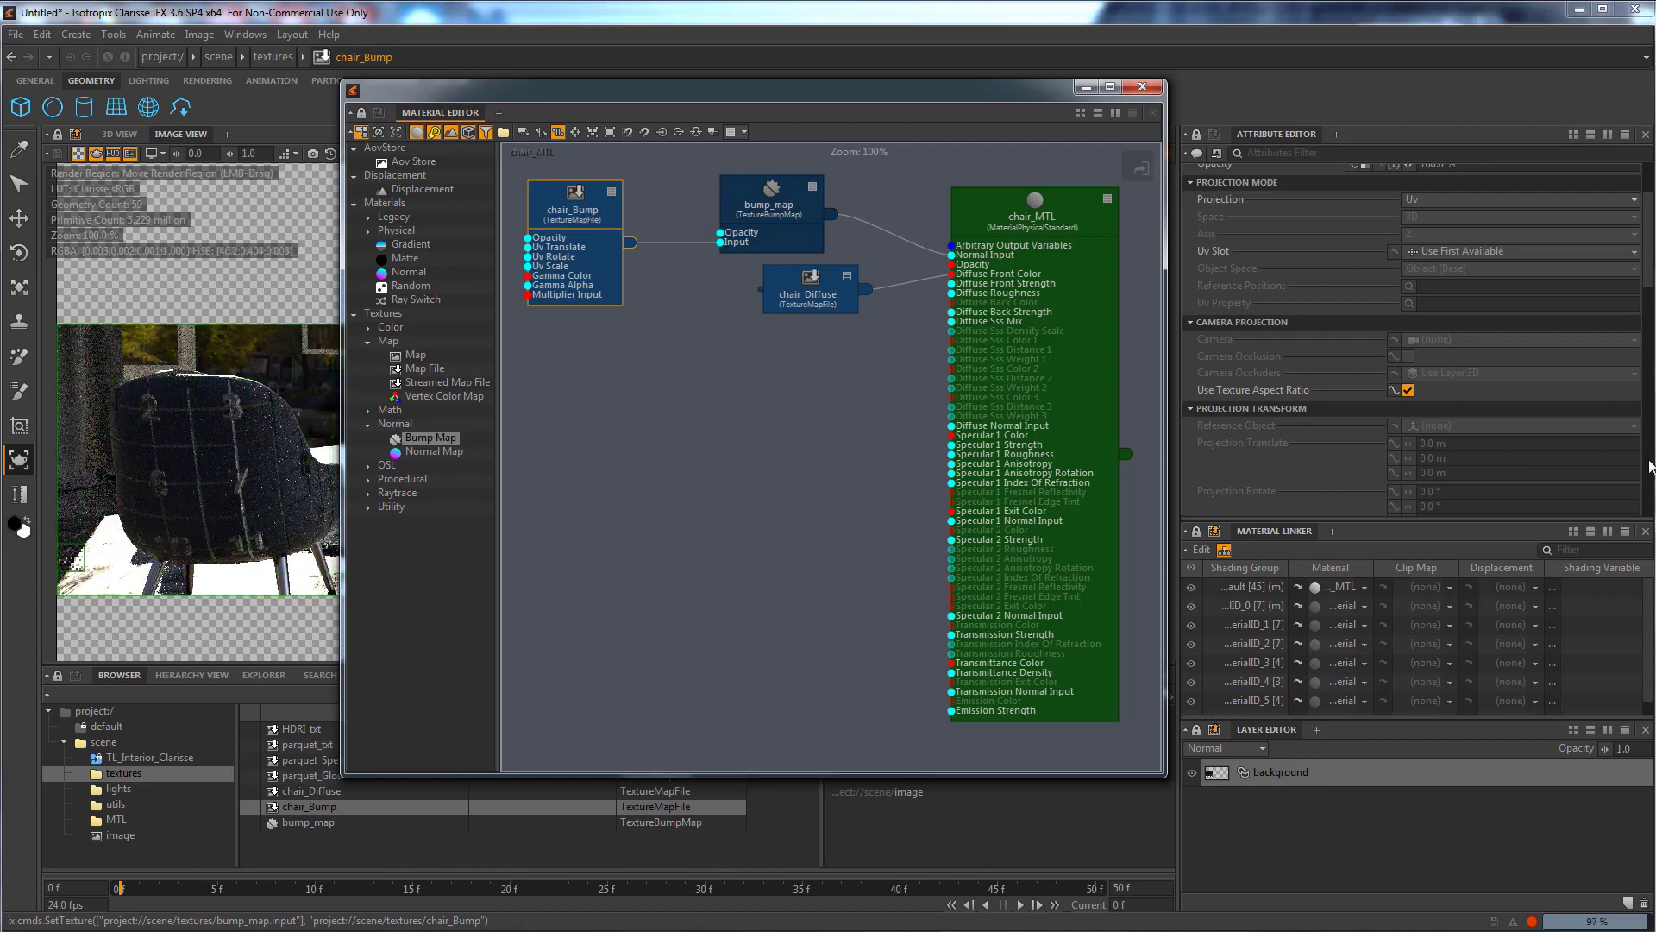
Load "375 textile velvet_bump_02.jpg" from the Bedroom_Z maps folder as the chair_Bump texture file.
scroll(1652, 287, "down", 10)
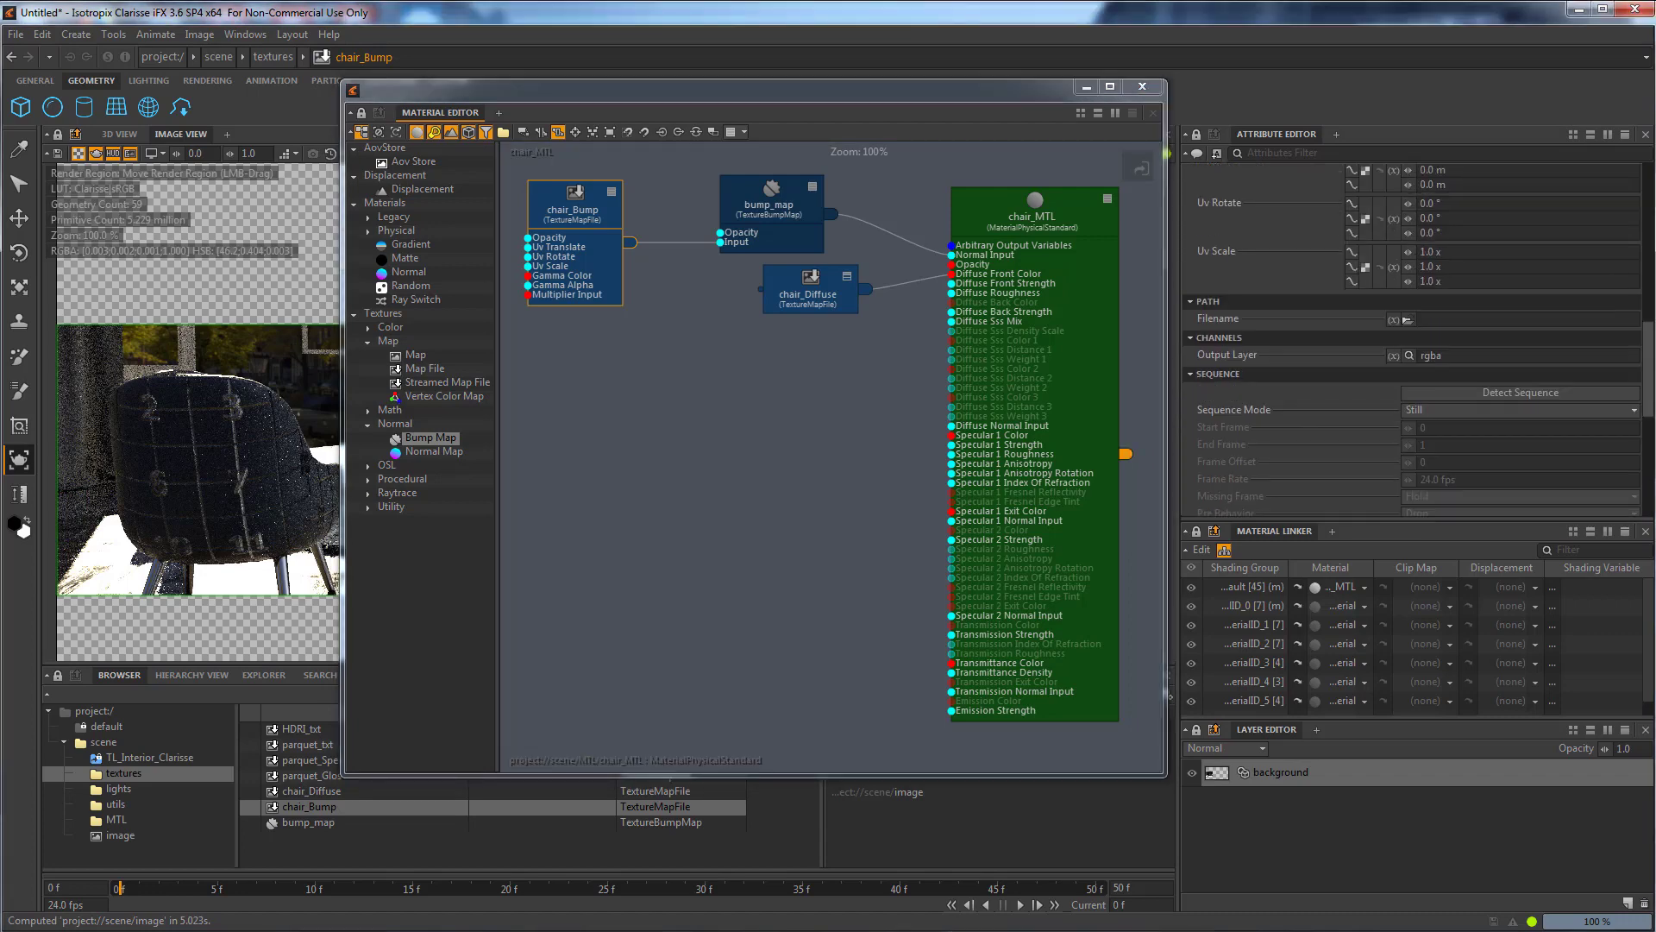
left_click(1409, 320)
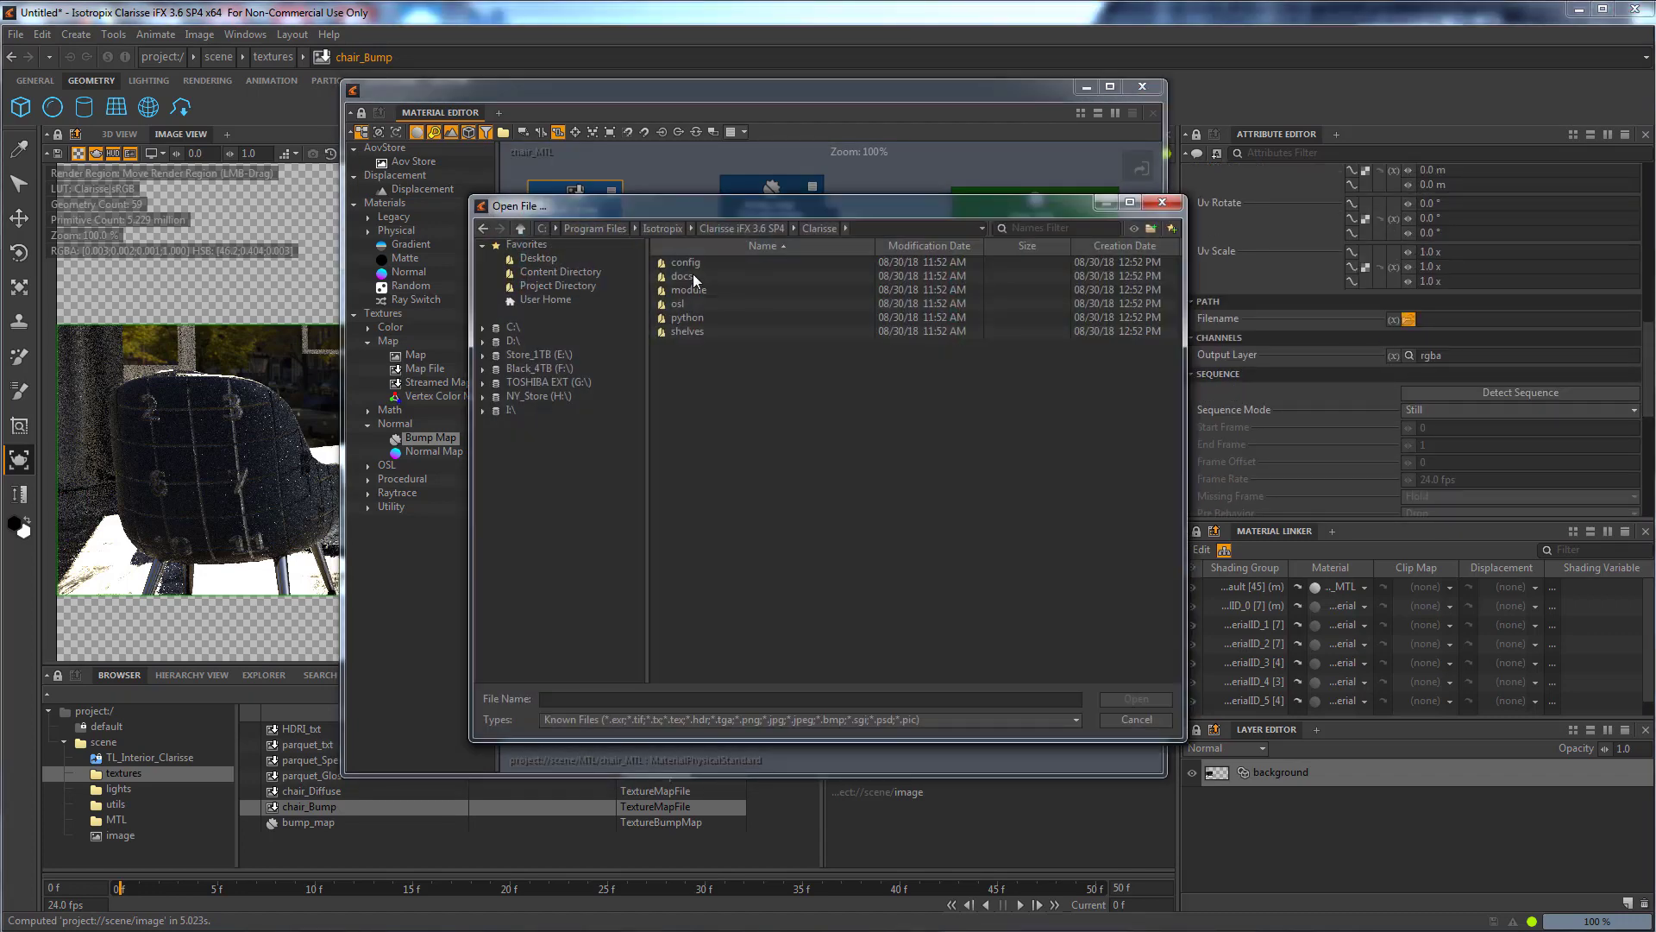
left_click(561, 374)
left_click(590, 381)
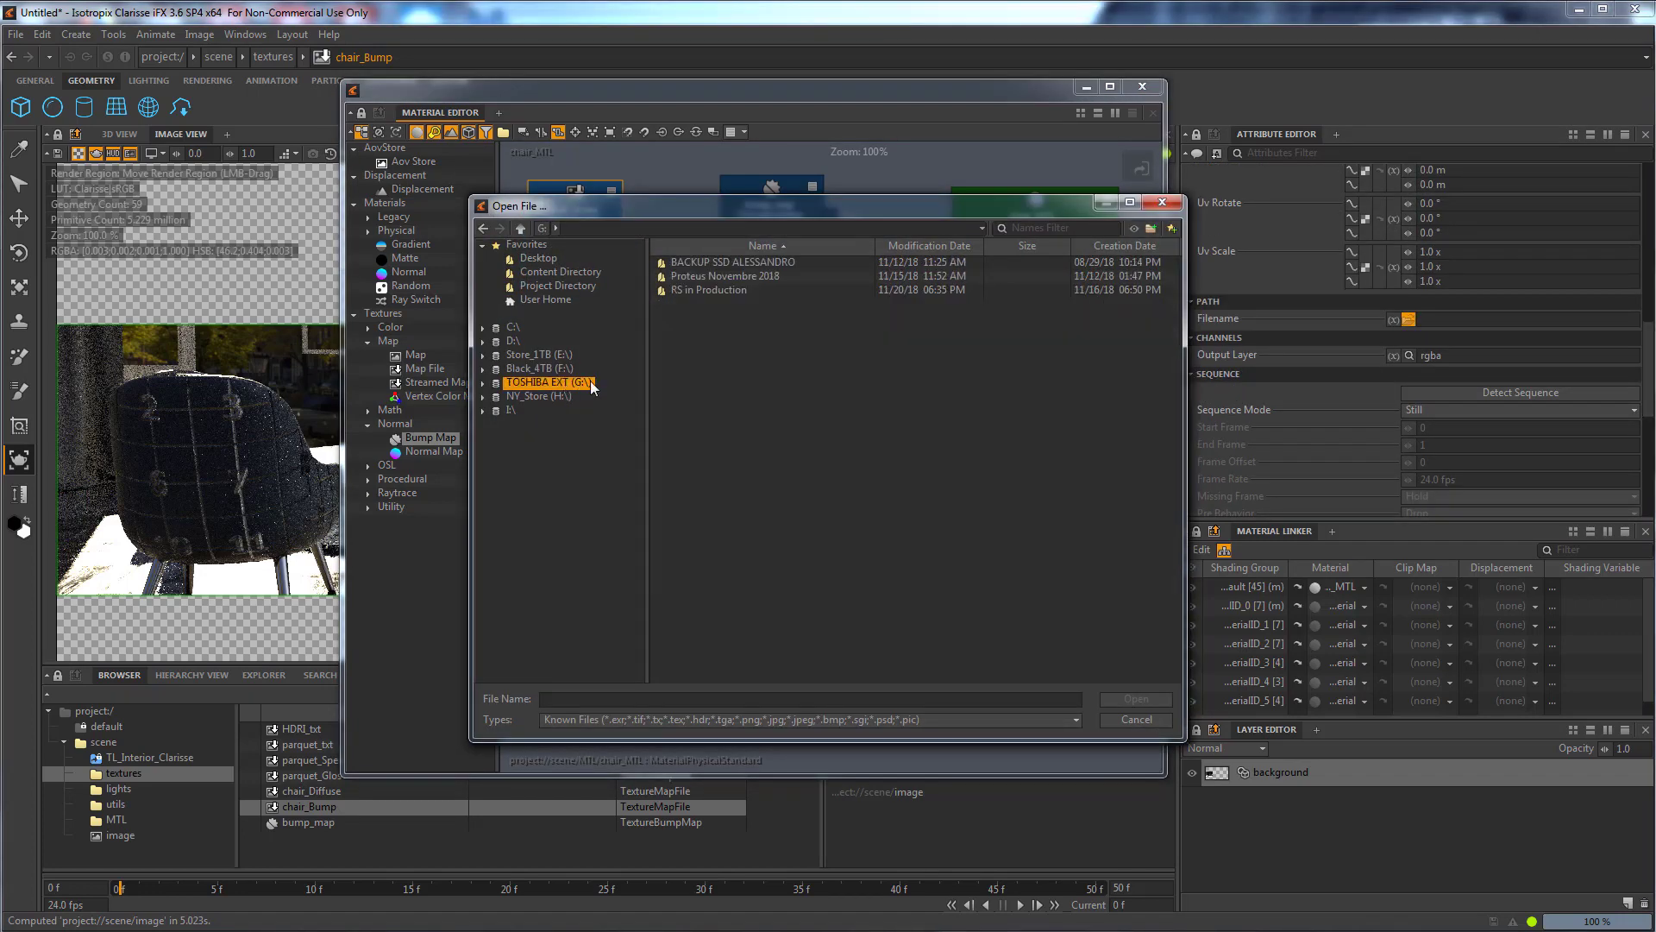
double_click(722, 273)
double_click(709, 262)
double_click(670, 262)
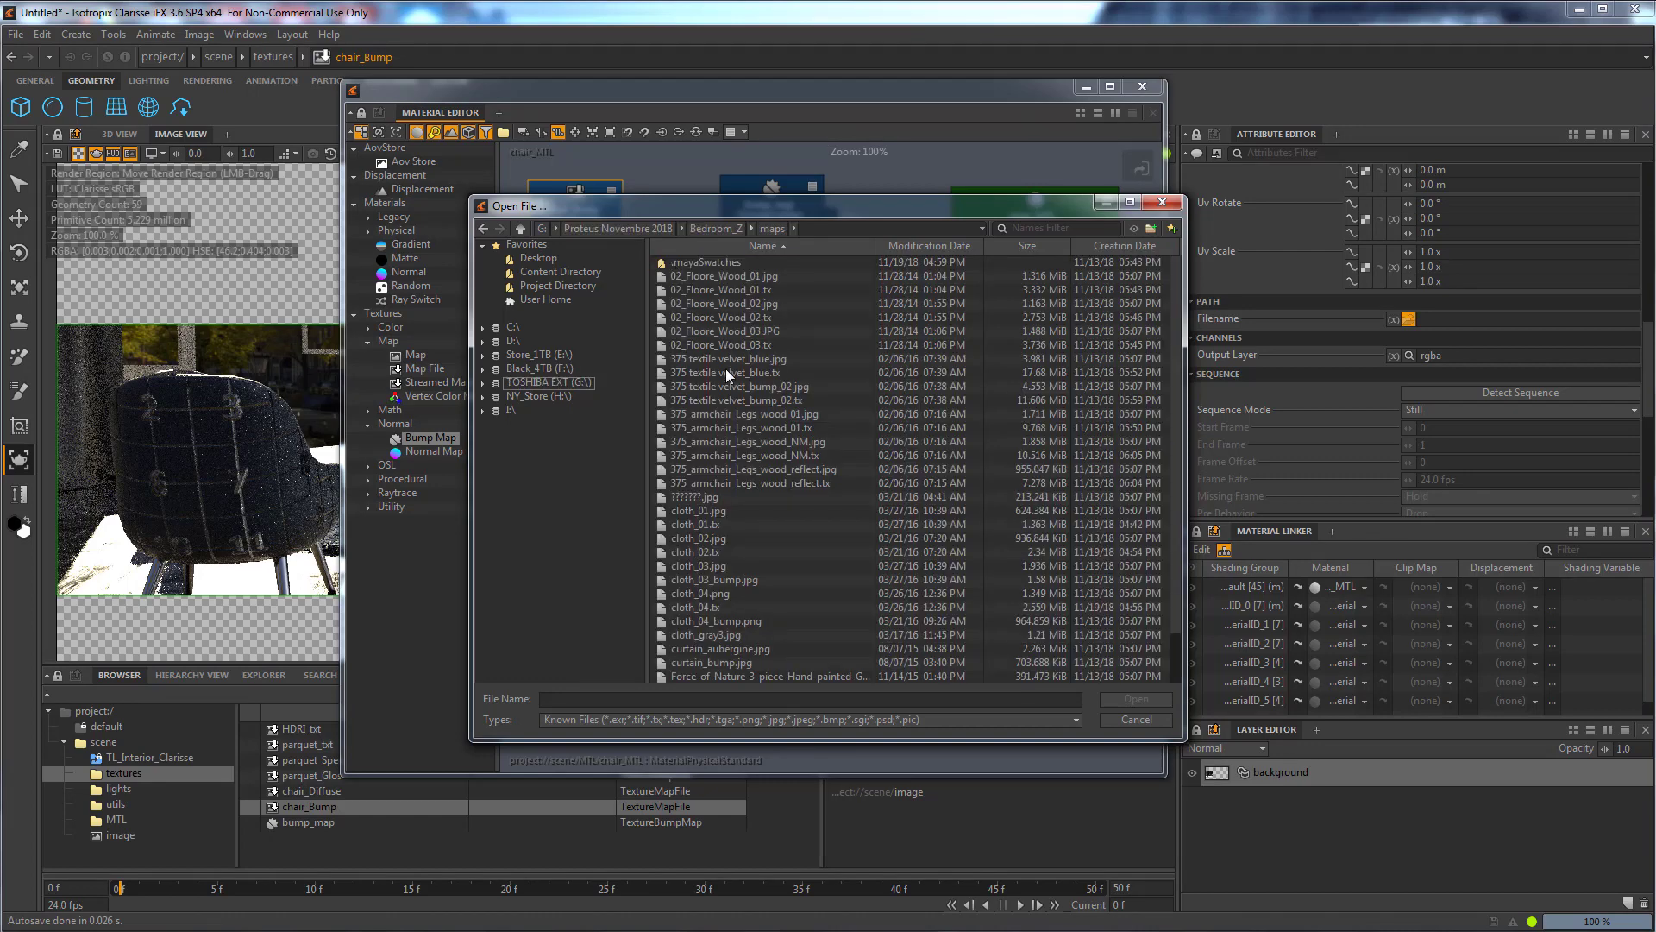
left_click(778, 386)
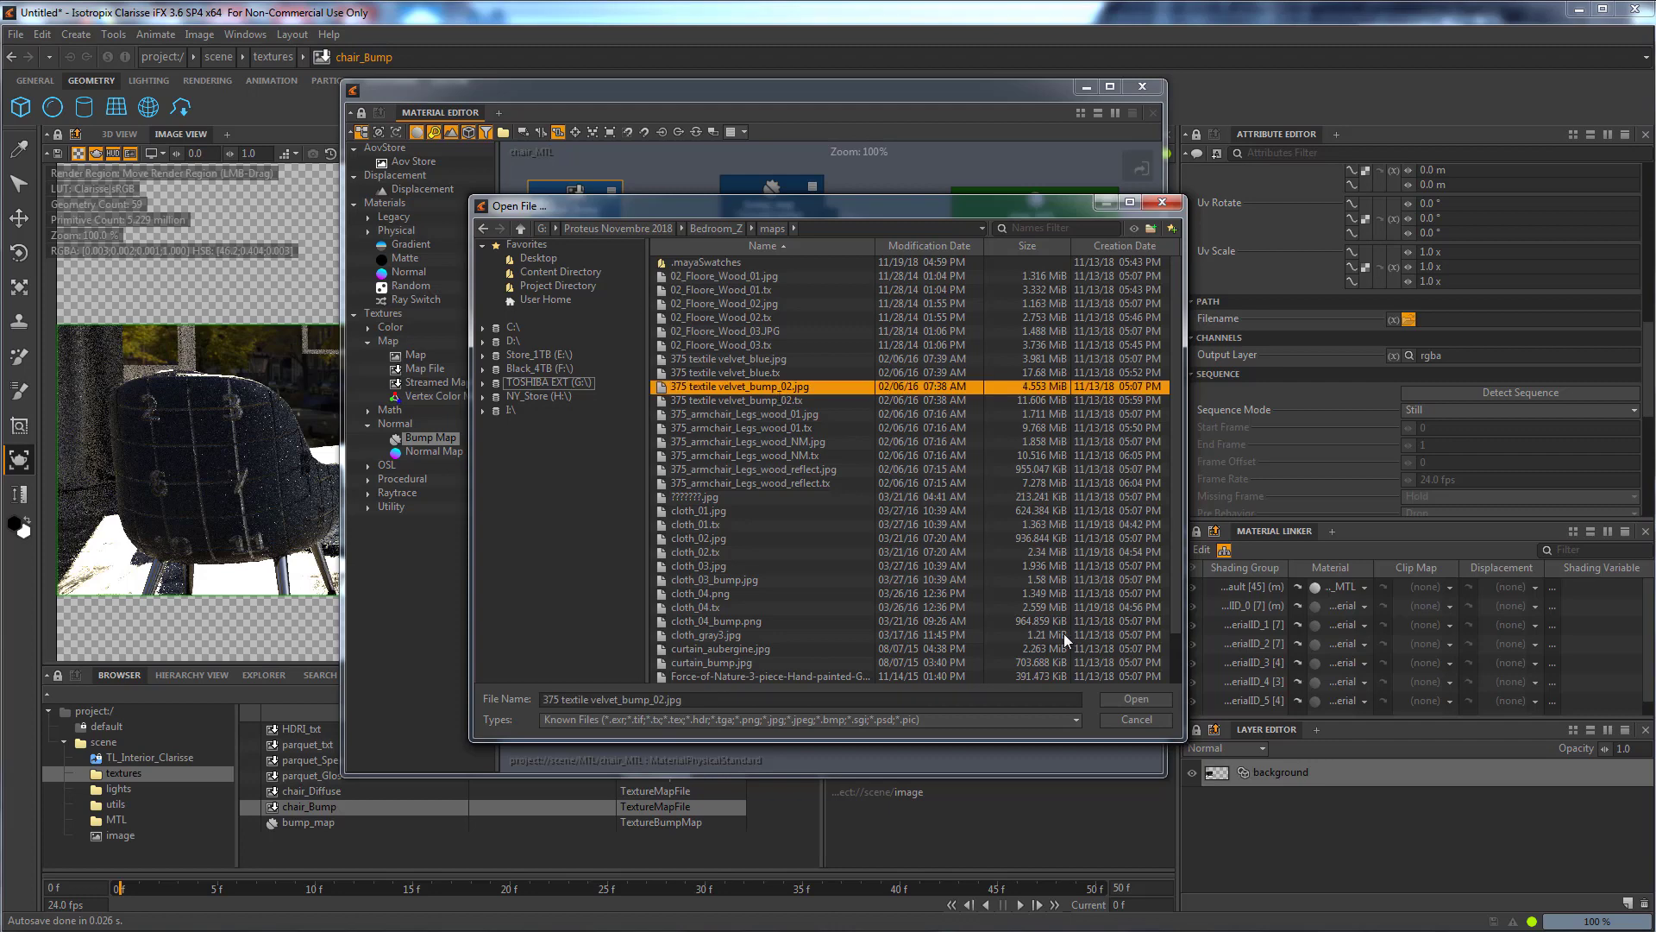
left_click(1135, 699)
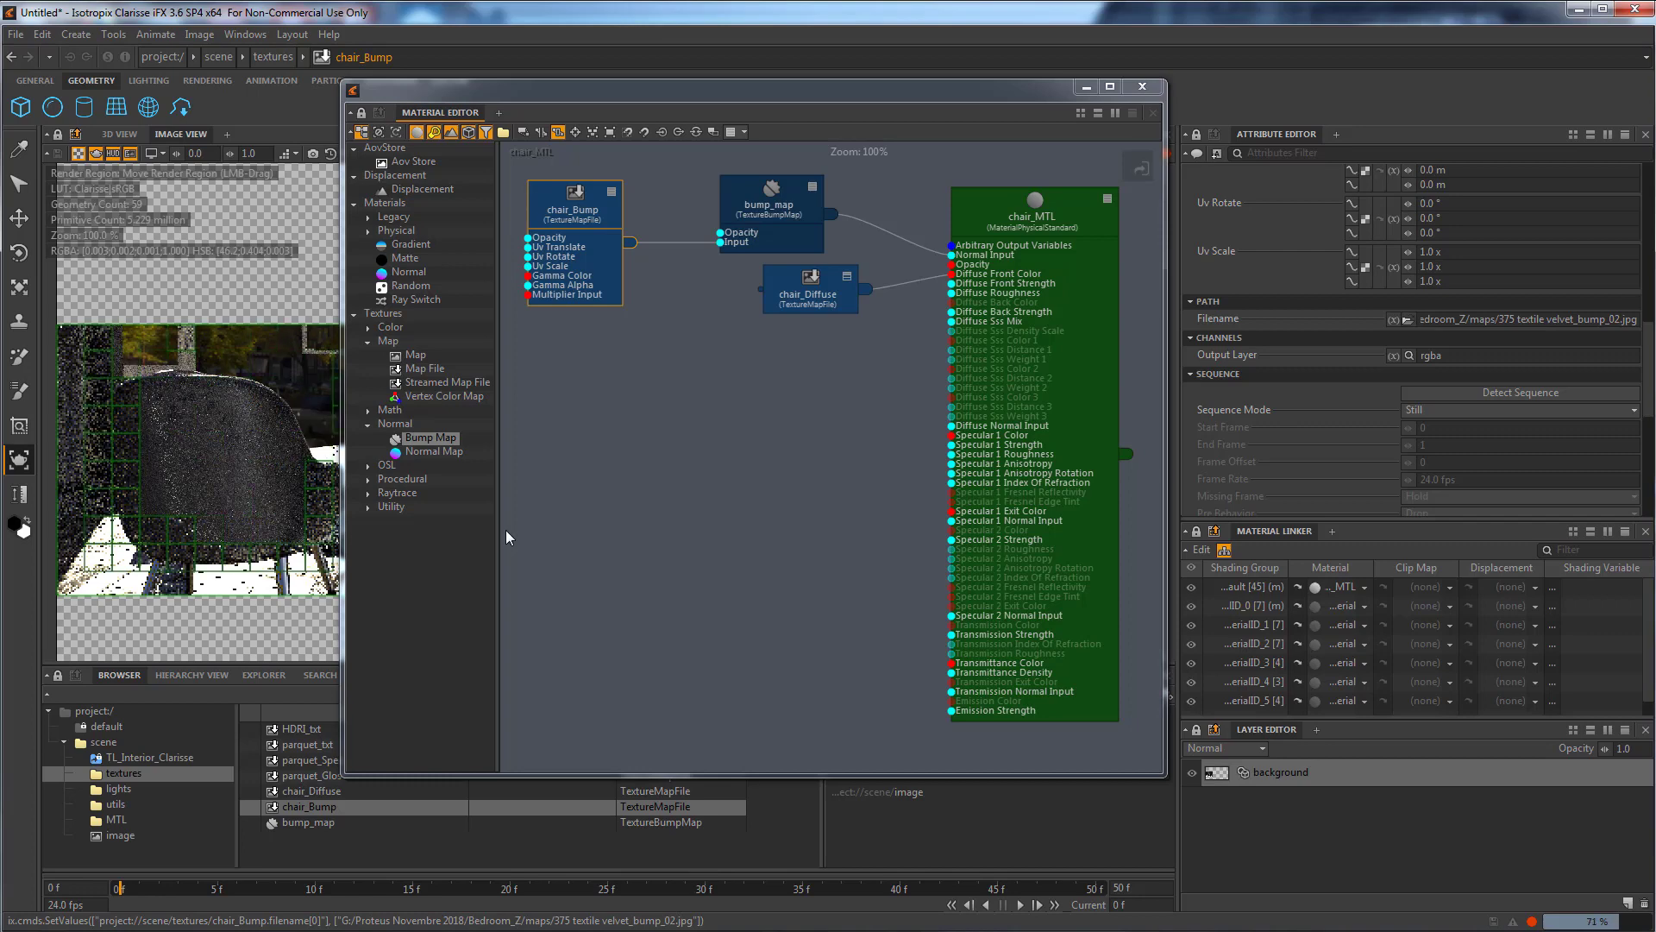
Set the bump_map Input value to 0.01 m and close the Material Editor.
left_click(744, 199)
left_click(1391, 298)
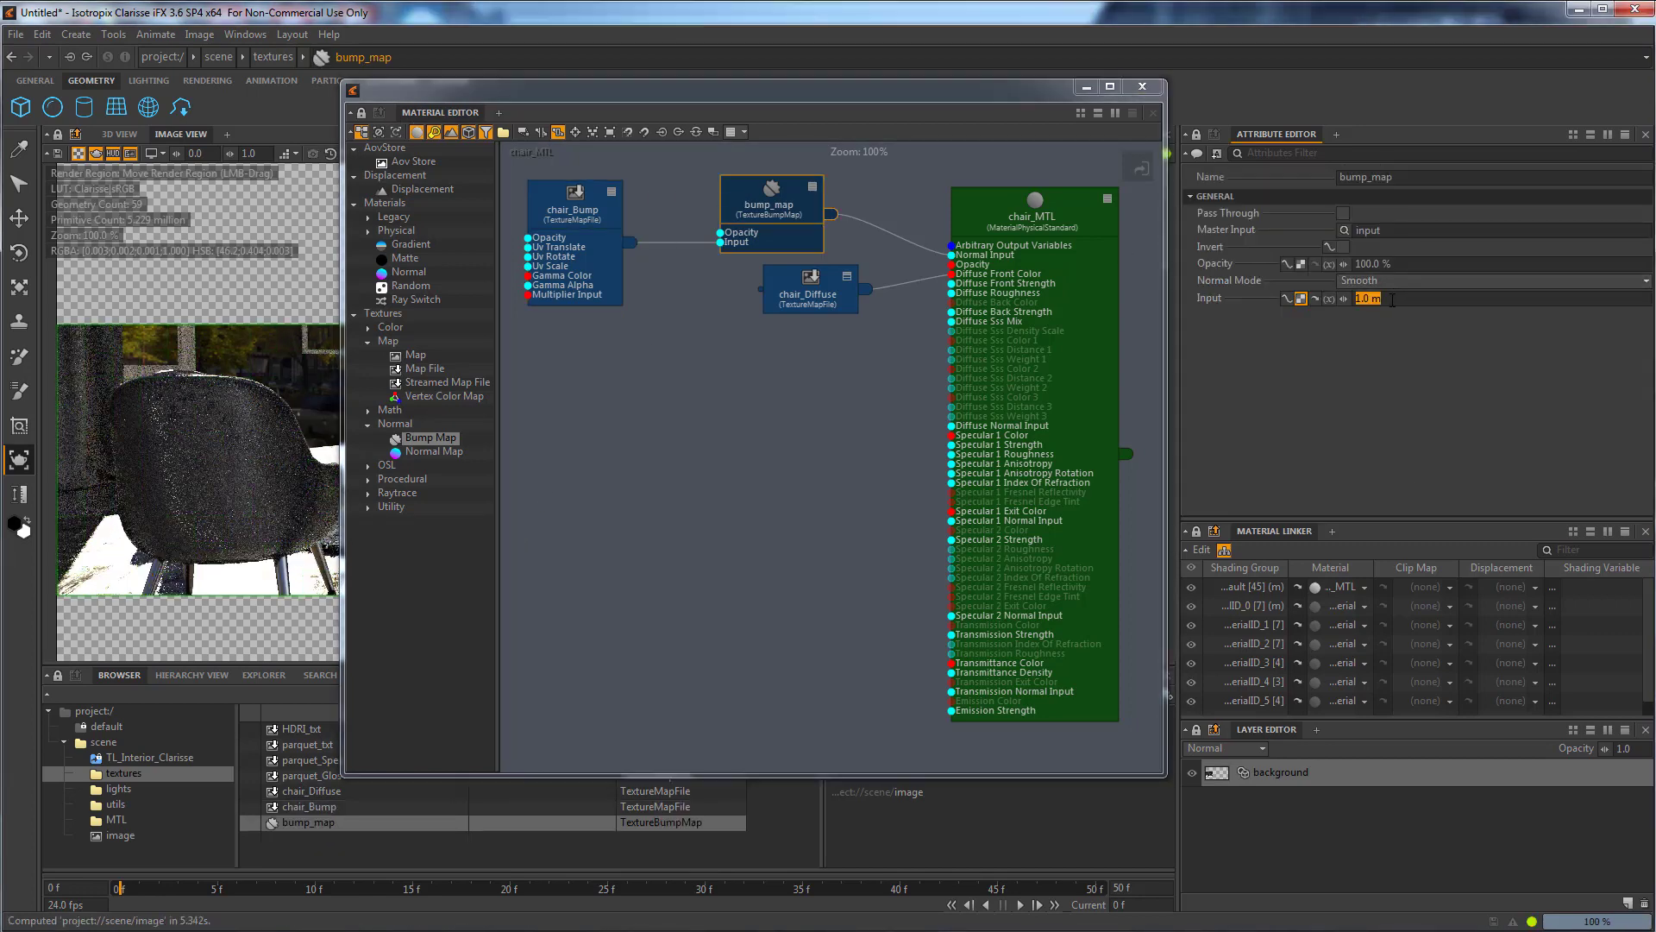
type("0.")
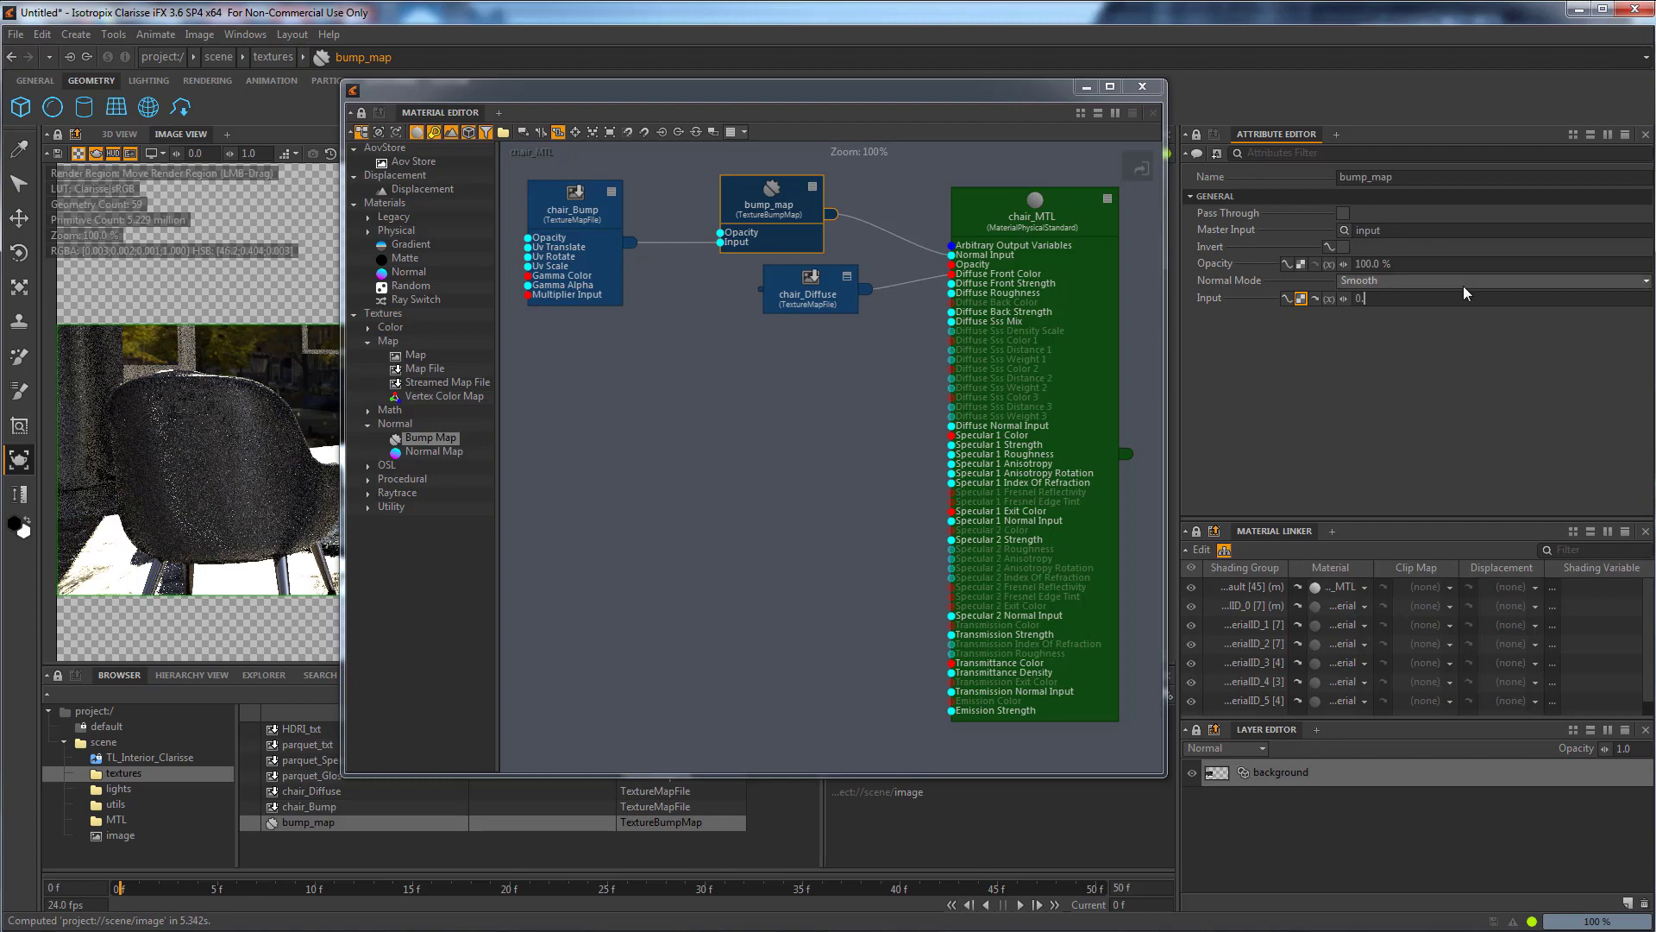
type("01")
key("Return")
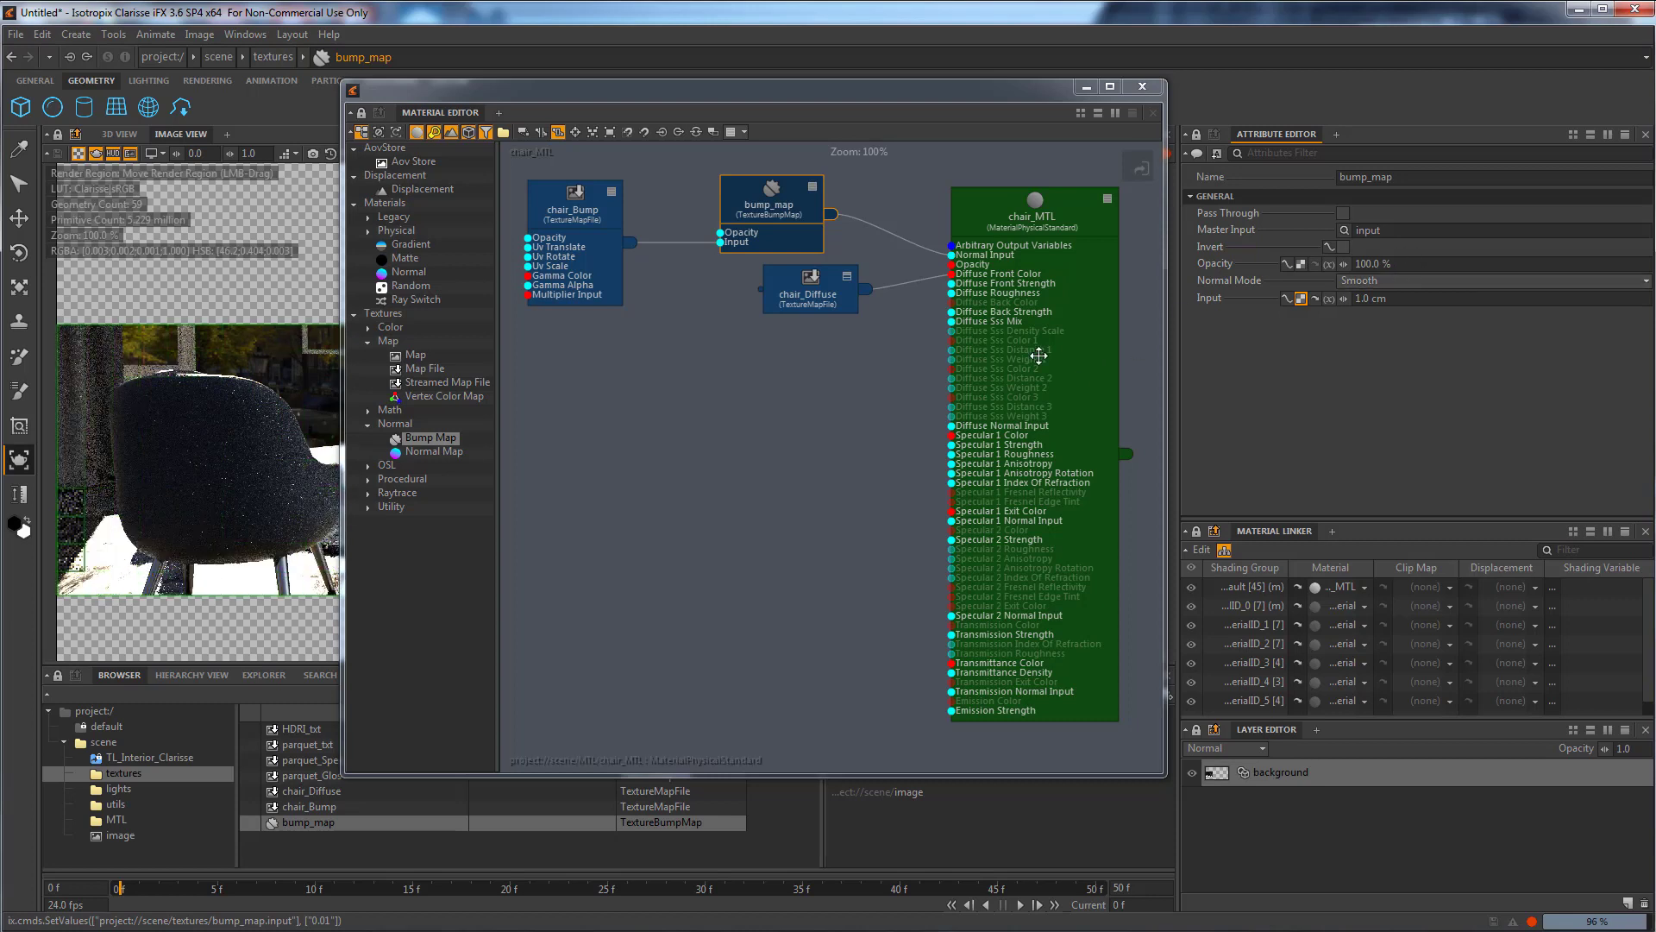
left_click(1143, 88)
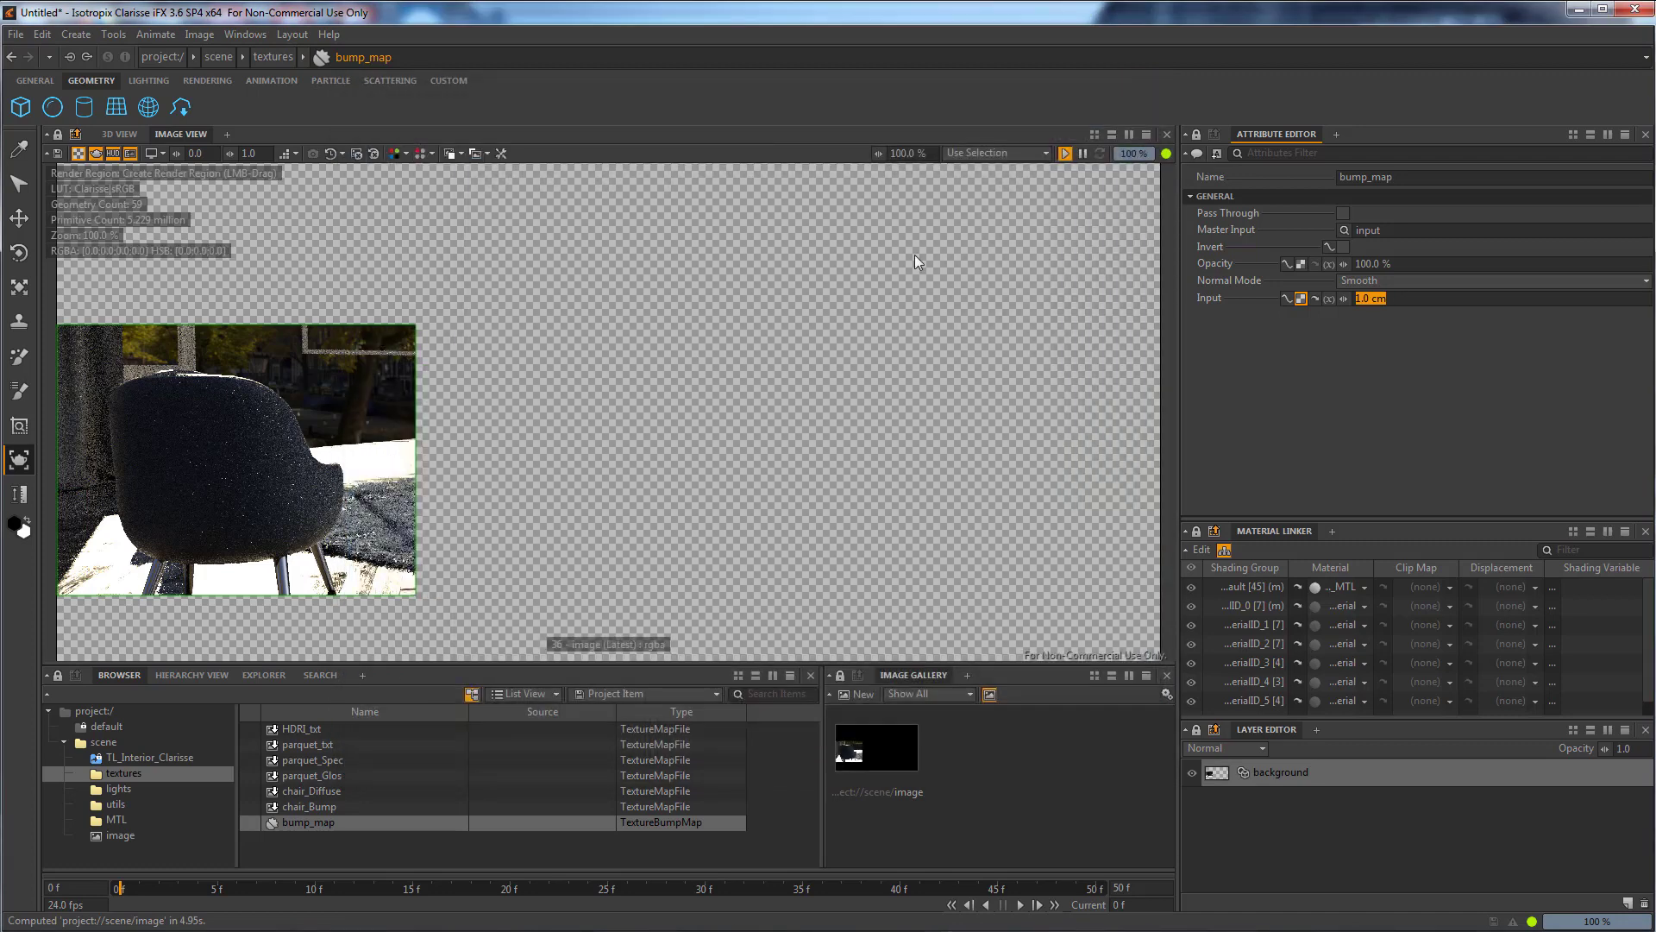
Assign chair_MTL from the MTL context to the top of the rear armchair in the 3D view.
left_click(119, 134)
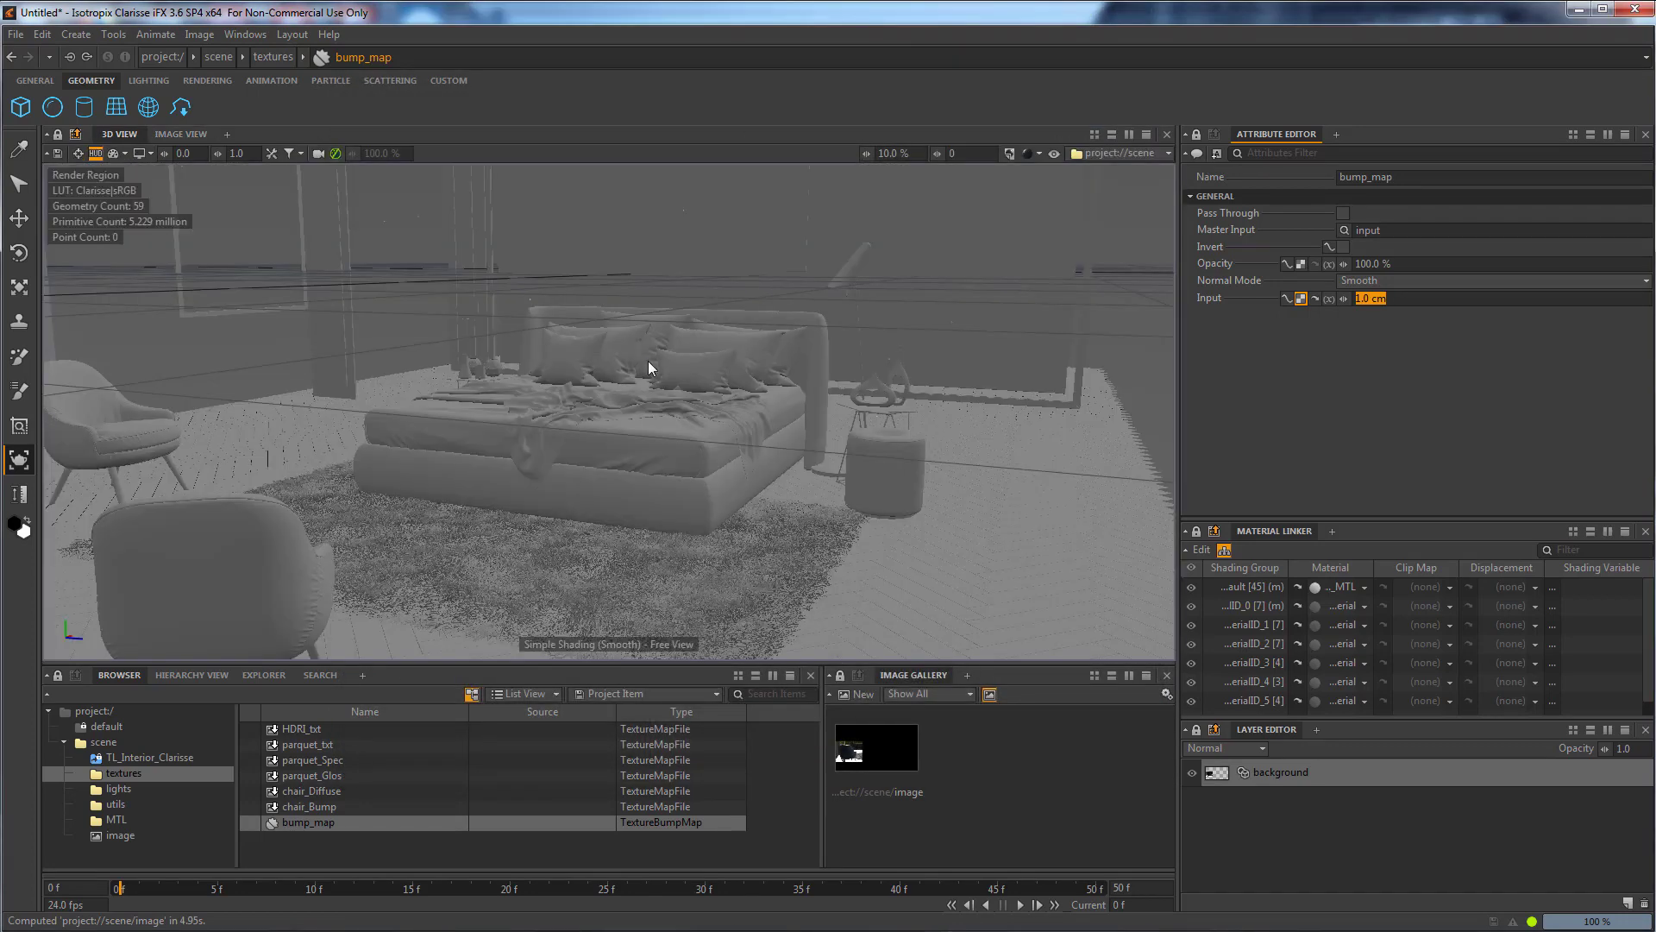
left_click(238, 577)
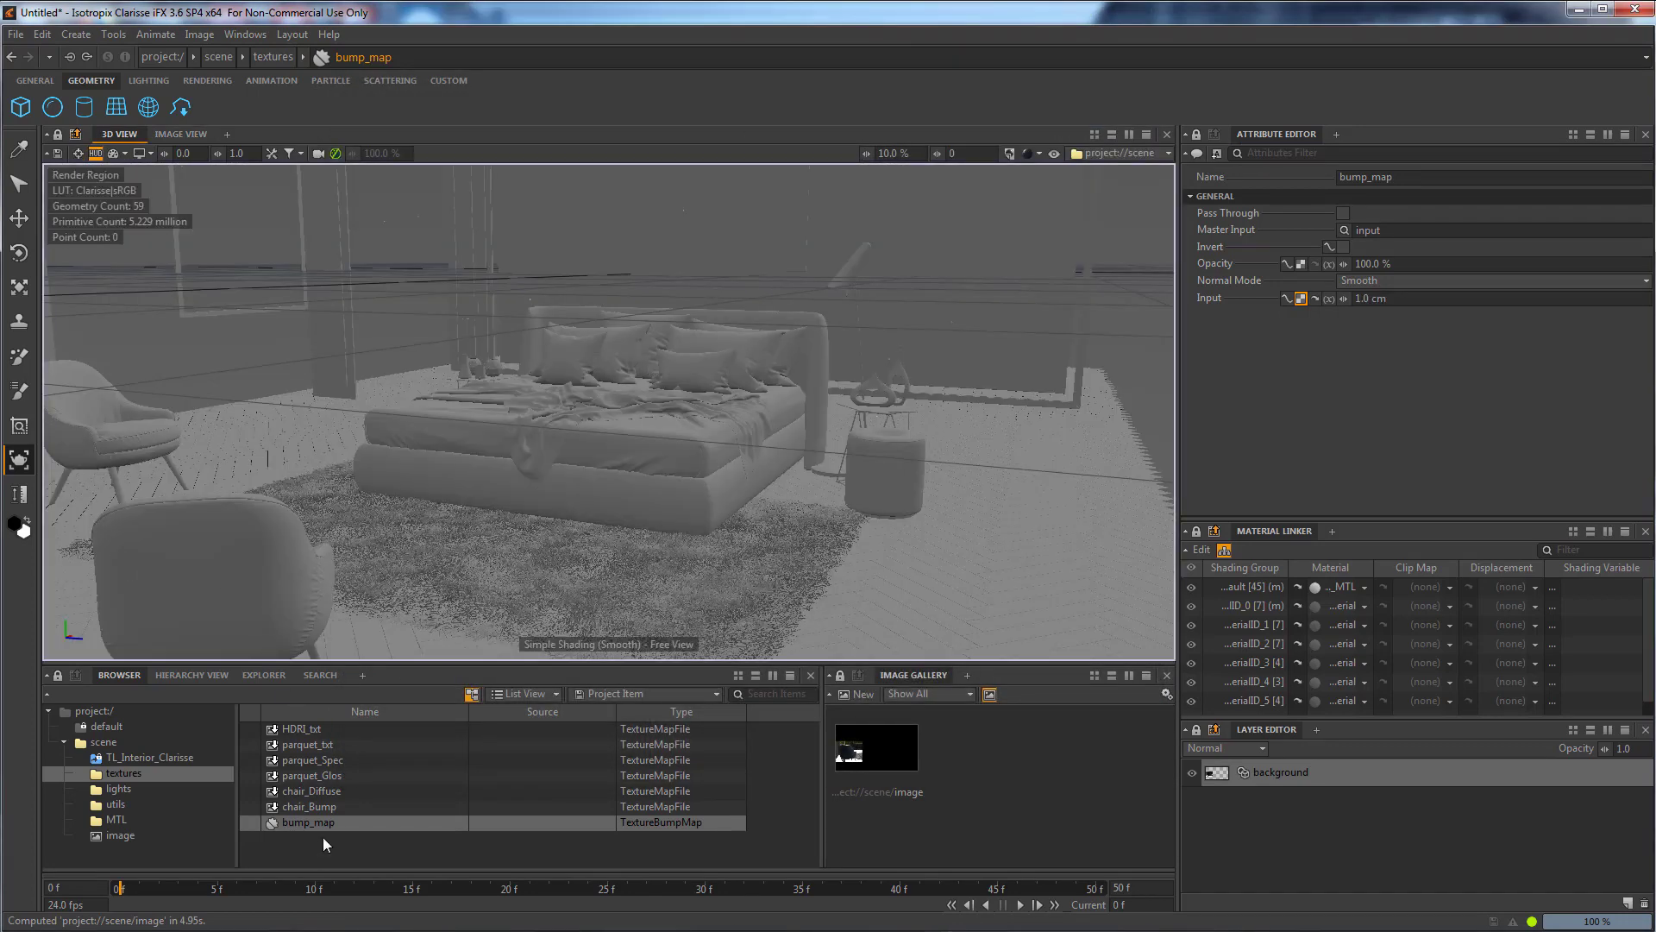
left_click(116, 819)
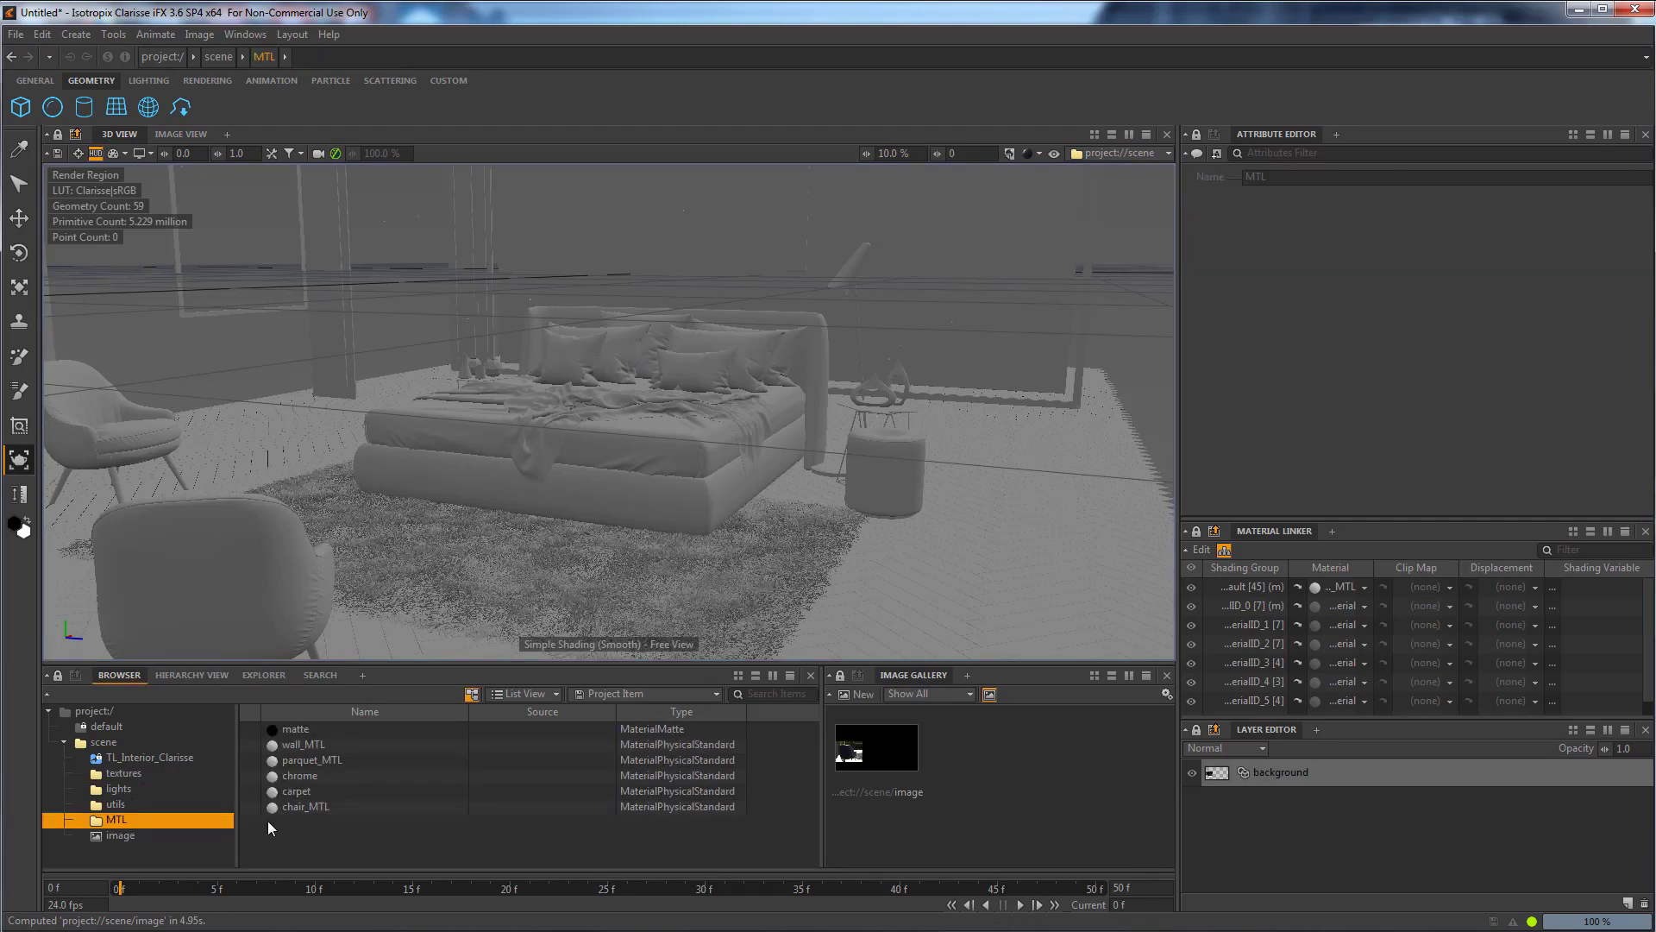
left_click_drag(302, 807, 117, 423)
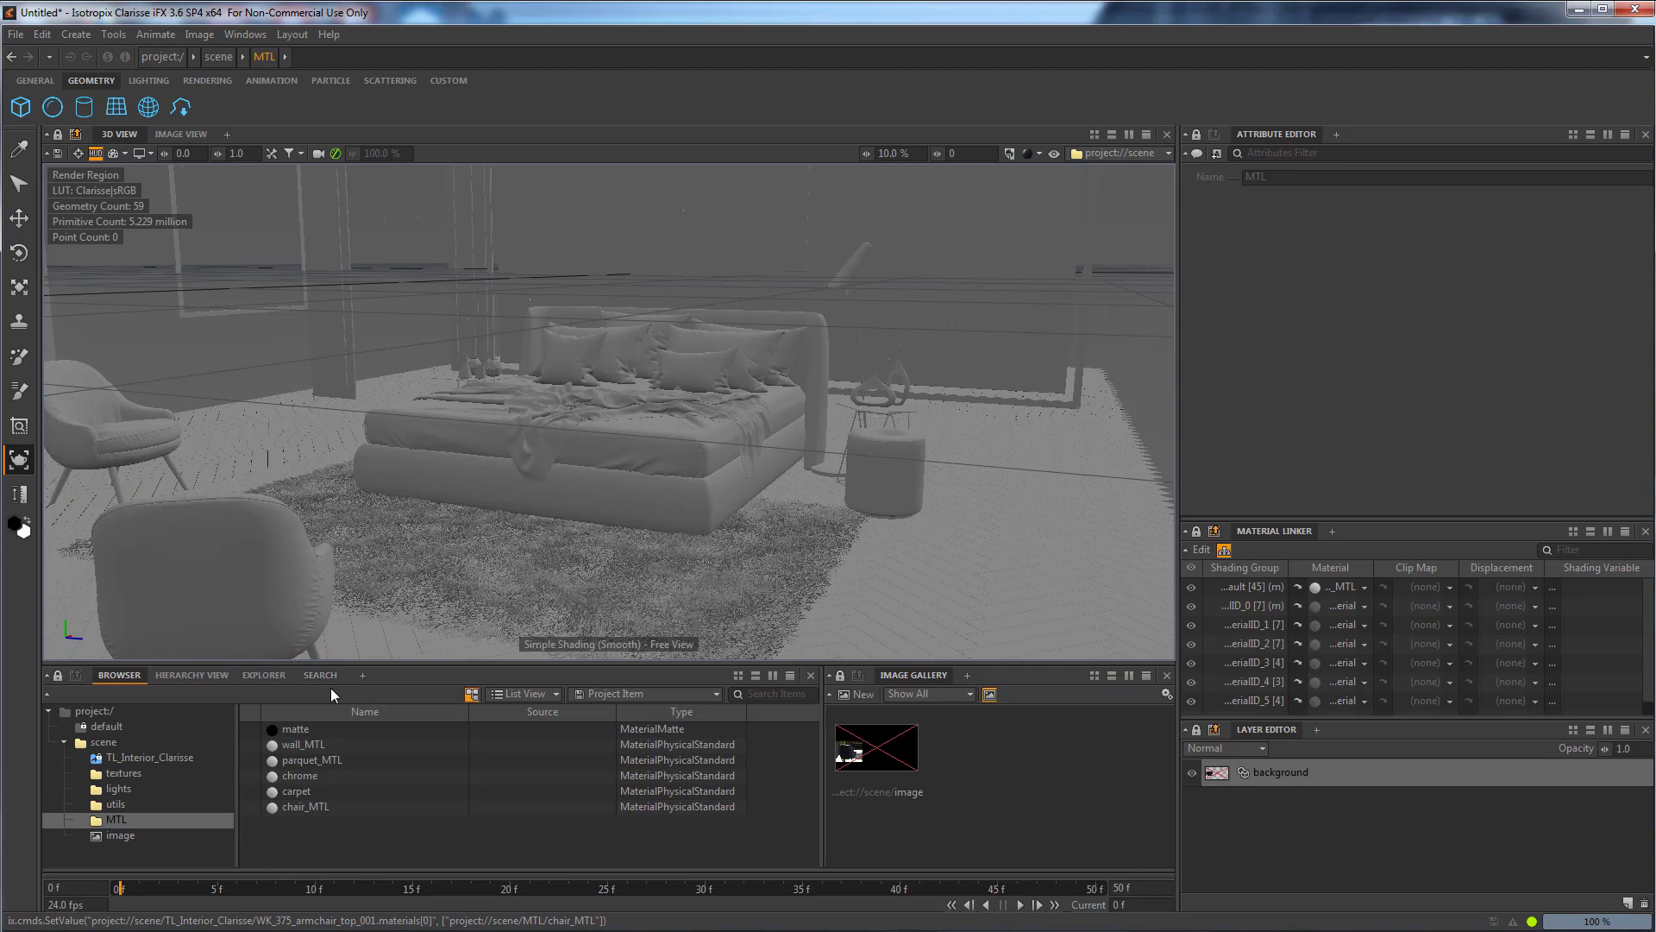
Select the upholstery of the foreground armchair and frame it close up in the 3D view.
left_click(271, 578)
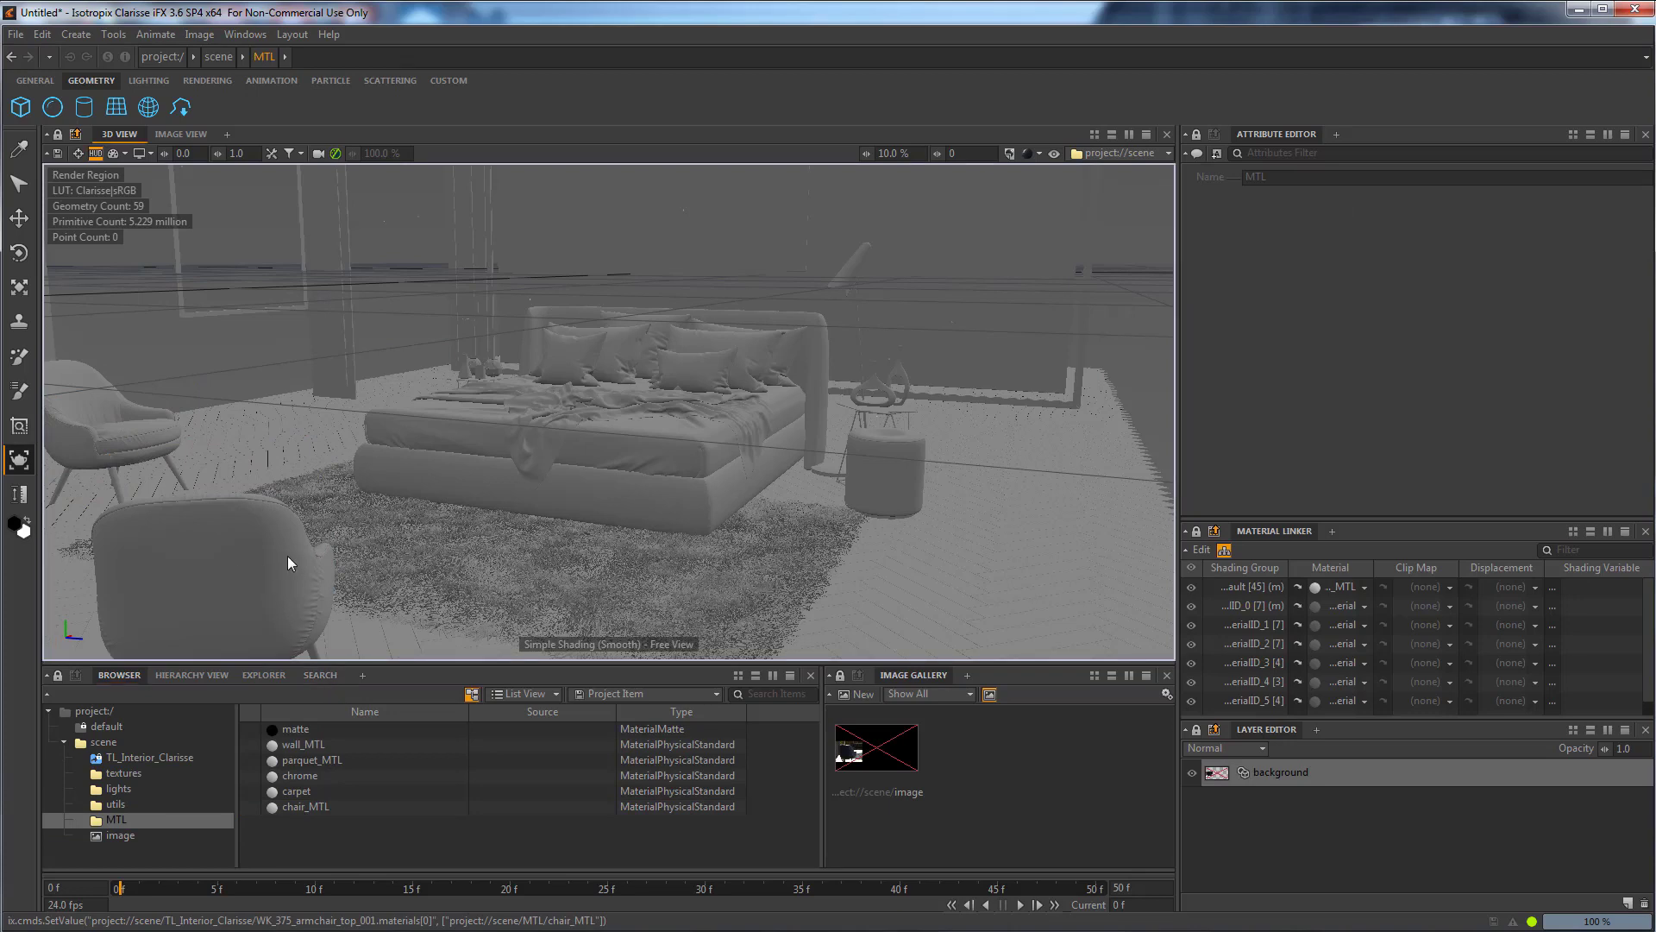
left_click(22, 184)
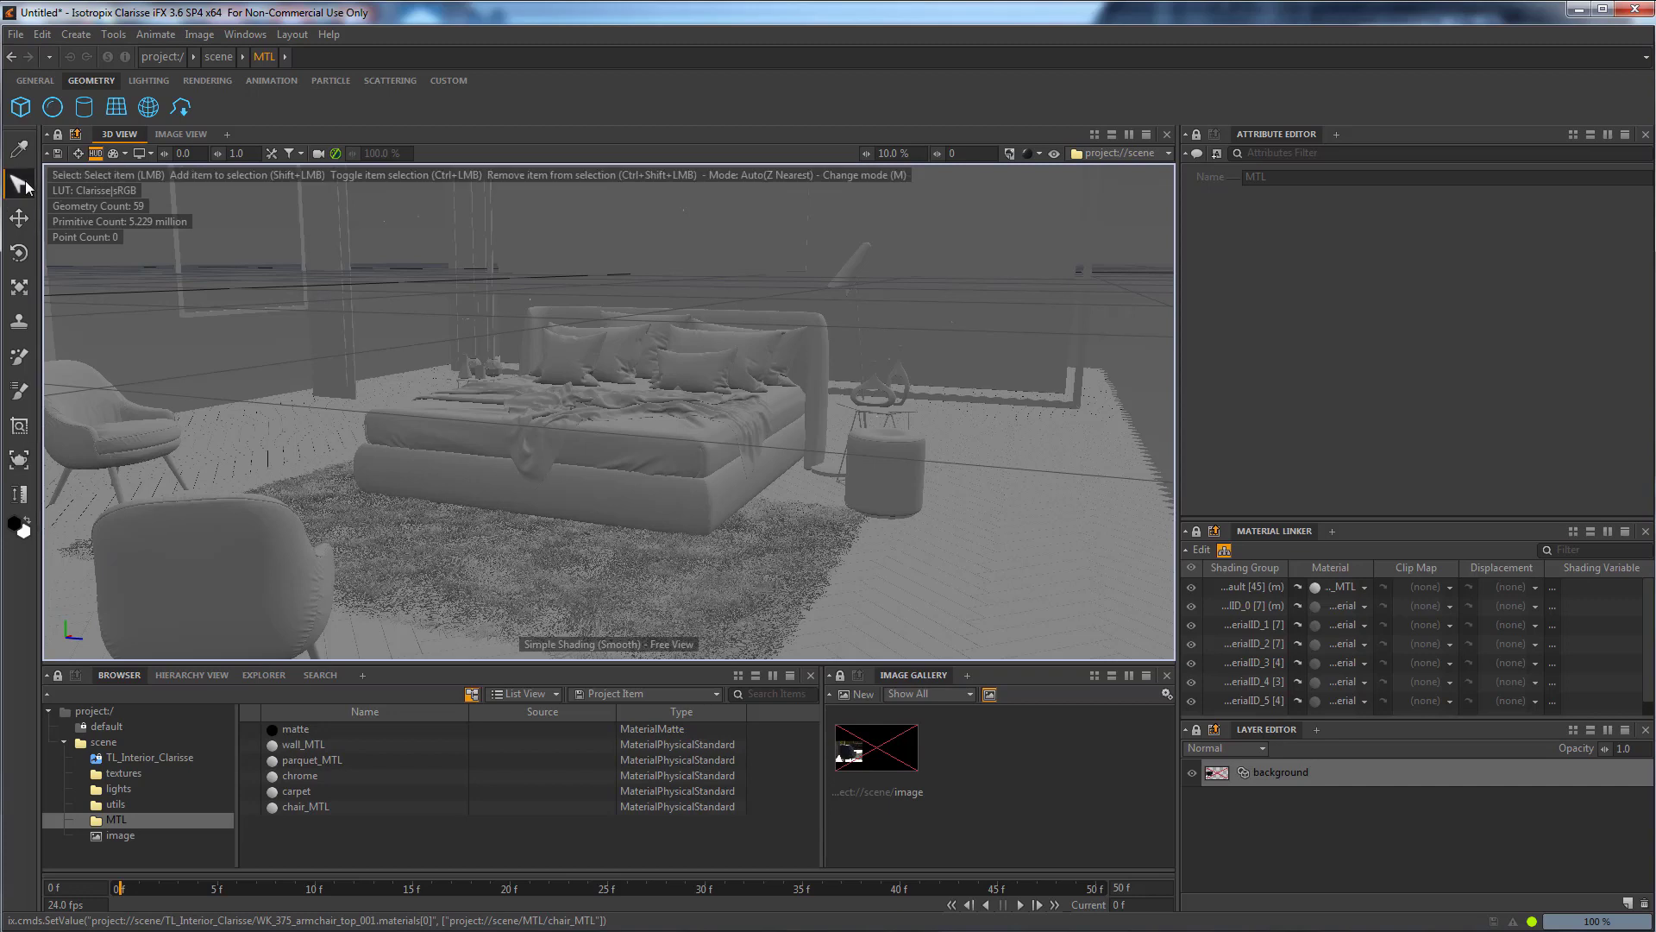
left_click(259, 569)
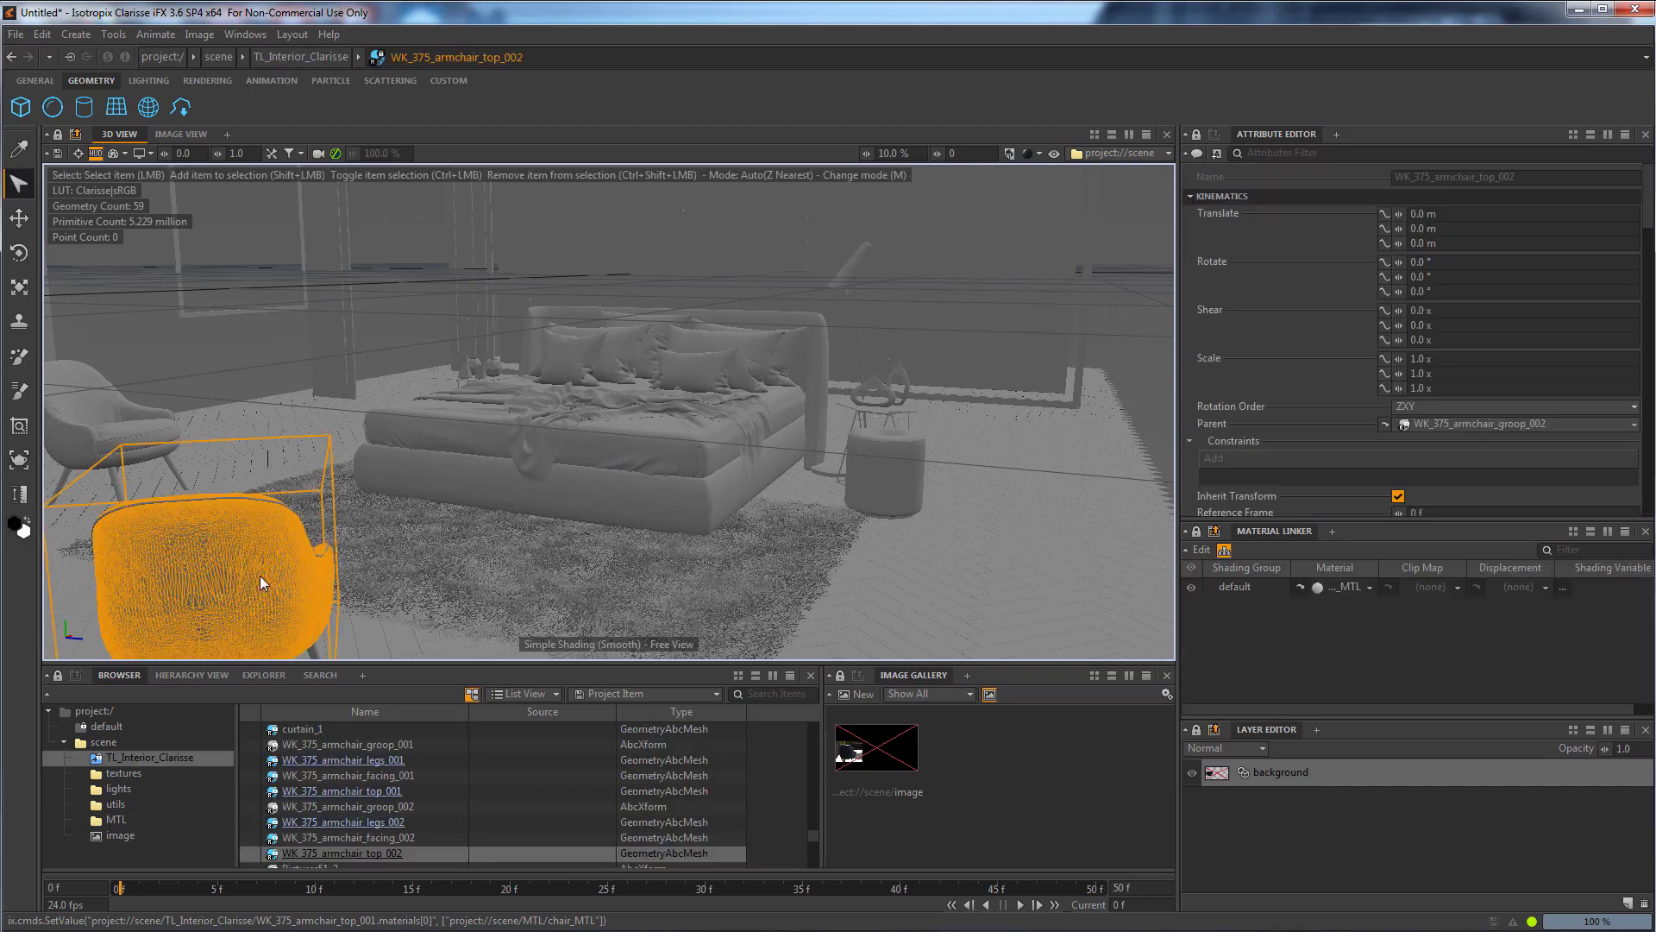
key("f")
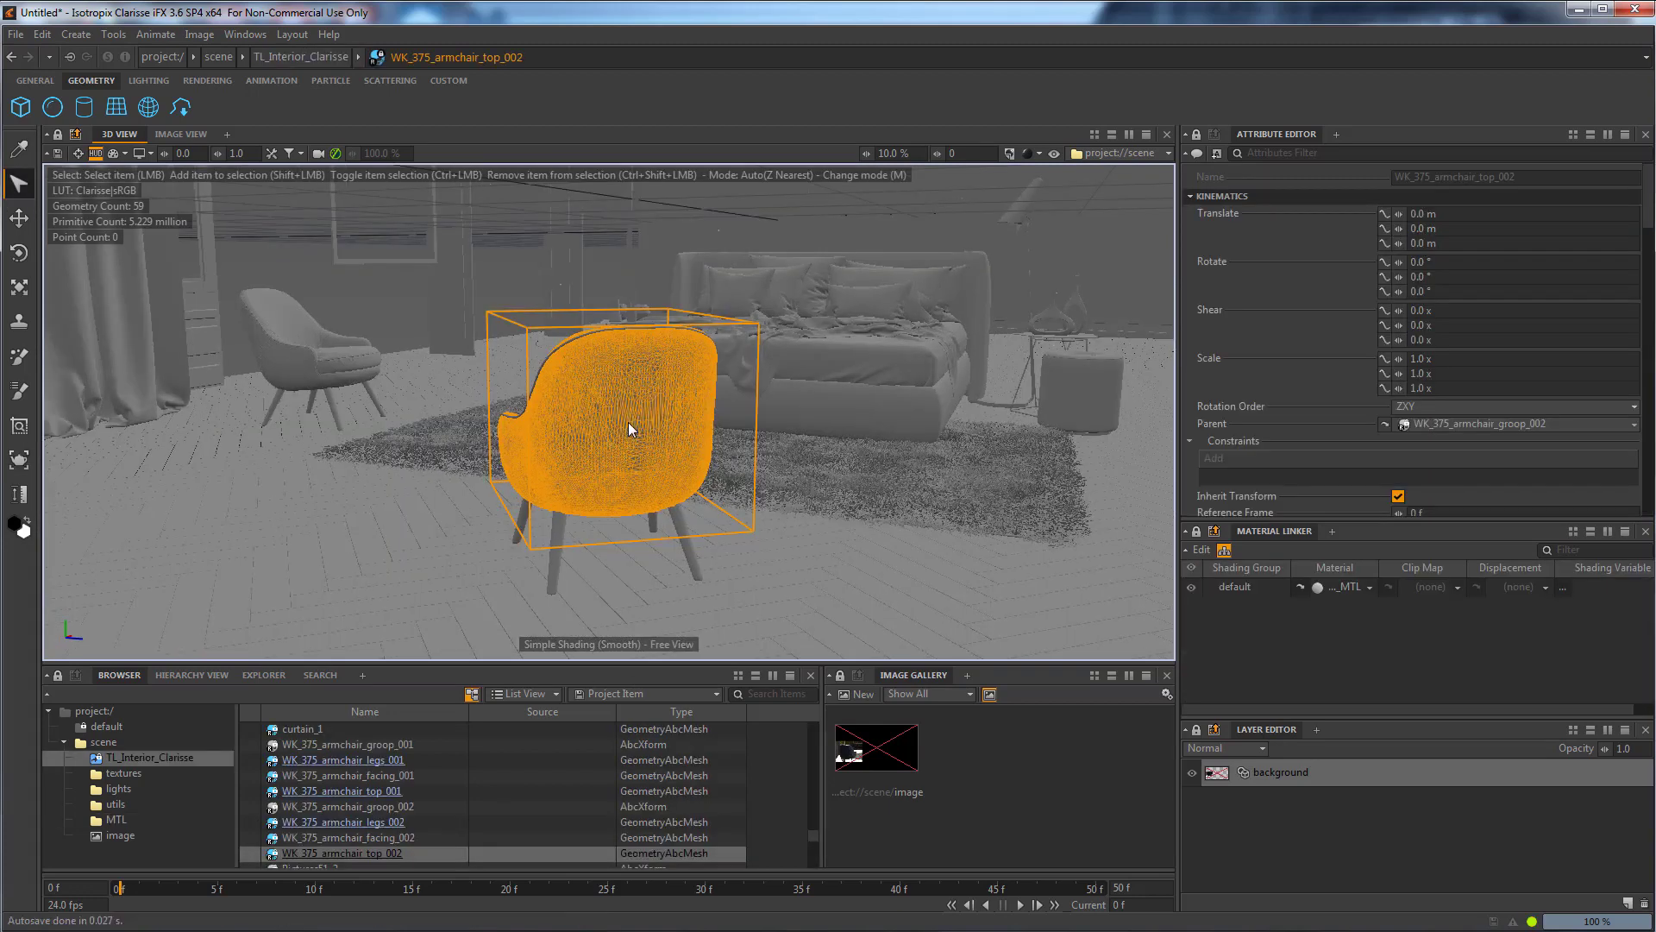
left_click_drag(628, 421, 681, 426, "alt")
scroll(625, 426, "up", 3)
scroll(601, 476, "up", 5)
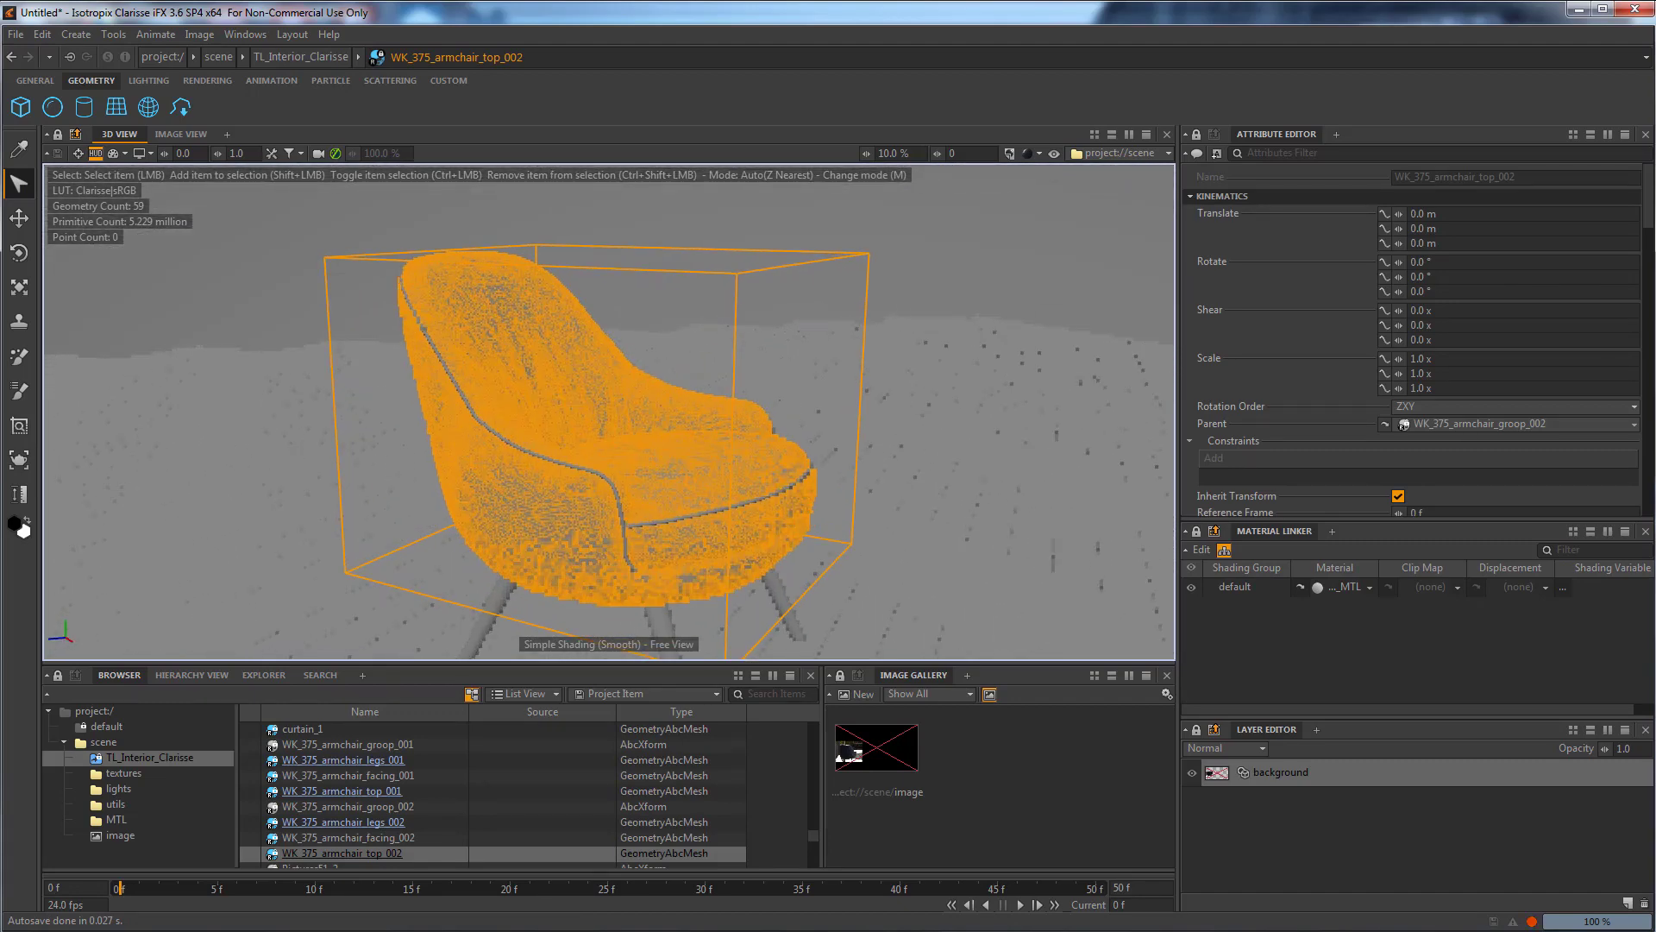
Switch the 3D view to Progressive Rendering, deselect the armchair and examine its velvet surface from several angles.
left_click(1038, 153)
left_click(1068, 366)
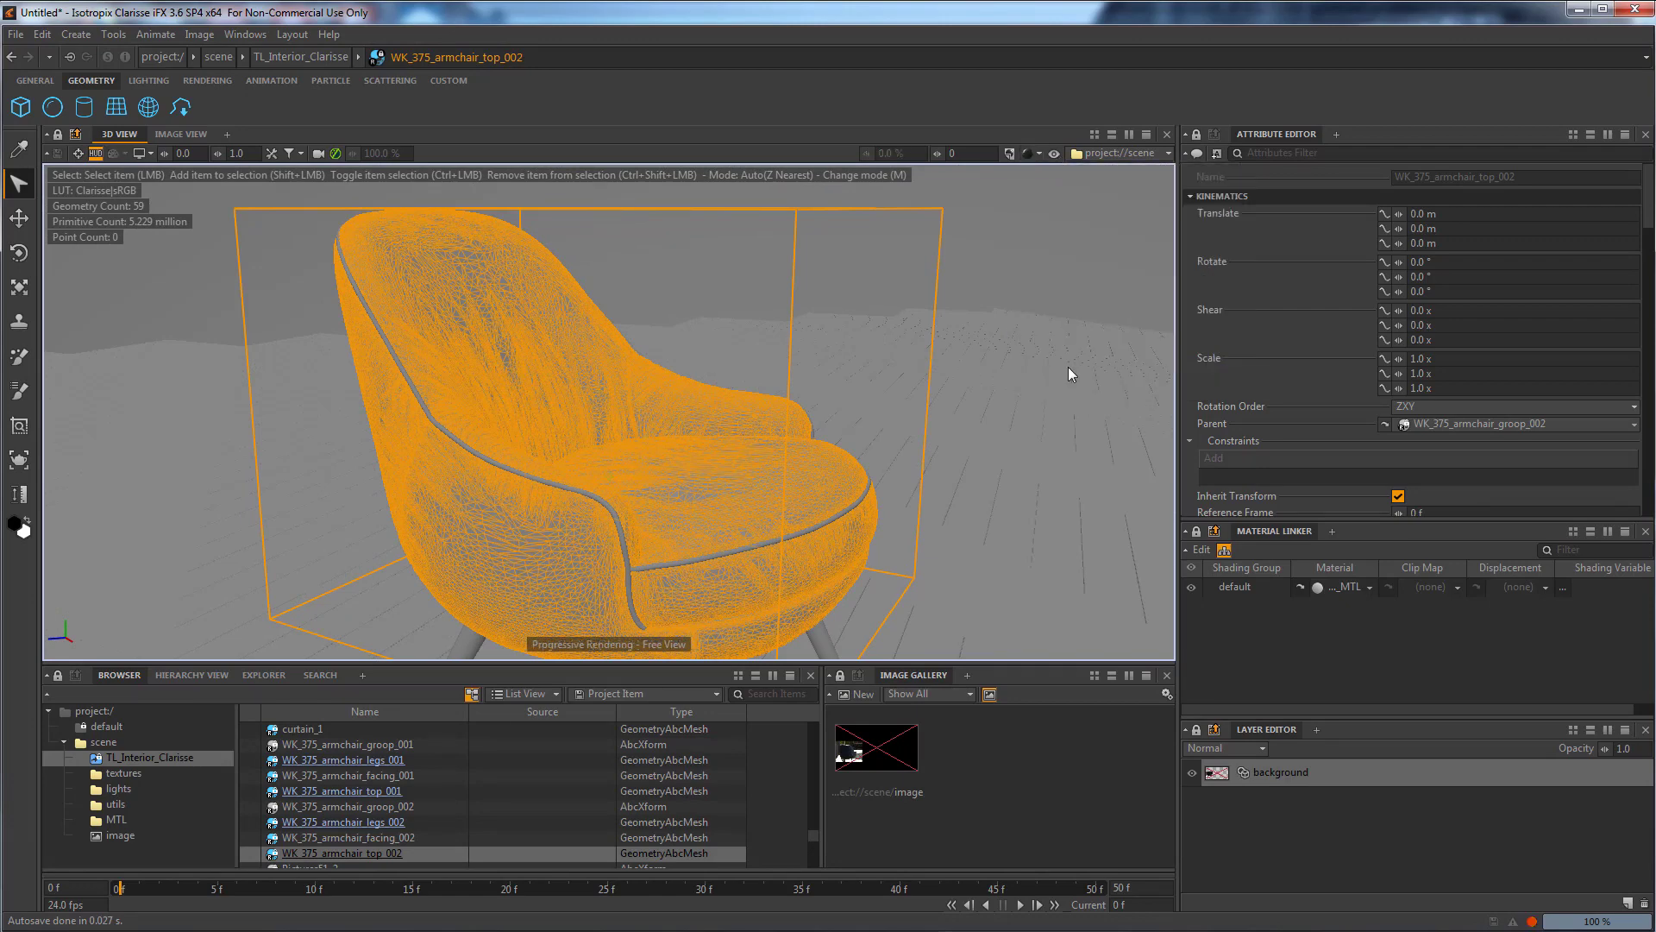
left_click(705, 282)
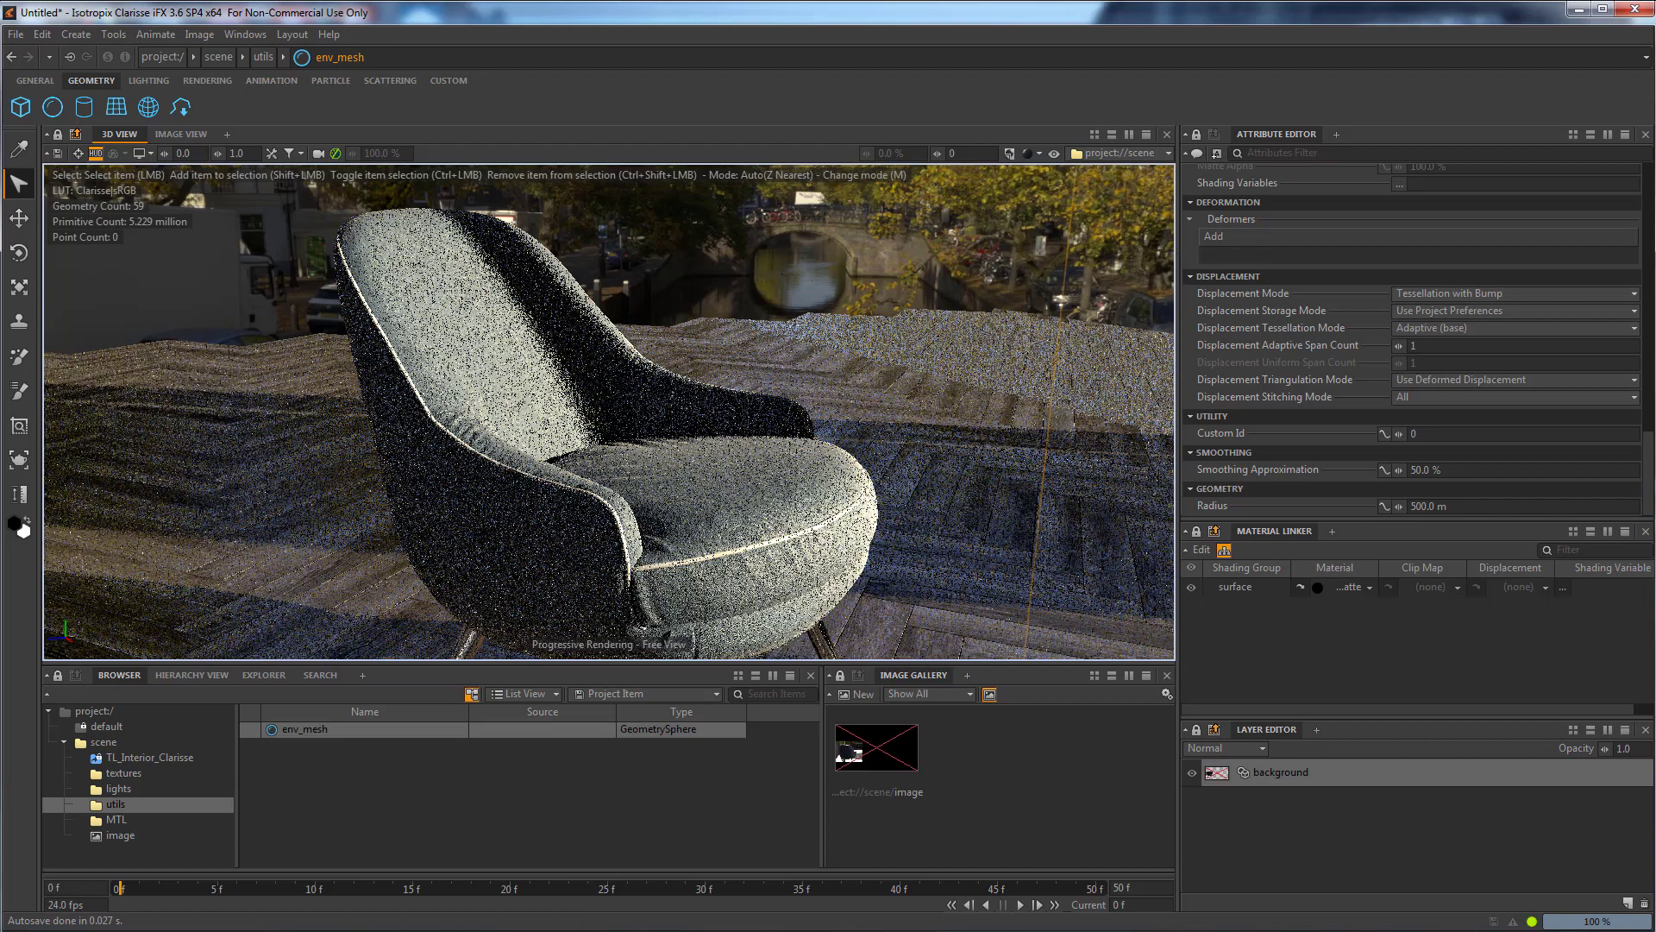
left_click_drag(583, 538, 591, 545, "alt")
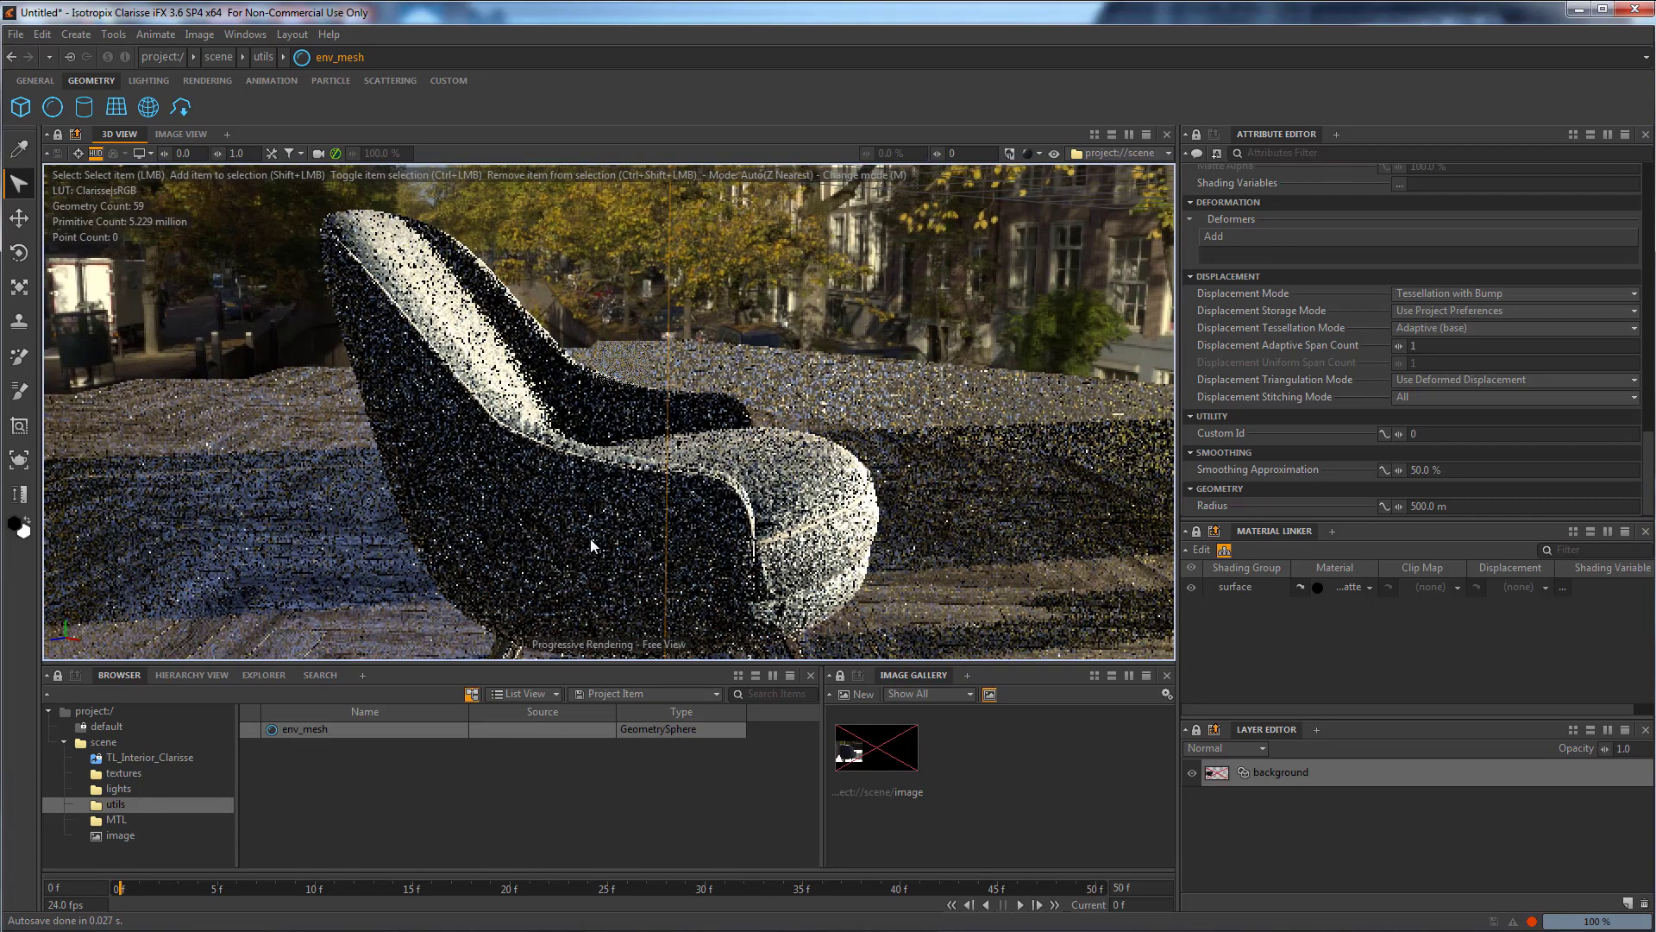
scroll(590, 540, "up", 3)
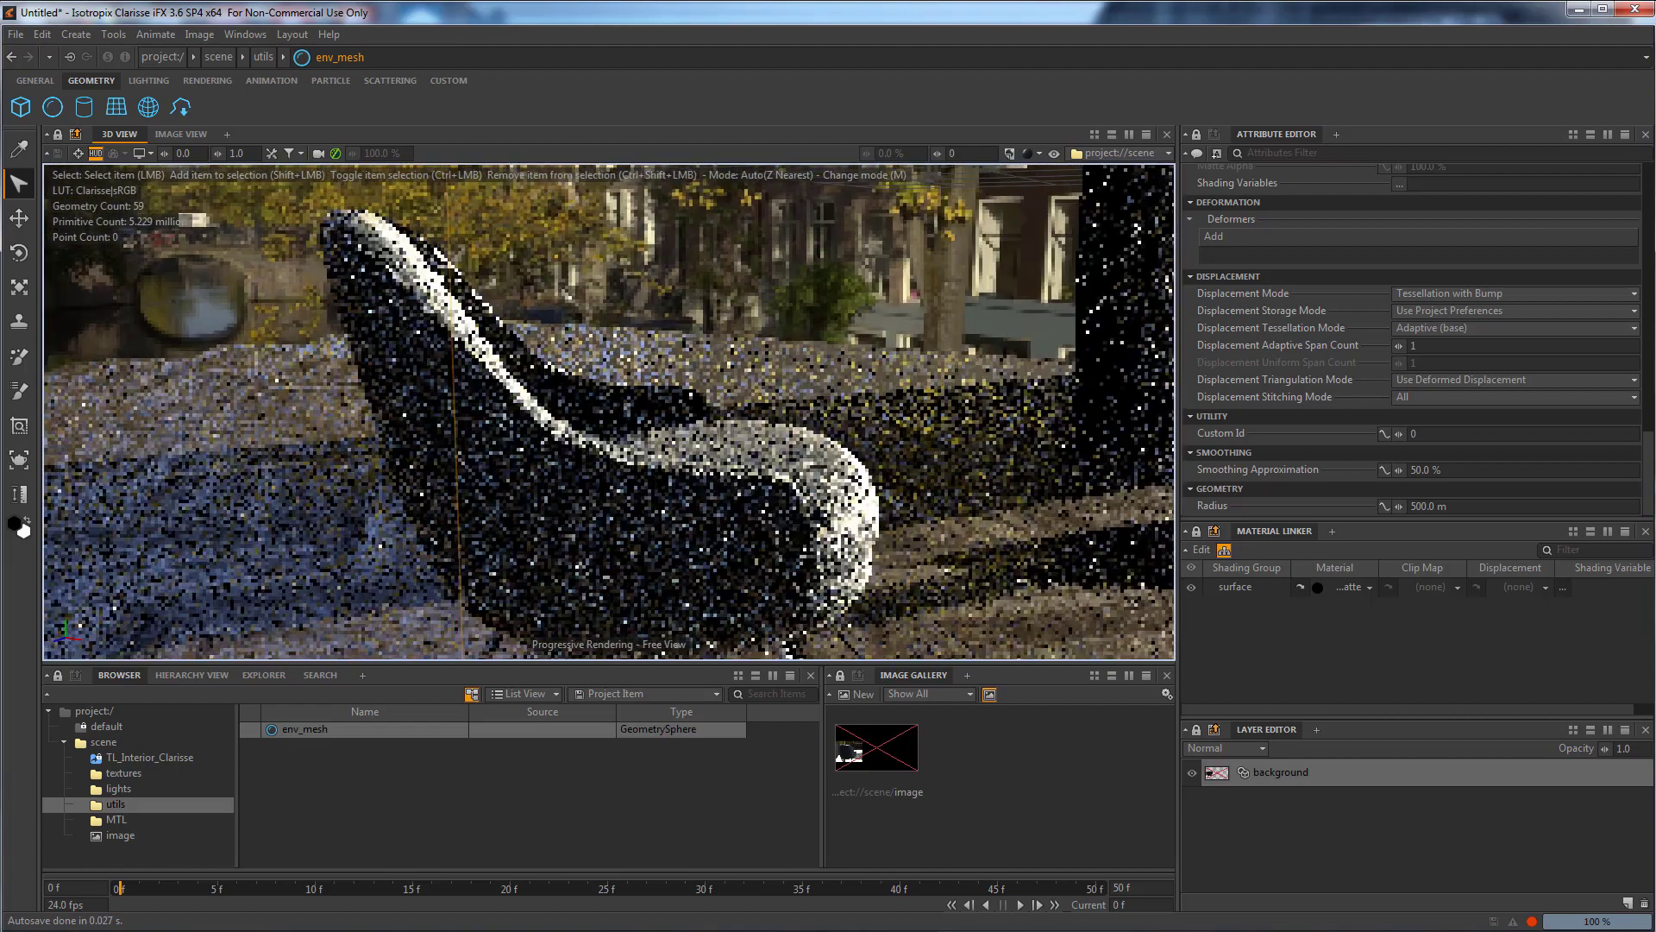
scroll(609, 535, "up", 5)
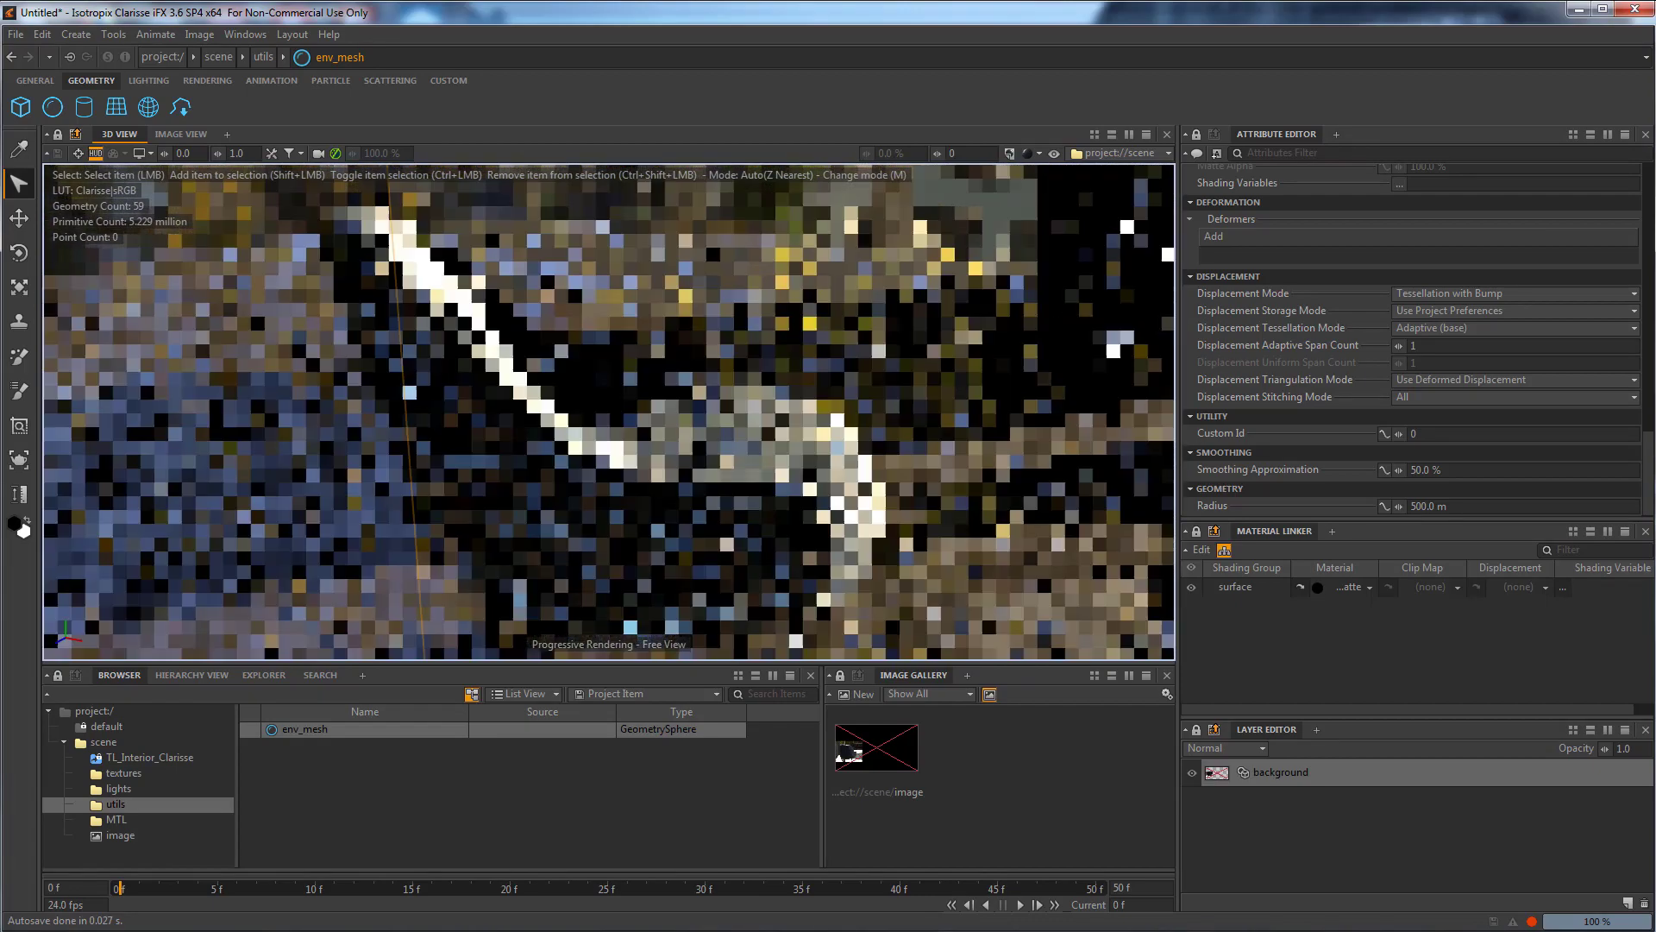
scroll(614, 535, "down", 5)
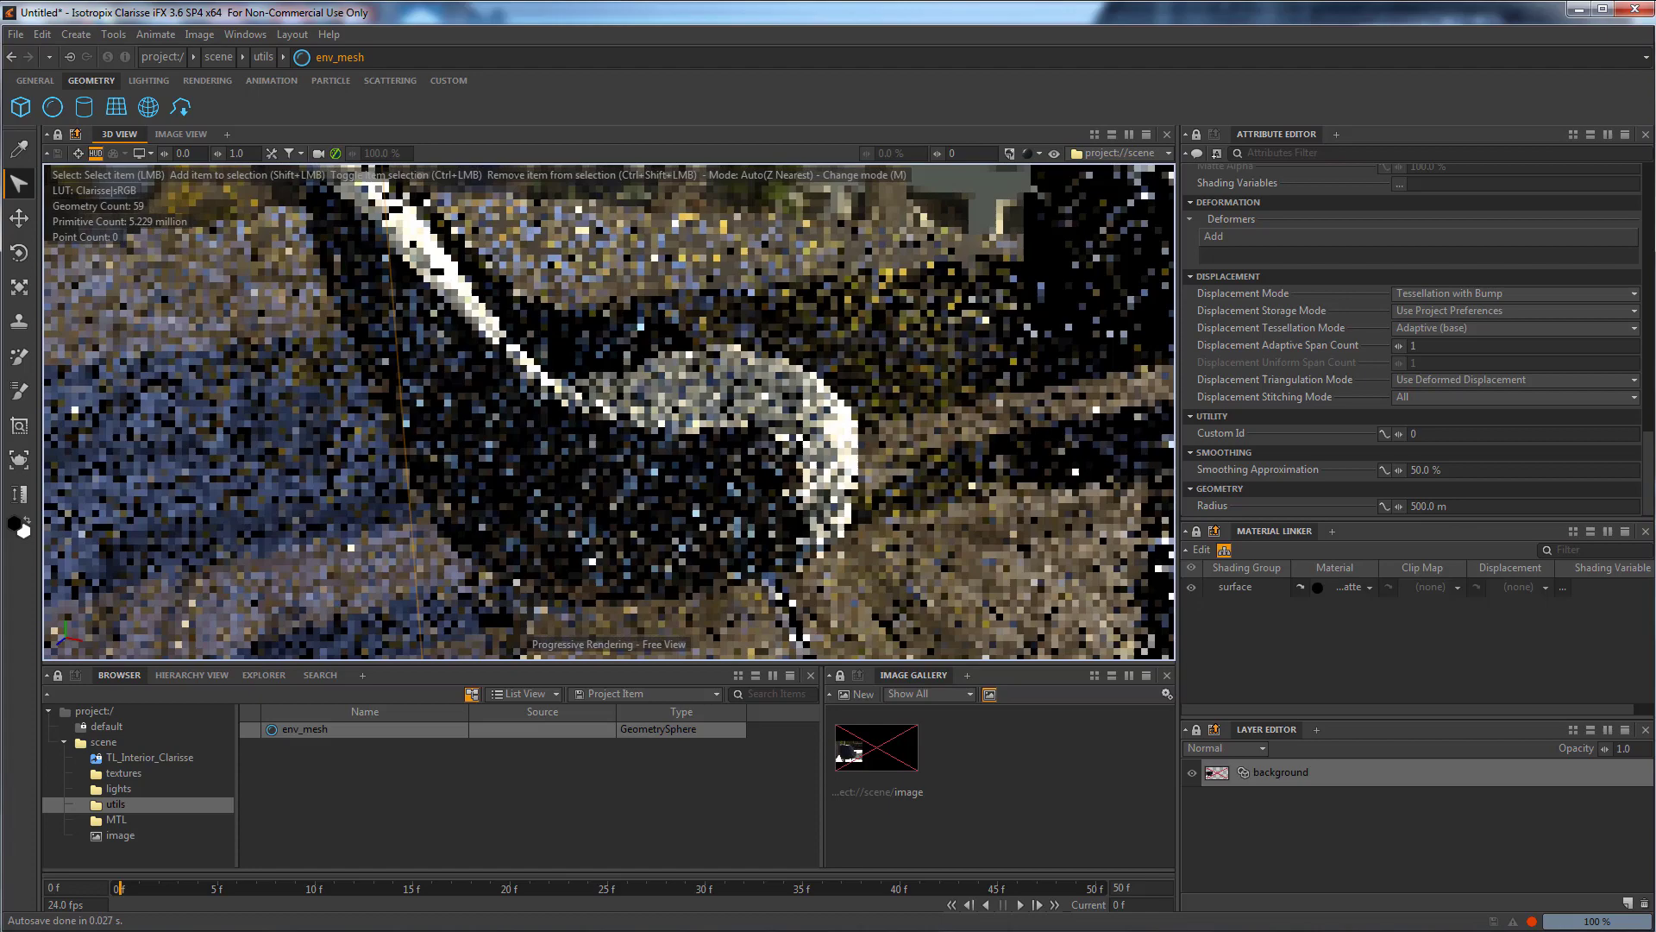
scroll(612, 535, "down", 5)
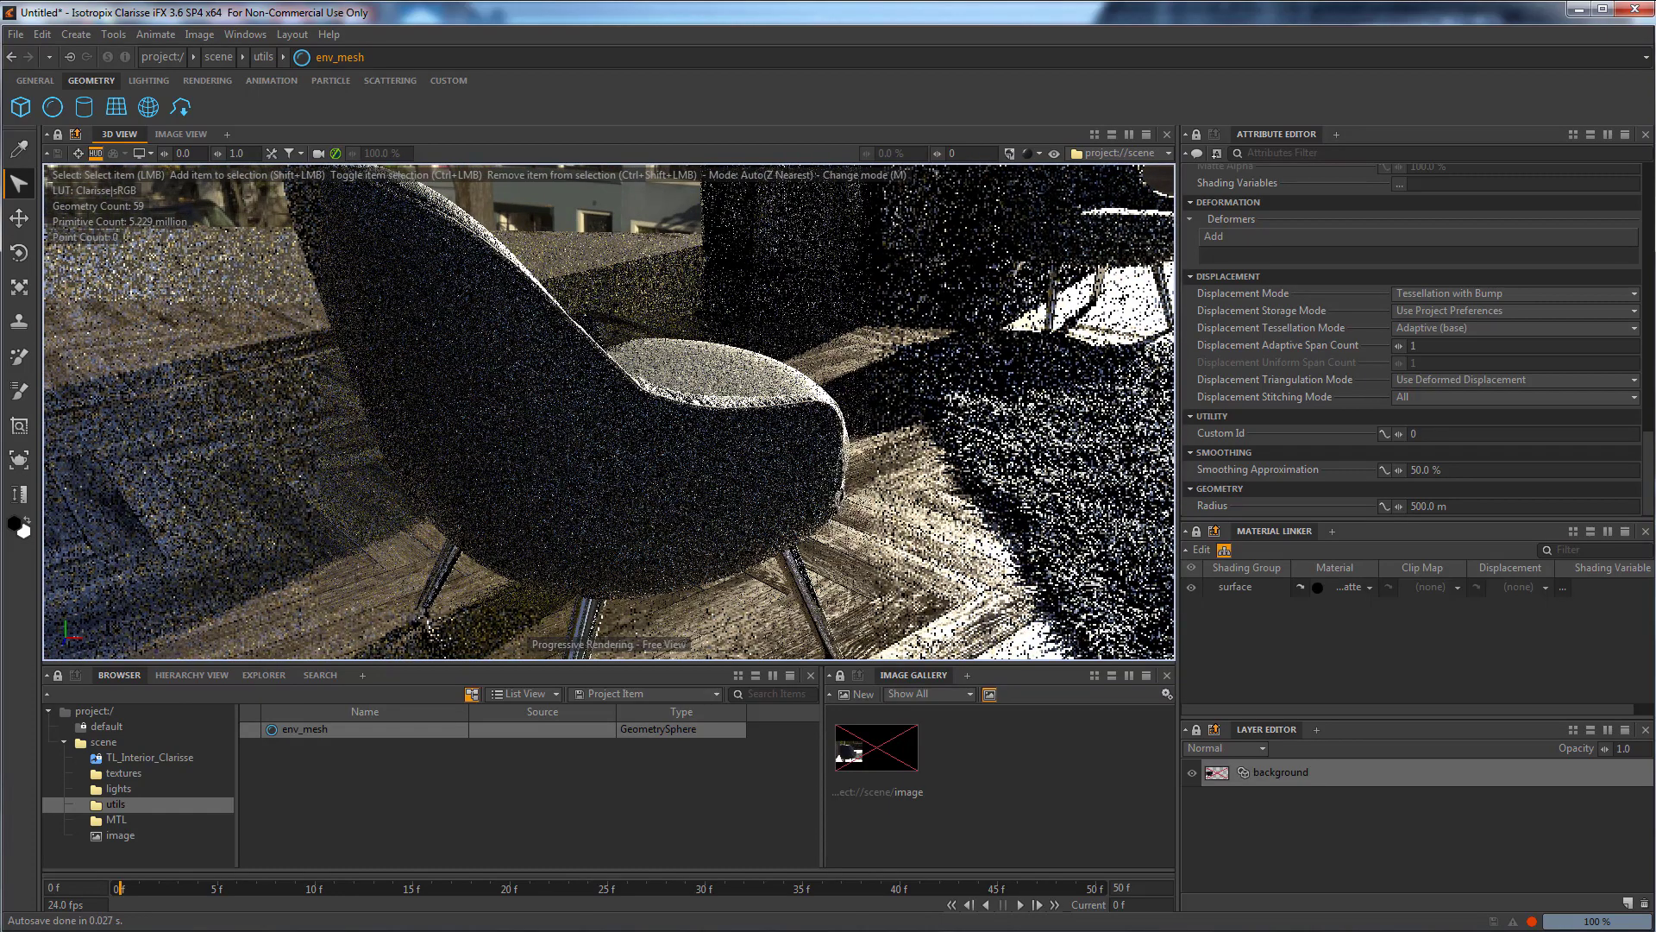
Save the project as TL_Clarisse_Interior_Part_1 in TheLab/November_2018/LookDev/Clarisse_Interior_Part_1 within Proteus Novembre 2018 on the G: drive.
left_click(15, 34)
left_click(69, 132)
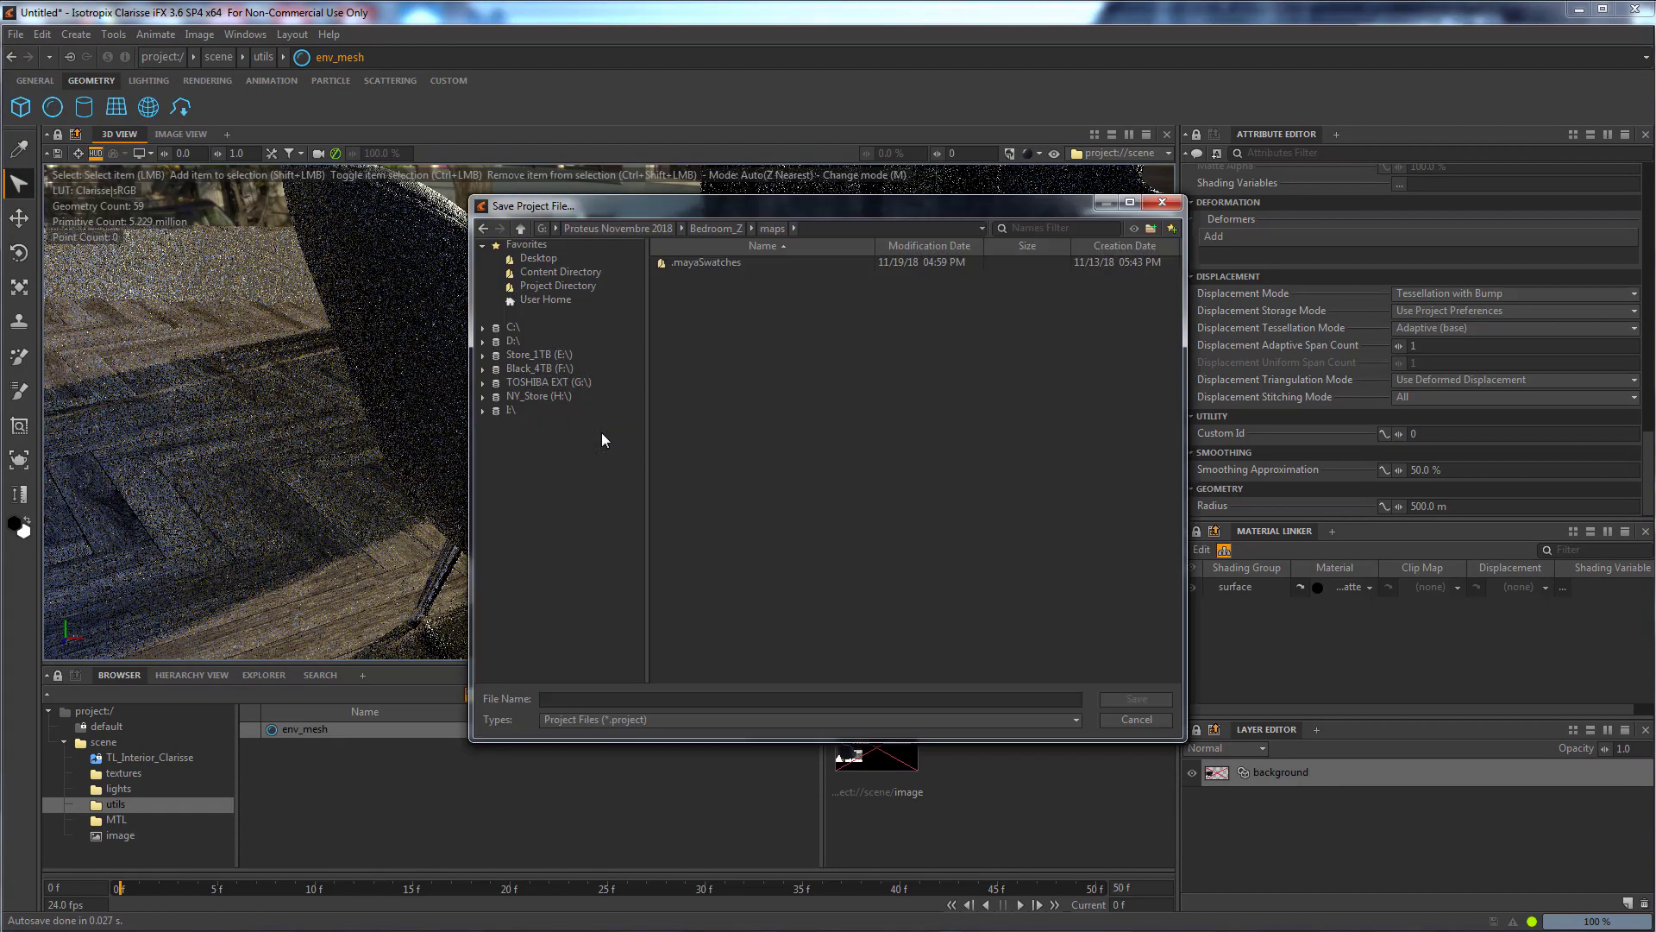
left_click(540, 370)
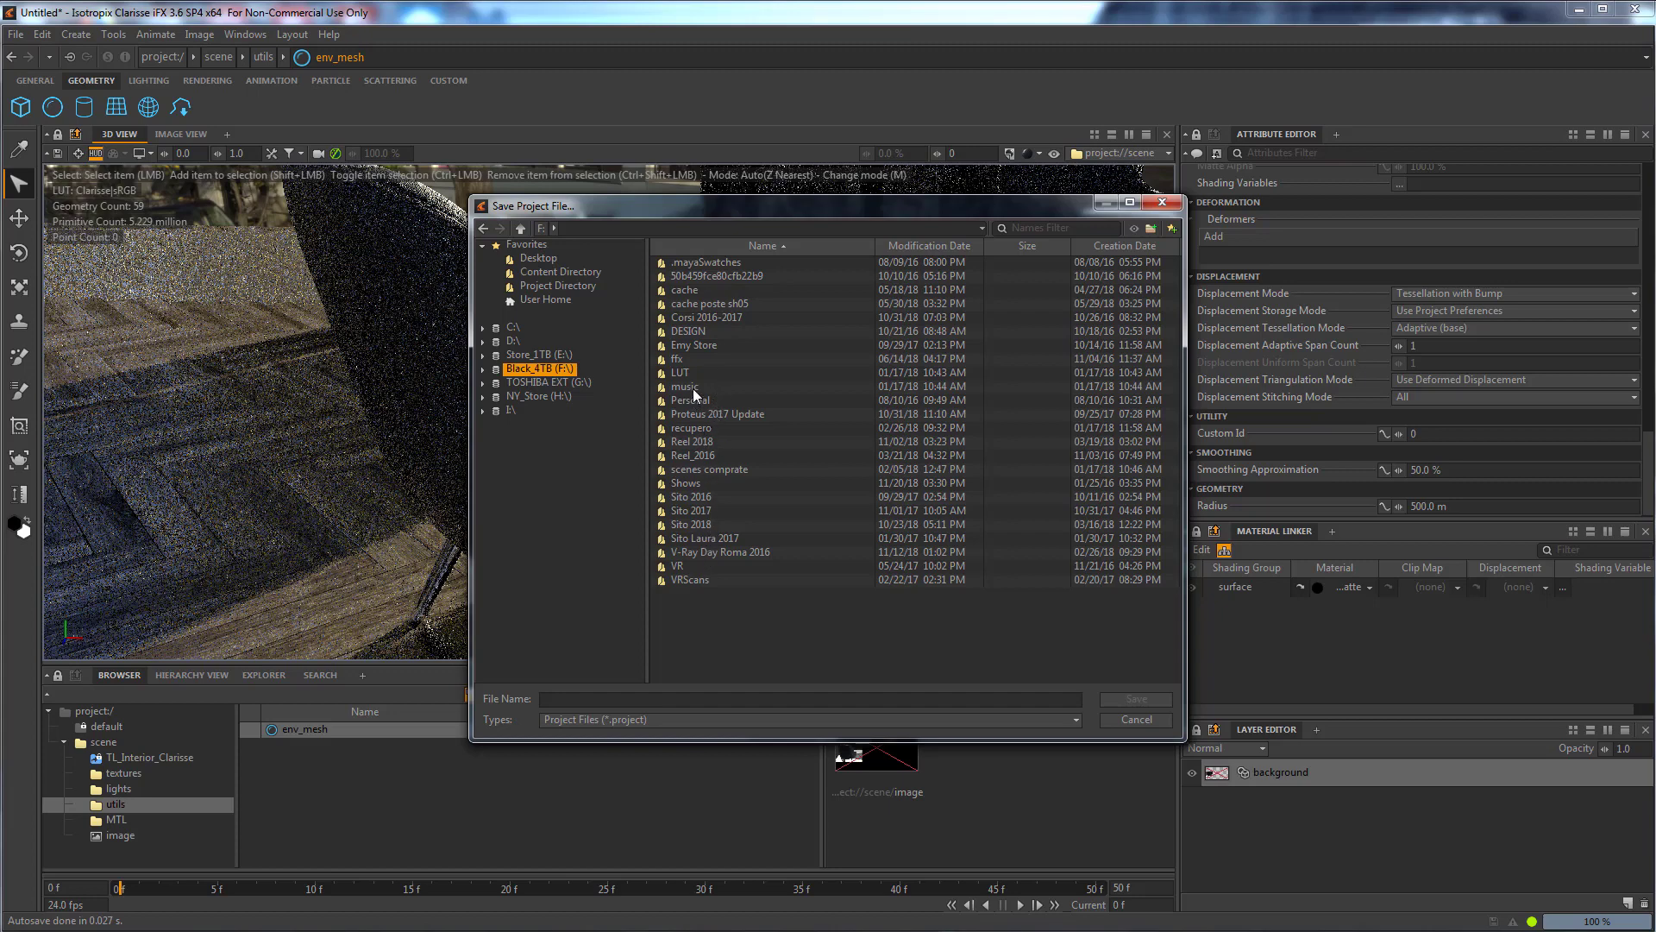
left_click(577, 383)
double_click(707, 276)
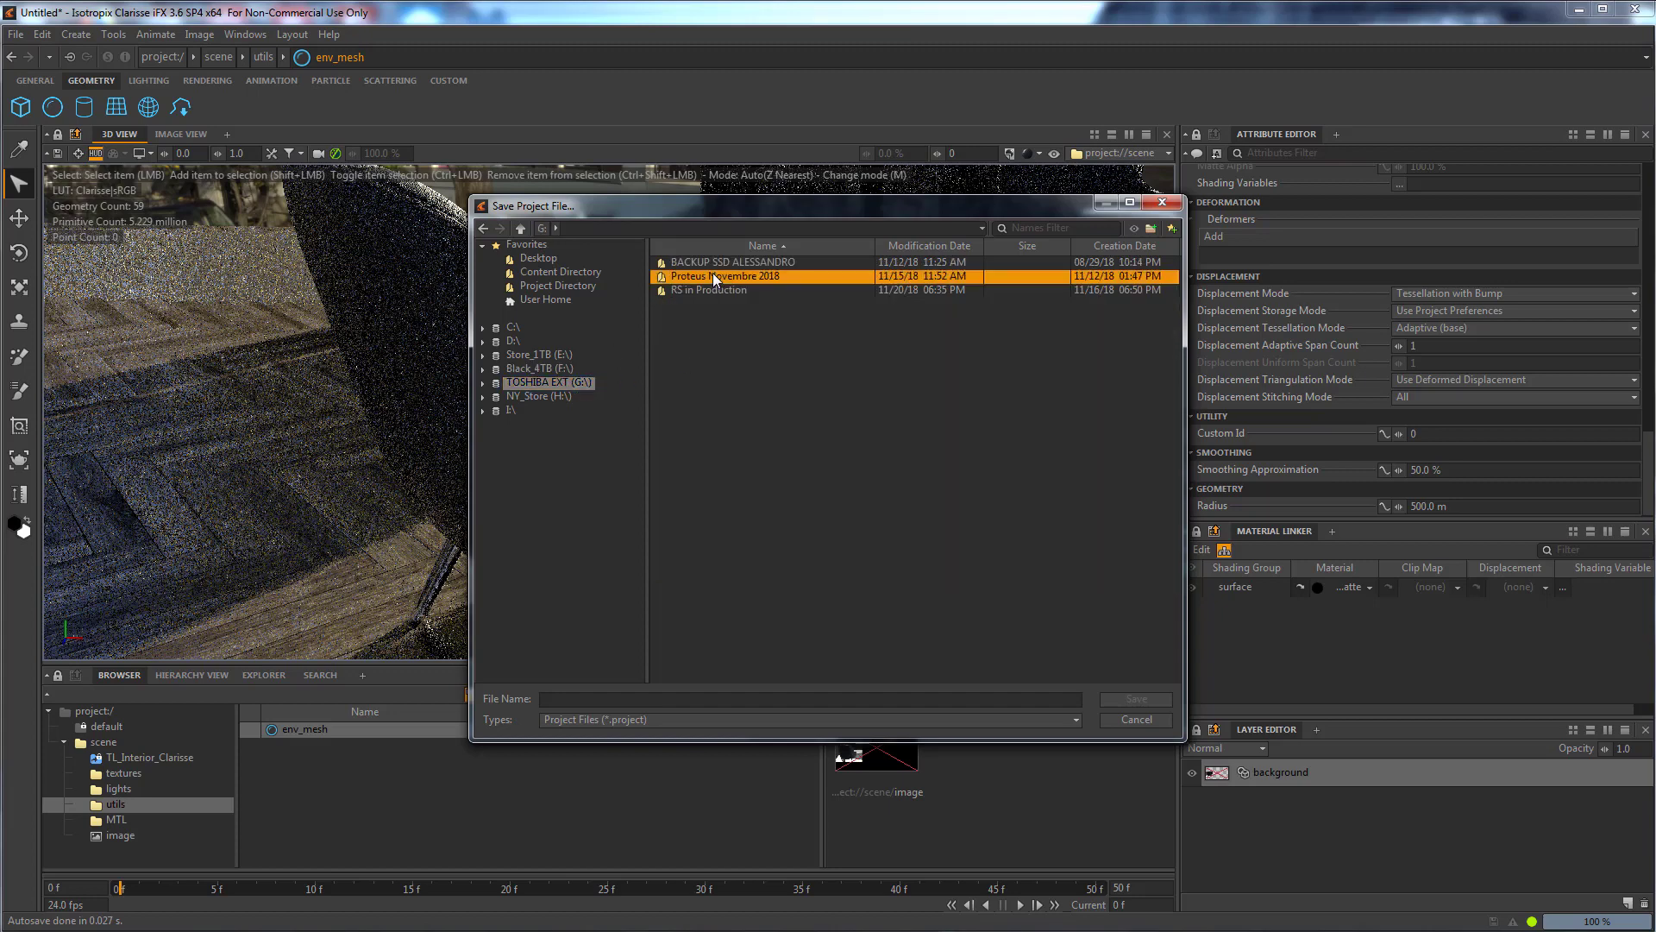
left_click(690, 260)
double_click(685, 303)
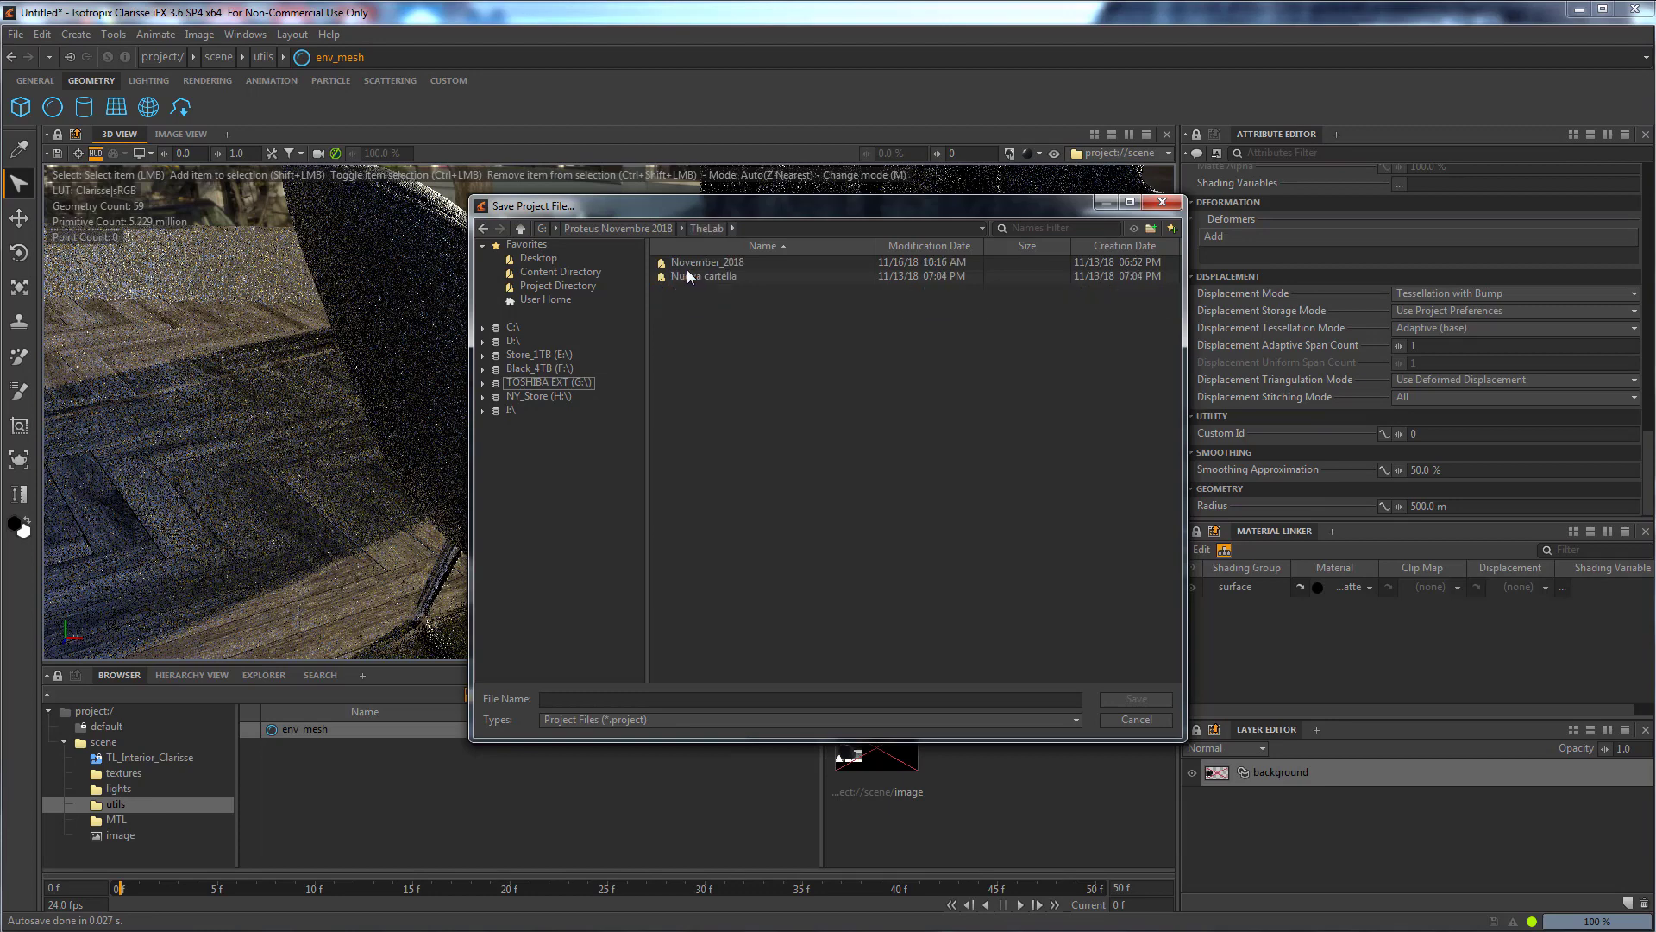
double_click(687, 261)
double_click(675, 276)
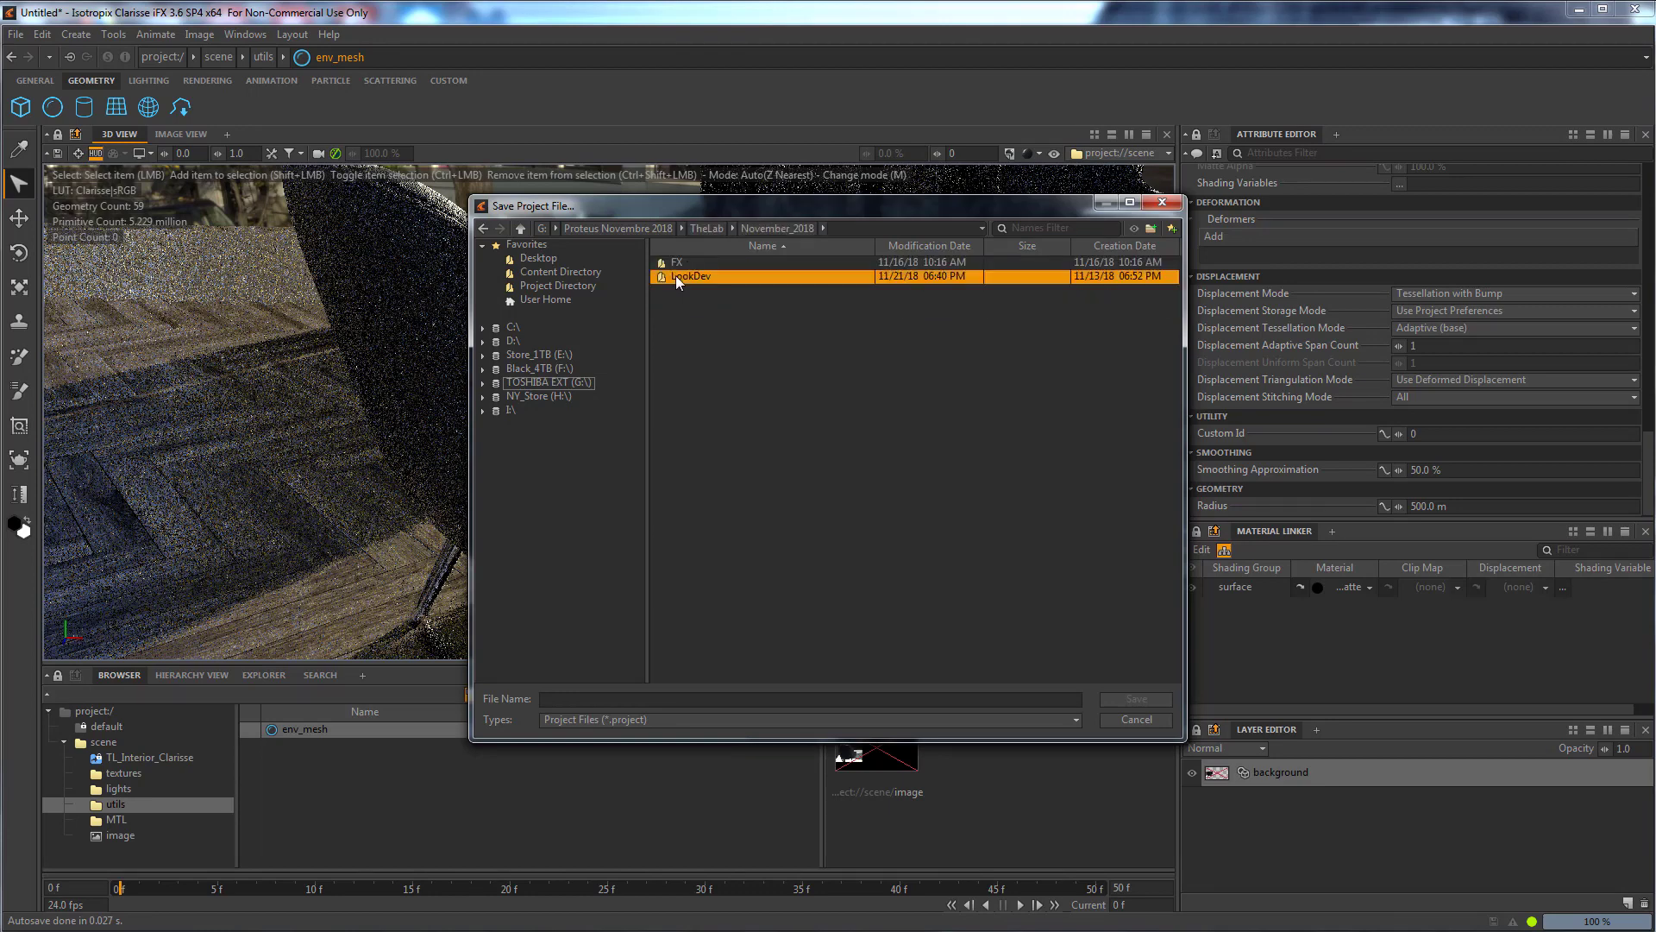
left_click(722, 263)
double_click(722, 265)
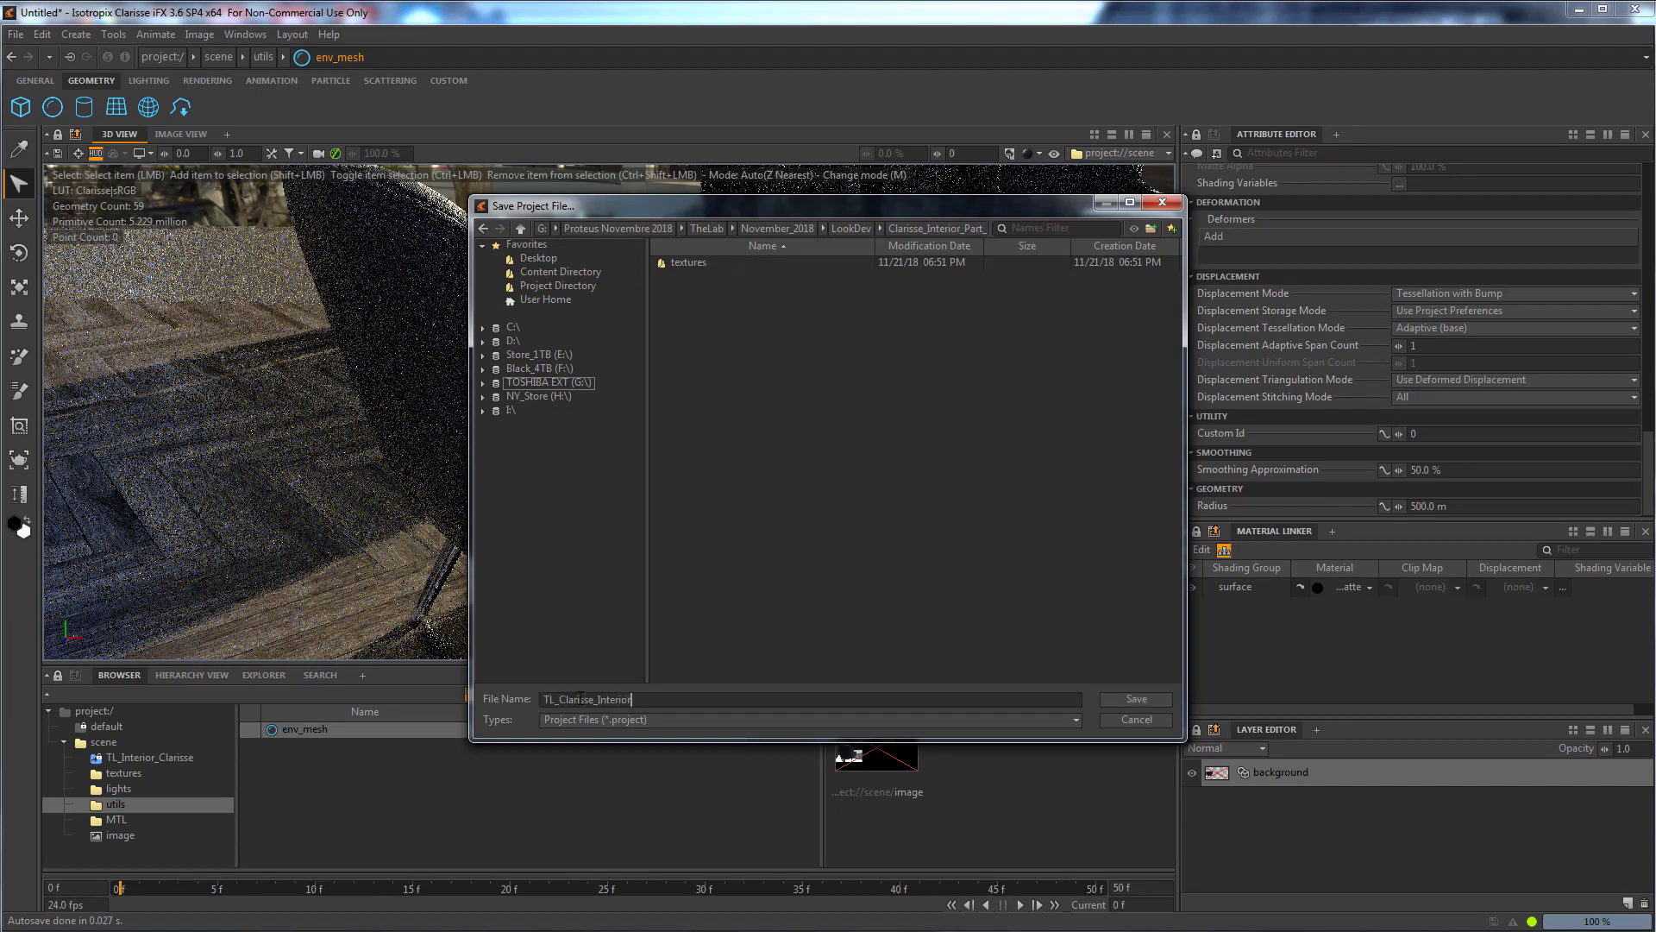
type("1")
key("Return")
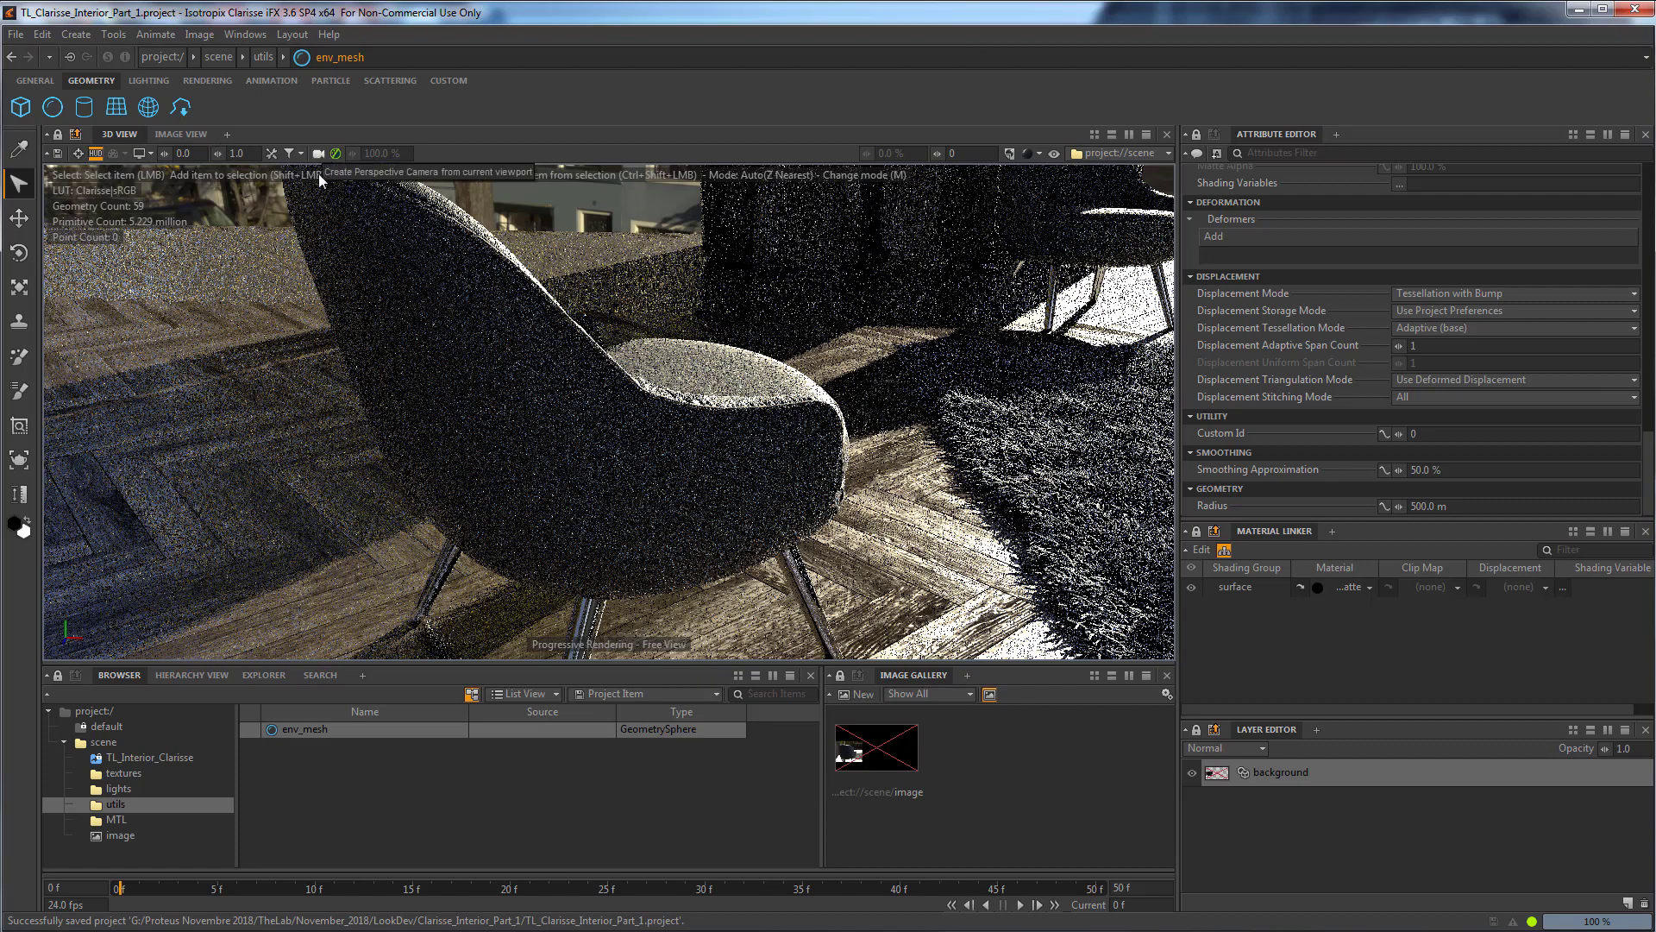
Create a perspective camera from the current viewport in the scene context and set it as the background layer's Active Camera.
left_click(101, 743)
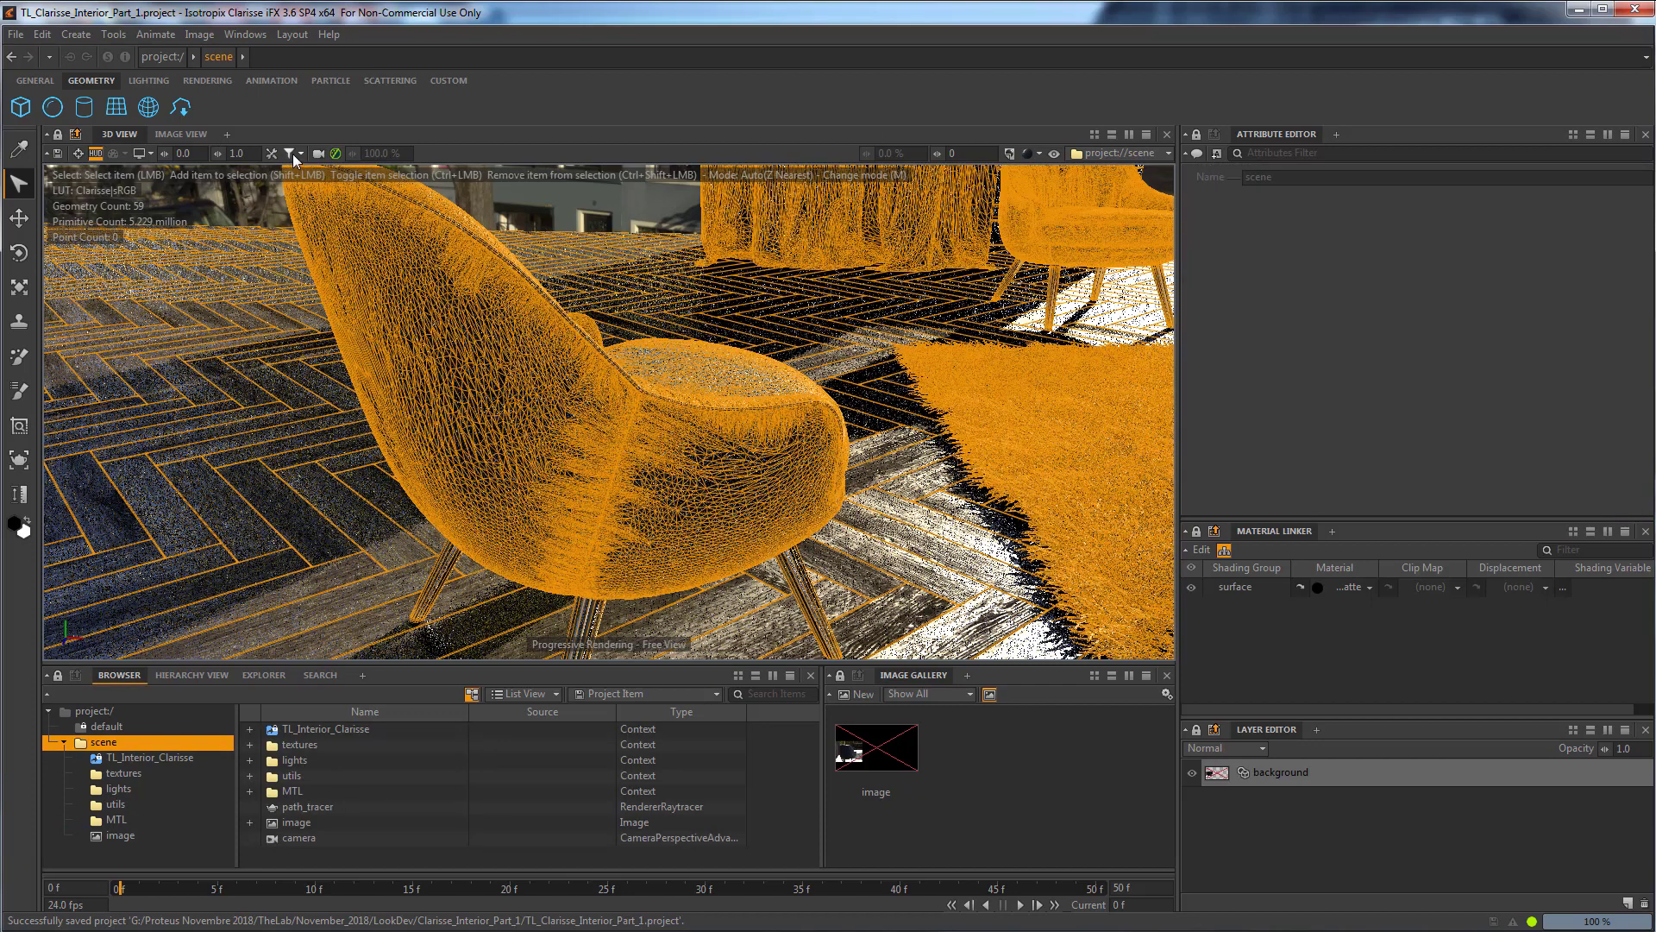
left_click(319, 154)
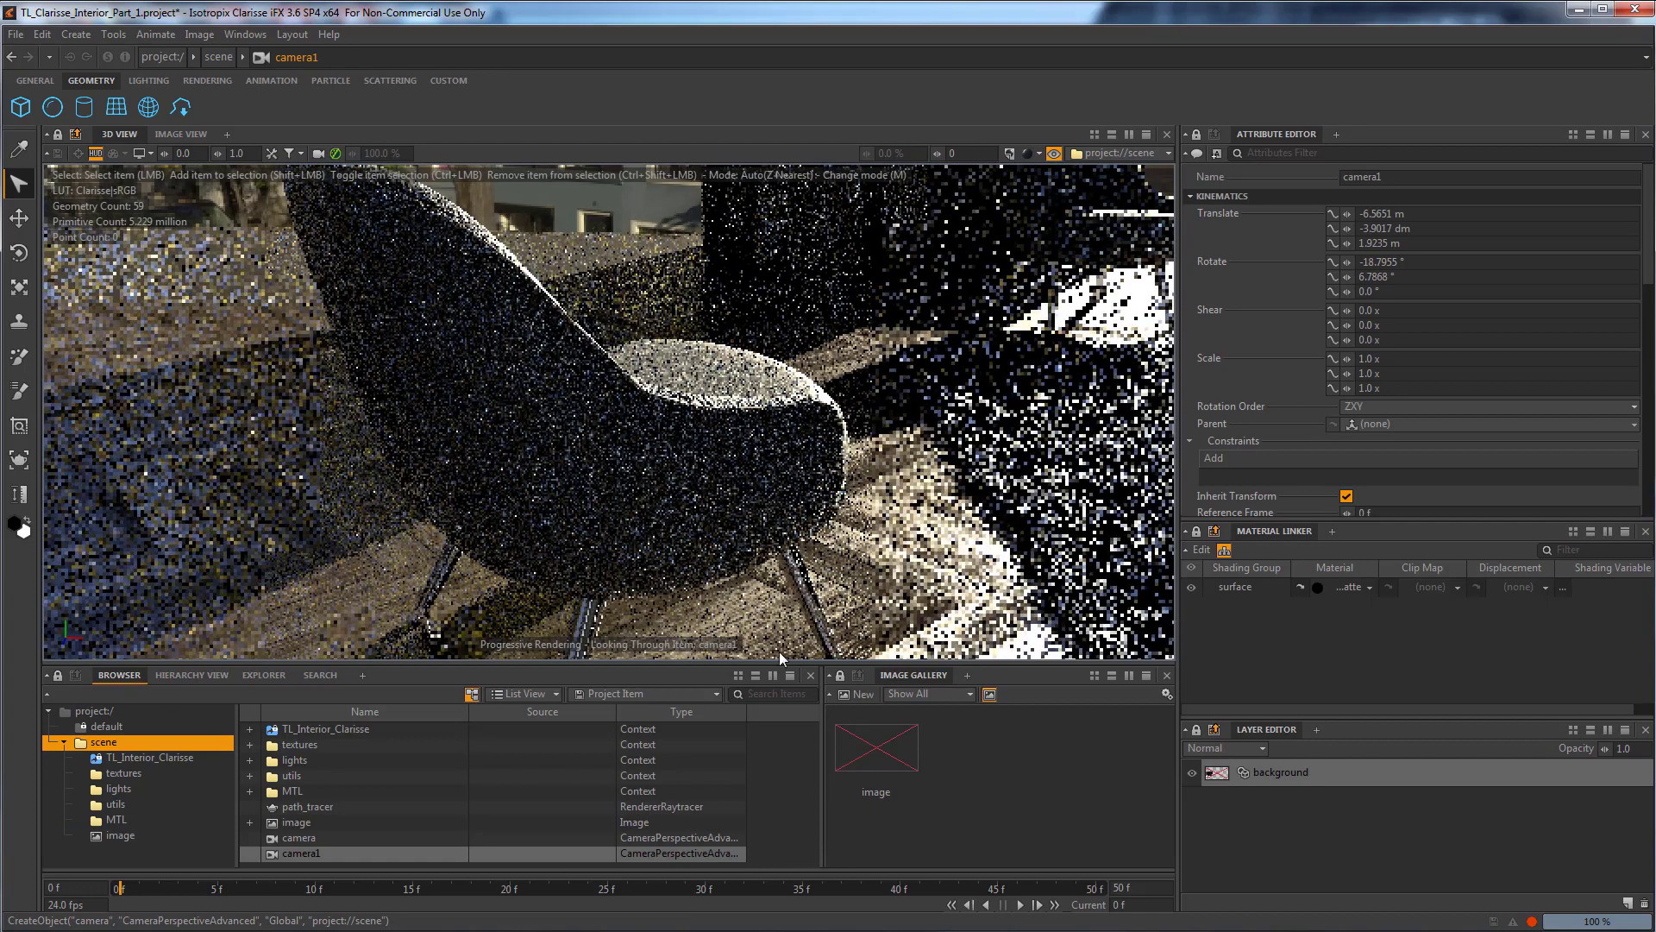
left_click(1269, 776)
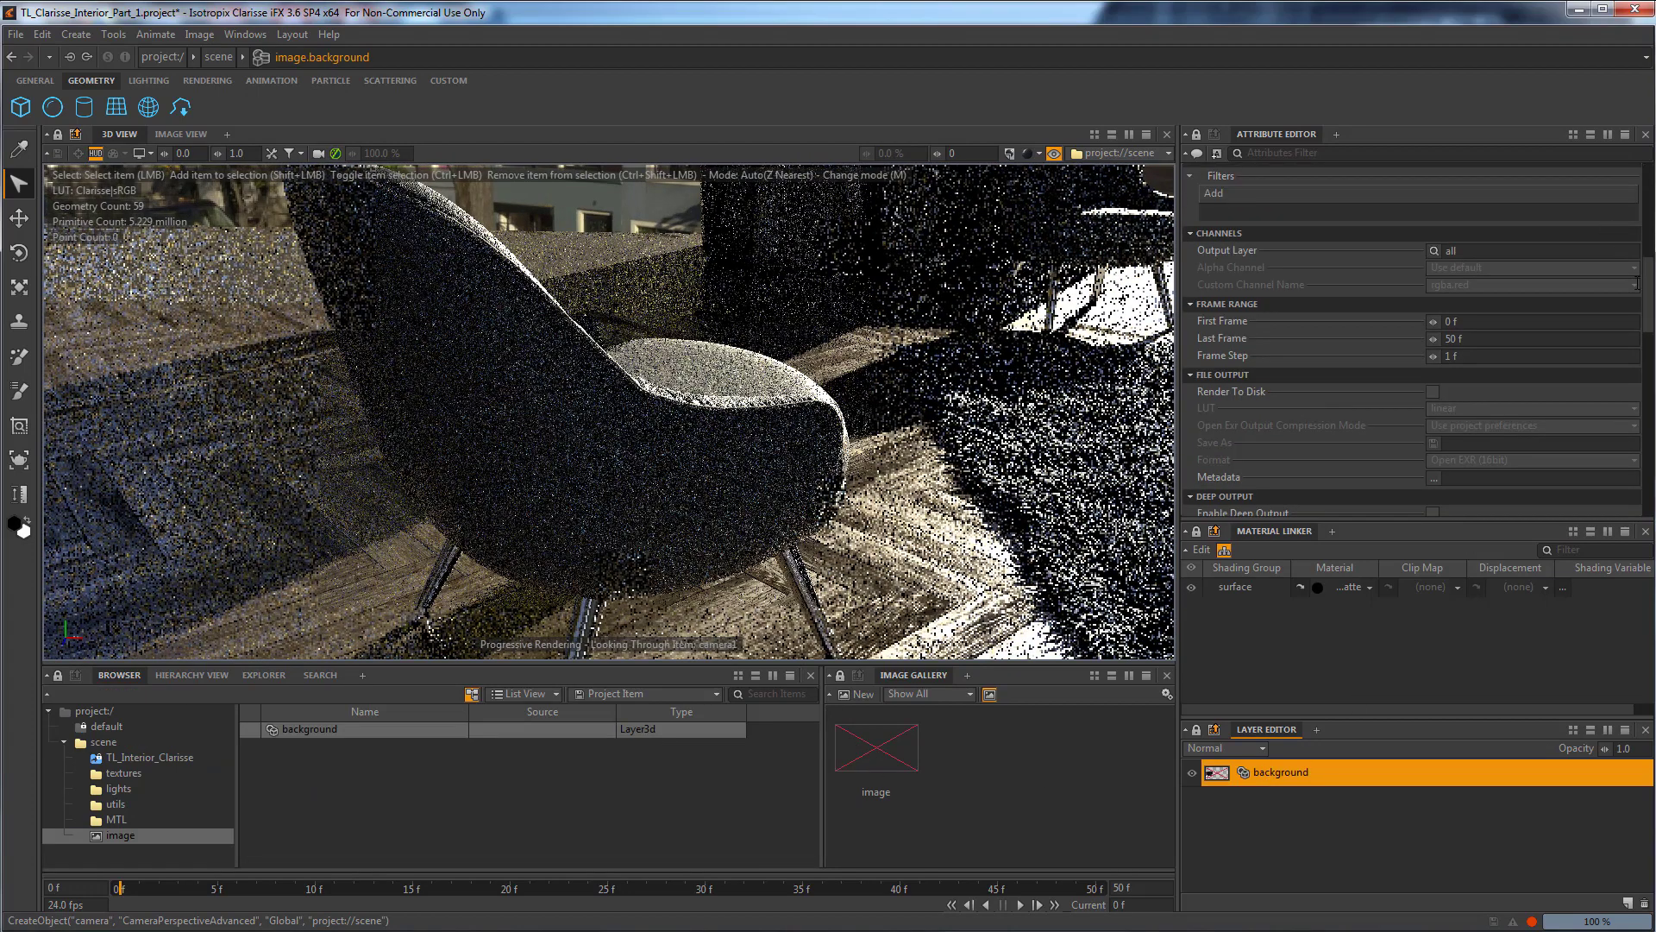
left_click_drag(1649, 293, 1651, 364)
left_click(1511, 365)
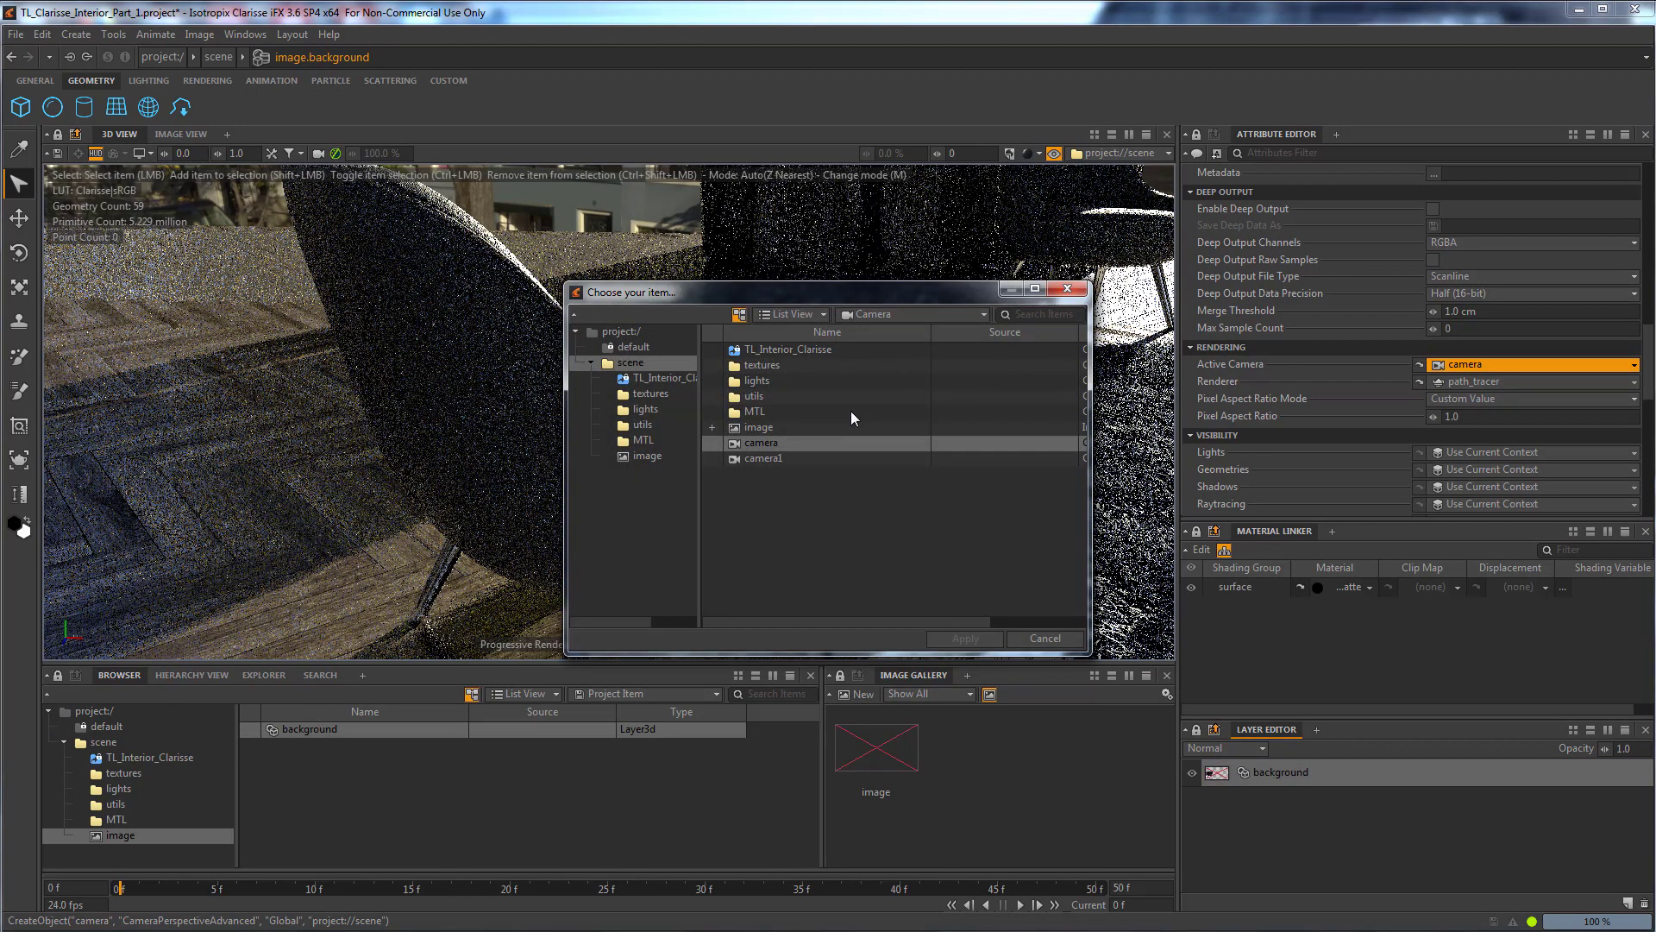
left_click(764, 458)
left_click(965, 638)
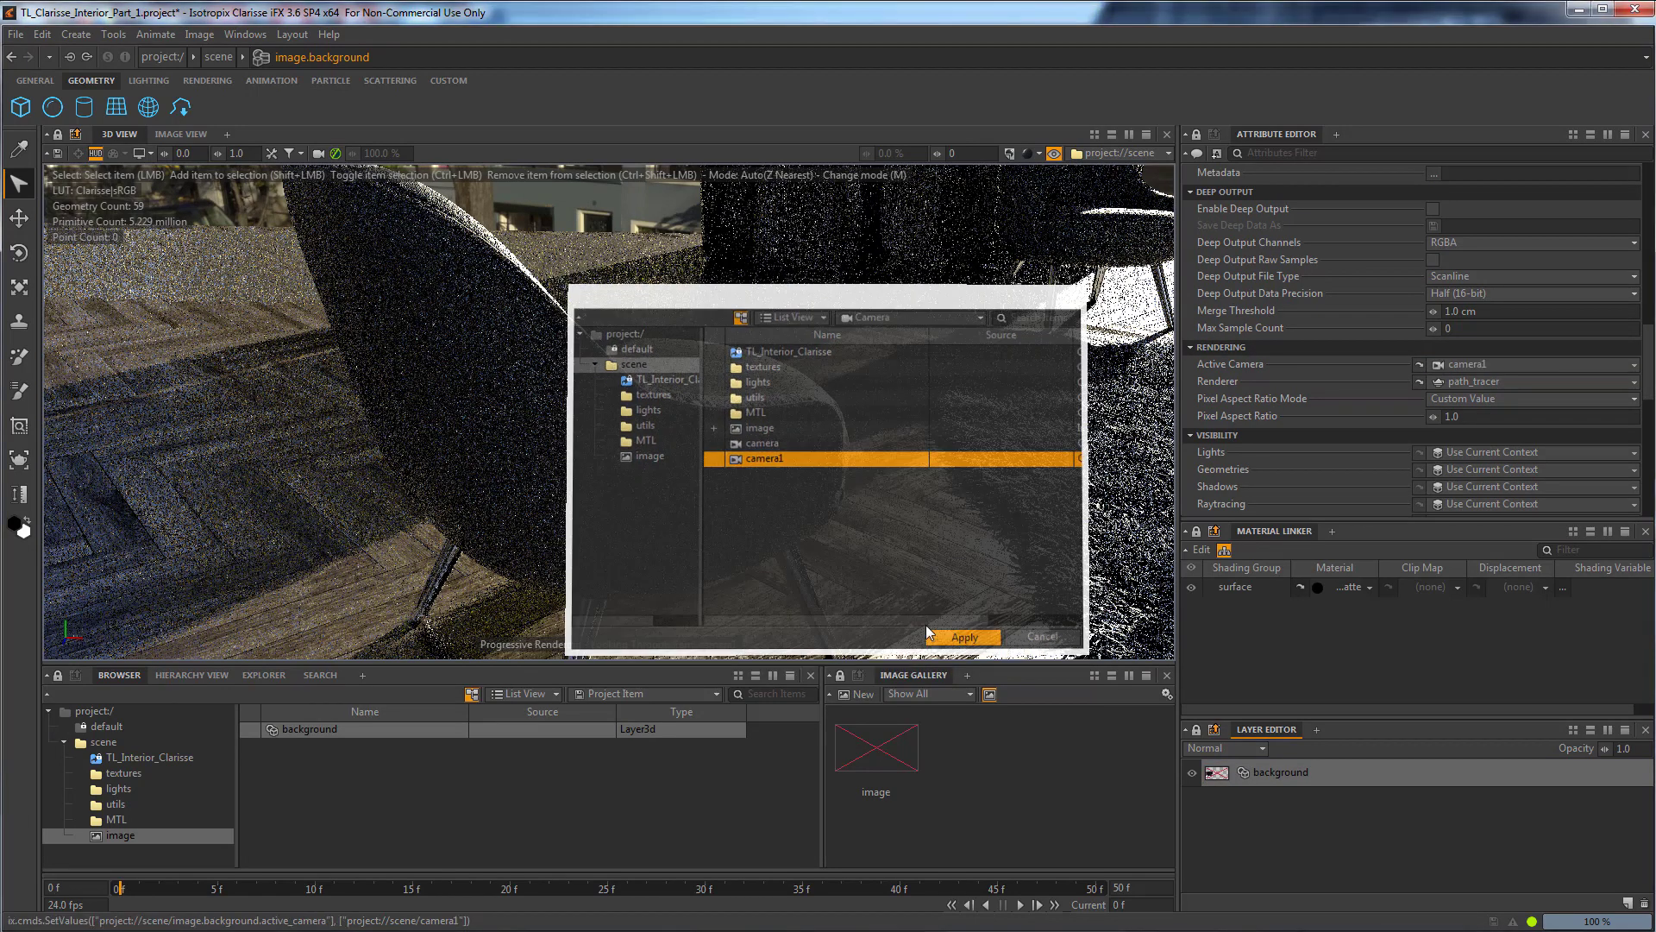
Display the scene image from the Image Gallery in the Image View to render it.
left_click(876, 747)
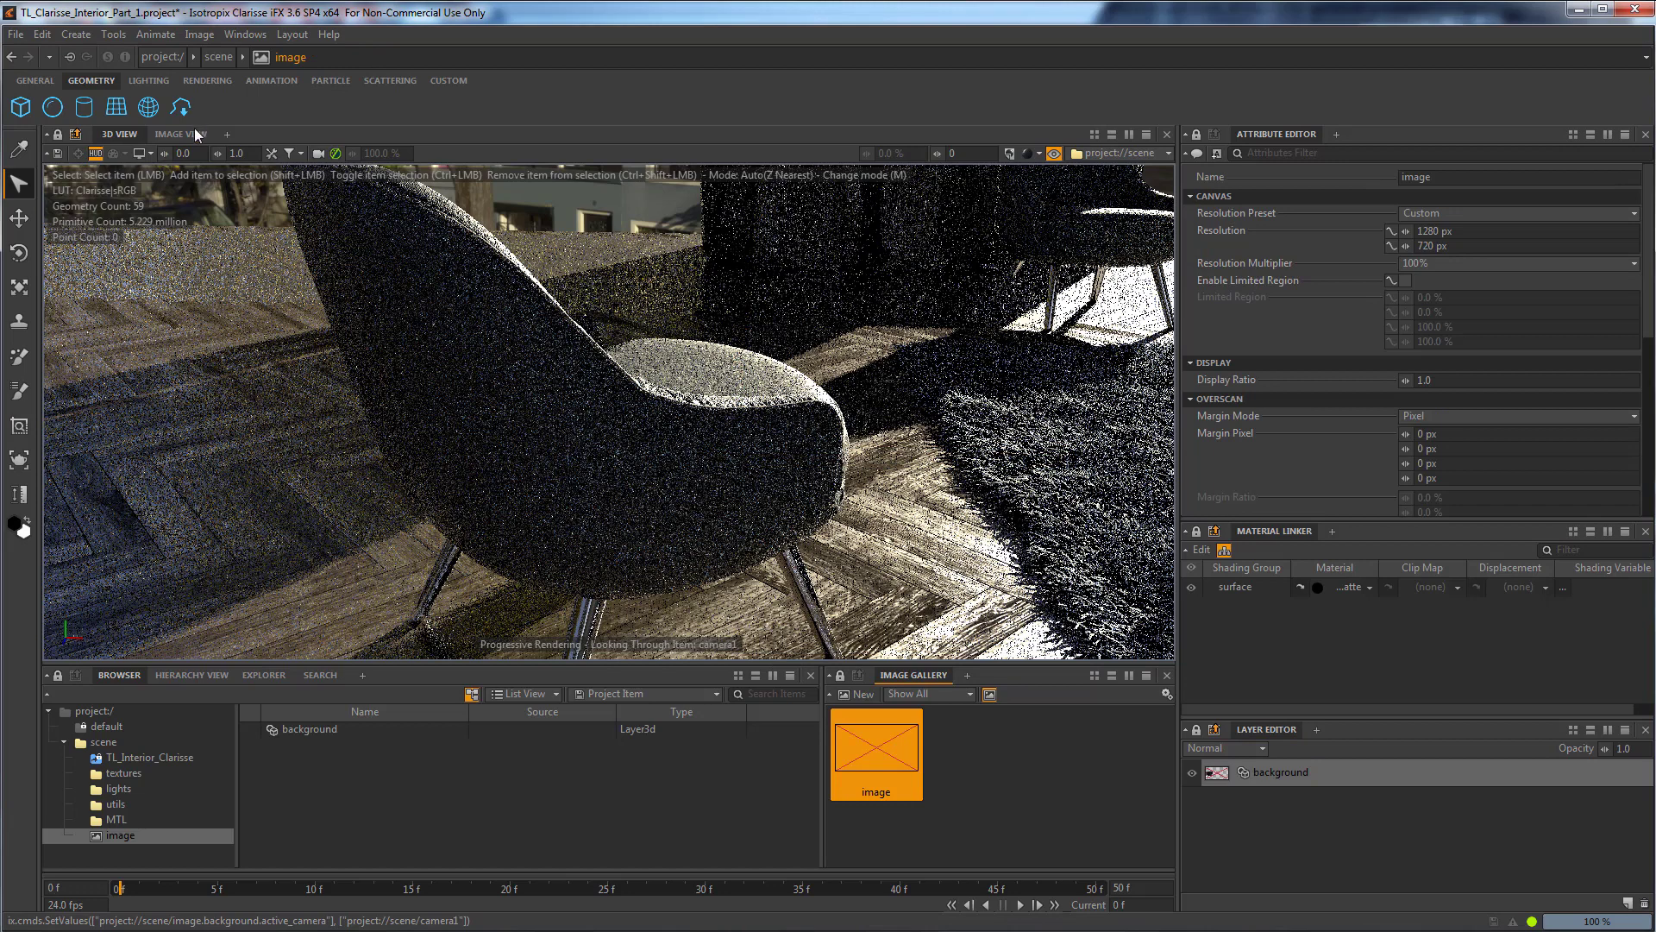
left_click(193, 134)
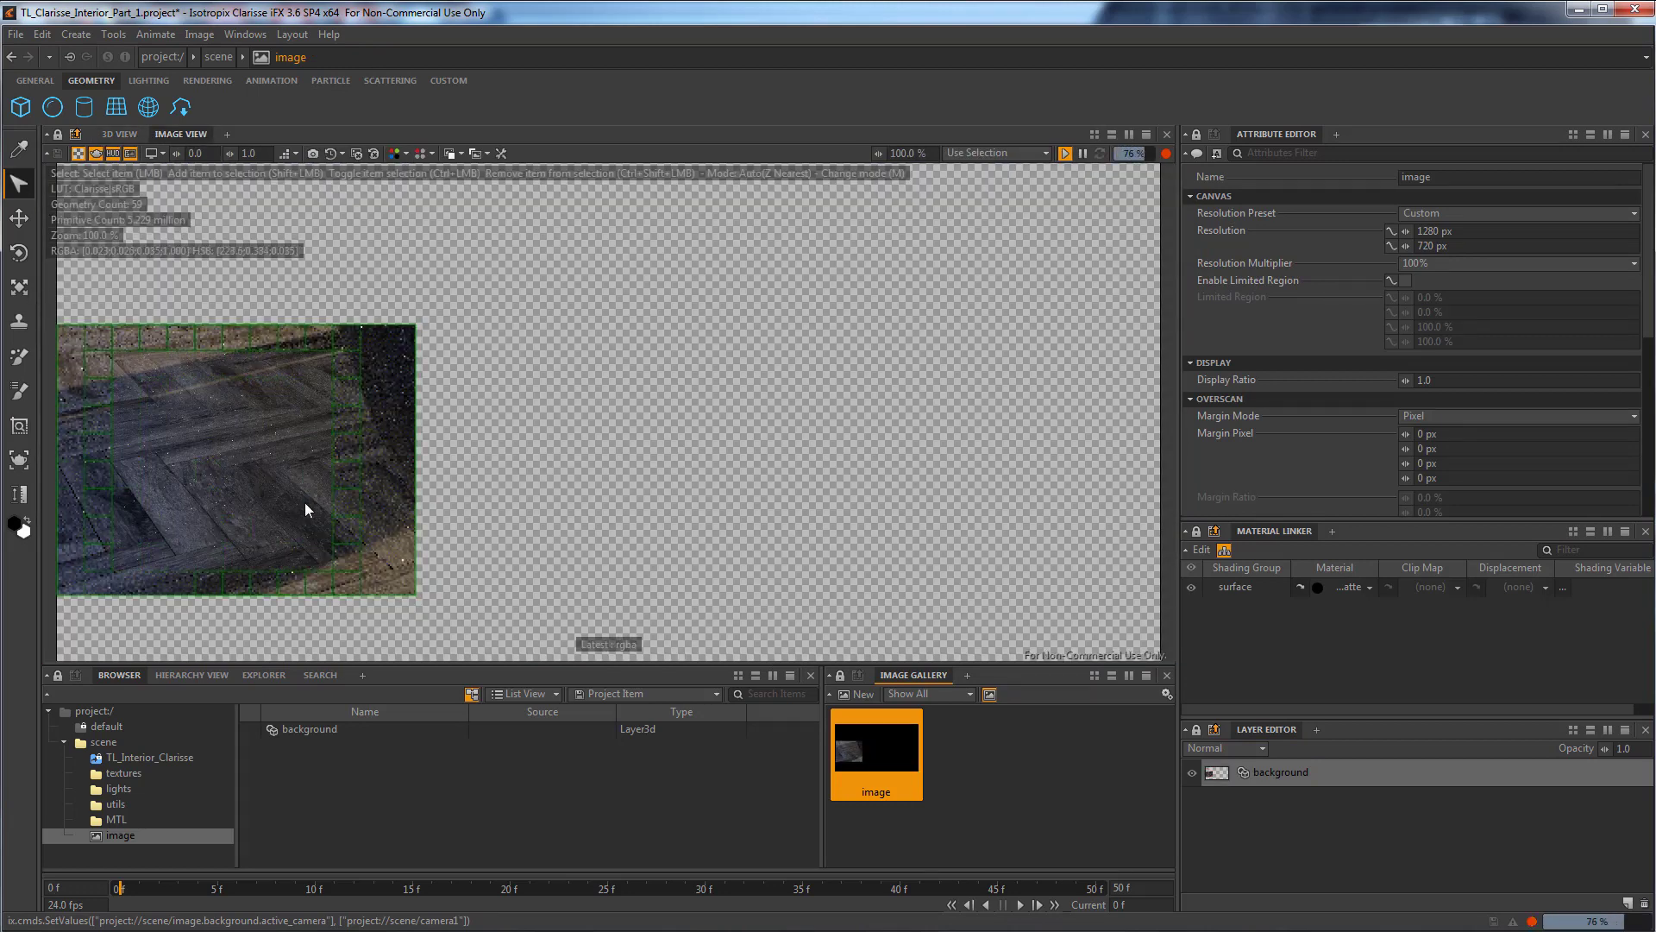
left_click_drag(304, 502, 595, 392)
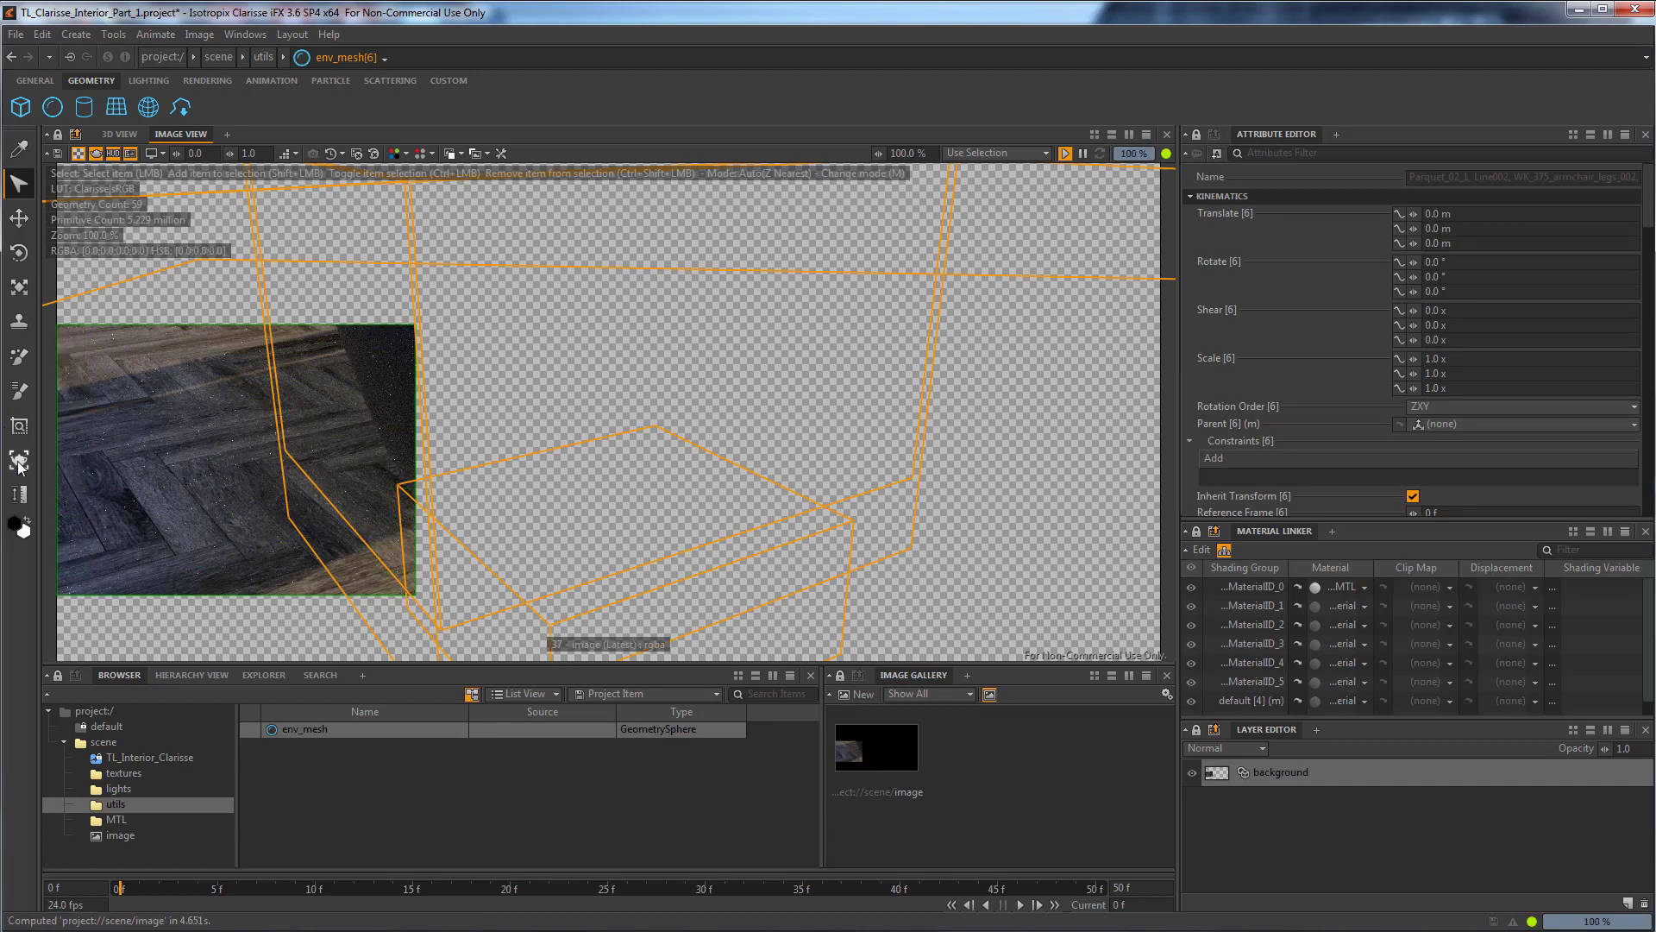
Draw a render region over the foreground armchair and enlarge it to frame most of the chair, including seat and legs.
key("shift+r")
left_click_drag(334, 212, 721, 610)
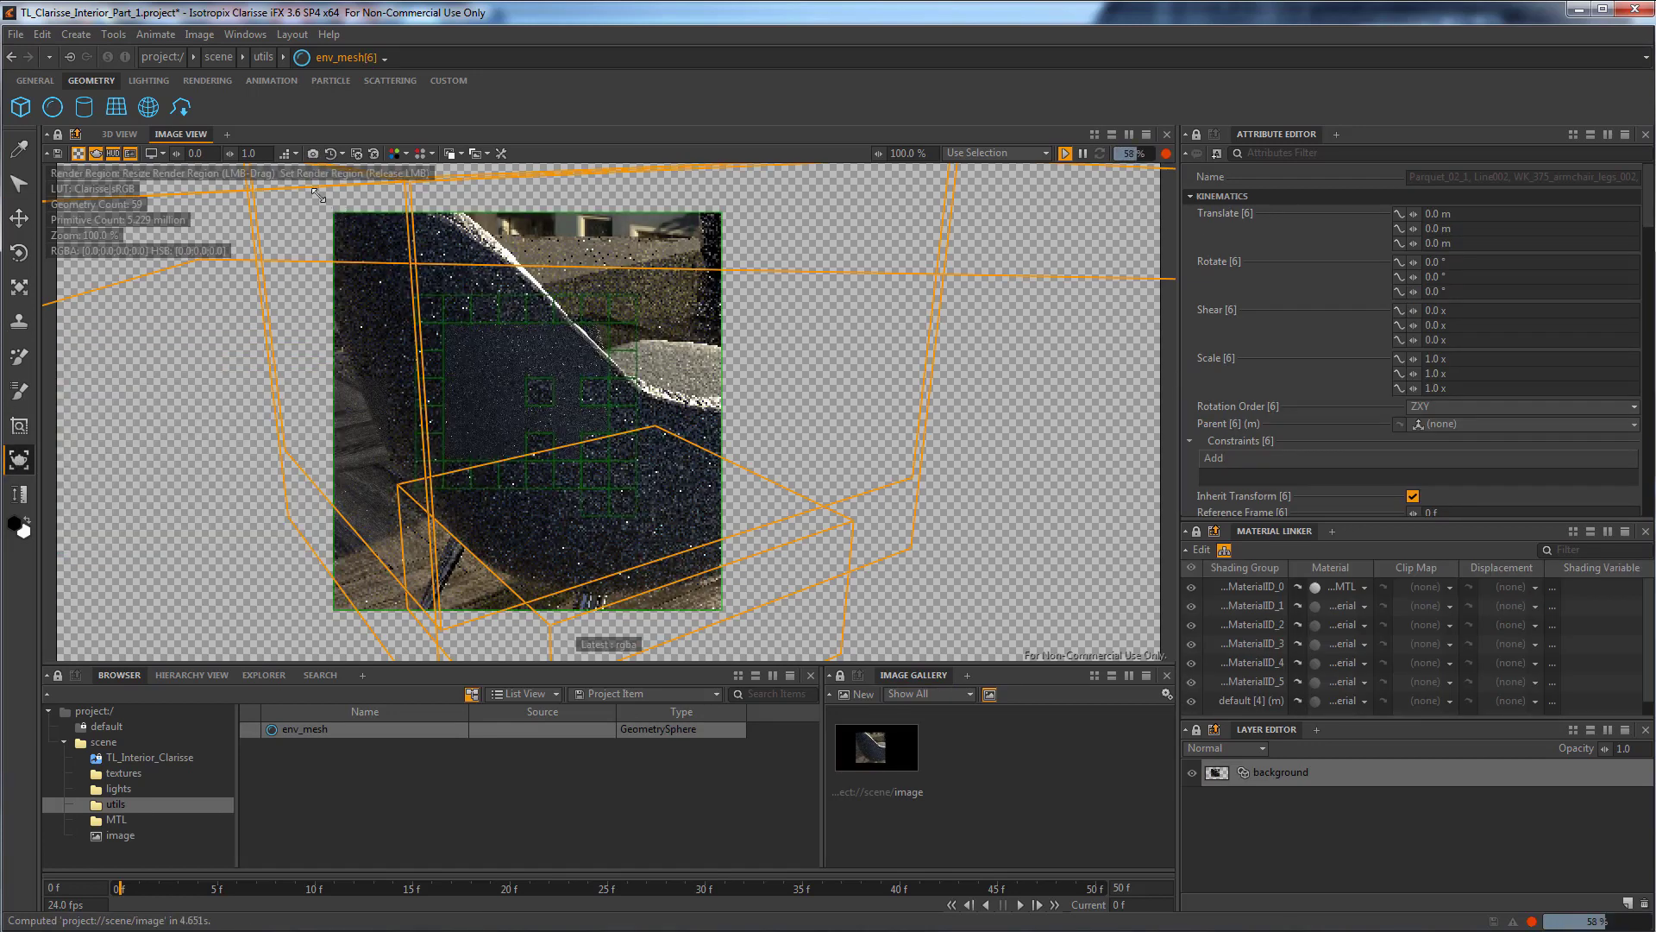
left_click_drag(335, 213, 301, 184)
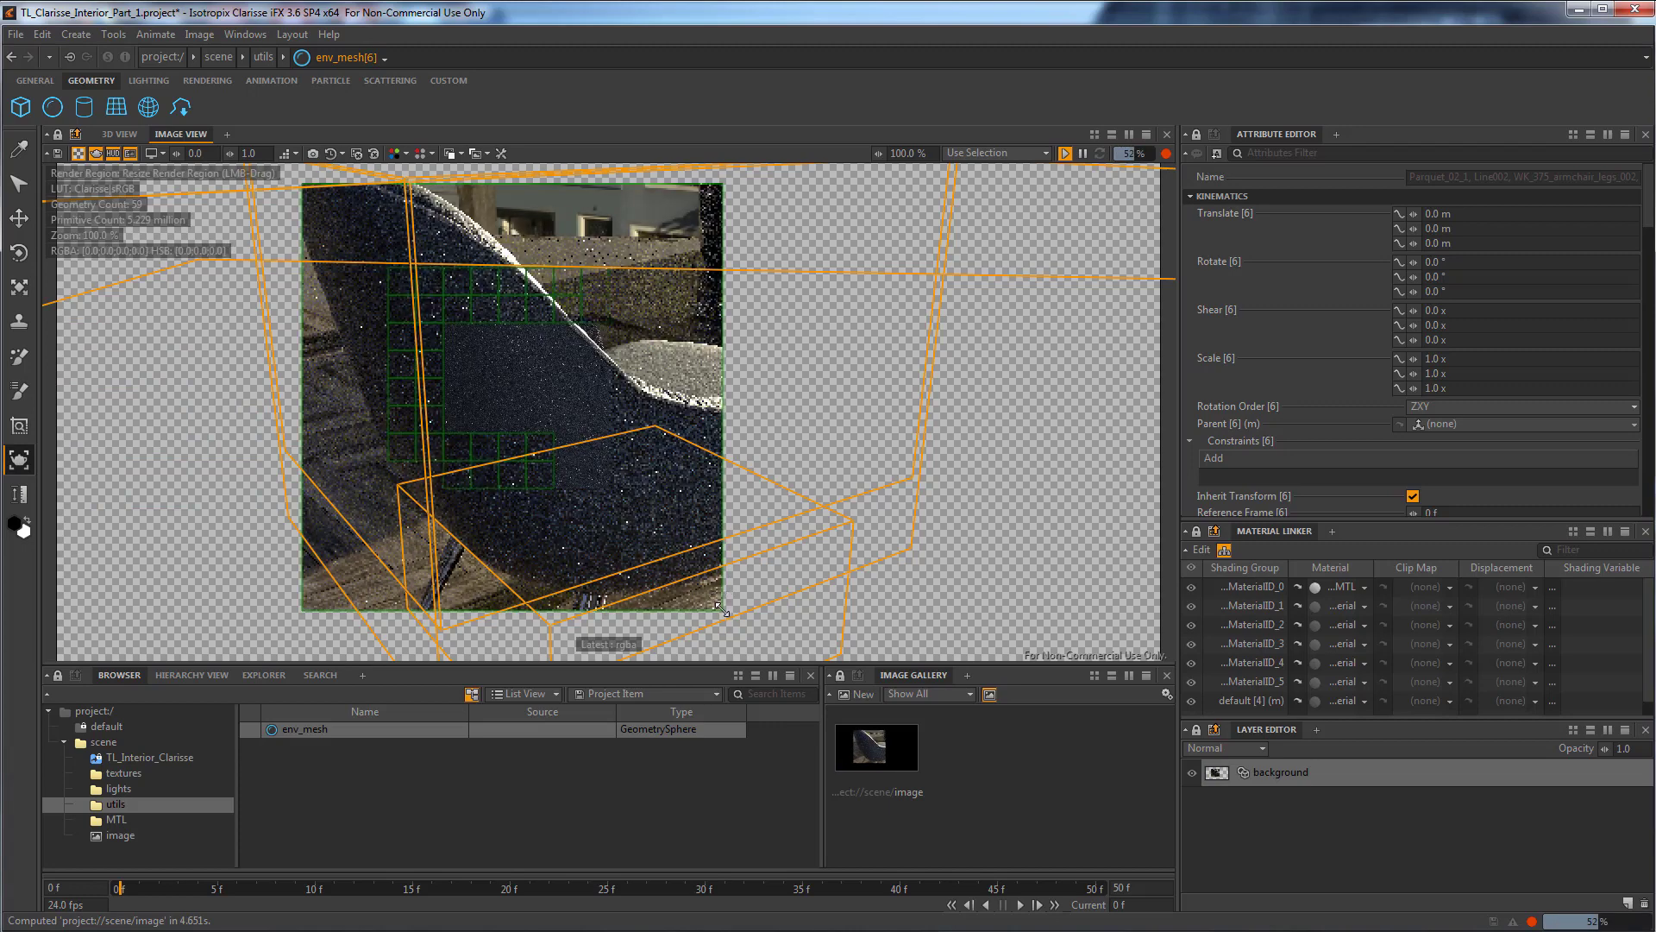
left_click_drag(723, 610, 889, 639)
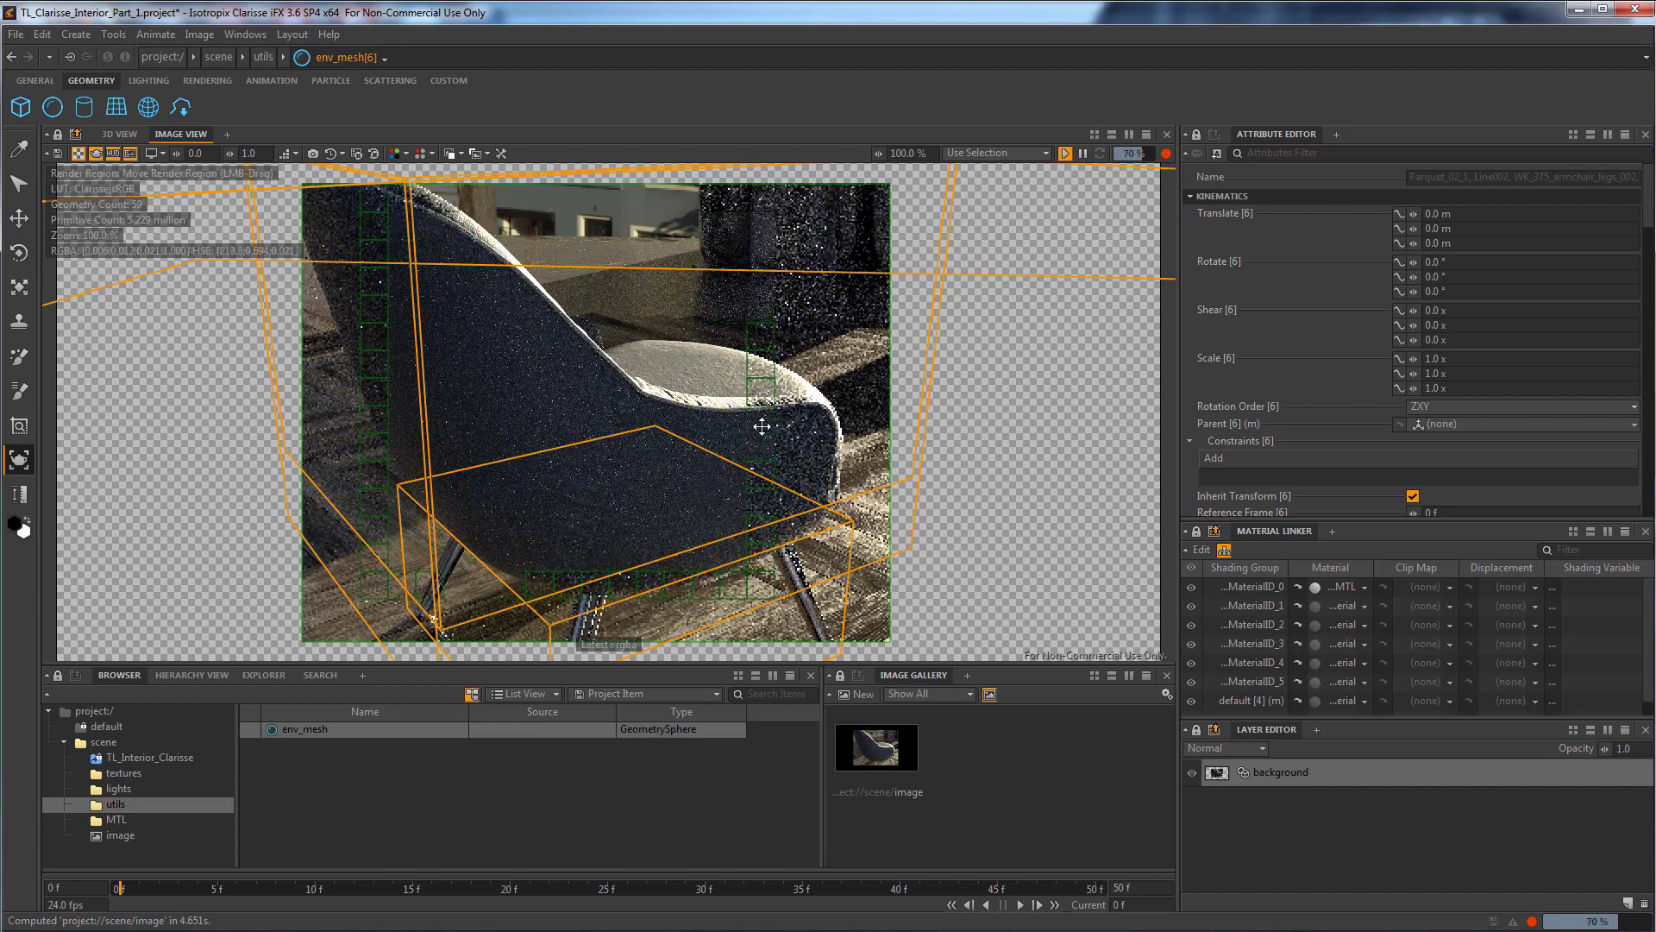
Open chair_MTL from the MTL context in the Material Editor and select its bump_map node.
left_click(147, 820)
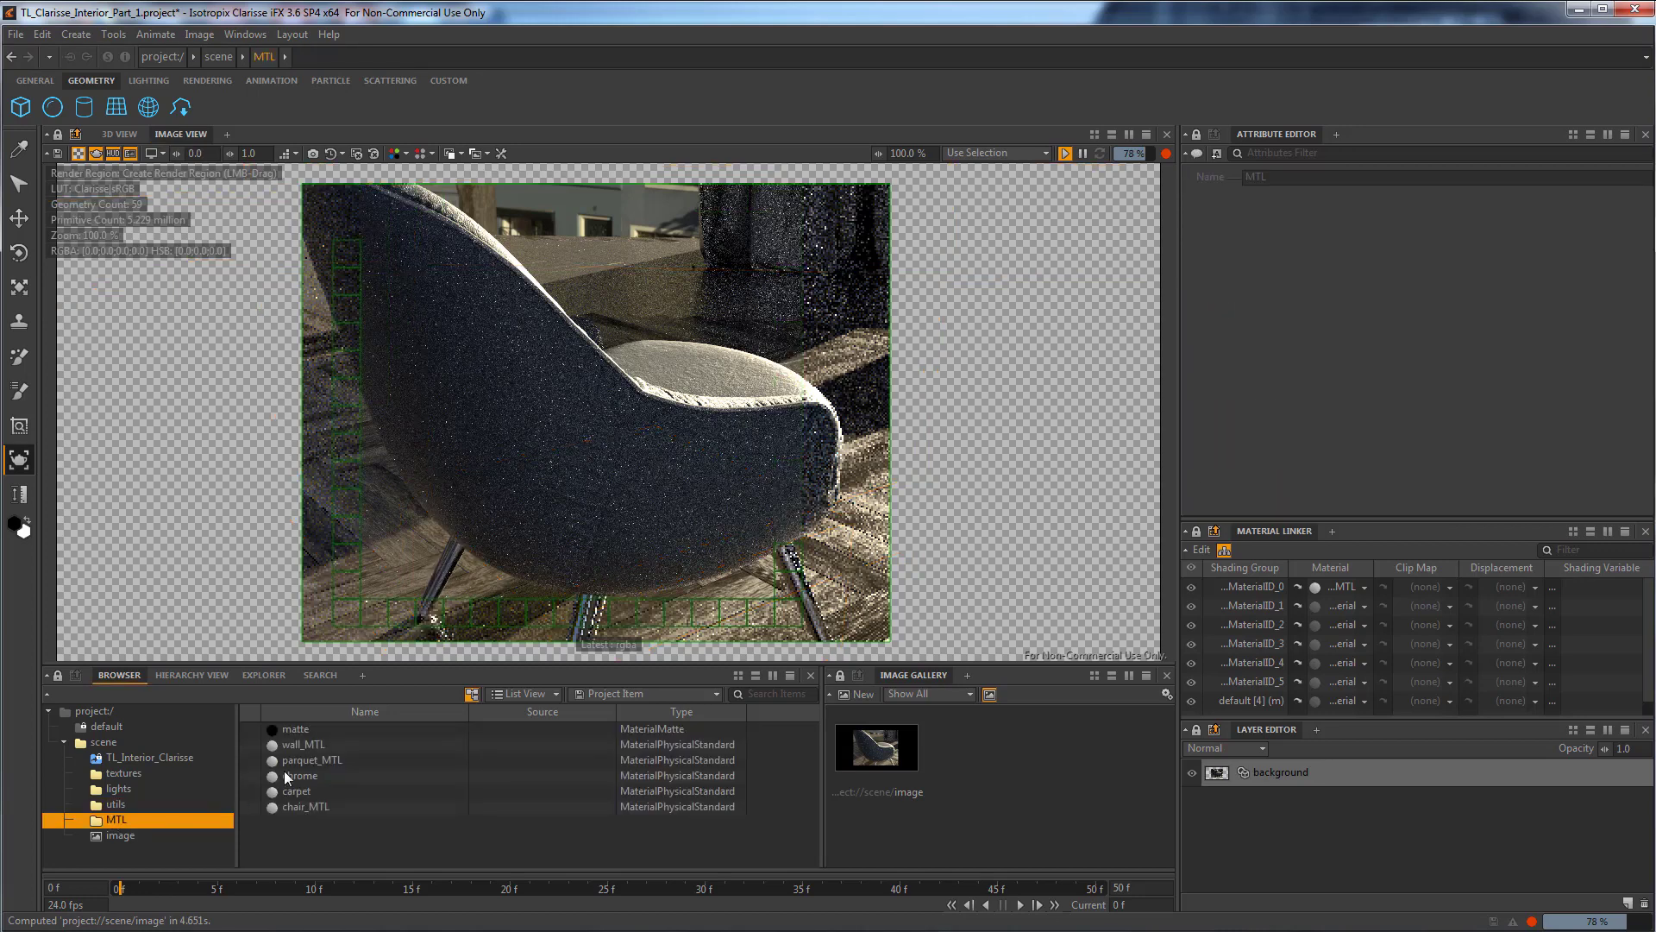
left_click(310, 809)
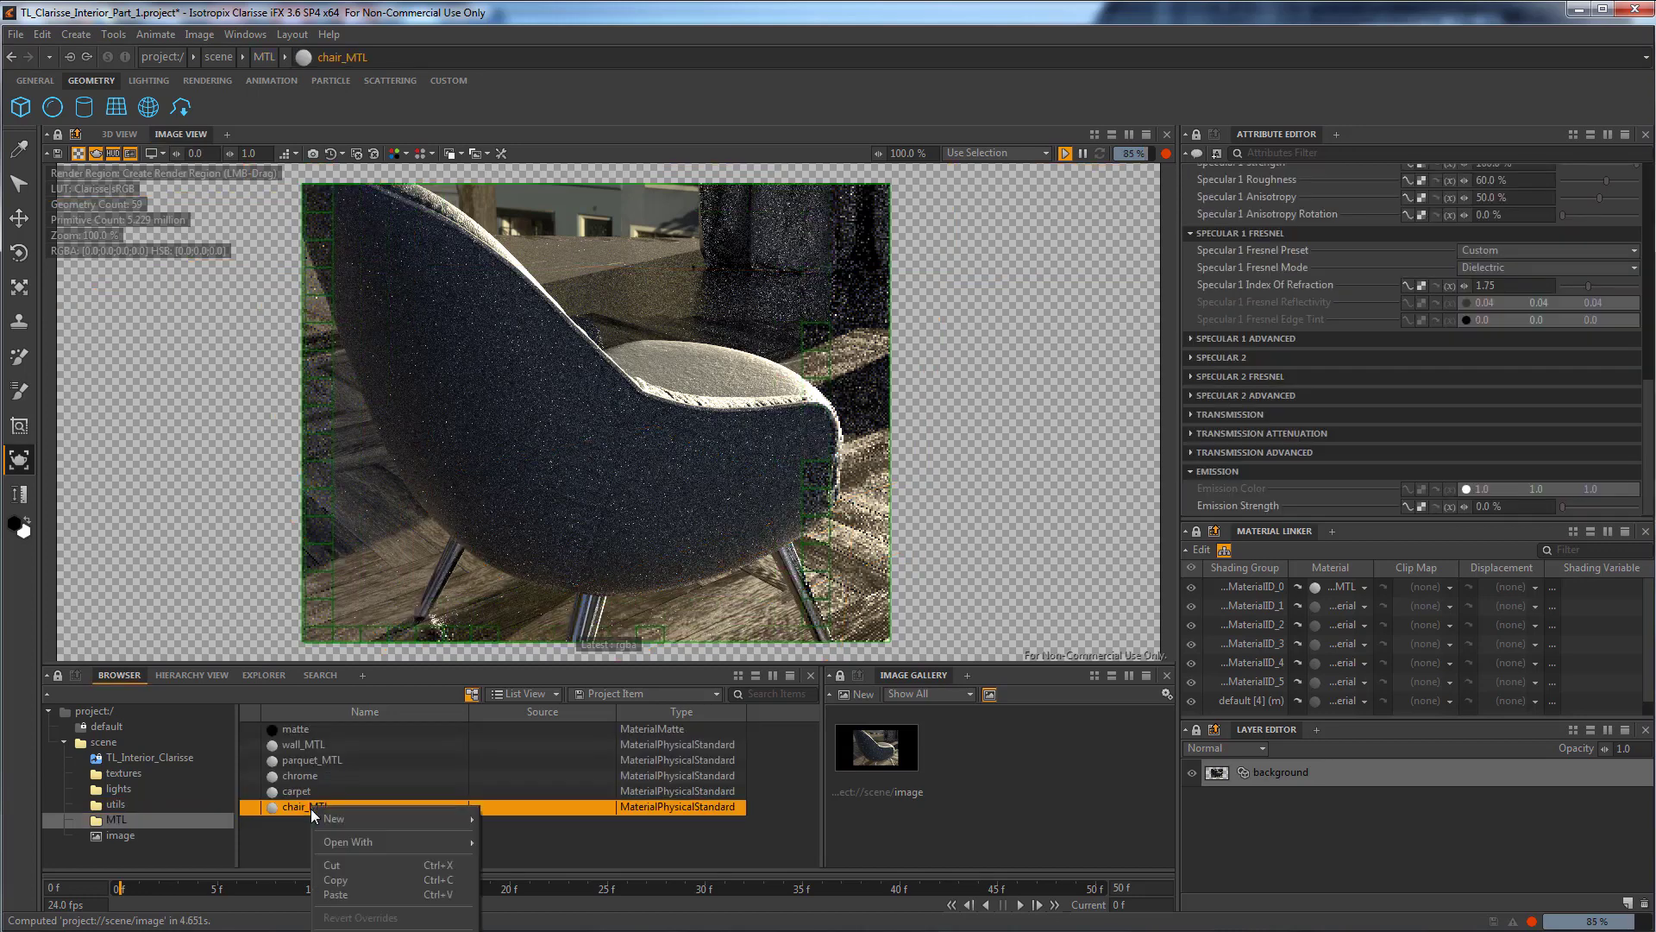
right_click(311, 809)
mouse_move(400, 847)
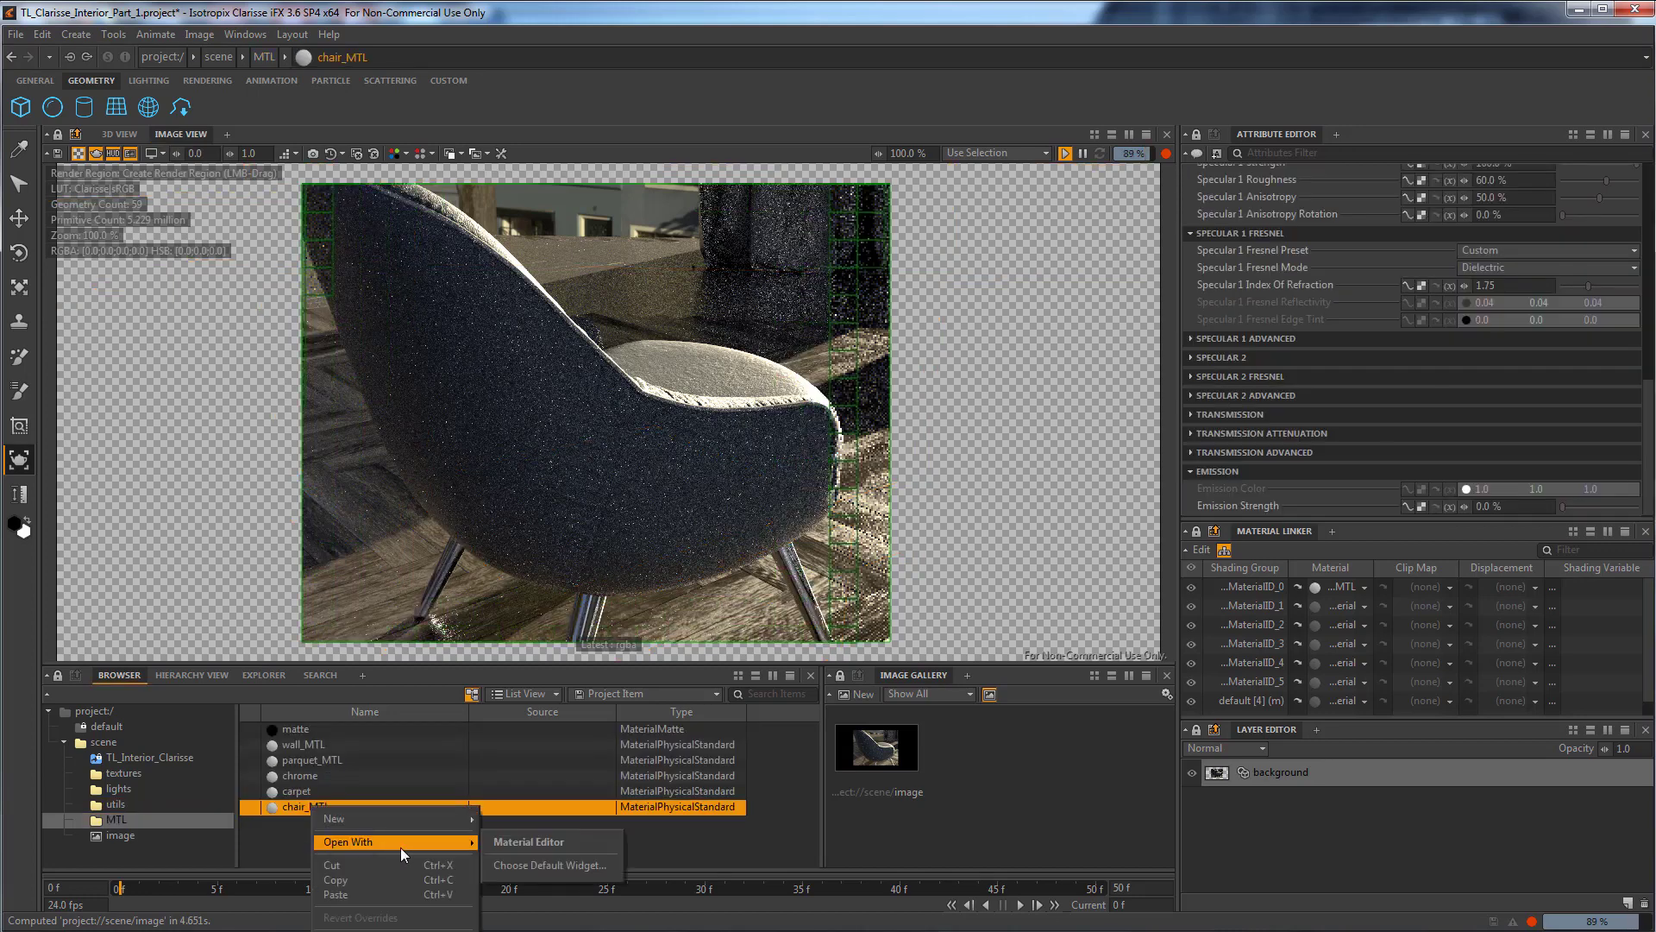
left_click(522, 843)
left_click_drag(840, 811, 1205, 94)
left_click_drag(1338, 526, 1524, 761)
left_click(1176, 227)
left_click_drag(1322, 83, 1069, 267)
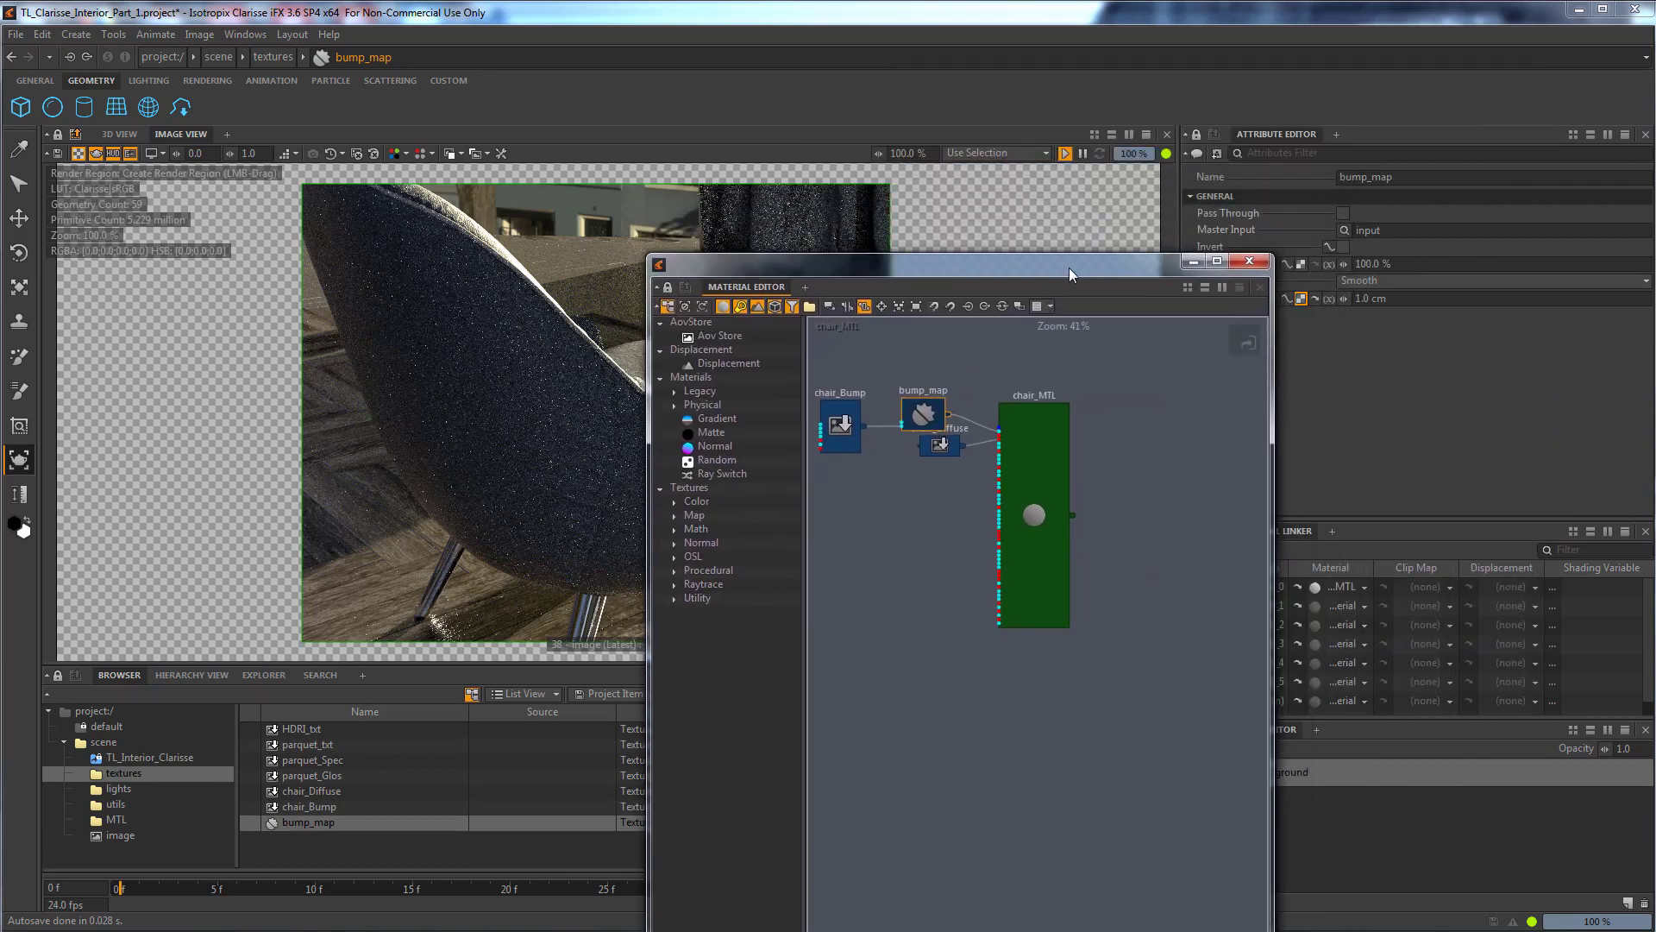
Set the bump_map Input value to 1 mm and check the armchair in the region render.
left_click(1409, 300)
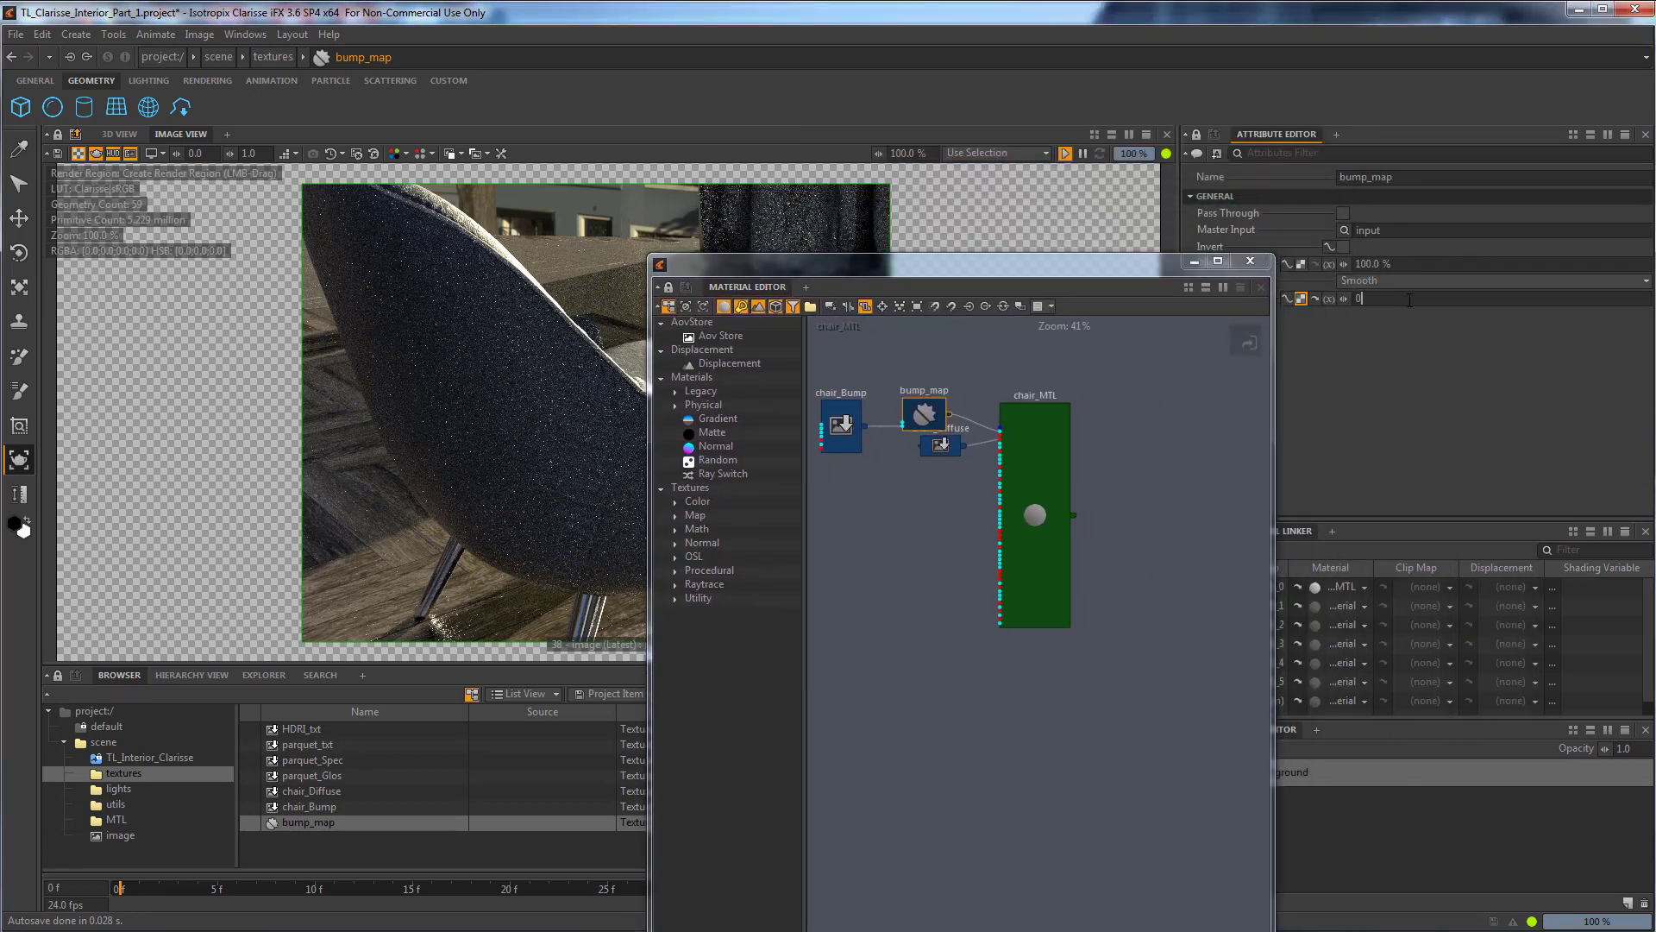
key("Return")
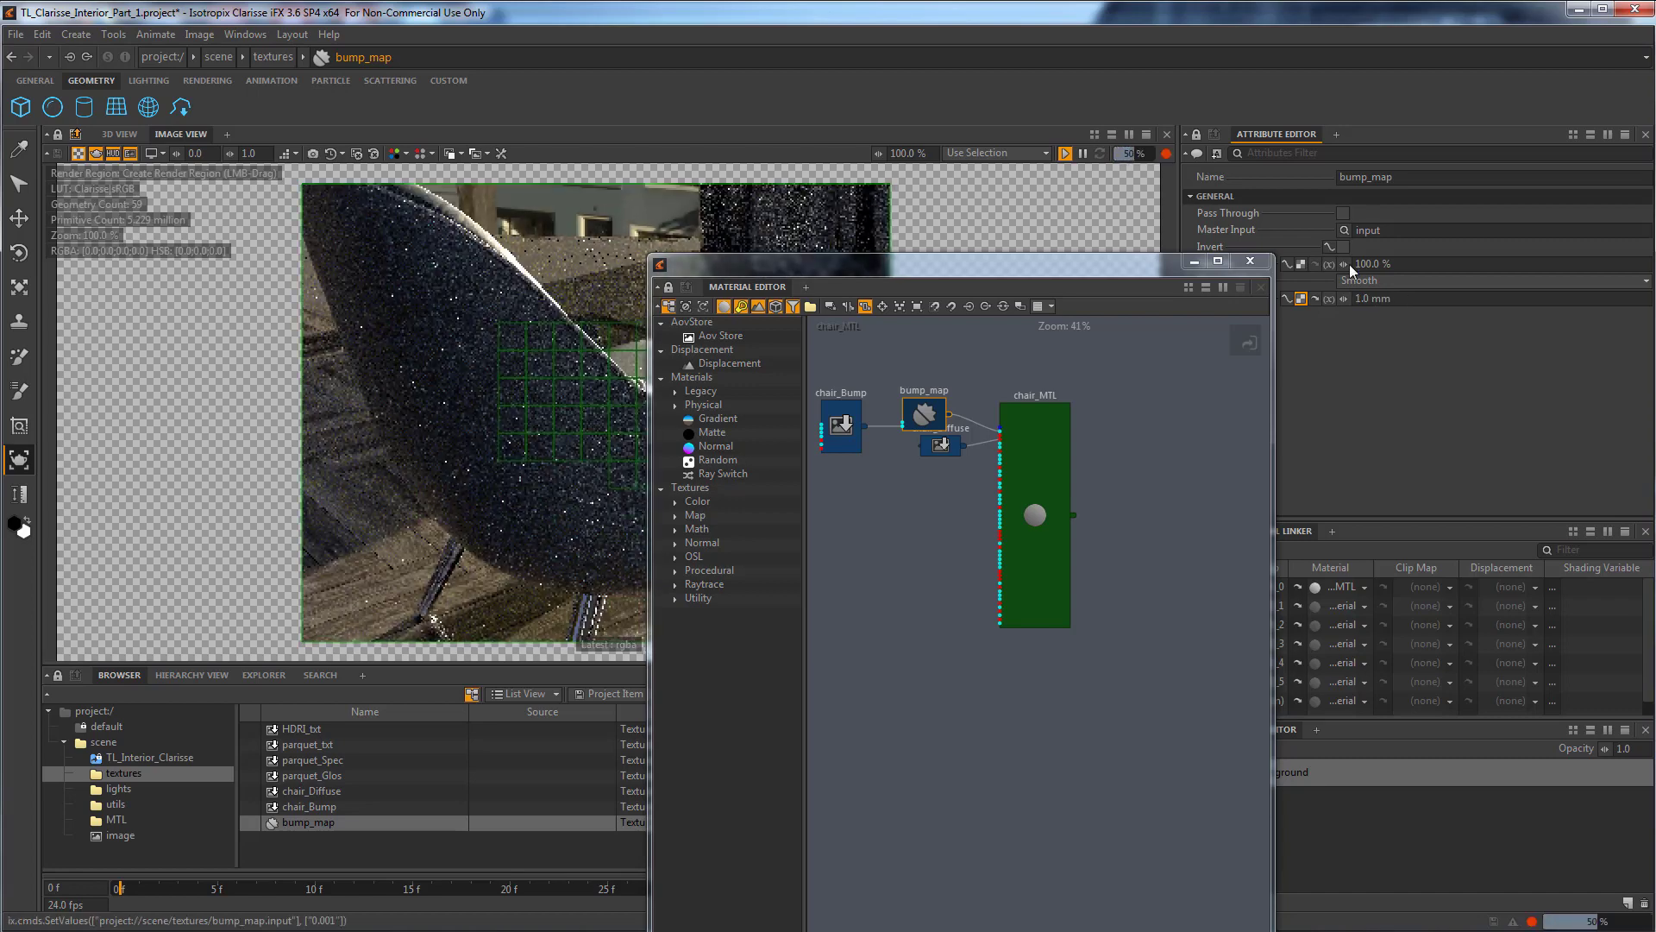
left_click_drag(960, 276, 1088, 199)
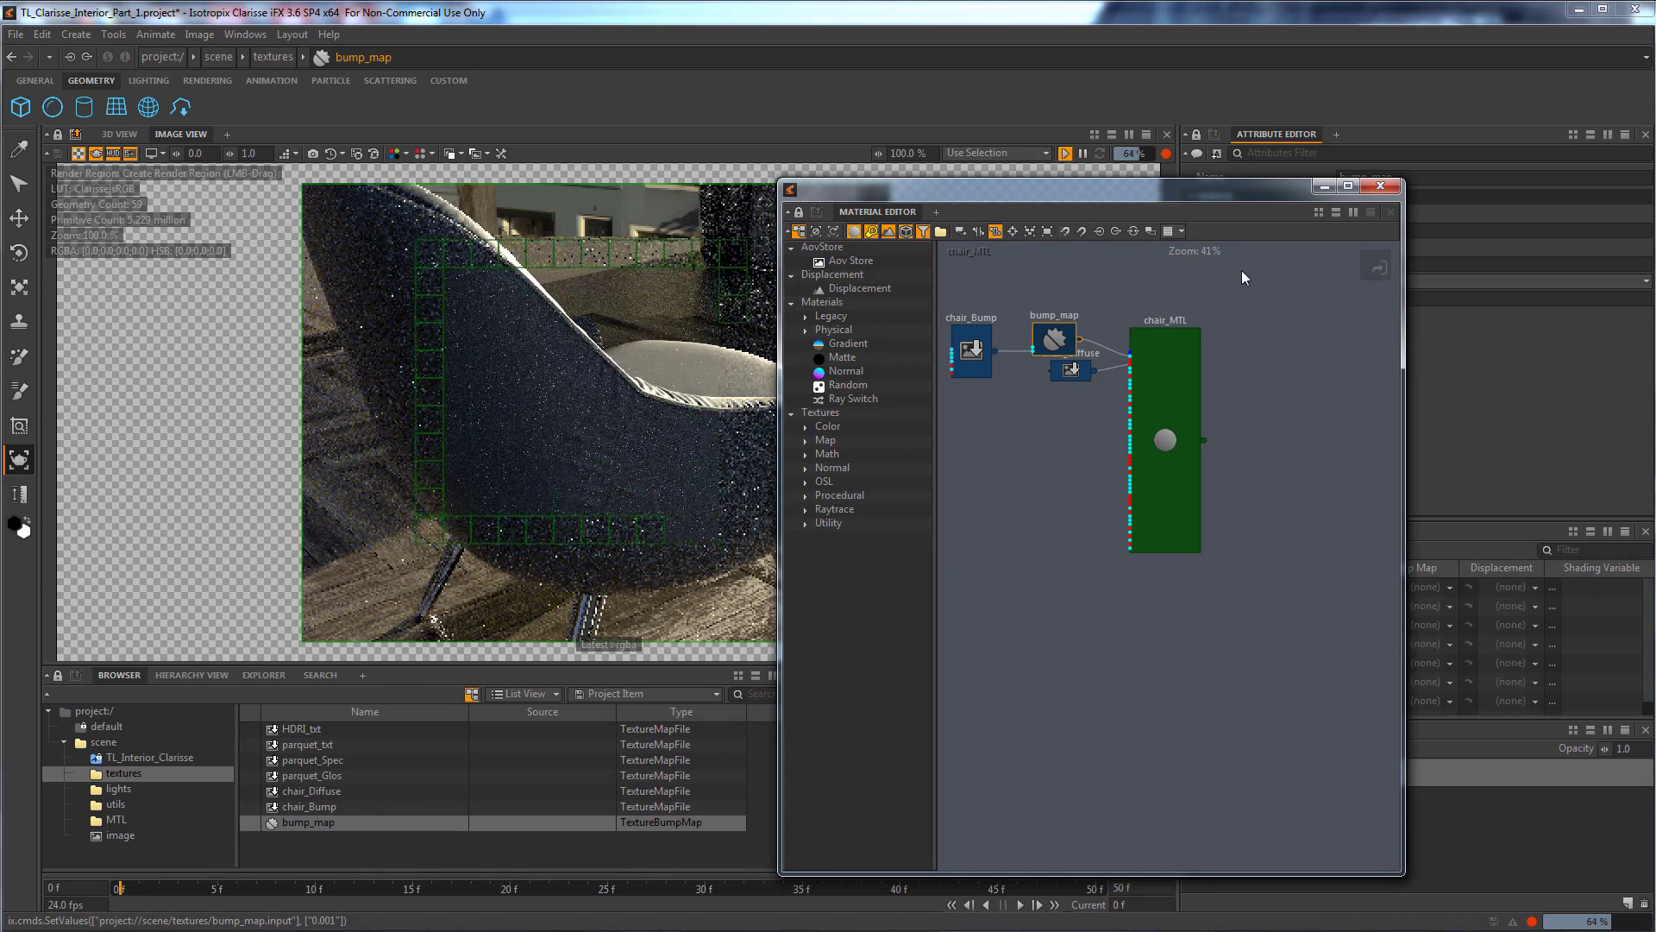
left_click_drag(1266, 194, 1029, 194)
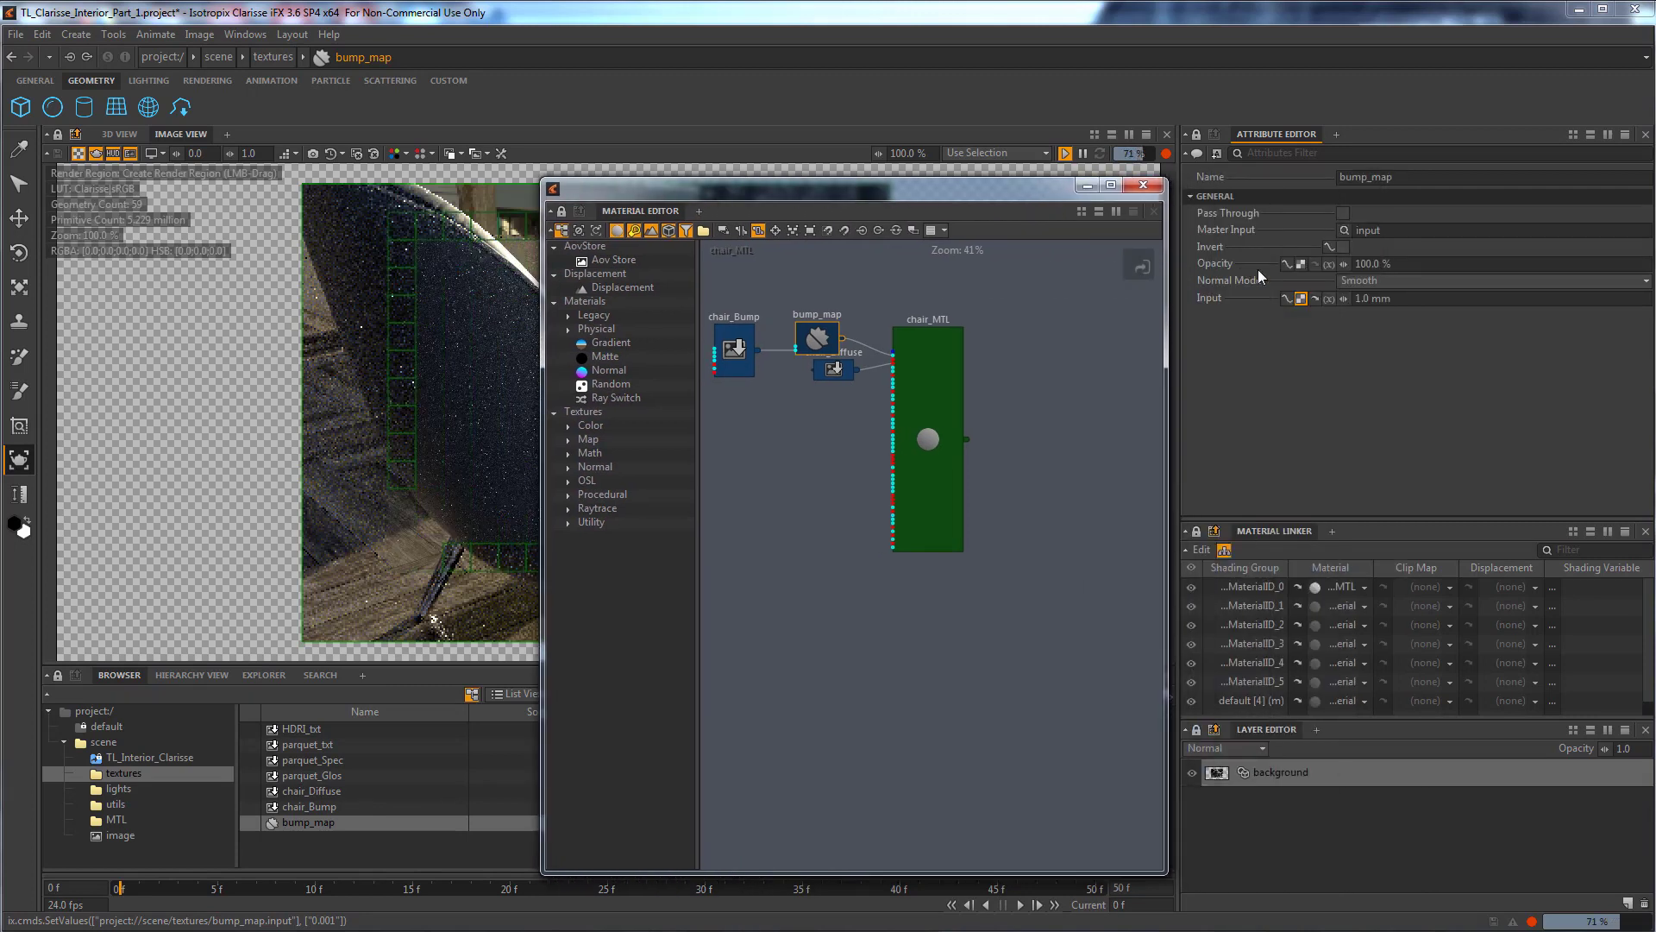
Set the bump_map Input value to 2 mm and uncover the armchair render.
left_click(1394, 299)
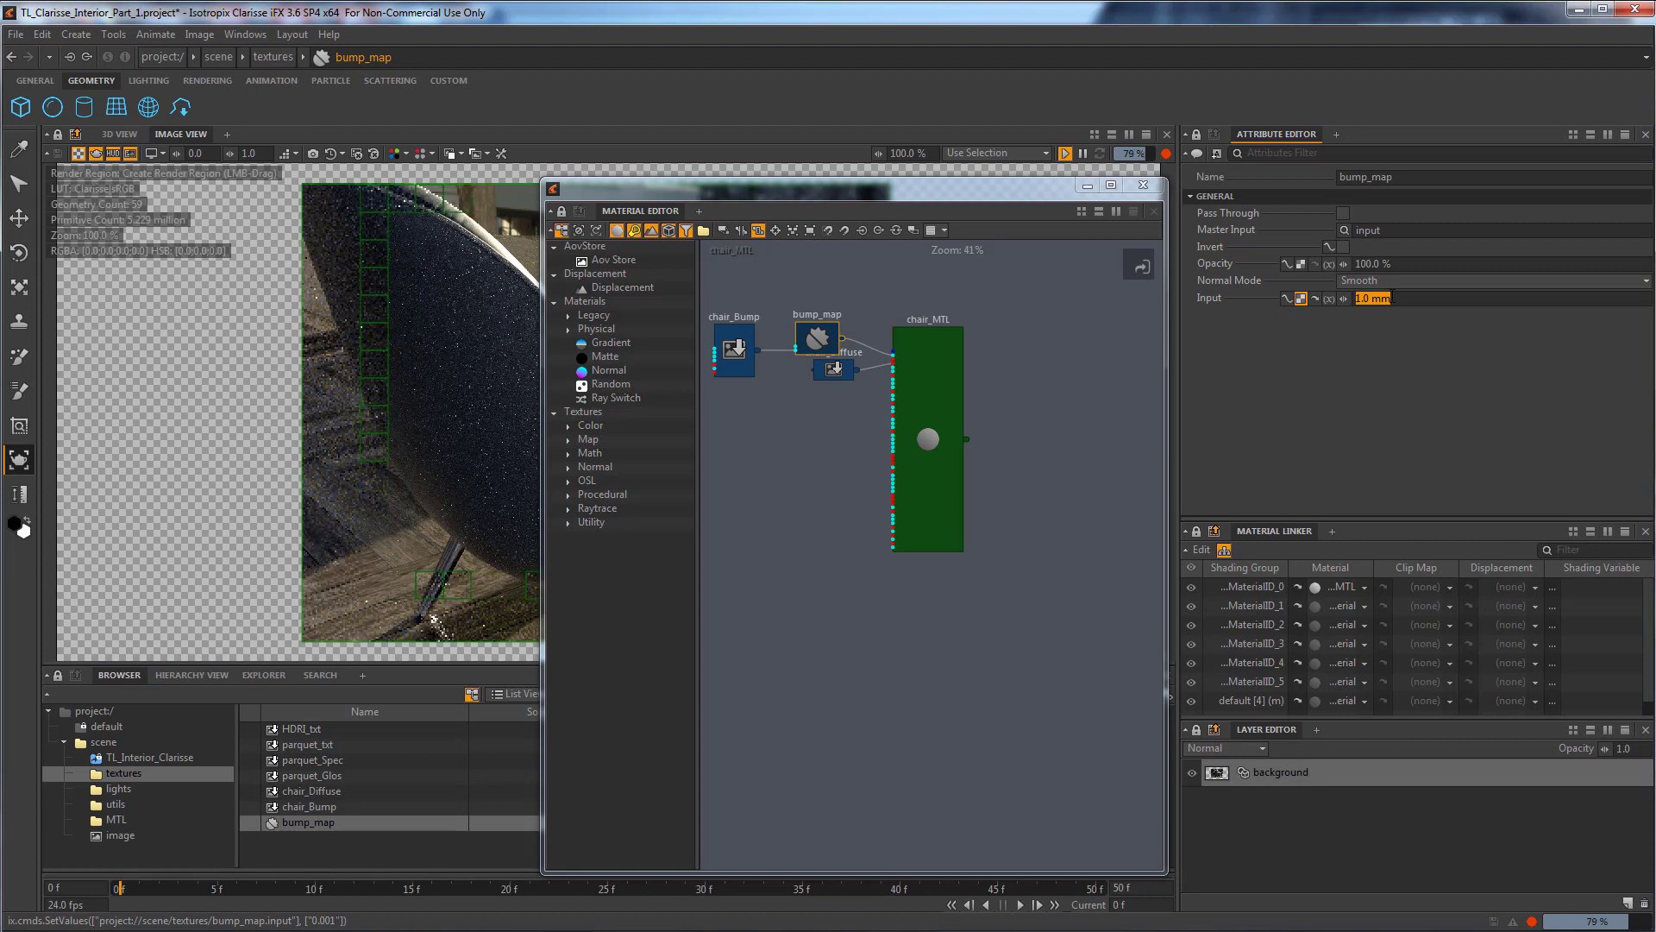
key("Return")
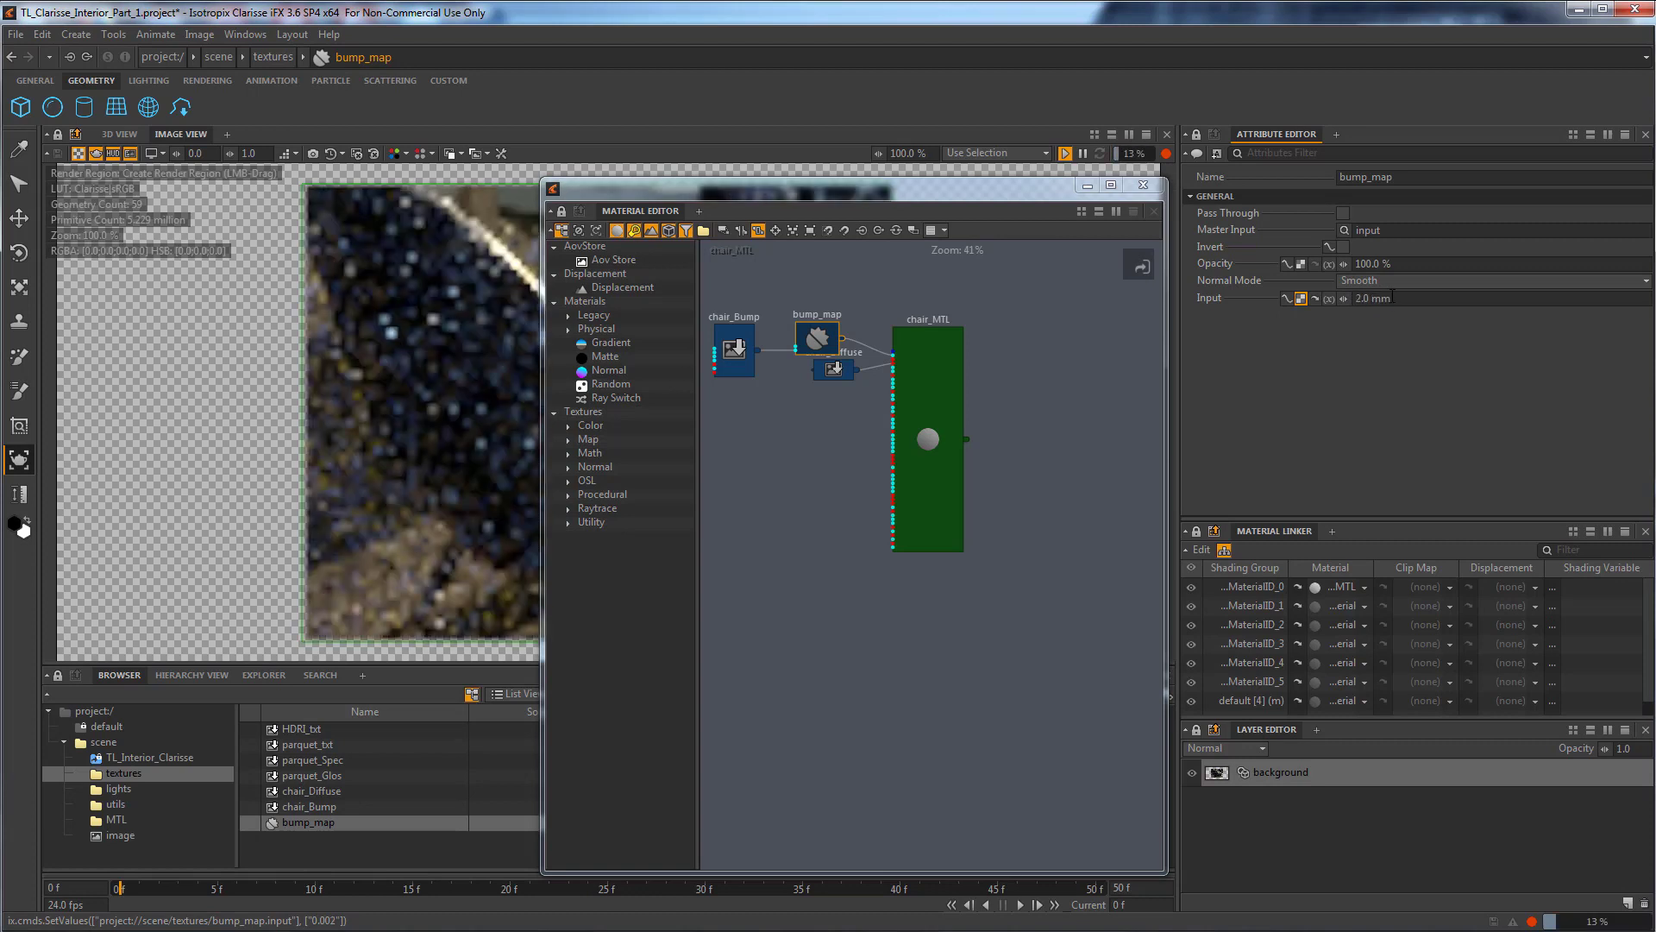
left_click_drag(1029, 197, 1259, 169)
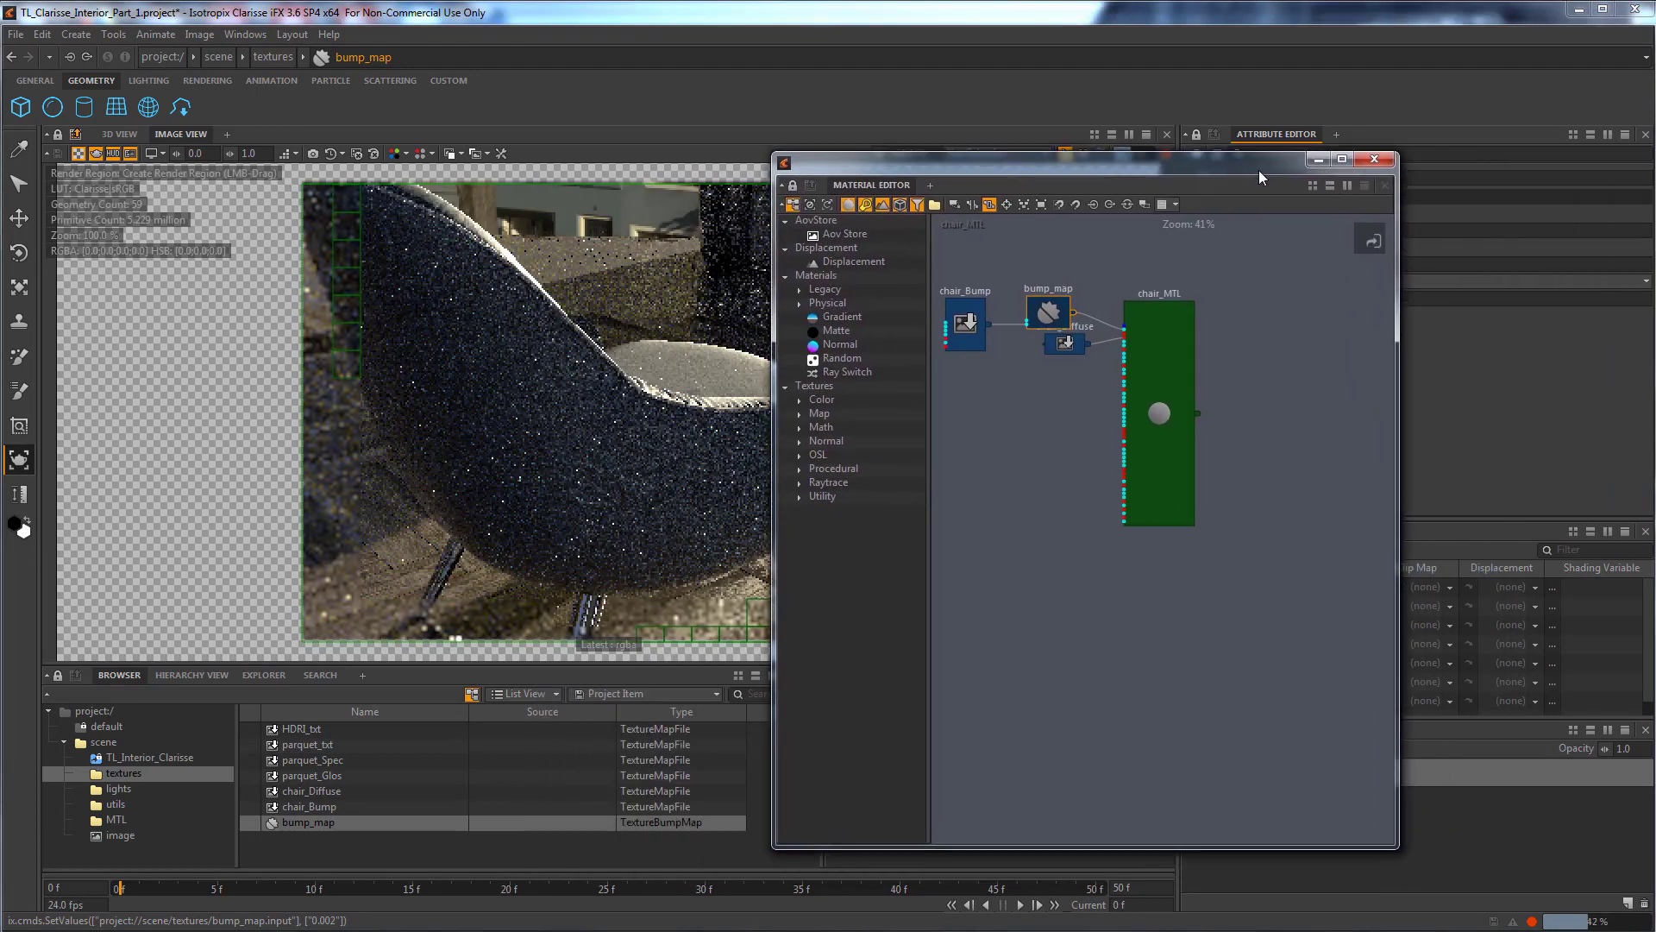
Move the chair_Diffuse node clear of bump_map and set chair_MTL's Specular 1 Roughness to 0%.
left_click_drag(1049, 346, 1038, 367)
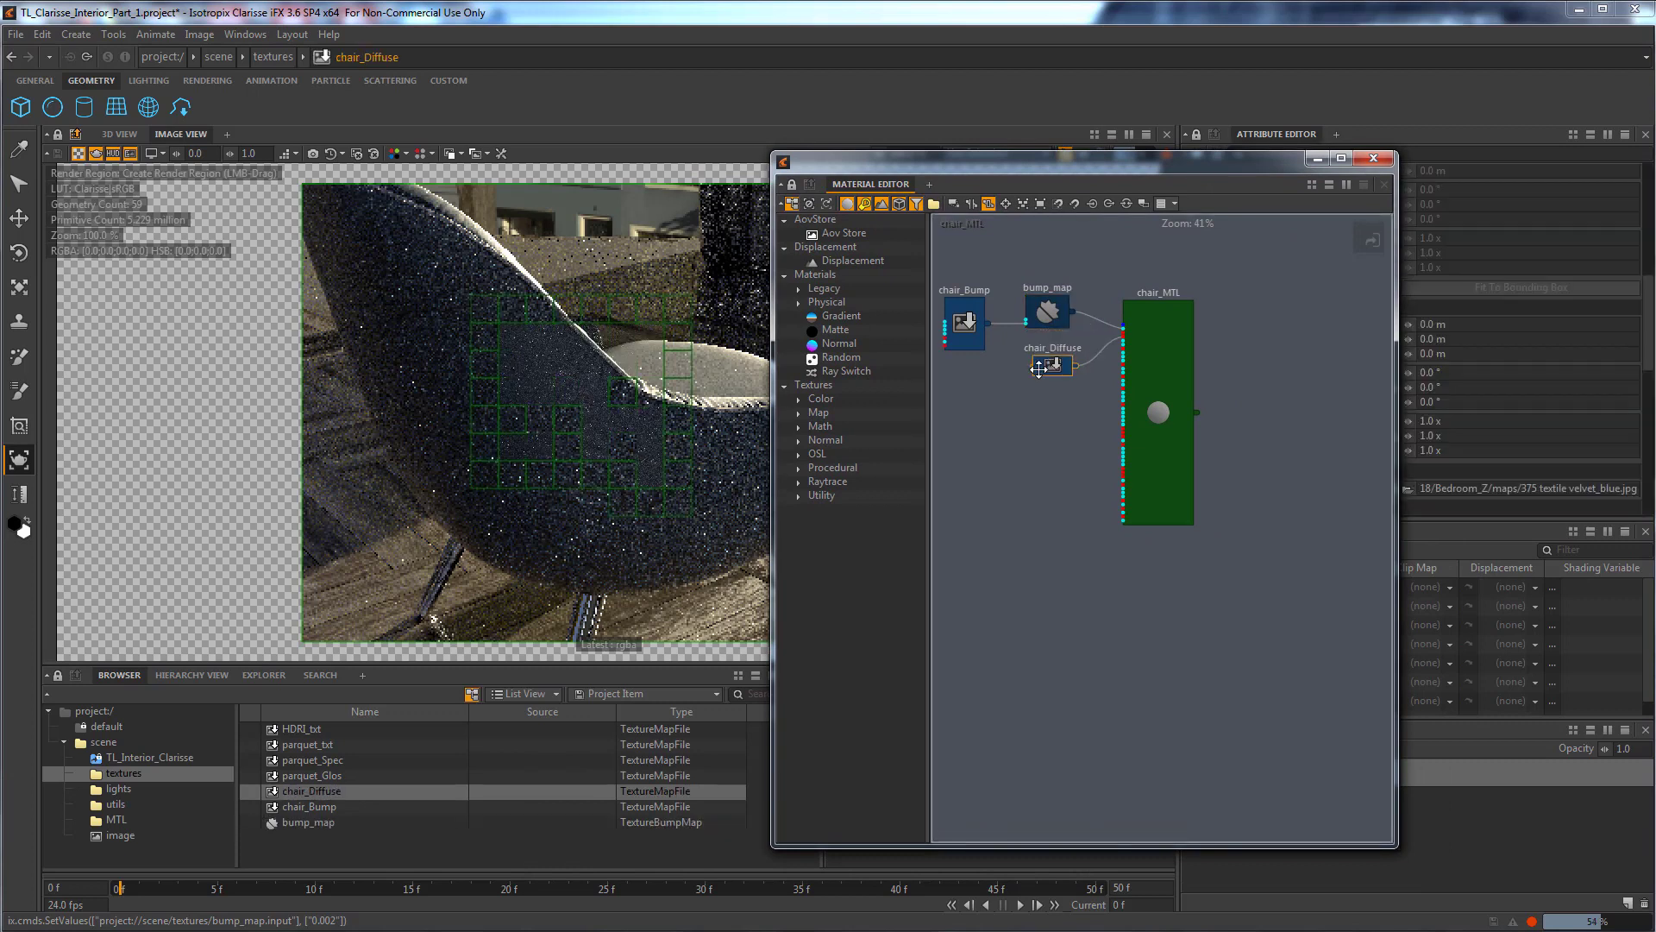
left_click(1156, 319)
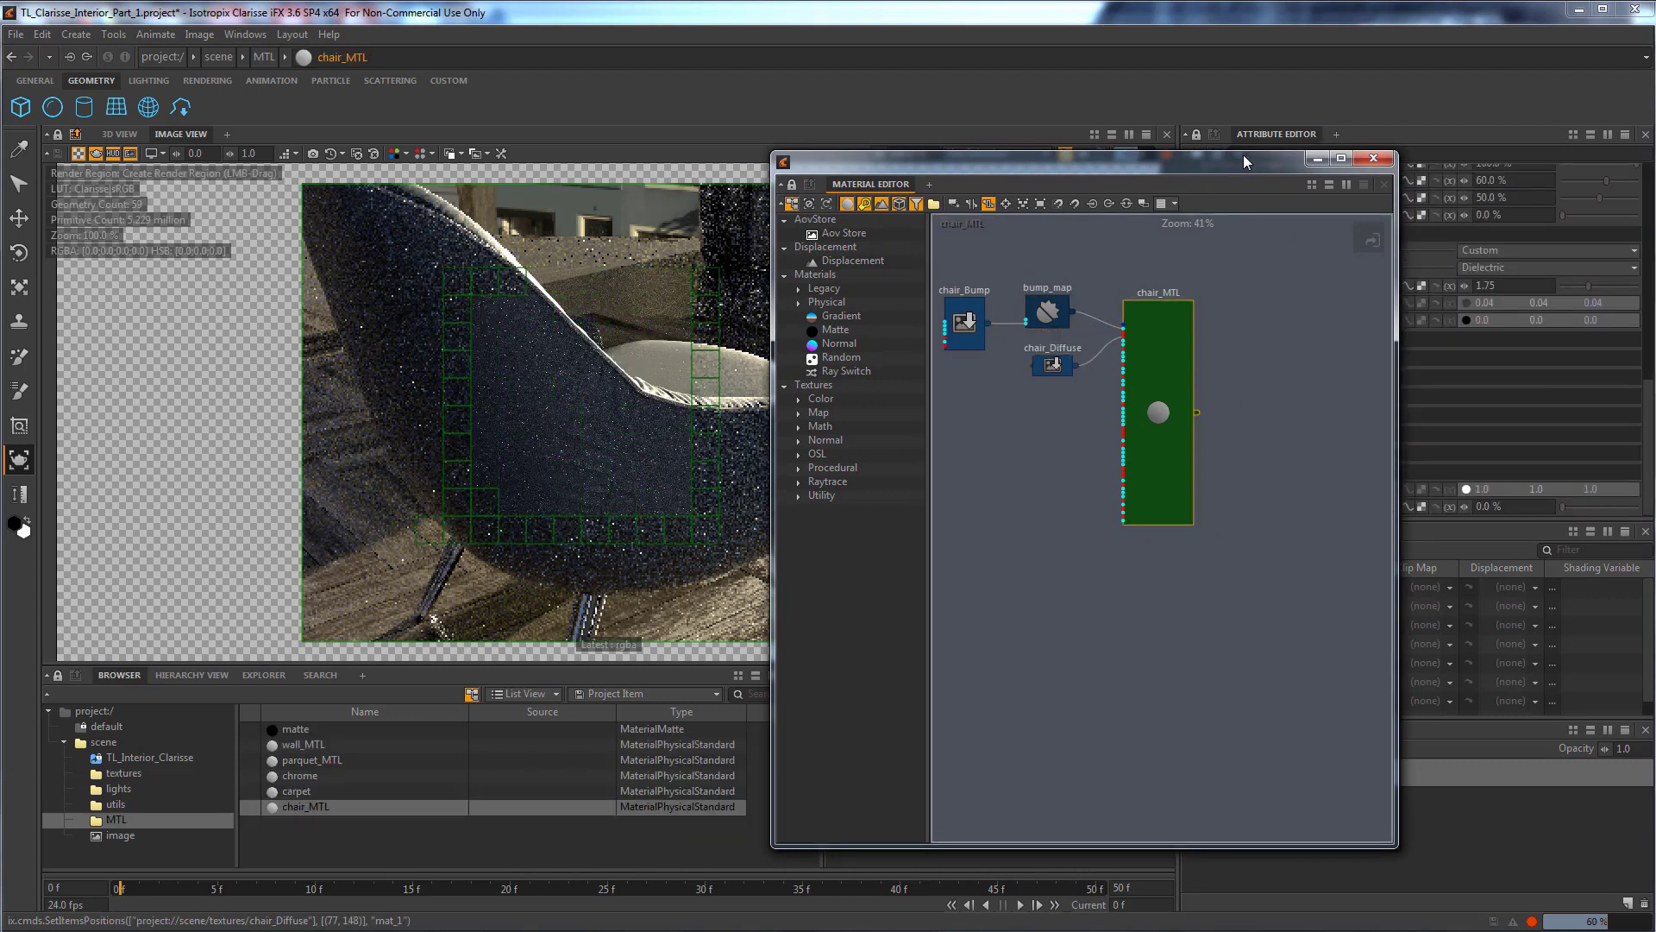
left_click_drag(1244, 155, 1058, 461)
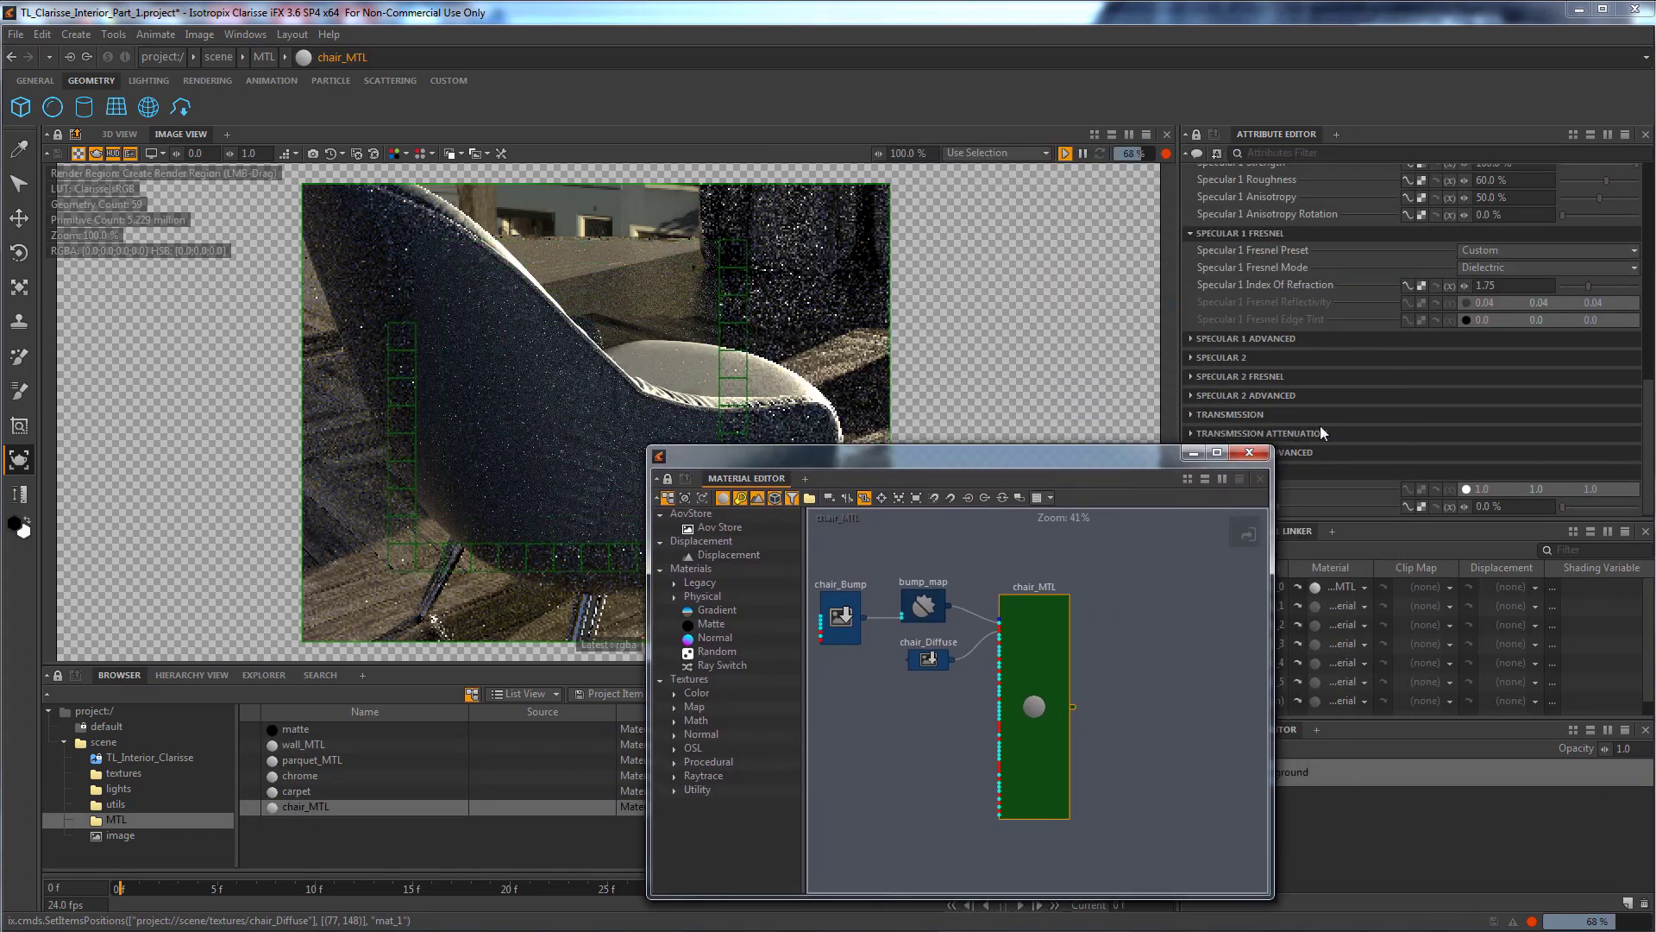
scroll(1544, 372, "up", 5)
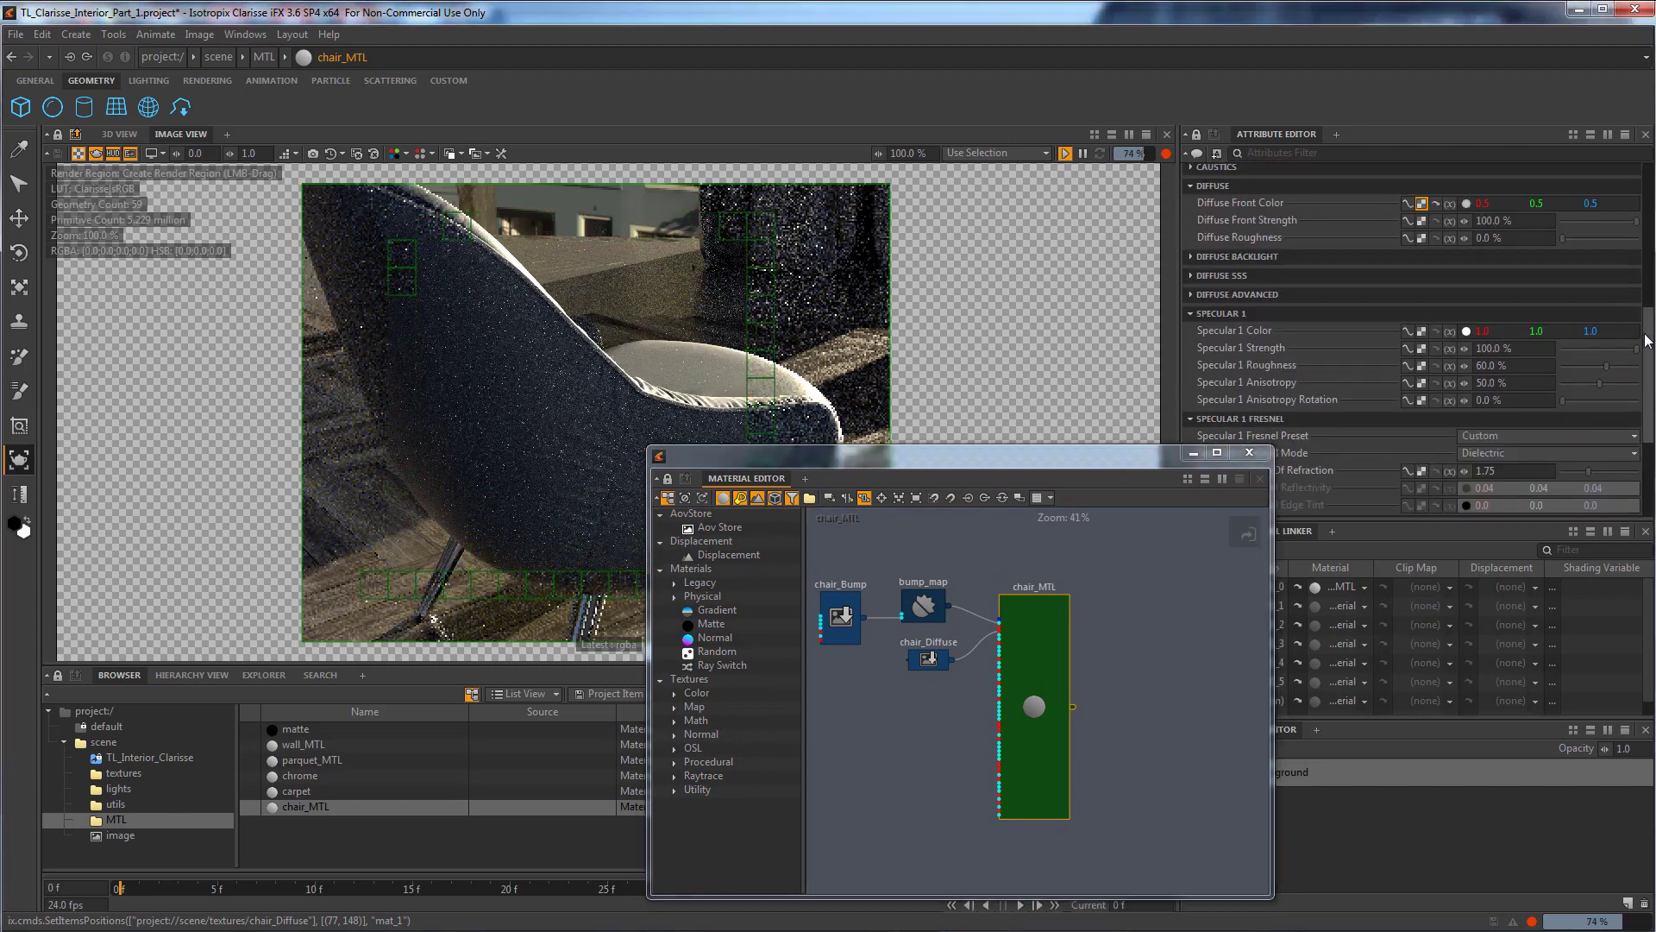
left_click(1524, 362)
type("0")
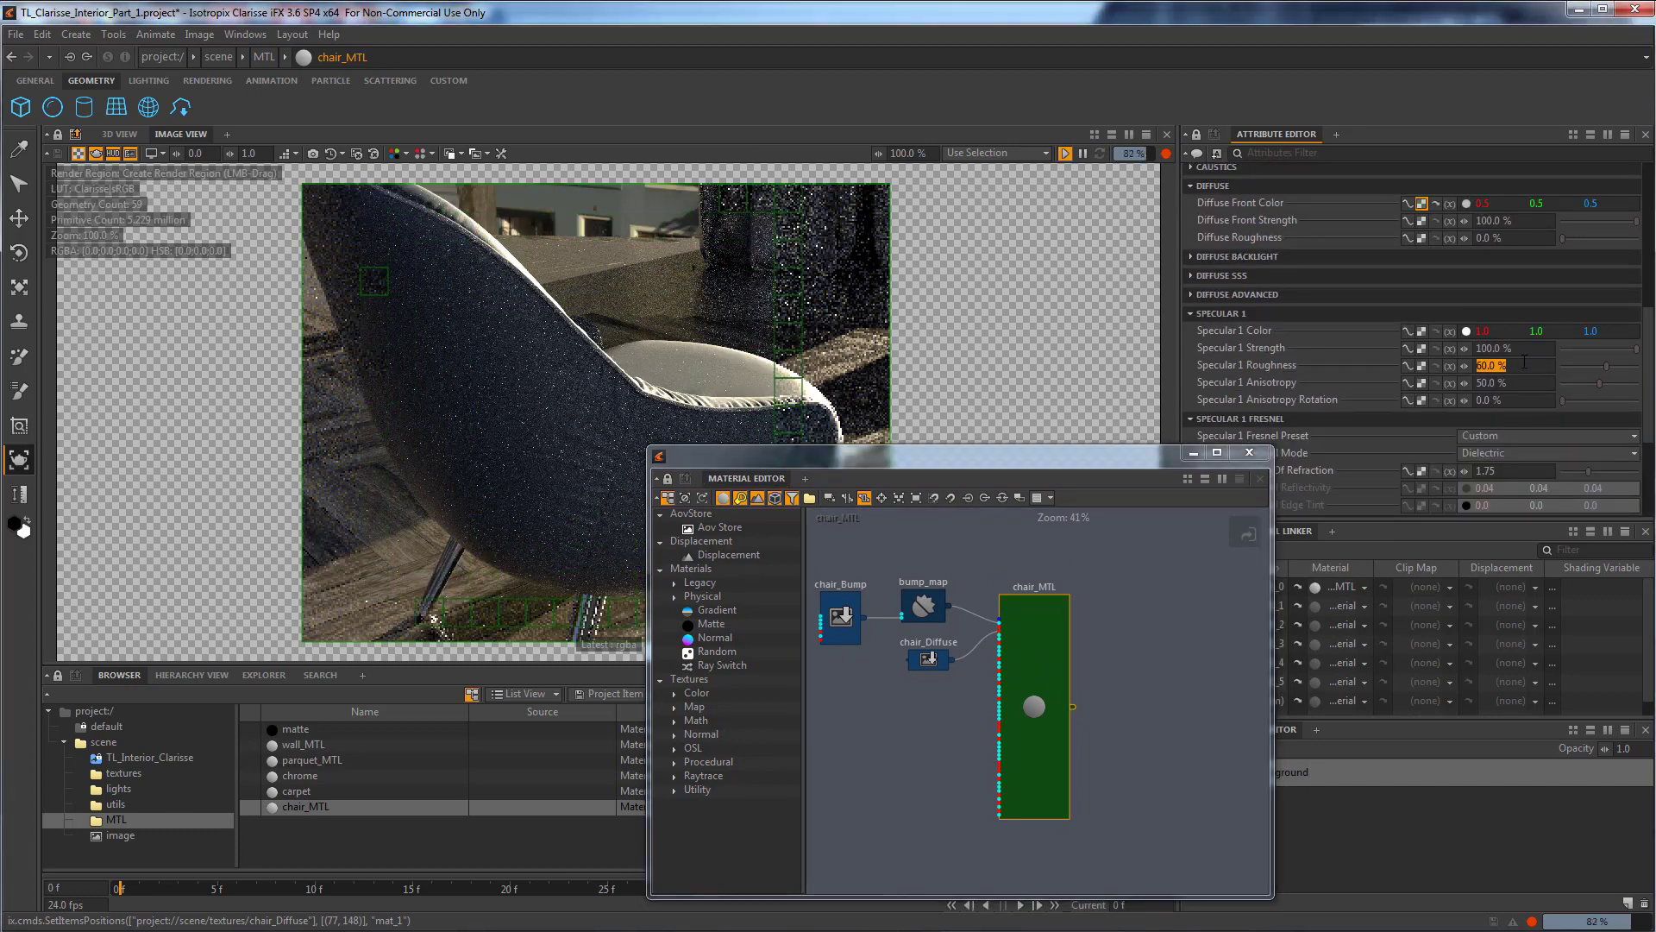
key("Tab")
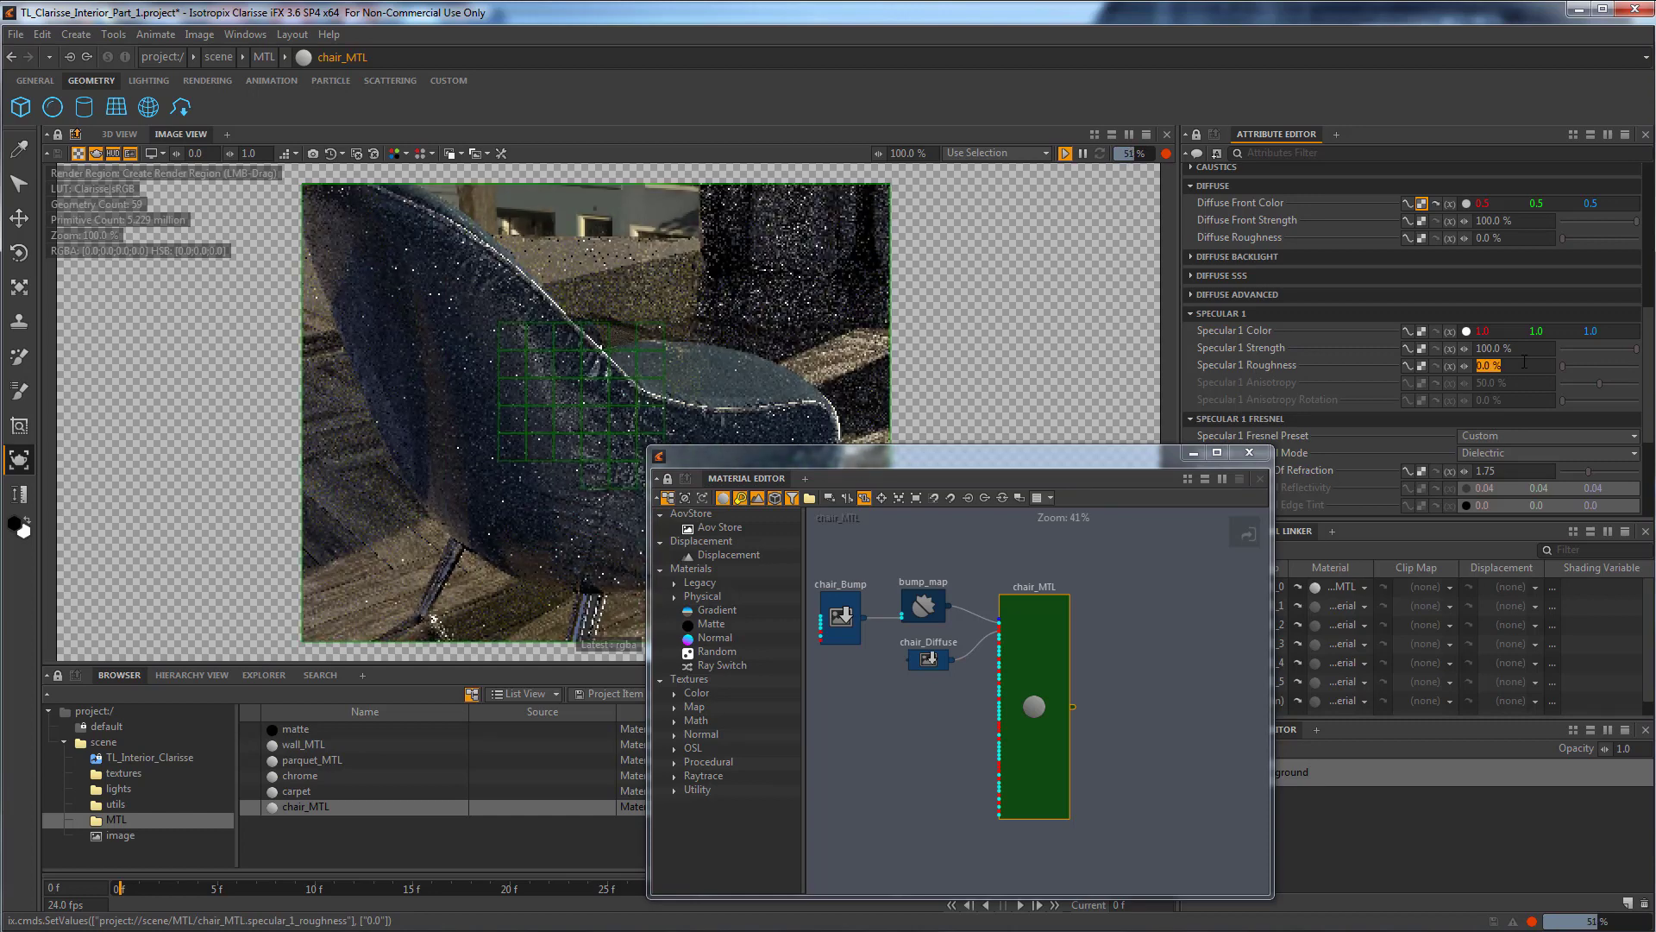
Set chair_MTL's Specular 1 Roughness to 10% and connect chair_Diffuse to its Specular 1 Color.
type("10")
key("Tab")
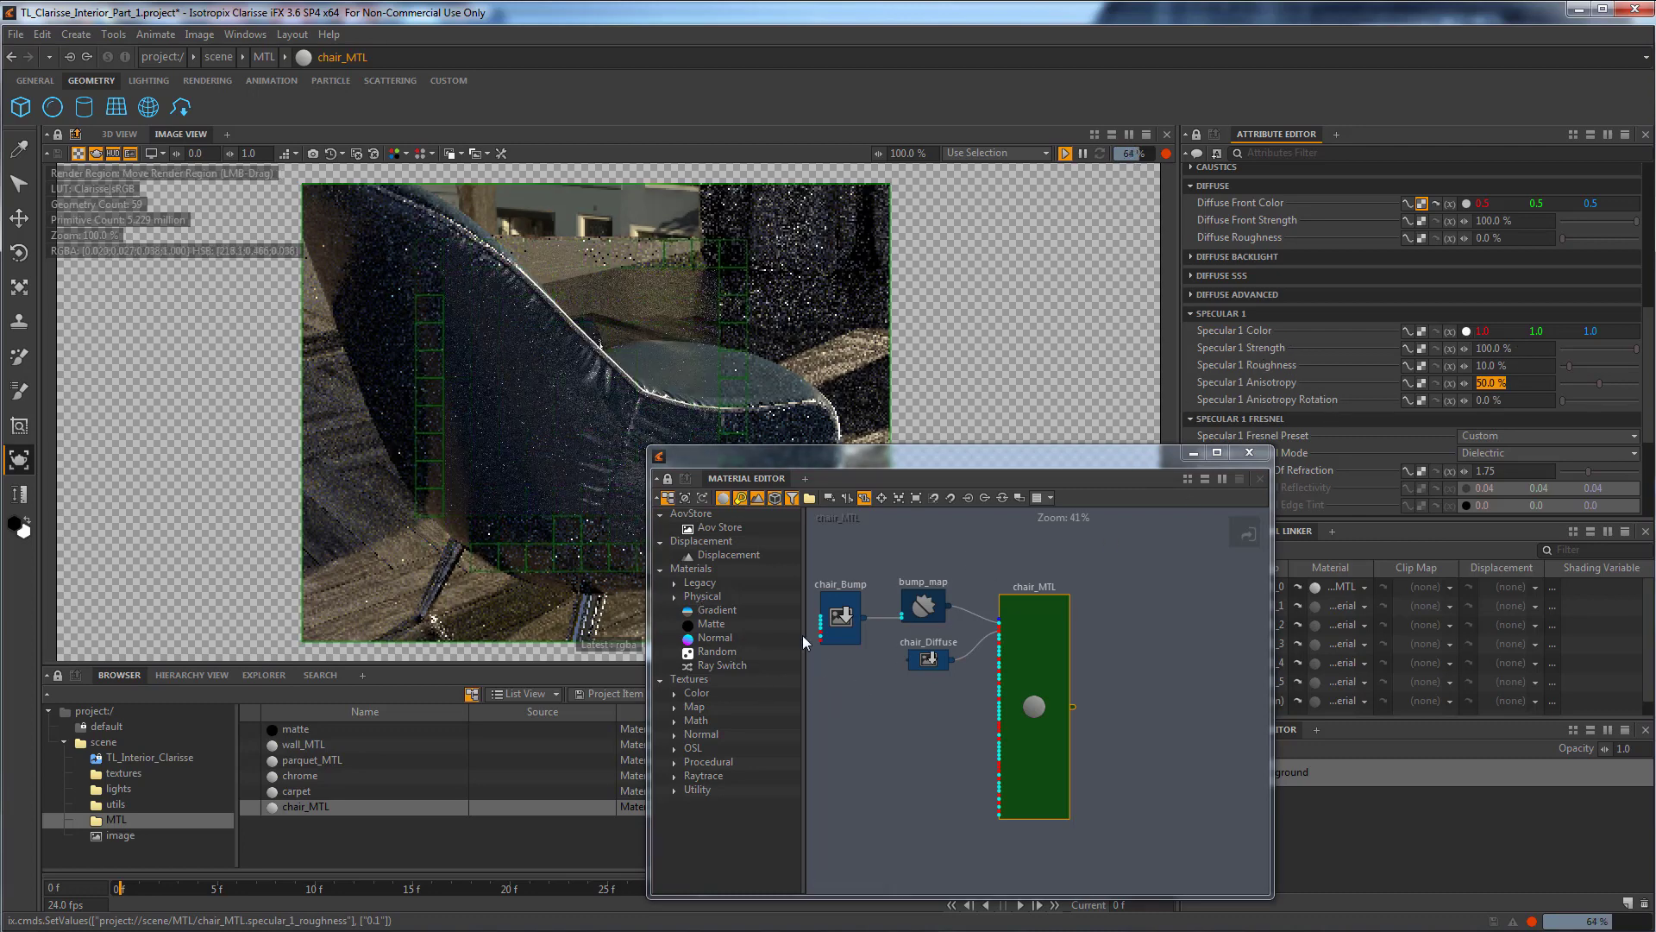
left_click_drag(840, 612, 845, 595)
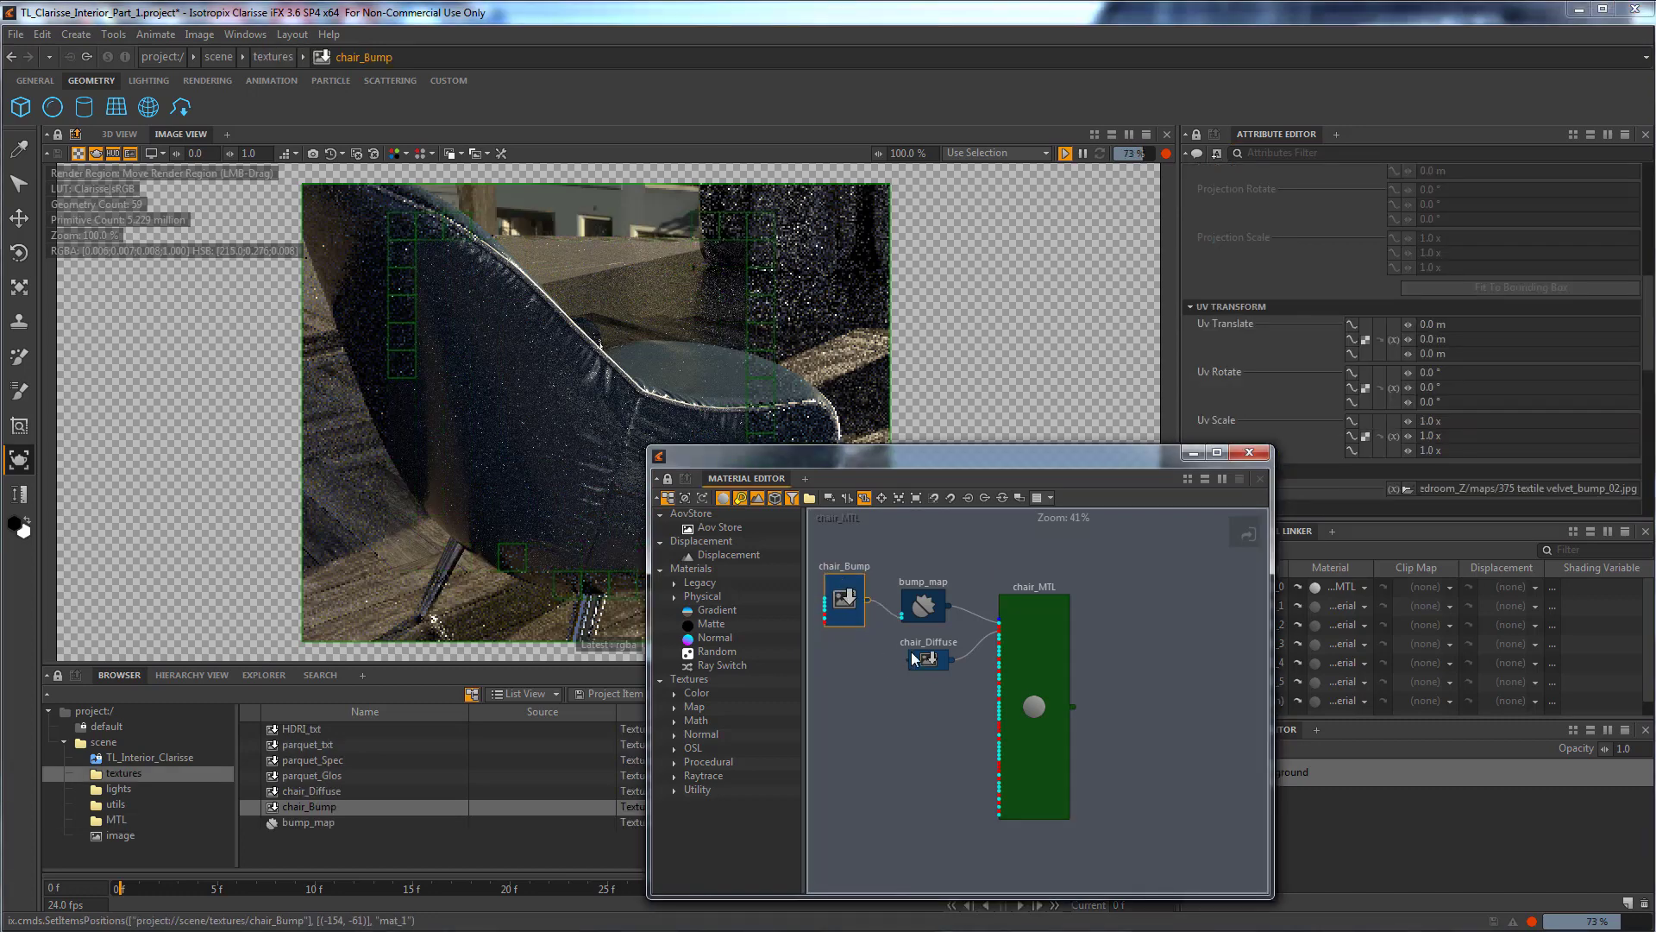
mouse_move(928, 659)
left_mouse_down()
mouse_move(871, 647)
mouse_move(904, 653)
left_mouse_up()
scroll(985, 659, "up", 5)
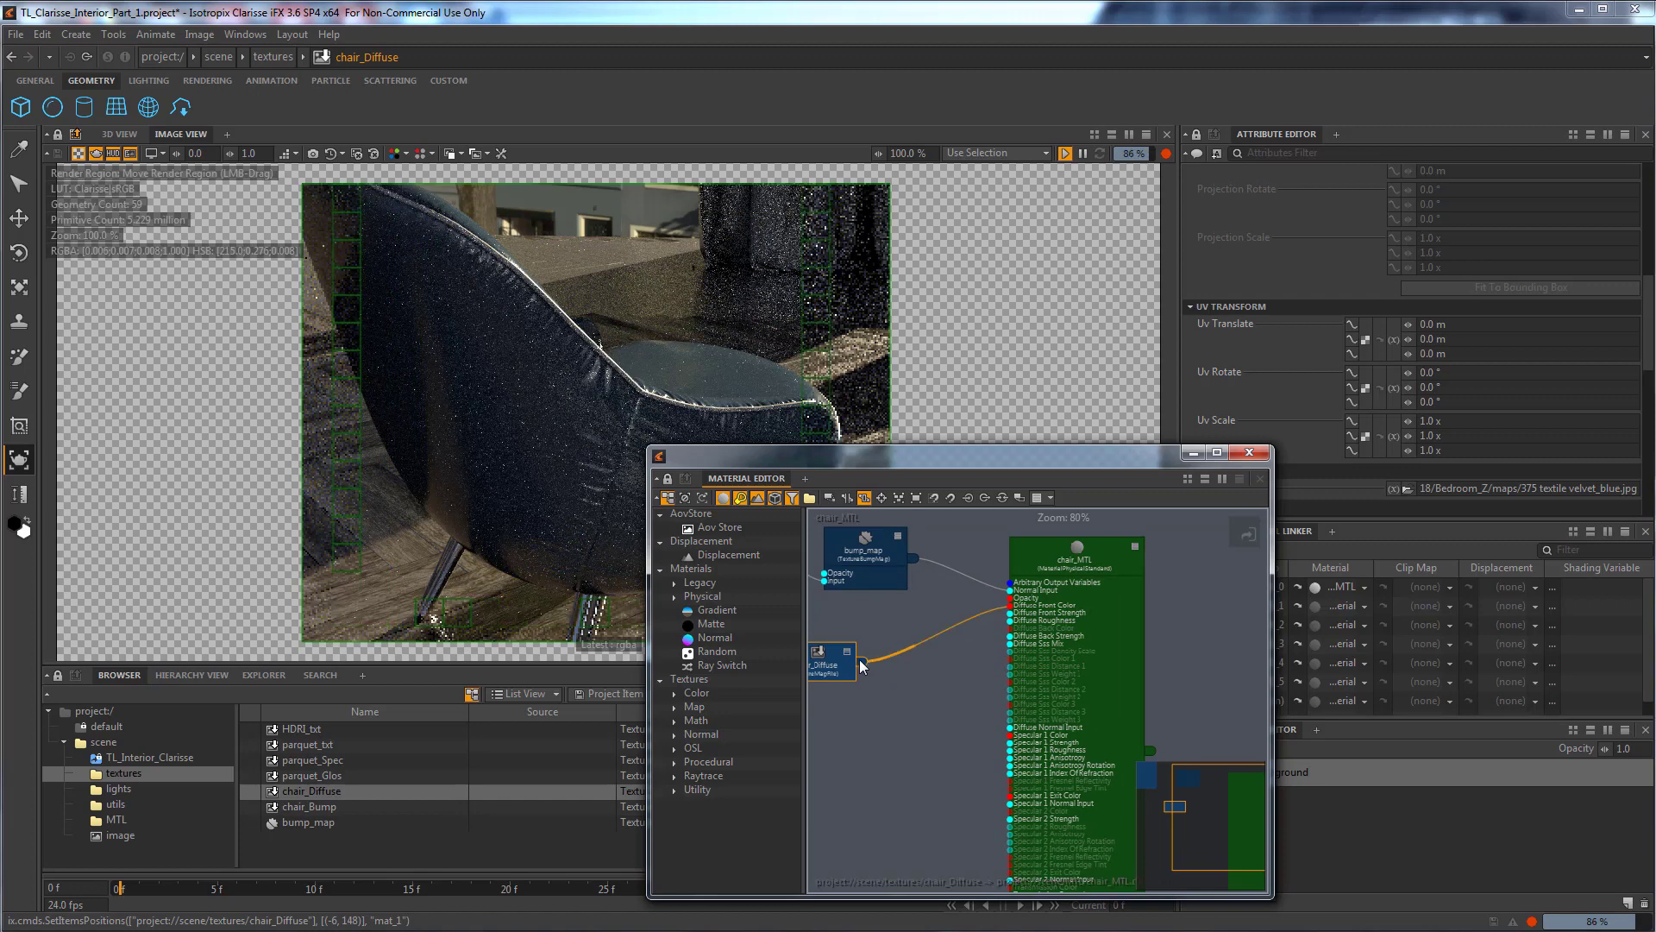
left_click_drag(898, 688, 1010, 740)
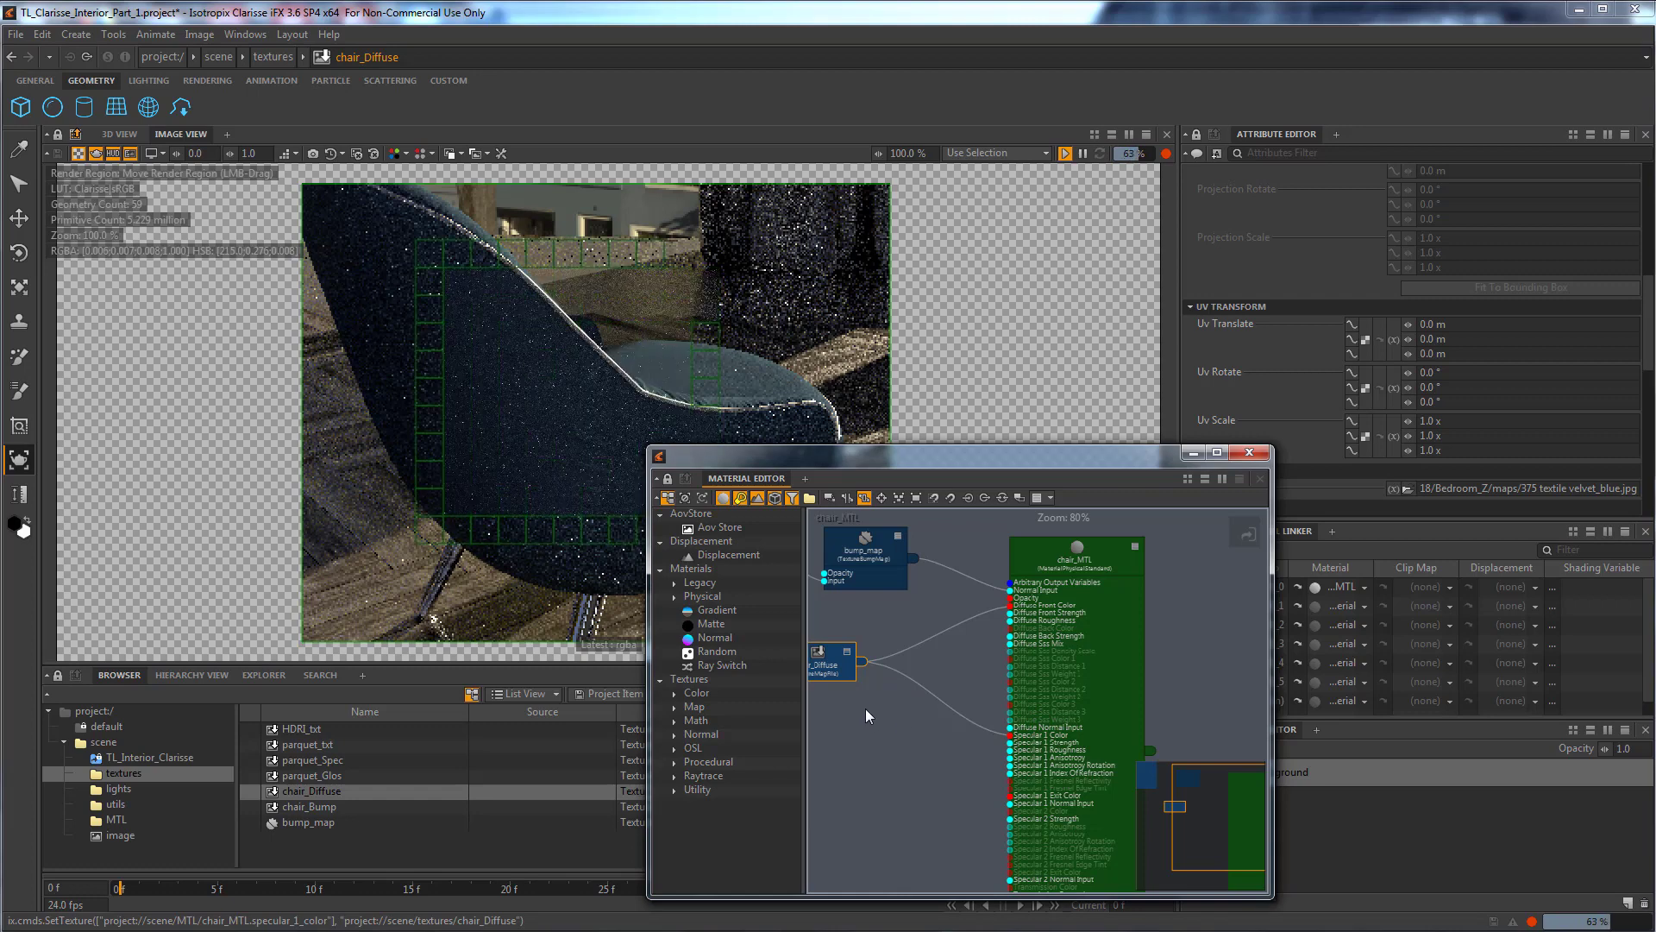
Add a Contrast texture node below chair_Diffuse and connect chair_Diffuse to its Input.
left_click(675, 693)
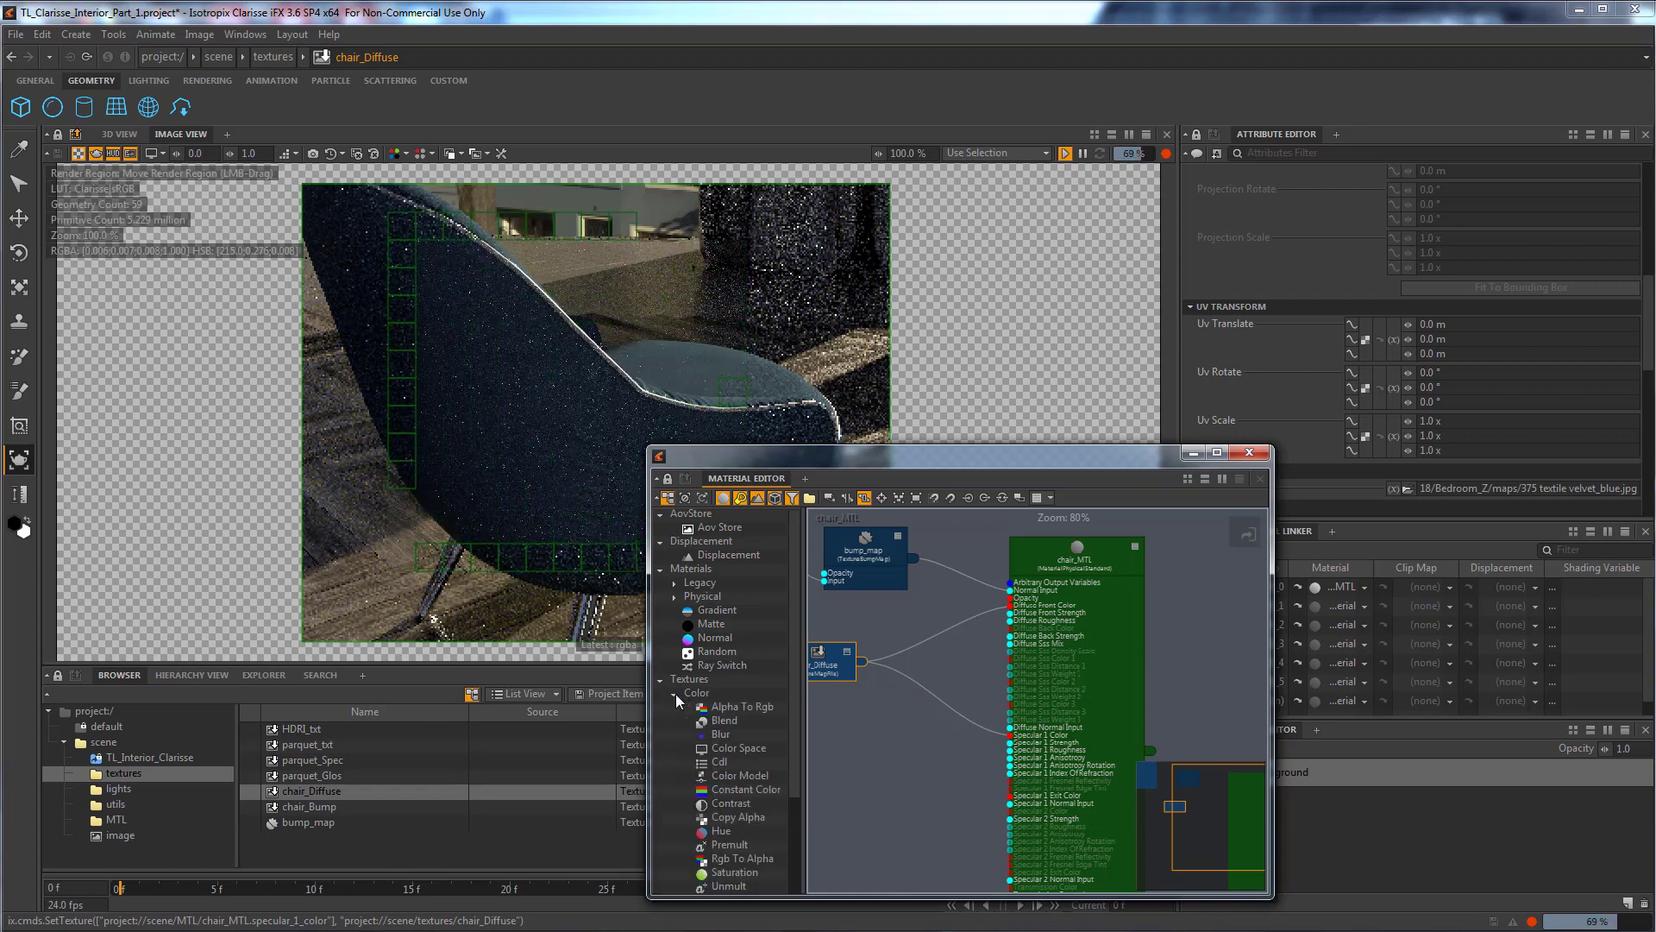
left_click(737, 804)
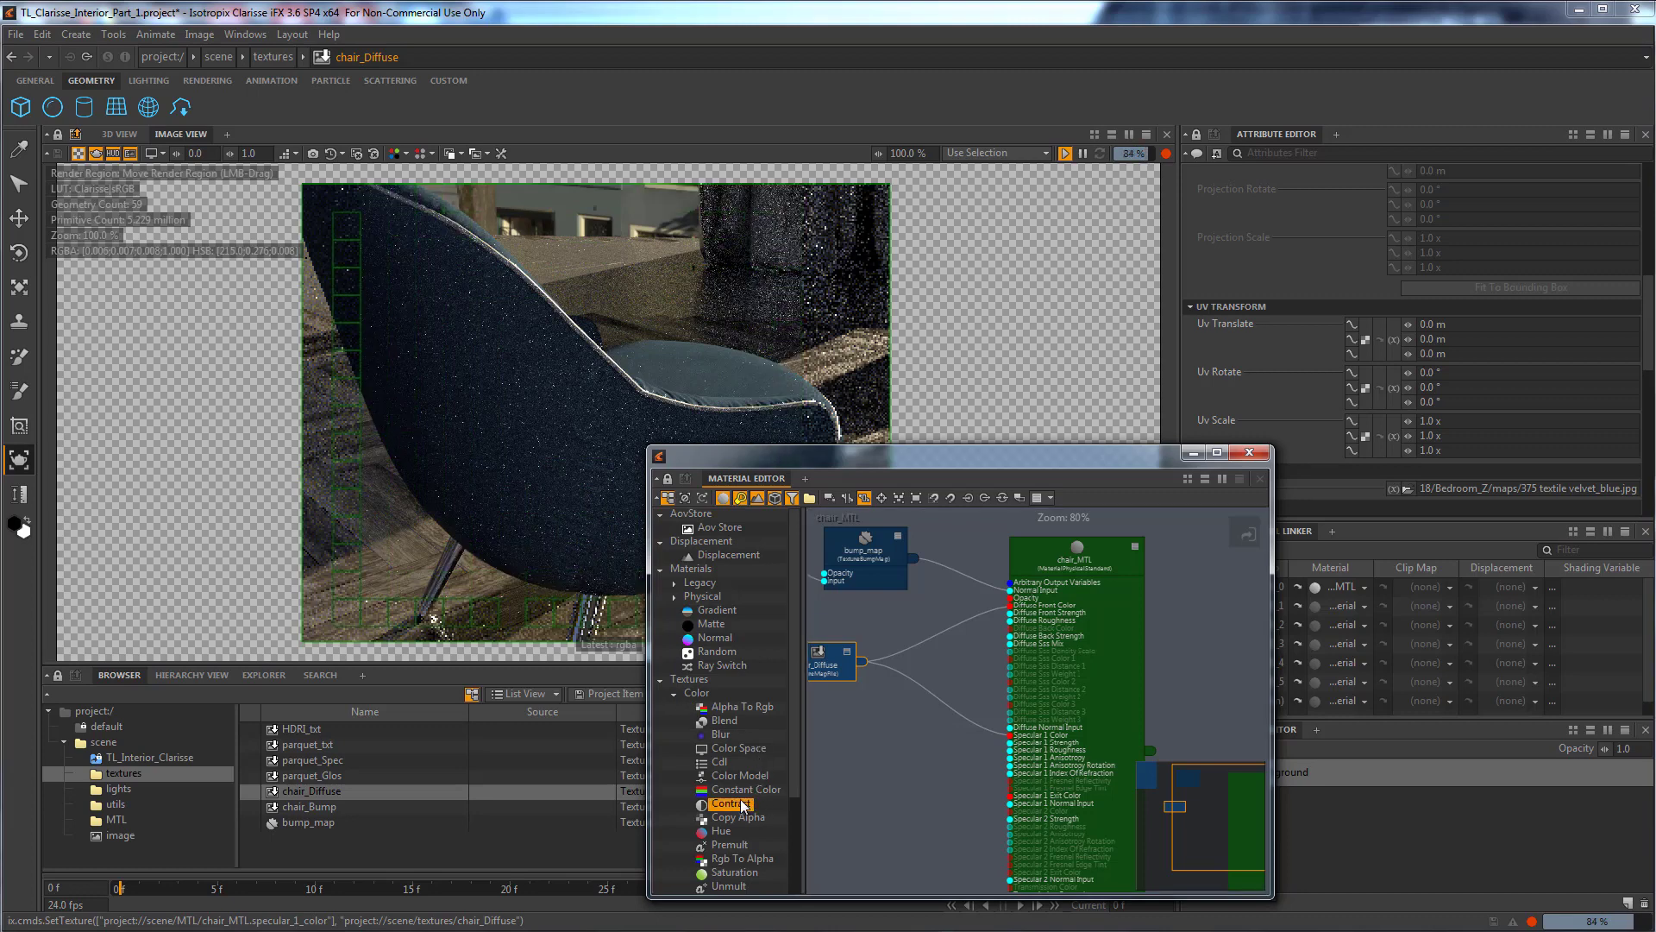
left_click_drag(779, 795, 900, 735)
left_click_drag(868, 660, 884, 780)
Preview the contrast texture in a separate Texture View window placed clear of the Material Editor.
right_click(892, 740)
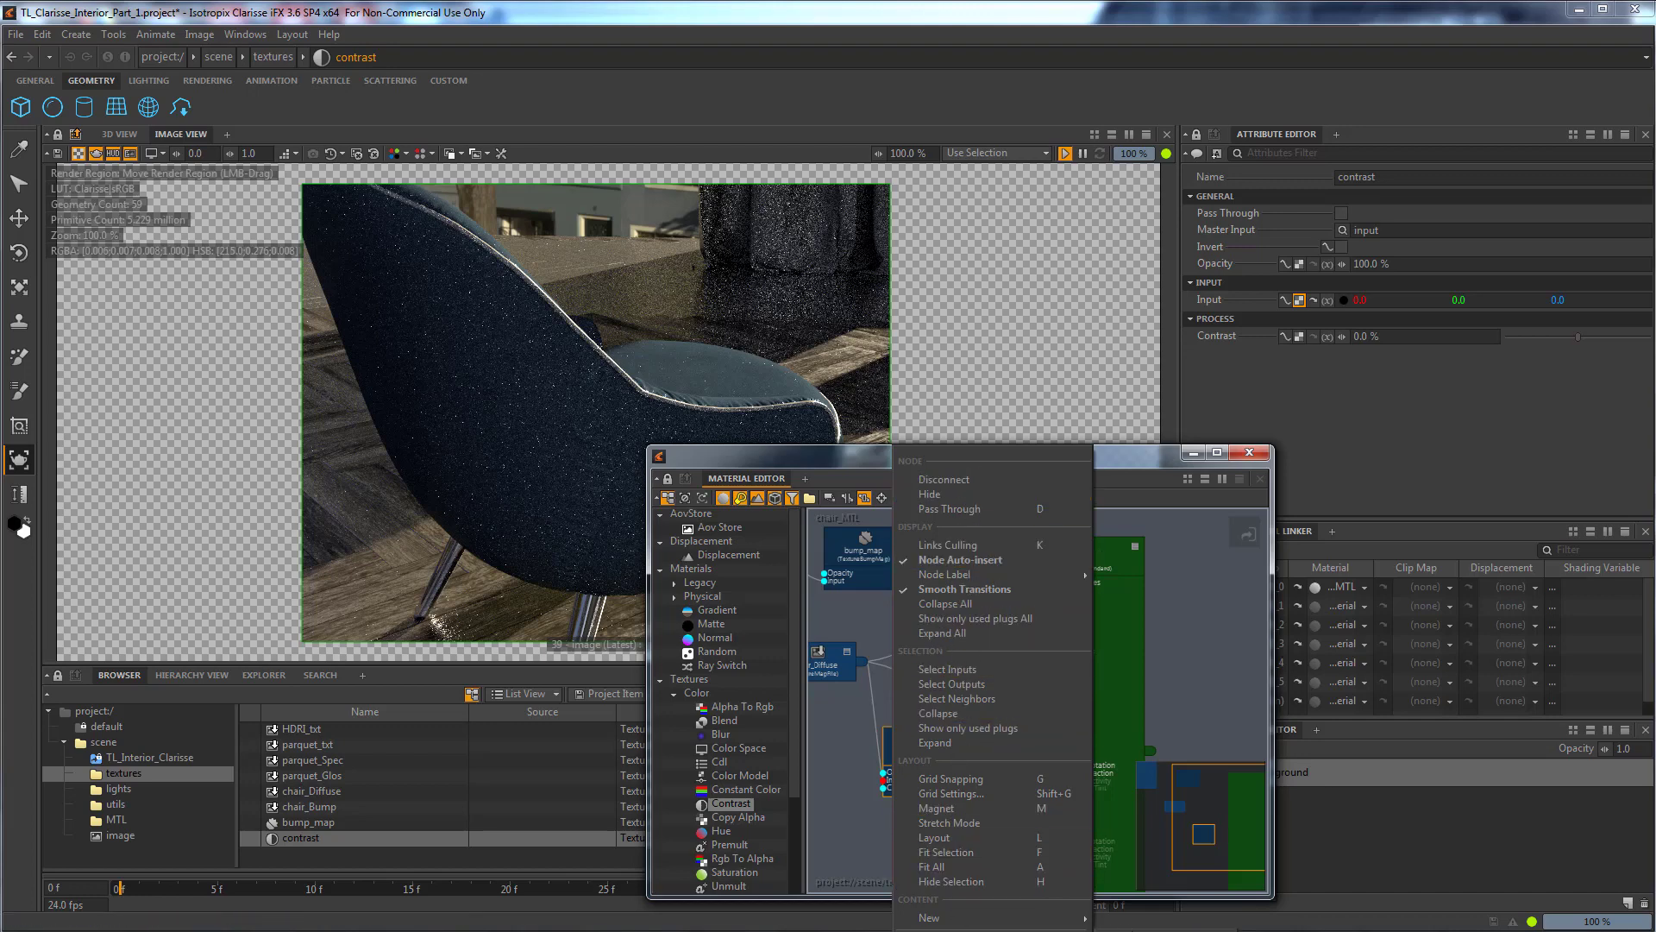
left_click(949, 929)
left_click_drag(1333, 788, 626, 450)
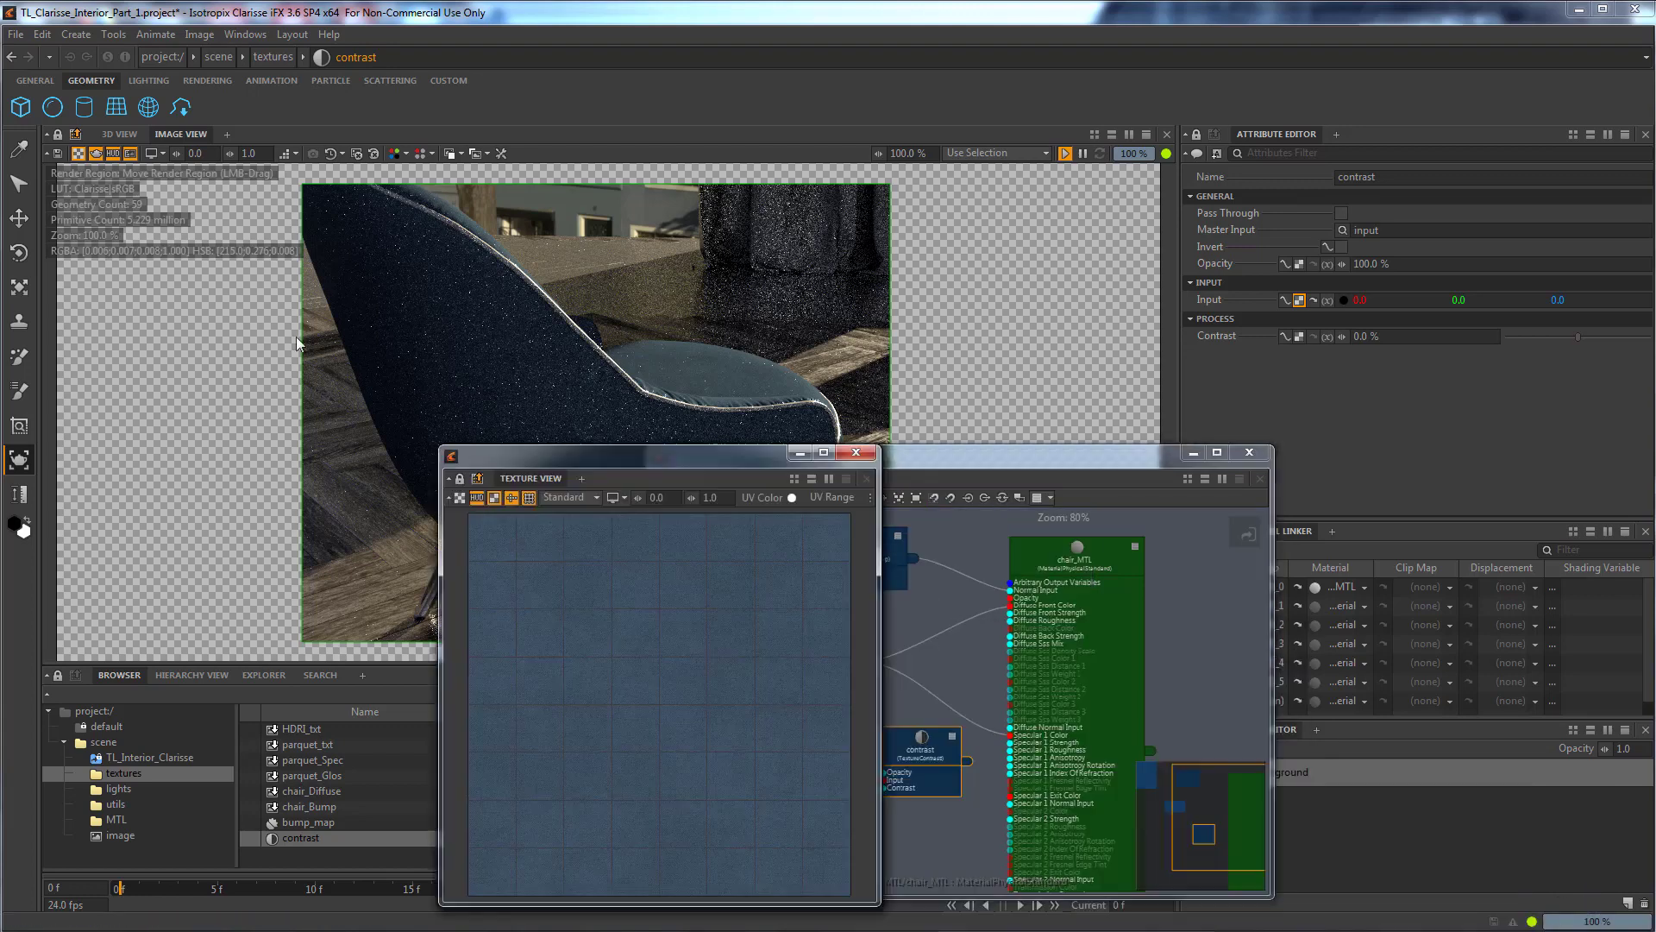
left_click_drag(297, 343, 247, 386)
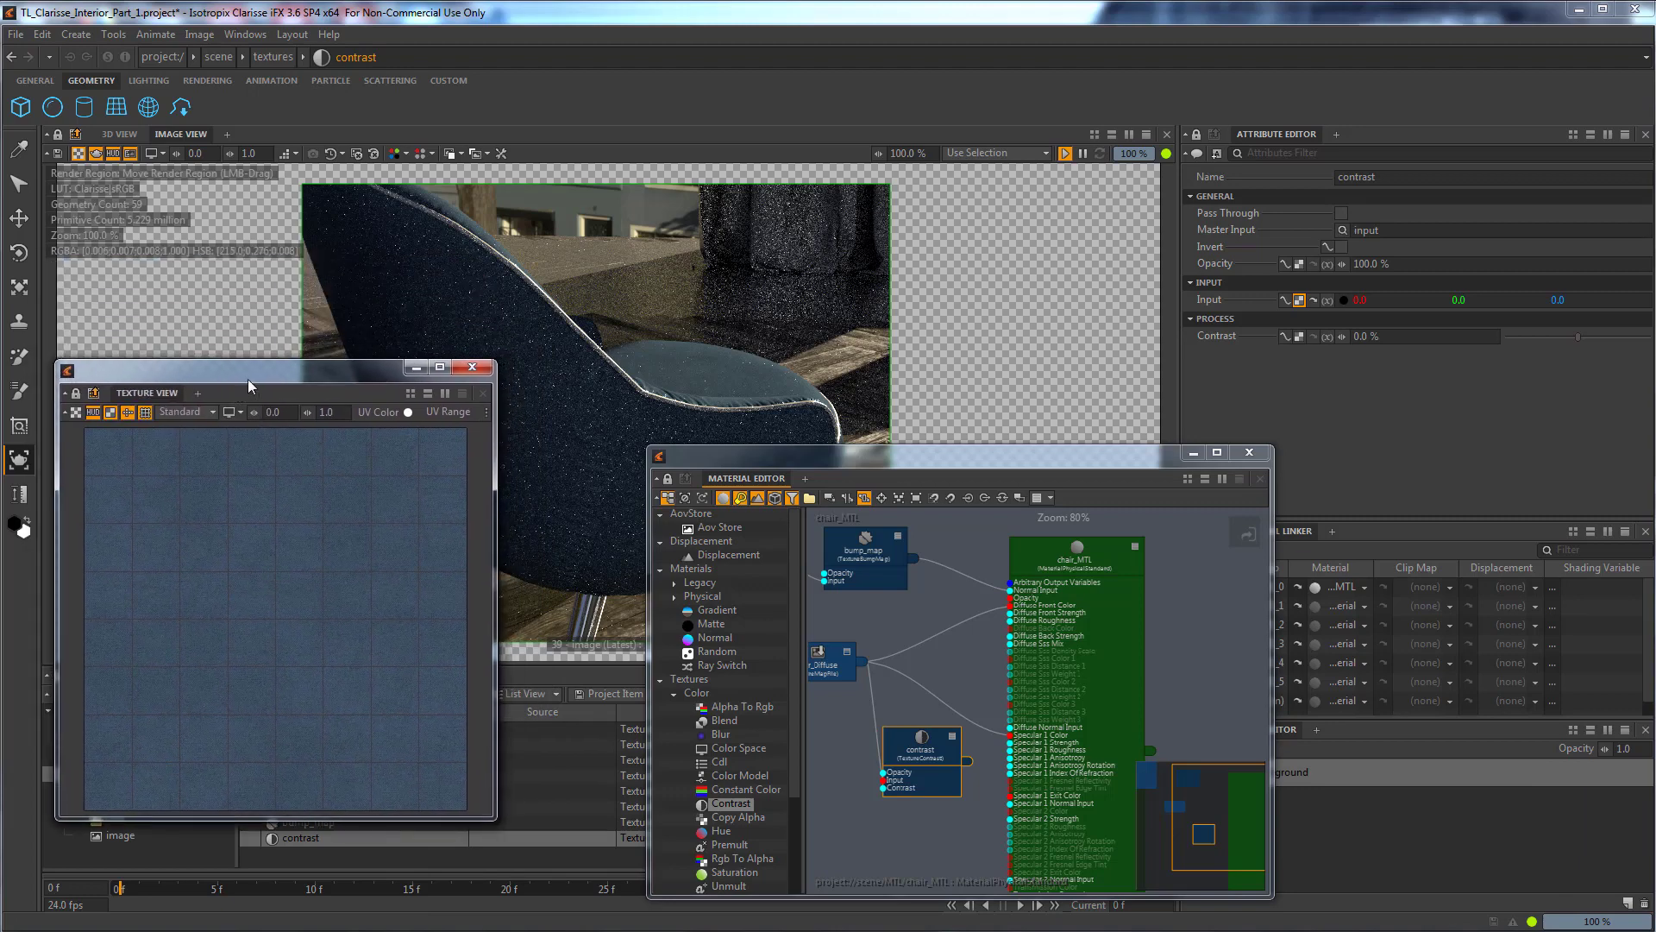
left_click(902, 744)
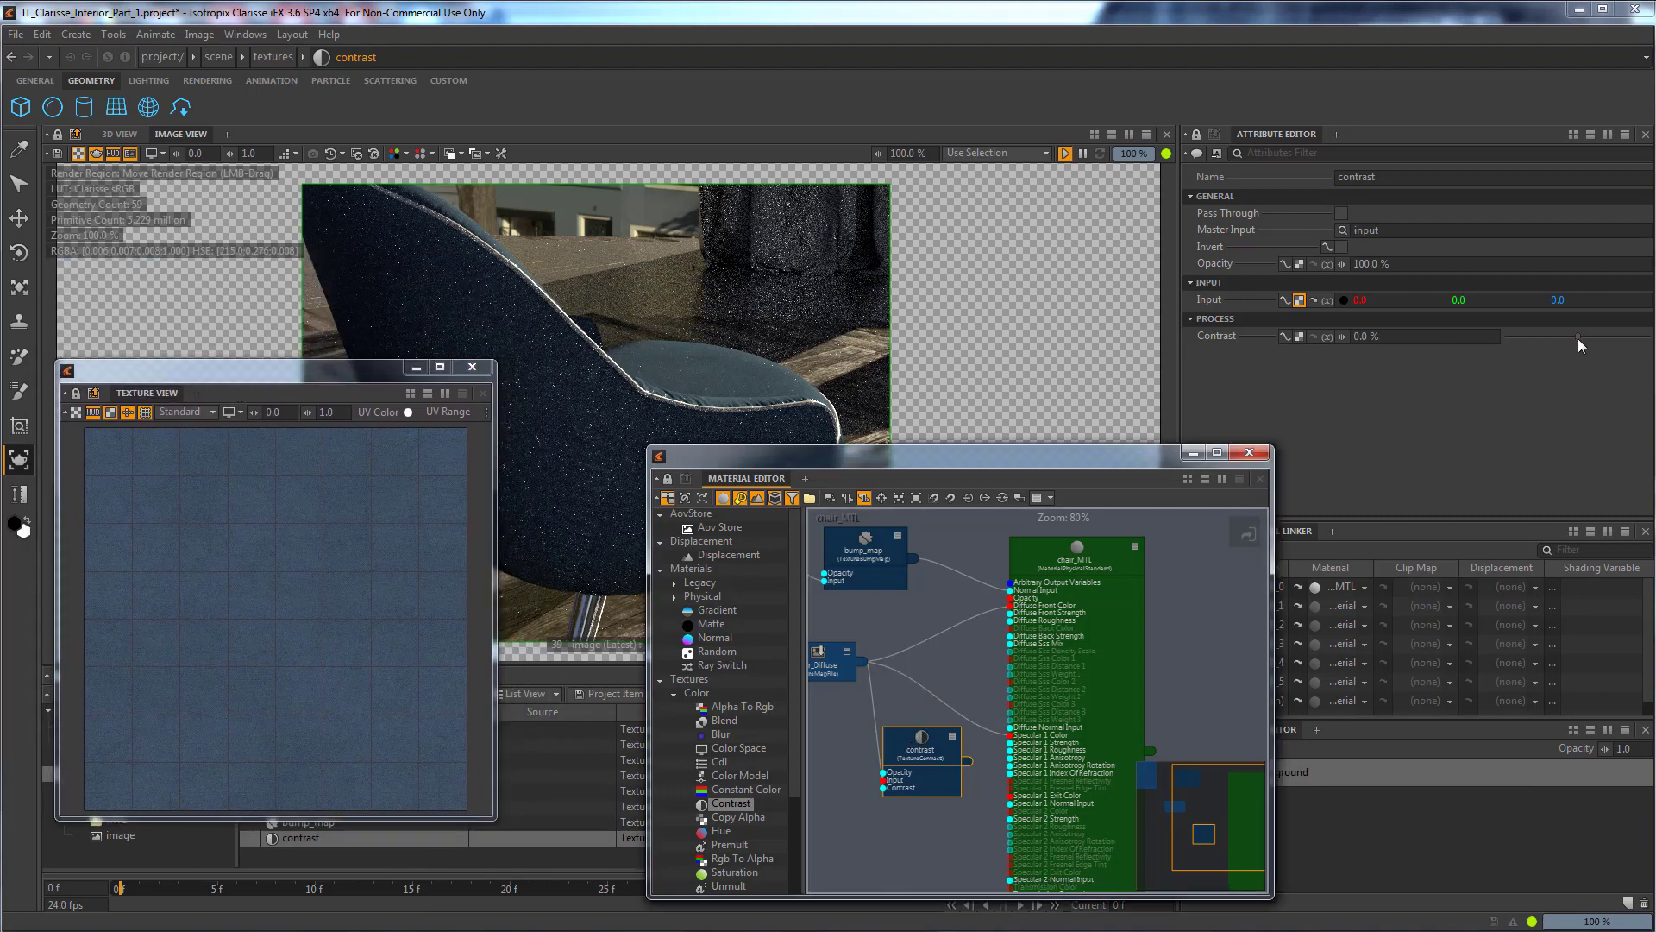
Set the contrast node's Contrast to -8.4% and connect its output to chair_MTL's Specular 1 Color.
left_click_drag(1577, 338, 1569, 347)
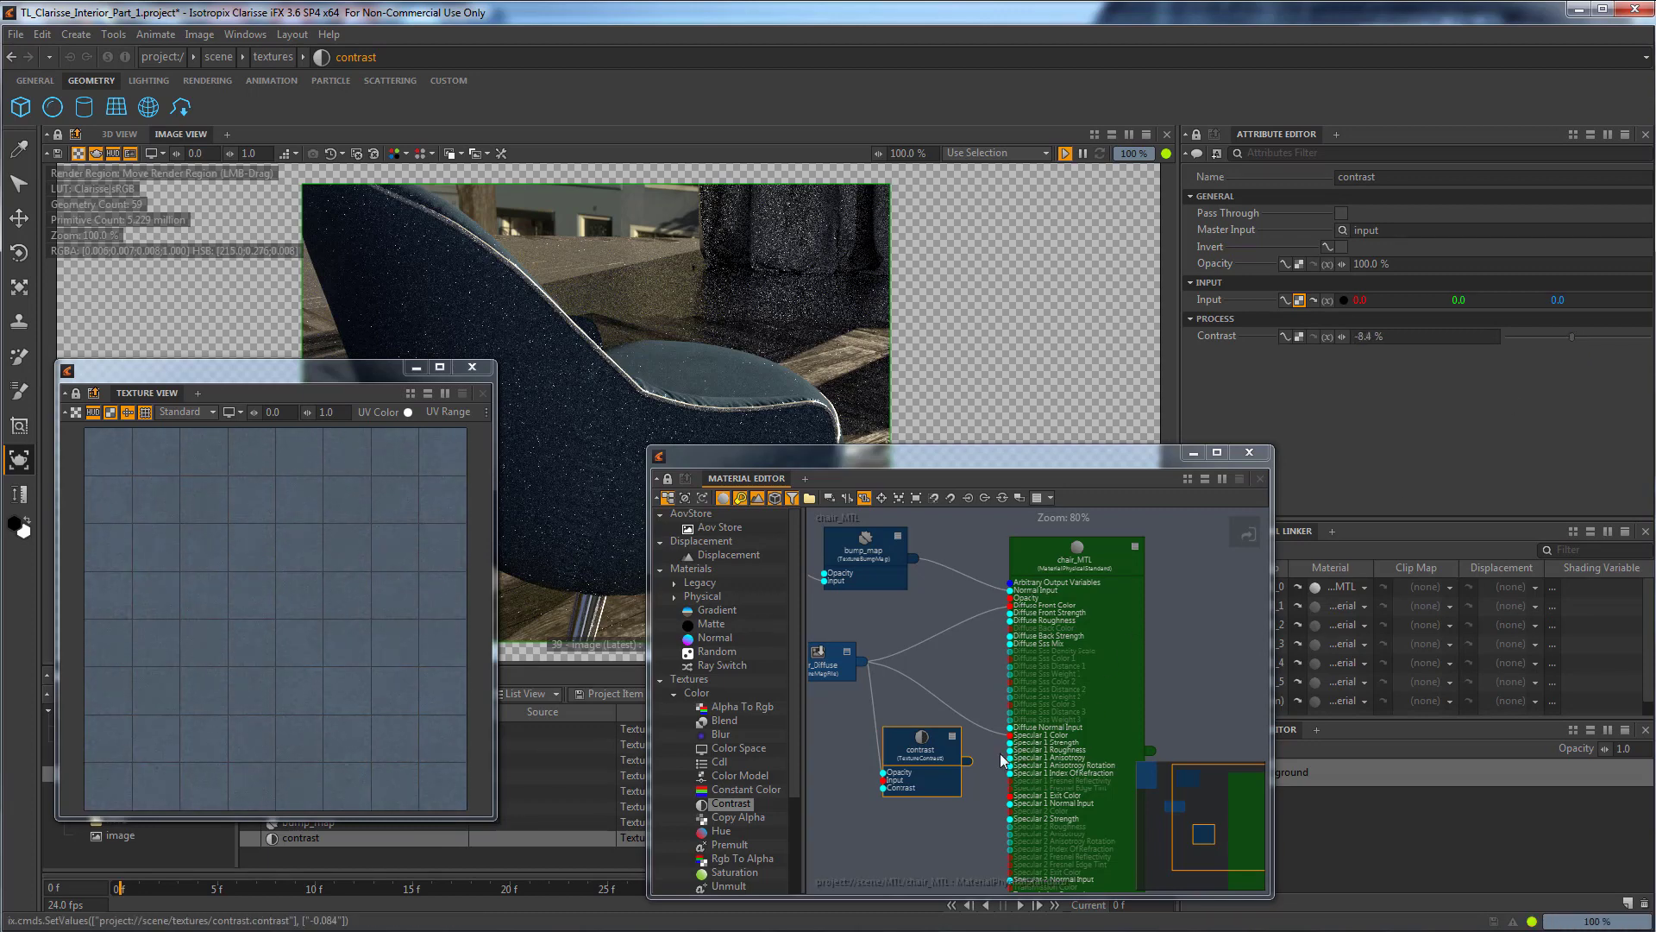
left_click_drag(1008, 740, 1010, 736)
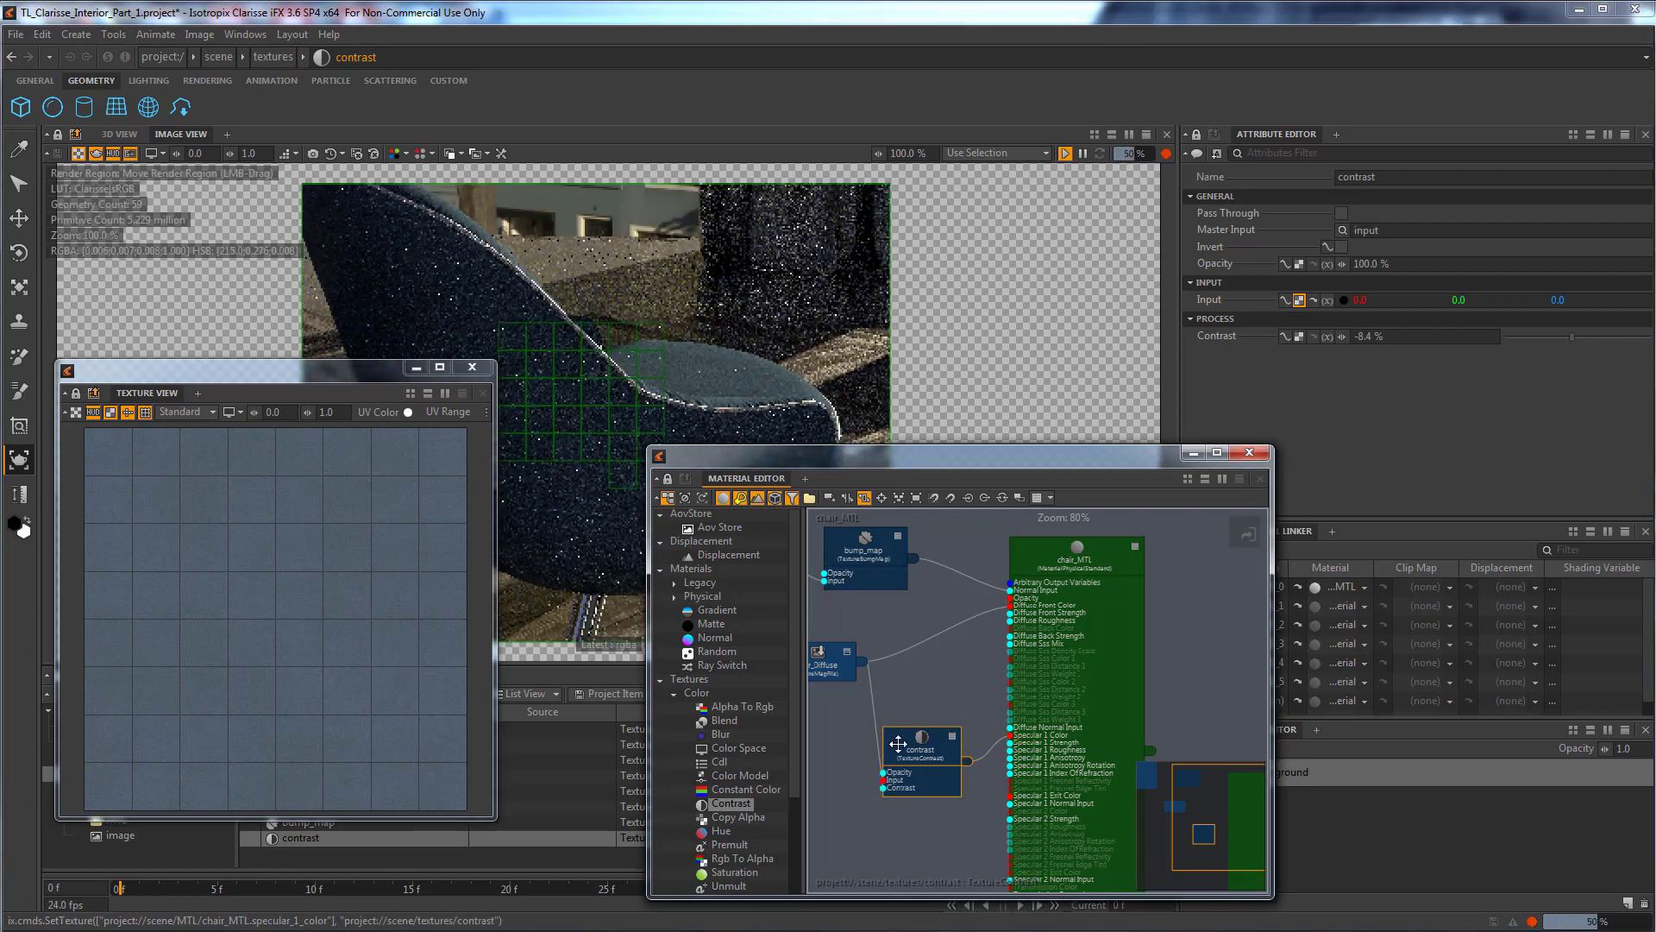
left_click_drag(914, 755, 927, 701)
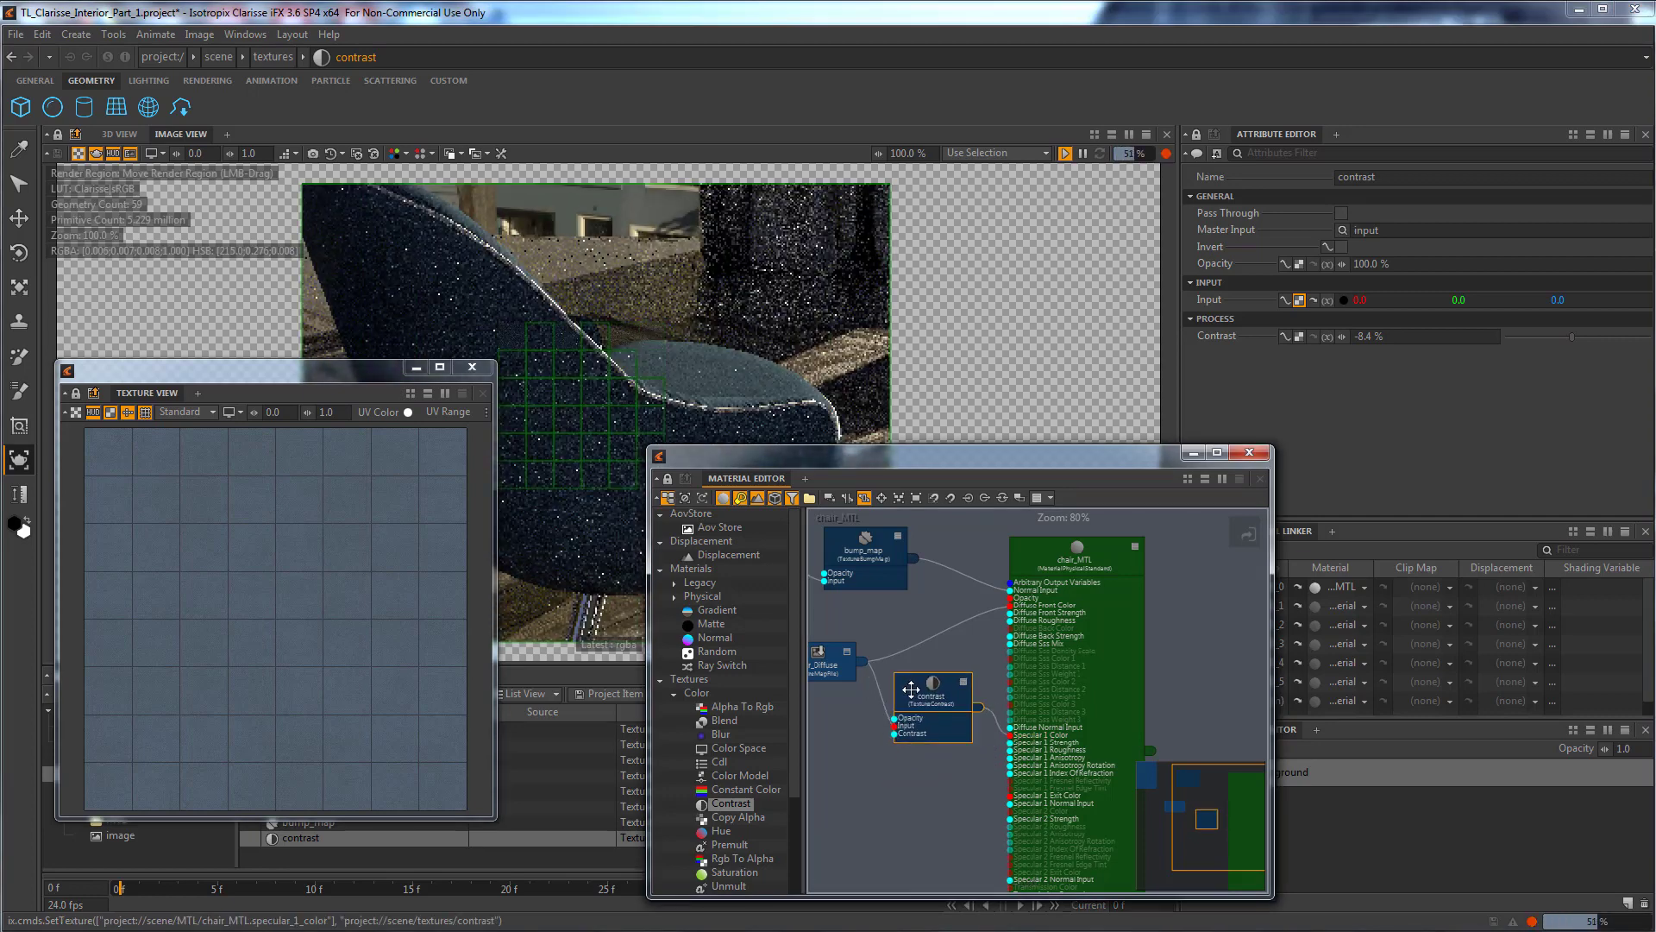
Lower the contrast node's Contrast to -19.4% and disconnect it from chair_MTL's Specular 1 Color.
left_click(1571, 335)
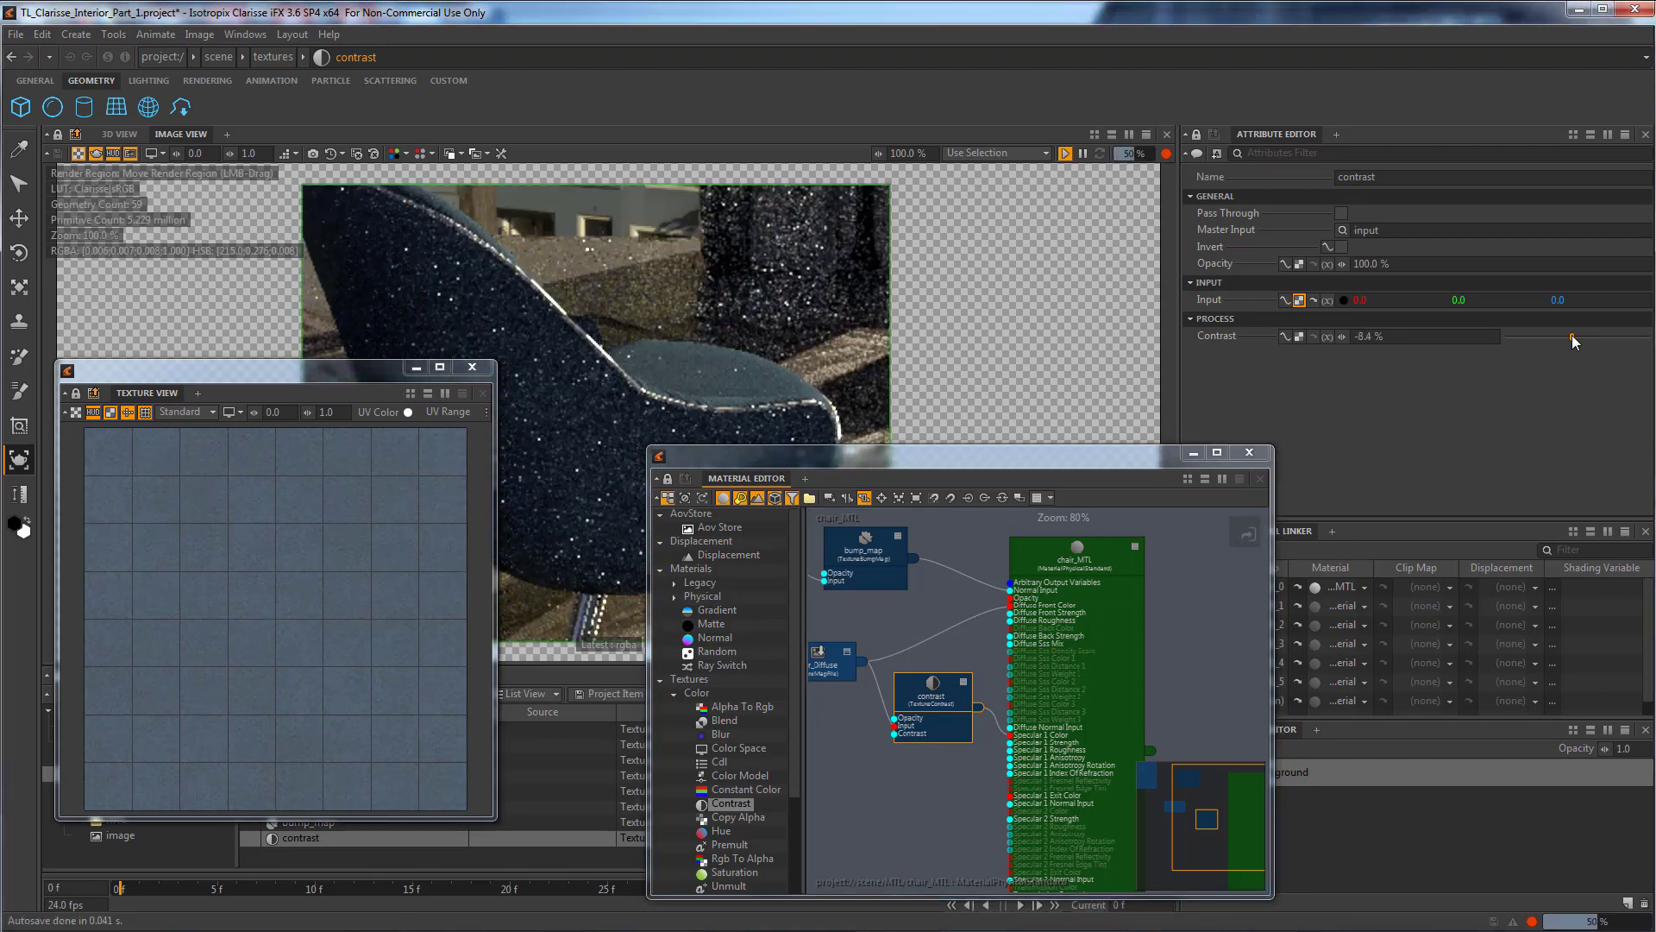
left_click_drag(1572, 336, 1565, 338)
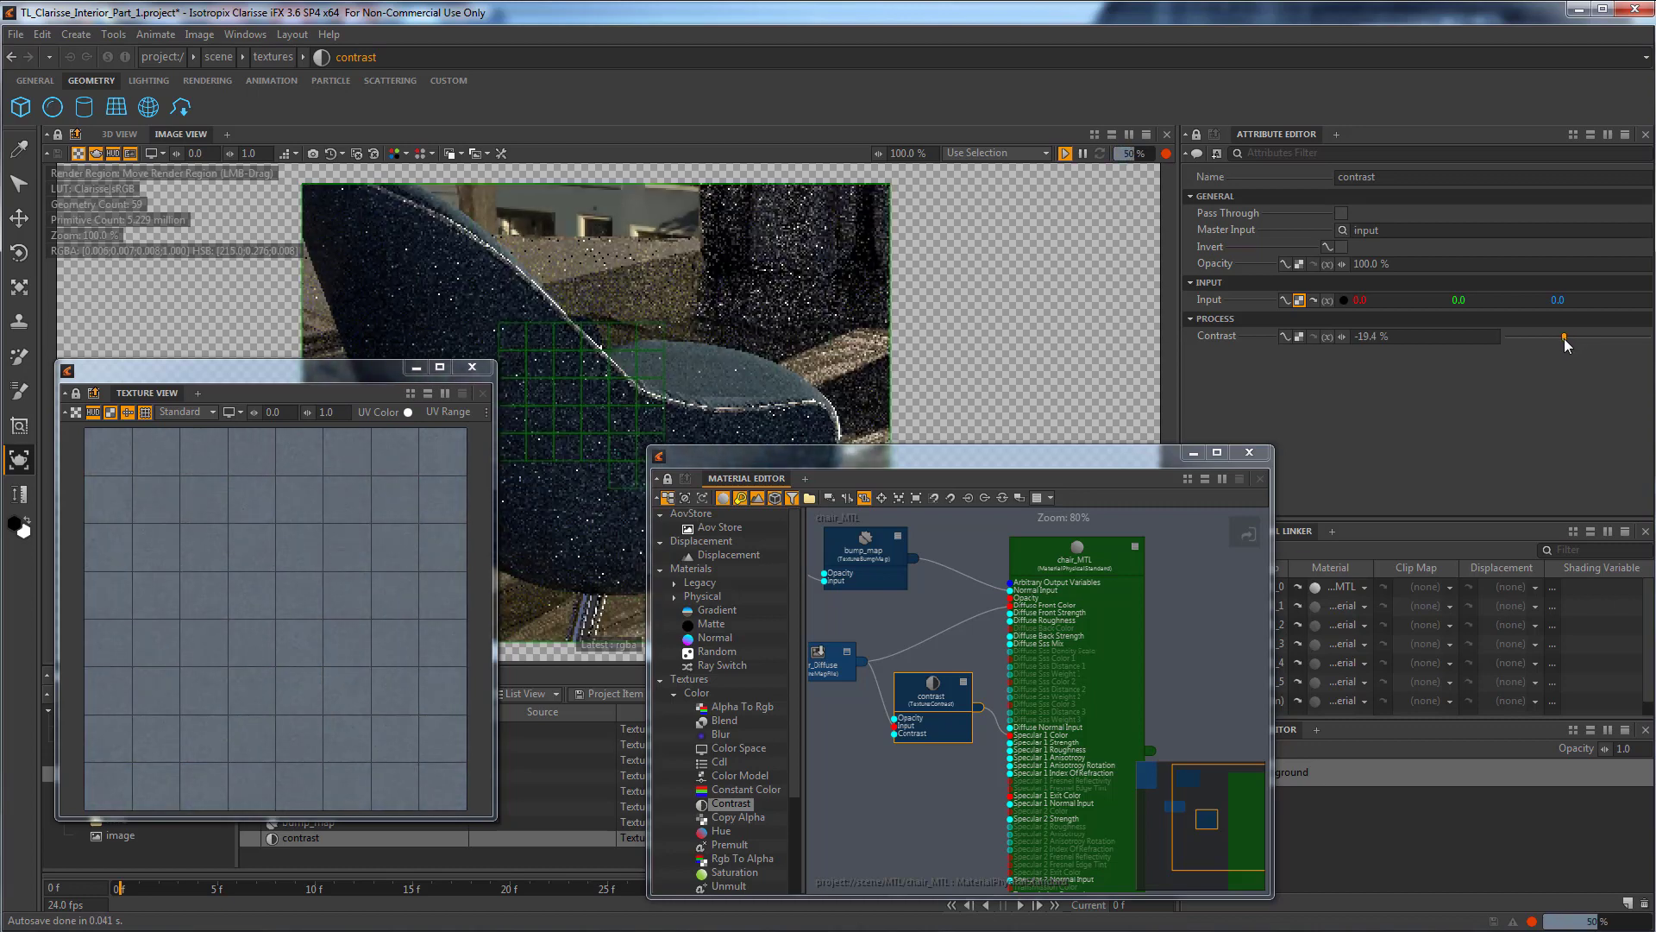
left_click_drag(1565, 338, 1565, 338)
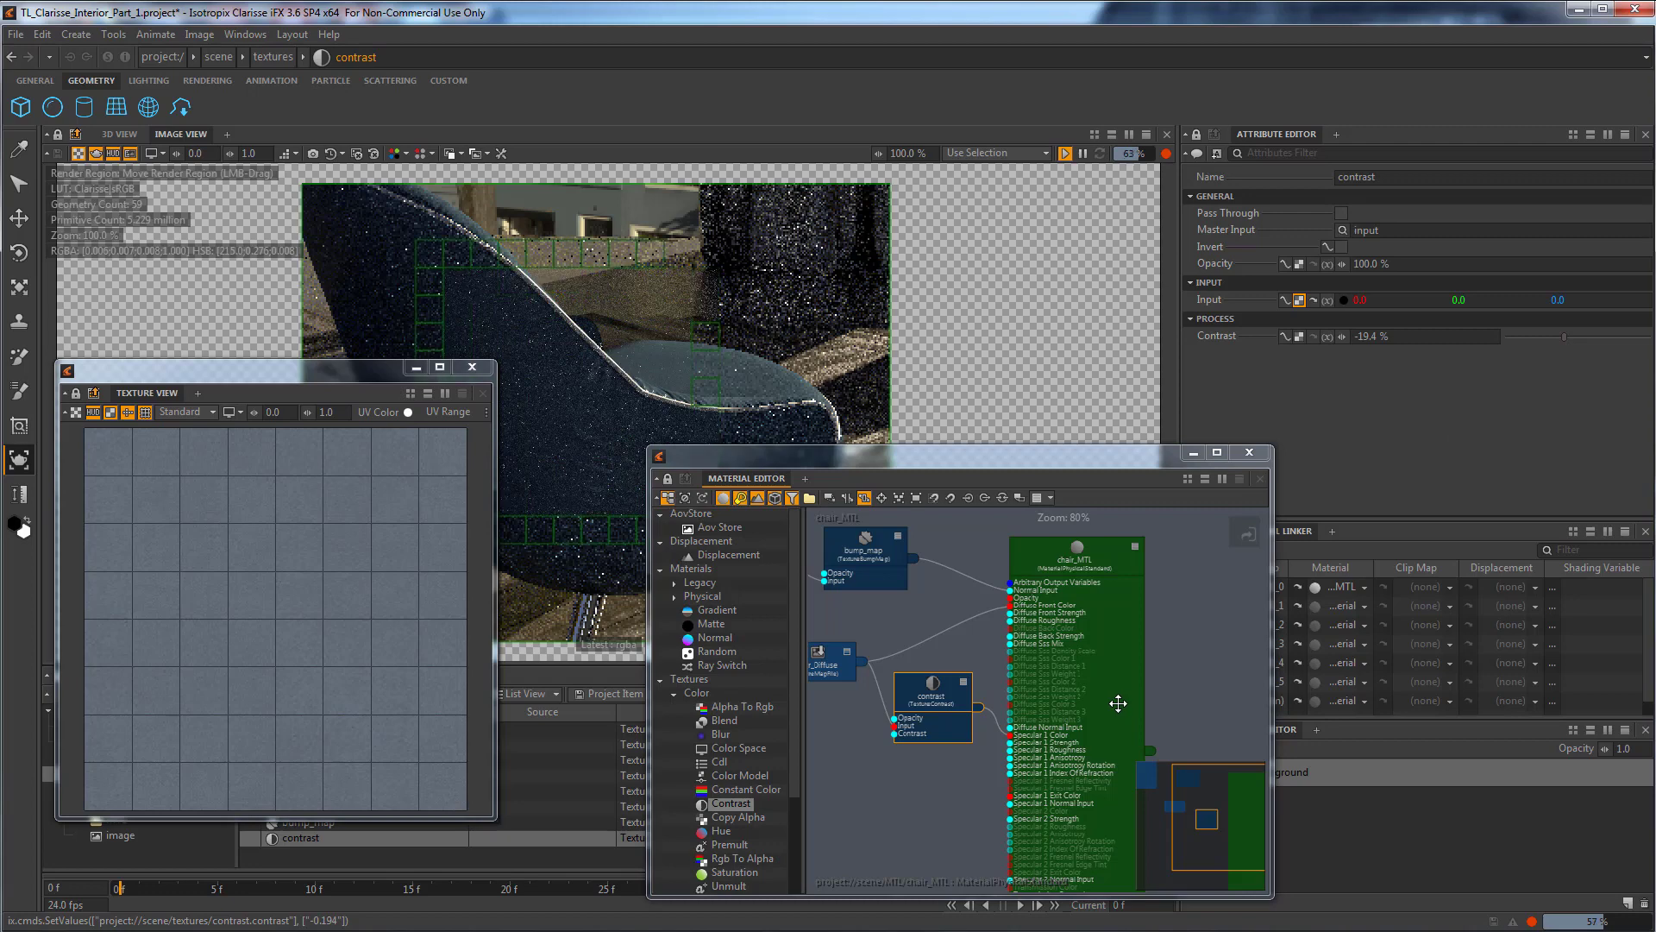
left_click_drag(991, 683, 986, 752)
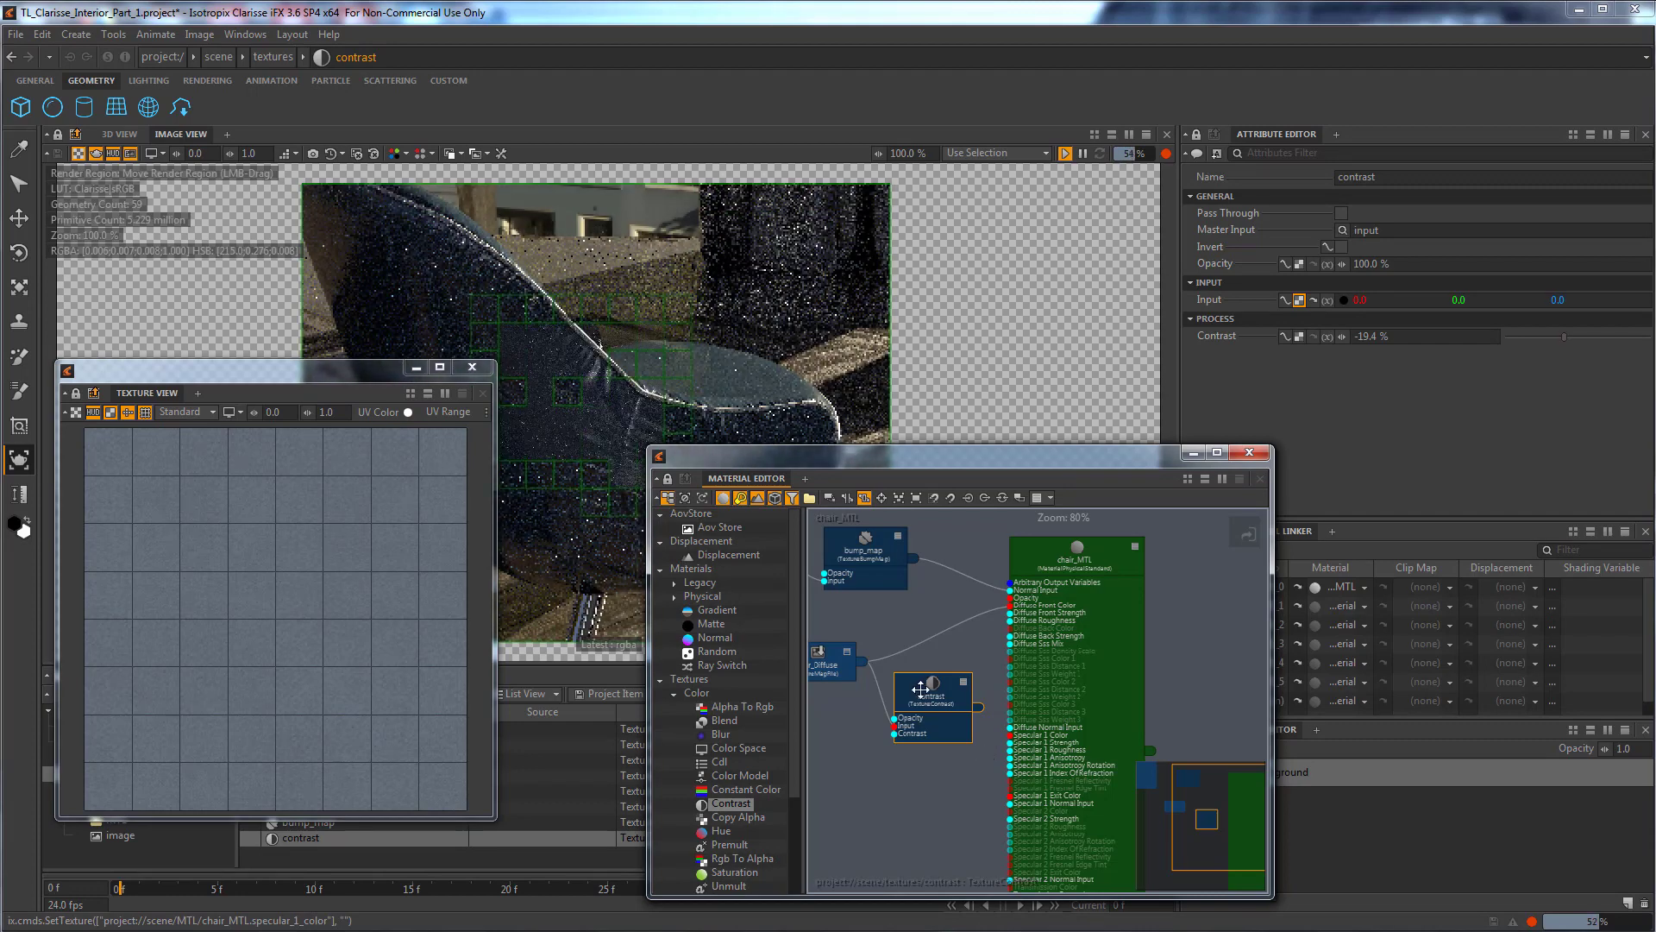
left_click_drag(920, 689, 911, 712)
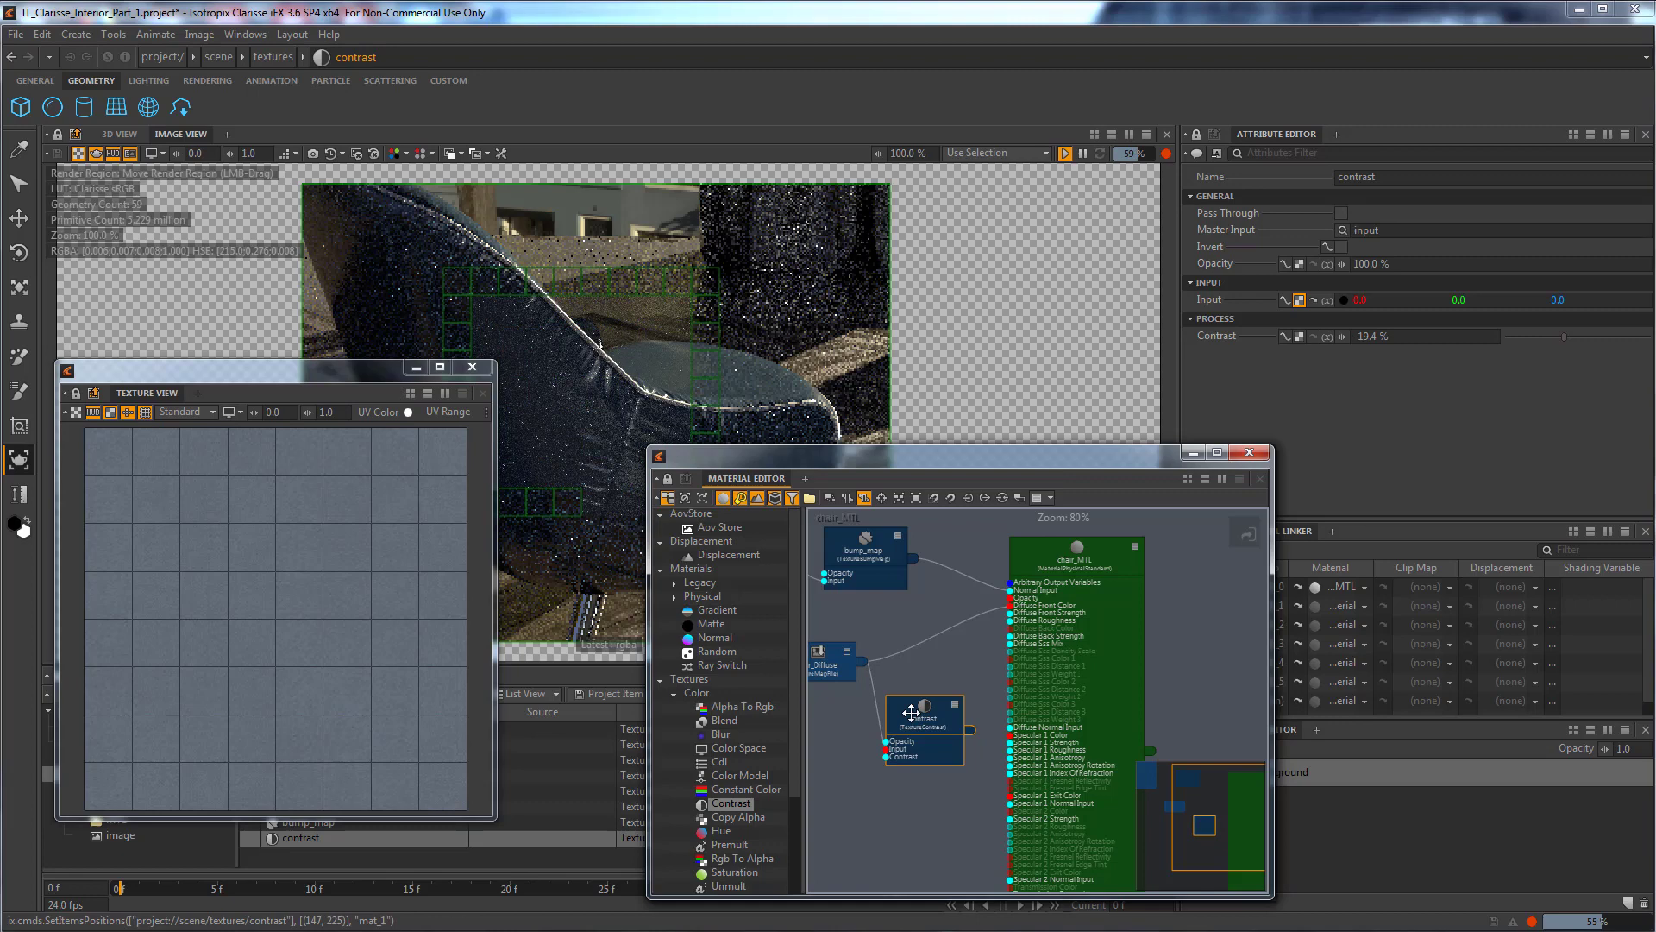
Set chair_MTL's Specular 1 Roughness to 20% and Specular 1 Anisotropy to 60%.
left_click(1070, 557)
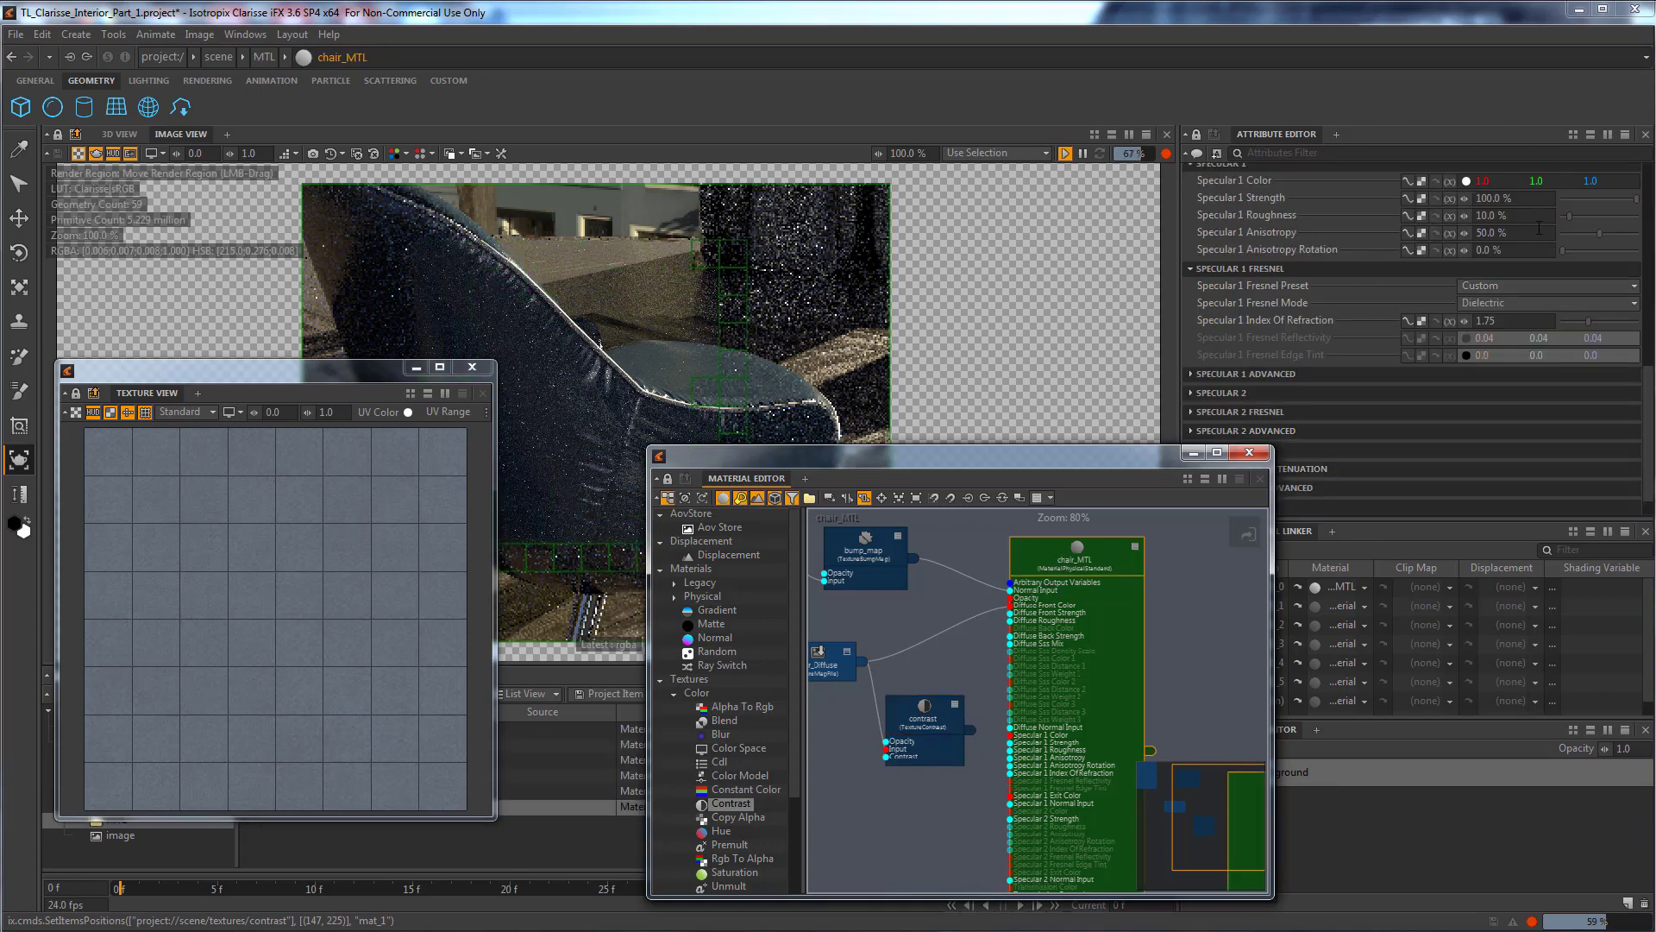
left_click(1526, 230)
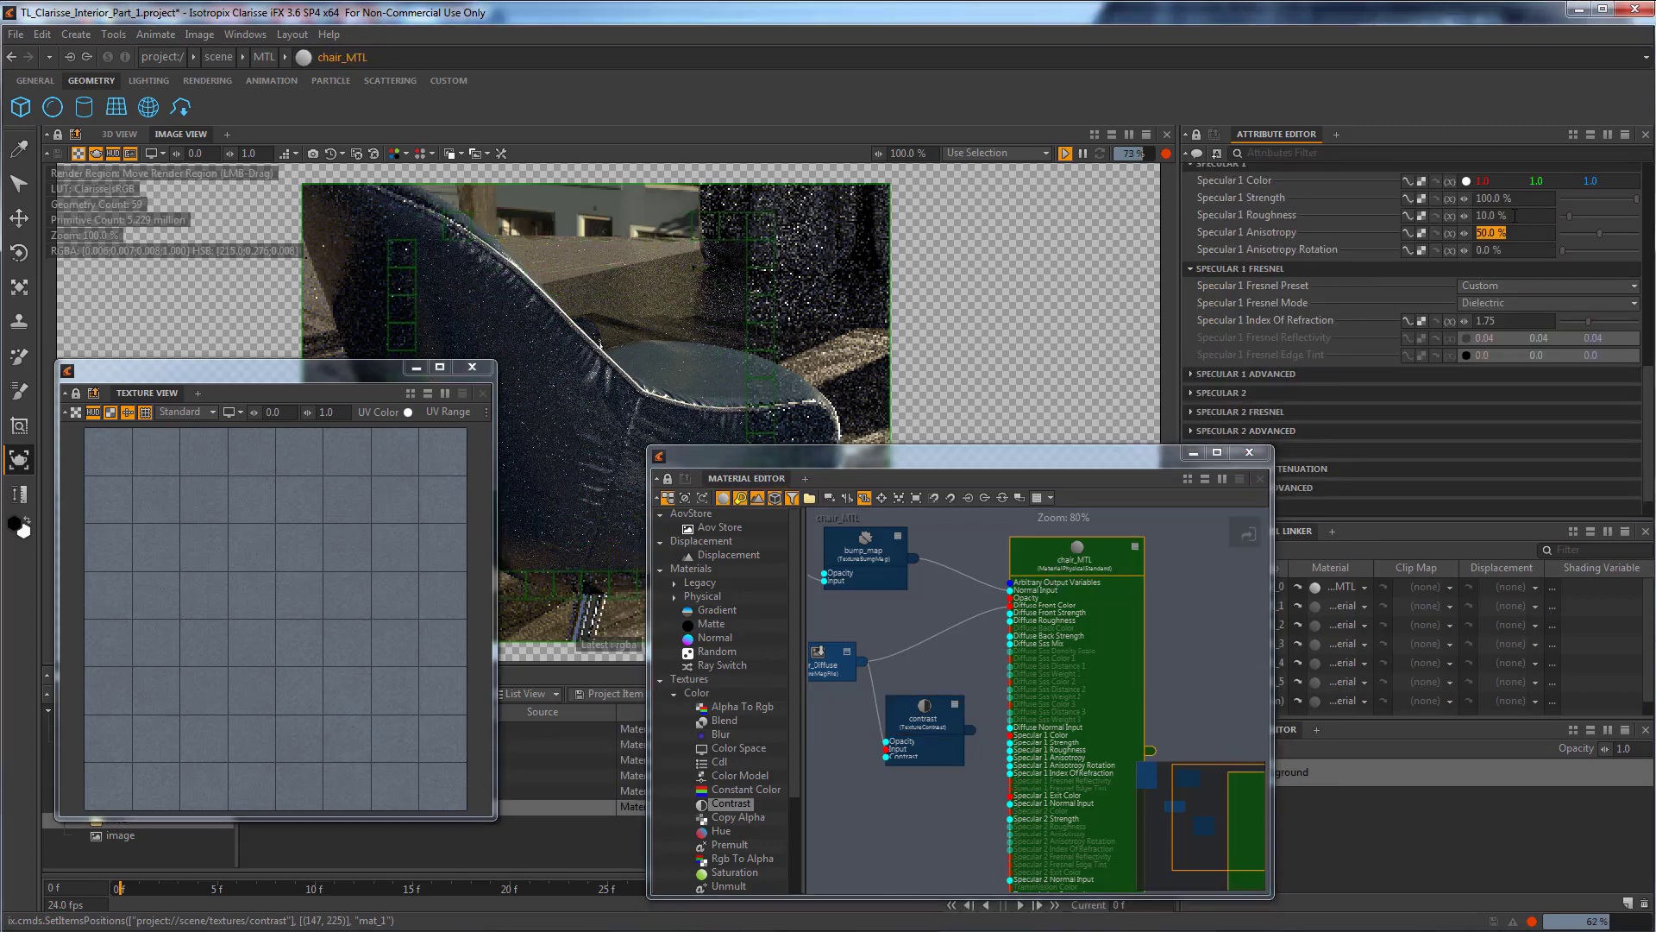
left_click(1515, 215)
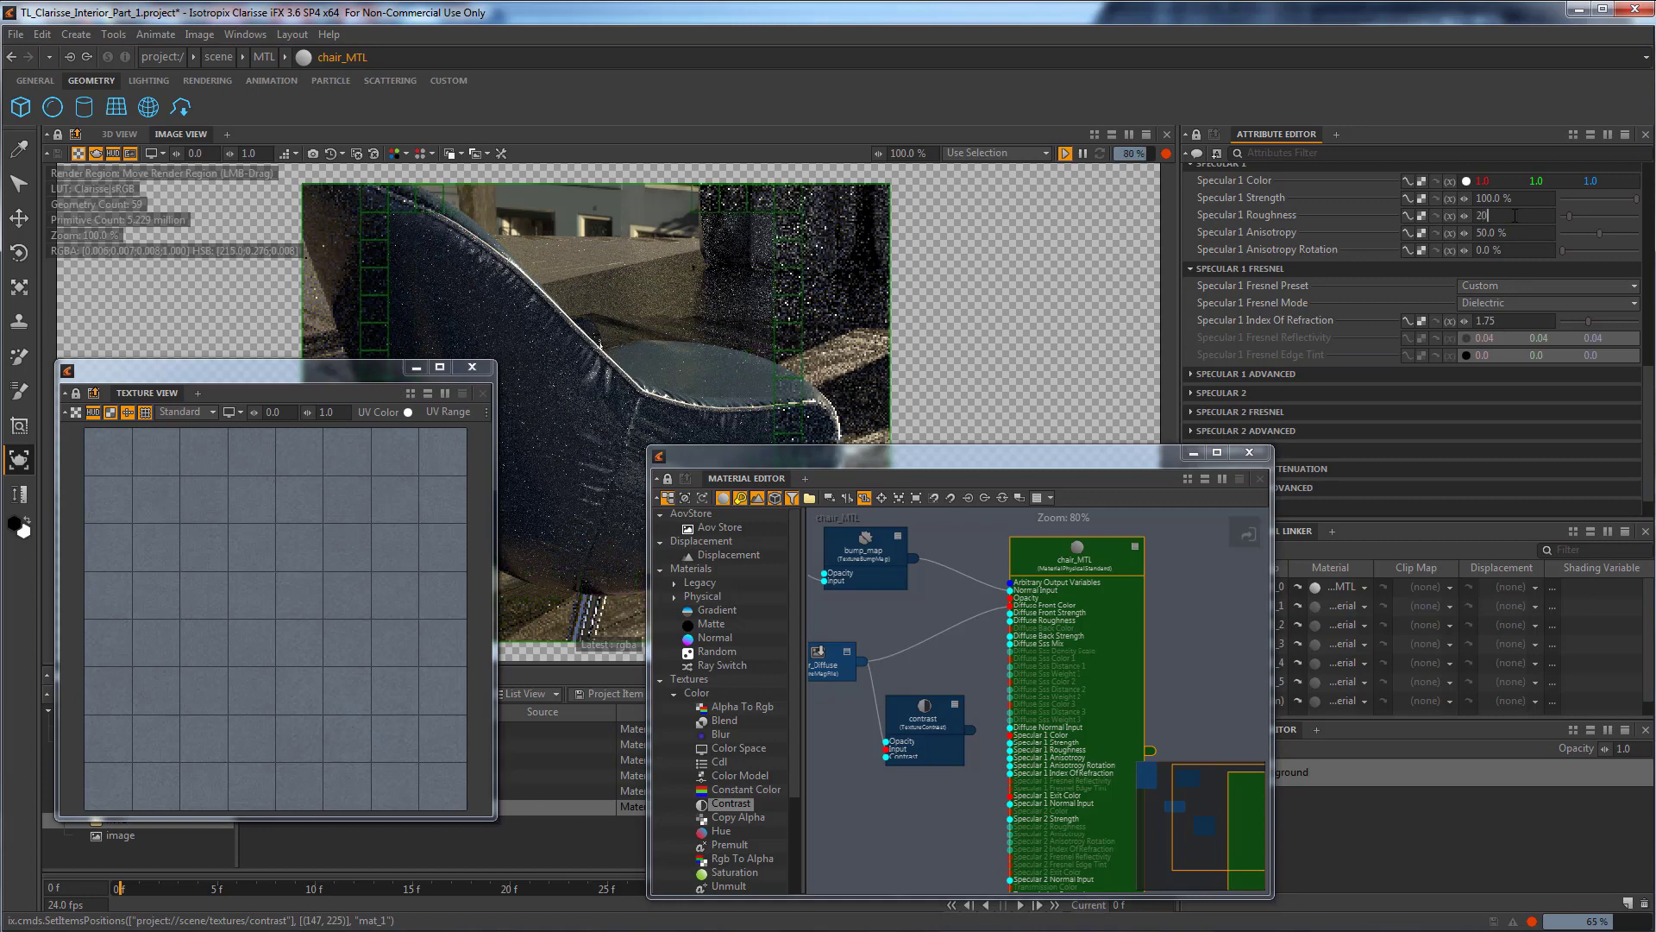
key("Tab")
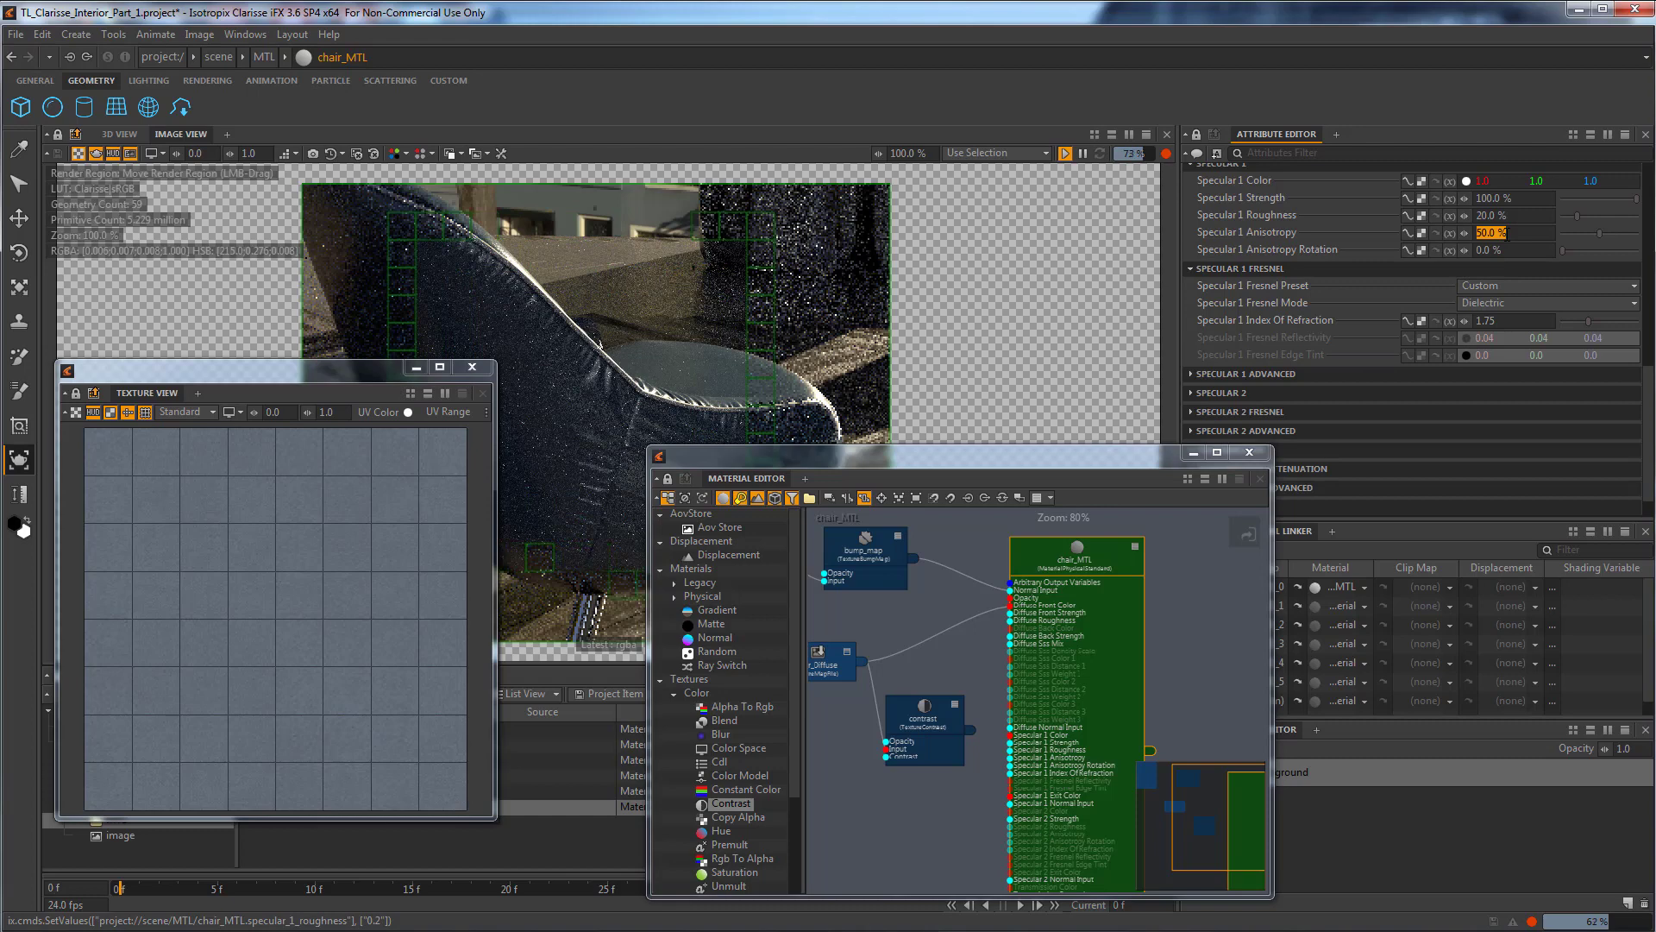
type("60")
key("Tab")
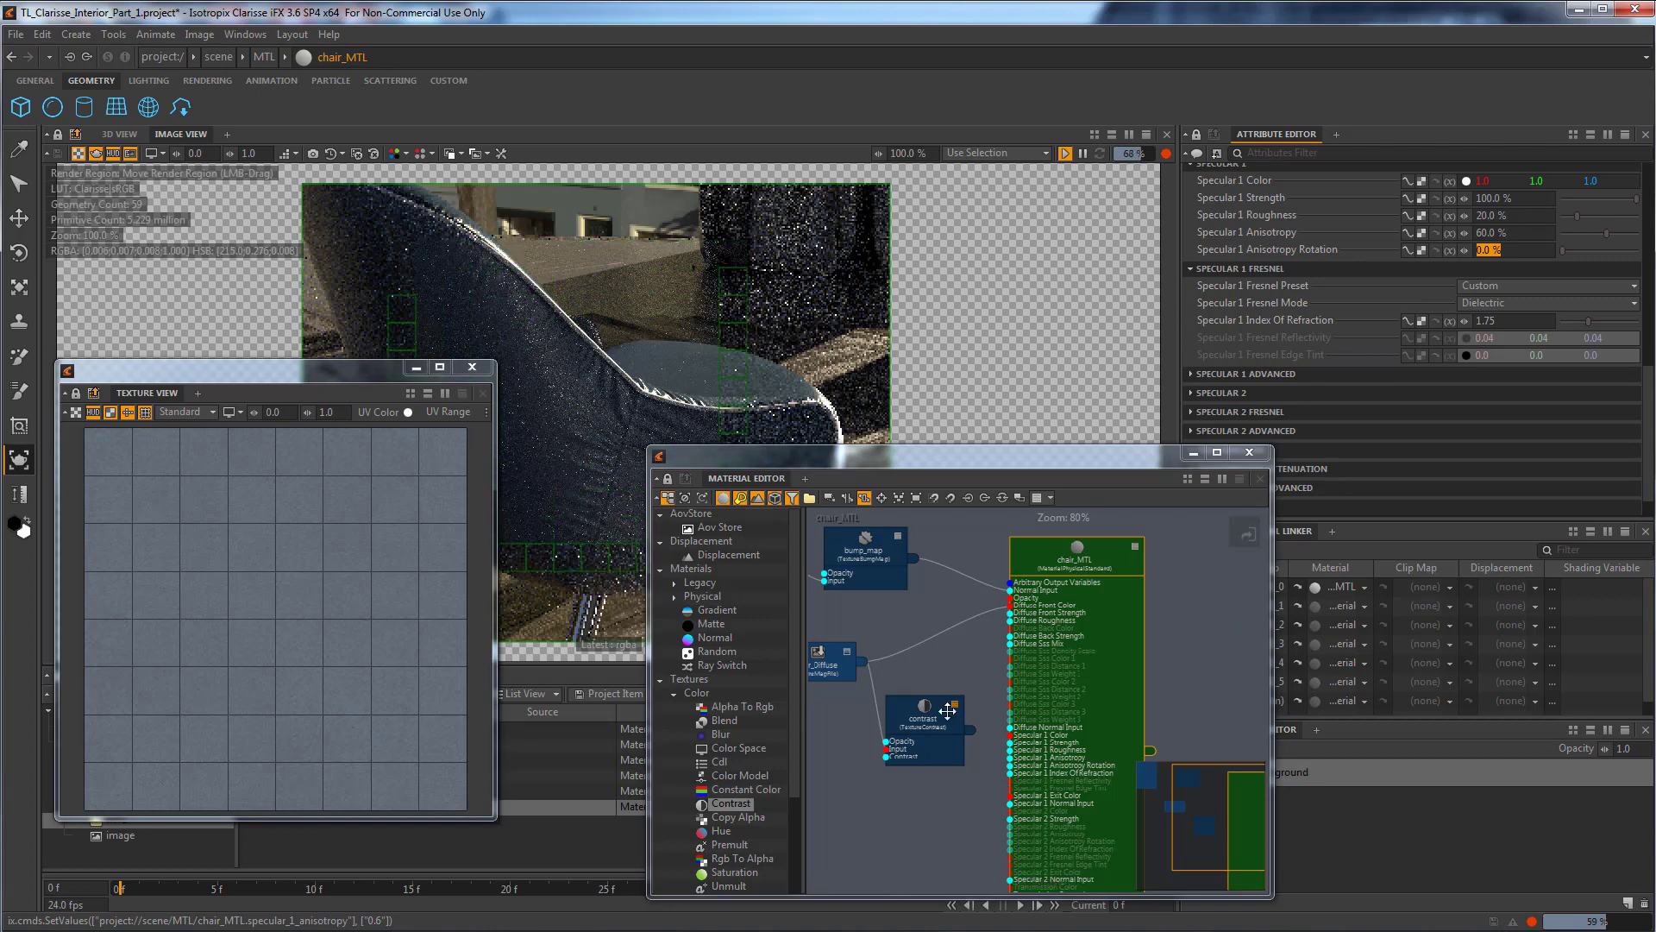
Connect the contrast node to chair_MTL's Diffuse Front Color and set its Contrast to 8.4%.
left_click_drag(923, 717, 1014, 608)
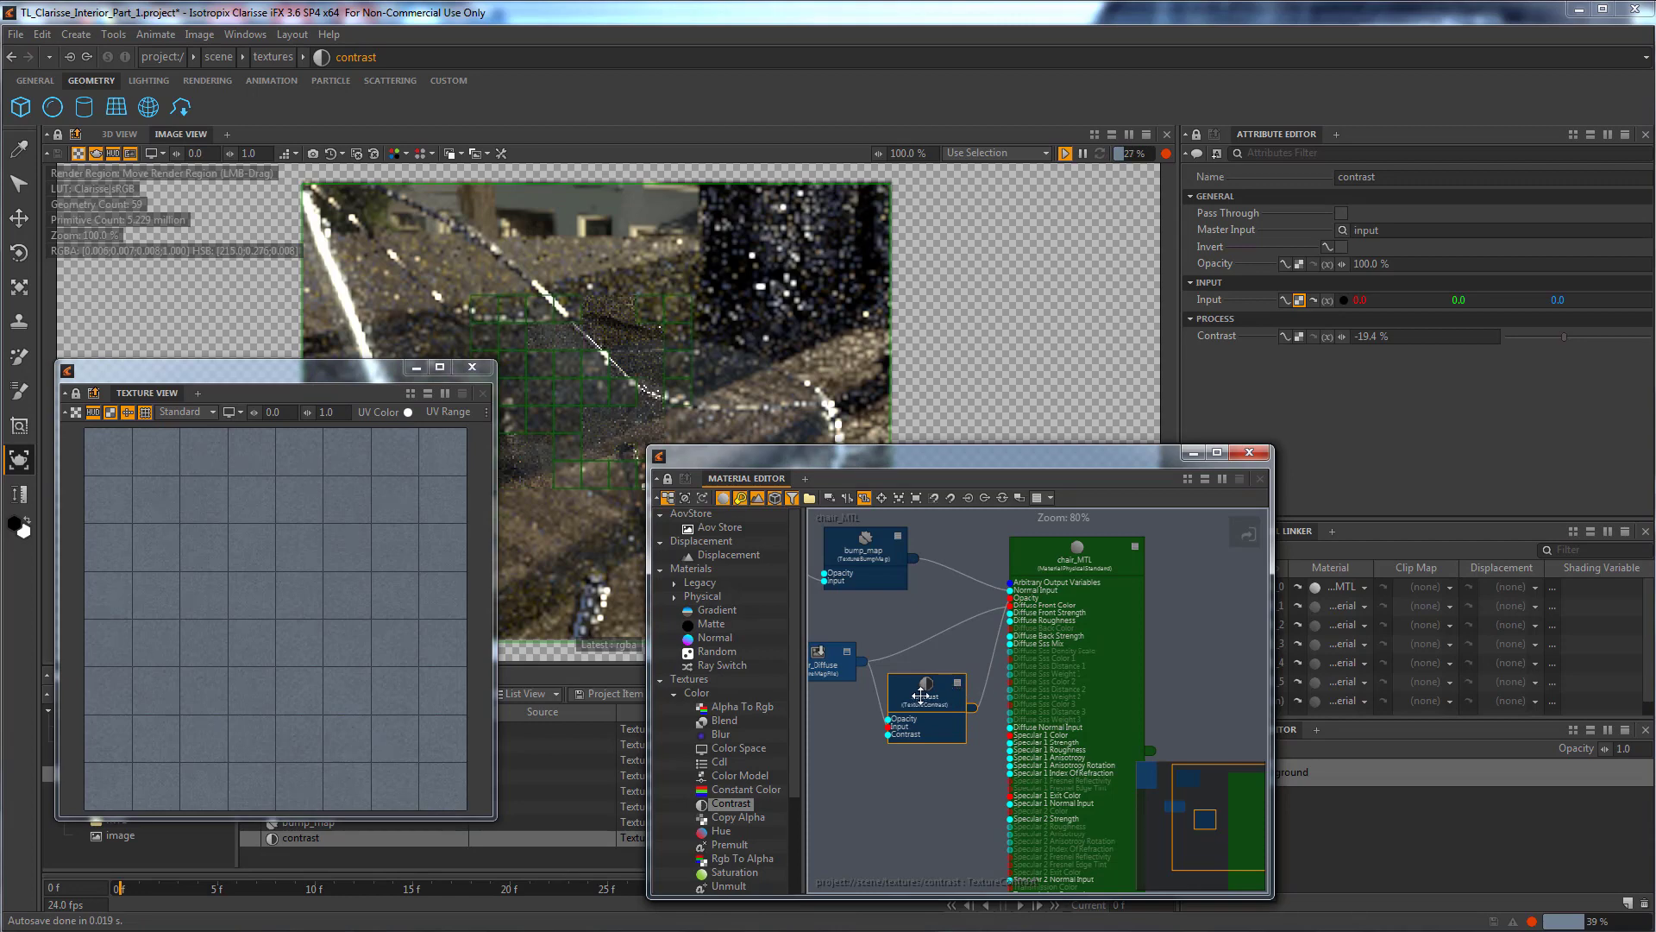
left_click_drag(958, 694, 963, 683)
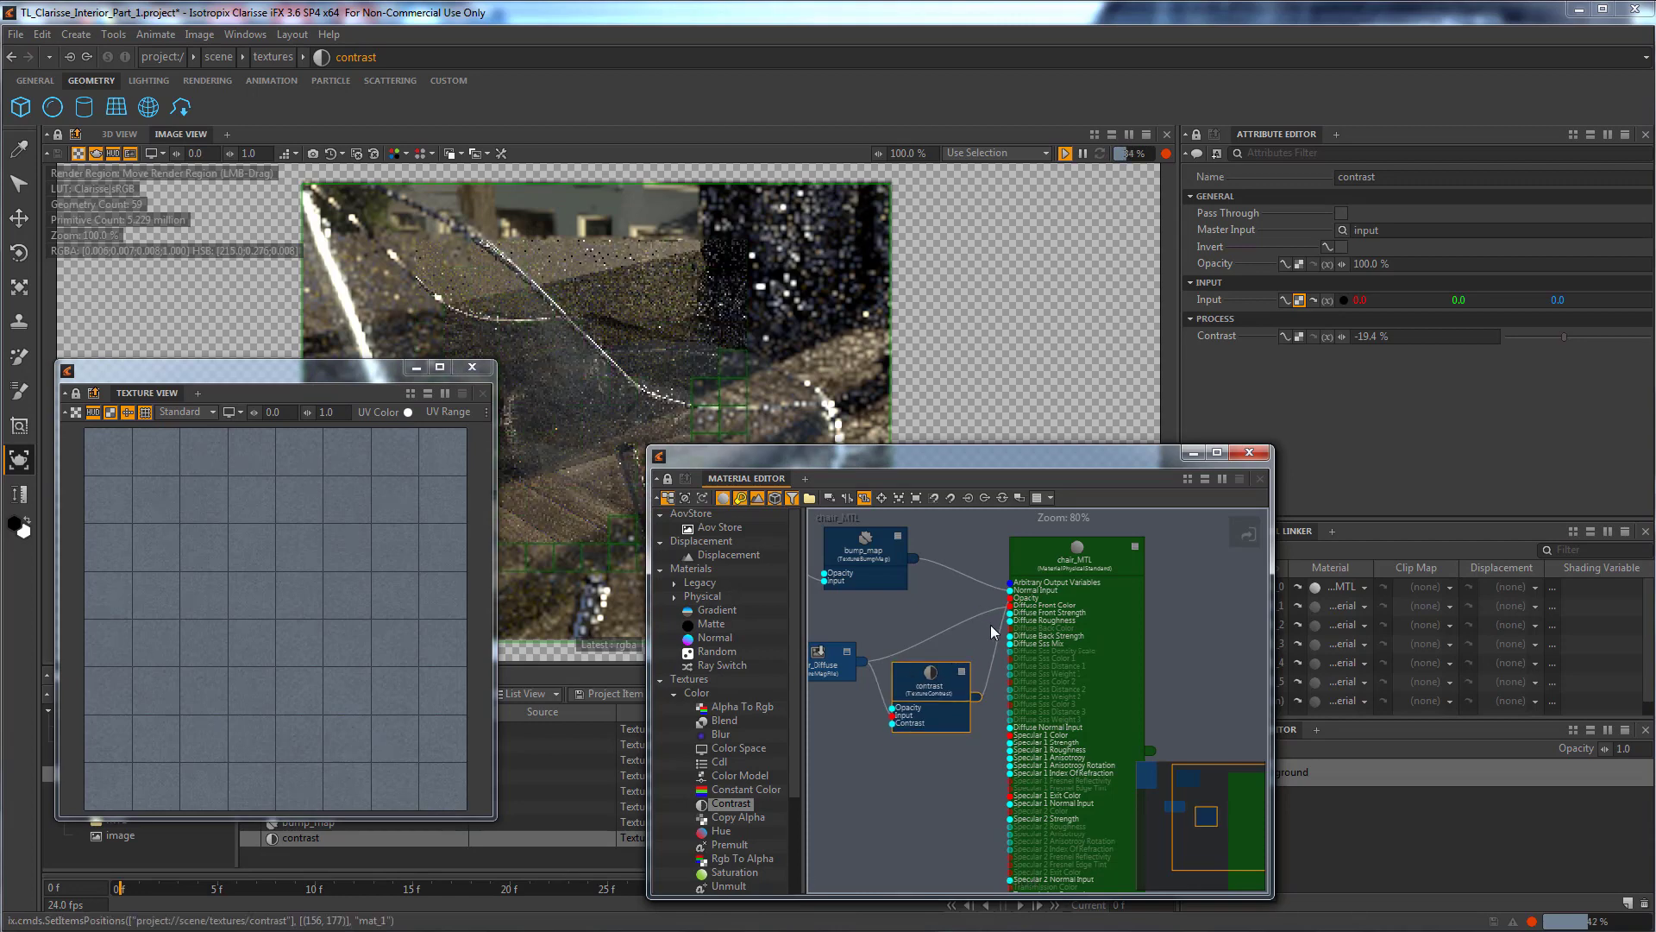
mouse_move(990, 624)
left_mouse_down()
mouse_move(982, 660)
mouse_move(1010, 604)
left_mouse_up()
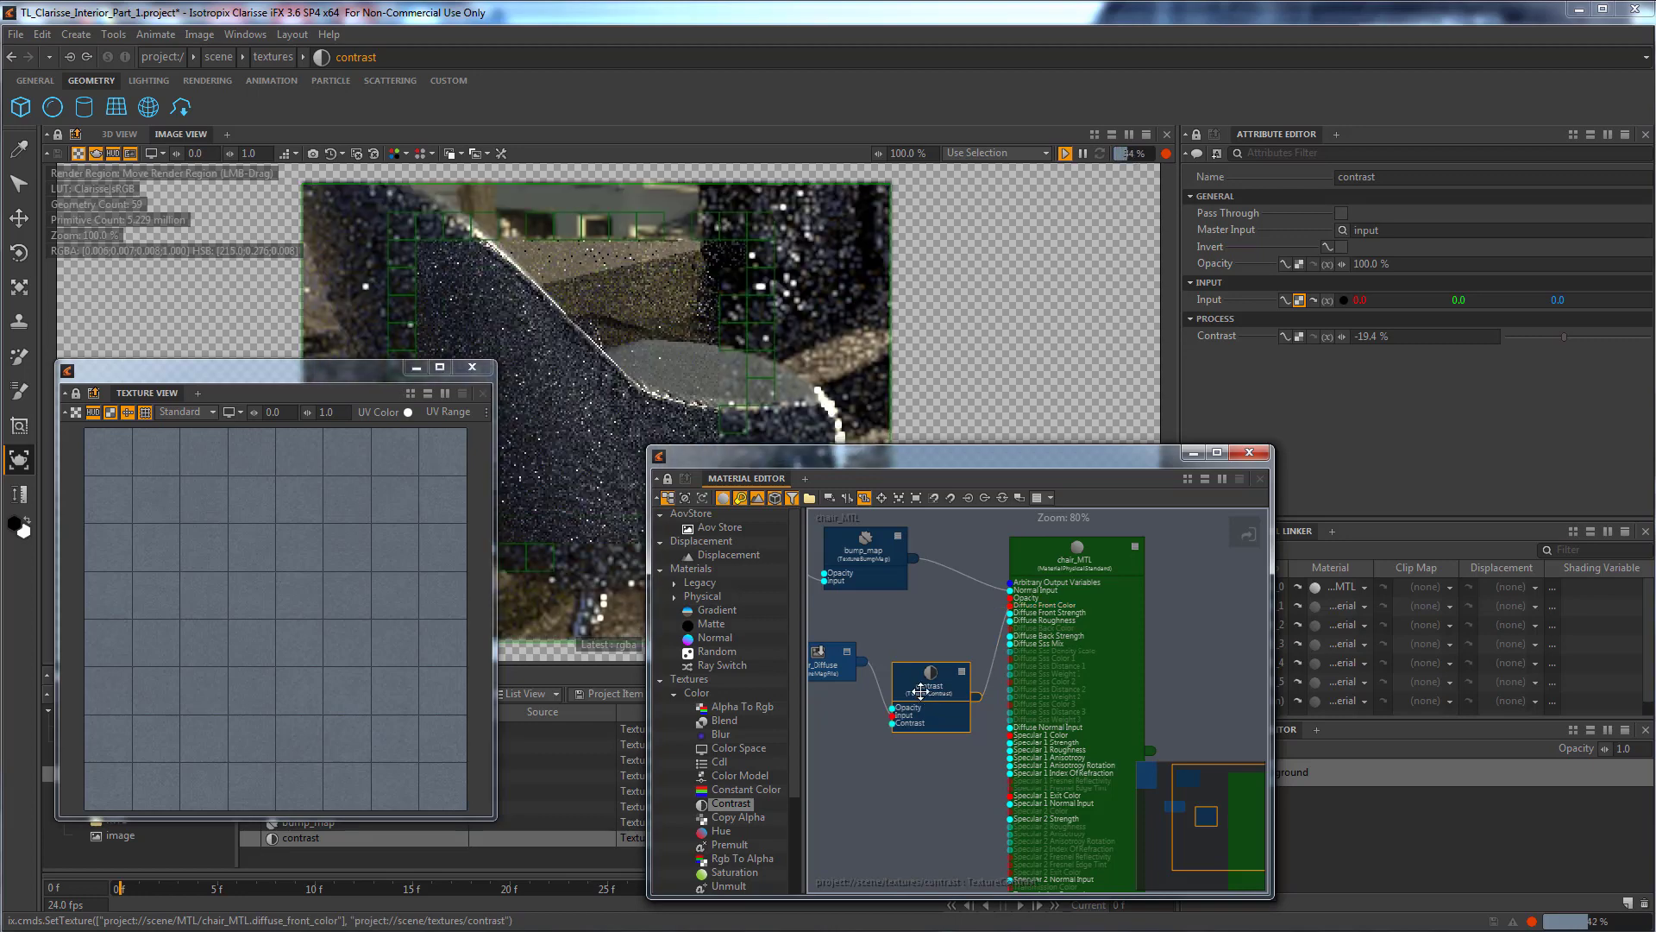
left_click_drag(1569, 337, 1583, 338)
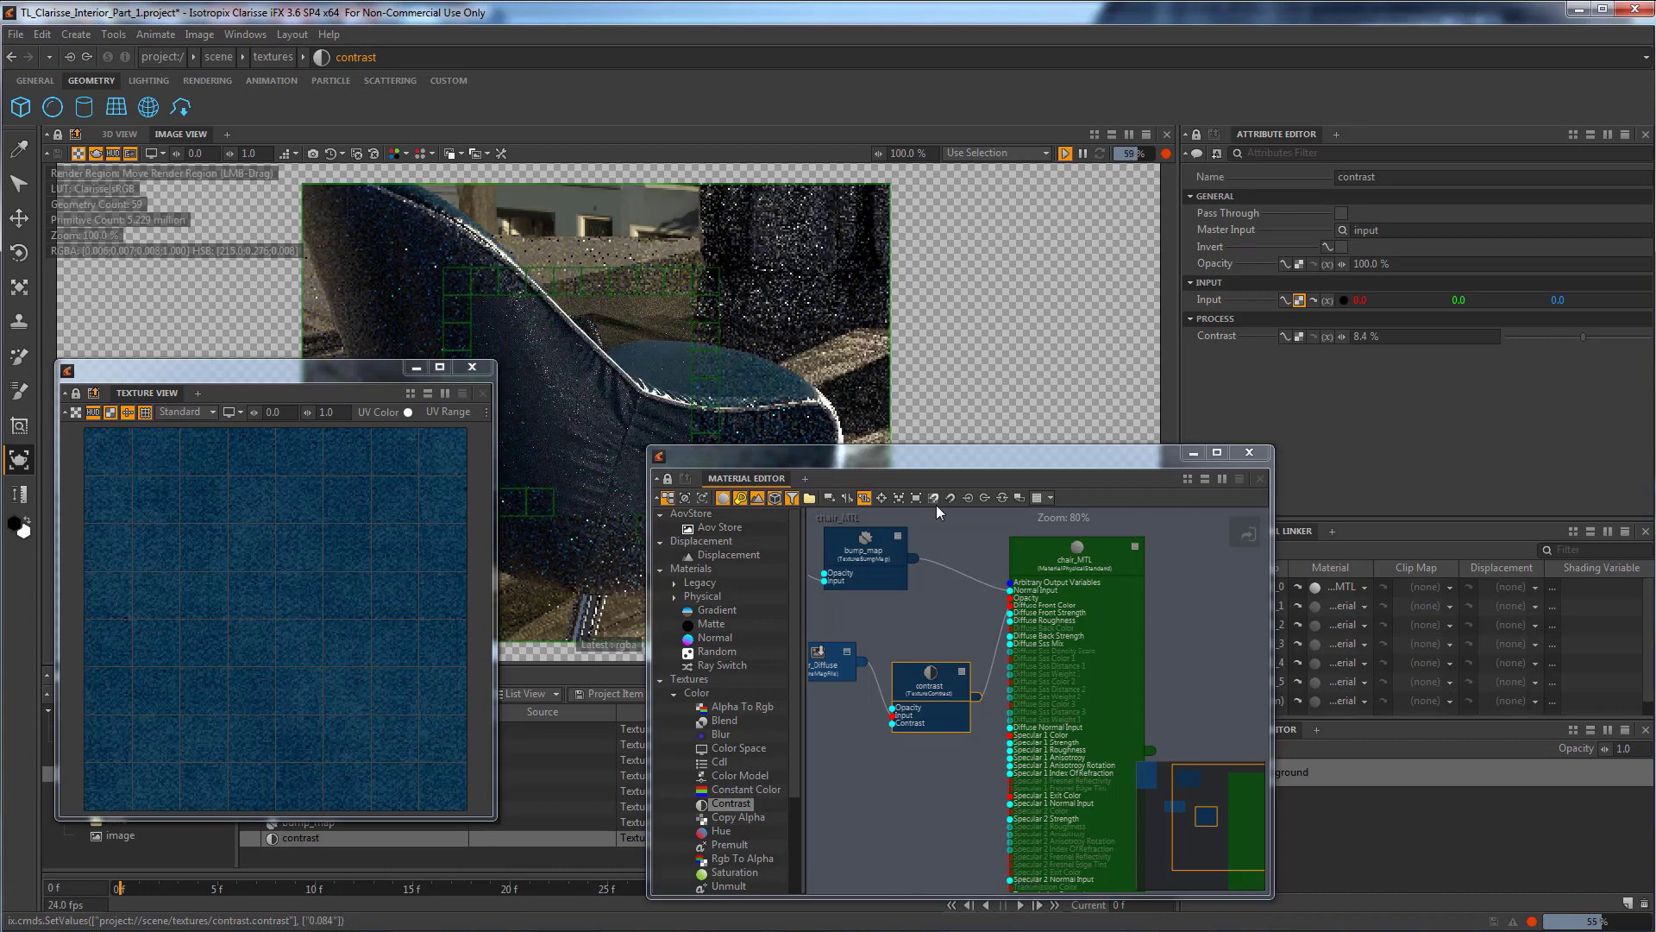
Close the Texture View and Material Editor windows and show the 3D view in Simple Shading (Smooth).
left_click(473, 369)
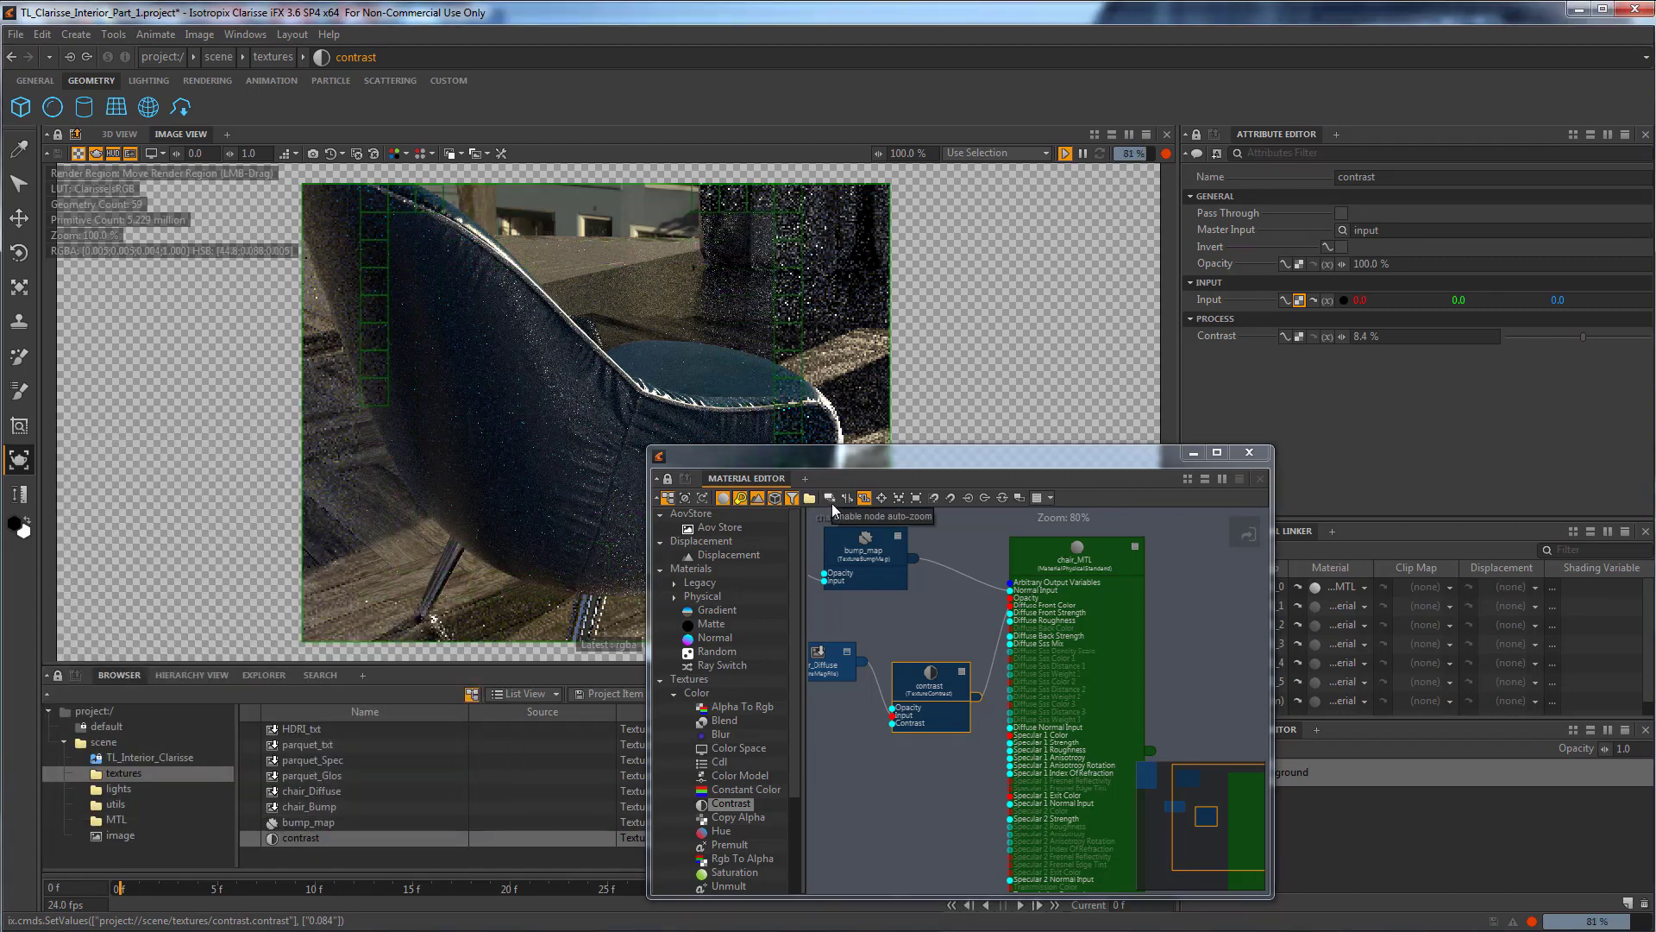
left_click(1249, 452)
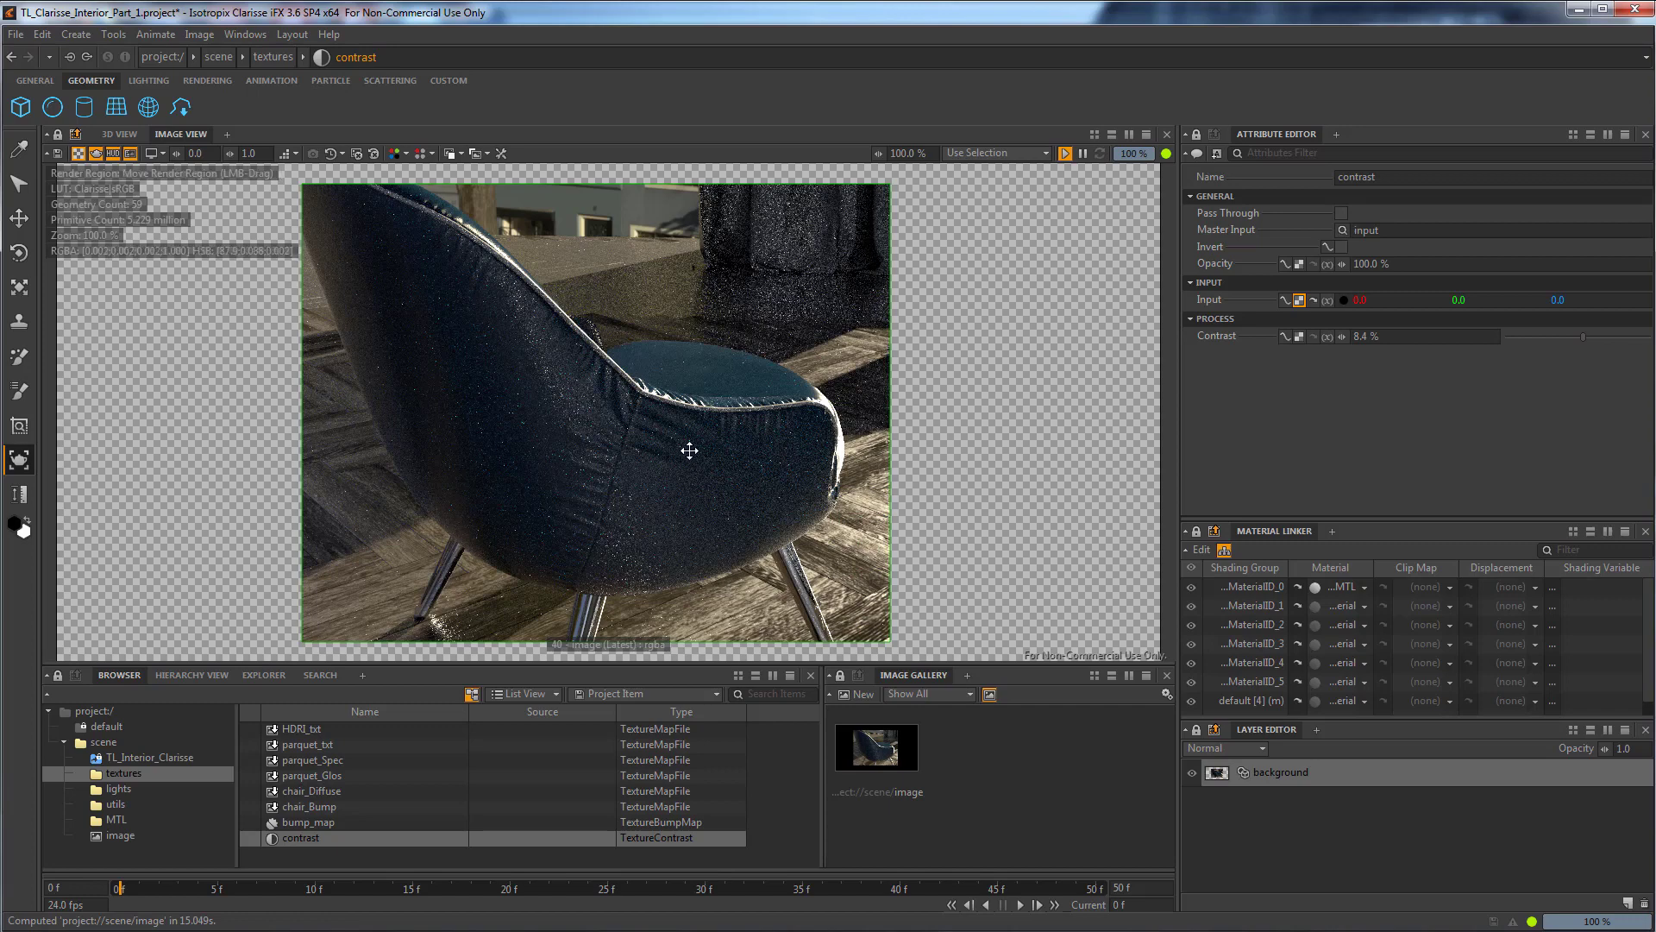
left_click(119, 134)
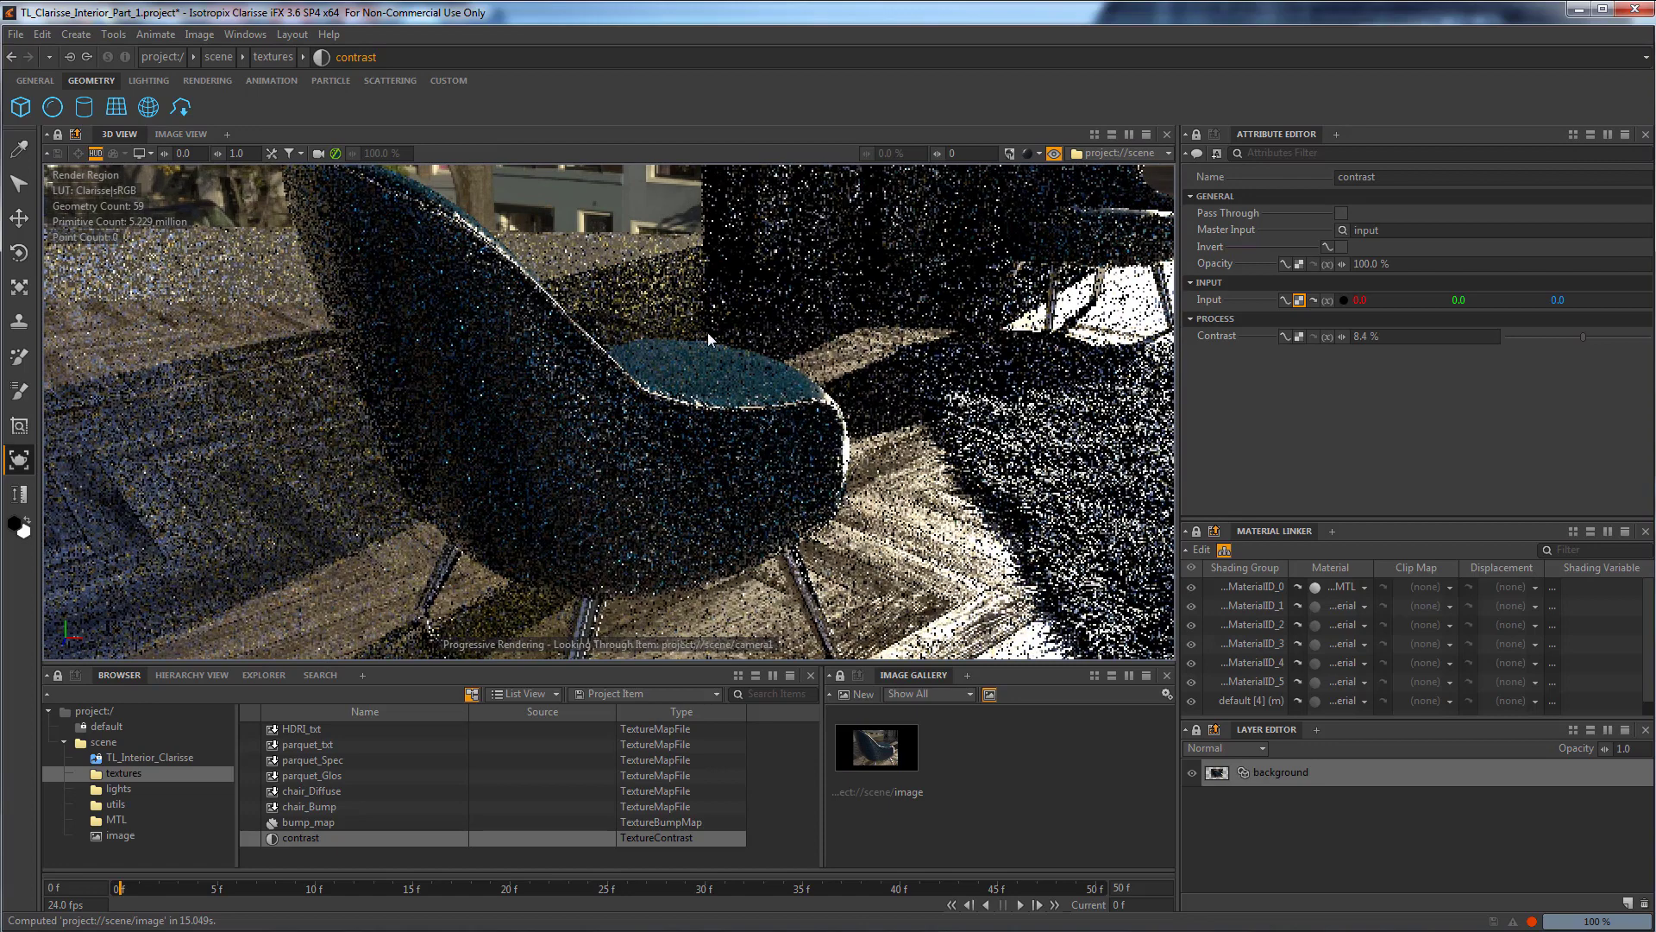
left_click(1038, 153)
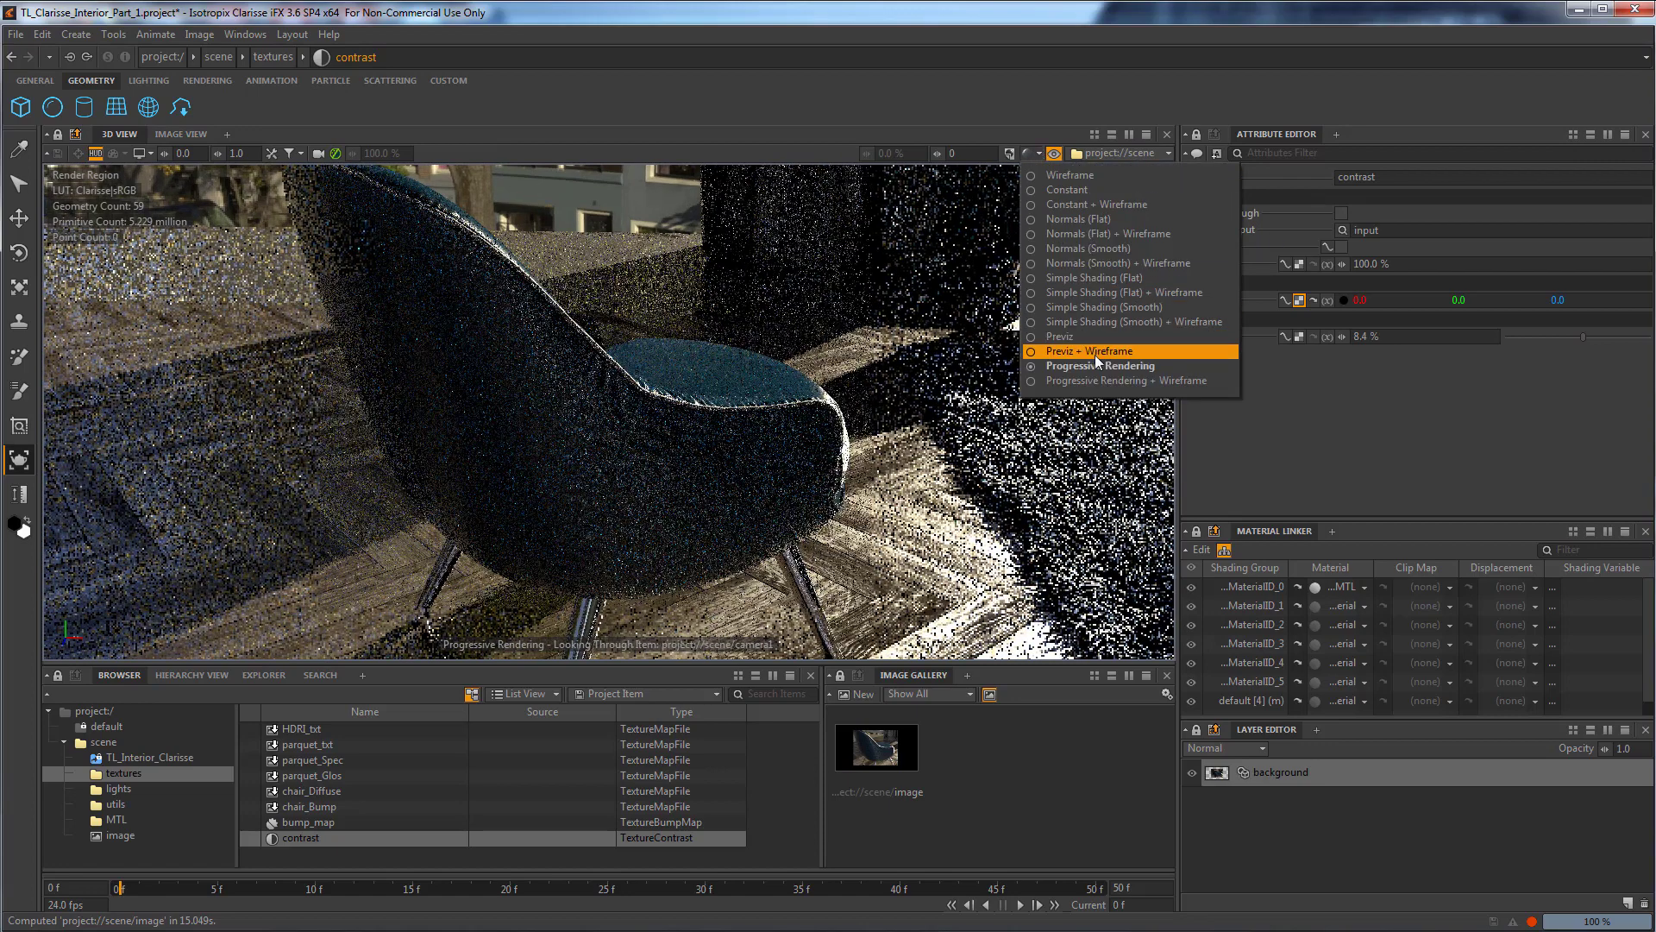
left_click(1111, 299)
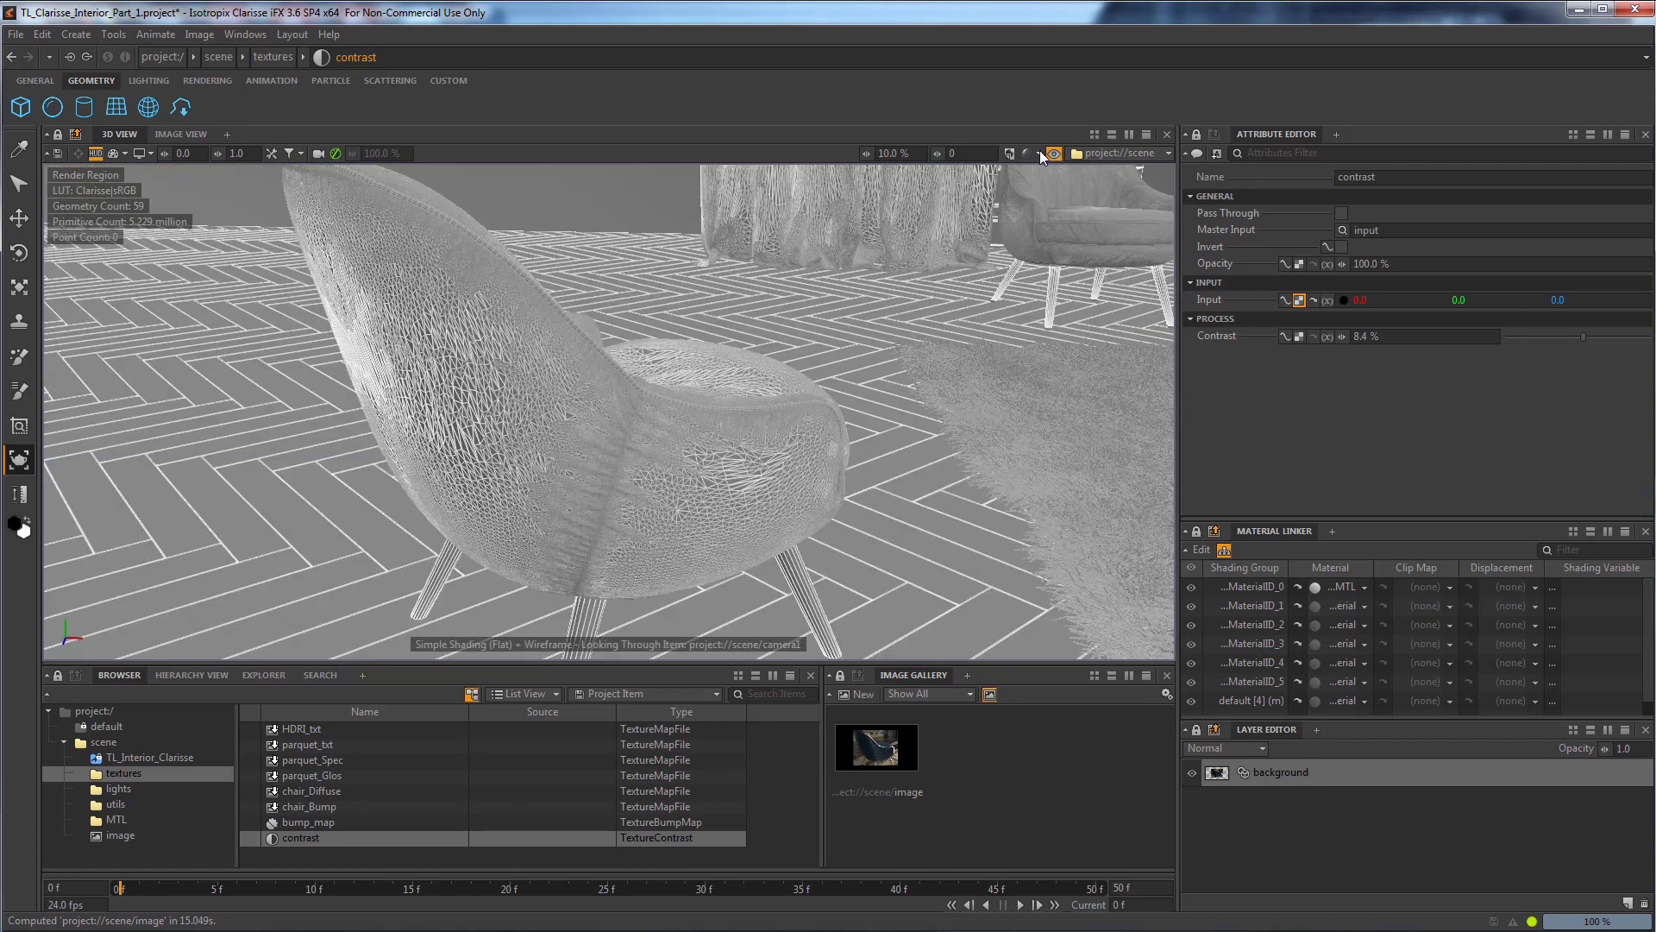
left_click(1038, 152)
left_click(1104, 307)
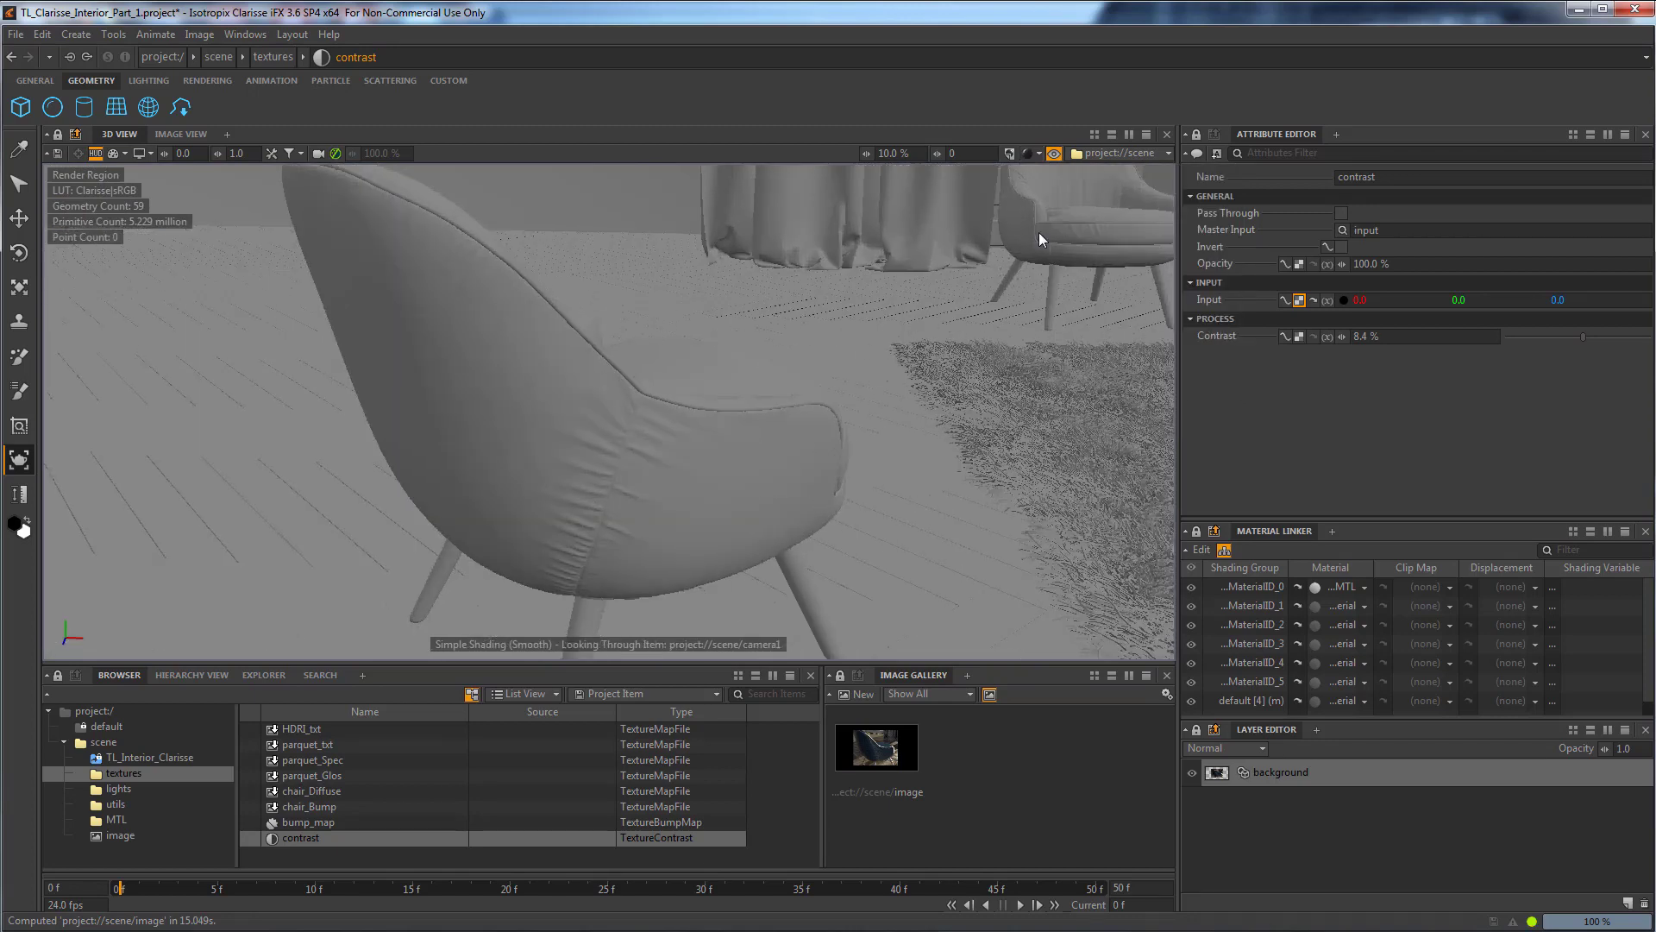
Select WK_375_armchair_top_001, the upholstery of the armchair near the curtain, and frame it in the 3D view.
left_click(20, 183)
left_click(1089, 229)
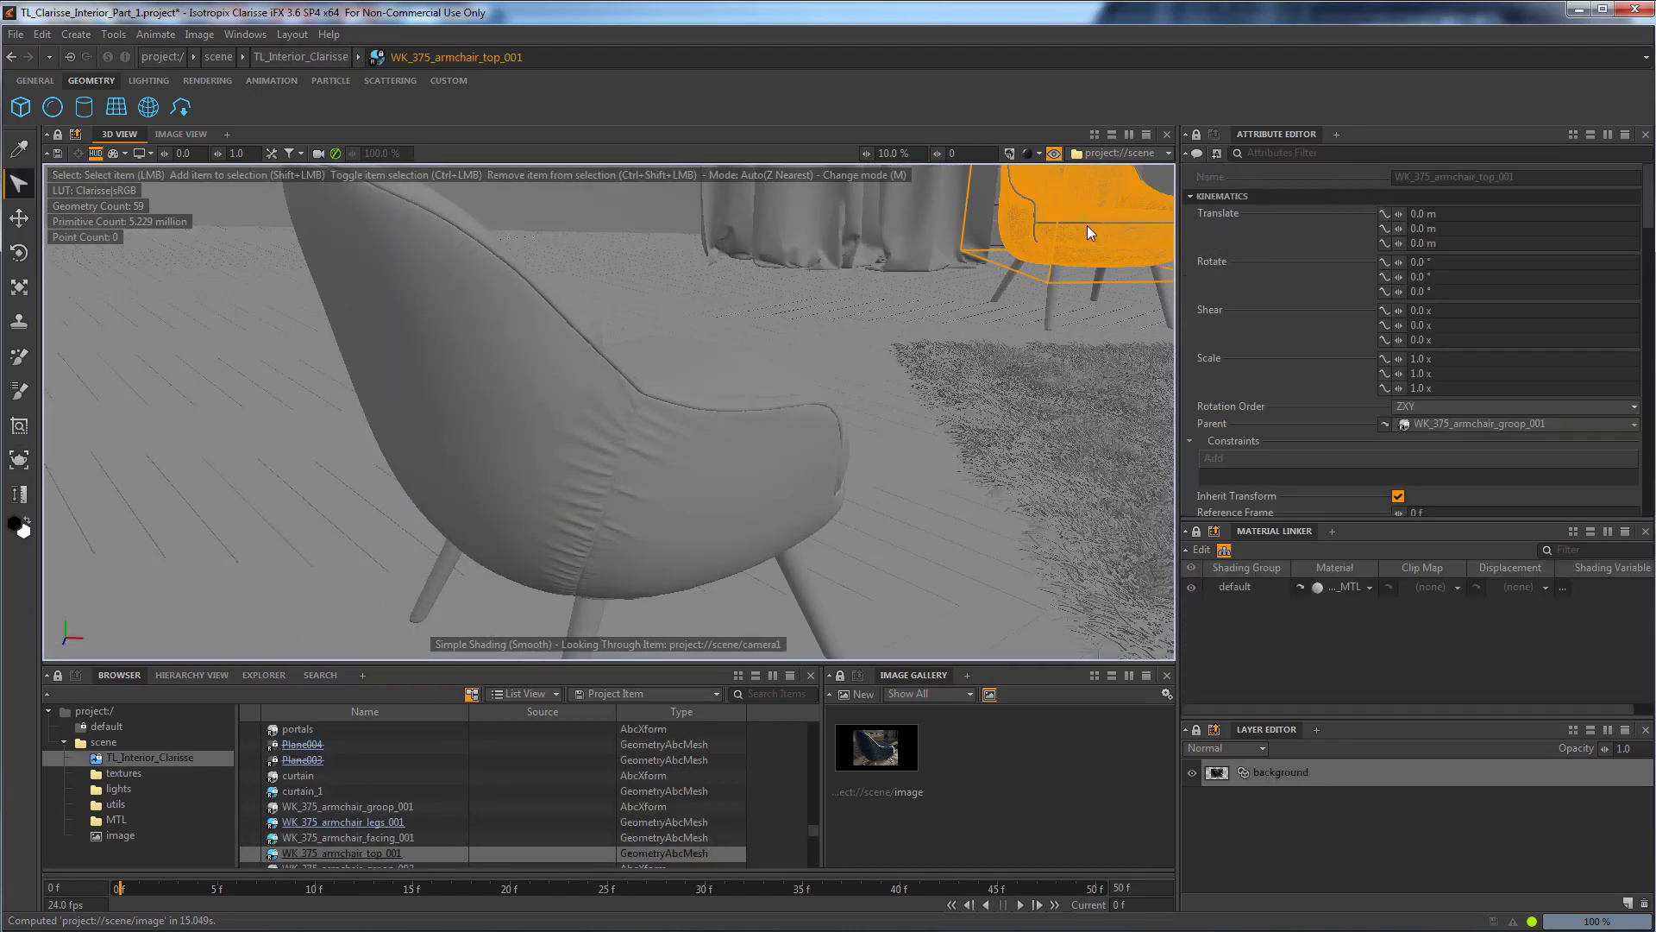
key("f")
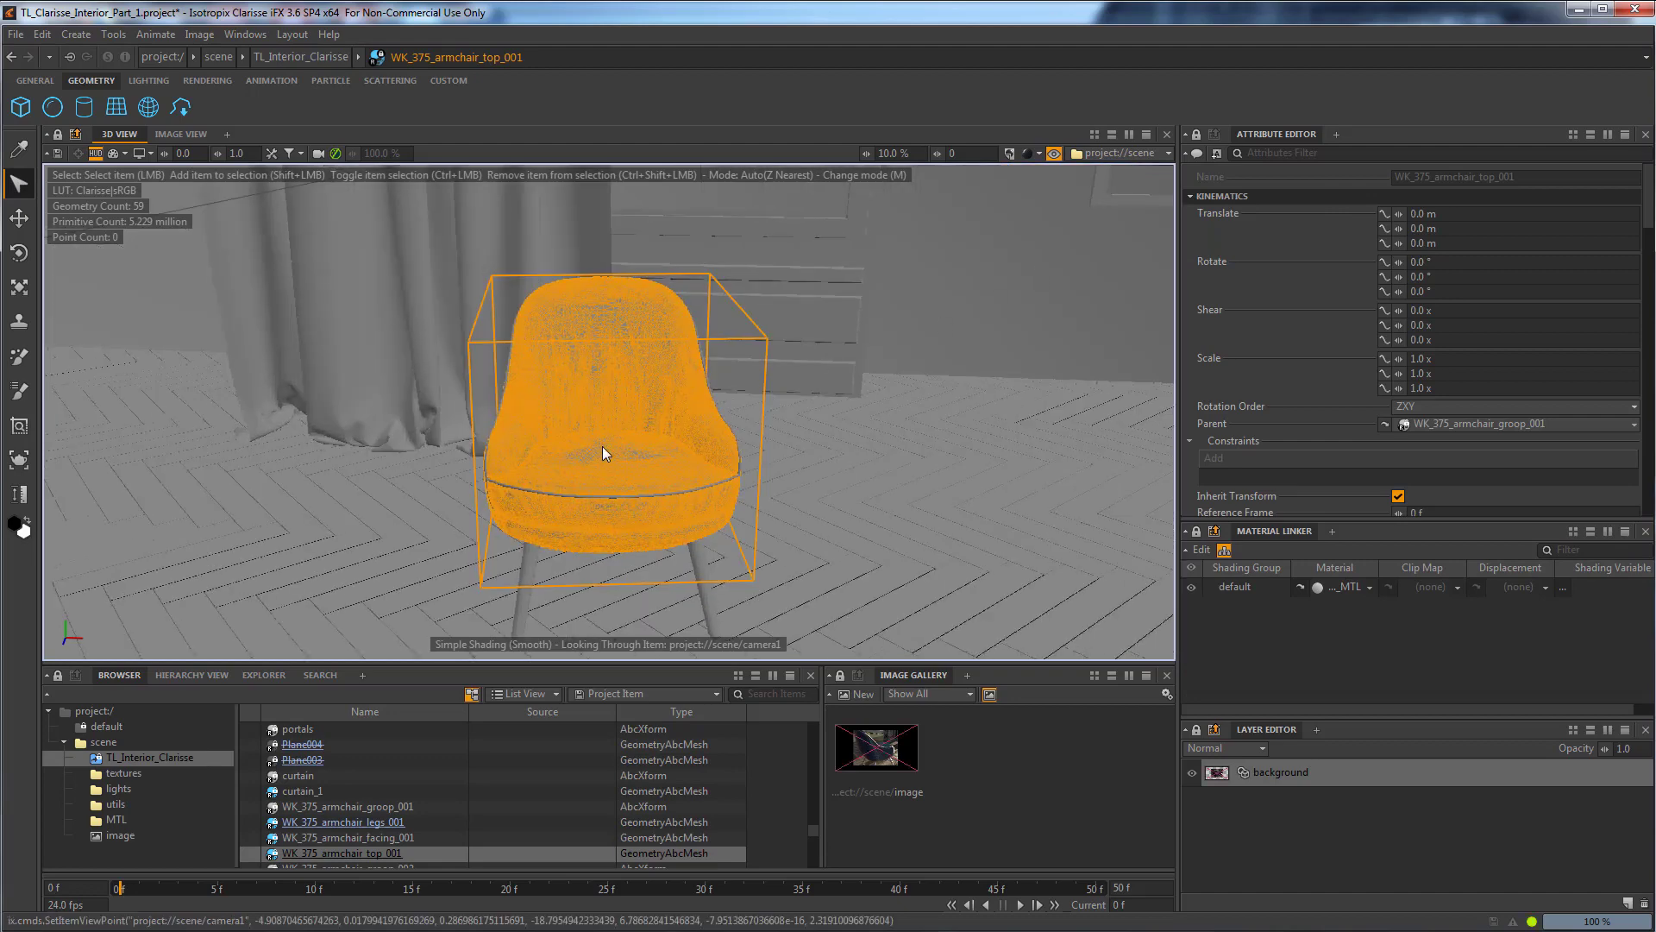
Check the armchair near the curtain from the side in the rendered image and assign parquet_MTL to the floor beneath it.
left_click_drag(602, 447, 440, 456, "alt")
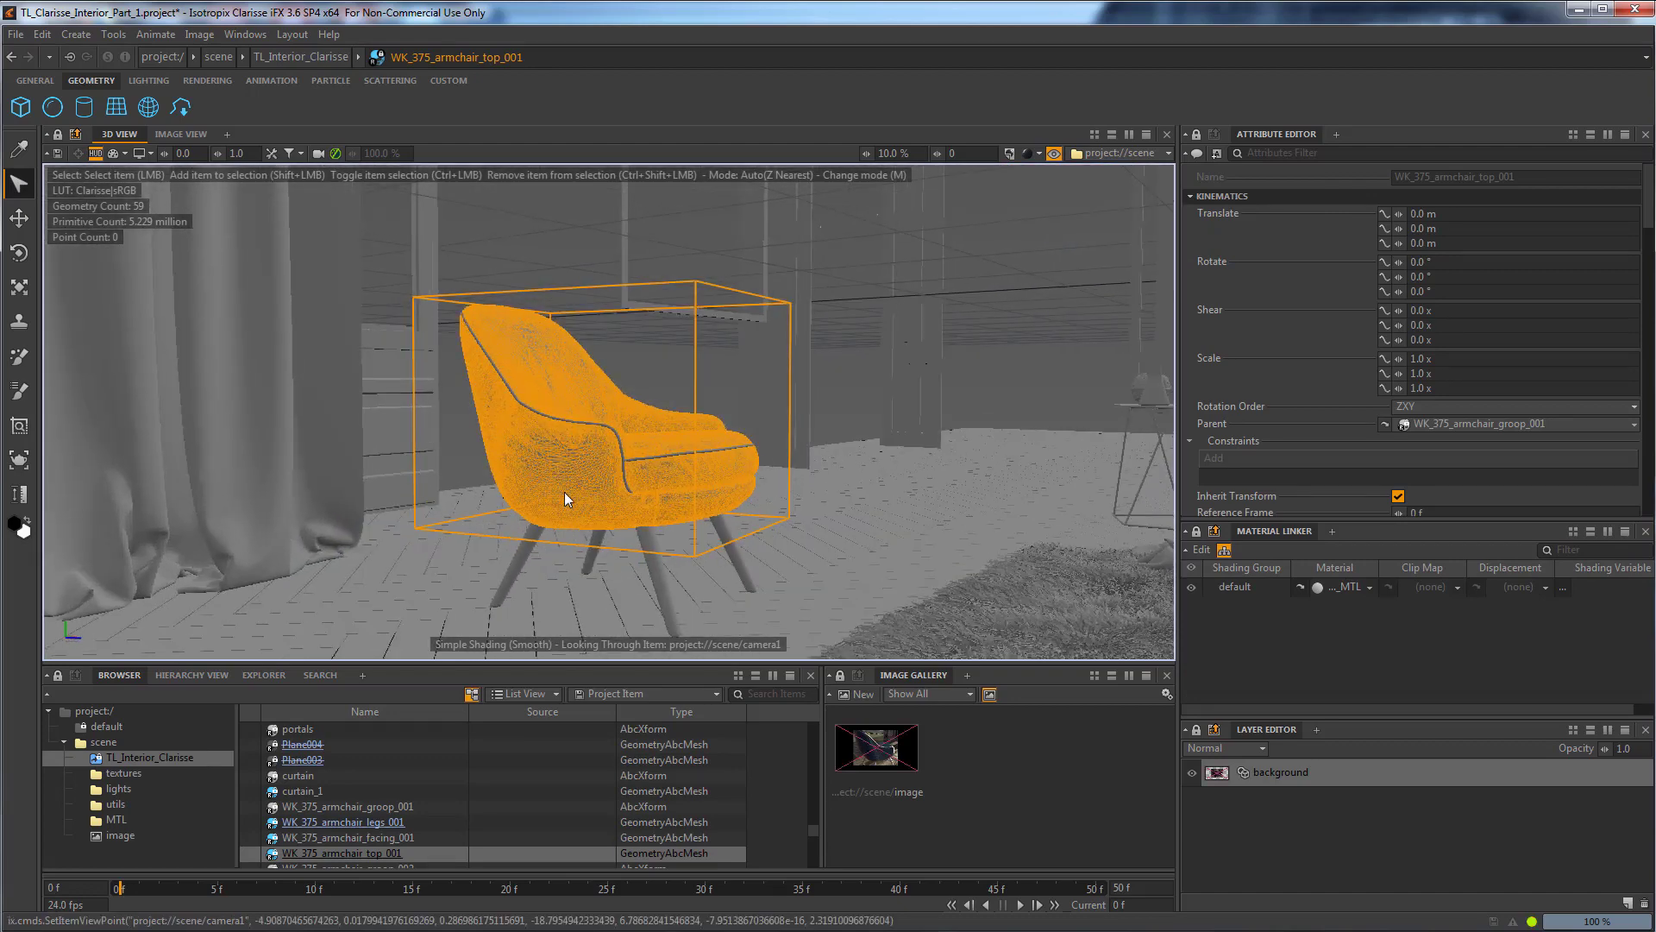
left_click_drag(564, 491, 607, 492, "alt")
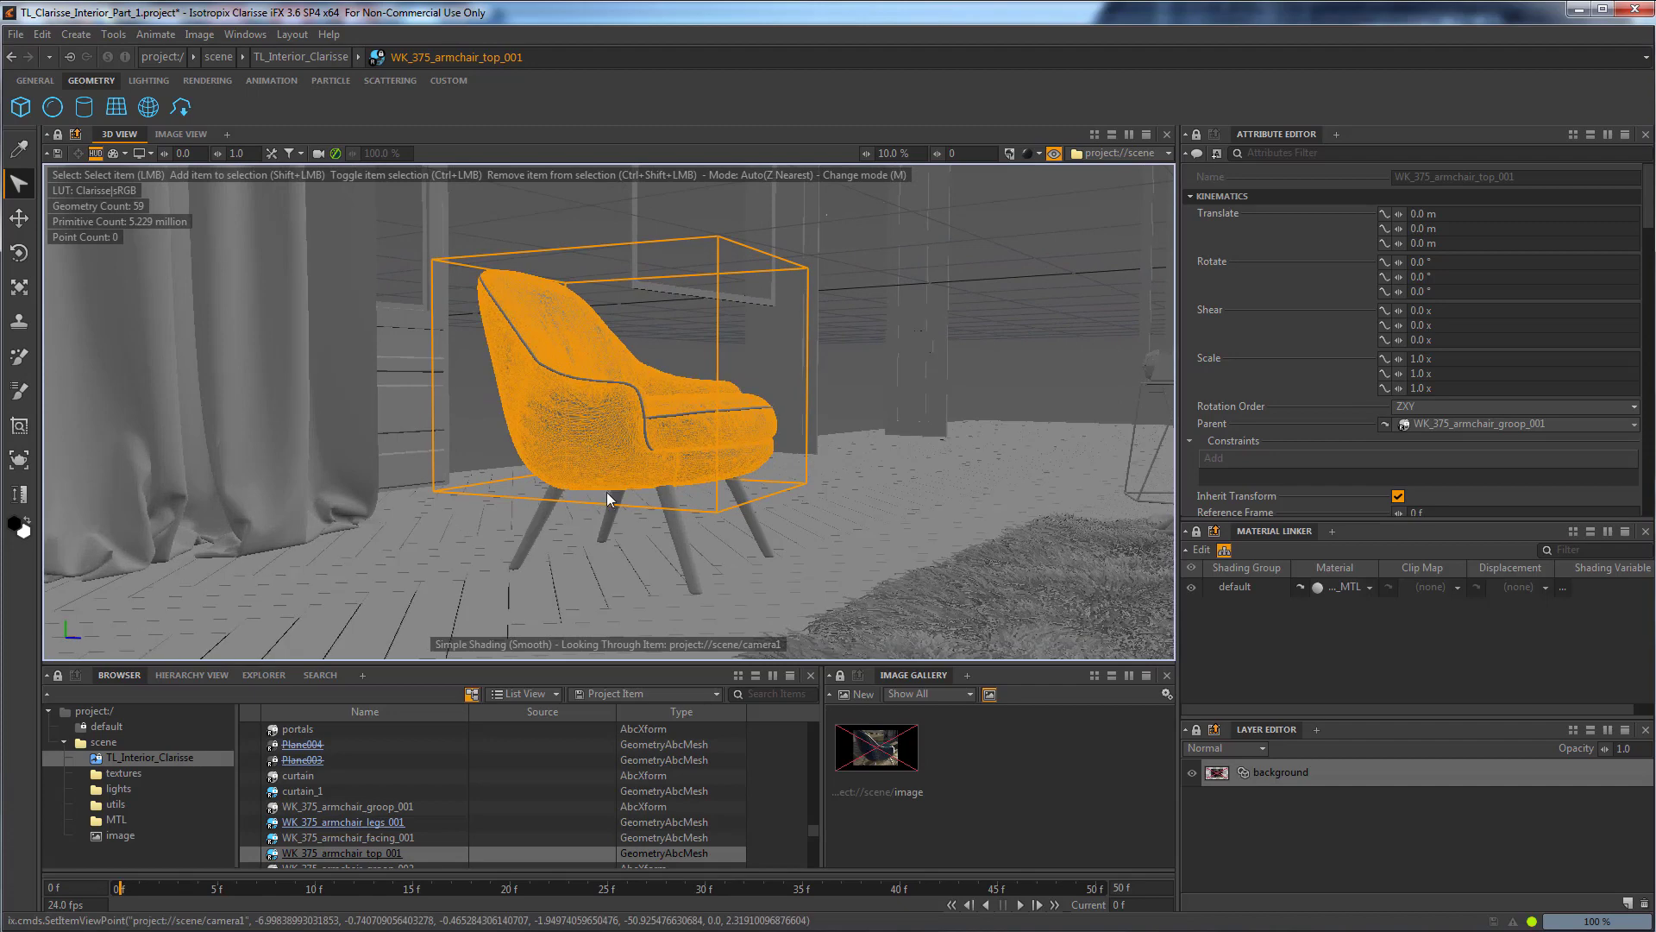
right_click_drag(608, 492, 515, 440, "alt")
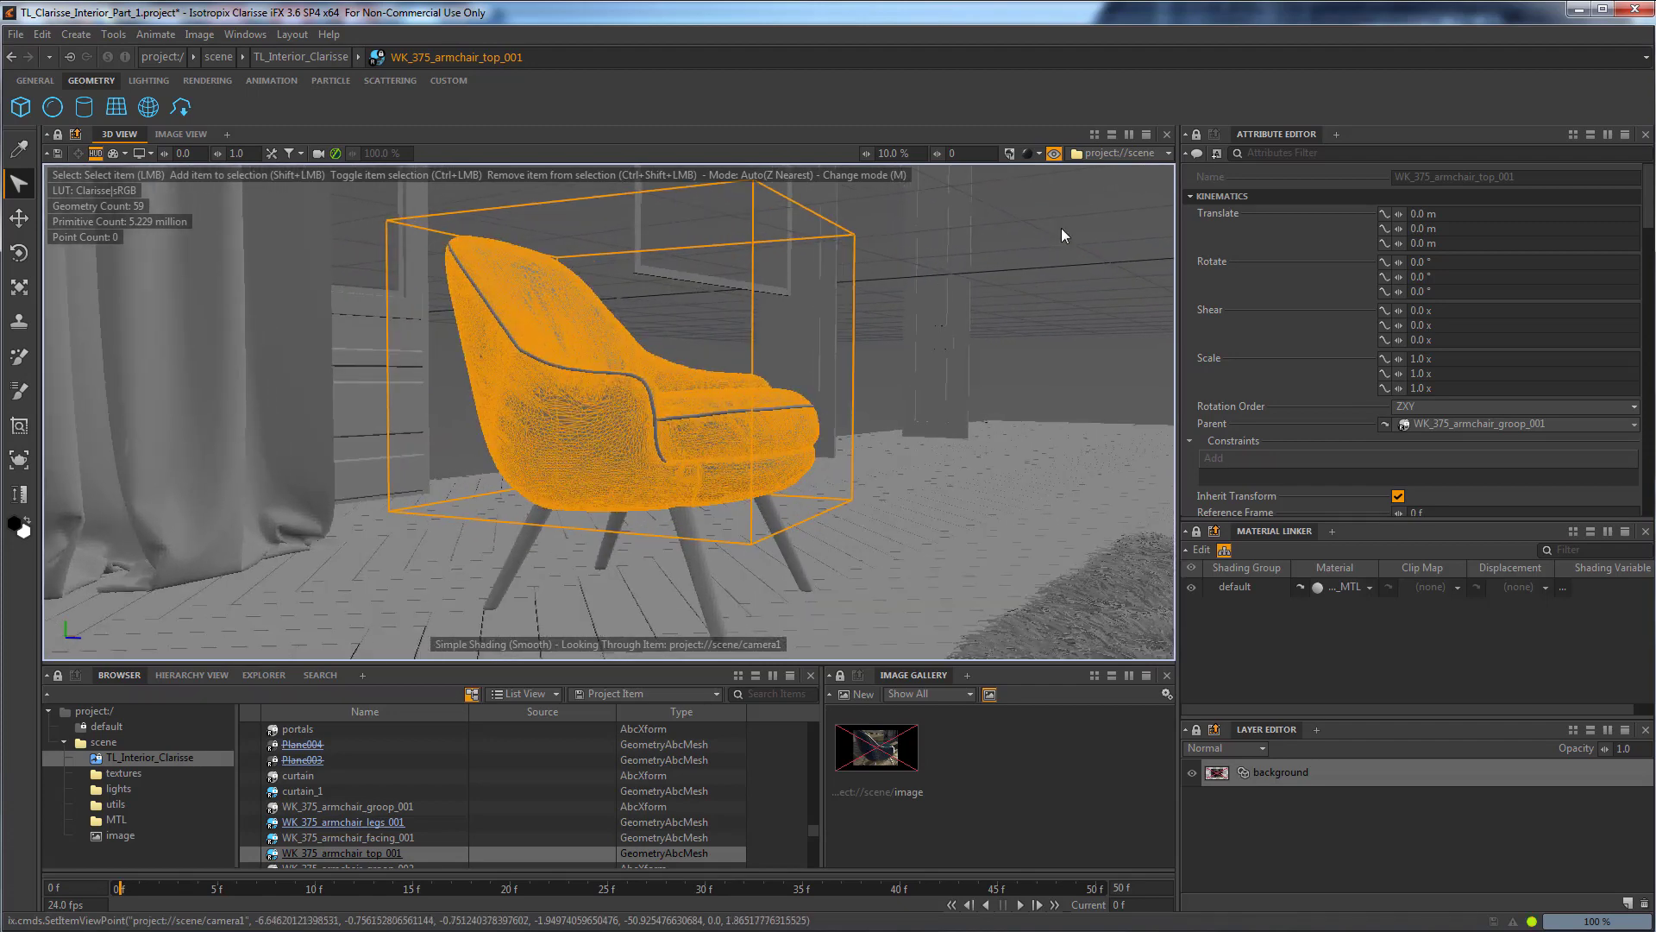
left_click(177, 135)
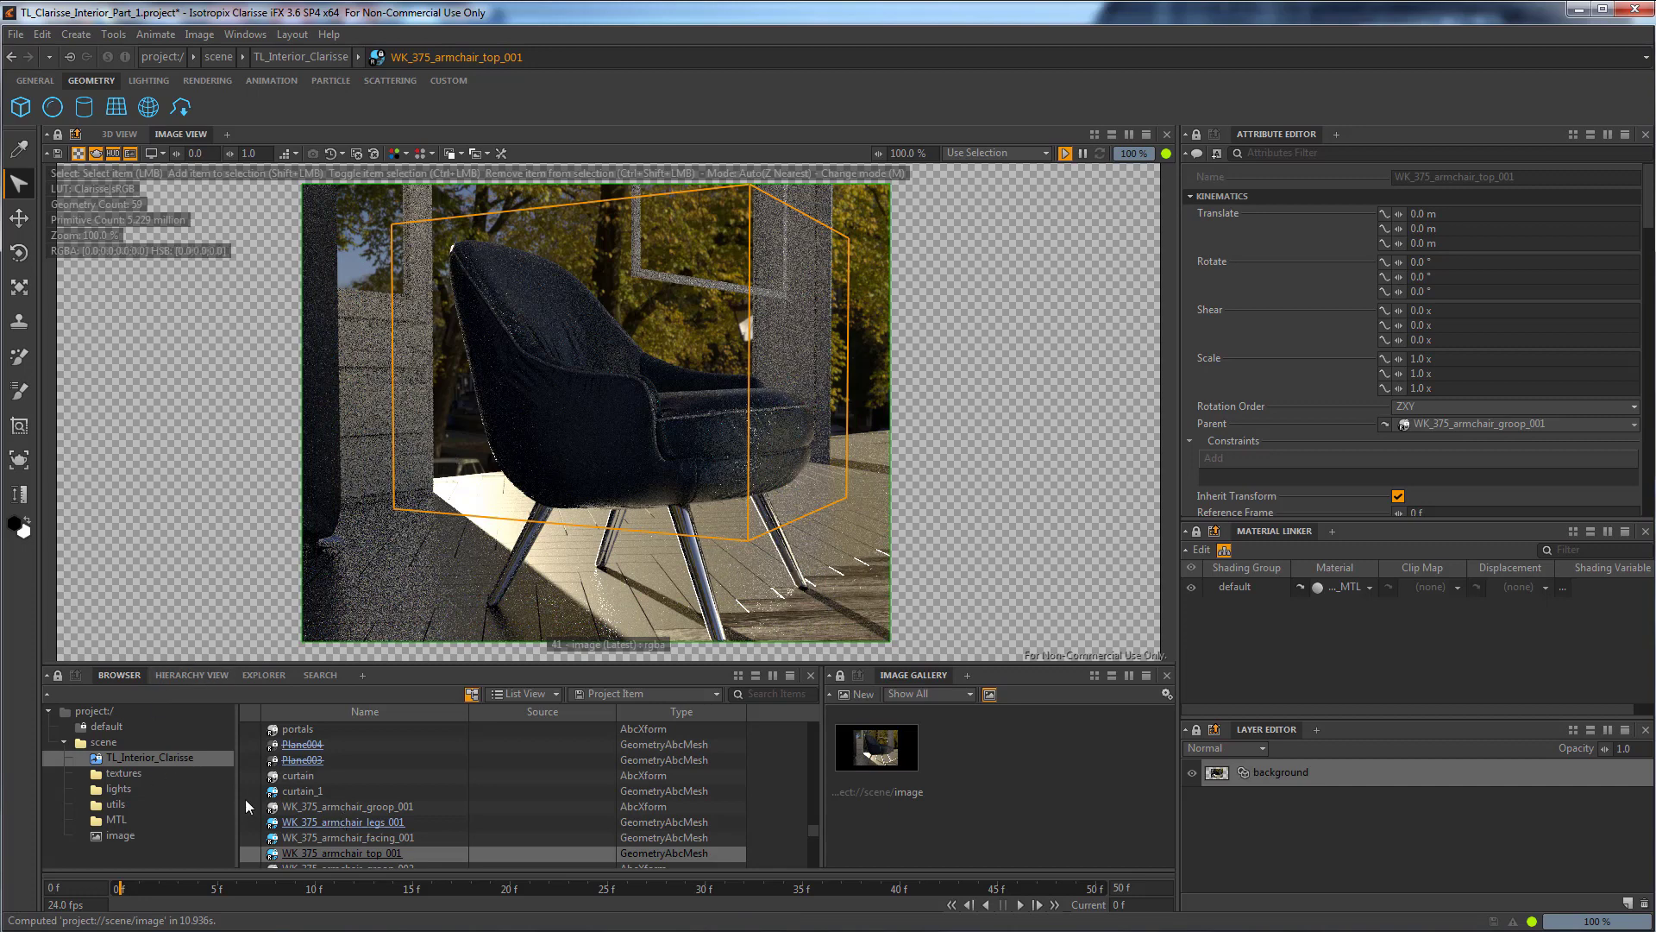
left_click(115, 820)
left_click_drag(334, 766, 607, 594)
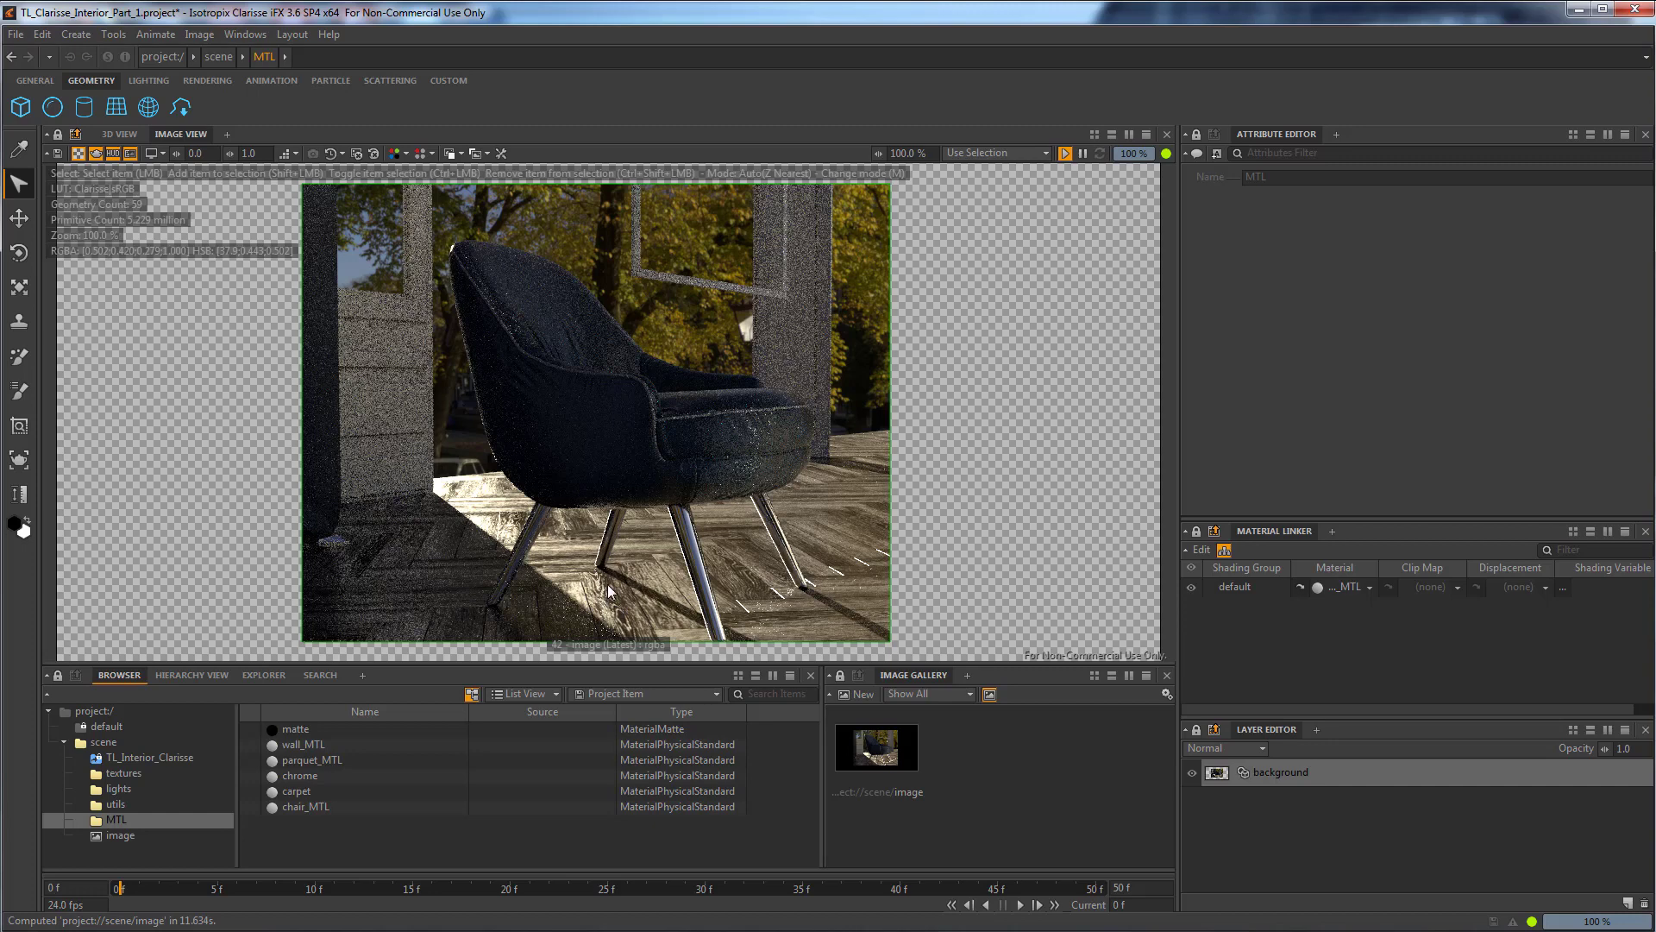
Reframe the camera on the bed and rug, check them in the rendered image, and list the contents of TL_Interior_Clarisse.
left_click(119, 134)
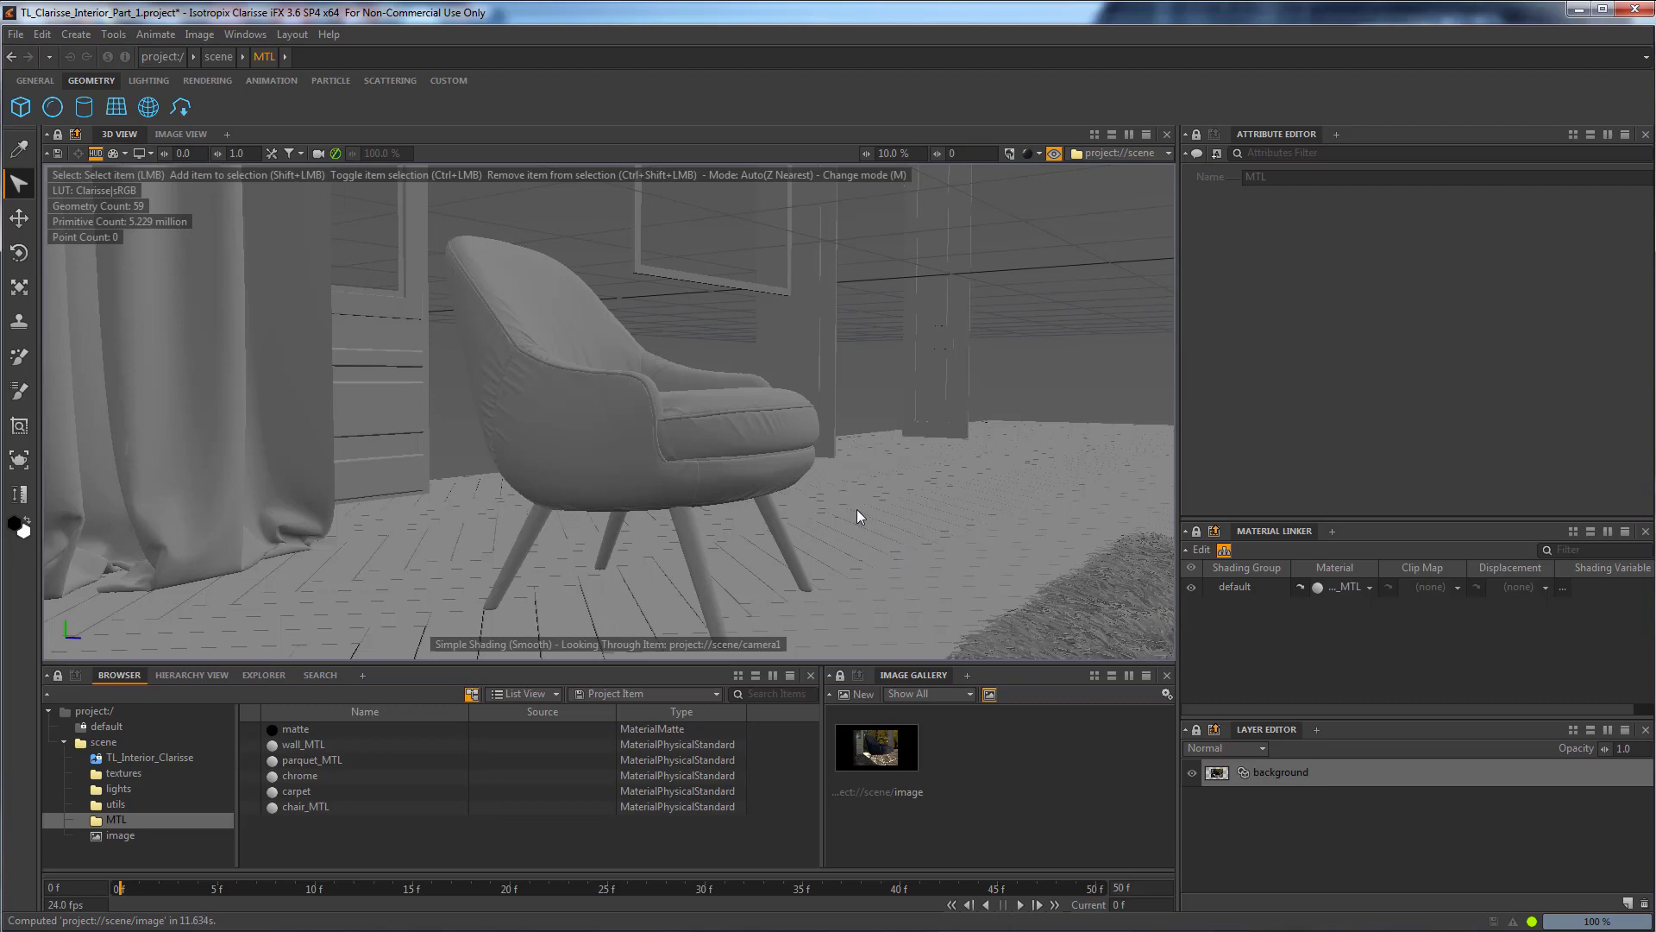
left_click_drag(857, 509, 1039, 510, "alt")
middle_click_drag(1039, 510, 742, 556, "alt")
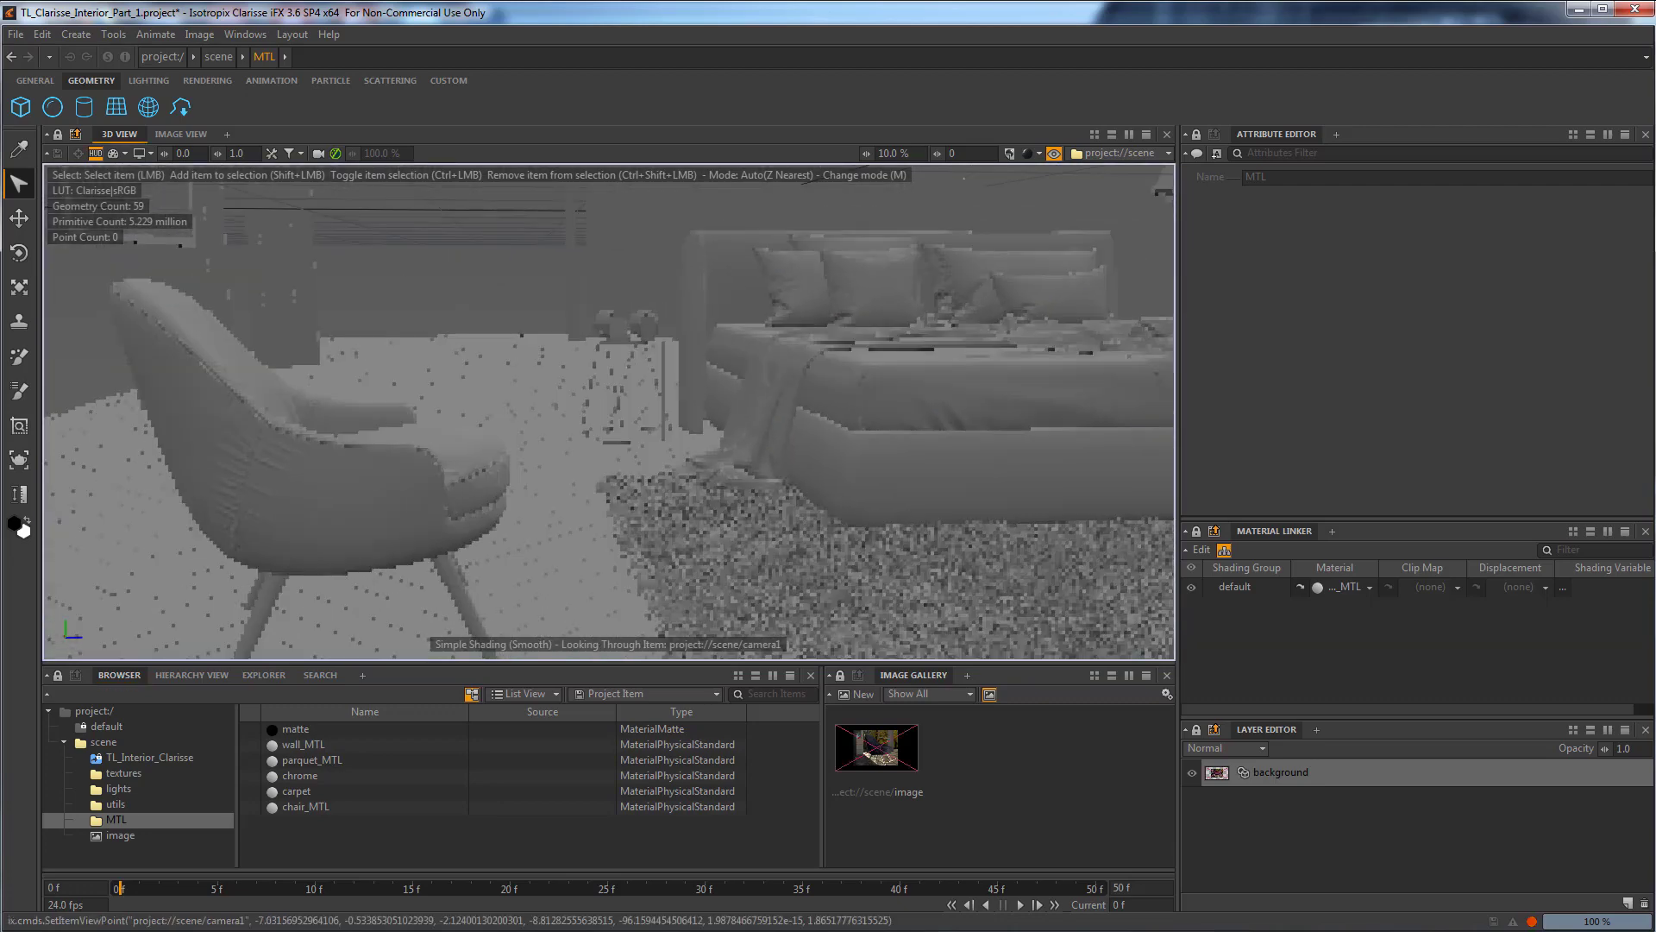
middle_click_drag(1083, 483, 992, 469, "alt")
left_click_drag(951, 457, 1057, 462, "alt")
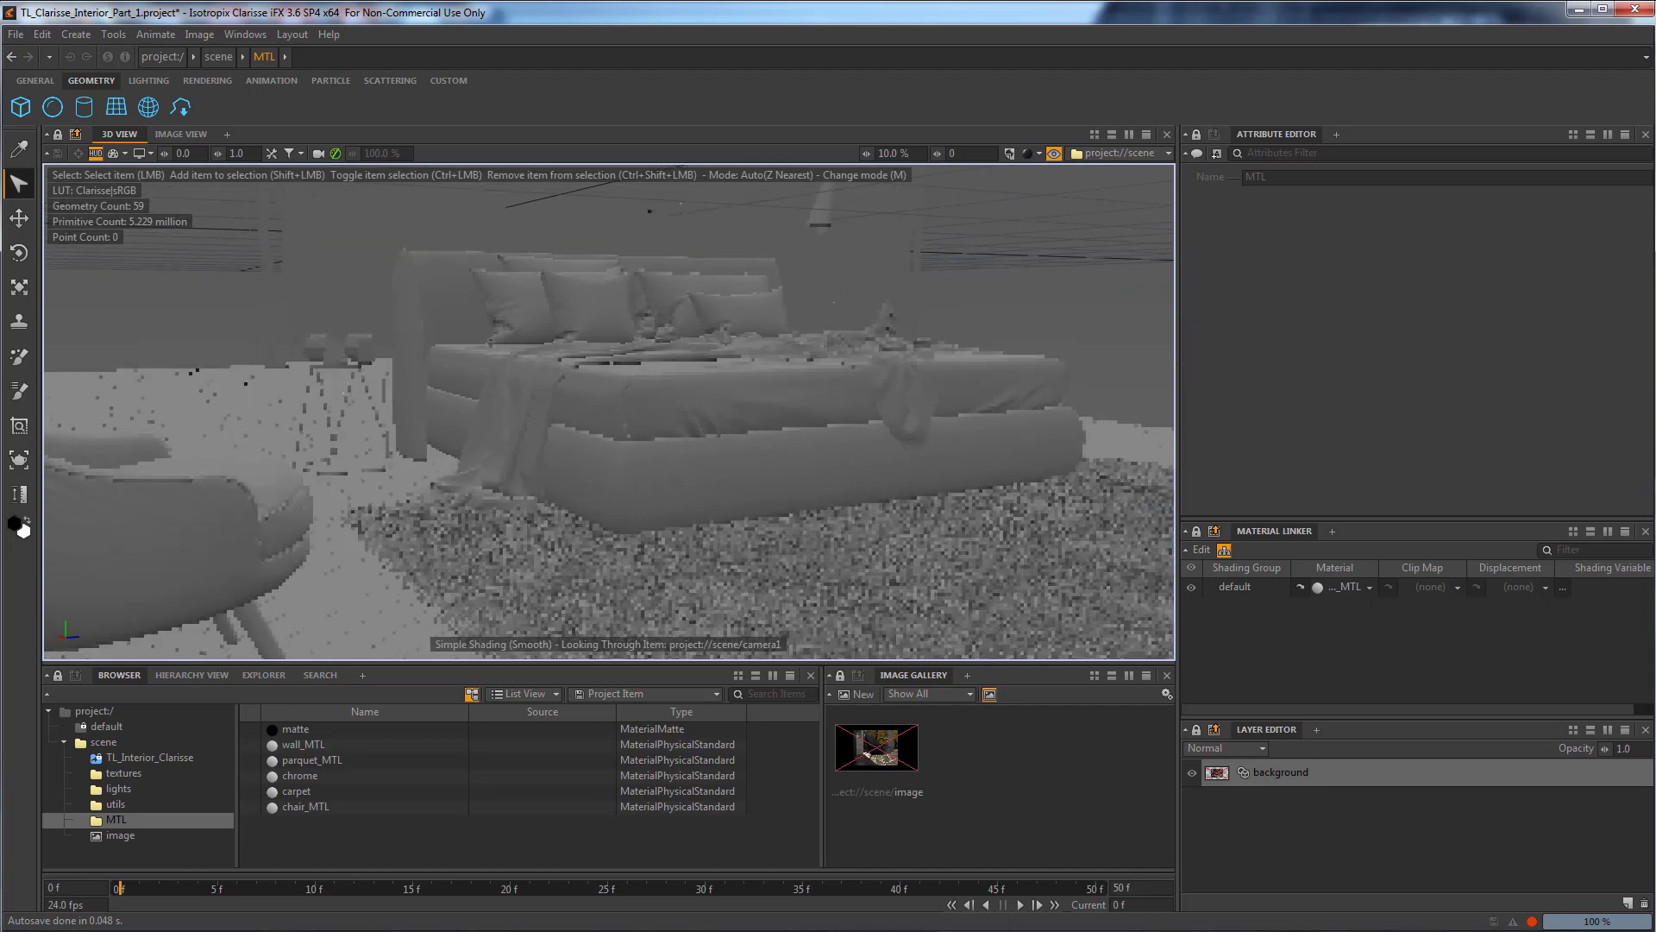
left_click(169, 135)
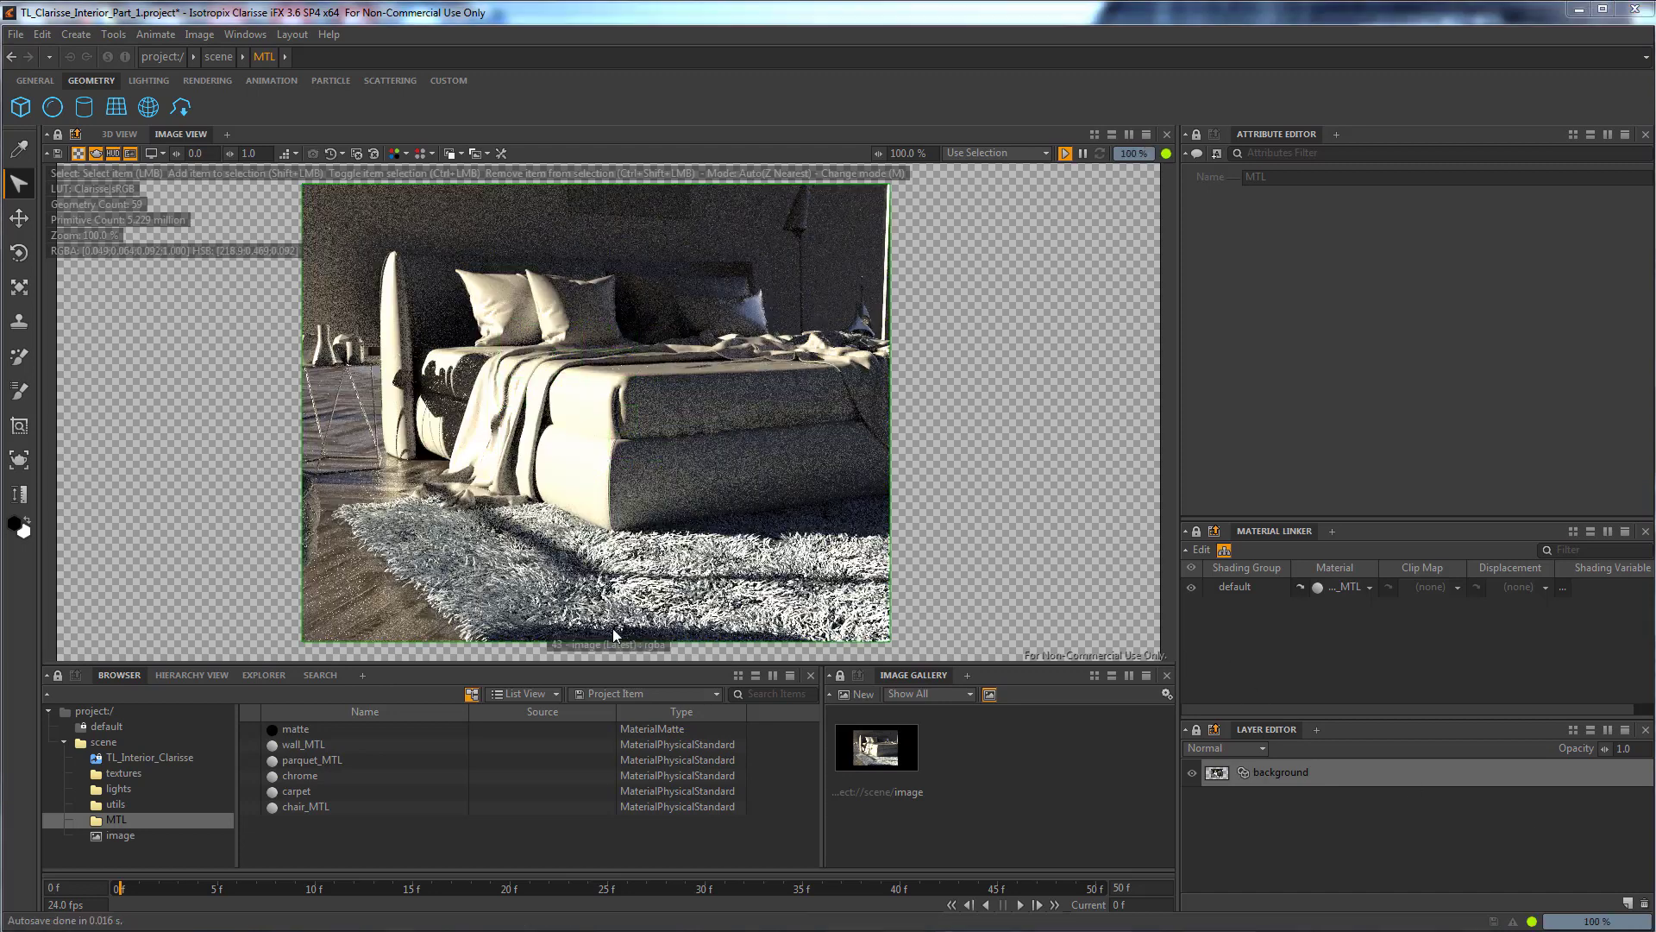
left_click(151, 758)
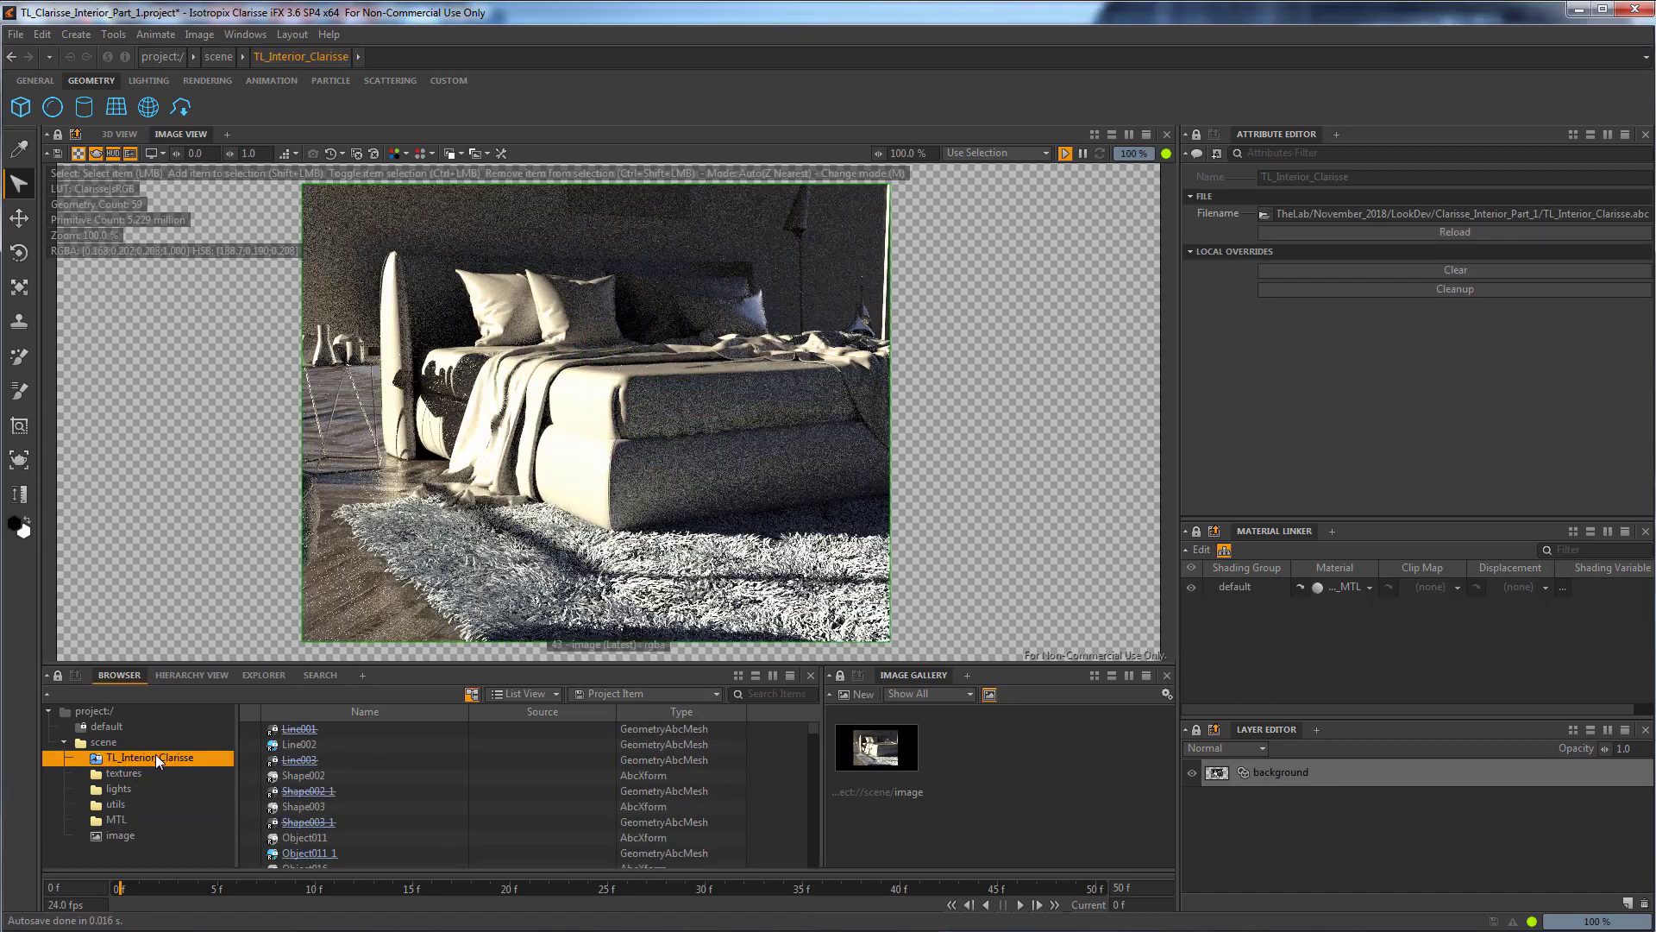
left_click(307, 730)
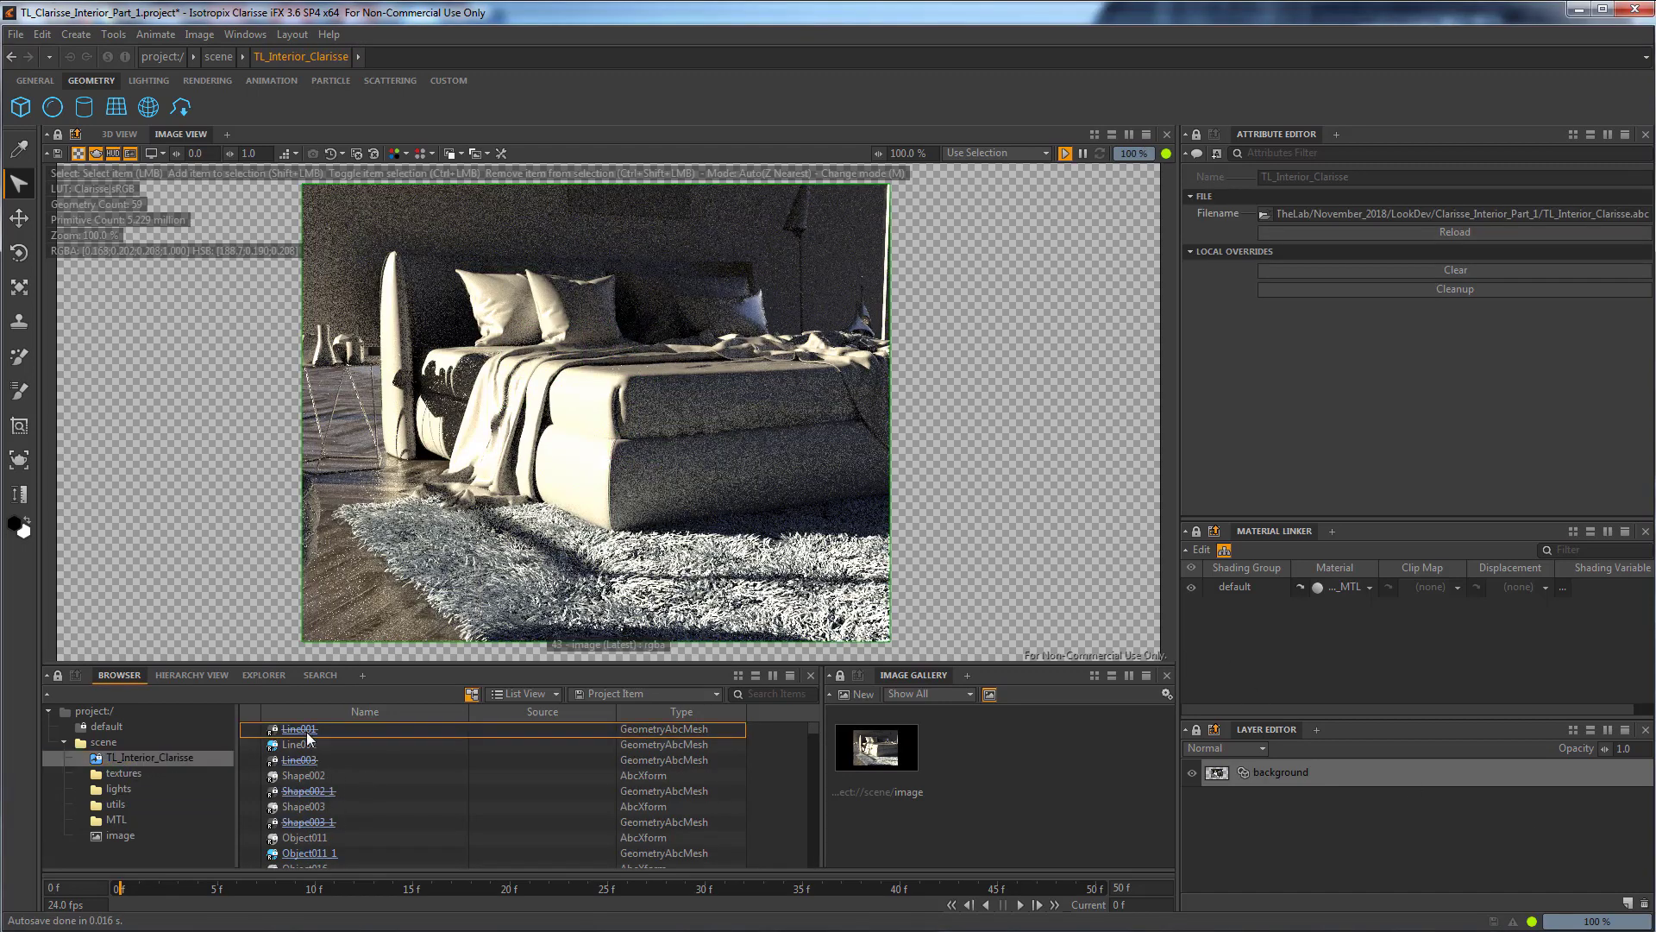
left_click(302, 761, "ctrl")
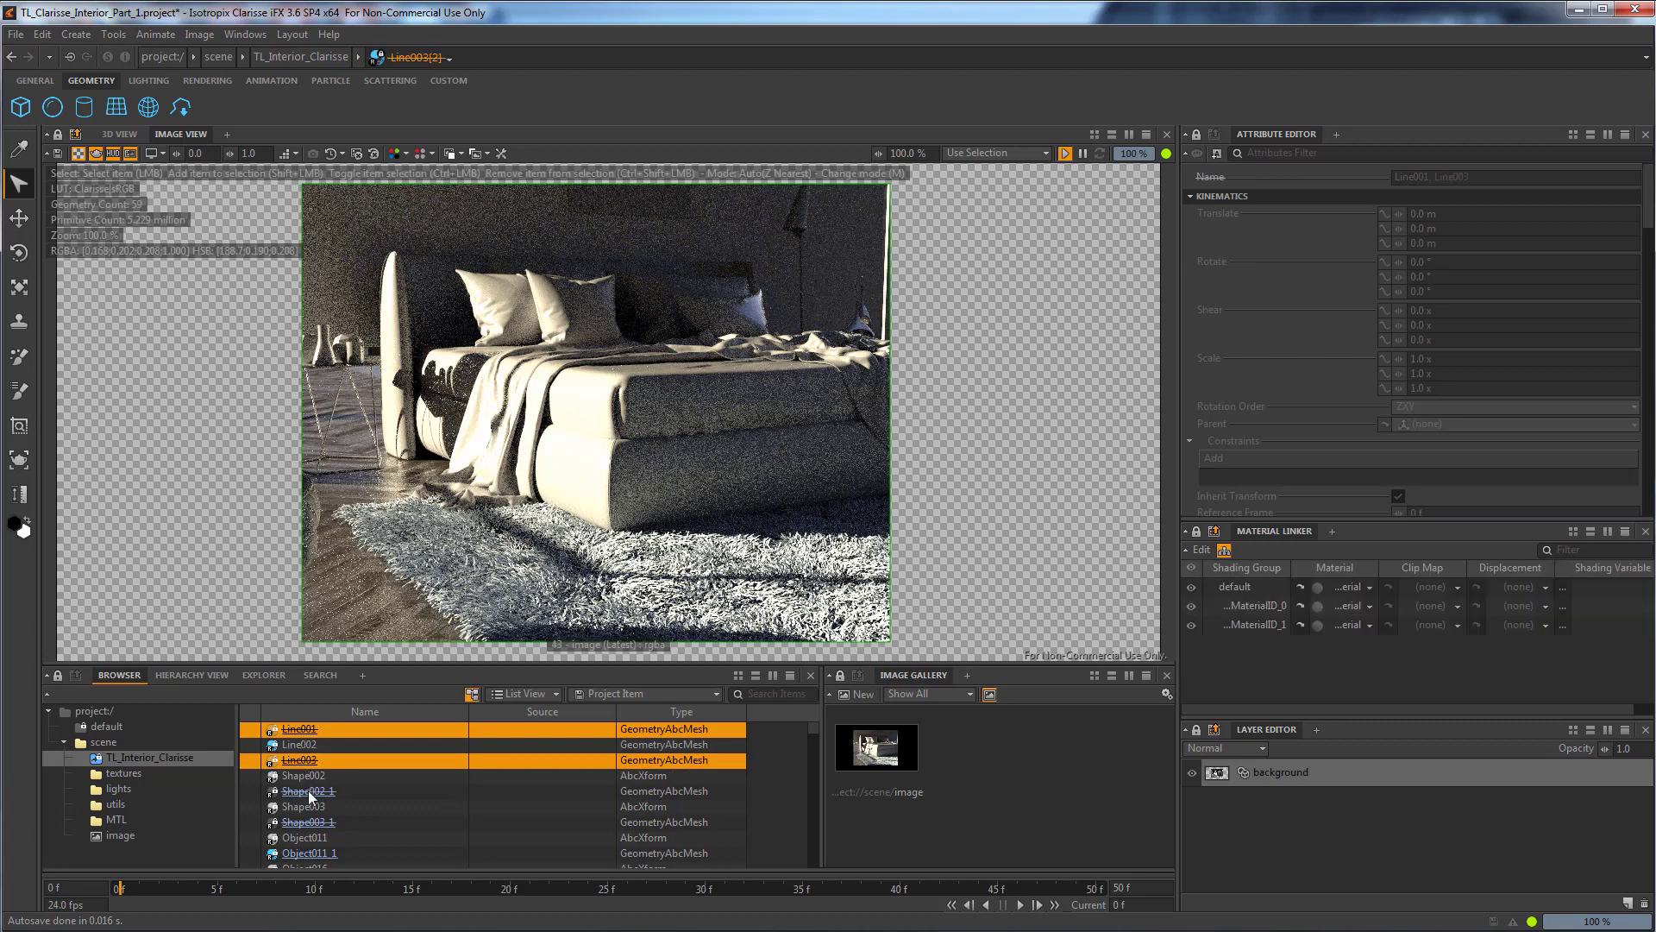
left_click(308, 791, "ctrl")
left_click(302, 822, "ctrl")
left_click(297, 853, "ctrl")
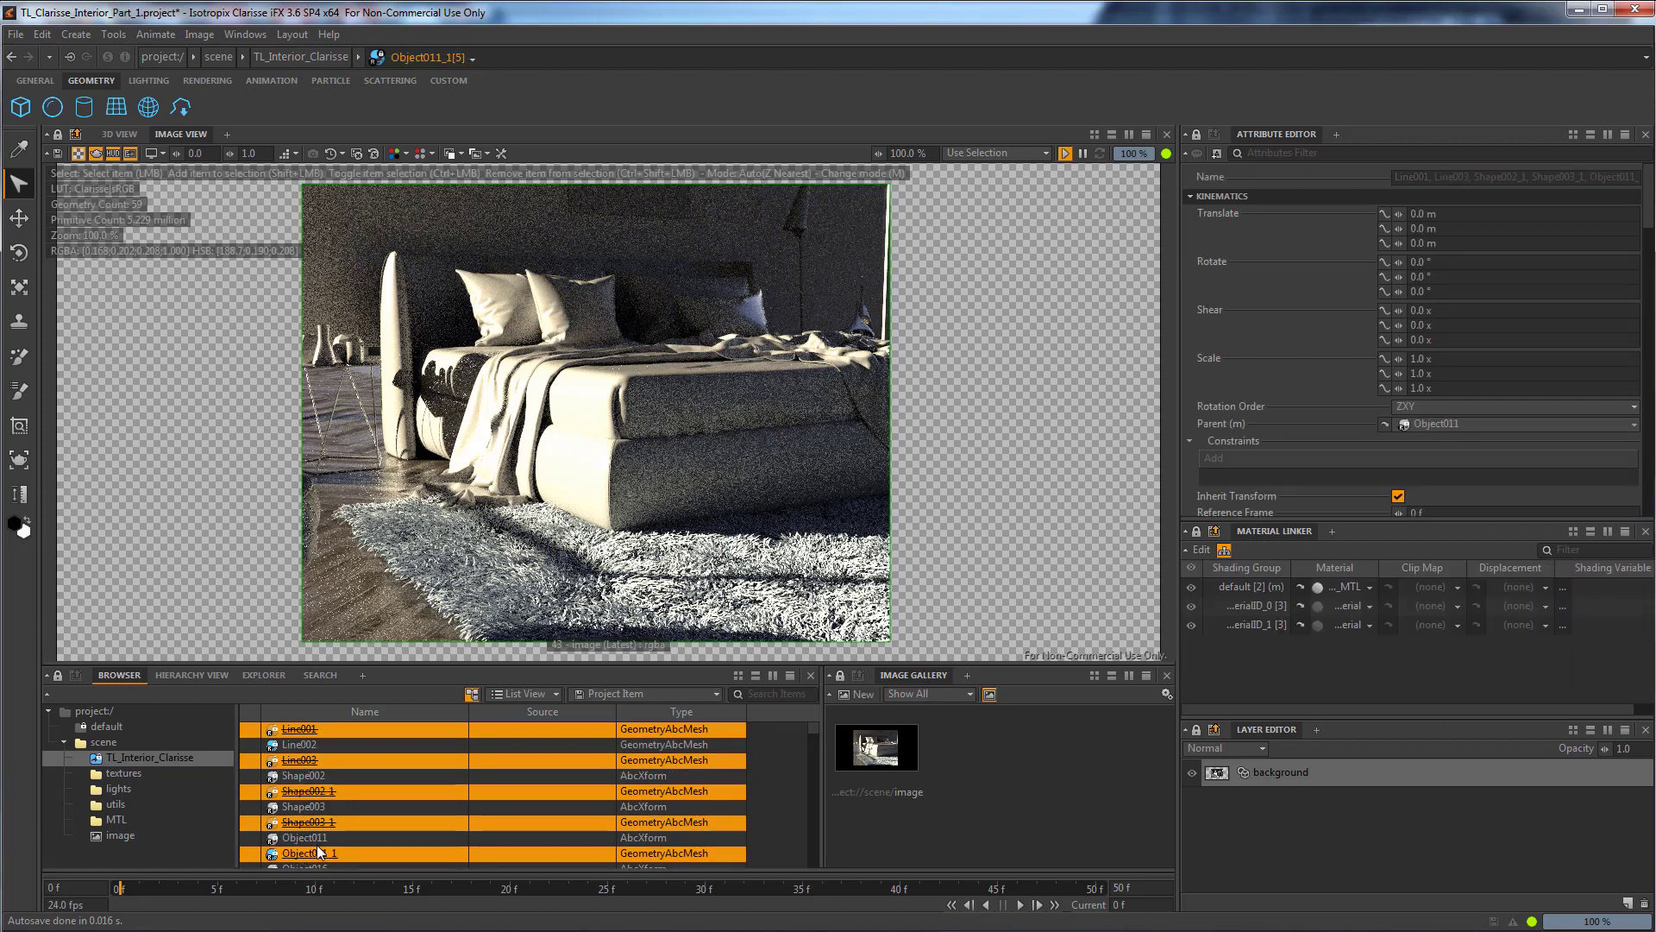
left_click(422, 791)
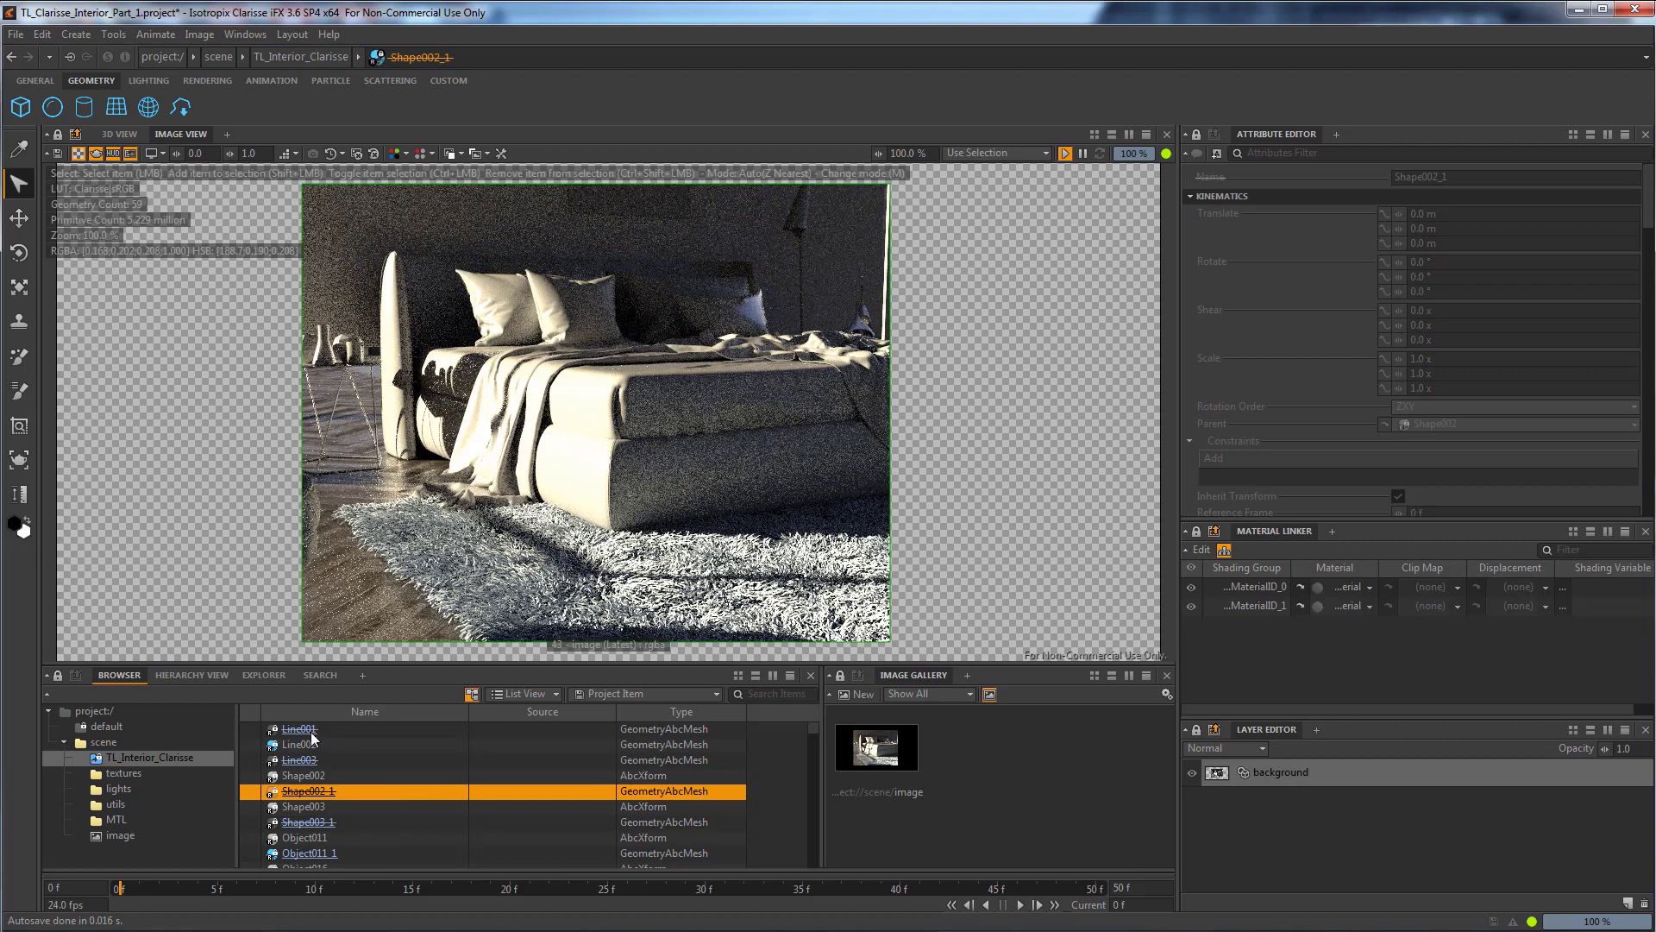
Re-enable the disabled room meshes Line001, Line003, Shape002_1 and Shape003_1 in TL_Interior_Clarisse.
left_click(302, 729)
left_click(302, 760, "ctrl")
left_click(306, 791, "ctrl")
left_click(306, 822, "ctrl")
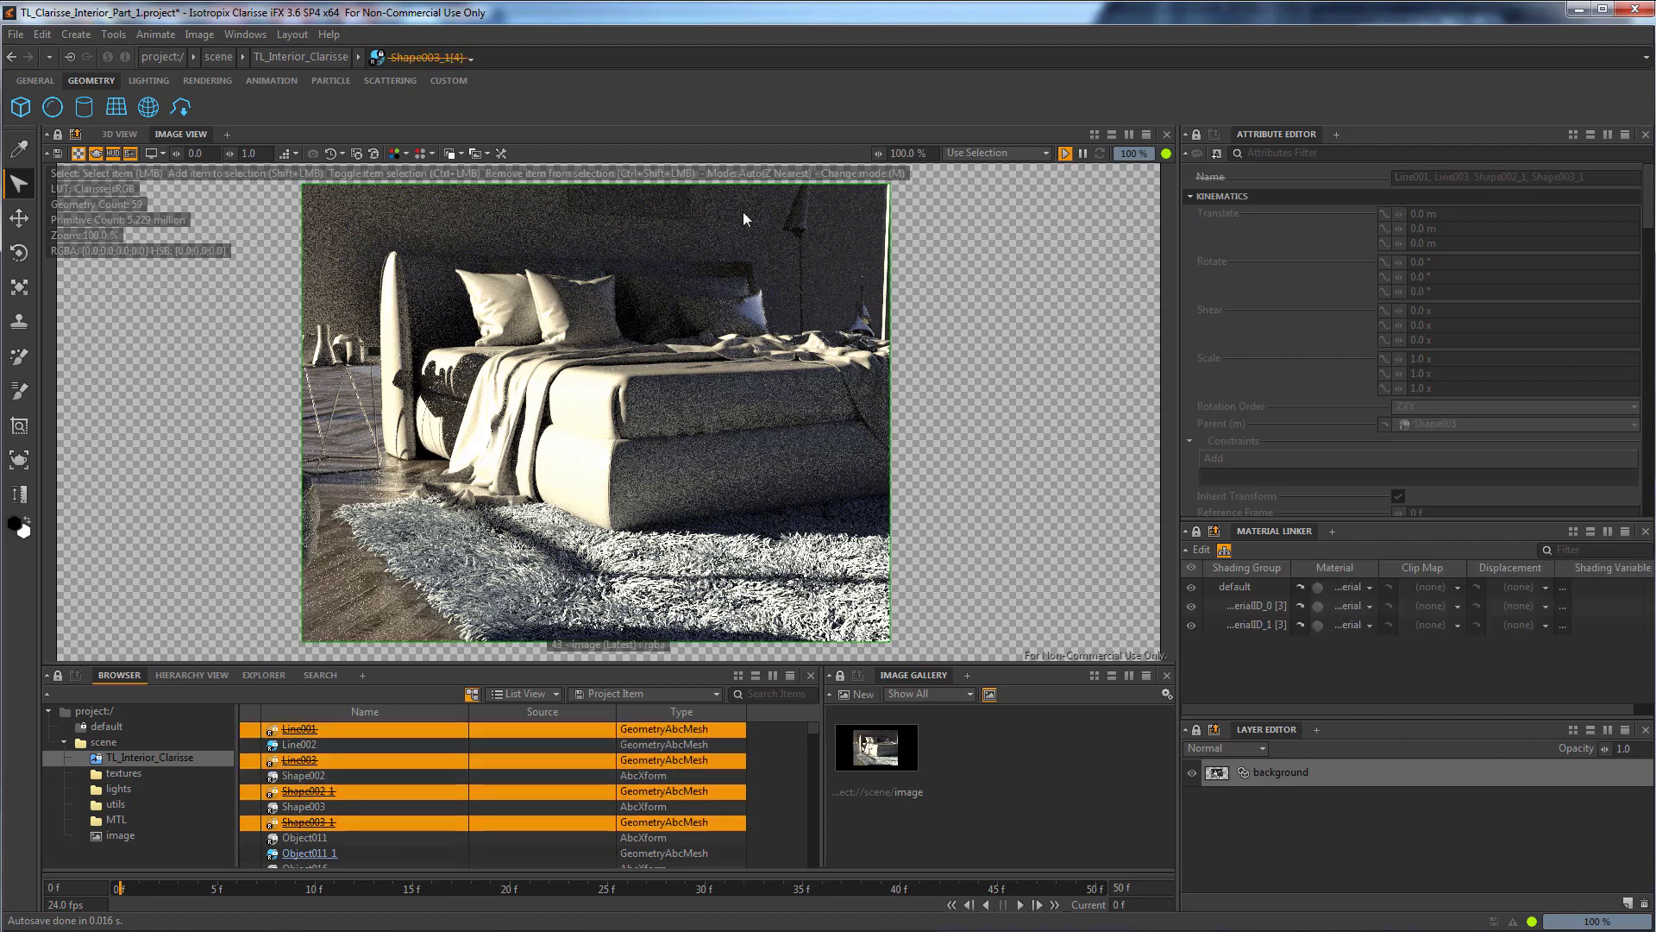
left_click(119, 134)
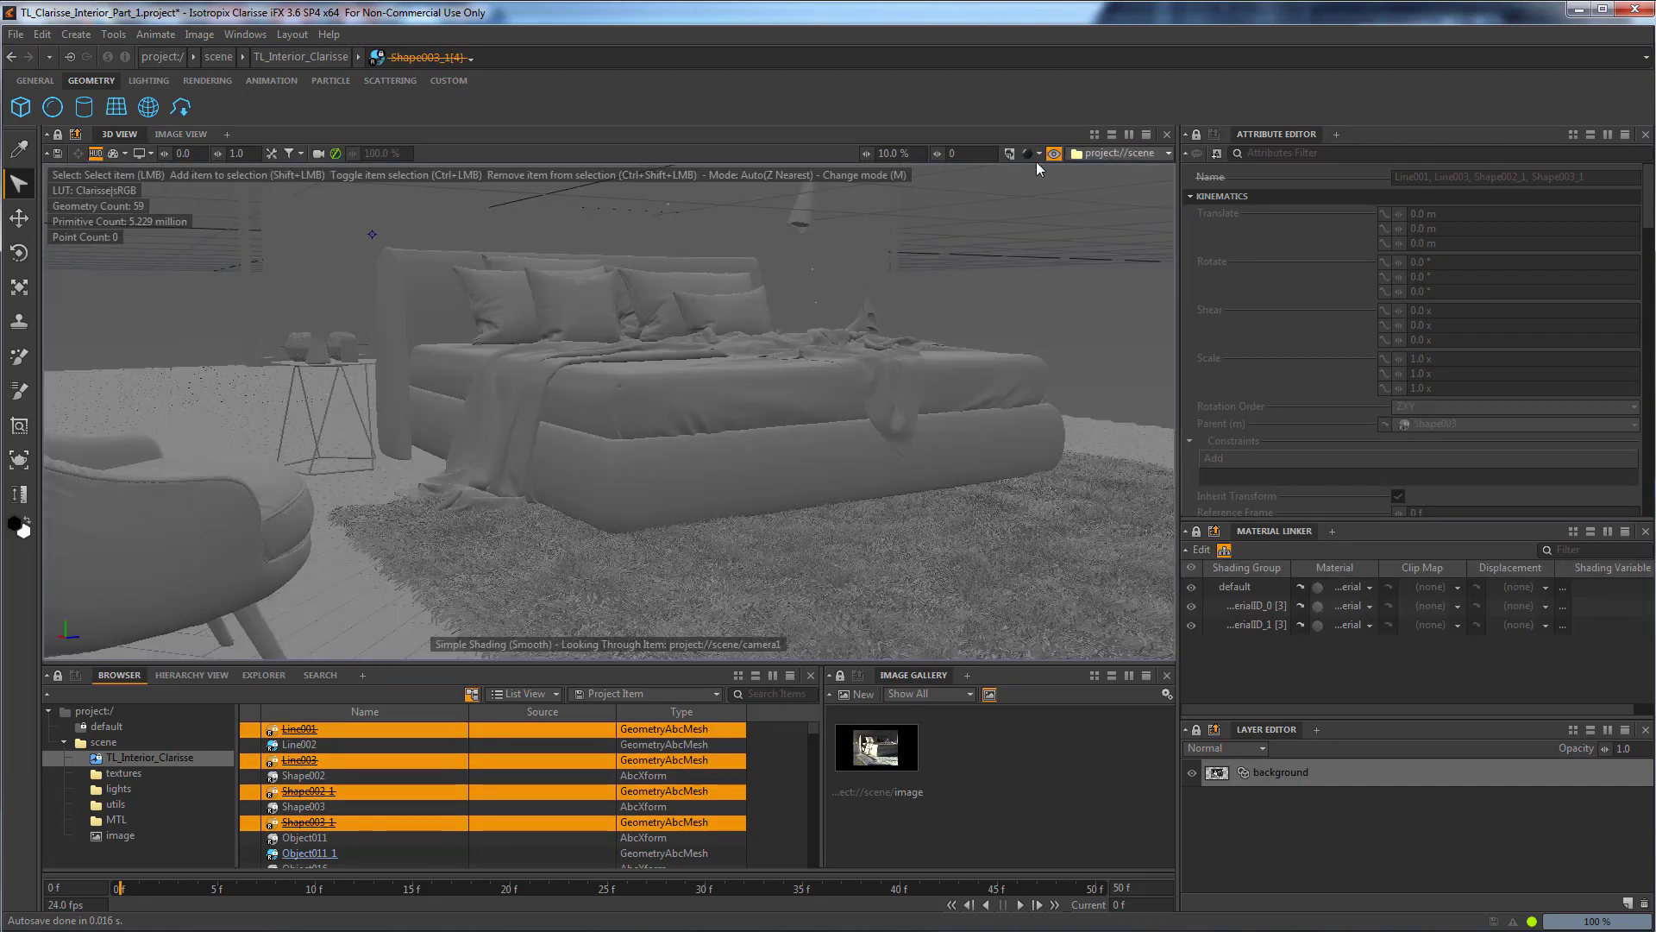
left_click_drag(726, 380, 786, 399, "alt")
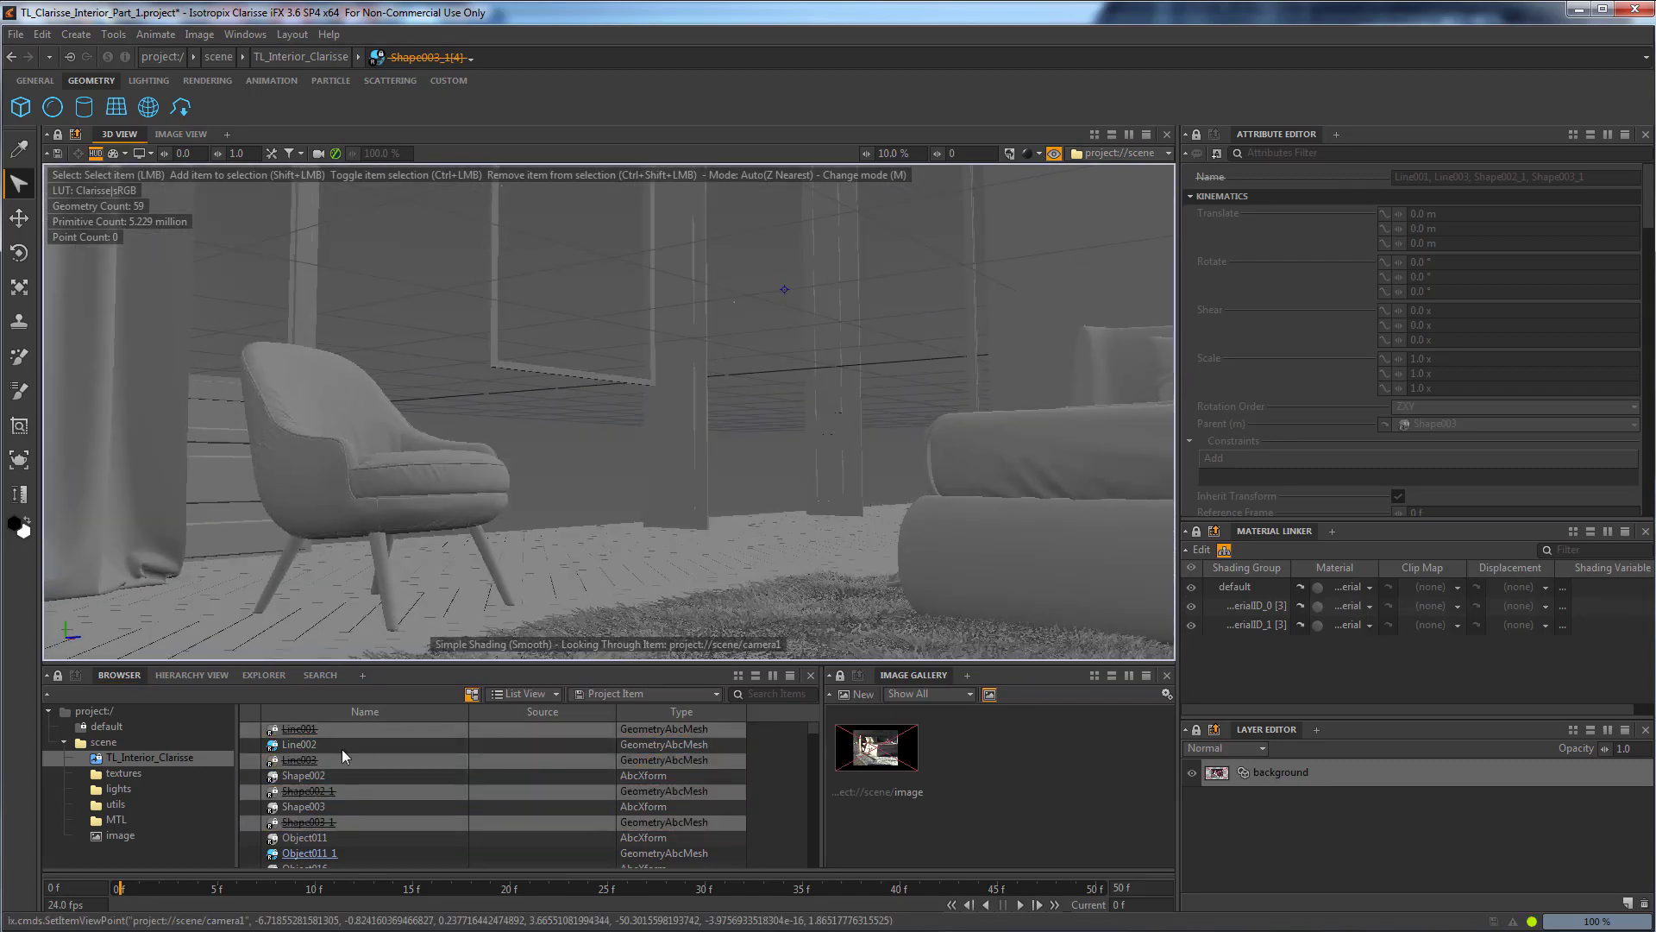
right_click(318, 765)
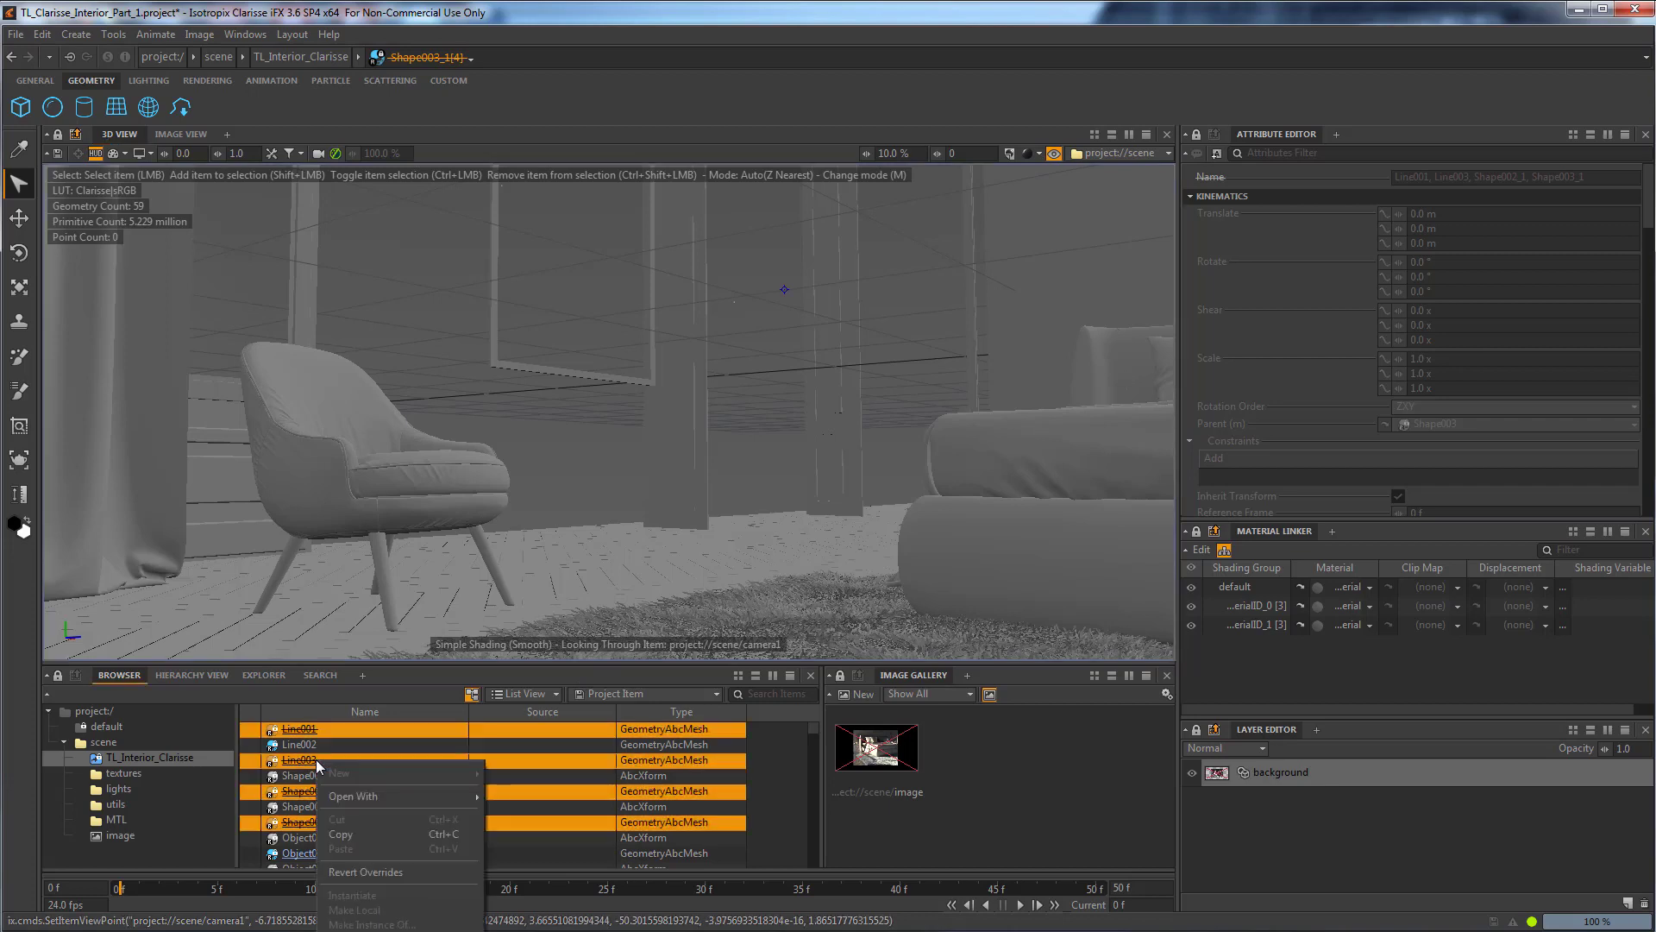
left_click(423, 930)
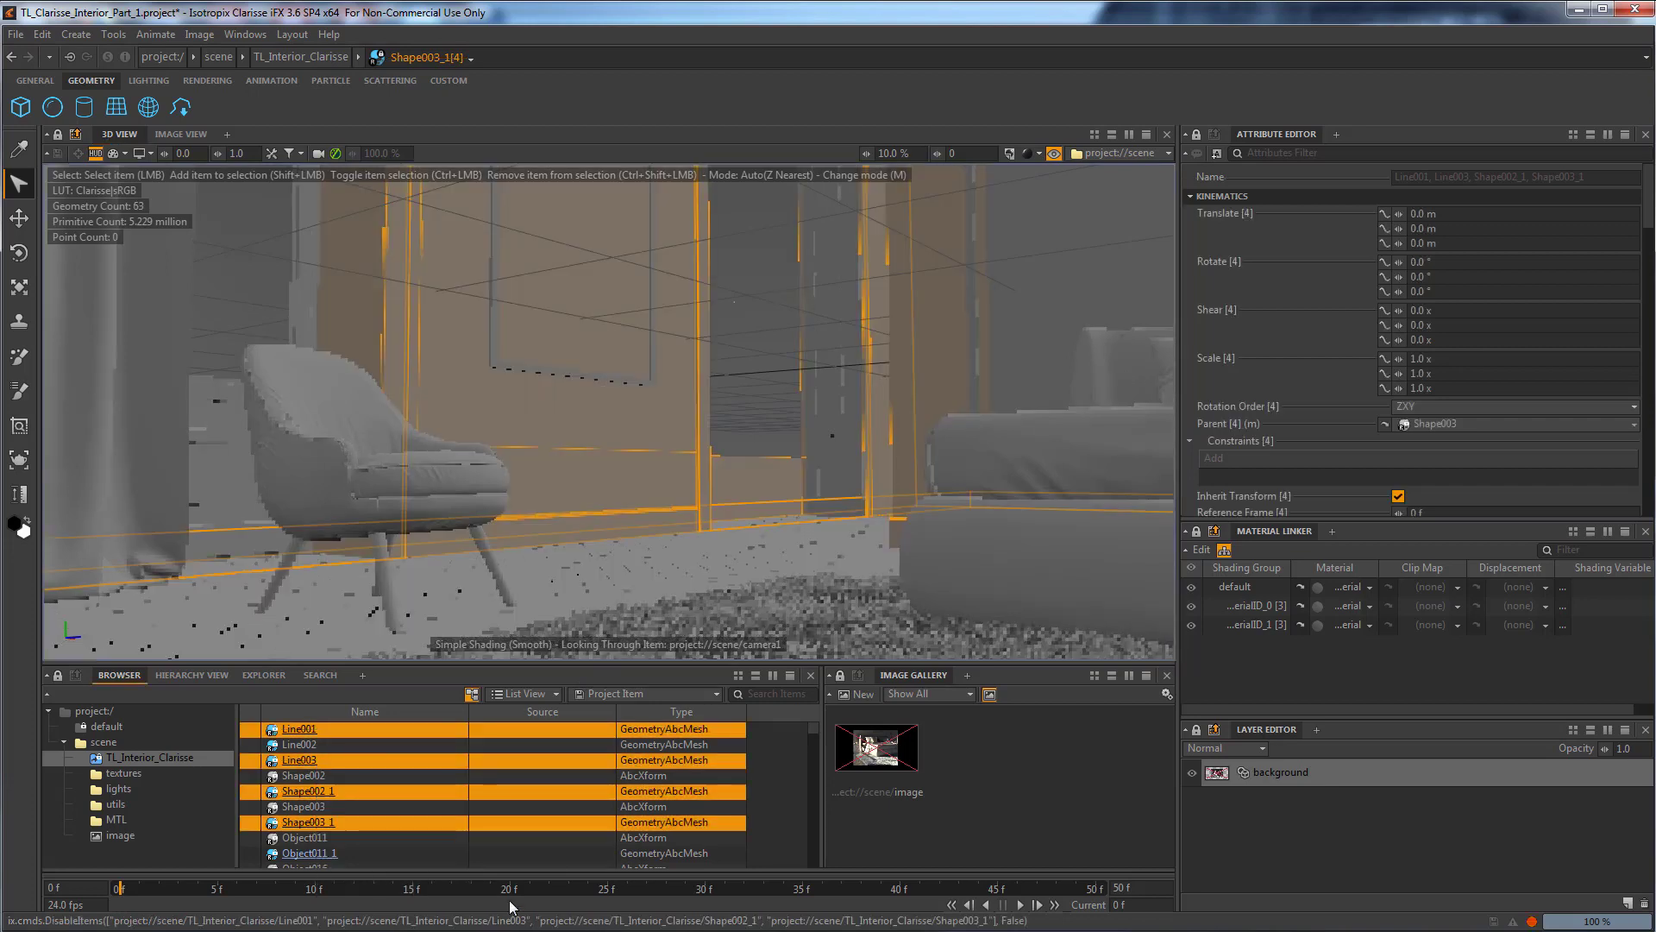
Re-enable the disabled meshes Object016_1, Rectangle002_ID159 and Object024 in TL_Interior_Clarisse.
left_click(311, 854)
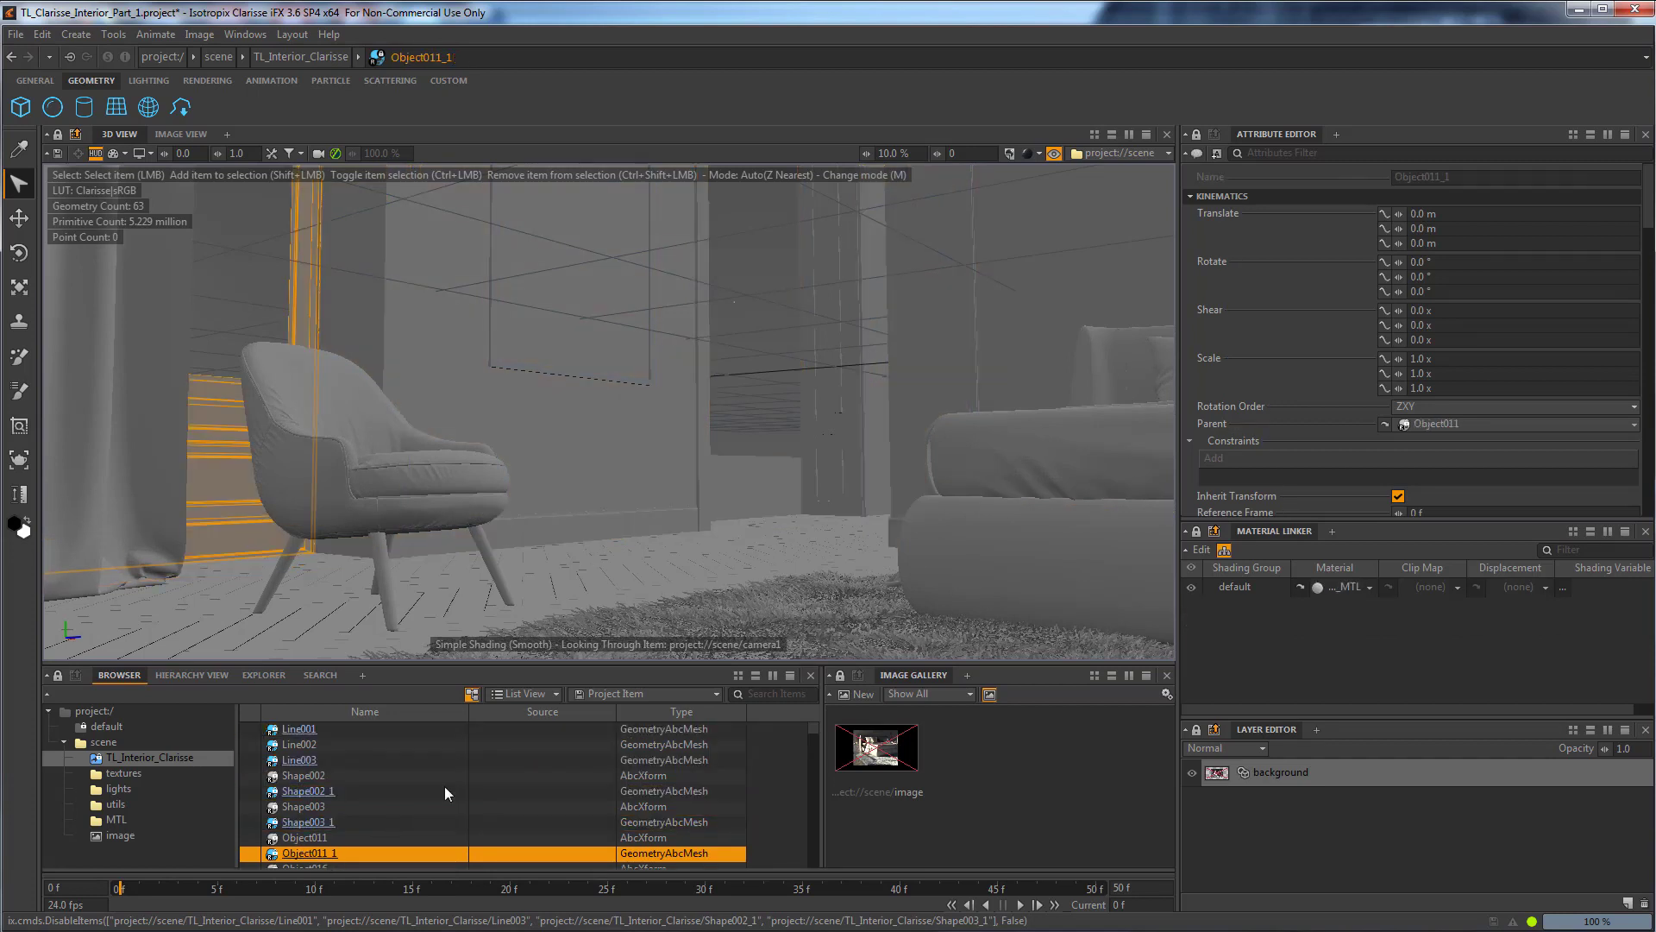
scroll(443, 784, "down", 1)
left_click(310, 837)
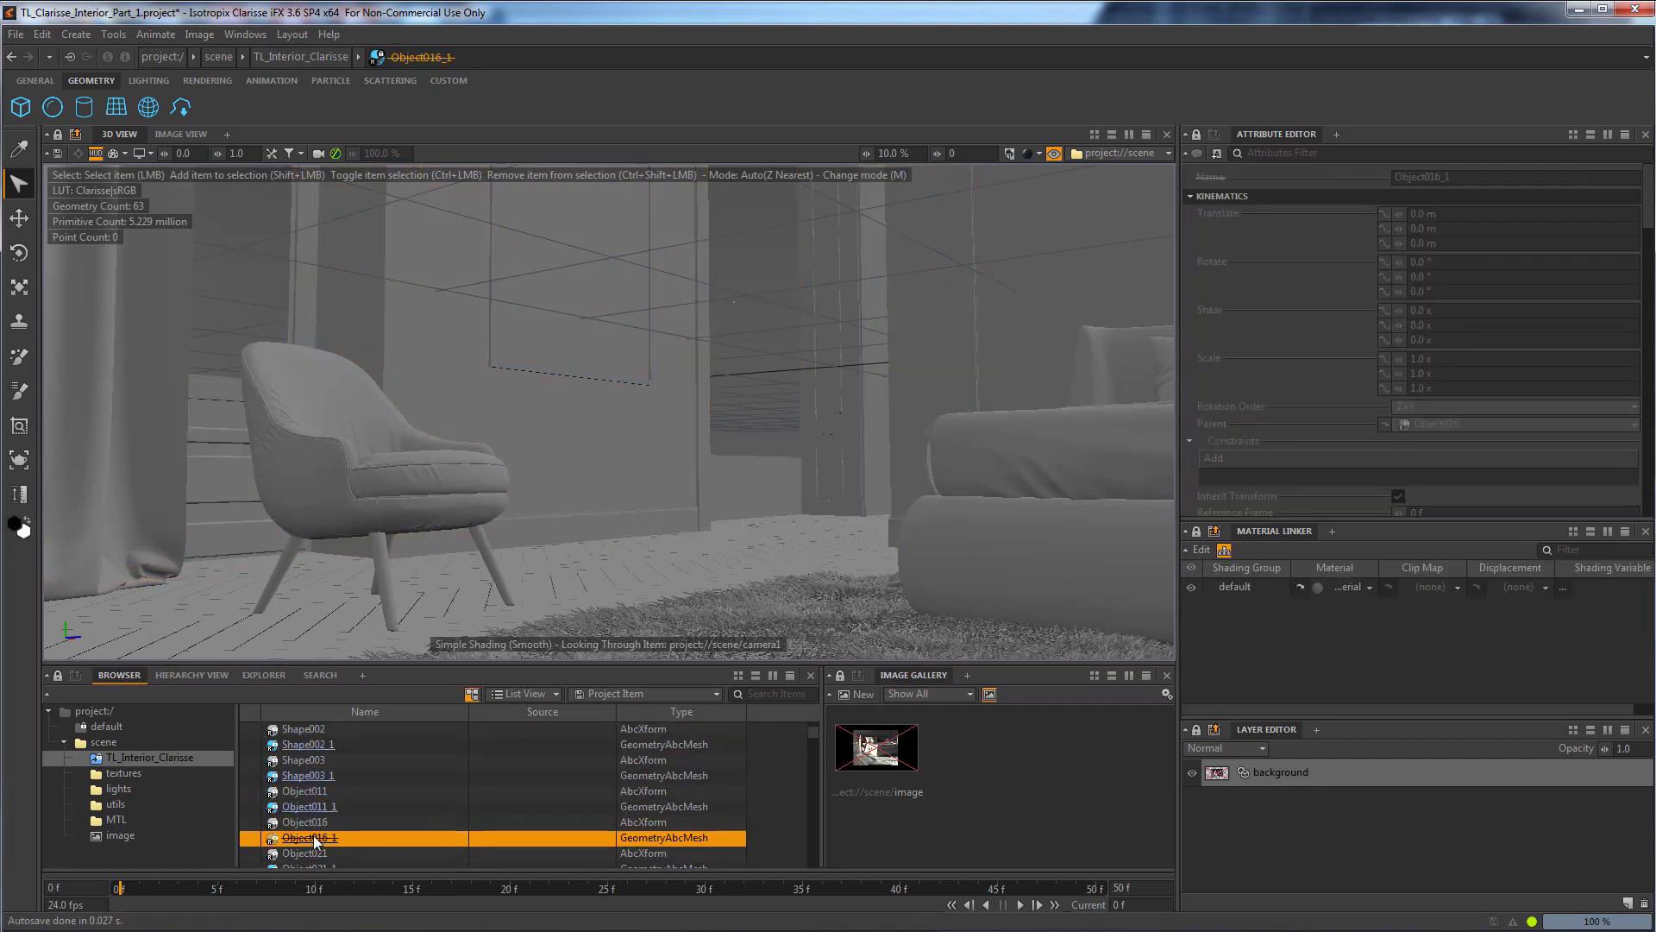
key("d")
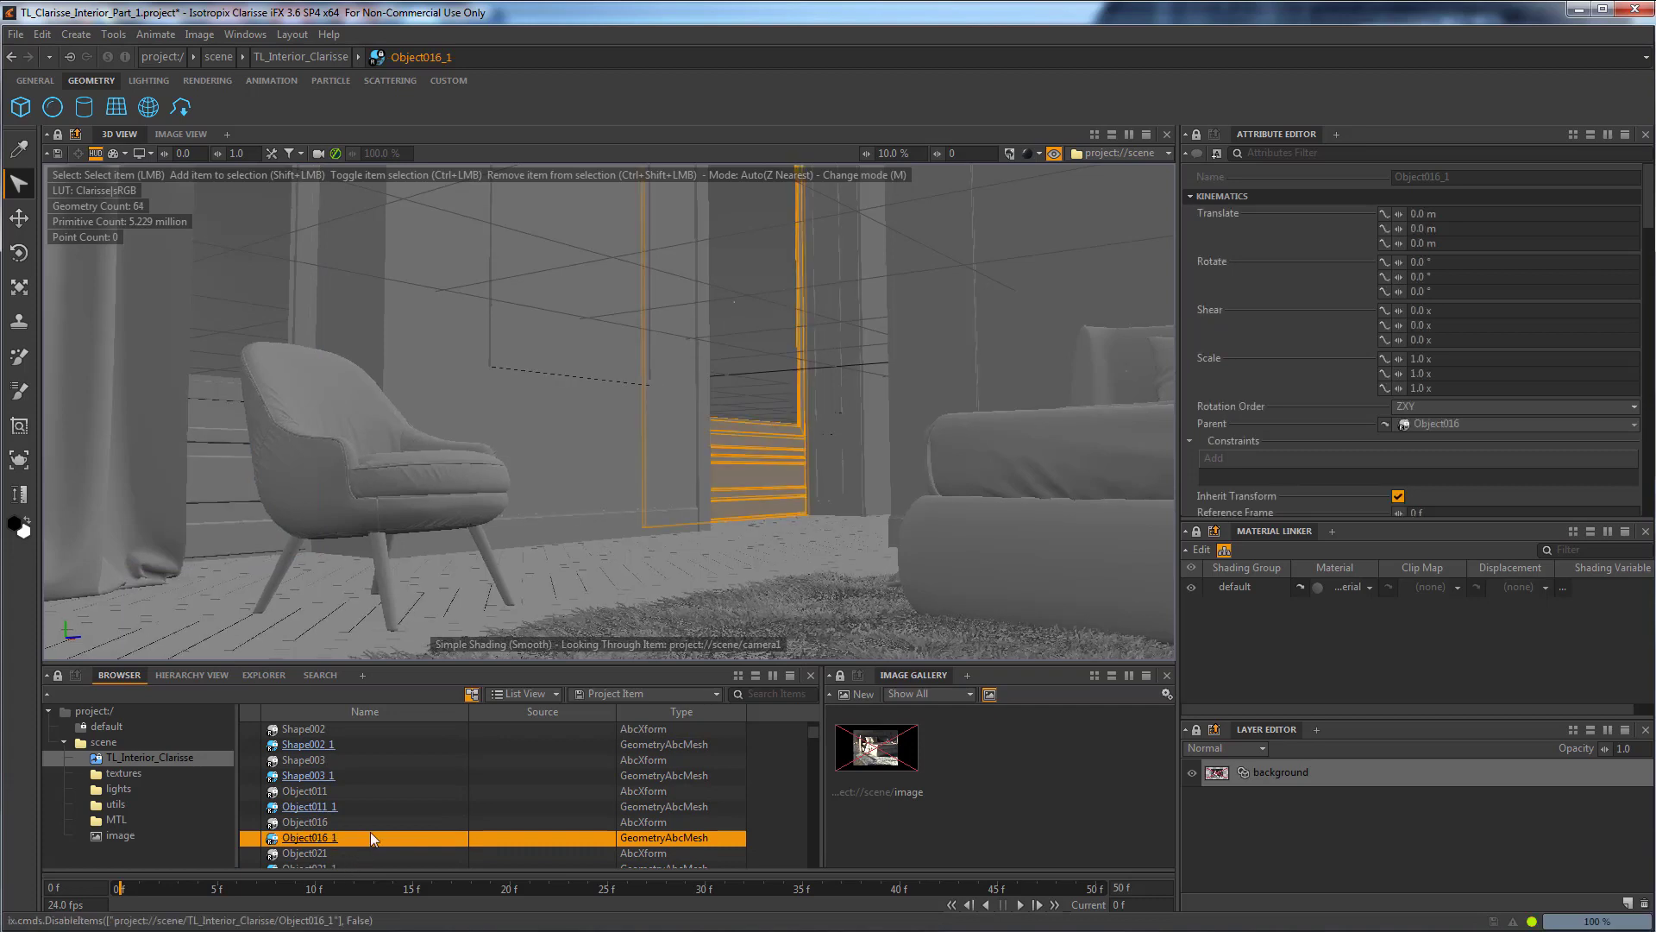
scroll(373, 826, "down", 3)
left_click(351, 809)
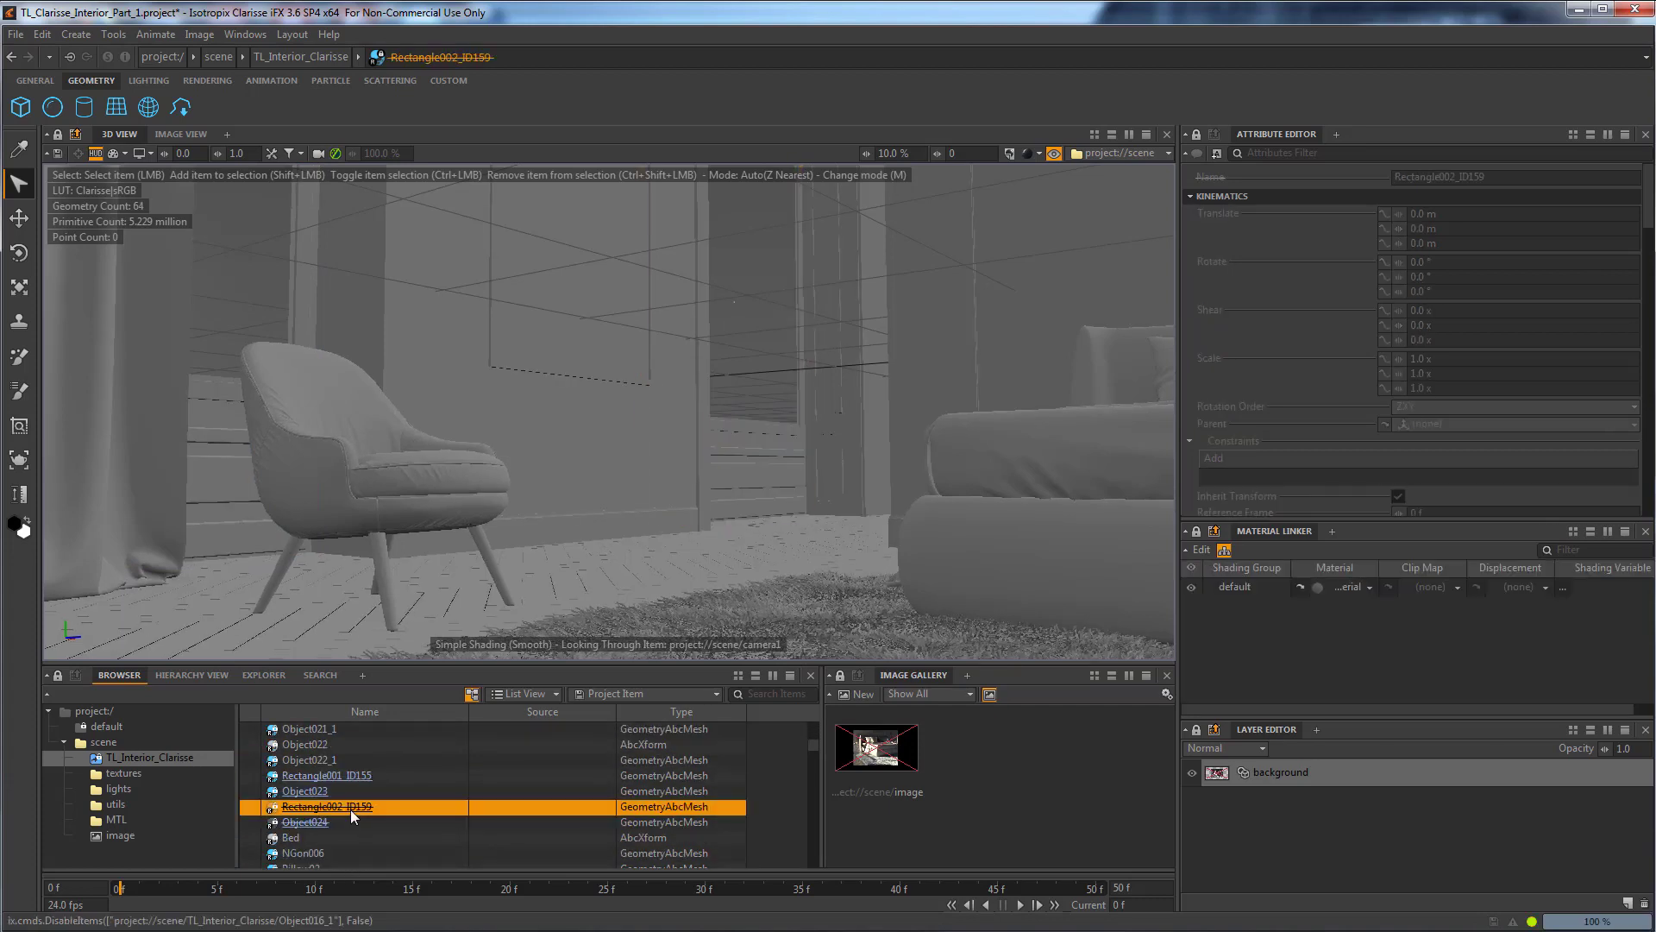
key("d")
left_click(324, 825)
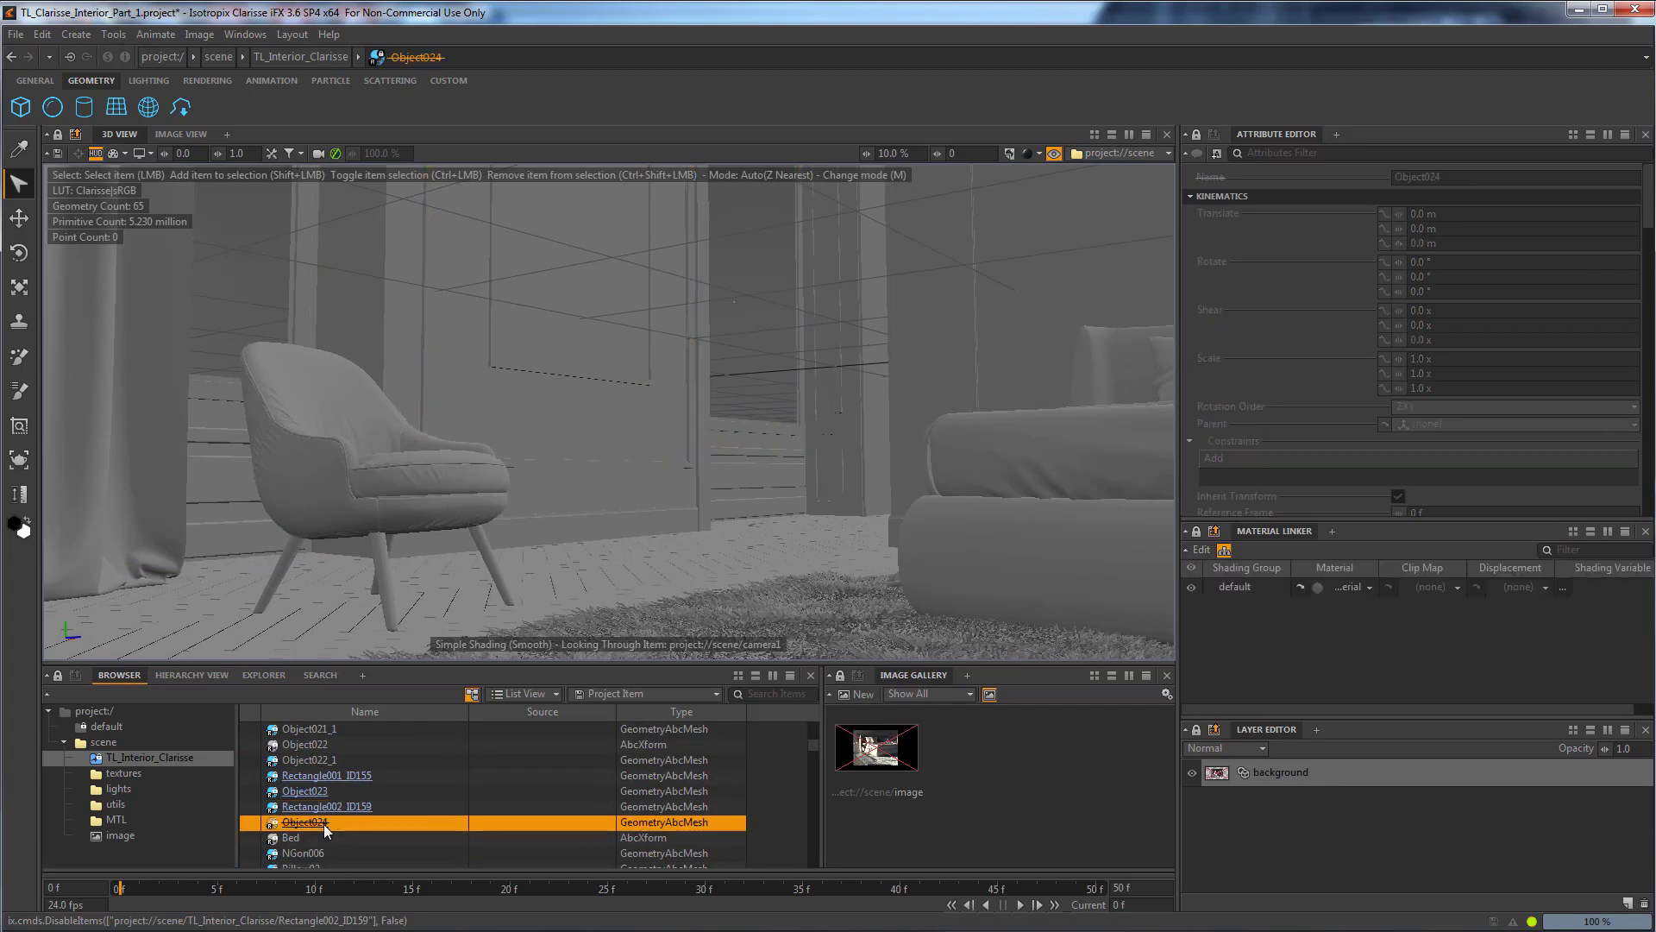
key("d")
Find and re-enable the disabled meshes Box103 and Object001_ID127_1 further down the TL_Interior_Clarisse list.
scroll(375, 813, "down", 1)
scroll(375, 813, "down", 4)
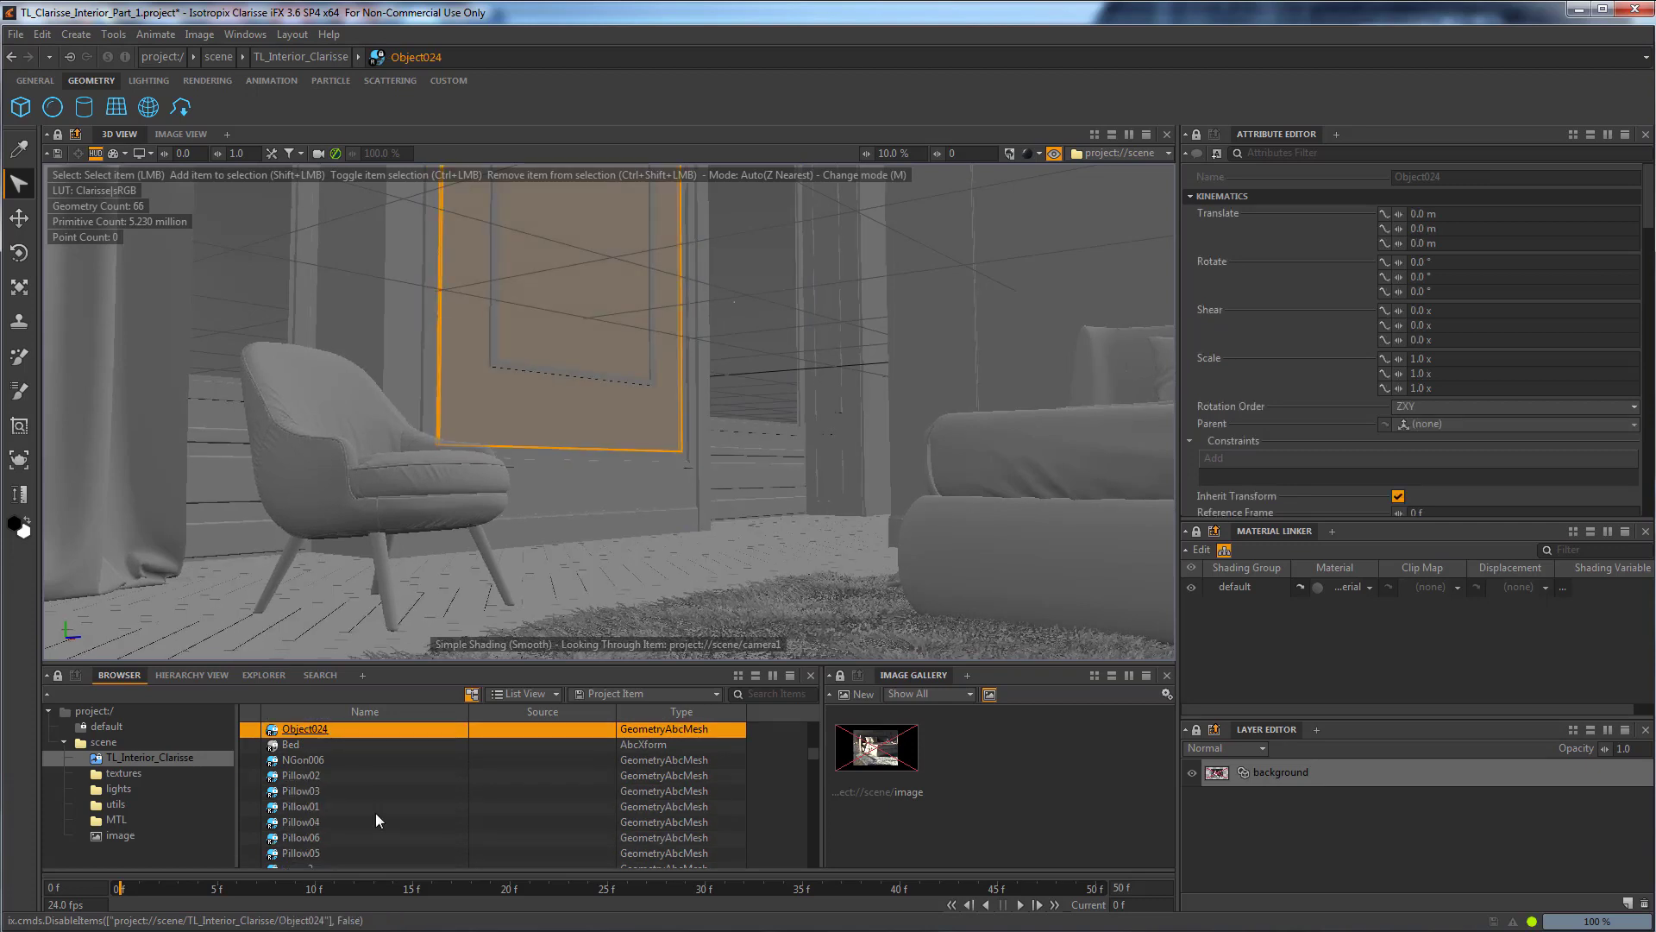
scroll(328, 803, "down", 5)
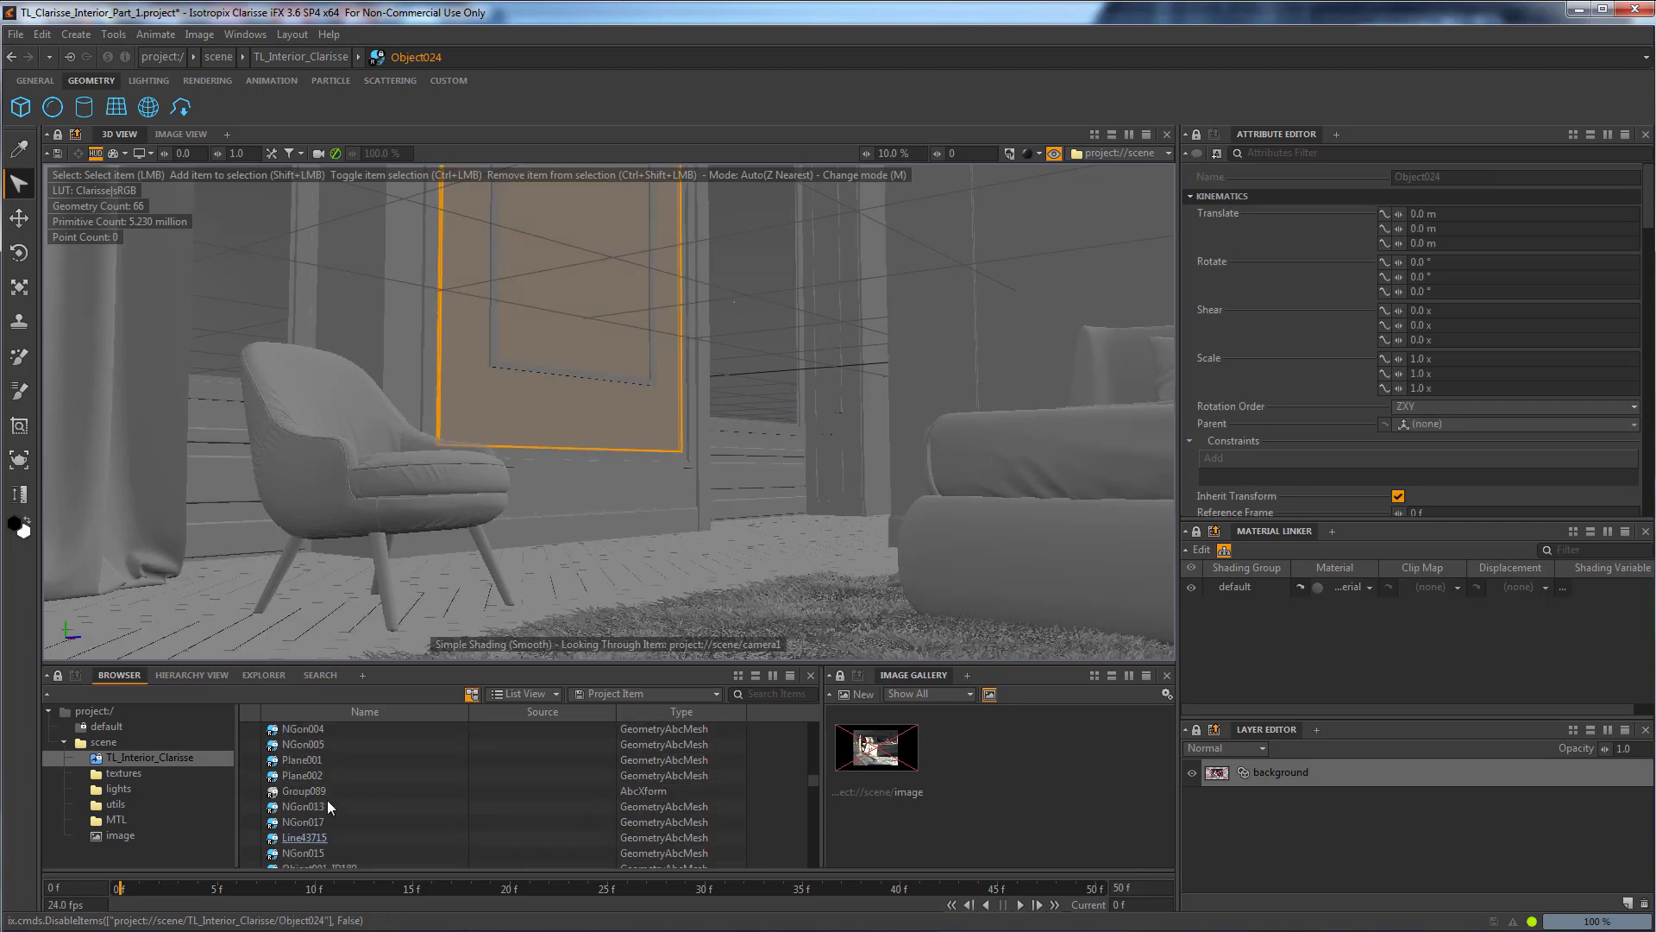
scroll(354, 815, "down", 2)
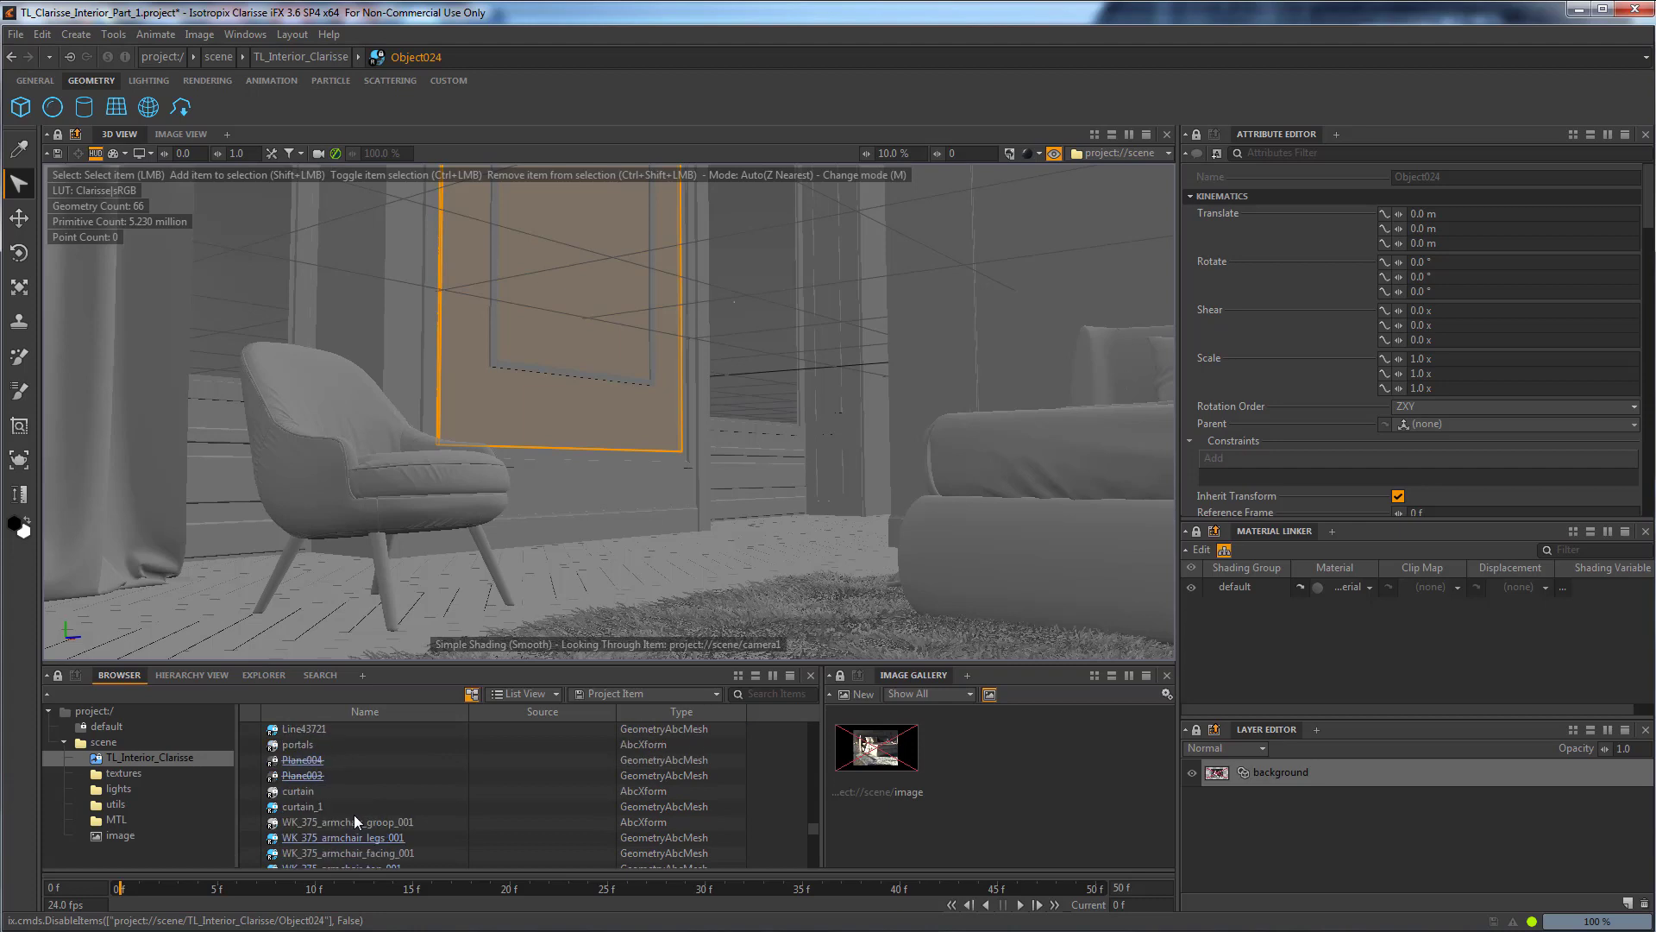
scroll(417, 795, "down", 6)
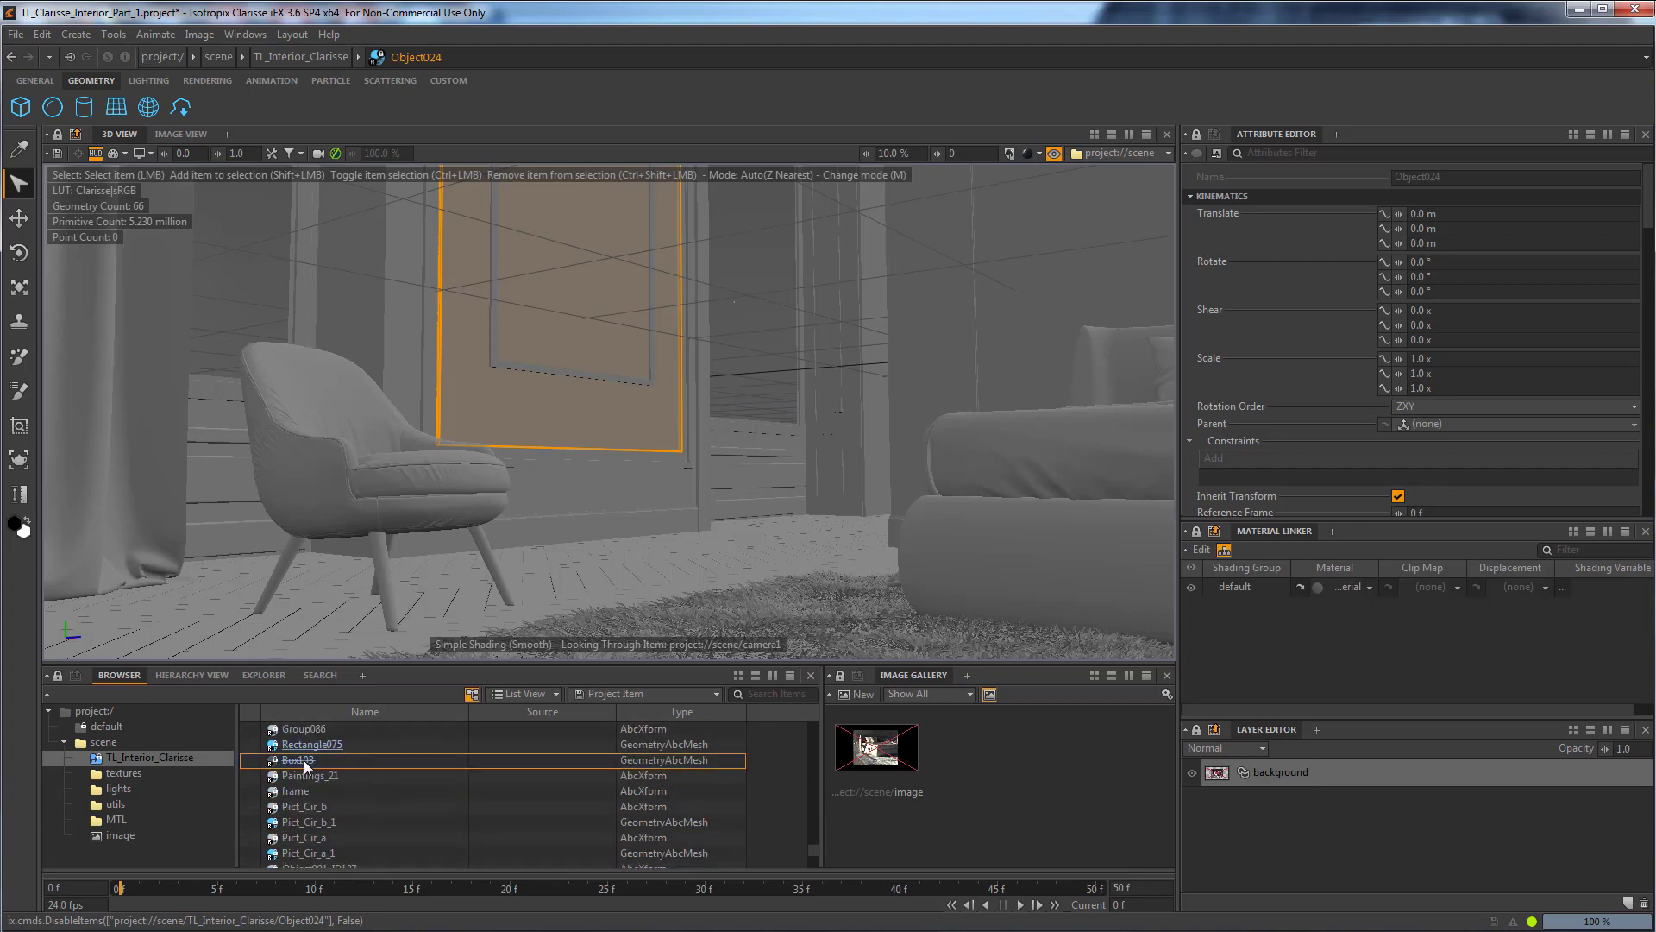
left_click(303, 759)
key("ctrl+shift+d")
scroll(450, 756, "down", 3)
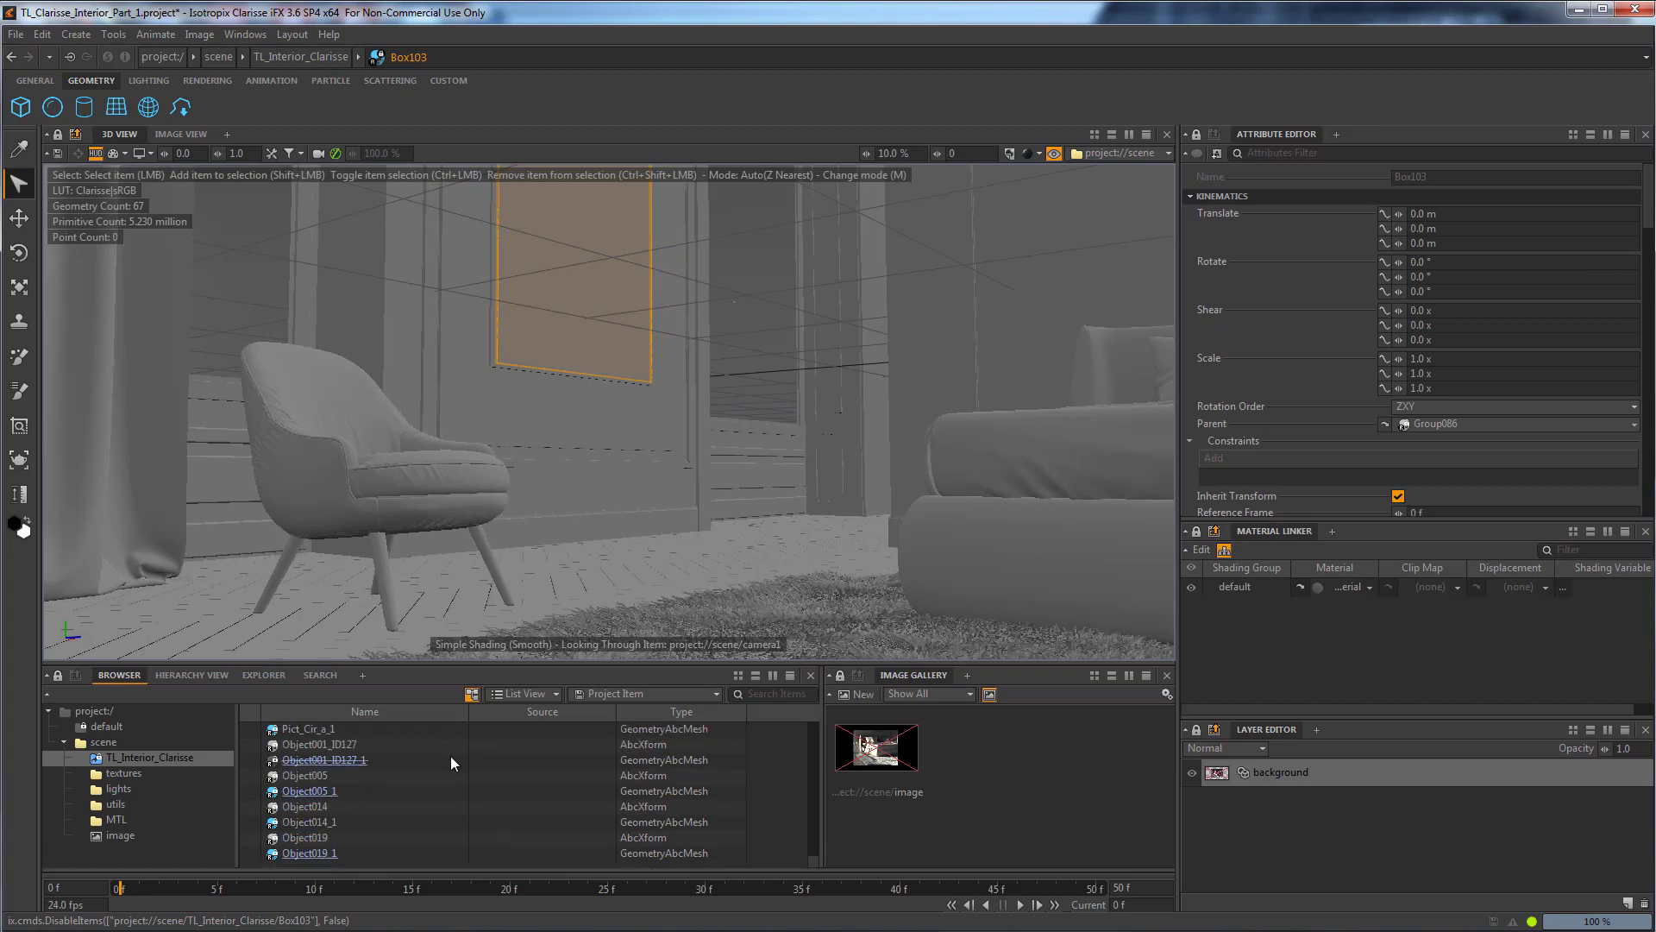
left_click(358, 761)
key("ctrl+shift+d")
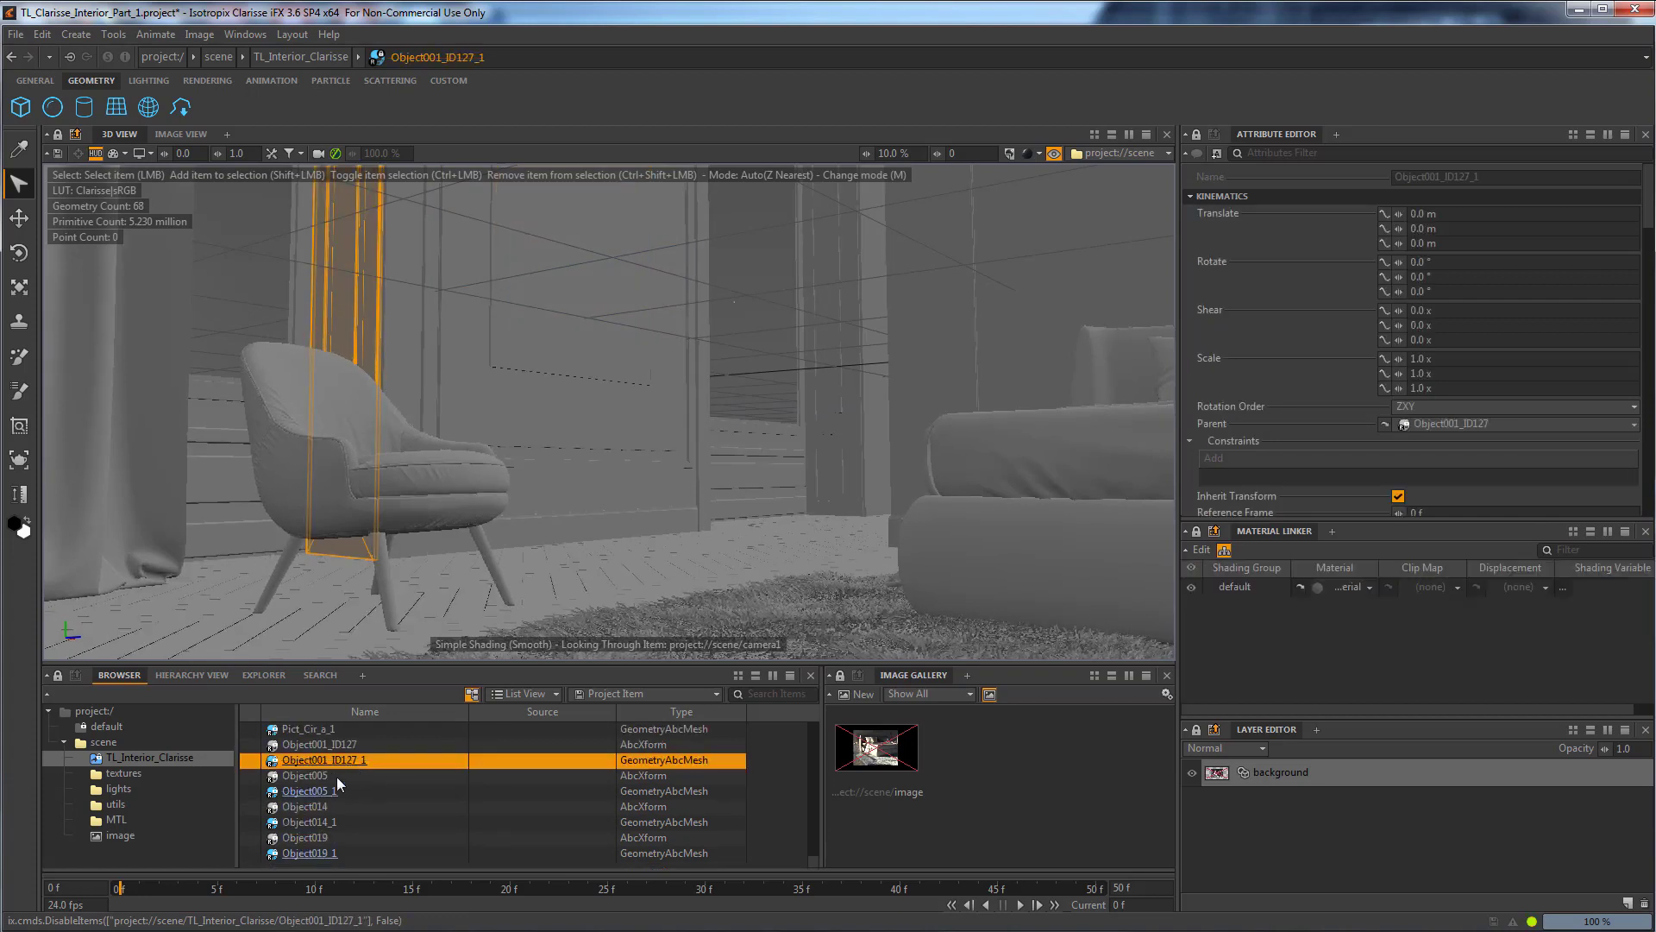
Look through the object list for remaining disabled meshes and check the wall behind the armchair in the rendered image.
scroll(361, 803, "down", 6)
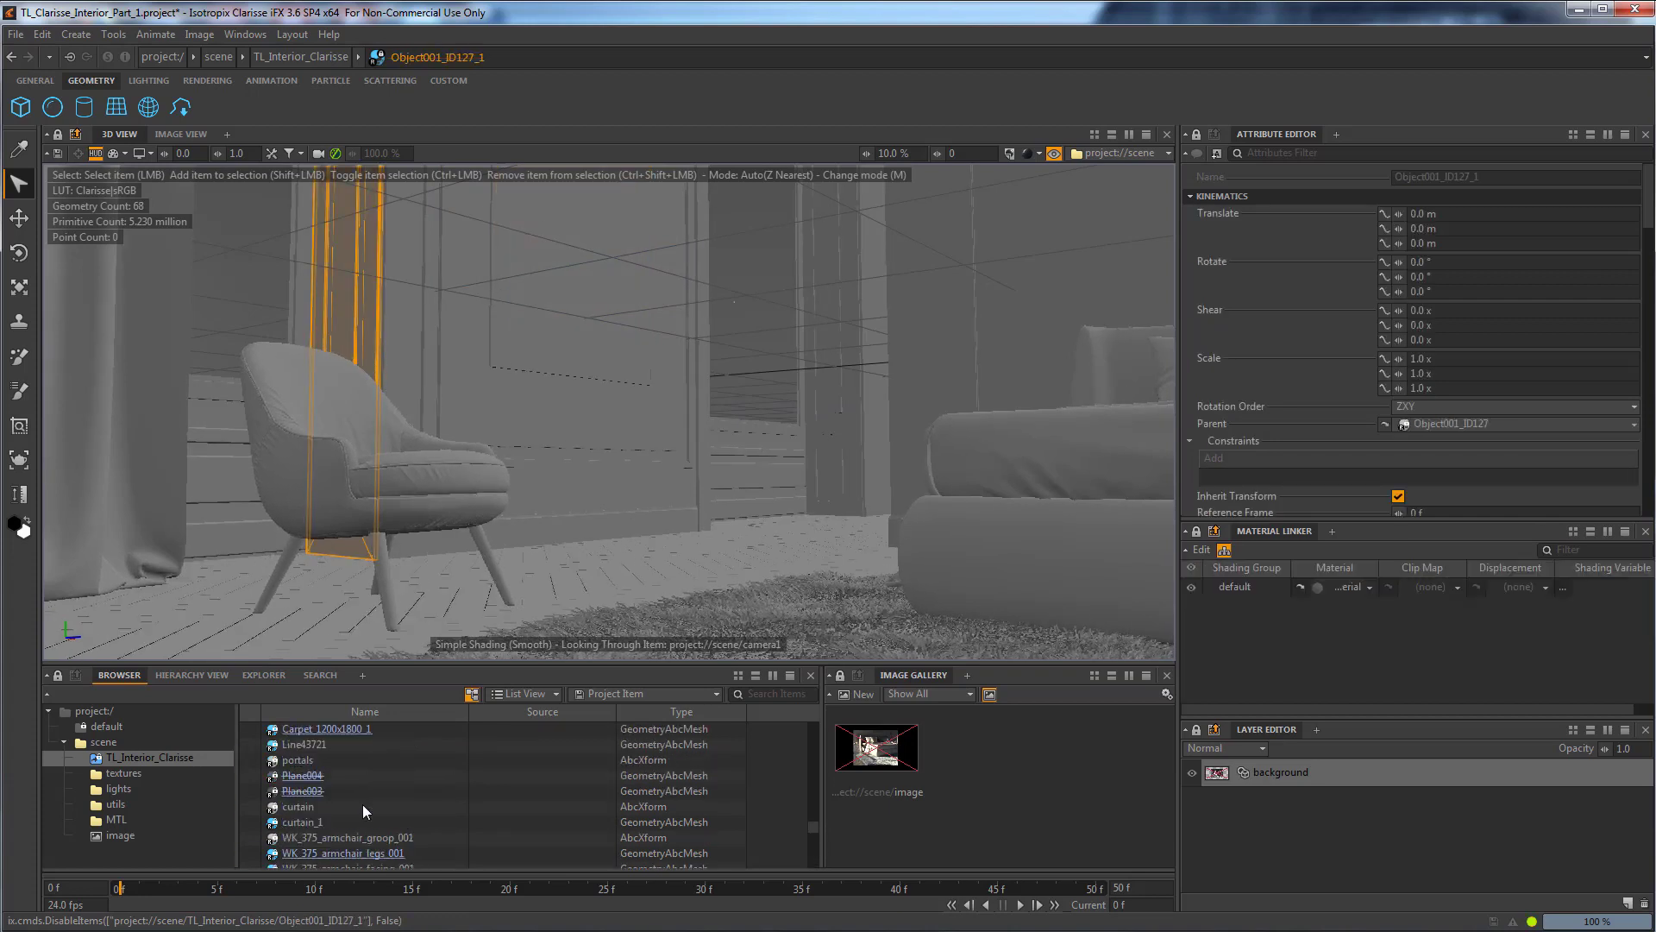
scroll(365, 799, "up", 5)
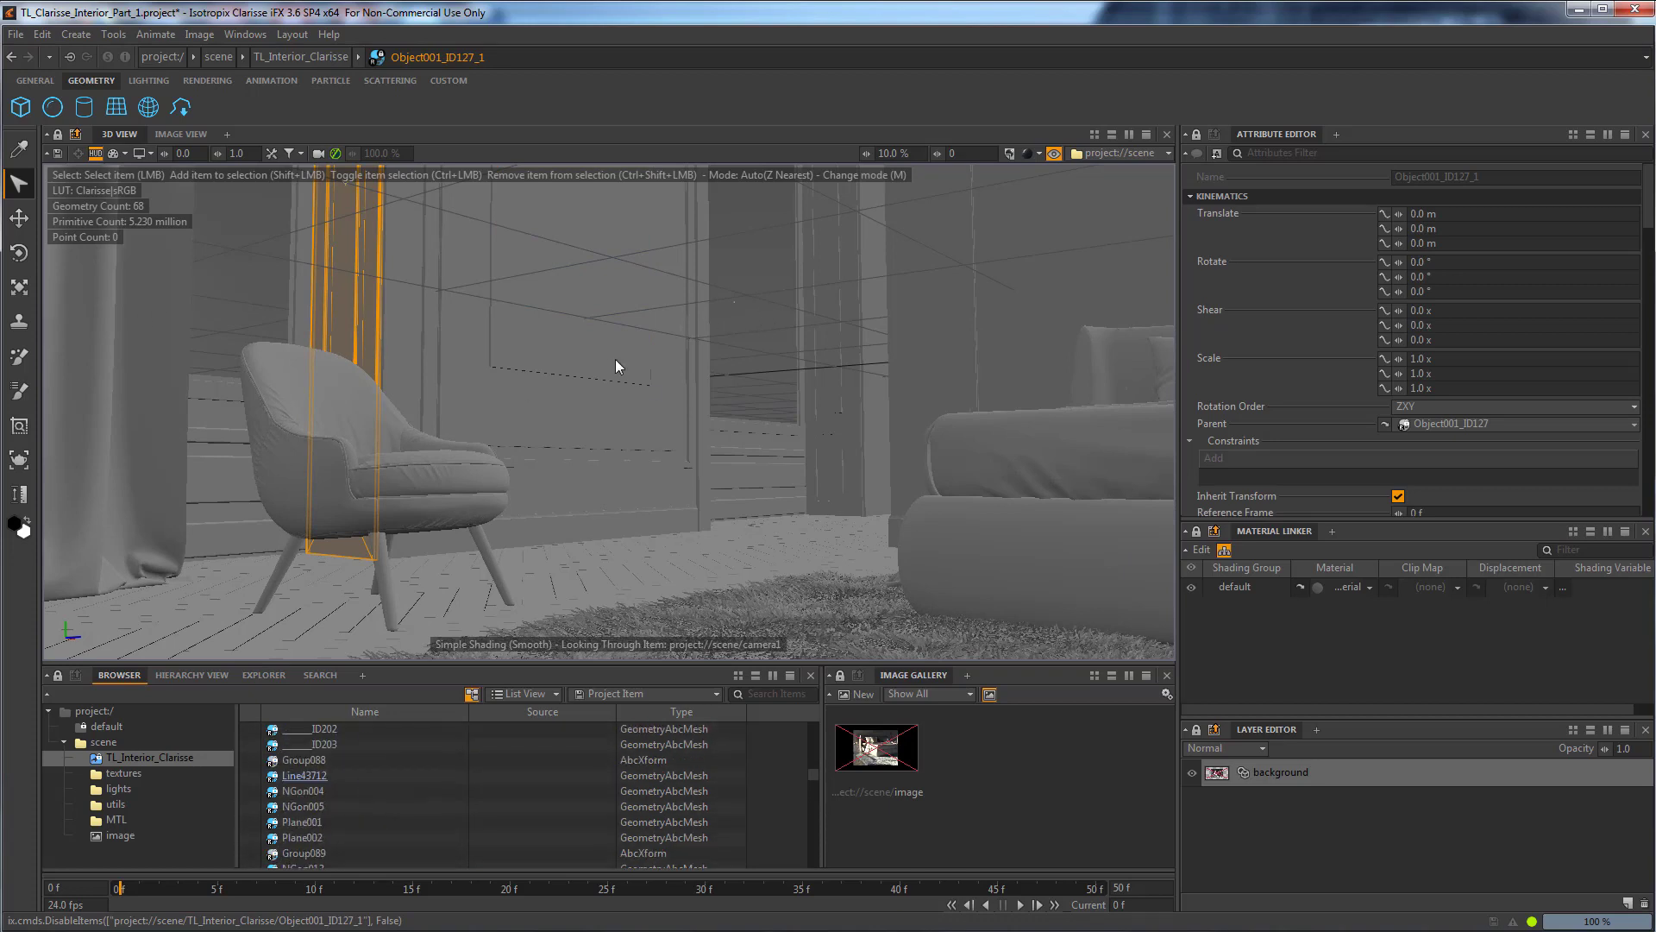
left_click(164, 134)
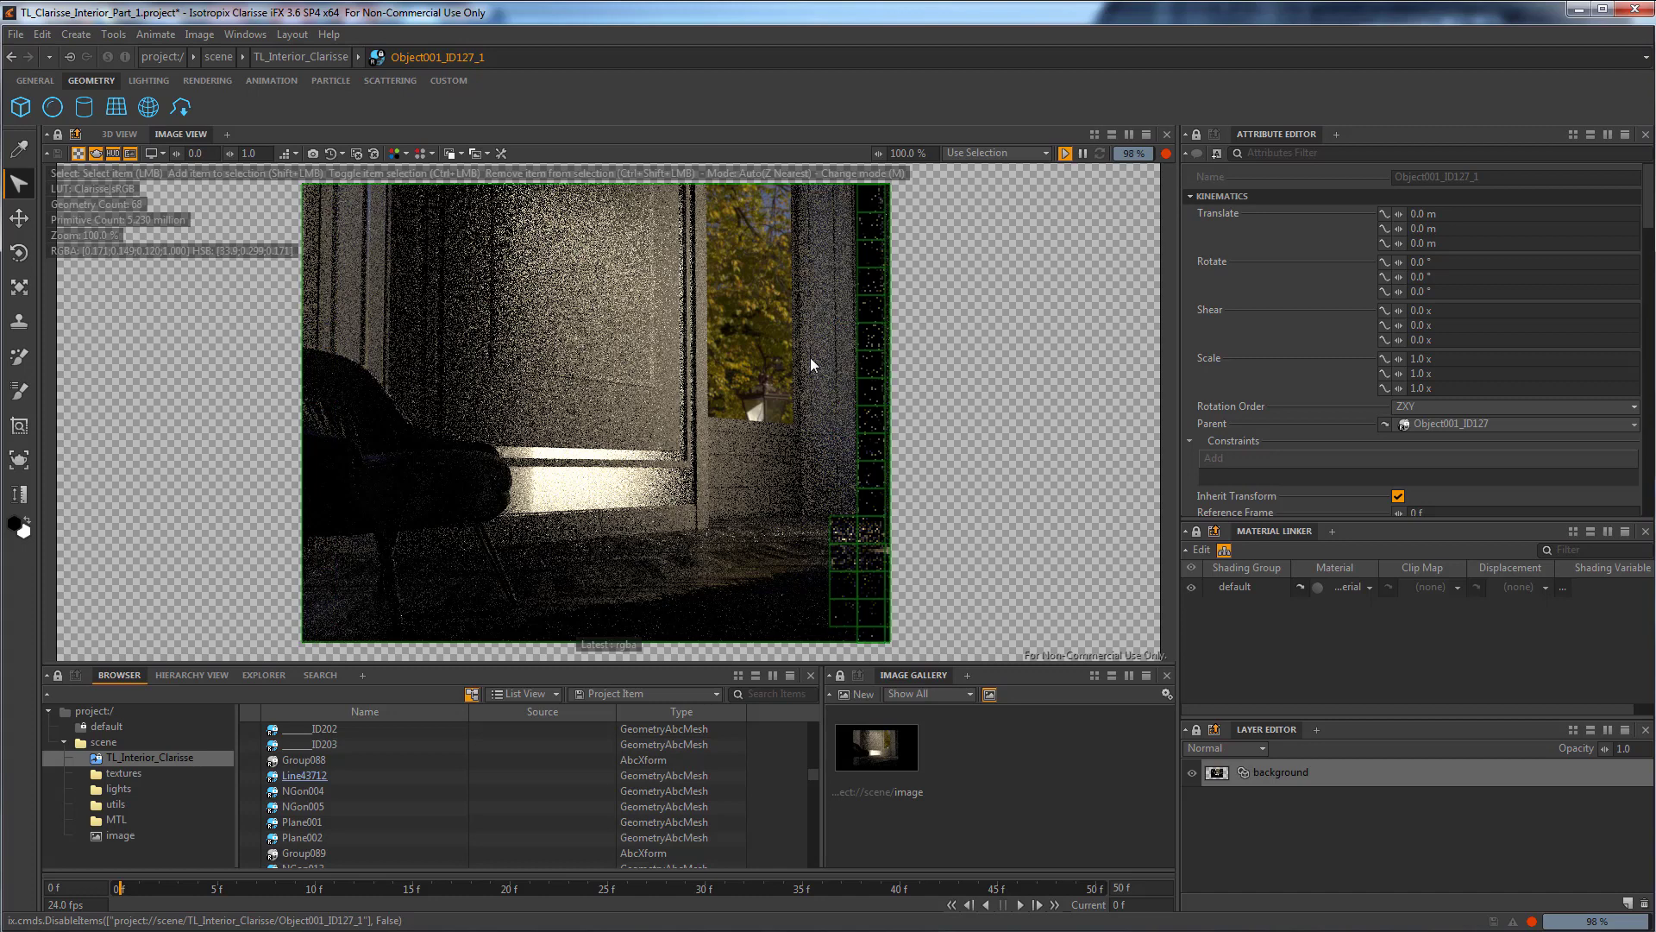
key("ctrl+Tab")
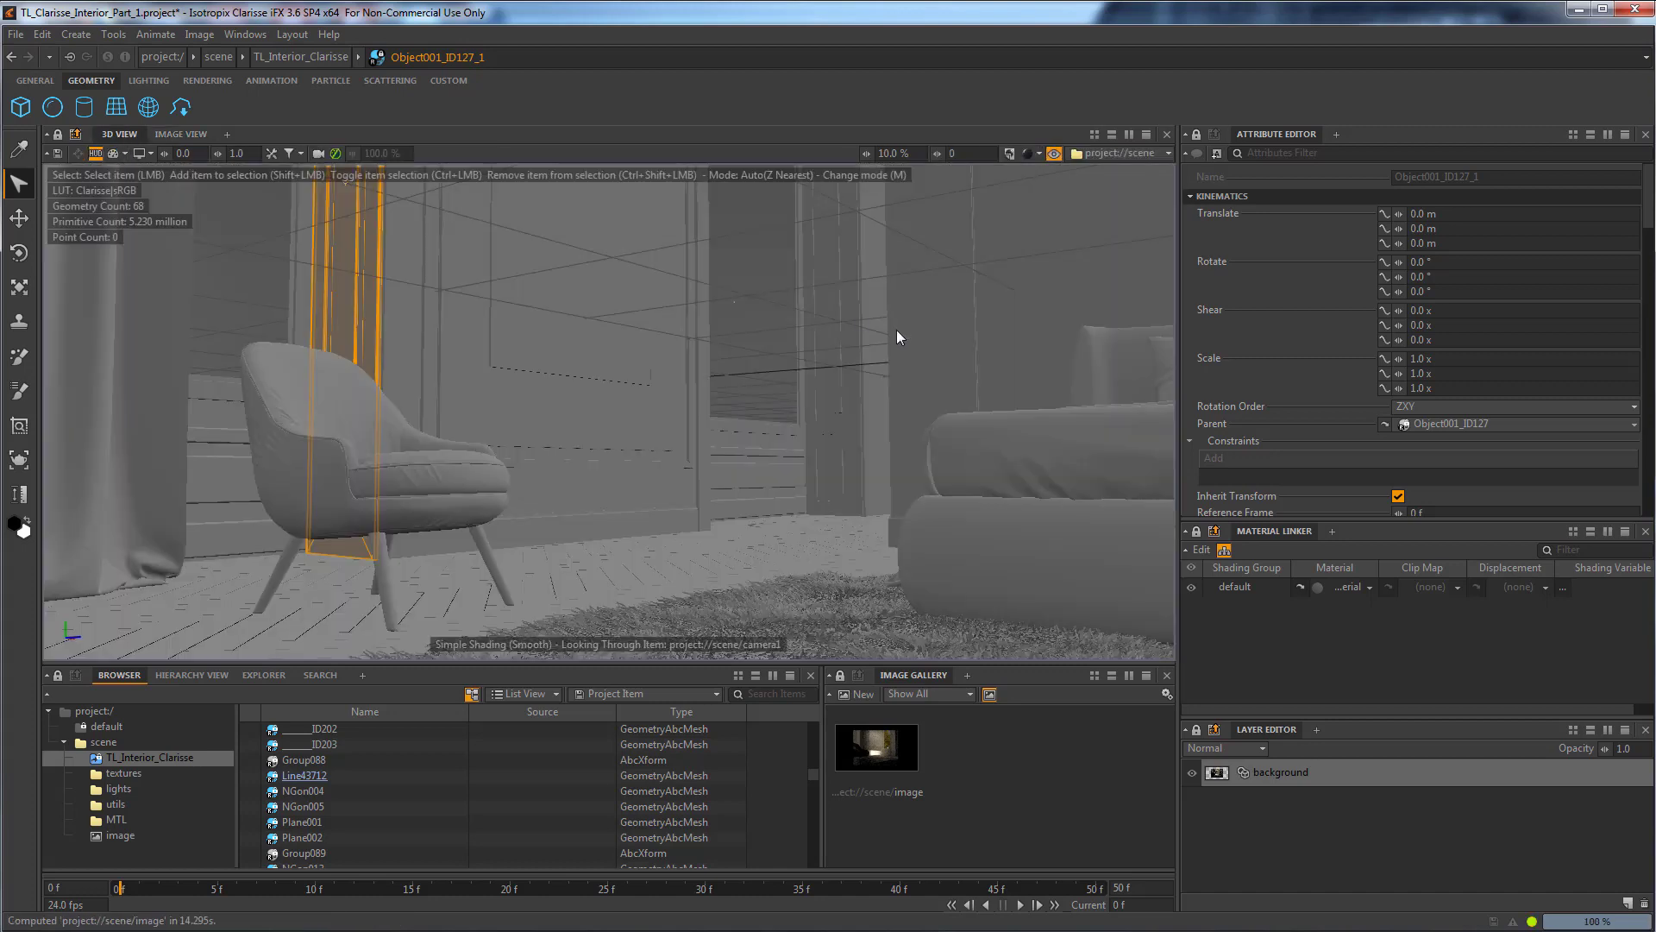
Inspect the room shell from outside and reframe camera1 on a wider interior view of the armchair, rug and bed.
left_click_drag(745, 350, 1197, 319, "alt")
scroll(928, 368, "down", 5)
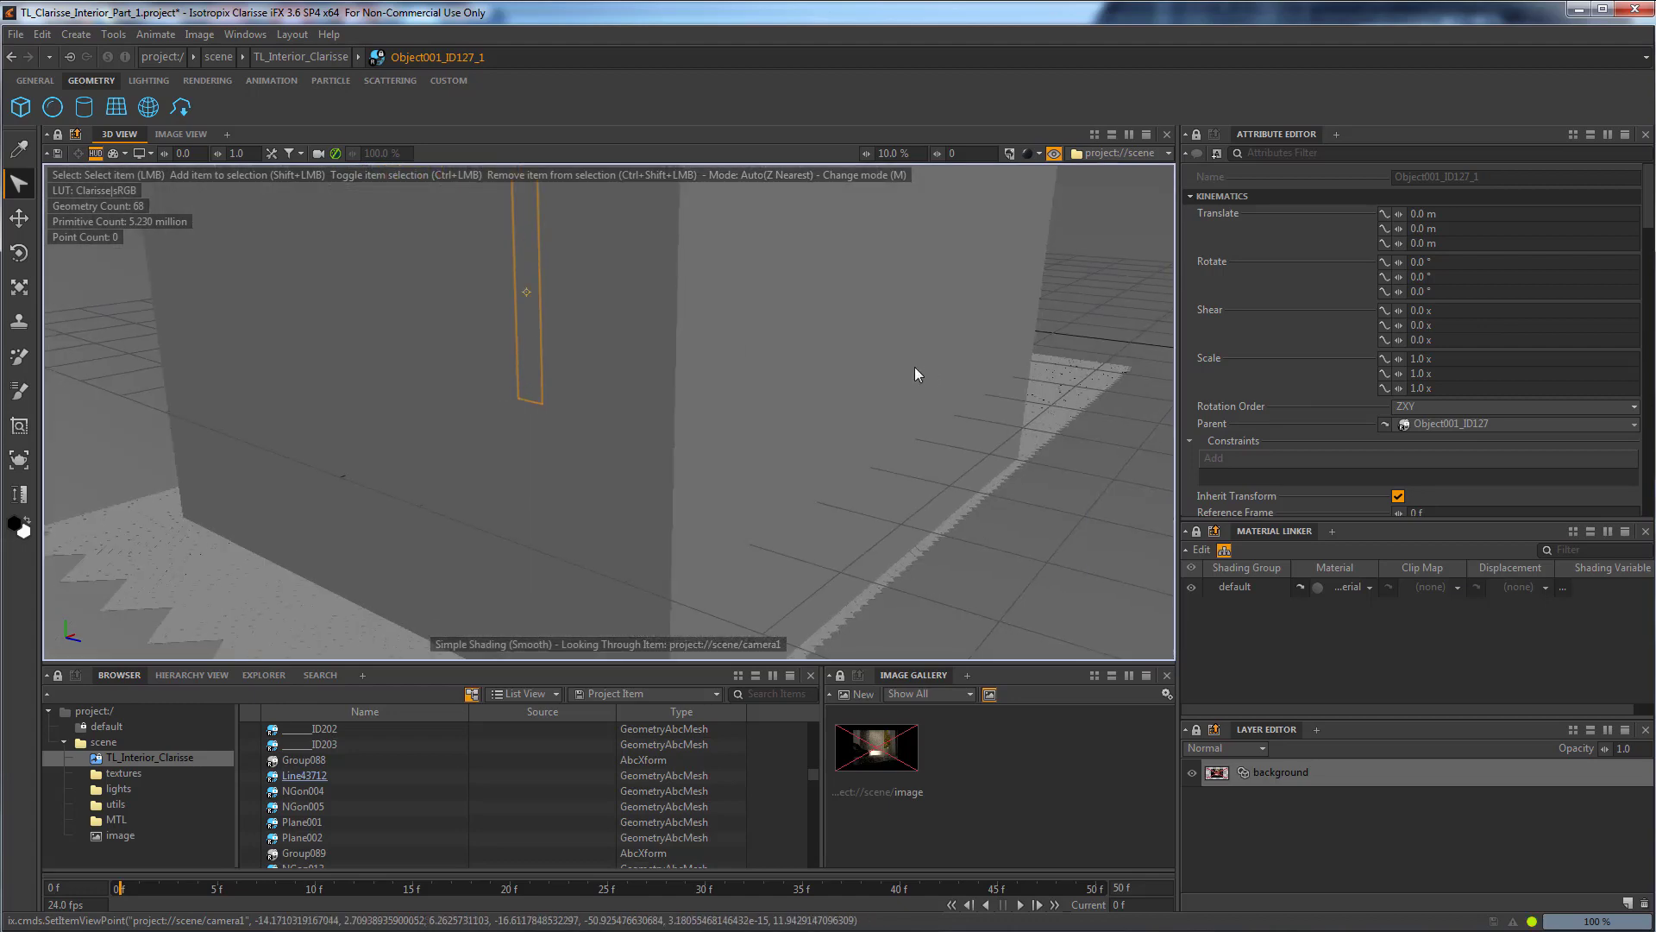
scroll(914, 365, "down", 5)
scroll(562, 343, "down", 3)
left_click_drag(620, 375, 651, 388, "alt")
scroll(627, 383, "up", 5)
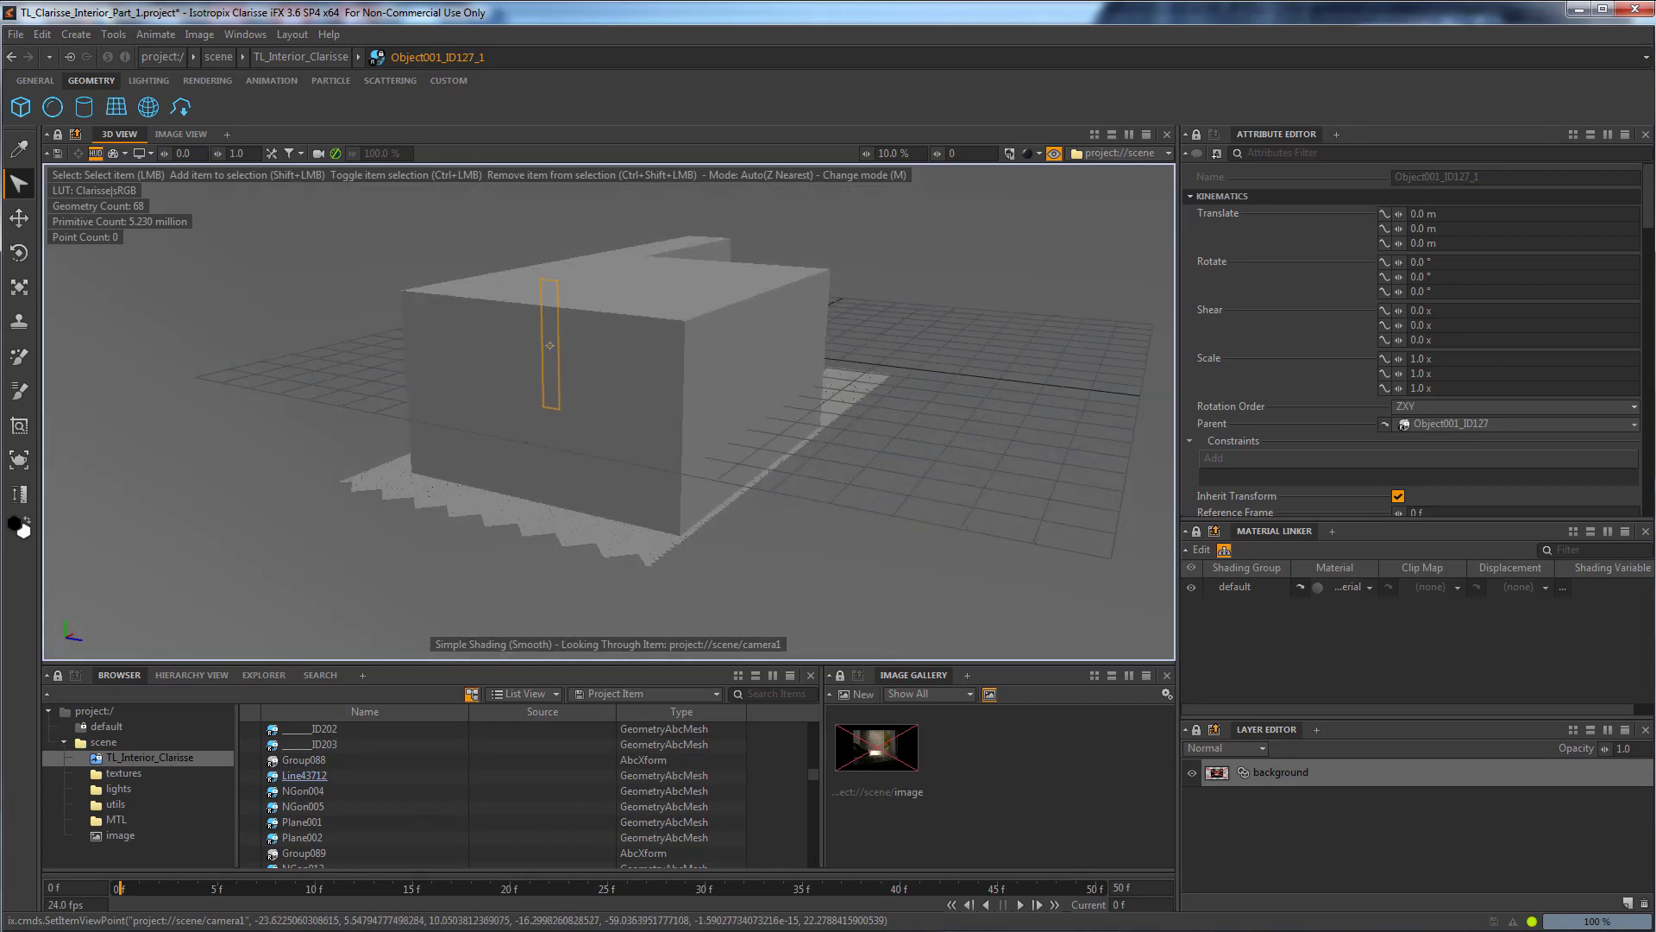
scroll(528, 420, "up", 5)
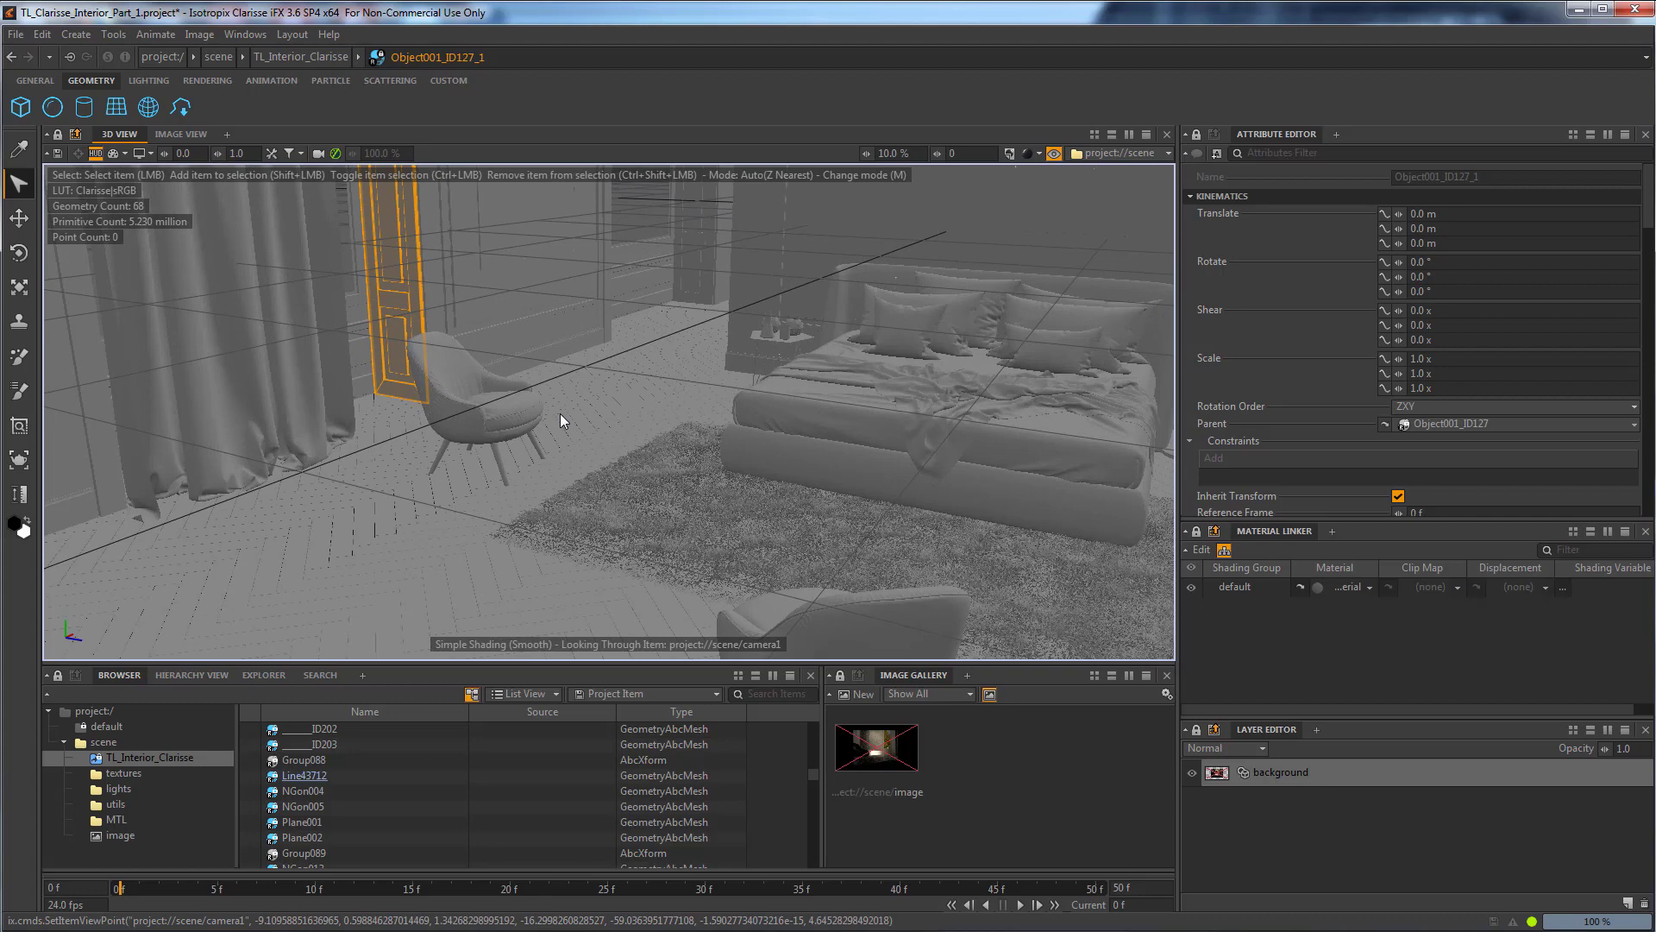
Disable the env_mesh sphere in the utils context.
left_click(115, 804)
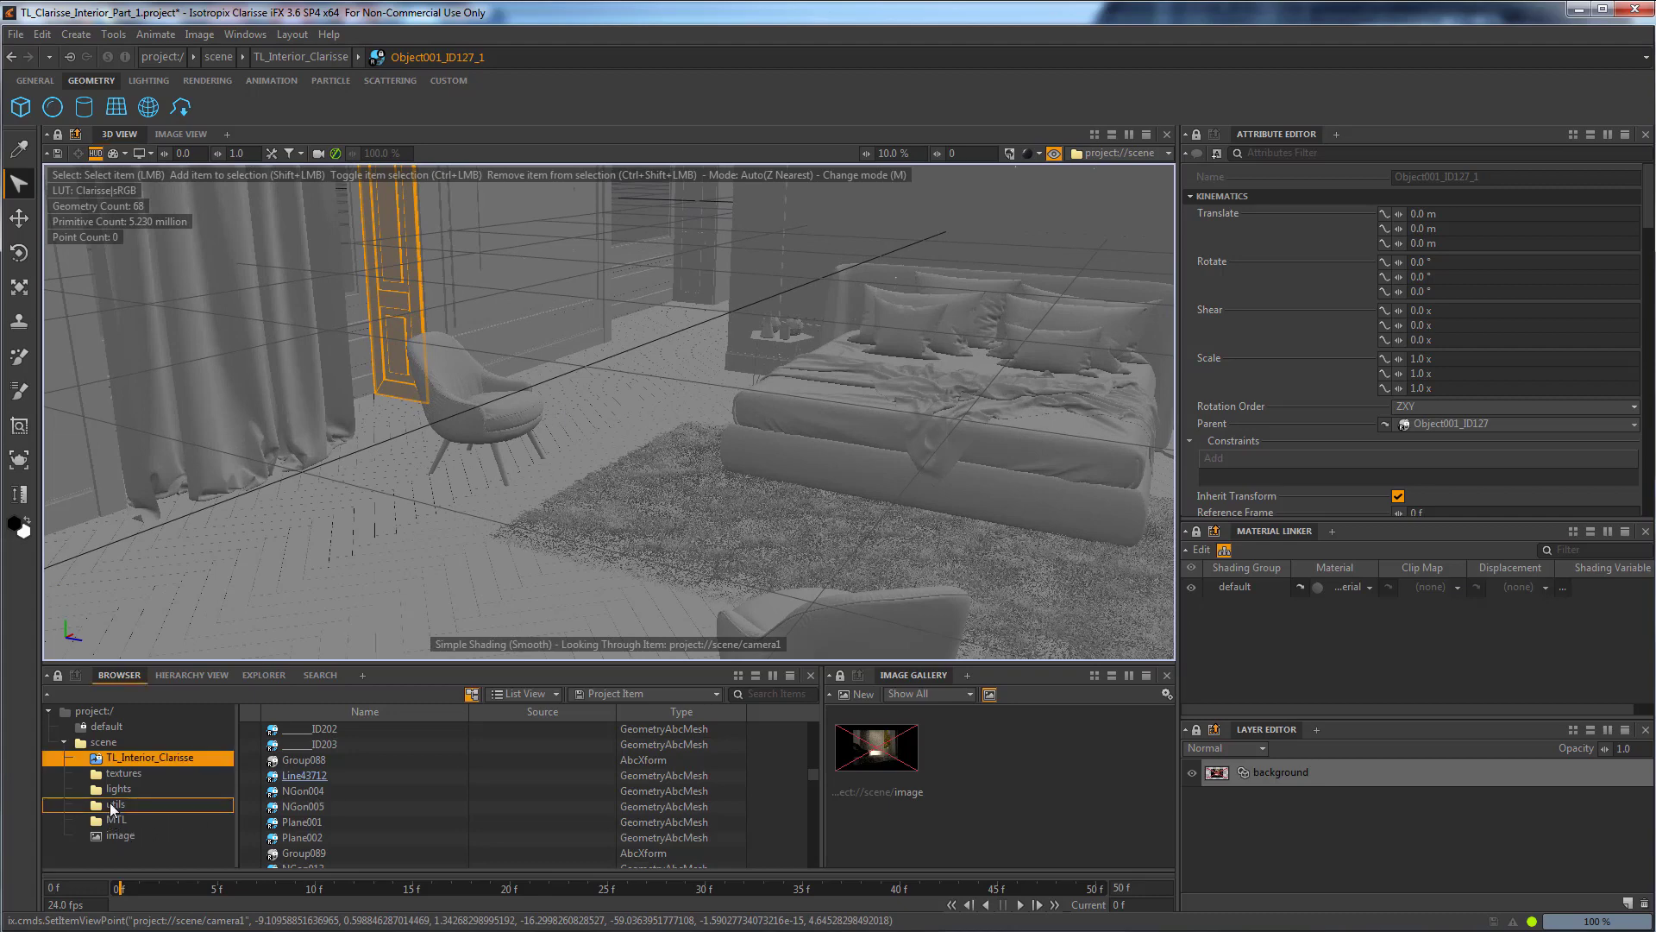
left_click(304, 729)
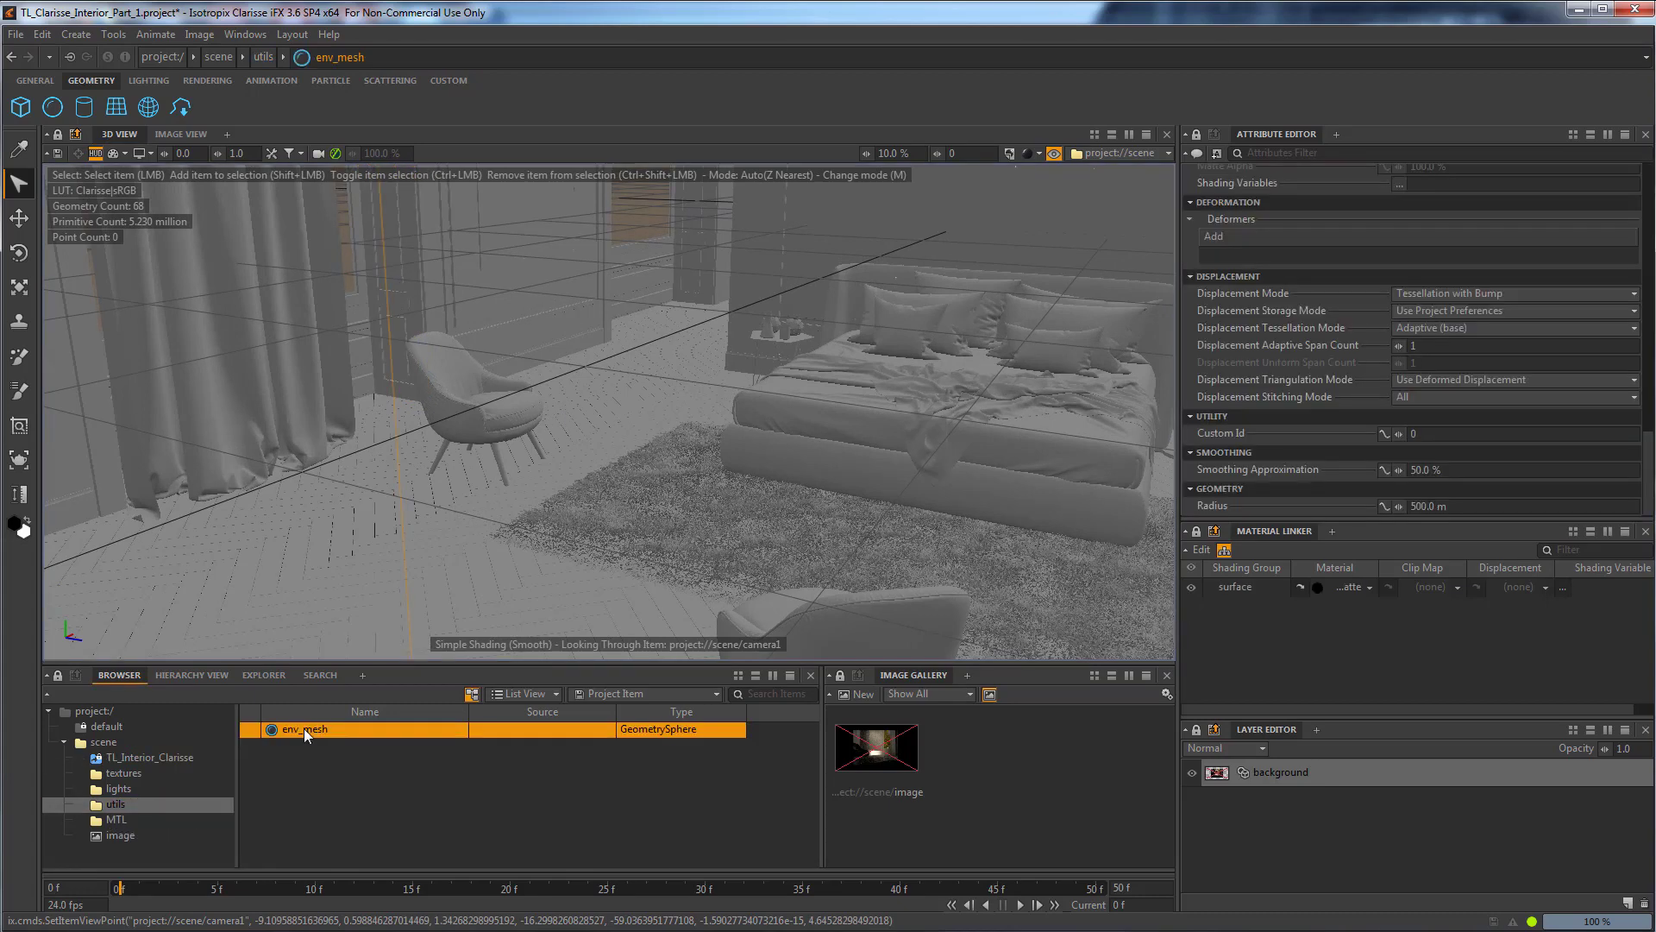
key("d")
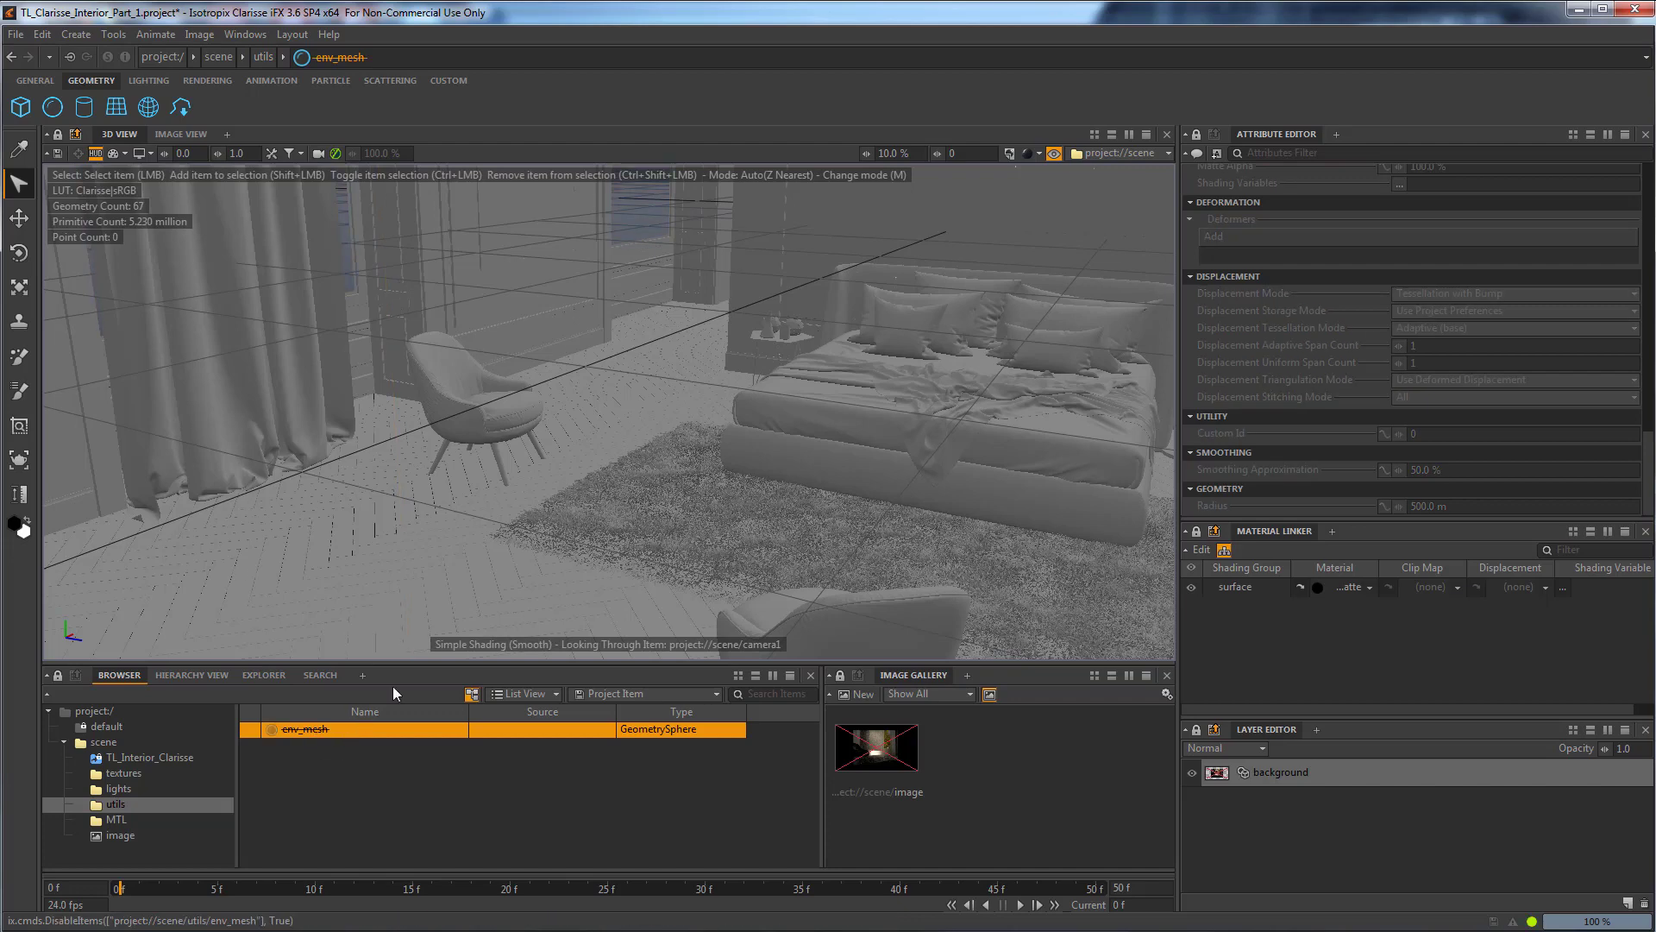
Turn off the render region so the whole image renders, and save the project.
left_click(177, 133)
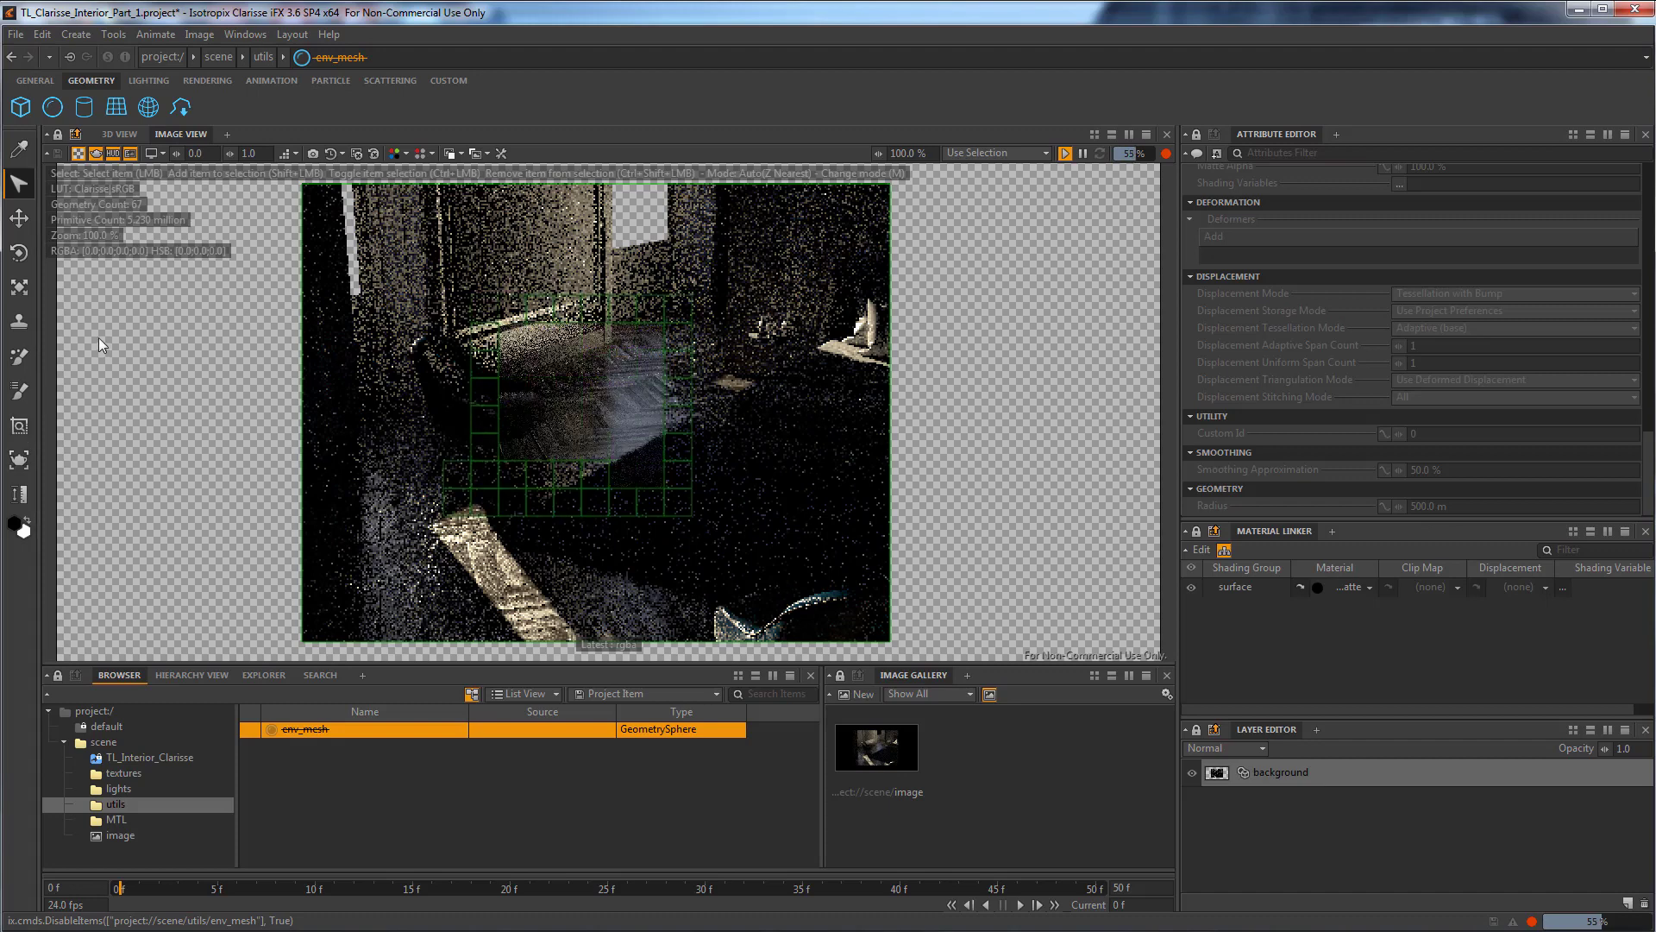
left_click(130, 152)
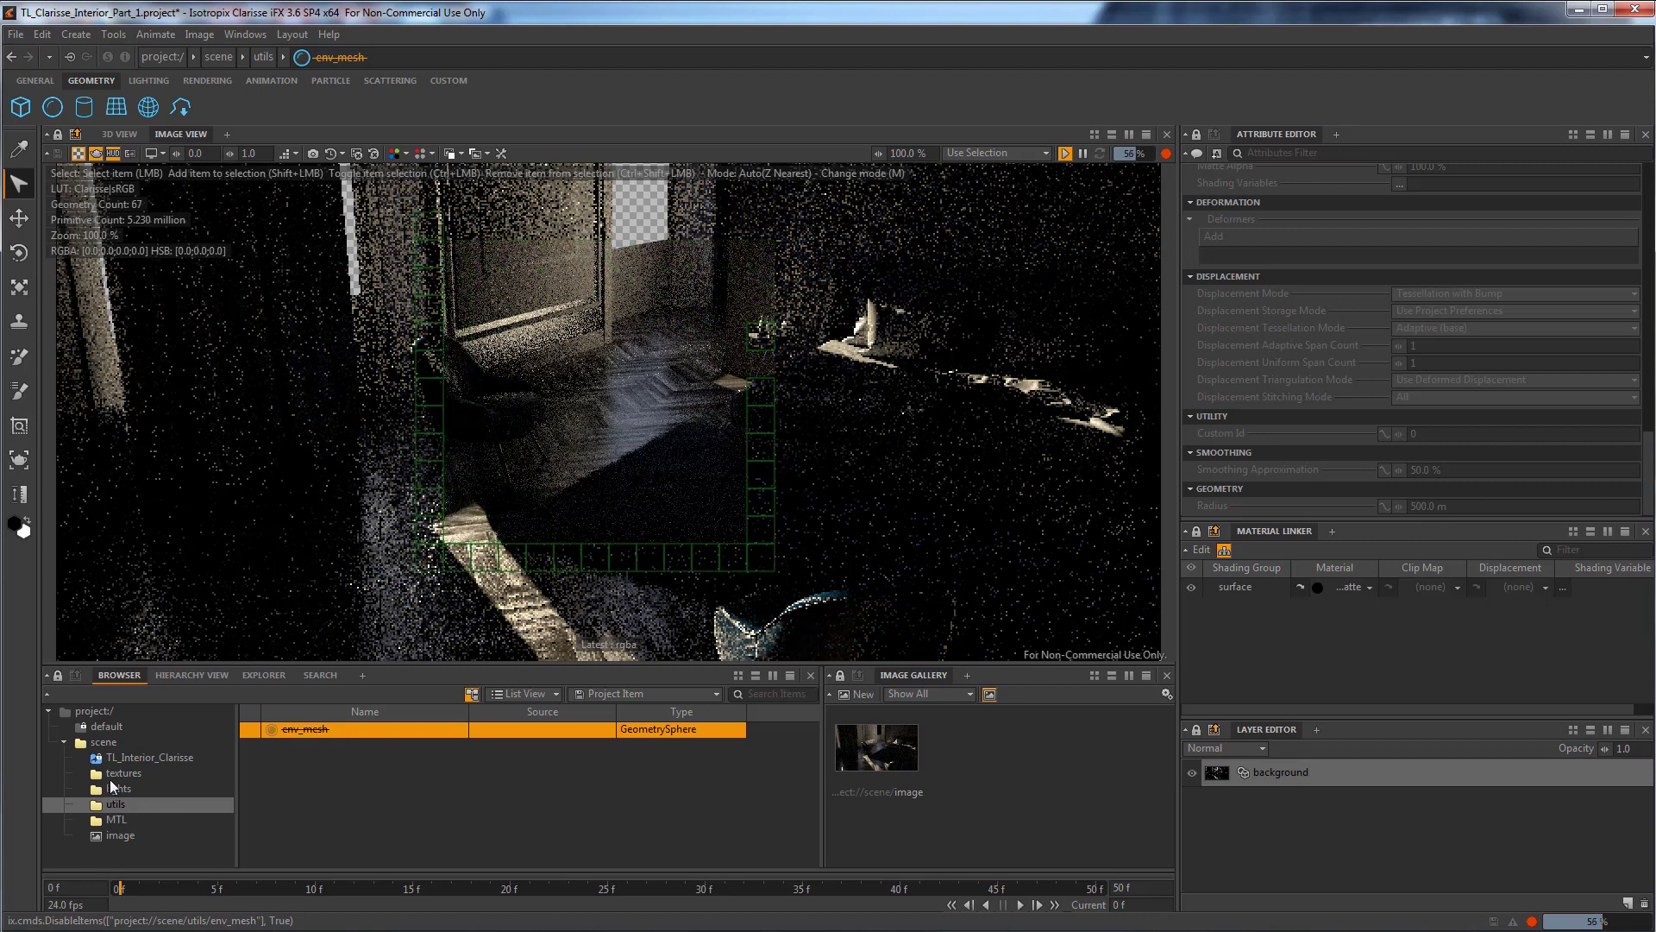
left_click(15, 34)
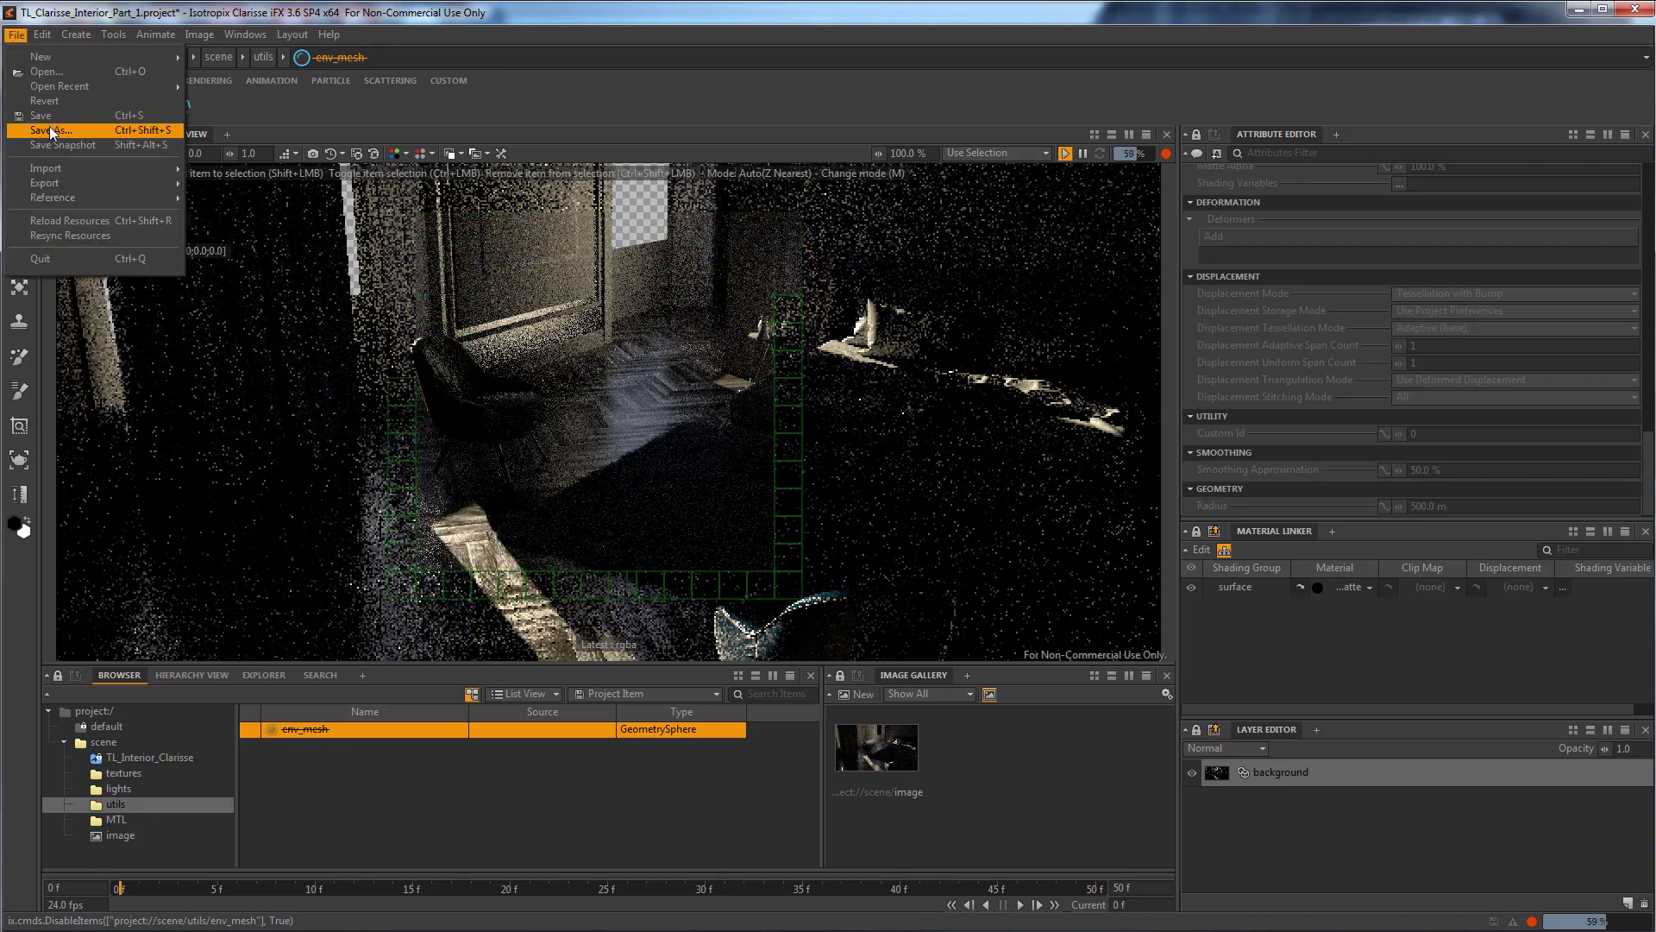
key("Escape")
key("ctrl+s")
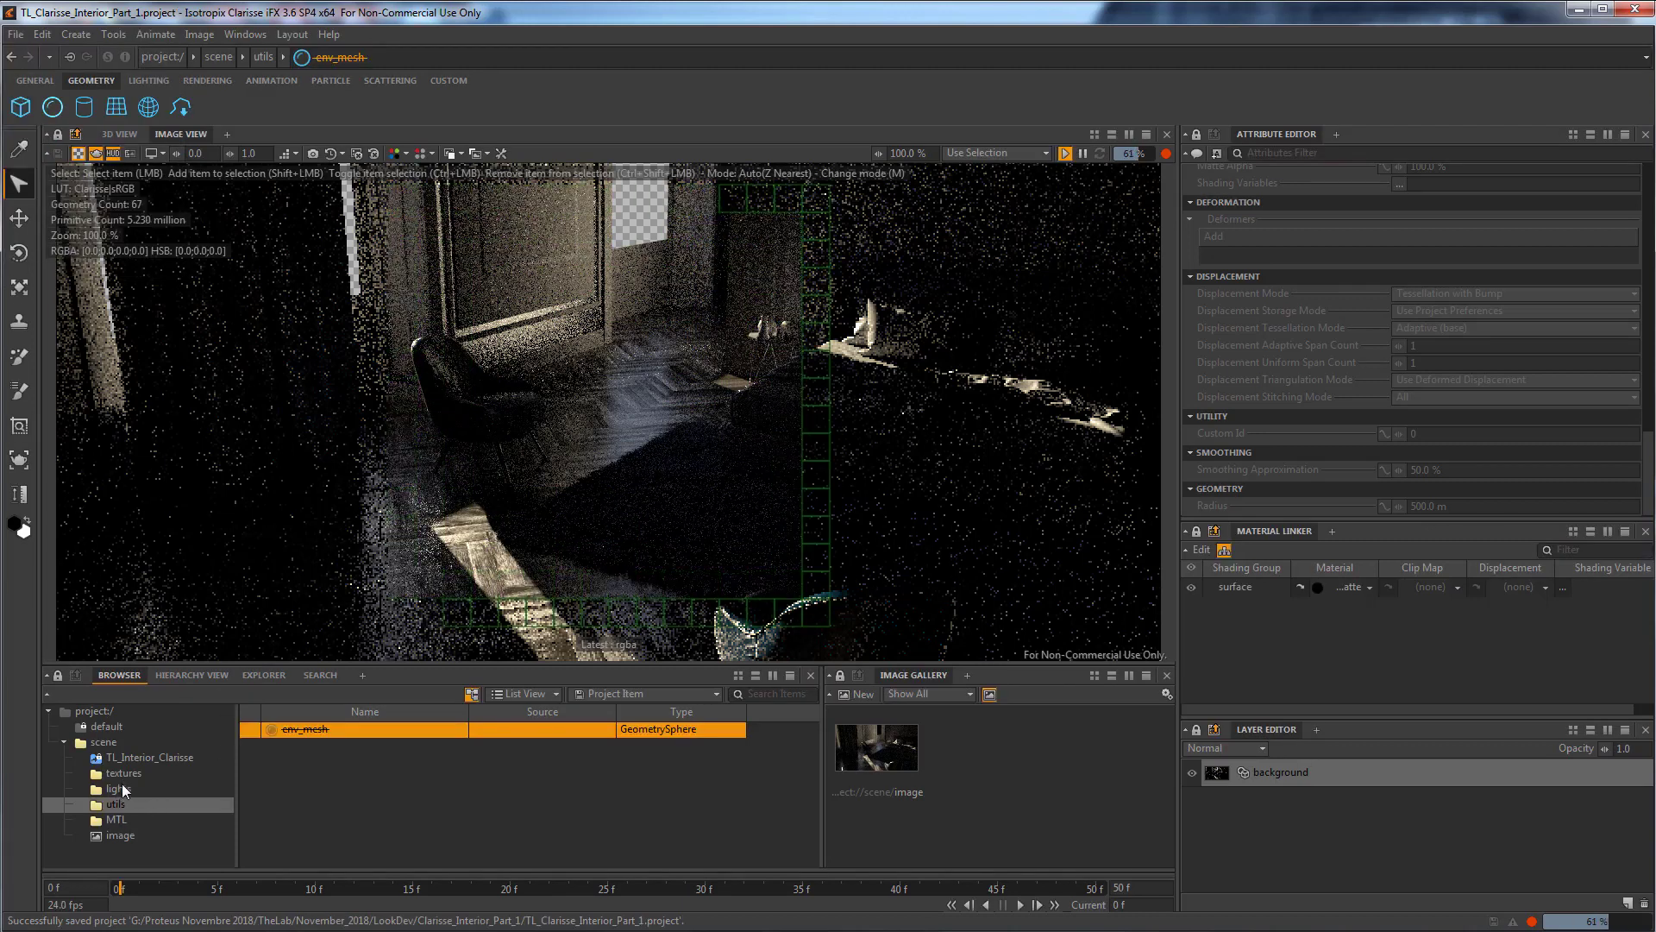
Set the sample count of the environment light in the lights context to 128.
left_click(119, 788)
left_click(308, 731)
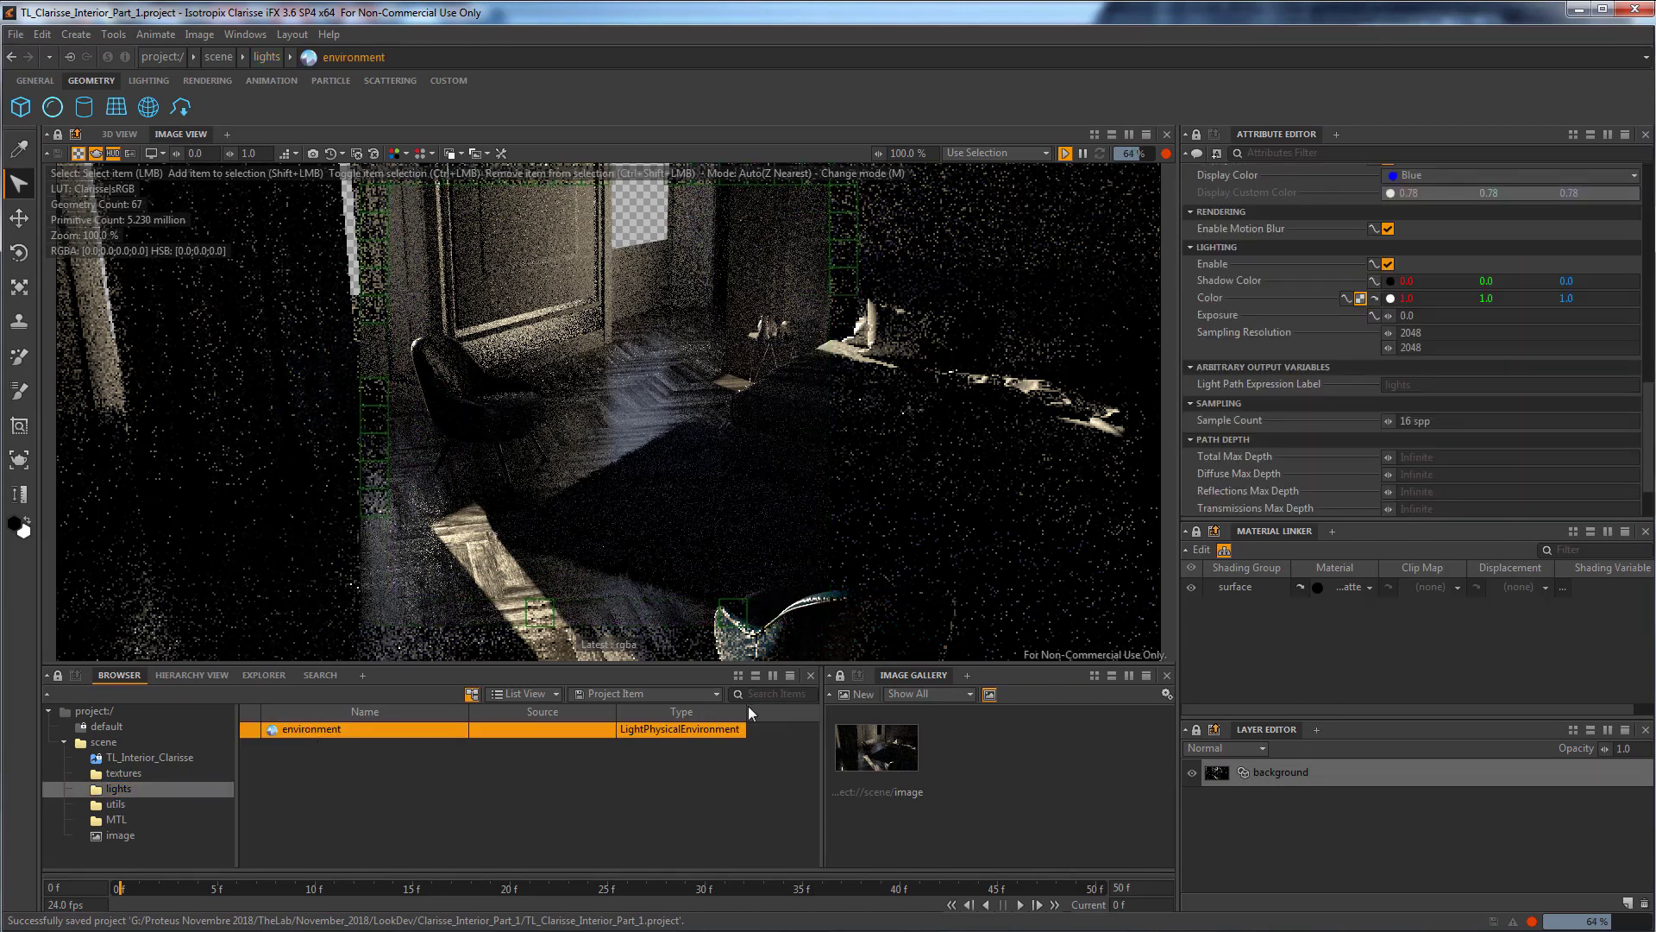
left_click(1449, 422)
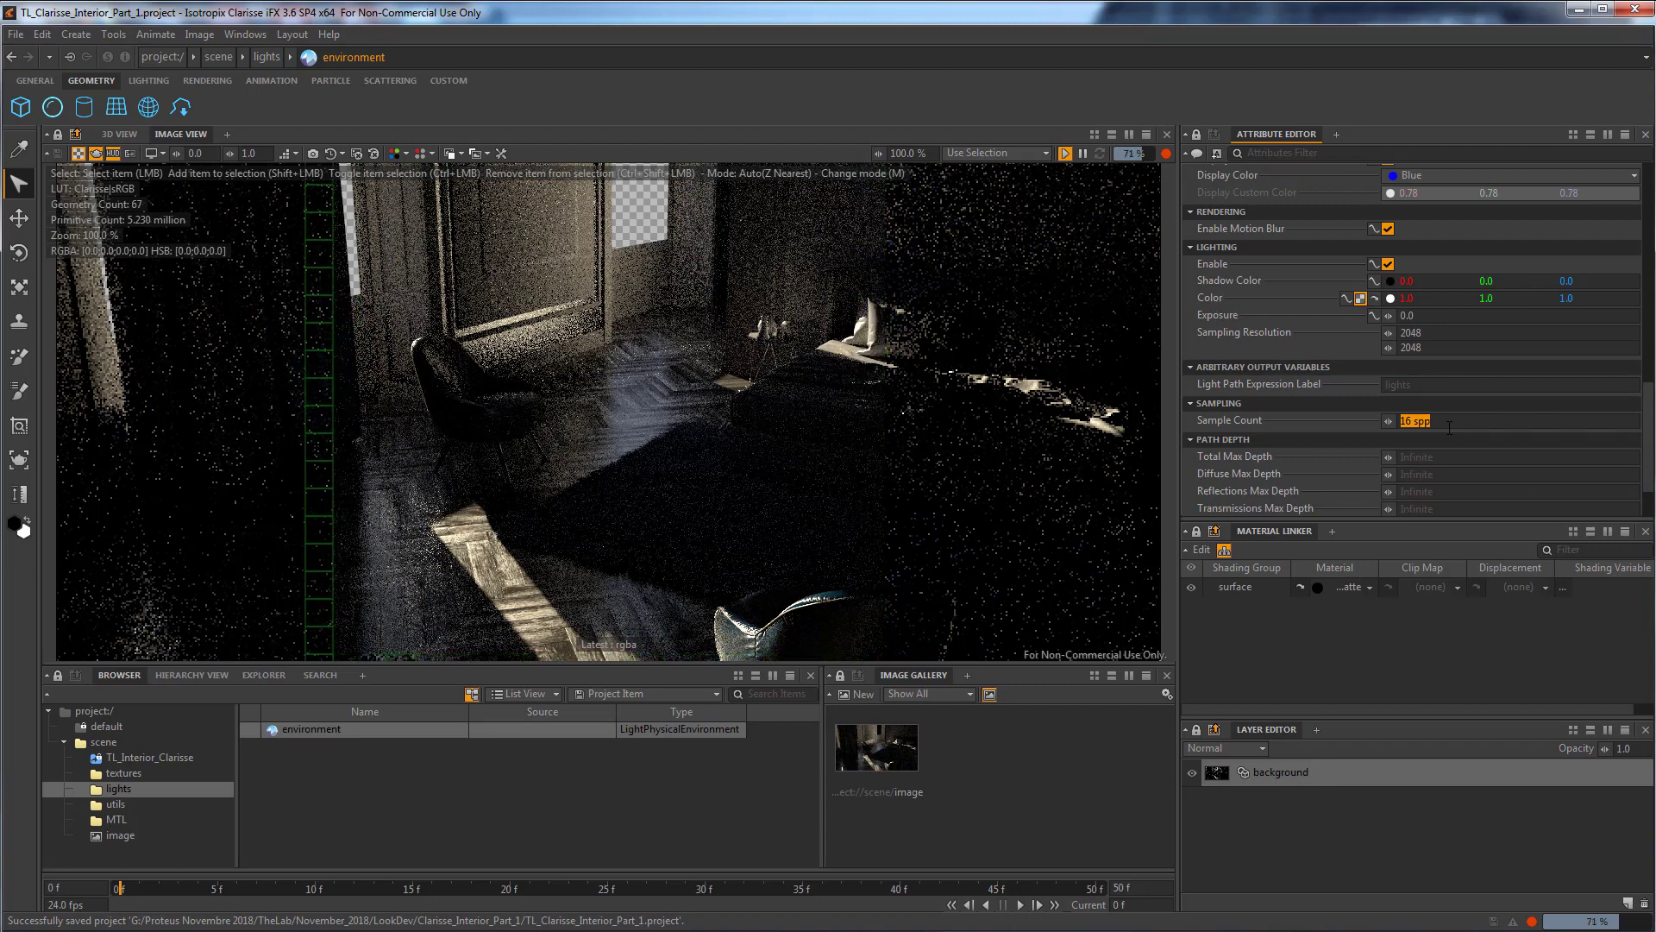
type("8")
key("Tab")
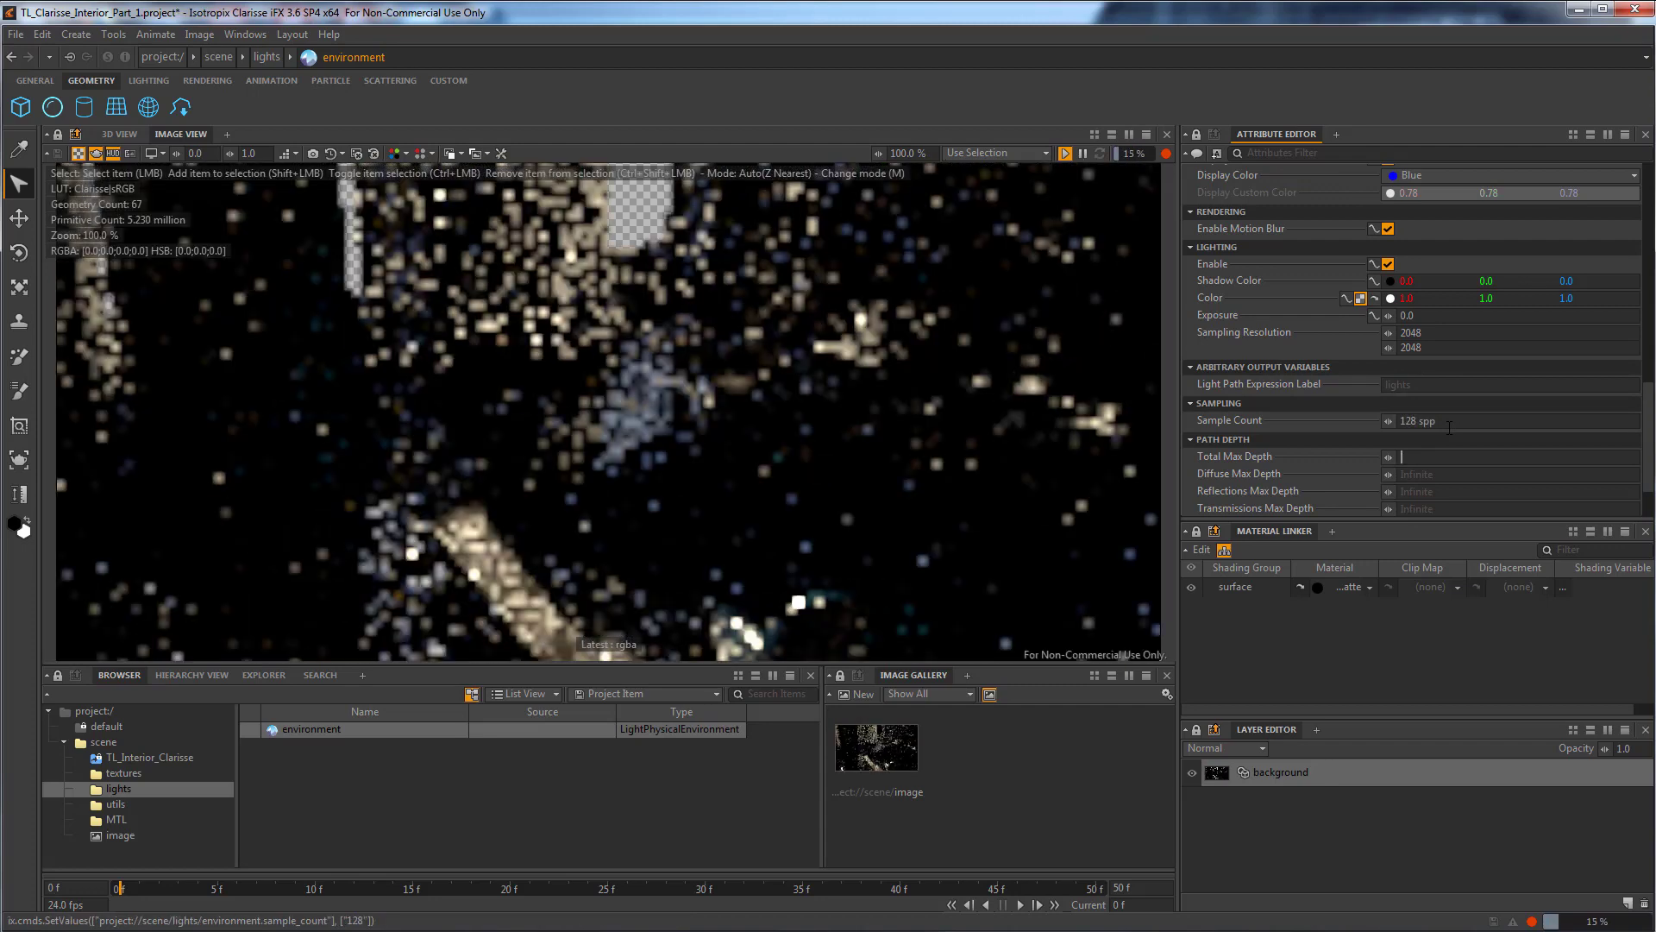
Try exposure values of 1 and 5 on the environment light.
left_click(1415, 316)
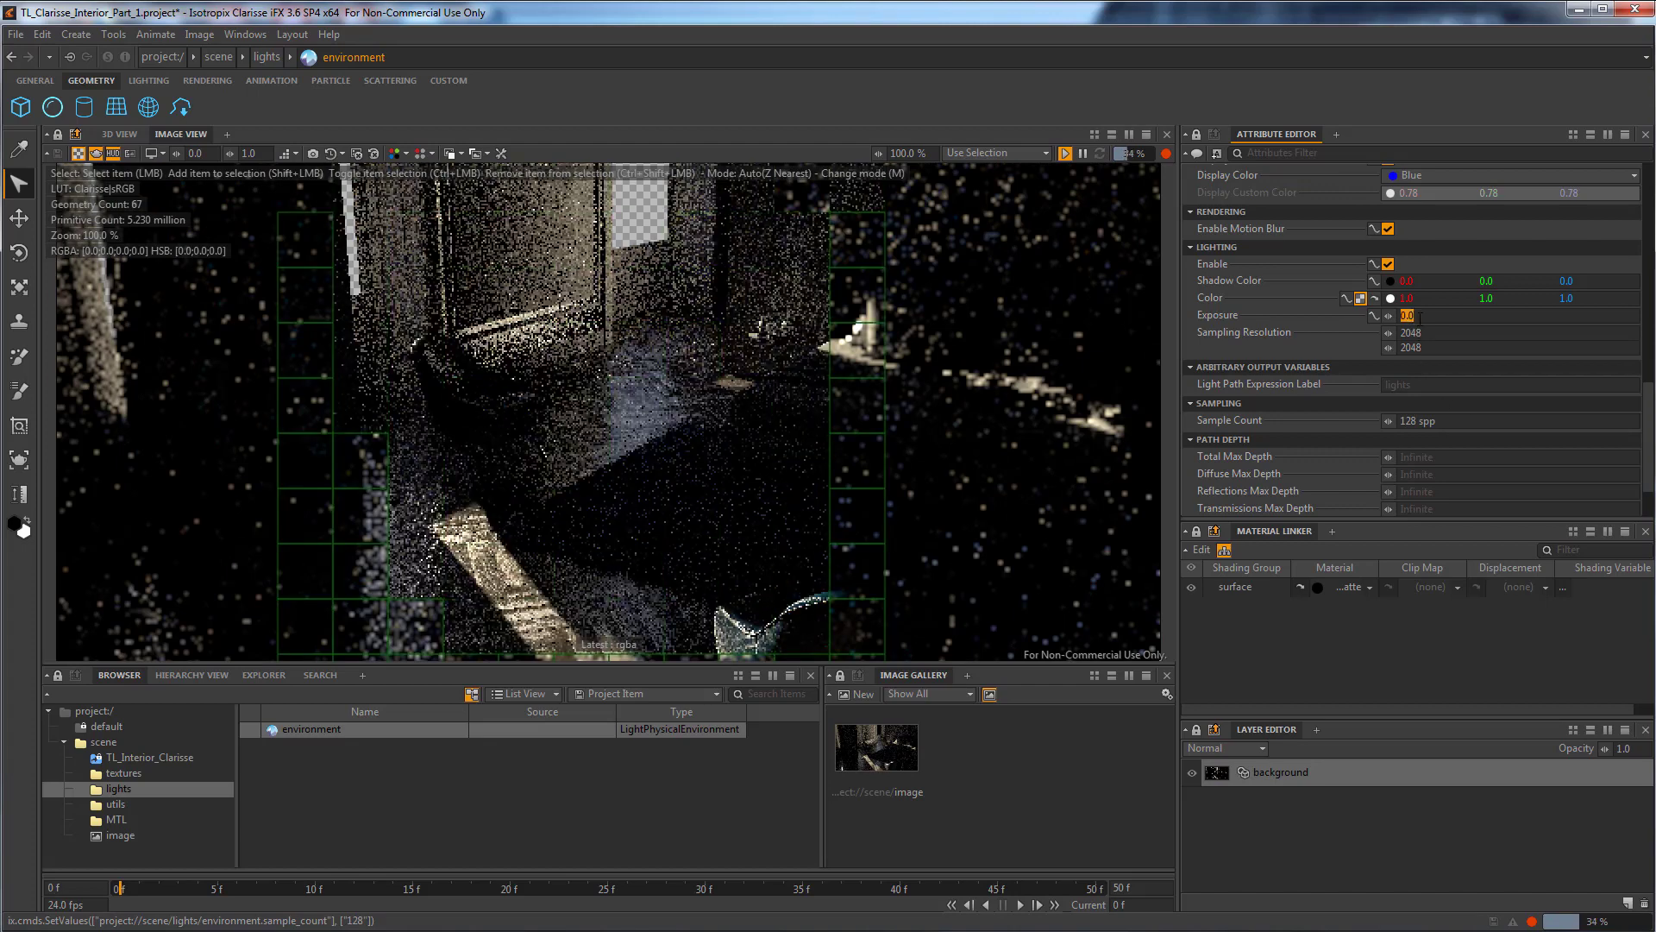
type("1")
key("Tab")
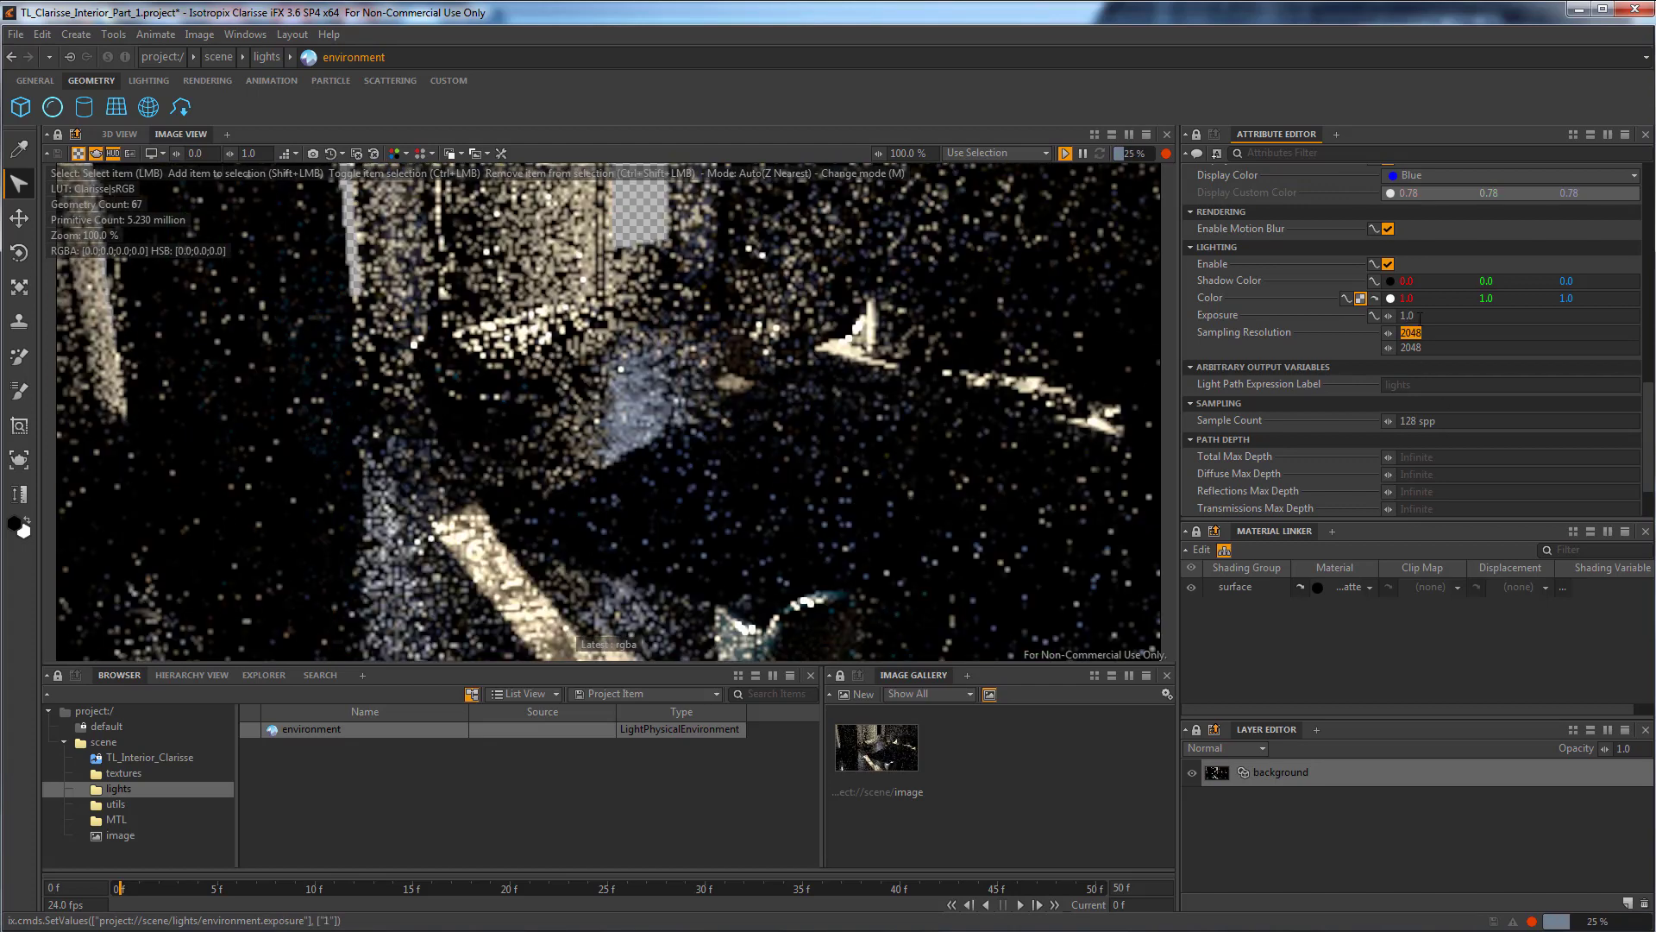
left_click(1415, 315)
type("5")
key("Return")
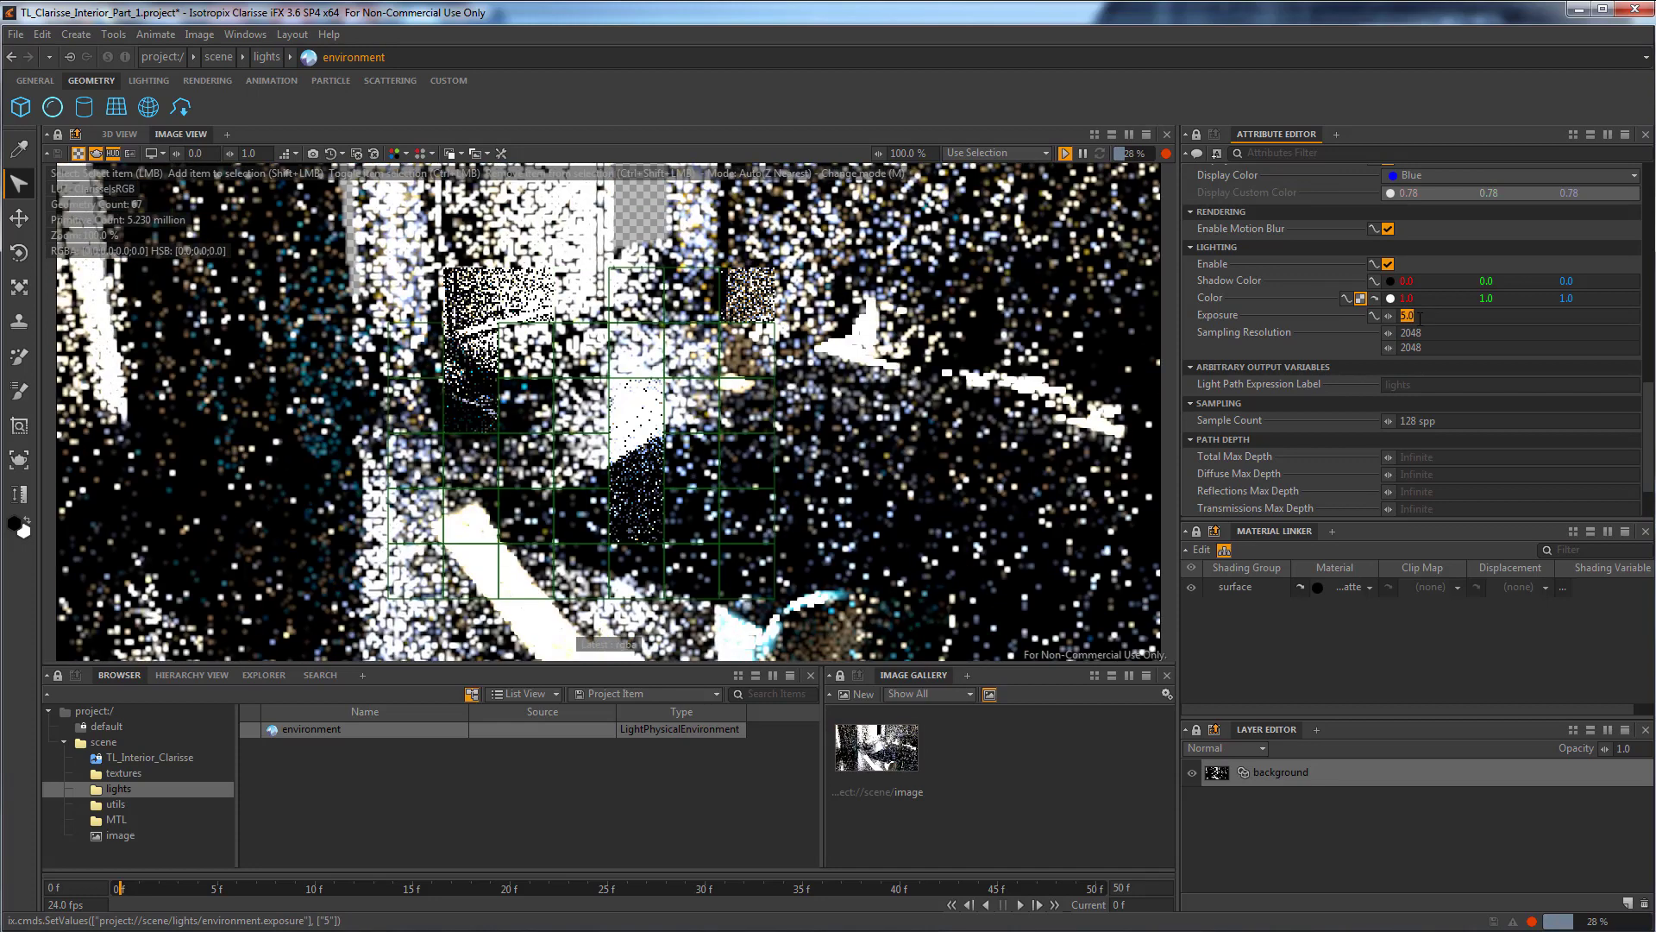
Set the environment light's exposure to 3.
left_click(1417, 316)
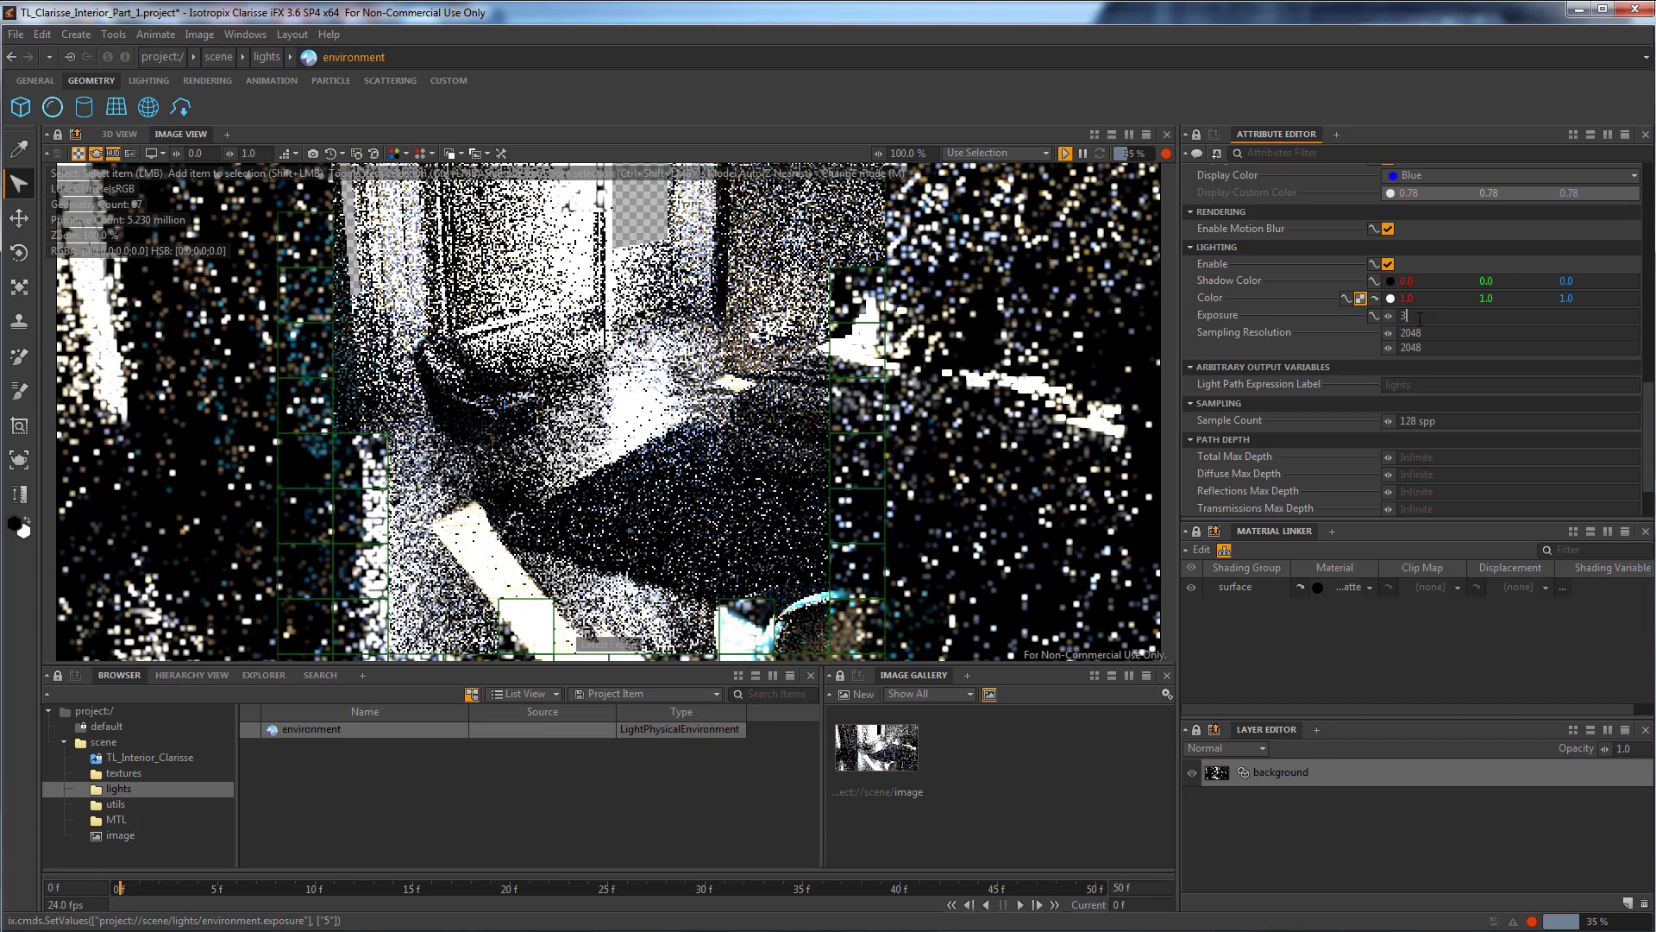
type("3")
key("Tab")
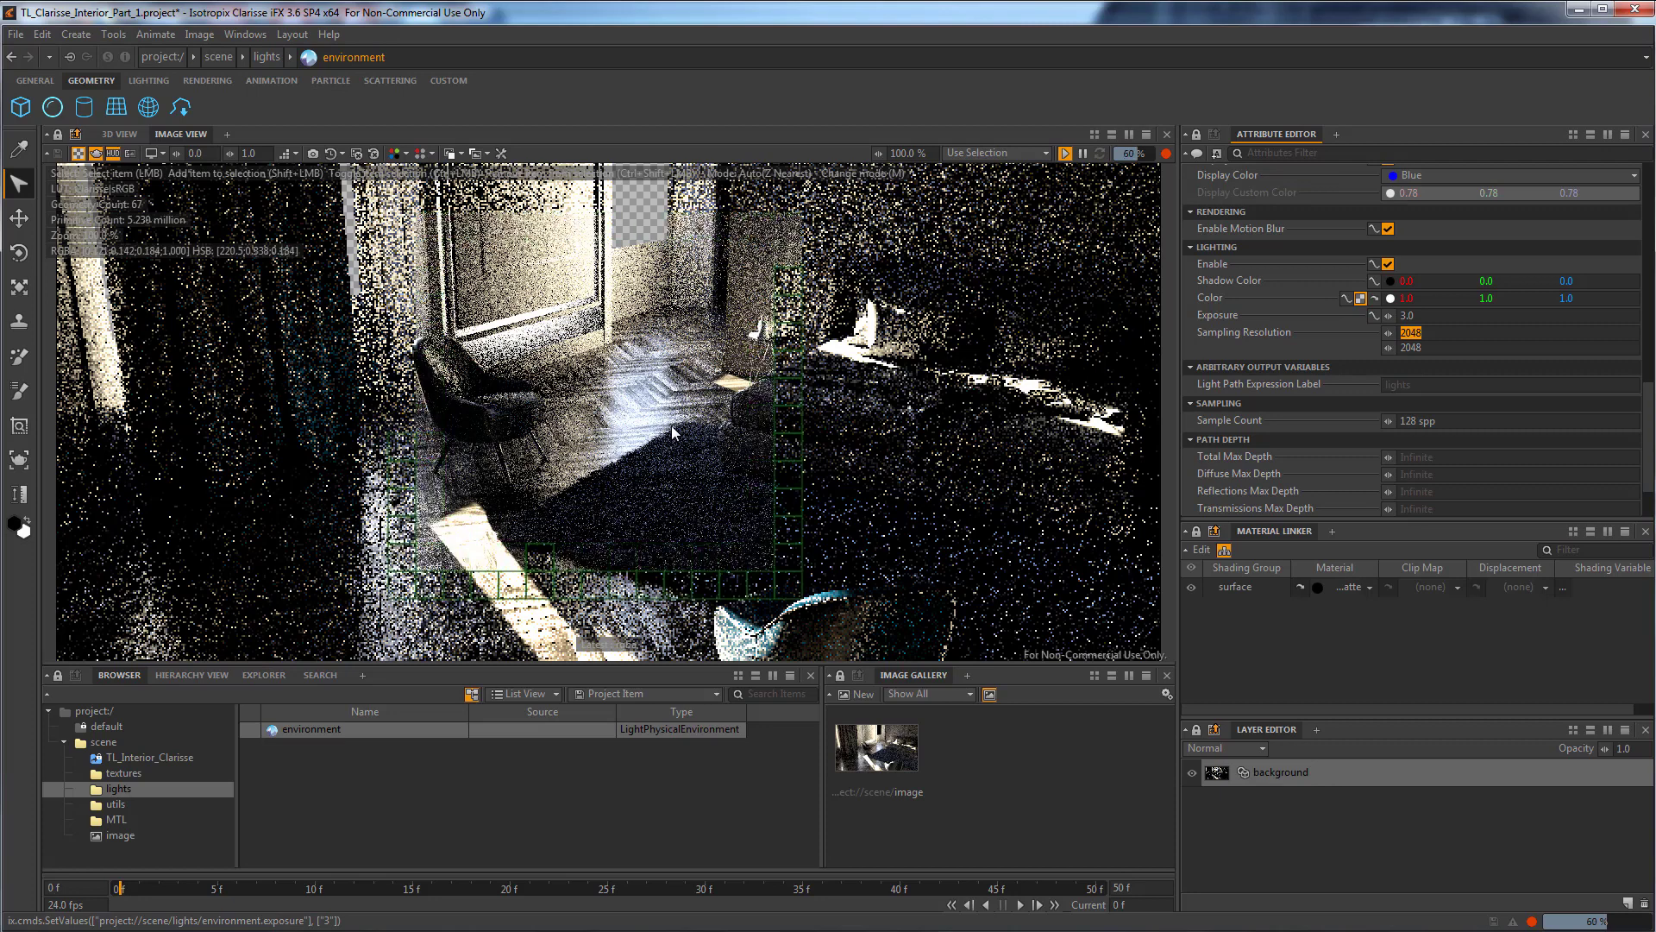
Disable the curtain_1 mesh in the 3D view and check the room's lighting in the rendered image.
left_click(120, 133)
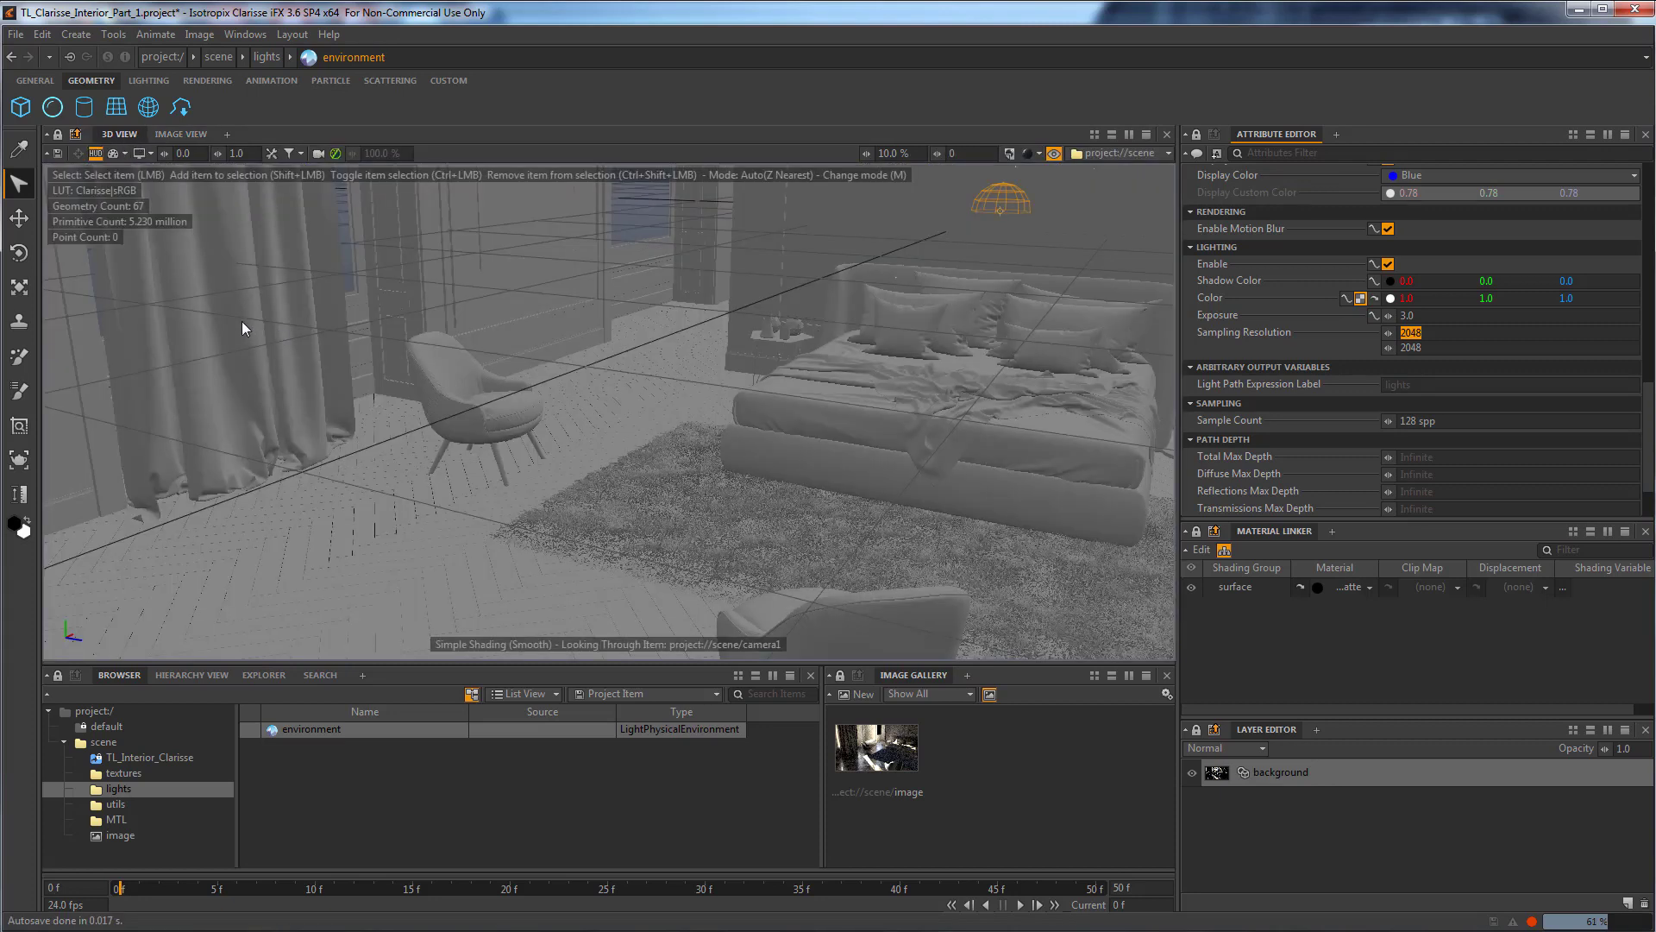
left_click(243, 328)
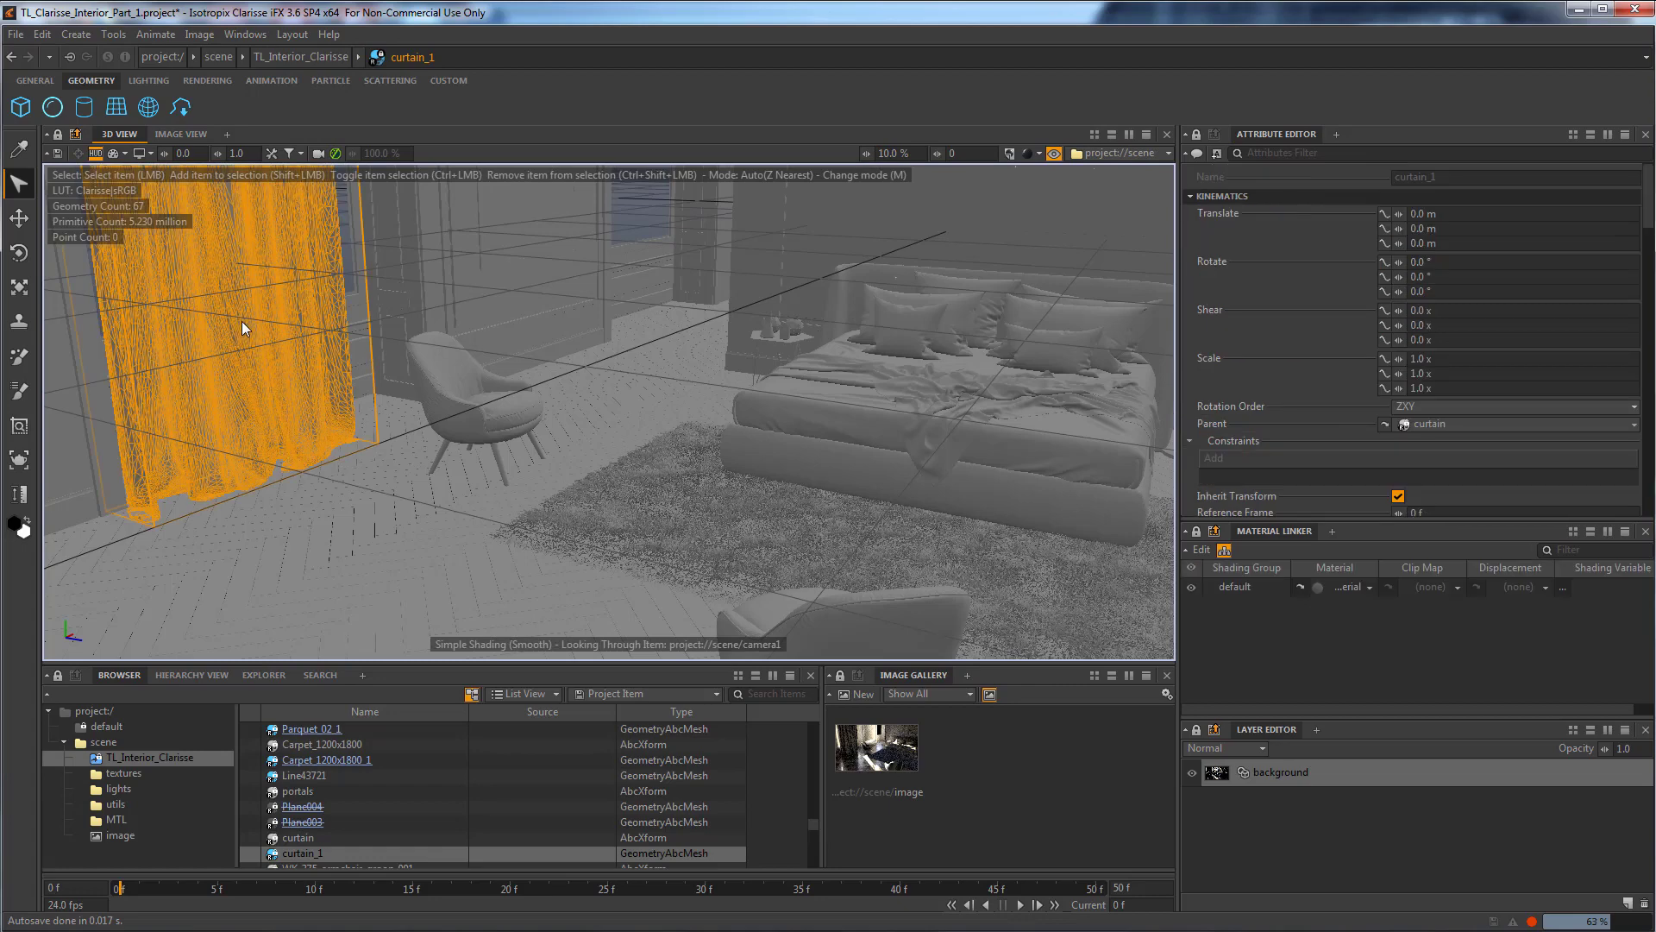
key("d")
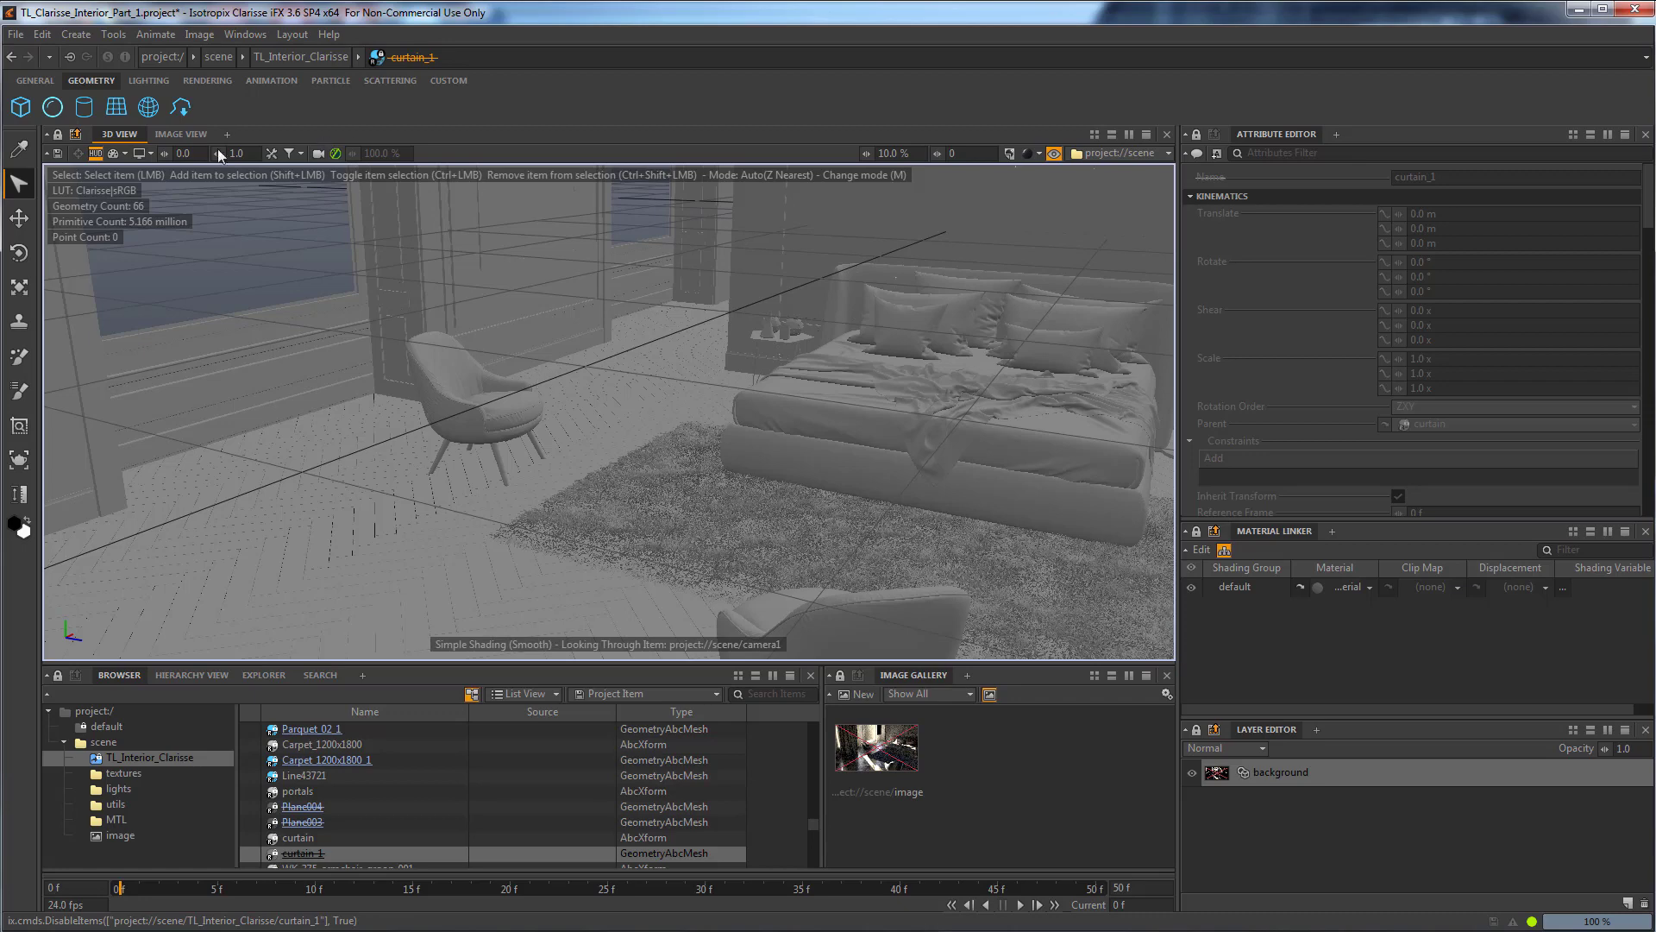
left_click(173, 136)
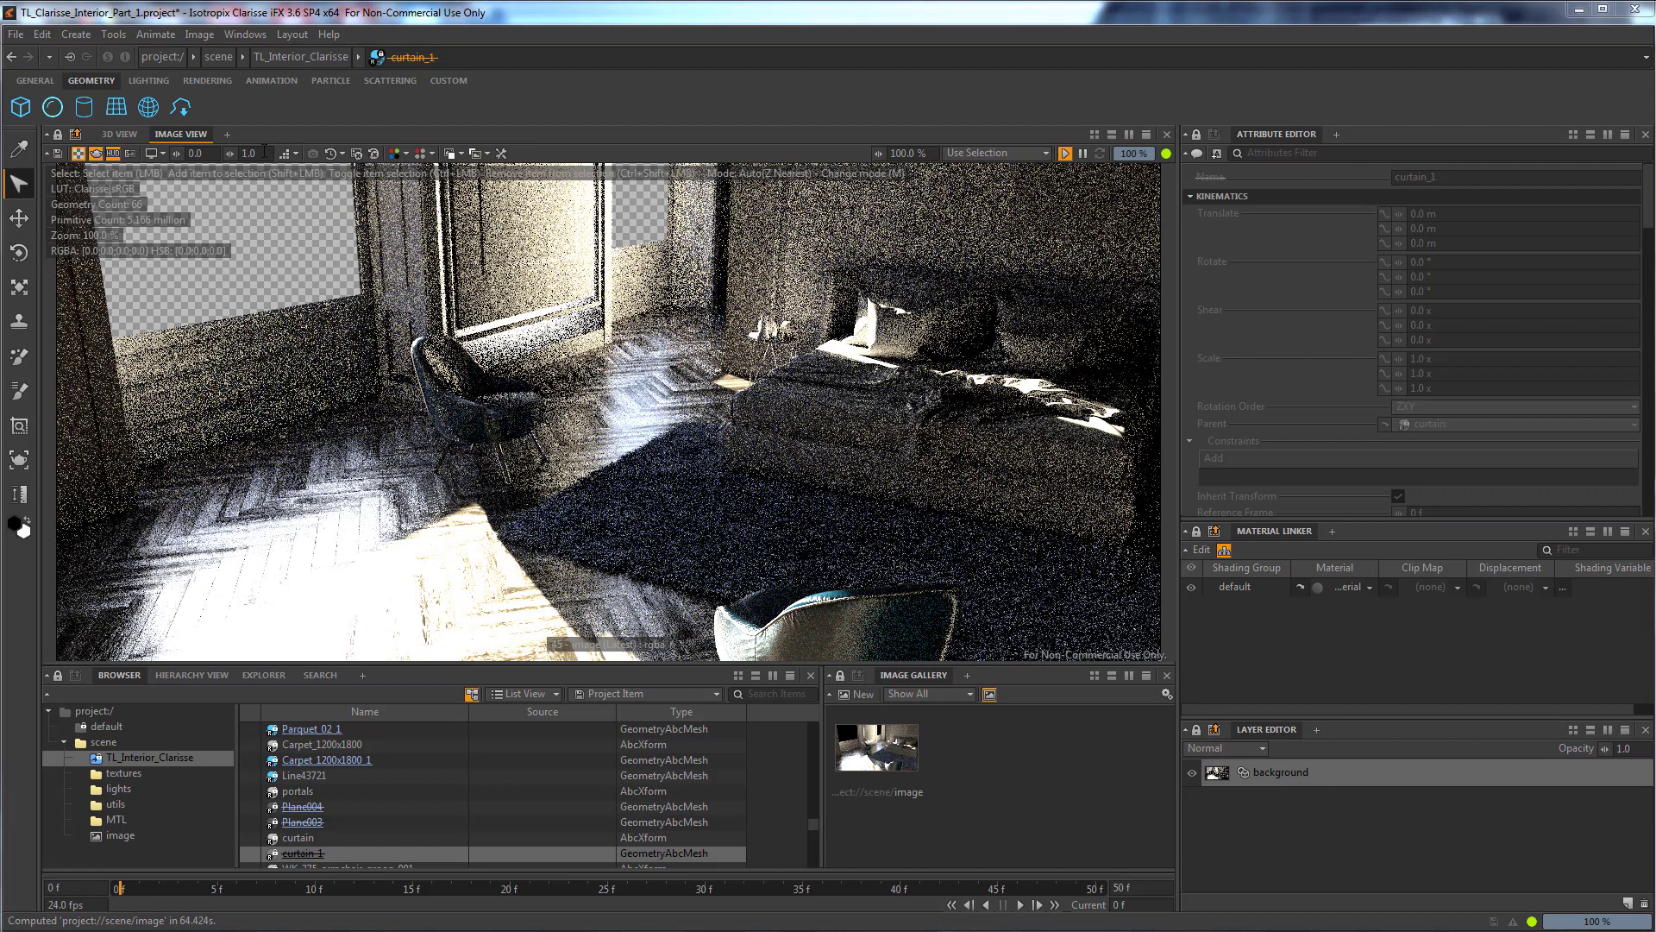
Set the image view's gamma to 2.2 and re-enable the curtain_1 mesh.
left_click(263, 150)
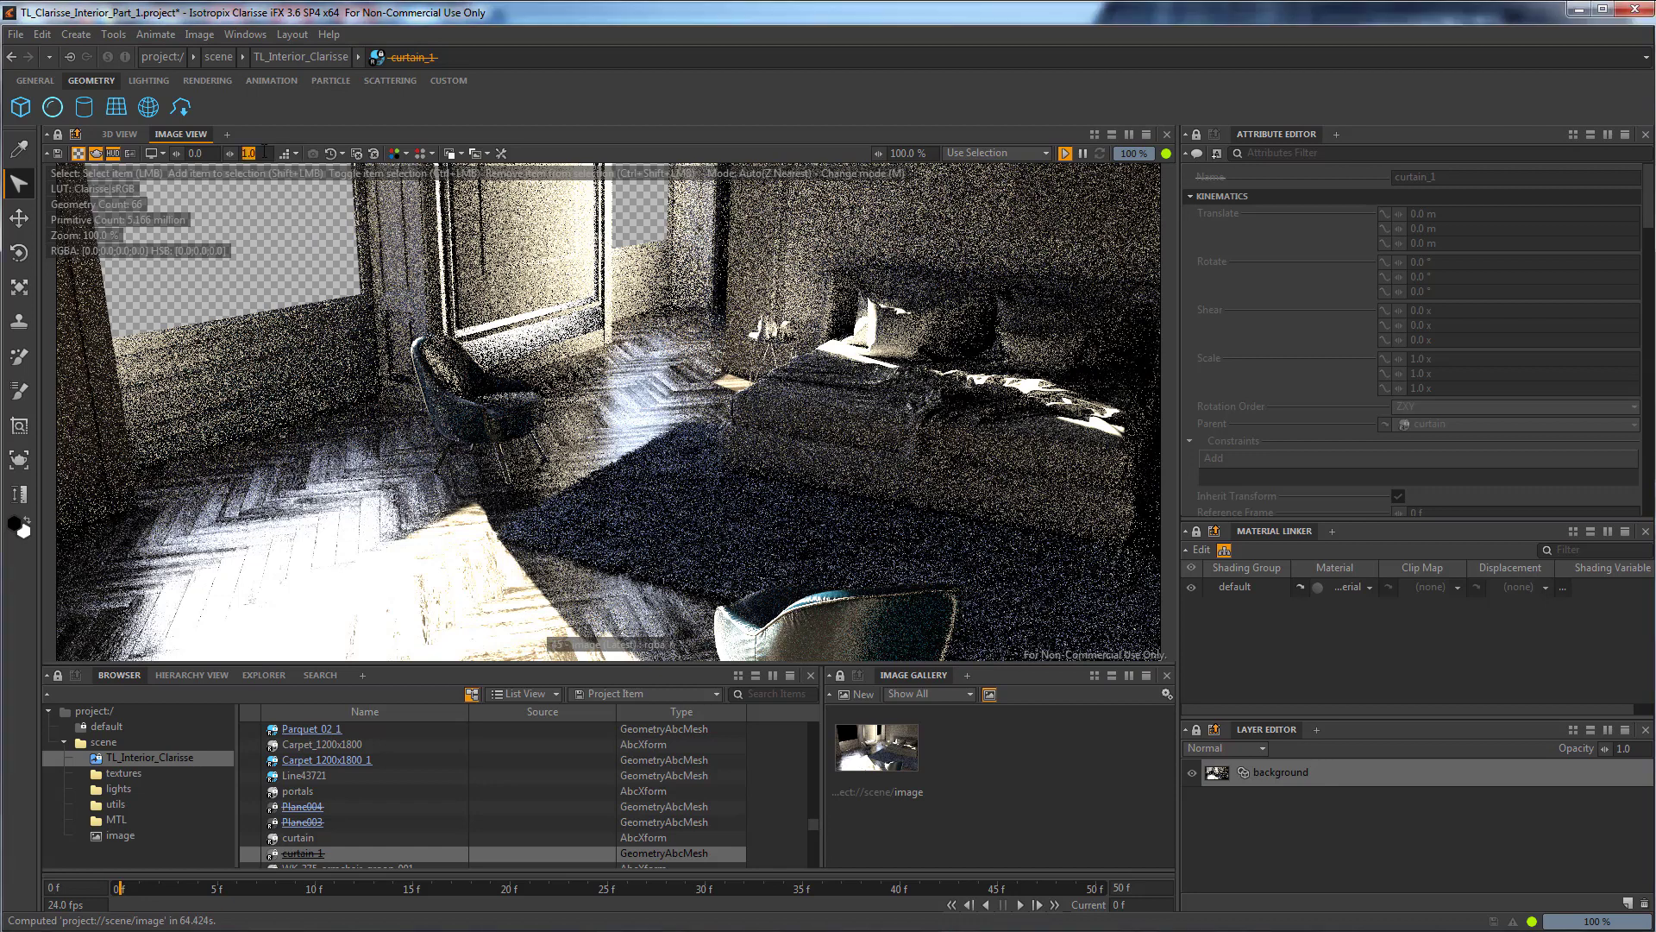
key("Return")
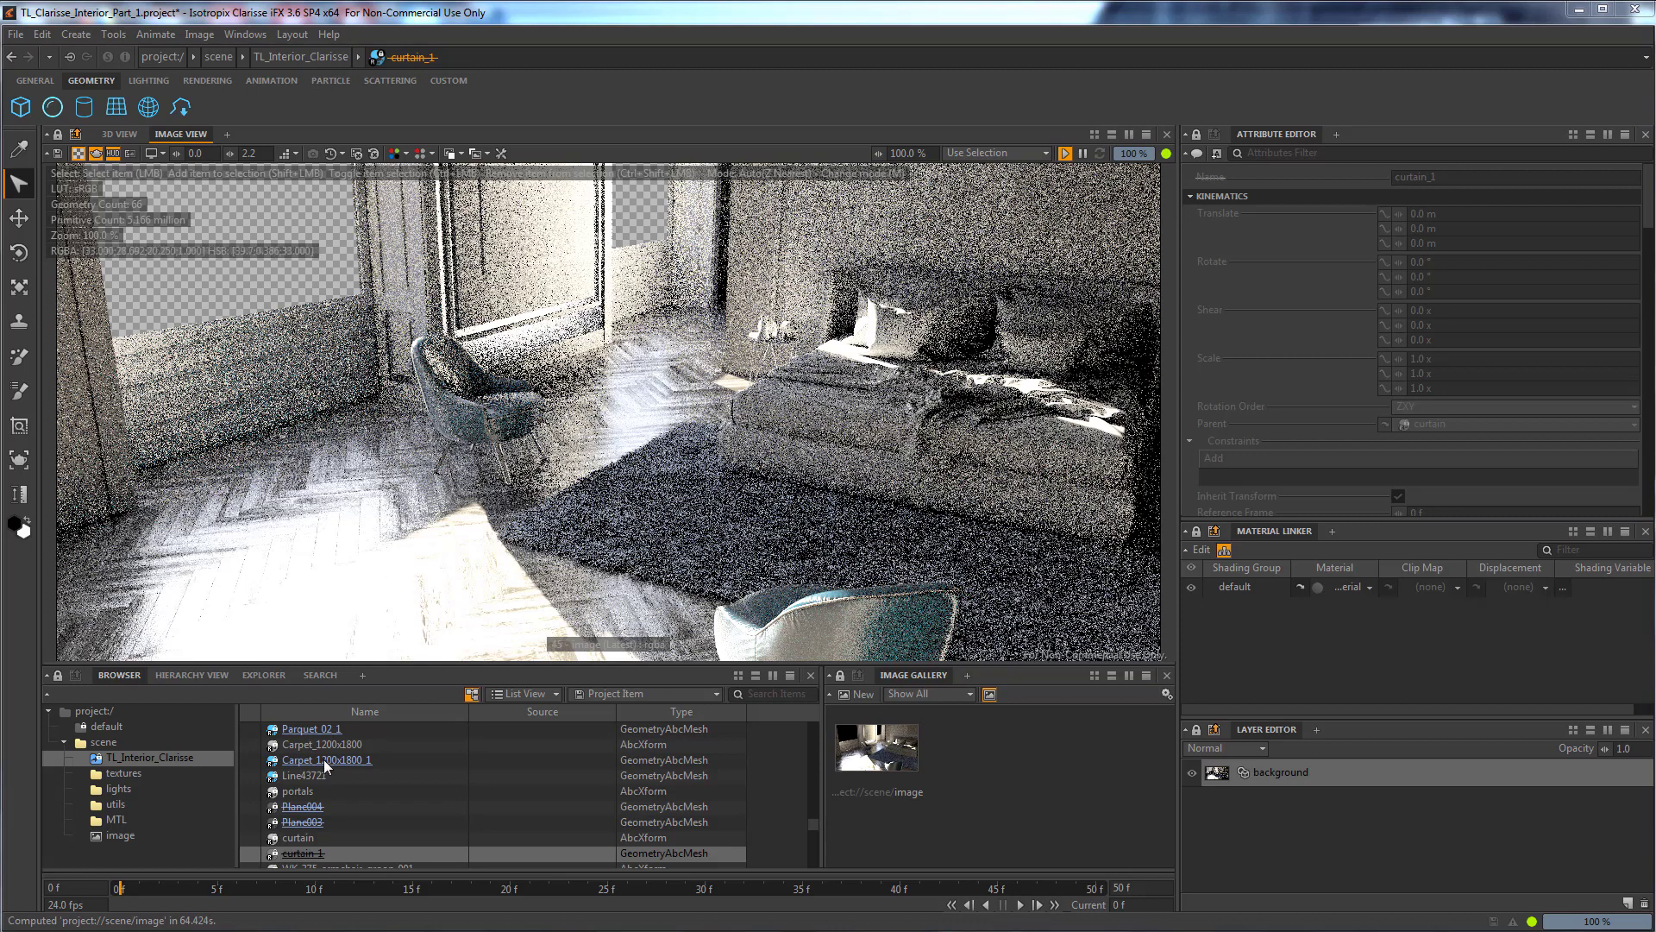
left_click(311, 853)
key("ctrl+e")
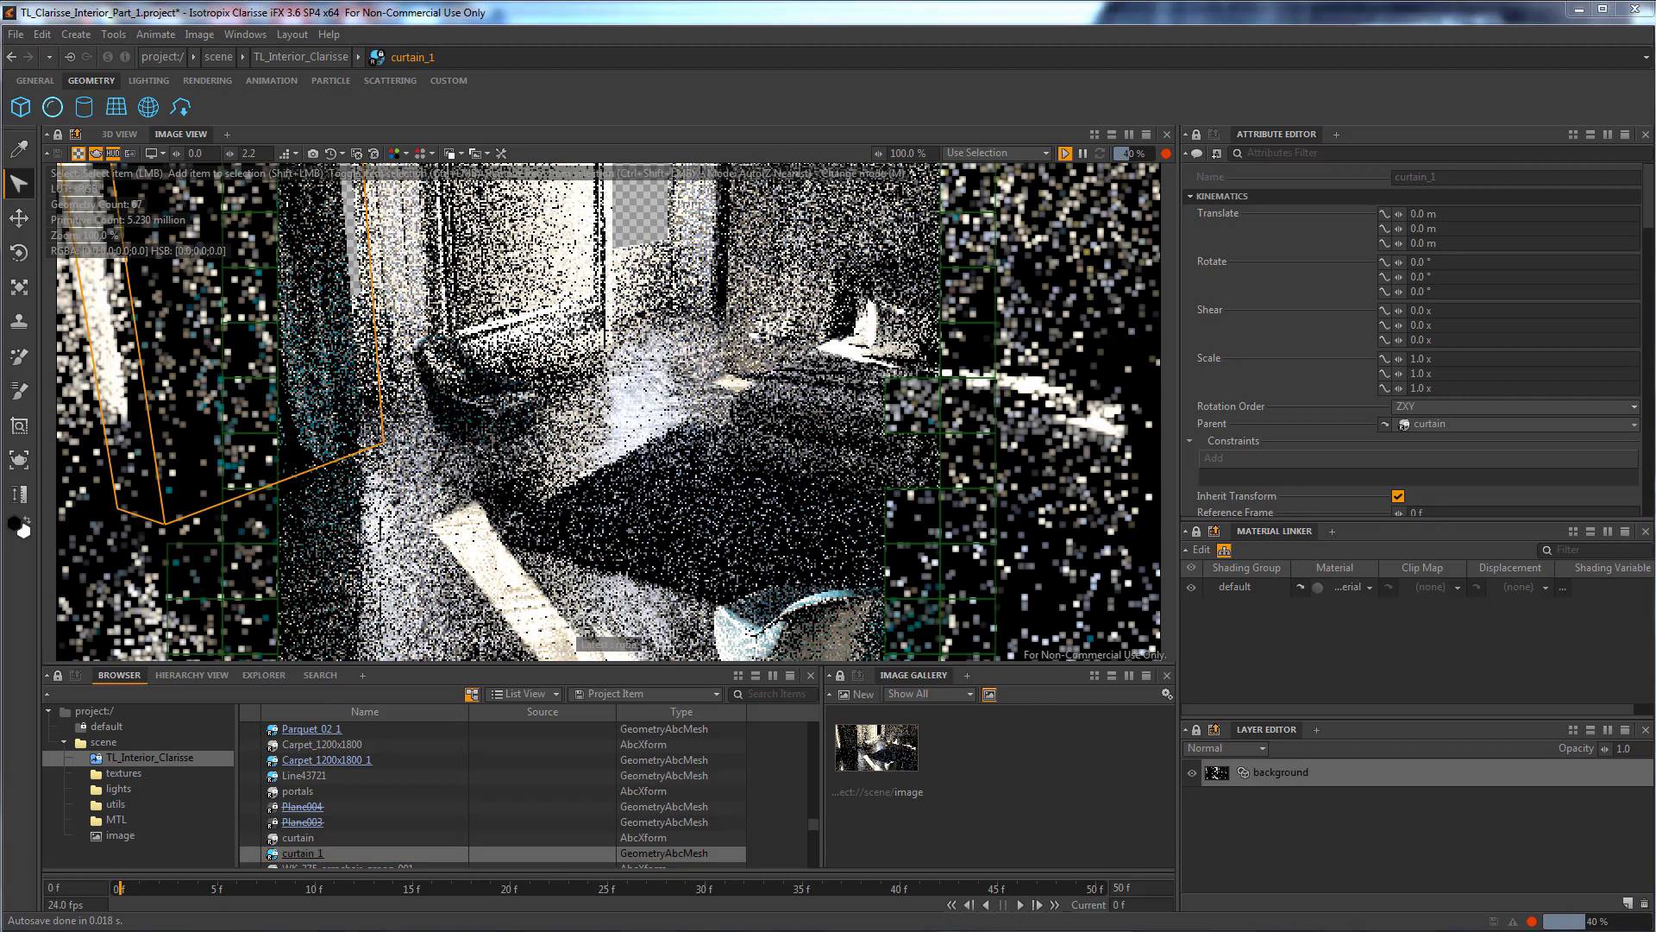
Save the project and define a render region over the wall base, parquet and part of the armchair.
left_click(116, 820)
key("ctrl+s")
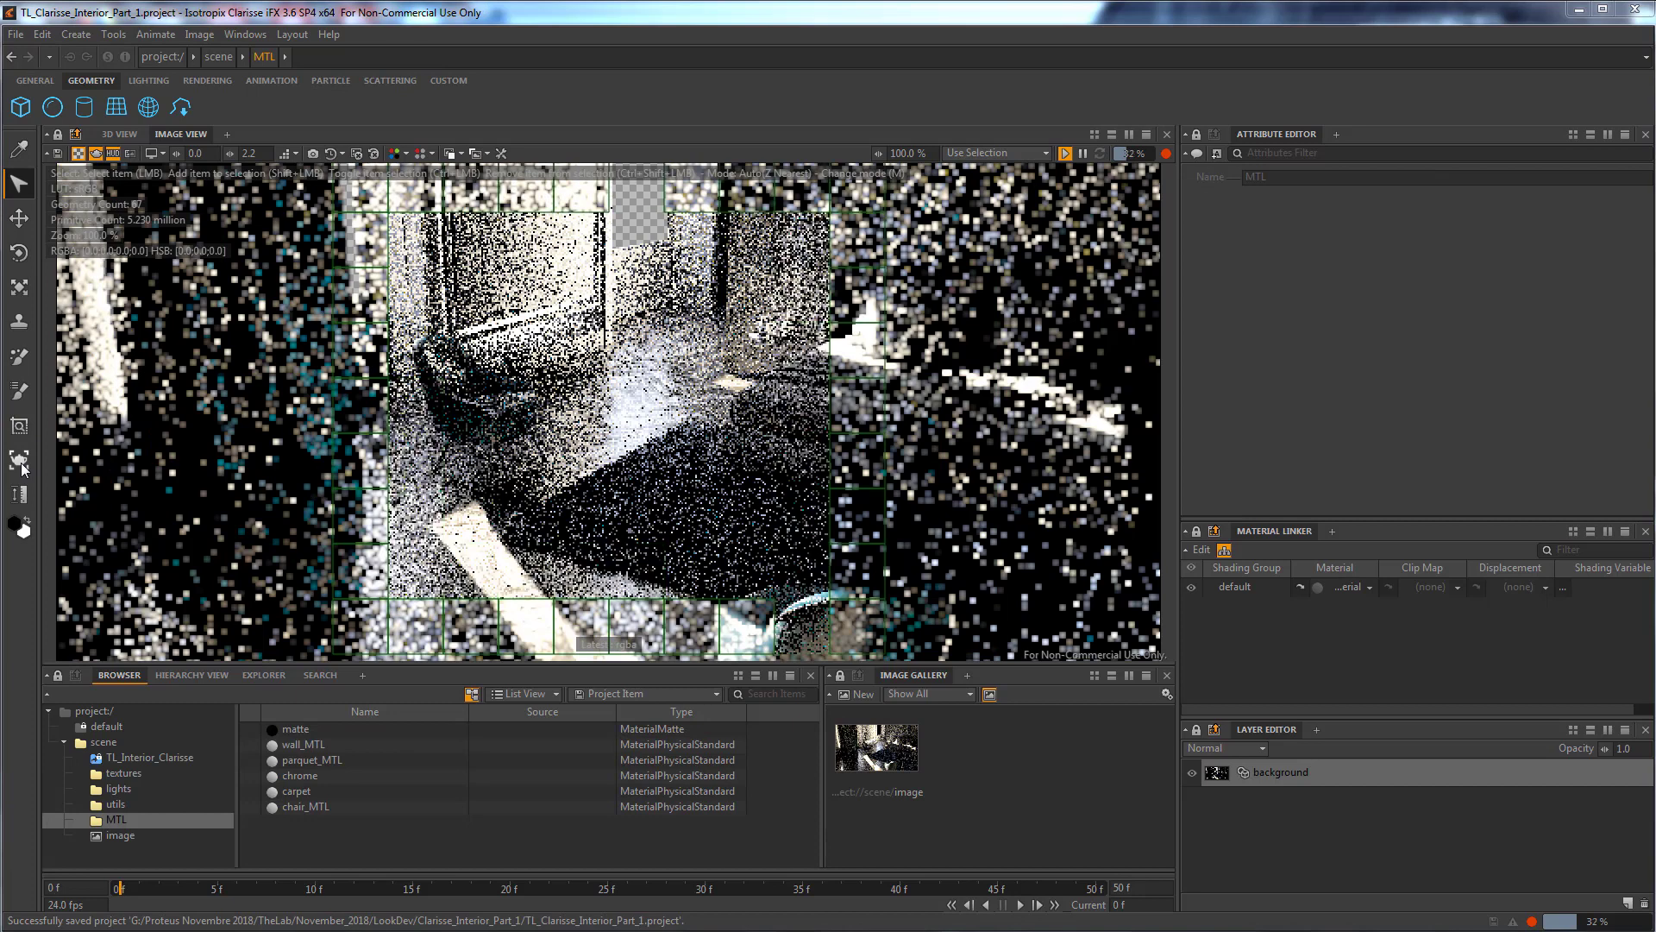
left_click(19, 459)
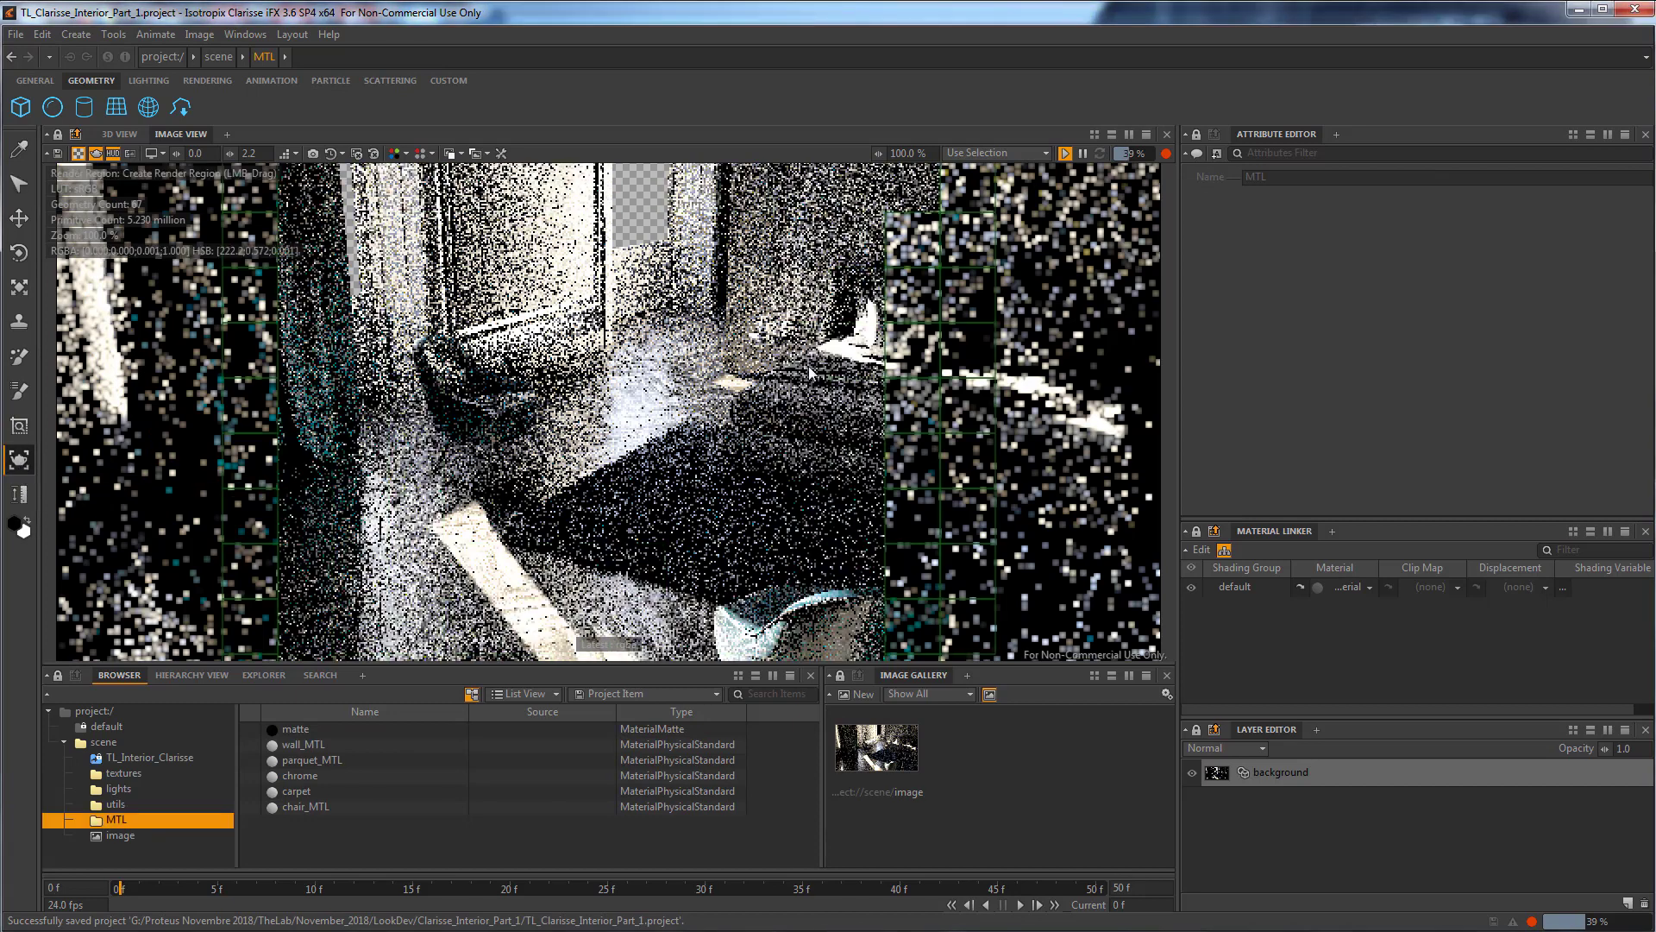
left_click_drag(475, 261, 717, 473)
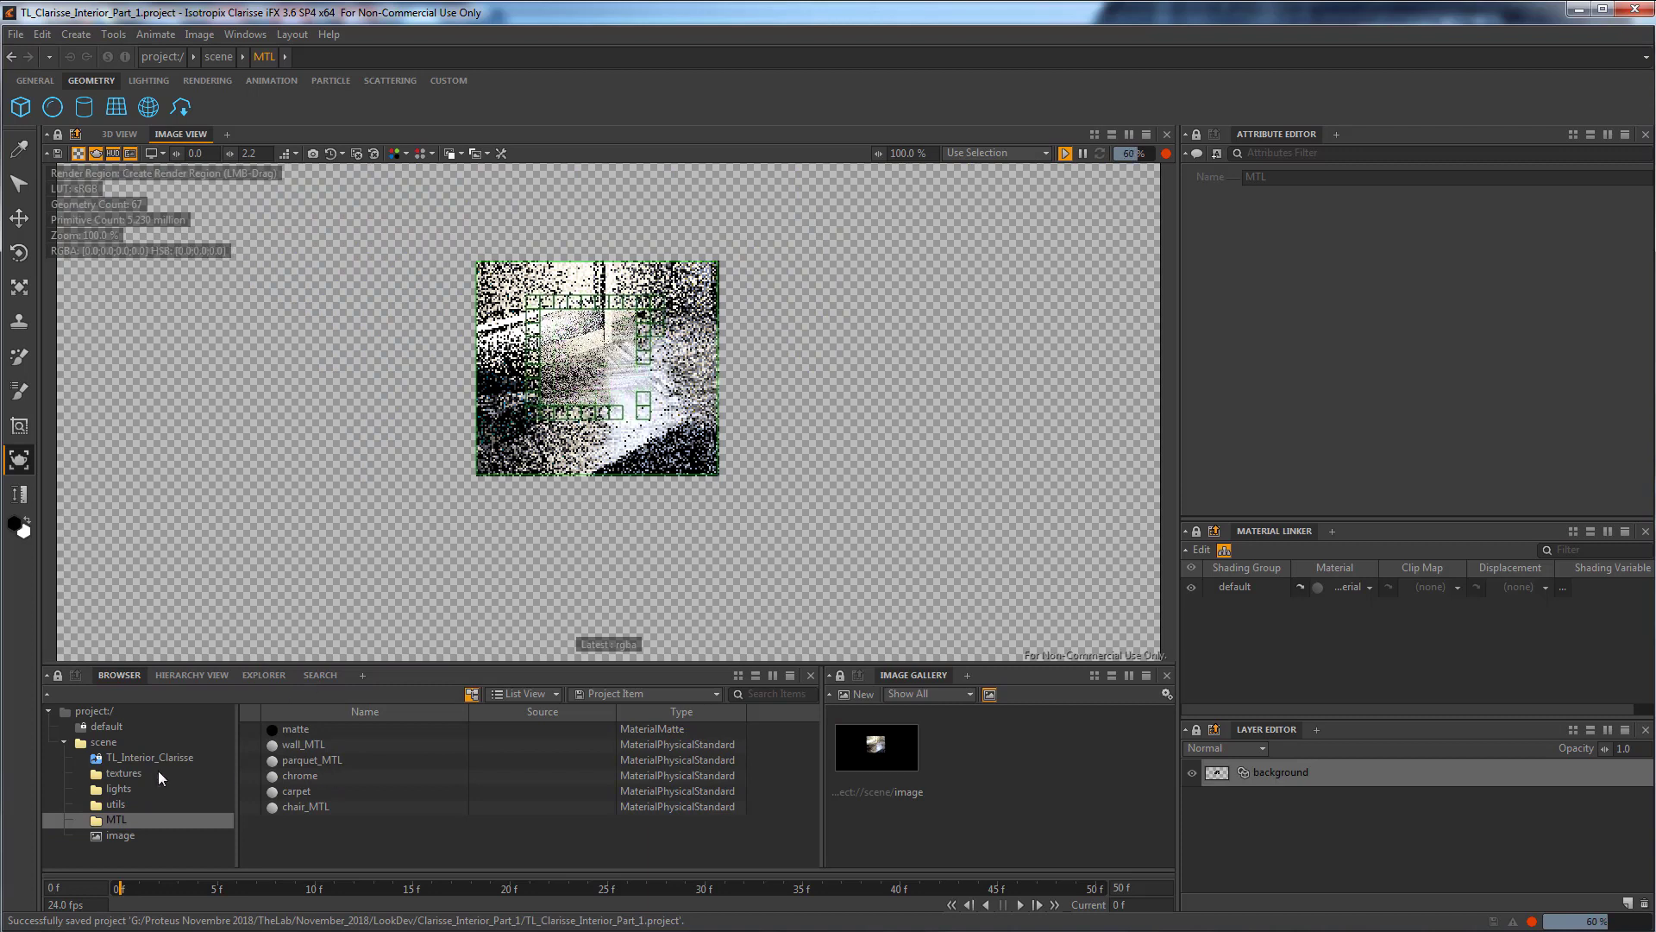
Set the path_tracer renderer's anti-aliasing filter to Blackman-Harris, keeping the Blue Noise sampling mode.
left_click(107, 740)
left_click(318, 806)
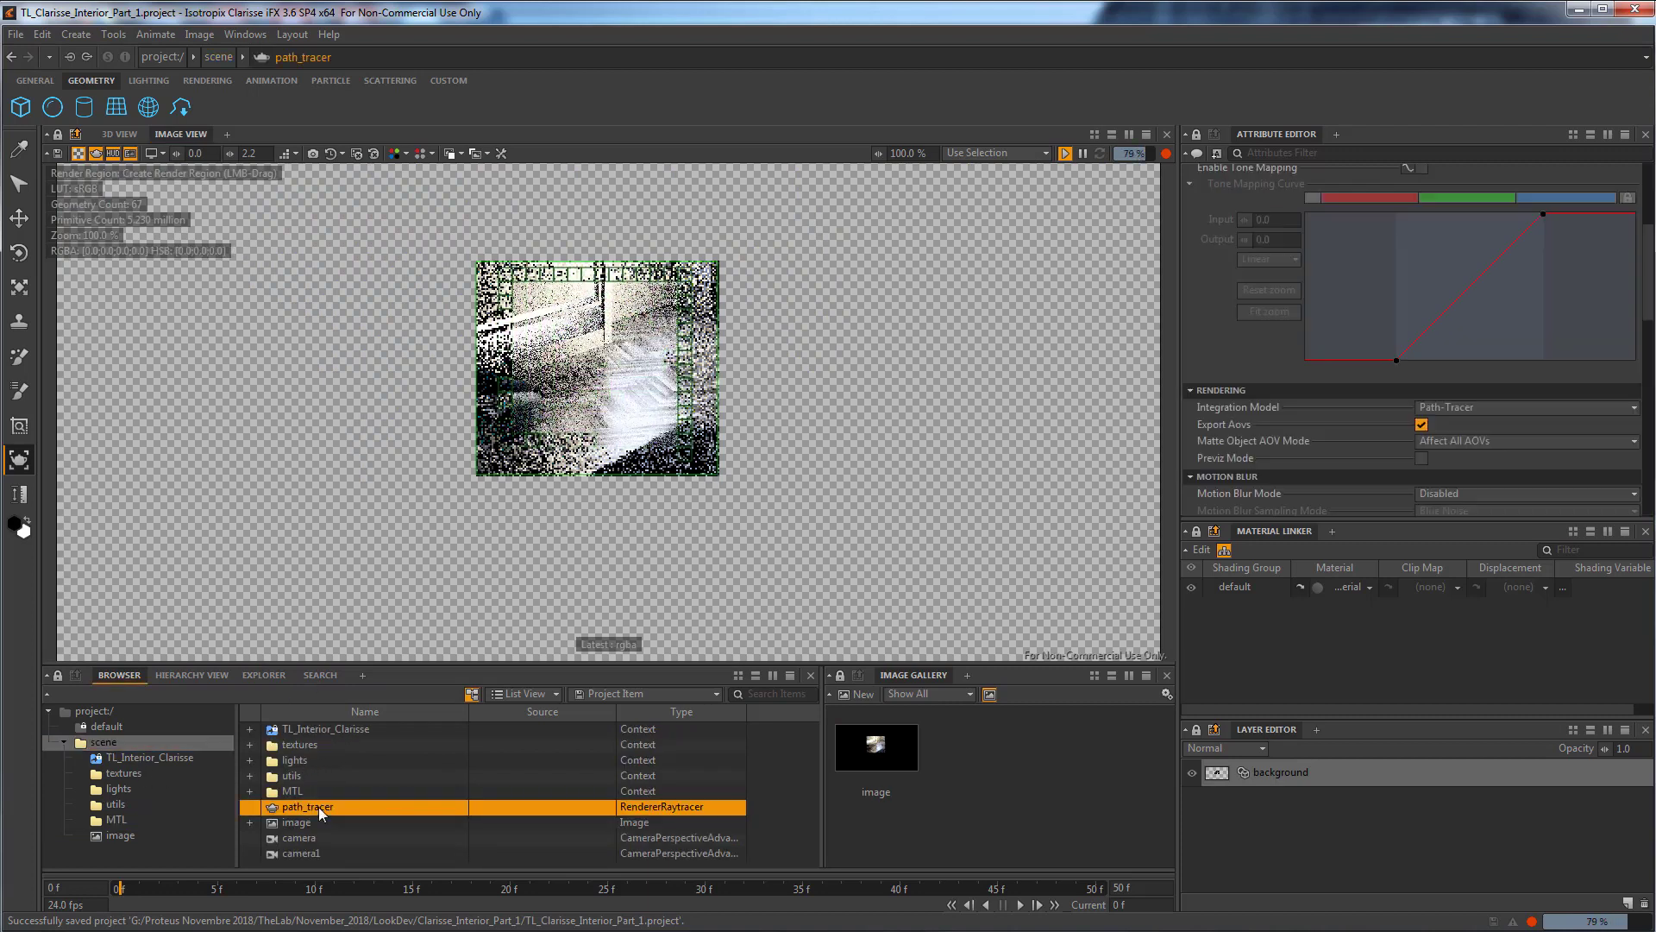
scroll(1648, 183, "up", 4)
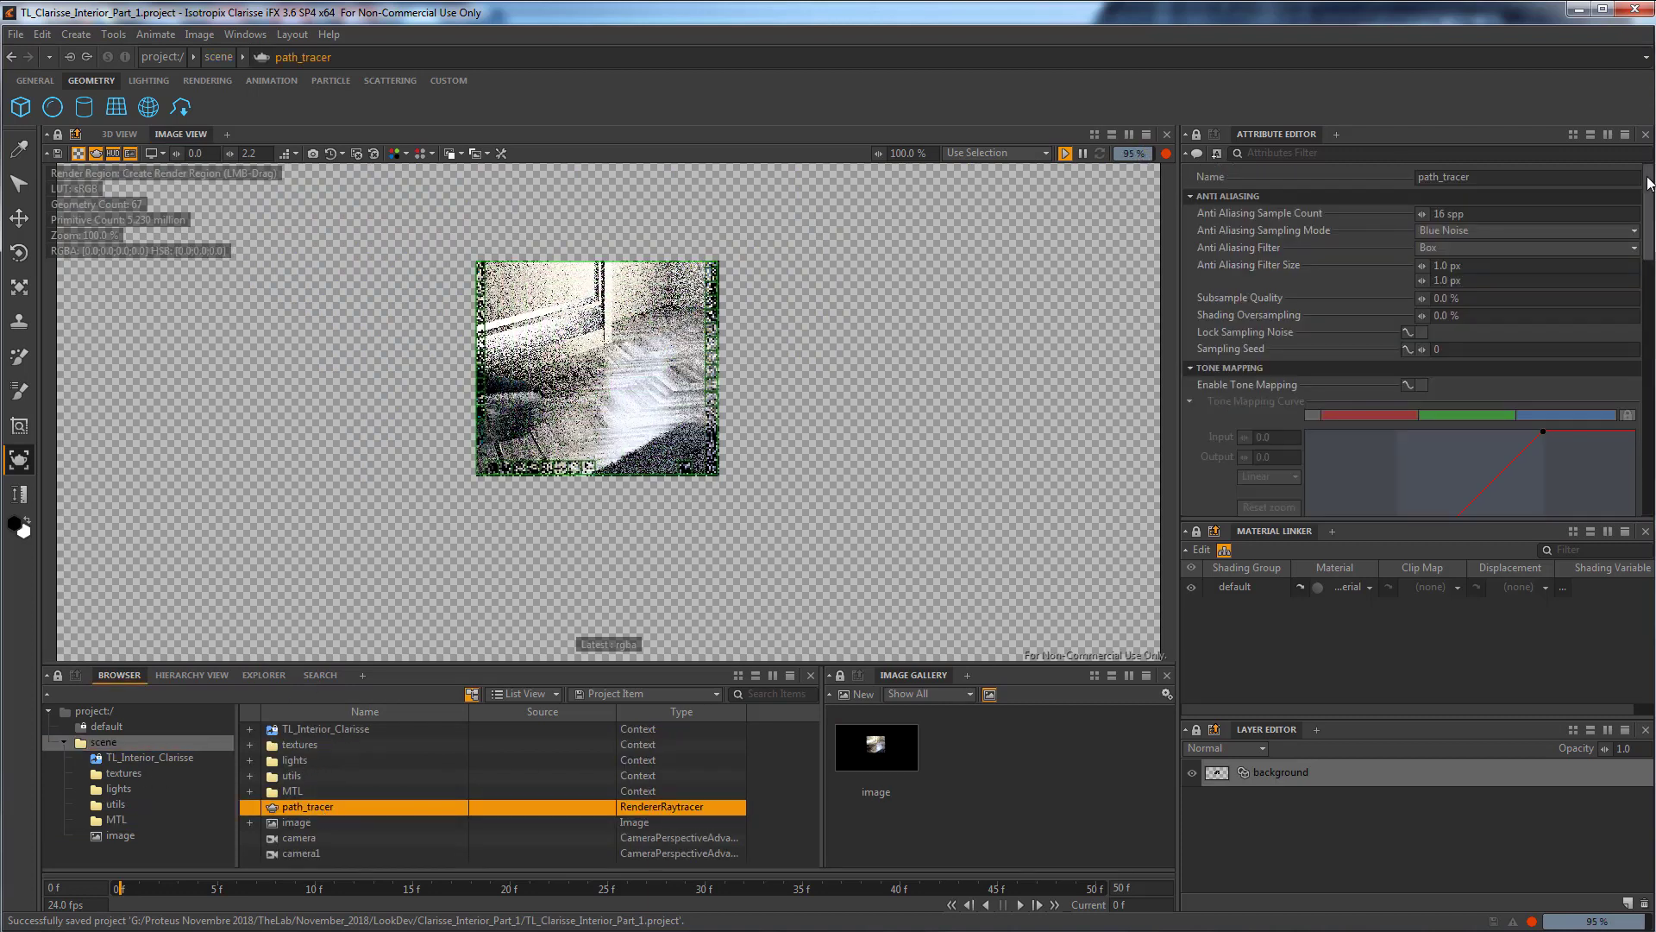
left_click(1503, 229)
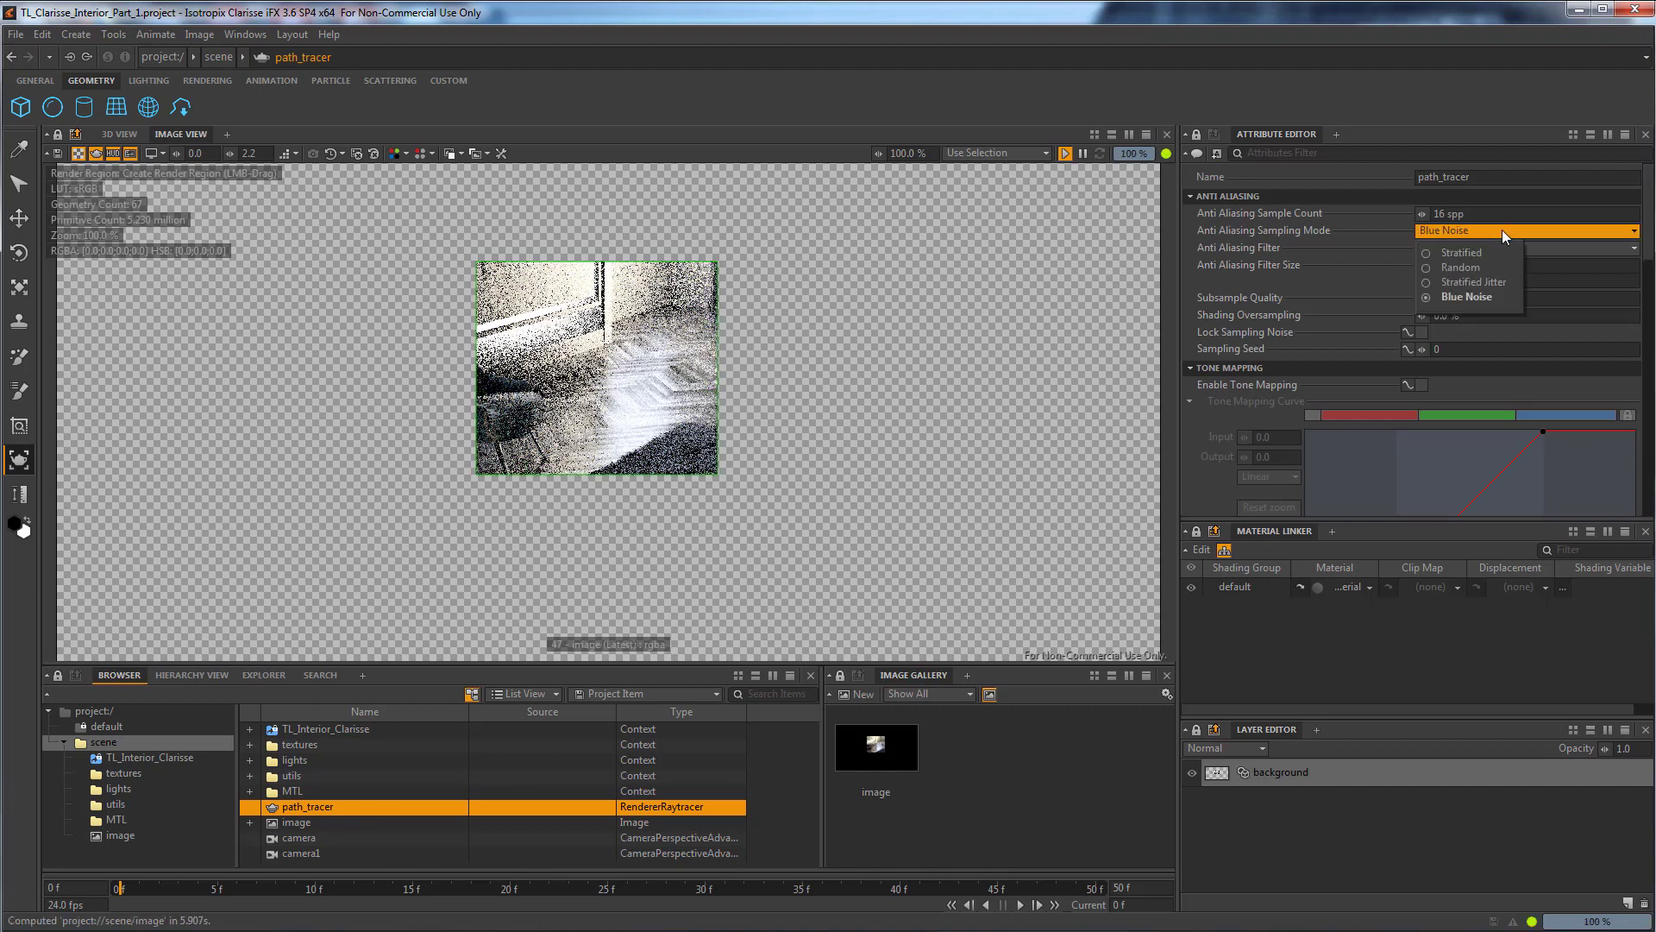
left_click(1502, 229)
left_click(1477, 248)
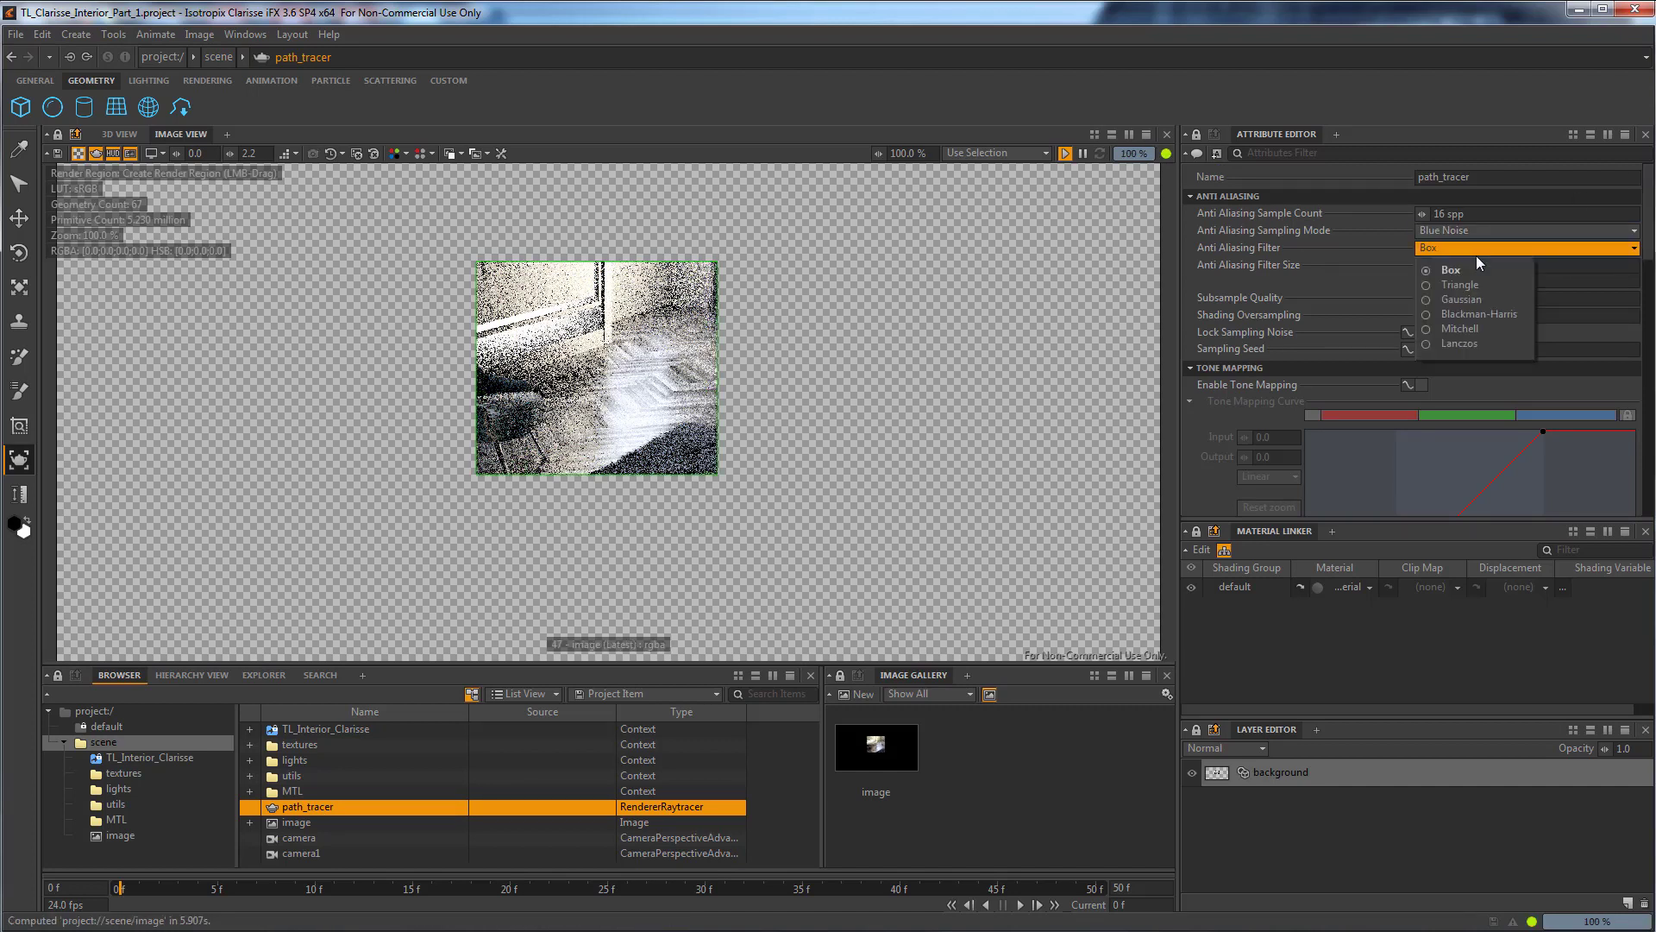
left_click(1482, 314)
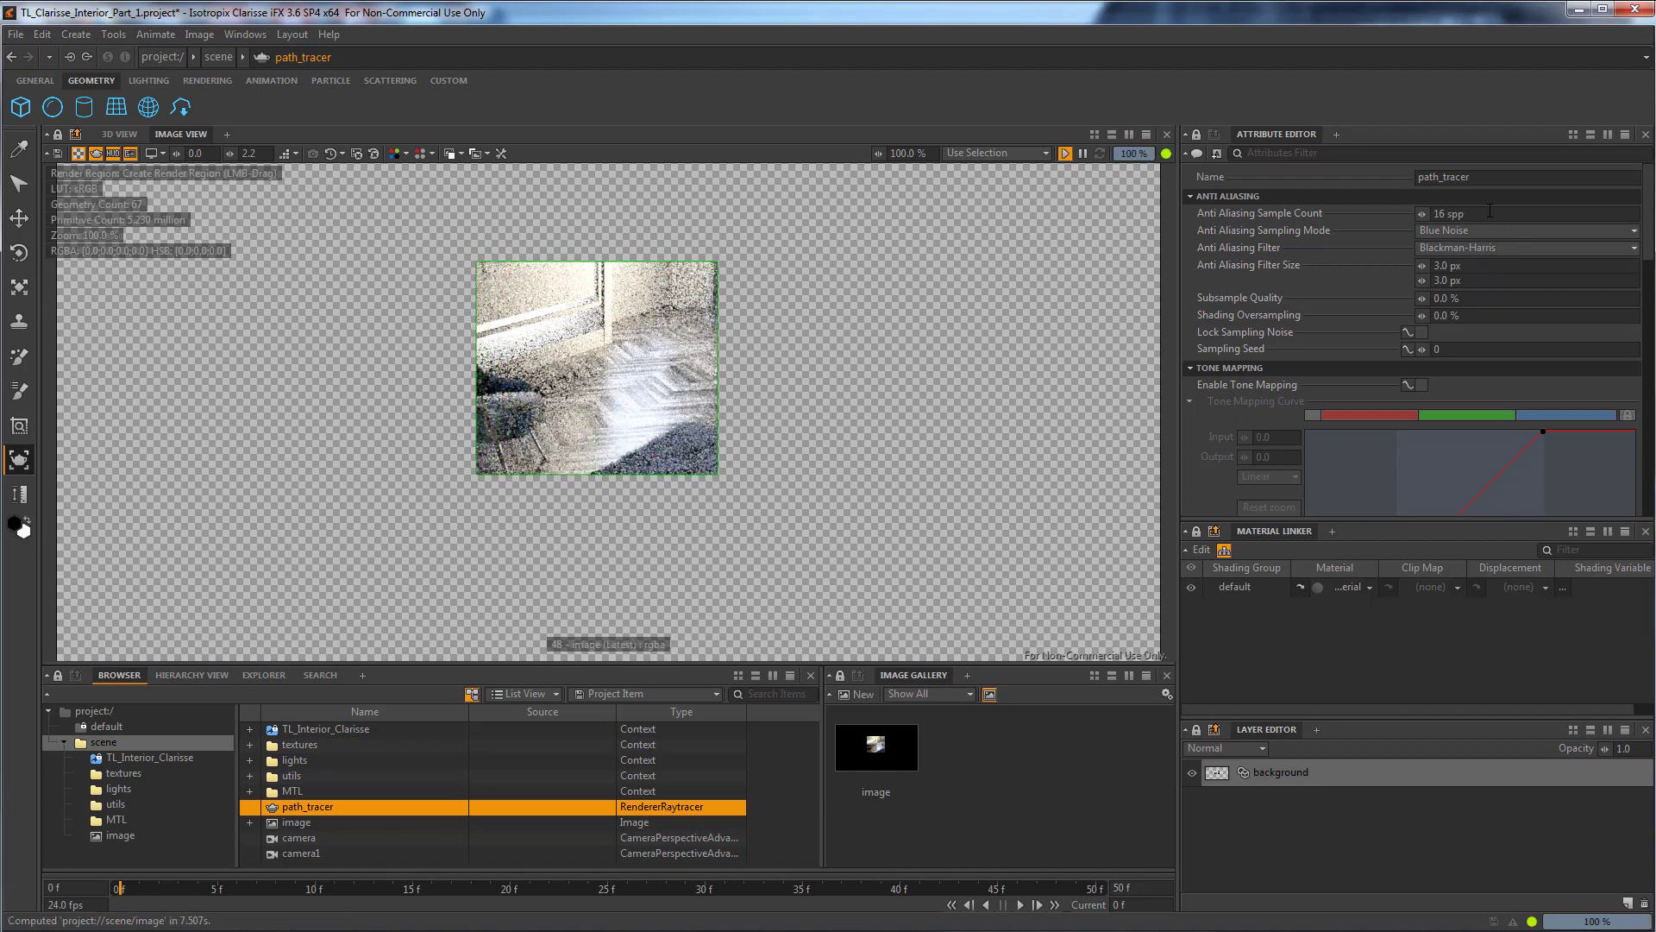
Raise the path_tracer's anti-aliasing sample count to 128.
left_click(1490, 212)
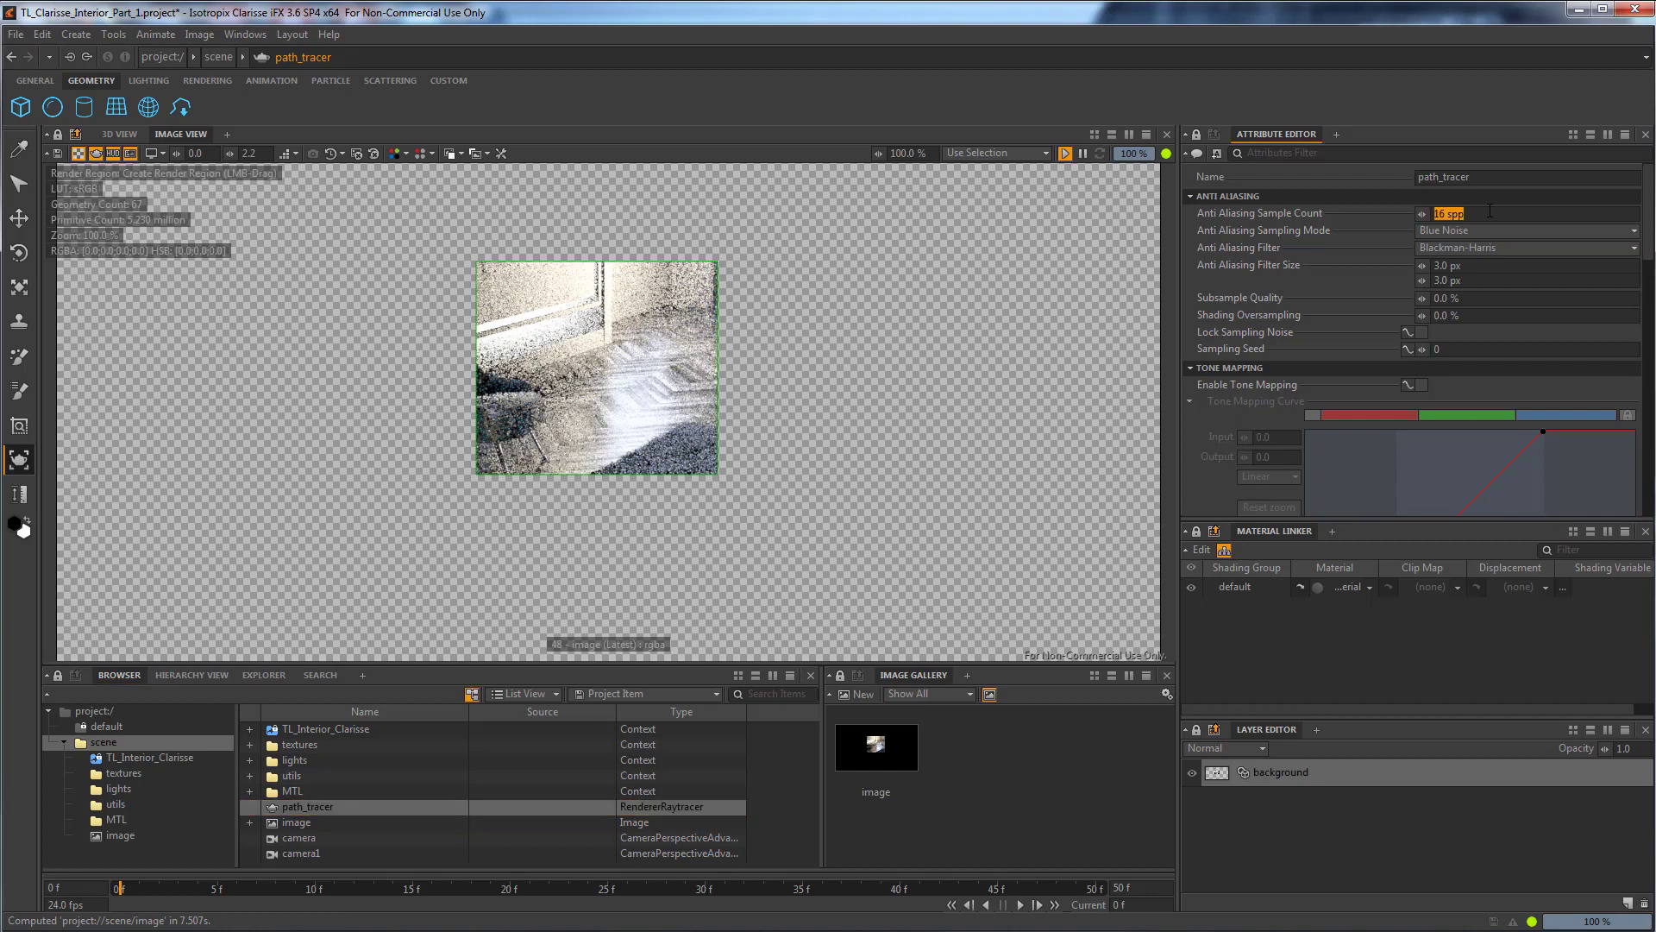
type("128")
key("Tab")
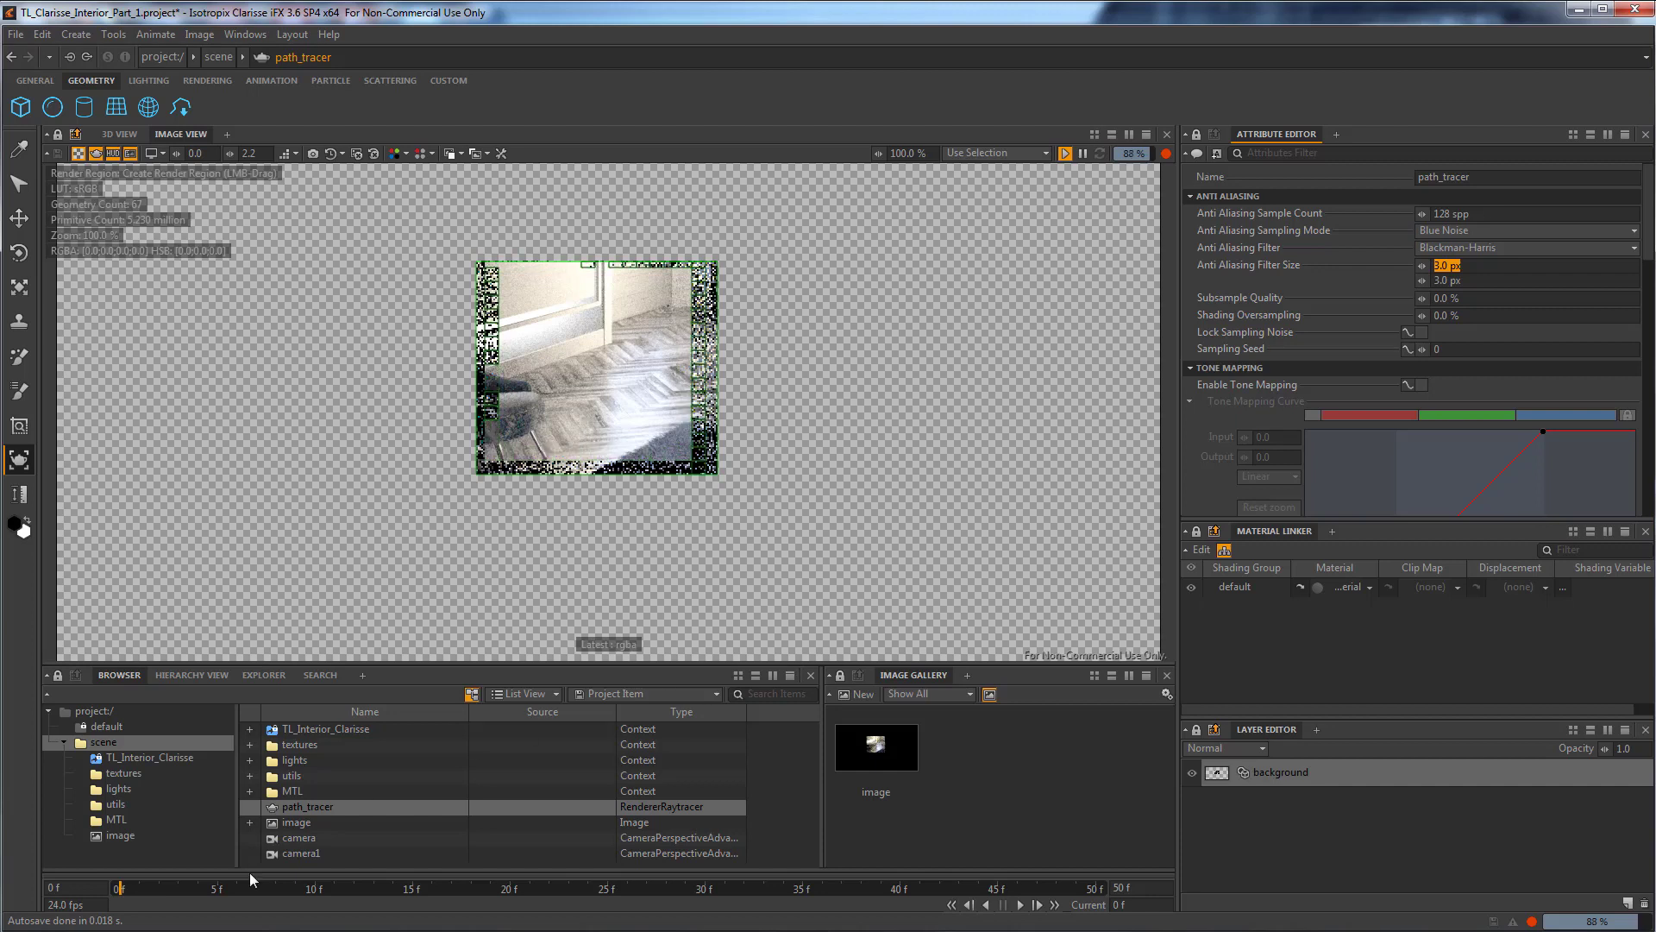
Assign wall_MTL from the MTL context to the Object016_1 window-niche panel in the rendered region.
left_click(119, 818)
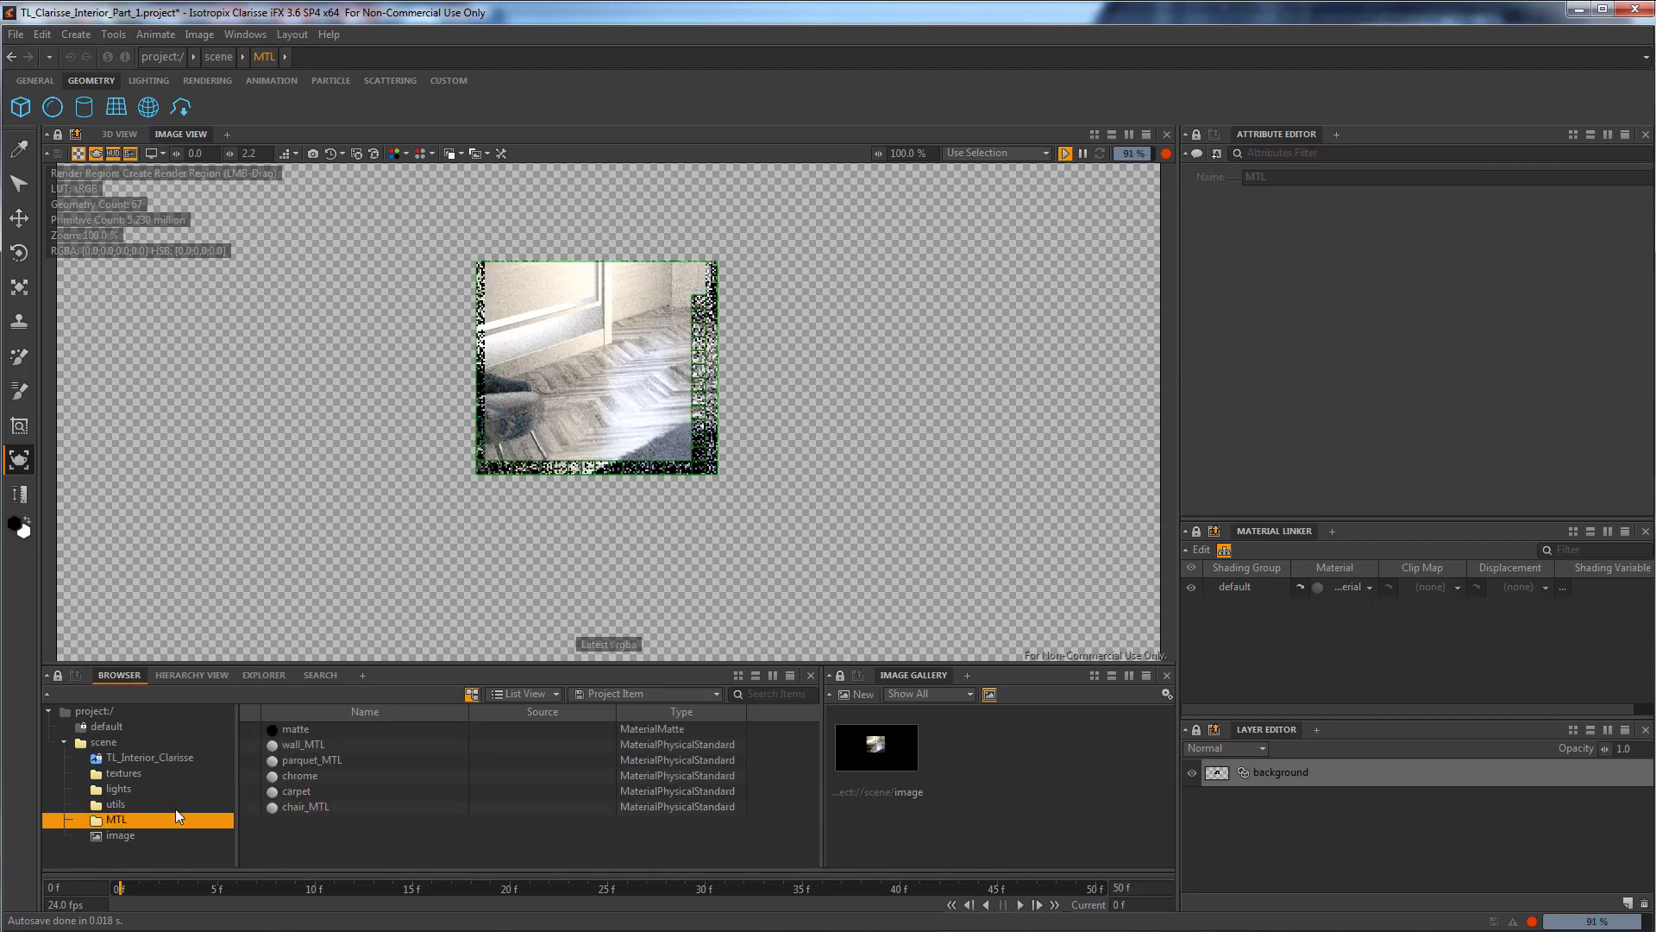
left_click_drag(309, 746, 643, 293)
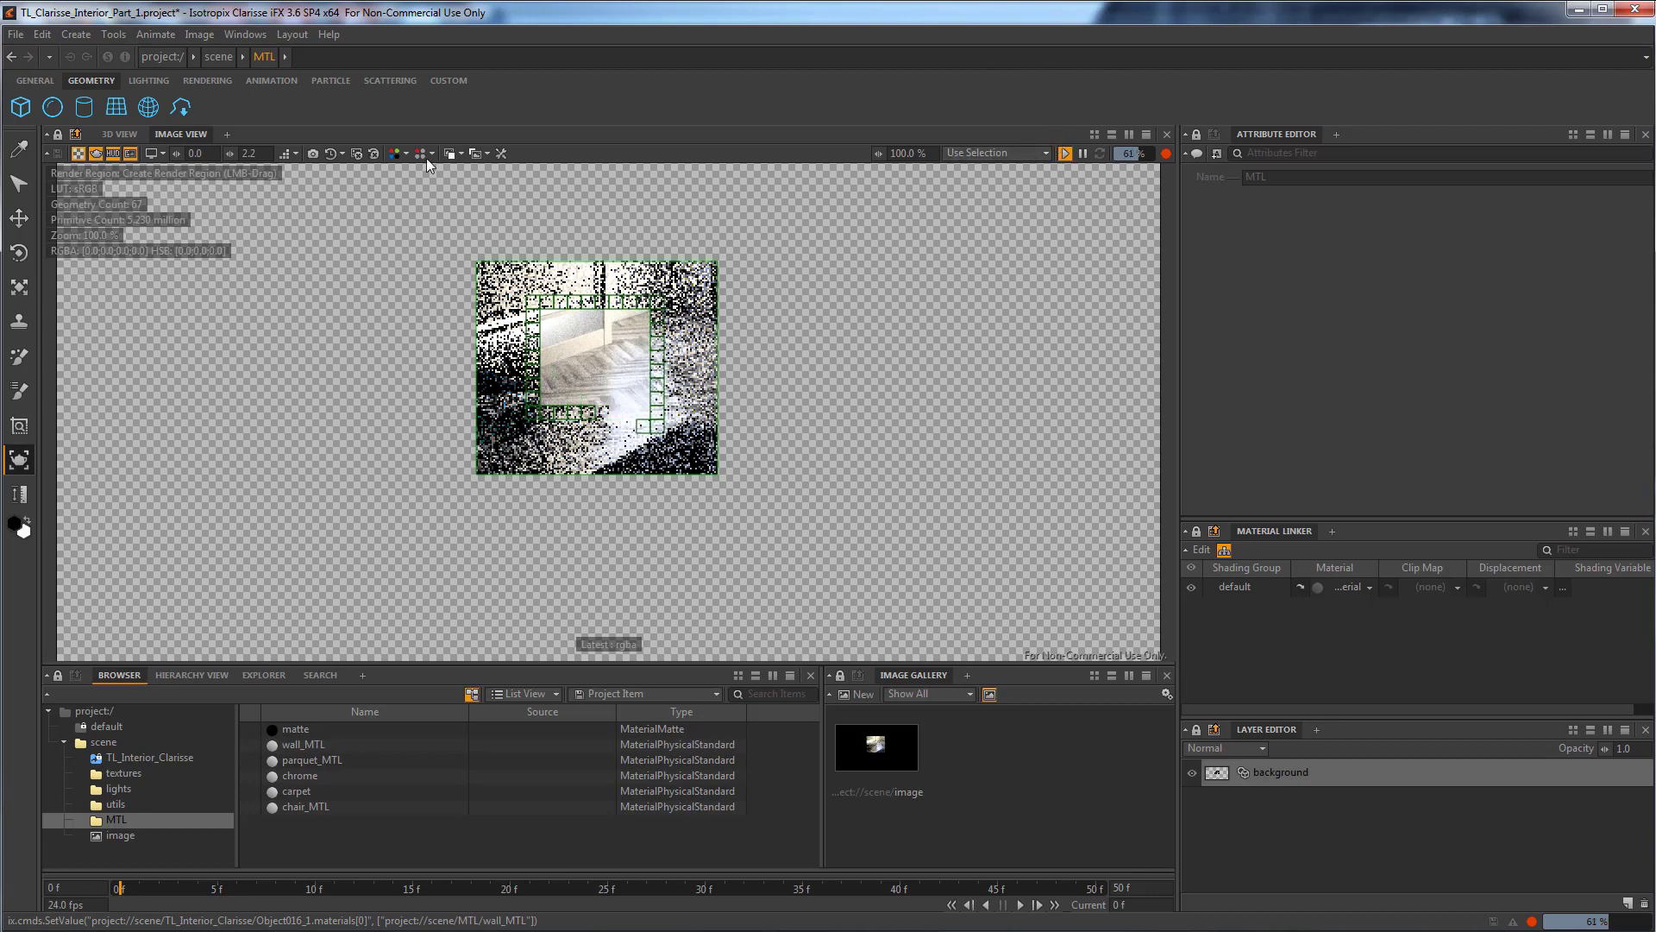
Select all the wall, skirting, moulding and window-trim meshes in the 3D view and assign wall_MTL to their MaterialID_1 shading group.
left_click(103, 135)
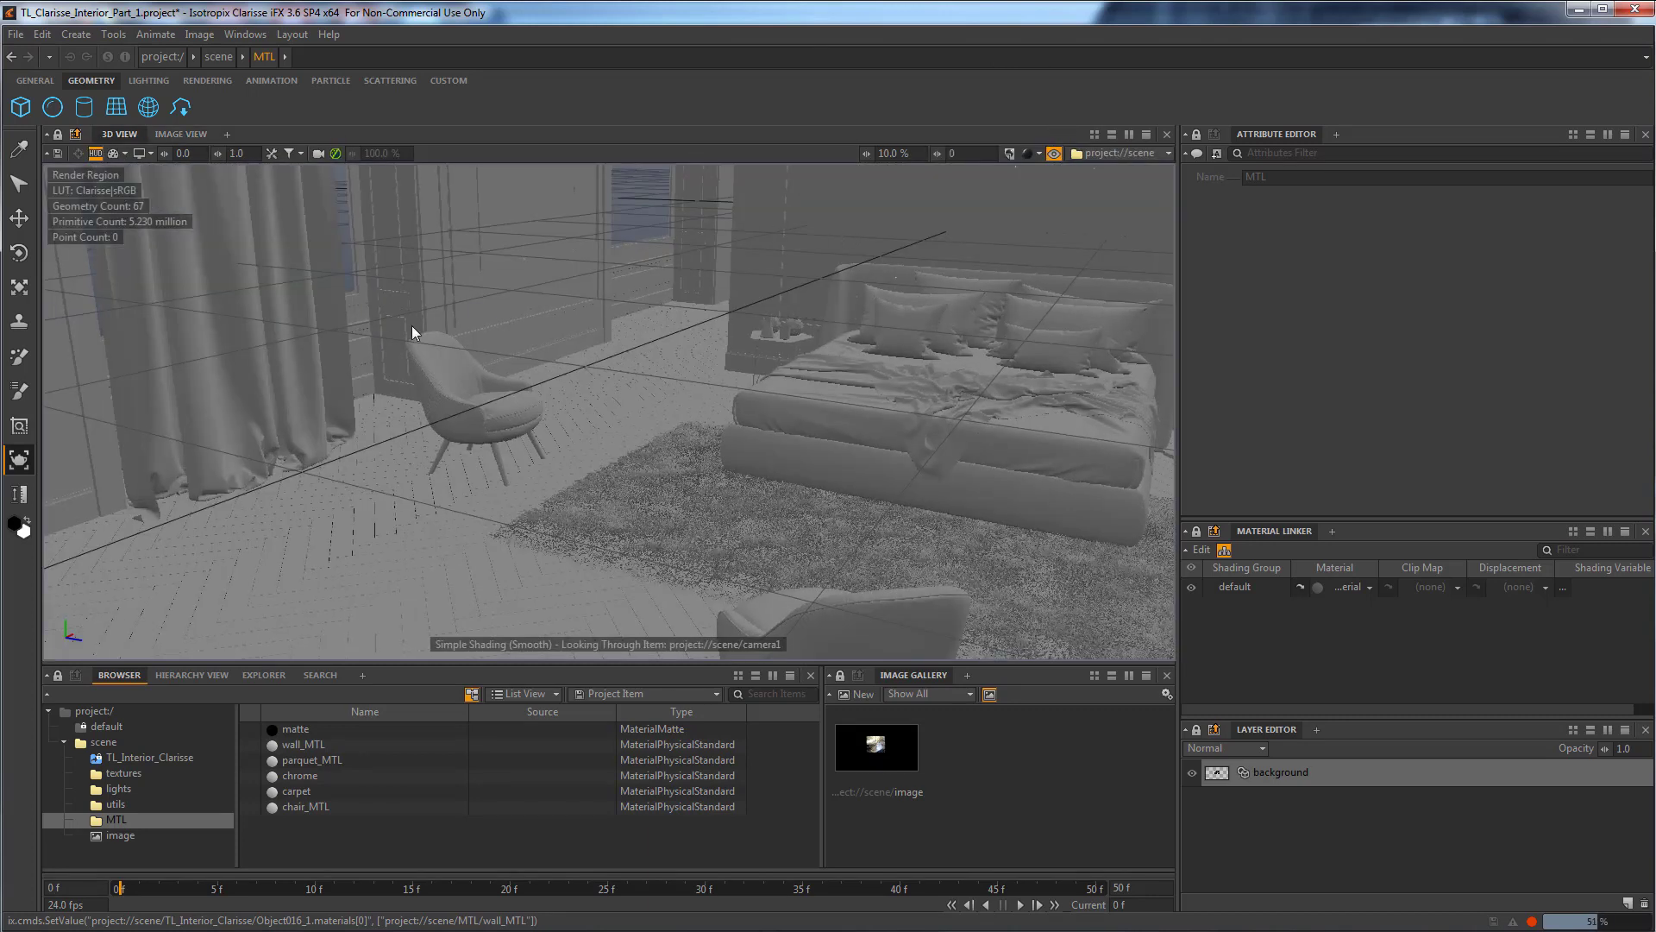
left_click(18, 184)
left_click(111, 486)
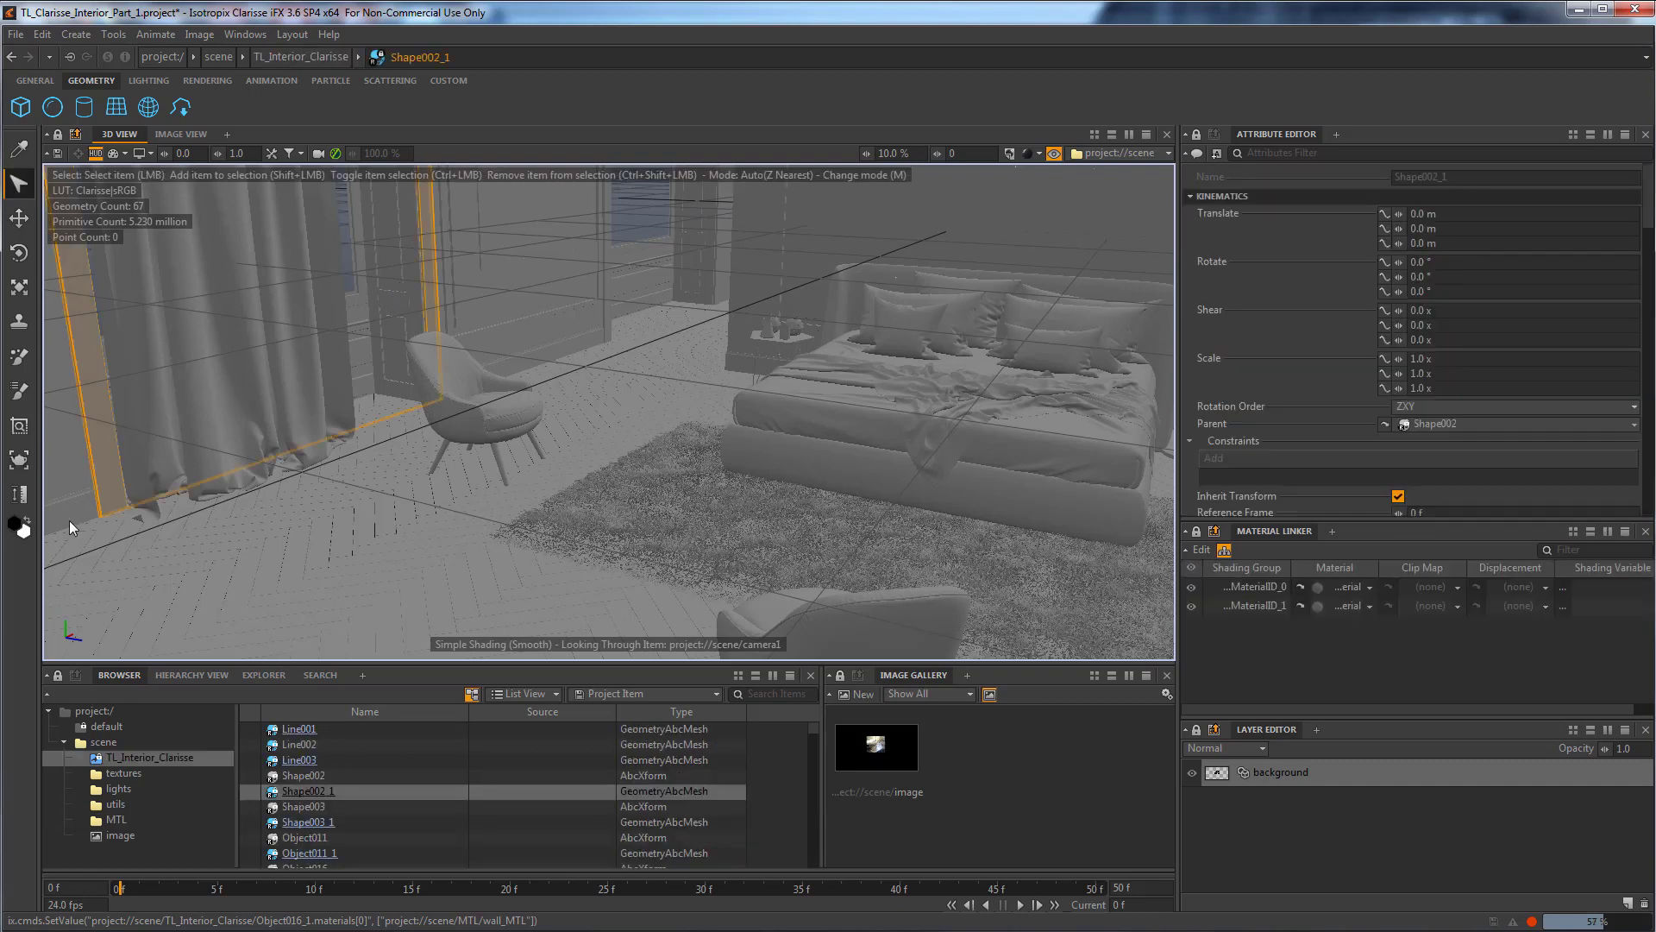
left_click(69, 520, "shift")
left_click(69, 454, "shift")
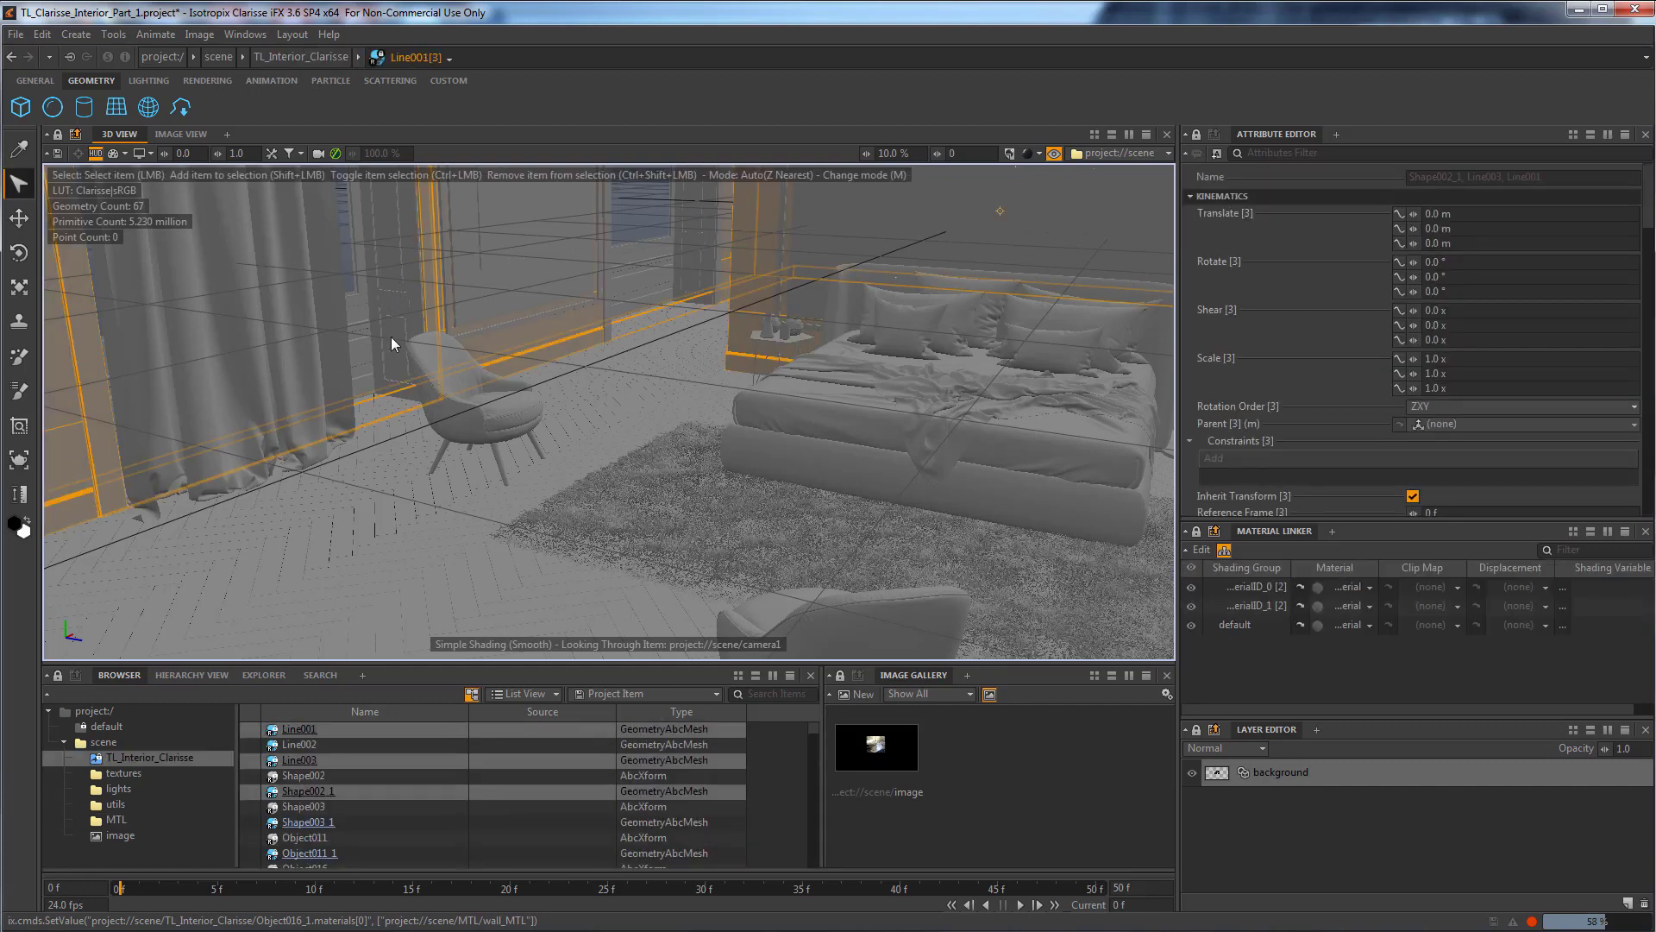
left_click(398, 311, "shift")
left_click(360, 302, "shift")
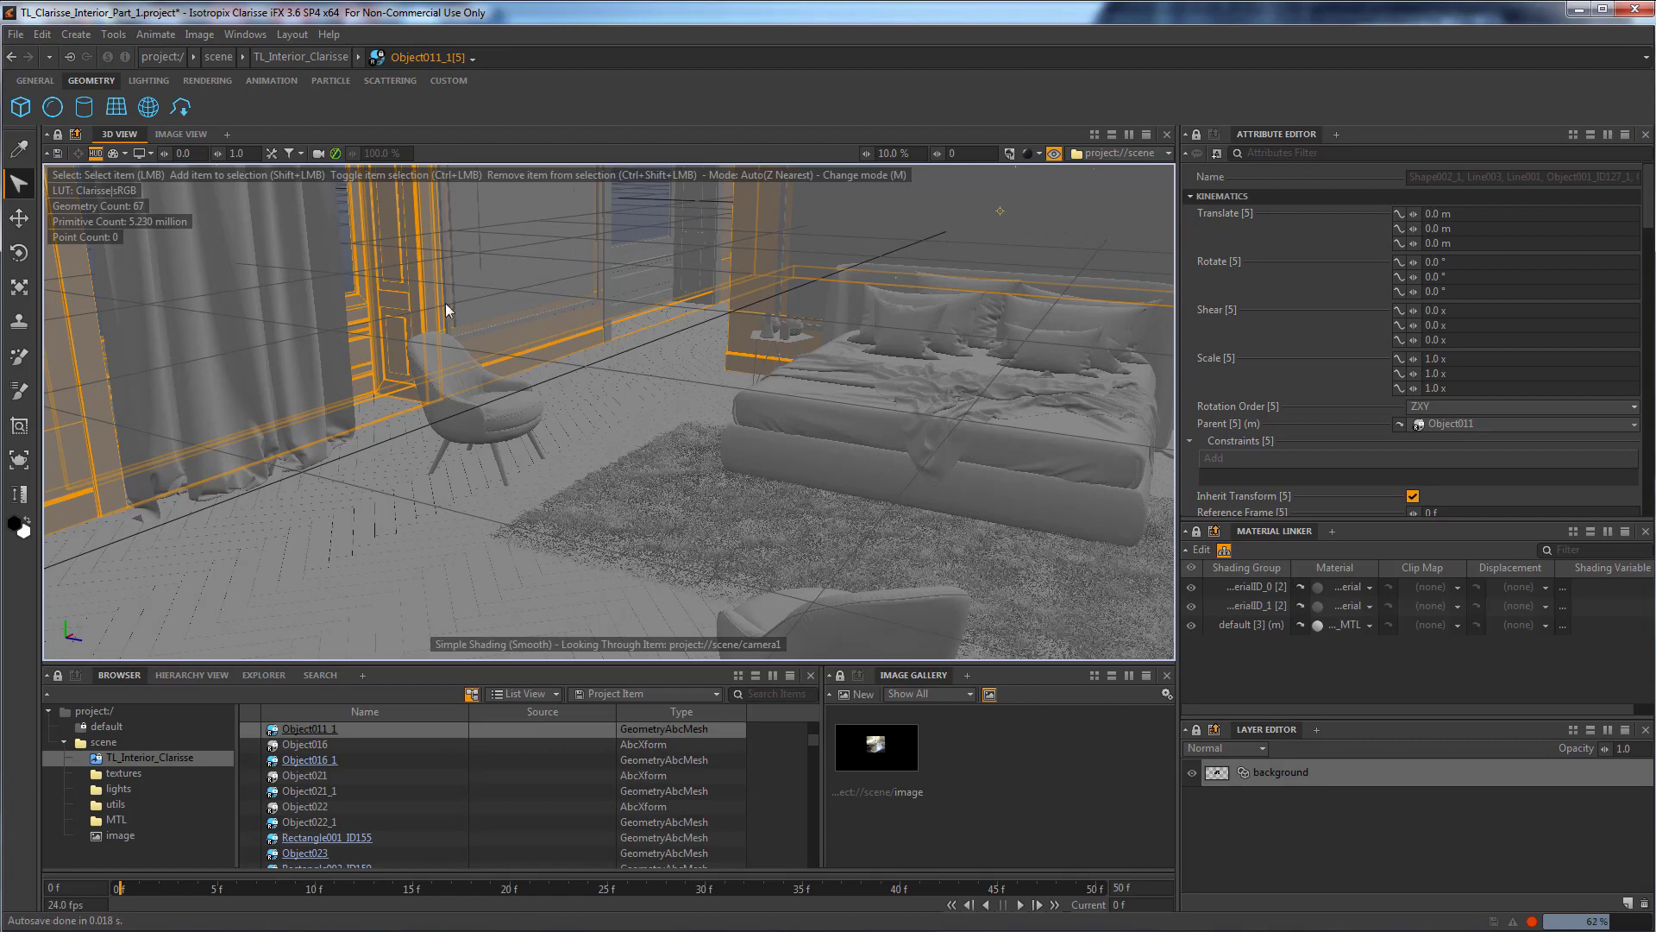
left_click(453, 273, "shift")
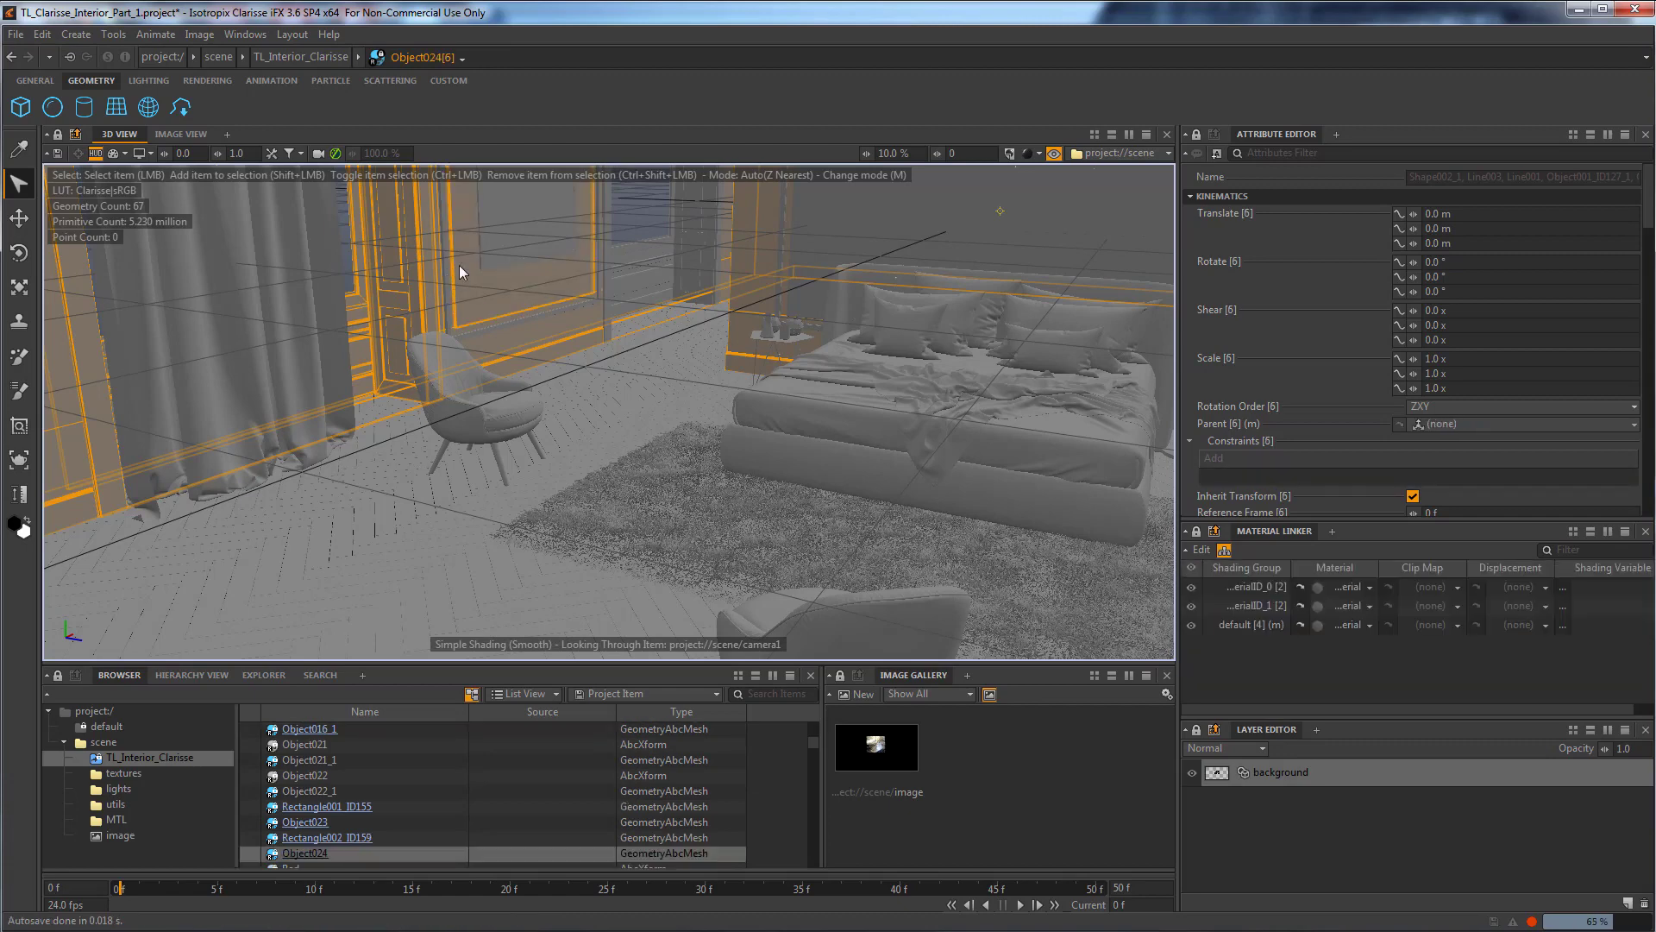
left_click(458, 265, "shift")
left_click(515, 242, "shift")
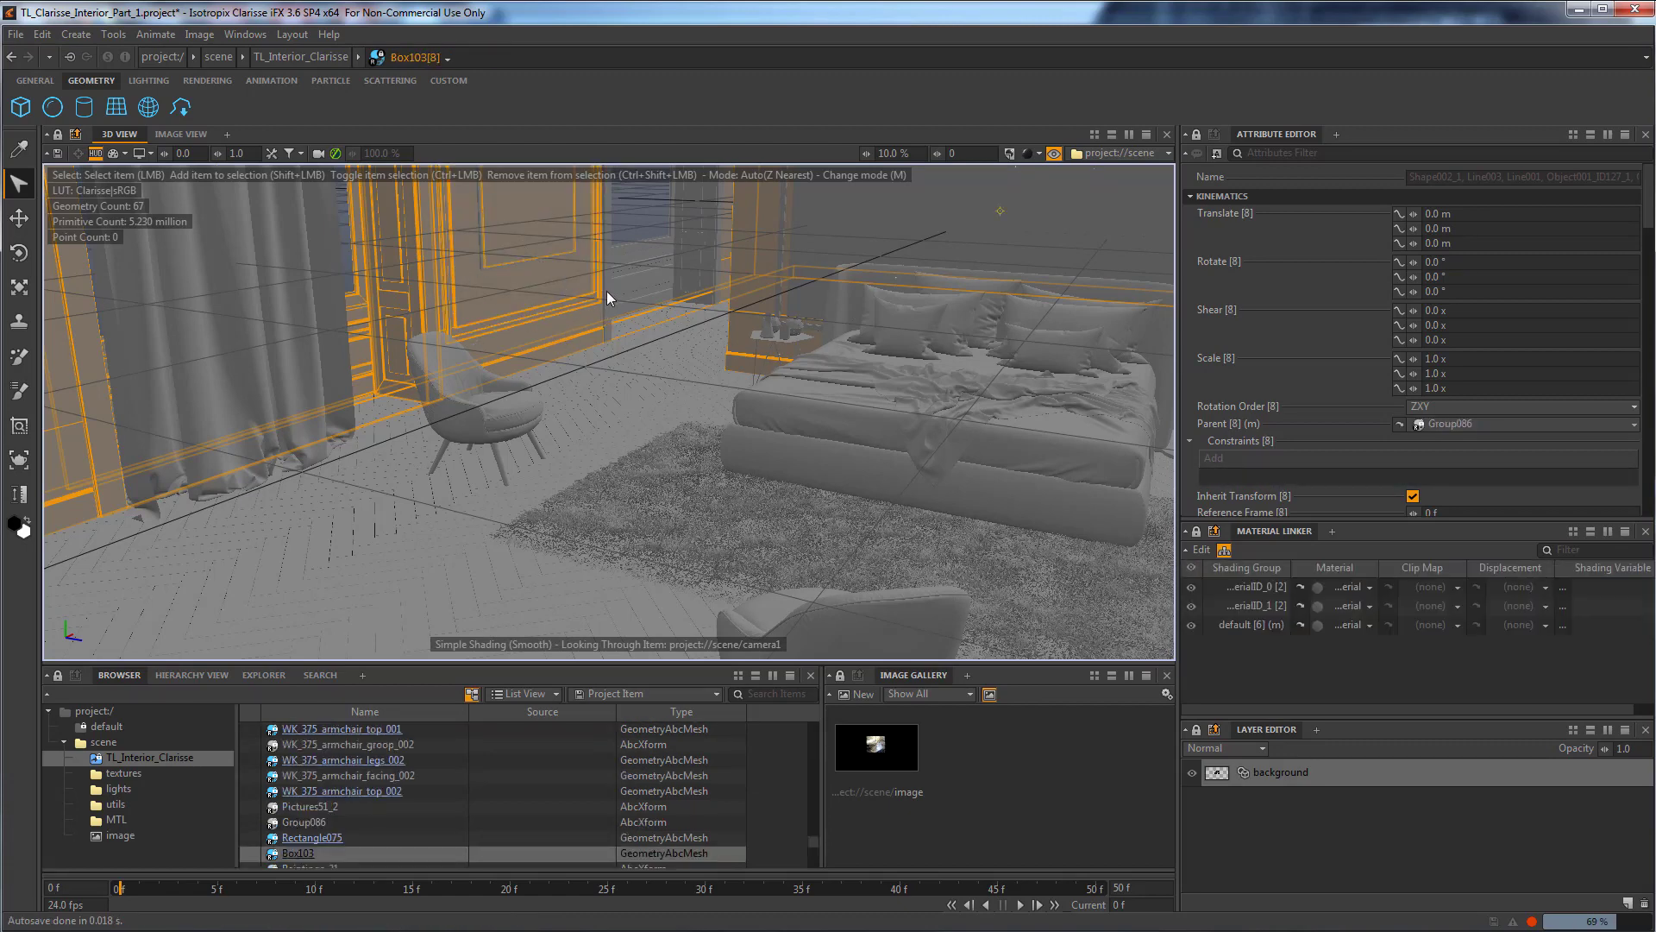
left_click(608, 291, "shift")
left_click(481, 257, "shift")
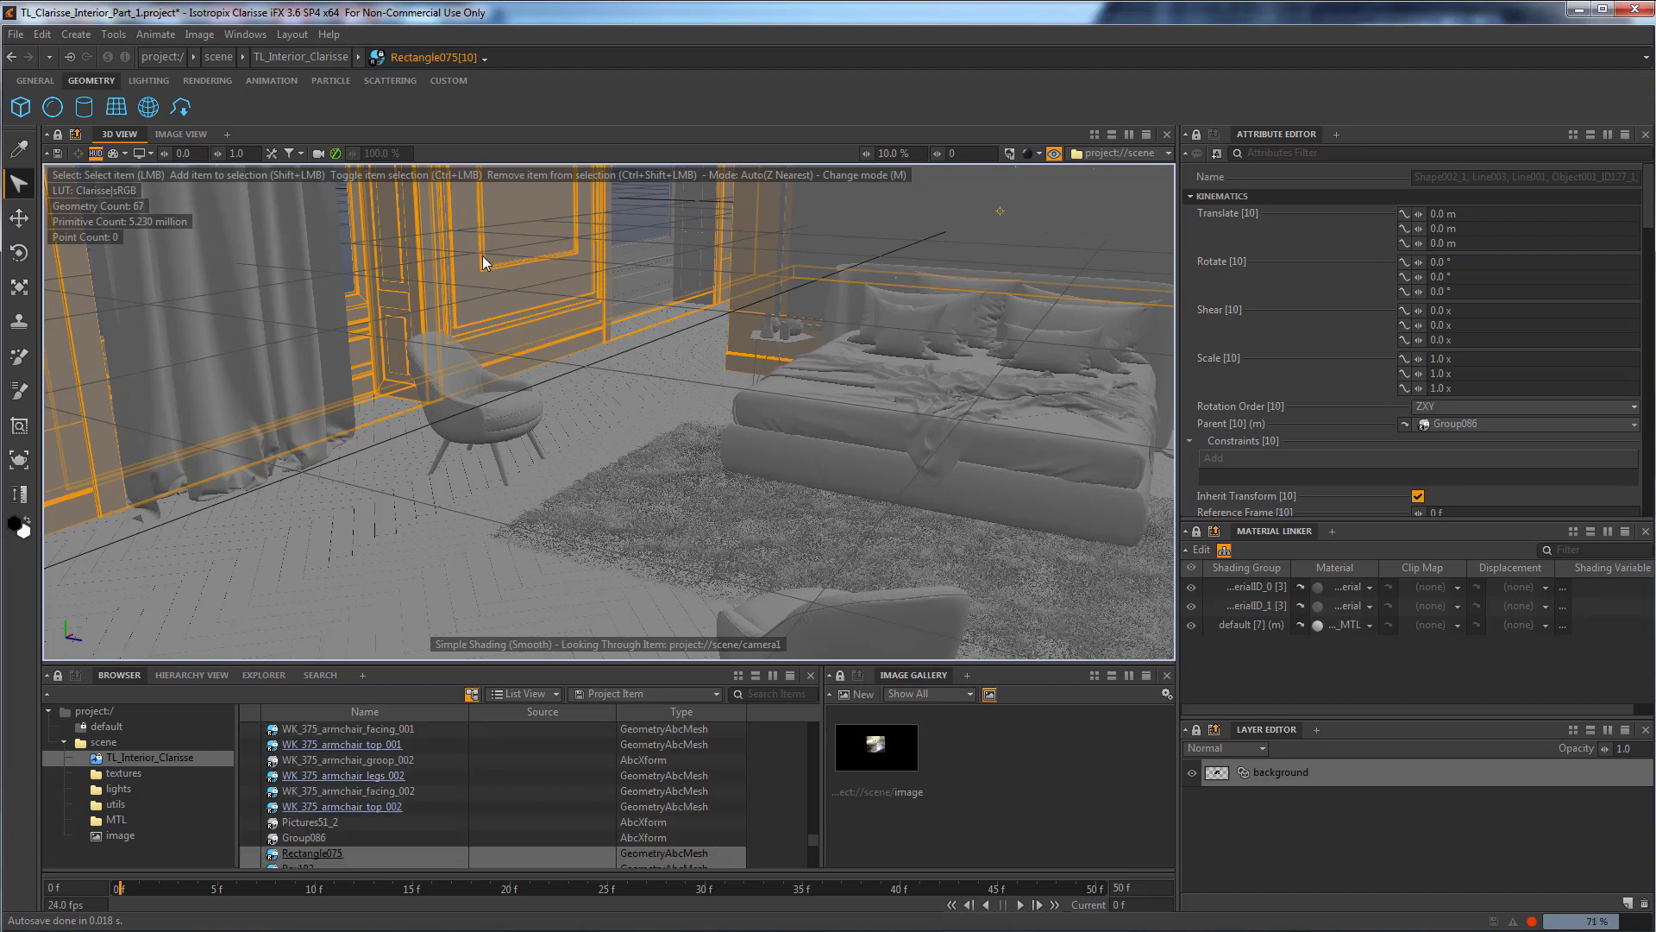
left_click(636, 278, "shift")
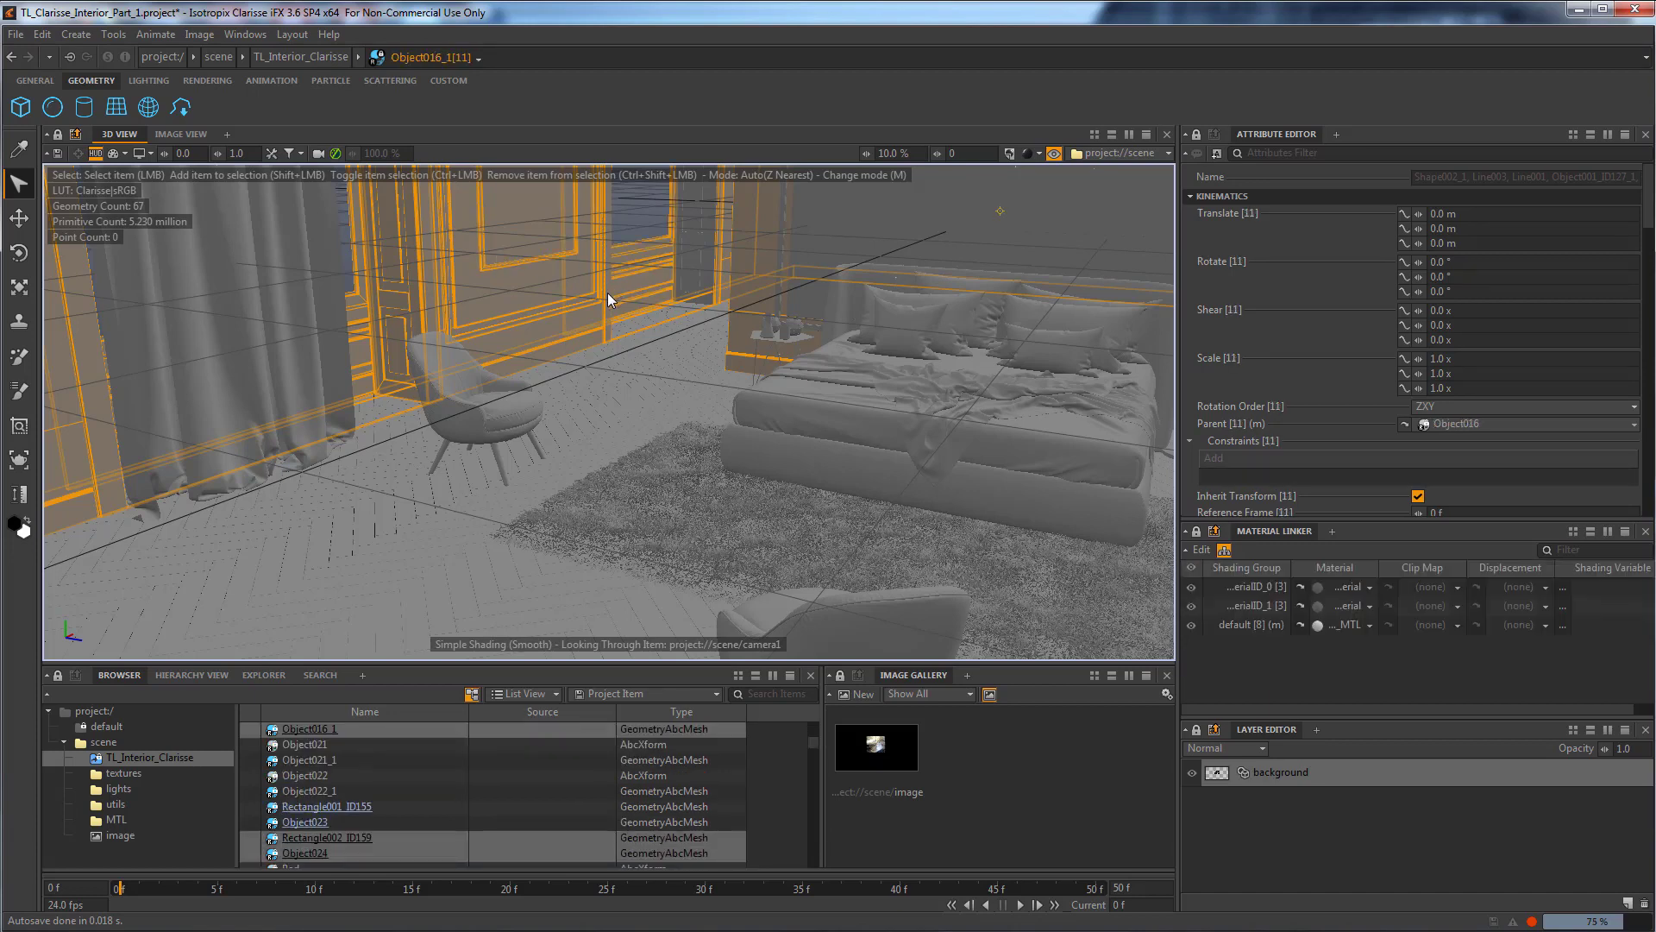
left_click(687, 257, "shift")
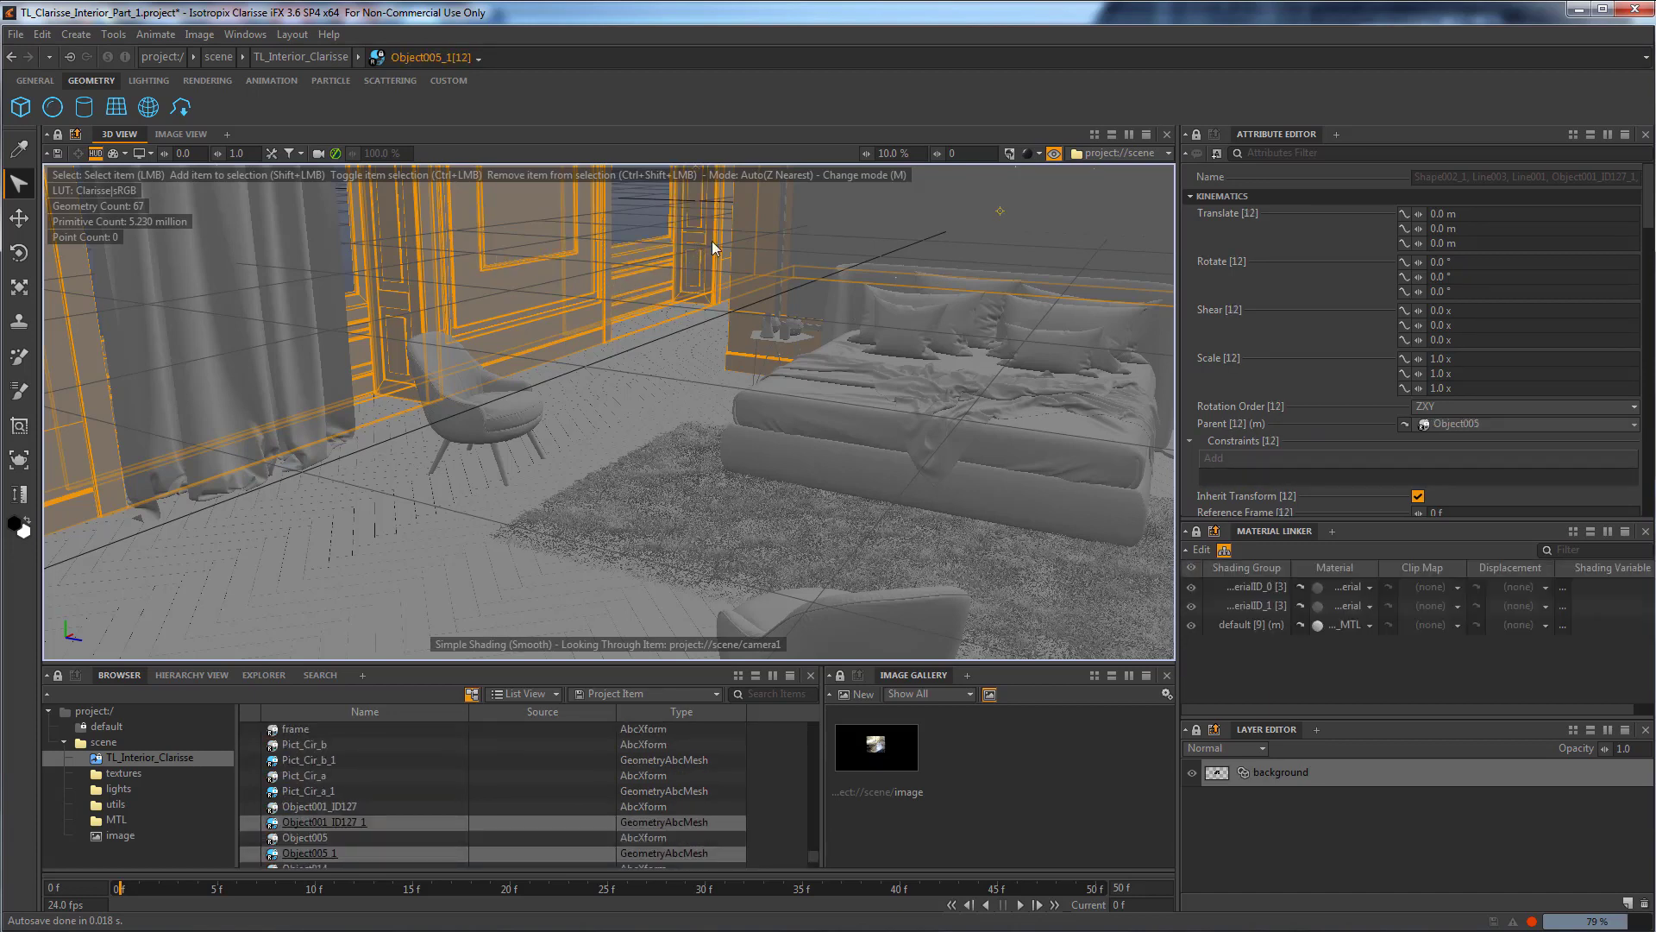
left_click(782, 245, "shift")
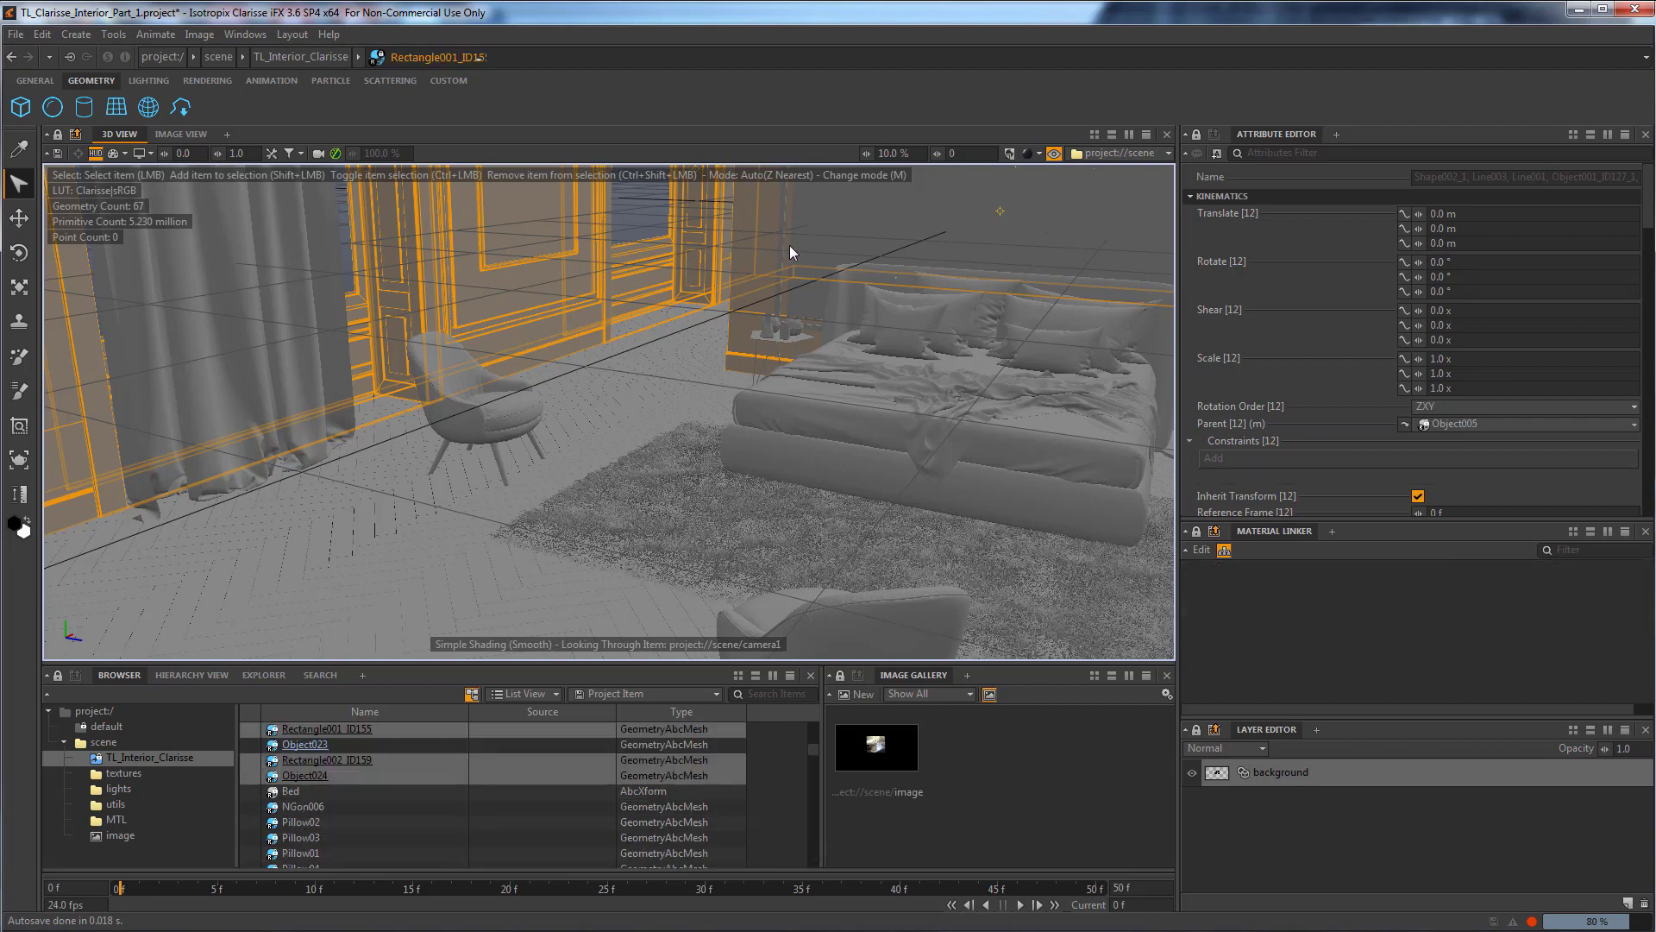
left_click(863, 261, "shift")
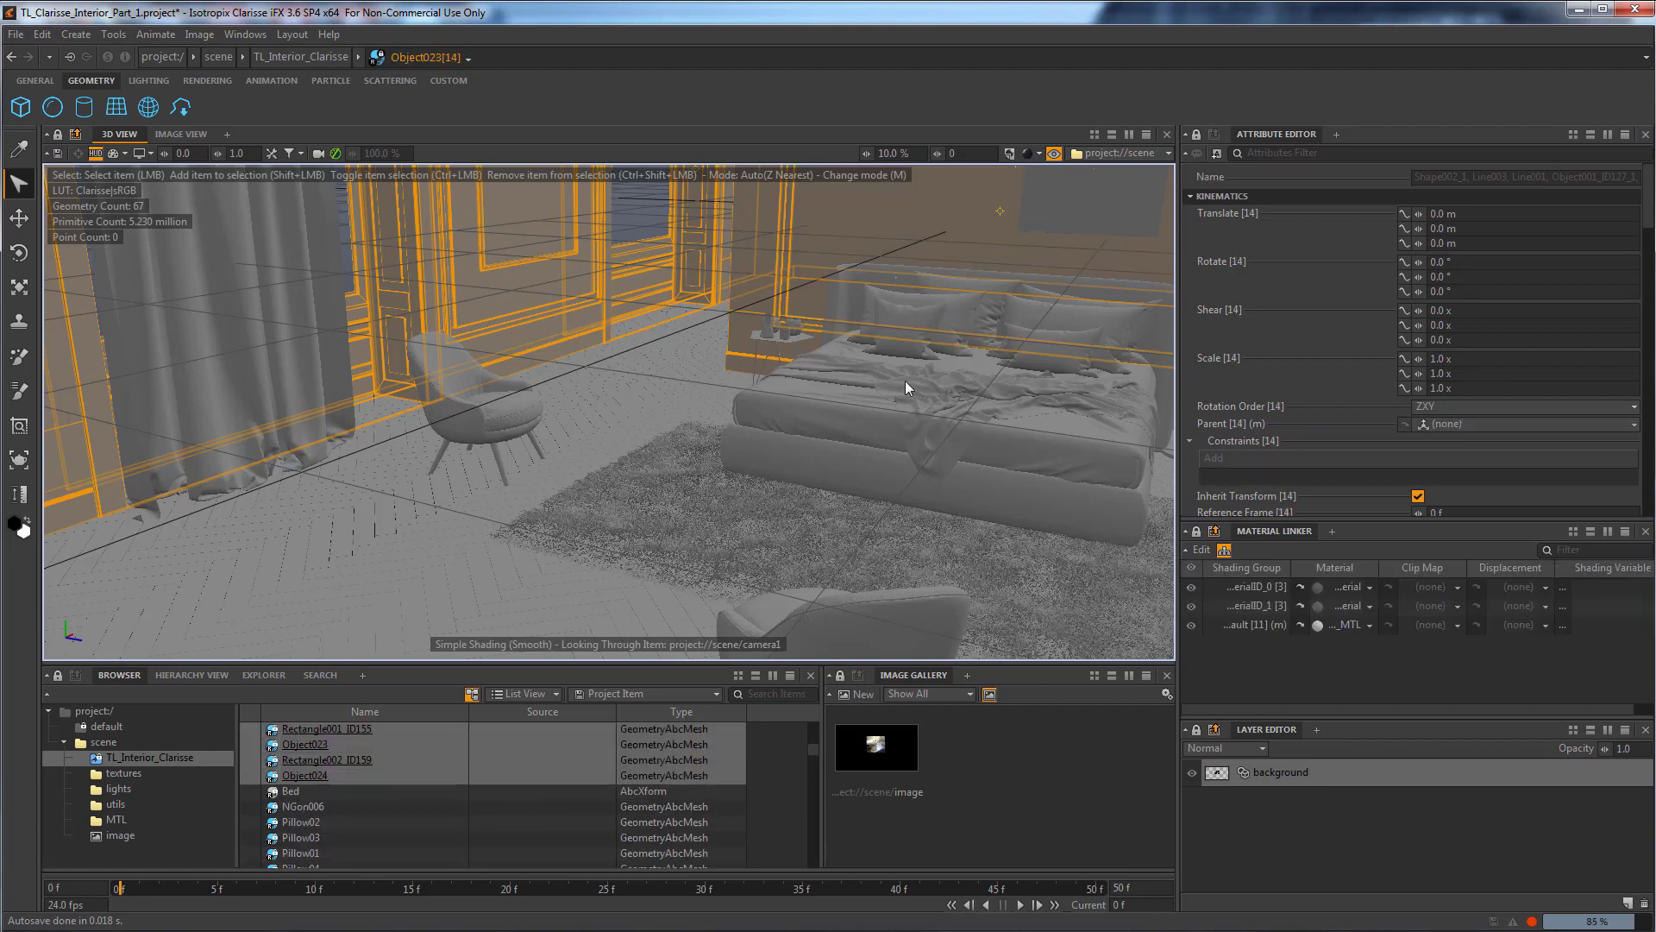
left_click(1369, 605)
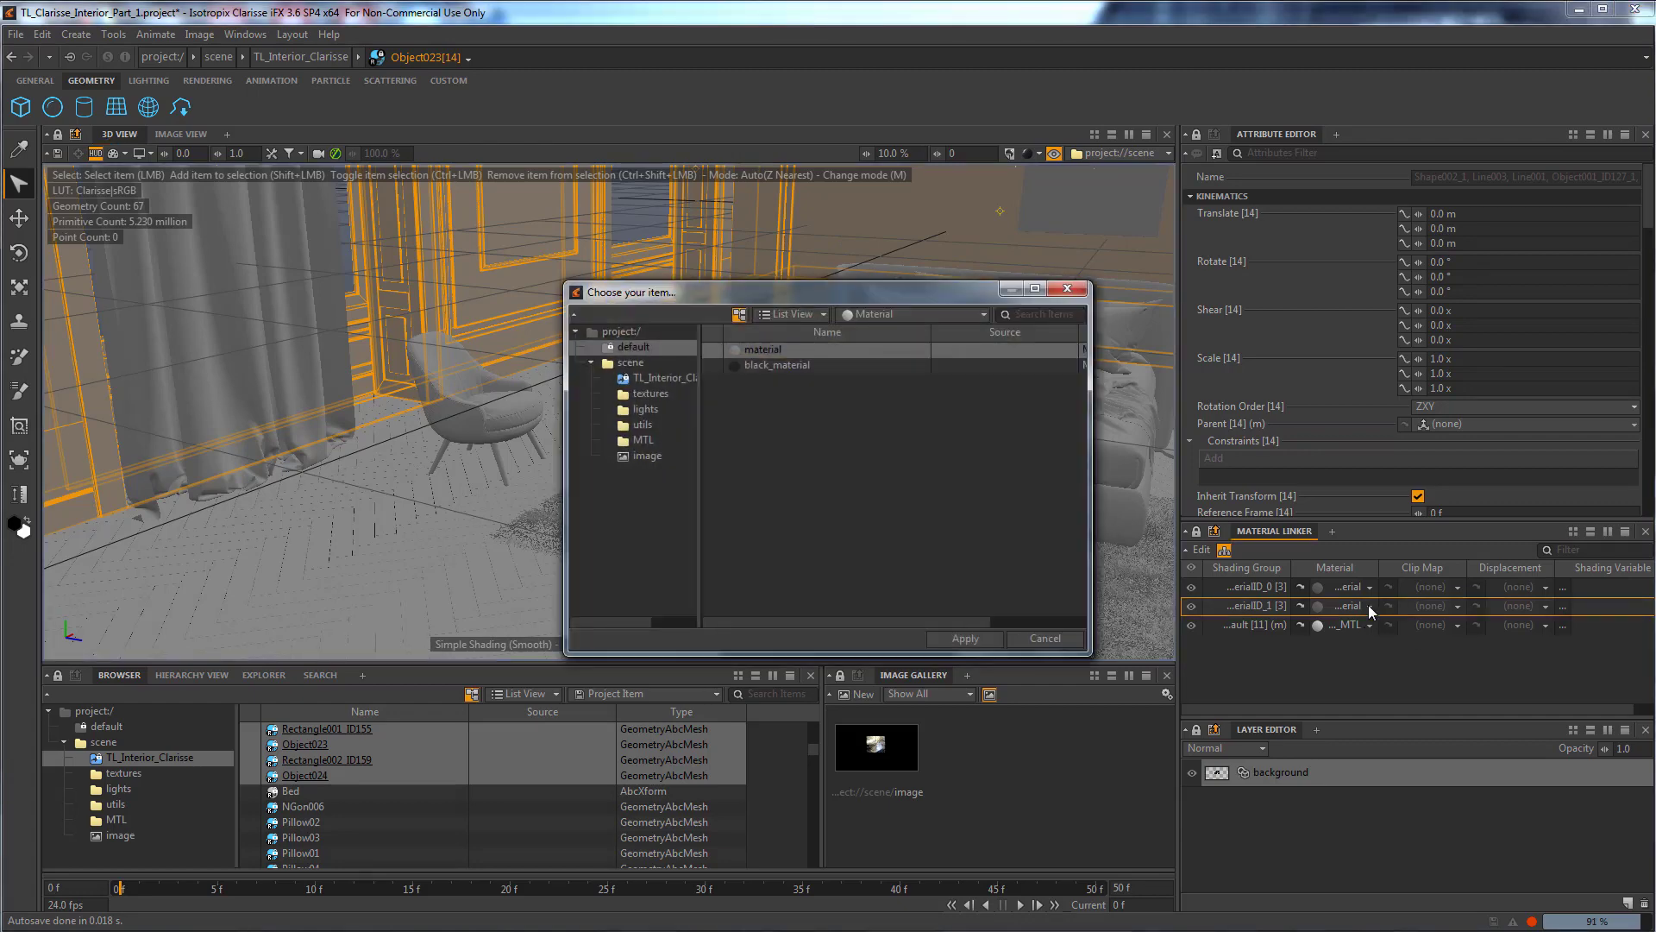
left_click(638, 441)
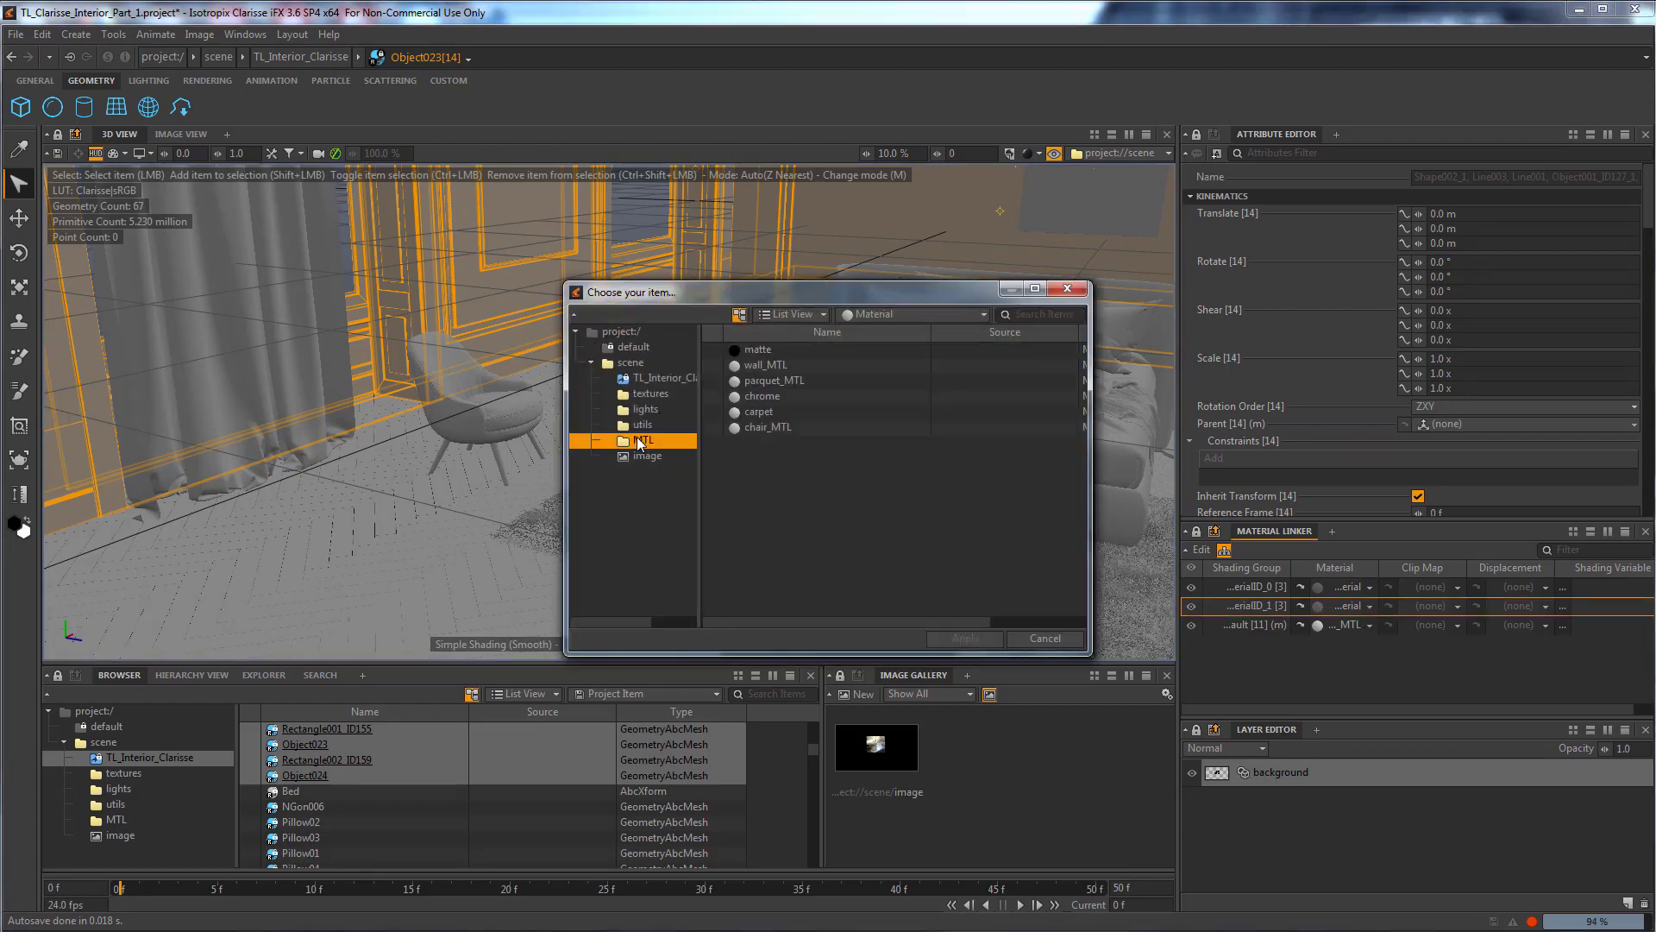
double_click(774, 366)
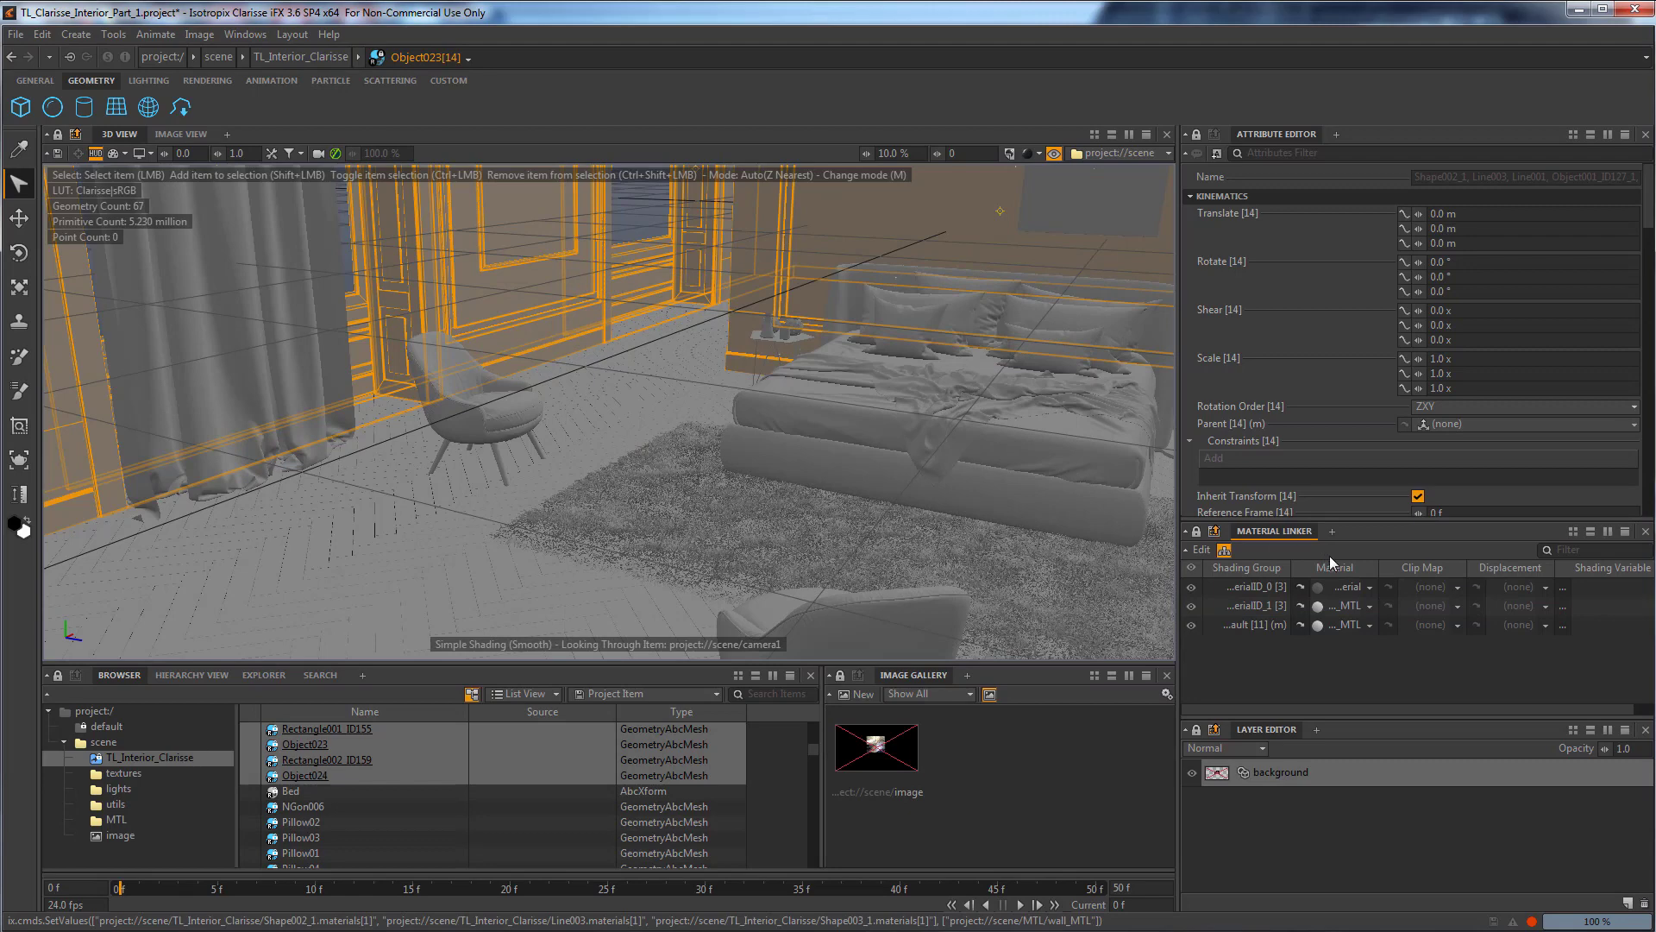
Assign wall_MTL to the MaterialID_0 shading group of the selected wall meshes.
left_click(1369, 587)
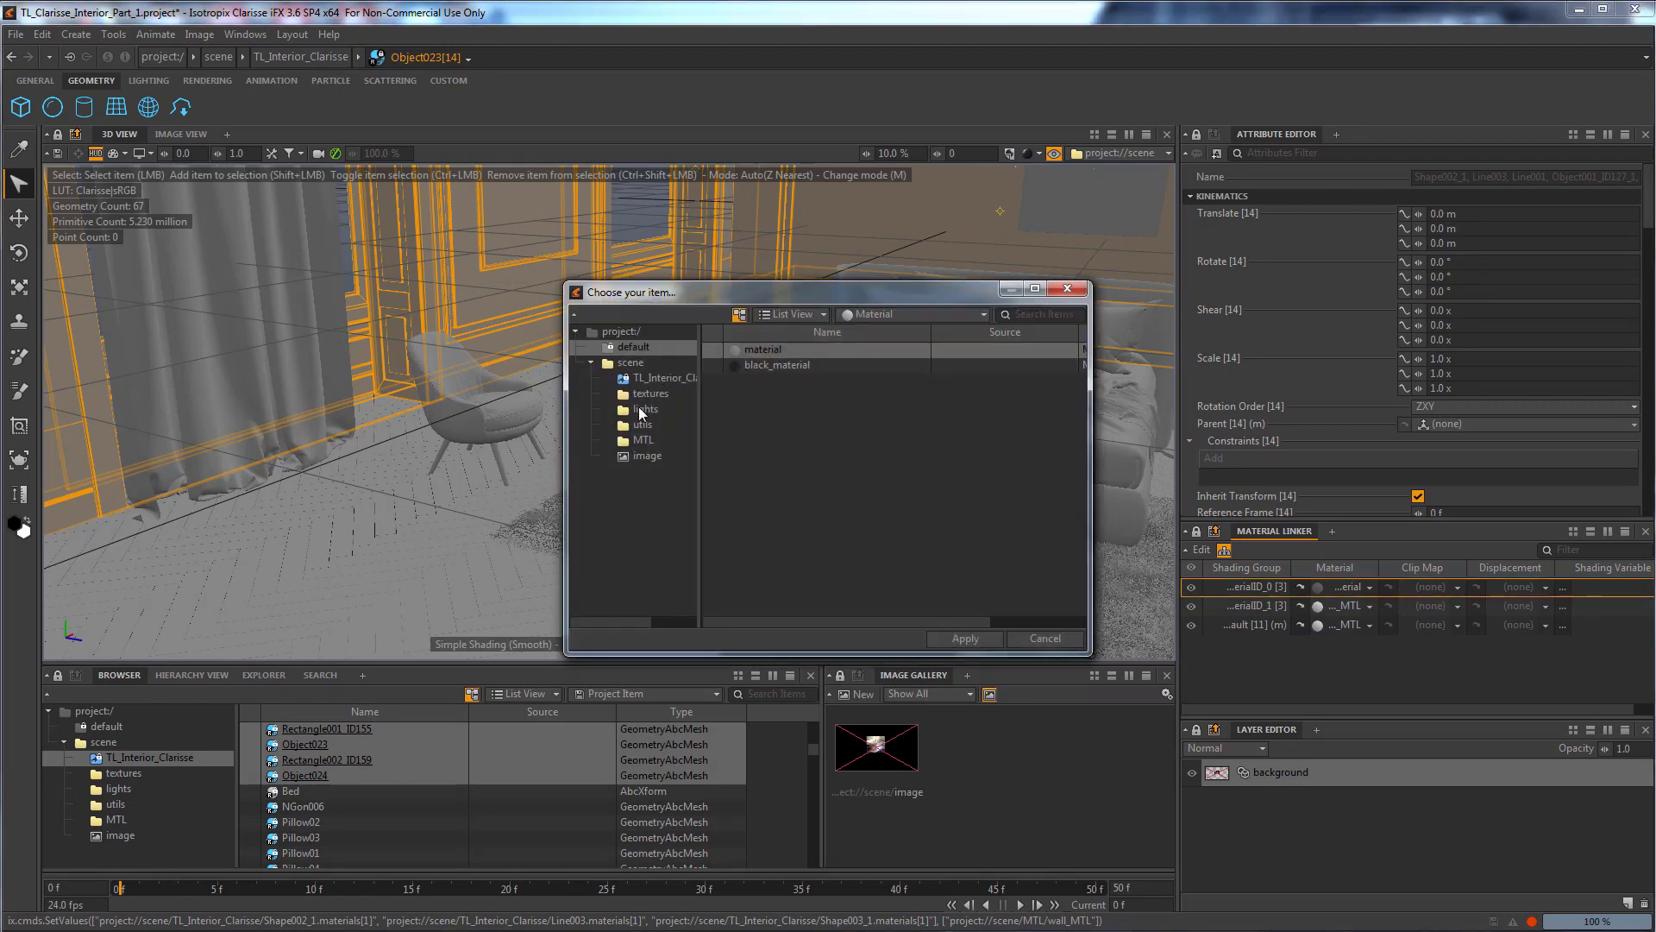
left_click(639, 441)
left_click(766, 365)
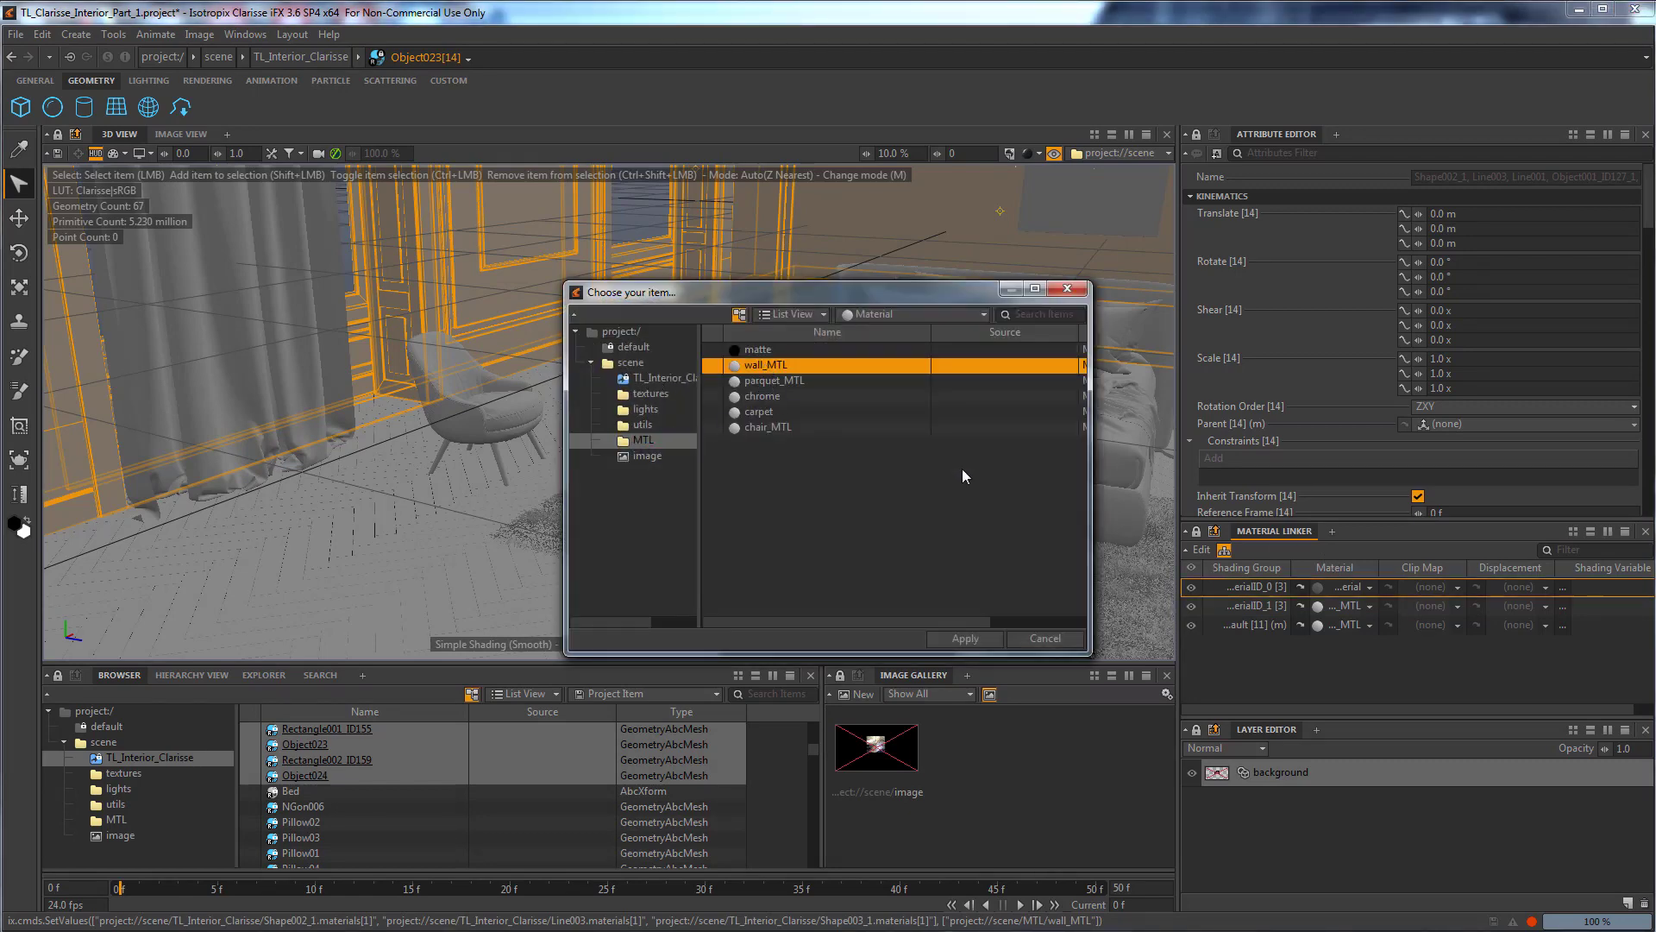
left_click(963, 638)
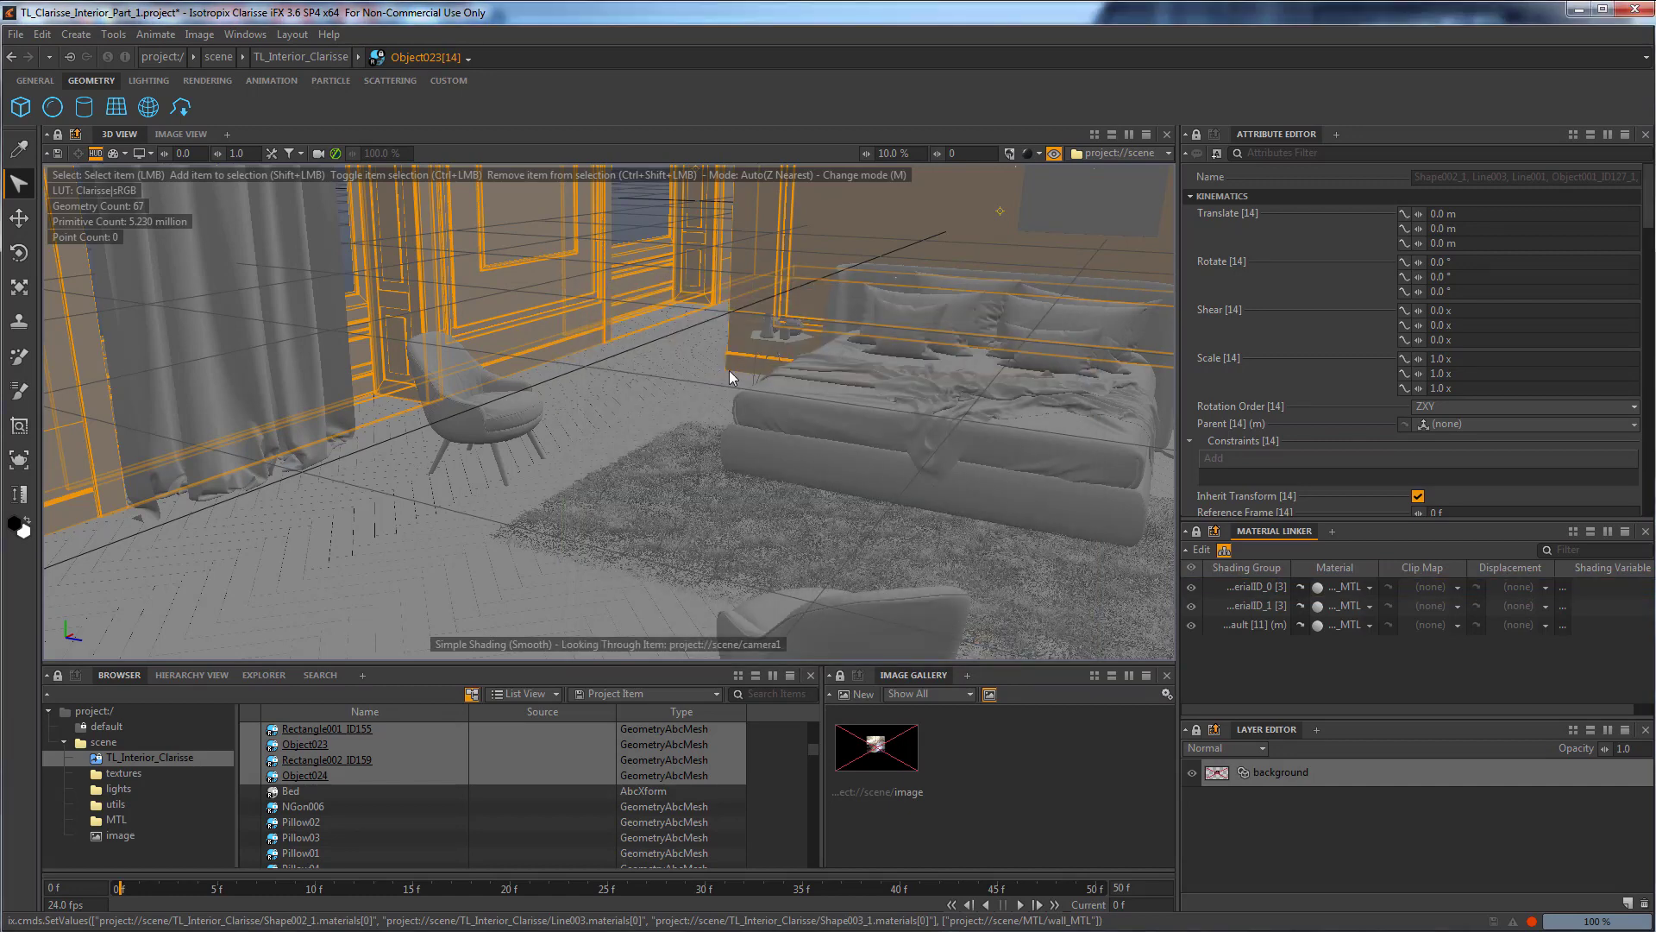
Disable the render region for a full-frame render and orbit camera1 to face the bed, with both armchairs in the foreground.
left_click(183, 135)
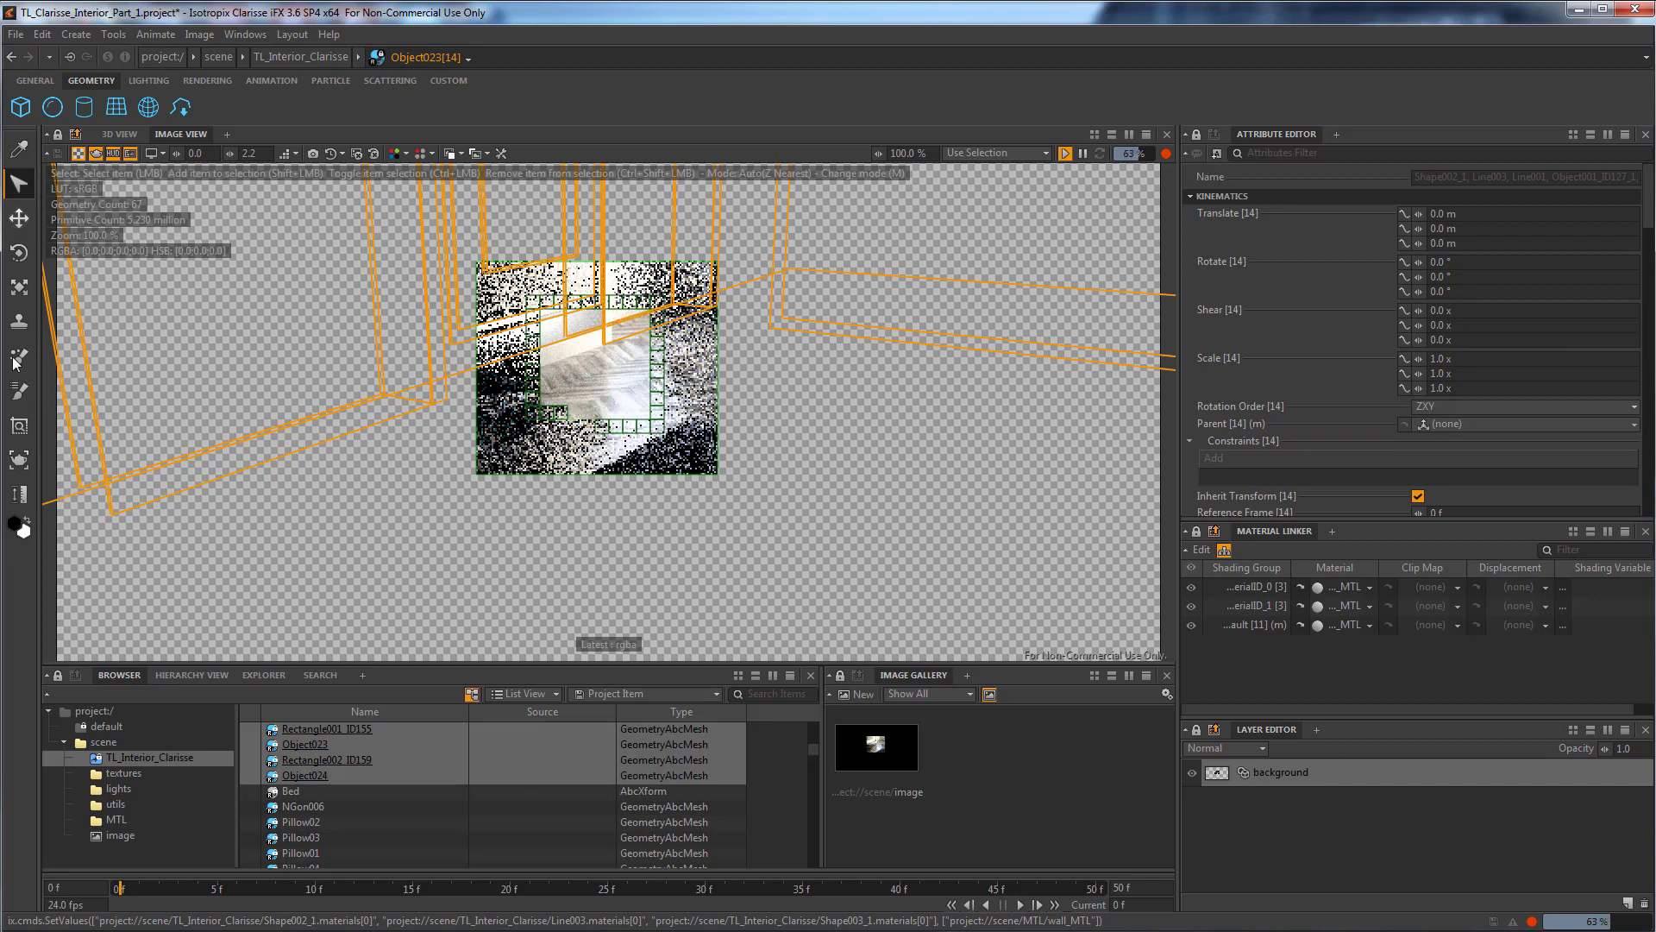
left_click(132, 154)
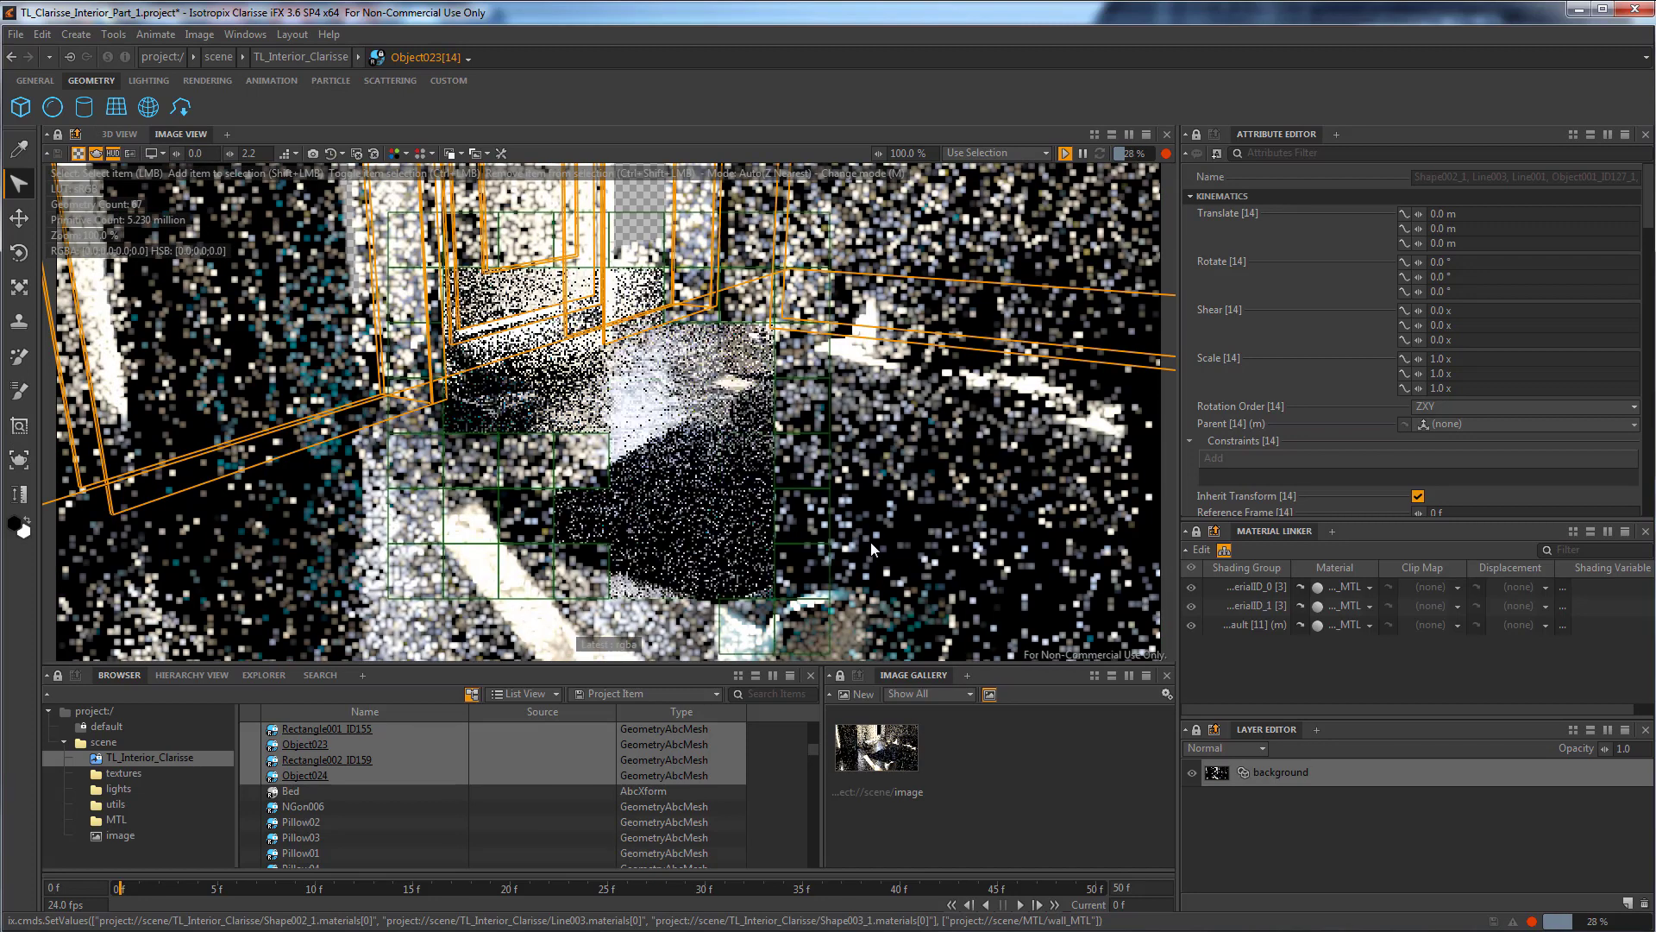
left_click(121, 134)
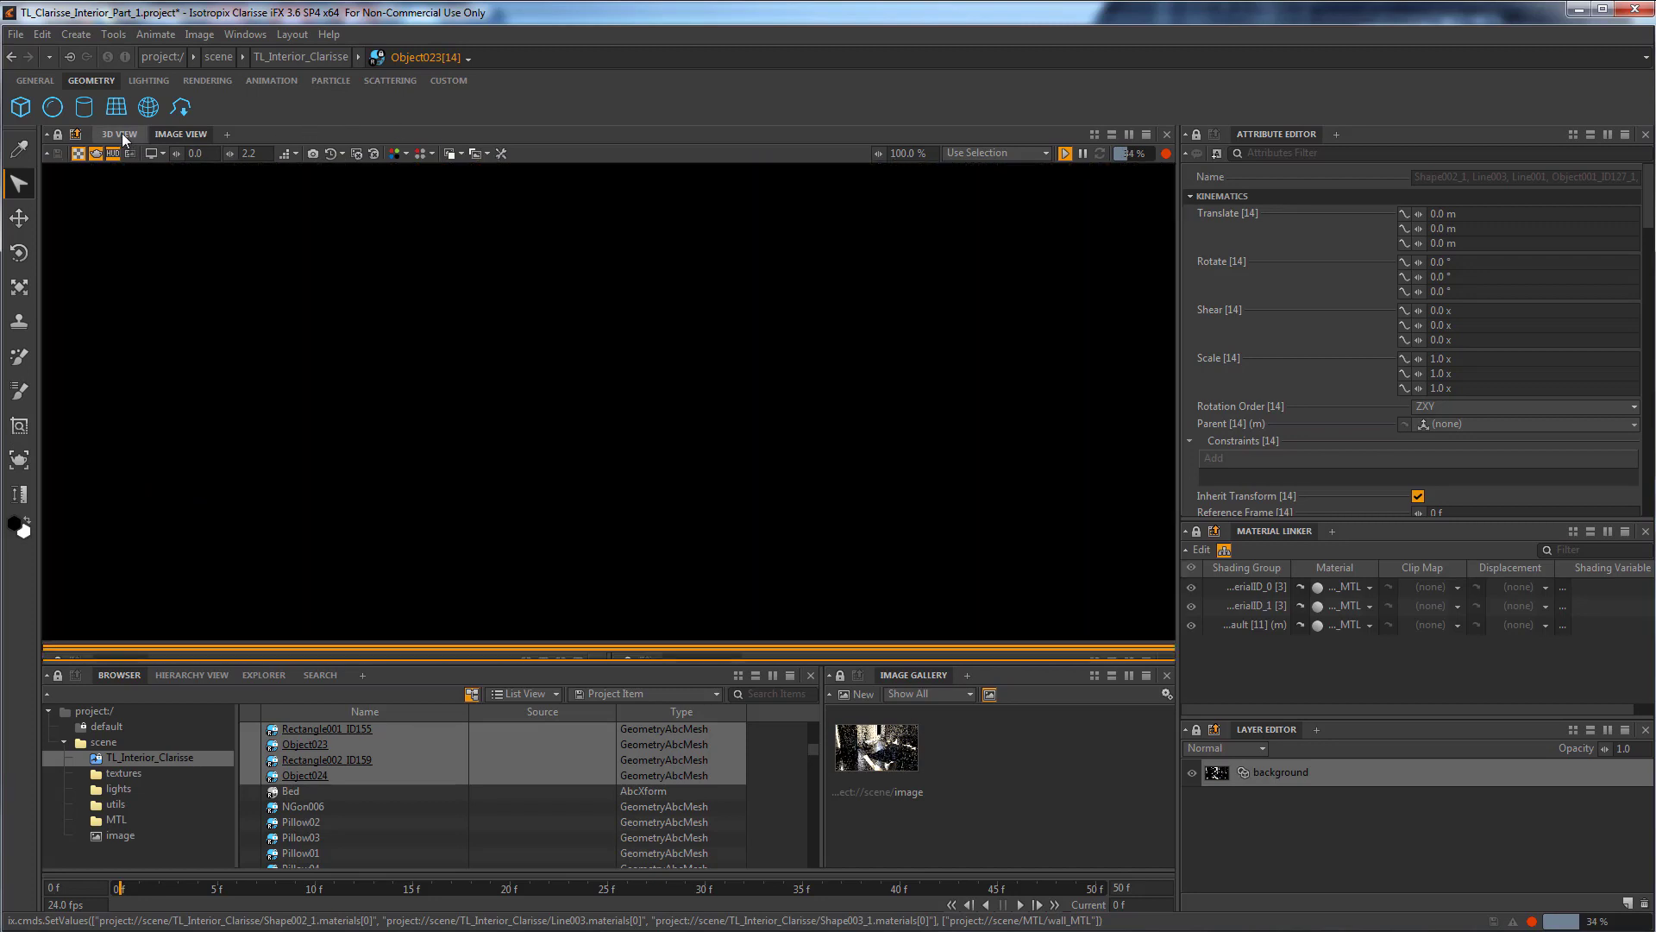
left_click(805, 406)
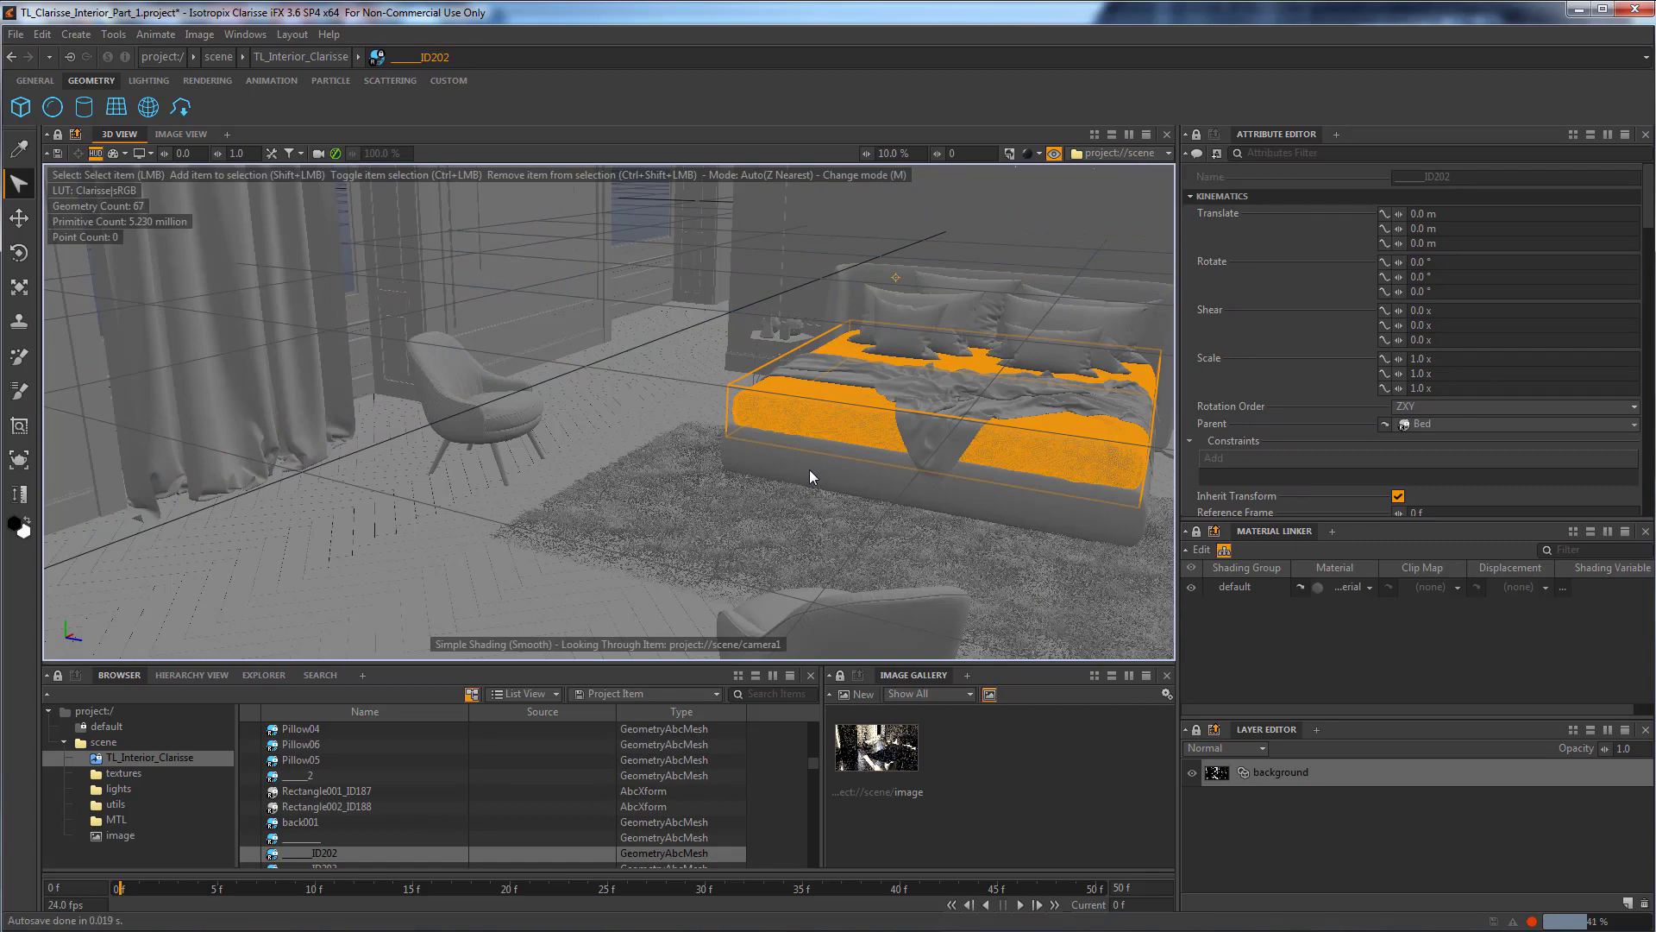
left_click_drag(809, 469, 933, 365, "alt")
Check the material assignments of the room walls, the skirting and the panel behind the bed, and examine the full render.
left_click(933, 366)
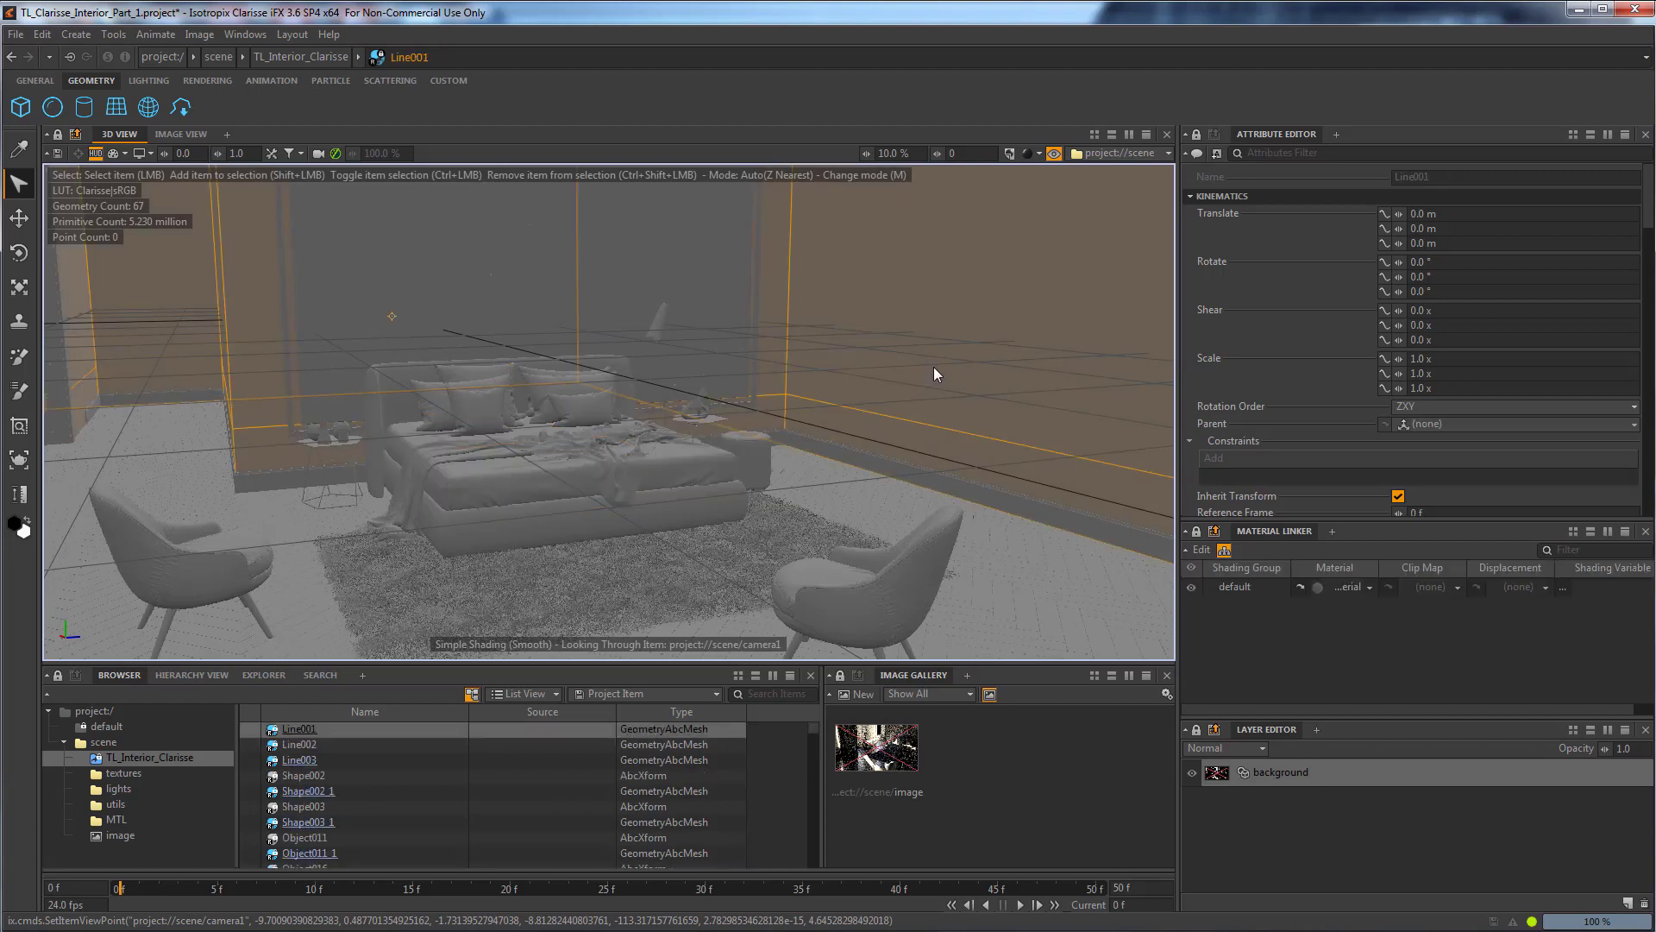
left_click(883, 461)
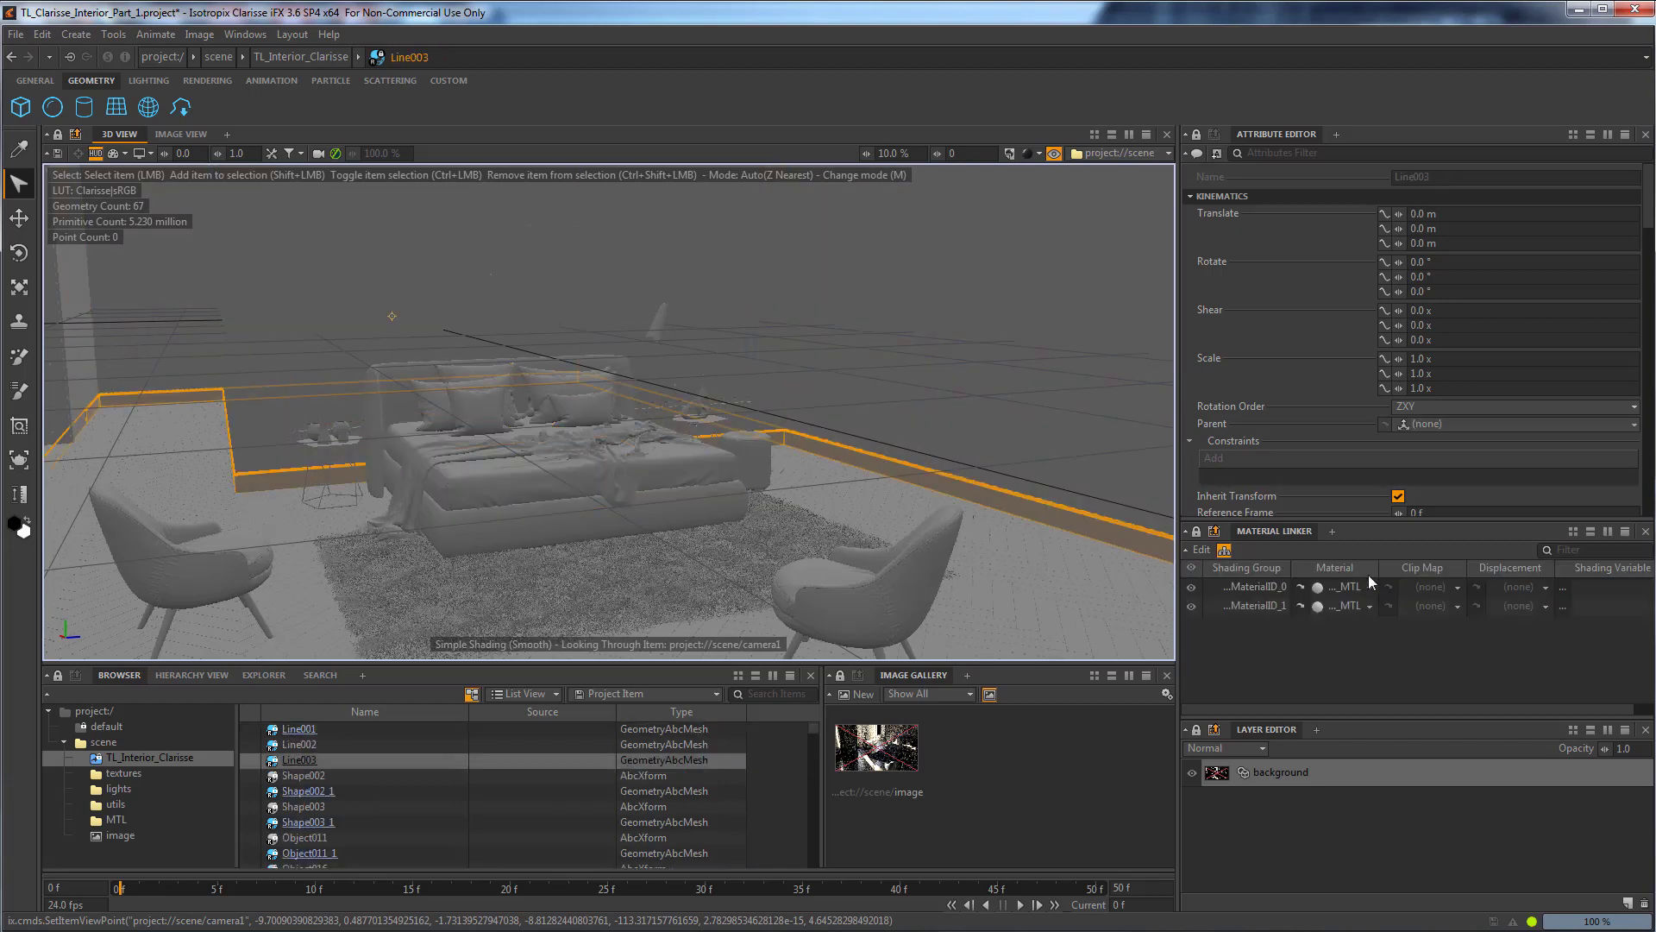
left_click(643, 232)
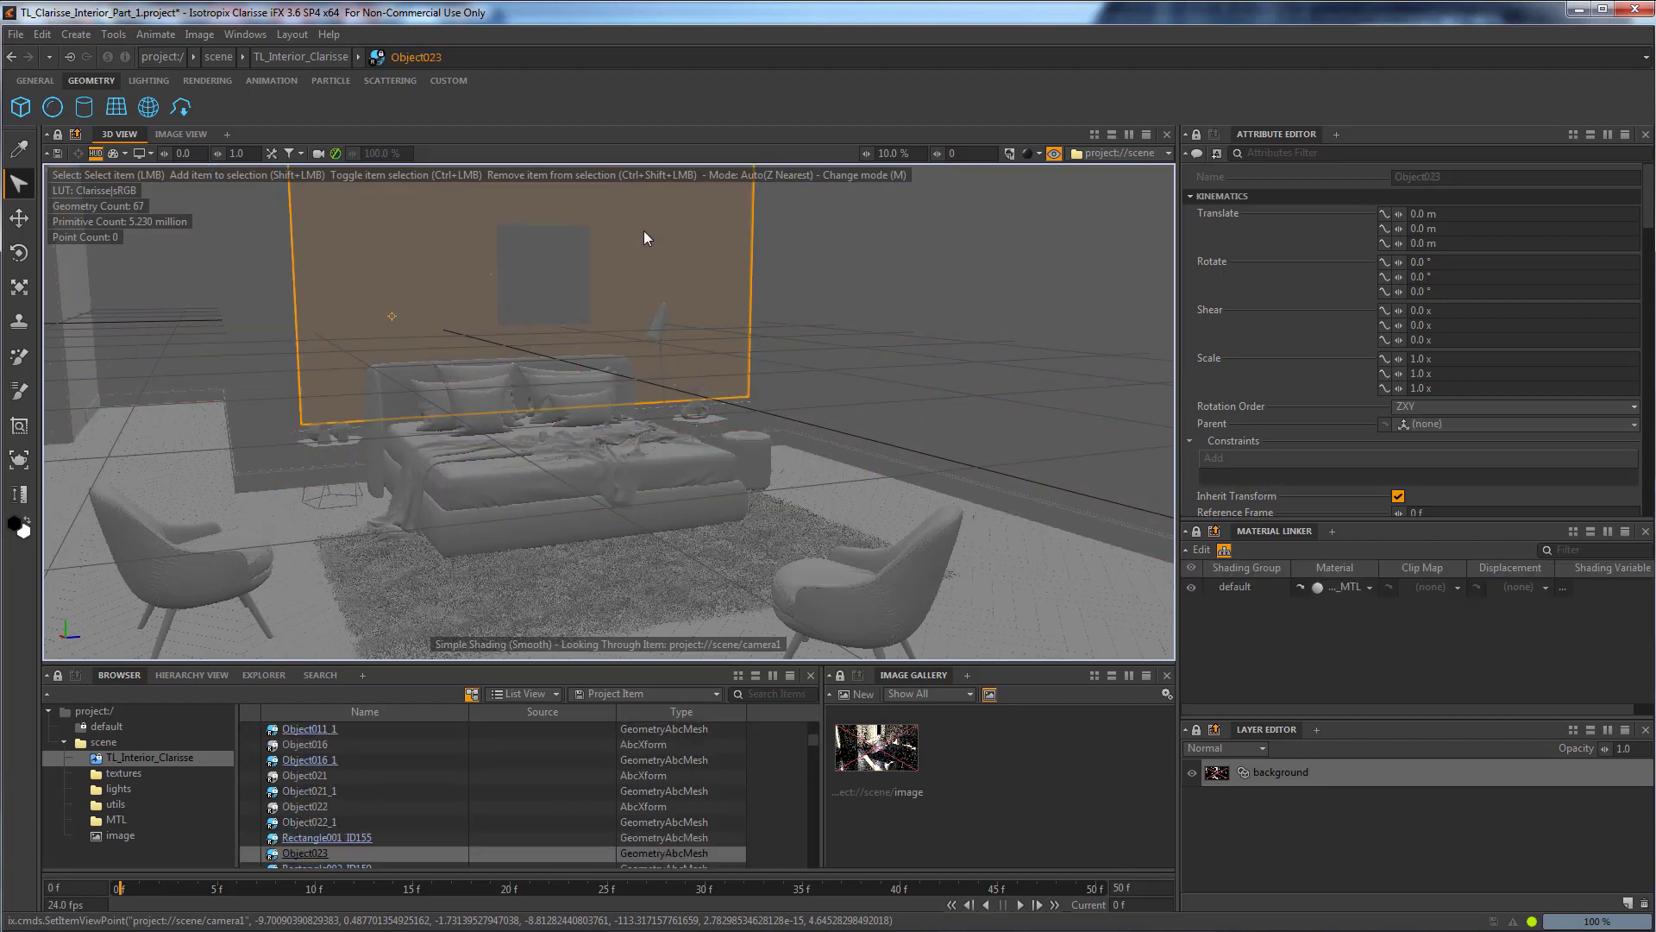
left_click(772, 240)
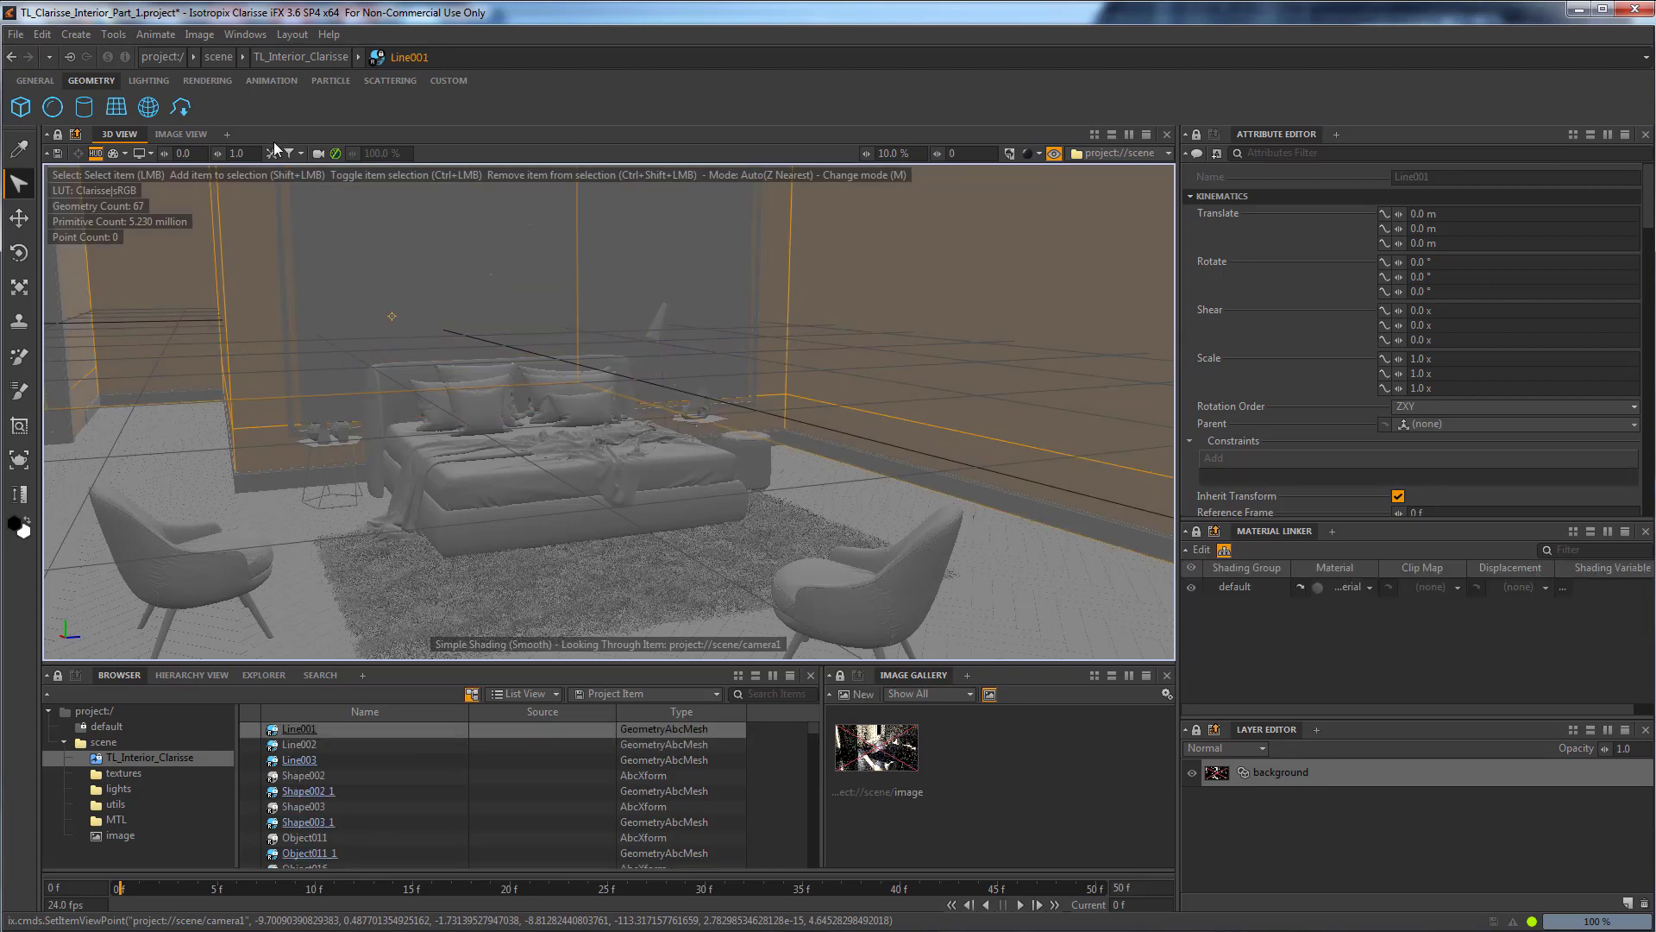
left_click(194, 137)
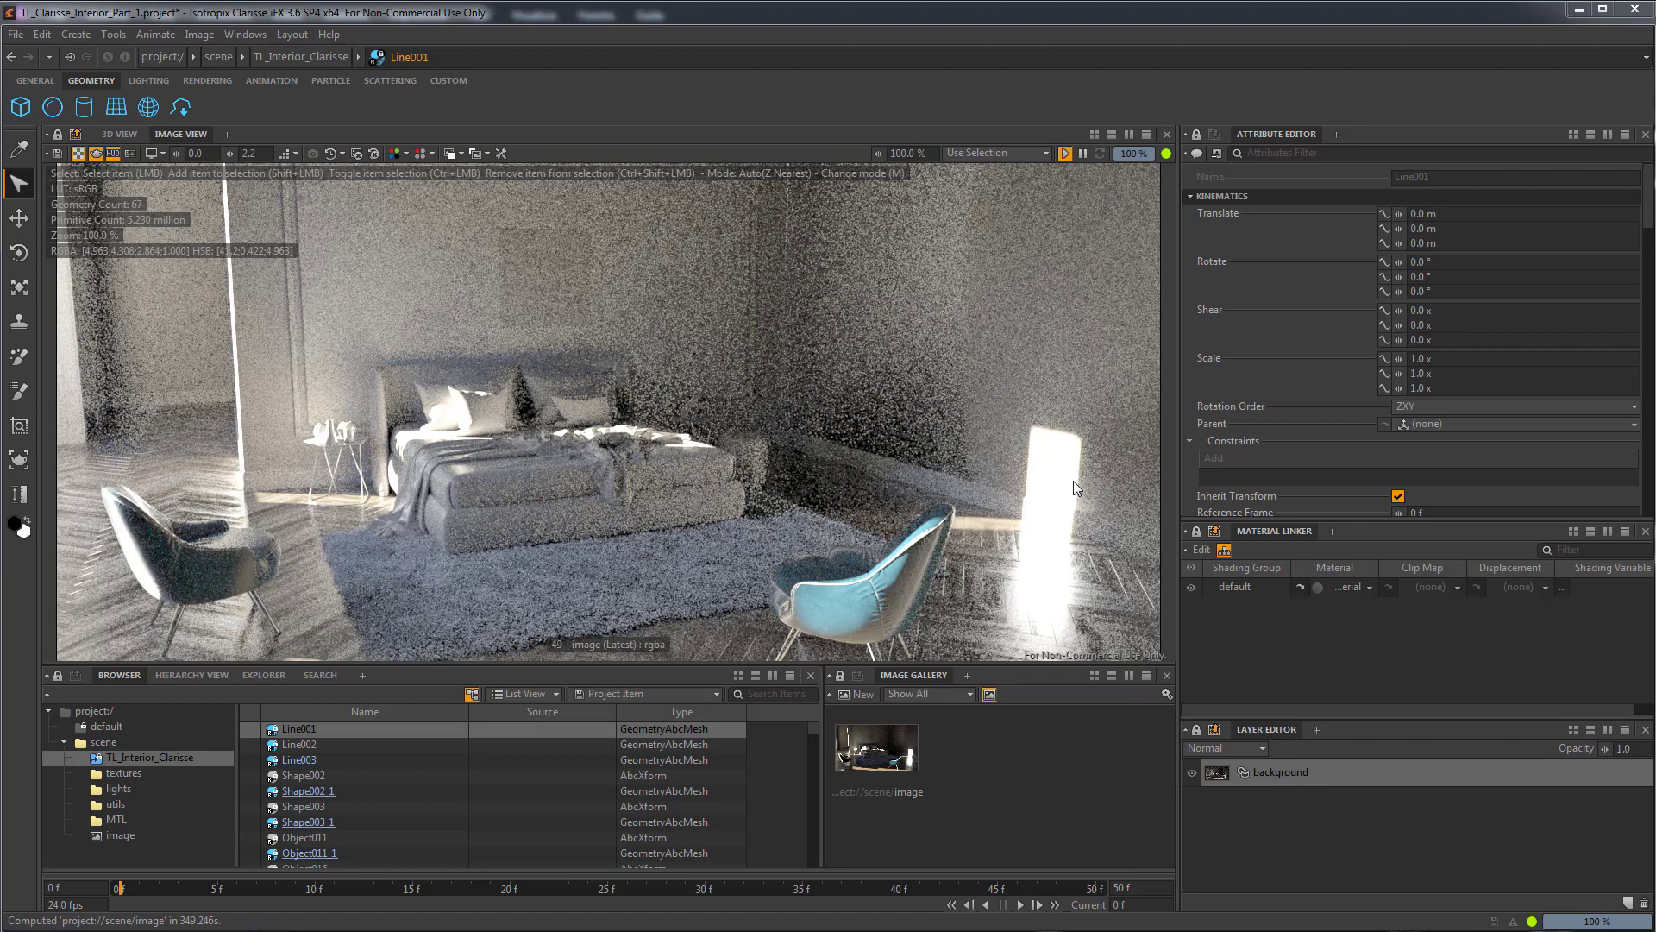
Save the project.
left_click(16, 34)
left_click(41, 115)
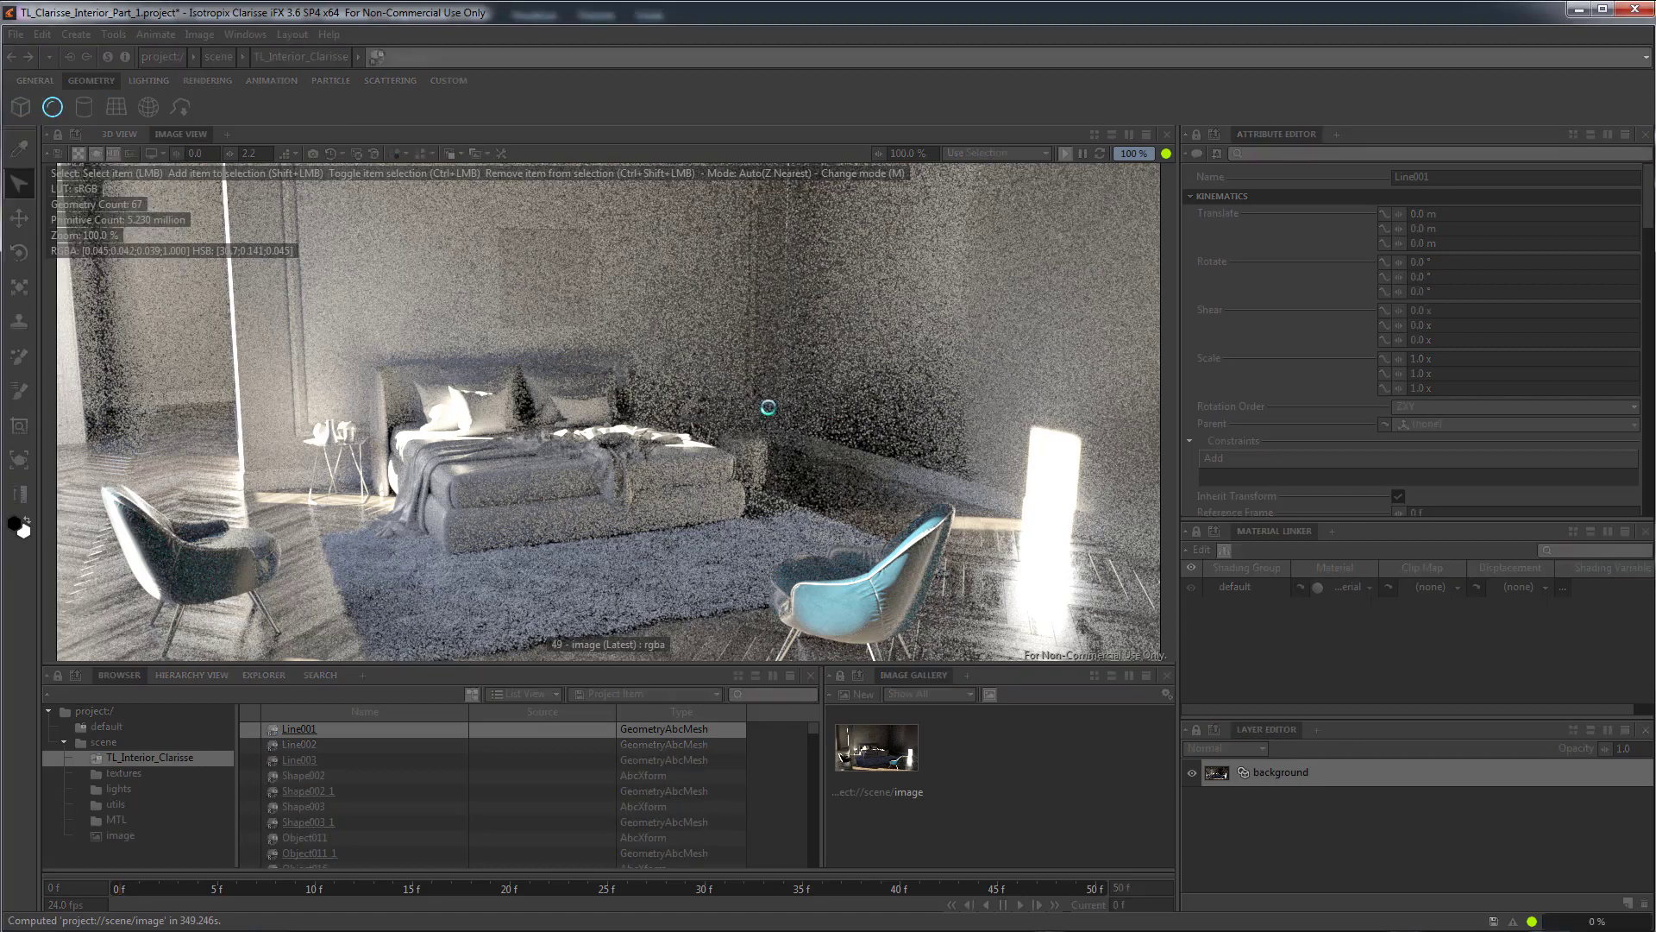